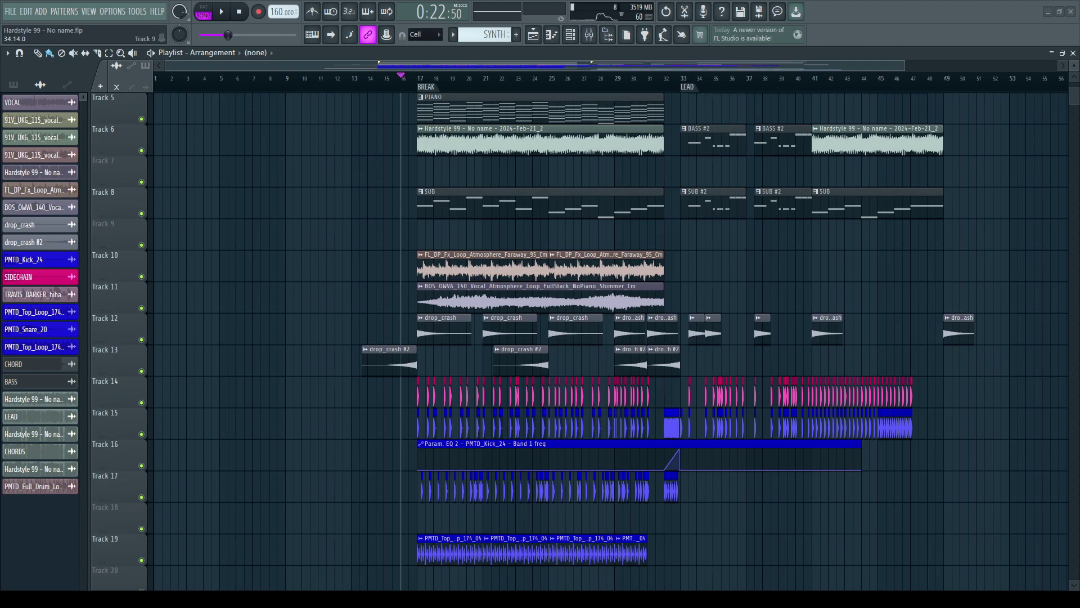
Step: Play the arrangement from about bar 15 and examine the vocal, chord, drum and synth tracks of the BREAK section
{"action": "scroll", "coordinate": [563, 337], "scroll_direction": "up", "scroll_amount": 4}
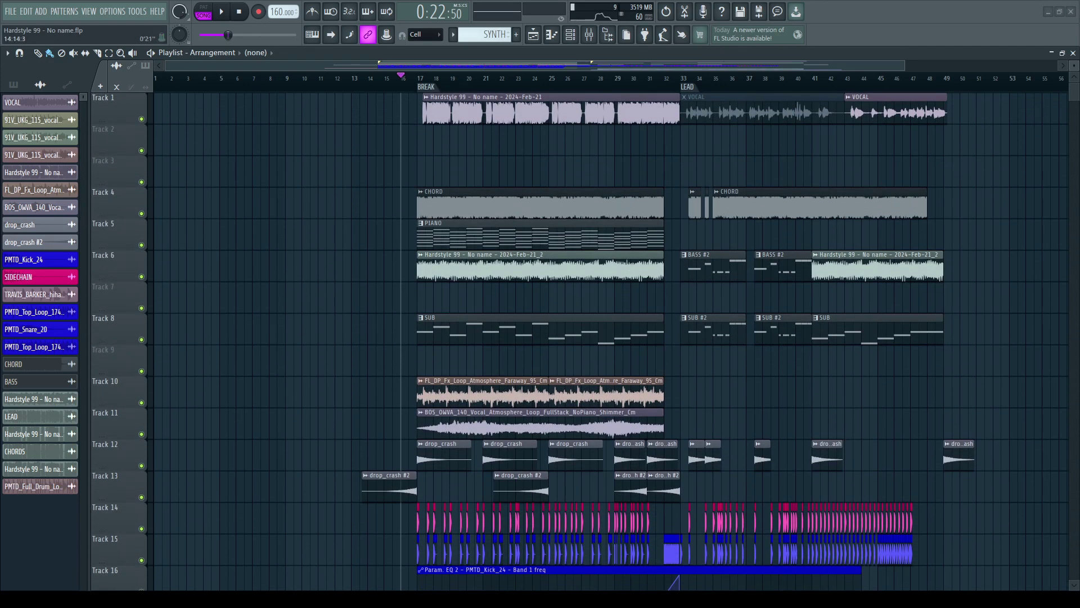
{"action": "scroll", "coordinate": [402, 338], "scroll_direction": "up", "scroll_amount": 3}
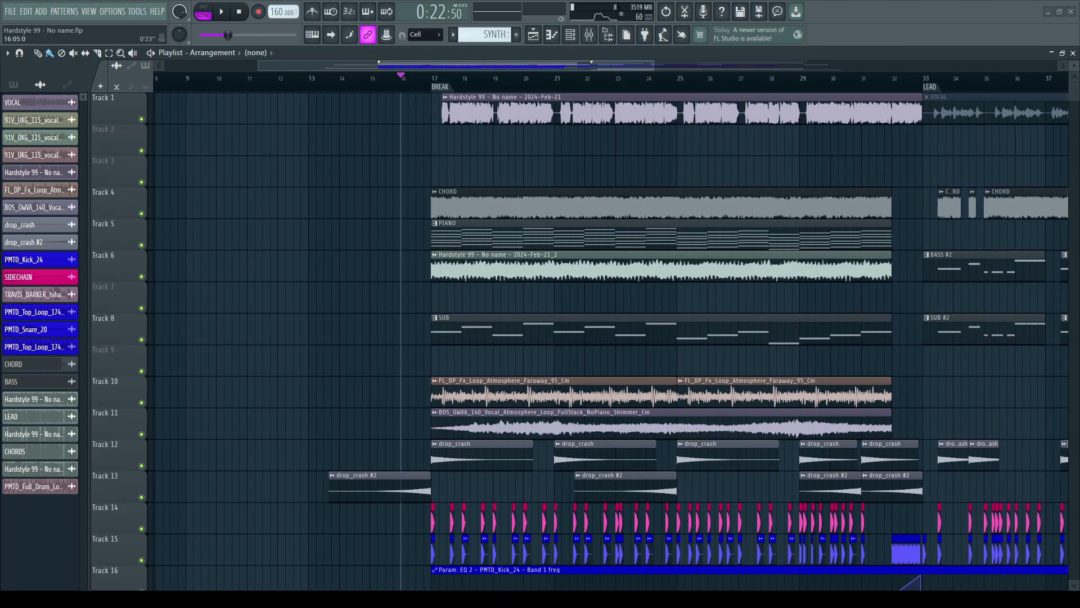
{"action": "scroll", "coordinate": [563, 338], "scroll_direction": "down", "scroll_amount": 8}
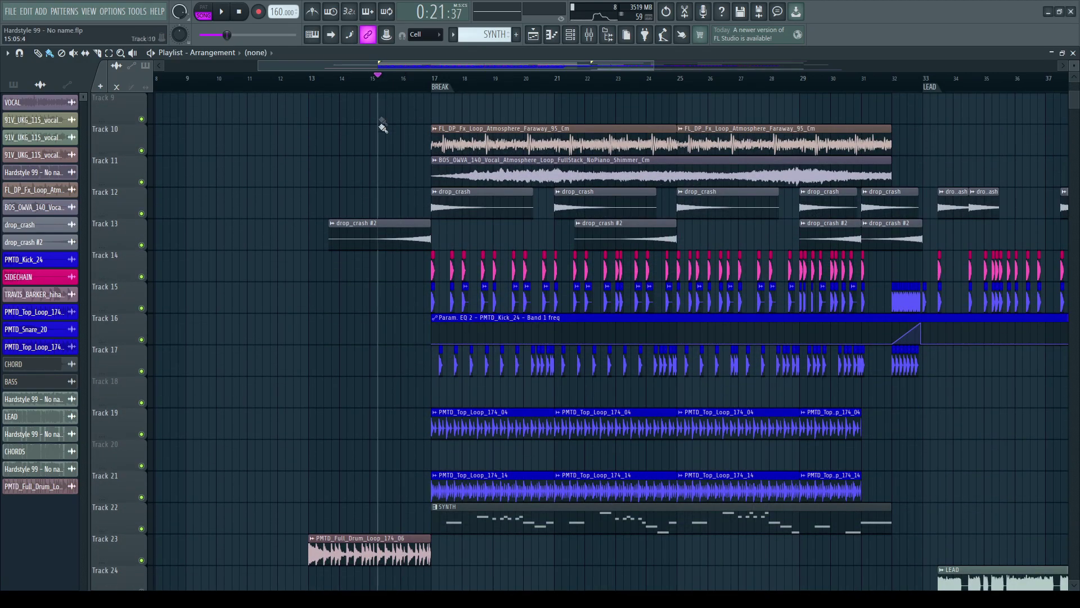
{"action": "scroll", "coordinate": [304, 474], "scroll_direction": "down", "scroll_amount": 5}
{"action": "key", "text": "space"}
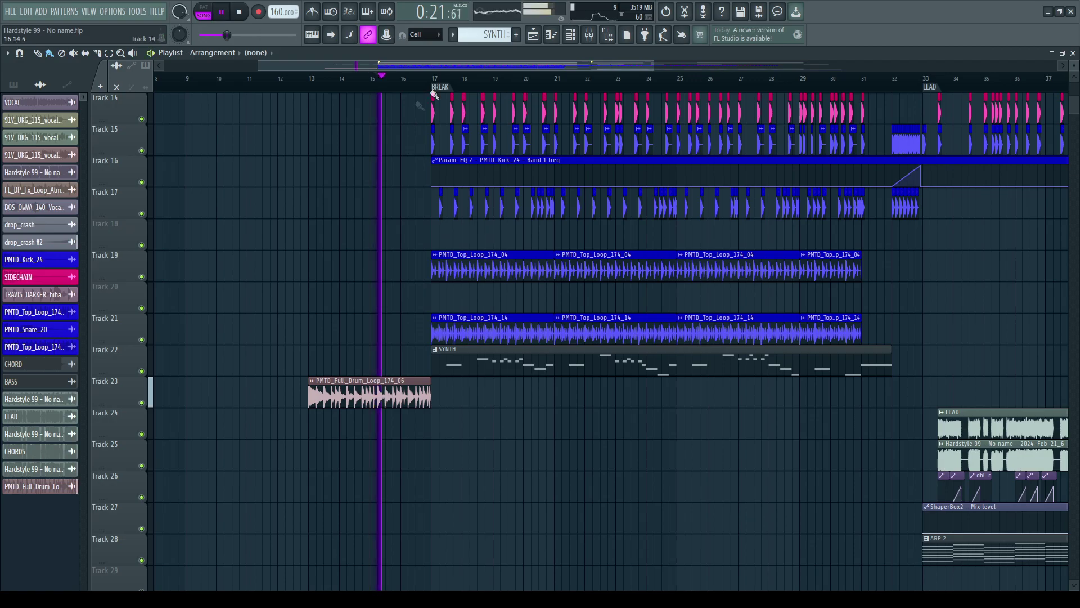
{"action": "scroll", "coordinate": [441, 87], "scroll_direction": "up", "scroll_amount": 2}
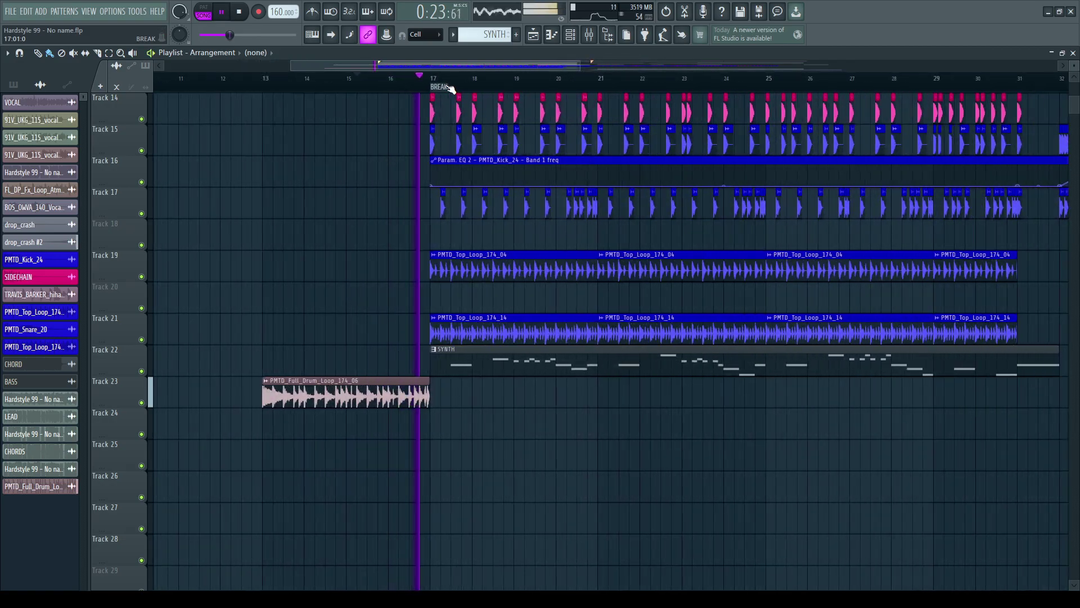
{"action": "scroll", "coordinate": [571, 79], "scroll_direction": "down", "scroll_amount": 4}
{"action": "scroll", "coordinate": [585, 169], "scroll_direction": "up", "scroll_amount": 4}
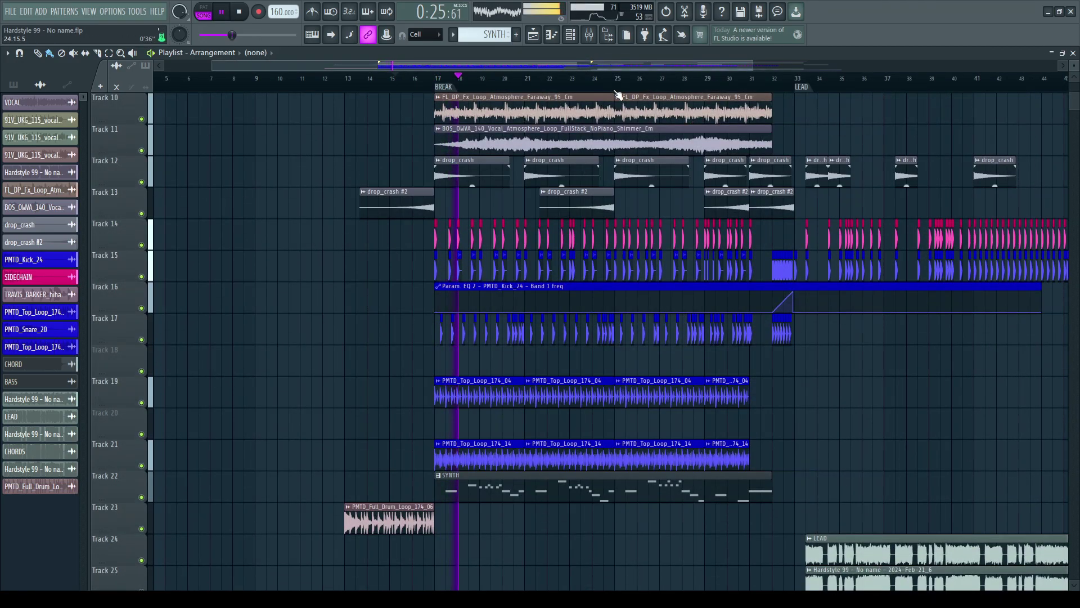
{"action": "scroll", "coordinate": [624, 91], "scroll_direction": "down", "scroll_amount": 3}
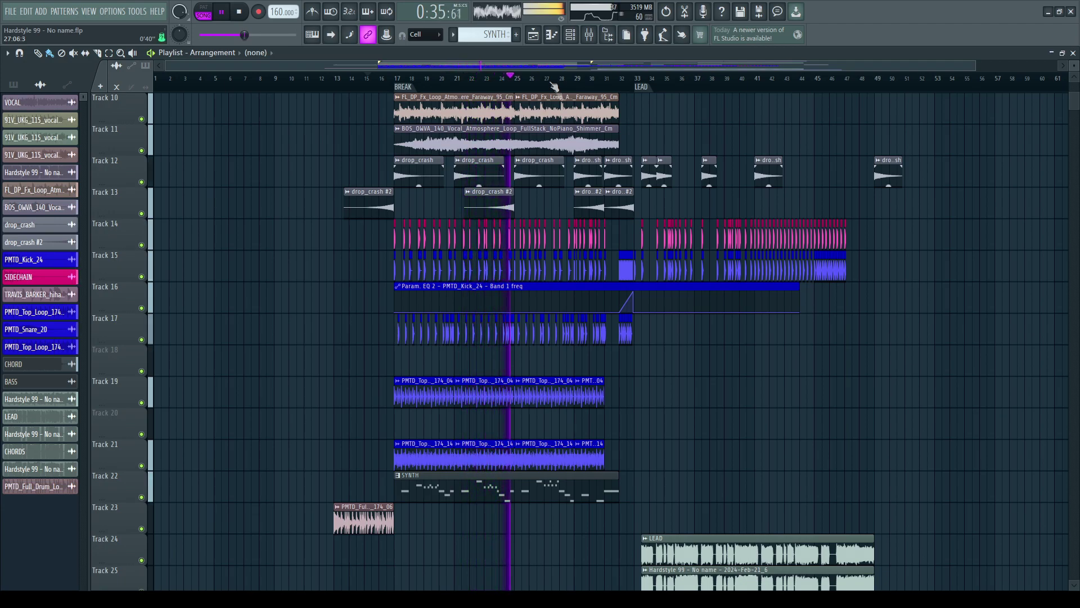
{"action": "scroll", "coordinate": [619, 230], "scroll_direction": "down", "scroll_amount": 7}
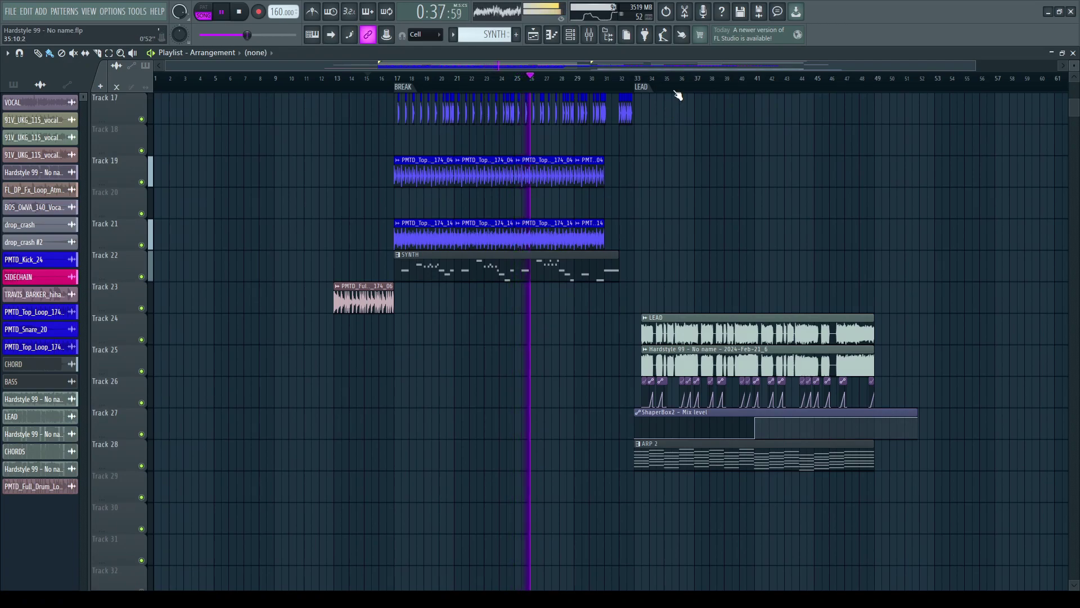
{"action": "scroll", "coordinate": [678, 89], "scroll_direction": "up", "scroll_amount": 3}
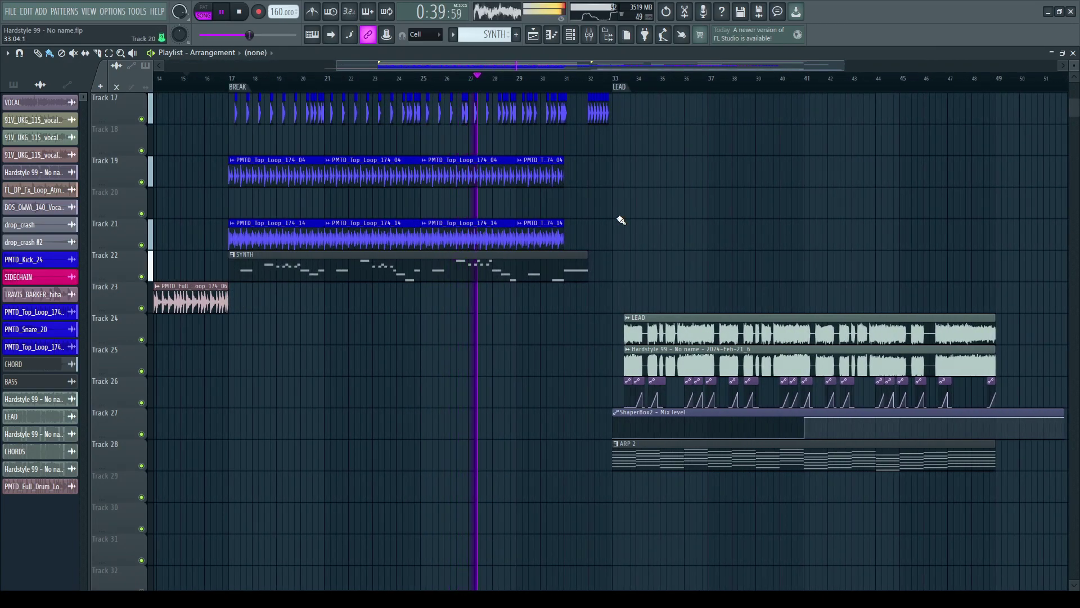
{"action": "scroll", "coordinate": [621, 220], "scroll_direction": "up", "scroll_amount": 4}
{"action": "scroll", "coordinate": [623, 220], "scroll_direction": "up", "scroll_amount": 8}
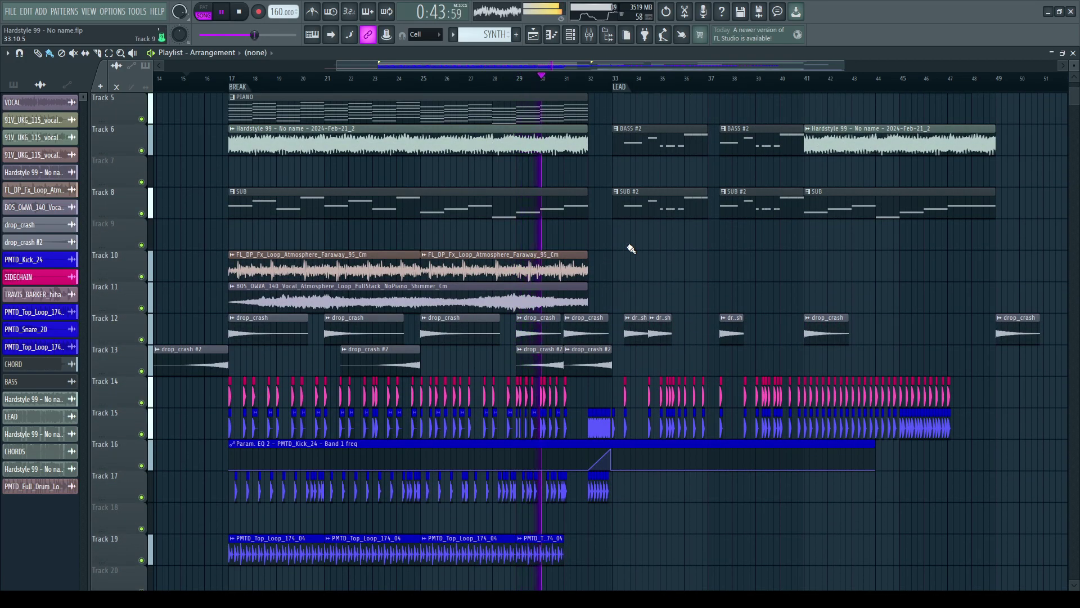
{"action": "scroll", "coordinate": [665, 244], "scroll_direction": "up", "scroll_amount": 4}
{"action": "scroll", "coordinate": [732, 100], "scroll_direction": "up", "scroll_amount": 4}
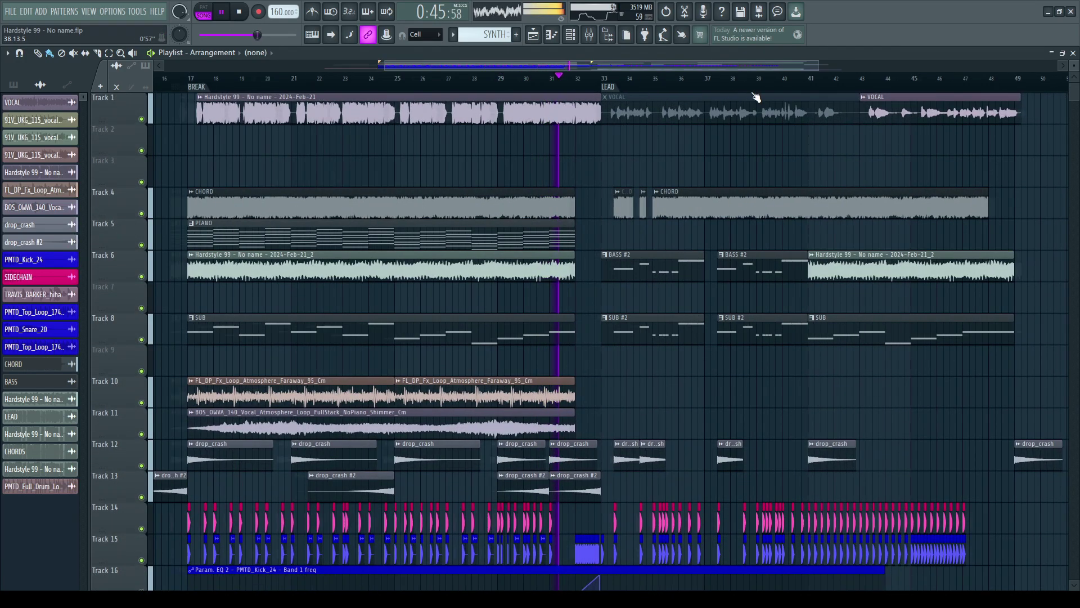
Step: Listen through the LEAD section while examining its bass, drum, lead and arpeggio tracks, and stop playback at its end
{"action": "scroll", "coordinate": [440, 237], "scroll_direction": "down", "scroll_amount": 7}
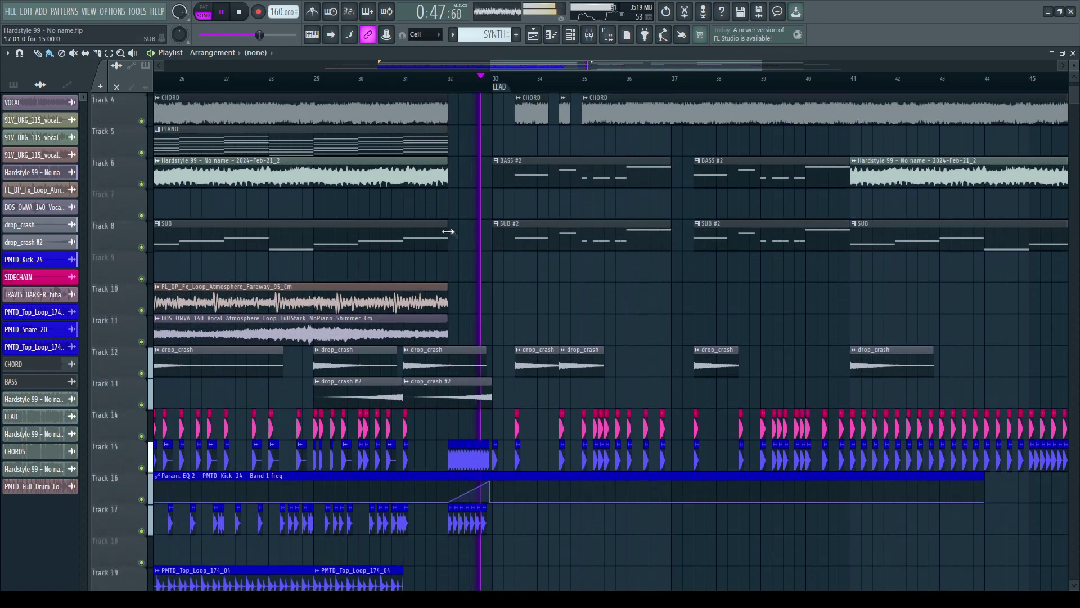
{"action": "scroll", "coordinate": [532, 200], "scroll_direction": "down", "scroll_amount": 8}
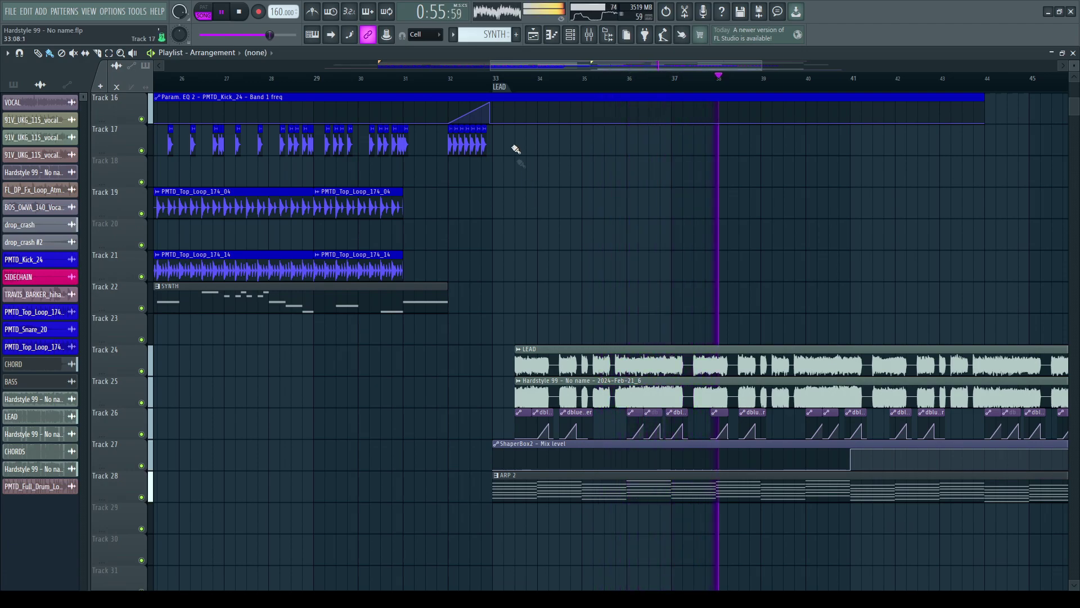
{"action": "scroll", "coordinate": [501, 87], "scroll_direction": "down", "scroll_amount": 4}
{"action": "scroll", "coordinate": [501, 87], "scroll_direction": "down", "scroll_amount": 3}
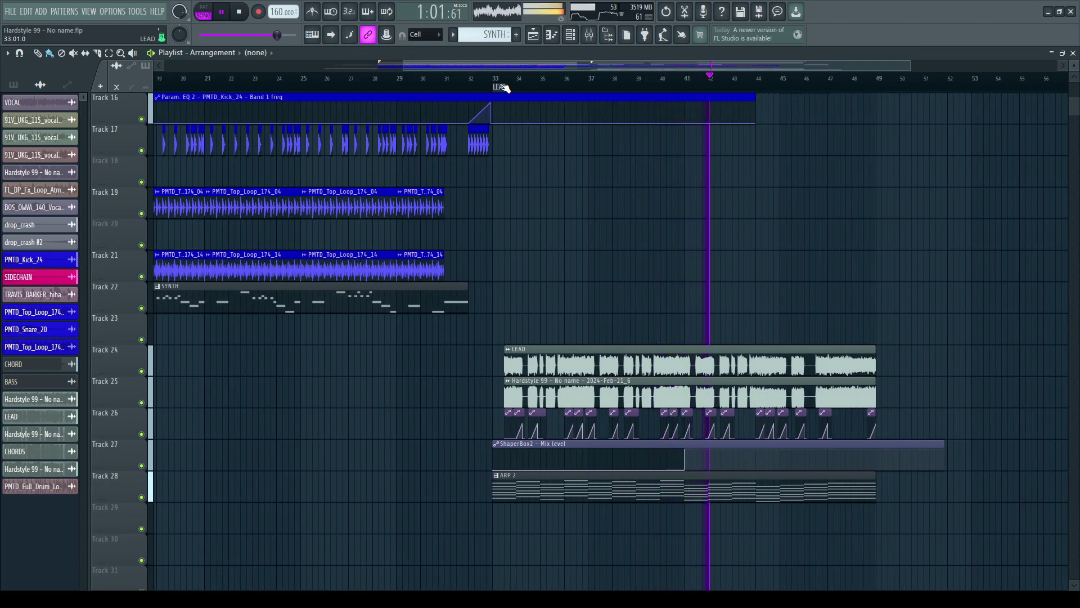
{"action": "scroll", "coordinate": [596, 202], "scroll_direction": "up", "scroll_amount": 5}
{"action": "scroll", "coordinate": [596, 202], "scroll_direction": "up", "scroll_amount": 3}
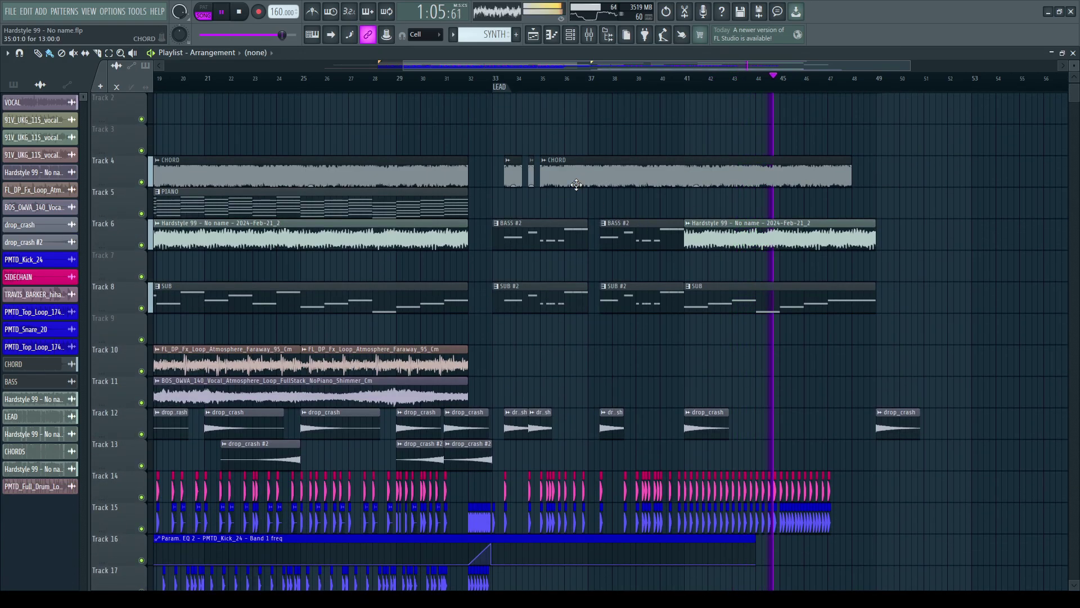
{"action": "scroll", "coordinate": [566, 86], "scroll_direction": "up", "scroll_amount": 1}
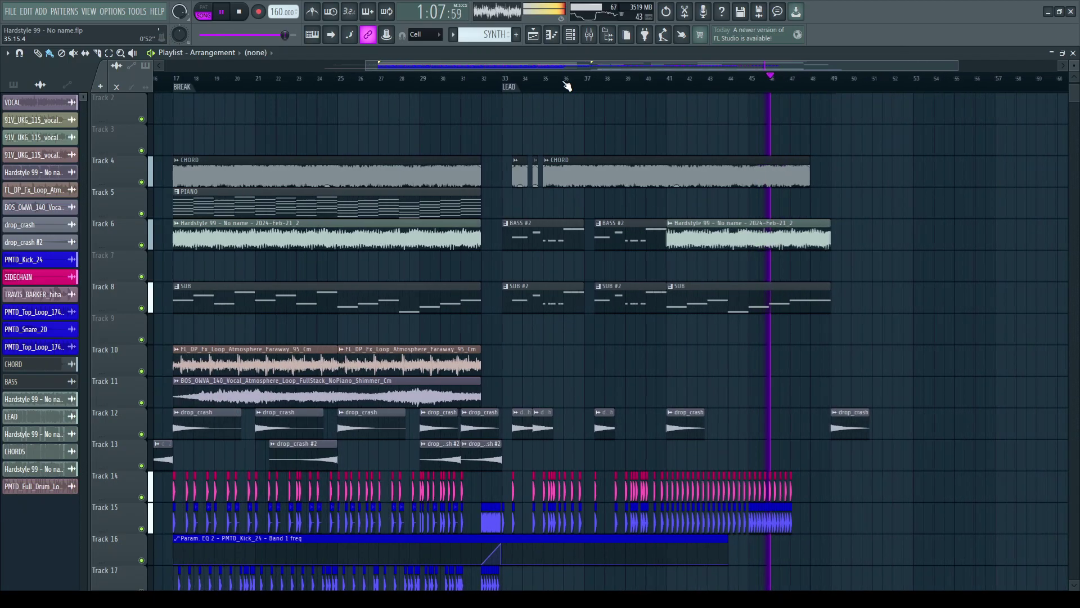
{"action": "scroll", "coordinate": [567, 85], "scroll_direction": "up", "scroll_amount": 1}
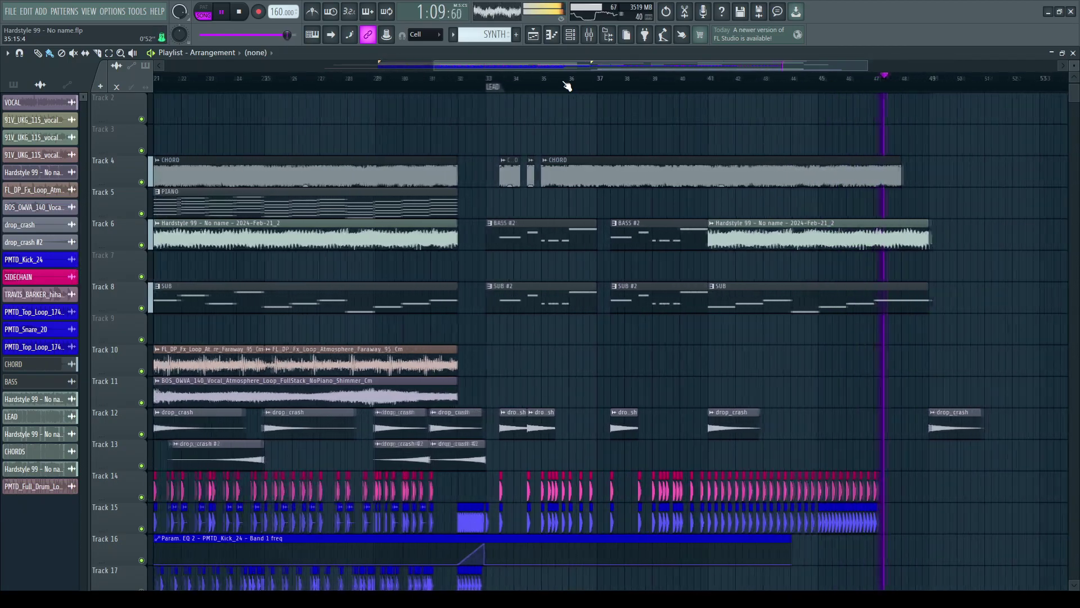
{"action": "scroll", "coordinate": [567, 86], "scroll_direction": "down", "scroll_amount": 2}
{"action": "scroll", "coordinate": [566, 85], "scroll_direction": "down", "scroll_amount": 3}
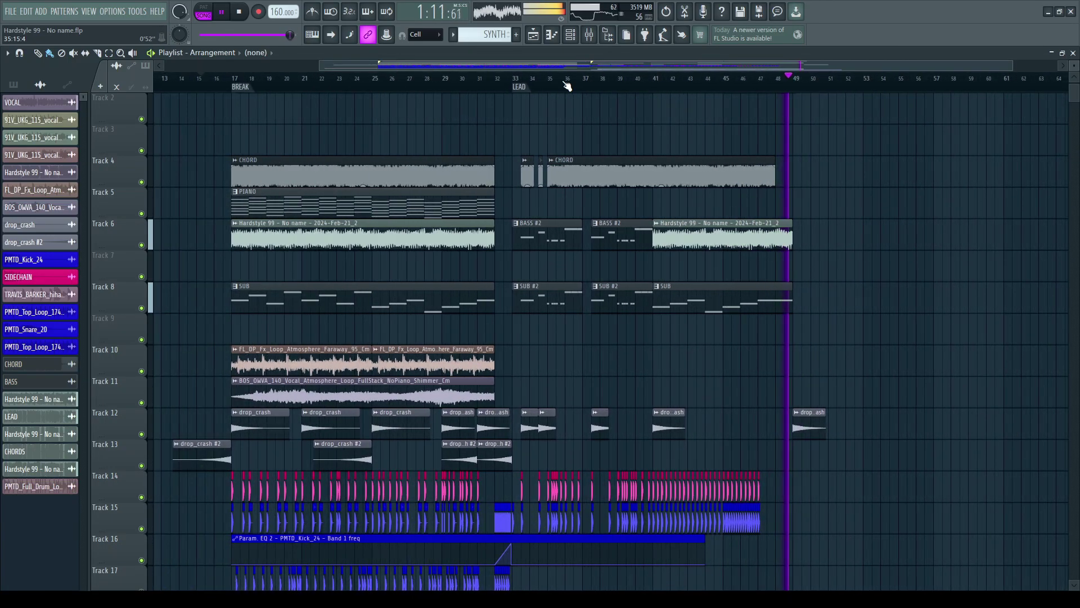
{"action": "key", "text": "space"}
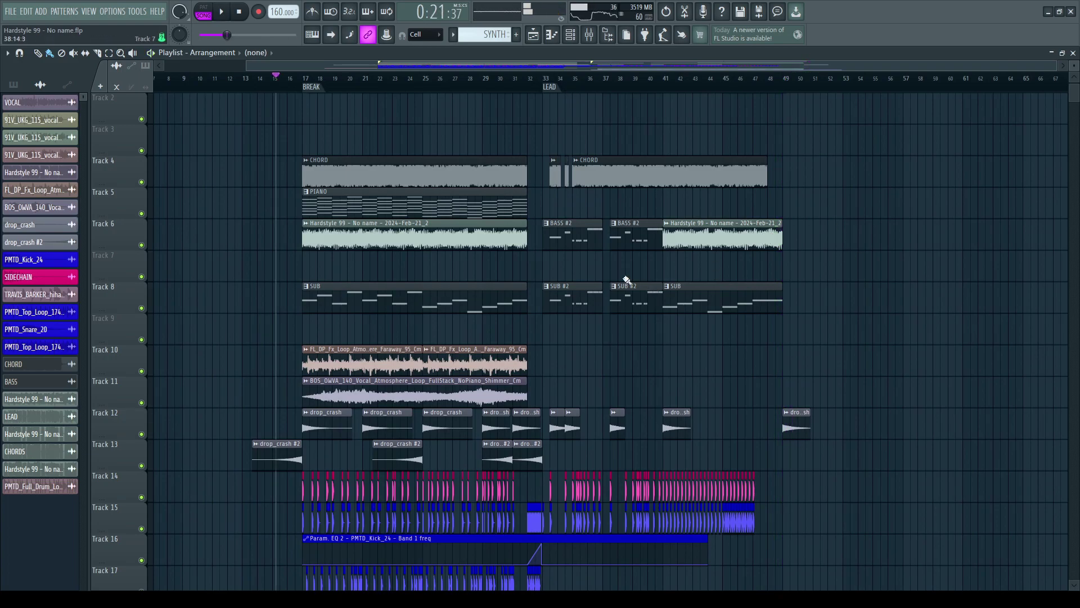
Step: Examine the drum, automation and lead clips around the transition from the BREAK to the LEAD section
{"action": "scroll", "coordinate": [597, 366], "scroll_direction": "down", "scroll_amount": 7}
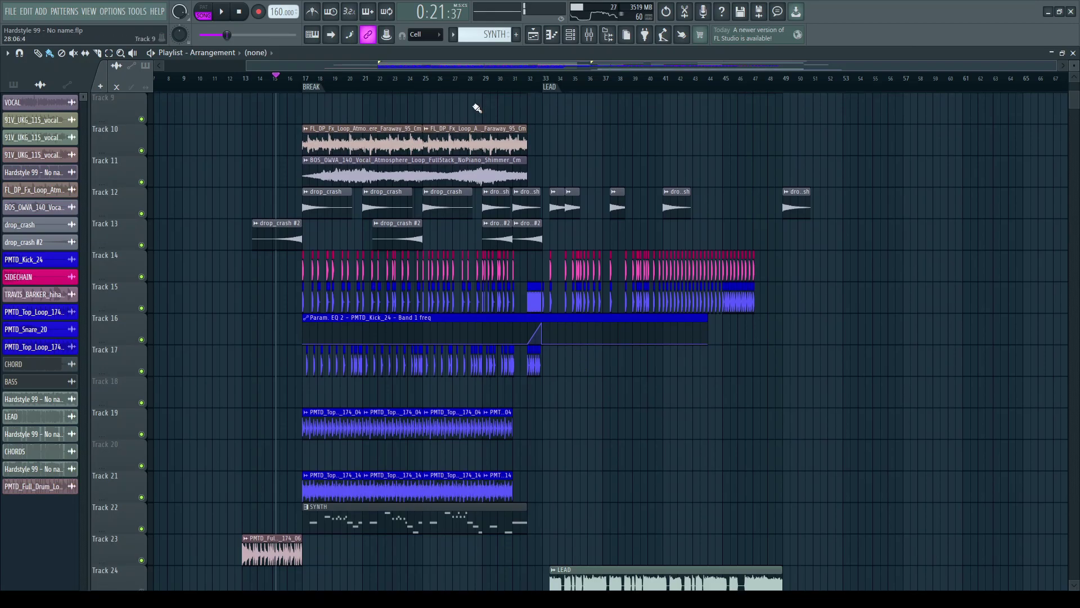
{"action": "scroll", "coordinate": [550, 87], "scroll_direction": "up", "scroll_amount": 2}
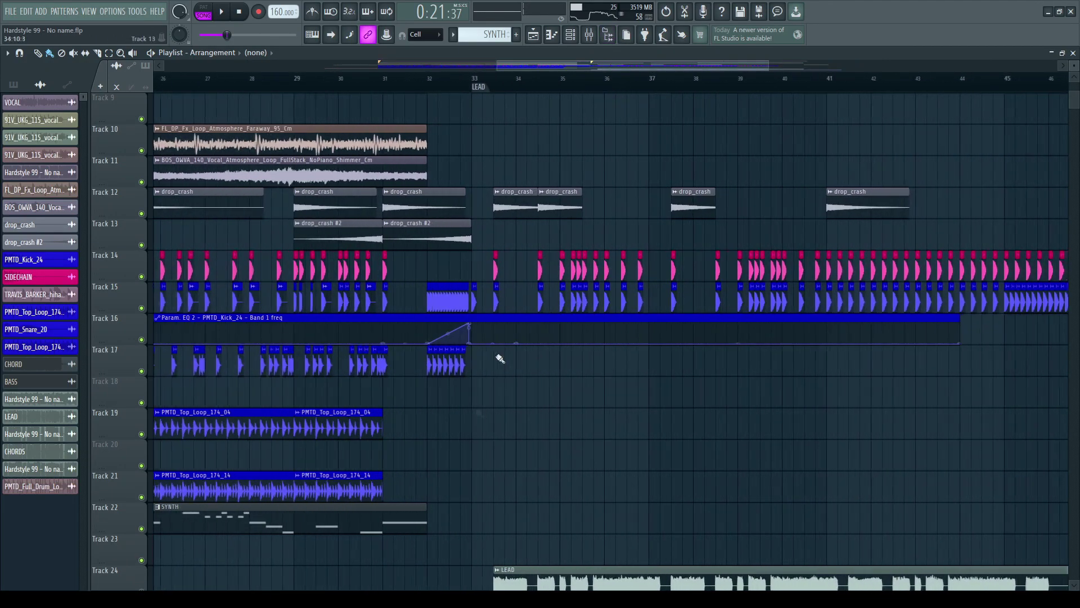
{"action": "scroll", "coordinate": [578, 169], "scroll_direction": "down", "scroll_amount": 5}
{"action": "scroll", "coordinate": [483, 410], "scroll_direction": "up", "scroll_amount": 2}
{"action": "scroll", "coordinate": [490, 217], "scroll_direction": "up", "scroll_amount": 2}
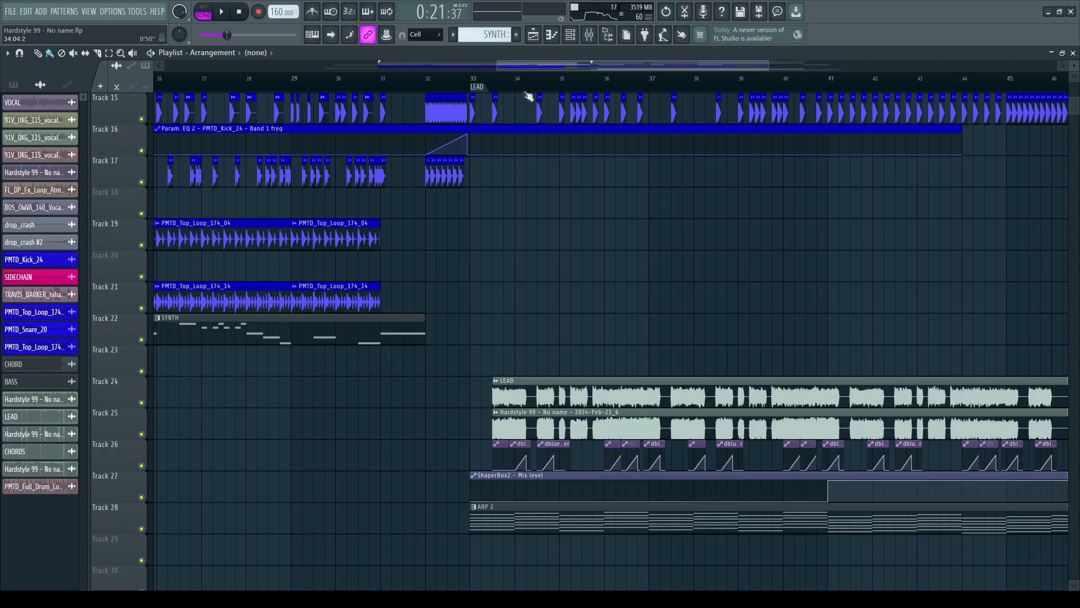
{"action": "scroll", "coordinate": [531, 96], "scroll_direction": "down", "scroll_amount": 3}
{"action": "scroll", "coordinate": [333, 222], "scroll_direction": "up", "scroll_amount": 4}
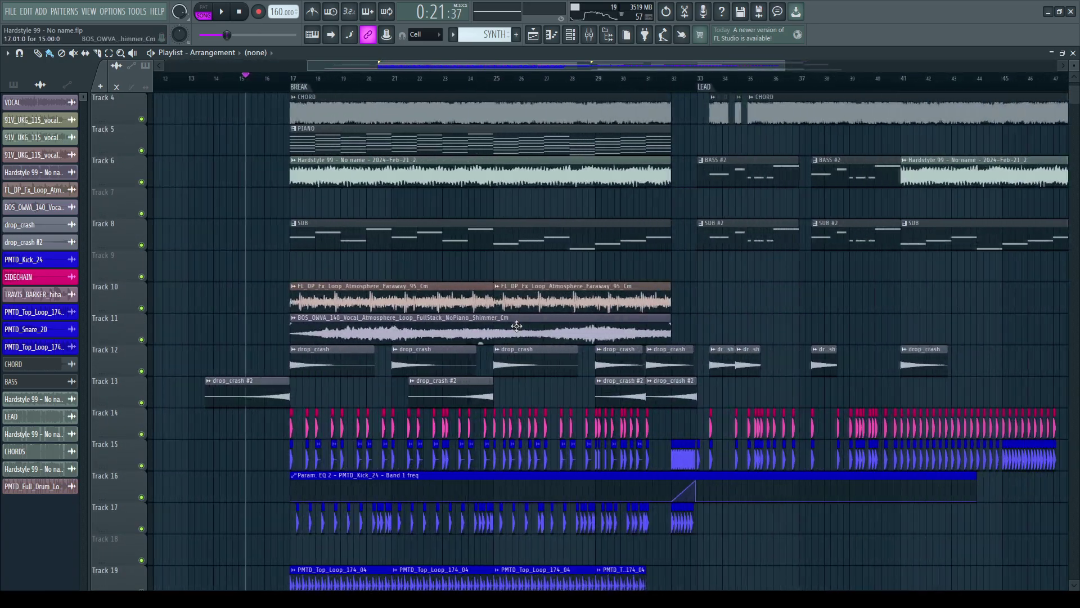
{"action": "scroll", "coordinate": [394, 290], "scroll_direction": "down", "scroll_amount": 3}
Step: Split the break's chord, track 6 audio and atmosphere clips at bar 21 and mute their first four bars plus the sidechain and kick hits
{"action": "scroll", "coordinate": [292, 278], "scroll_direction": "up", "scroll_amount": 4}
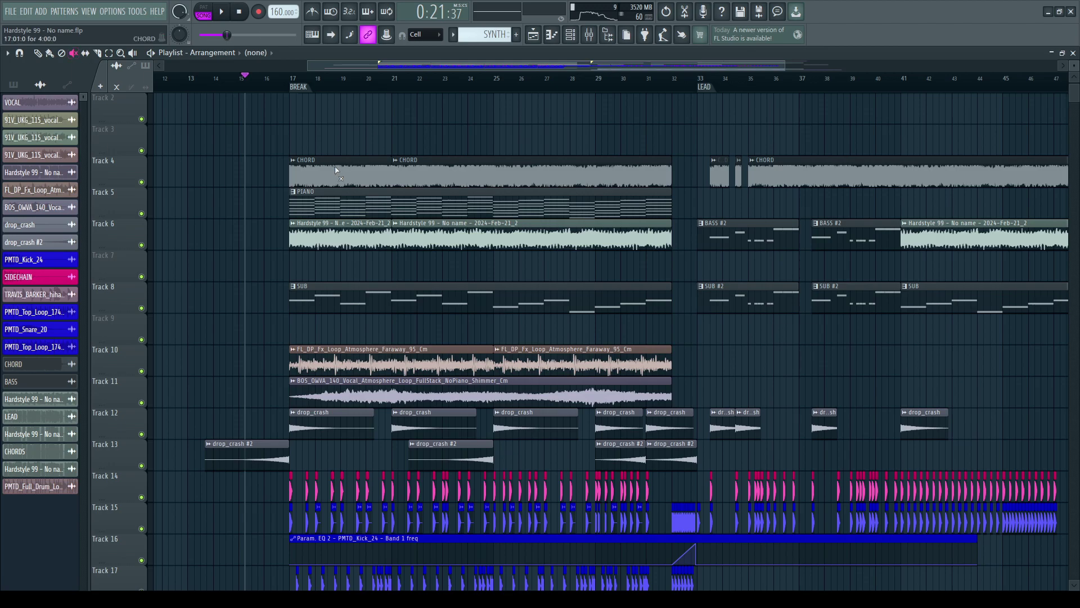
{"action": "scroll", "coordinate": [315, 270], "scroll_direction": "down", "scroll_amount": 2}
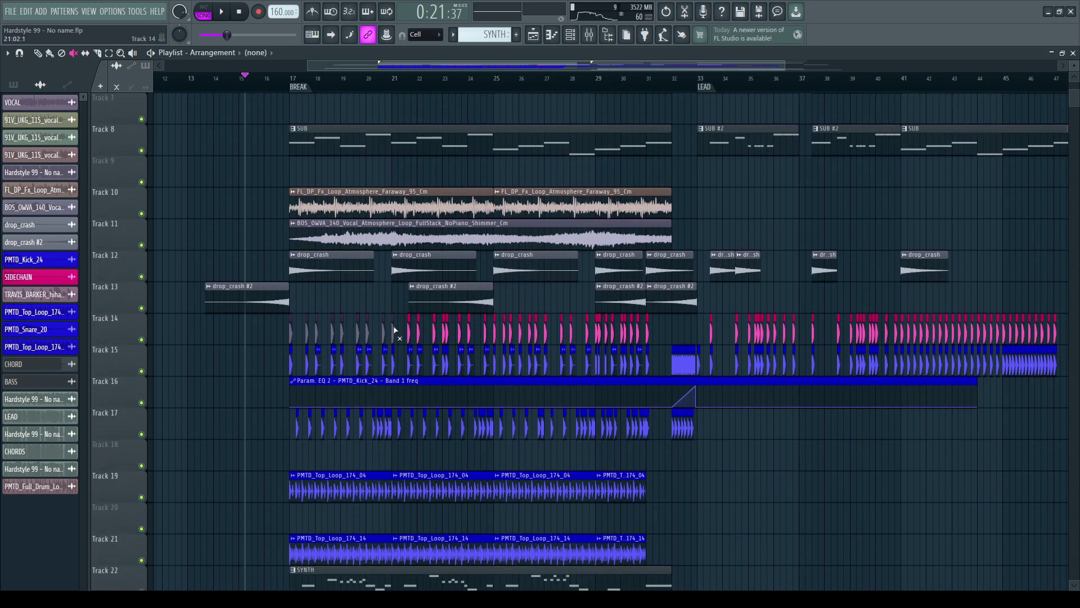
{"action": "scroll", "coordinate": [384, 240], "scroll_direction": "up", "scroll_amount": 1}
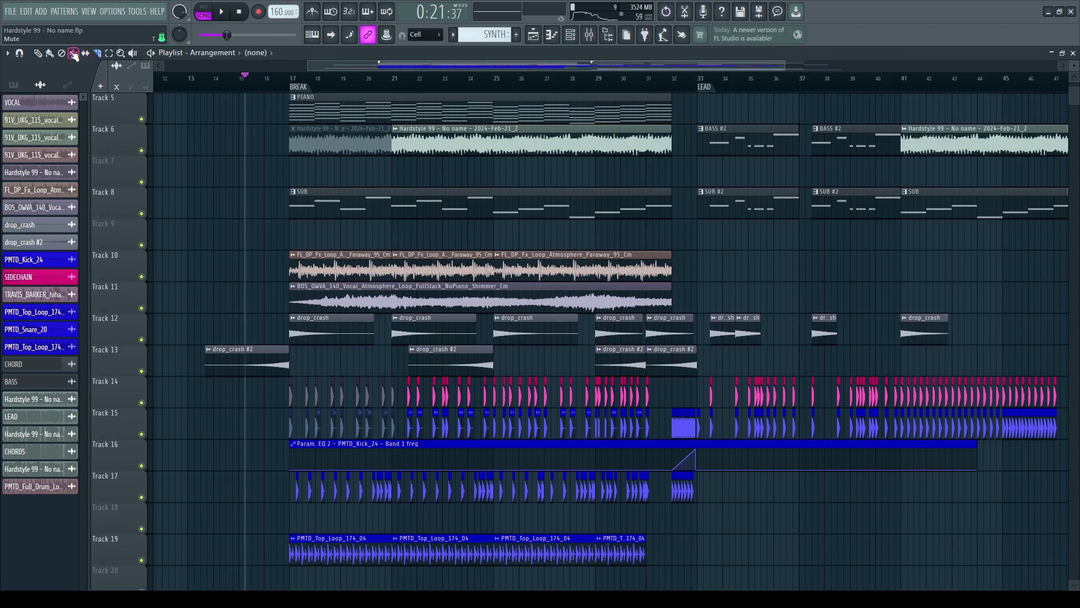
{"action": "left_click", "coordinate": [338, 264]}
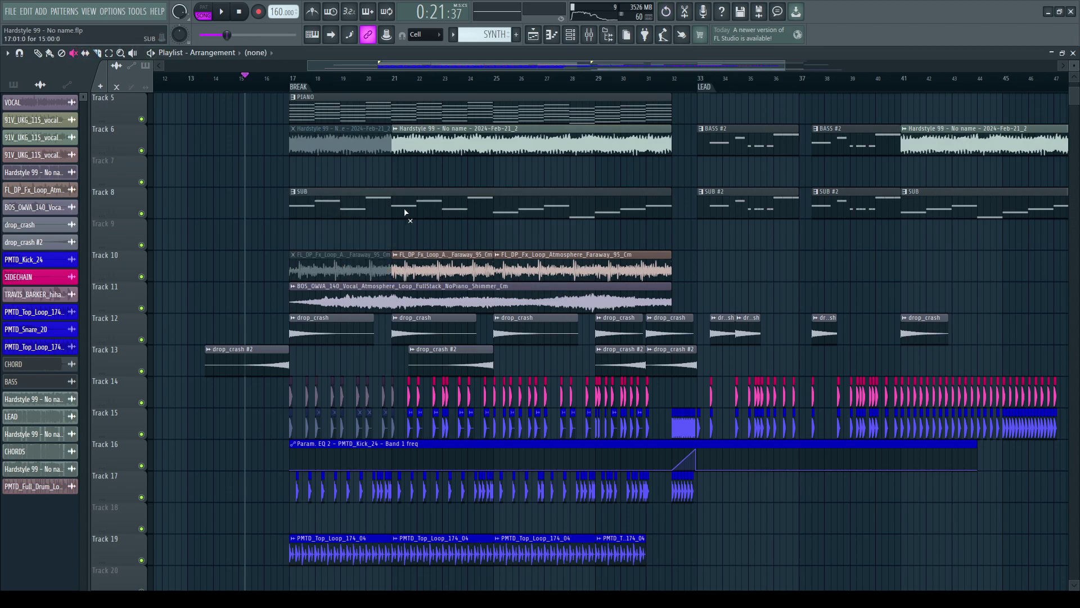
{"action": "scroll", "coordinate": [294, 84], "scroll_direction": "up", "scroll_amount": 3}
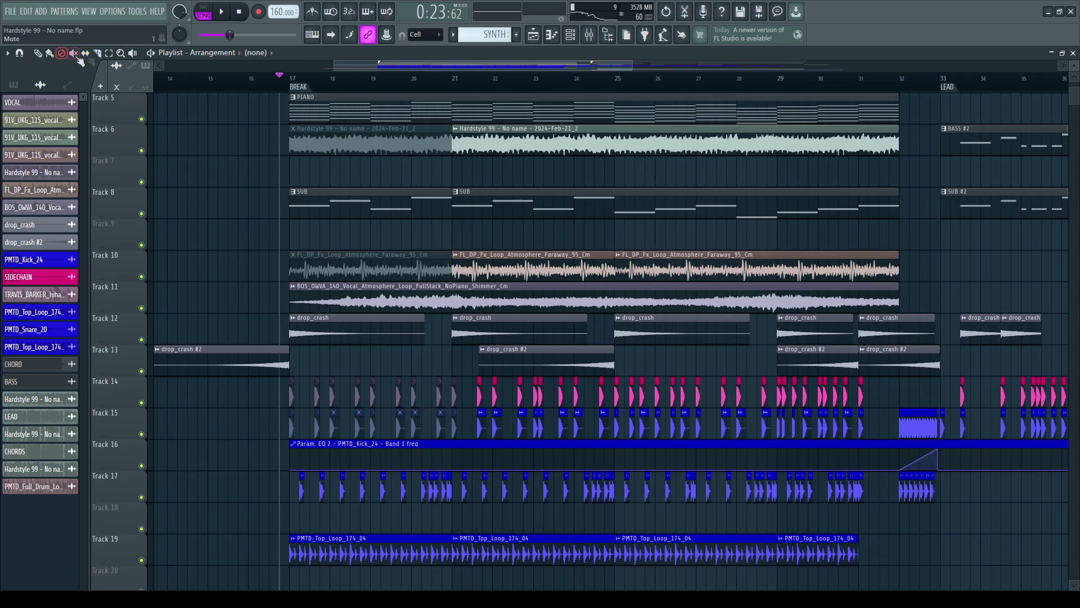
Step: Mute the SUB clip between bars 17 and 21 on track 8 and play the break from just before bar 17
{"action": "scroll", "coordinate": [353, 132], "scroll_direction": "up", "scroll_amount": 3}
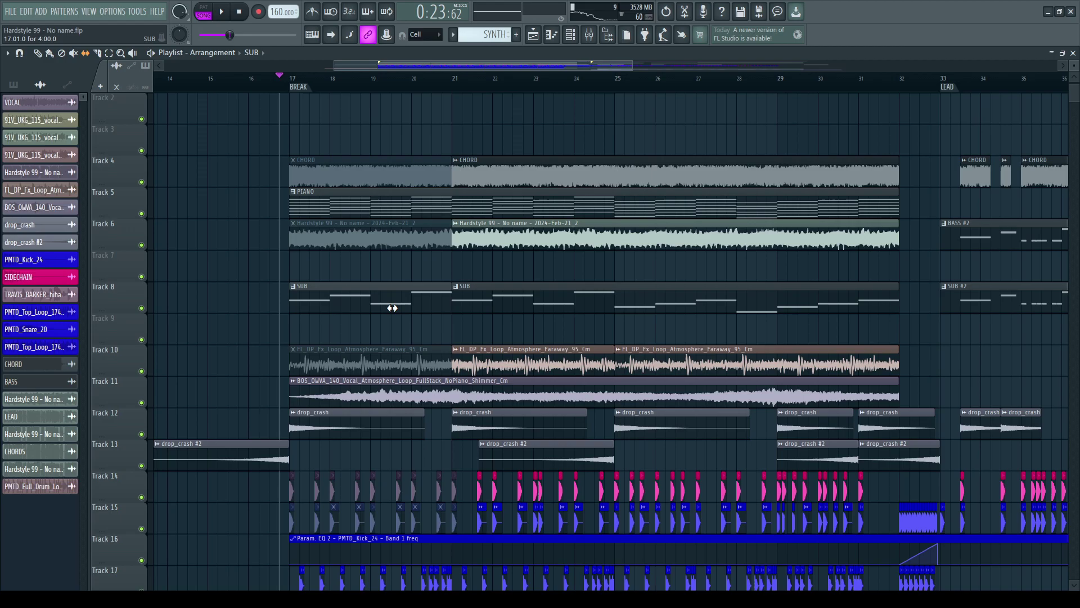
{"action": "left_click", "coordinate": [359, 284]}
{"action": "key", "text": "space"}
{"action": "scroll", "coordinate": [230, 224], "scroll_direction": "down", "scroll_amount": 1}
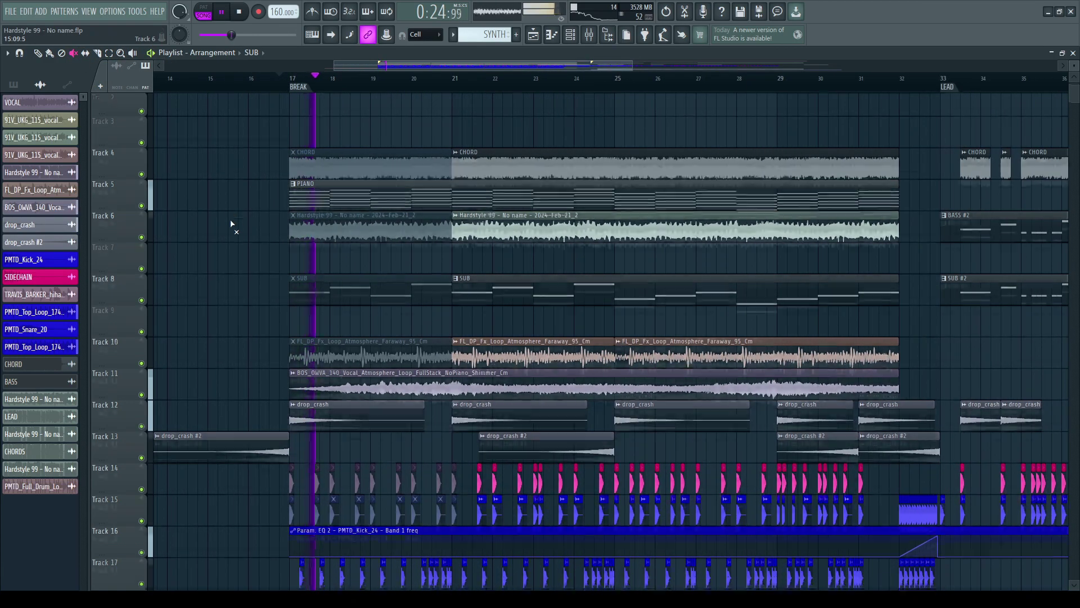
Step: Listen to the stripped-down break, mute the atmosphere clip starting at bar 21 on track 10, and stop playback
{"action": "scroll", "coordinate": [233, 223], "scroll_direction": "down", "scroll_amount": 11}
{"action": "scroll", "coordinate": [234, 224], "scroll_direction": "up", "scroll_amount": 4}
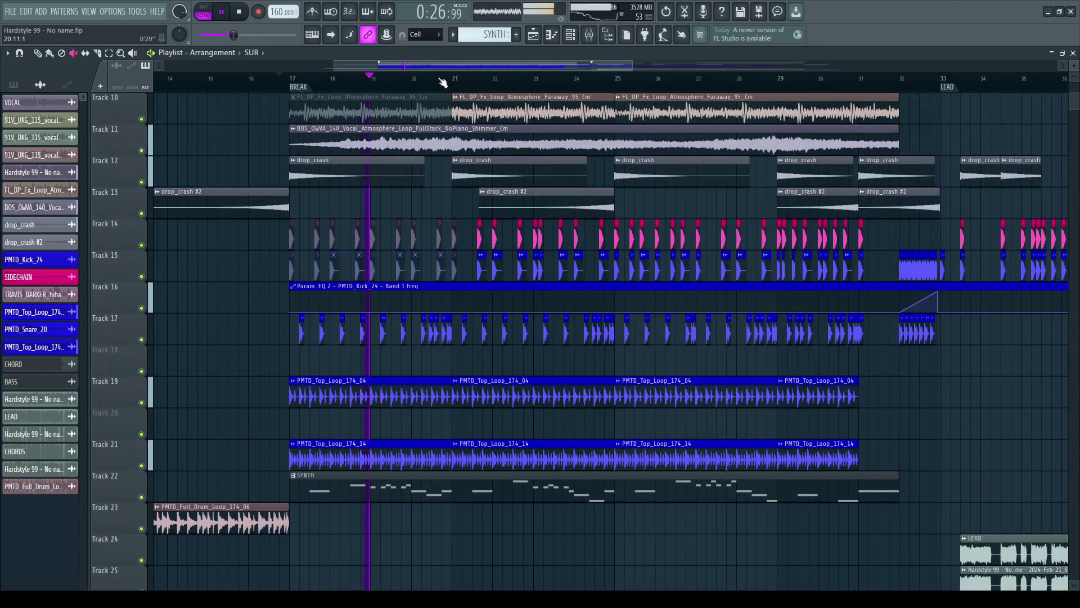
{"action": "scroll", "coordinate": [445, 81], "scroll_direction": "up", "scroll_amount": 2}
{"action": "scroll", "coordinate": [451, 83], "scroll_direction": "down", "scroll_amount": 2}
{"action": "scroll", "coordinate": [563, 220], "scroll_direction": "up", "scroll_amount": 4}
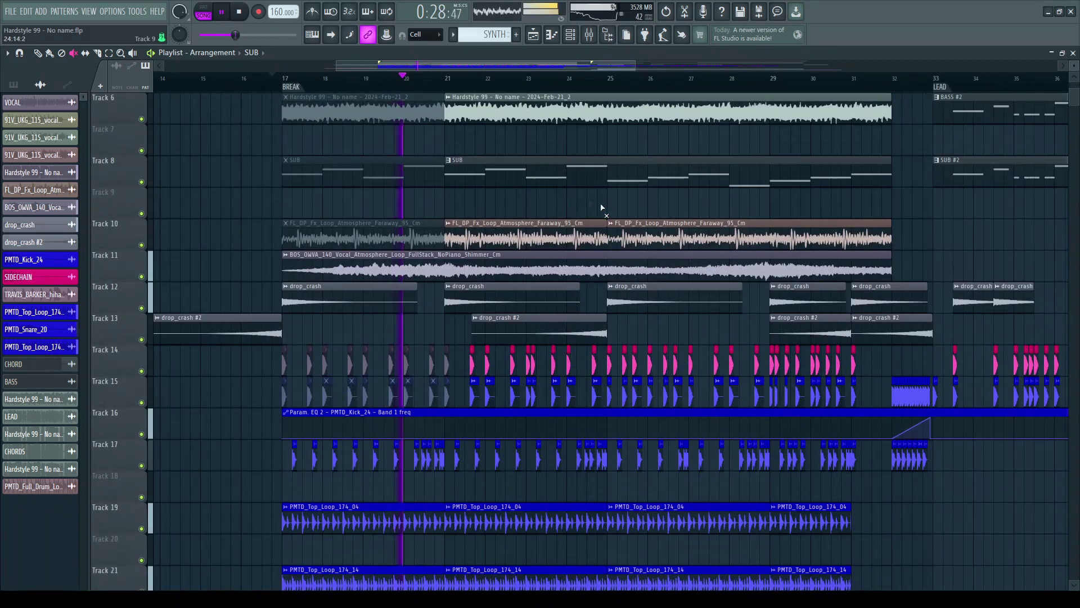
{"action": "left_click", "coordinate": [501, 227]}
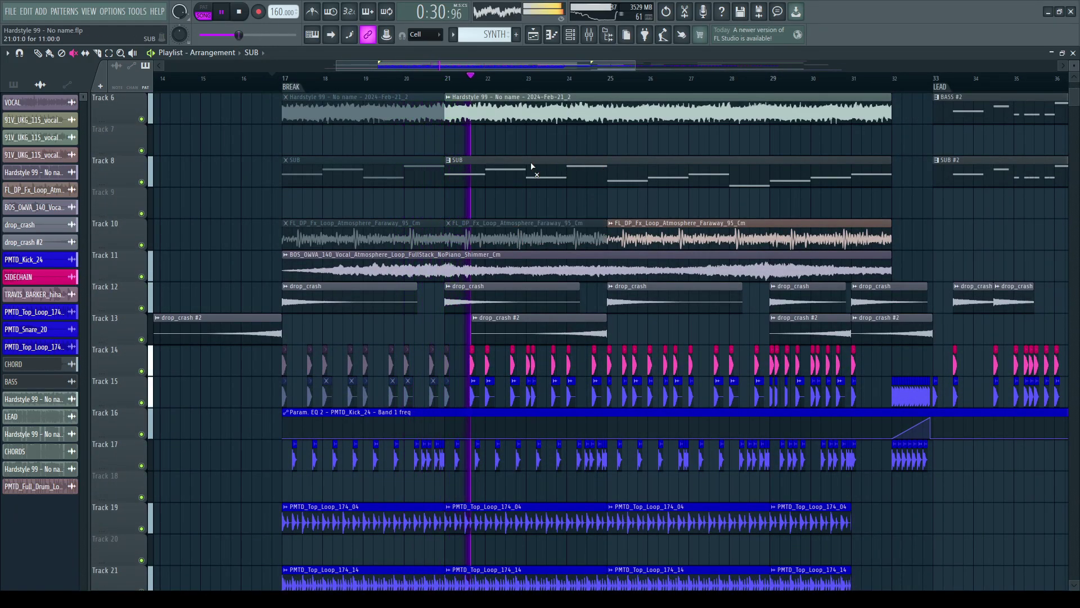
{"action": "key", "text": "space"}
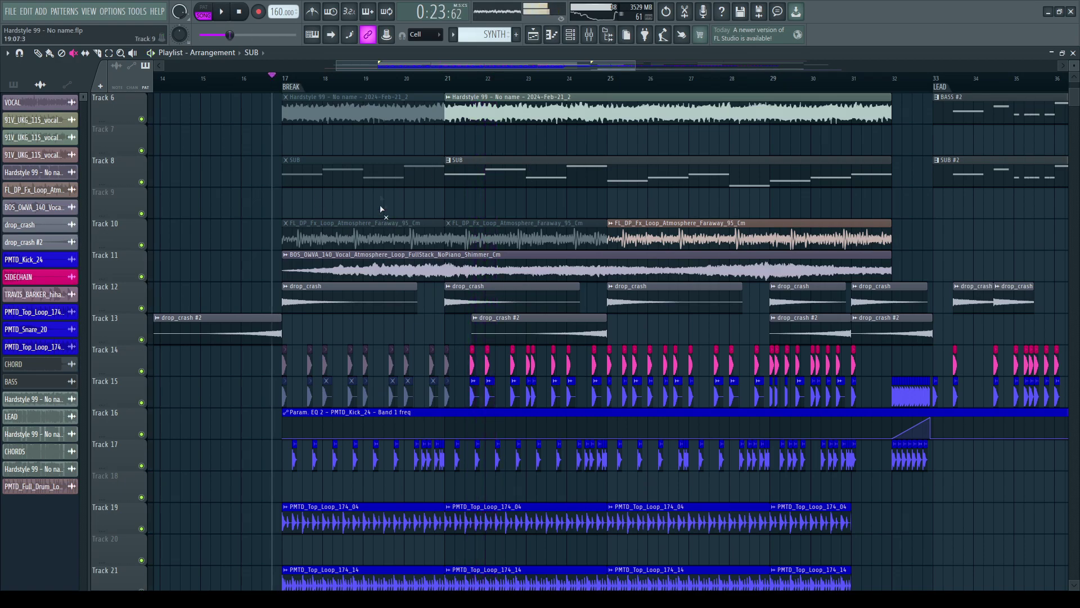
Step: Unmute the SUB clip at bar 17 on track 8 and the first two atmosphere clips on track 10
{"action": "left_click", "coordinate": [382, 169]}
{"action": "left_click", "coordinate": [388, 234]}
{"action": "left_click", "coordinate": [456, 234]}
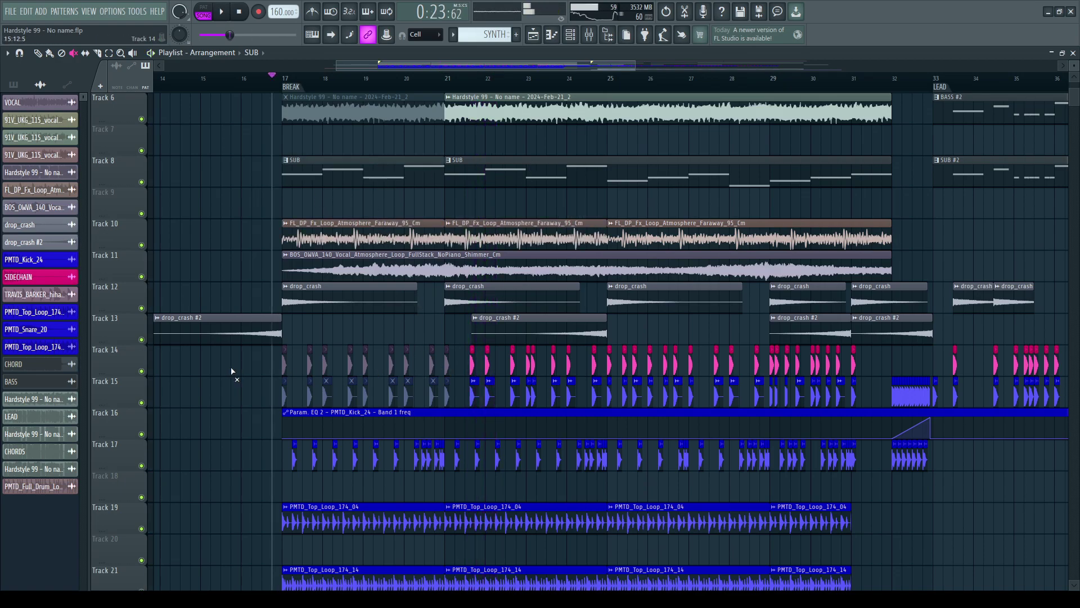
Step: Unmute the sidechain and kick hits, the chord clip on track 4 and the audio clip on track 6 between bars 17 and 21
{"action": "scroll", "coordinate": [276, 394], "scroll_direction": "up", "scroll_amount": 5}
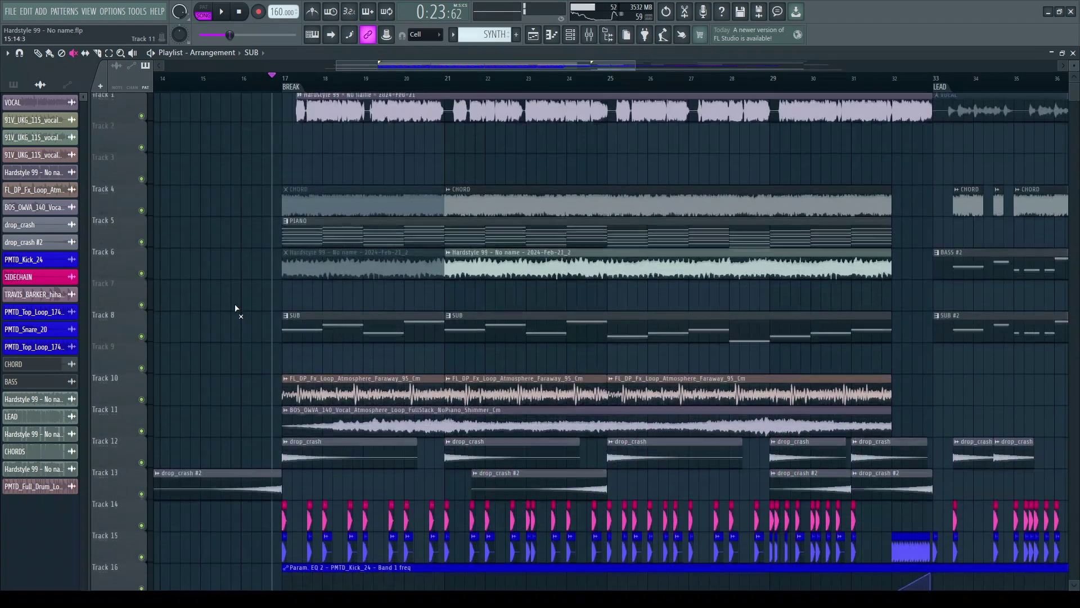
{"action": "left_click", "coordinate": [355, 206]}
{"action": "left_click", "coordinate": [349, 265]}
Step: Look over the clips of the break and lead sections across all tracks of the arrangement
{"action": "scroll", "coordinate": [371, 318], "scroll_direction": "down", "scroll_amount": 19}
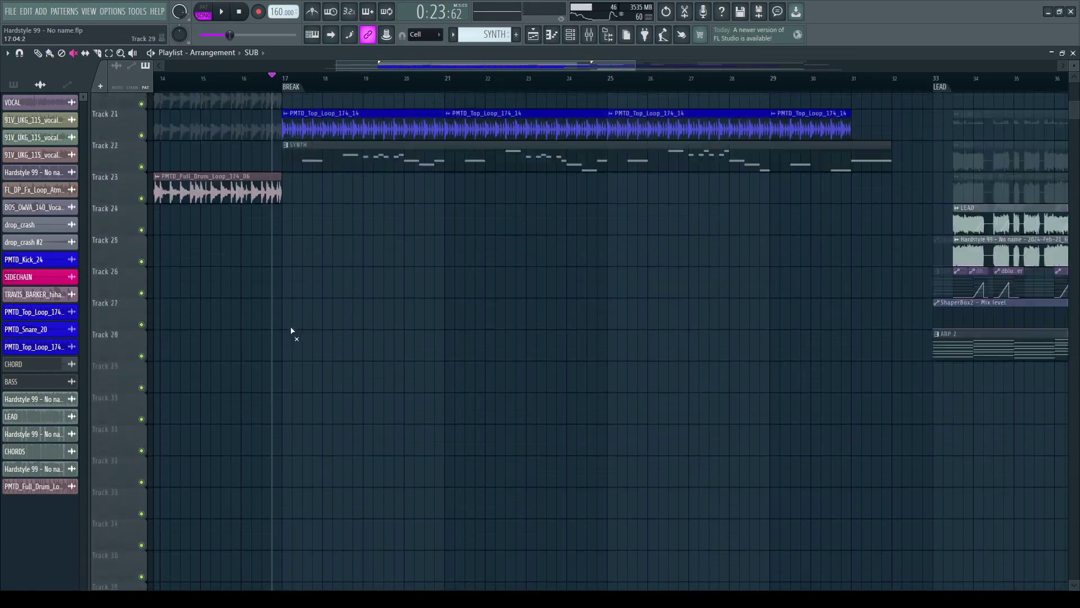
{"action": "scroll", "coordinate": [292, 335], "scroll_direction": "up", "scroll_amount": 8}
{"action": "scroll", "coordinate": [327, 87], "scroll_direction": "down", "scroll_amount": 4}
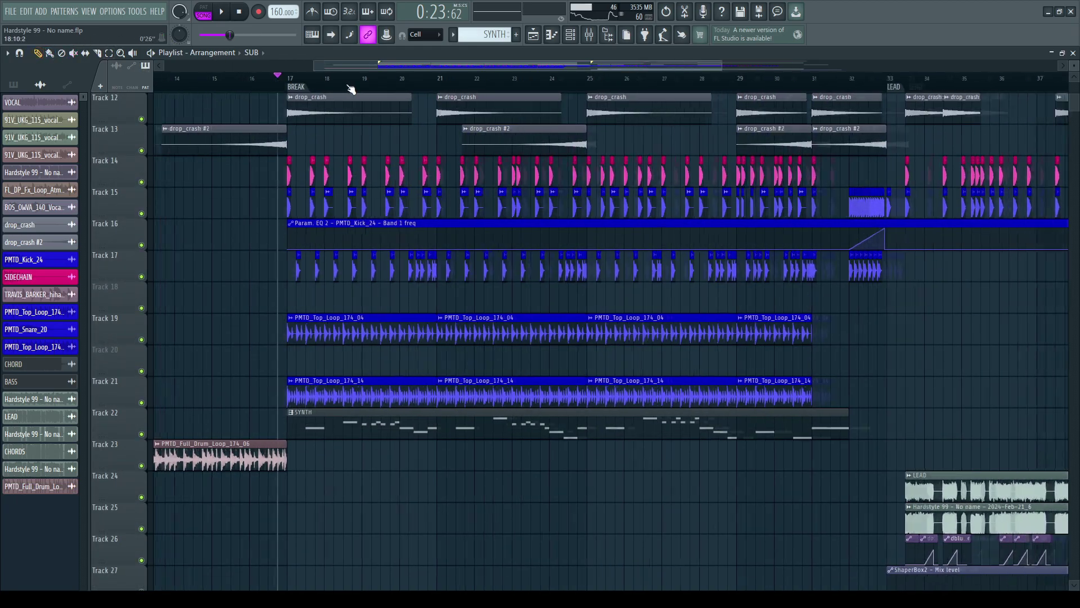
{"action": "scroll", "coordinate": [261, 119], "scroll_direction": "up", "scroll_amount": 10}
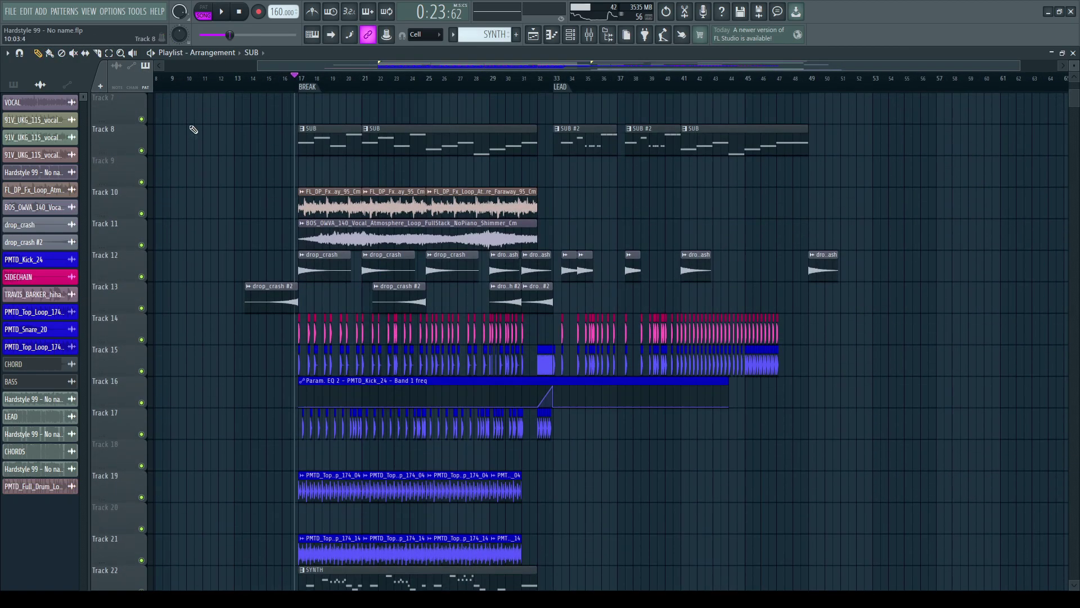
{"action": "scroll", "coordinate": [191, 129], "scroll_direction": "up", "scroll_amount": 3}
{"action": "scroll", "coordinate": [484, 293], "scroll_direction": "up", "scroll_amount": 1}
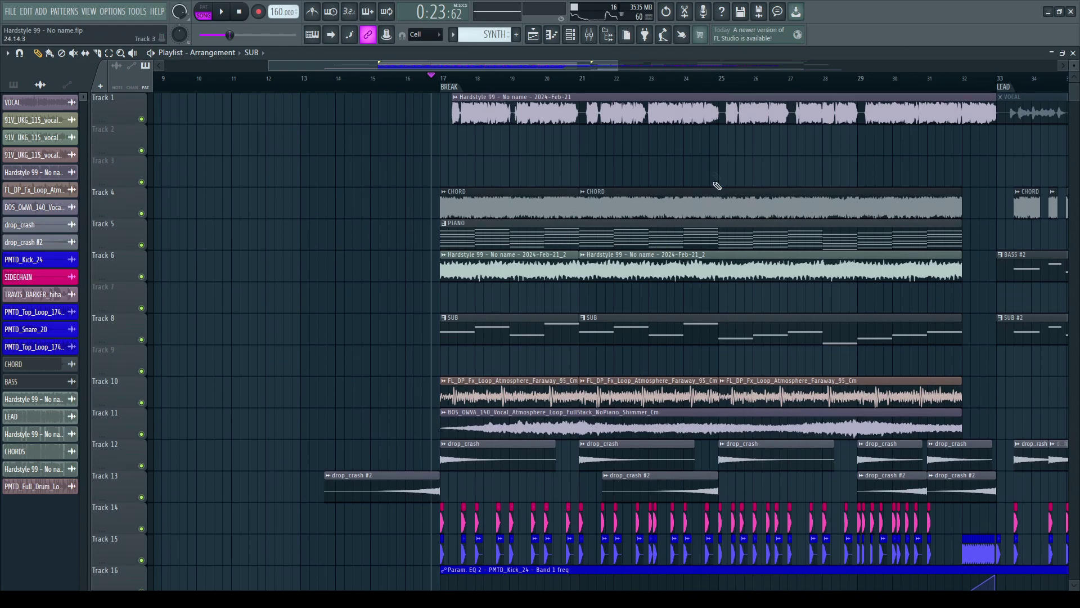
{"action": "scroll", "coordinate": [767, 75], "scroll_direction": "down", "scroll_amount": 3}
{"action": "scroll", "coordinate": [788, 81], "scroll_direction": "down", "scroll_amount": 2}
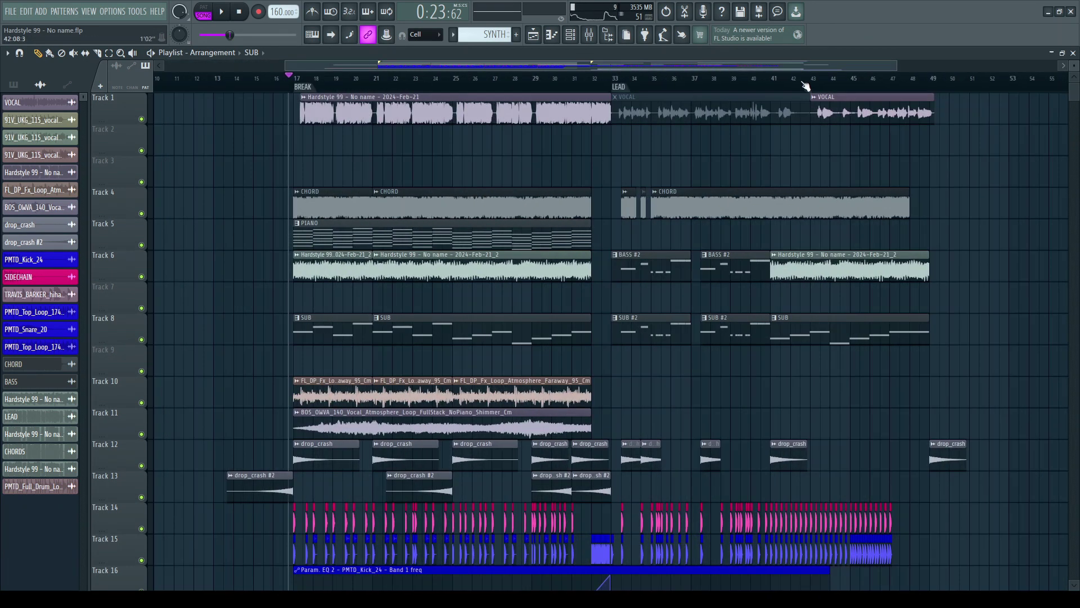
{"action": "scroll", "coordinate": [655, 296], "scroll_direction": "down", "scroll_amount": 9}
{"action": "scroll", "coordinate": [429, 96], "scroll_direction": "up", "scroll_amount": 4}
{"action": "scroll", "coordinate": [414, 90], "scroll_direction": "up", "scroll_amount": 3}
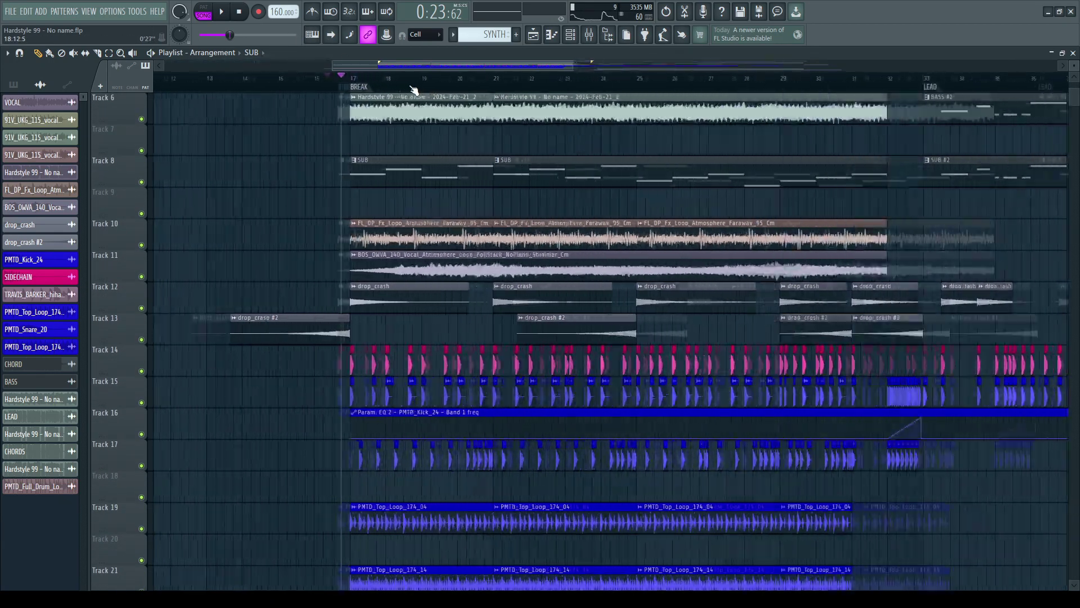
Step: Solo tracks 14 to 17 with the sidechain, kick, EQ automation and snare, and play the start of the break briefly
{"action": "scroll", "coordinate": [349, 292], "scroll_direction": "down", "scroll_amount": 4}
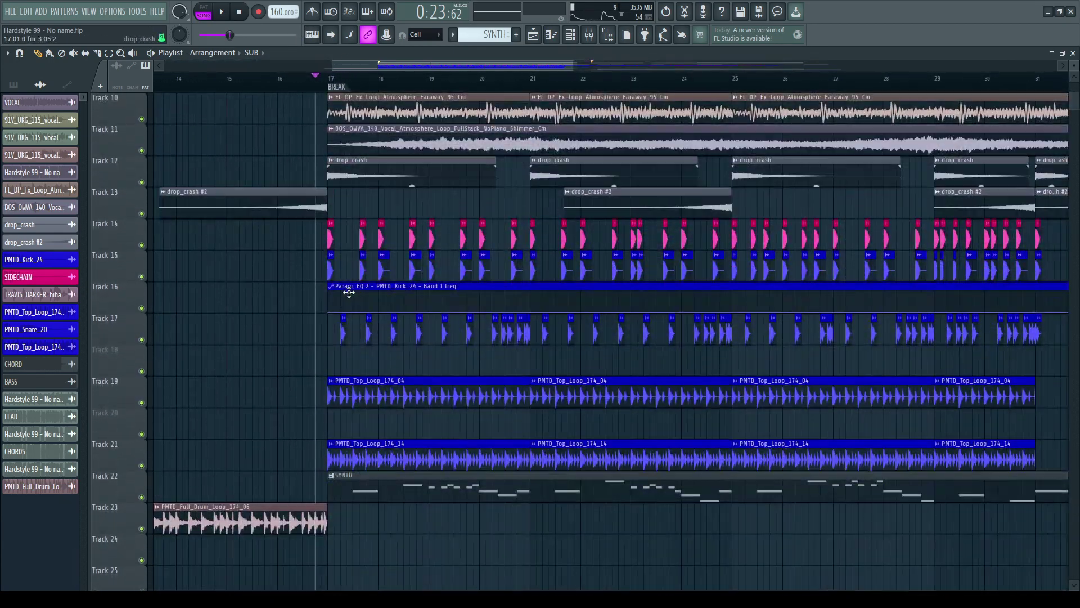
{"action": "right_click", "coordinate": [141, 245]}
{"action": "left_click", "coordinate": [141, 276]}
{"action": "left_click", "coordinate": [141, 307]}
{"action": "left_click", "coordinate": [142, 339]}
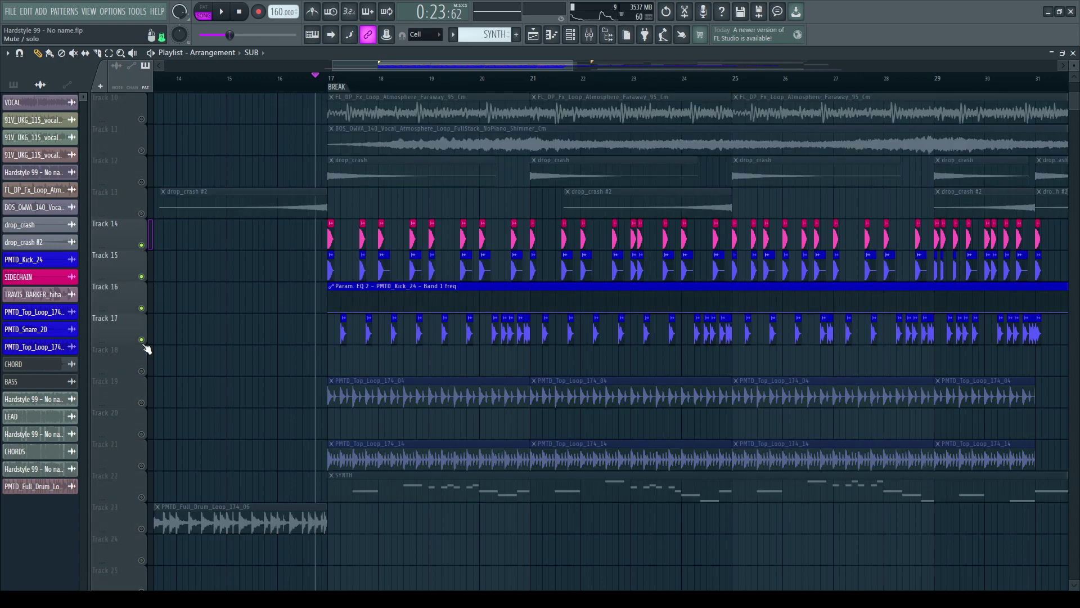
{"action": "key", "text": "space"}
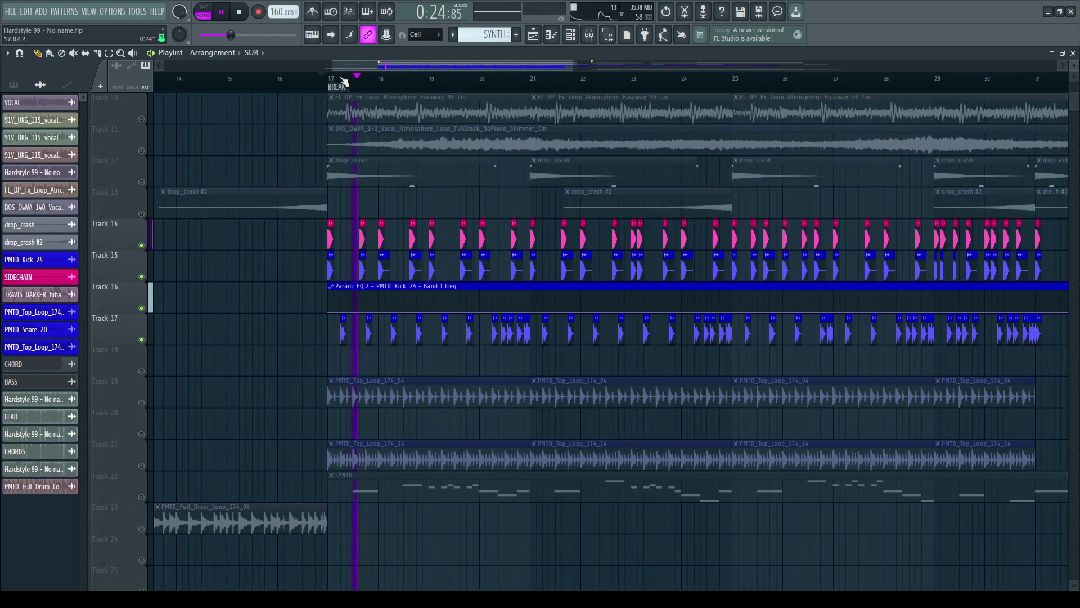
{"action": "key", "text": "space"}
Step: Check the mixer, and examine the kick and snare pattern of the break in the playlist
{"action": "left_click", "coordinate": [590, 35]}
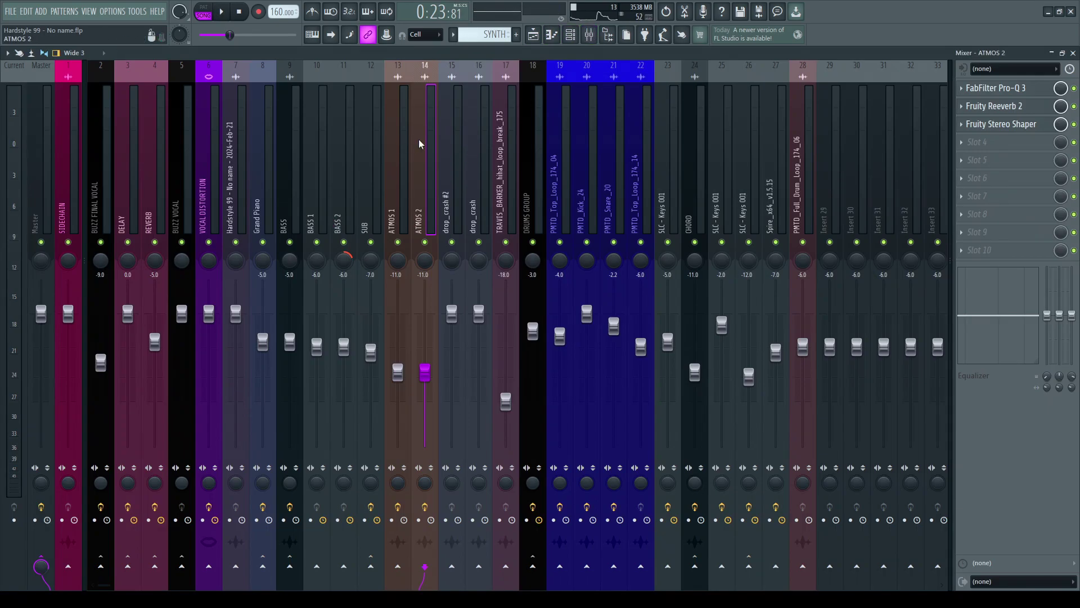
{"action": "key", "text": "F9"}
{"action": "scroll", "coordinate": [580, 89], "scroll_direction": "up", "scroll_amount": 3}
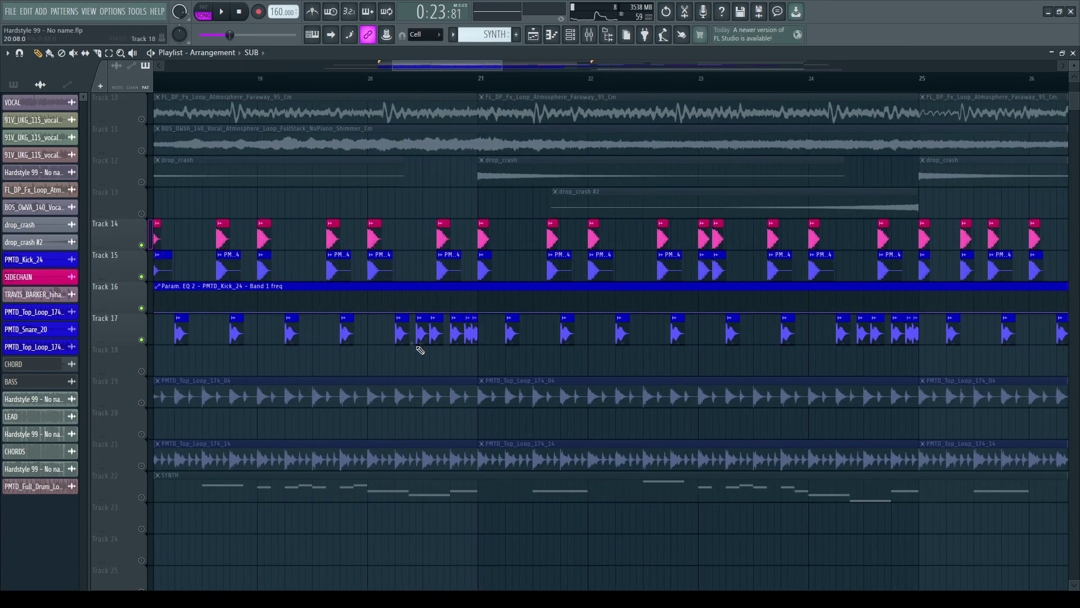
{"action": "scroll", "coordinate": [514, 85], "scroll_direction": "down", "scroll_amount": 3}
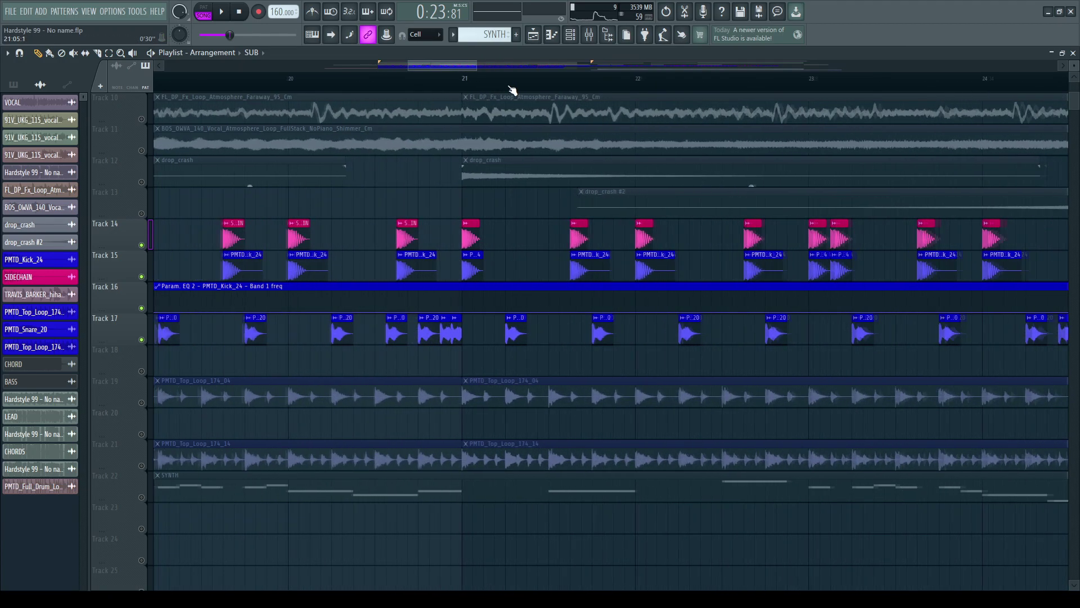
{"action": "left_click", "coordinate": [642, 80]}
{"action": "scroll", "coordinate": [647, 83], "scroll_direction": "up", "scroll_amount": 3}
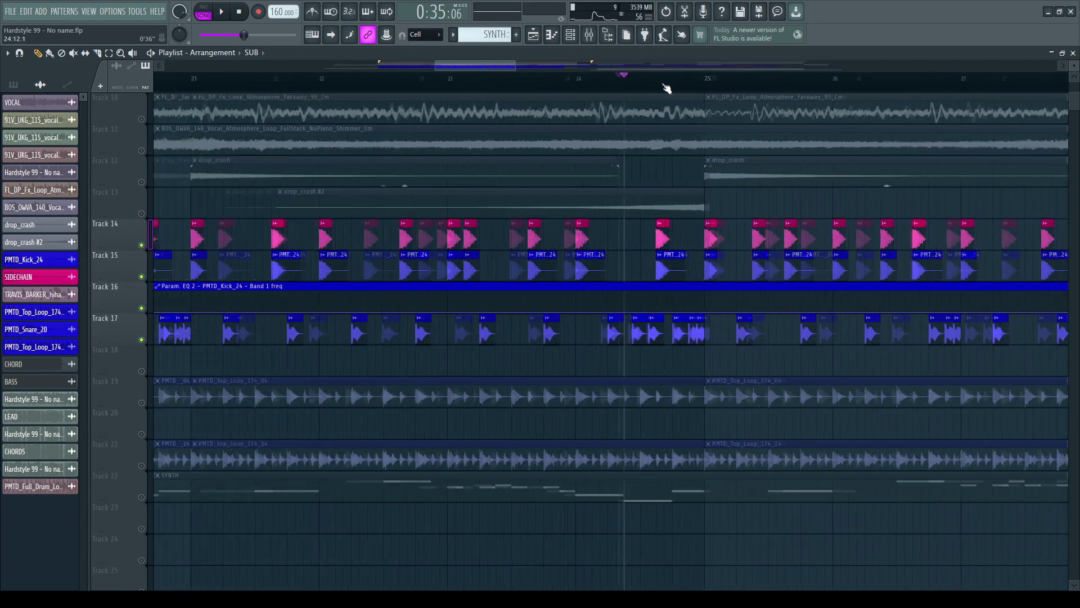
{"action": "scroll", "coordinate": [731, 84], "scroll_direction": "down", "scroll_amount": 4}
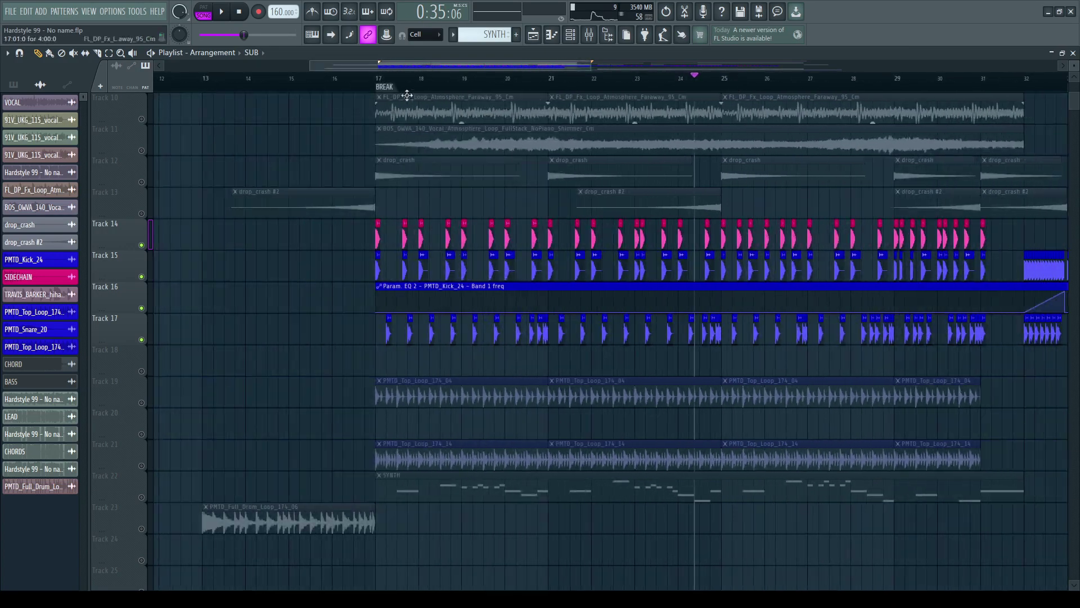
Step: Start playback at the beginning of the break and end the solo so all tracks are heard
{"action": "left_click", "coordinate": [379, 84]}
{"action": "key", "text": "space"}
{"action": "right_click", "coordinate": [142, 277]}
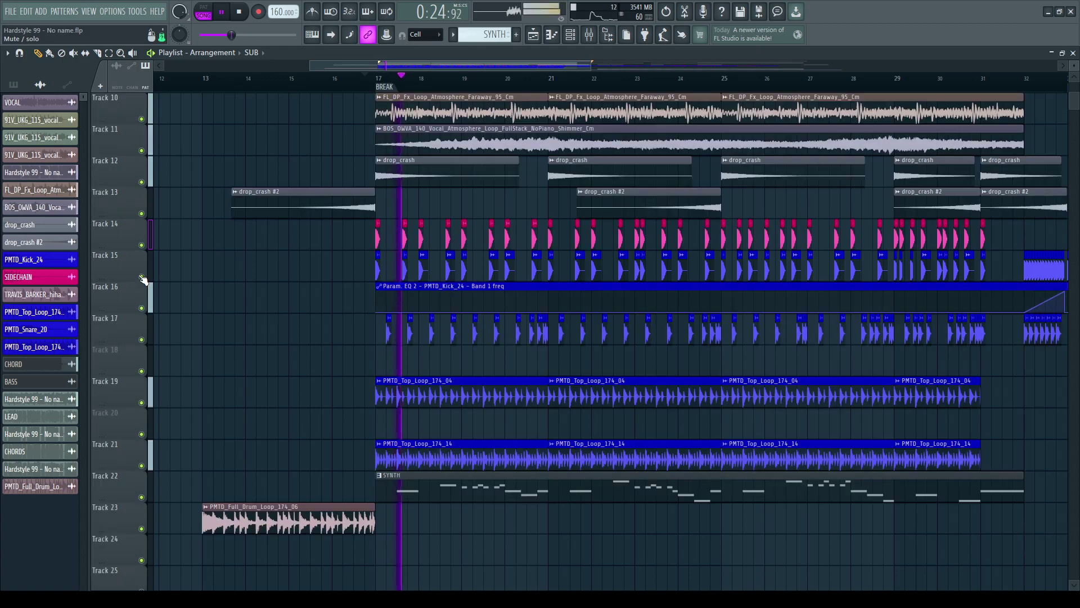
Step: Listen to the full break while following the clips past bar 25, and stop playback
{"action": "scroll", "coordinate": [472, 87], "scroll_direction": "down", "scroll_amount": 3}
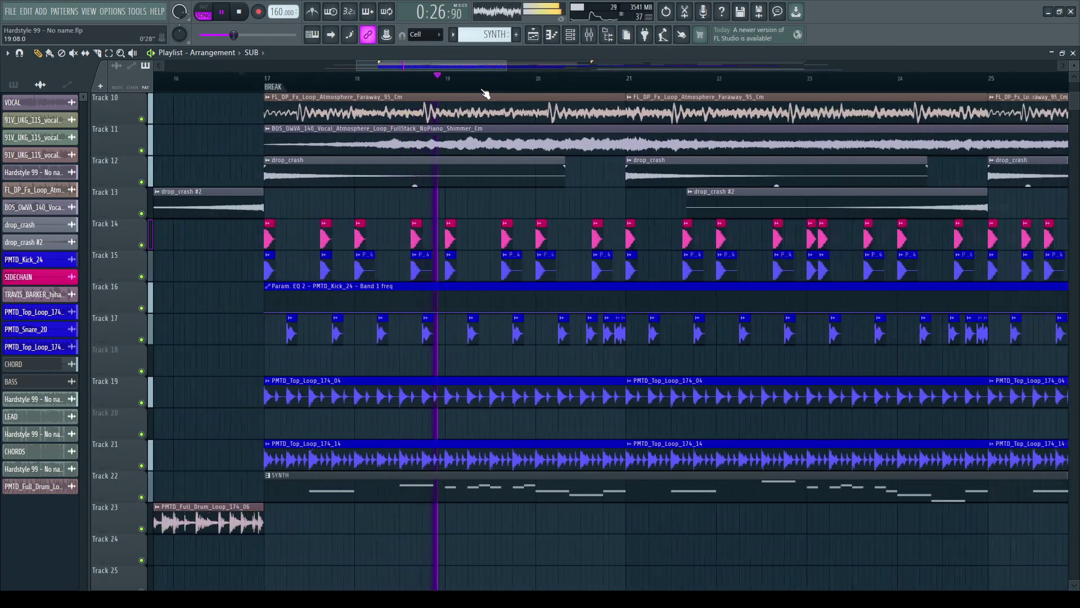
{"action": "scroll", "coordinate": [579, 92], "scroll_direction": "up", "scroll_amount": 5}
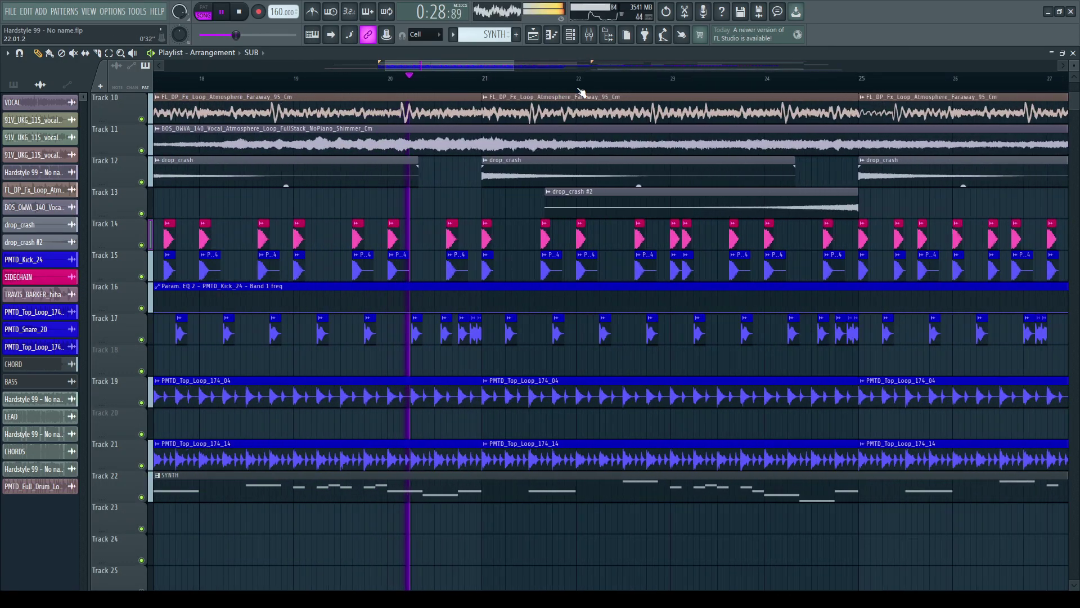
{"action": "scroll", "coordinate": [580, 92], "scroll_direction": "down", "scroll_amount": 4}
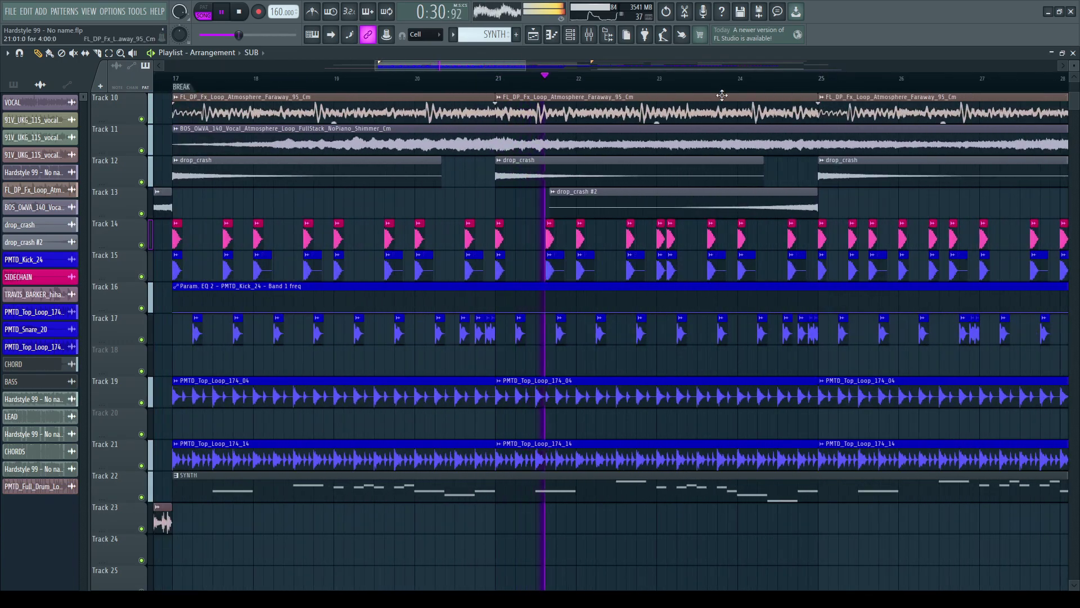
{"action": "scroll", "coordinate": [788, 90], "scroll_direction": "up", "scroll_amount": 4}
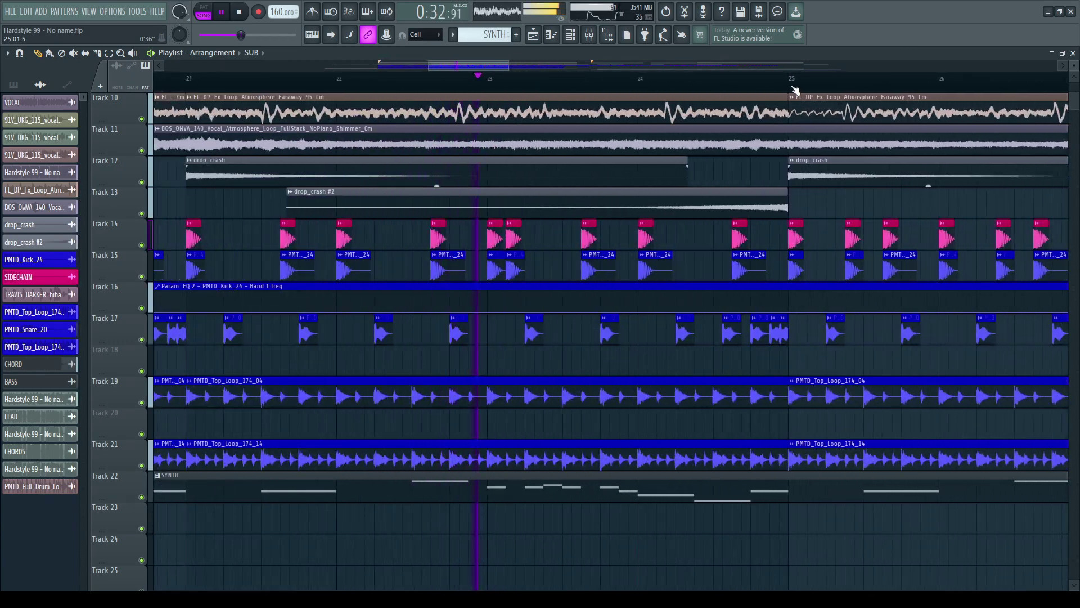
{"action": "scroll", "coordinate": [906, 91], "scroll_direction": "down", "scroll_amount": 4}
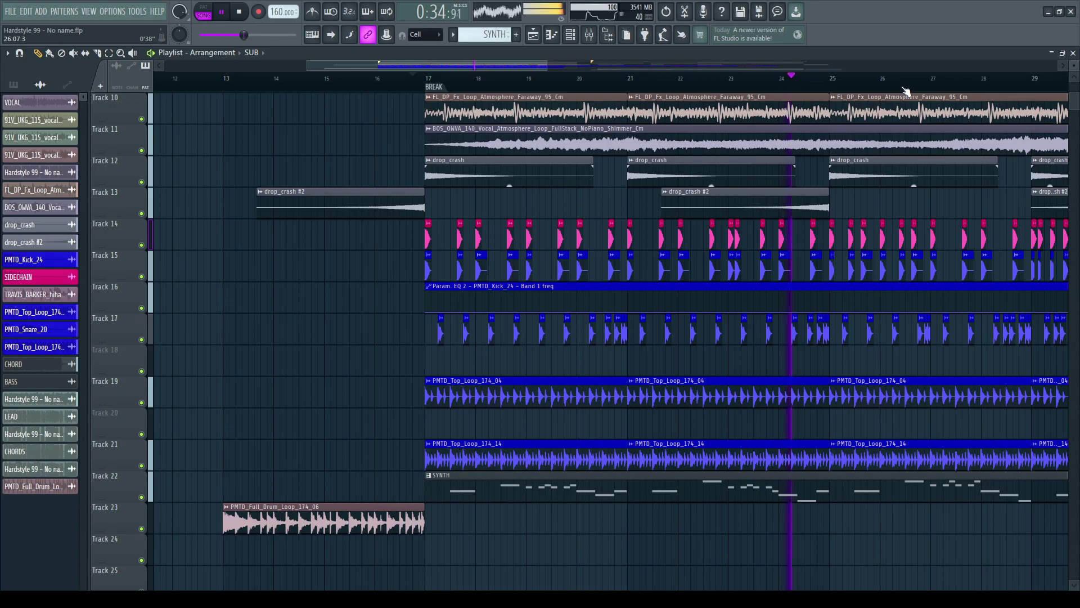
{"action": "scroll", "coordinate": [906, 91], "scroll_direction": "down", "scroll_amount": 4}
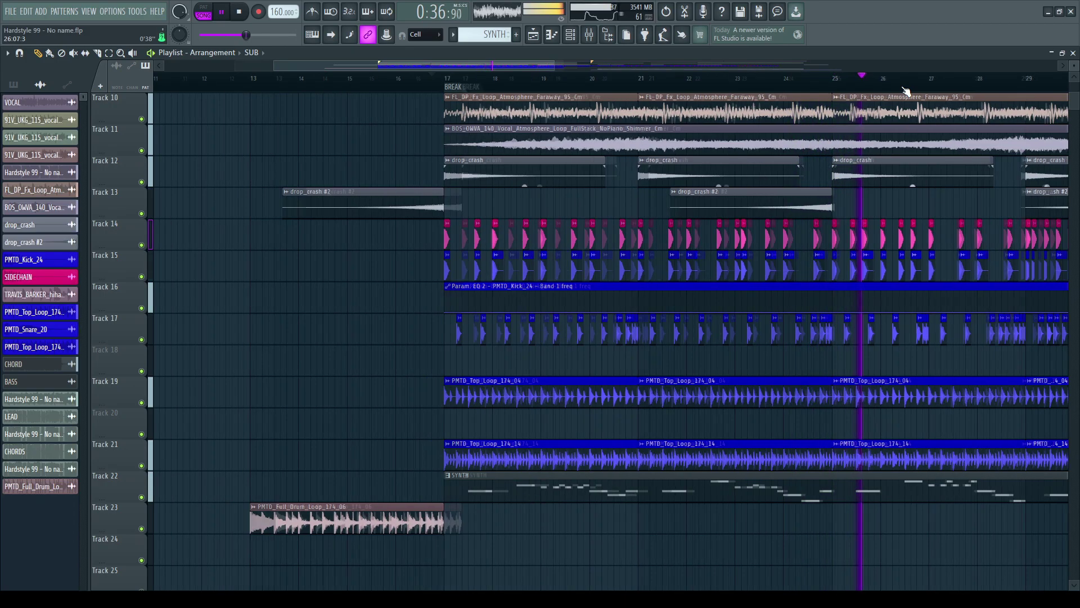
{"action": "scroll", "coordinate": [906, 91], "scroll_direction": "up", "scroll_amount": 2}
{"action": "scroll", "coordinate": [864, 171], "scroll_direction": "up", "scroll_amount": 3}
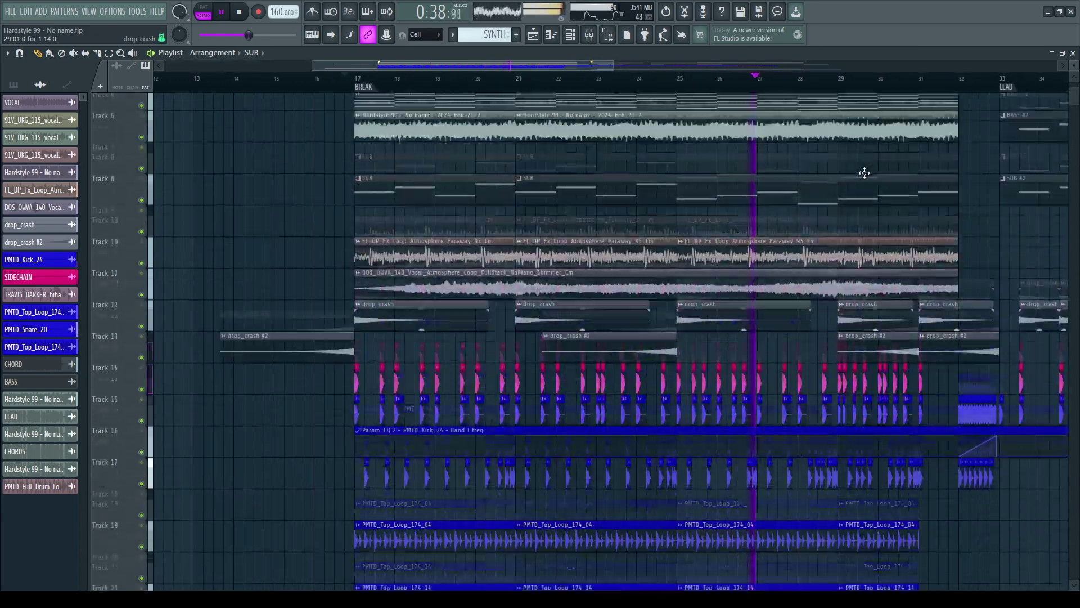
{"action": "key", "text": "space"}
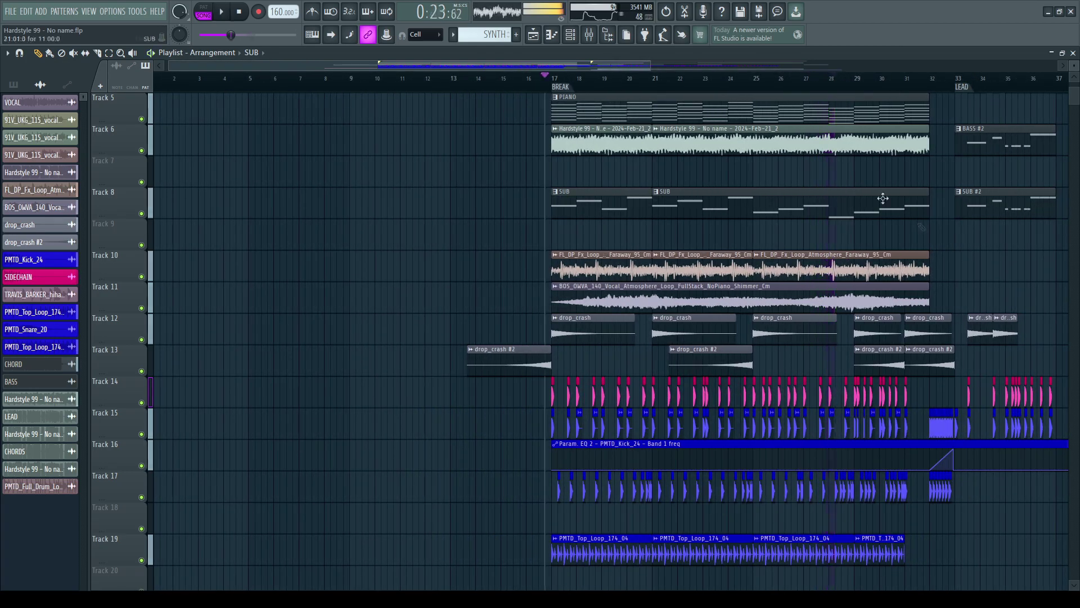
Step: Bring up the lead and chord tracks in the mixer and select the FINAL BUZZ LEAD AND CHORDS track
{"action": "left_click", "coordinate": [589, 35]}
{"action": "scroll", "coordinate": [476, 147], "scroll_direction": "right", "scroll_amount": 15}
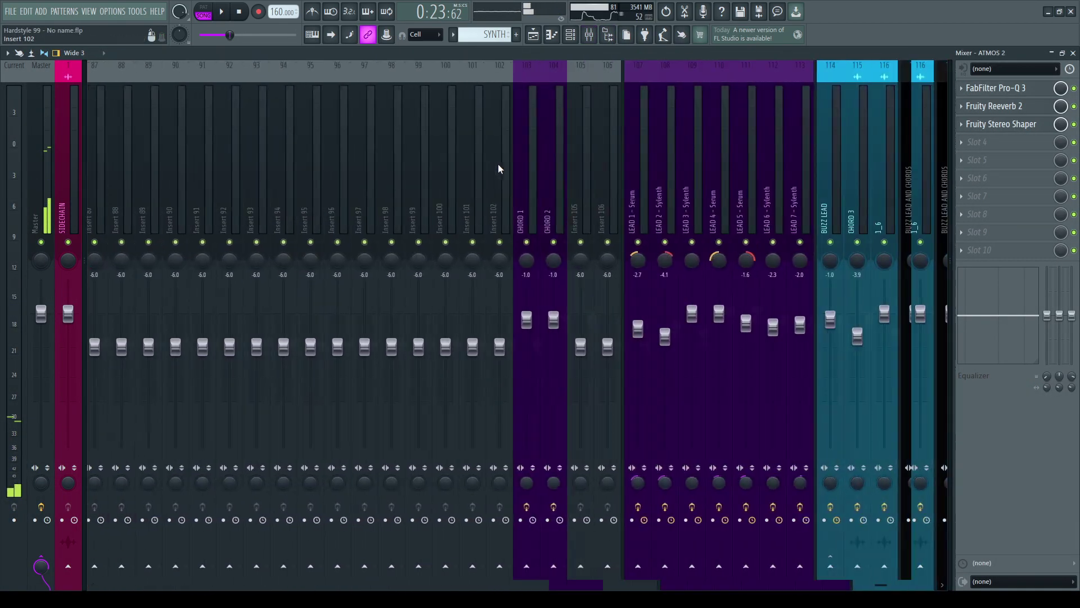
{"action": "scroll", "coordinate": [498, 164], "scroll_direction": "right", "scroll_amount": 3}
{"action": "left_click", "coordinate": [795, 395]}
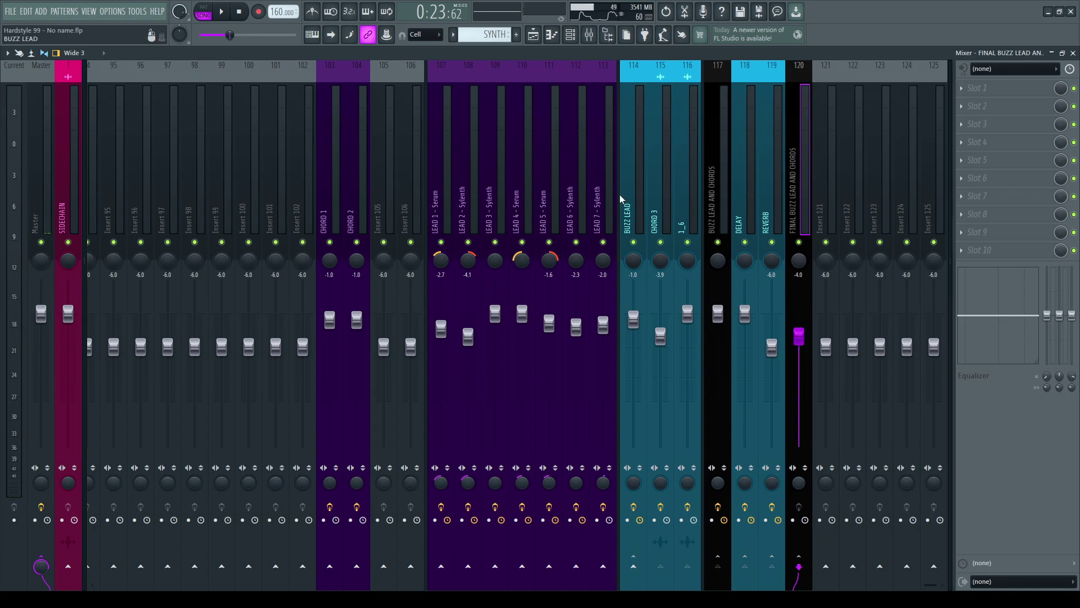
Step: Return to the playlist, play the lead section briefly from its marker at bar 33, and stop playback
{"action": "key", "text": "F5"}
{"action": "scroll", "coordinate": [703, 338], "scroll_direction": "down", "scroll_amount": 5}
{"action": "scroll", "coordinate": [540, 331], "scroll_direction": "up", "scroll_amount": 3}
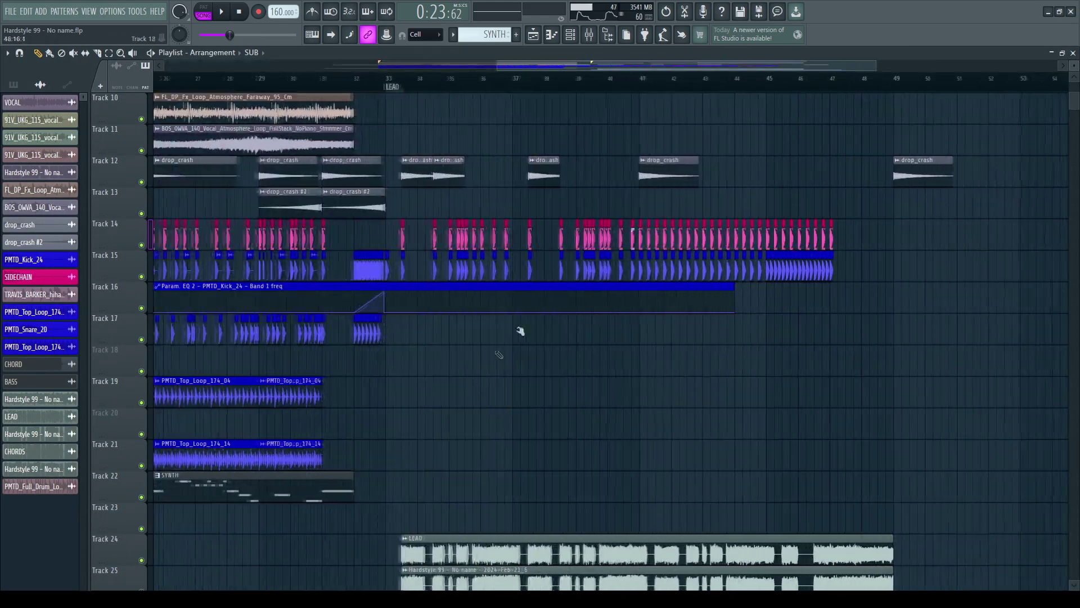
{"action": "scroll", "coordinate": [540, 330], "scroll_direction": "down", "scroll_amount": 4}
{"action": "left_click", "coordinate": [386, 78]}
{"action": "scroll", "coordinate": [387, 82], "scroll_direction": "up", "scroll_amount": 3}
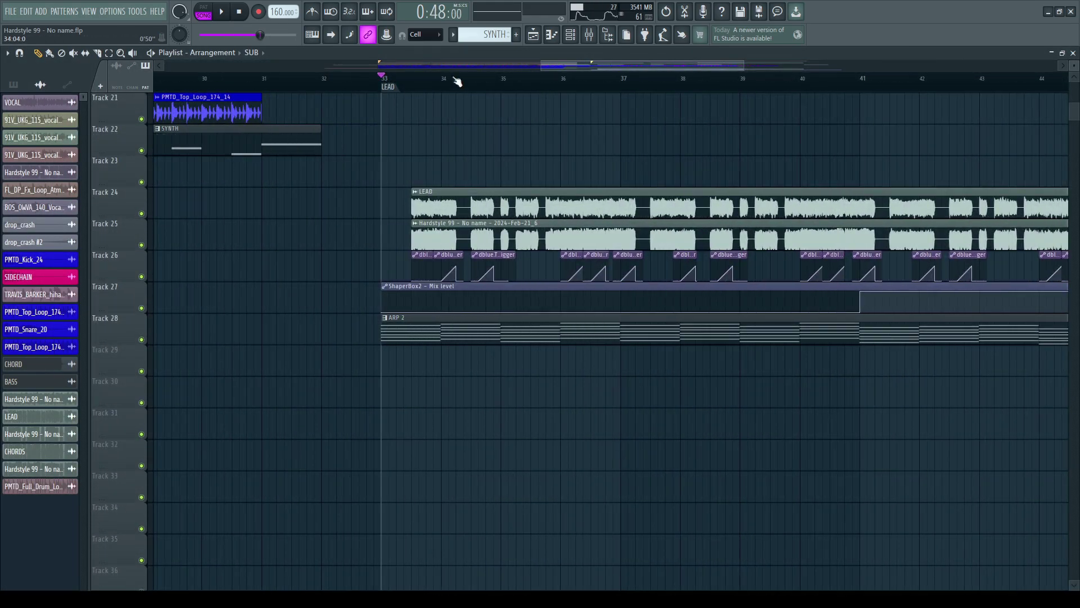
{"action": "key", "text": "space"}
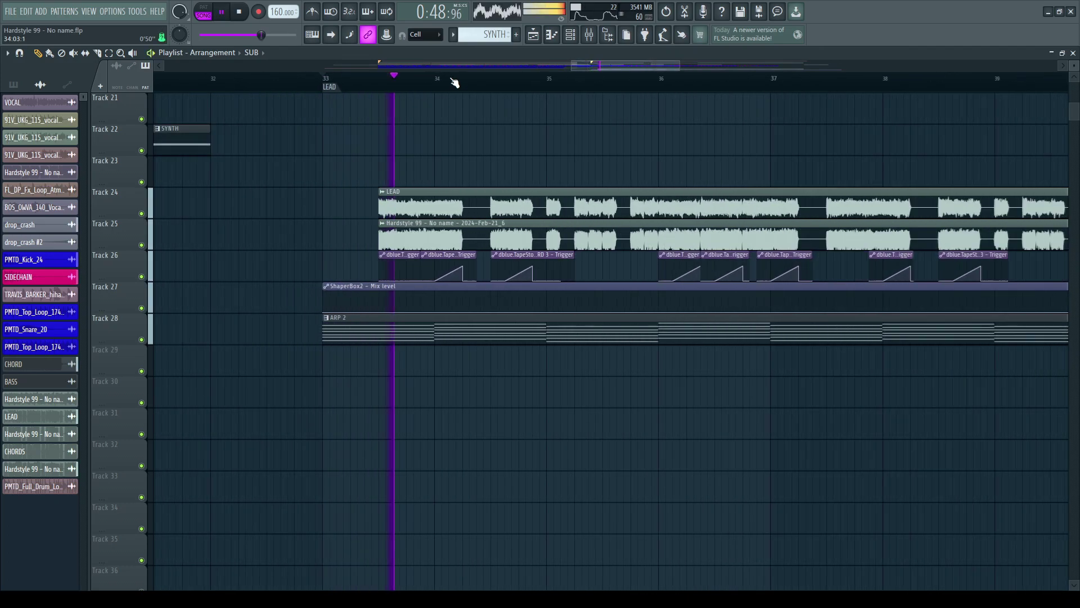
{"action": "scroll", "coordinate": [455, 83], "scroll_direction": "up", "scroll_amount": 2}
{"action": "scroll", "coordinate": [455, 83], "scroll_direction": "down", "scroll_amount": 3}
{"action": "key", "text": "space"}
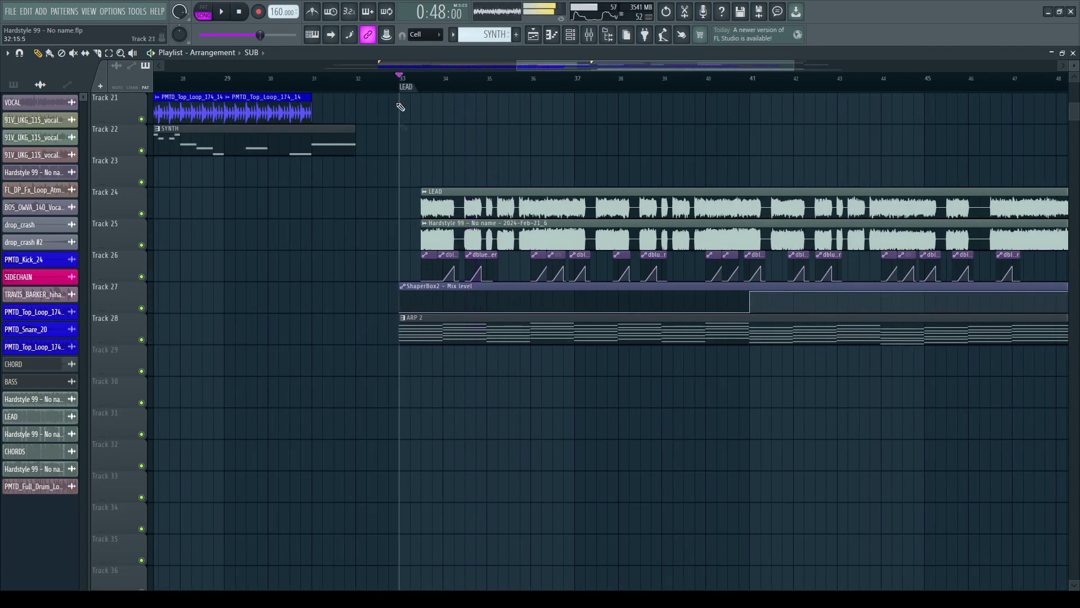
Step: Rename the audio clip on track 25 in the lead section as CHORDS
{"action": "scroll", "coordinate": [434, 149], "scroll_direction": "up", "scroll_amount": 7}
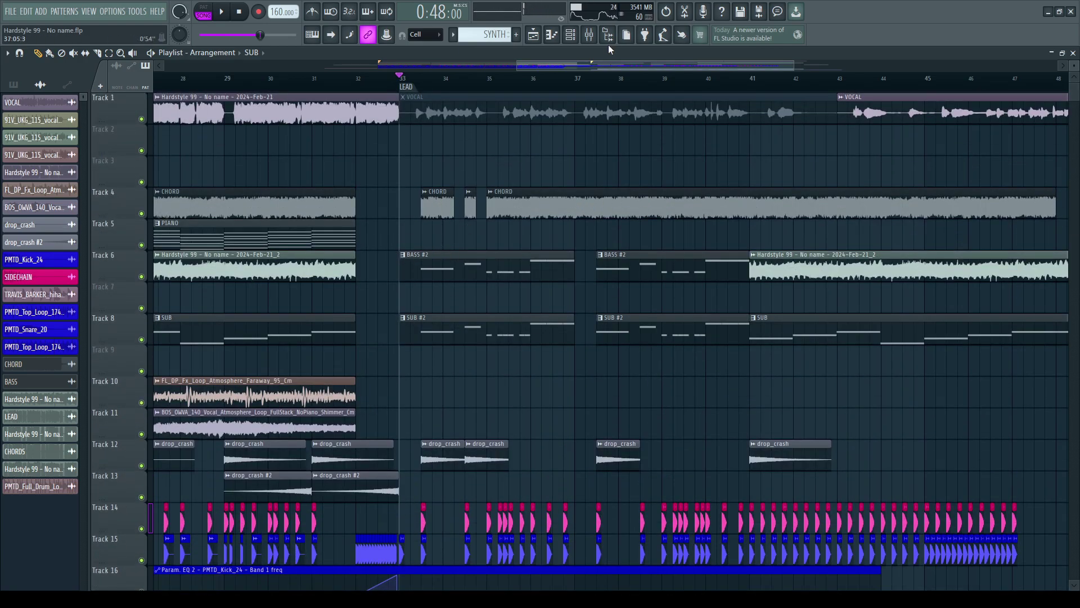
{"action": "scroll", "coordinate": [535, 301], "scroll_direction": "down", "scroll_amount": 2}
{"action": "scroll", "coordinate": [531, 328], "scroll_direction": "down", "scroll_amount": 5}
{"action": "scroll", "coordinate": [531, 328], "scroll_direction": "up", "scroll_amount": 3}
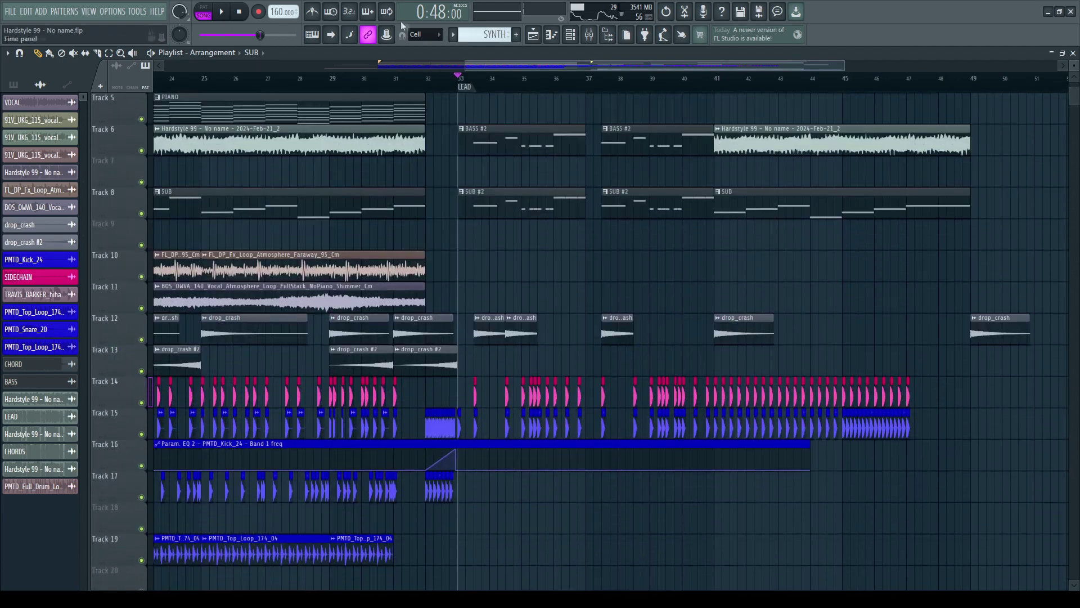
{"action": "scroll", "coordinate": [437, 441], "scroll_direction": "down", "scroll_amount": 6}
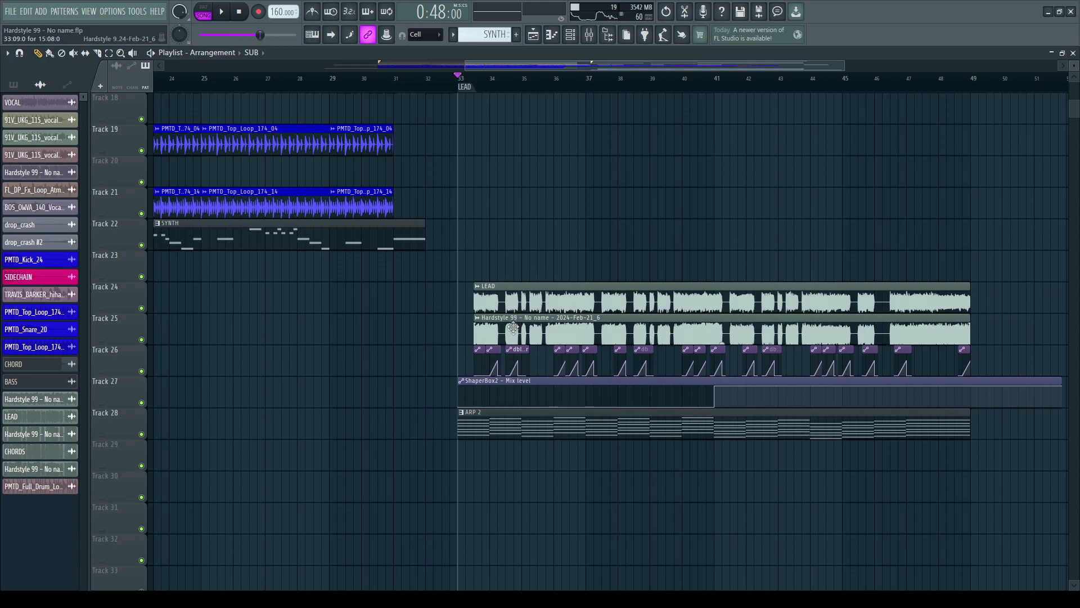
{"action": "left_click", "coordinate": [513, 326]}
{"action": "key", "text": "F2"}
{"action": "type", "text": "CHORDS"}
{"action": "key", "text": "Return"}
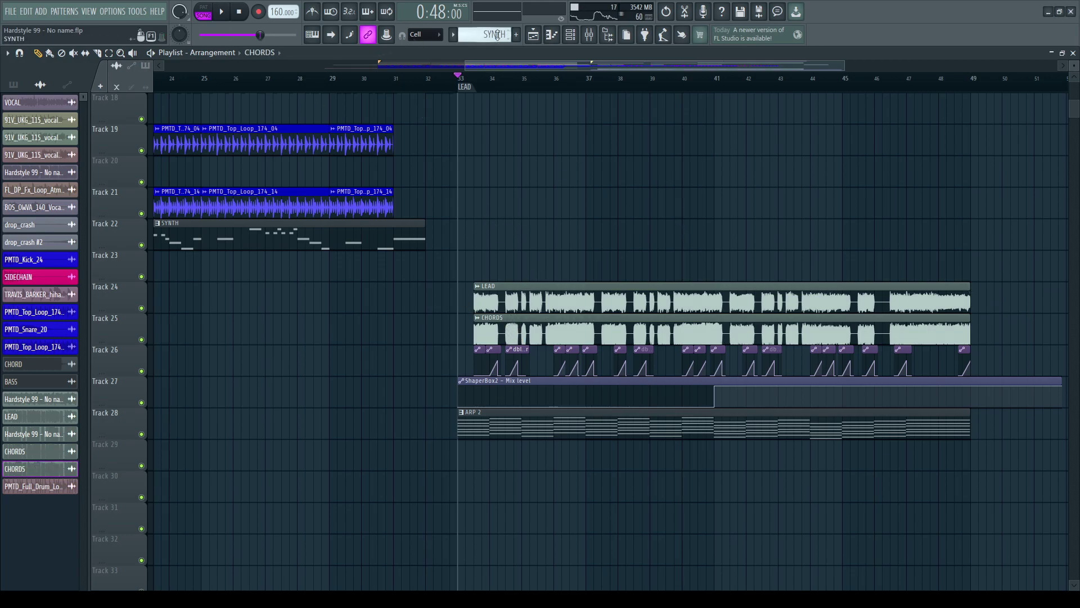
{"action": "scroll", "coordinate": [518, 96], "scroll_direction": "down", "scroll_amount": 3}
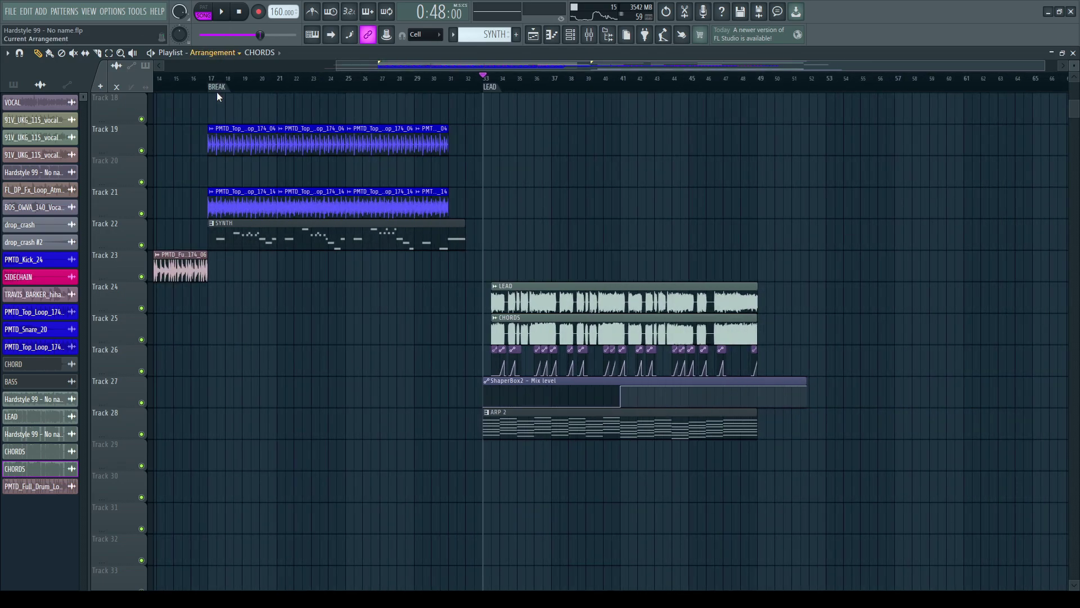
Step: In the LEAD AND CHORDS arrangement, open the CHORD MID pattern's notes, copy them all, and return to the main arrangement's pattern list
{"action": "scroll", "coordinate": [218, 97], "scroll_direction": "up", "scroll_amount": 8}
{"action": "scroll", "coordinate": [284, 76], "scroll_direction": "down", "scroll_amount": 3}
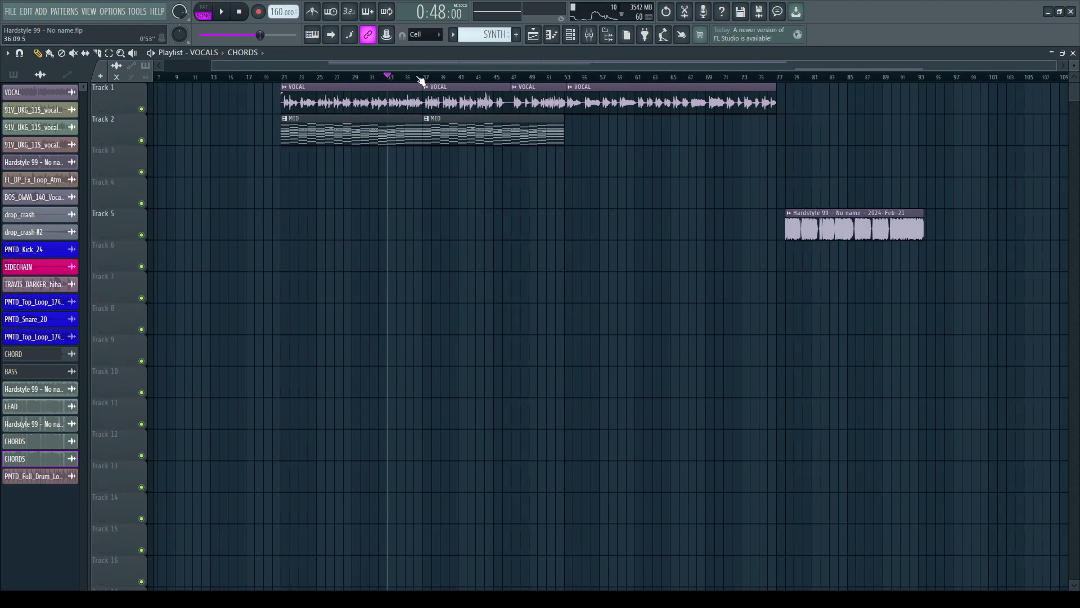
{"action": "scroll", "coordinate": [207, 95], "scroll_direction": "up", "scroll_amount": 3}
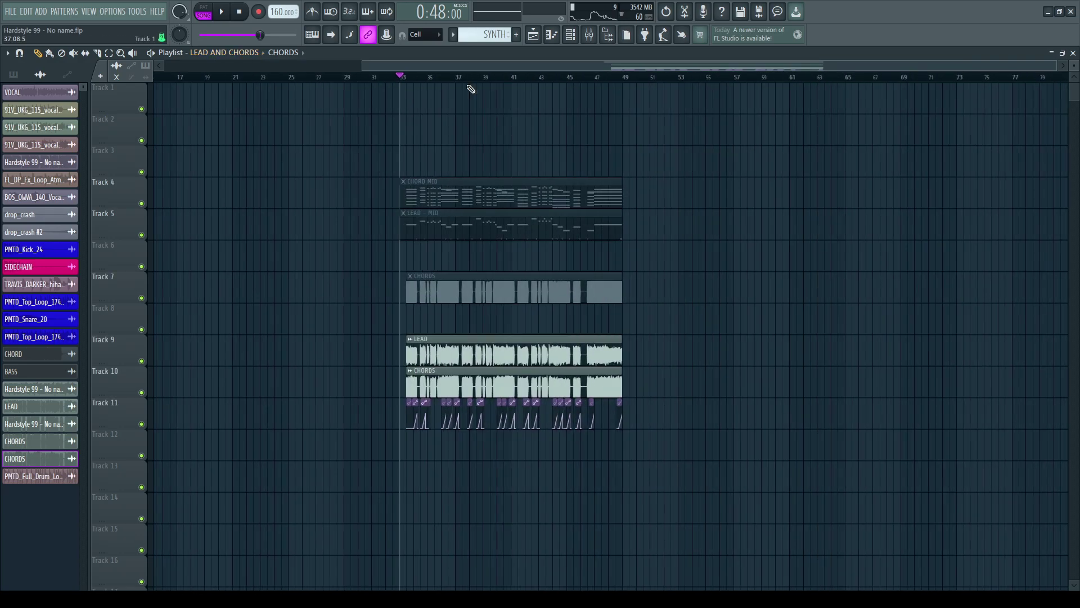
{"action": "scroll", "coordinate": [450, 84], "scroll_direction": "up", "scroll_amount": 2}
{"action": "double_click", "coordinate": [673, 197]}
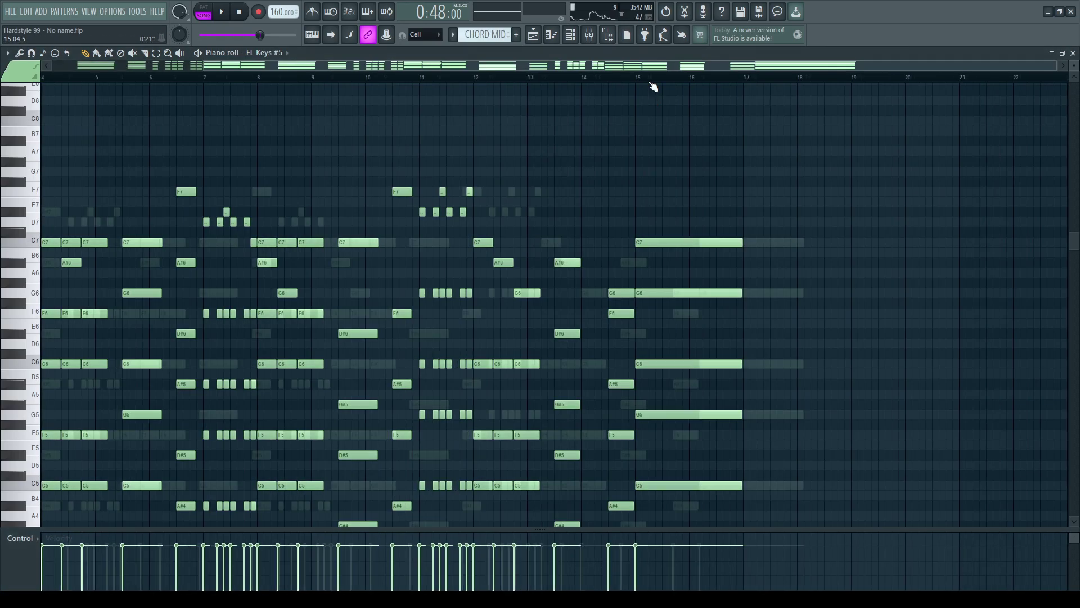
{"action": "key", "text": "ctrl+a"}
{"action": "key", "text": "F7"}
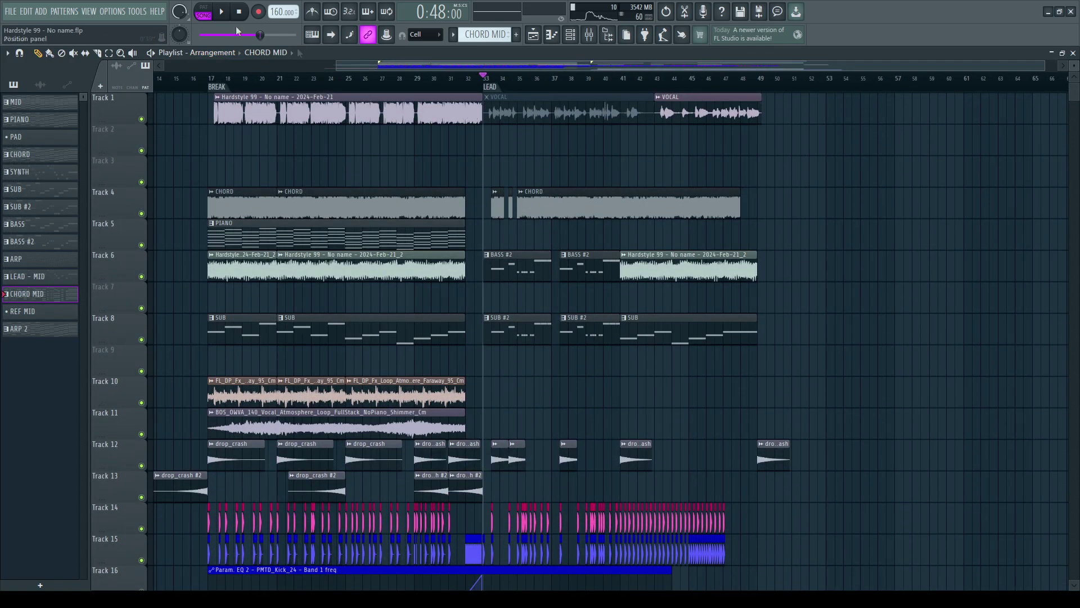
Step: Clone the CHORD pattern as CHORD #2 and replace all its notes with the copied CHORD MID notes
{"action": "left_click", "coordinate": [20, 156]}
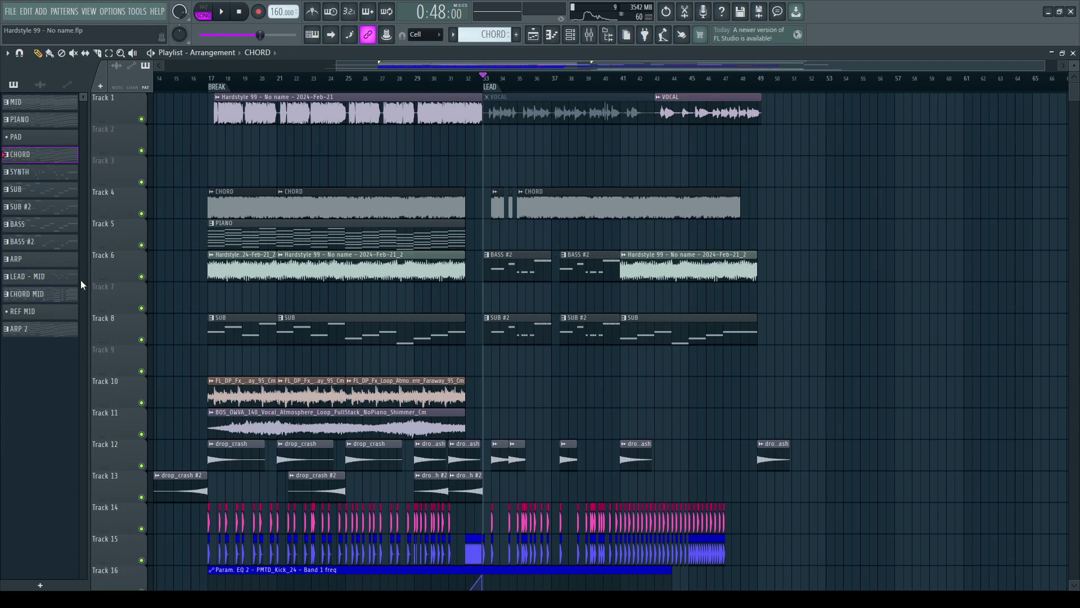
{"action": "key", "text": "ctrl+shift+c"}
{"action": "key", "text": "F7"}
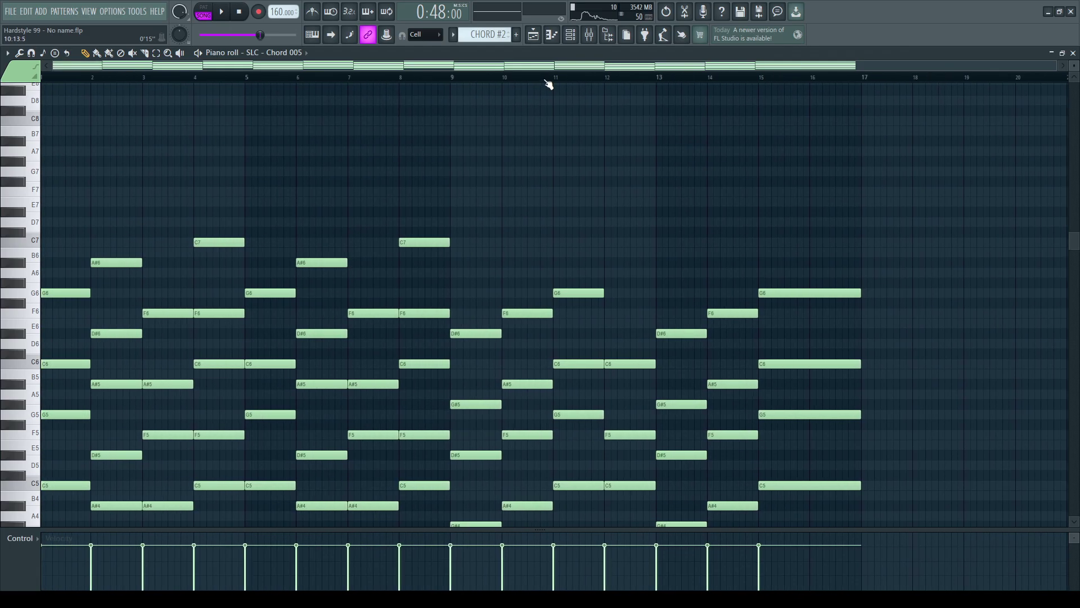
{"action": "double_click", "coordinate": [548, 84]}
{"action": "key", "text": "ctrl+z"}
{"action": "key", "text": "ctrl+z"}
{"action": "key", "text": "ctrl+z"}
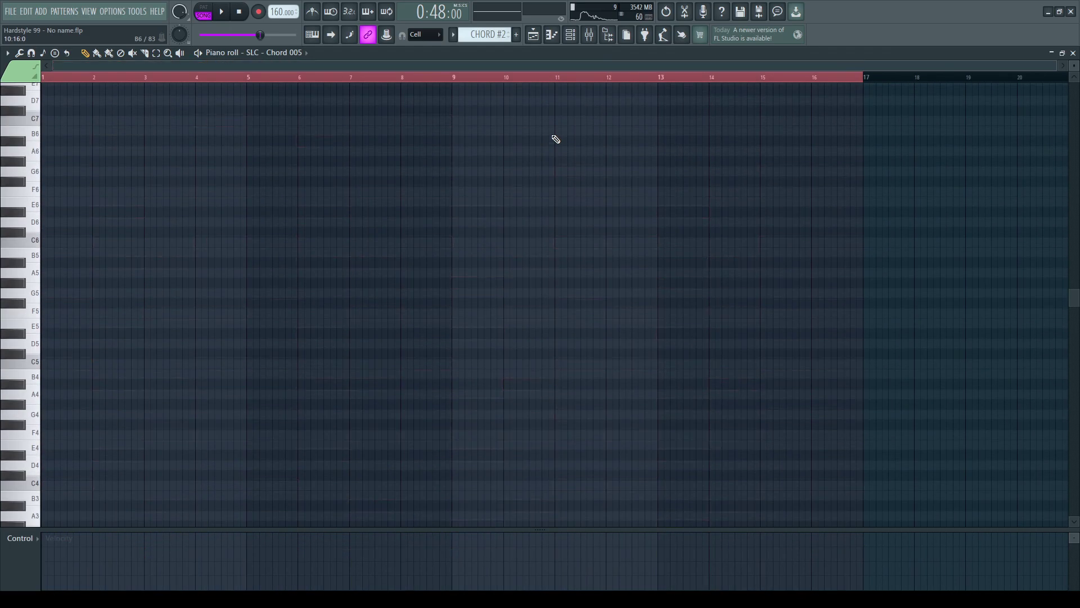
Step: Play the CHORD #2 pattern on its own in pattern mode to hear the new chords, and stop playback
{"action": "left_click", "coordinate": [203, 8]}
{"action": "scroll", "coordinate": [154, 120], "scroll_direction": "up", "scroll_amount": 5}
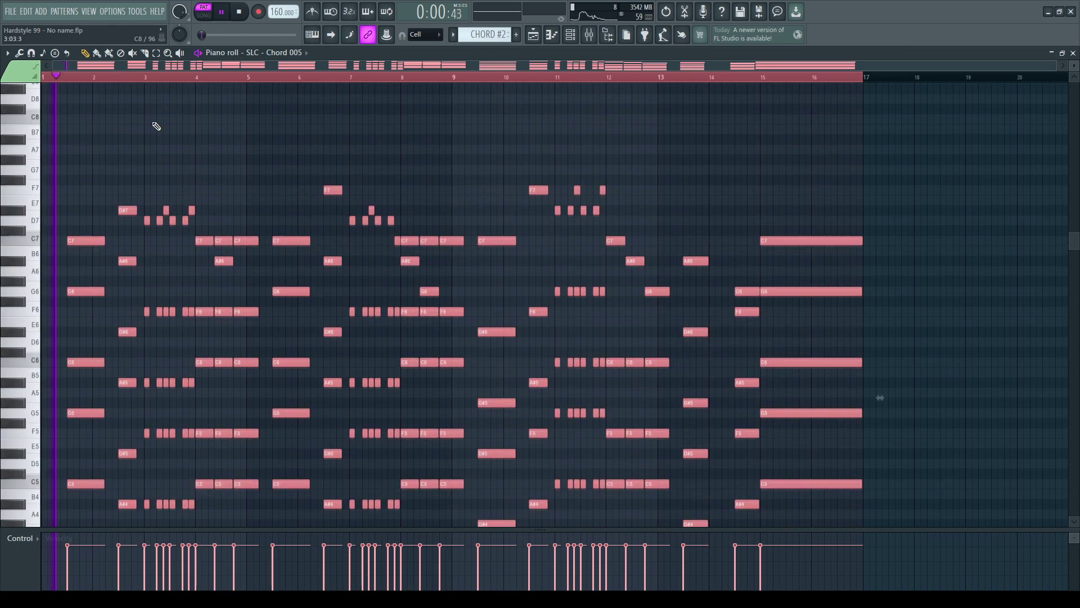
{"action": "key", "text": "space"}
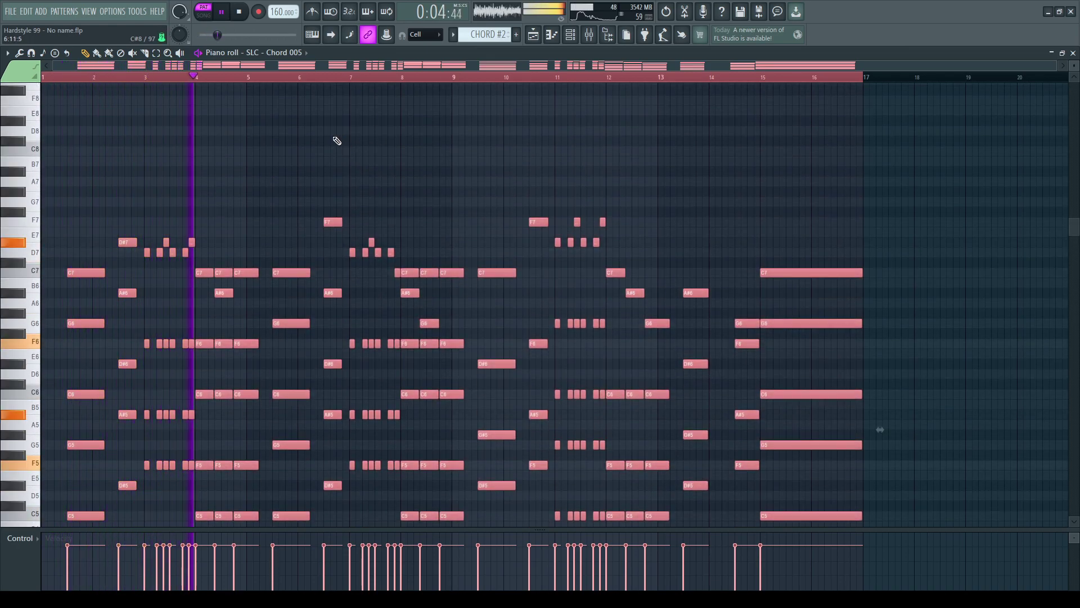
{"action": "key", "text": "space"}
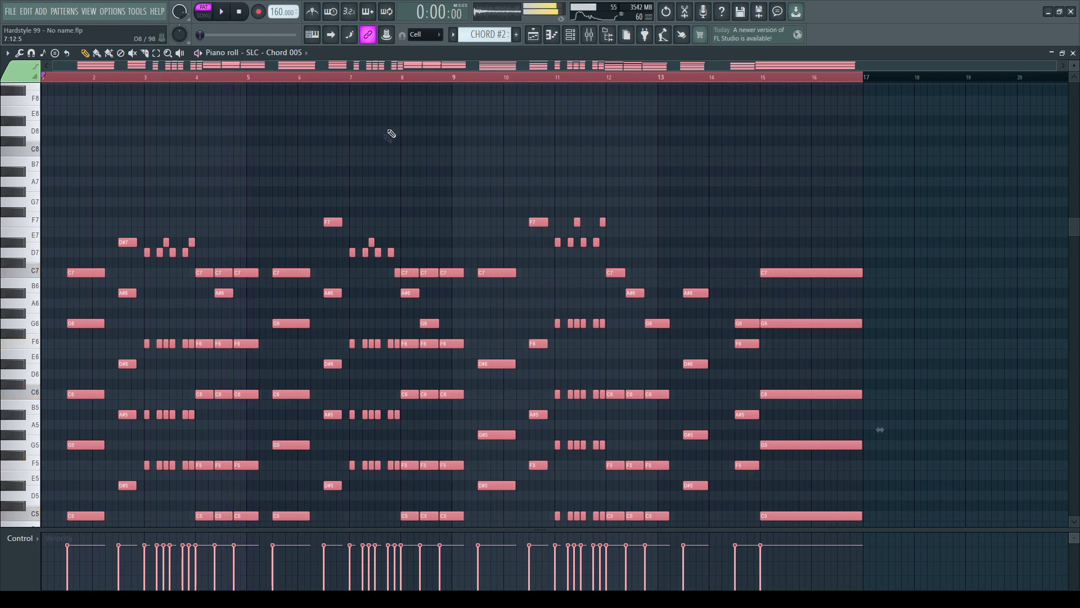
Step: In the playlist, delete the CHORD audio clips in the lead section of track 4 and place CHORD #2 there at bar 33
{"action": "key", "text": "F5"}
{"action": "scroll", "coordinate": [559, 90], "scroll_direction": "up", "scroll_amount": 3}
{"action": "right_click", "coordinate": [619, 205]}
{"action": "right_click", "coordinate": [474, 206]}
{"action": "right_click", "coordinate": [450, 205]}
{"action": "left_click", "coordinate": [477, 205]}
{"action": "left_click_drag", "start_coordinate": [478, 205], "coordinate": [460, 206]}
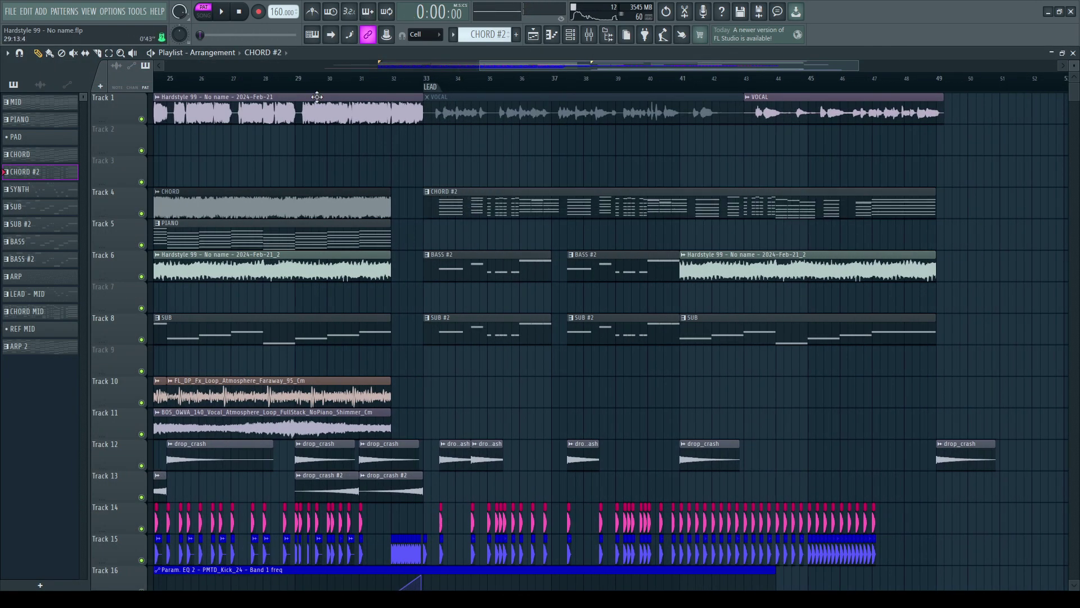
{"action": "scroll", "coordinate": [477, 92], "scroll_direction": "down", "scroll_amount": 2}
{"action": "scroll", "coordinate": [478, 91], "scroll_direction": "down", "scroll_amount": 2}
{"action": "scroll", "coordinate": [485, 202], "scroll_direction": "up", "scroll_amount": 2}
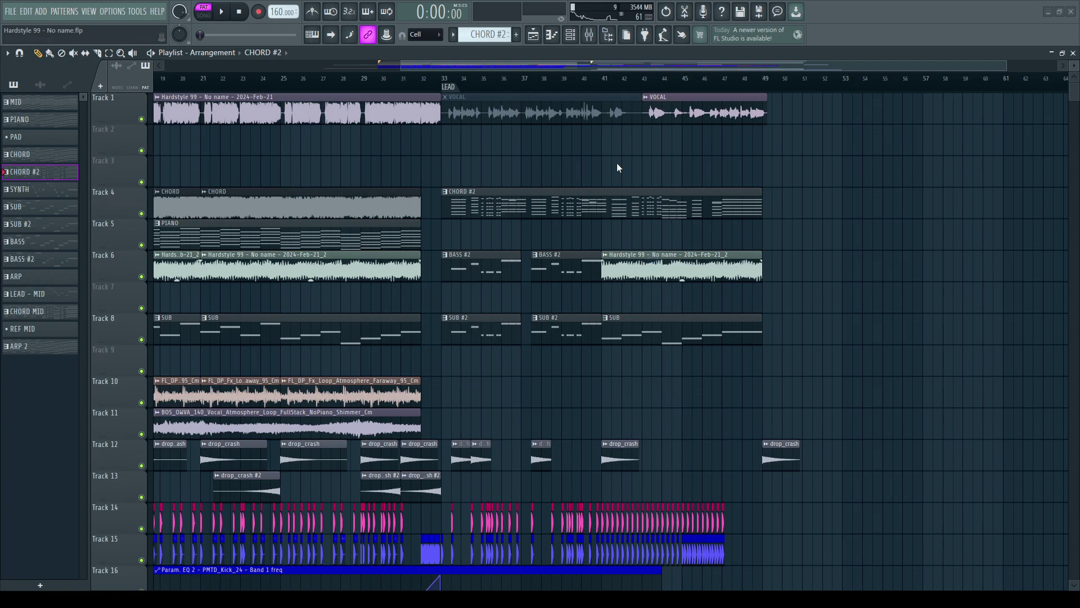
{"action": "left_click", "coordinate": [632, 351]}
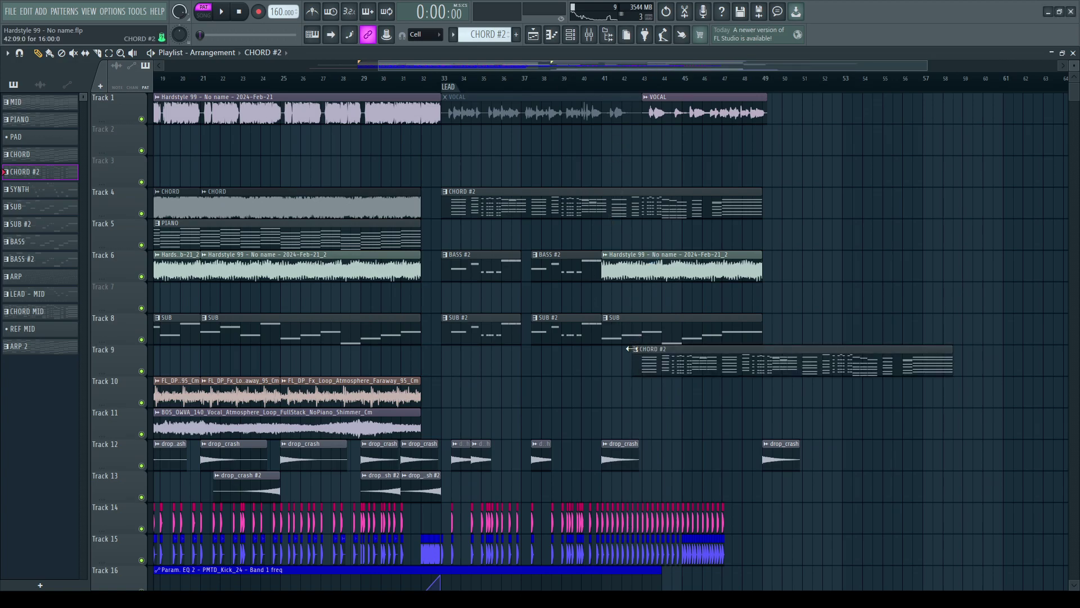
{"action": "right_click", "coordinate": [675, 361]}
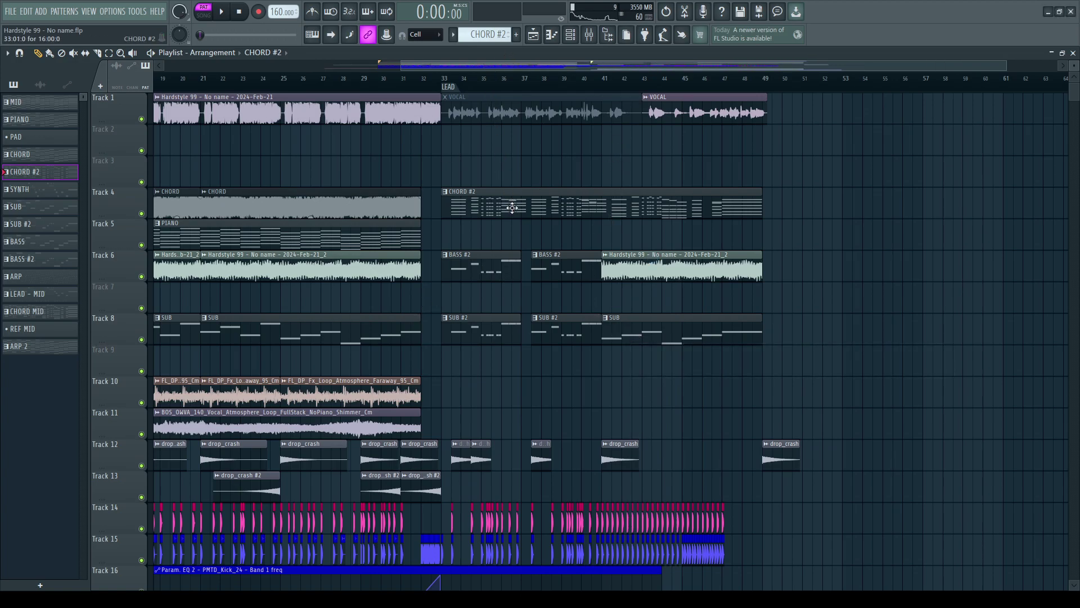
Step: Copy the CHORD #2 clip to bar 1 on track 3 and solo that track
{"action": "scroll", "coordinate": [566, 94], "scroll_direction": "down", "scroll_amount": 2}
{"action": "left_click_drag", "start_coordinate": [627, 195], "coordinate": [191, 168]}
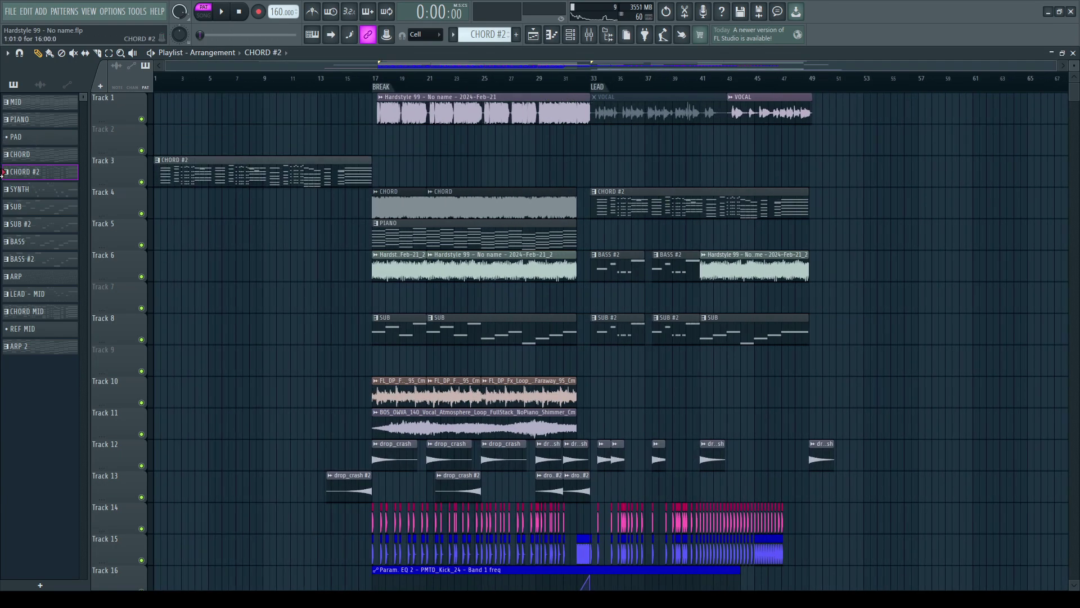
{"action": "right_click", "coordinate": [141, 182]}
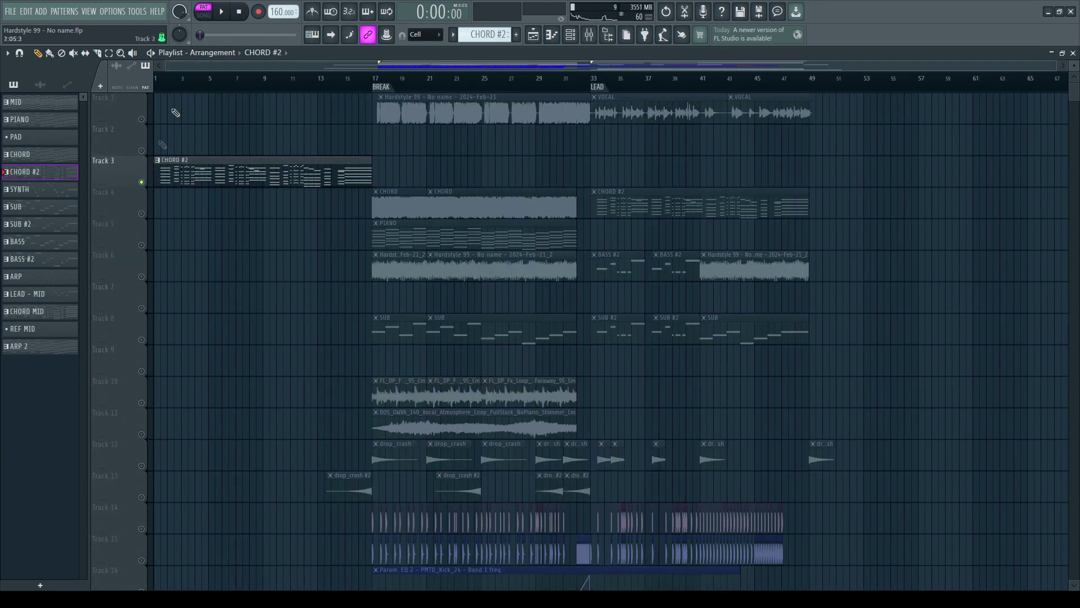
Step: Load Edison on the Master mixer track for recording and return to the playlist
{"action": "left_click", "coordinate": [589, 34]}
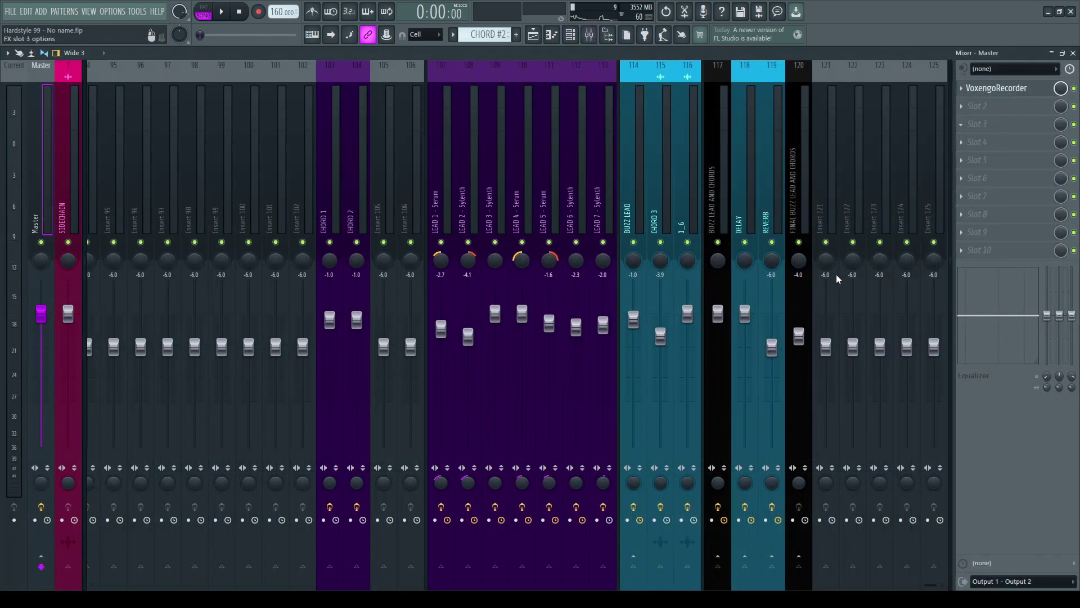
{"action": "key", "text": "ctrl+e"}
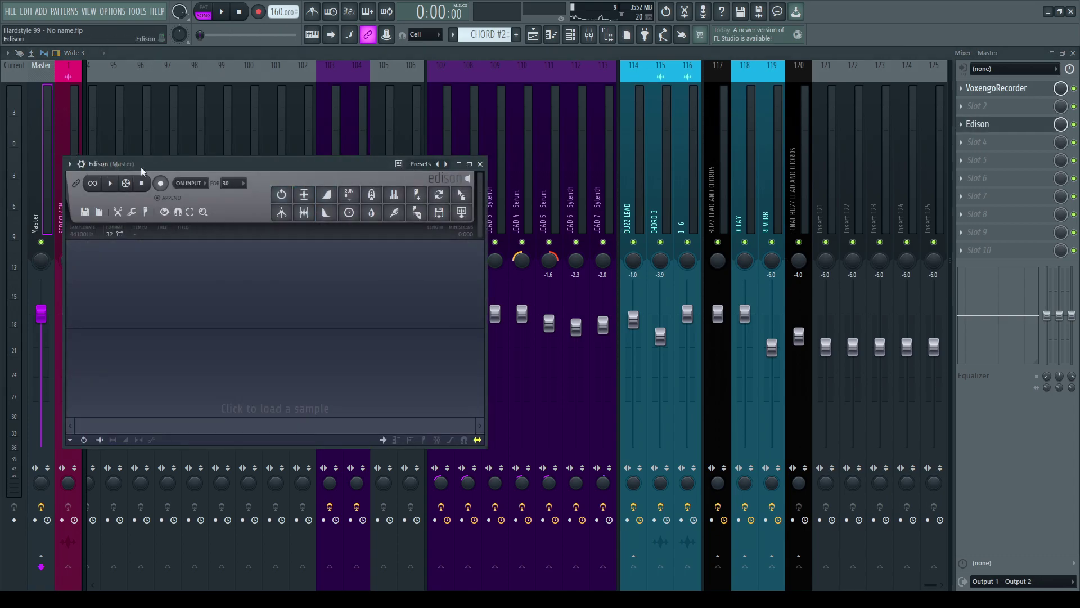
{"action": "left_click", "coordinate": [532, 36]}
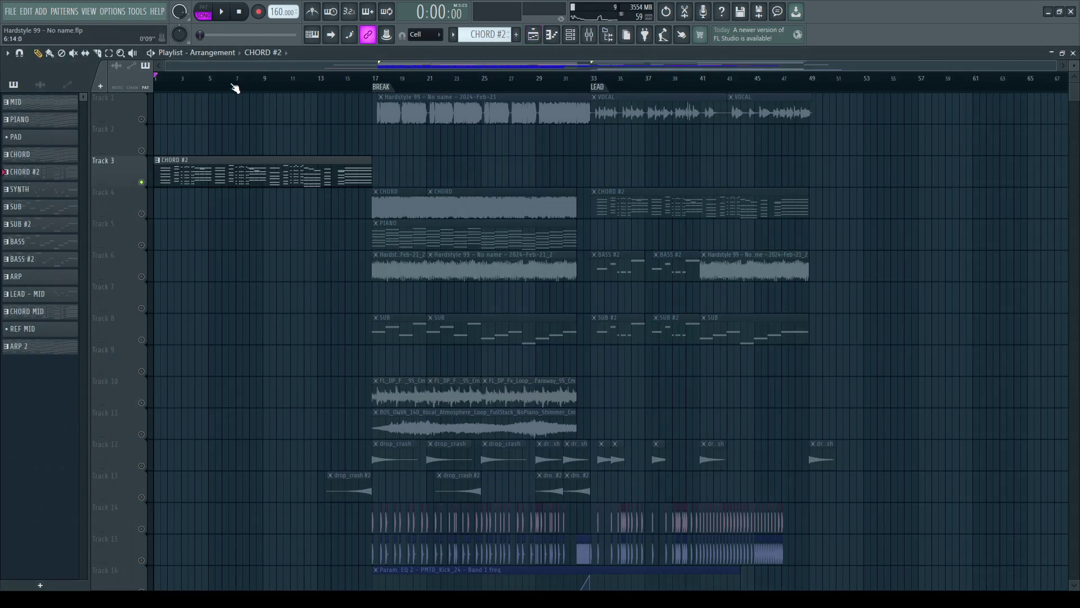
Step: Play the soloed CHORD #2 clip from bar 1, record it in Edison, and place the recorded audio on playlist track 3
{"action": "key", "text": "space"}
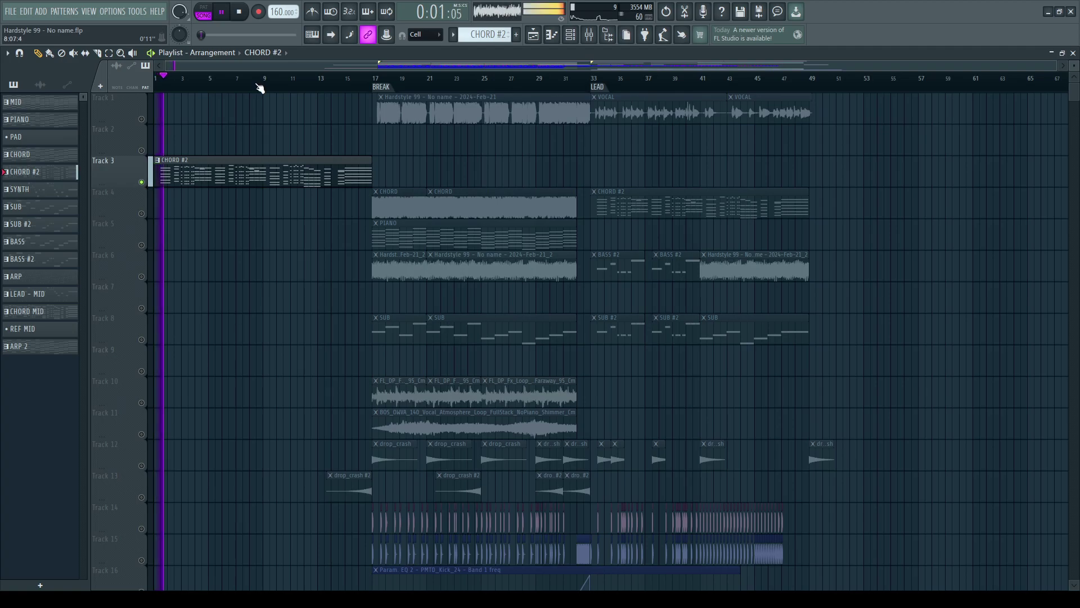
{"action": "scroll", "coordinate": [265, 81], "scroll_direction": "up", "scroll_amount": 2}
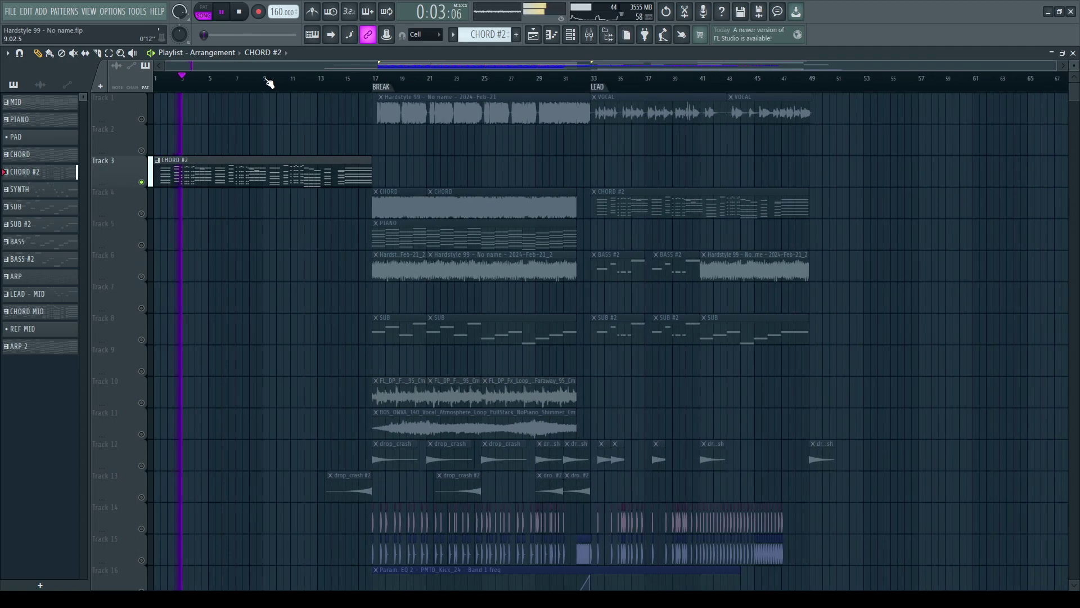
{"action": "scroll", "coordinate": [269, 82], "scroll_direction": "down", "scroll_amount": 2}
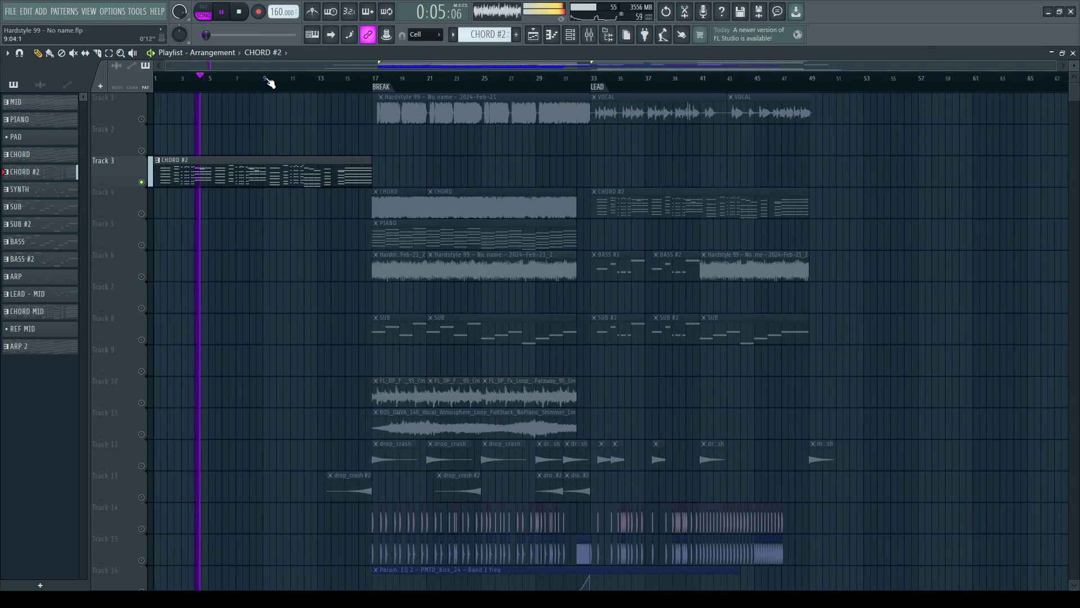
{"action": "left_click", "coordinate": [589, 35]}
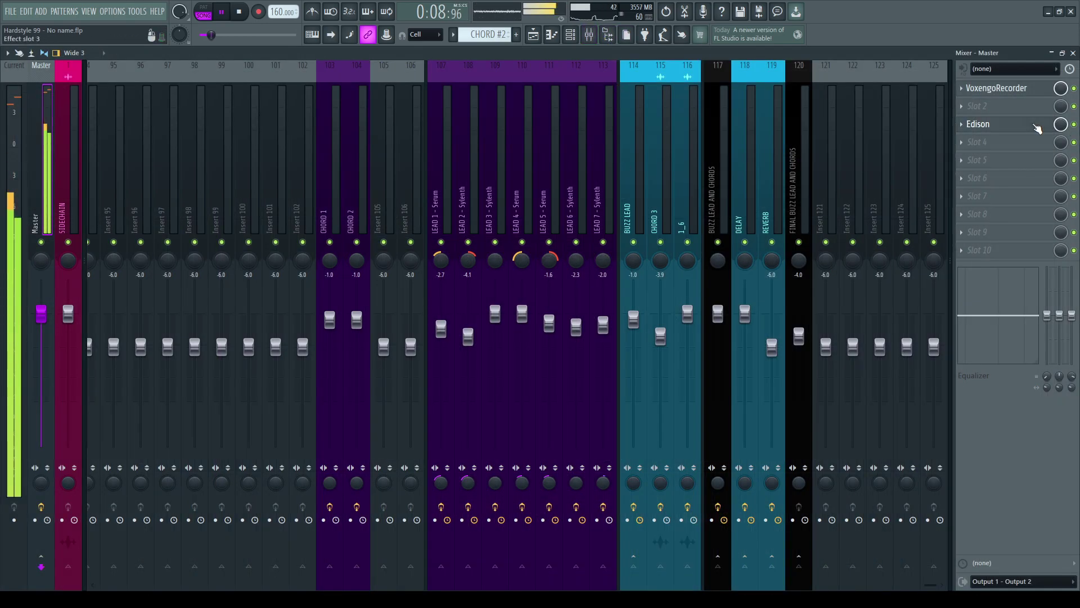
{"action": "left_click", "coordinate": [1037, 127]}
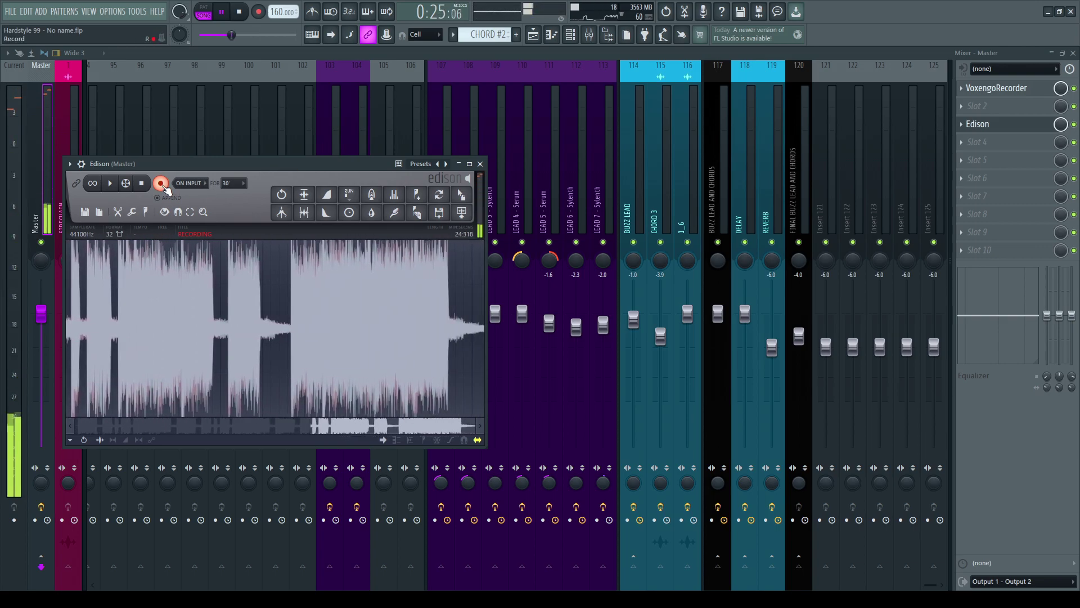
{"action": "left_click", "coordinate": [161, 183]}
{"action": "left_click_drag", "start_coordinate": [461, 195], "coordinate": [448, 169]}
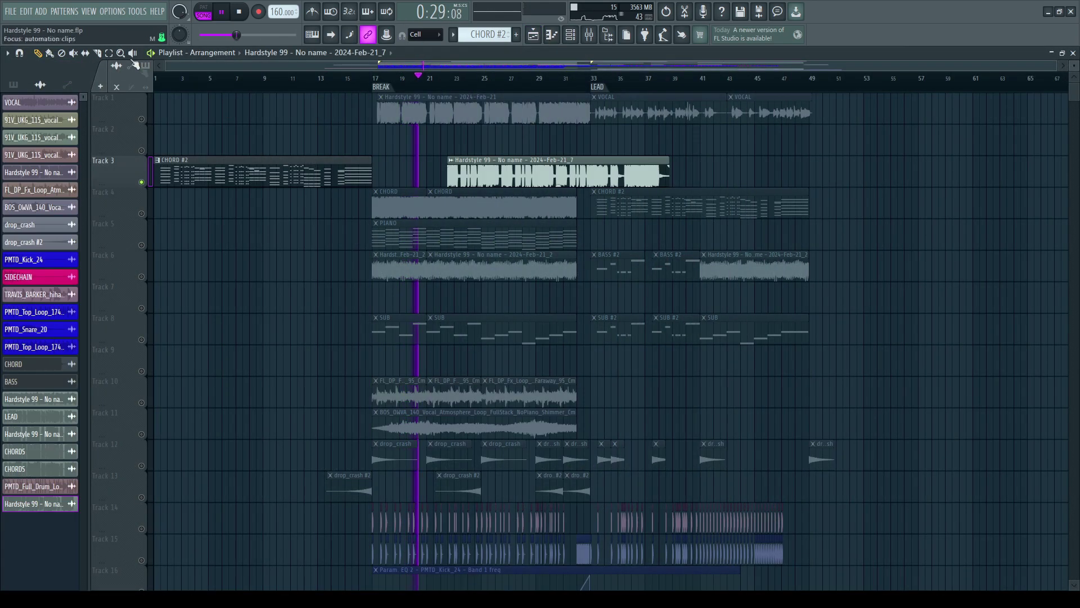
Step: Delete both CHORD #2 clips and move the recorded audio onto track 4, starting about half a bar after the LEAD marker
{"action": "right_click", "coordinate": [302, 176]}
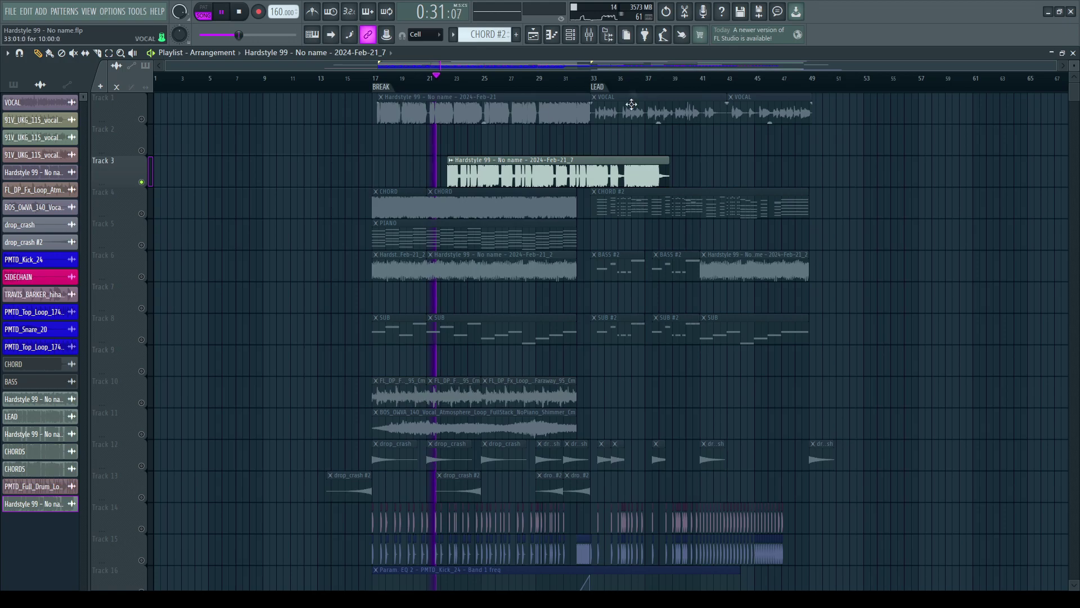
{"action": "right_click", "coordinate": [647, 207]}
{"action": "left_click_drag", "start_coordinate": [515, 186], "coordinate": [600, 208]}
{"action": "scroll", "coordinate": [647, 218], "scroll_direction": "up", "scroll_amount": 5}
{"action": "scroll", "coordinate": [543, 89], "scroll_direction": "up", "scroll_amount": 3}
{"action": "left_click_drag", "start_coordinate": [482, 209], "coordinate": [487, 209]}
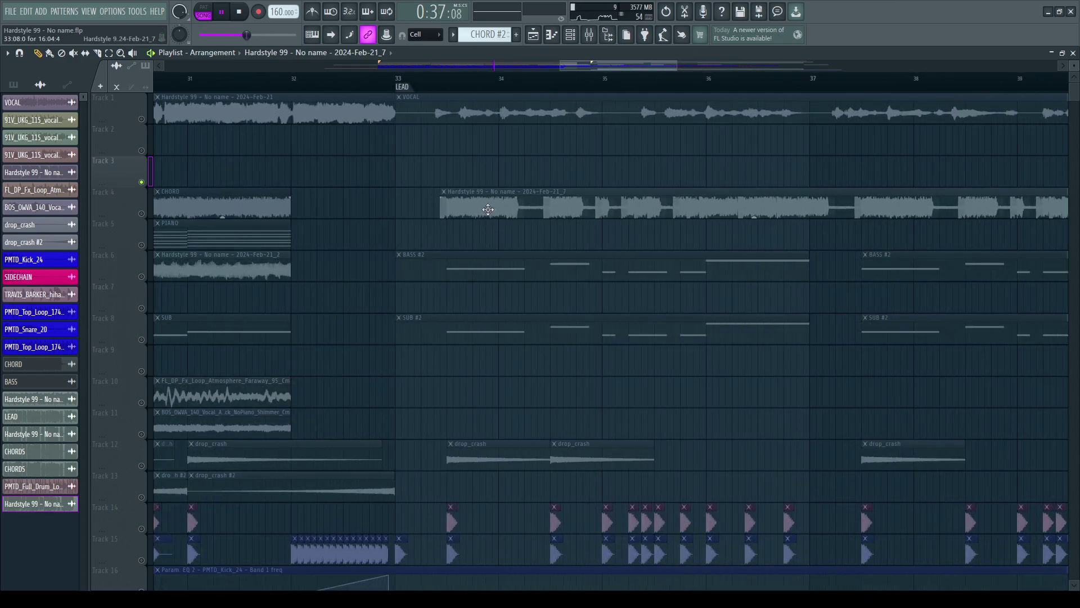
Step: Unsolo the playlist tracks and play the lead section from its marker at bar 33
{"action": "scroll", "coordinate": [518, 82], "scroll_direction": "down", "scroll_amount": 5}
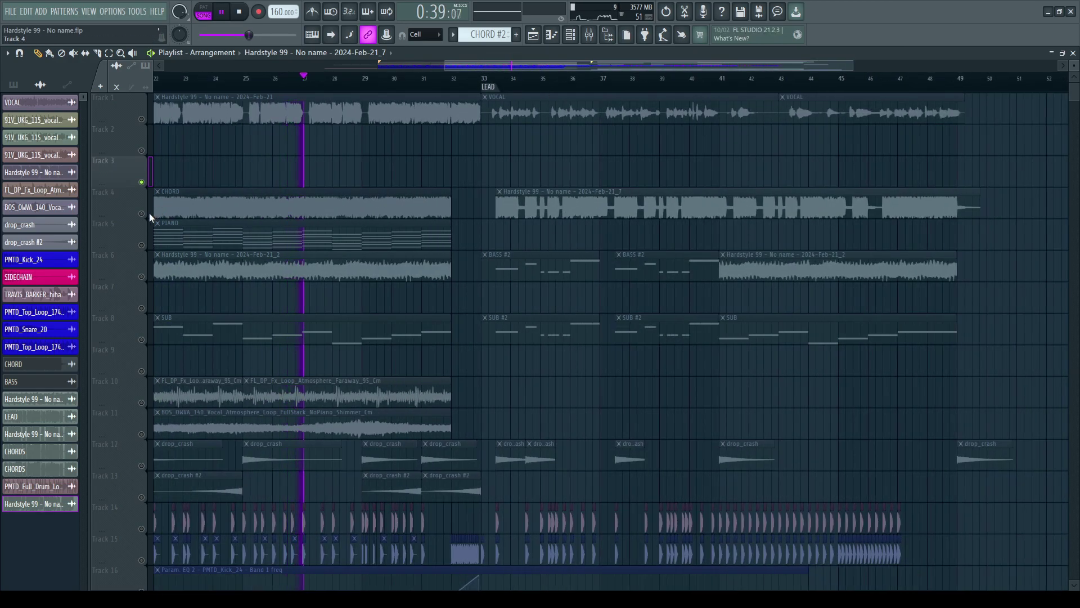
{"action": "right_click", "coordinate": [142, 213]}
{"action": "right_click", "coordinate": [142, 213]}
{"action": "left_click", "coordinate": [441, 80]}
{"action": "scroll", "coordinate": [518, 84], "scroll_direction": "up", "scroll_amount": 2}
{"action": "scroll", "coordinate": [518, 95], "scroll_direction": "up", "scroll_amount": 1}
Step: Open the CHORD audio clip's channel settings to check its mixer track, and stop playback
{"action": "double_click", "coordinate": [573, 208]}
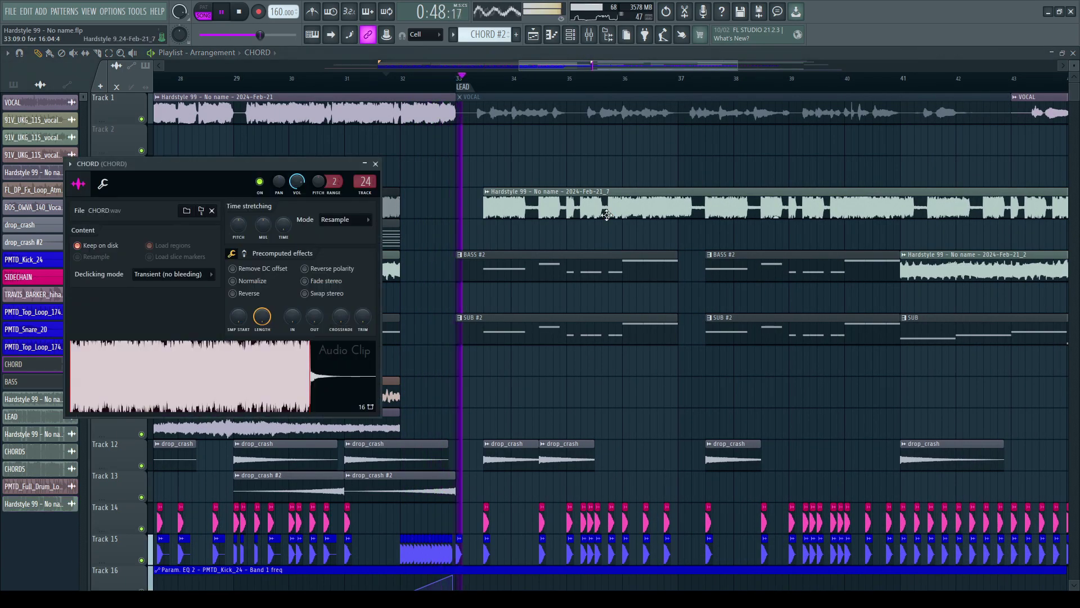
{"action": "left_click", "coordinate": [572, 208]}
{"action": "double_click", "coordinate": [498, 207]}
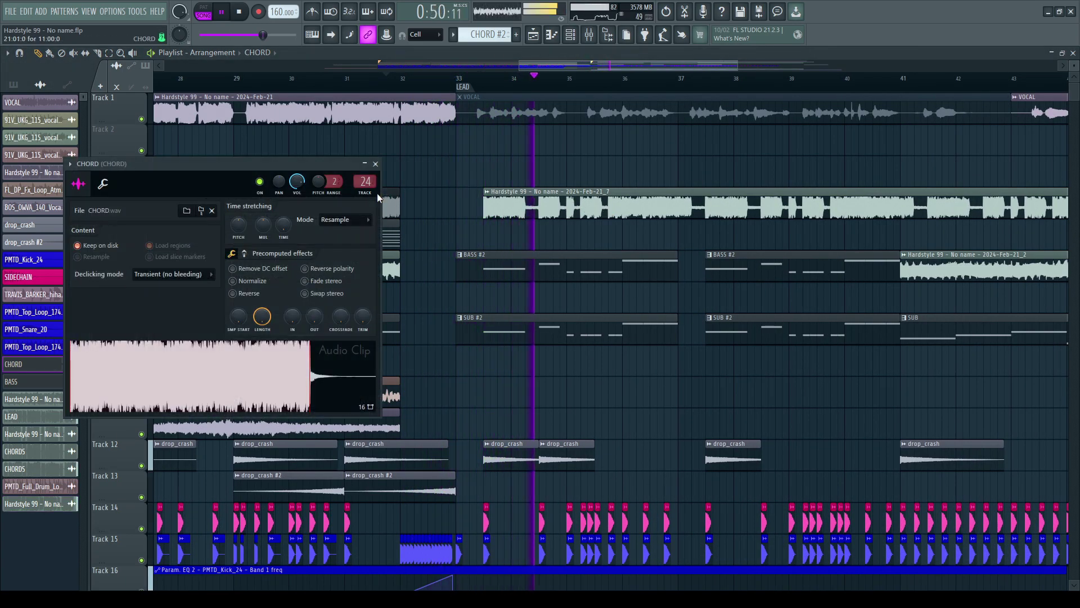
{"action": "left_click", "coordinate": [498, 207]}
{"action": "key", "text": "space"}
Step: Open the recorded clip's channel settings, link the clip to the CHORD mixer track 24, and return to the playlist
{"action": "double_click", "coordinate": [537, 208]}
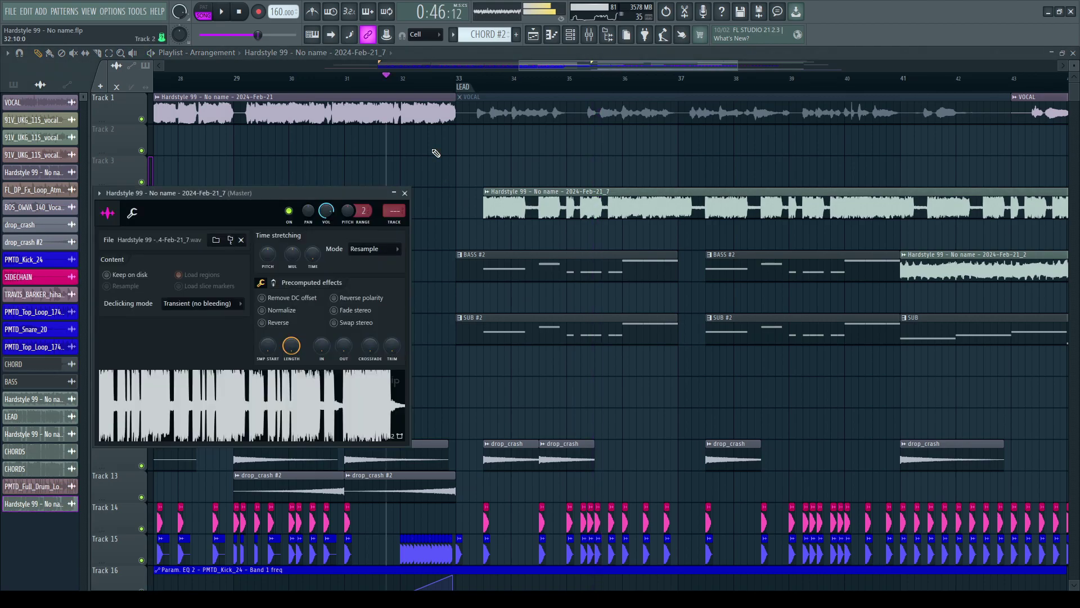
{"action": "key", "text": "F9"}
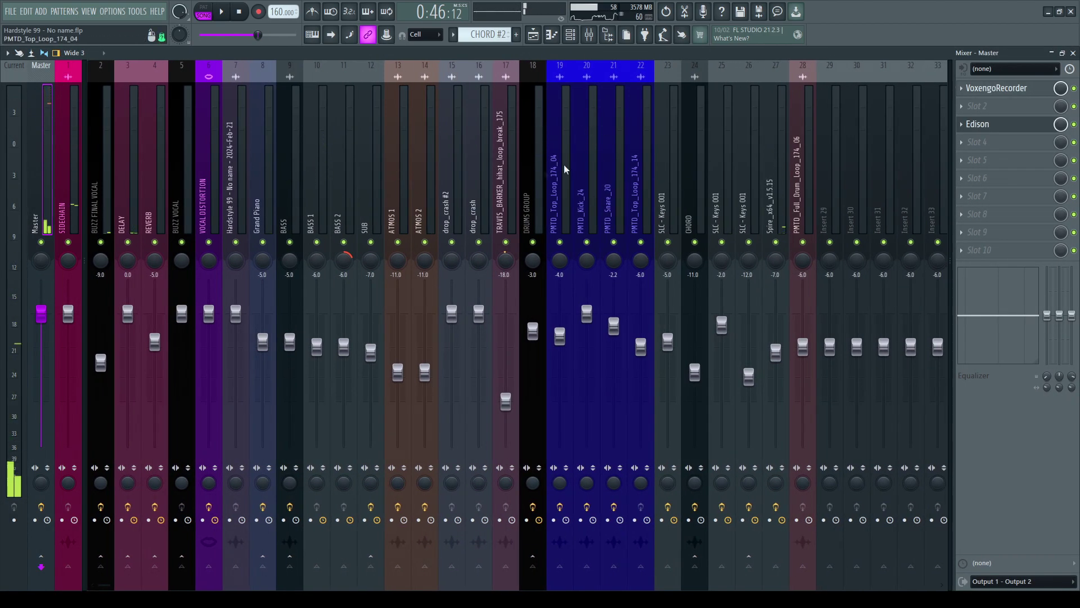
{"action": "left_click", "coordinate": [671, 181]}
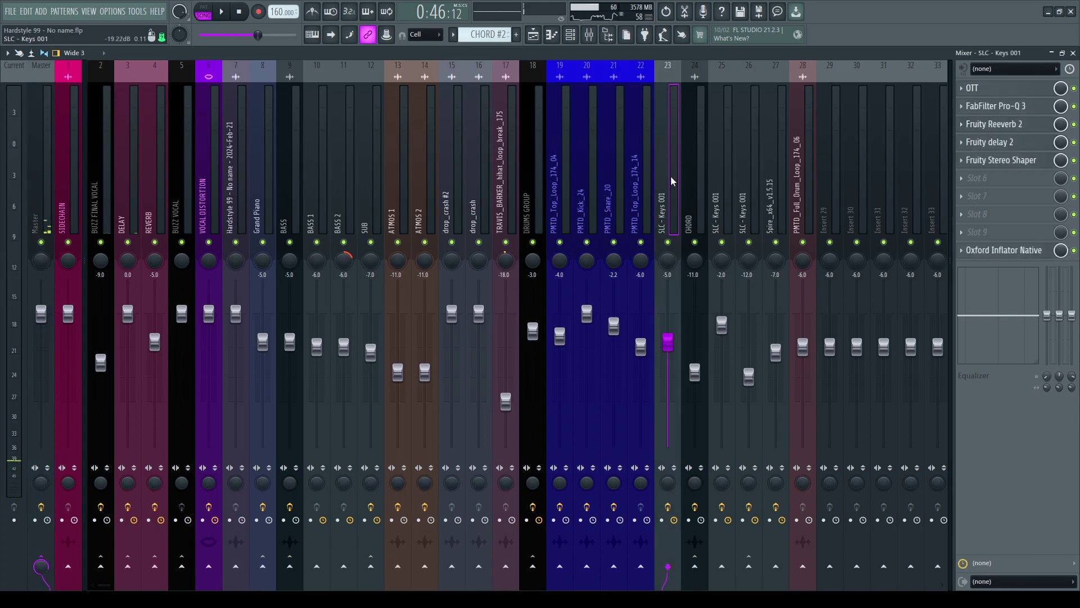
{"action": "left_click", "coordinate": [692, 186]}
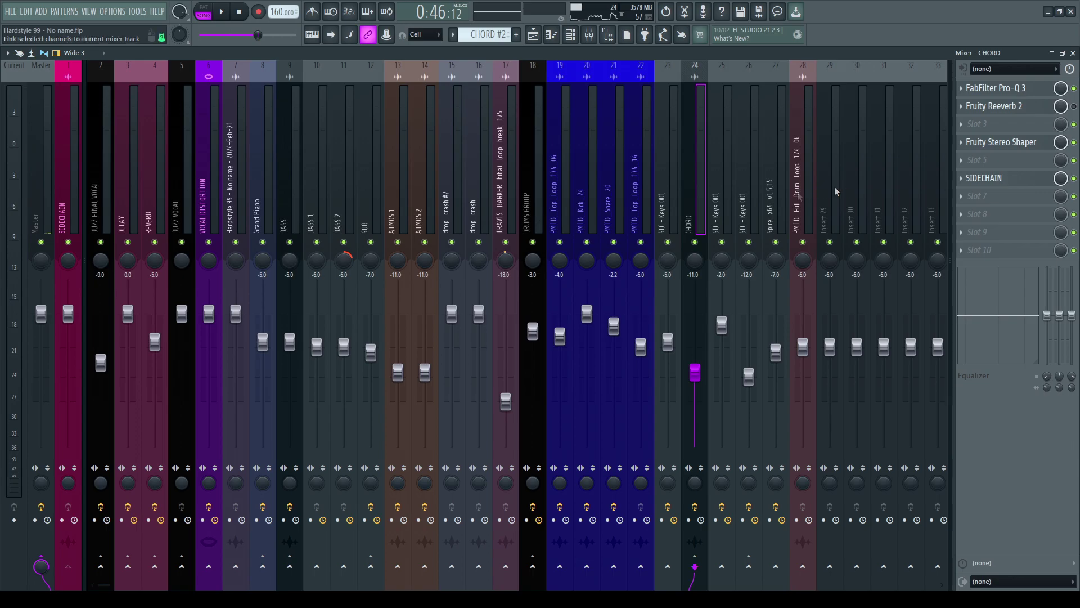
{"action": "key", "text": "F9"}
{"action": "key", "text": "Escape"}
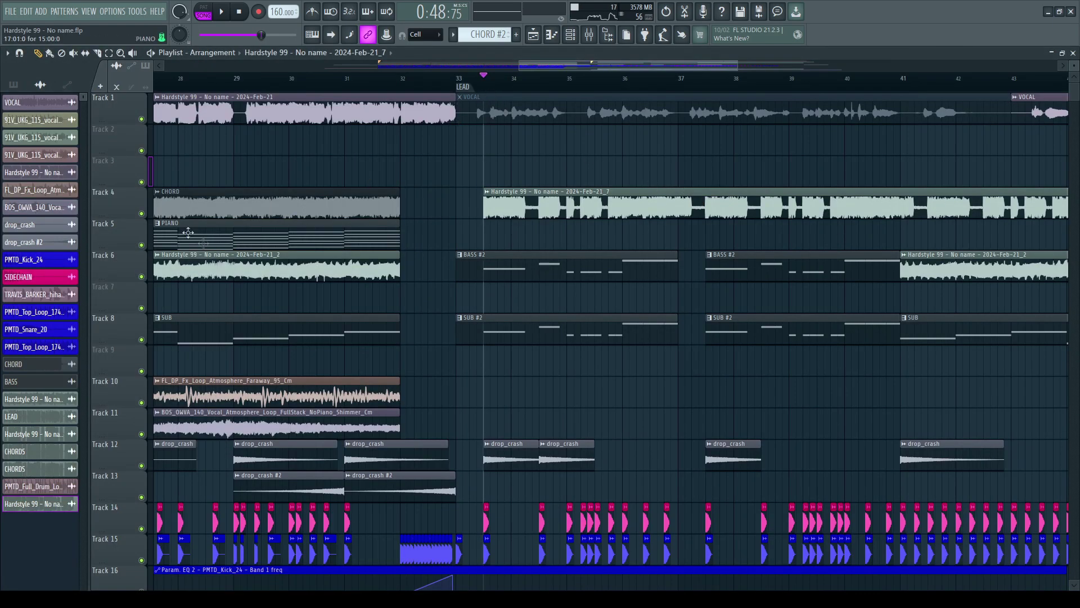
Step: Play the lead with track 4 soloed, restore all playlist tracks, and stop playback
{"action": "right_click", "coordinate": [142, 214]}
{"action": "scroll", "coordinate": [605, 82], "scroll_direction": "down", "scroll_amount": 3}
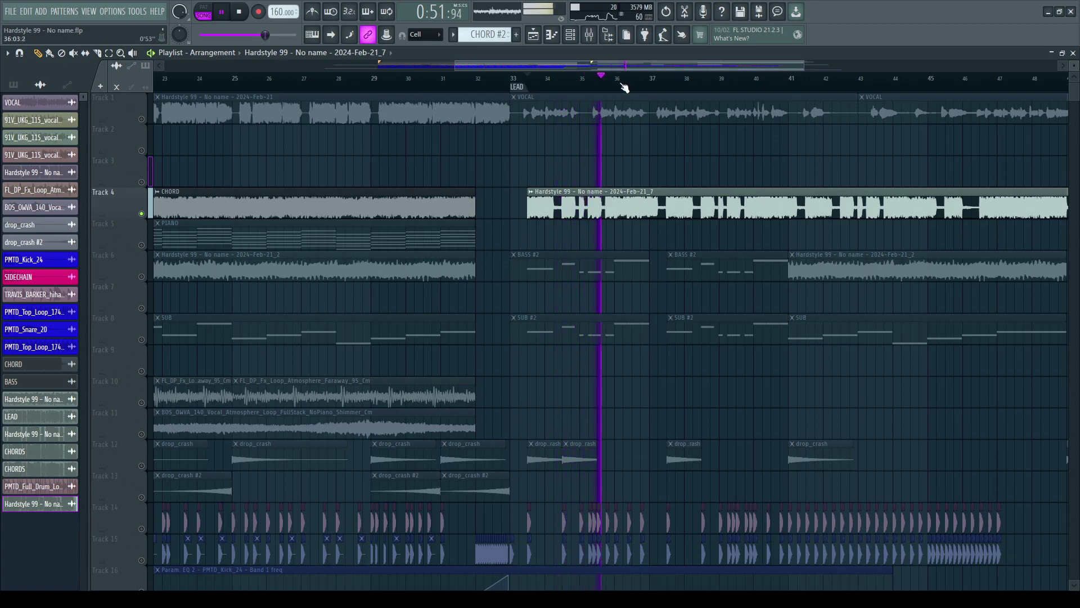
{"action": "right_click", "coordinate": [143, 214]}
{"action": "scroll", "coordinate": [730, 81], "scroll_direction": "down", "scroll_amount": 2}
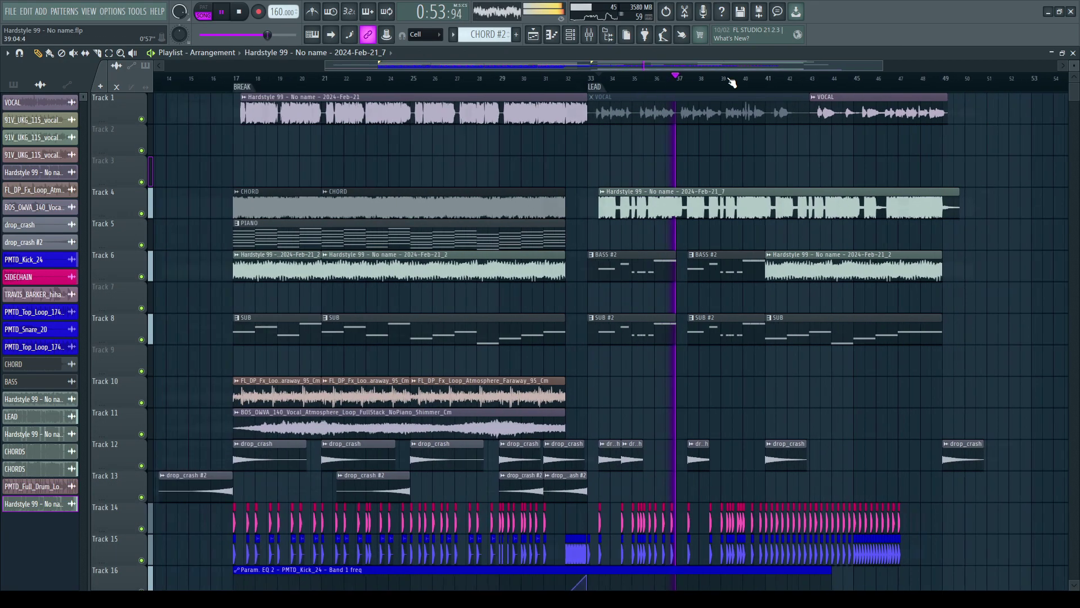
{"action": "key", "text": "space"}
Step: Slice the recorded audio, BASS #2 and SUB #2 clips at bars 34 and 34.5, delete the pieces between, and play the gap
{"action": "scroll", "coordinate": [626, 87], "scroll_direction": "up", "scroll_amount": 5}
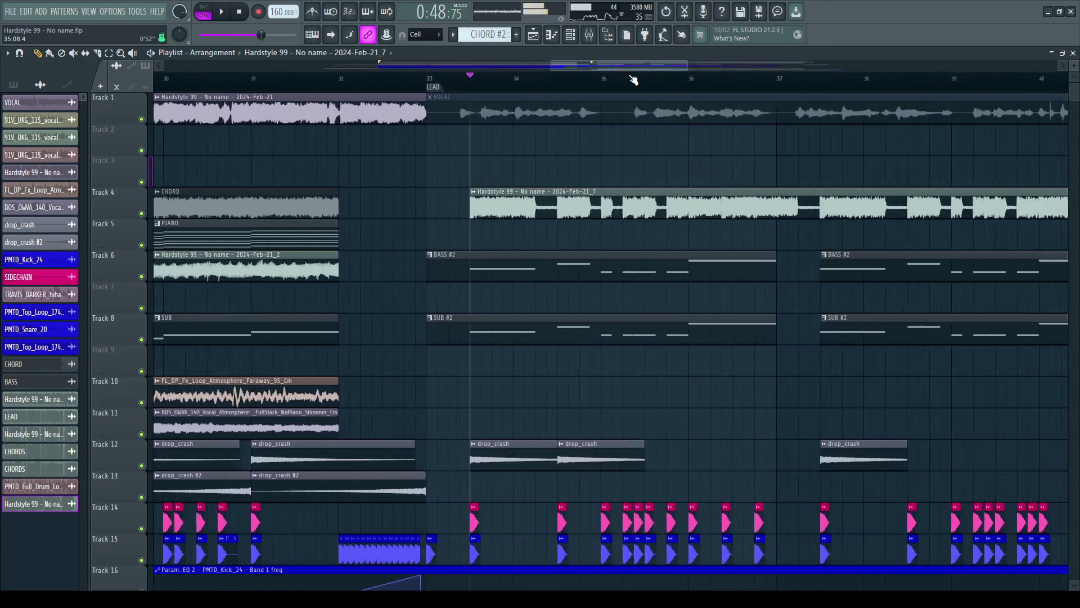
{"action": "scroll", "coordinate": [559, 173], "scroll_direction": "down", "scroll_amount": 5}
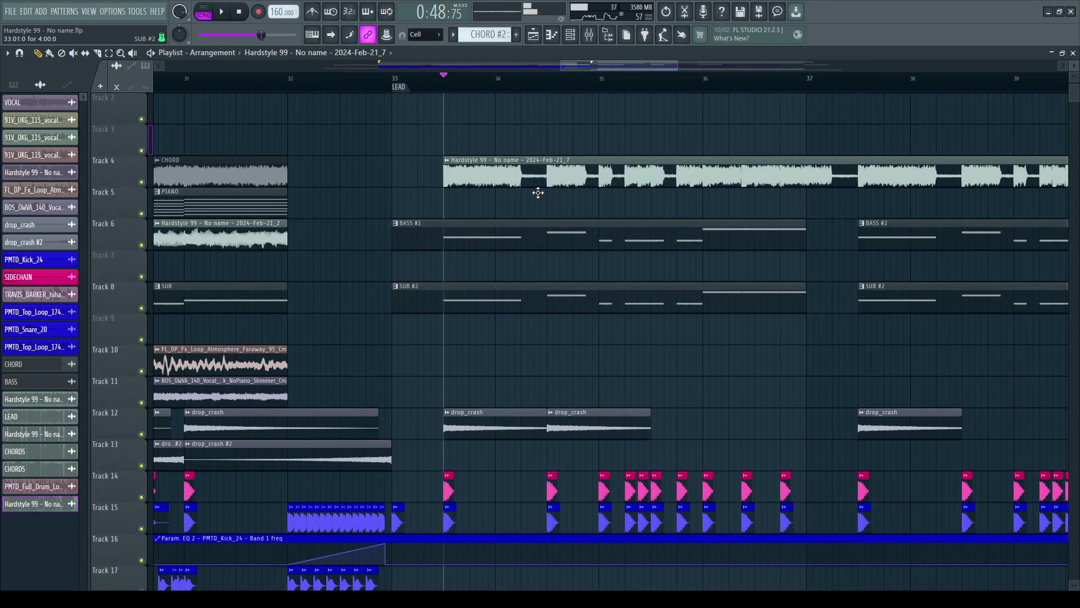
{"action": "scroll", "coordinate": [502, 238], "scroll_direction": "down", "scroll_amount": 5}
{"action": "scroll", "coordinate": [500, 281], "scroll_direction": "up", "scroll_amount": 12}
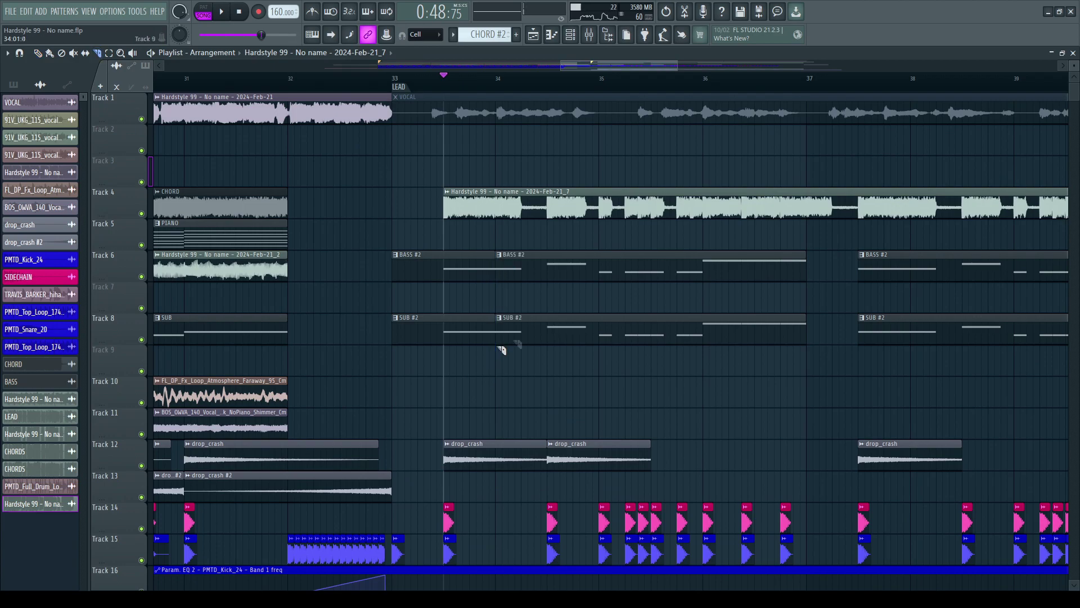
{"action": "left_click", "coordinate": [554, 264]}
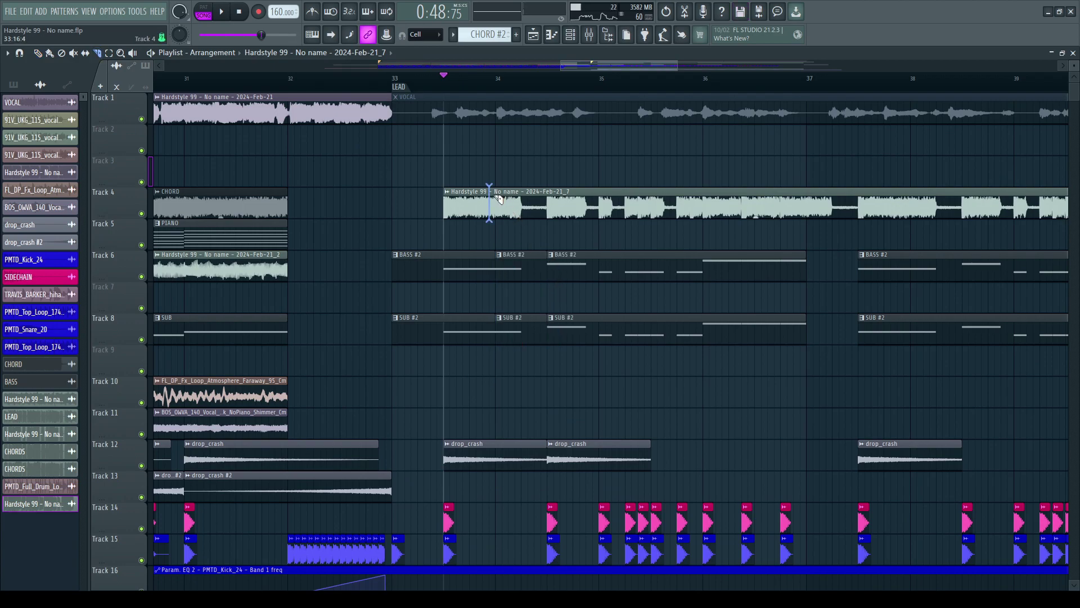
{"action": "left_click", "coordinate": [500, 201]}
{"action": "left_click", "coordinate": [551, 208]}
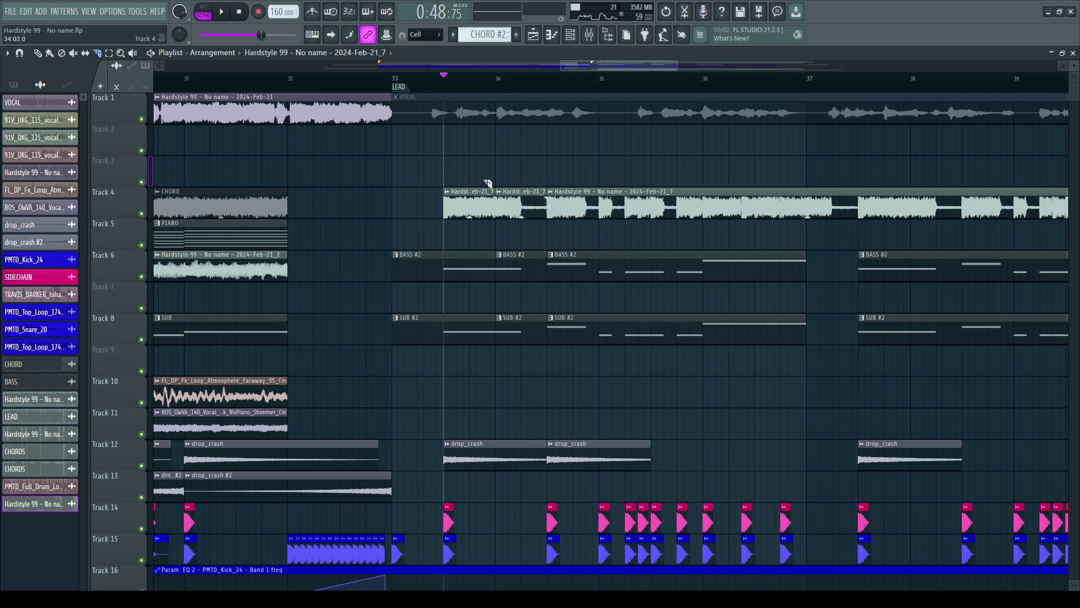
{"action": "right_click", "coordinate": [521, 204]}
{"action": "right_click", "coordinate": [523, 265]}
{"action": "right_click", "coordinate": [523, 329]}
{"action": "key", "text": "space"}
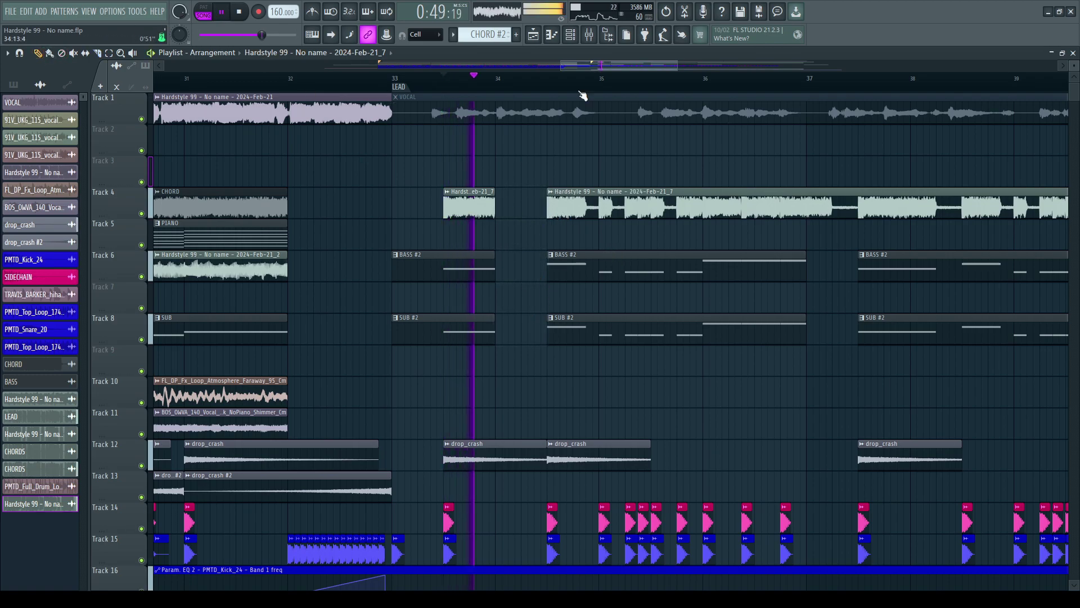
{"action": "key", "text": "space"}
Step: Trim the lead's first drop_crash to end at bar 34 and retrigger the second at bars 35 and 35.25
{"action": "left_click", "coordinate": [547, 445]}
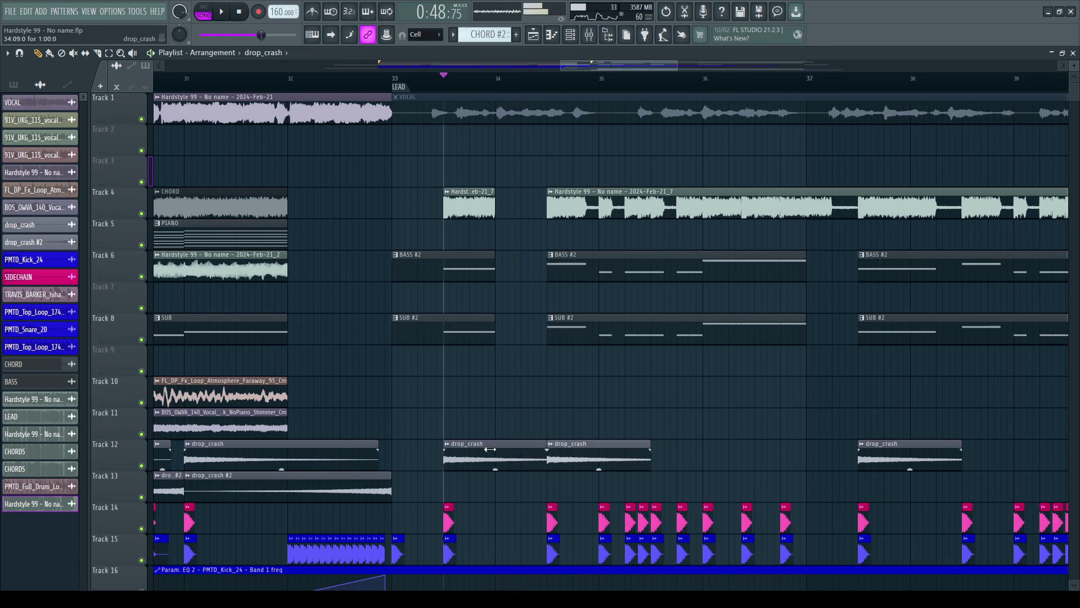
{"action": "left_click_drag", "start_coordinate": [520, 447], "coordinate": [493, 448]}
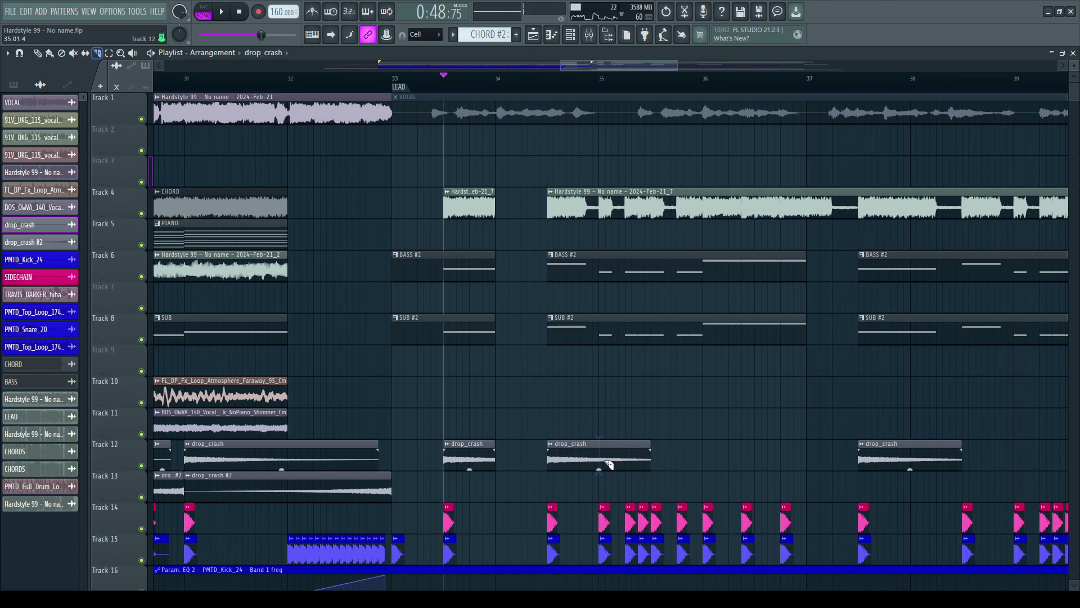
{"action": "scroll", "coordinate": [640, 397], "scroll_direction": "down", "scroll_amount": 3}
{"action": "left_click_drag", "start_coordinate": [618, 363], "coordinate": [615, 366]}
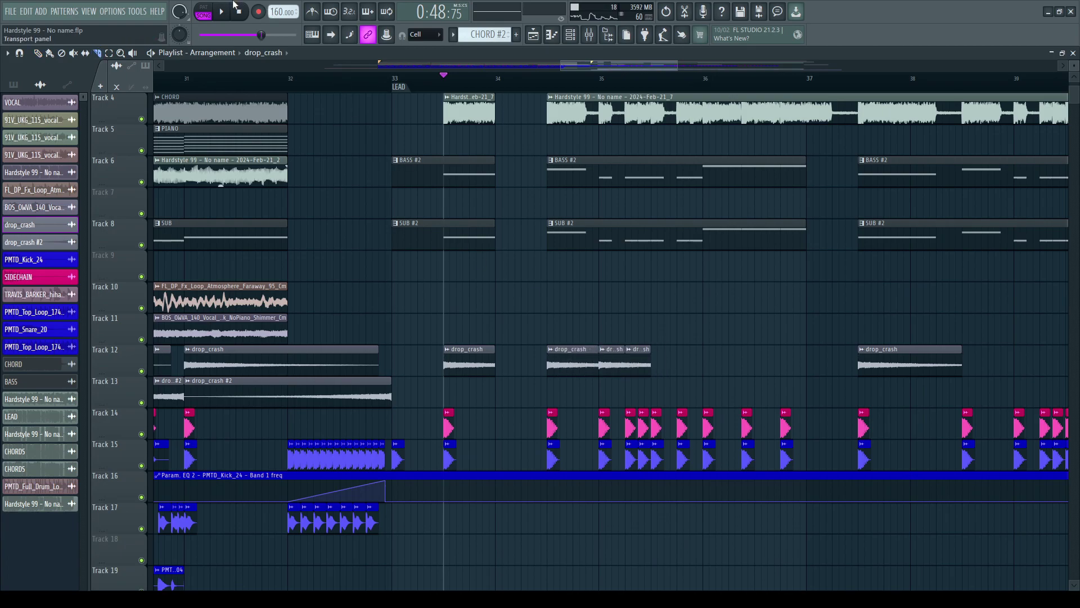
{"action": "right_click", "coordinate": [646, 364]}
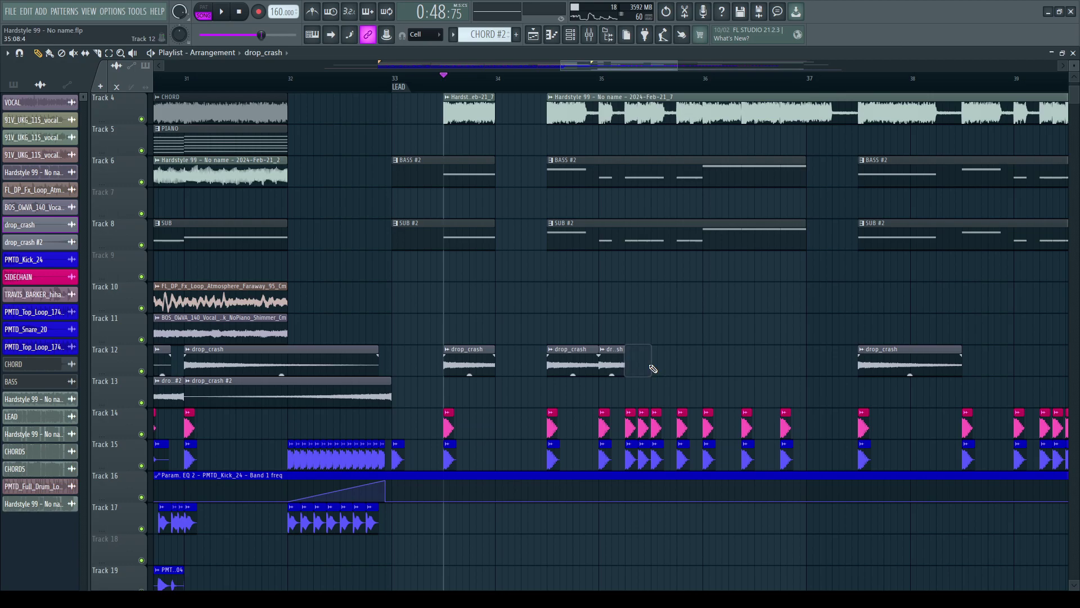
{"action": "left_click", "coordinate": [638, 365]}
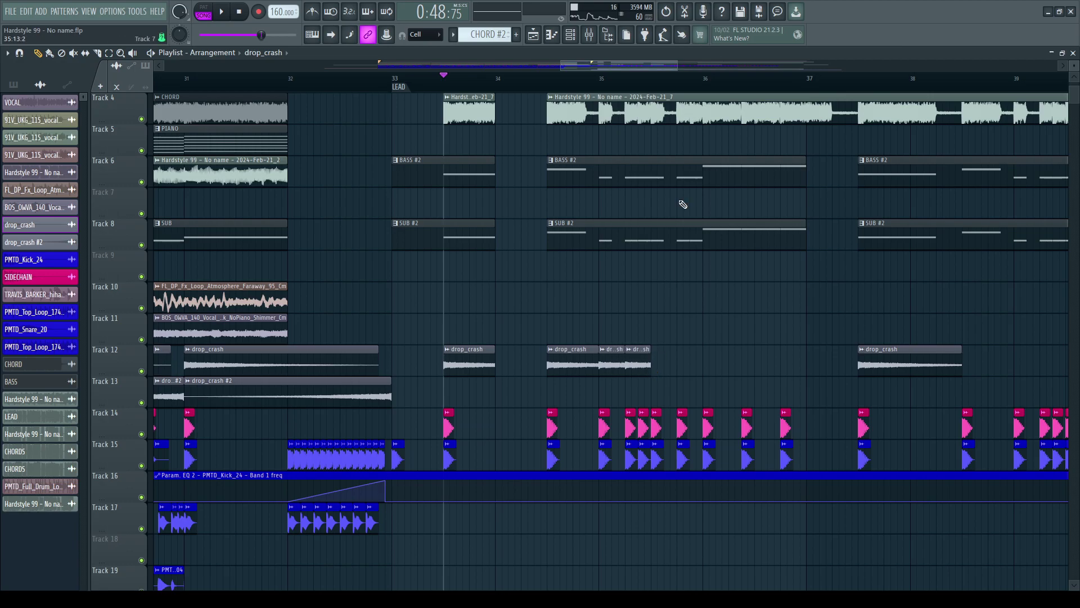
Step: Fill track 12 with shortened drop_crash clips starting on each kick from 35:07 to 36:07, ending at bar 36.75
{"action": "scroll", "coordinate": [709, 152], "scroll_direction": "down", "scroll_amount": 3}
{"action": "scroll", "coordinate": [748, 129], "scroll_direction": "left", "scroll_amount": 2}
{"action": "scroll", "coordinate": [799, 174], "scroll_direction": "up", "scroll_amount": 3}
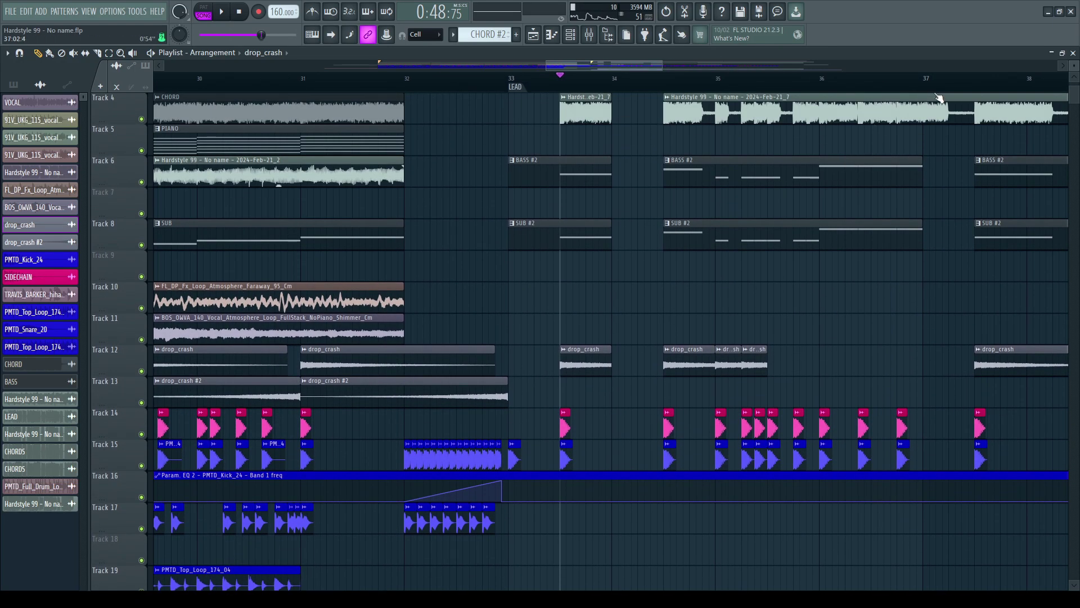
{"action": "scroll", "coordinate": [538, 379], "scroll_direction": "up", "scroll_amount": 3, "text": "ctrl"}
{"action": "scroll", "coordinate": [537, 380], "scroll_direction": "down", "scroll_amount": 10}
{"action": "scroll", "coordinate": [542, 384], "scroll_direction": "up", "scroll_amount": 4}
{"action": "scroll", "coordinate": [542, 383], "scroll_direction": "up", "scroll_amount": 8}
{"action": "scroll", "coordinate": [646, 302], "scroll_direction": "down", "scroll_amount": 4}
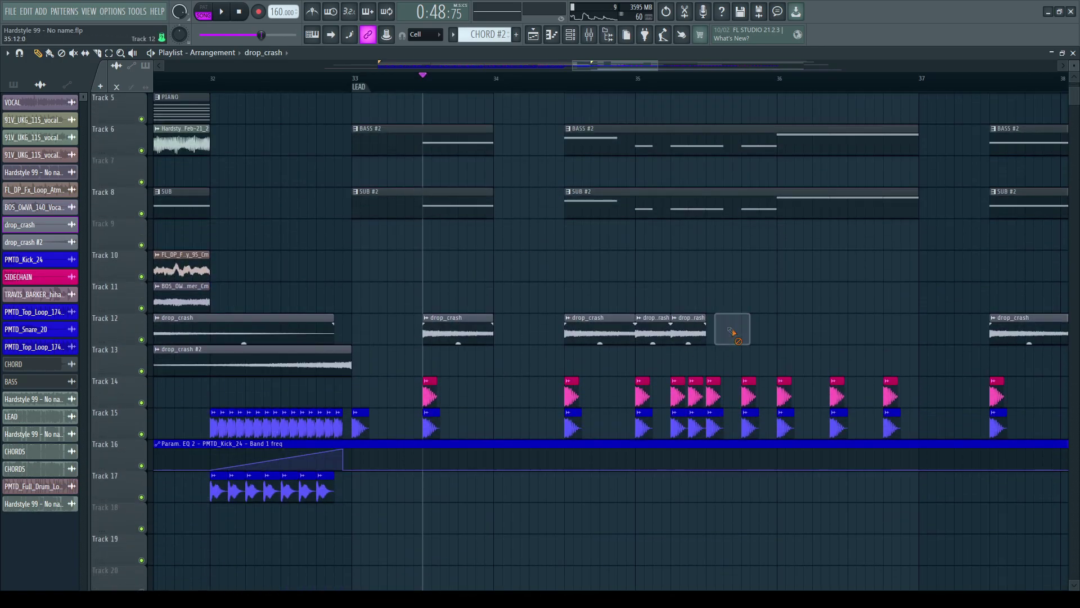
{"action": "left_click", "coordinate": [696, 337]}
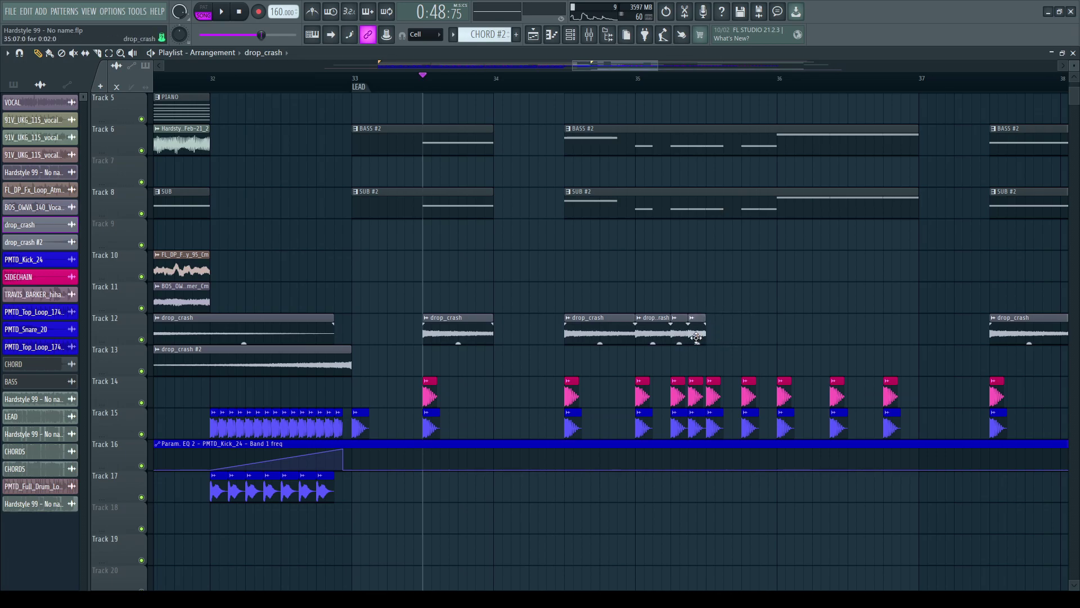
{"action": "left_click_drag", "start_coordinate": [724, 319], "coordinate": [737, 318]}
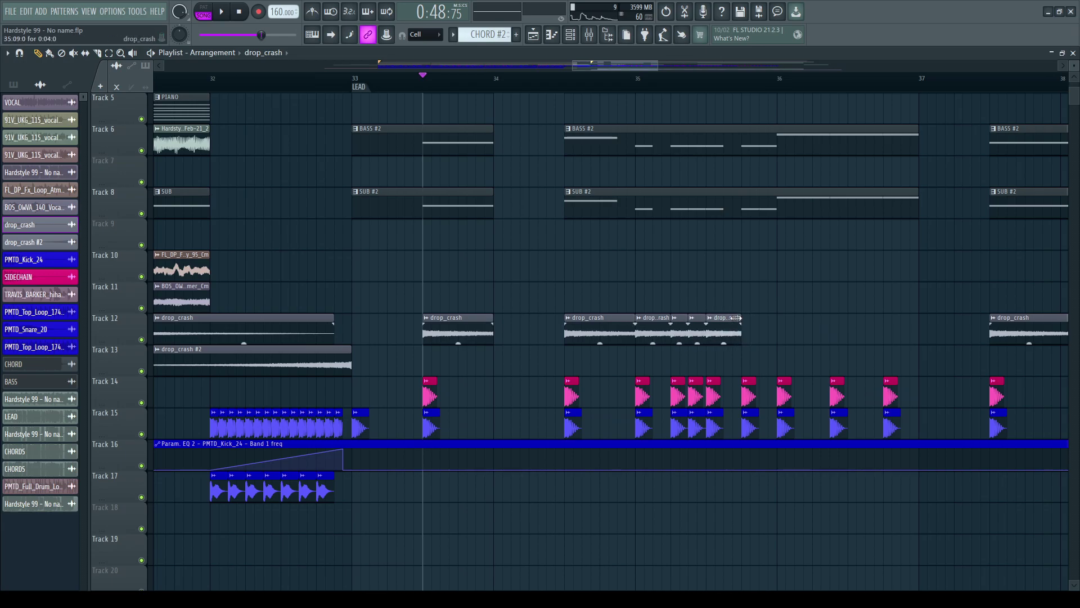
{"action": "left_click", "coordinate": [766, 333]}
{"action": "left_click", "coordinate": [795, 336]}
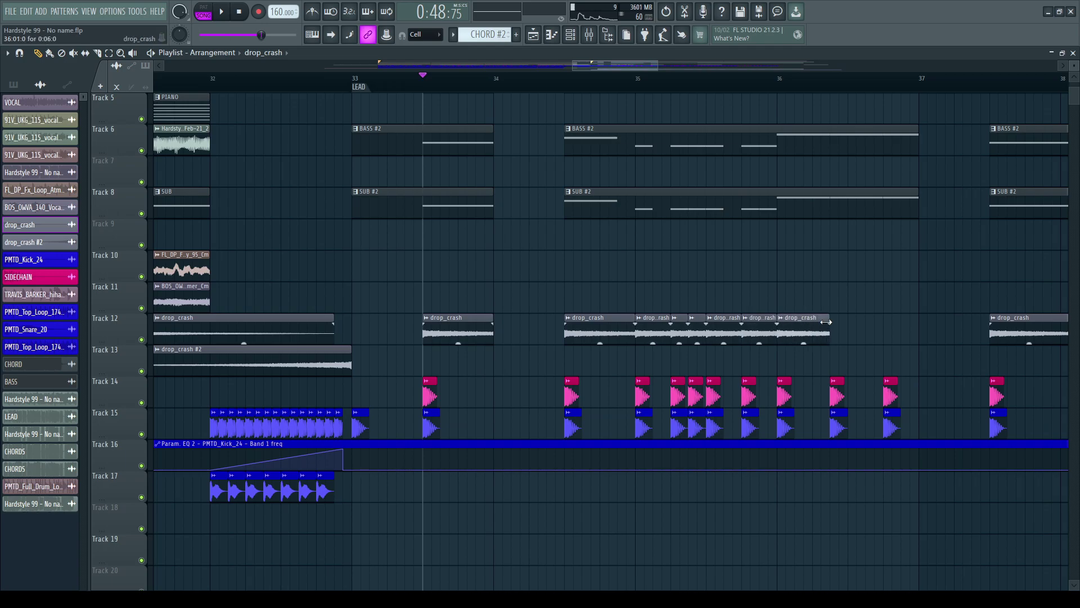
{"action": "left_click", "coordinate": [871, 330]}
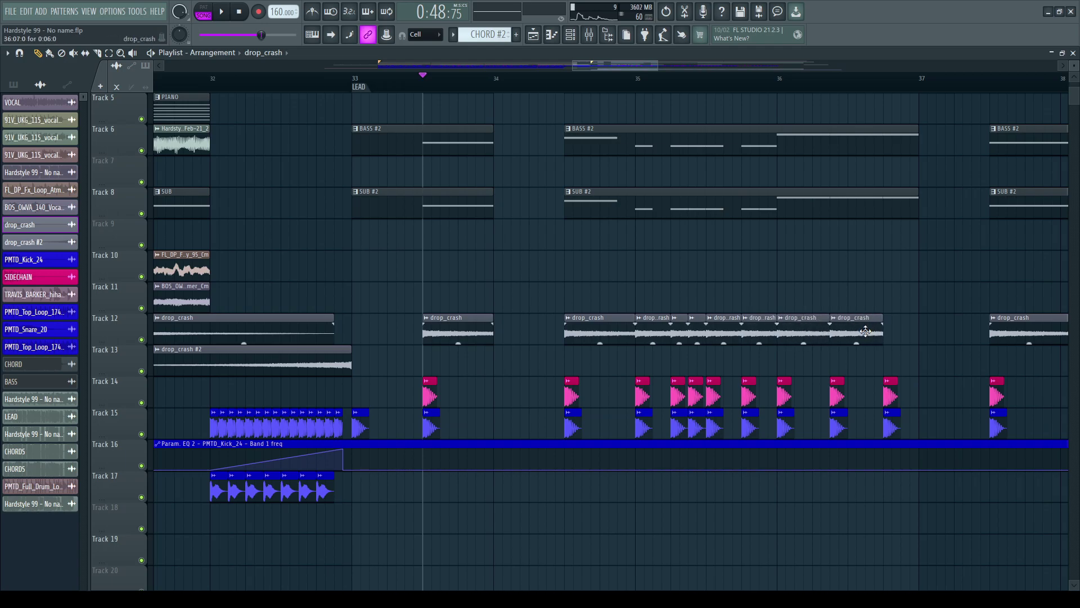
Step: Play the lead's opening bars to check the gaps and retriggered crashes, stopping around bar 37
{"action": "key", "text": "space"}
{"action": "scroll", "coordinate": [600, 86], "scroll_direction": "down", "scroll_amount": 3}
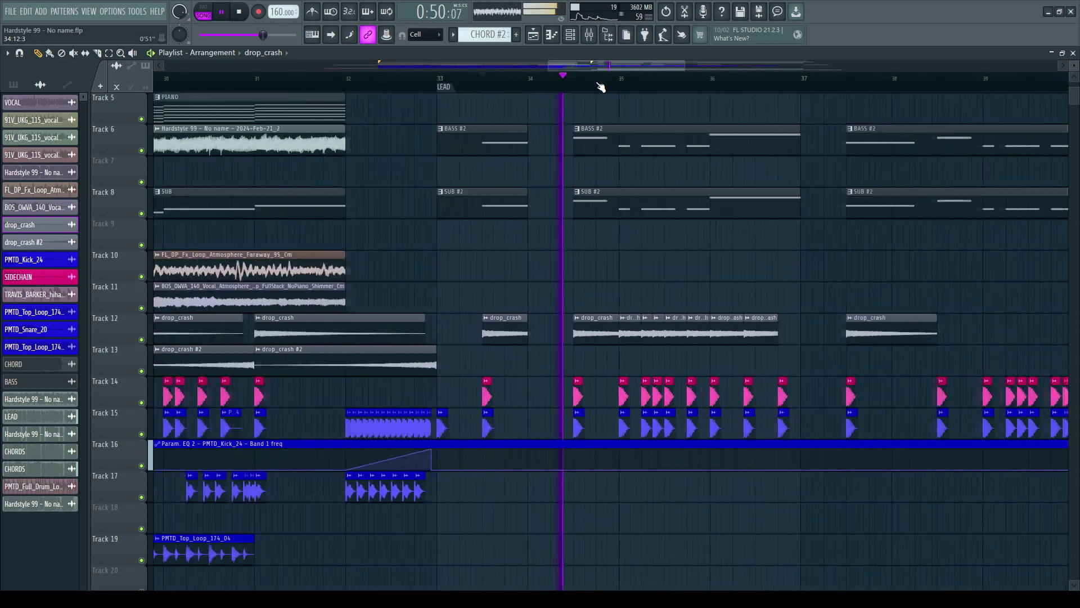
{"action": "scroll", "coordinate": [683, 84], "scroll_direction": "down", "scroll_amount": 3}
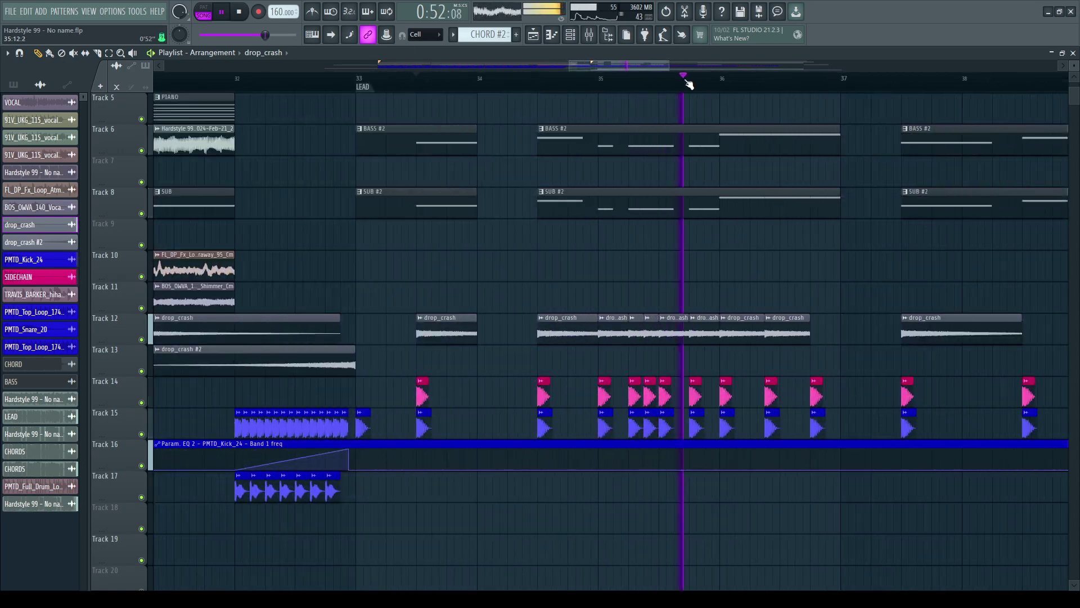
{"action": "scroll", "coordinate": [799, 90], "scroll_direction": "down", "scroll_amount": 4}
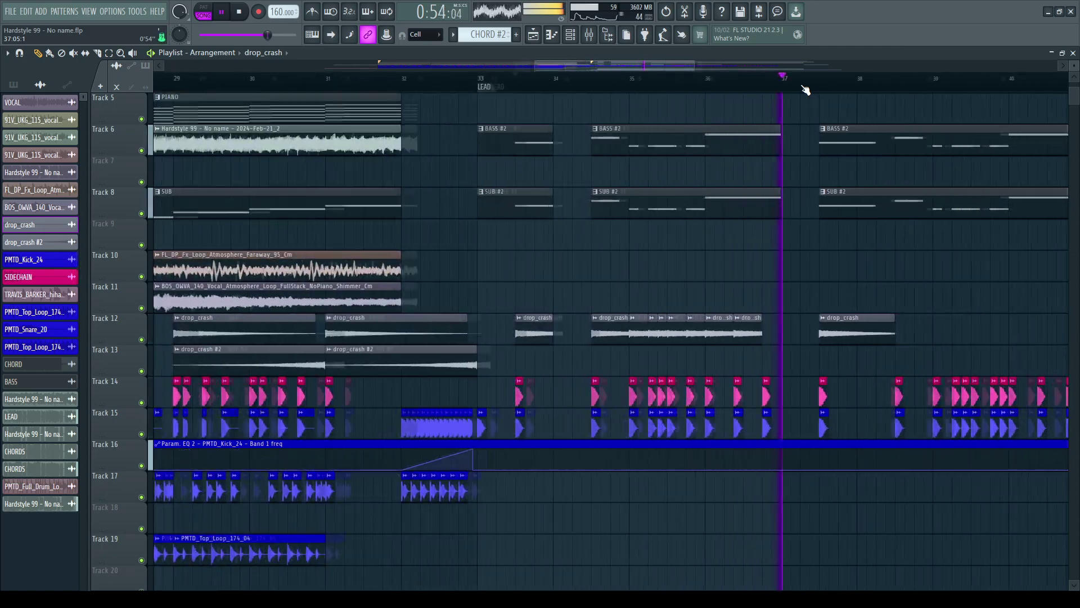
{"action": "key", "text": "space"}
Step: Slice the recorded audio on track 4 at bars 37 and 37.5 and delete the piece between
{"action": "scroll", "coordinate": [854, 92], "scroll_direction": "up", "scroll_amount": 5}
{"action": "scroll", "coordinate": [598, 379], "scroll_direction": "down", "scroll_amount": 5}
{"action": "scroll", "coordinate": [603, 379], "scroll_direction": "up", "scroll_amount": 2}
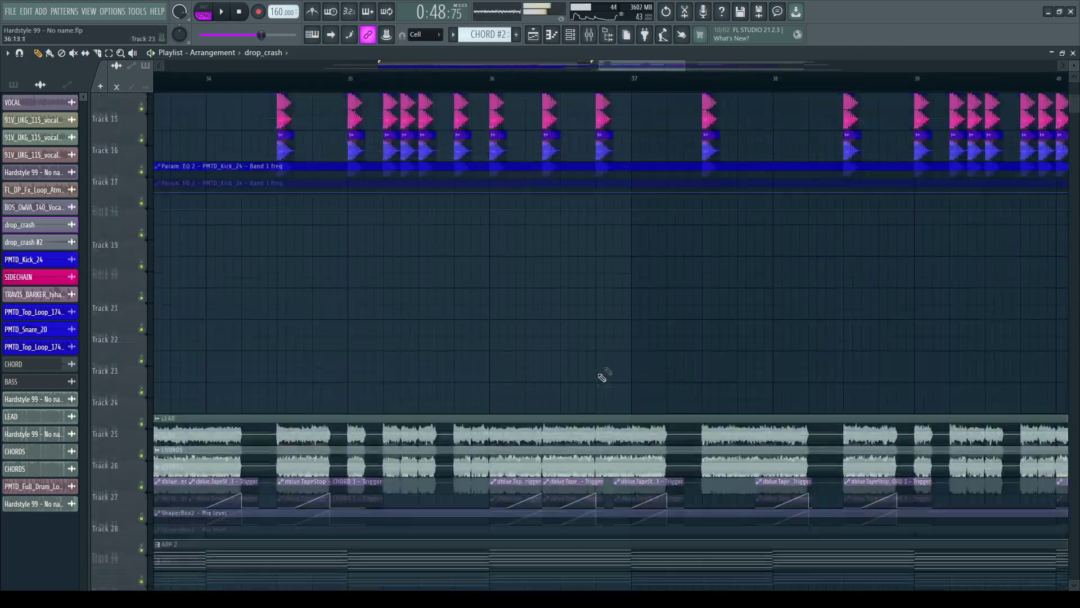
{"action": "scroll", "coordinate": [642, 358], "scroll_direction": "up", "scroll_amount": 6}
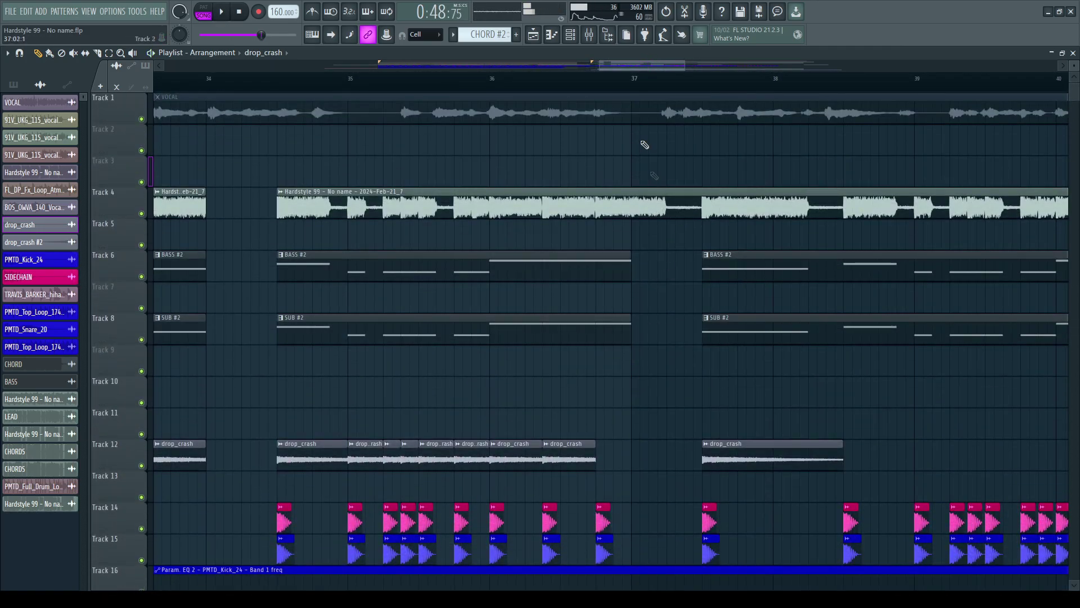
{"action": "left_click", "coordinate": [567, 82]}
{"action": "left_click", "coordinate": [631, 202]}
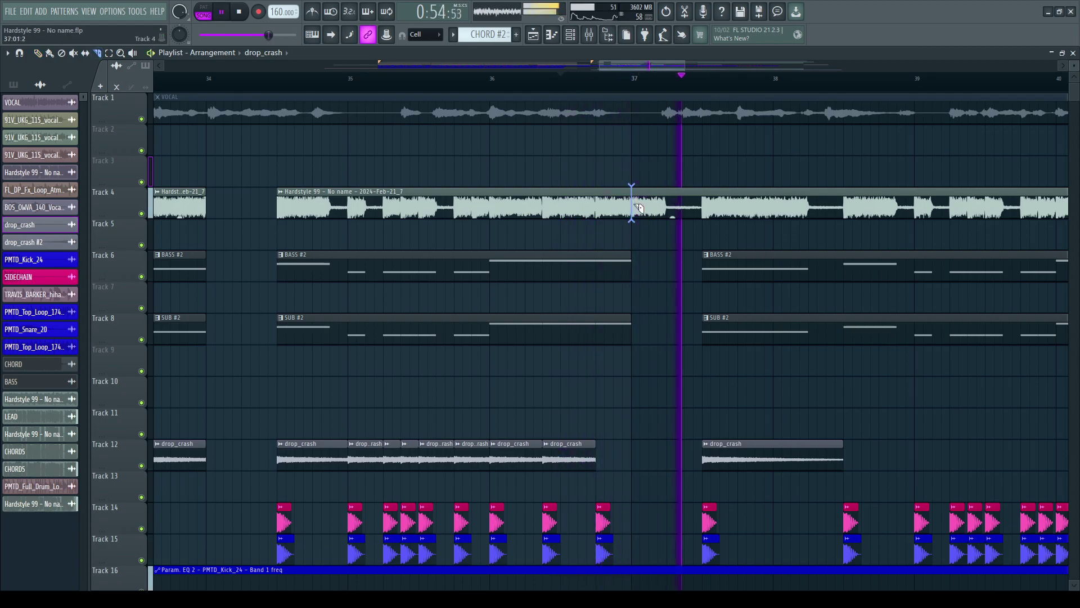
{"action": "left_click", "coordinate": [702, 203]}
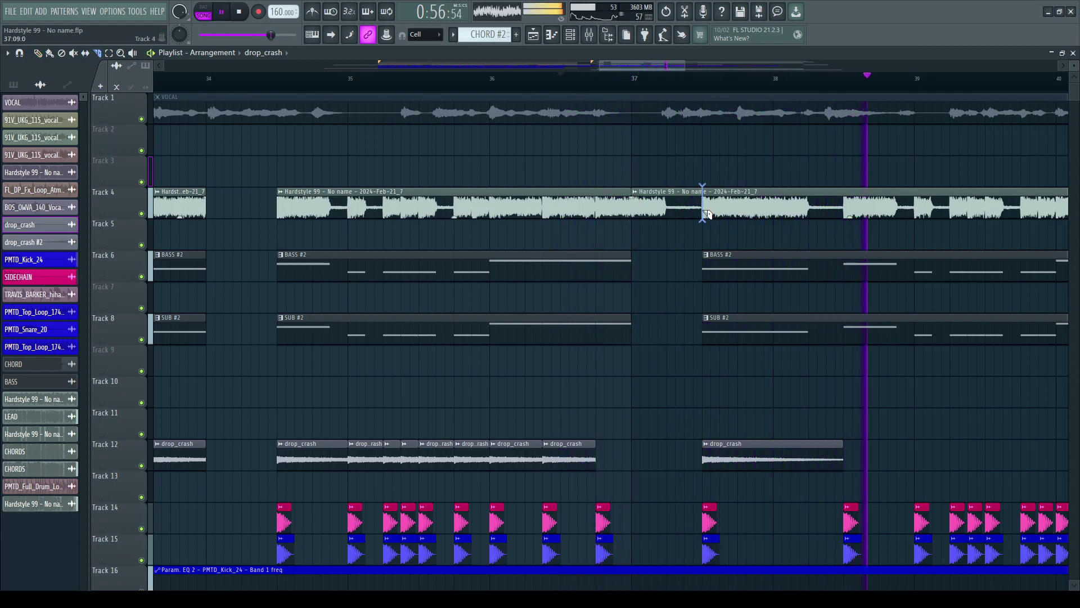
{"action": "key", "text": "space"}
Step: Play from bar 36.5 through the new gap at bar 37 to check the transition, and stop
{"action": "key", "text": "space"}
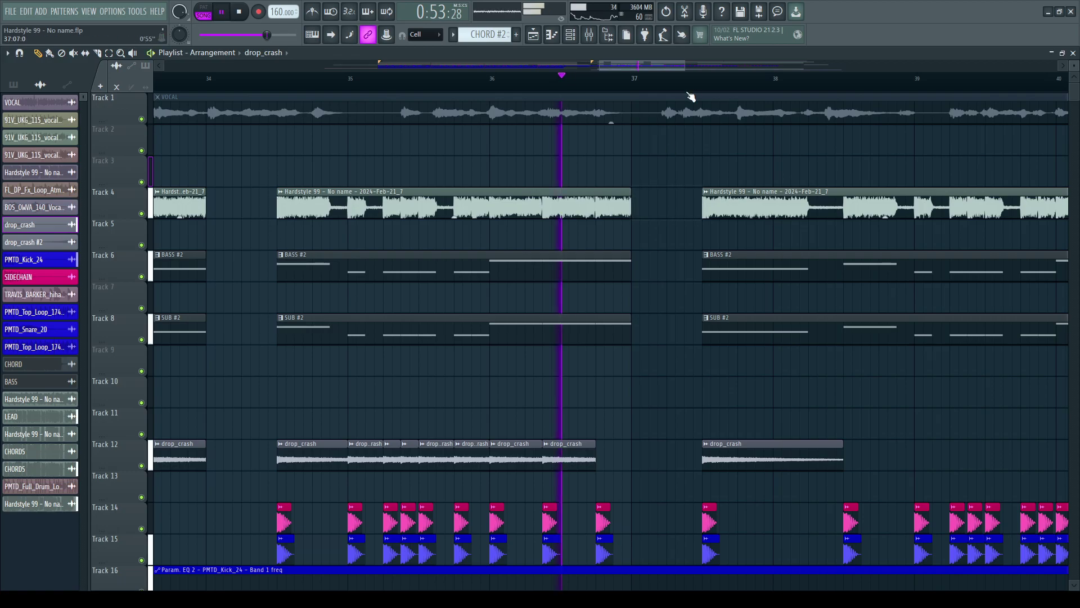
{"action": "scroll", "coordinate": [699, 92], "scroll_direction": "down", "scroll_amount": 5}
{"action": "scroll", "coordinate": [796, 85], "scroll_direction": "up", "scroll_amount": 4}
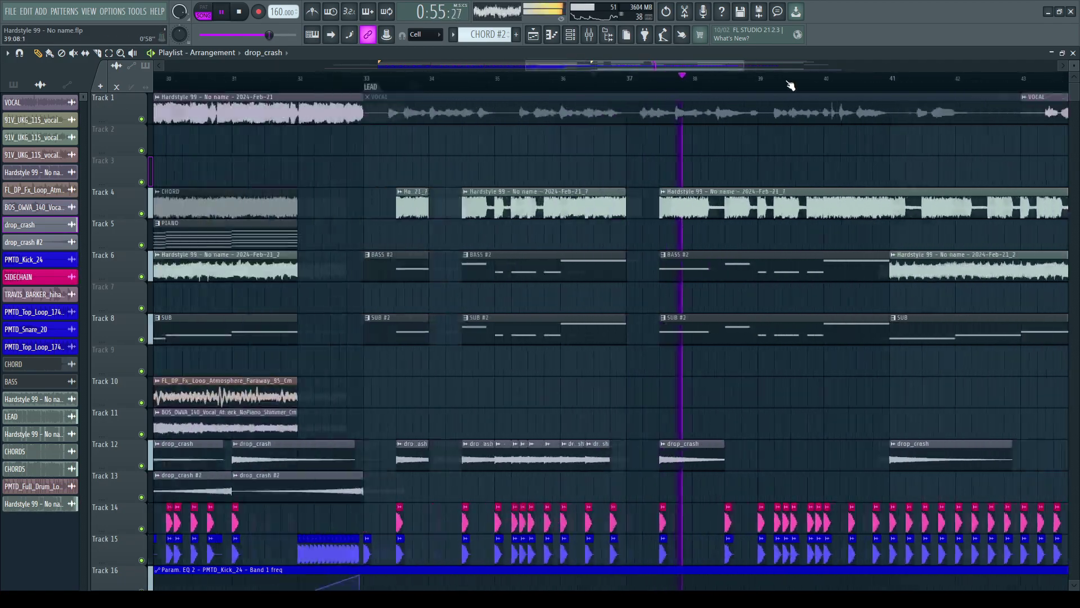
{"action": "scroll", "coordinate": [560, 277], "scroll_direction": "down", "scroll_amount": 4}
{"action": "key", "text": "space"}
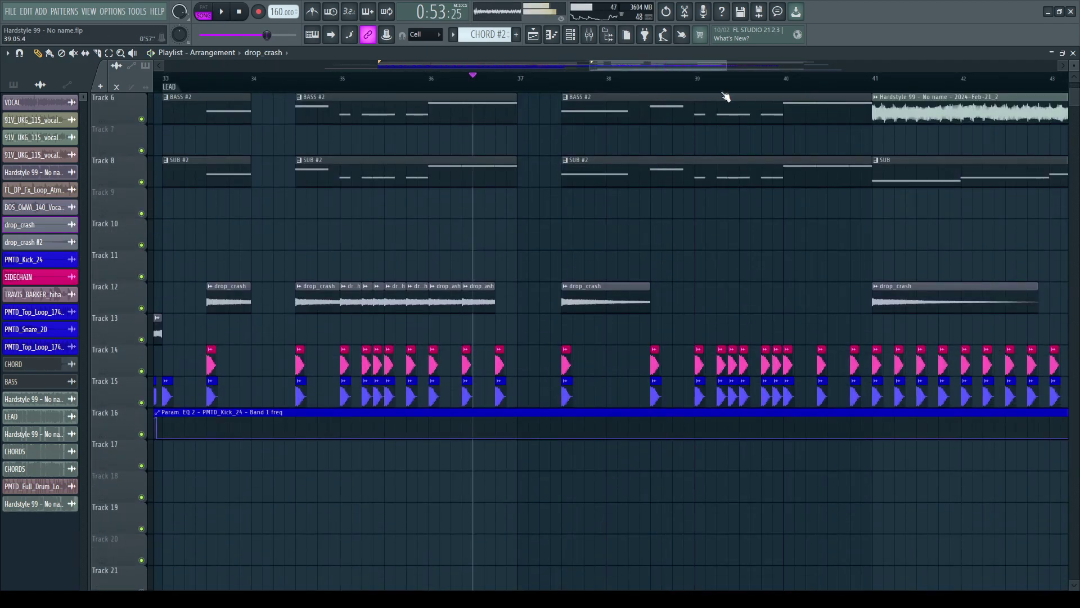
Step: Slice the recorded audio, BASS #2 and SUB #2 clips at bars 38 and 38.5 and delete the pieces between
{"action": "scroll", "coordinate": [723, 95], "scroll_direction": "up", "scroll_amount": 4}
{"action": "scroll", "coordinate": [555, 301], "scroll_direction": "up", "scroll_amount": 3}
{"action": "left_click_drag", "start_coordinate": [515, 297], "coordinate": [516, 299]}
{"action": "left_click_drag", "start_coordinate": [600, 293], "coordinate": [599, 294]}
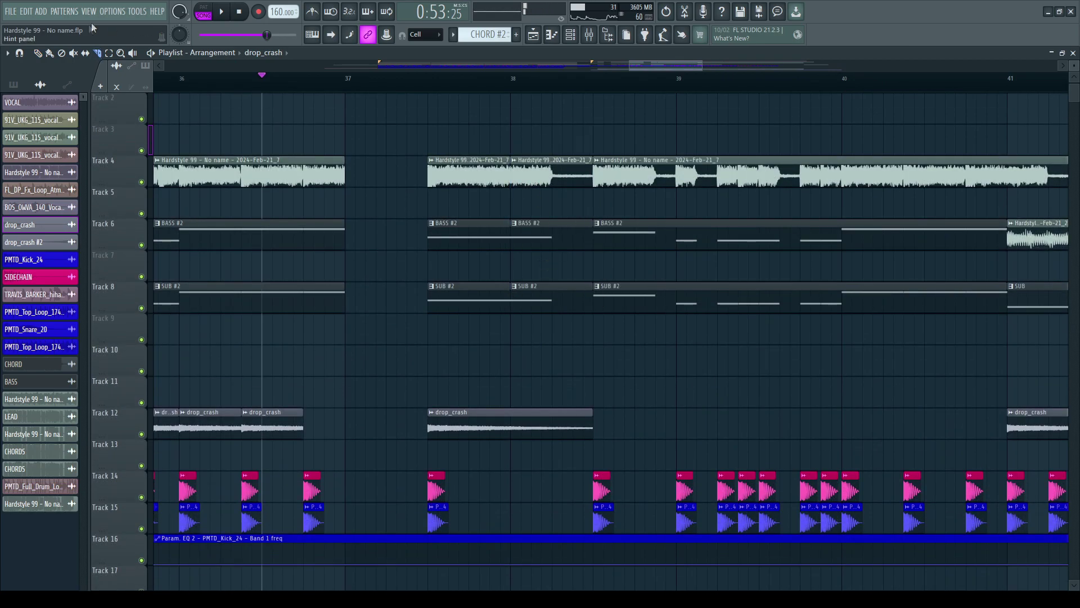
{"action": "right_click", "coordinate": [554, 179]}
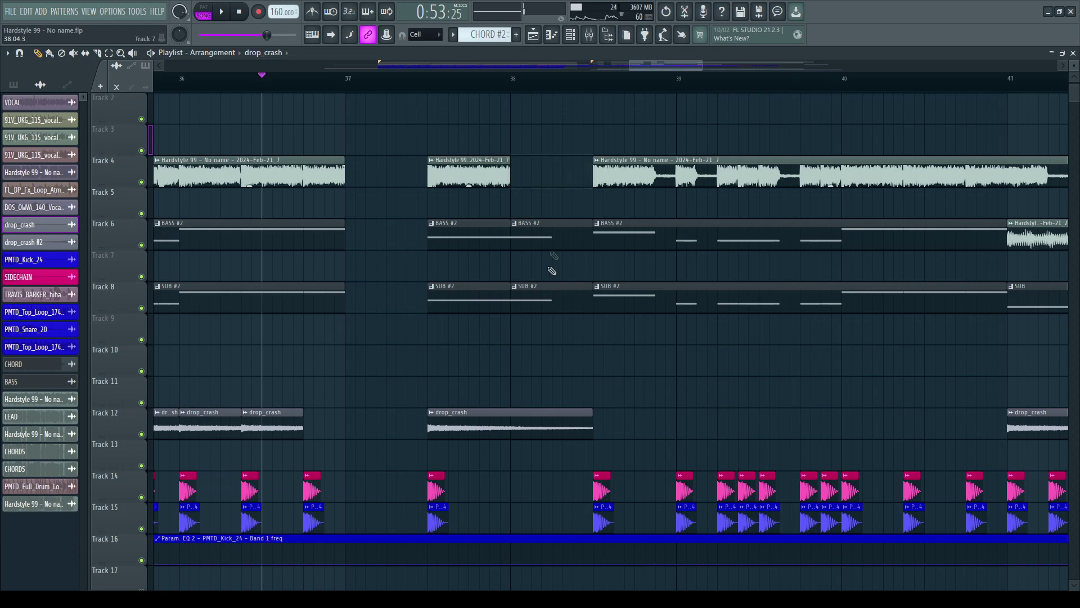
{"action": "right_click", "coordinate": [548, 290]}
{"action": "right_click", "coordinate": [553, 245]}
Step: Copy drop_crash clips on track 12 so a crash retriggers on each kick from bar 36.75 to bar 40
{"action": "scroll", "coordinate": [553, 246], "scroll_direction": "down", "scroll_amount": 3}
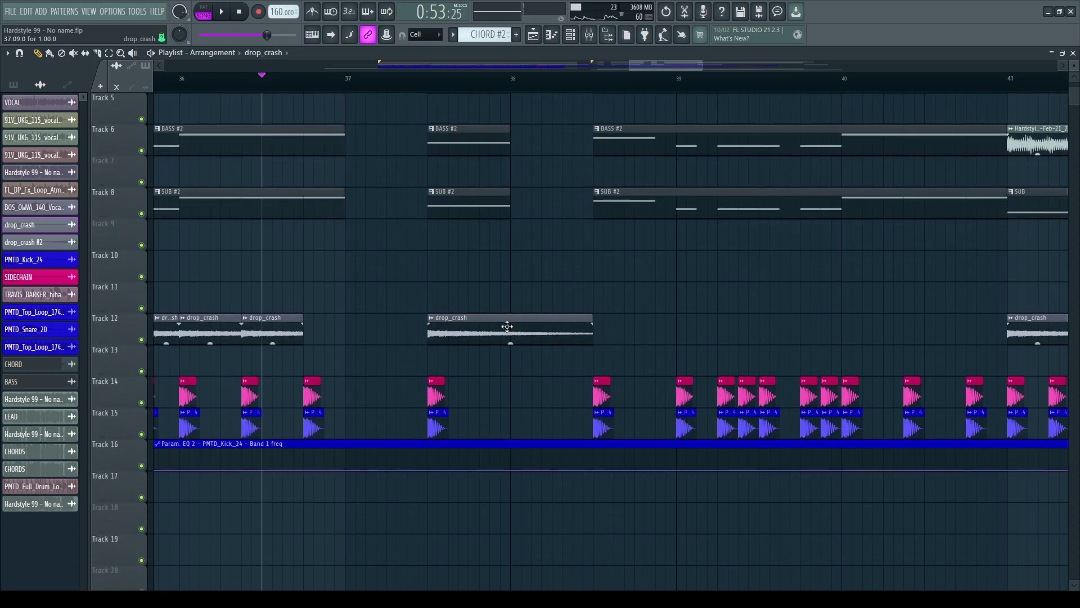
{"action": "left_click_drag", "start_coordinate": [285, 330], "coordinate": [340, 334]}
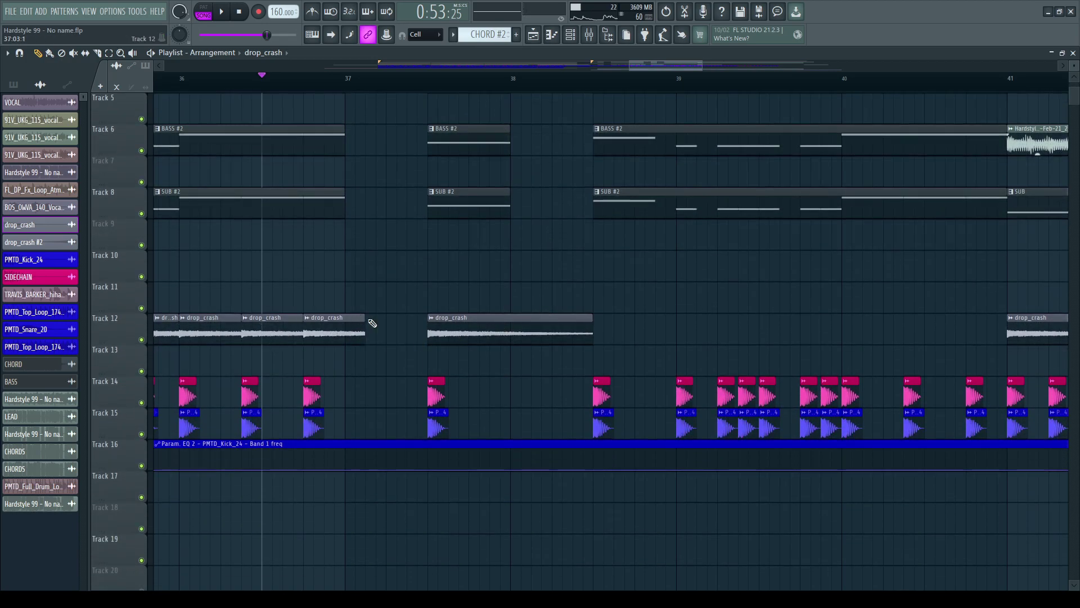
{"action": "left_click_drag", "start_coordinate": [501, 323], "coordinate": [661, 326]}
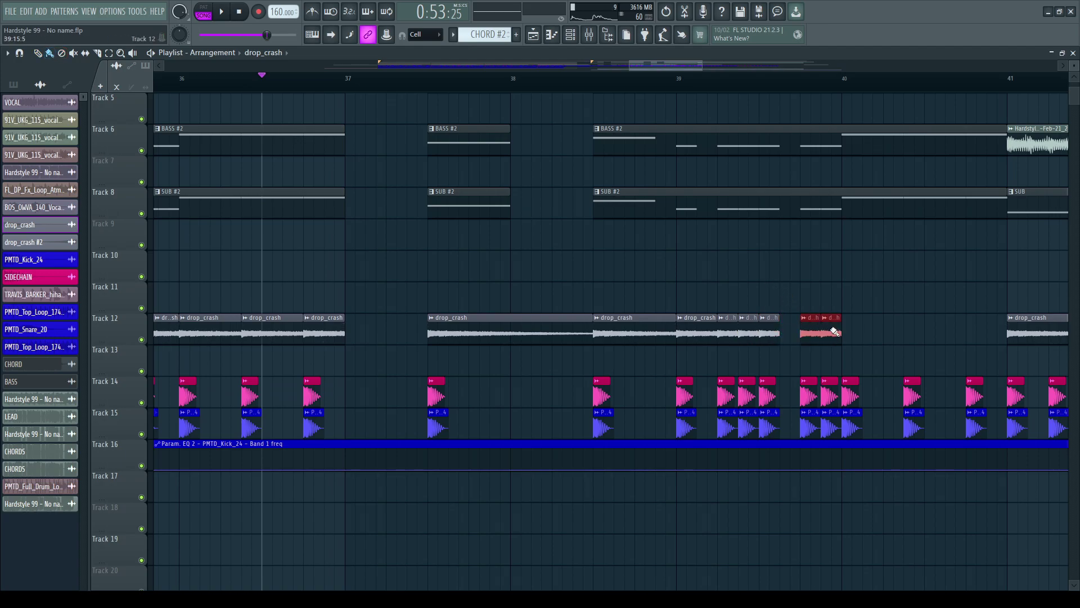
{"action": "left_click_drag", "start_coordinate": [862, 316], "coordinate": [905, 321]}
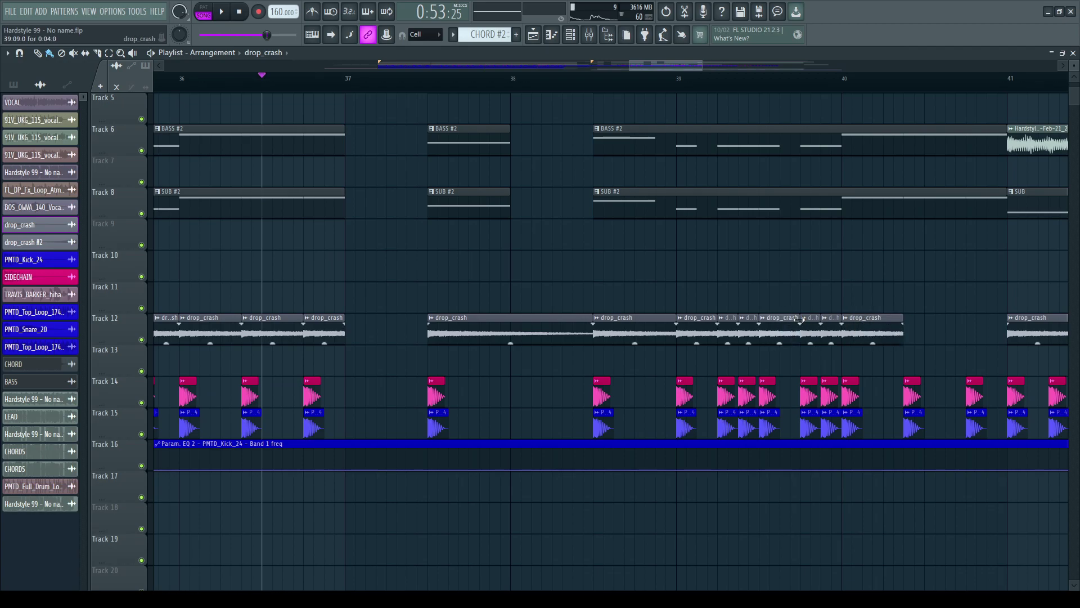
Step: Add drop_crash copies on track 12 for the last two kicks before bar 41, trimming the final one at bar 41
{"action": "scroll", "coordinate": [880, 88], "scroll_direction": "down", "scroll_amount": 5}
{"action": "scroll", "coordinate": [656, 361], "scroll_direction": "up", "scroll_amount": 4}
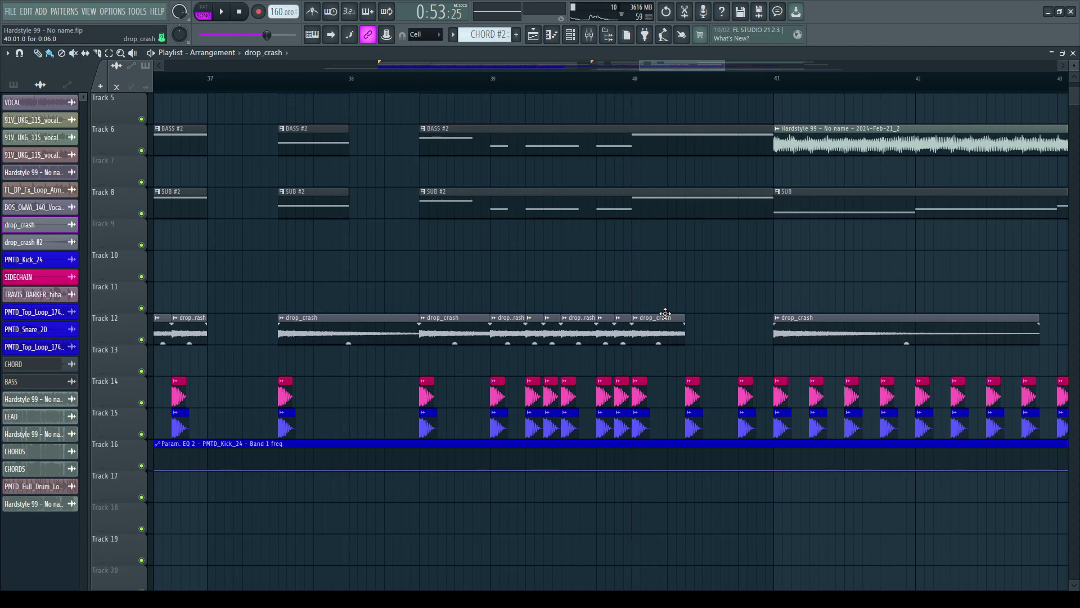
{"action": "left_click_drag", "start_coordinate": [666, 326], "coordinate": [767, 294]}
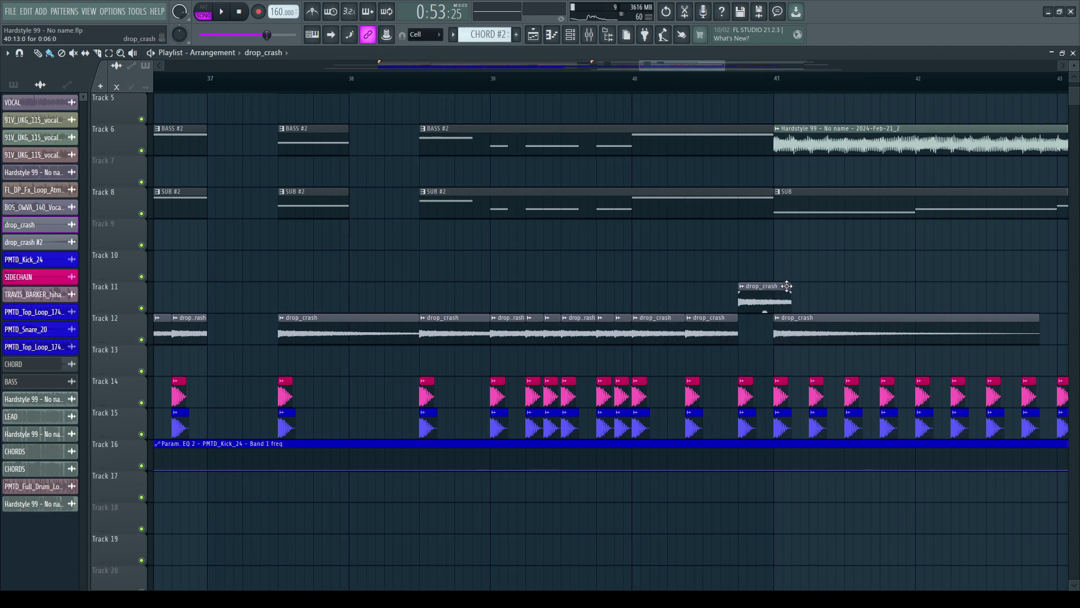
{"action": "left_click_drag", "start_coordinate": [765, 291], "coordinate": [755, 332]}
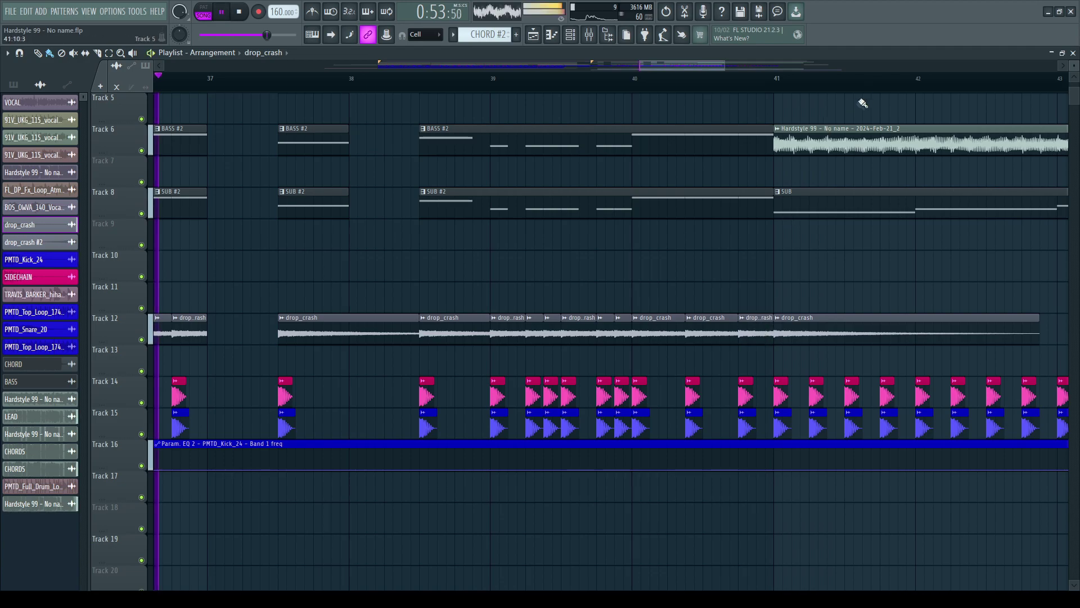
Step: Place a drop_crash #2 riser on track 13 from bar 39 to 41, and play past bar 41 to check it
{"action": "scroll", "coordinate": [883, 79], "scroll_direction": "down", "scroll_amount": 3}
{"action": "key", "text": "space"}
{"action": "left_click_drag", "start_coordinate": [619, 362], "coordinate": [814, 366]}
{"action": "scroll", "coordinate": [840, 87], "scroll_direction": "up", "scroll_amount": 3}
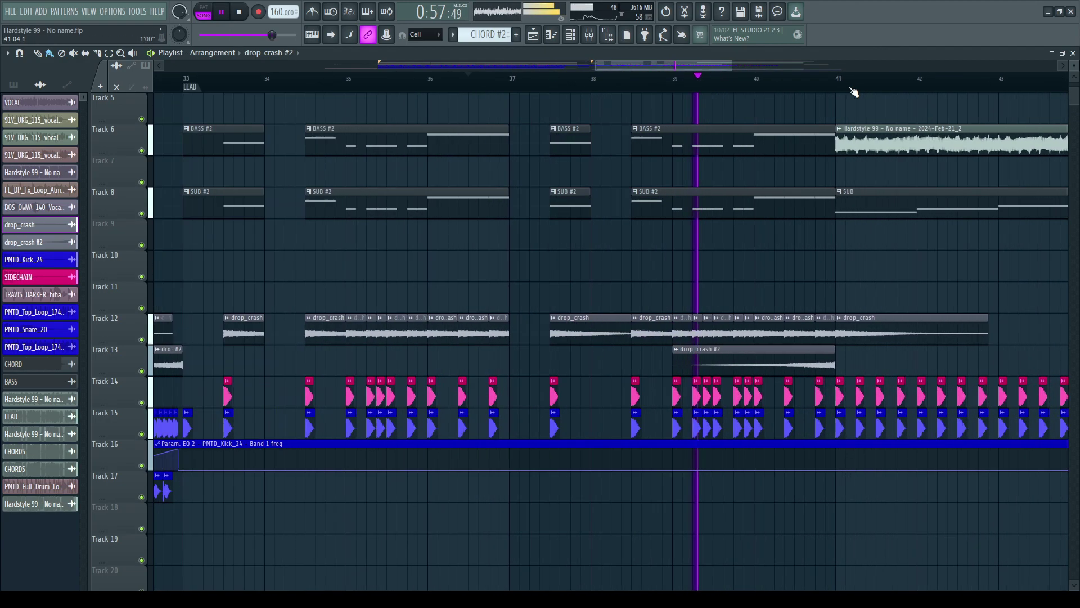
{"action": "scroll", "coordinate": [851, 91], "scroll_direction": "down", "scroll_amount": 5}
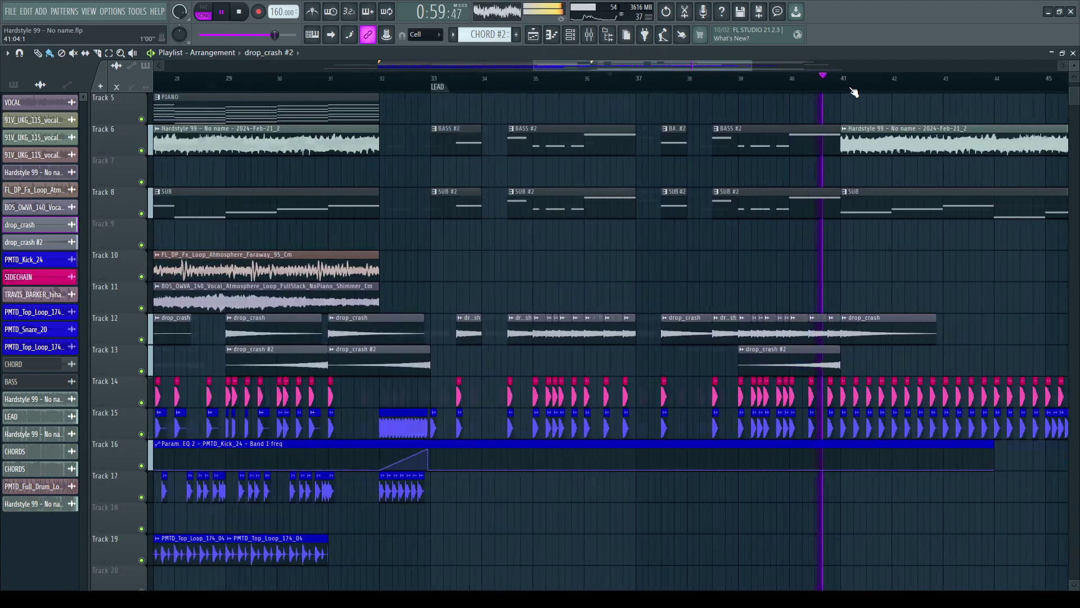
{"action": "scroll", "coordinate": [915, 90], "scroll_direction": "up", "scroll_amount": 4}
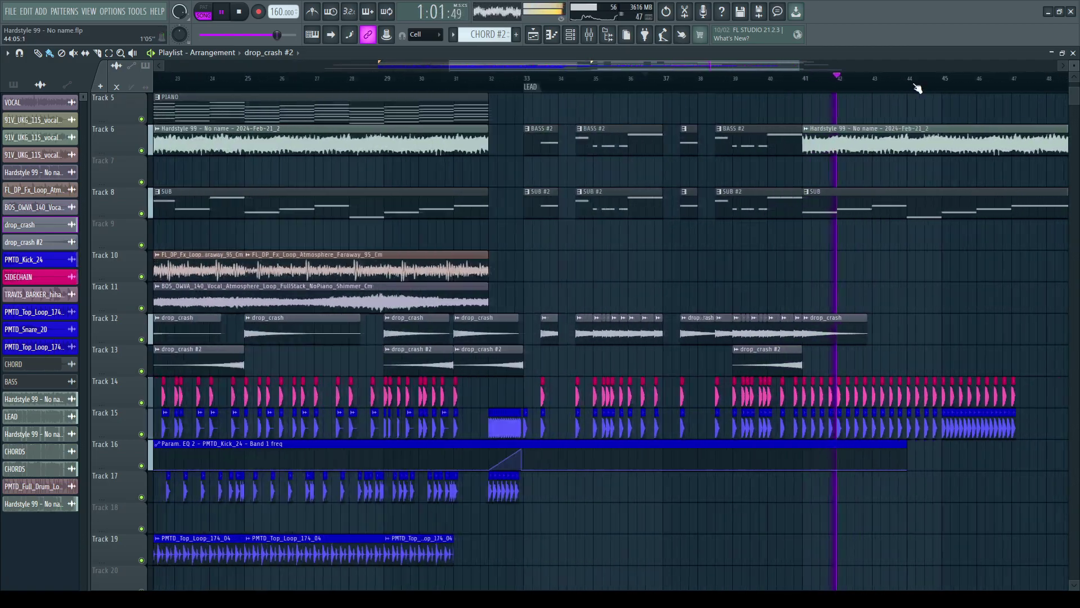
{"action": "key", "text": "space"}
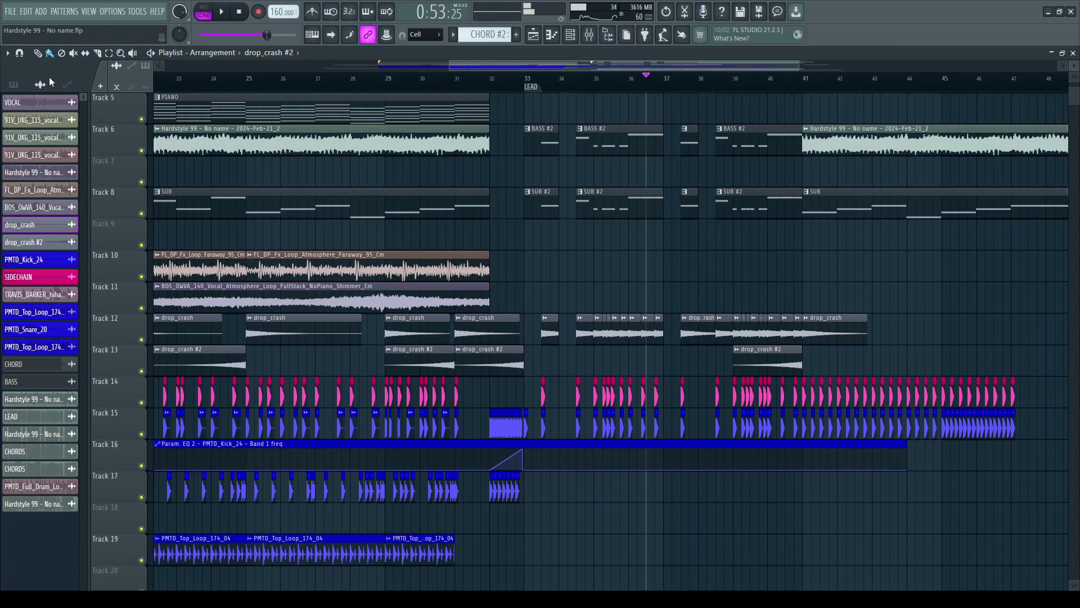
Step: Audition the starred sample 003 - SLC - CRASH 2 and place it on track 23 at bar 41
{"action": "left_click", "coordinate": [609, 37]}
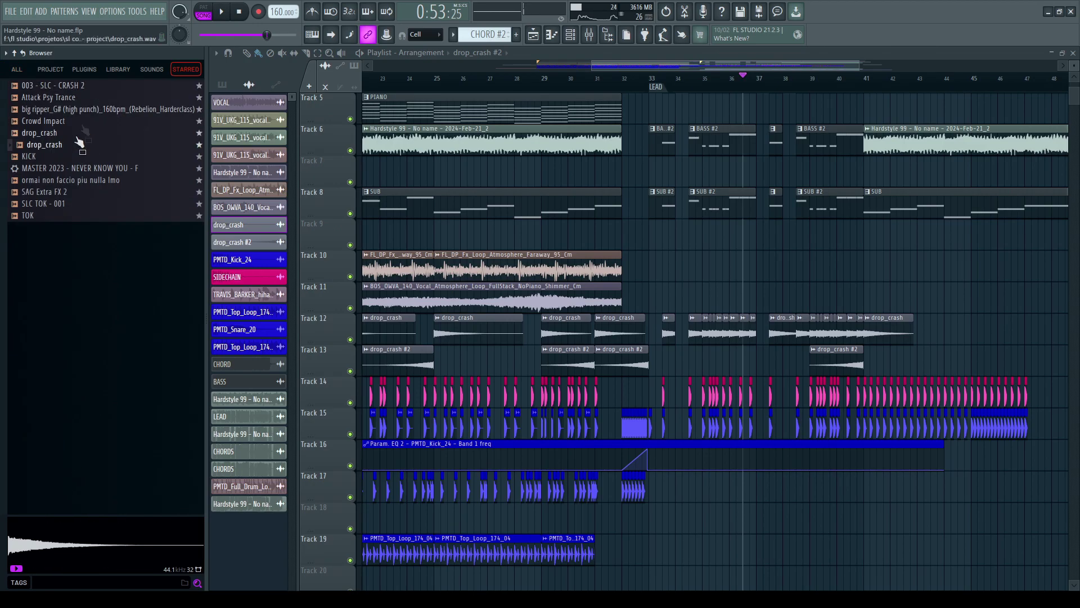
{"action": "left_click", "coordinate": [81, 87]}
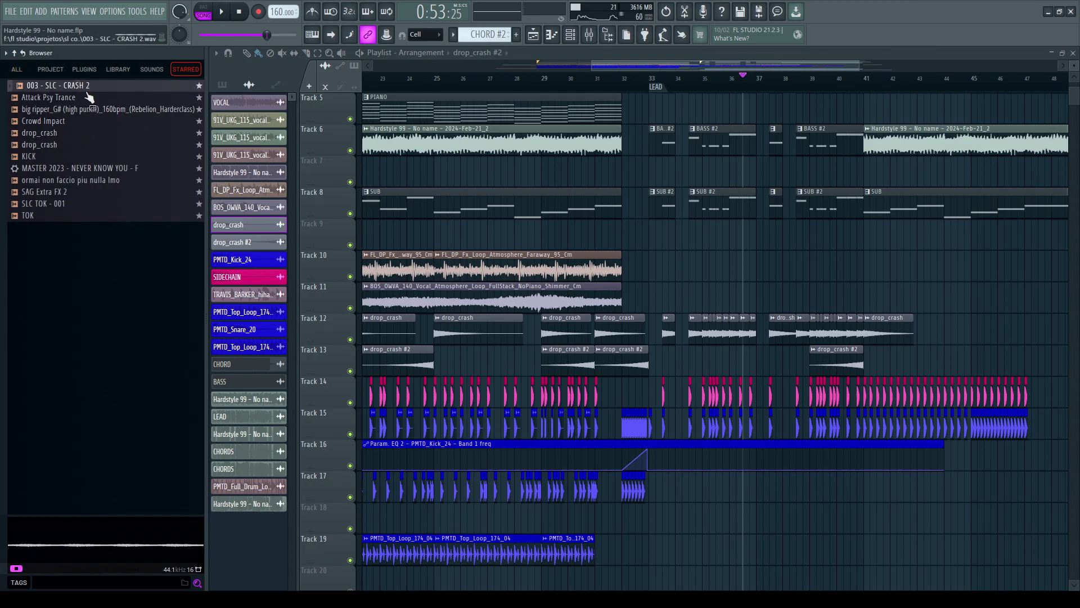
{"action": "scroll", "coordinate": [796, 299], "scroll_direction": "down", "scroll_amount": 6}
{"action": "scroll", "coordinate": [444, 264], "scroll_direction": "up", "scroll_amount": 3}
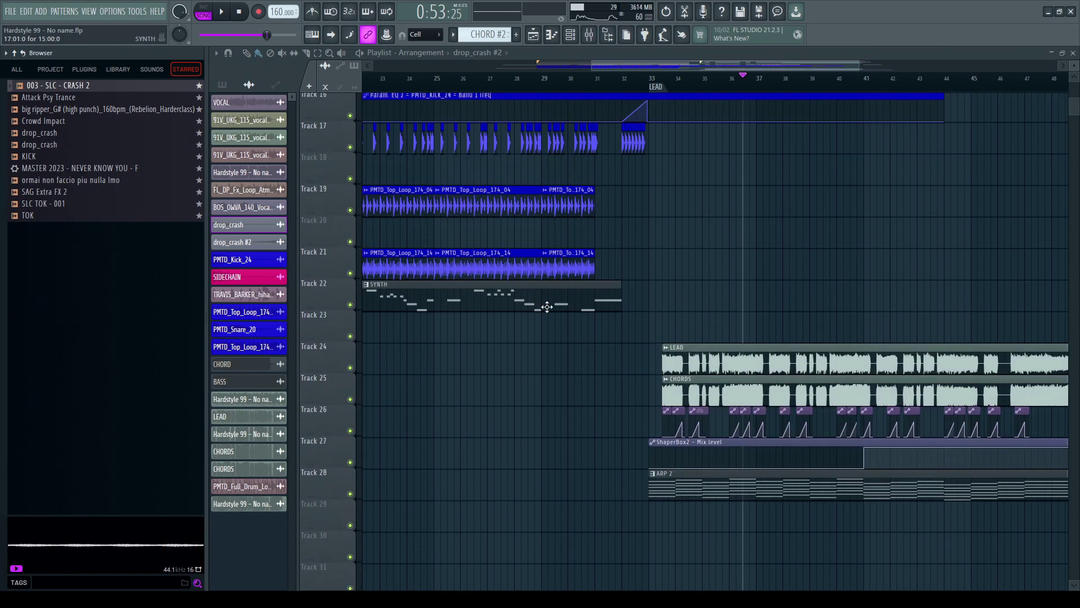
{"action": "left_click_drag", "start_coordinate": [72, 87], "coordinate": [951, 345]}
{"action": "left_click_drag", "start_coordinate": [881, 346], "coordinate": [868, 336]}
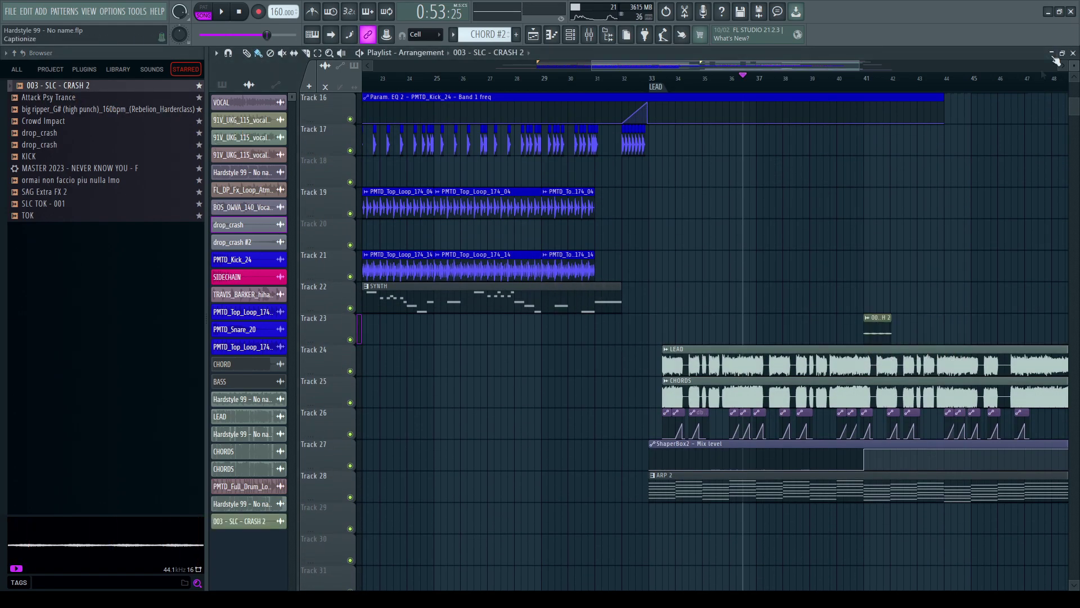
Step: Route the new crash clip to mixer track 29, load FabFilter Pro-Q 3 on it and shape its EQ curve
{"action": "scroll", "coordinate": [1043, 78], "scroll_direction": "up", "scroll_amount": 3}
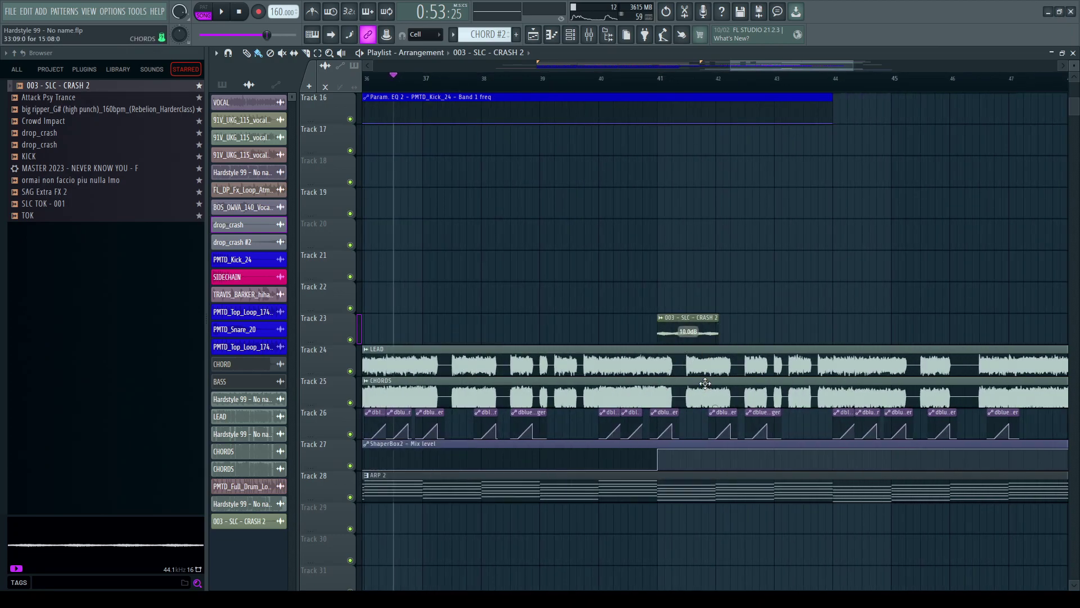
{"action": "double_click", "coordinate": [679, 329]}
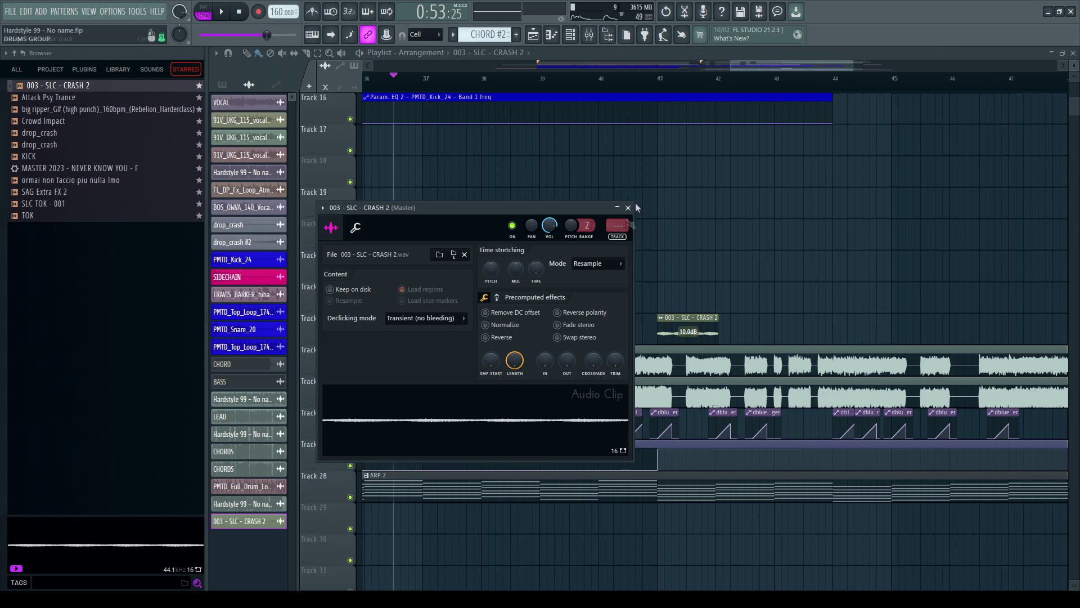
{"action": "key", "text": "ctrl+l"}
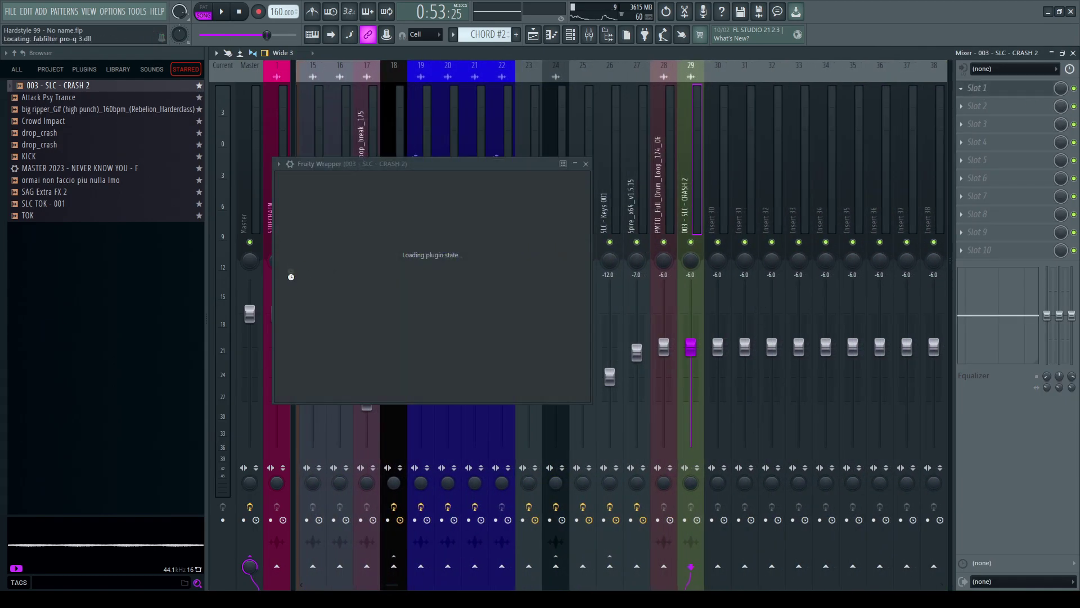
{"action": "left_click_drag", "start_coordinate": [287, 283], "coordinate": [533, 296]}
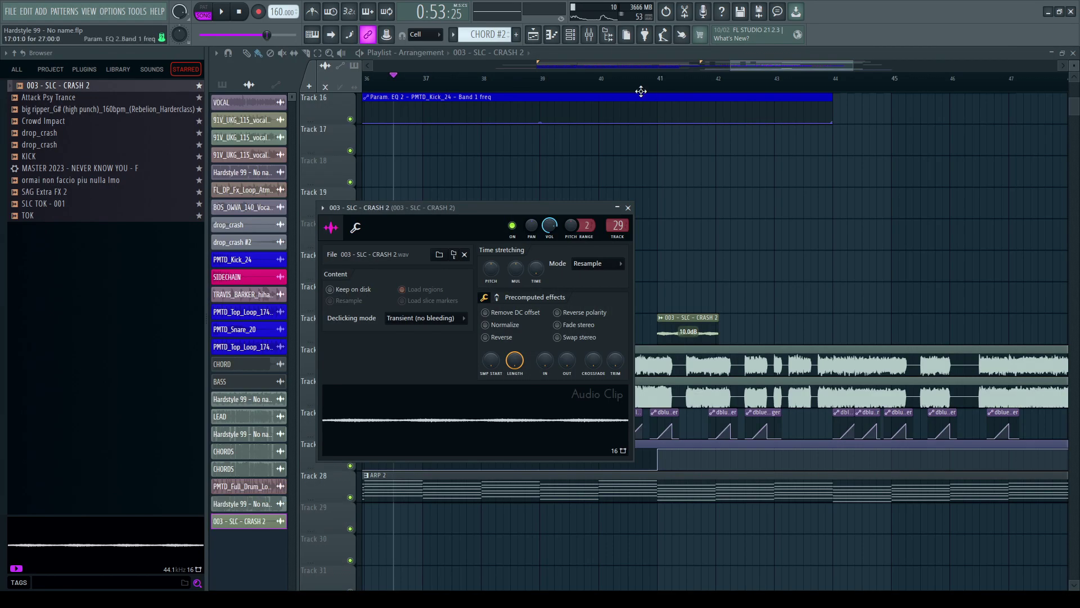
Step: Play the transition around bar 41 to hear the equalized crash in the mix, and stop
{"action": "left_click", "coordinate": [641, 91]}
{"action": "key", "text": "space"}
{"action": "key", "text": "space"}
{"action": "key", "text": "space"}
{"action": "key", "text": "space"}
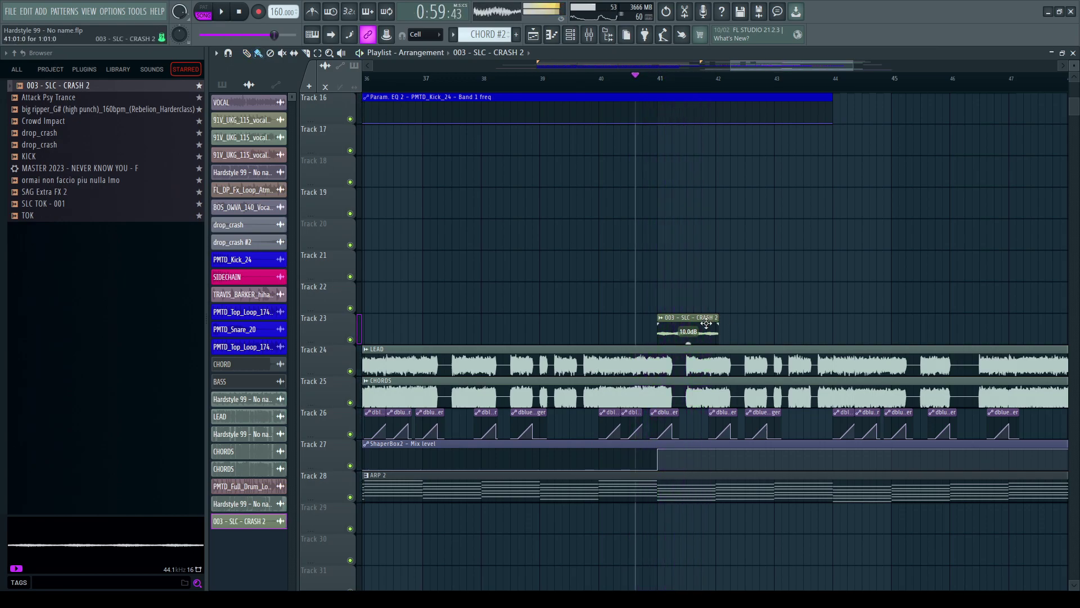
Step: Time-stretch the 003 - SLC - CRASH 2 clip to exactly one bar and repeat it back to back from bar 41 to bar 48
{"action": "double_click", "coordinate": [706, 323]}
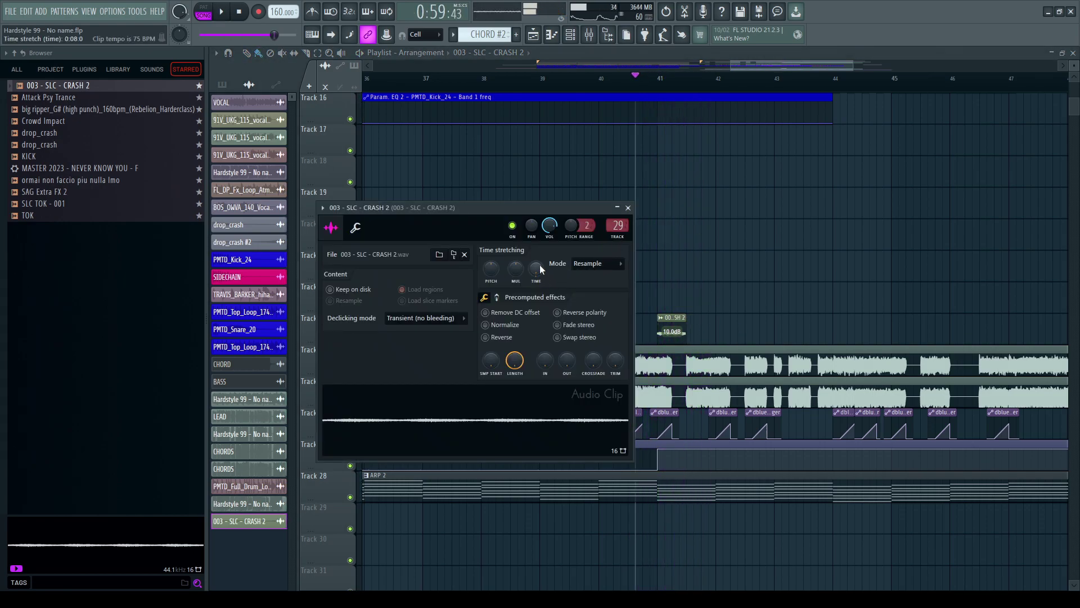
{"action": "key", "text": "Escape"}
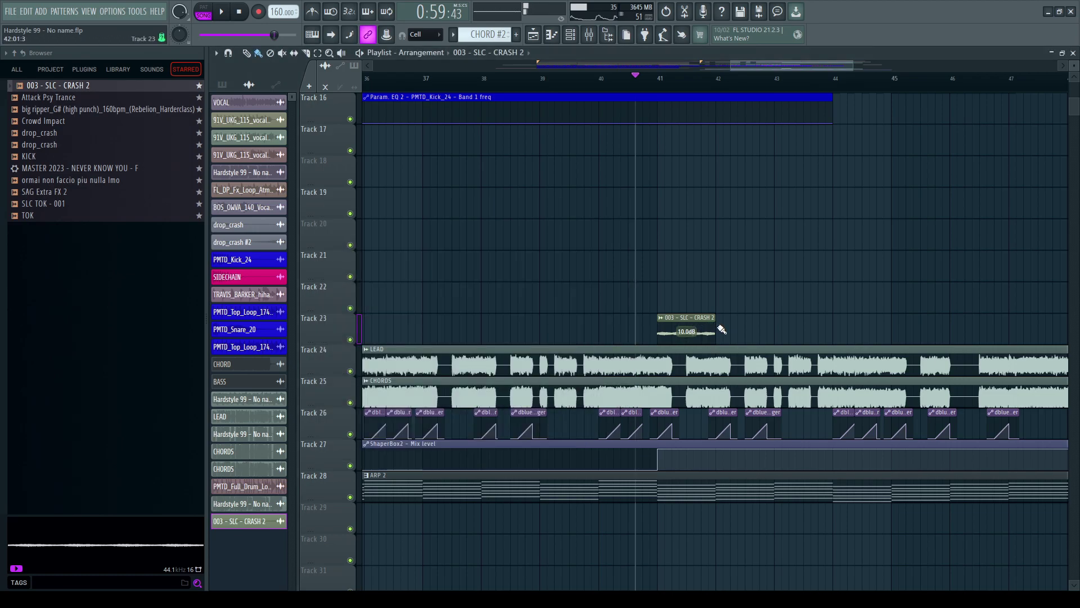
{"action": "key", "text": "ctrl+b"}
{"action": "key", "text": "ctrl+b"}
{"action": "key", "text": "ctrl+b"}
{"action": "key", "text": "ctrl+b"}
{"action": "key", "text": "ctrl+b"}
{"action": "key", "text": "ctrl+b"}
Step: Play the section from about bar 40.5 to check the repeated crashes and their mixer level
{"action": "key", "text": "space"}
{"action": "key", "text": "F9"}
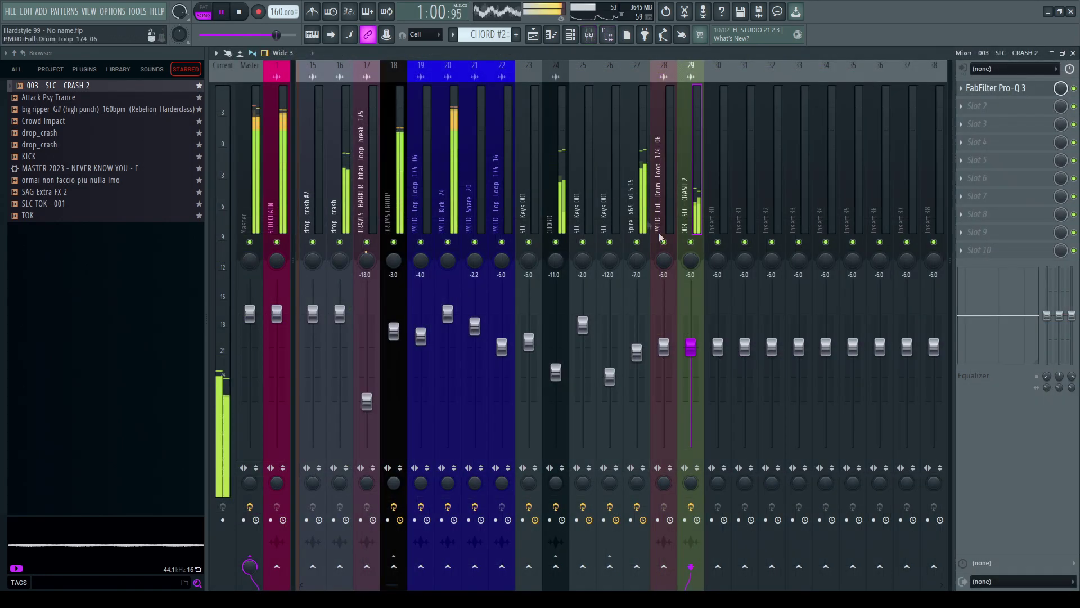
{"action": "key", "text": "F9"}
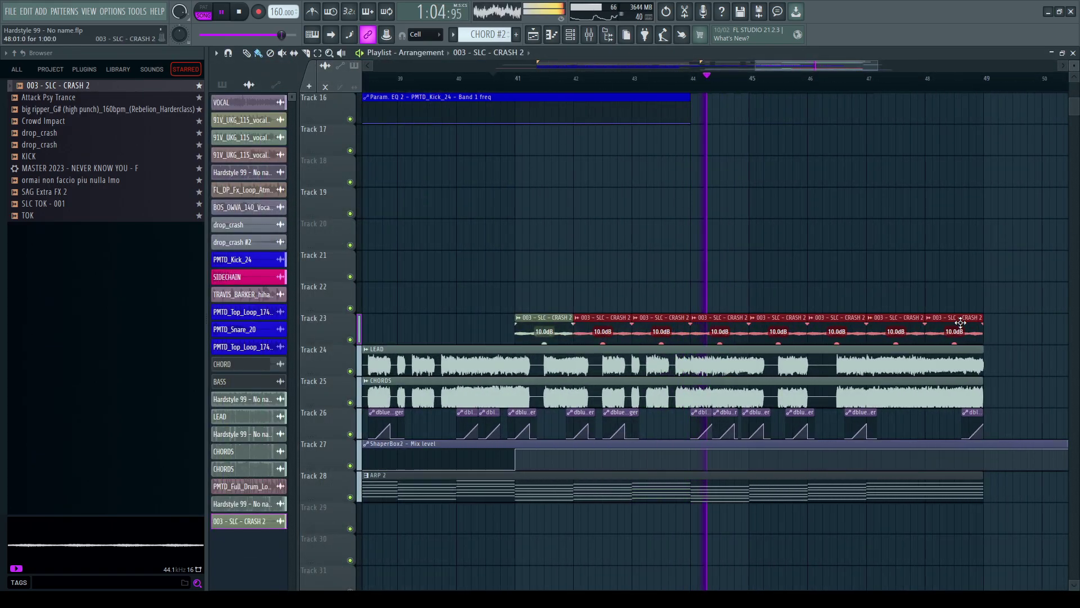
{"action": "scroll", "coordinate": [1026, 89], "scroll_direction": "down", "scroll_amount": 2}
{"action": "scroll", "coordinate": [1025, 89], "scroll_direction": "down", "scroll_amount": 3}
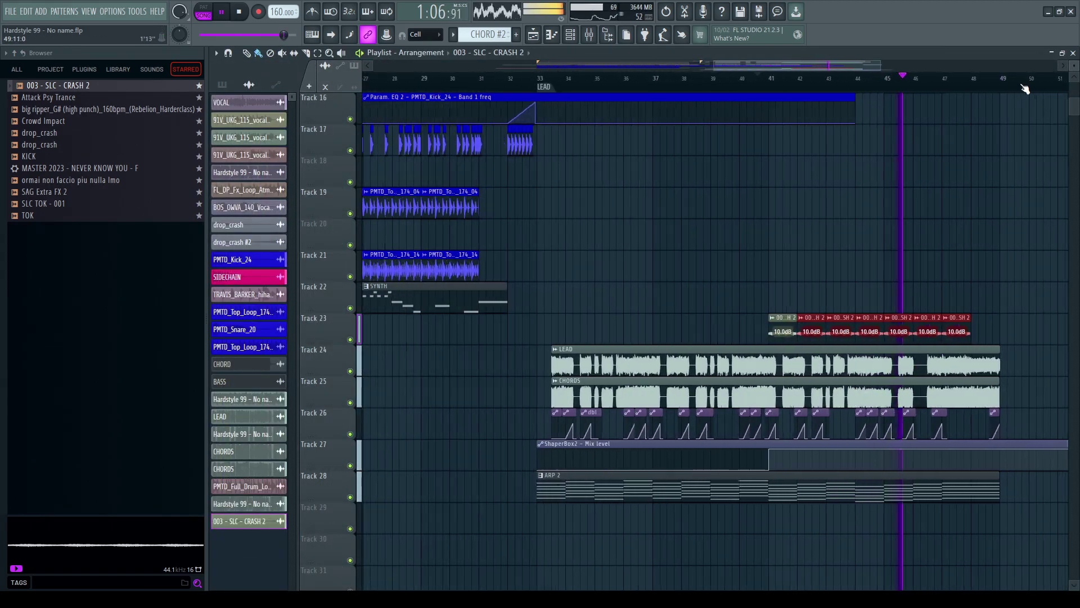
{"action": "scroll", "coordinate": [700, 188], "scroll_direction": "up", "scroll_amount": 5}
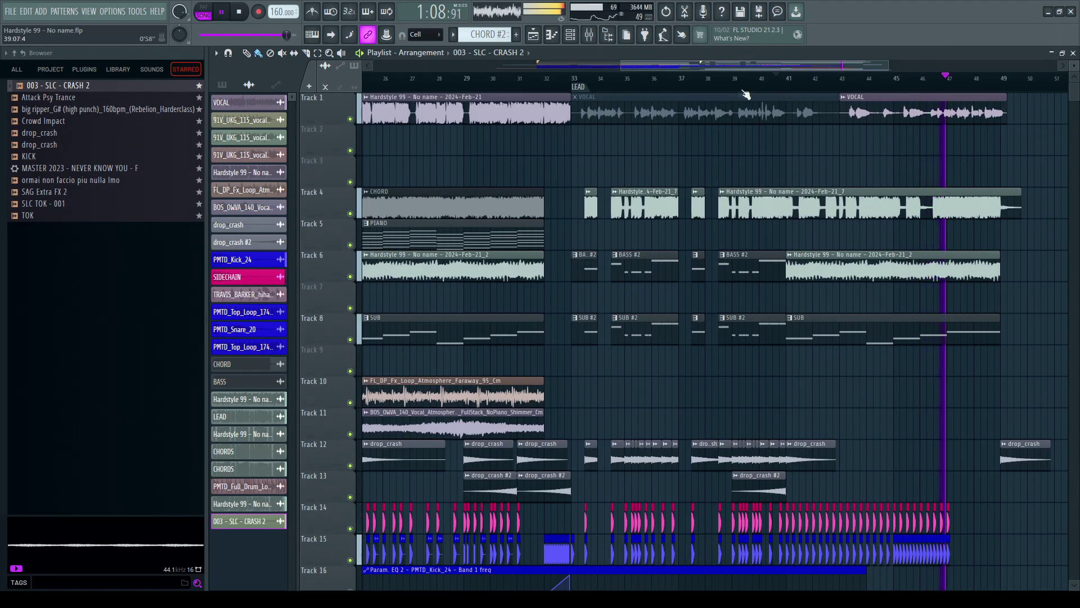
Step: Stop playback, then slice and delete the three quiet tails between chords in track 4's recorded audio between bars 34.5 and 36
{"action": "scroll", "coordinate": [646, 91], "scroll_direction": "up", "scroll_amount": 5}
{"action": "scroll", "coordinate": [645, 91], "scroll_direction": "up", "scroll_amount": 1}
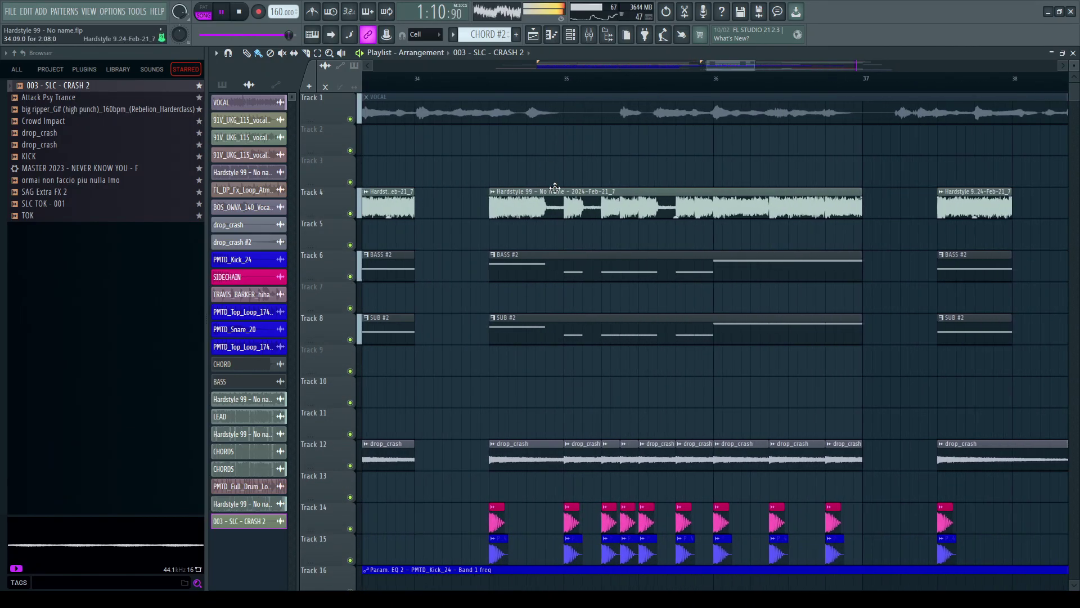
{"action": "key", "text": "space"}
{"action": "left_click", "coordinate": [567, 214]}
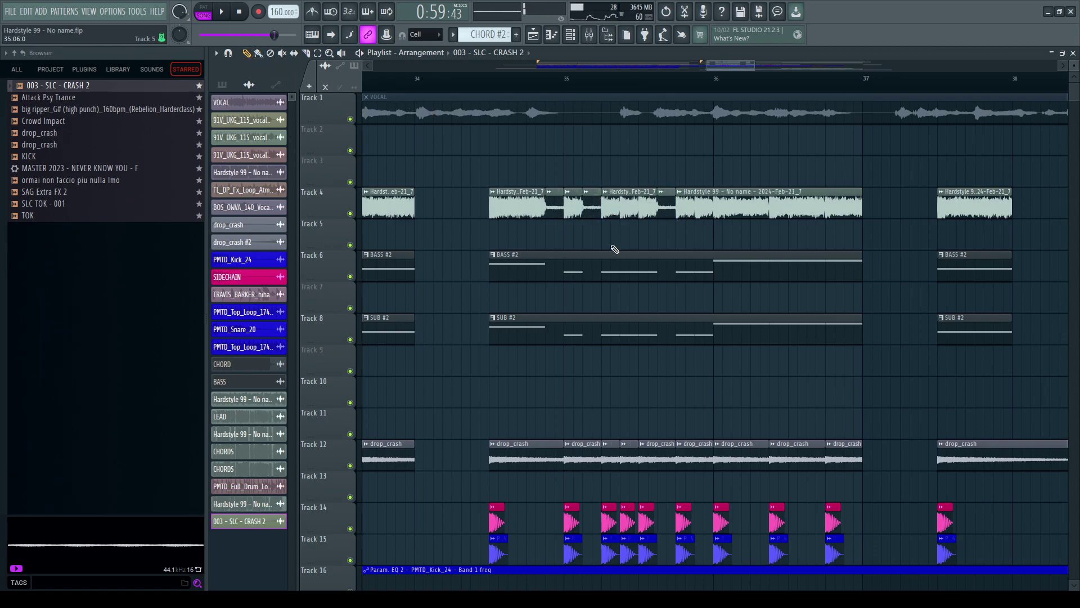
{"action": "right_click", "coordinate": [554, 200]}
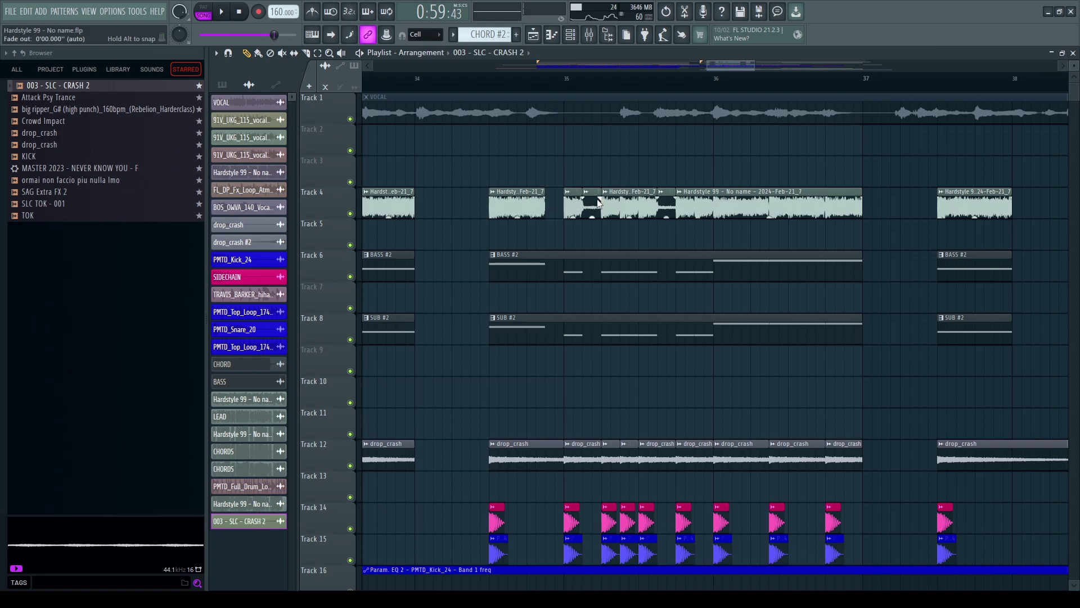
{"action": "scroll", "coordinate": [751, 76], "scroll_direction": "down", "scroll_amount": 3}
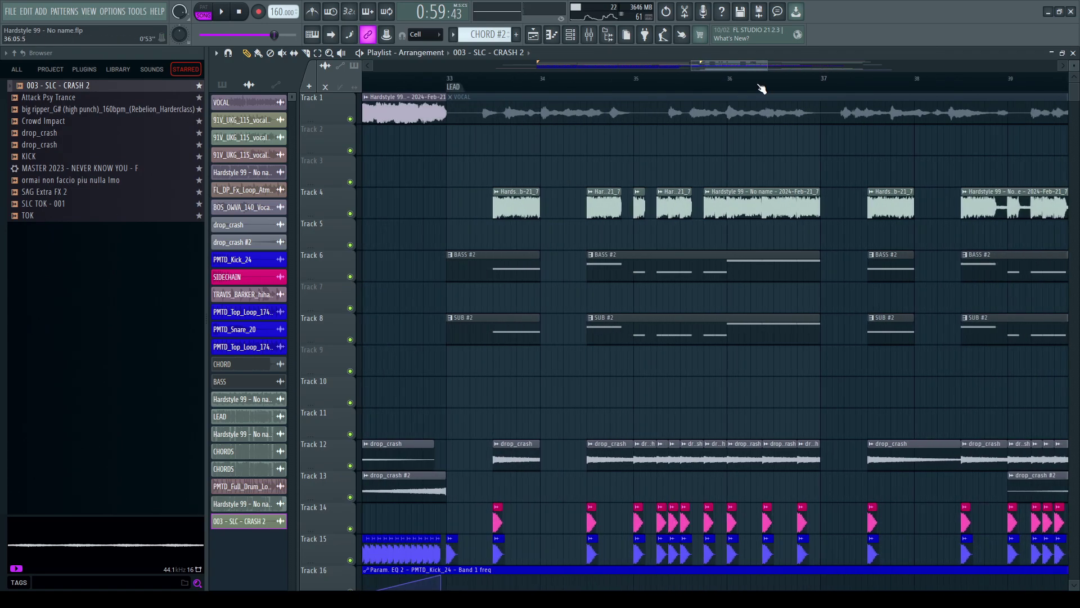
Step: Play the lead from around bar 33 to check the tightened chord gaps against the lower tracks, stopping past bar 37
{"action": "left_click", "coordinate": [489, 85]}
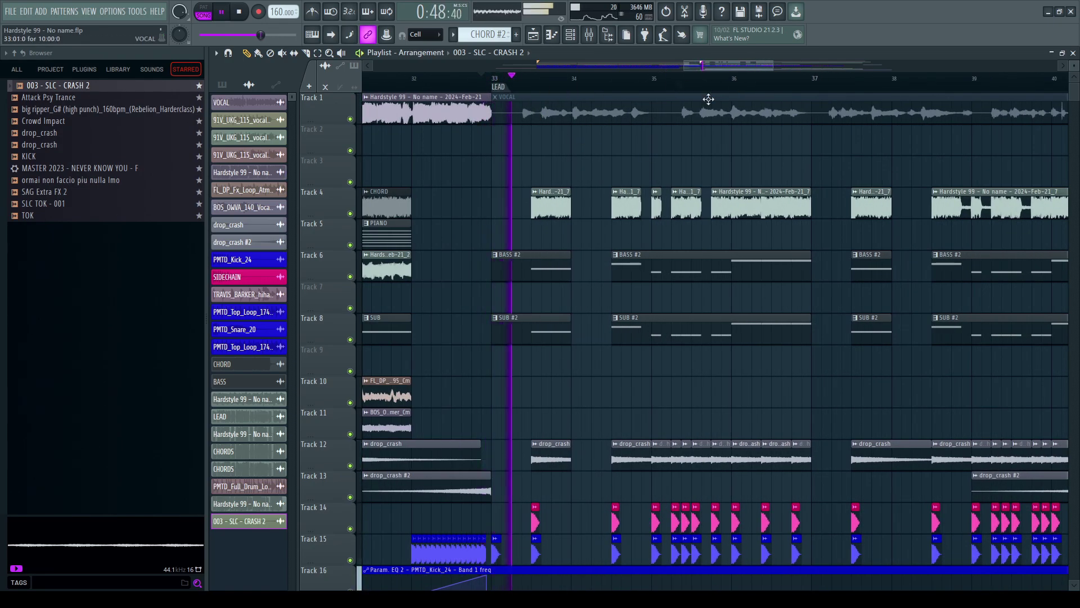
{"action": "scroll", "coordinate": [821, 84], "scroll_direction": "up", "scroll_amount": 2}
{"action": "scroll", "coordinate": [823, 85], "scroll_direction": "down", "scroll_amount": 2}
{"action": "scroll", "coordinate": [596, 312], "scroll_direction": "down", "scroll_amount": 6}
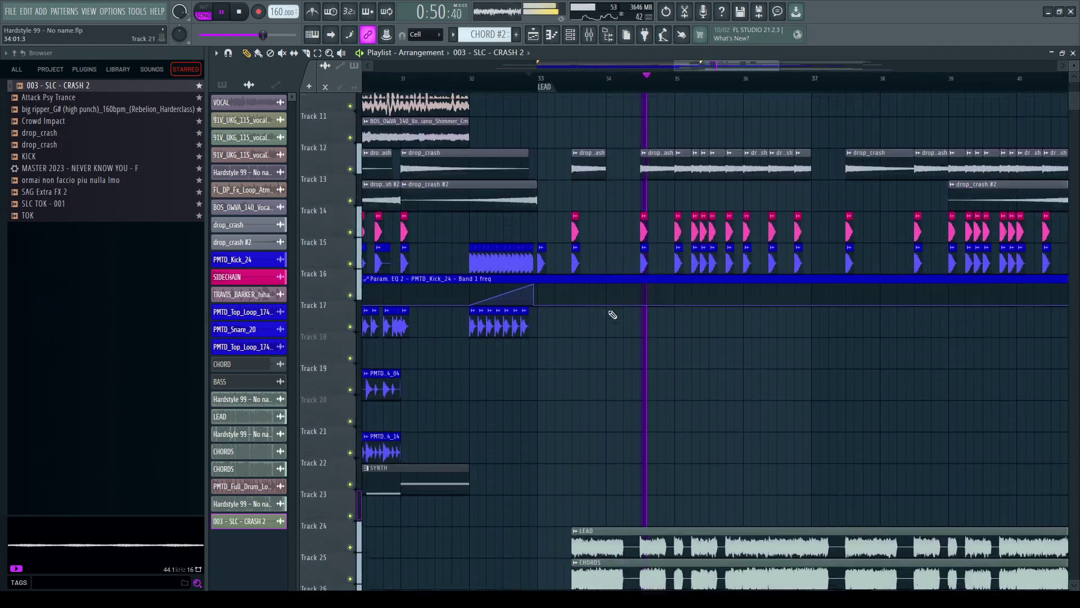
{"action": "scroll", "coordinate": [591, 318], "scroll_direction": "down", "scroll_amount": 6}
{"action": "scroll", "coordinate": [577, 309], "scroll_direction": "up", "scroll_amount": 2}
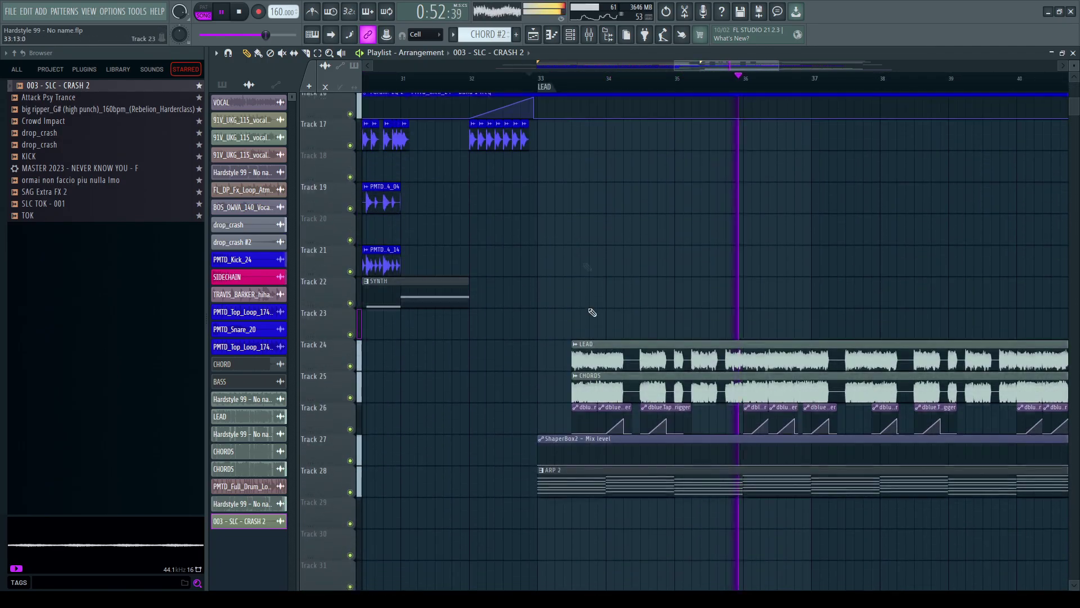
{"action": "scroll", "coordinate": [574, 316], "scroll_direction": "up", "scroll_amount": 3}
{"action": "scroll", "coordinate": [579, 302], "scroll_direction": "down", "scroll_amount": 4}
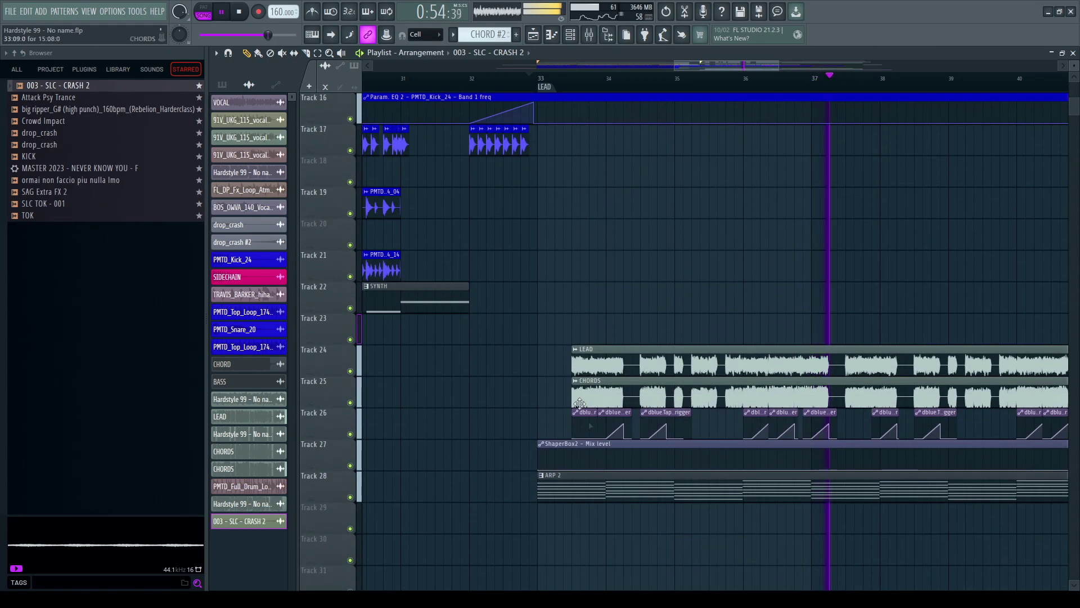
{"action": "key", "text": "space"}
Step: Delete the ARP 2 slices over the first halves of bars 33 and 34 on track 28, and play the lead to check
{"action": "scroll", "coordinate": [602, 236], "scroll_direction": "up", "scroll_amount": 3}
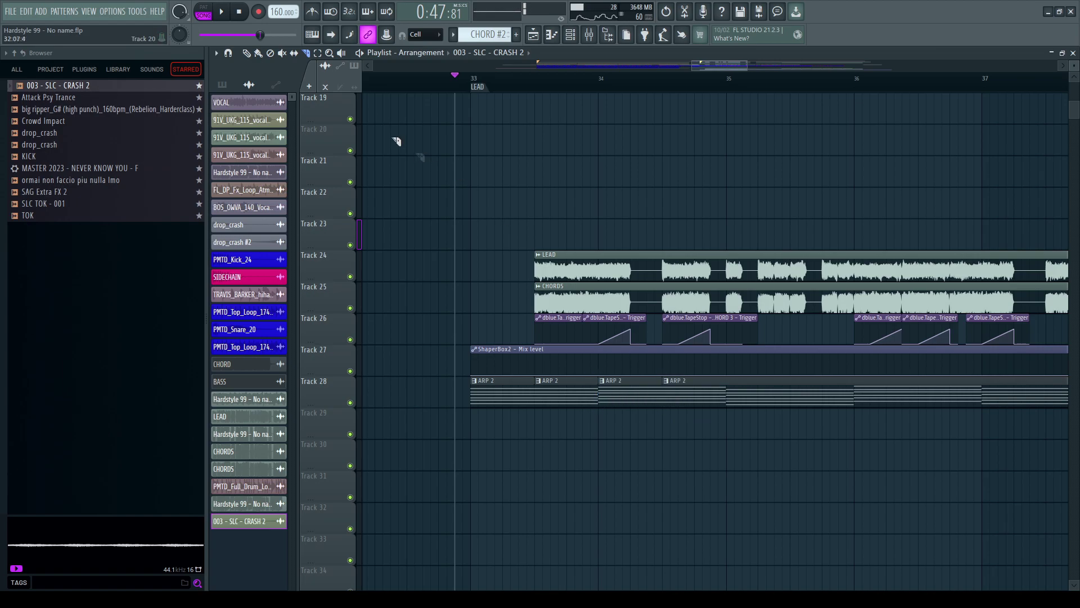
{"action": "right_click", "coordinate": [516, 400]}
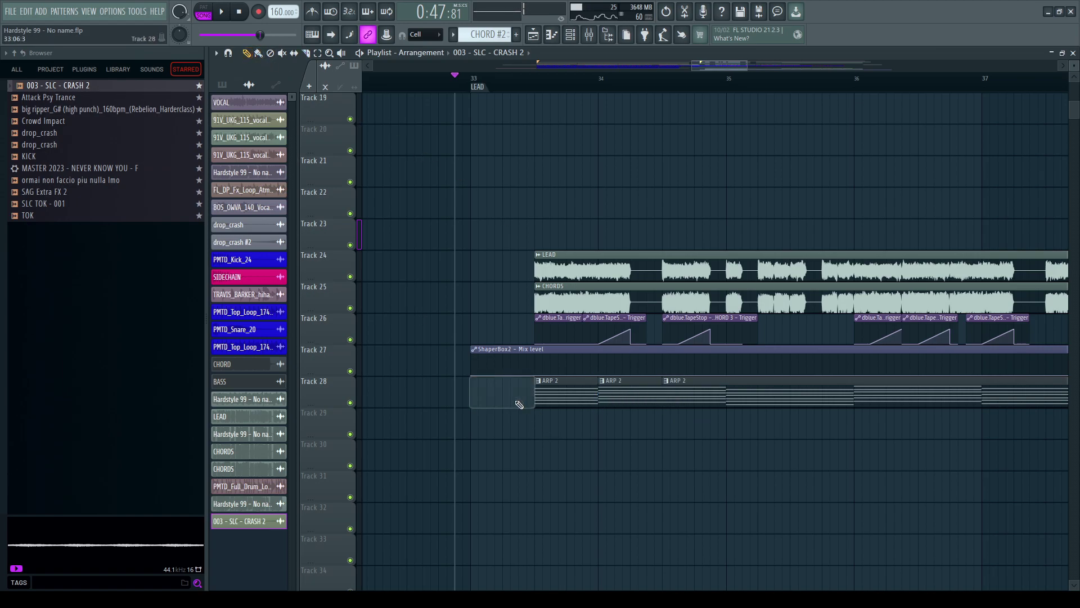
{"action": "right_click", "coordinate": [622, 392]}
{"action": "key", "text": "space"}
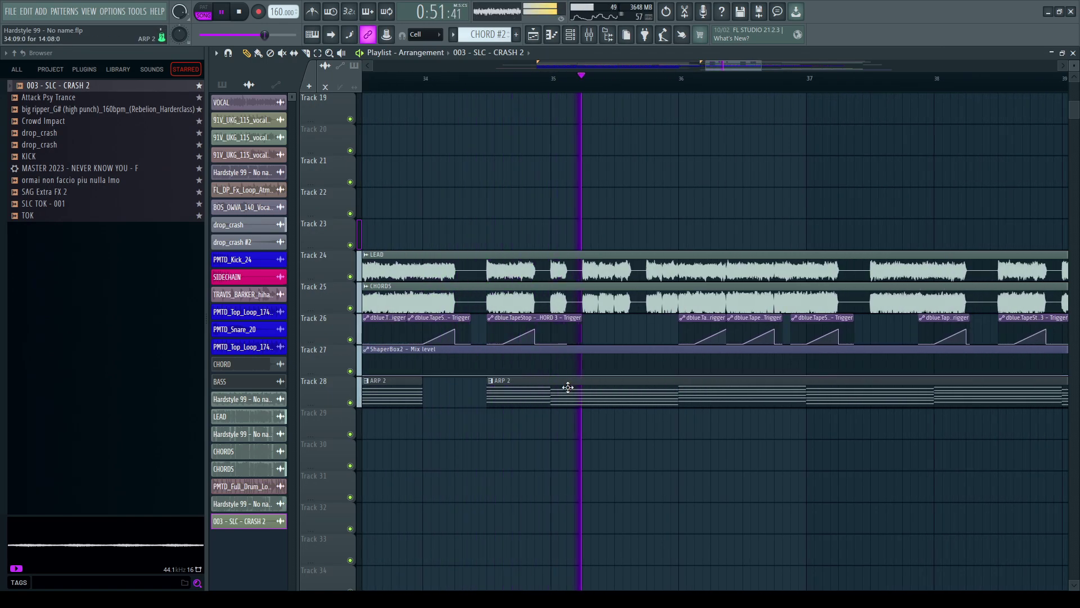
{"action": "key", "text": "space"}
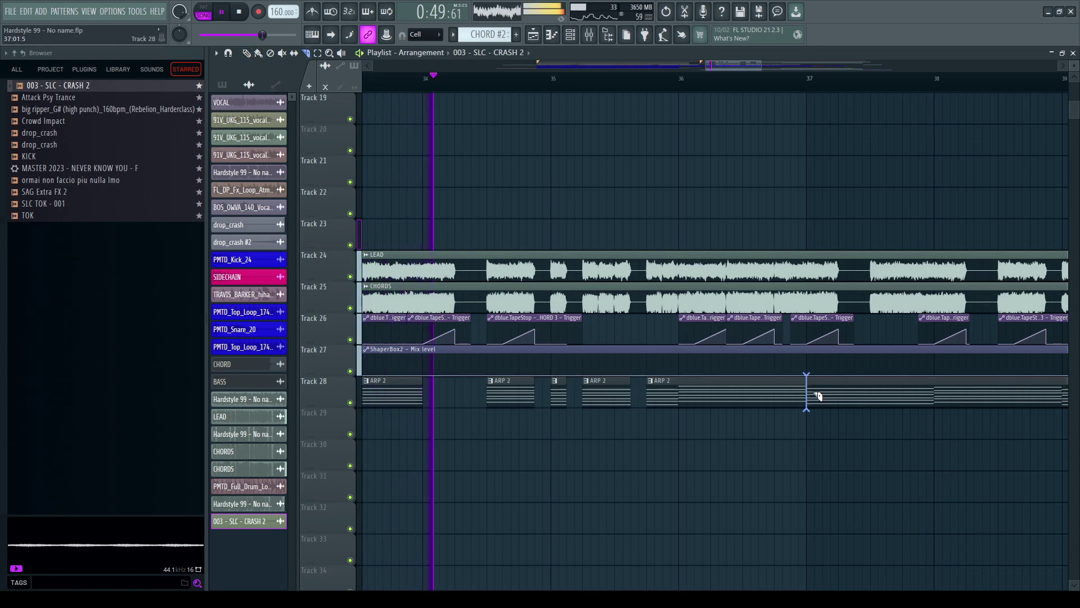
Step: Slice ARP 2 on track 28 at bars 37 and 37.5 and delete the piece in between
{"action": "left_click", "coordinate": [807, 391], "text": "shift"}
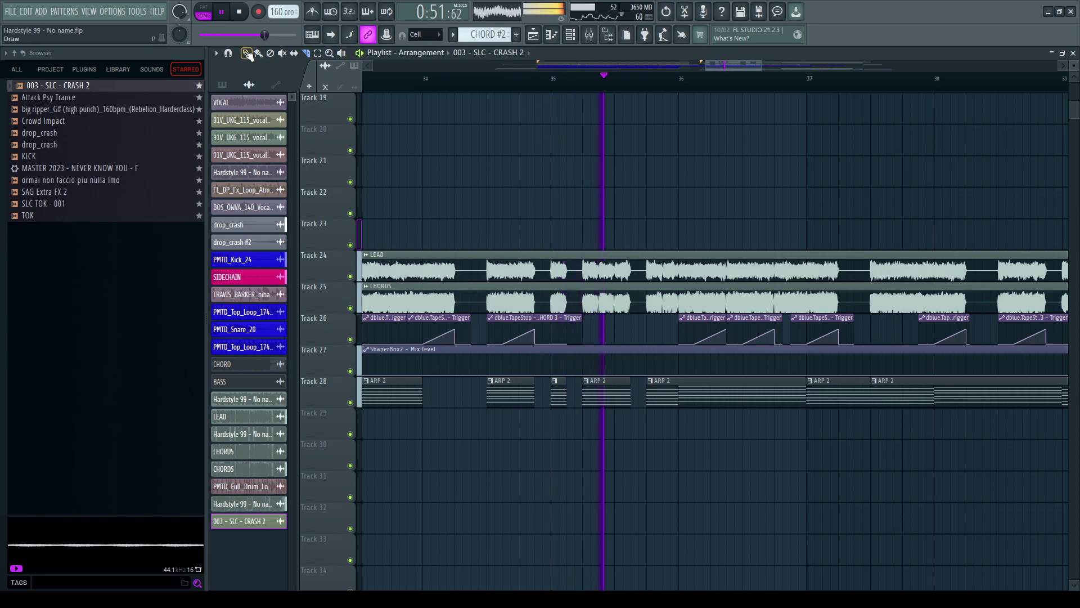
{"action": "left_click", "coordinate": [870, 397], "text": "shift"}
{"action": "right_click", "coordinate": [839, 394]}
{"action": "scroll", "coordinate": [880, 80], "scroll_direction": "down", "scroll_amount": 5}
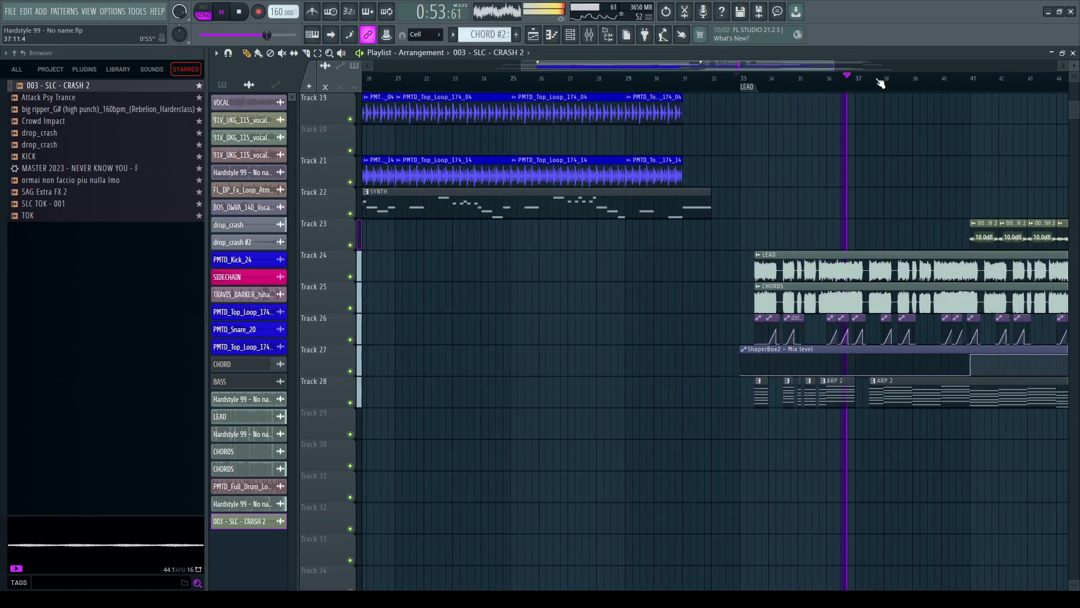
Step: Slice ARP 2 to match the chord gaps between about bars 38.25 and 39.25, and delete the three pieces inside those gaps
{"action": "scroll", "coordinate": [957, 85], "scroll_direction": "up", "scroll_amount": 5}
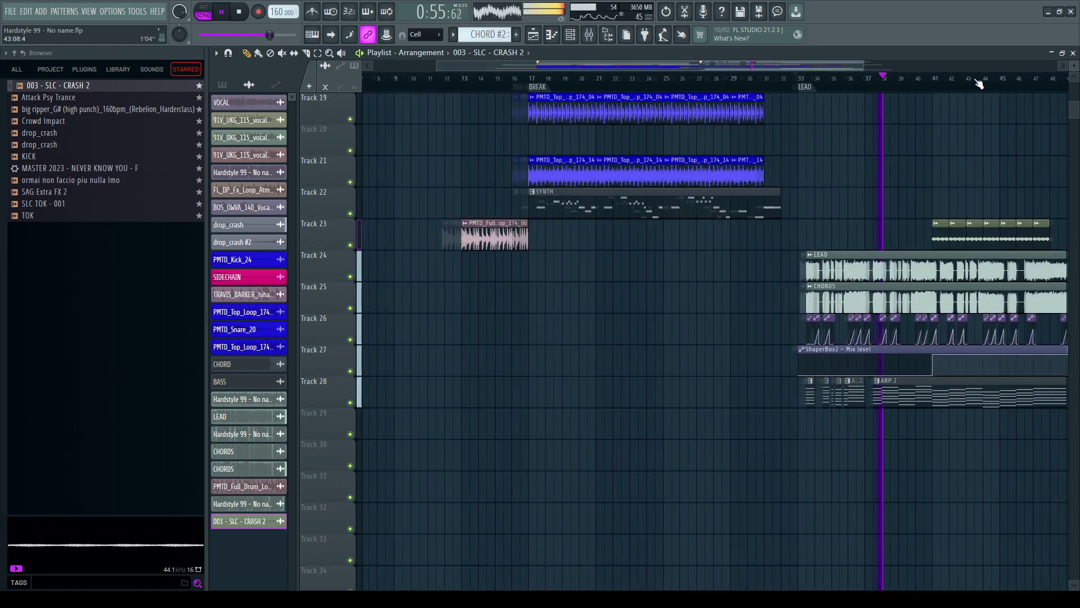
{"action": "scroll", "coordinate": [685, 114], "scroll_direction": "up", "scroll_amount": 4}
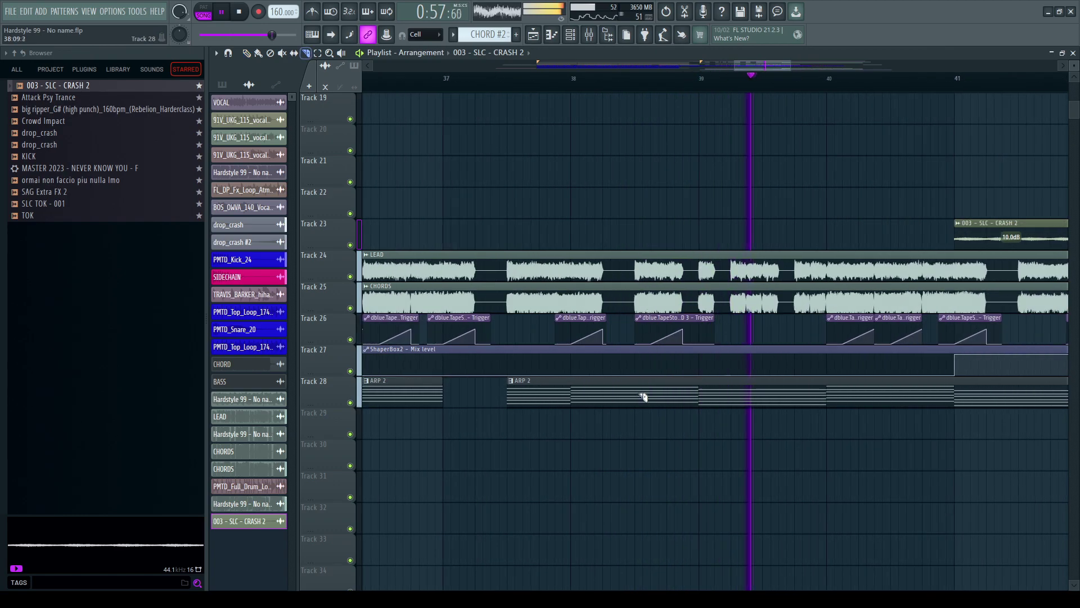
{"action": "left_click", "coordinate": [636, 397], "text": "shift"}
{"action": "left_click", "coordinate": [608, 398], "text": "shift"}
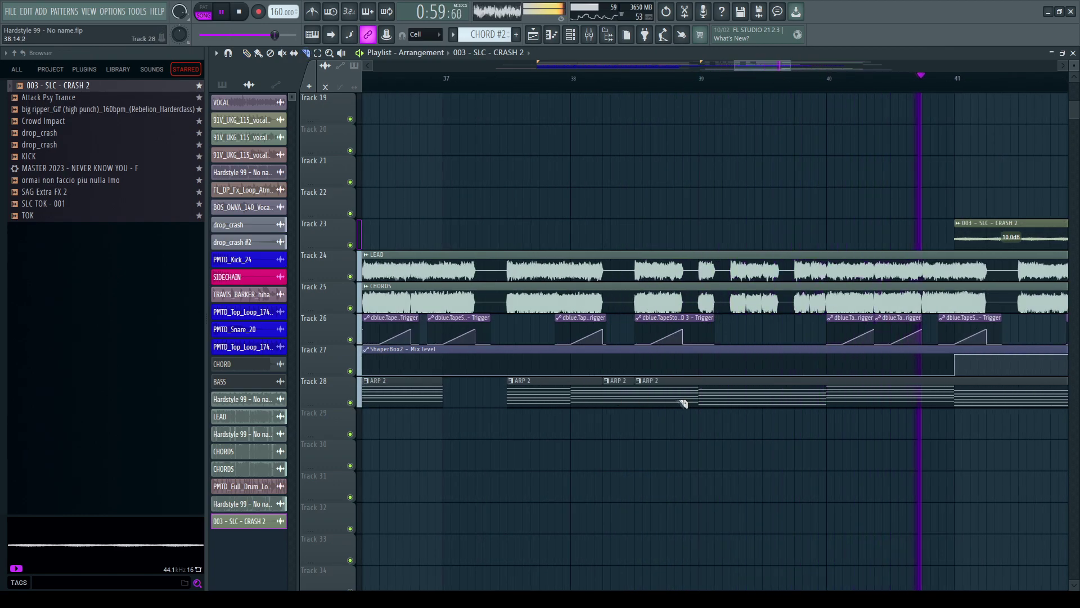
{"action": "left_click", "coordinate": [692, 401], "text": "shift"}
{"action": "left_click", "coordinate": [703, 399], "text": "shift"}
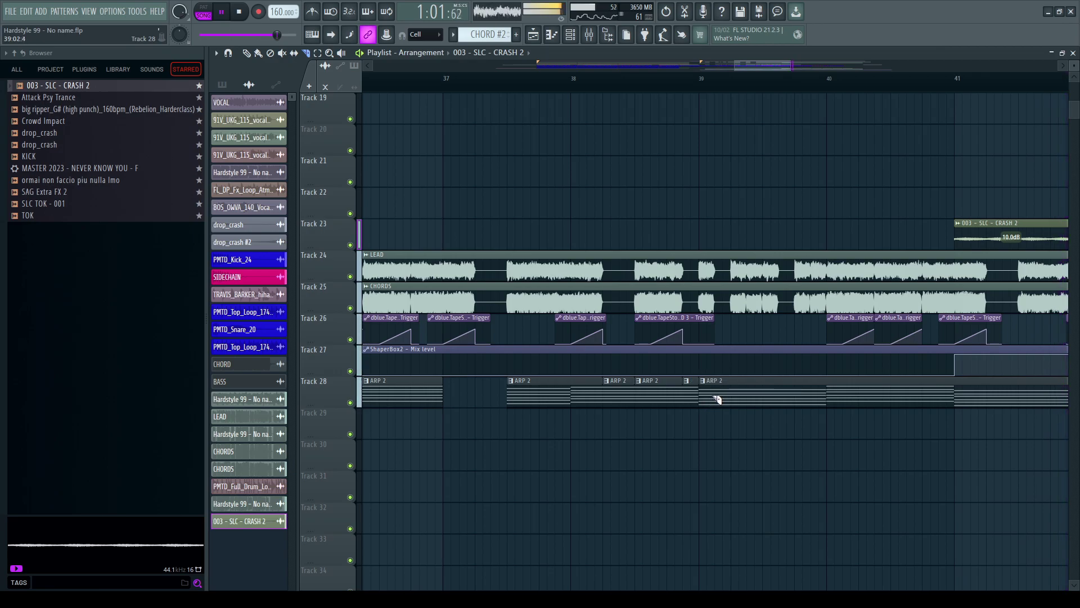
{"action": "left_click", "coordinate": [727, 399], "text": "shift"}
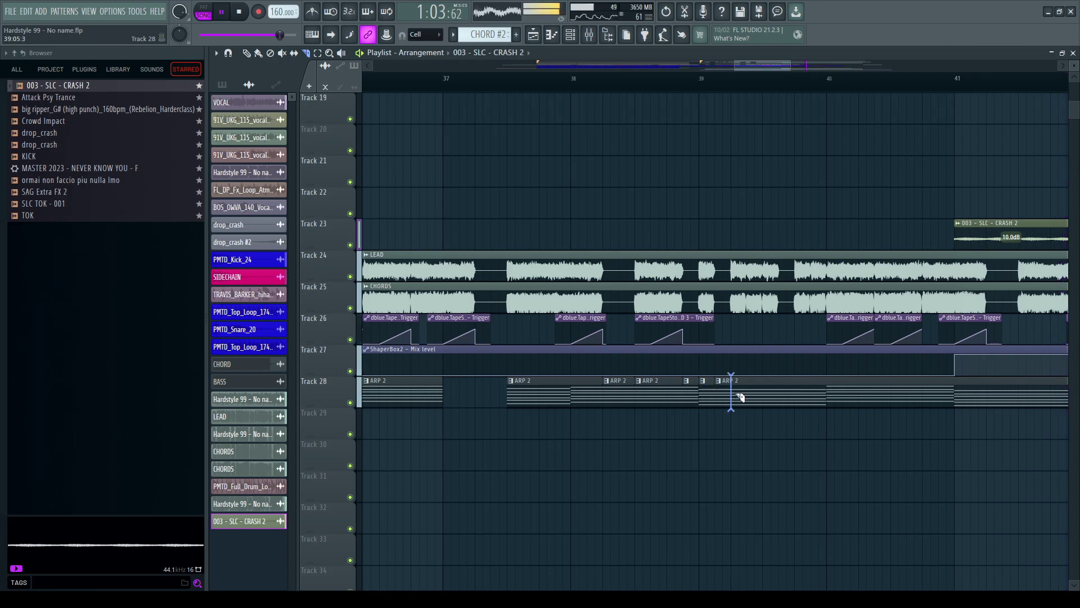
{"action": "right_click", "coordinate": [725, 398]}
{"action": "right_click", "coordinate": [692, 397]}
{"action": "right_click", "coordinate": [625, 397]}
Step: Play the lead from its start, raise the Spire insert 27 to -3.0 dB while soloed, and compare it against the full mix
{"action": "scroll", "coordinate": [931, 84], "scroll_direction": "down", "scroll_amount": 6}
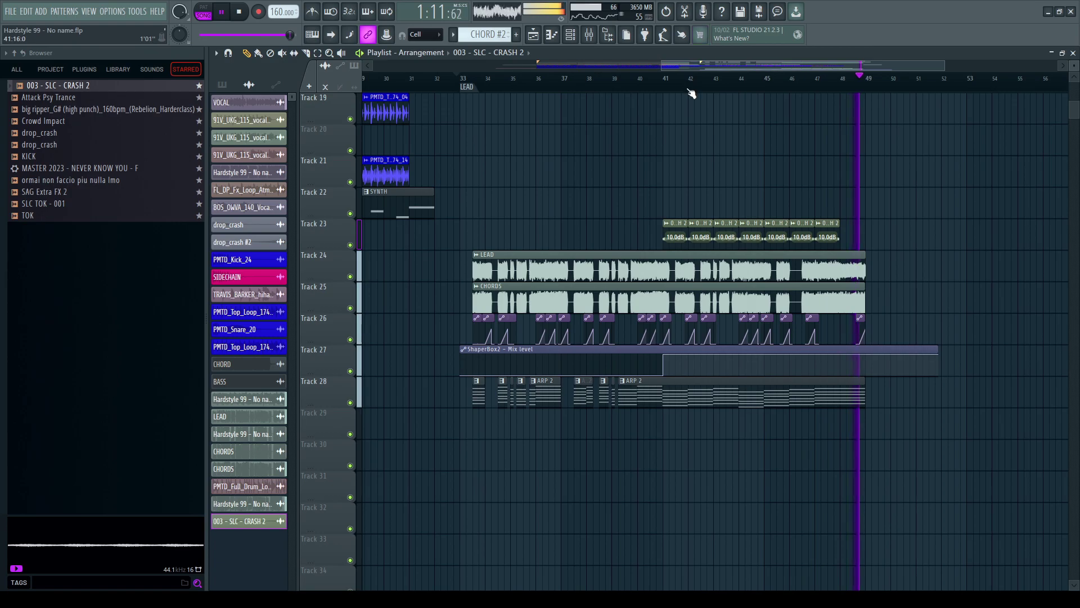
{"action": "scroll", "coordinate": [692, 90], "scroll_direction": "down", "scroll_amount": 1}
{"action": "left_click", "coordinate": [500, 85]}
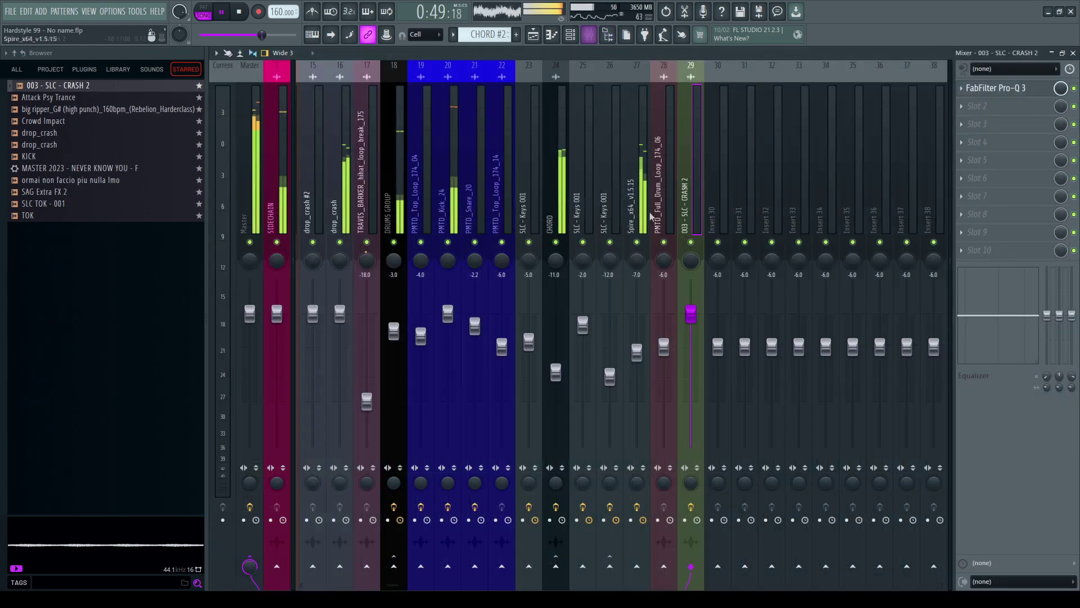
{"action": "key", "text": "space"}
{"action": "key", "text": "F9"}
{"action": "key", "text": "space"}
{"action": "right_click", "coordinate": [637, 242]}
{"action": "left_click_drag", "start_coordinate": [637, 352], "coordinate": [637, 331]}
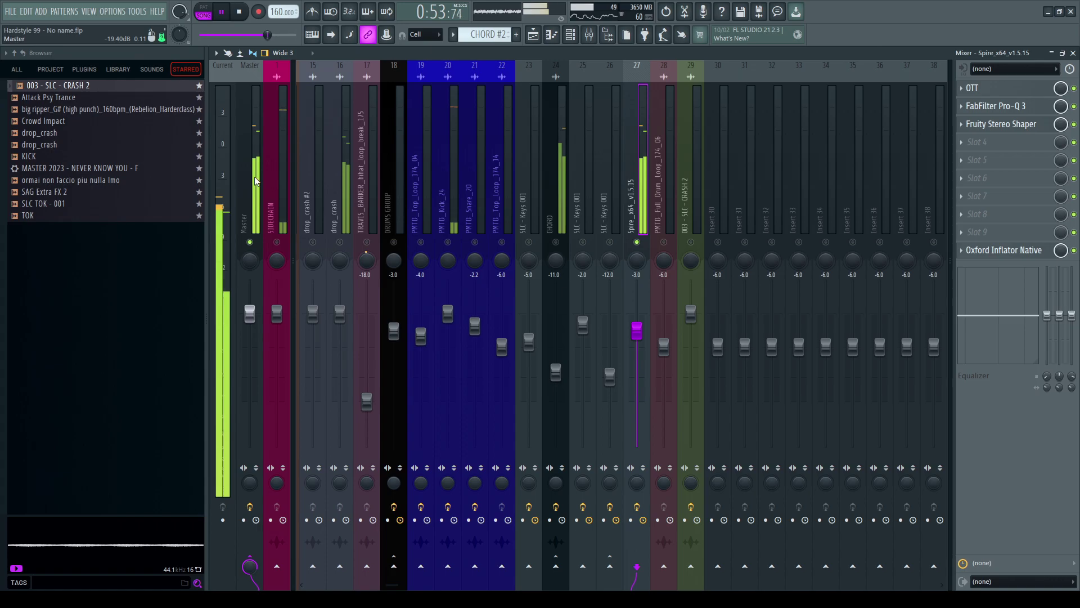
{"action": "right_click", "coordinate": [637, 242]}
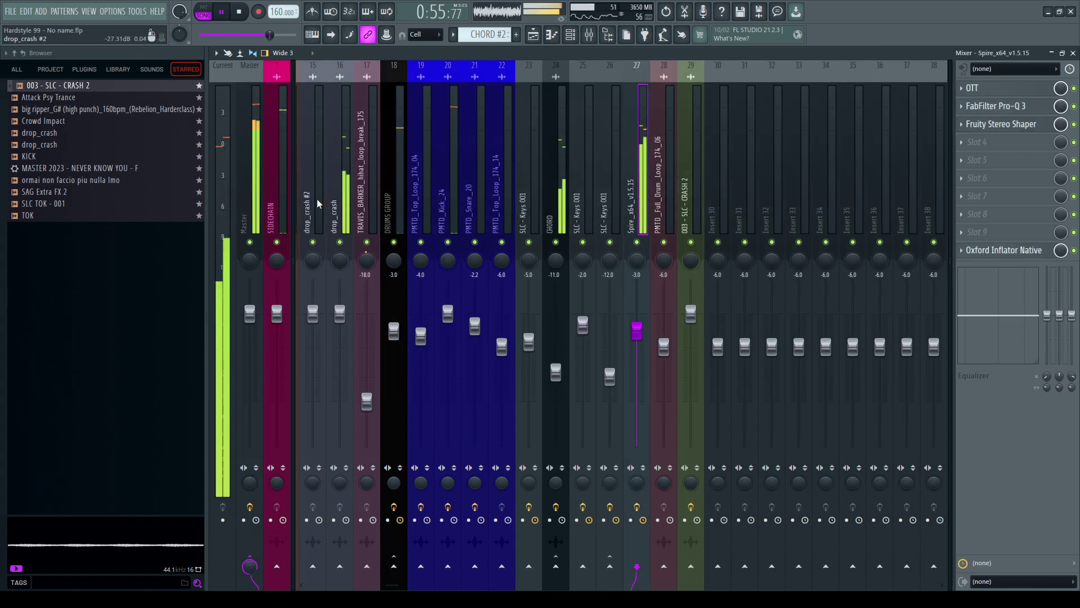
{"action": "key", "text": "space"}
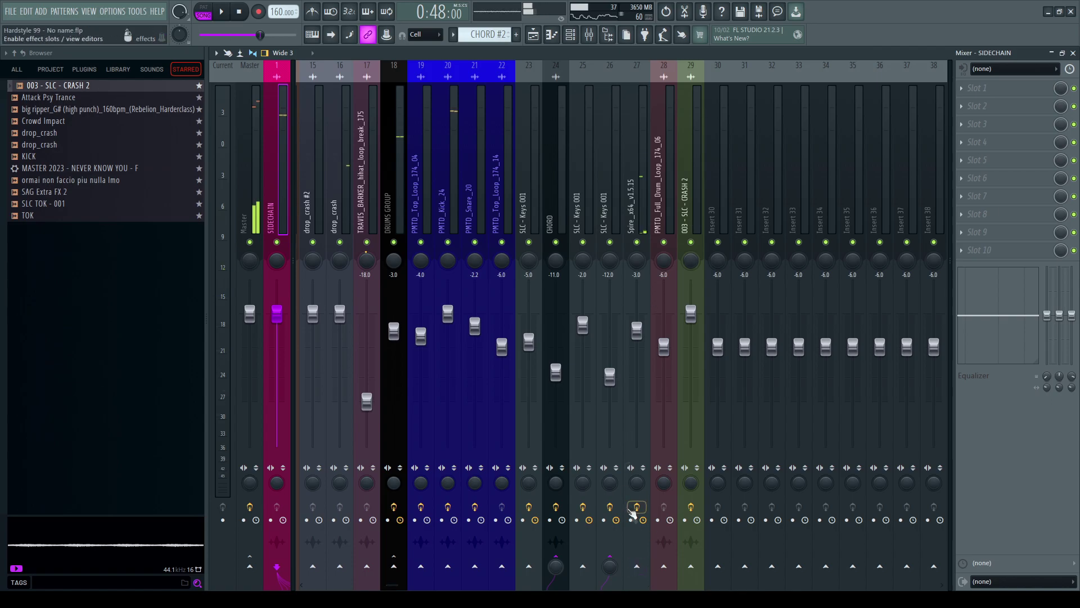
Step: Route the SIDECHAIN mixer track to the Spire insert 27 and check the link between the two
{"action": "left_click", "coordinate": [643, 212]}
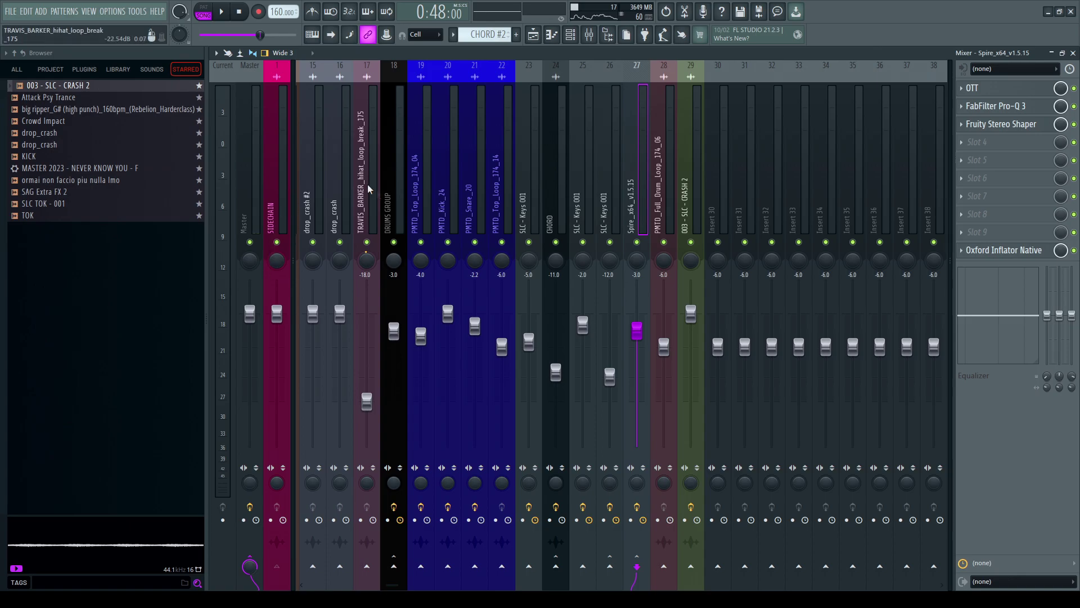
{"action": "left_click", "coordinate": [276, 179]}
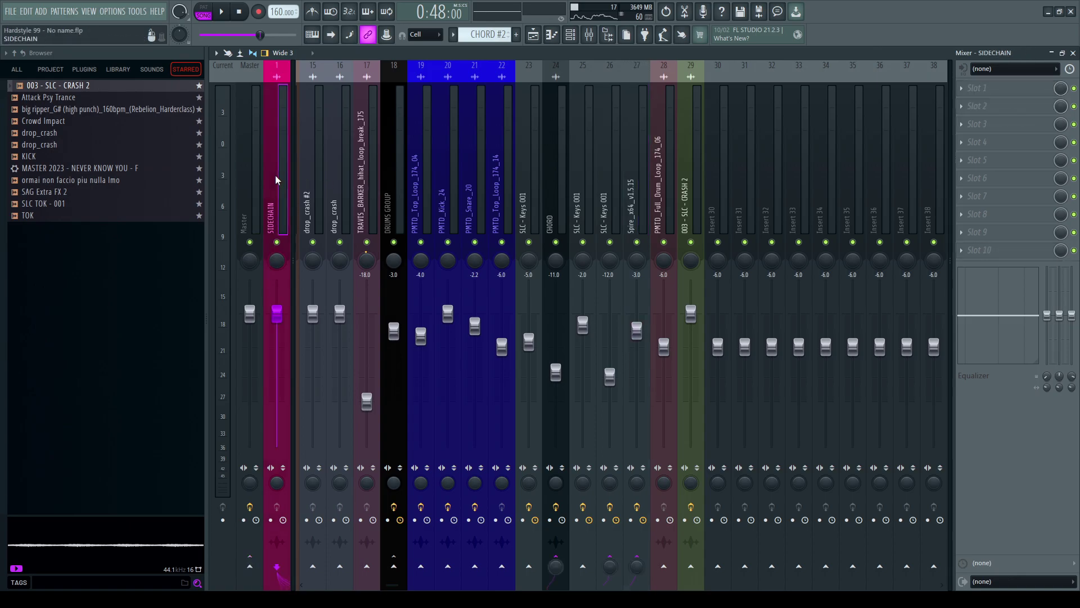
{"action": "left_click", "coordinate": [643, 212]}
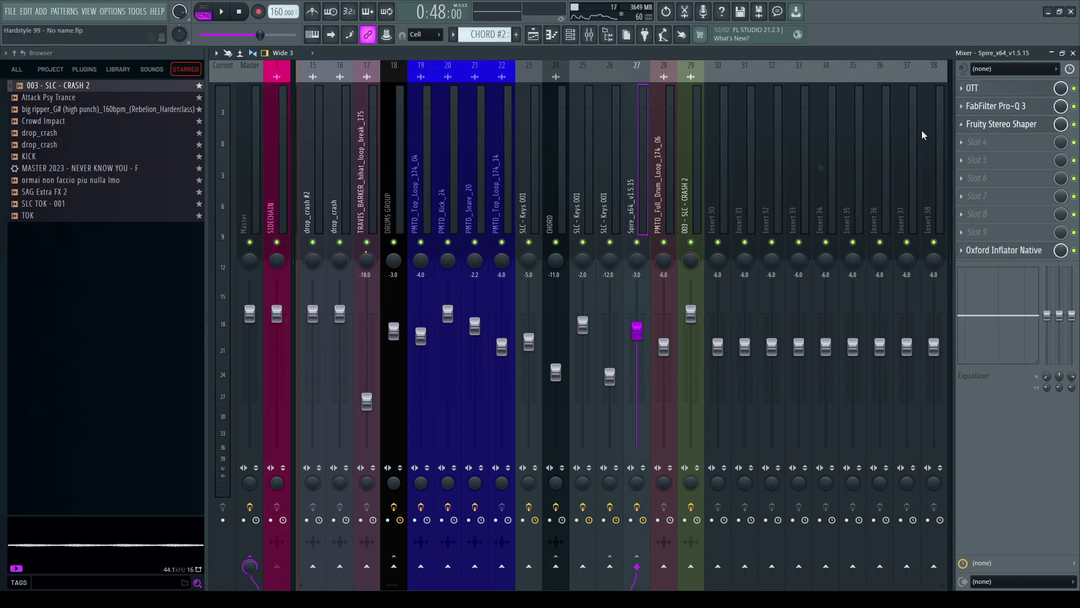
{"action": "left_click", "coordinate": [271, 195]}
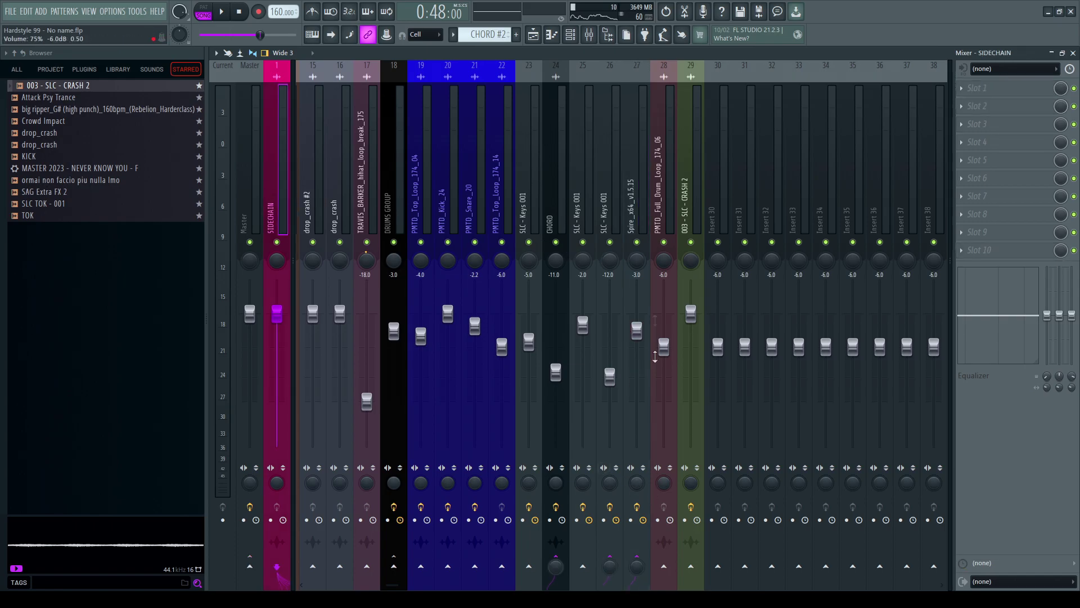
{"action": "left_click", "coordinate": [634, 211]}
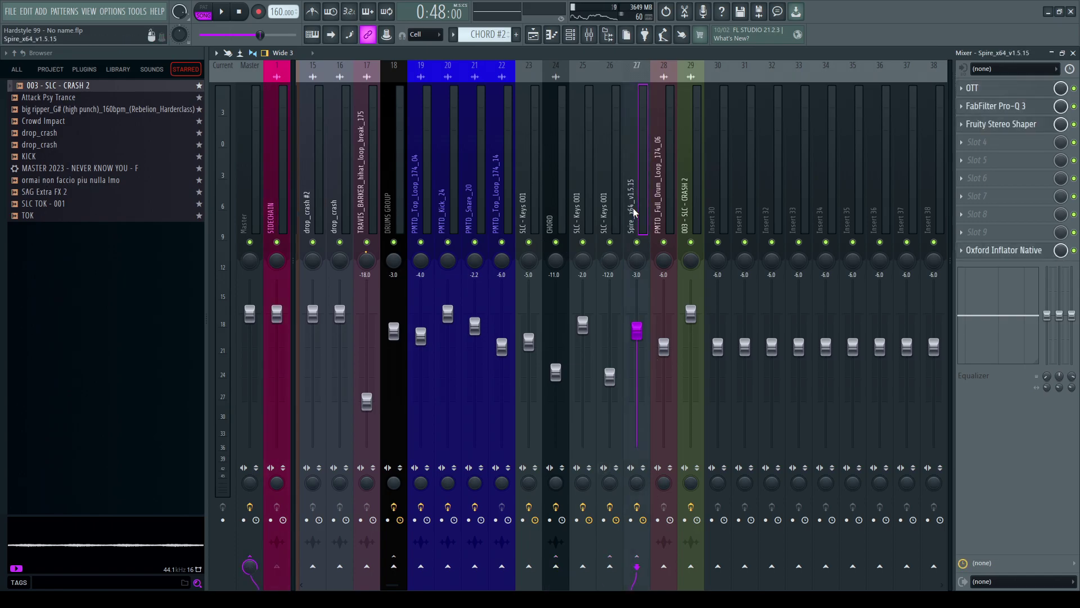
Step: Copy the SIDECHAIN compressor, FabFilter Pro-C 2, from SLC - Keys 001 on insert 26 to slot 4 of the Spire insert
{"action": "left_click", "coordinate": [608, 218]}
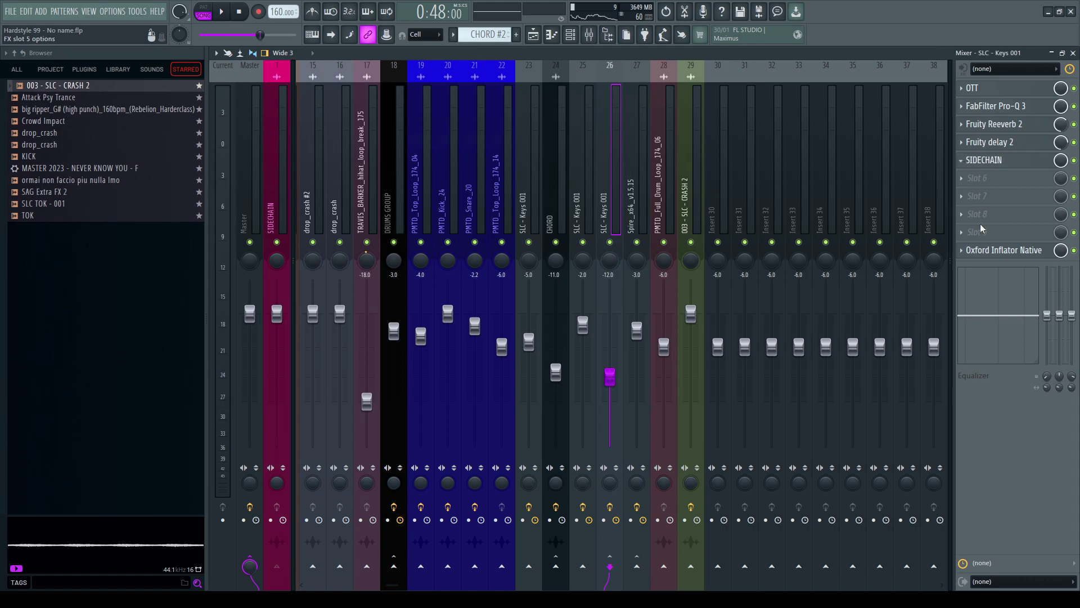
{"action": "left_click_drag", "start_coordinate": [644, 208], "coordinate": [642, 209]}
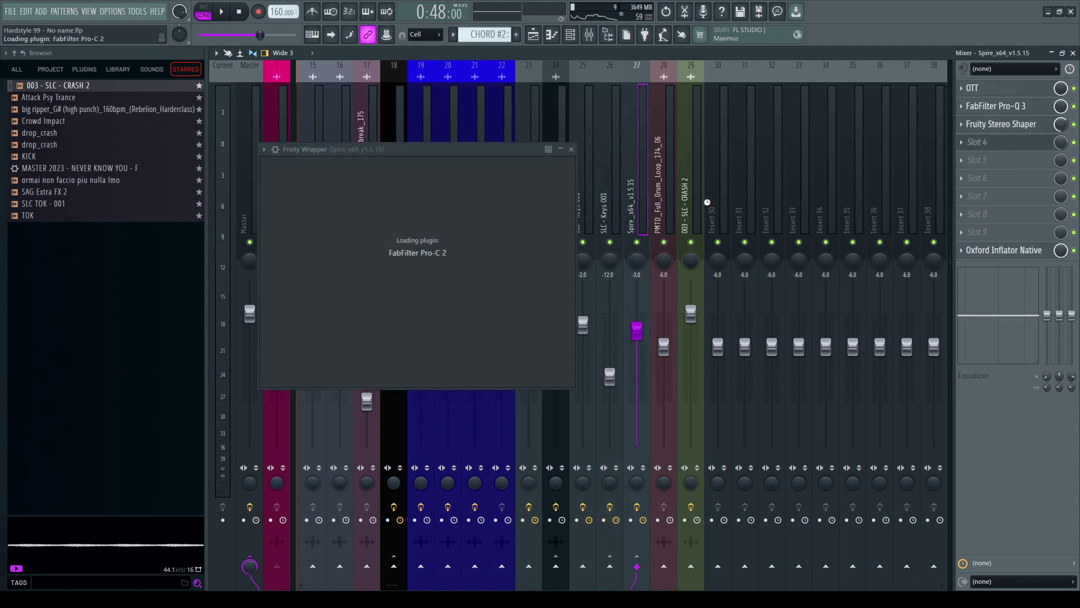
{"action": "left_click", "coordinate": [728, 150]}
Step: Play the lead, solo the Spire insert to check its sidechain, and raise its fader to the same height as the master fader
{"action": "key", "text": "space"}
{"action": "right_click", "coordinate": [638, 244]}
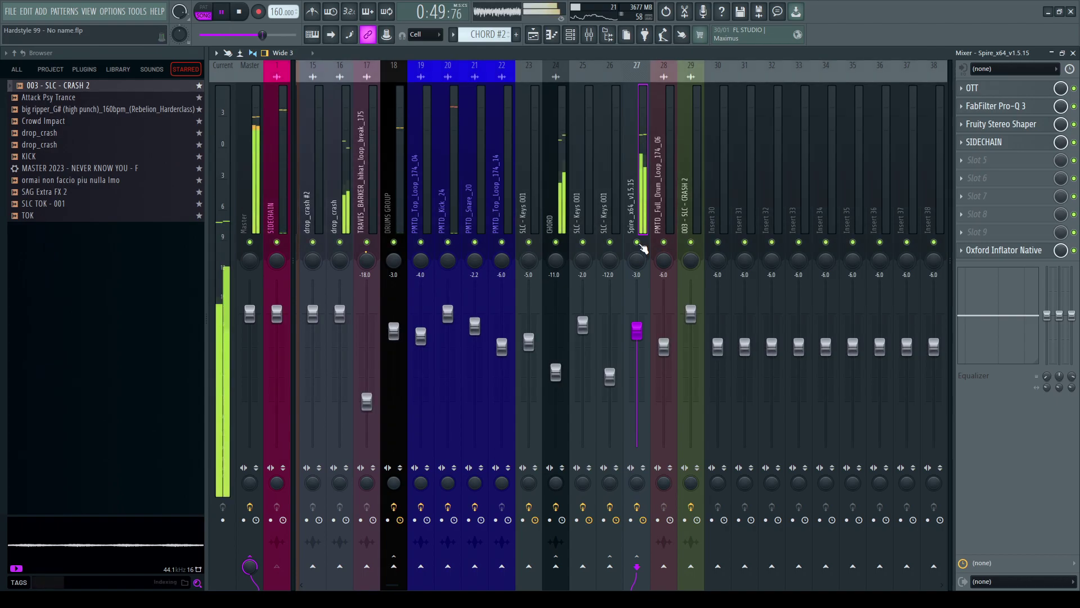
{"action": "scroll", "coordinate": [645, 196], "scroll_direction": "up", "scroll_amount": 4}
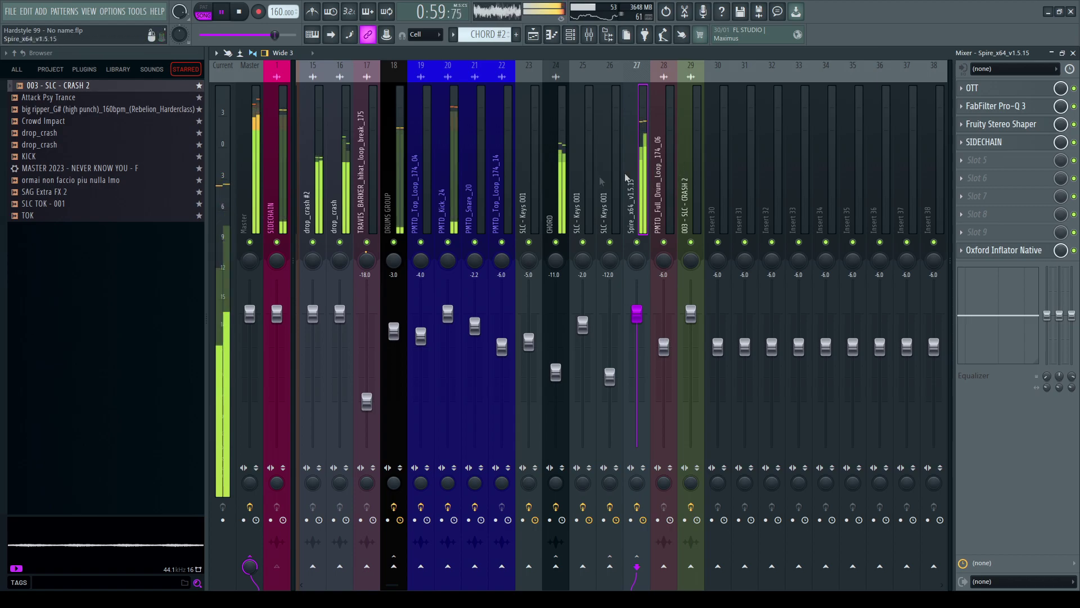
{"action": "scroll", "coordinate": [575, 180], "scroll_direction": "up", "scroll_amount": 4}
Step: Return to the playlist and add drop_crash clips on track 12 at bars 43 and 45
{"action": "key", "text": "F5"}
{"action": "scroll", "coordinate": [671, 173], "scroll_direction": "up", "scroll_amount": 8}
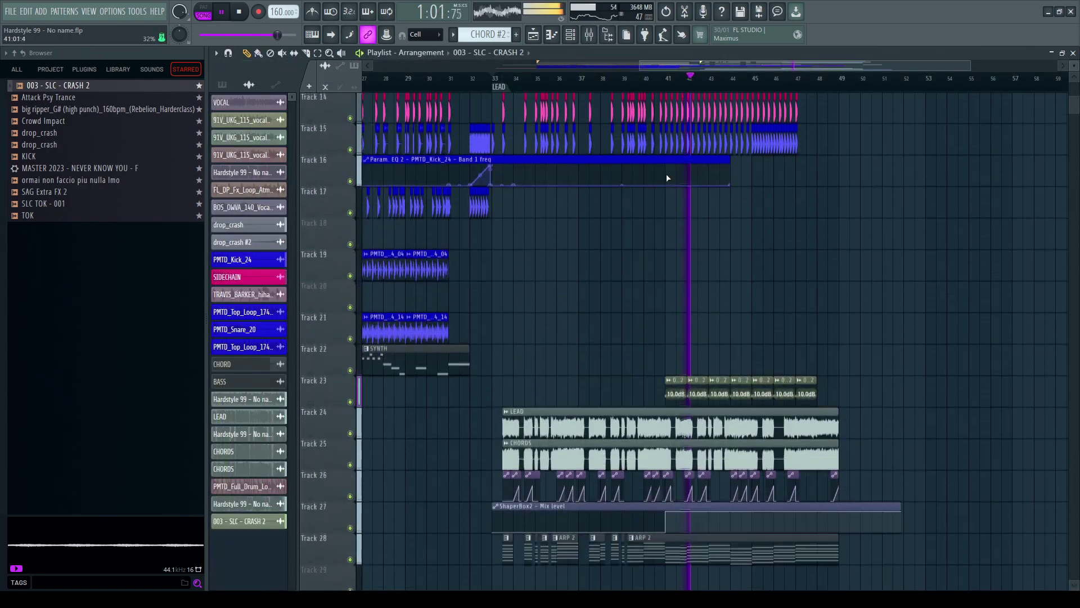
{"action": "scroll", "coordinate": [671, 85], "scroll_direction": "down", "scroll_amount": 3}
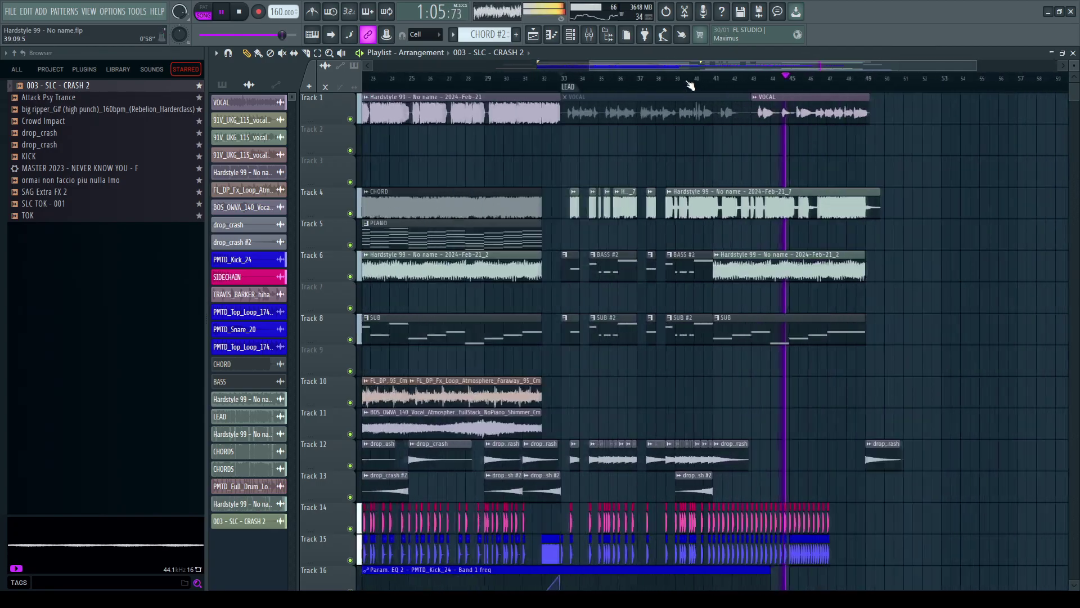
{"action": "scroll", "coordinate": [725, 87], "scroll_direction": "down", "scroll_amount": 2}
{"action": "scroll", "coordinate": [848, 93], "scroll_direction": "up", "scroll_amount": 6}
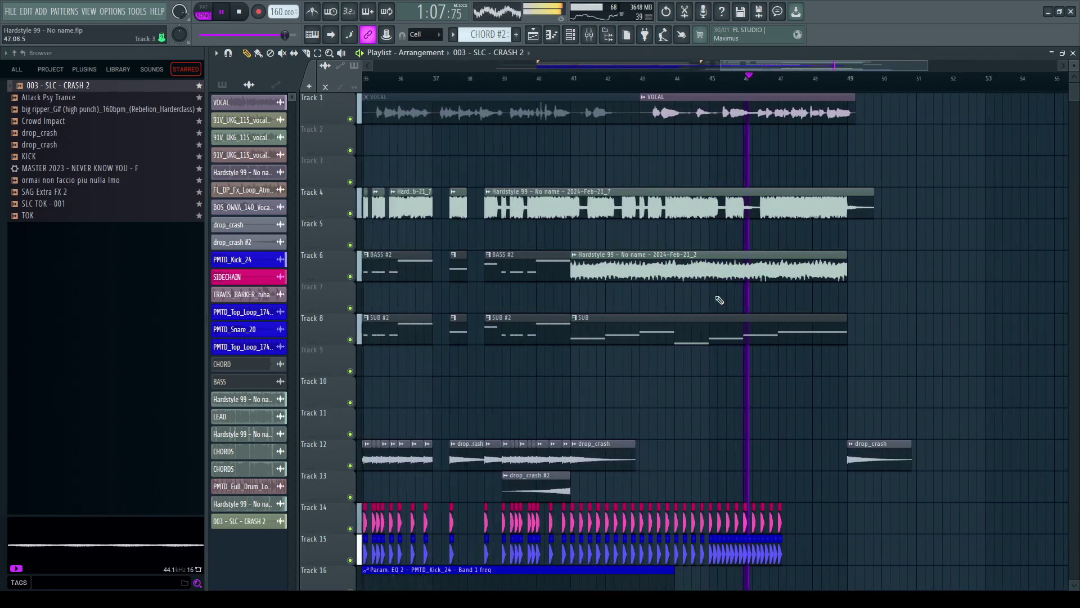
{"action": "left_click", "coordinate": [662, 448]}
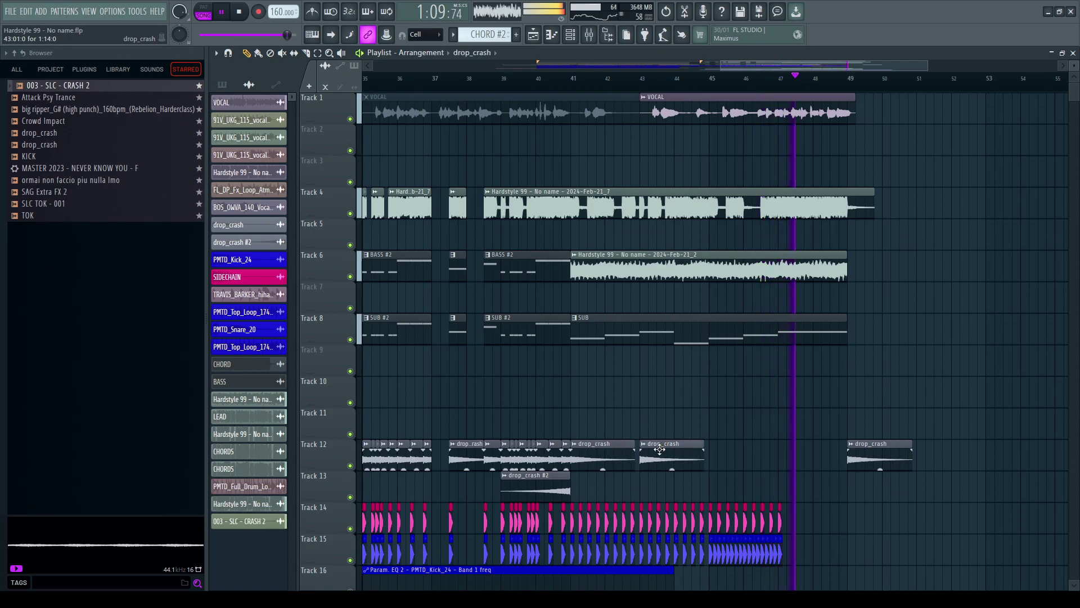
{"action": "left_click", "coordinate": [732, 448]}
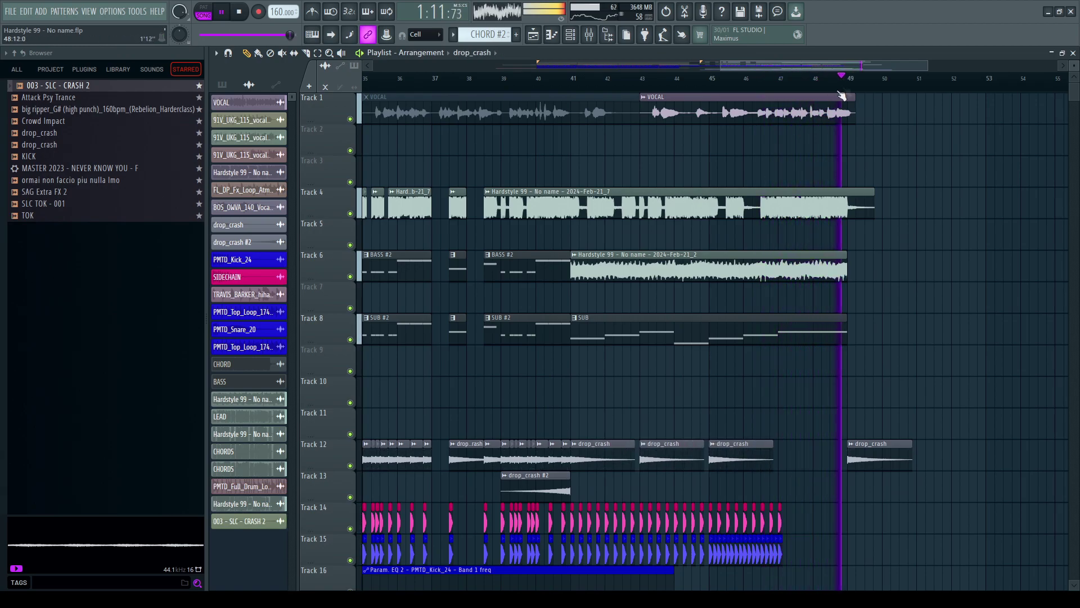
Step: Restart playback from the LEAD marker at bar 33 and review the lead arrangement down to the gapped ARP 2 on track 28
{"action": "scroll", "coordinate": [873, 141], "scroll_direction": "up", "scroll_amount": 3}
{"action": "scroll", "coordinate": [873, 82], "scroll_direction": "down", "scroll_amount": 10}
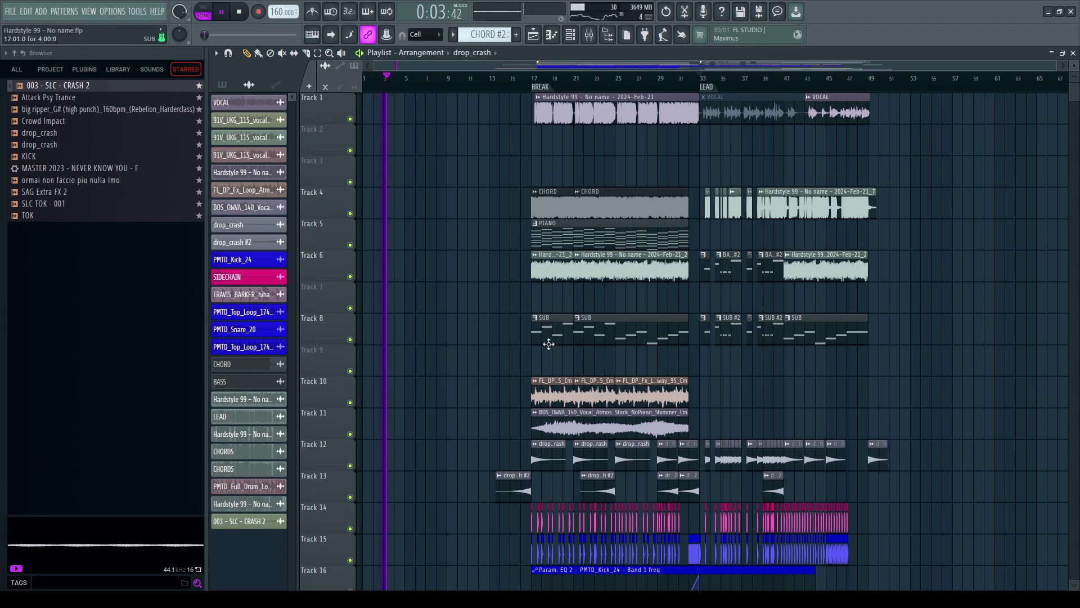
{"action": "key", "text": "space"}
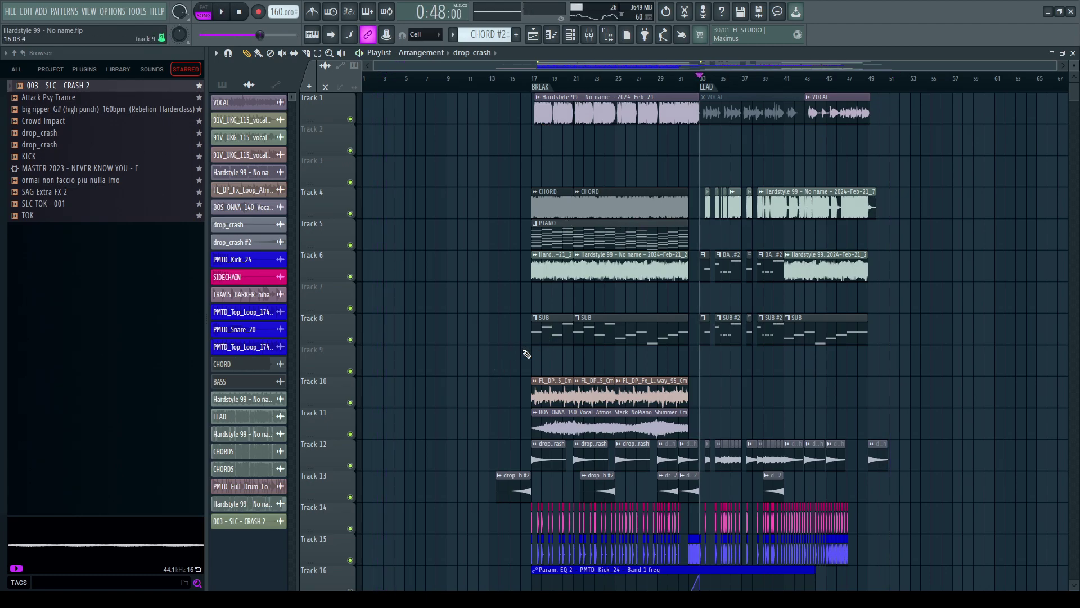
{"action": "scroll", "coordinate": [803, 88], "scroll_direction": "up", "scroll_amount": 2}
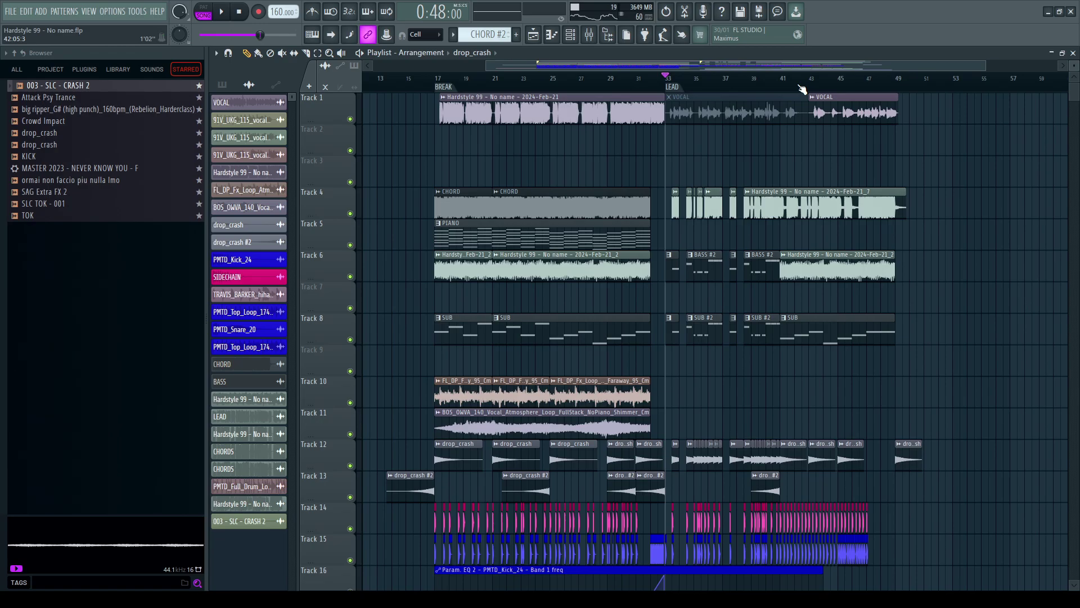
{"action": "scroll", "coordinate": [803, 89], "scroll_direction": "up", "scroll_amount": 2}
{"action": "scroll", "coordinate": [803, 89], "scroll_direction": "up", "scroll_amount": 1}
{"action": "key", "text": "space"}
{"action": "scroll", "coordinate": [724, 90], "scroll_direction": "up", "scroll_amount": 3}
{"action": "scroll", "coordinate": [725, 90], "scroll_direction": "down", "scroll_amount": 2}
{"action": "scroll", "coordinate": [559, 281], "scroll_direction": "down", "scroll_amount": 7}
{"action": "scroll", "coordinate": [561, 288], "scroll_direction": "up", "scroll_amount": 2}
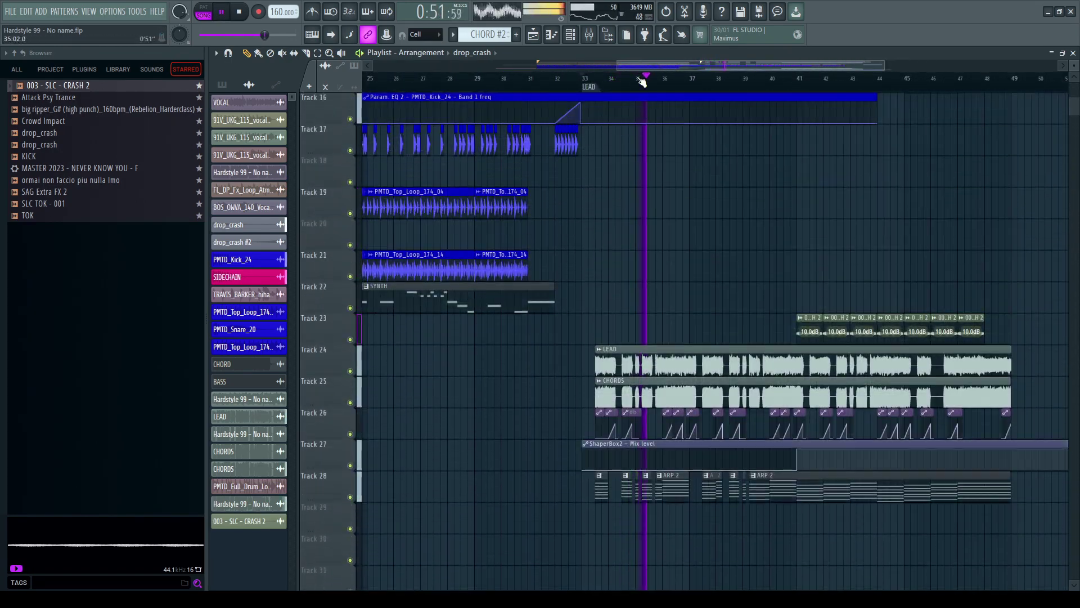
{"action": "scroll", "coordinate": [642, 85], "scroll_direction": "up", "scroll_amount": 2}
{"action": "scroll", "coordinate": [644, 84], "scroll_direction": "up", "scroll_amount": 3}
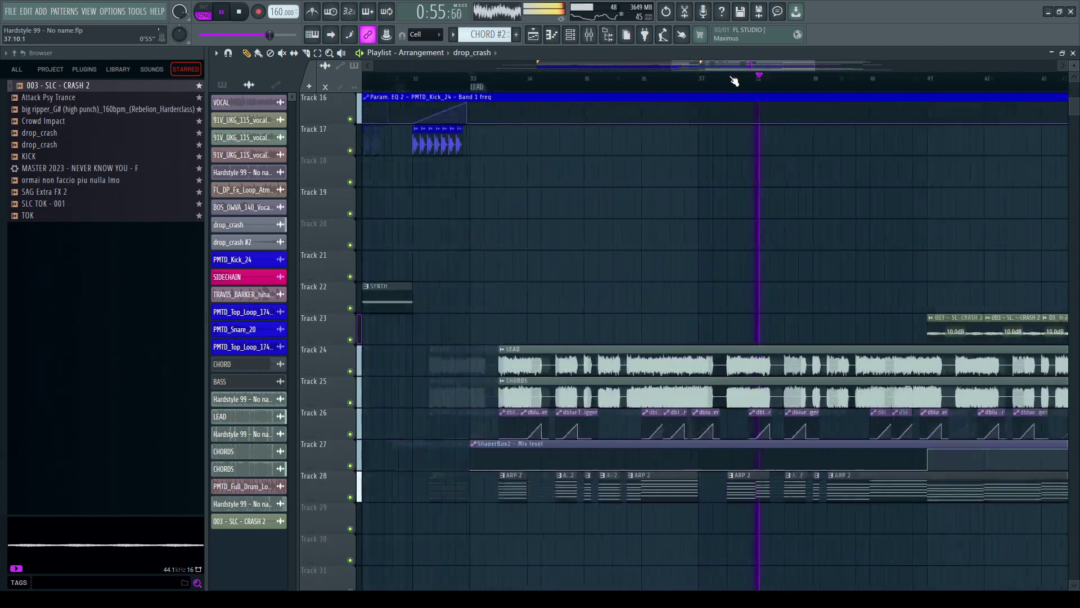
Step: Listen to the lead from bar 37 while checking the clips across all tracks, and return playback to the LEAD marker
{"action": "scroll", "coordinate": [734, 82], "scroll_direction": "up", "scroll_amount": 2}
{"action": "scroll", "coordinate": [732, 80], "scroll_direction": "down", "scroll_amount": 3}
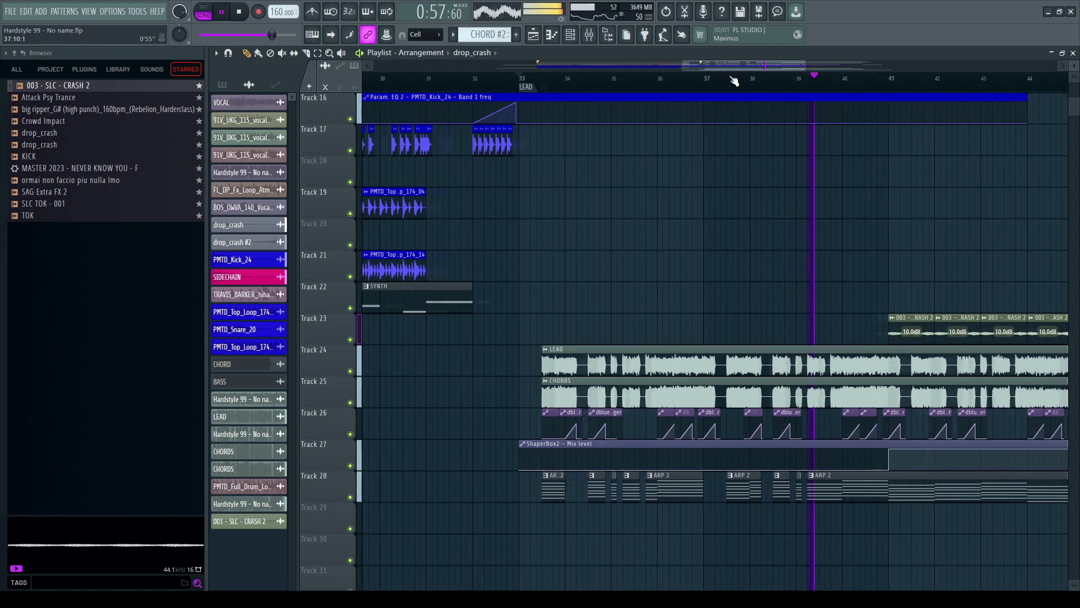
{"action": "scroll", "coordinate": [628, 109], "scroll_direction": "up", "scroll_amount": 4}
{"action": "scroll", "coordinate": [631, 90], "scroll_direction": "down", "scroll_amount": 2}
{"action": "scroll", "coordinate": [632, 89], "scroll_direction": "up", "scroll_amount": 2}
{"action": "scroll", "coordinate": [632, 90], "scroll_direction": "down", "scroll_amount": 2}
{"action": "scroll", "coordinate": [849, 76], "scroll_direction": "down", "scroll_amount": 2}
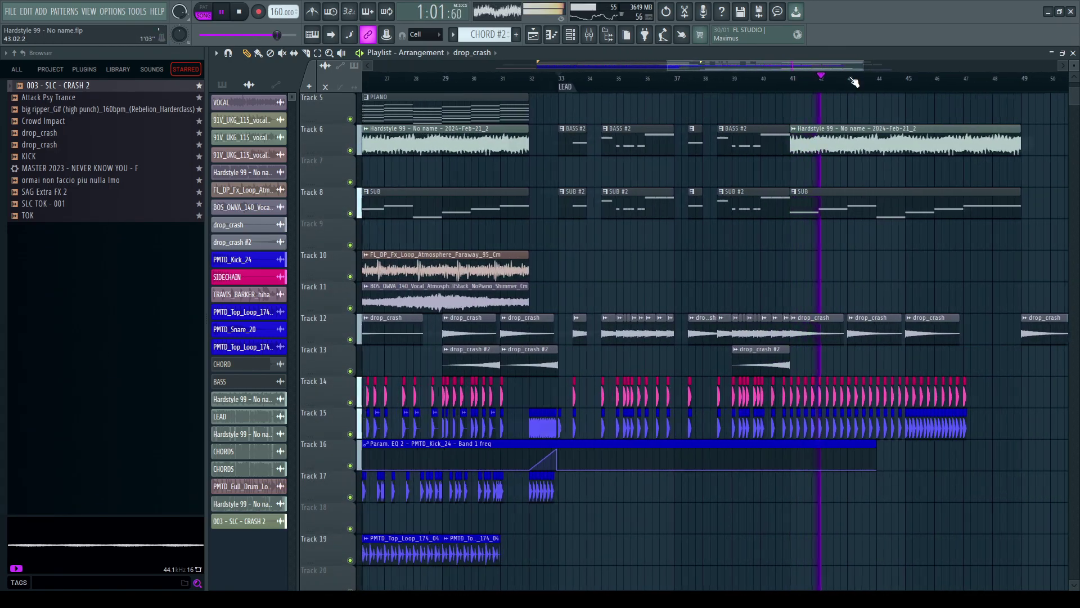
{"action": "scroll", "coordinate": [723, 144], "scroll_direction": "up", "scroll_amount": 3}
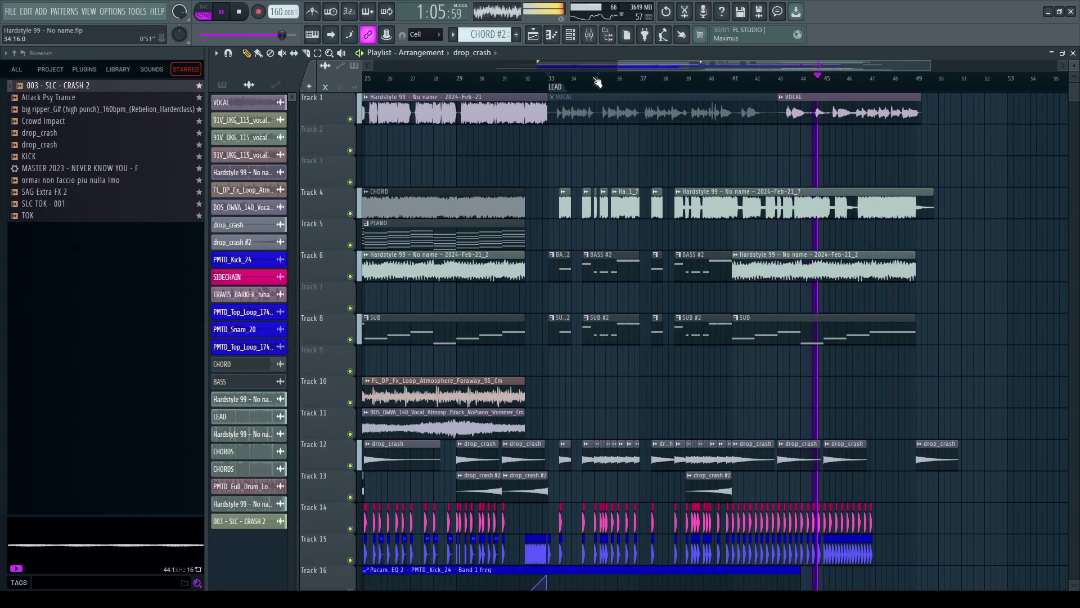
{"action": "left_click", "coordinate": [557, 87]}
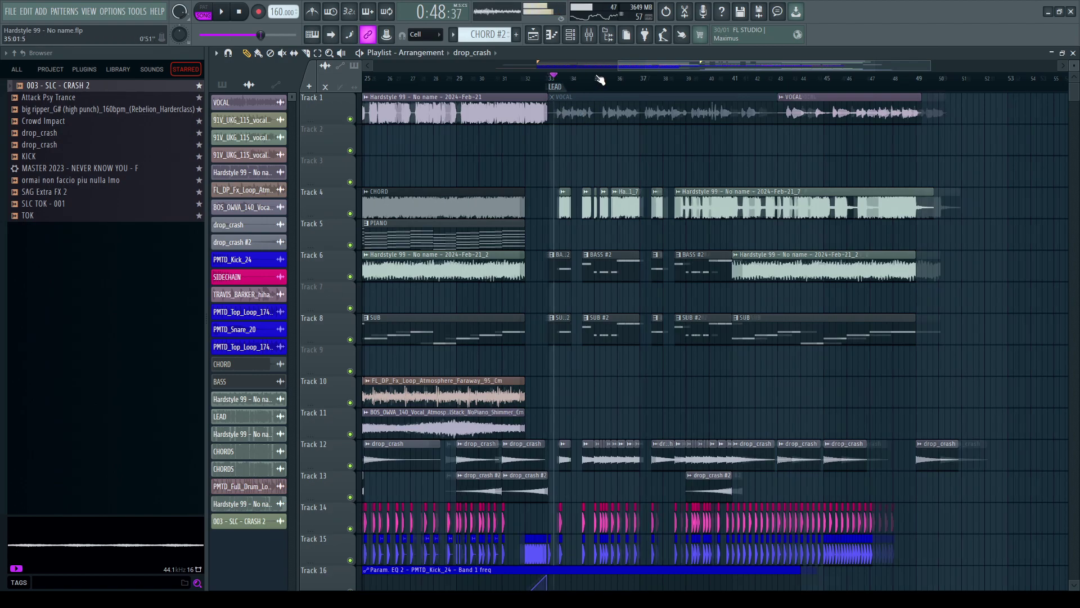
Step: Solo the bass on track 6, mute its audio clip from bar 41 onward, and play from the LEAD marker
{"action": "scroll", "coordinate": [599, 80], "scroll_direction": "up", "scroll_amount": 3}
{"action": "right_click", "coordinate": [351, 276]}
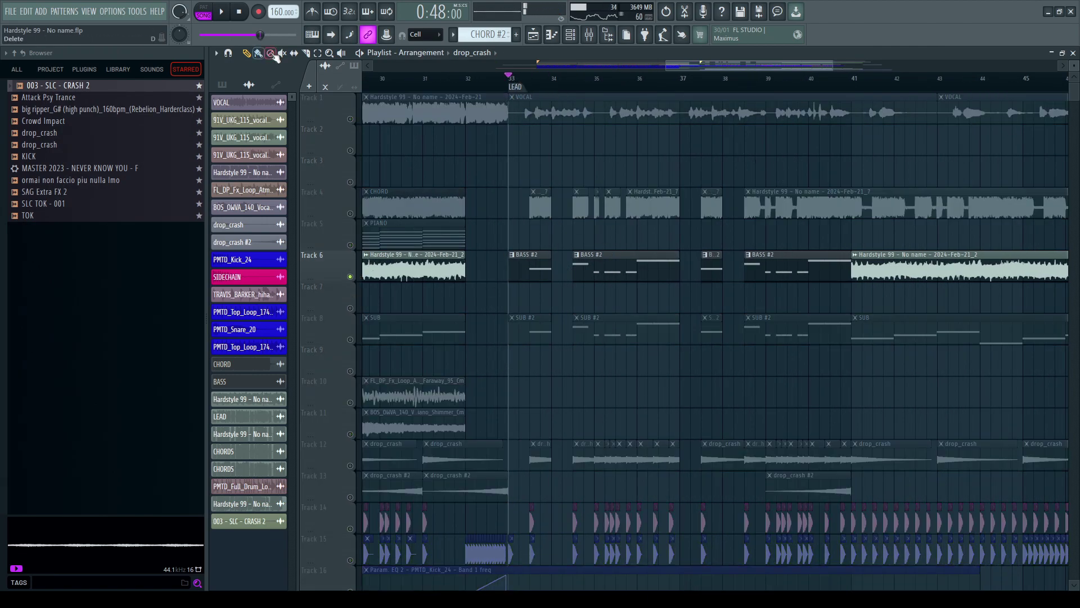
{"action": "key", "text": "space"}
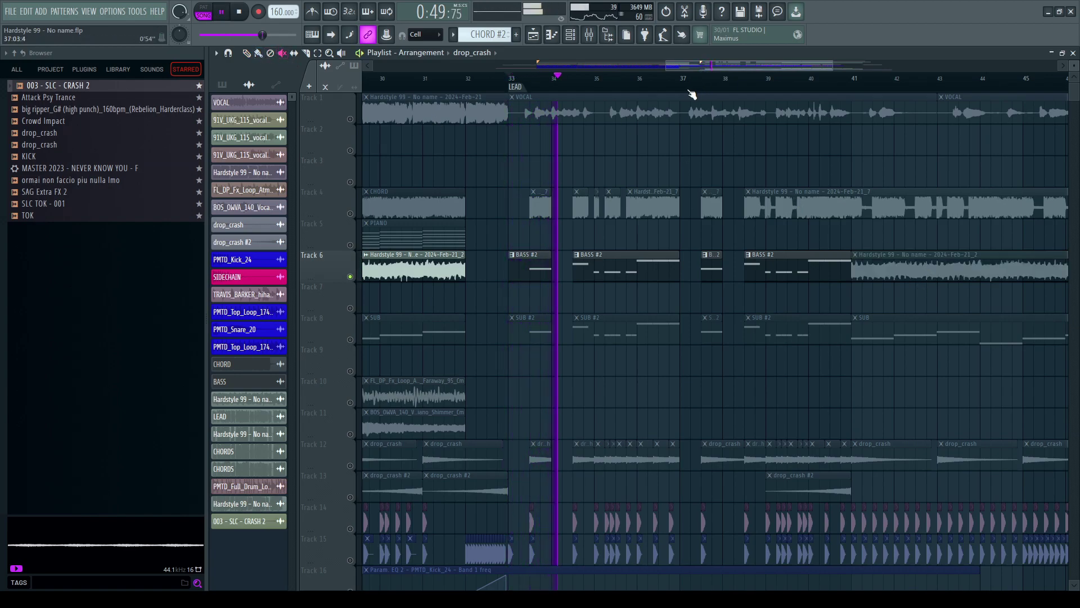
Step: Open Edison on the master mixer track, clear its old recording, and set the playlist position just before bar 33
{"action": "left_click", "coordinate": [591, 36]}
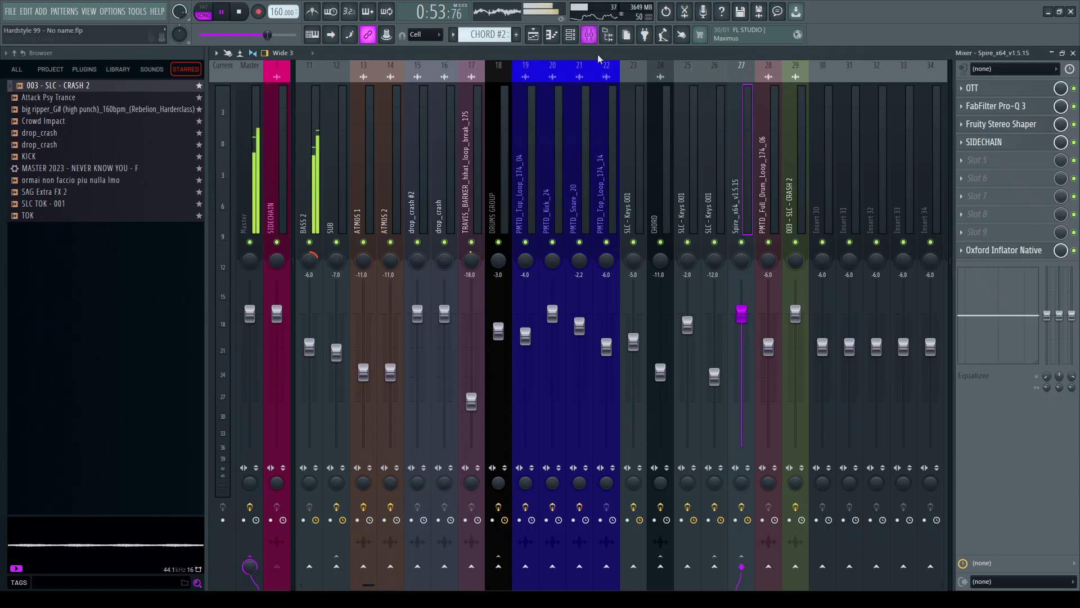
{"action": "left_click", "coordinate": [252, 175]}
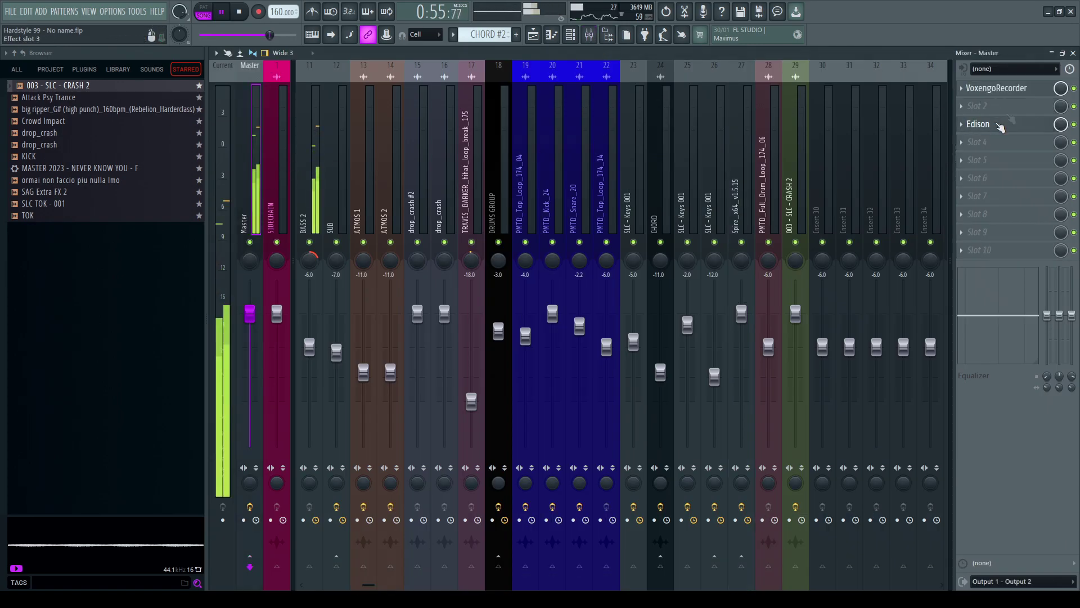
{"action": "left_click", "coordinate": [979, 124]}
{"action": "key", "text": "F9"}
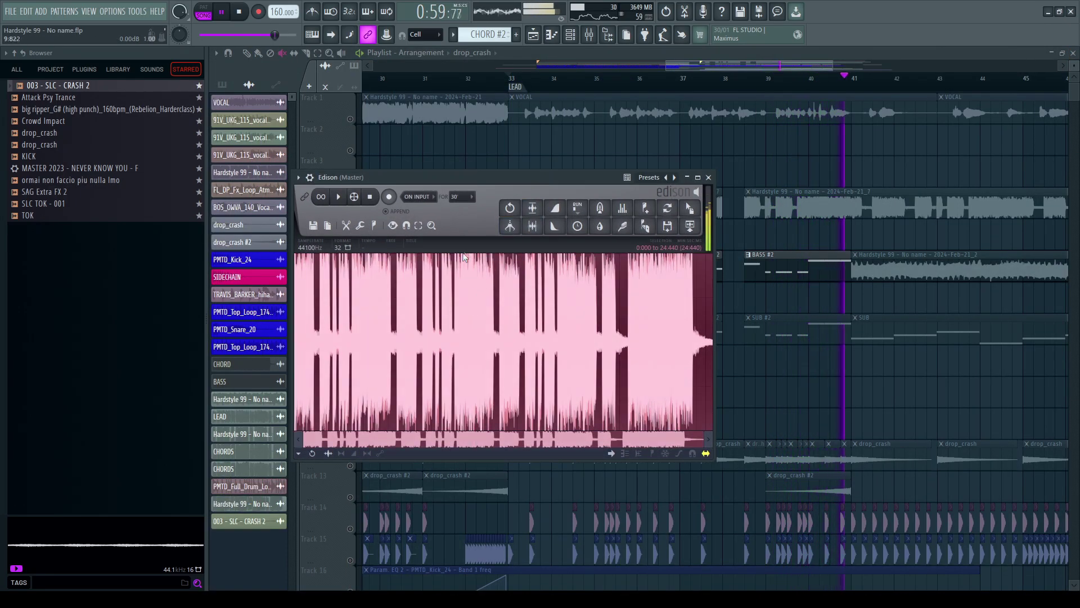
{"action": "left_click", "coordinate": [622, 68]}
{"action": "left_click", "coordinate": [501, 82]}
{"action": "key", "text": "space"}
{"action": "key", "text": "F5"}
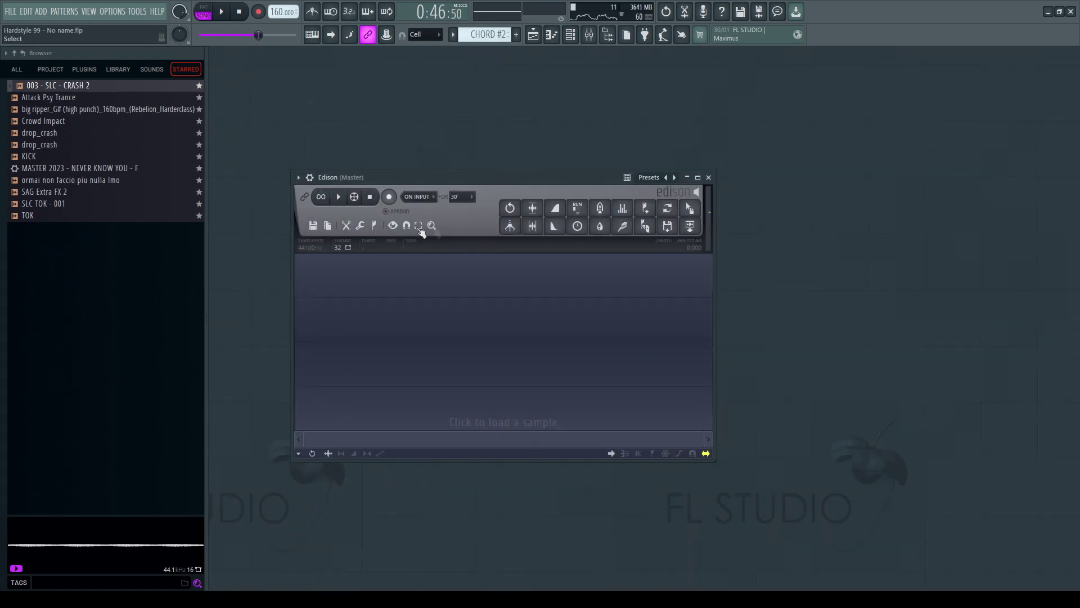
{"action": "left_click", "coordinate": [534, 35]}
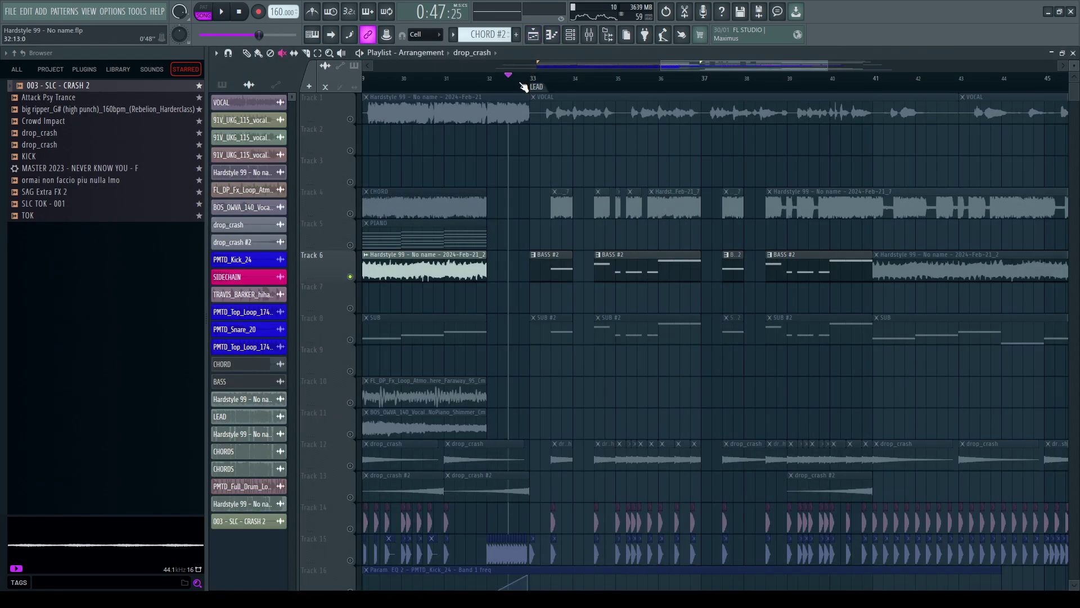
Step: Record the soloed BASS #2 section in Edison and place the recording on track 7 at bar 33
{"action": "key", "text": "space"}
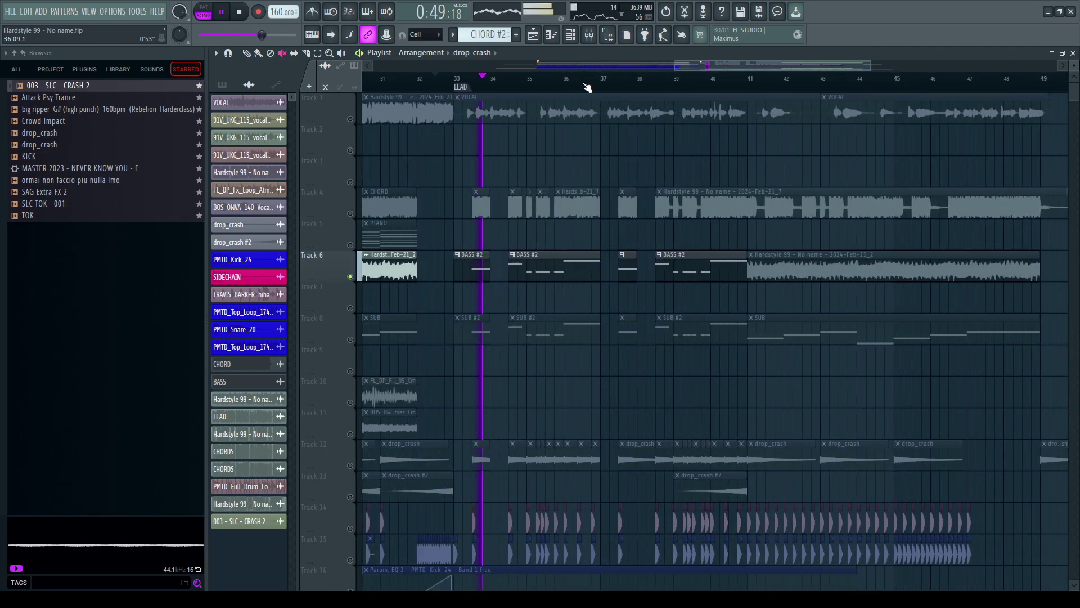
{"action": "scroll", "coordinate": [587, 87], "scroll_direction": "down", "scroll_amount": 2}
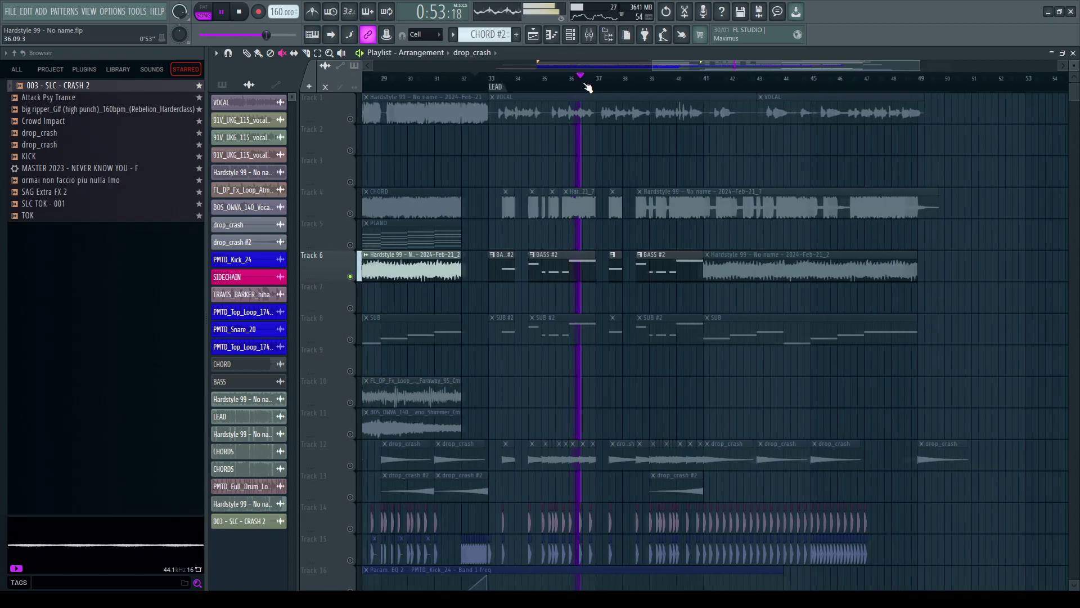
{"action": "key", "text": "ctrl+e"}
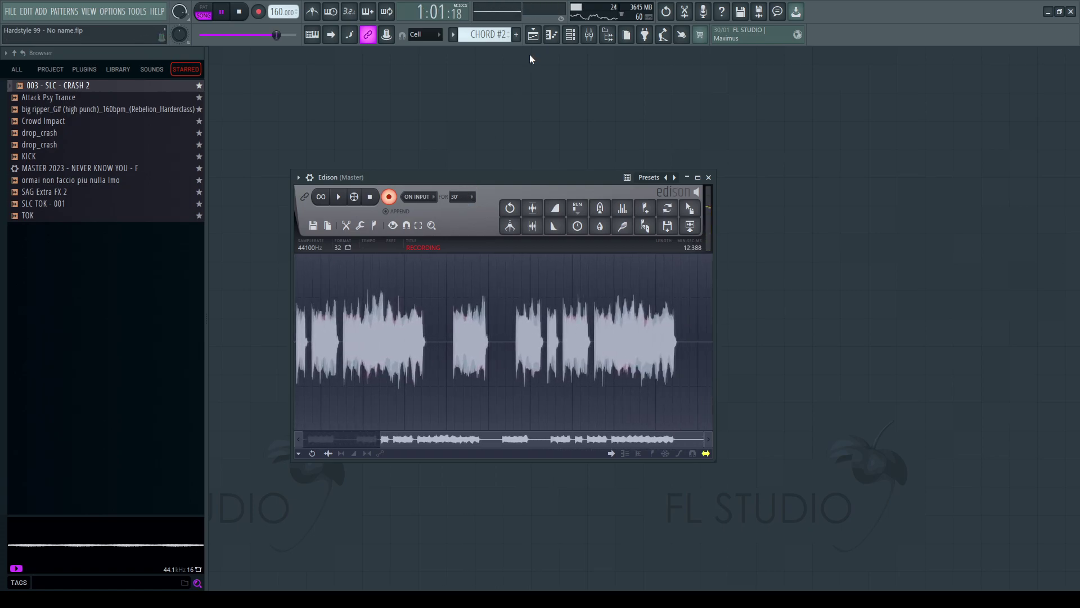
{"action": "left_click", "coordinate": [389, 197]}
{"action": "left_click_drag", "start_coordinate": [693, 208], "coordinate": [509, 290]}
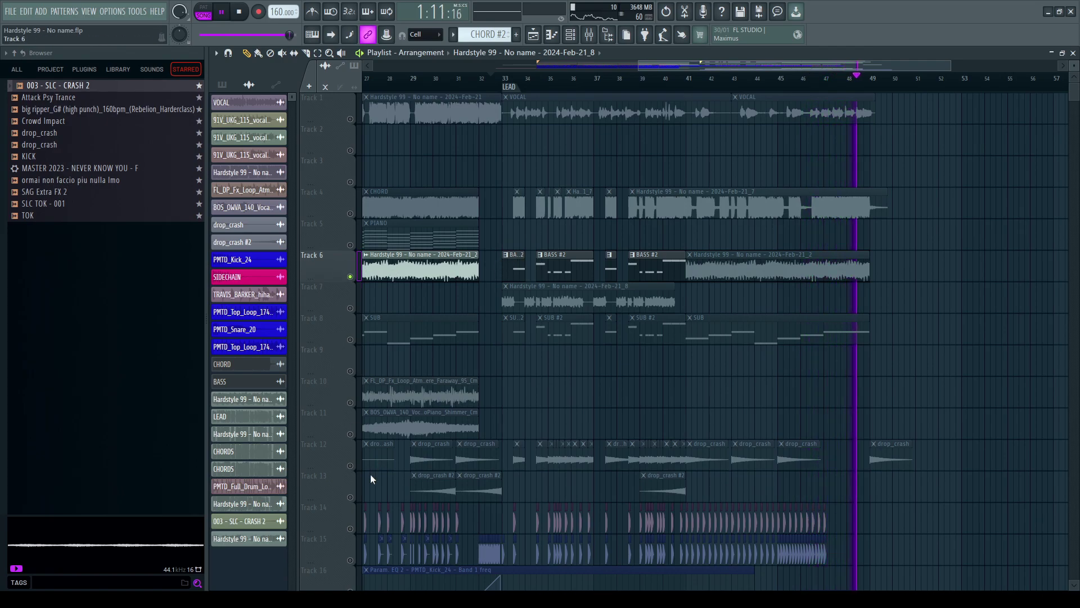
Step: Put the muted BASS #2 clips on a new separate track 6, move the recorded bass to track 7, and end the track solo
{"action": "key", "text": "space"}
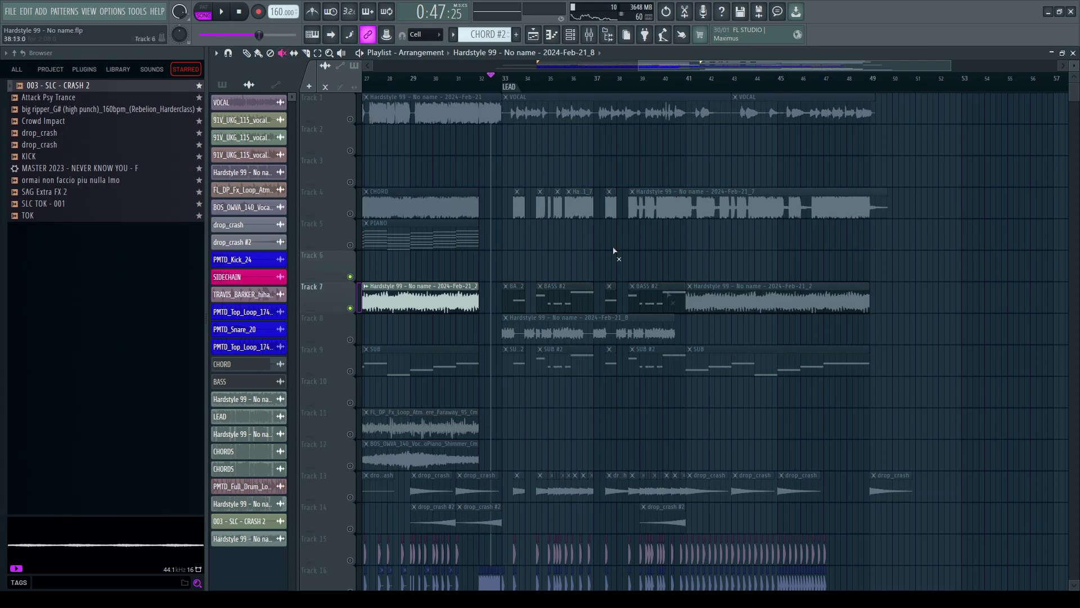
{"action": "left_click_drag", "start_coordinate": [519, 297], "coordinate": [681, 297]}
{"action": "key", "text": "shift+Up"}
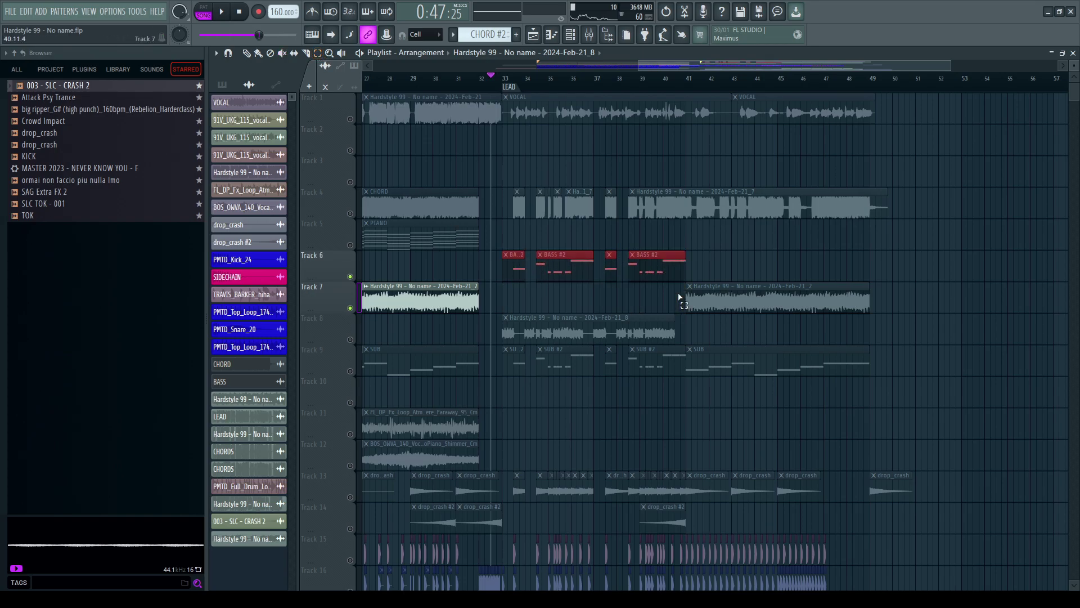
{"action": "key", "text": "shift+Up"}
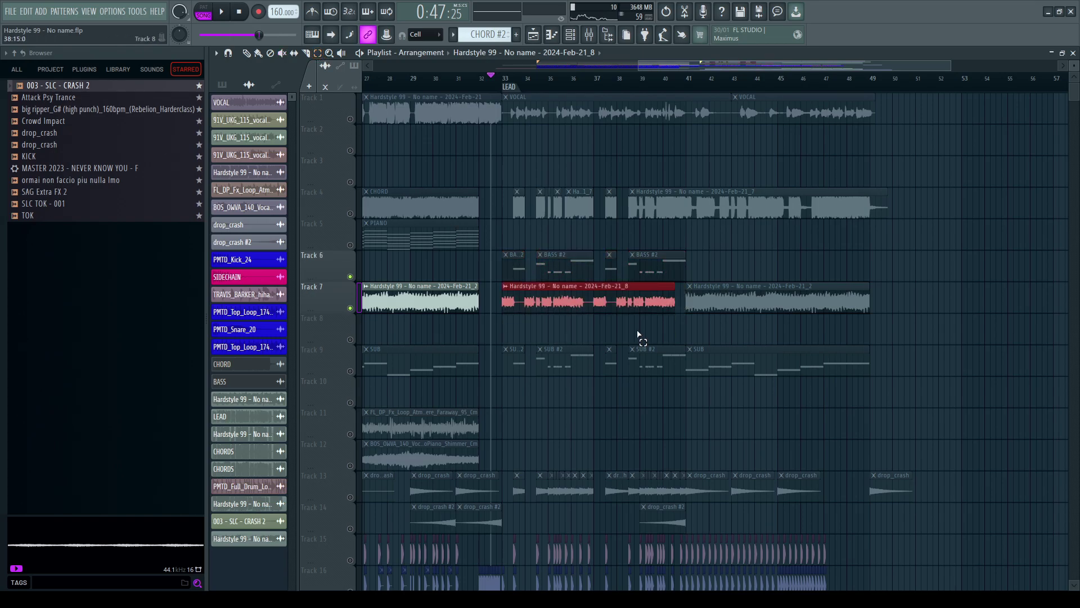
{"action": "left_click", "coordinate": [350, 309]}
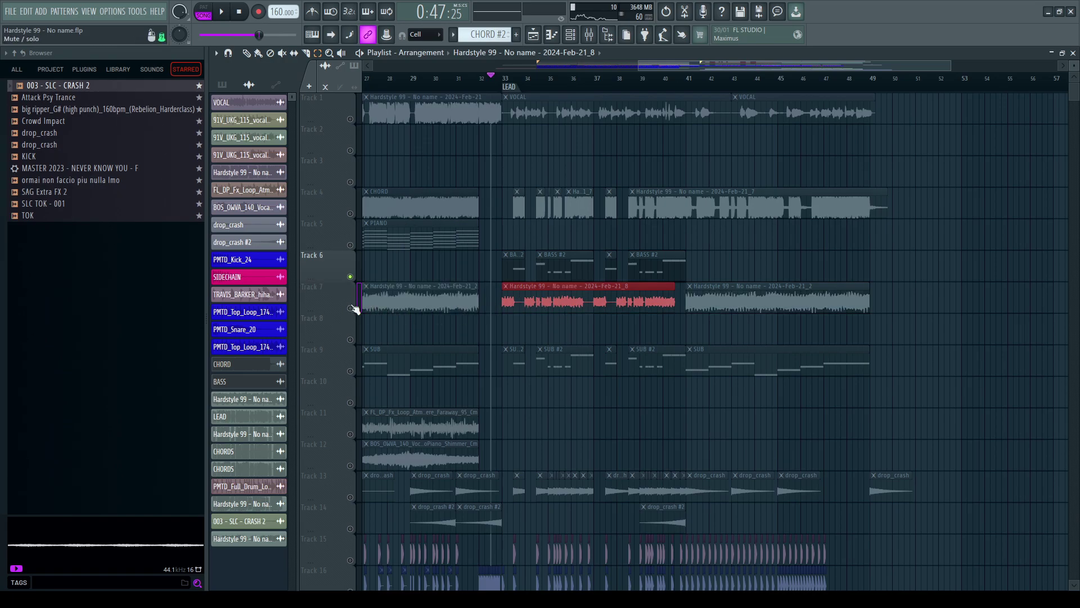
{"action": "left_click", "coordinate": [350, 309]}
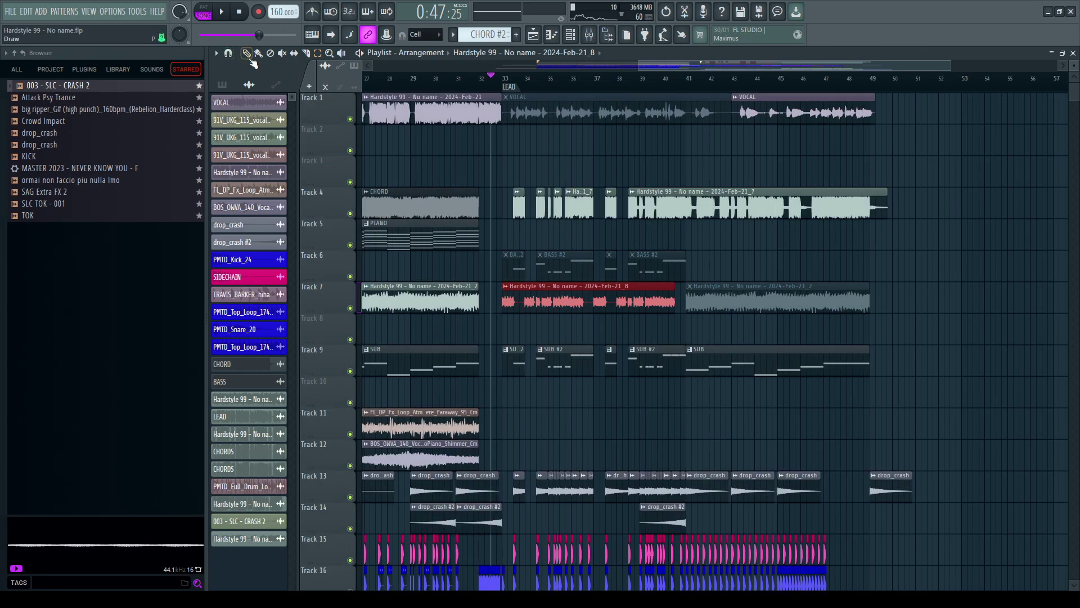
Step: Assign the recorded bass clip on track 7 to a free mixer track and play it with the lead
{"action": "double_click", "coordinate": [558, 292]}
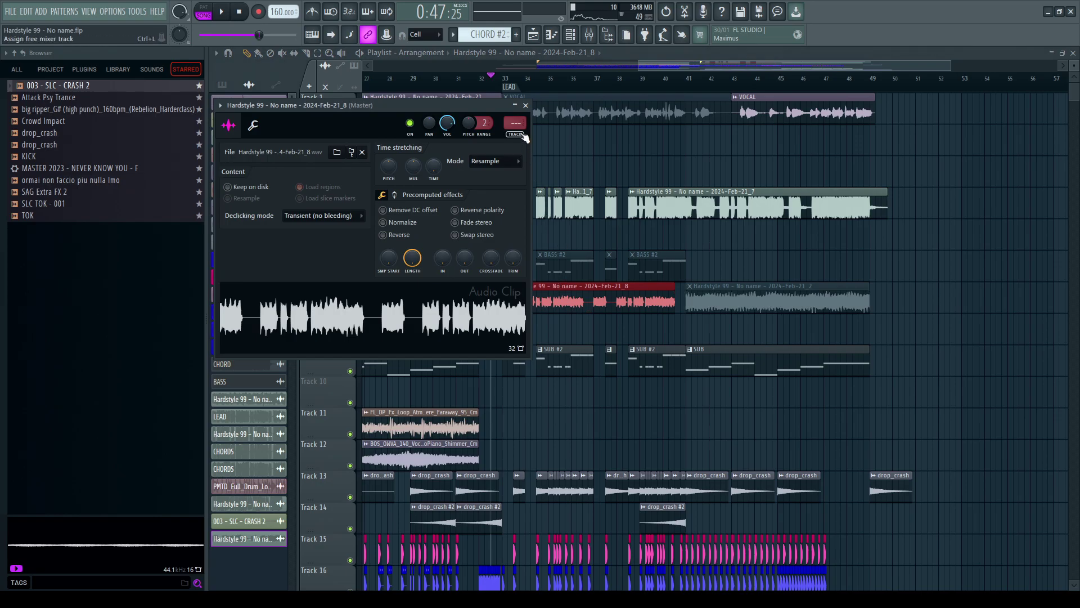
{"action": "left_click", "coordinate": [525, 138]}
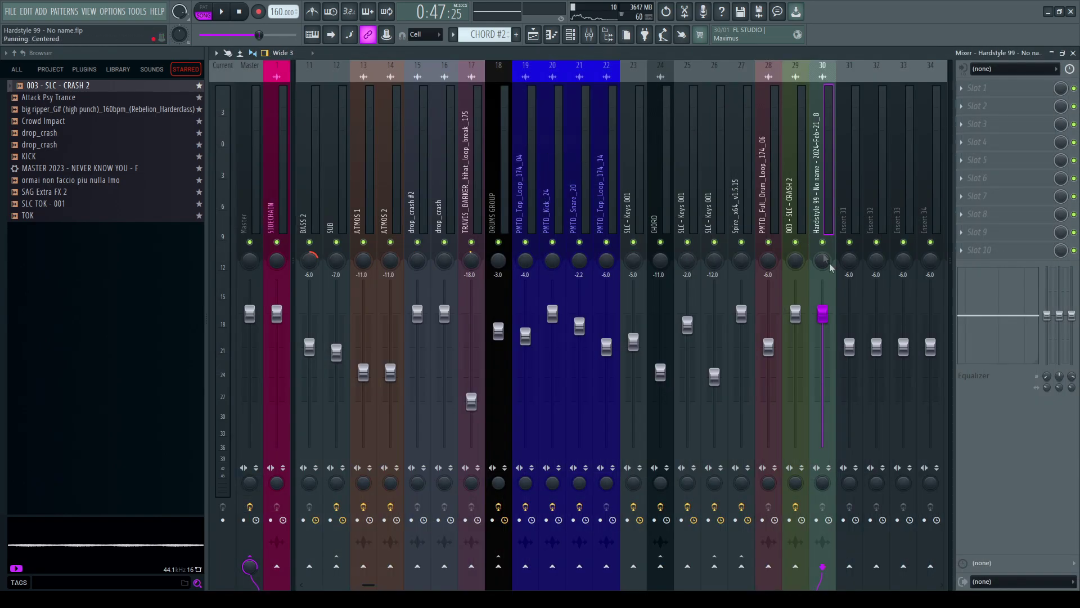
{"action": "key", "text": "F9"}
{"action": "key", "text": "space"}
{"action": "left_click", "coordinate": [512, 120]}
{"action": "scroll", "coordinate": [531, 90], "scroll_direction": "up", "scroll_amount": 1}
{"action": "scroll", "coordinate": [532, 90], "scroll_direction": "up", "scroll_amount": 3}
{"action": "key", "text": "space"}
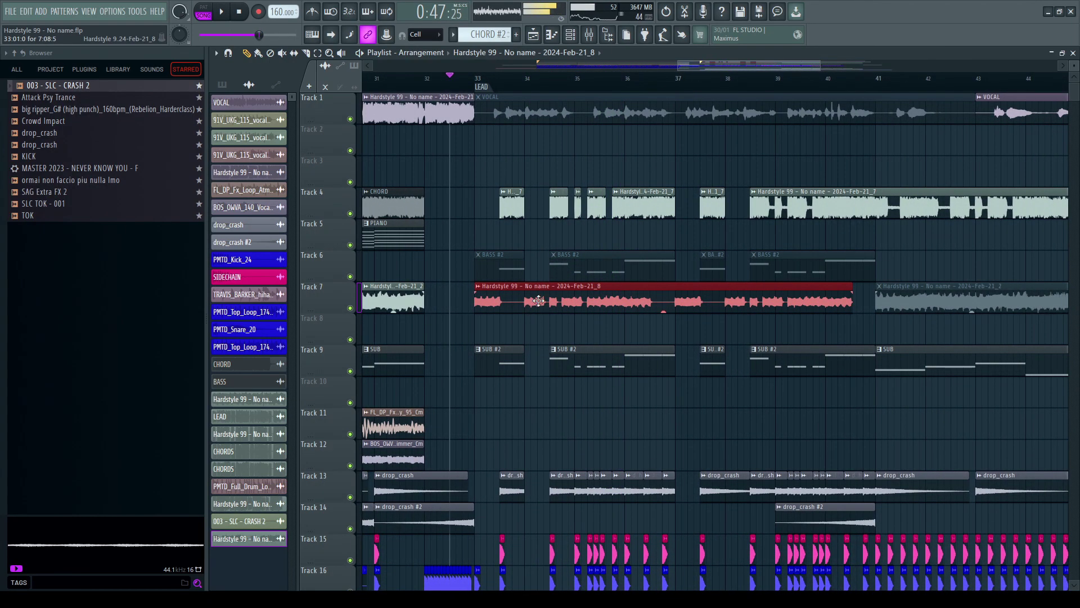
Step: Shift the recorded bass clip to start at 33:09, trim it to end at bar 41, keep it on track 7, and play it
{"action": "left_click_drag", "start_coordinate": [506, 300], "coordinate": [531, 331]}
{"action": "scroll", "coordinate": [924, 146], "scroll_direction": "up", "scroll_amount": 3}
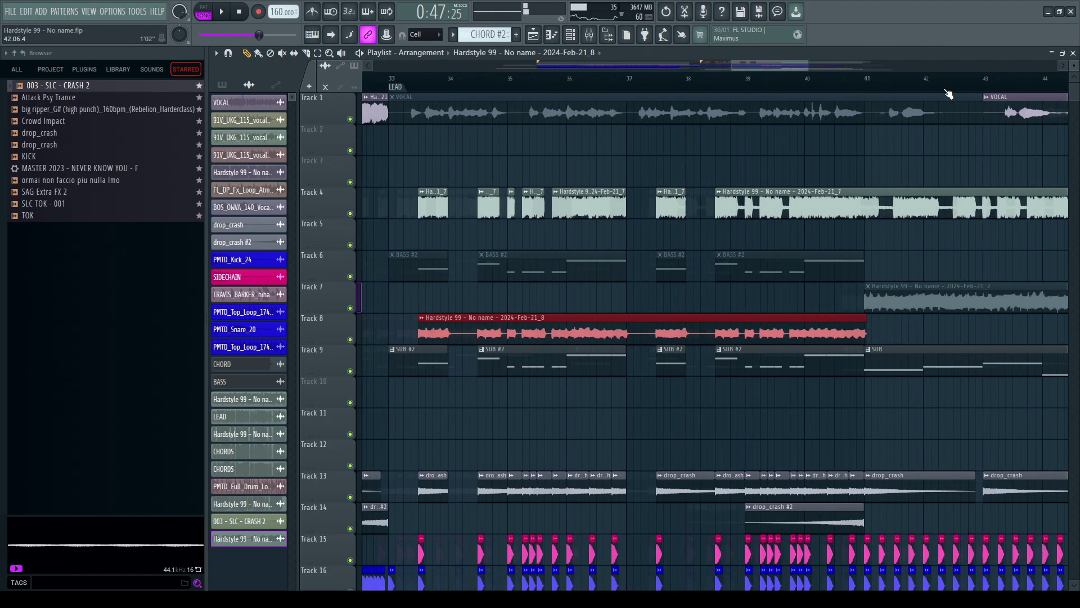
{"action": "left_click_drag", "start_coordinate": [810, 337], "coordinate": [810, 336]}
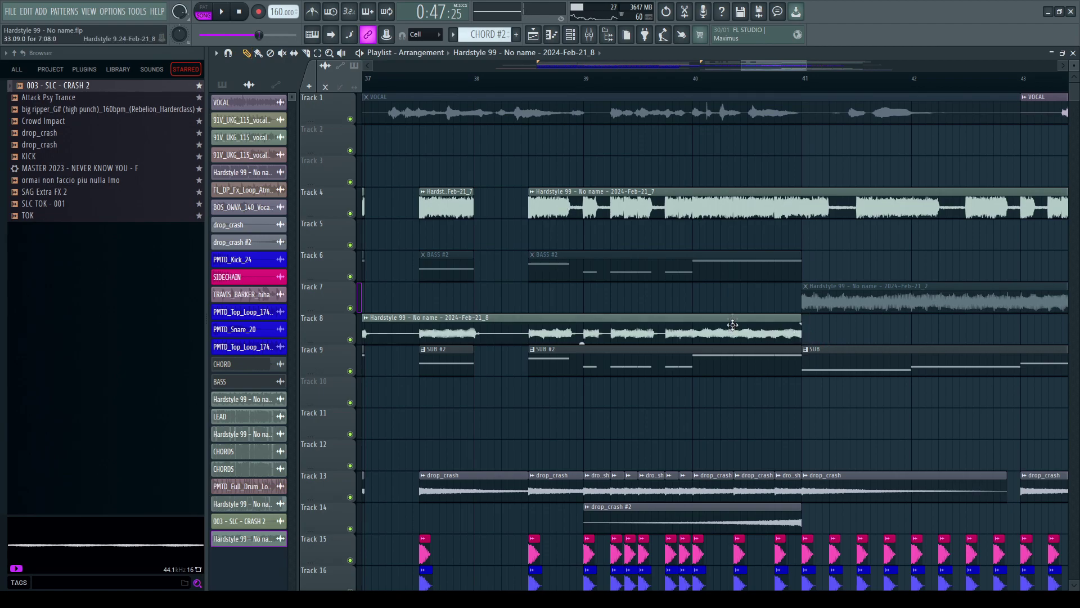
{"action": "left_click_drag", "start_coordinate": [733, 326], "coordinate": [733, 295]}
{"action": "scroll", "coordinate": [772, 84], "scroll_direction": "down", "scroll_amount": 4}
{"action": "key", "text": "space"}
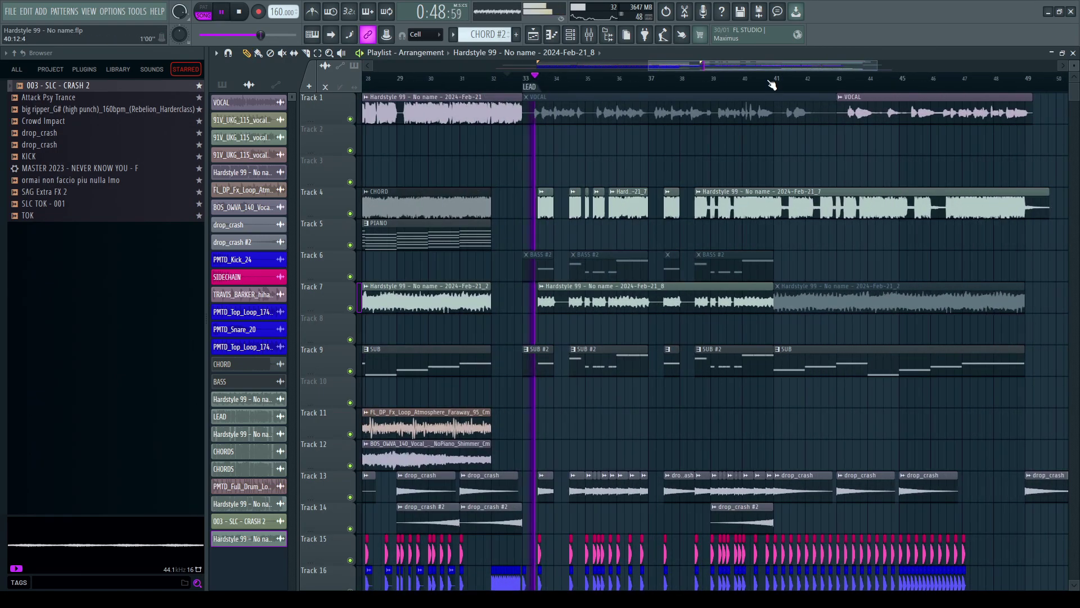
Step: Route the recorded bass clip to mixer track 9, BASS, matching the original bass clip, and enable Normalize for it
{"action": "scroll", "coordinate": [542, 203], "scroll_direction": "up", "scroll_amount": 4}
{"action": "key", "text": "space"}
{"action": "double_click", "coordinate": [542, 203]}
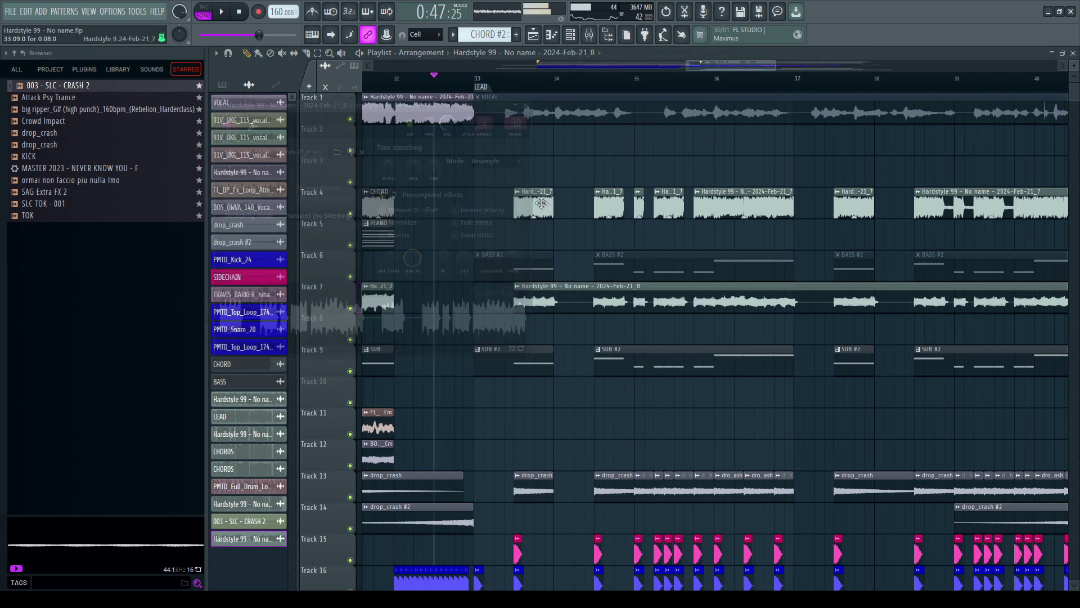
{"action": "key", "text": "Escape"}
{"action": "scroll", "coordinate": [754, 84], "scroll_direction": "down", "scroll_amount": 4}
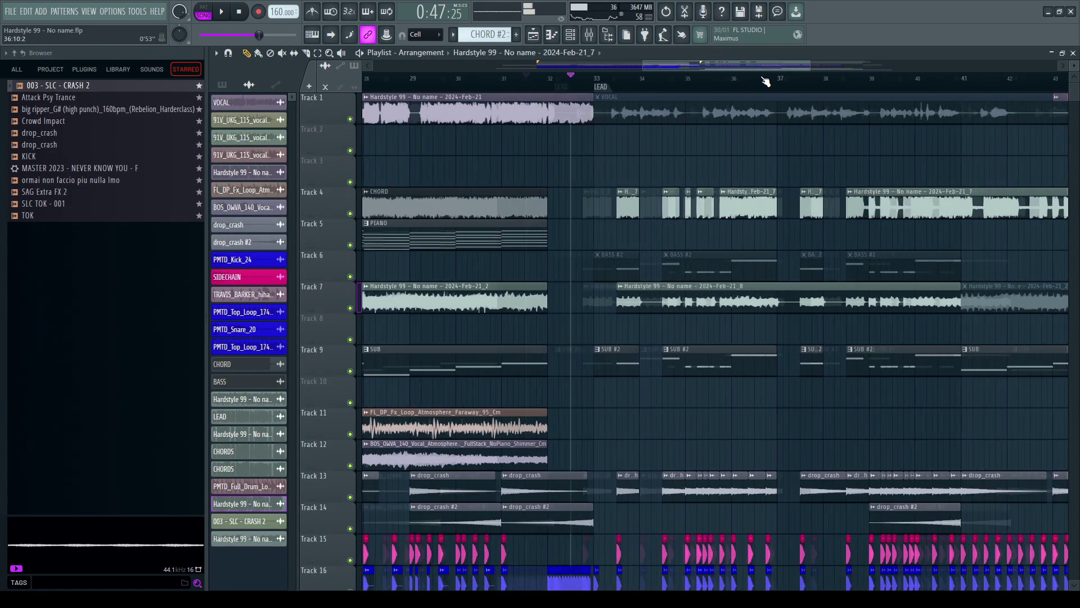
{"action": "double_click", "coordinate": [908, 301]}
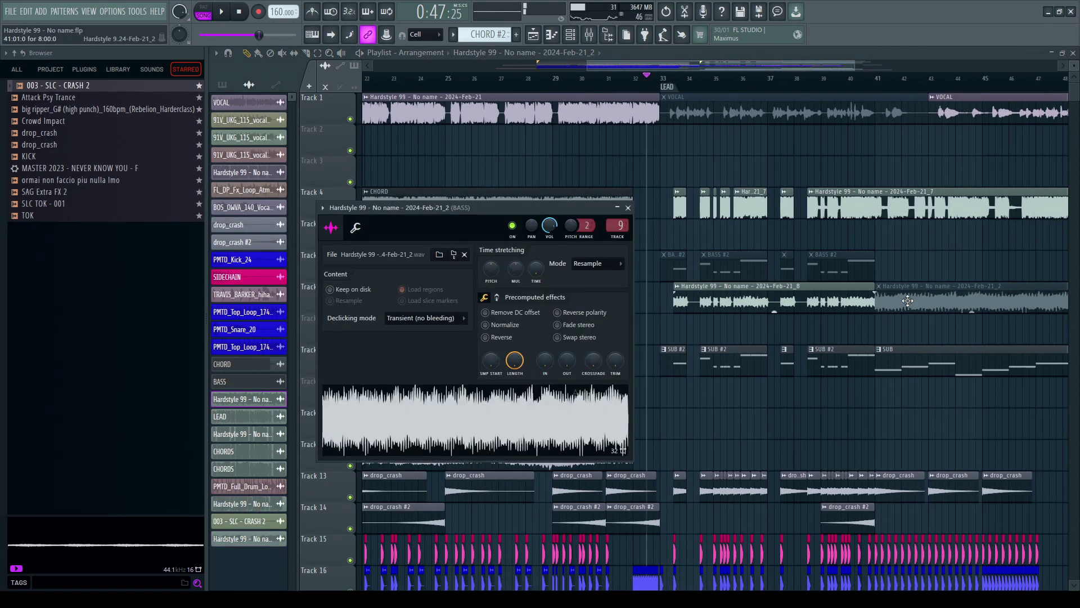
{"action": "key", "text": "Escape"}
{"action": "double_click", "coordinate": [732, 301]}
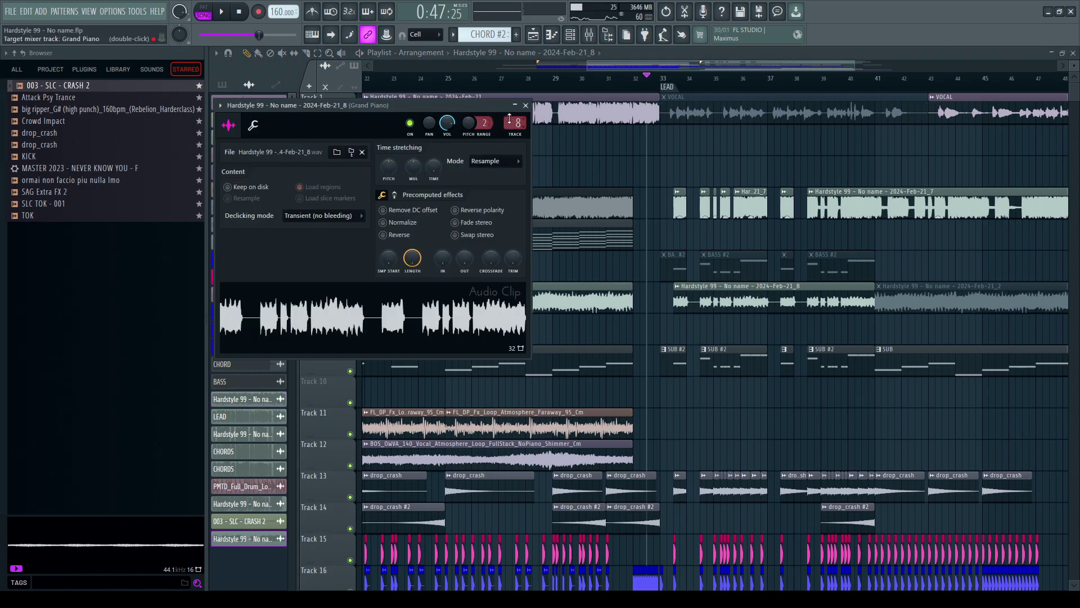
{"action": "left_click", "coordinate": [384, 222]}
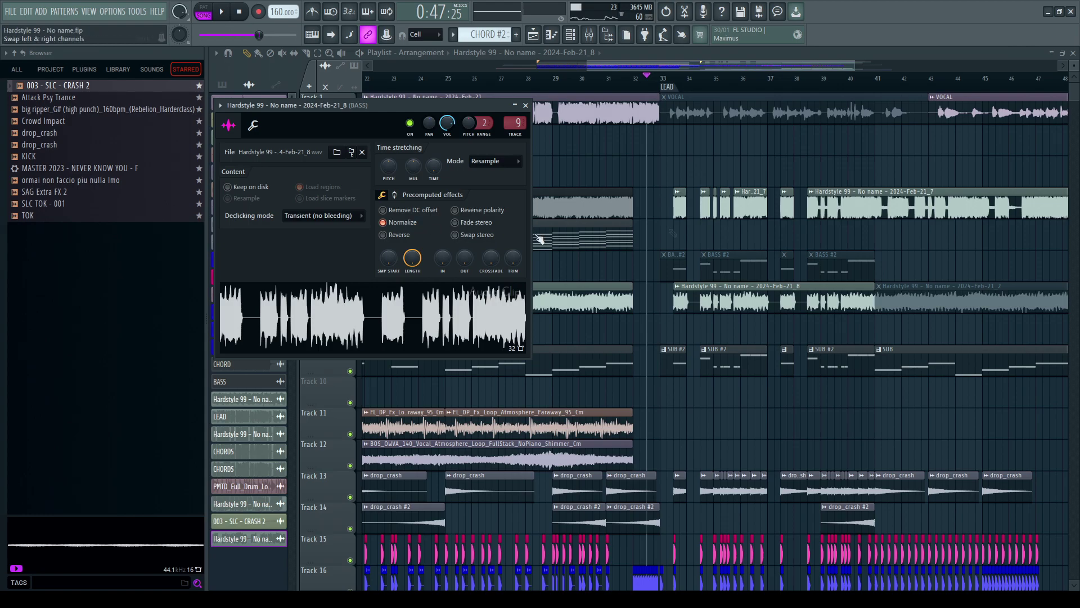
Step: Raise the BASS mixer track's volume to -3.3 dB during playback and return to the playlist
{"action": "key", "text": "space"}
{"action": "key", "text": "F9"}
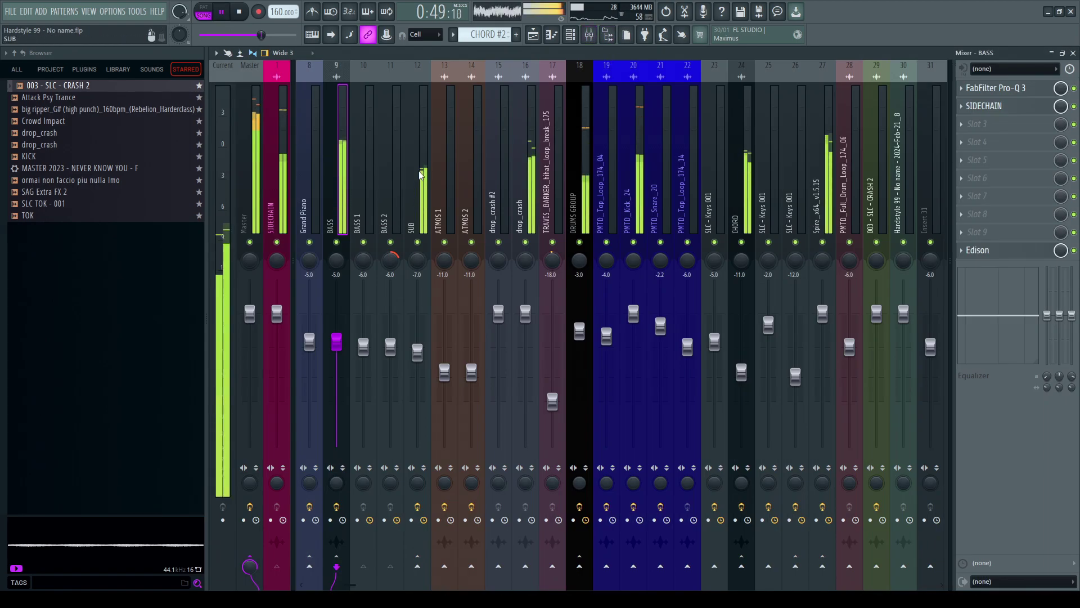
{"action": "scroll", "coordinate": [420, 177], "scroll_direction": "left", "scroll_amount": 7}
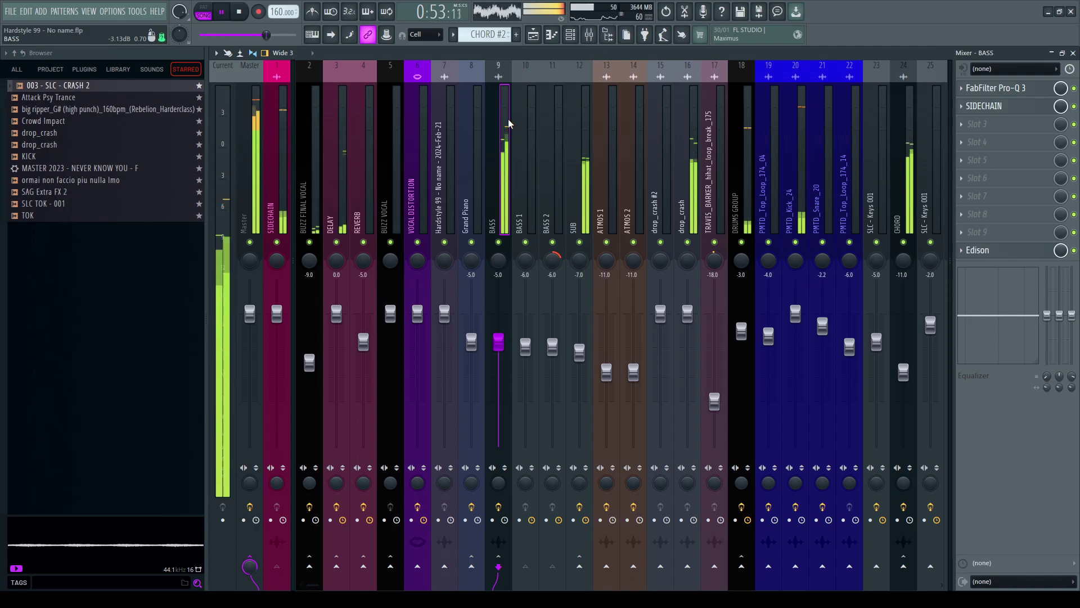
{"action": "left_click_drag", "start_coordinate": [486, 358], "coordinate": [486, 348]}
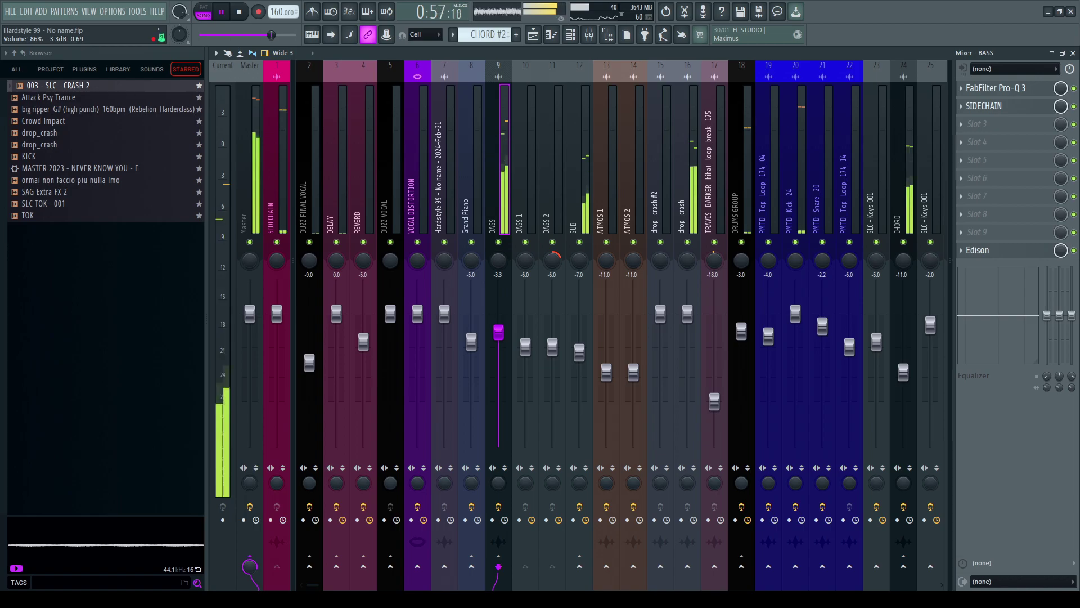
{"action": "key", "text": "F5"}
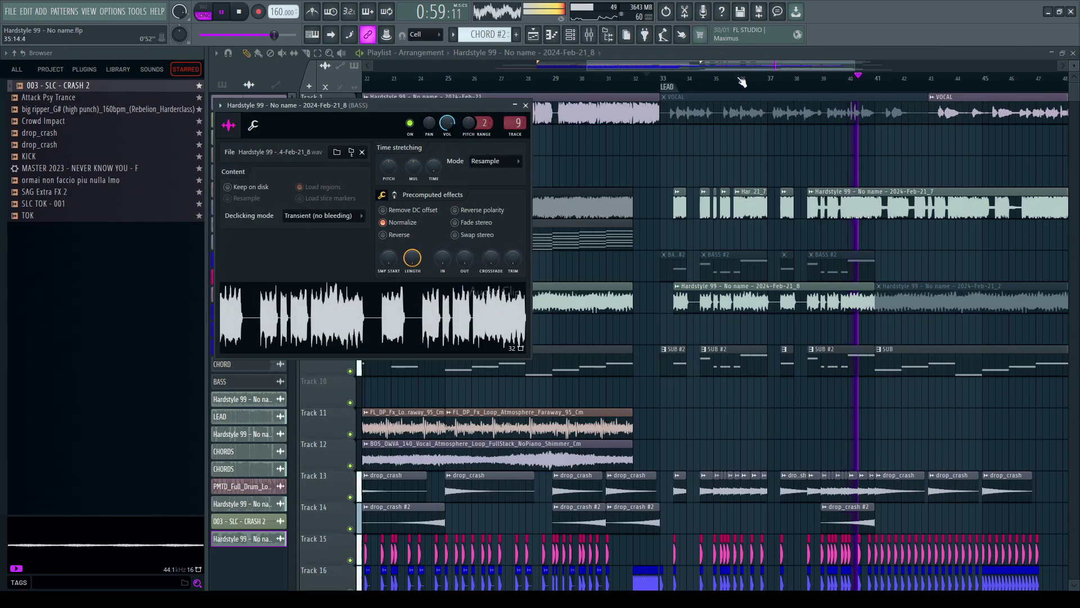
Step: Save the project while playing the lead section with the recorded bass
{"action": "scroll", "coordinate": [741, 82], "scroll_direction": "down", "scroll_amount": 2}
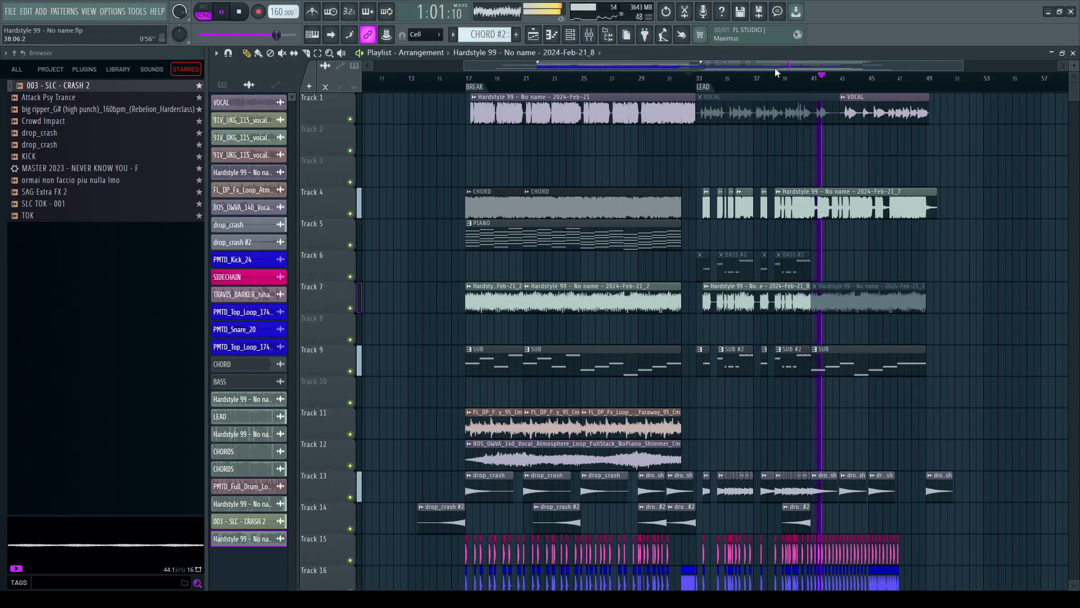
{"action": "key", "text": "ctrl+s"}
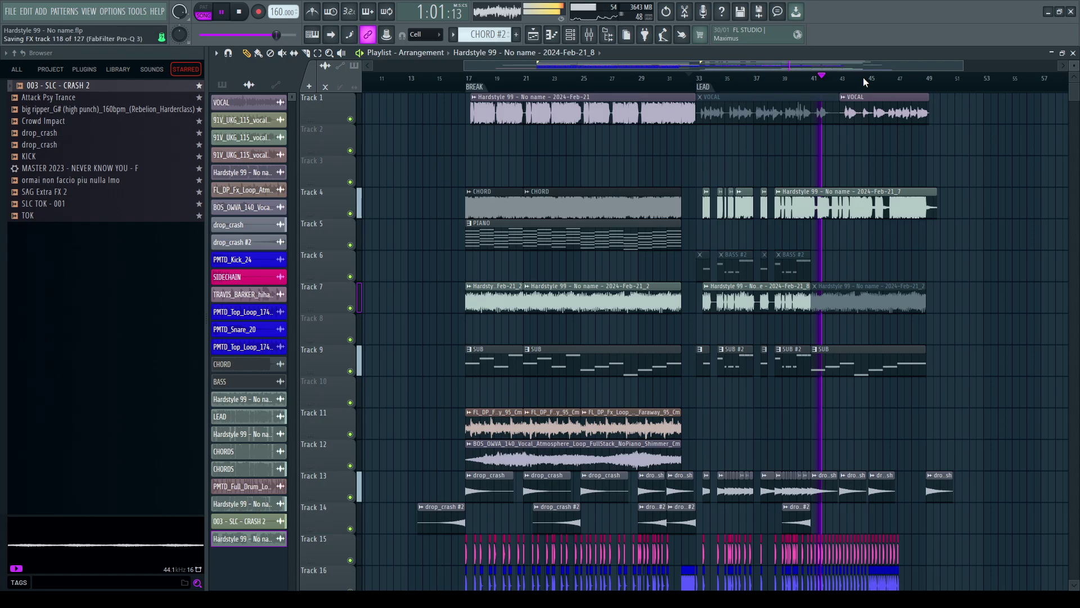
{"action": "scroll", "coordinate": [875, 90], "scroll_direction": "up", "scroll_amount": 3}
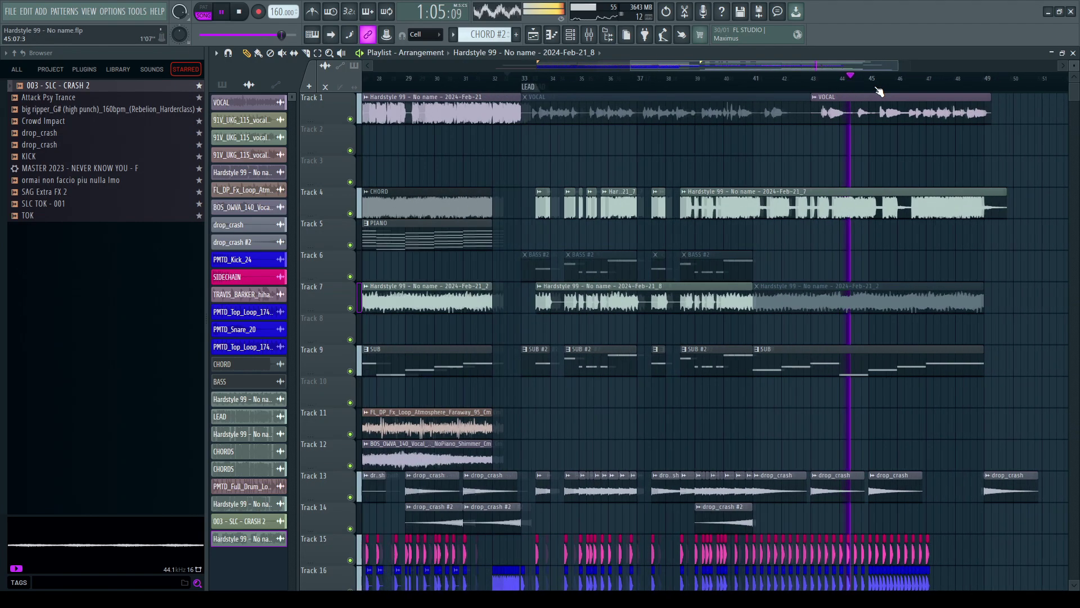
Step: Unmute the original bass clip on track 7 from bar 41, play the arrangement, and stop playback
{"action": "scroll", "coordinate": [878, 91], "scroll_direction": "down", "scroll_amount": 2}
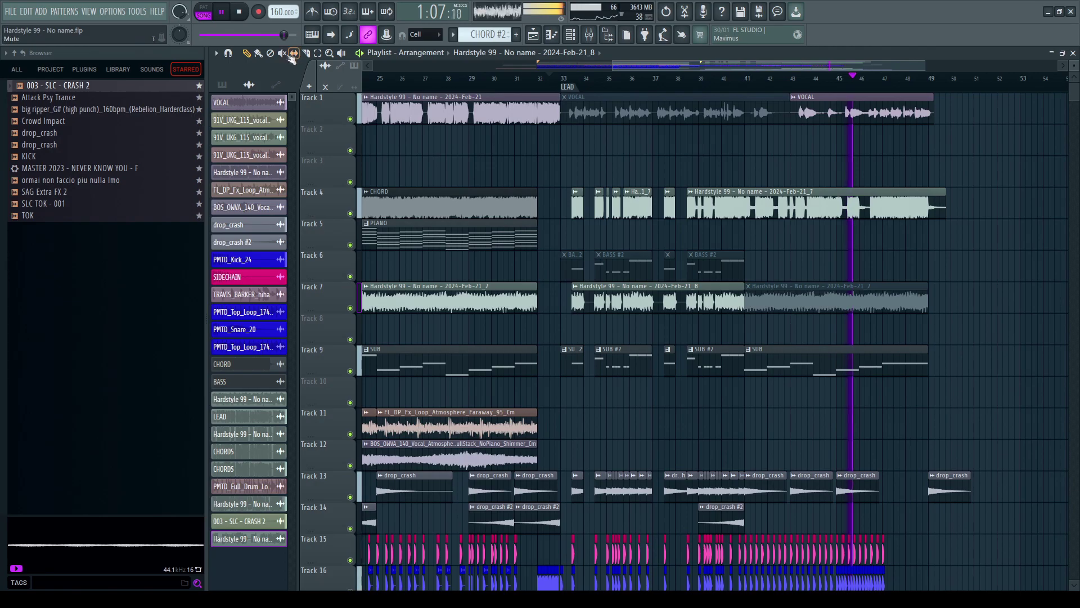
{"action": "scroll", "coordinate": [860, 90], "scroll_direction": "down", "scroll_amount": 1}
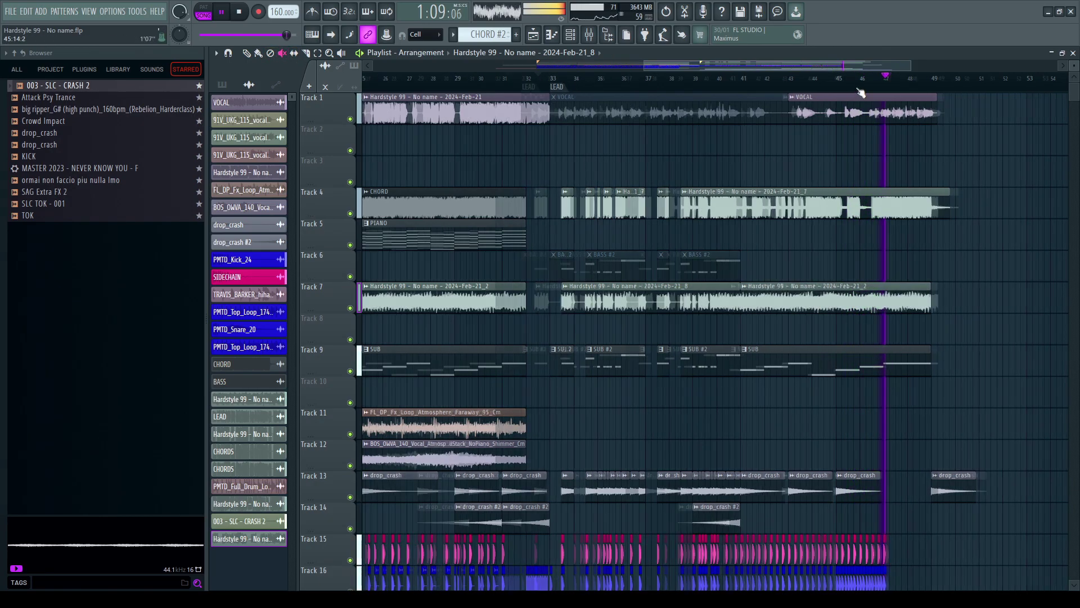
{"action": "scroll", "coordinate": [861, 90], "scroll_direction": "down", "scroll_amount": 4}
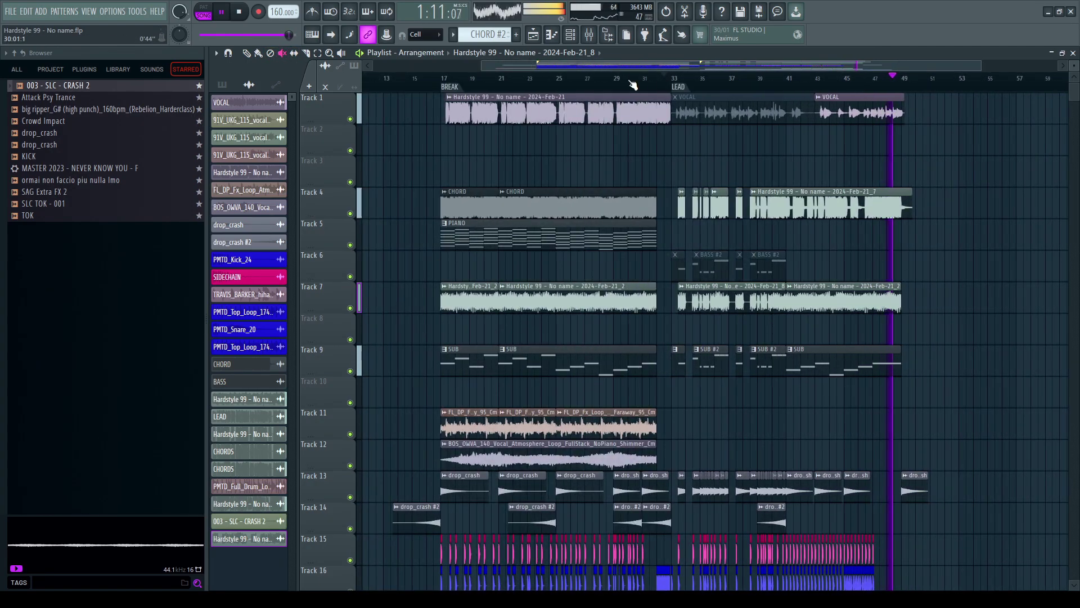
{"action": "scroll", "coordinate": [552, 218], "scroll_direction": "down", "scroll_amount": 1}
{"action": "scroll", "coordinate": [552, 219], "scroll_direction": "down", "scroll_amount": 3}
{"action": "key", "text": "space"}
{"action": "scroll", "coordinate": [801, 70], "scroll_direction": "up", "scroll_amount": 3}
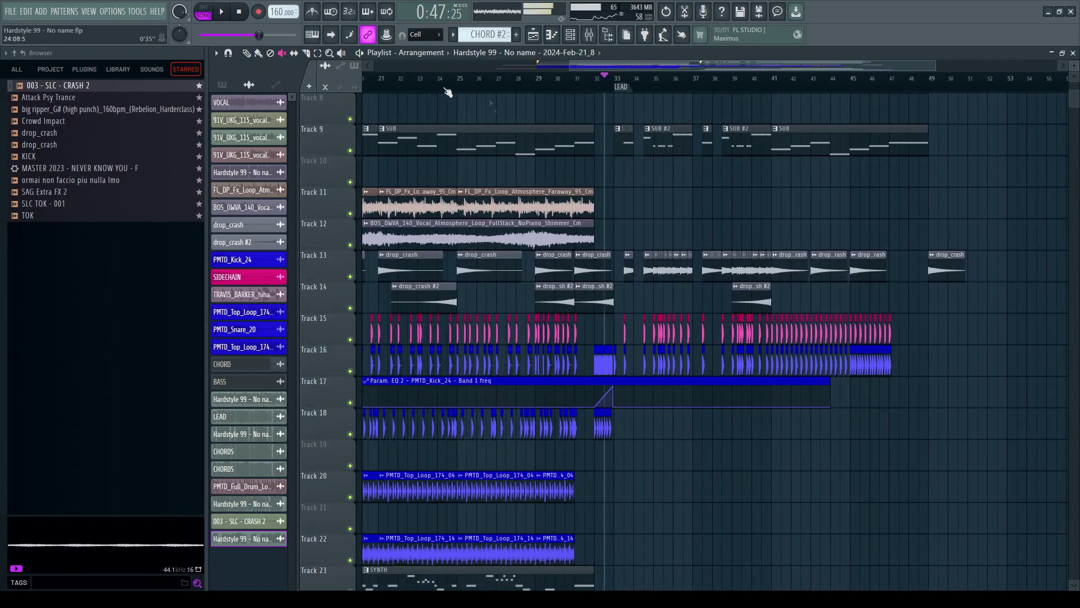
Step: Create a new pattern named REESE BASS
{"action": "scroll", "coordinate": [472, 82], "scroll_direction": "down", "scroll_amount": 2}
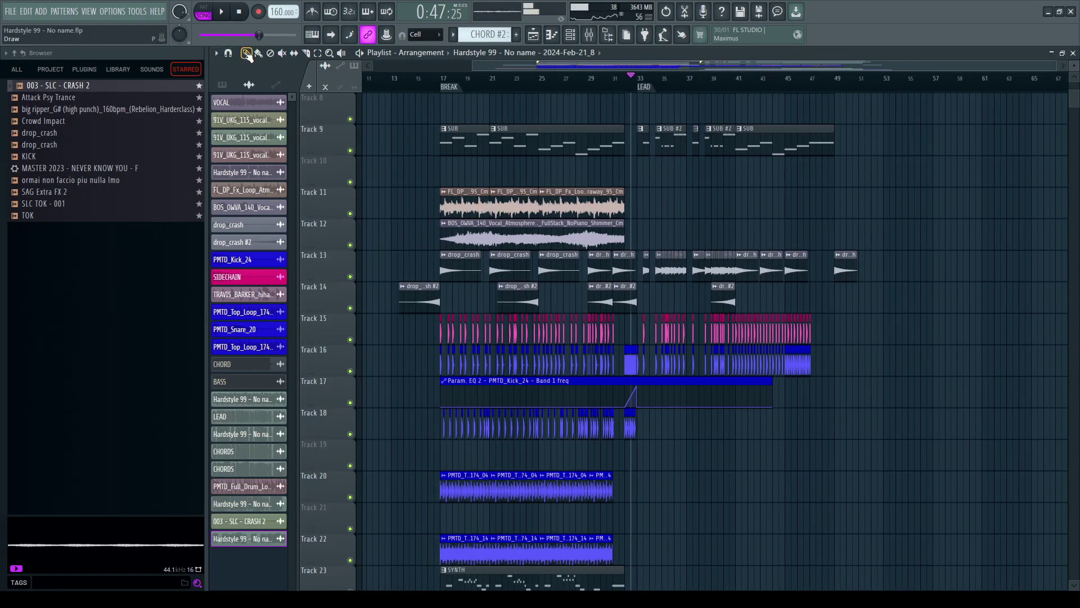
{"action": "scroll", "coordinate": [531, 222], "scroll_direction": "up", "scroll_amount": 4}
{"action": "scroll", "coordinate": [673, 85], "scroll_direction": "up", "scroll_amount": 2}
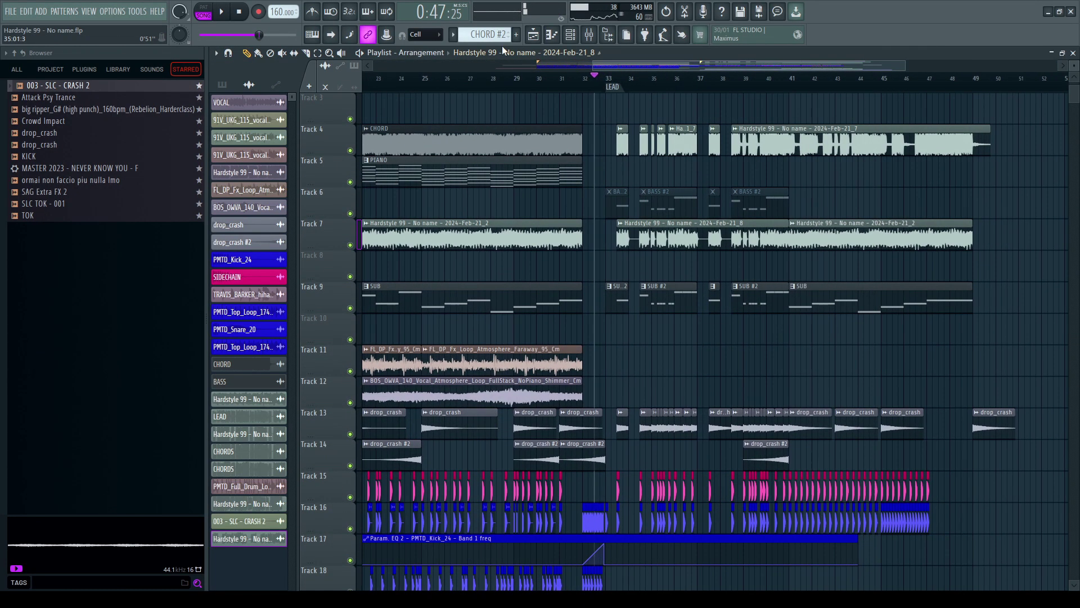
{"action": "left_click", "coordinate": [516, 34]}
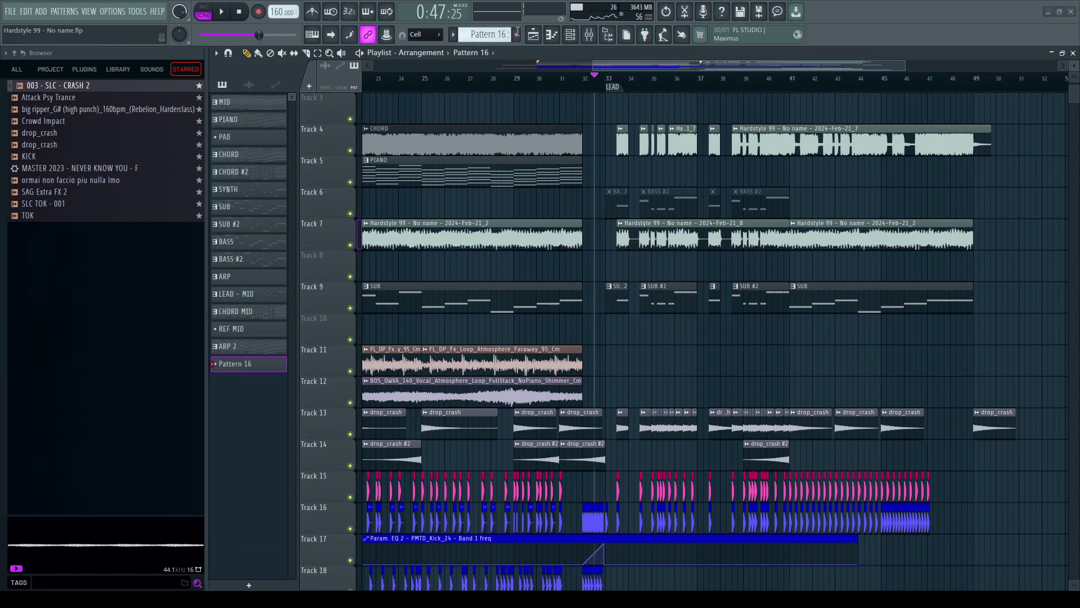
{"action": "left_click", "coordinate": [519, 33]}
Step: Show the unsorted channels in the channel rack and add a new Serum instrument
{"action": "left_click", "coordinate": [572, 36]}
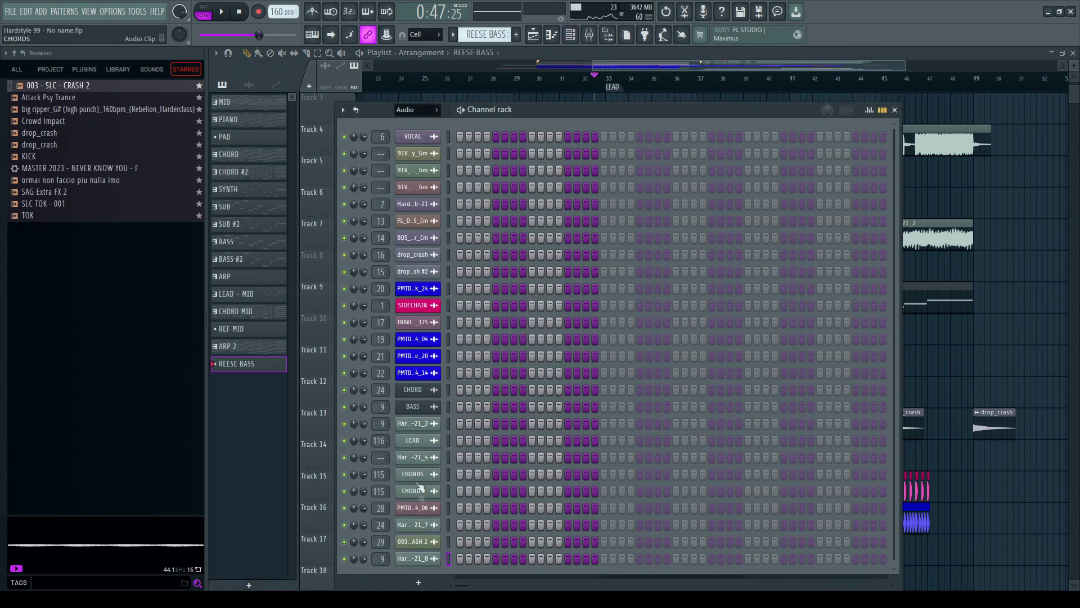
{"action": "scroll", "coordinate": [495, 335], "scroll_direction": "down", "scroll_amount": 1}
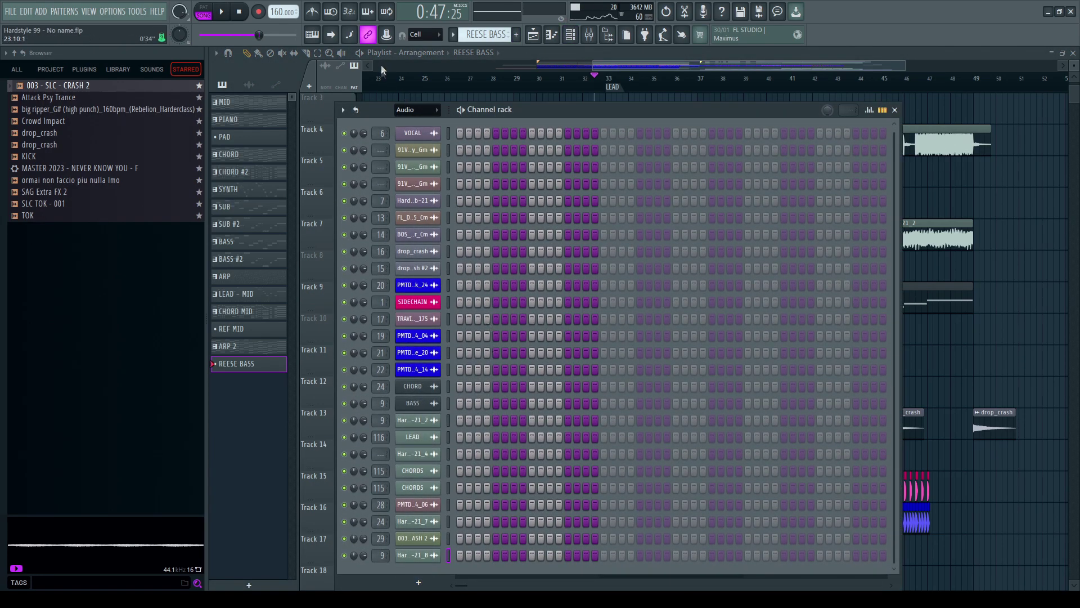
{"action": "scroll", "coordinate": [416, 110], "scroll_direction": "down", "scroll_amount": 1}
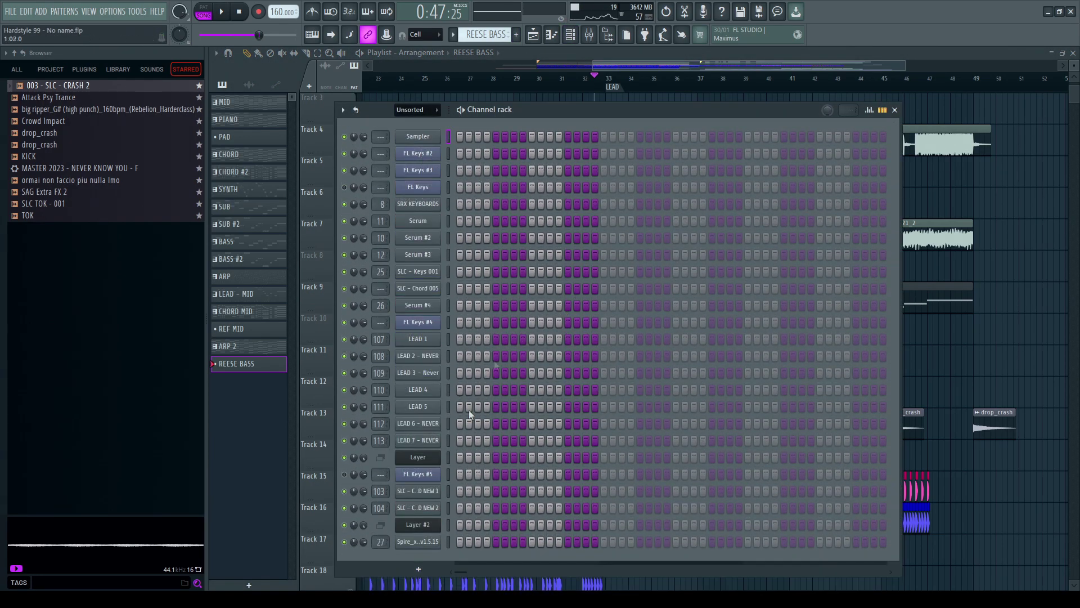
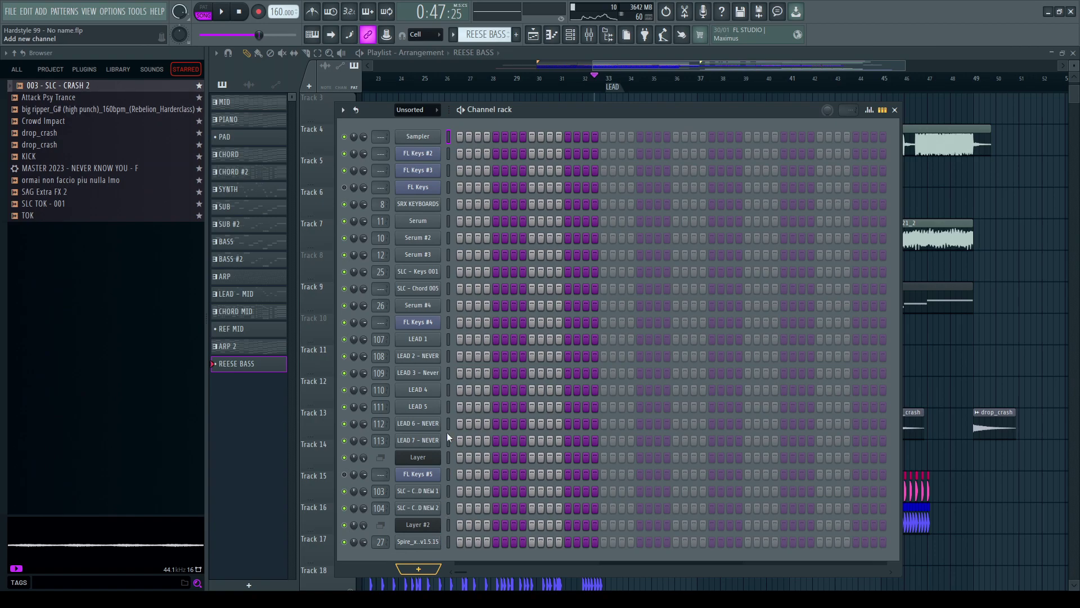
{"action": "left_click", "coordinate": [441, 290]}
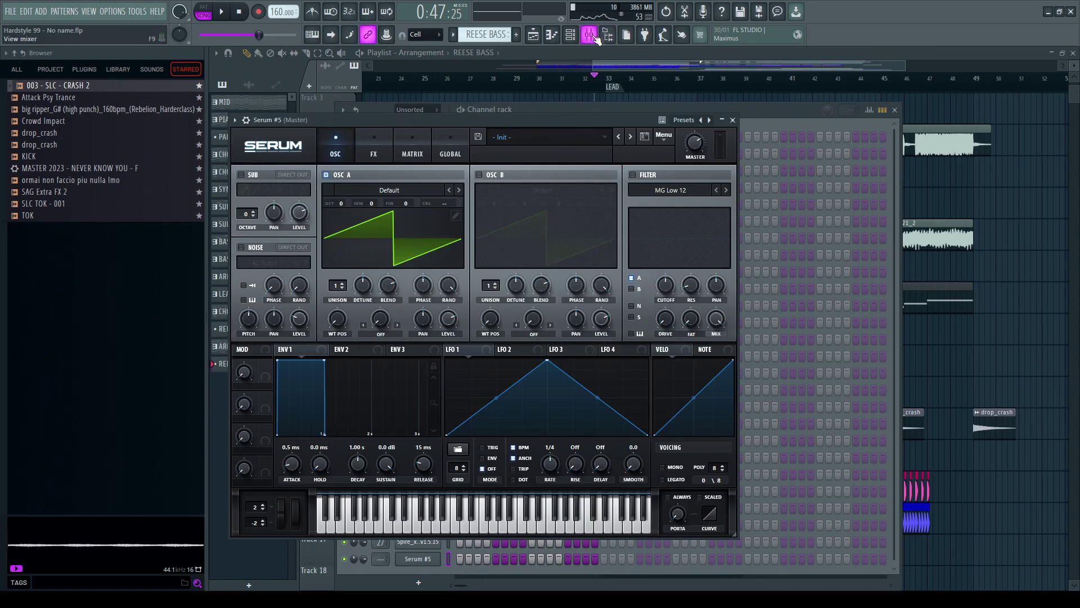
{"action": "left_click", "coordinate": [612, 36]}
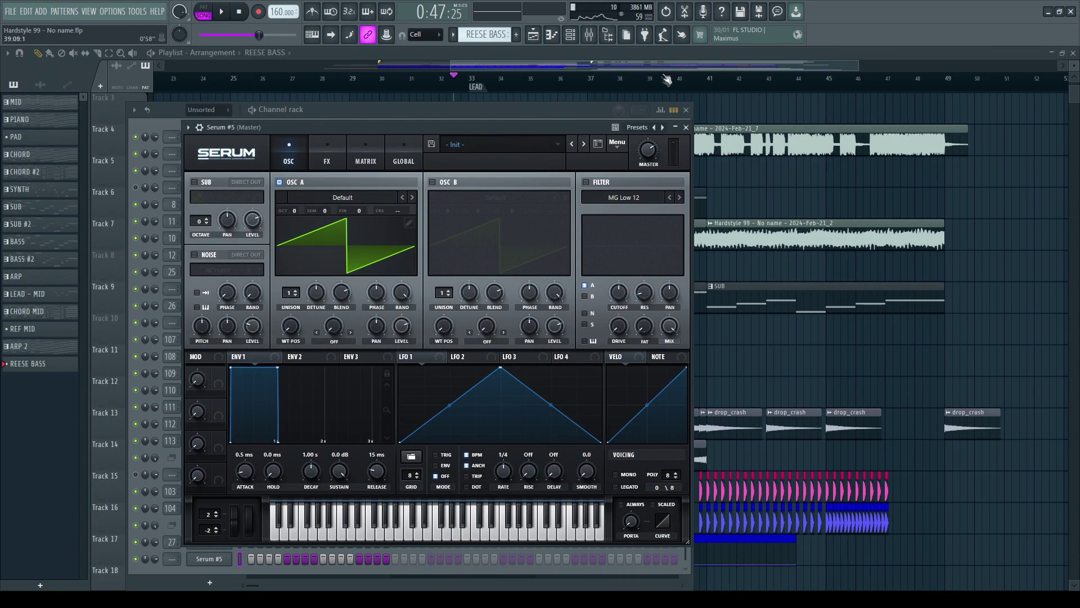
{"action": "left_click", "coordinate": [610, 35]}
Step: Open the Reese Bass folder inside TOOLS - Hardstyle SERUM Soundbank By SL Complex in the file browser
{"action": "left_click", "coordinate": [17, 69]}
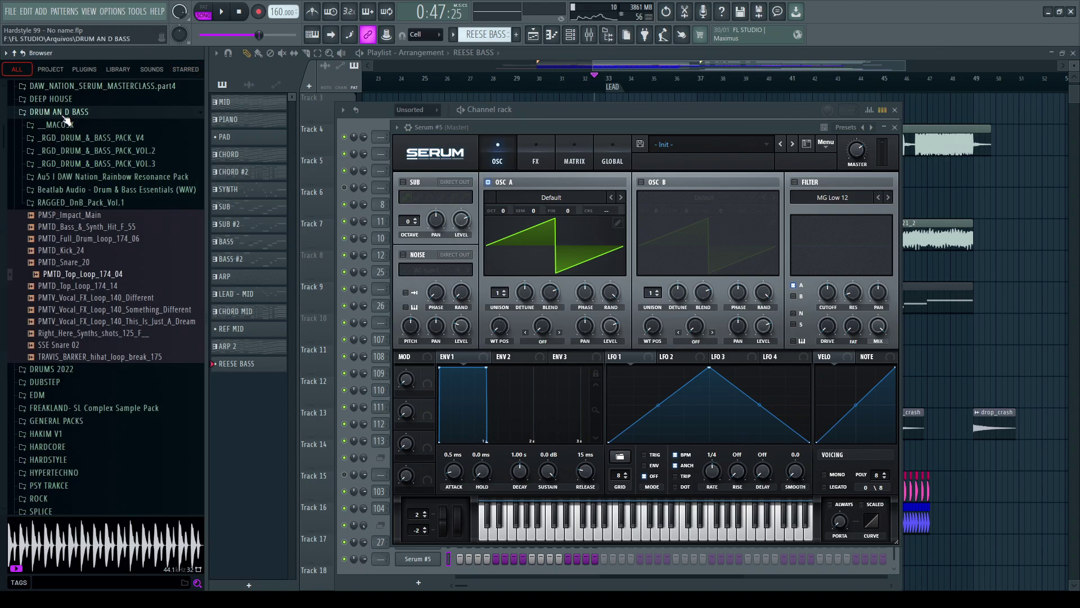
{"action": "scroll", "coordinate": [49, 180], "scroll_direction": "down", "scroll_amount": 5}
{"action": "scroll", "coordinate": [56, 186], "scroll_direction": "down", "scroll_amount": 10}
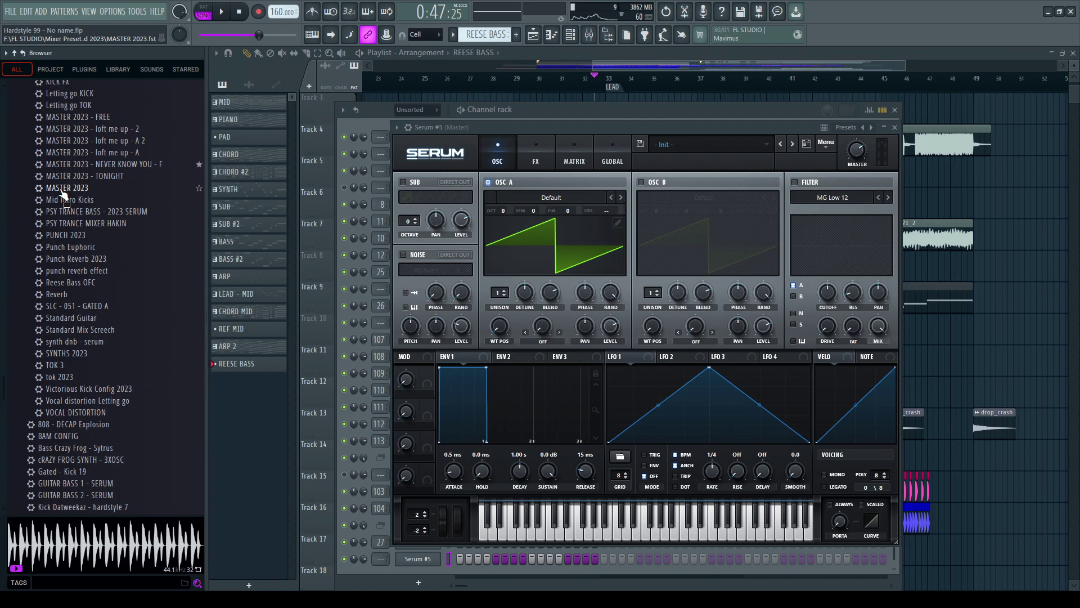
{"action": "scroll", "coordinate": [67, 248], "scroll_direction": "down", "scroll_amount": 8}
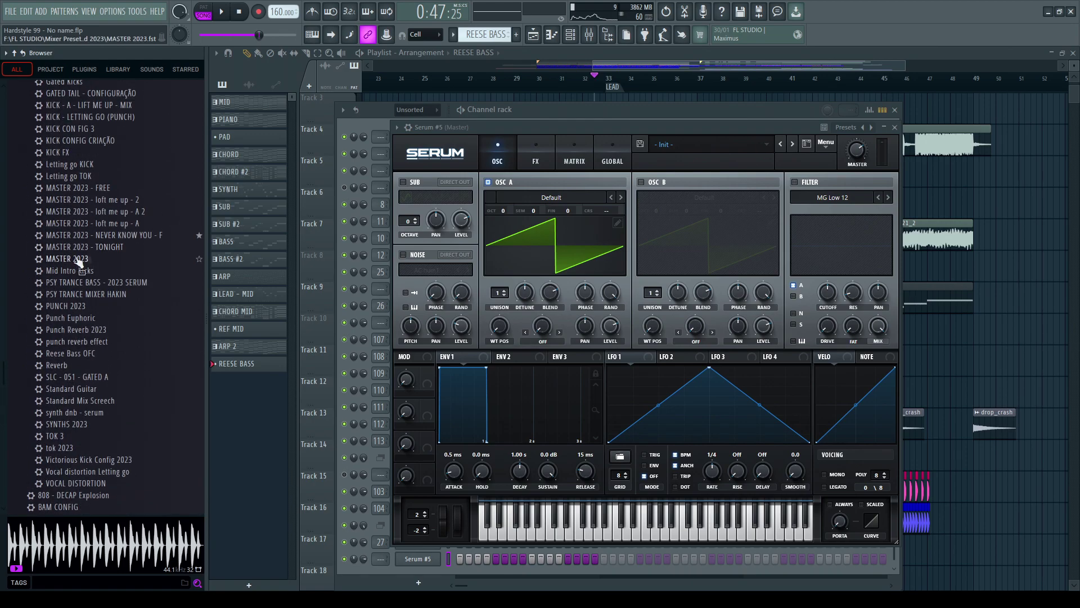
{"action": "scroll", "coordinate": [78, 304], "scroll_direction": "up", "scroll_amount": 15}
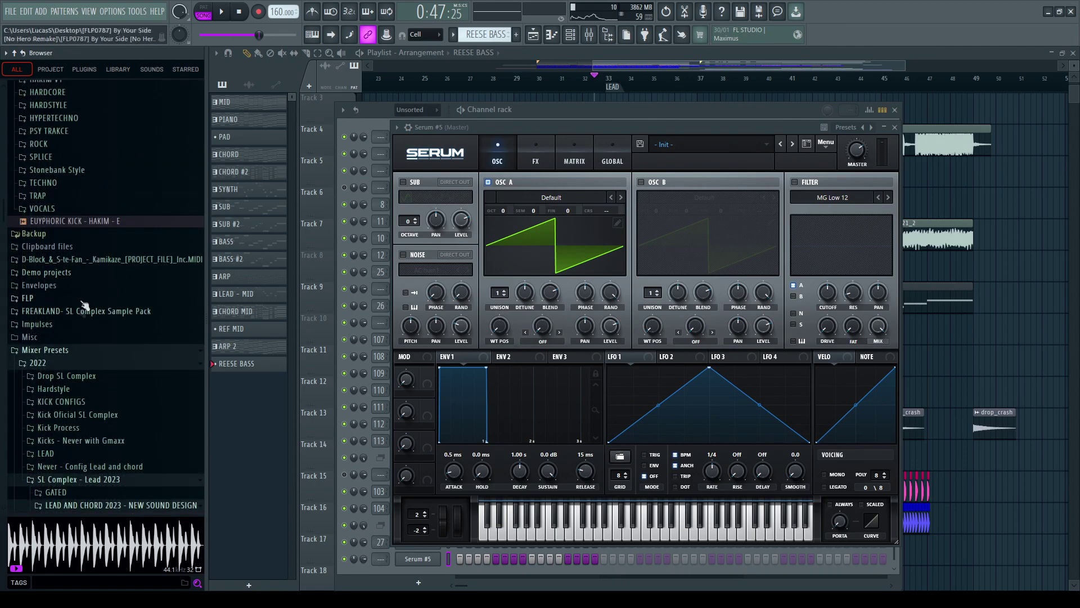
{"action": "left_click", "coordinate": [75, 351]}
{"action": "scroll", "coordinate": [70, 428], "scroll_direction": "down", "scroll_amount": 2}
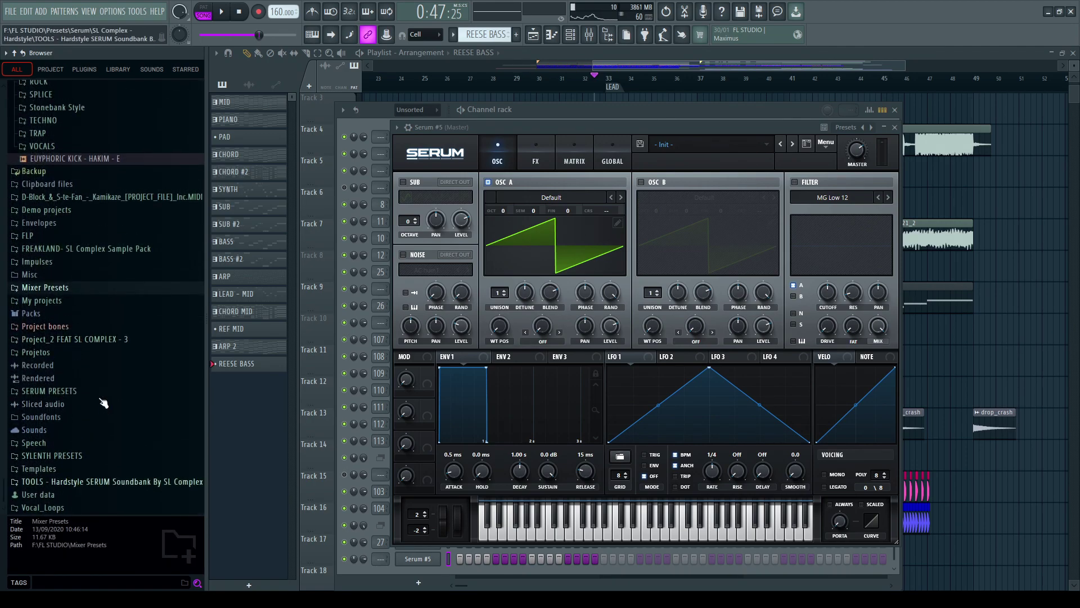
{"action": "left_click", "coordinate": [107, 481]}
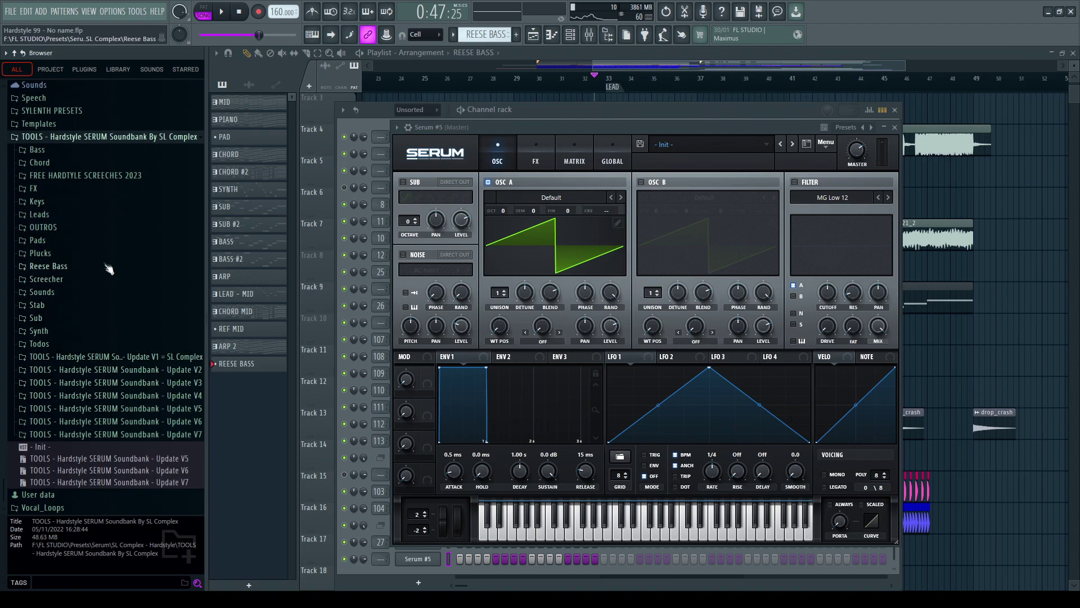
{"action": "left_click", "coordinate": [79, 266]}
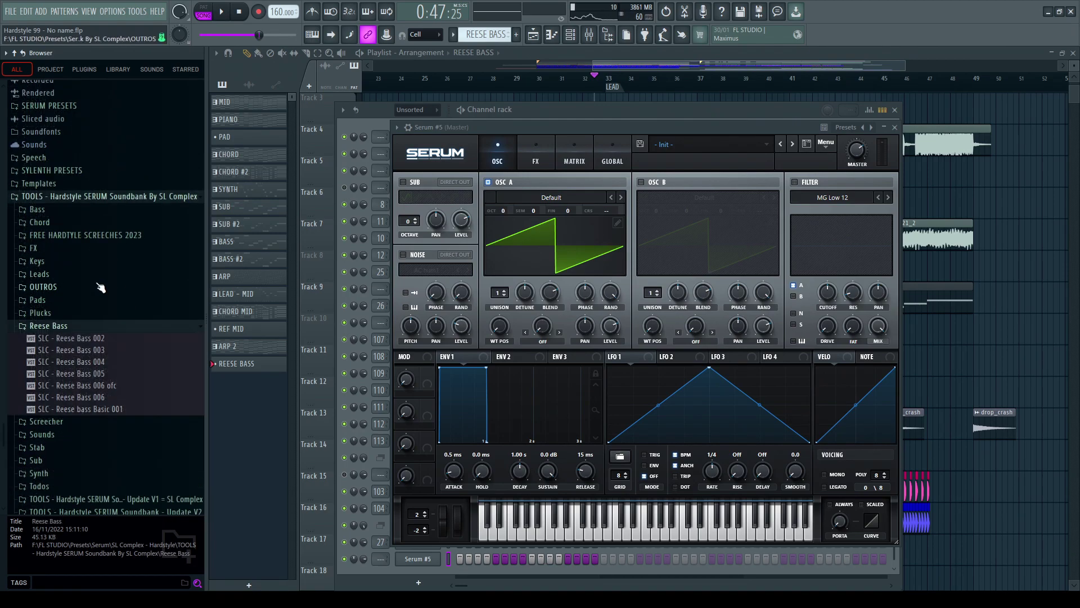
Step: Load the preset SLC - Reese Bass 006 ofc into the new Serum instrument and return to the playlist
{"action": "left_click", "coordinate": [107, 362]}
{"action": "left_click_drag", "start_coordinate": [78, 385], "coordinate": [519, 258]}
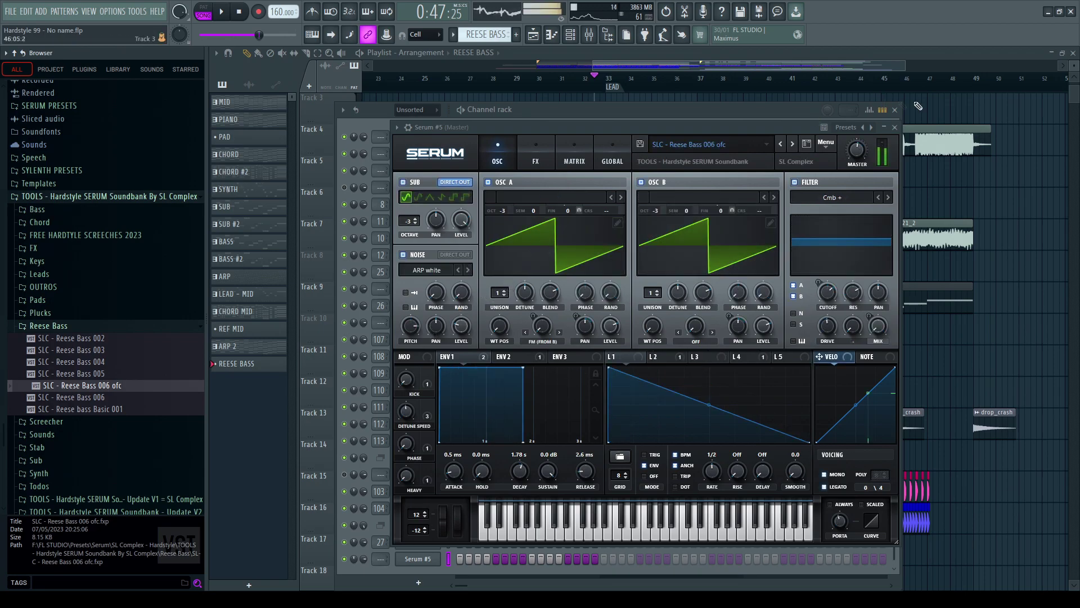
{"action": "left_click", "coordinate": [895, 127]}
{"action": "left_click", "coordinate": [832, 62]}
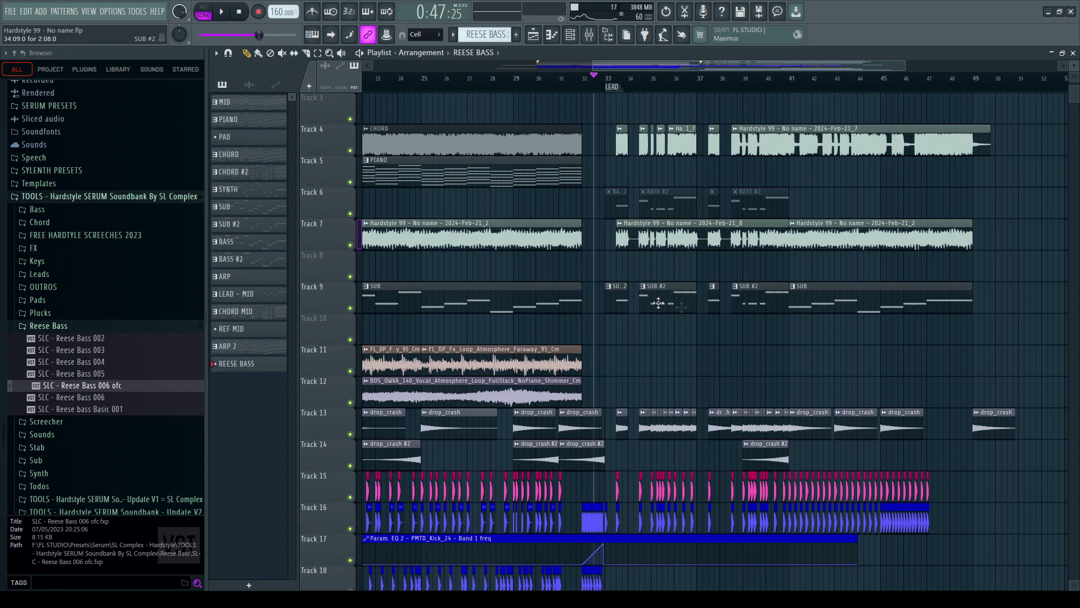
Step: Copy the SUB pattern's notes into the new Serum channel's piano roll in the REESE BASS pattern
{"action": "double_click", "coordinate": [852, 312]}
{"action": "key", "text": "F5"}
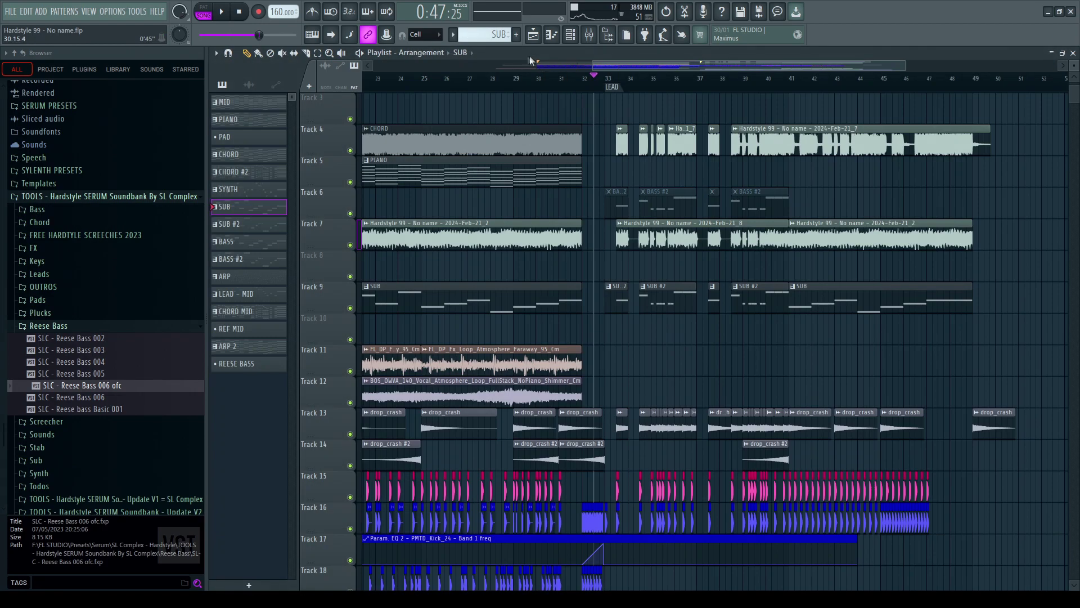
{"action": "left_click", "coordinate": [260, 367]}
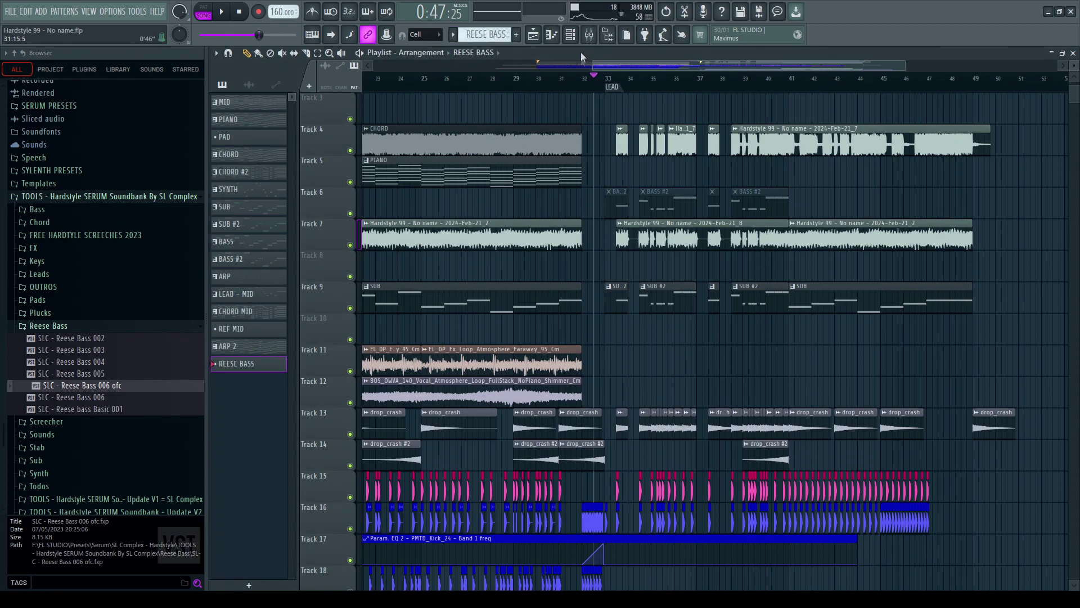
{"action": "left_click", "coordinate": [571, 35]}
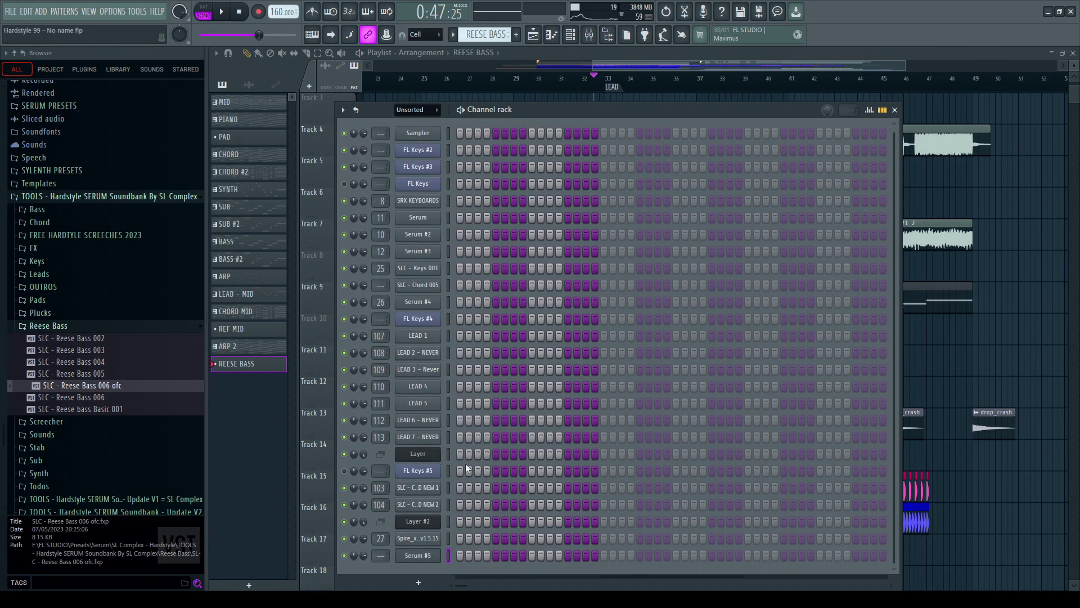
{"action": "key", "text": "F7"}
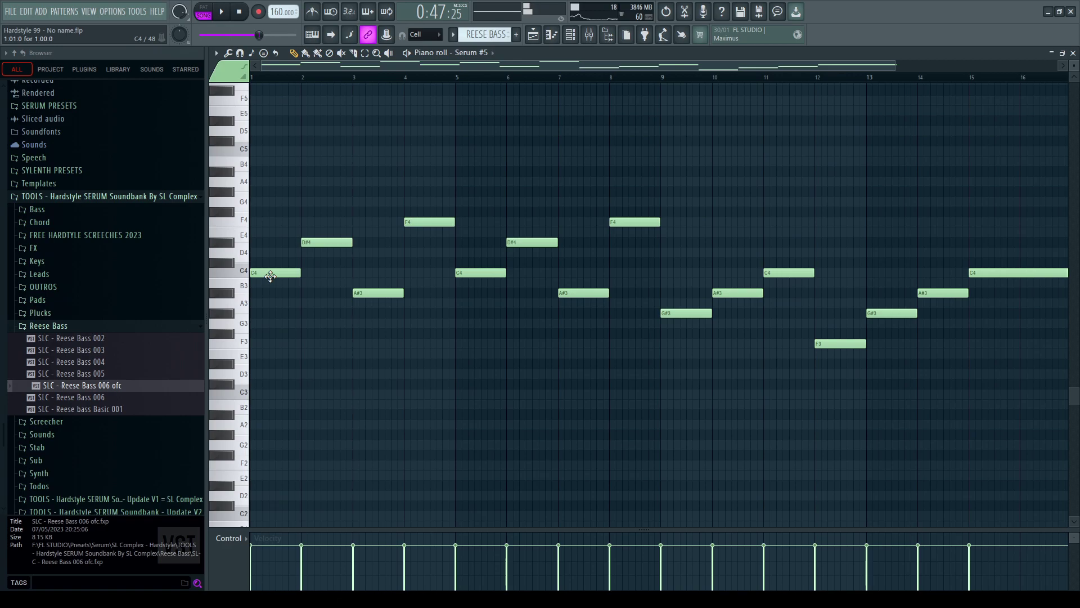
Step: Transpose all the reese bass notes up two octaves, switch playback to pattern mode, and deselect the notes
{"action": "key", "text": "ctrl+a"}
{"action": "key", "text": "ctrl+Up"}
{"action": "key", "text": "space"}
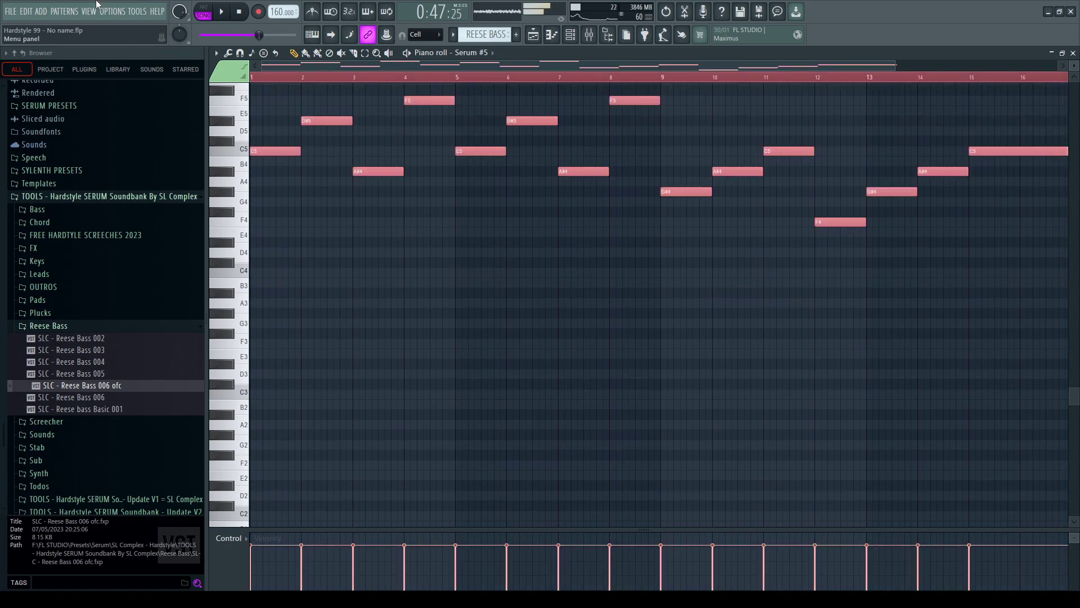
{"action": "left_click", "coordinate": [203, 7]}
{"action": "scroll", "coordinate": [297, 210], "scroll_direction": "up", "scroll_amount": 3}
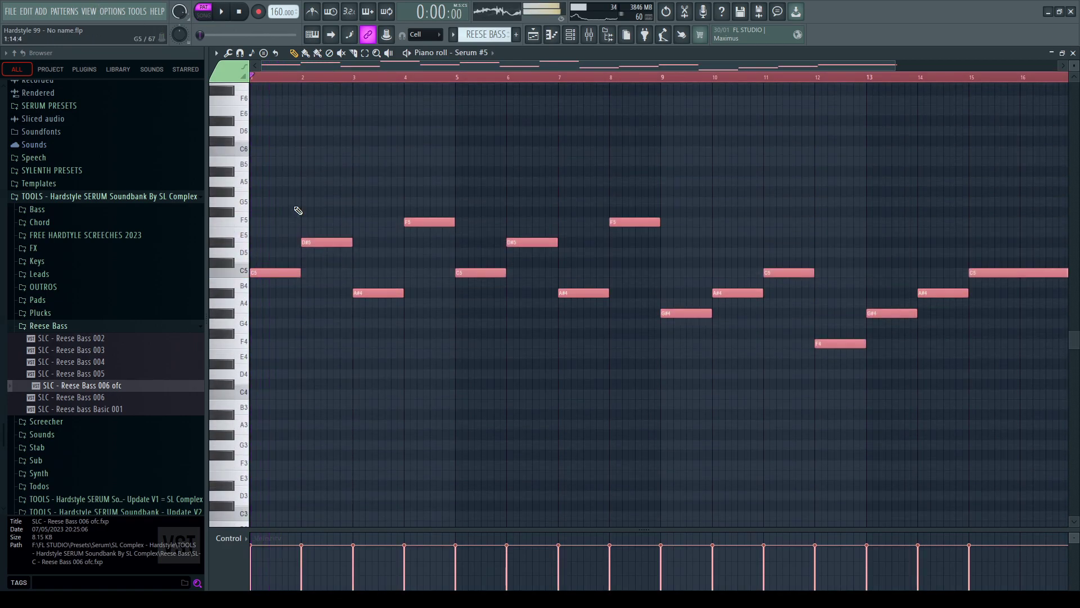
{"action": "scroll", "coordinate": [272, 84], "scroll_direction": "up", "scroll_amount": 3}
{"action": "key", "text": "ctrl+Up"}
{"action": "key", "text": "ctrl+d"}
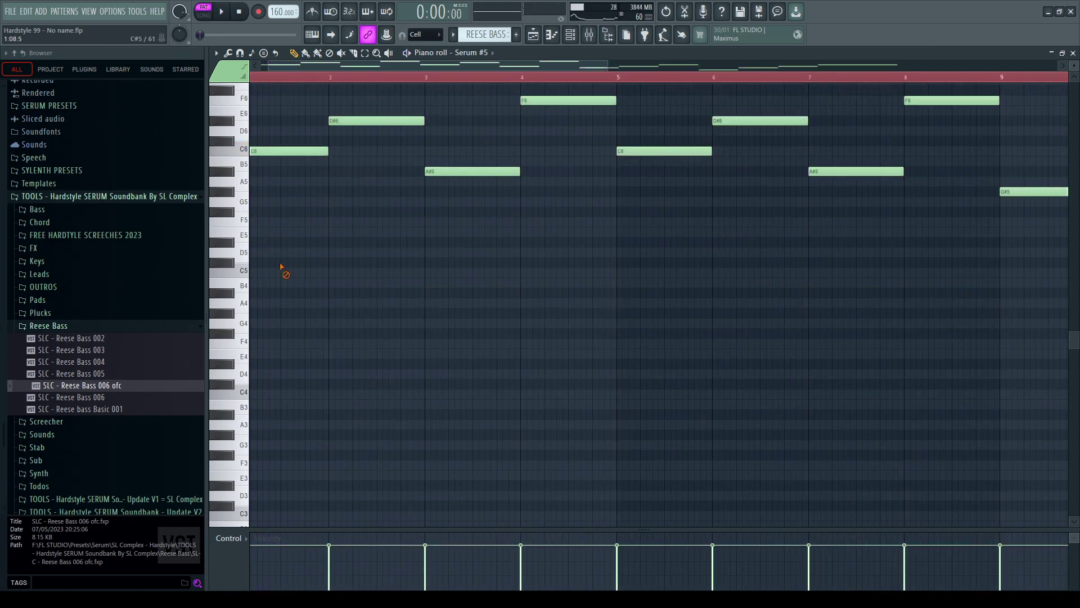
Step: Slice the first C6 note within bar 1 and transpose its first part up one octave to C7
{"action": "scroll", "coordinate": [281, 268], "scroll_direction": "up", "scroll_amount": 5}
{"action": "key", "text": "c"}
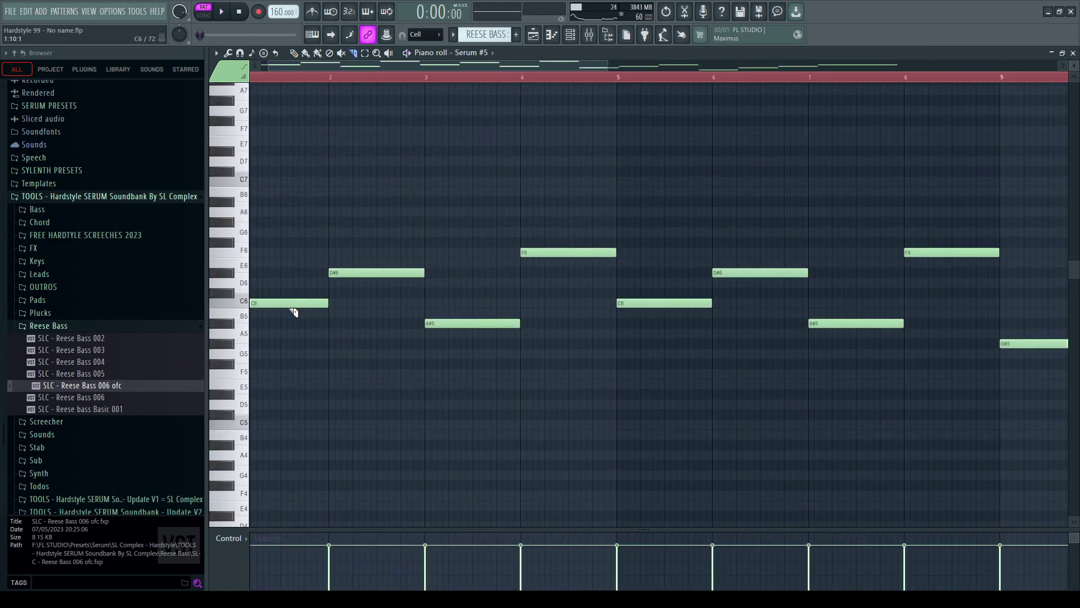
{"action": "left_click_drag", "start_coordinate": [282, 304], "coordinate": [279, 119]}
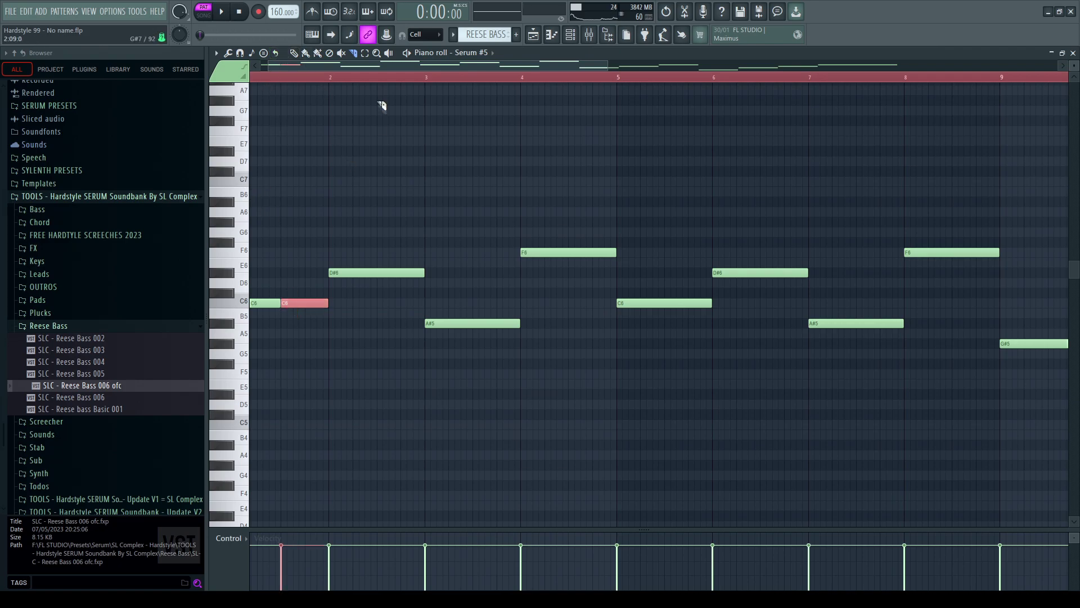
{"action": "left_click", "coordinate": [365, 53]}
{"action": "left_click_drag", "start_coordinate": [268, 256], "coordinate": [276, 335]}
{"action": "key", "text": "ctrl+Up"}
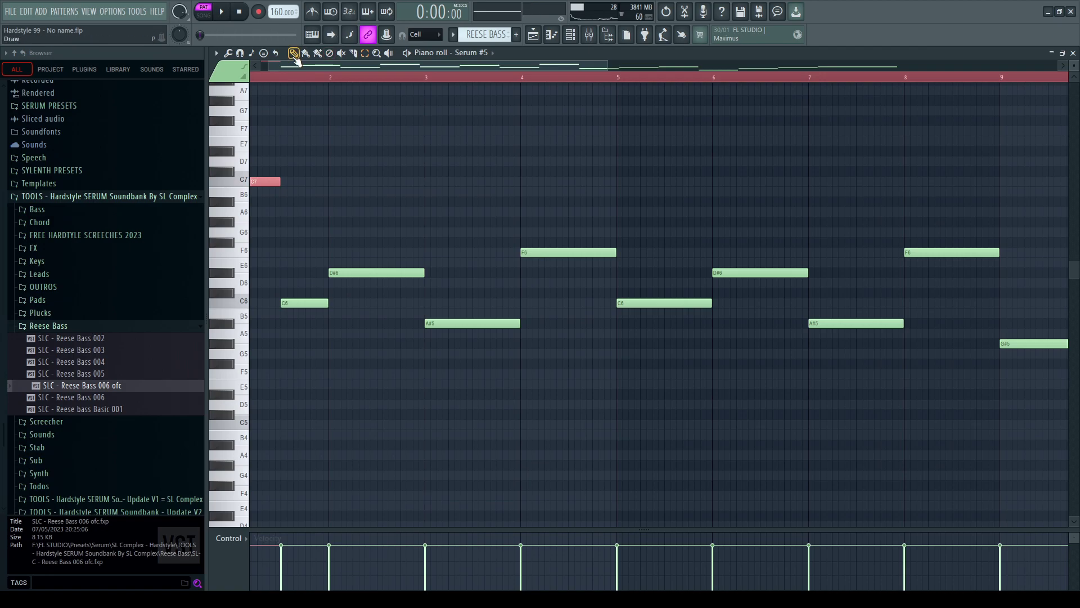
Step: Place the C7 note in bar 1's second half and the C6 note at the bar's start, lengthened to three quarters of the bar
{"action": "left_click", "coordinate": [293, 52]}
{"action": "scroll", "coordinate": [349, 469], "scroll_direction": "up", "scroll_amount": 5}
{"action": "scroll", "coordinate": [349, 469], "scroll_direction": "up", "scroll_amount": 3, "text": "ctrl"}
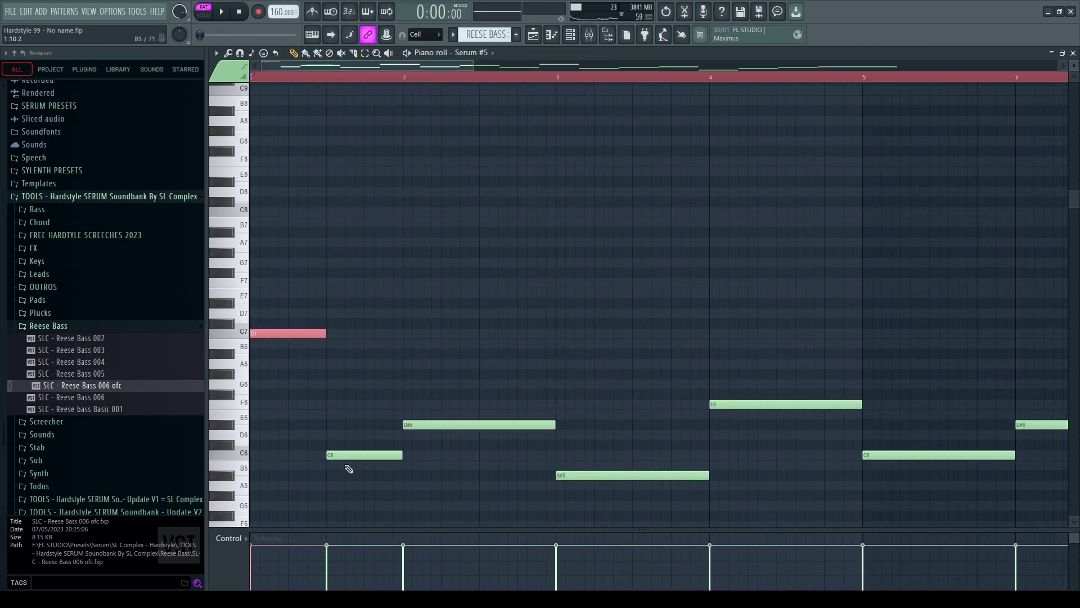
{"action": "left_click_drag", "start_coordinate": [294, 337], "coordinate": [361, 334]}
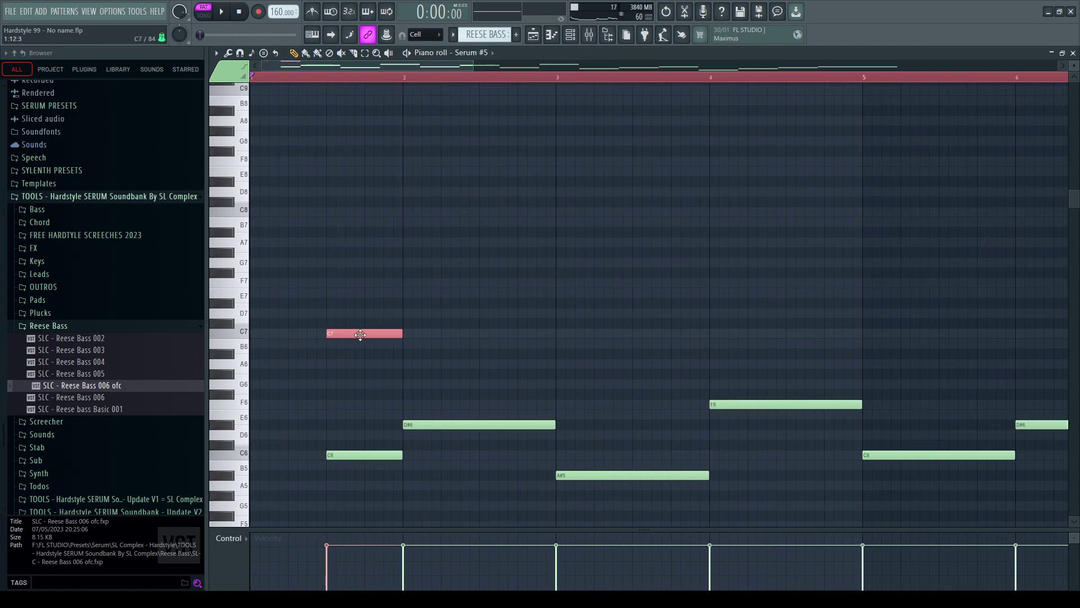
{"action": "mouse_move", "coordinate": [348, 452]}
{"action": "left_mouse_down"}
{"action": "mouse_move", "coordinate": [309, 456]}
{"action": "mouse_move", "coordinate": [364, 455]}
{"action": "left_mouse_up"}
{"action": "key", "text": "space"}
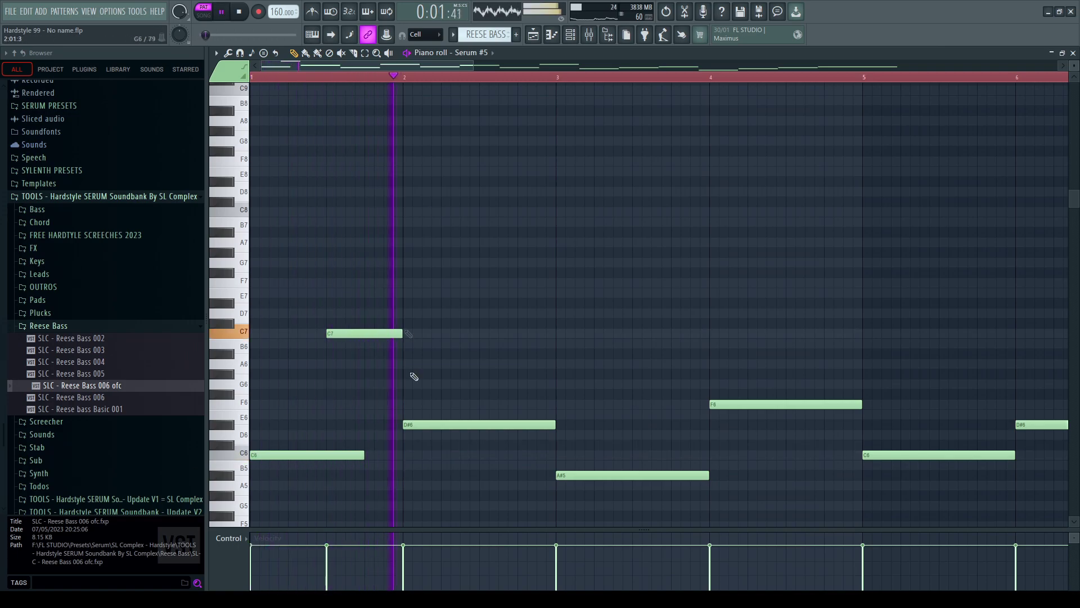
Step: Transpose the C7 note in bar 1 up one octave to C8 and play back the pattern
{"action": "key", "text": "space"}
{"action": "left_click", "coordinate": [365, 337]}
{"action": "key", "text": "ctrl+Up"}
{"action": "key", "text": "space"}
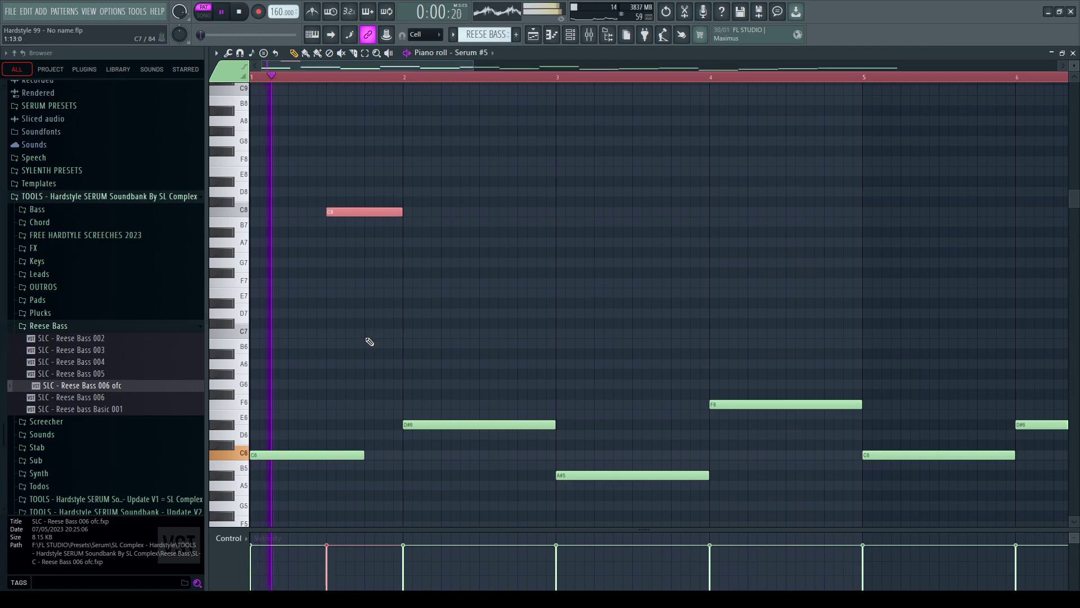
{"action": "scroll", "coordinate": [483, 82], "scroll_direction": "down", "scroll_amount": 2}
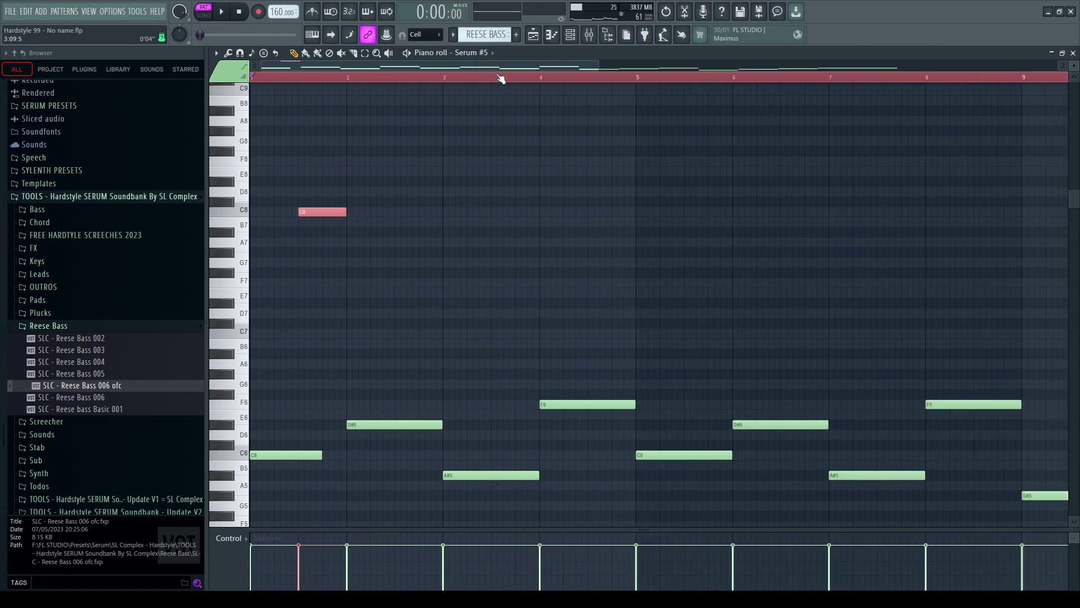
{"action": "scroll", "coordinate": [525, 86], "scroll_direction": "down", "scroll_amount": 1}
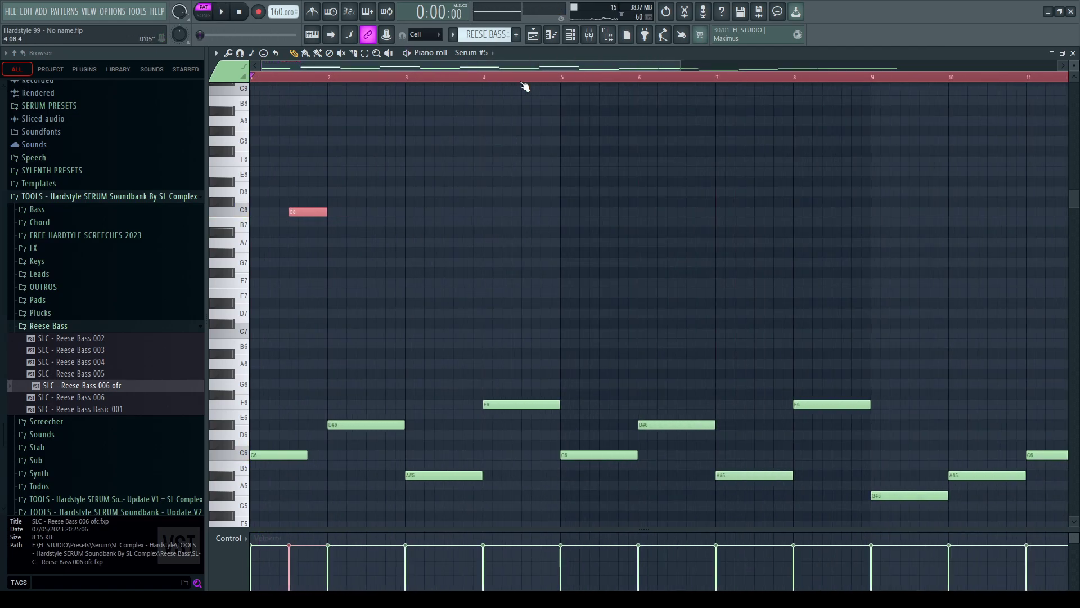
Step: Place the REESE BASS pattern on Track 10 from bar 33 and set song playback to start midway through bar 32
{"action": "key", "text": "F7"}
{"action": "key", "text": "F6"}
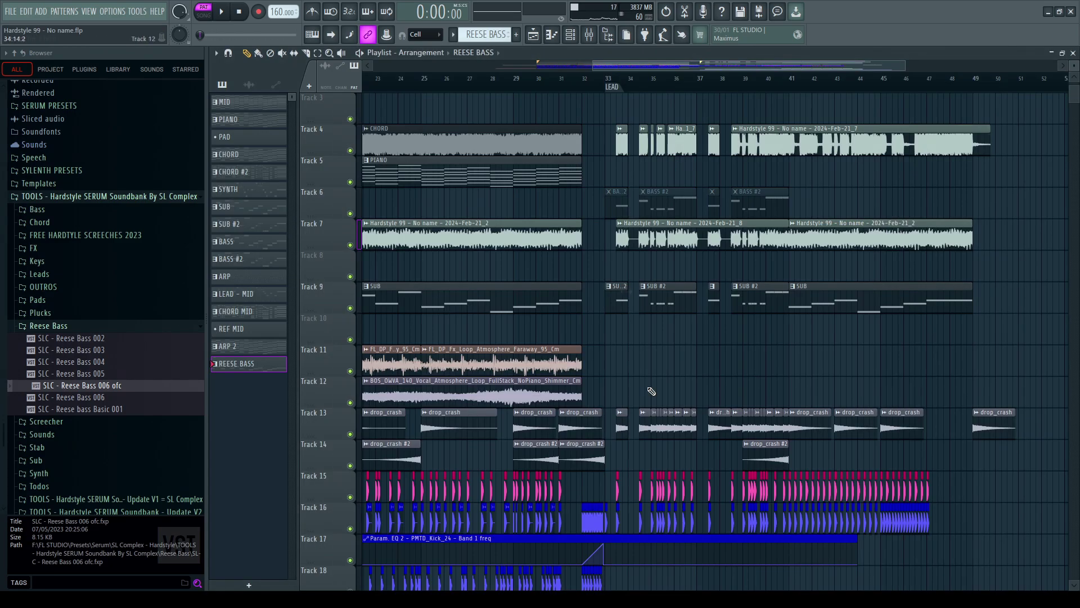
{"action": "scroll", "coordinate": [631, 322], "scroll_direction": "down", "scroll_amount": 1}
{"action": "left_click", "coordinate": [619, 301]}
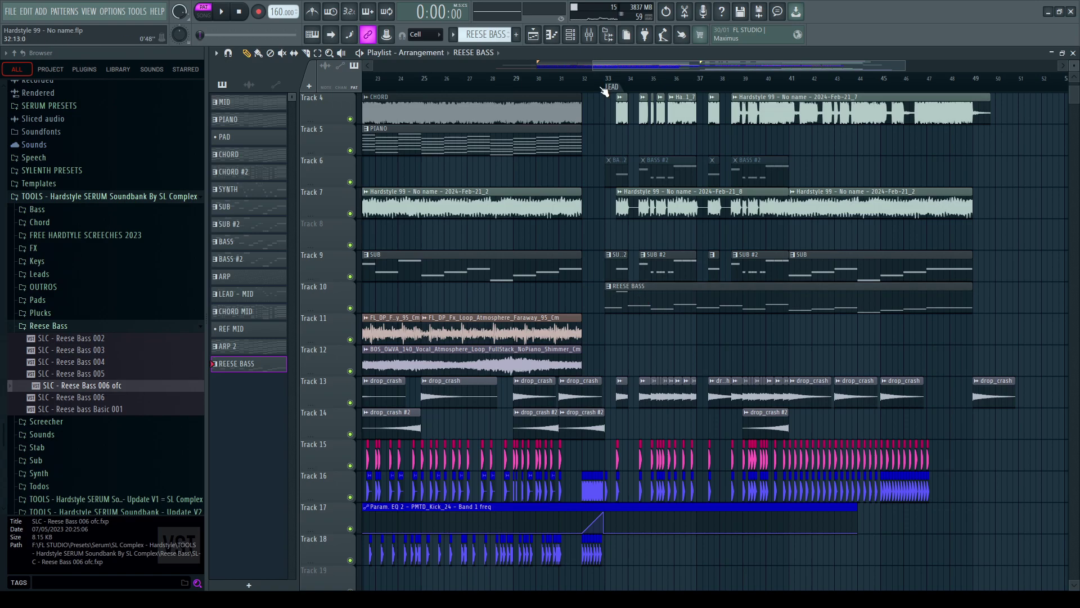
{"action": "left_click", "coordinate": [593, 81]}
{"action": "scroll", "coordinate": [643, 81], "scroll_direction": "up", "scroll_amount": 2}
Step: Shorten the C6 note in bar 1 to a quarter bar and move the half-bar C8 note to the bar's start
{"action": "key", "text": "F7"}
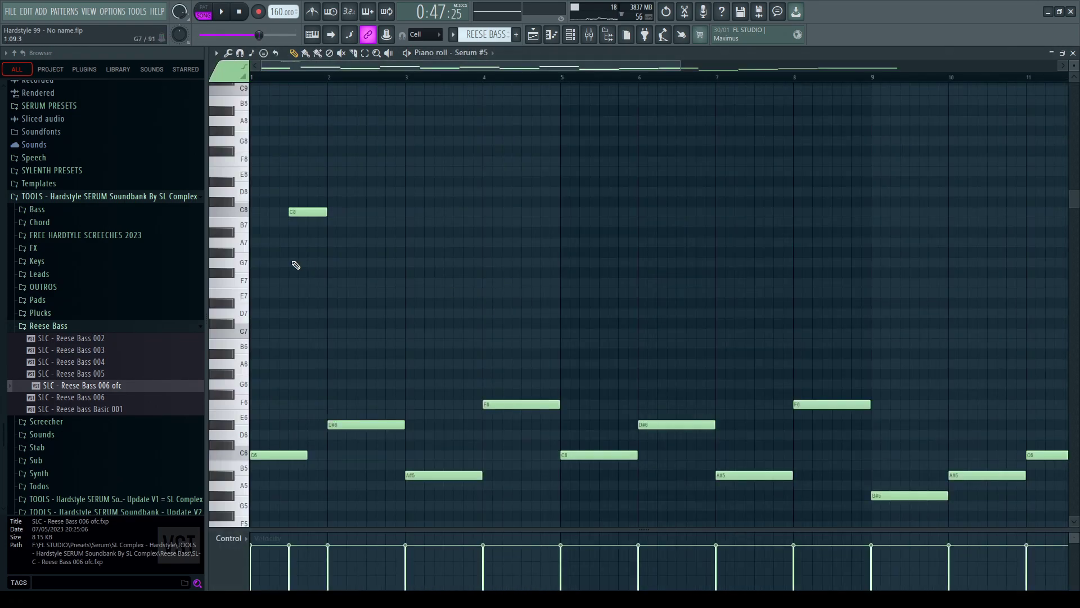
{"action": "scroll", "coordinate": [312, 83], "scroll_direction": "up", "scroll_amount": 3}
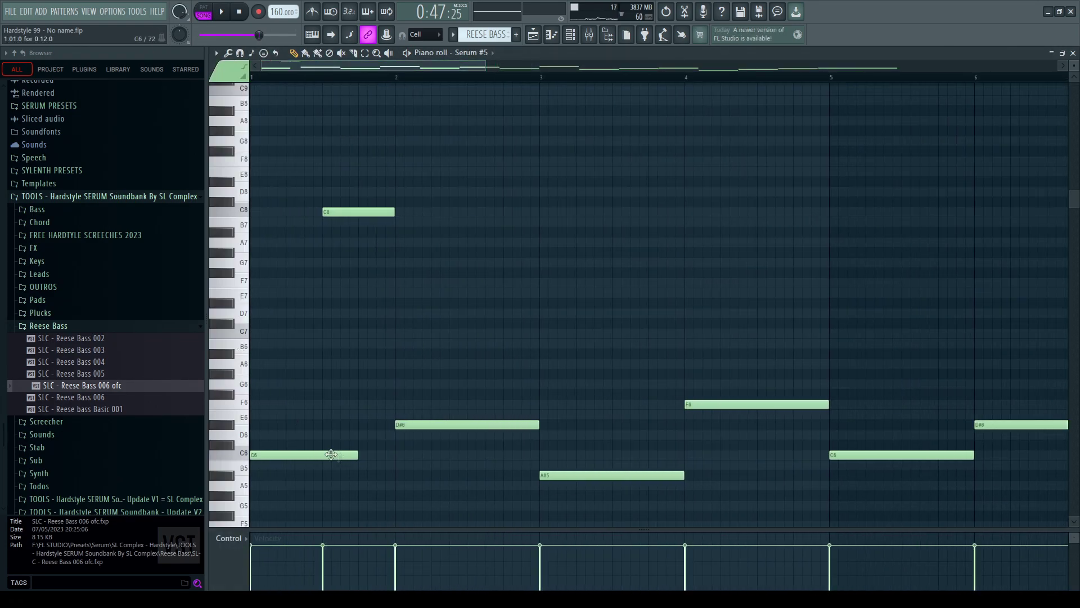
{"action": "left_click_drag", "start_coordinate": [355, 456], "coordinate": [269, 455]}
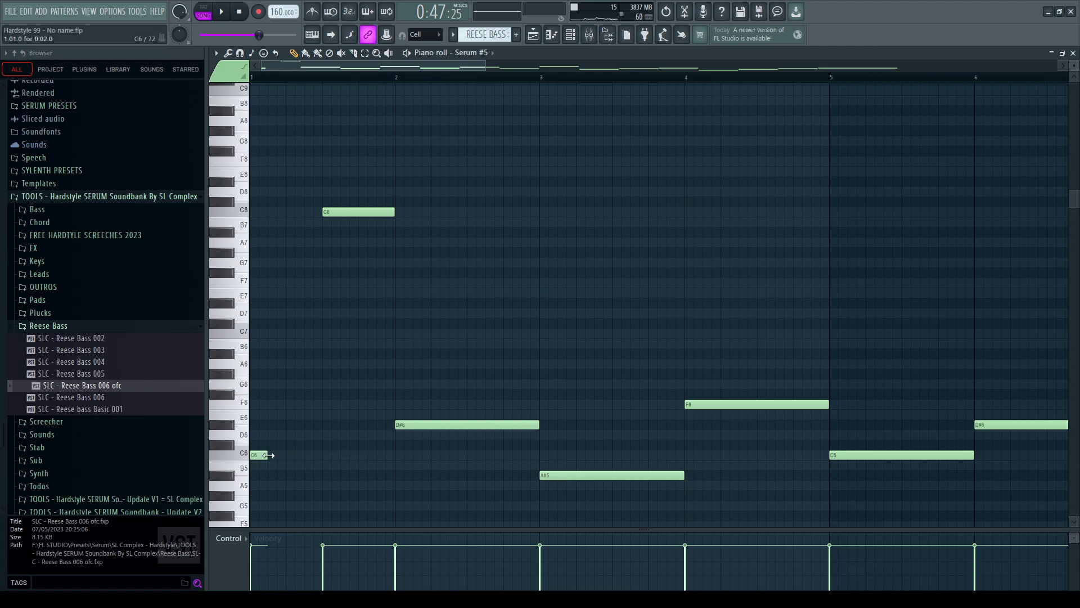
{"action": "left_click_drag", "start_coordinate": [346, 212], "coordinate": [274, 213]}
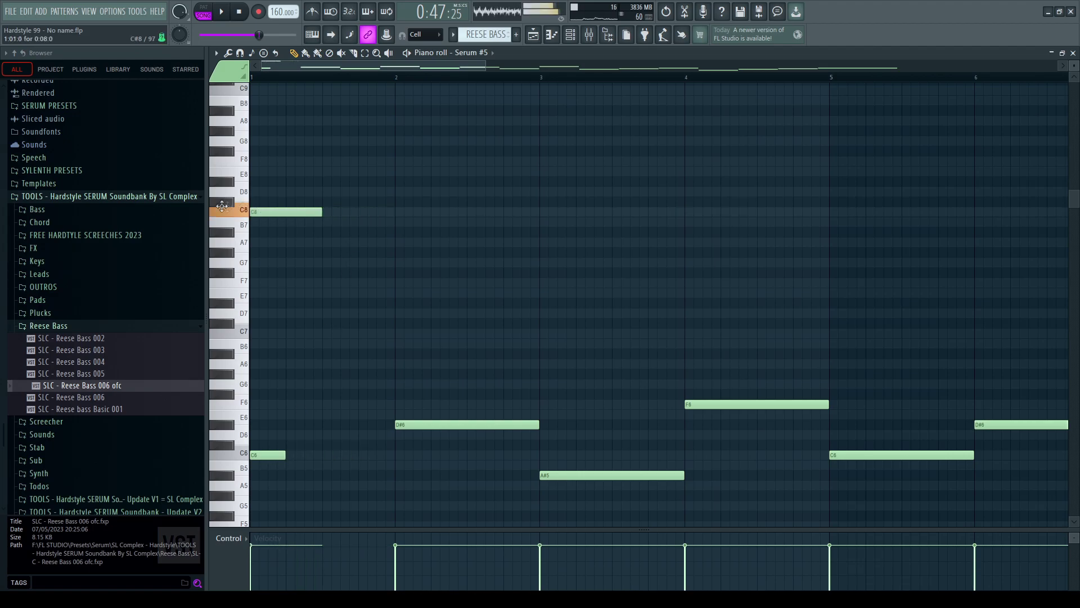
Step: Play the start of the lead section in the playlist to check the reese bass against the other tracks
{"action": "key", "text": "F5"}
{"action": "key", "text": "space"}
{"action": "scroll", "coordinate": [482, 82], "scroll_direction": "up", "scroll_amount": 2}
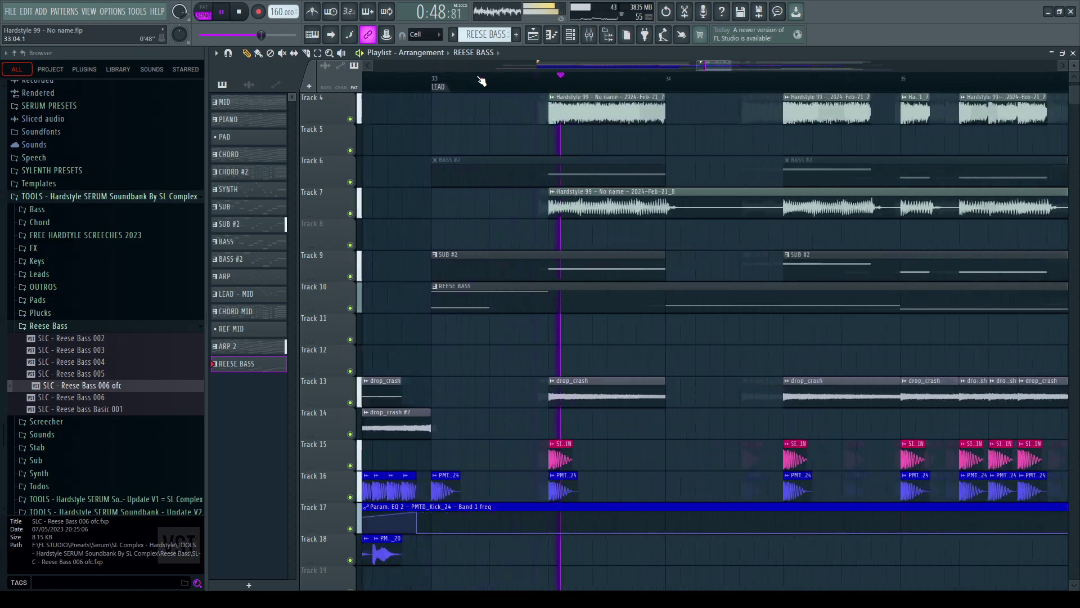
{"action": "key", "text": "space"}
{"action": "key", "text": "space"}
{"action": "scroll", "coordinate": [481, 81], "scroll_direction": "down", "scroll_amount": 4}
{"action": "key", "text": "space"}
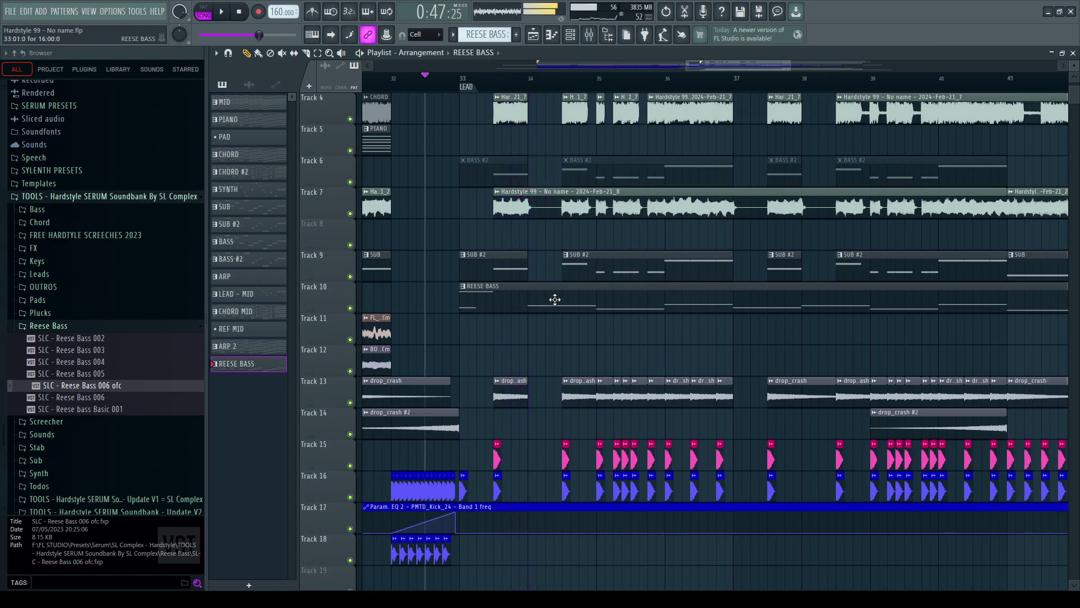
Step: Transpose the half-bar C8 note of the REESE BASS pattern down one octave to C7
{"action": "double_click", "coordinate": [555, 299]}
{"action": "scroll", "coordinate": [374, 80], "scroll_direction": "down", "scroll_amount": 4}
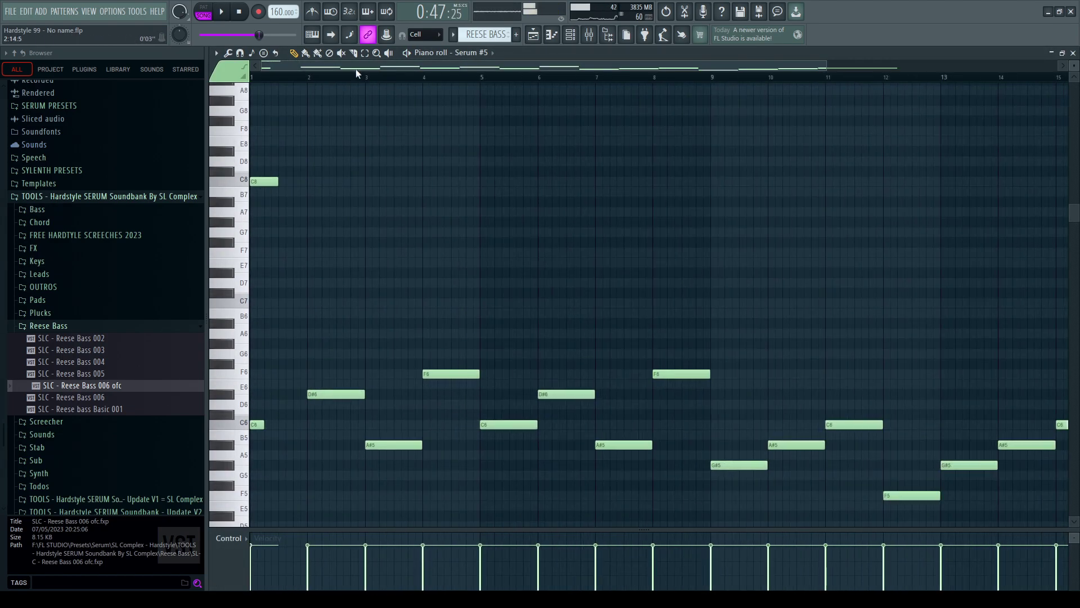
{"action": "scroll", "coordinate": [271, 84], "scroll_direction": "up", "scroll_amount": 4}
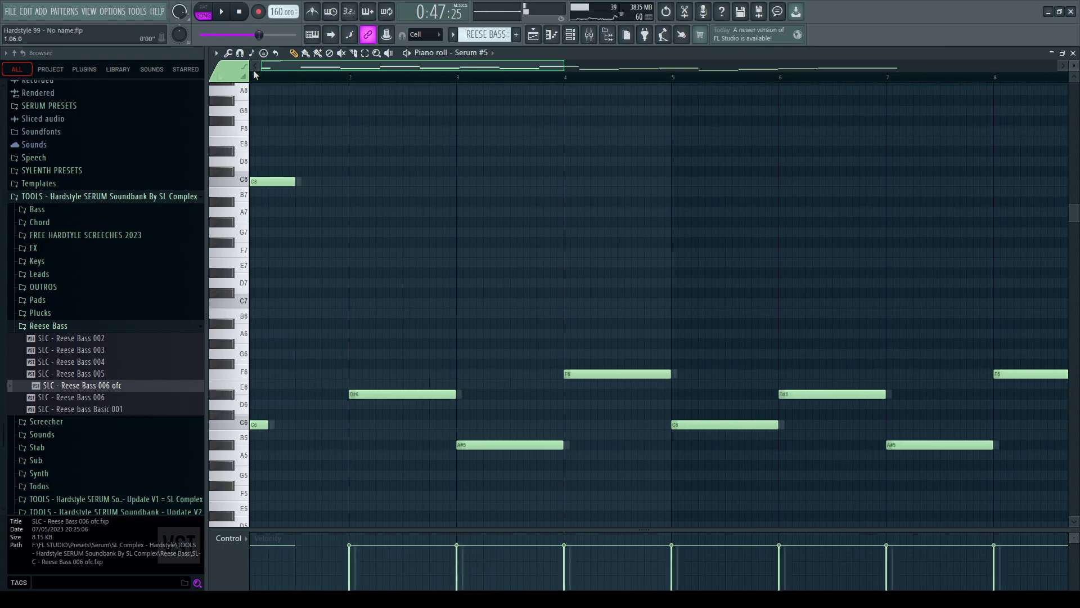
{"action": "left_click", "coordinate": [283, 182]}
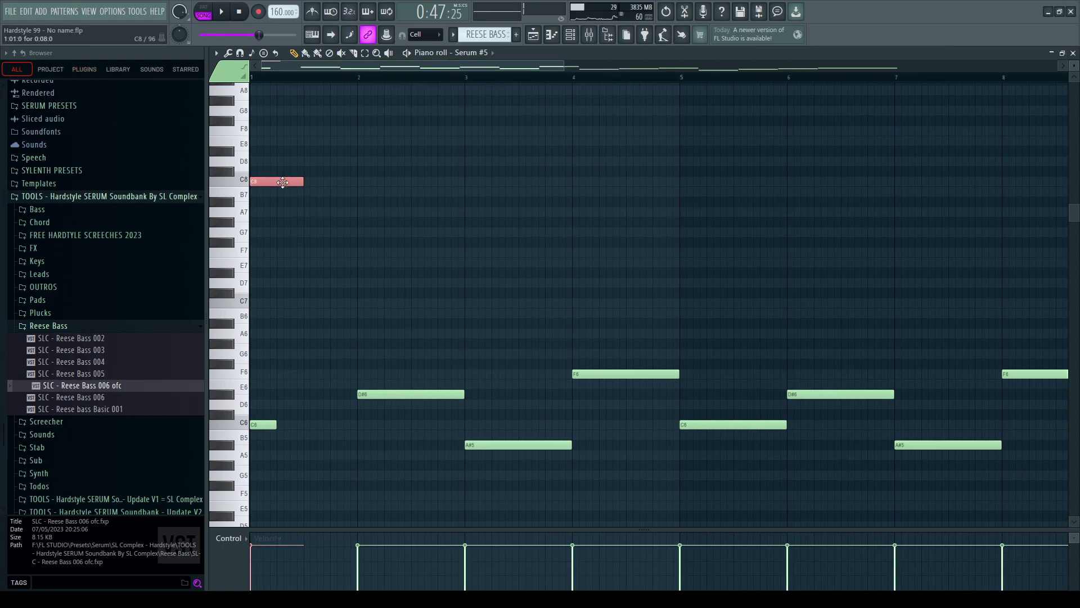
{"action": "key", "text": "ctrl+Down"}
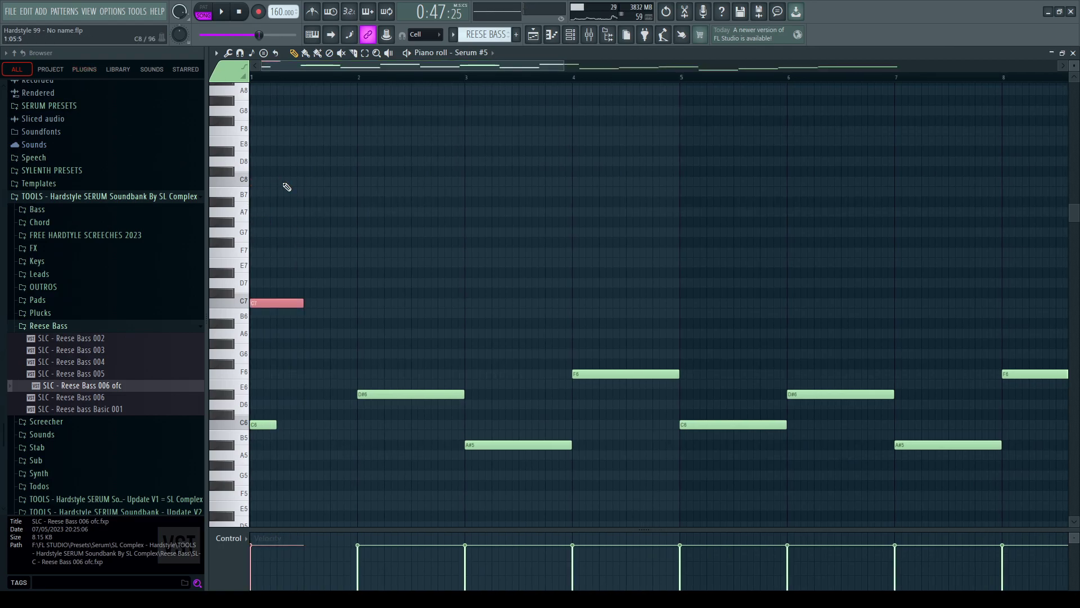
{"action": "left_click", "coordinate": [308, 371]}
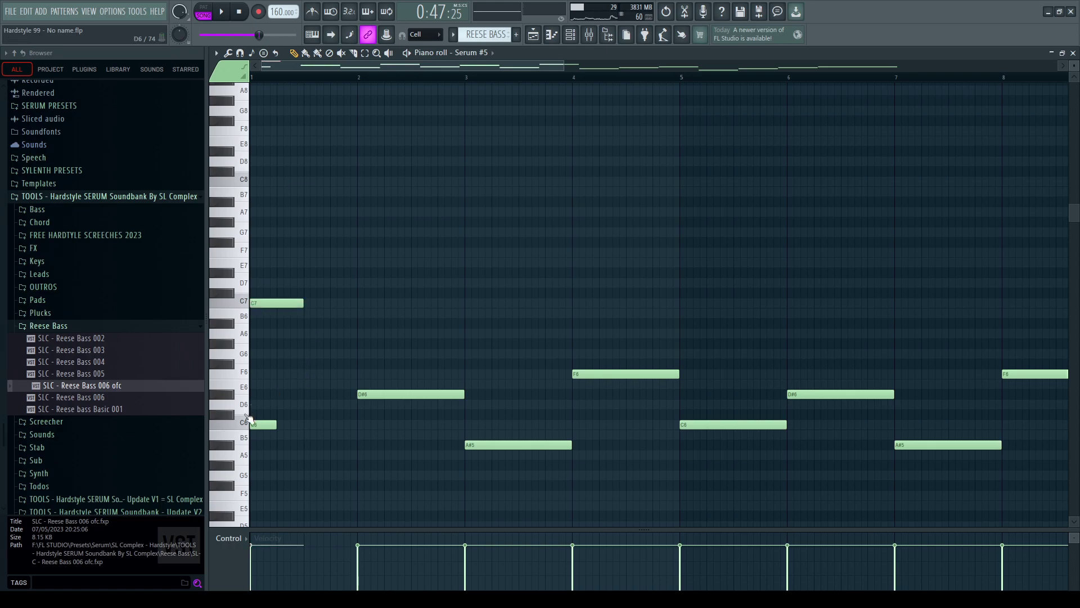
Step: Transpose bar 1's short C6 note up two octaves to C8 and the half-bar C7 note down to C6, checking with playback
{"action": "key", "text": "ctrl+Up"}
{"action": "key", "text": "ctrl+Up"}
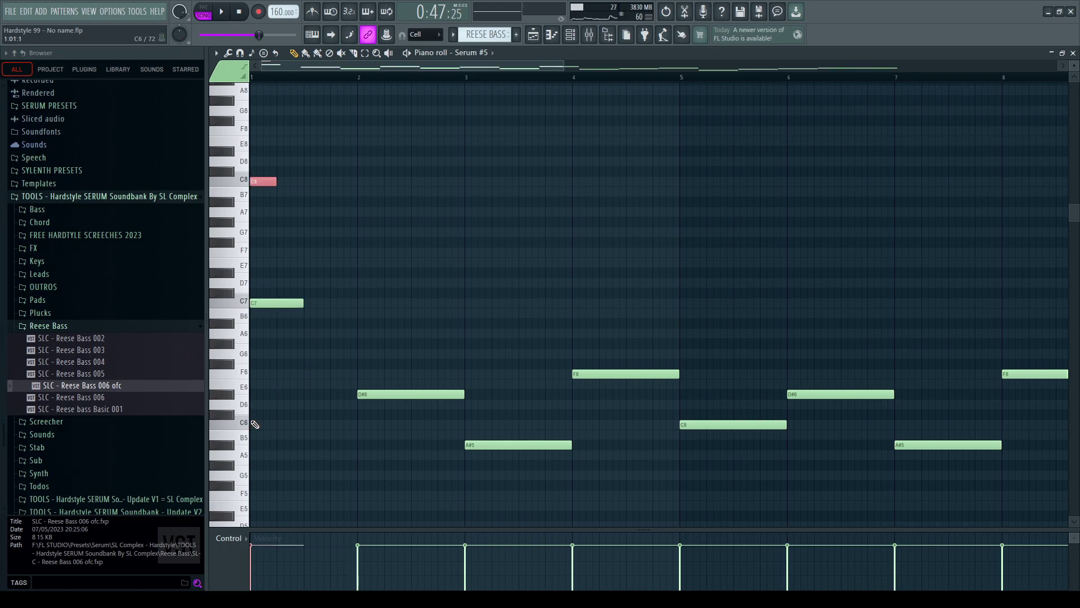
{"action": "left_click", "coordinate": [278, 305]}
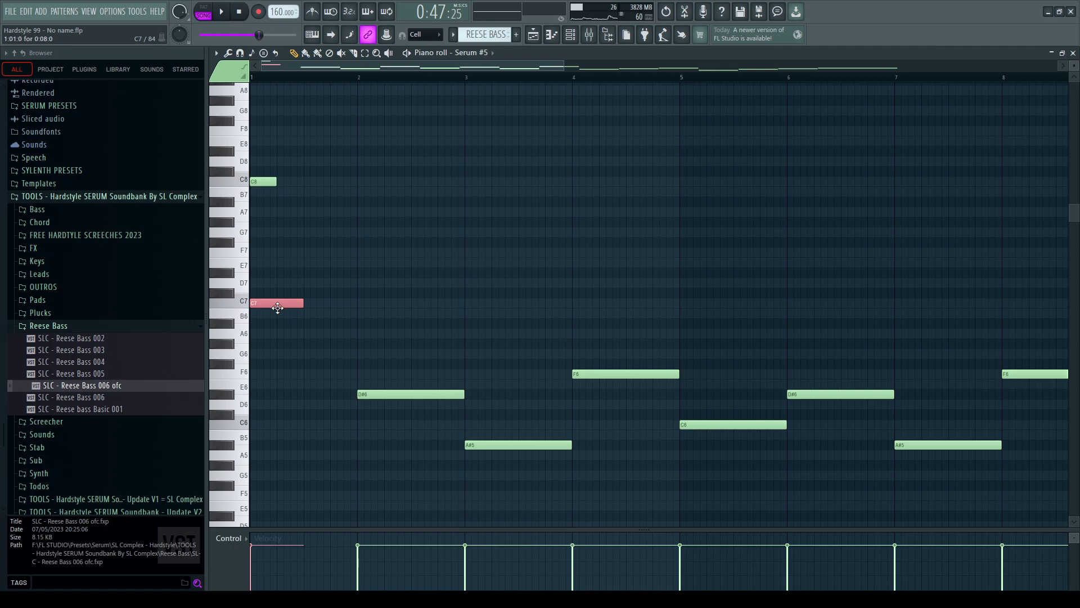
{"action": "key", "text": "ctrl+Down"}
{"action": "key", "text": "space"}
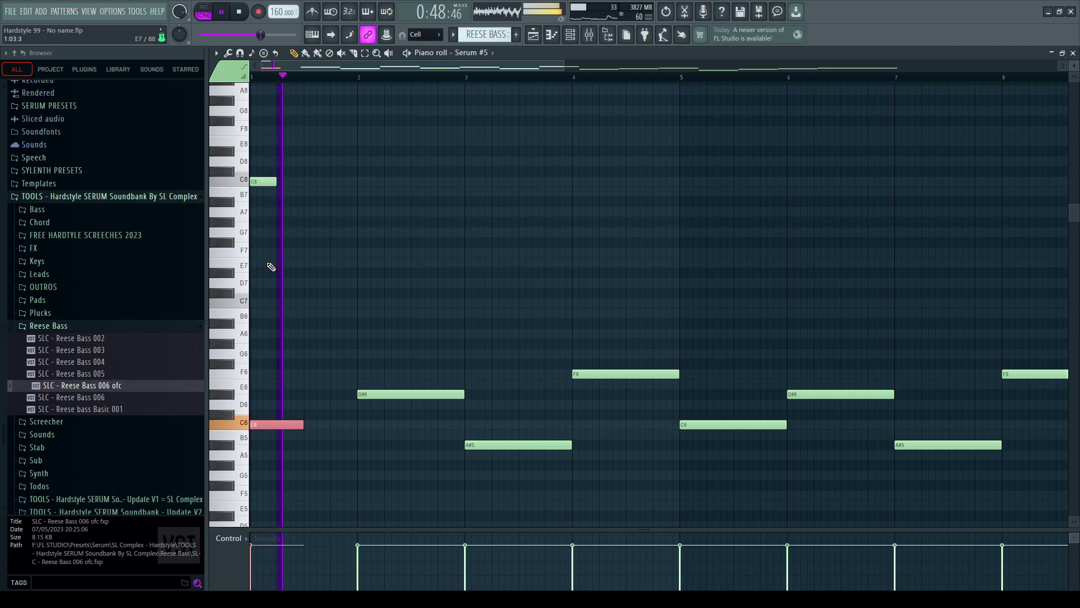
{"action": "key", "text": "space"}
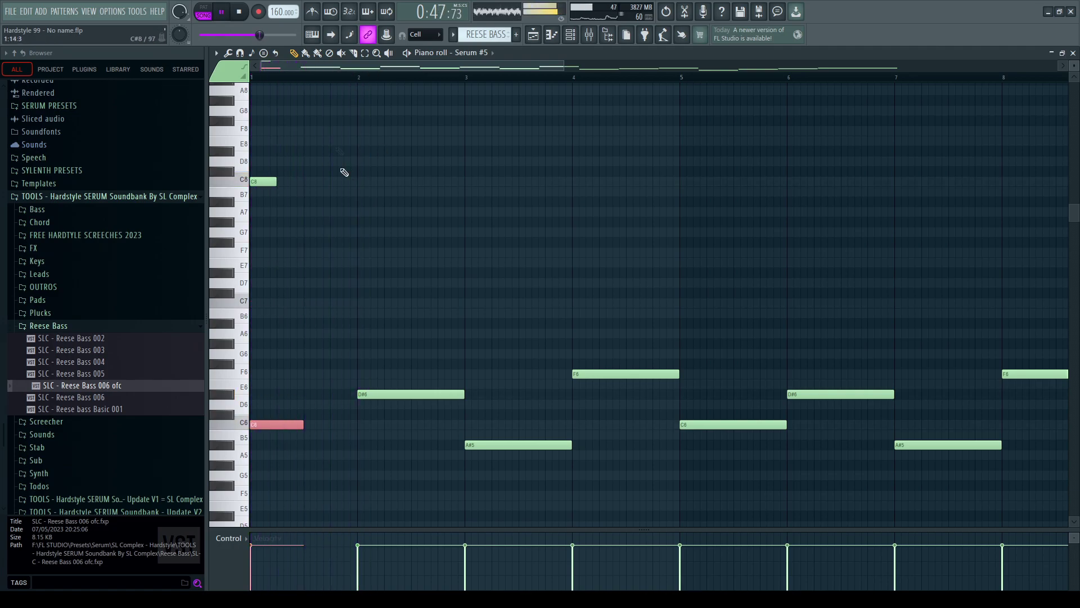
Step: Move the D#6 note to the second half of bar 2 and shorten it to half a bar
{"action": "scroll", "coordinate": [333, 82], "scroll_direction": "up", "scroll_amount": 3}
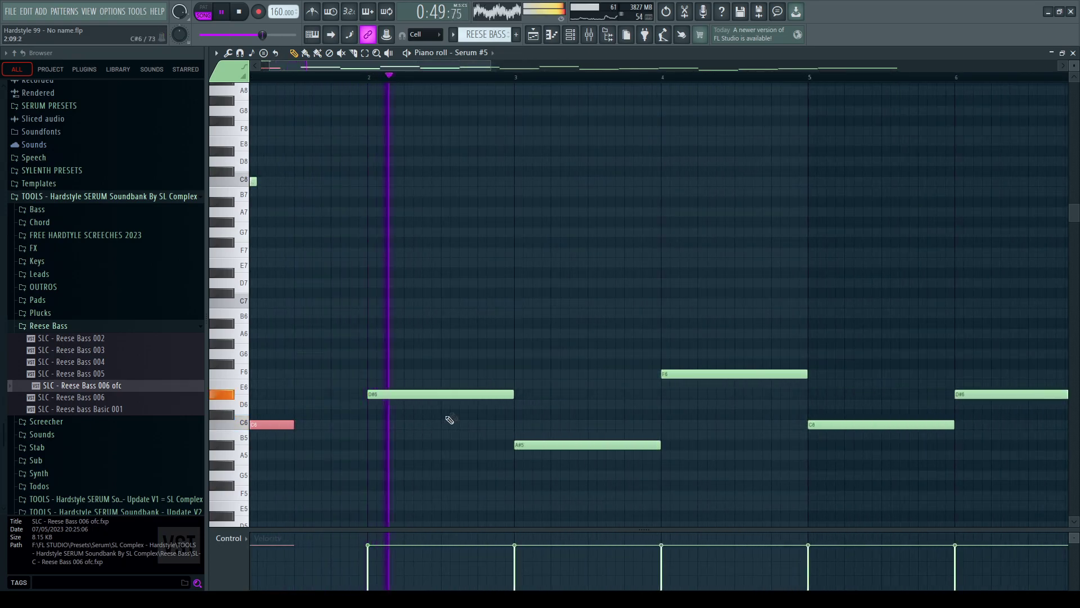
{"action": "key", "text": "space"}
{"action": "left_click_drag", "start_coordinate": [444, 394], "coordinate": [519, 394]}
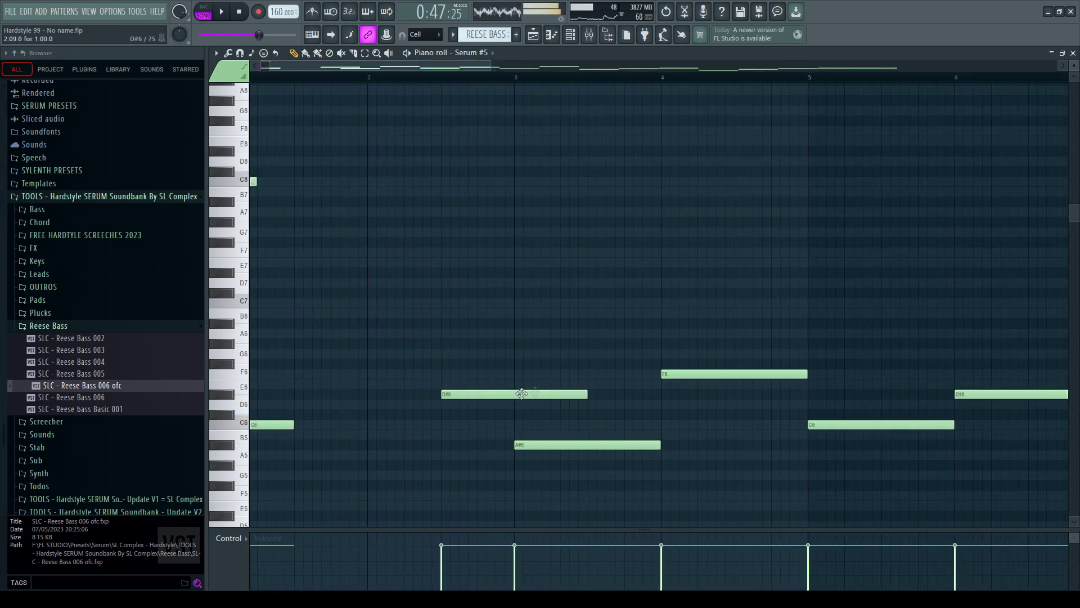
{"action": "left_click_drag", "start_coordinate": [585, 396], "coordinate": [504, 399]}
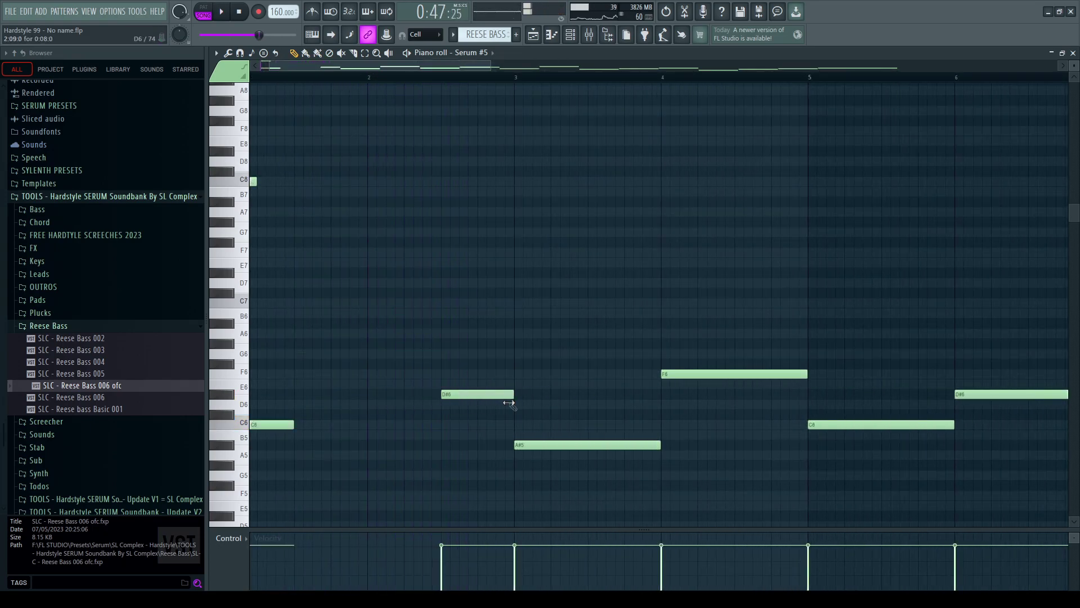
Step: Split the bar 2 D#6 into quarter-bar notes, with an overlapping copy at D#7 and a shorter D#6 filling up to bar 3
{"action": "left_click_drag", "start_coordinate": [460, 393], "coordinate": [496, 394]}
{"action": "key", "text": "ctrl+Up"}
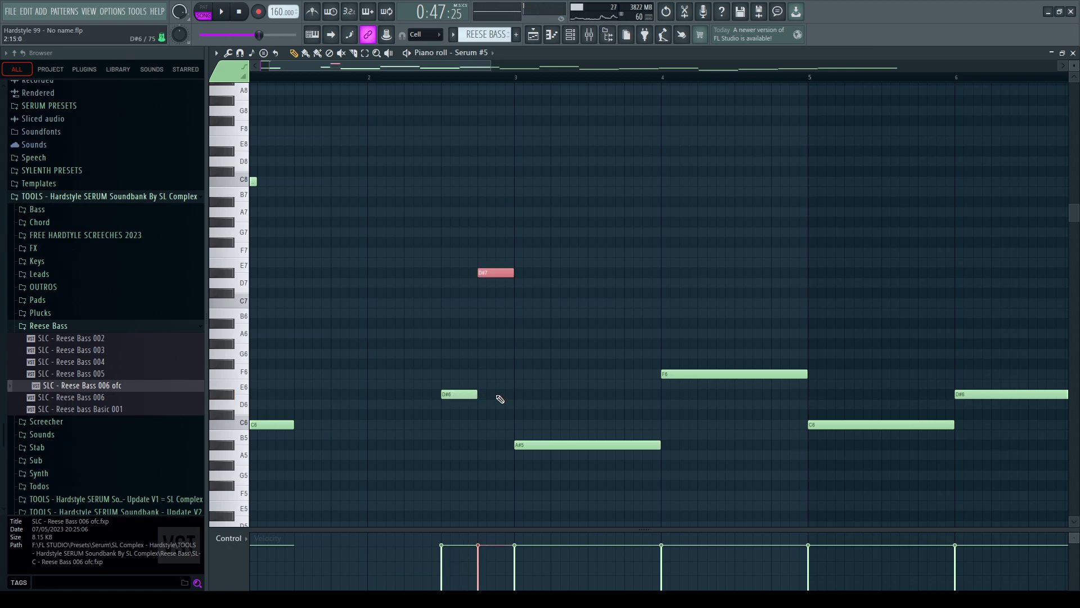
{"action": "left_click", "coordinate": [498, 376]}
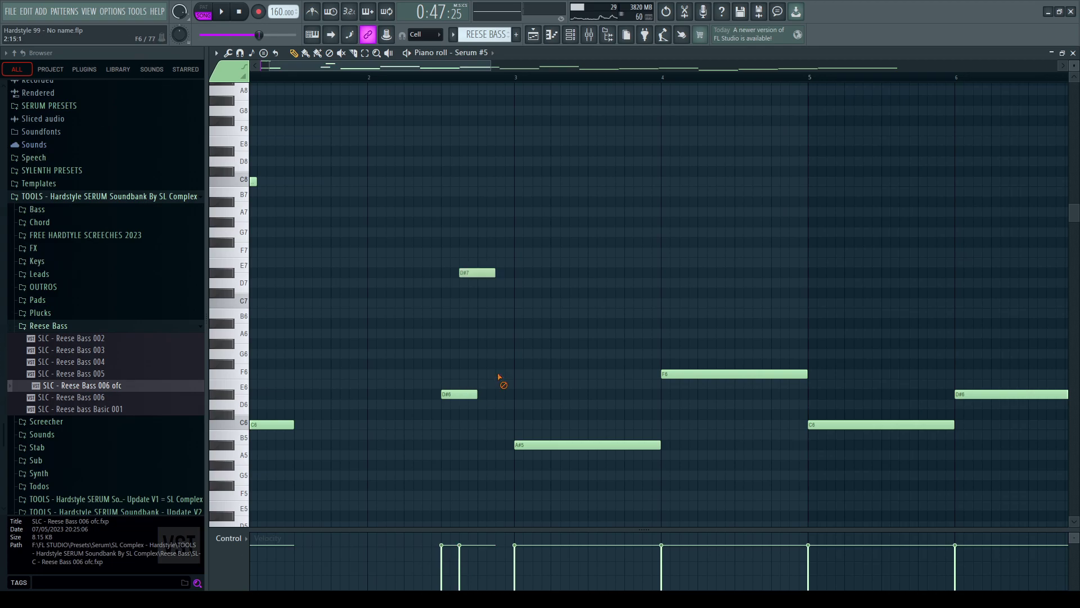
{"action": "left_click_drag", "start_coordinate": [463, 392], "coordinate": [523, 398]}
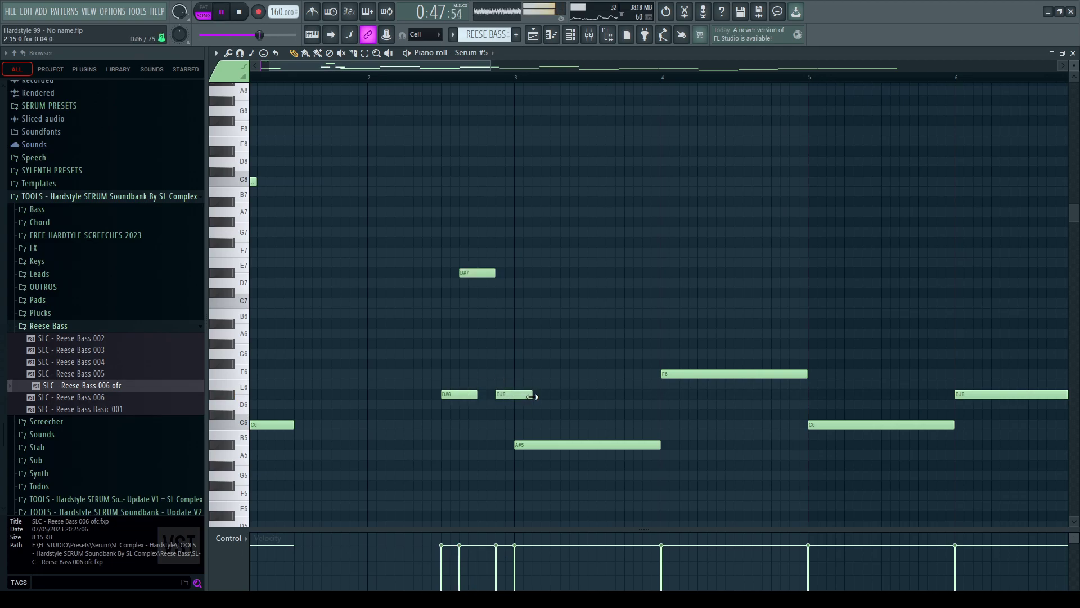
{"action": "scroll", "coordinate": [293, 79], "scroll_direction": "up", "scroll_amount": 1}
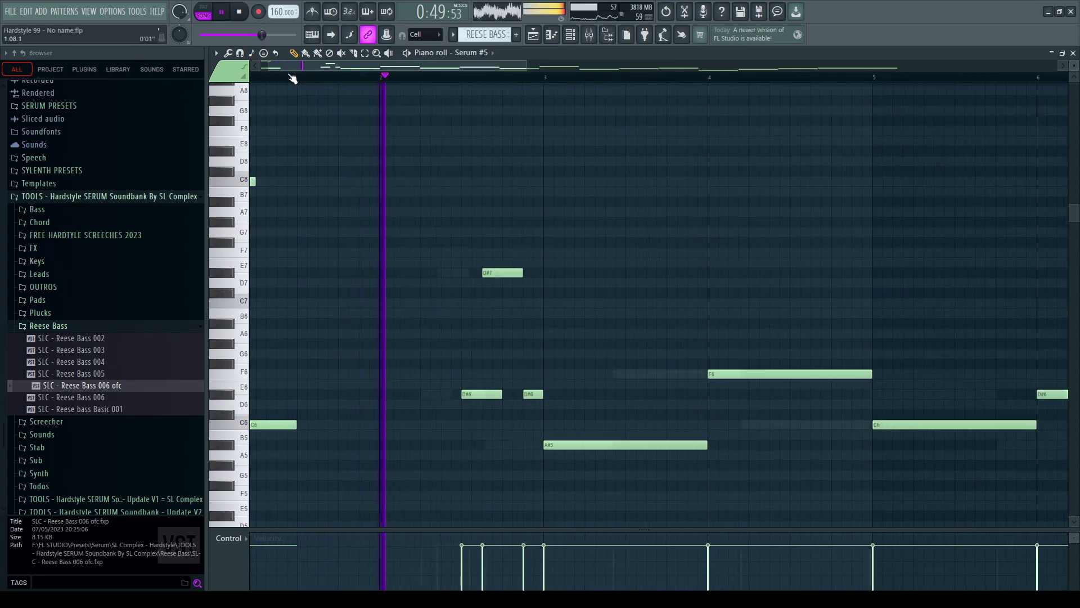
Step: Move the D#6, D#7 and D#6 note group to the start of bar 2 and play it back
{"action": "mouse_move", "coordinate": [350, 210]}
{"action": "left_mouse_down"}
{"action": "mouse_move", "coordinate": [405, 397]}
{"action": "mouse_move", "coordinate": [430, 402]}
{"action": "mouse_move", "coordinate": [349, 394]}
{"action": "left_mouse_up"}
{"action": "key", "text": "space"}
{"action": "key", "text": "space"}
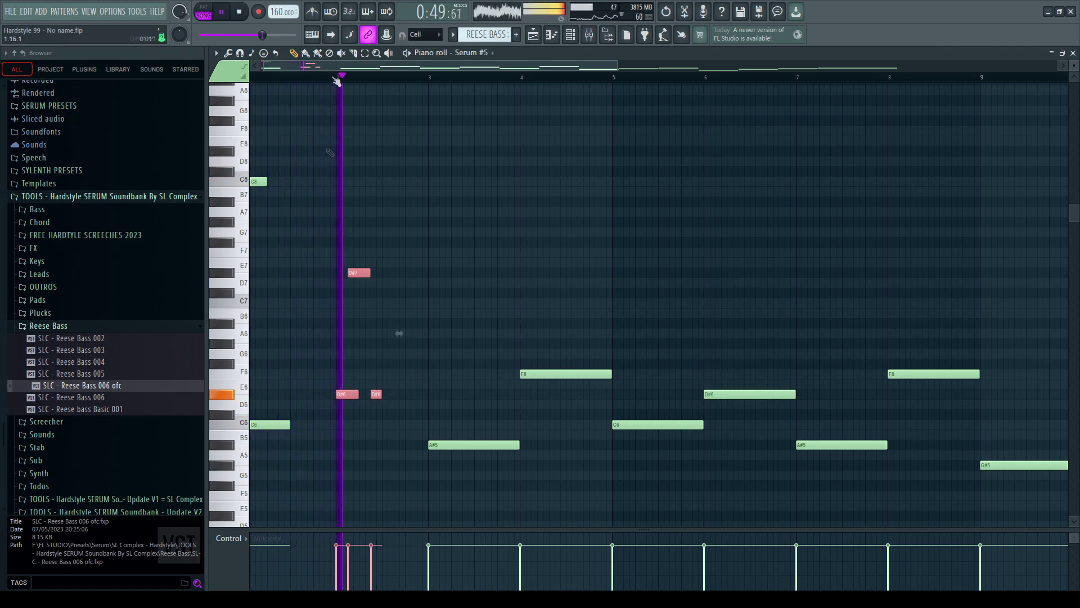
Step: Delete the last D#6 note in bar 2 and lengthen the D#7 note to six steps
{"action": "scroll", "coordinate": [345, 80], "scroll_direction": "up", "scroll_amount": 3}
{"action": "right_click", "coordinate": [496, 394]}
{"action": "left_click_drag", "start_coordinate": [485, 272], "coordinate": [507, 272]}
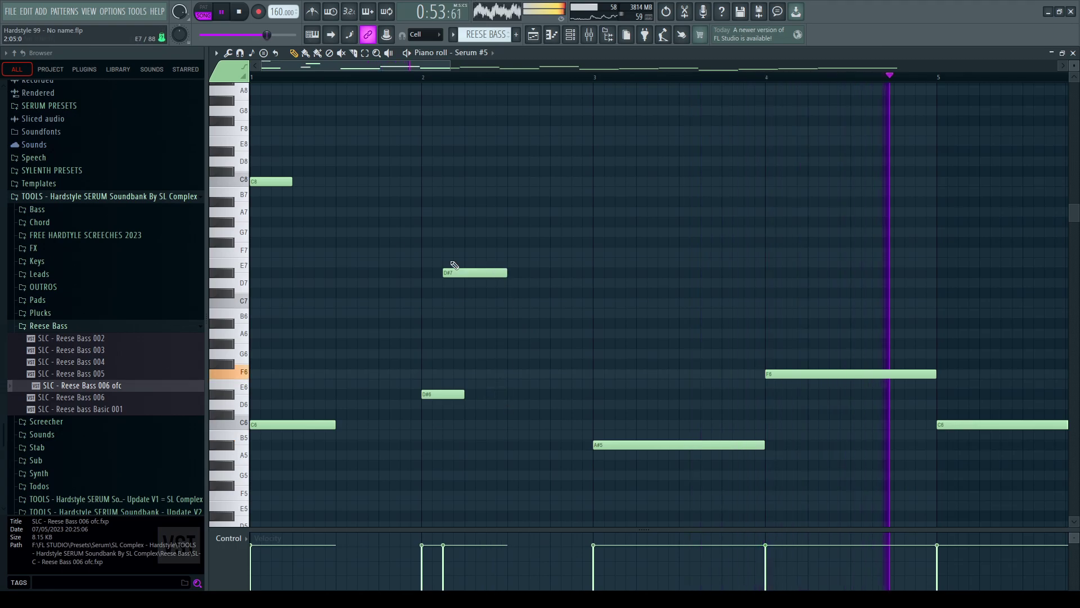
{"action": "key", "text": "space"}
Step: Shift the short C8 note to start an eighth of a bar into bar 1, auditioning its timing with playback
{"action": "left_click_drag", "start_coordinate": [274, 182], "coordinate": [321, 177]}
{"action": "key", "text": "space"}
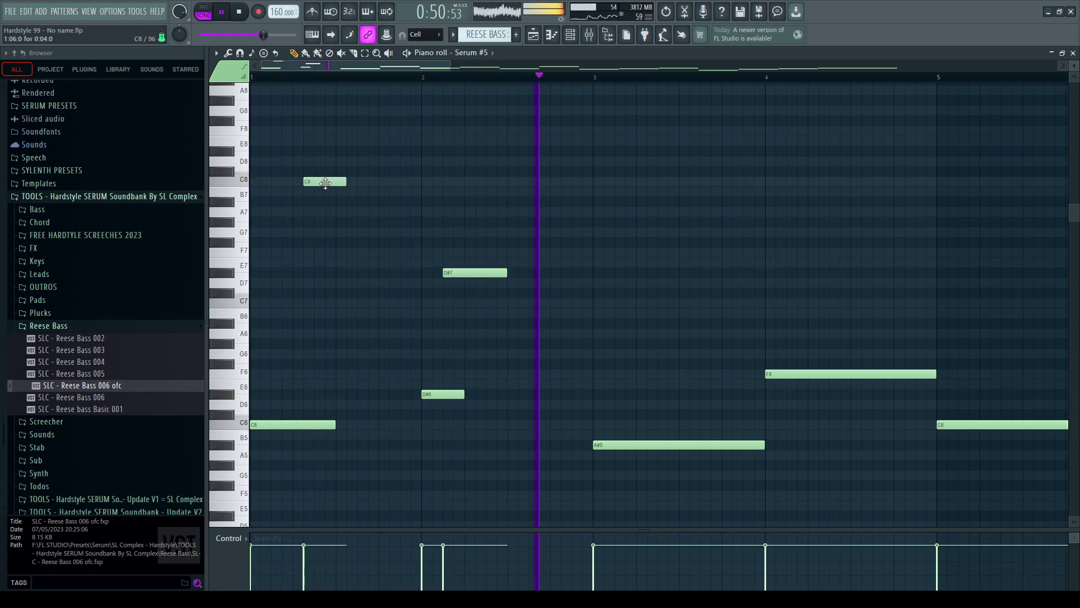
{"action": "key", "text": "space"}
{"action": "mouse_move", "coordinate": [319, 179]}
{"action": "left_mouse_down"}
{"action": "mouse_move", "coordinate": [297, 186]}
{"action": "mouse_move", "coordinate": [330, 183]}
{"action": "left_mouse_up"}
{"action": "key", "text": "space"}
{"action": "key", "text": "space"}
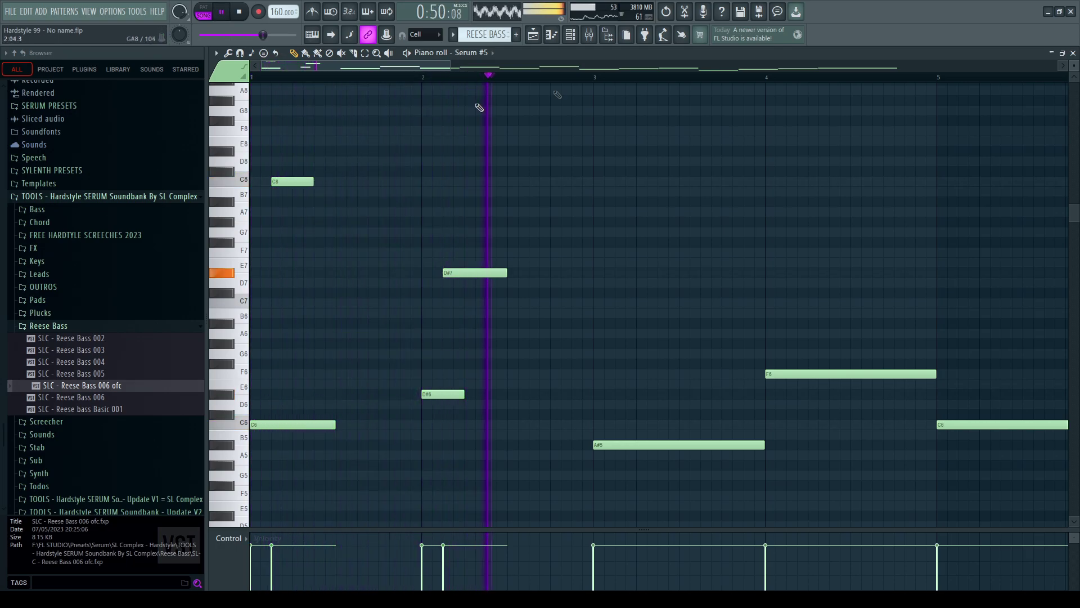
{"action": "key", "text": "space"}
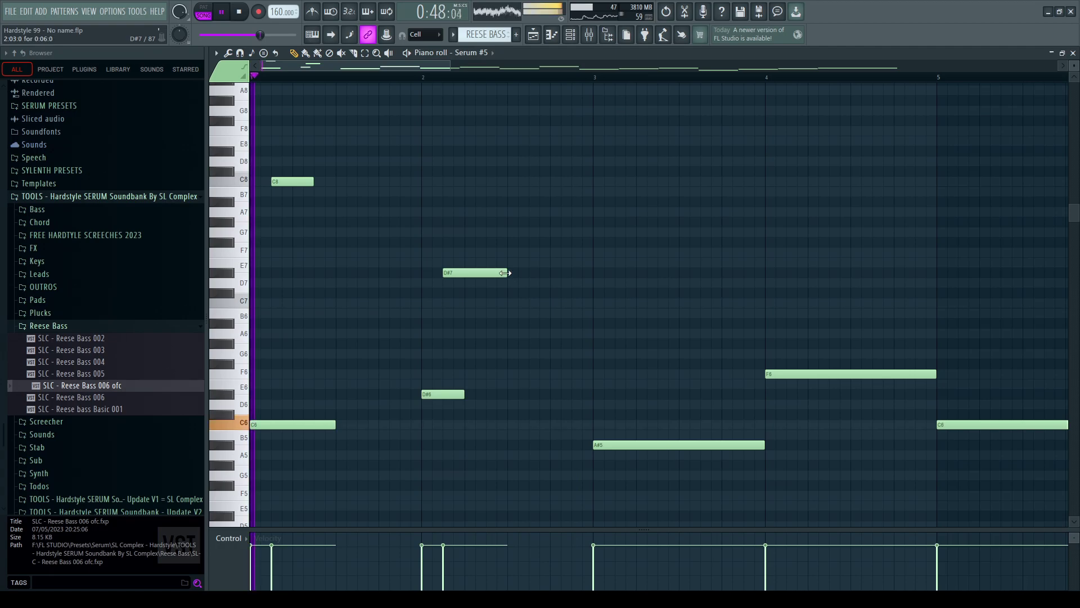
Step: Add a two-step D#6 note after the first D#6 in bar 2 and shorten the D#7 note to five steps
{"action": "left_click", "coordinate": [493, 393]}
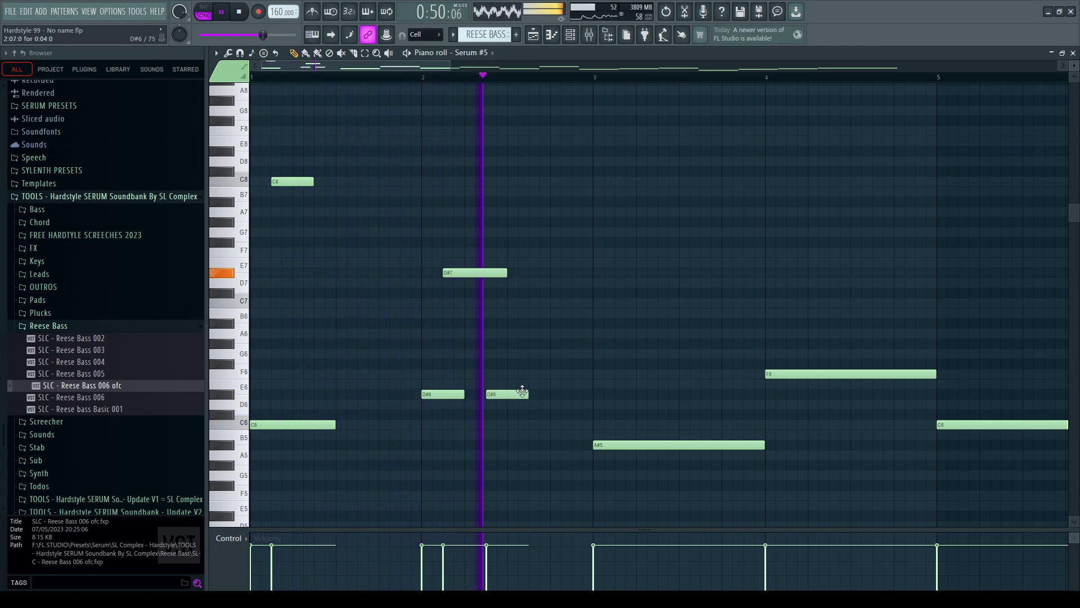
{"action": "left_click_drag", "start_coordinate": [527, 394], "coordinate": [508, 394]}
{"action": "key", "text": "space"}
{"action": "key", "text": "space"}
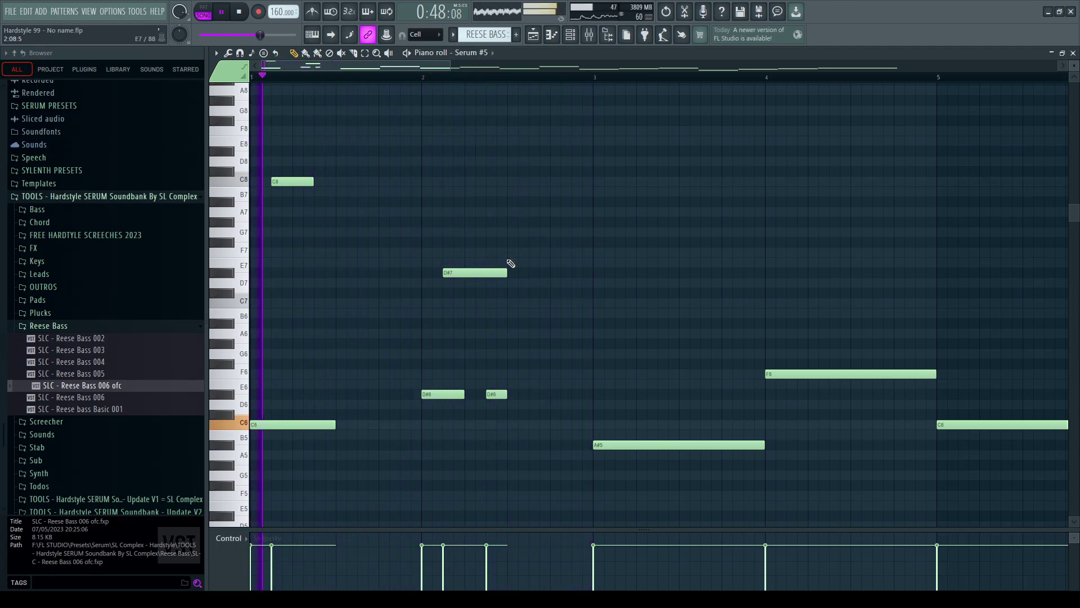
{"action": "left_click_drag", "start_coordinate": [506, 273], "coordinate": [496, 273]}
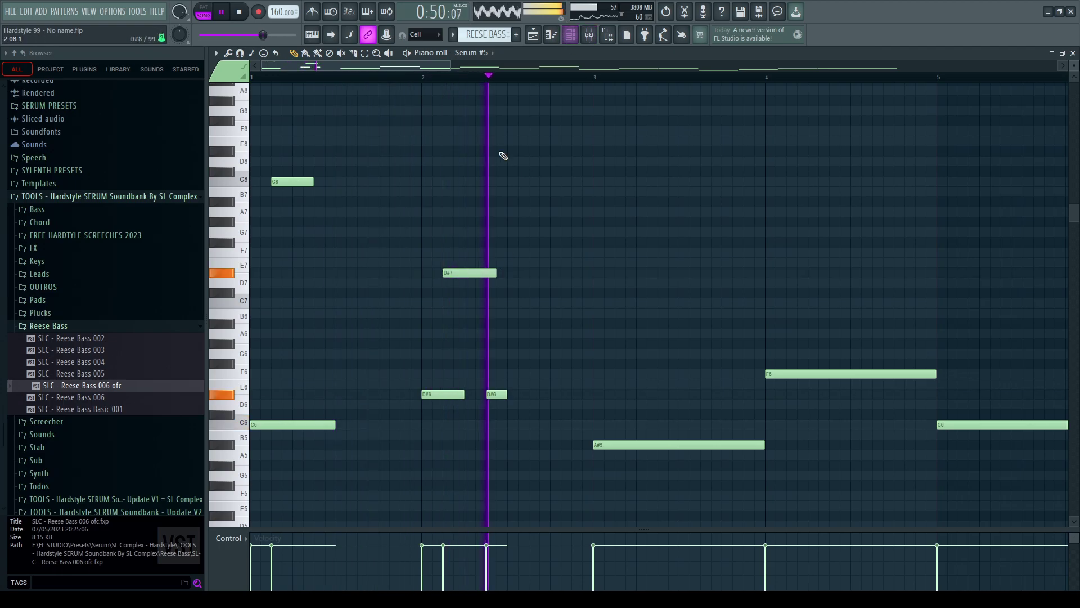
Step: Route the Serum #5 channel to mixer track 31 and raise its fader to the same level as track 30
{"action": "key", "text": "F5"}
{"action": "key", "text": "space"}
{"action": "left_click", "coordinate": [568, 37]}
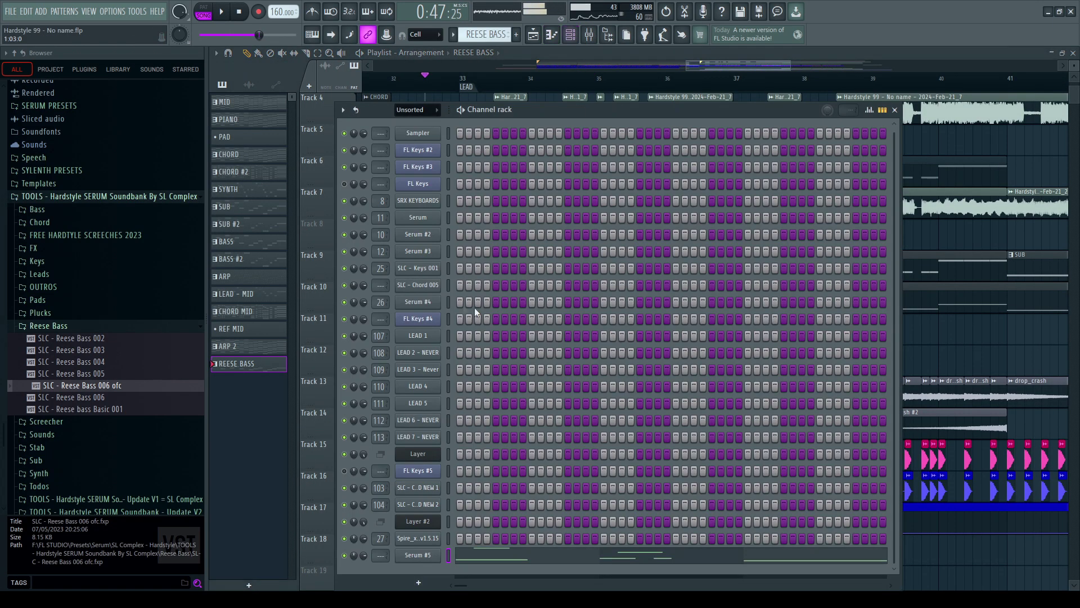
{"action": "left_click", "coordinate": [423, 559]}
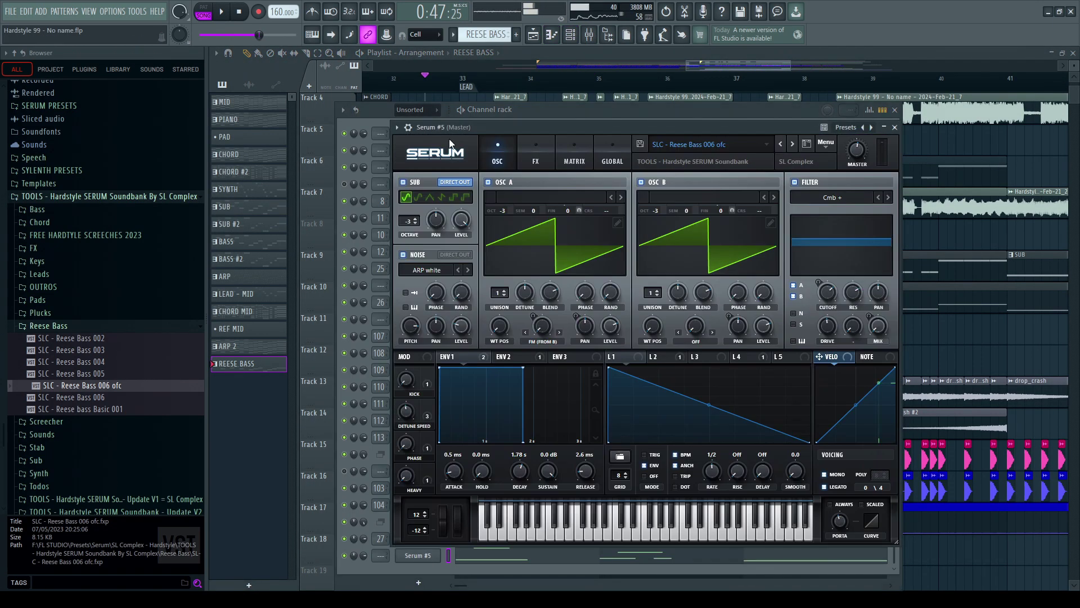
{"action": "left_click", "coordinate": [409, 127]}
{"action": "key", "text": "ctrl+l"}
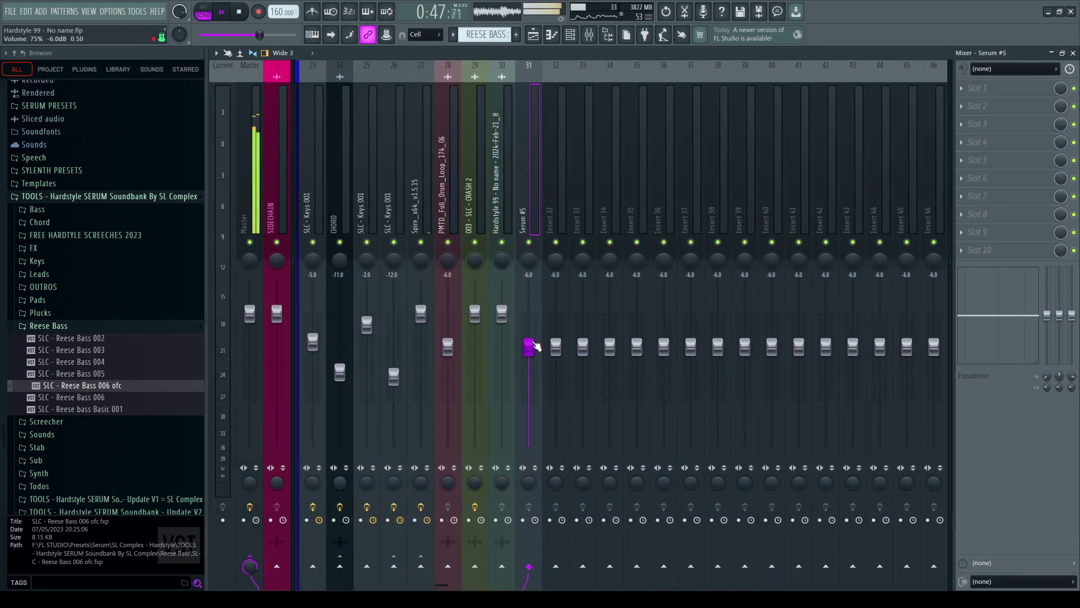
{"action": "left_click_drag", "start_coordinate": [534, 346], "coordinate": [557, 329]}
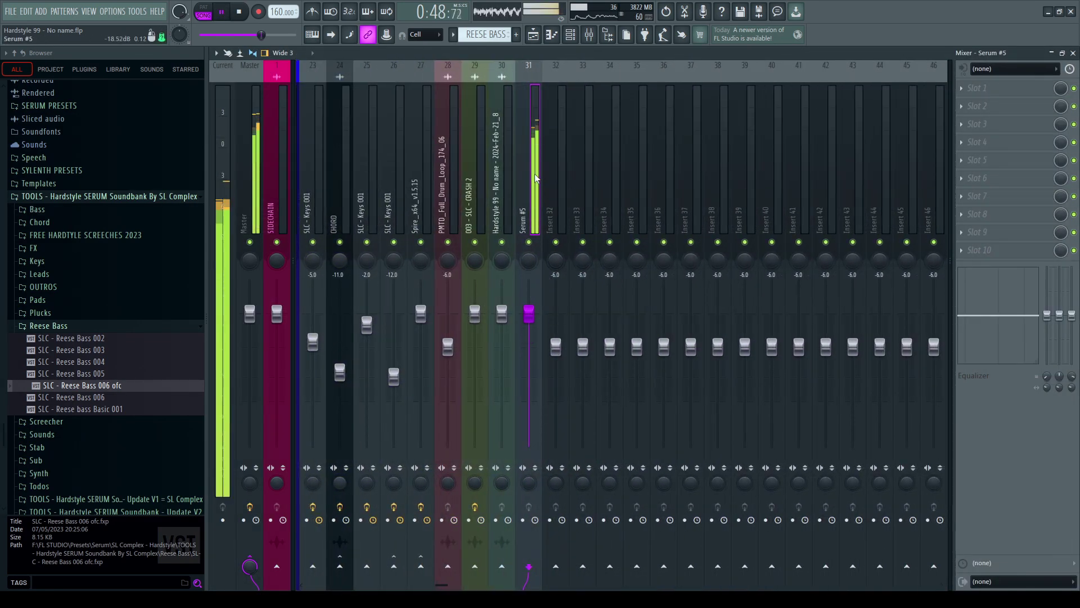
Step: Place SIDECHAIN clips on Track 15 at bars 33 and 34, and a kick clip on Track 16 at bar 34
{"action": "key", "text": "F9"}
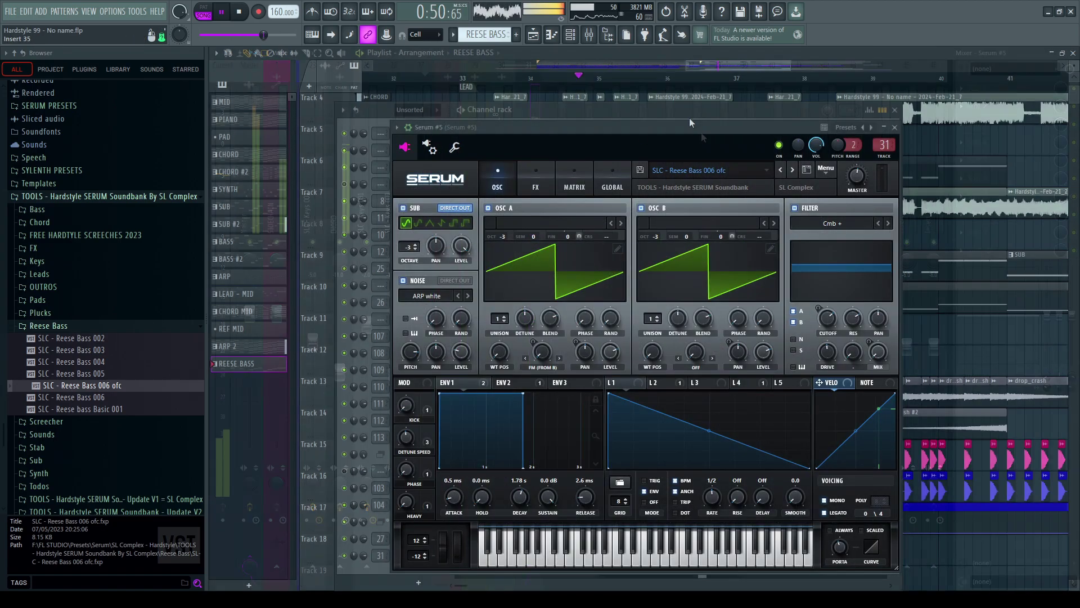
{"action": "key", "text": "F6"}
{"action": "key", "text": "F6"}
{"action": "scroll", "coordinate": [690, 169], "scroll_direction": "down", "scroll_amount": 3}
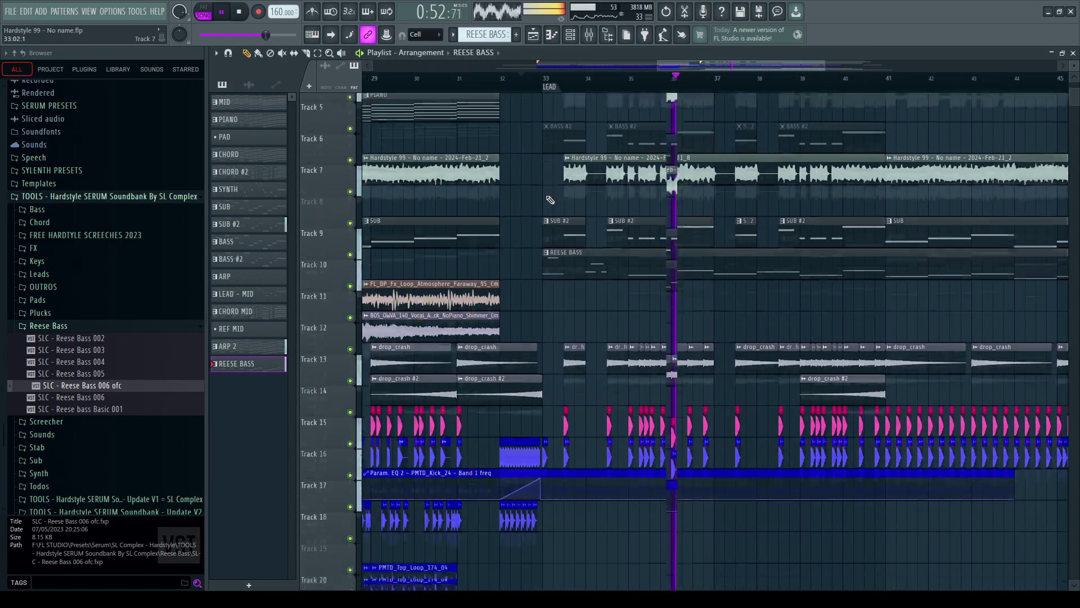
{"action": "scroll", "coordinate": [586, 96], "scroll_direction": "up", "scroll_amount": 3}
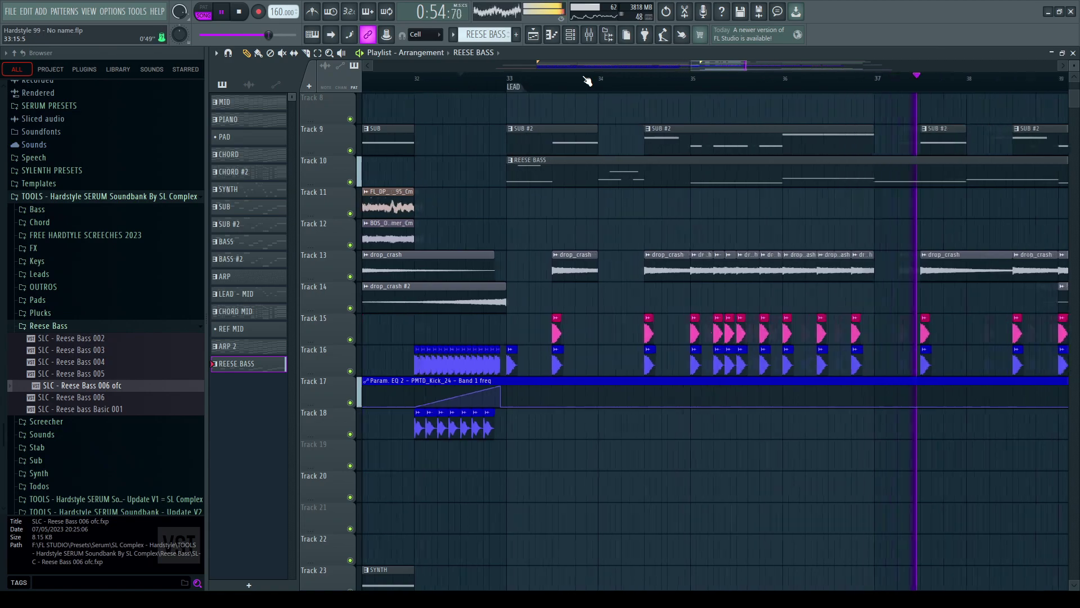
{"action": "key", "text": "space"}
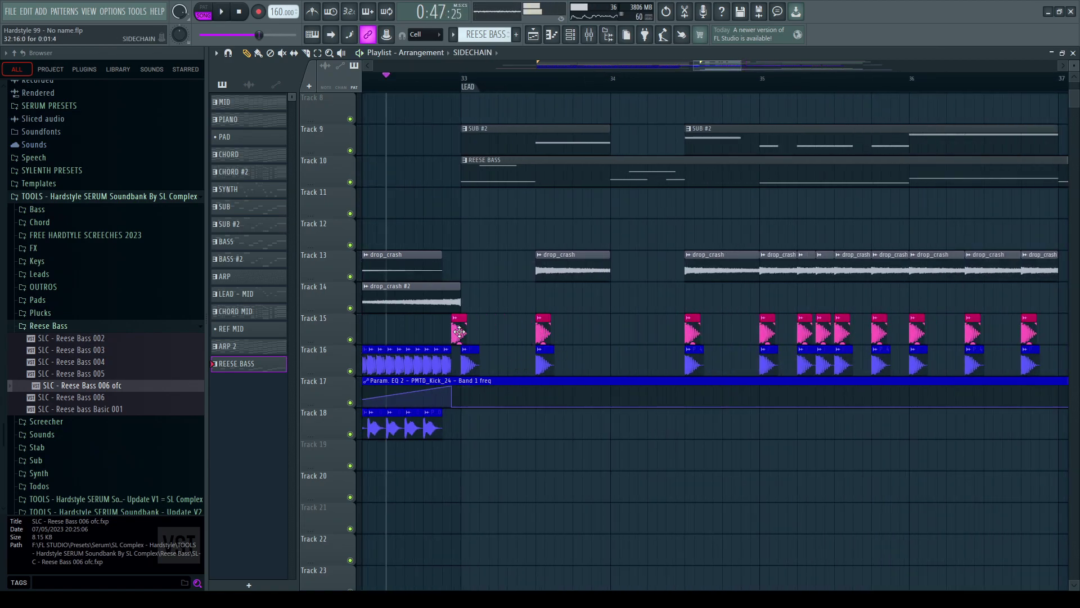
{"action": "key", "text": "space"}
{"action": "scroll", "coordinate": [574, 84], "scroll_direction": "down", "scroll_amount": 2}
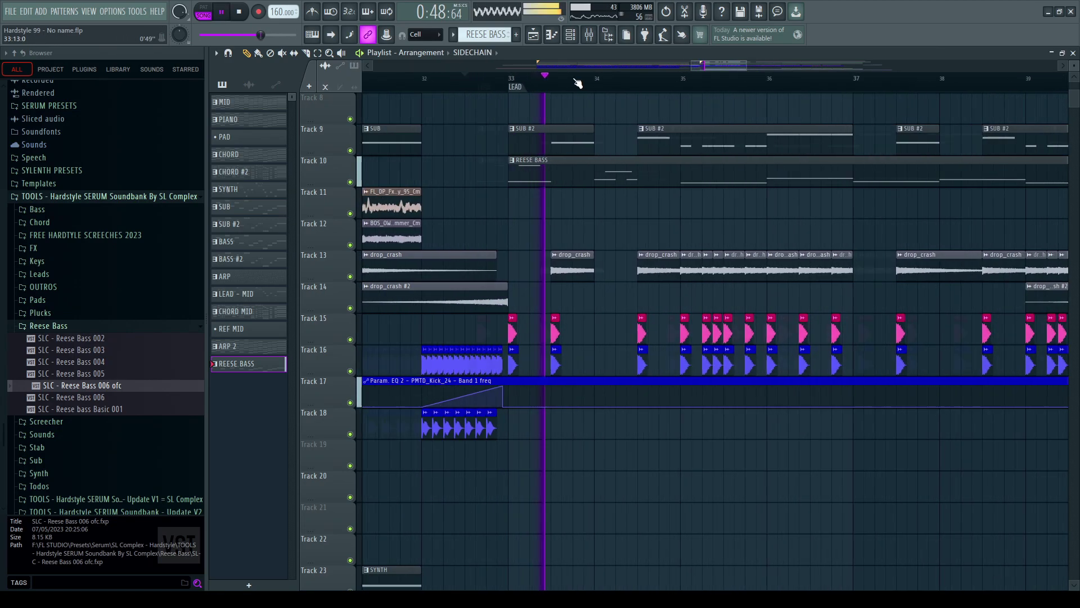
{"action": "key", "text": "space"}
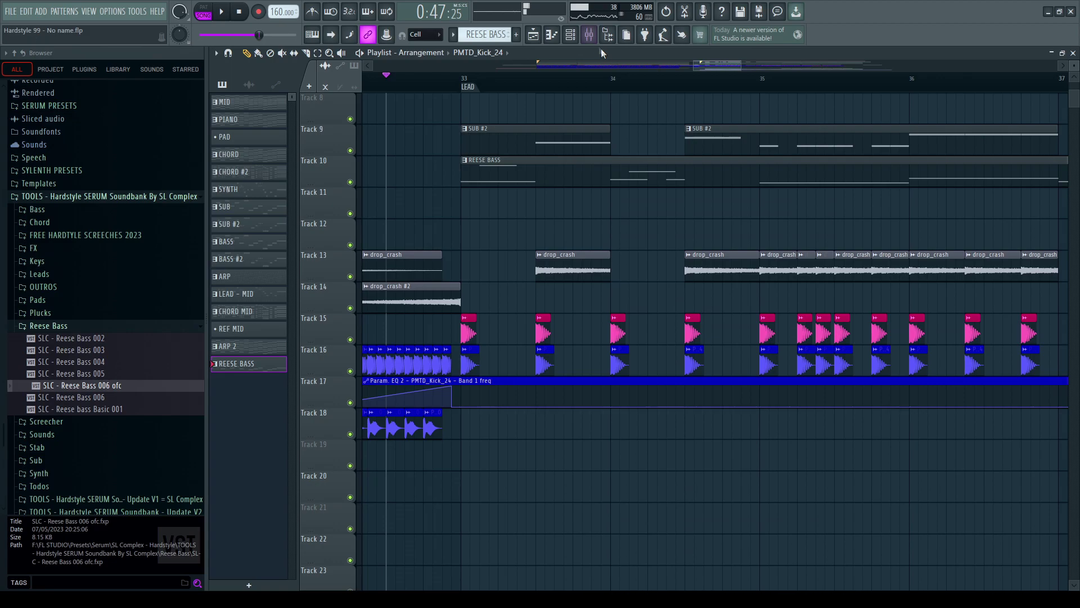
Step: Sidechain the SIDECHAIN mixer track to Serum #5 and copy the SIDECHAIN Pro-C 2 effect from the Spire track onto it
{"action": "key", "text": "F9"}
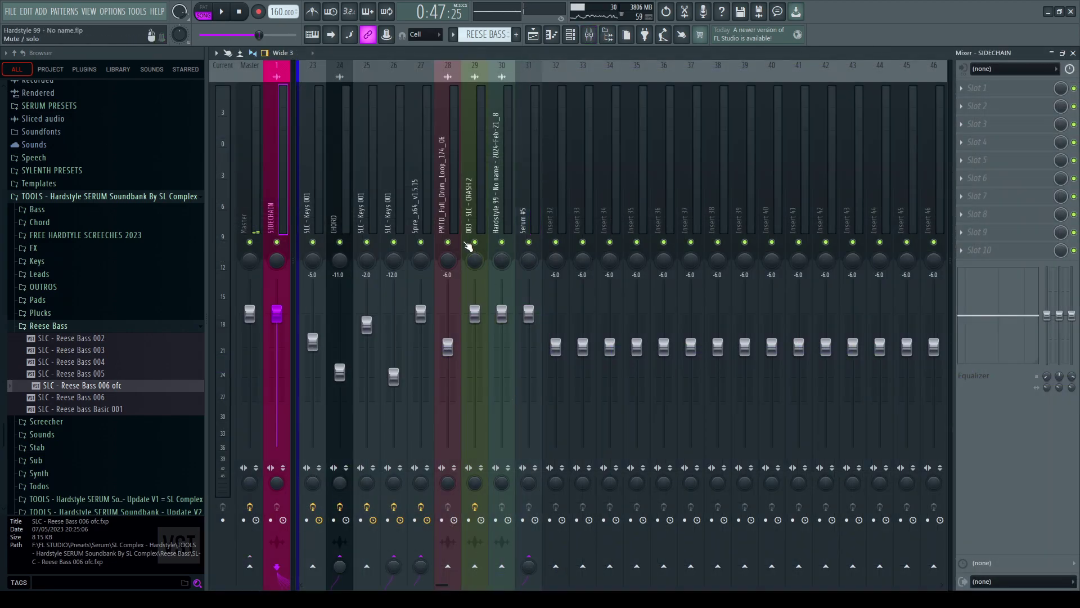
{"action": "left_click", "coordinate": [426, 215]}
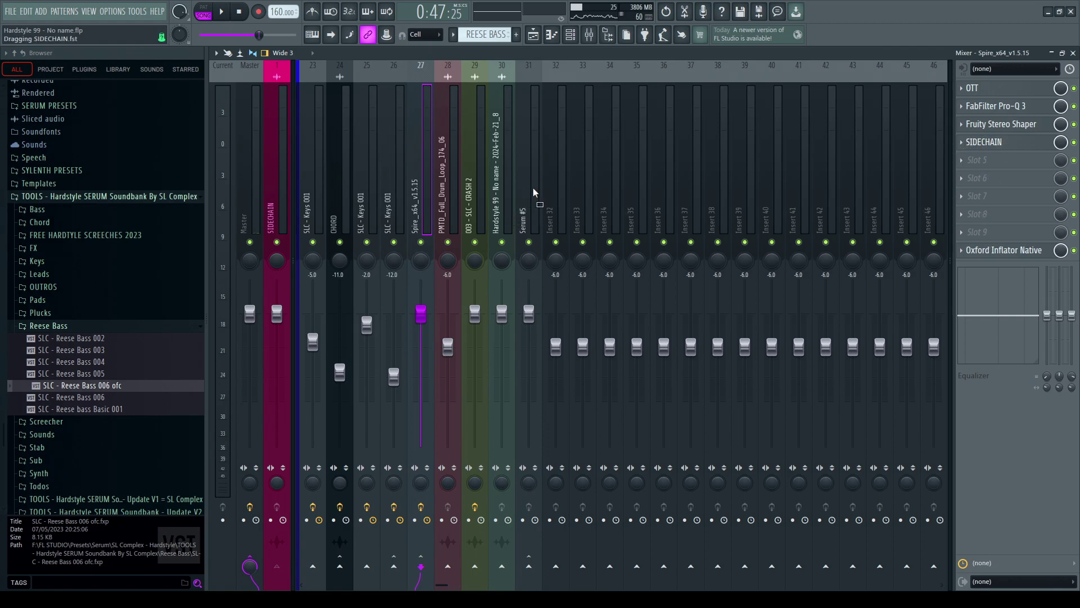
{"action": "left_click_drag", "start_coordinate": [535, 193], "coordinate": [535, 194]}
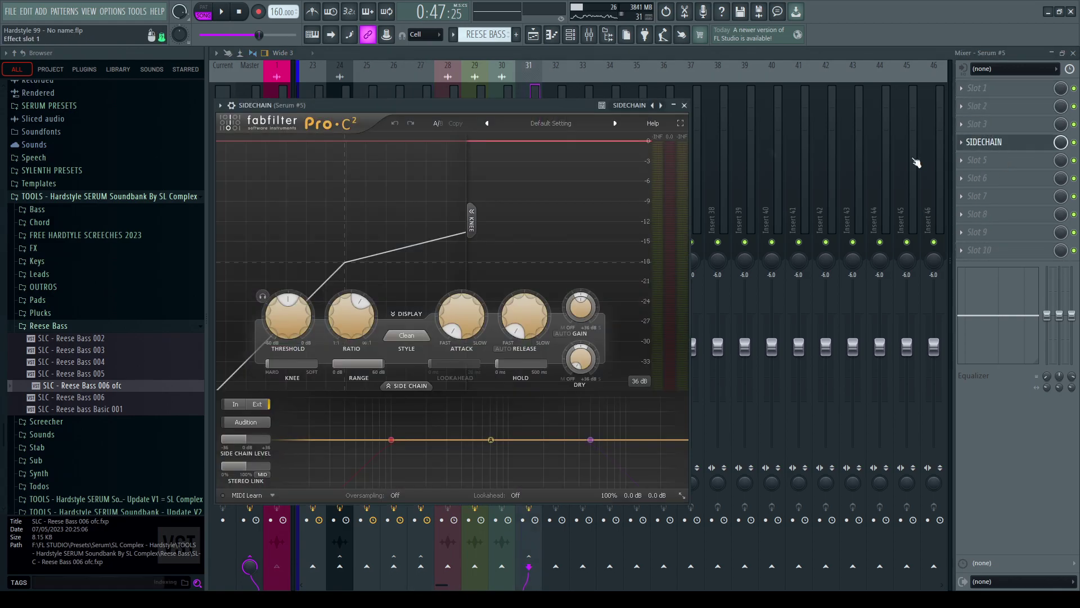
{"action": "left_click", "coordinate": [684, 106]}
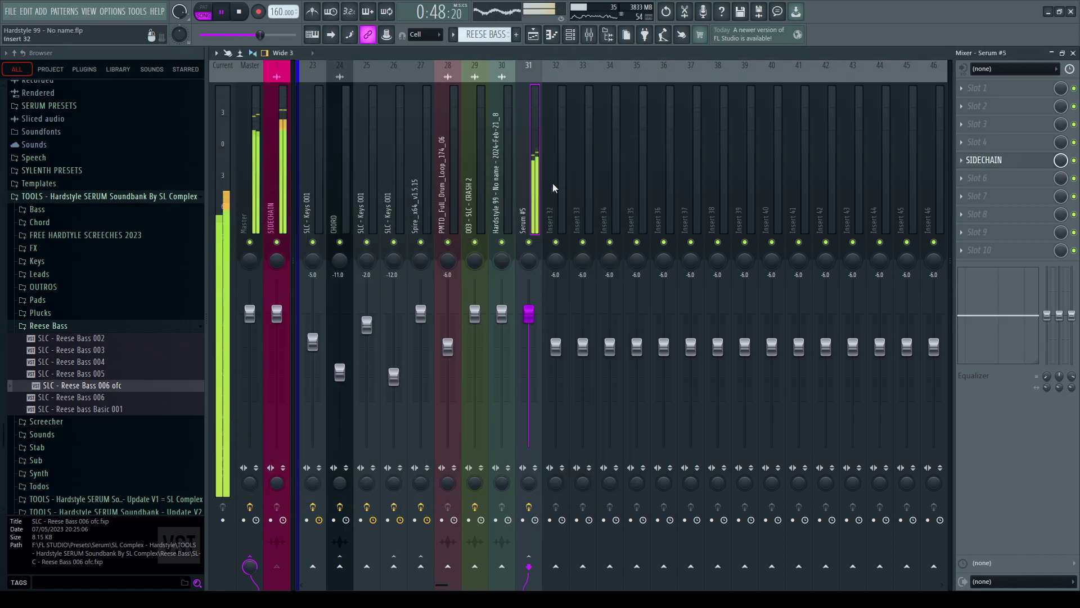
Step: Play the lead section in the playlist to check the sidechained reese bass against the other tracks
{"action": "key", "text": "F5"}
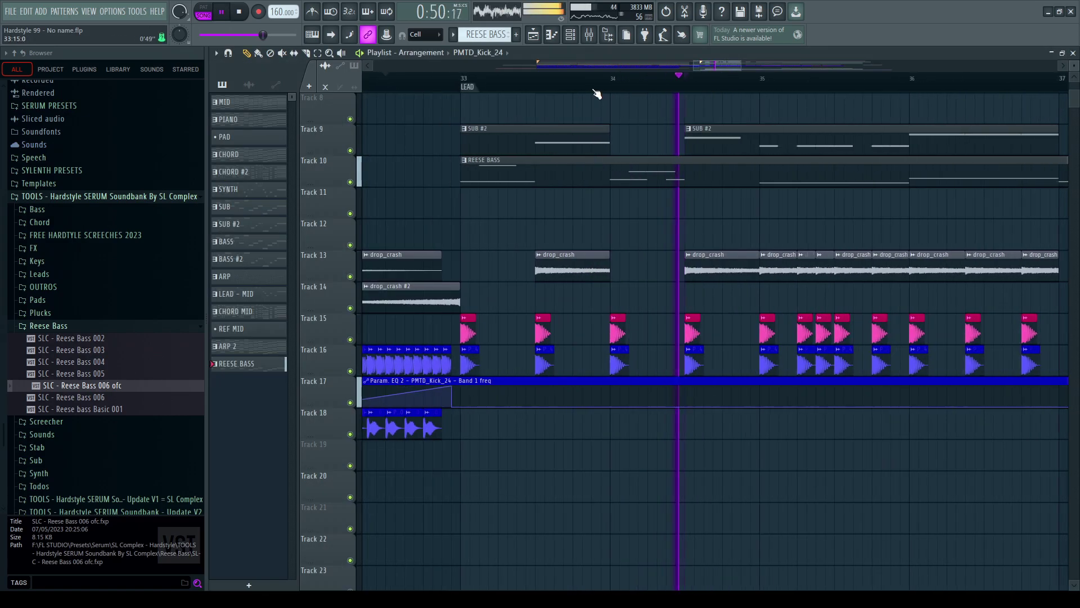
{"action": "scroll", "coordinate": [598, 94], "scroll_direction": "down", "scroll_amount": 3}
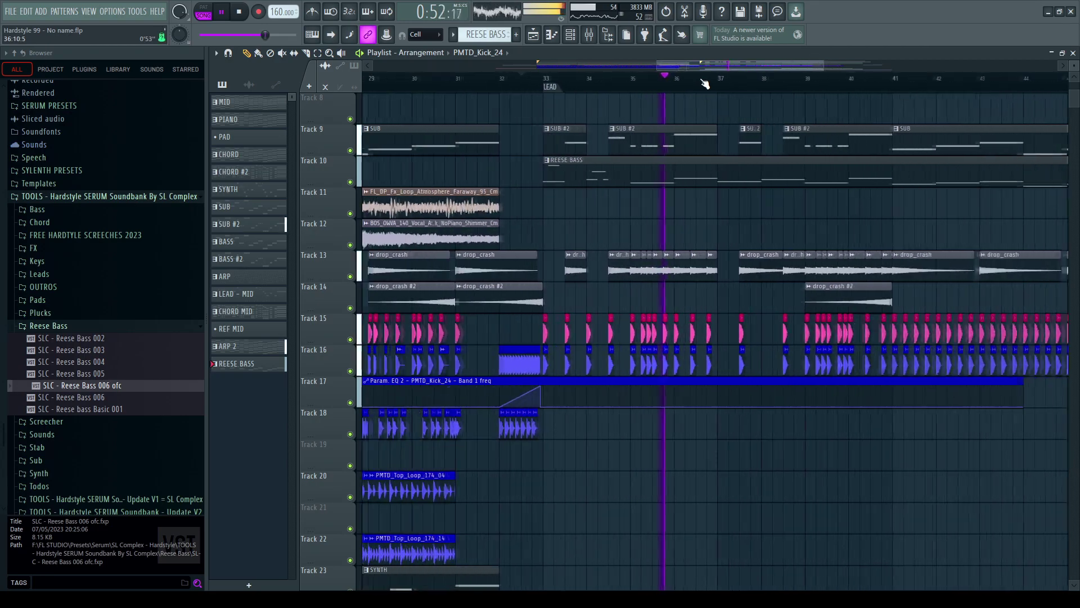
{"action": "scroll", "coordinate": [706, 83], "scroll_direction": "up", "scroll_amount": 3}
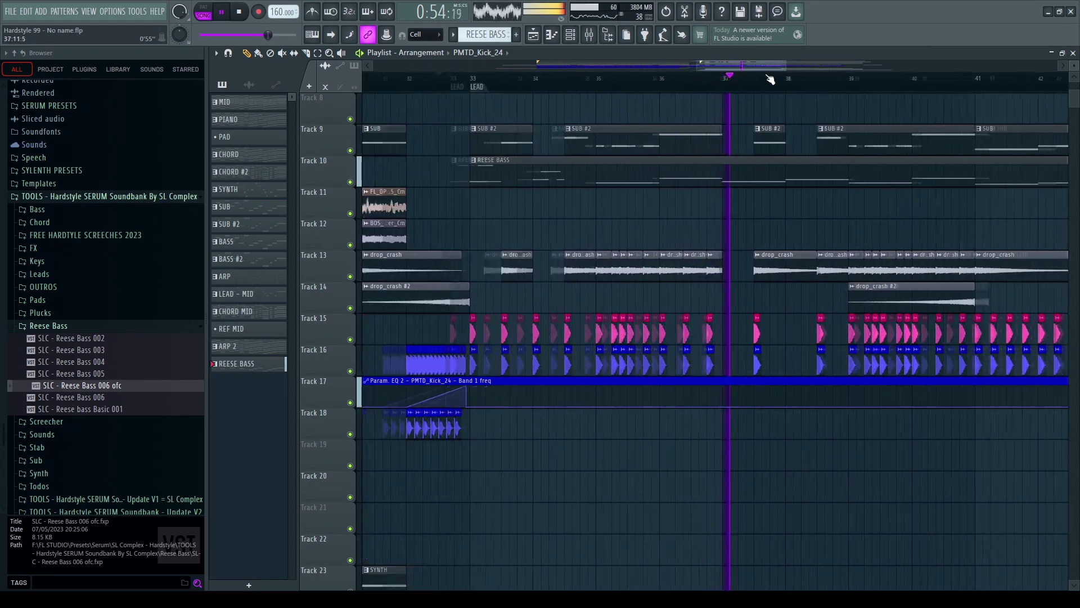
{"action": "scroll", "coordinate": [838, 79], "scroll_direction": "down", "scroll_amount": 2}
{"action": "scroll", "coordinate": [776, 181], "scroll_direction": "up", "scroll_amount": 7}
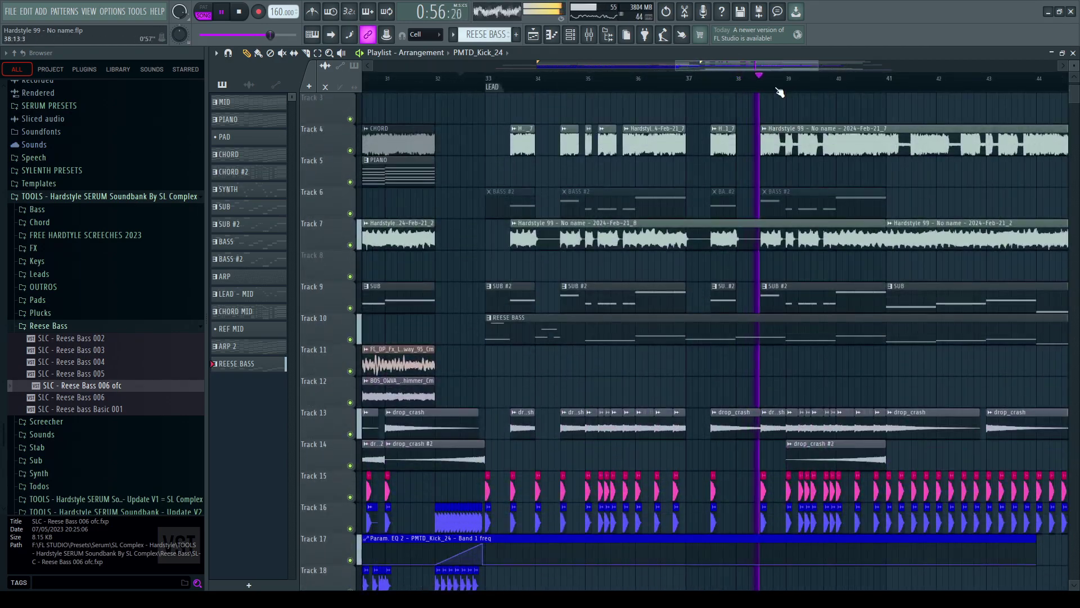
{"action": "scroll", "coordinate": [646, 92], "scroll_direction": "up", "scroll_amount": 3}
{"action": "scroll", "coordinate": [562, 338], "scroll_direction": "down", "scroll_amount": 3}
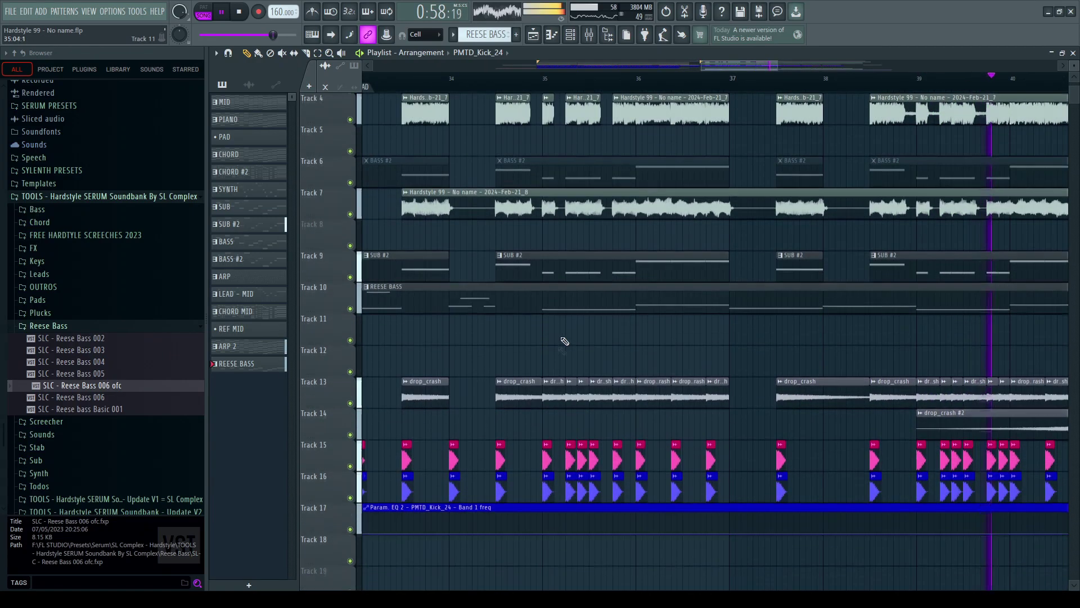
Step: Slice the REESE BASS clip at bars 35 and 41, remove the middle part, and copy the first two bars to bar 37
{"action": "scroll", "coordinate": [655, 81], "scroll_direction": "down", "scroll_amount": 3}
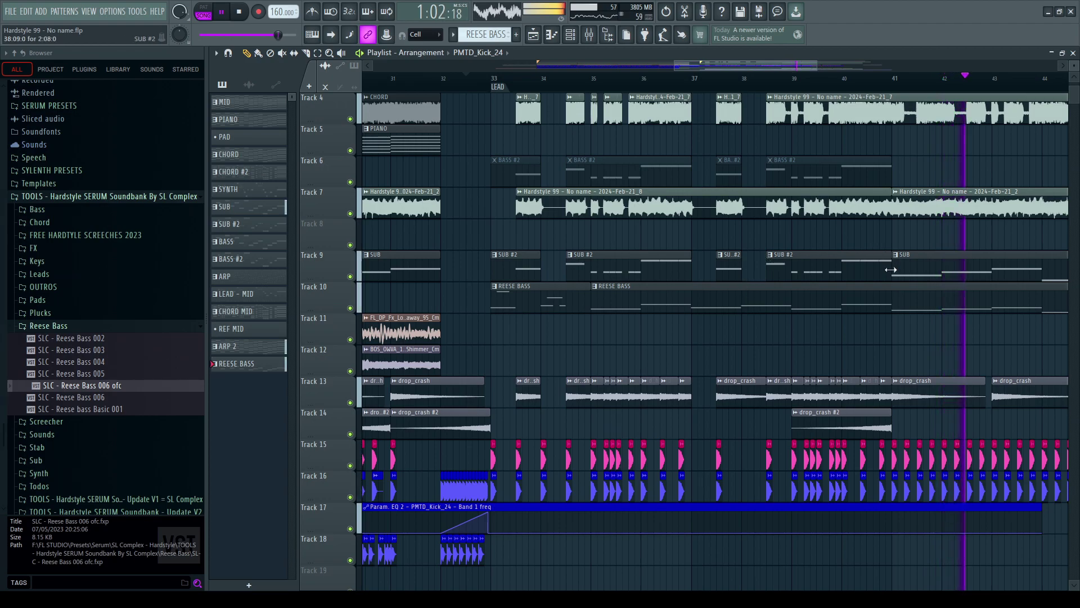
{"action": "left_click", "coordinate": [895, 298]}
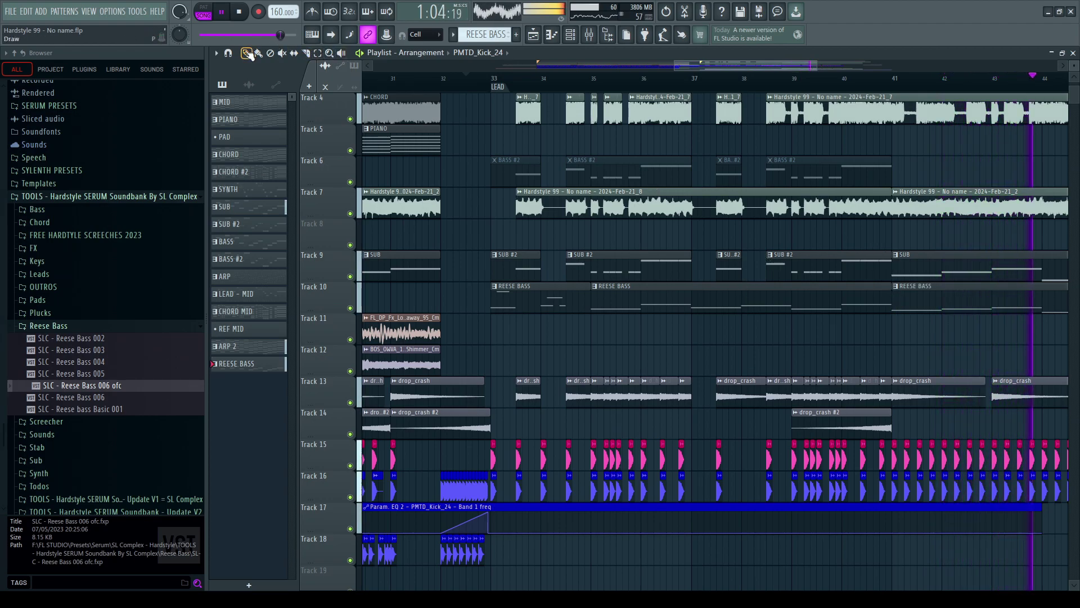
{"action": "right_click", "coordinate": [619, 297]}
{"action": "left_click_drag", "start_coordinate": [580, 298], "coordinate": [738, 297]}
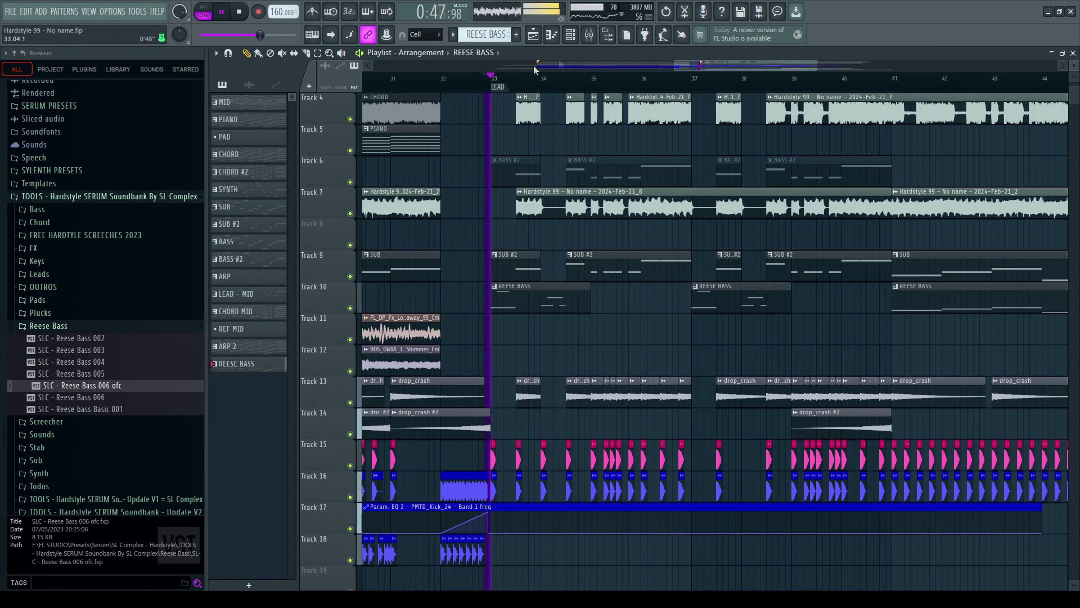
Step: Insert FabFilter Pro-Q 3 and OTT on the Serum #5 mixer track, load OTT's LEAD OFC preset, and play the pattern alone
{"action": "key", "text": "F9"}
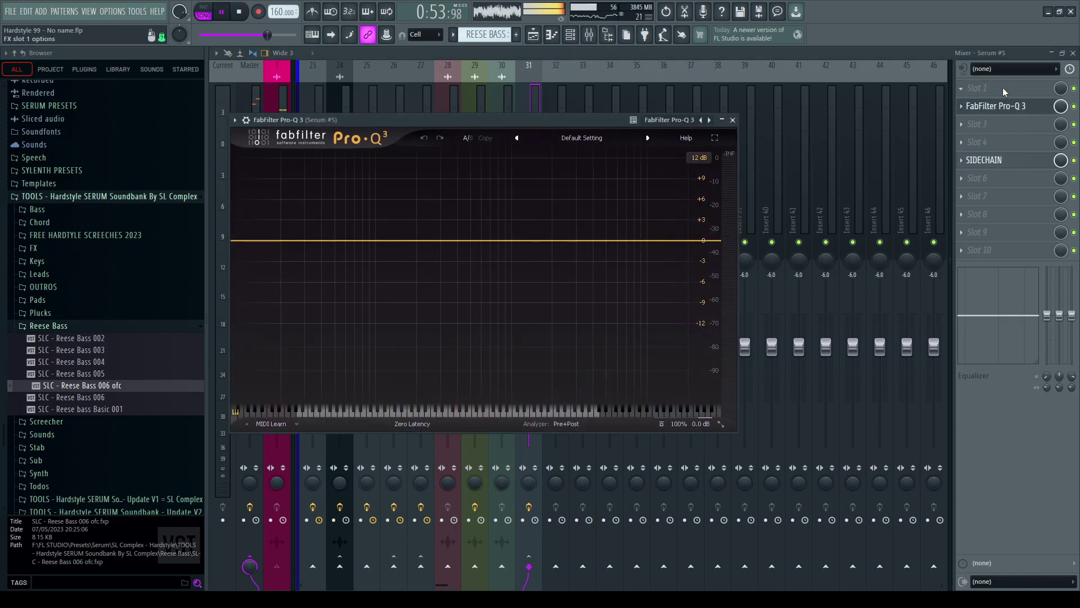
{"action": "left_click", "coordinate": [732, 118]}
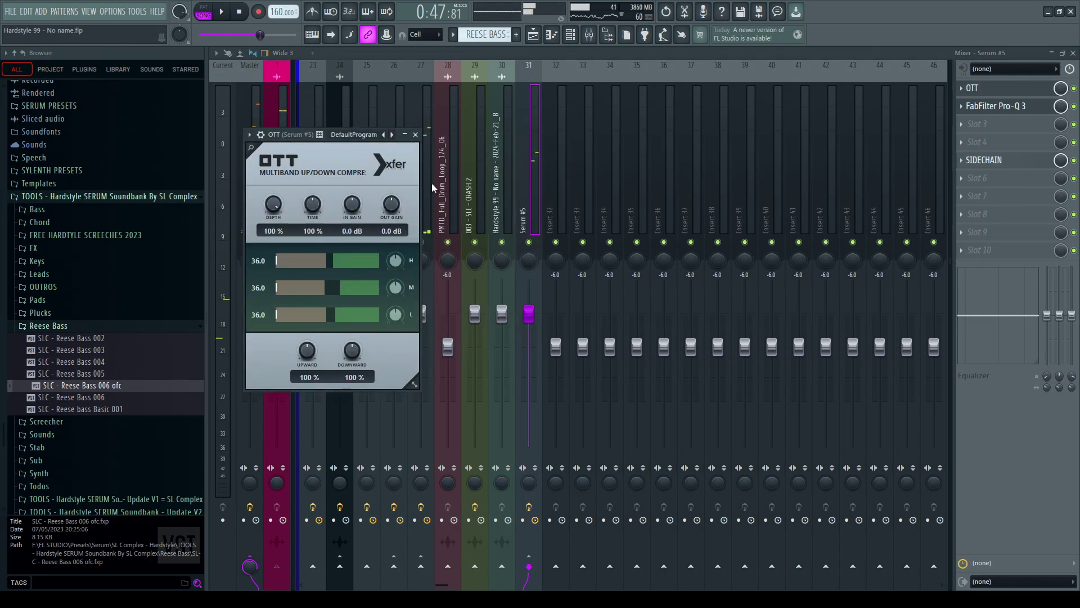
{"action": "left_click", "coordinate": [205, 10]}
{"action": "key", "text": "space"}
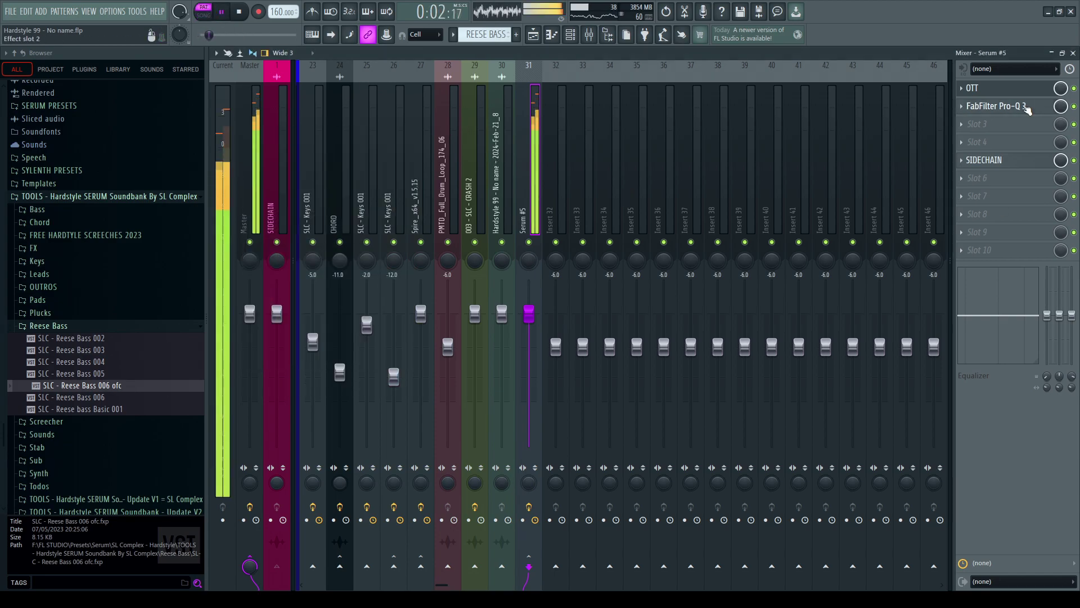
Step: Add a 12 dB/oct low cut in the reese bass's Pro-Q 3 using linear phase, and set its frequency to 20 Hz
{"action": "left_click", "coordinate": [1025, 107]}
{"action": "left_click", "coordinate": [1008, 106]}
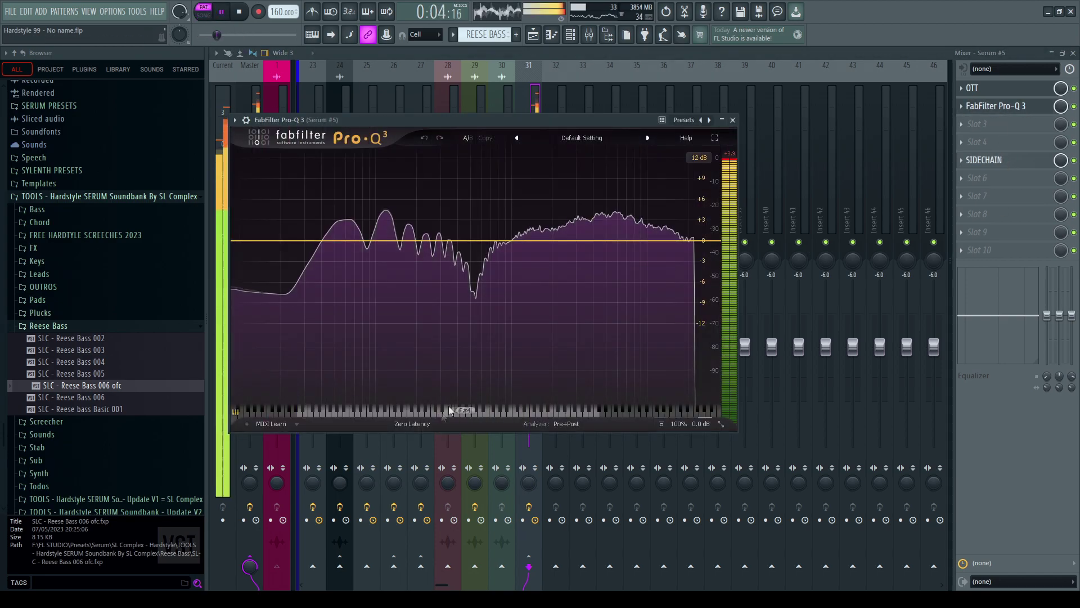
{"action": "left_click_drag", "start_coordinate": [257, 241], "coordinate": [337, 242]}
{"action": "scroll", "coordinate": [336, 242], "scroll_direction": "down", "scroll_amount": 2}
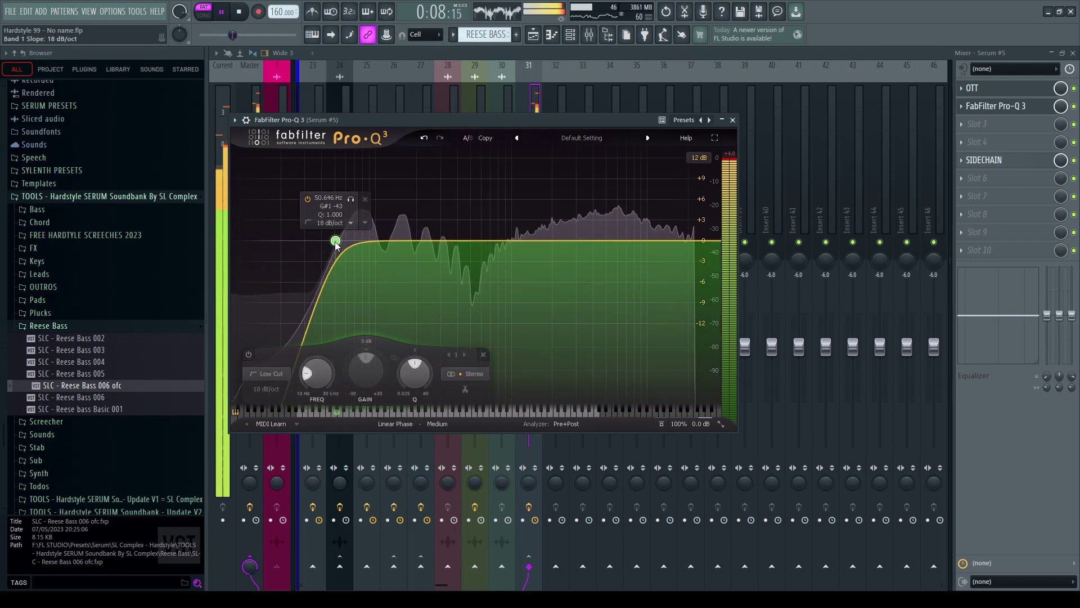
{"action": "double_click", "coordinate": [336, 242]}
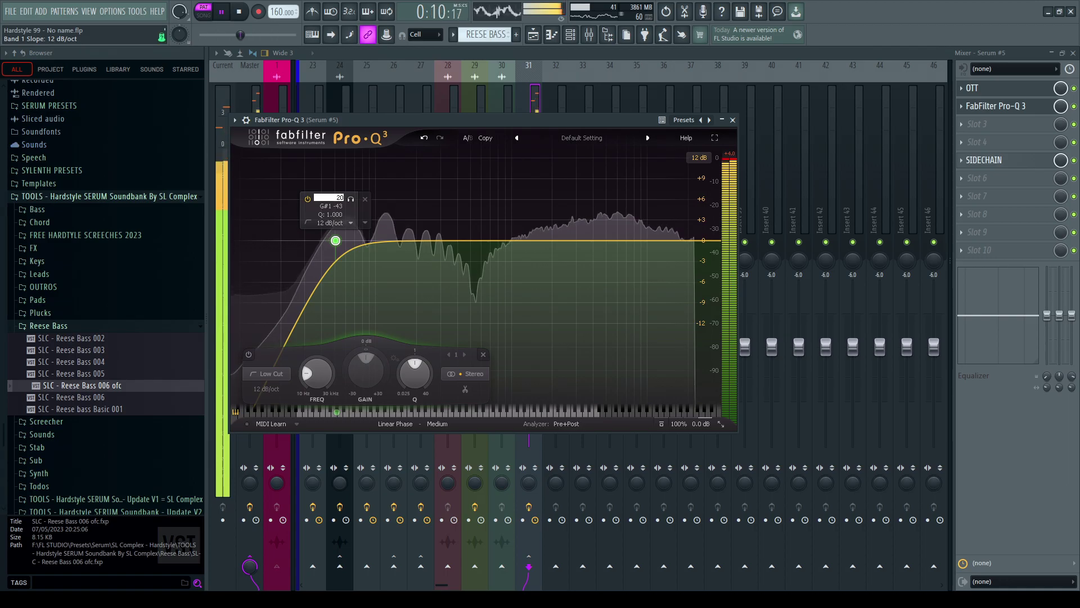
{"action": "type", "text": "20"}
{"action": "key", "text": "Return"}
{"action": "key", "text": "Escape"}
Step: Play the lead section in song mode from about bar 33 and check the Serum #5 level in the mixer
{"action": "key", "text": "F5"}
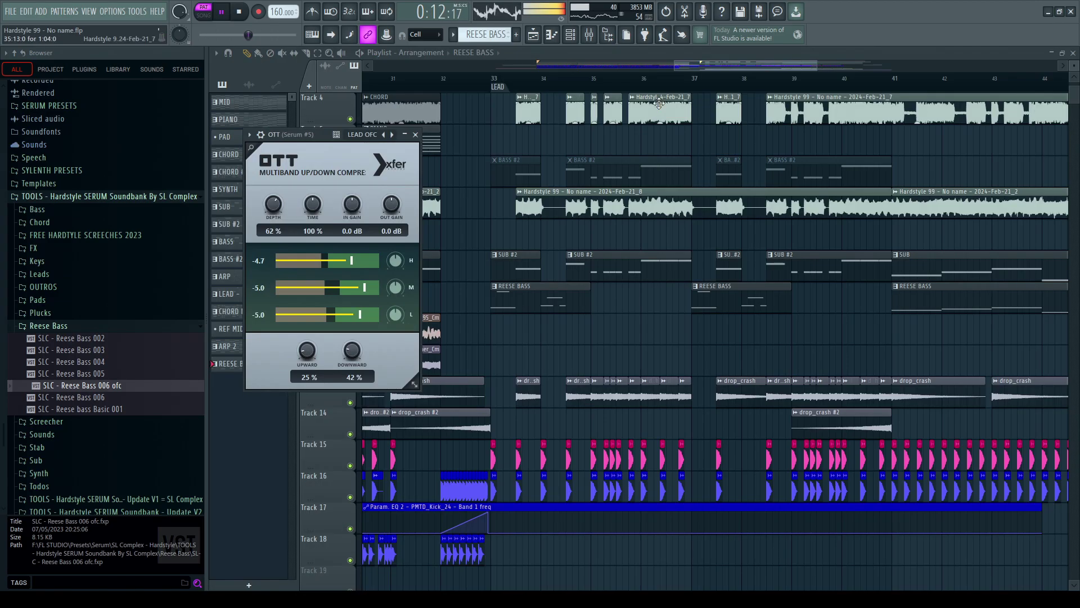
{"action": "left_click", "coordinate": [459, 72]}
{"action": "scroll", "coordinate": [478, 76], "scroll_direction": "down", "scroll_amount": 5}
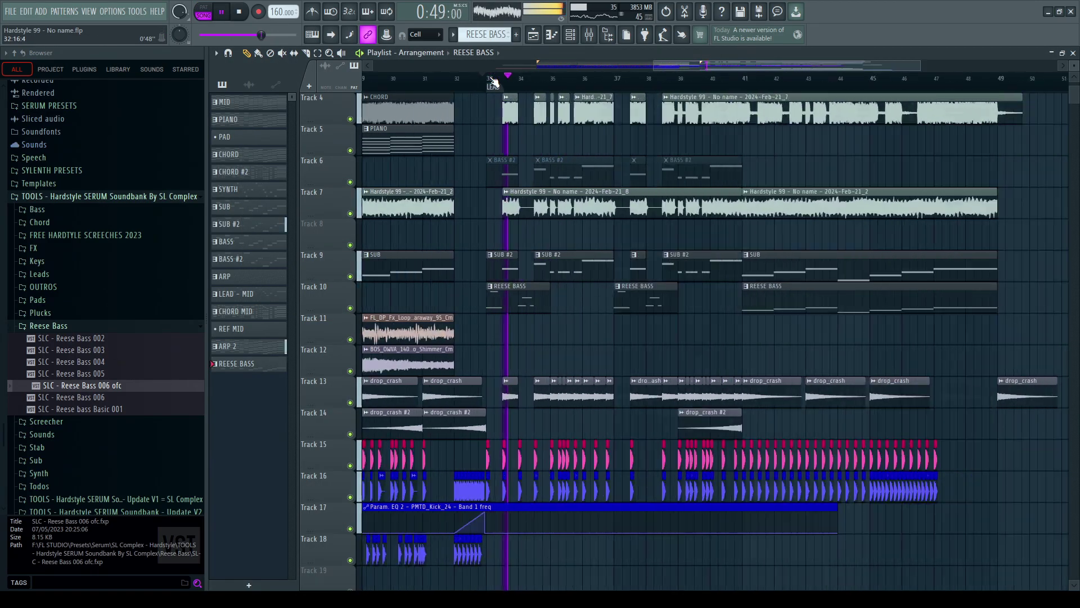
{"action": "scroll", "coordinate": [520, 78], "scroll_direction": "up", "scroll_amount": 5}
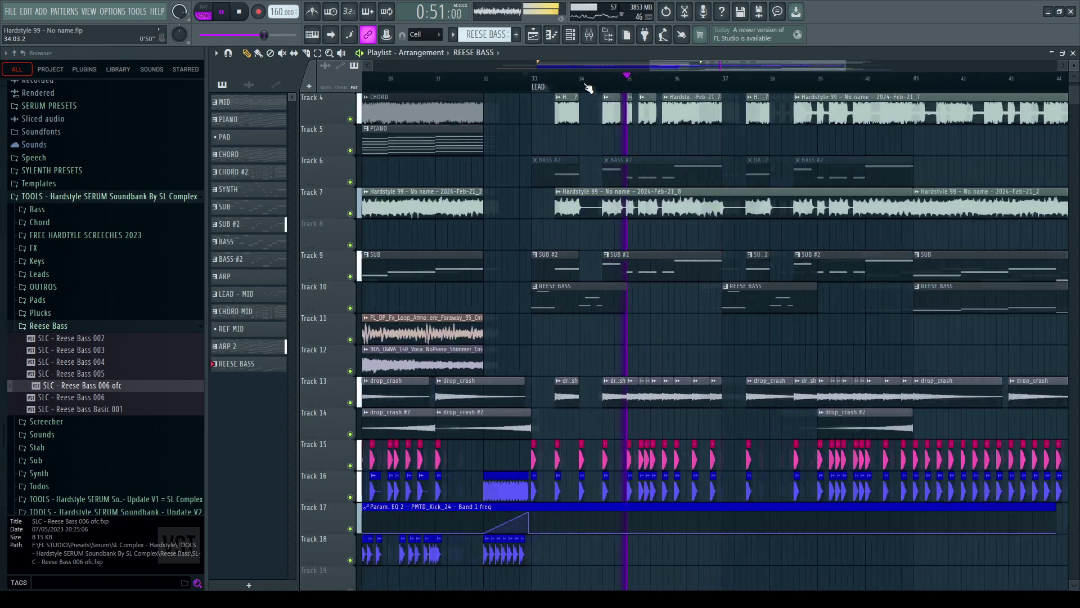
{"action": "key", "text": "F9"}
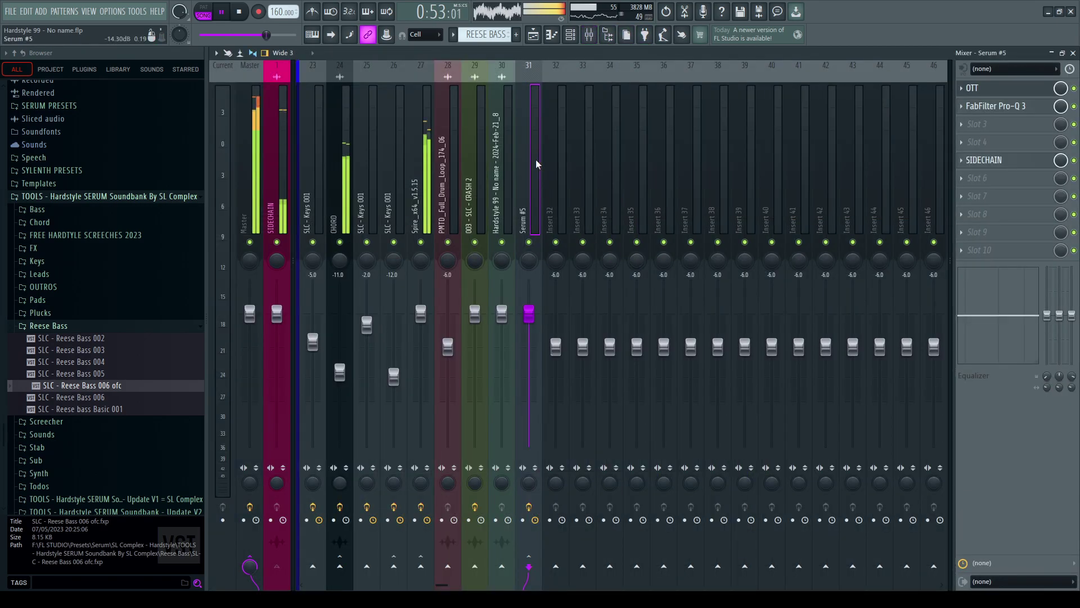
Step: Lower the Serum #5 mixer fader to -5.2 dB and return to the playlist
{"action": "left_click_drag", "start_coordinate": [529, 318], "coordinate": [529, 342]}
{"action": "key", "text": "F9"}
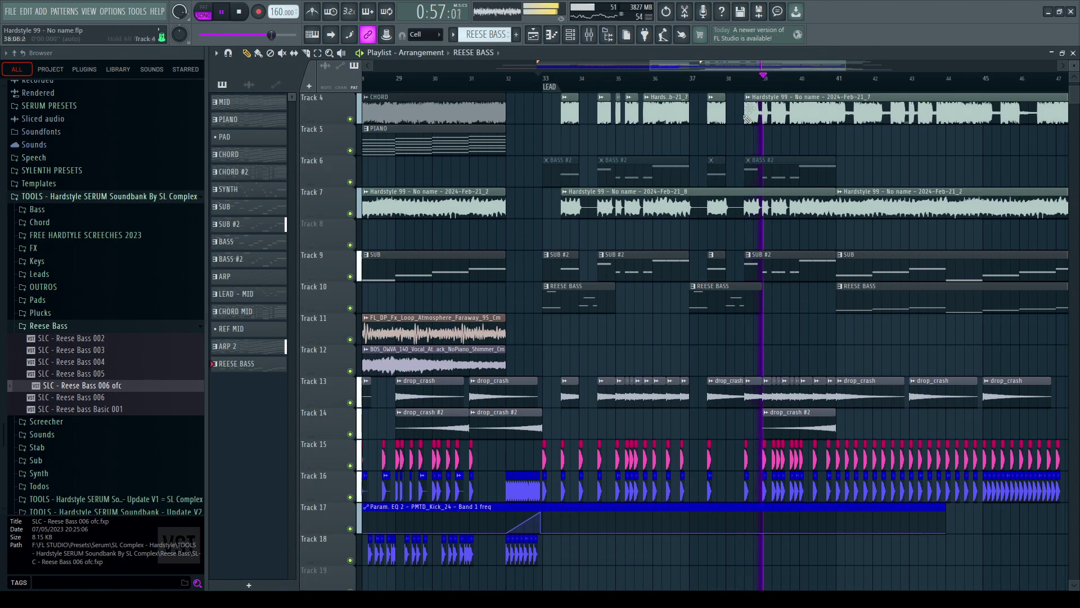
Step: Add PMTD_Kick_24 clips with matching SIDECHAIN clips at bars 37 and 38 in the playlist
{"action": "scroll", "coordinate": [606, 321], "scroll_direction": "down", "scroll_amount": 2}
{"action": "left_click", "coordinate": [605, 430]}
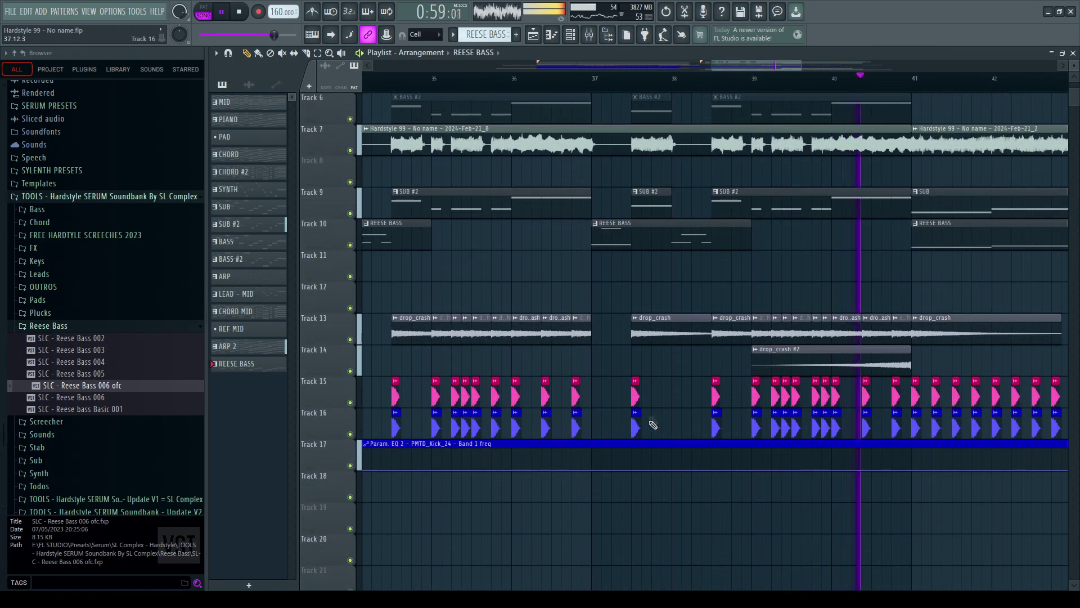
{"action": "left_click_drag", "start_coordinate": [605, 430], "coordinate": [595, 430]}
{"action": "left_click", "coordinate": [605, 395]}
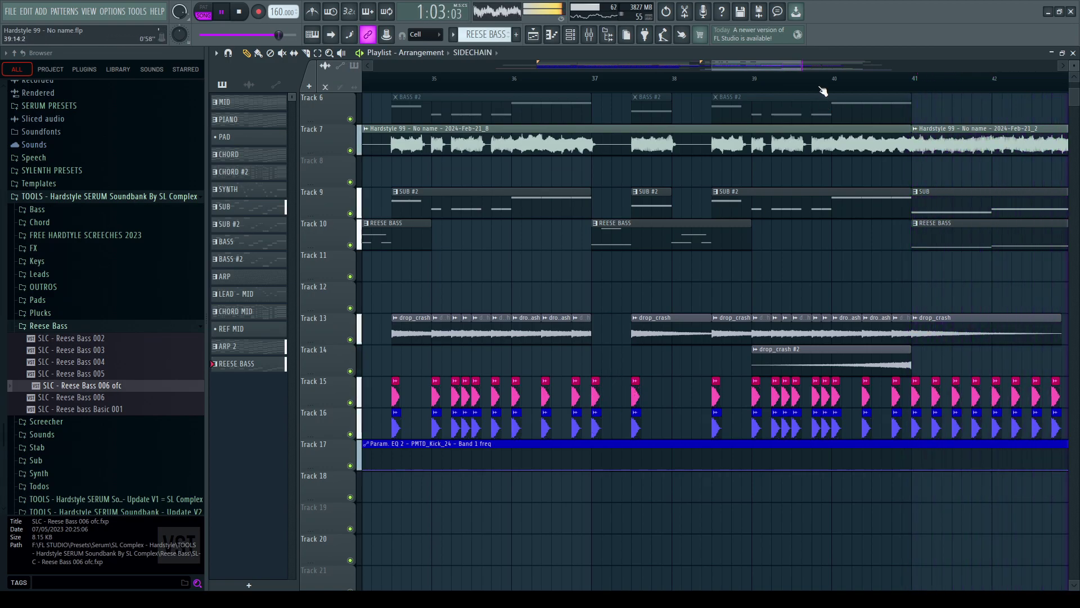
{"action": "scroll", "coordinate": [822, 90], "scroll_direction": "up", "scroll_amount": 3}
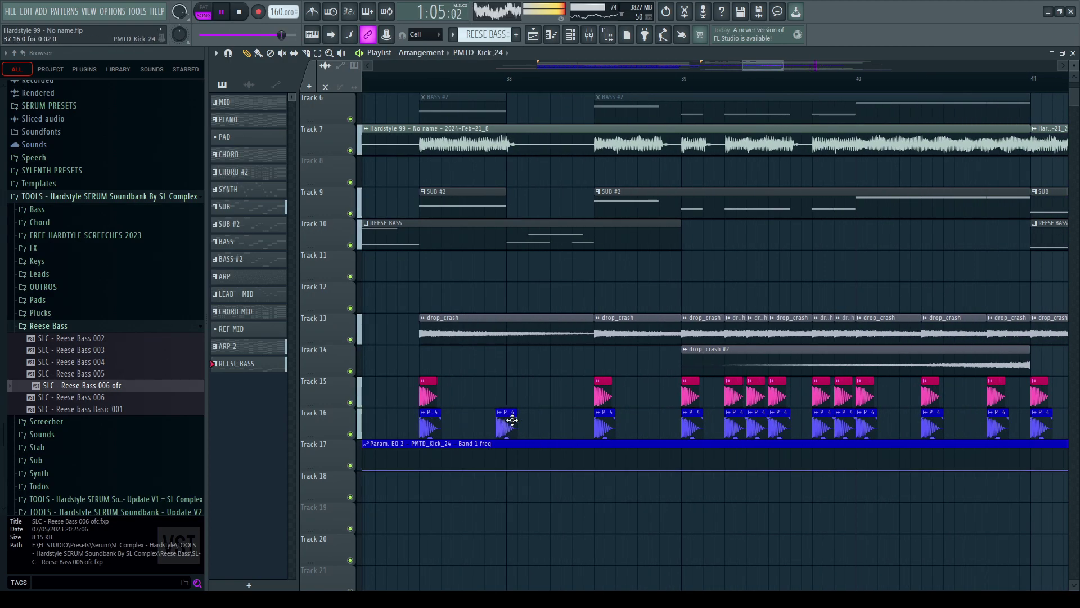
{"action": "scroll", "coordinate": [511, 357], "scroll_direction": "up", "scroll_amount": 5}
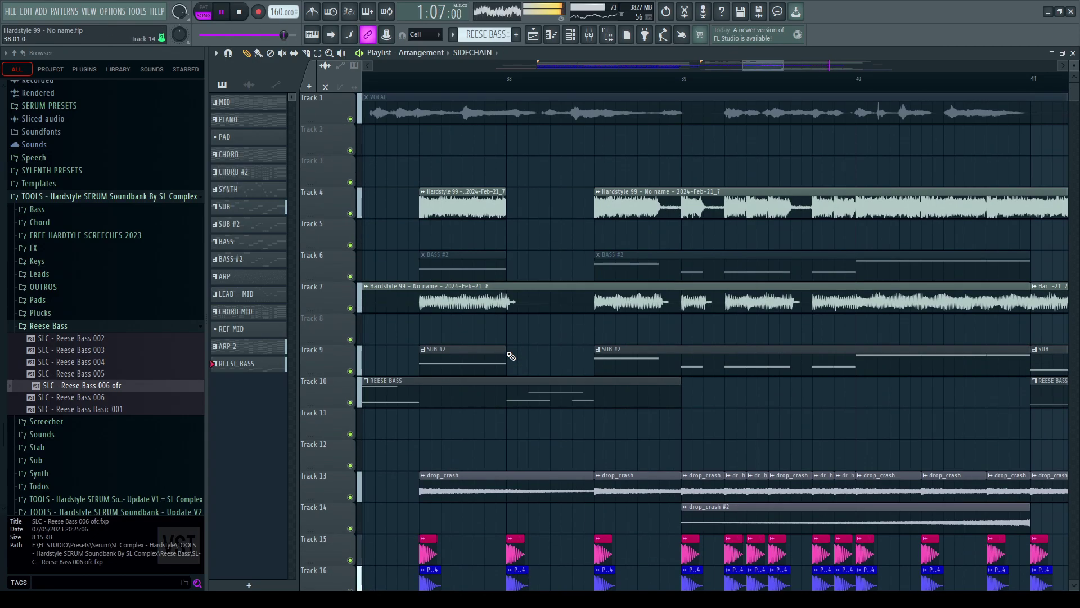
Step: Play from the LEAD marker and add drop_crash clips at bars 33 and 34 on Track 13
{"action": "scroll", "coordinate": [570, 172], "scroll_direction": "down", "scroll_amount": 13}
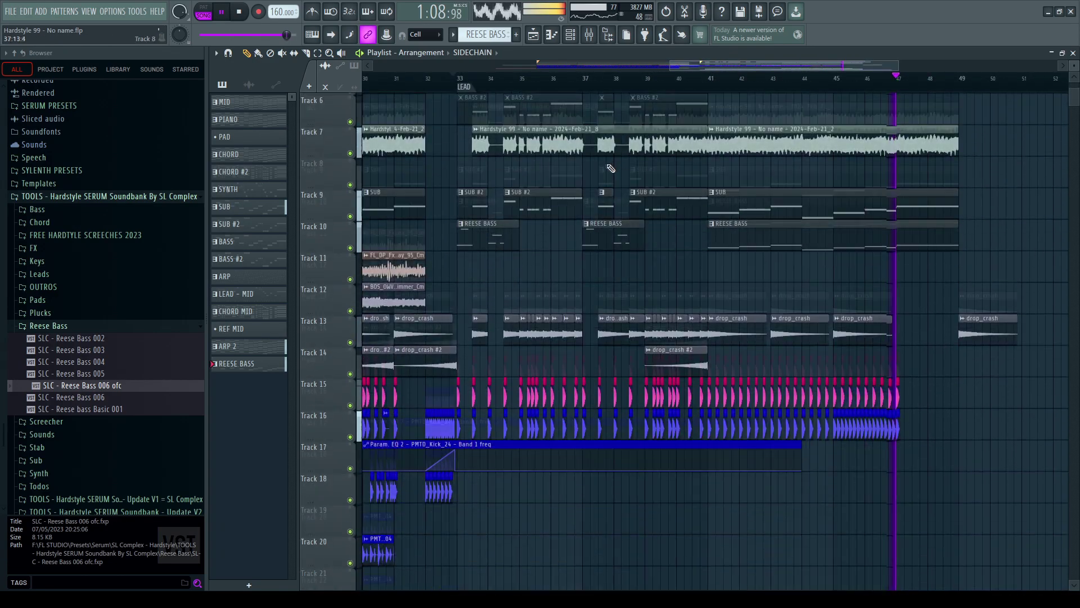
{"action": "scroll", "coordinate": [570, 172], "scroll_direction": "down", "scroll_amount": 8}
{"action": "scroll", "coordinate": [506, 197], "scroll_direction": "up", "scroll_amount": 17}
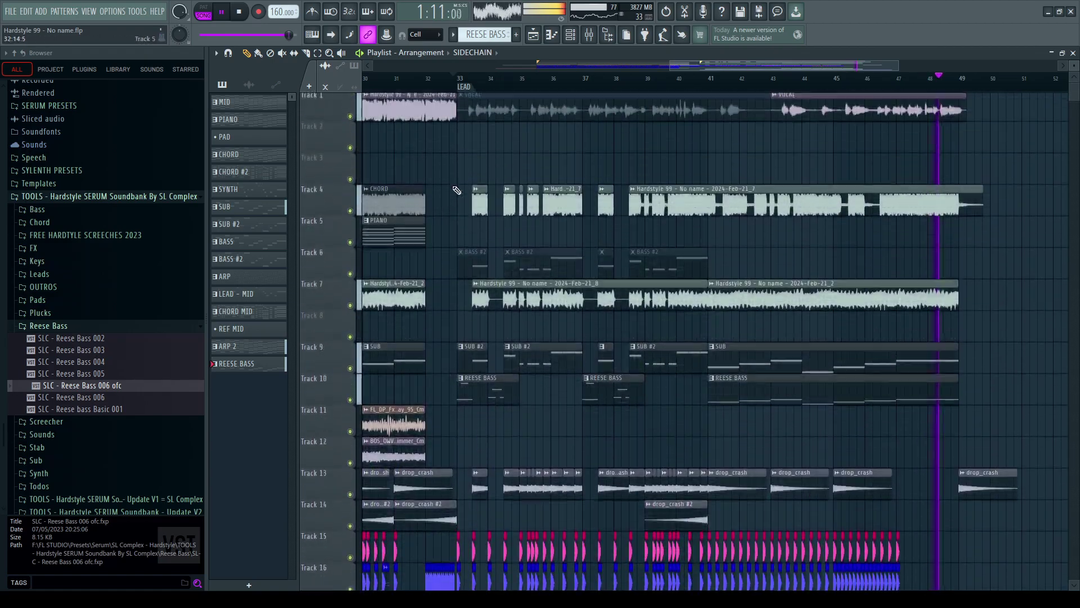
{"action": "left_click", "coordinate": [447, 79]}
{"action": "scroll", "coordinate": [469, 84], "scroll_direction": "up", "scroll_amount": 4, "text": "ctrl"}
{"action": "scroll", "coordinate": [585, 315], "scroll_direction": "down", "scroll_amount": 5}
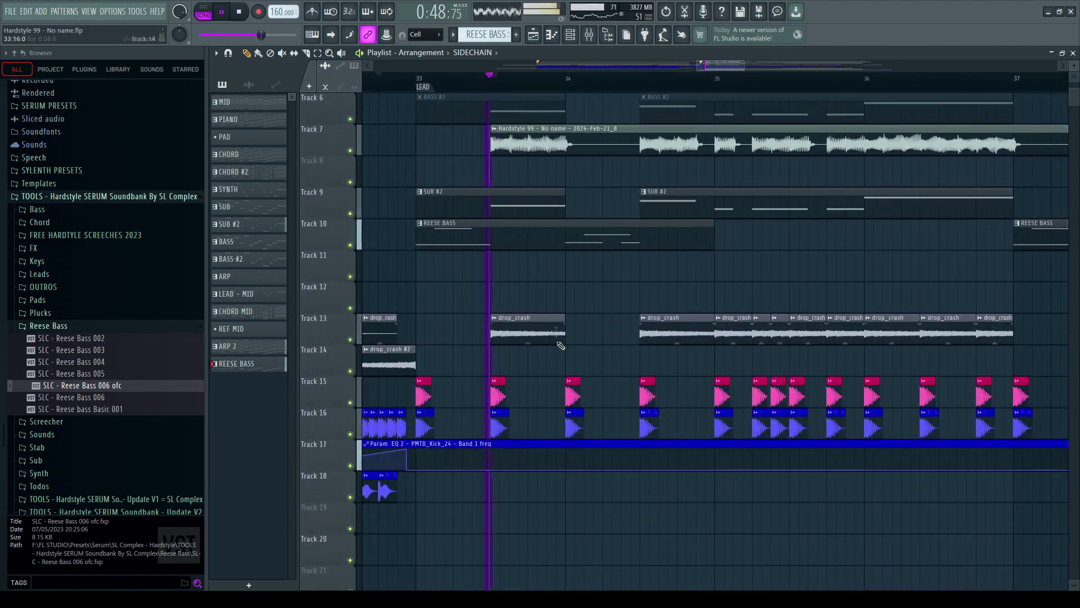
{"action": "left_click_drag", "start_coordinate": [589, 321], "coordinate": [459, 332]}
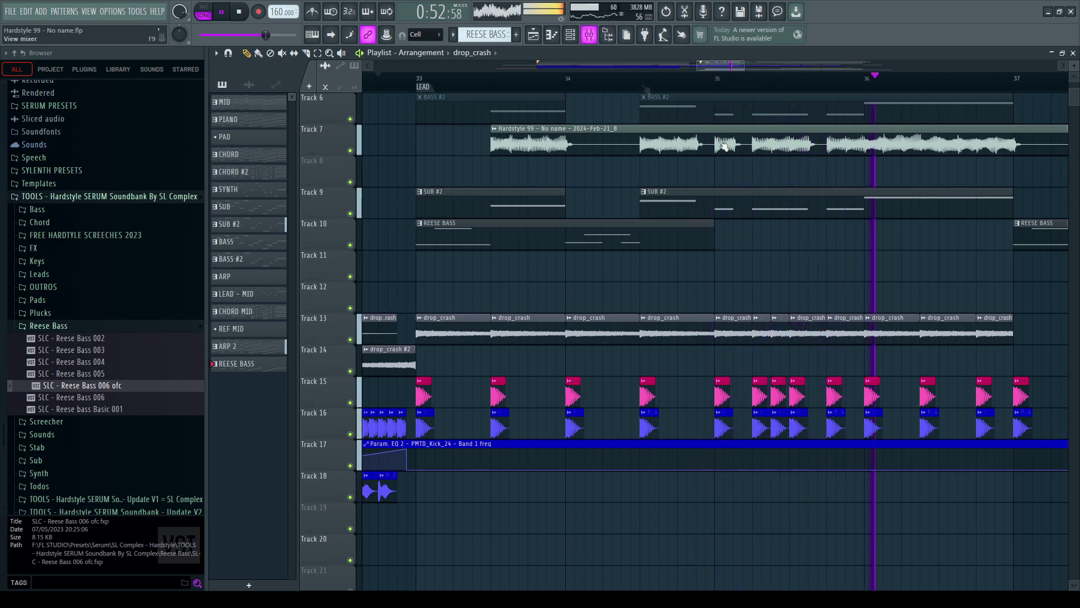
Step: Raise the FINAL BUZZ LEAD AND CHORDS mixer fader to -2.0 dB
{"action": "key", "text": "F9"}
{"action": "scroll", "coordinate": [728, 171], "scroll_direction": "down", "scroll_amount": 10}
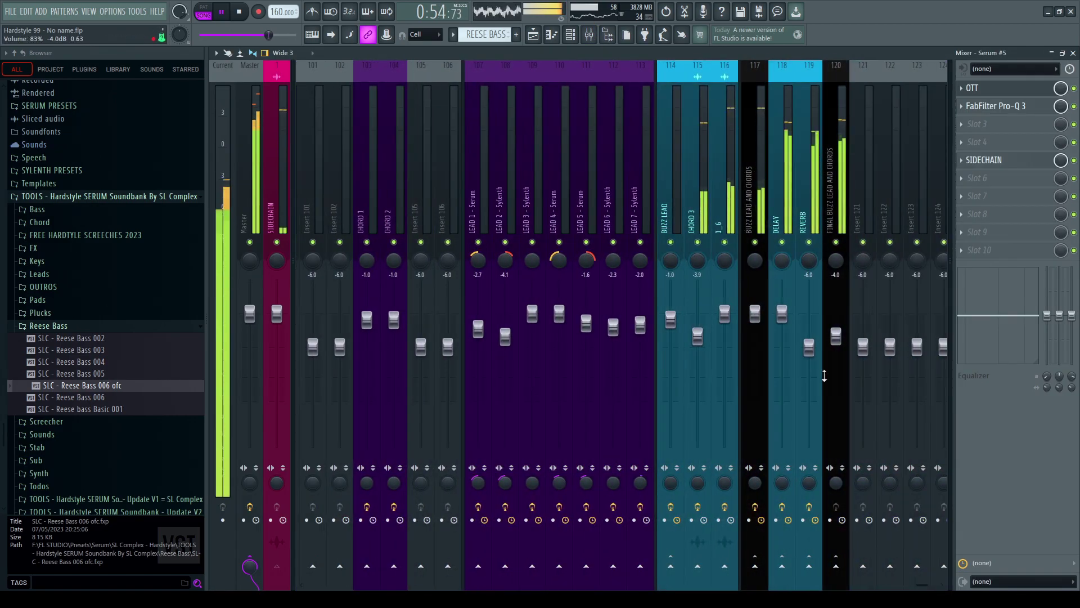
{"action": "left_click", "coordinate": [837, 336]}
{"action": "left_click_drag", "start_coordinate": [836, 330], "coordinate": [836, 325]}
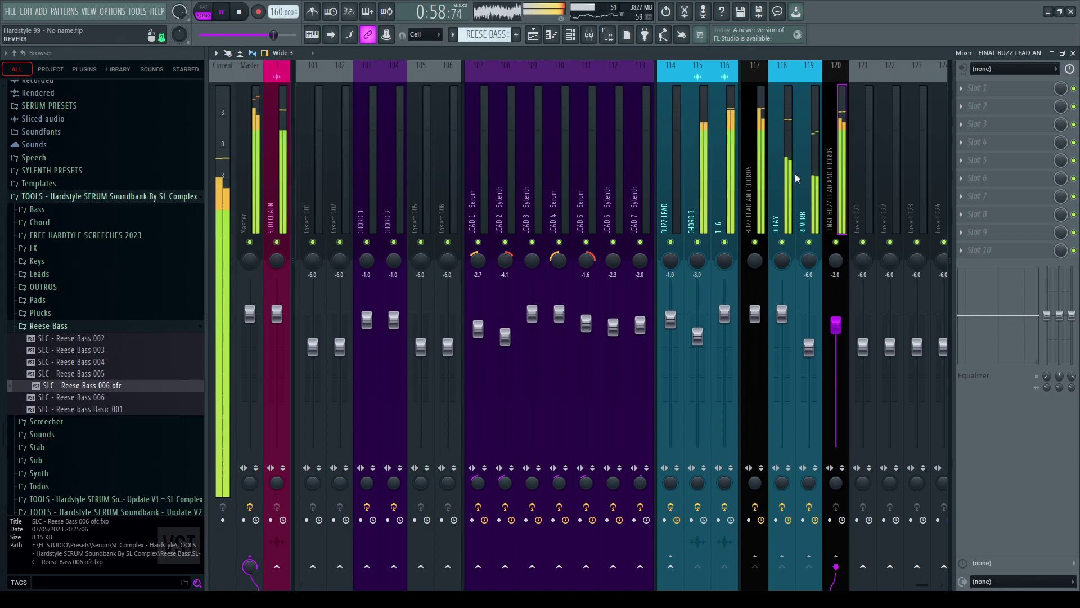
Step: Enable the 11500 Hz, +3 dB high shelf band in the Pro-Q 3 on the BUZZ LEAD AND CHORDS mixer track
{"action": "key", "text": "F9"}
{"action": "scroll", "coordinate": [831, 91], "scroll_direction": "down", "scroll_amount": 5}
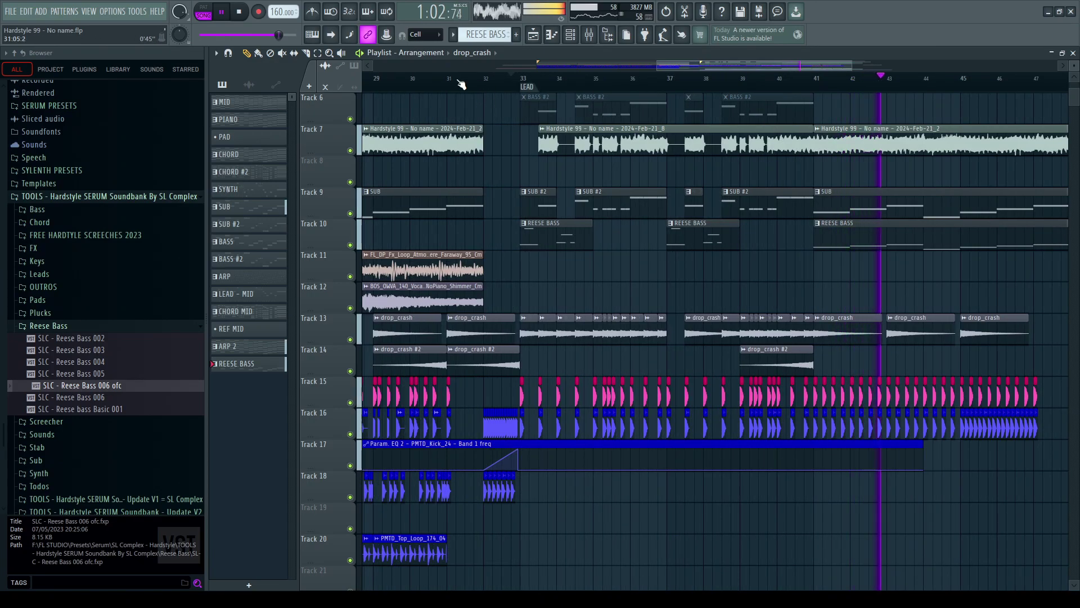
{"action": "scroll", "coordinate": [485, 101], "scroll_direction": "down", "scroll_amount": 1}
{"action": "left_click", "coordinate": [599, 35]}
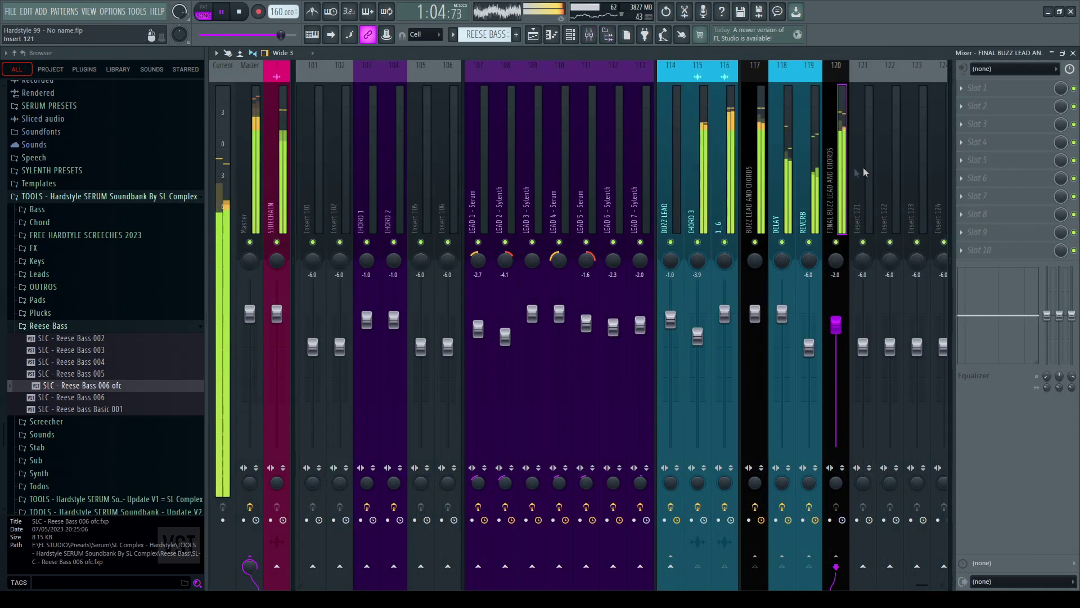
{"action": "left_click", "coordinate": [760, 187]}
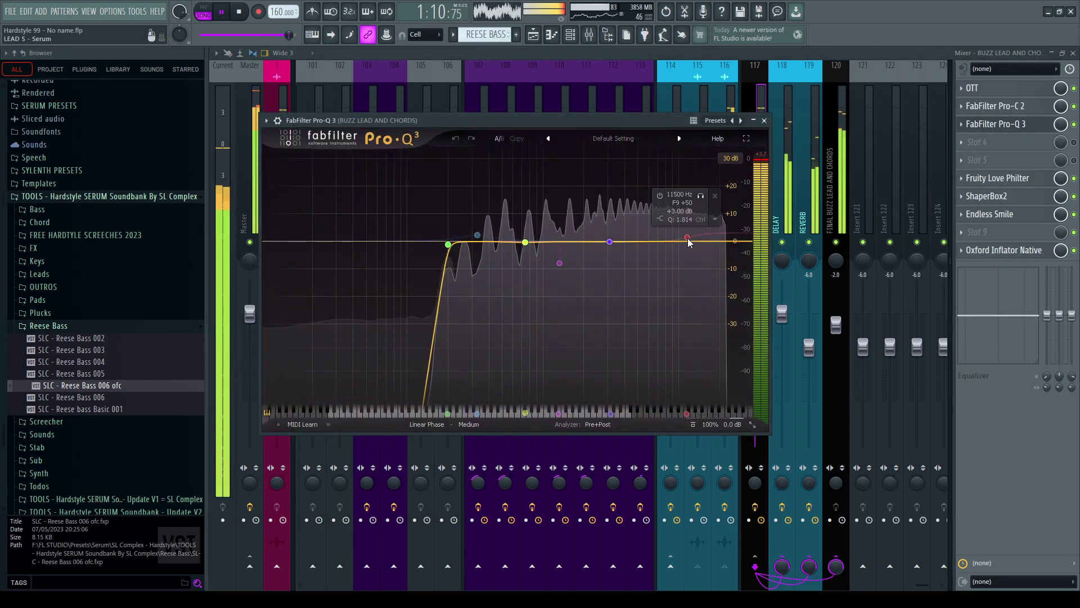
{"action": "left_click", "coordinate": [689, 241]}
{"action": "left_click", "coordinate": [661, 196]}
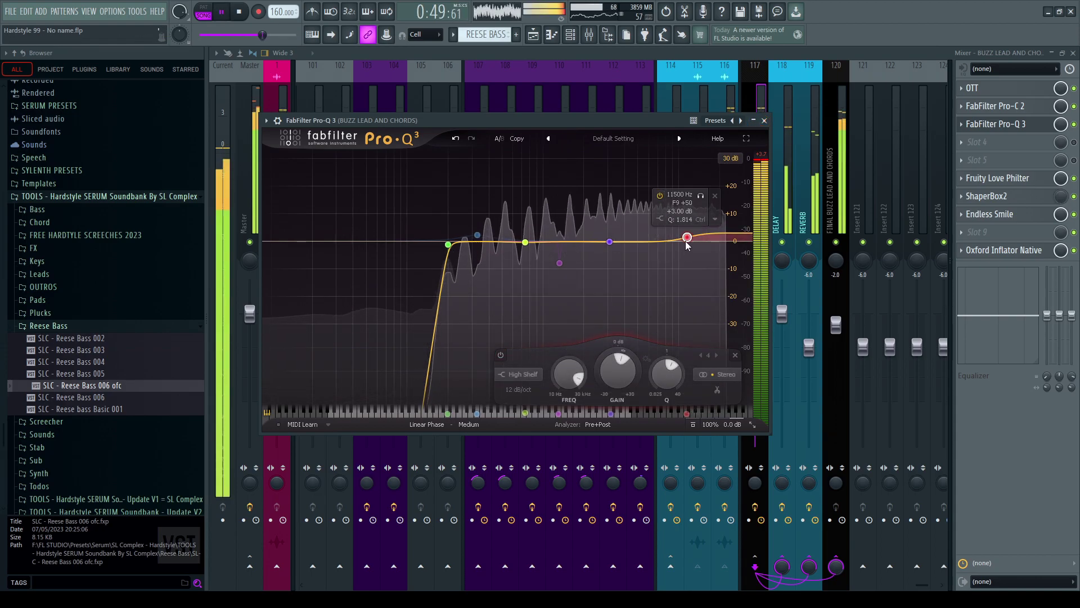
{"action": "left_click", "coordinate": [763, 120]}
Step: Check the DELAY, CHORD 3 and BUZZ LEAD AND CHORDS mixer tracks during playback, and return to the playlist
{"action": "left_click", "coordinate": [780, 162]}
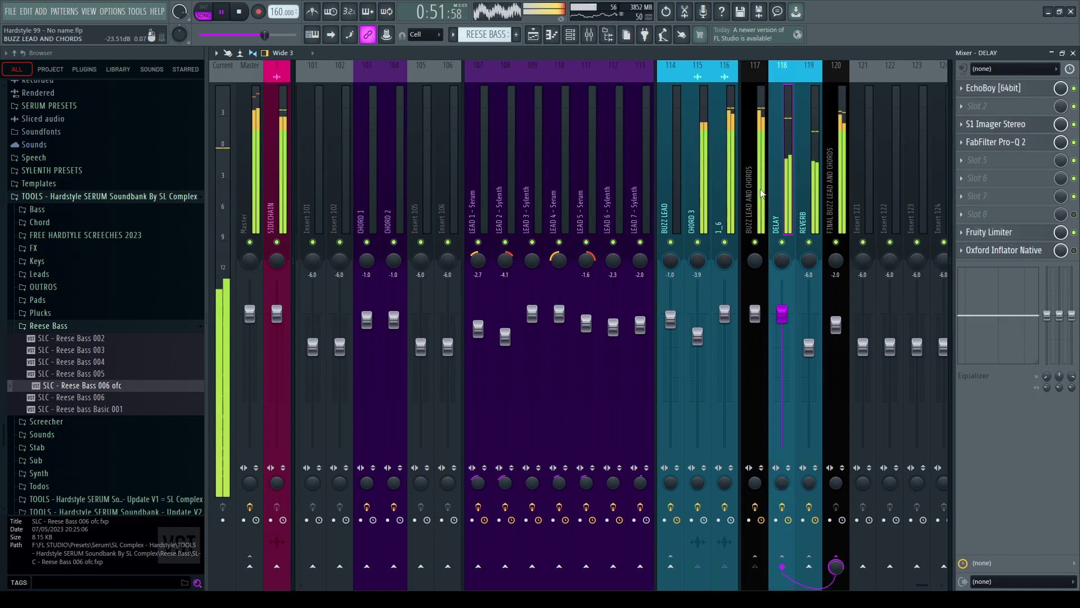
{"action": "left_click", "coordinate": [700, 210]}
{"action": "left_click", "coordinate": [747, 209]}
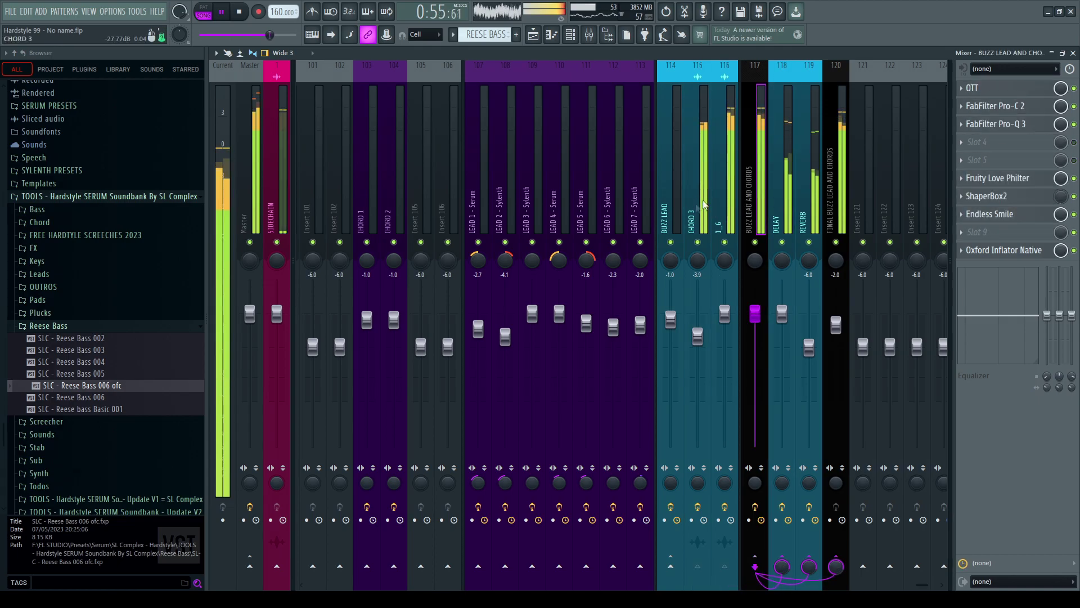
{"action": "key", "text": "F5"}
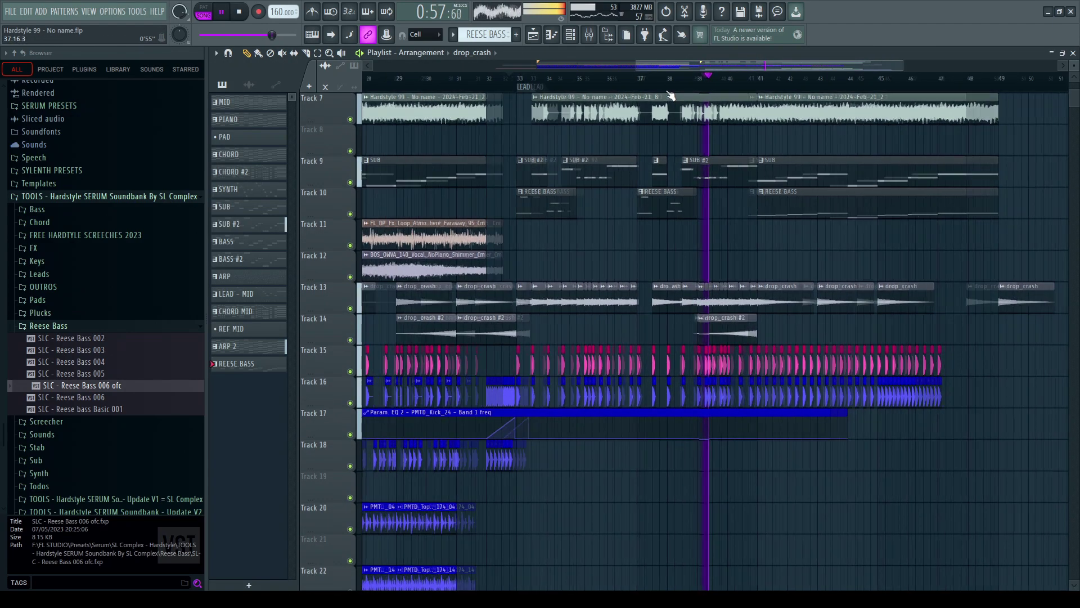
Step: Audition the SLC - Reese Bass 006, 004, 003 and 002 presets in Serum #5, and reload SLC - Reese Bass 006 ofc
{"action": "key", "text": "F7"}
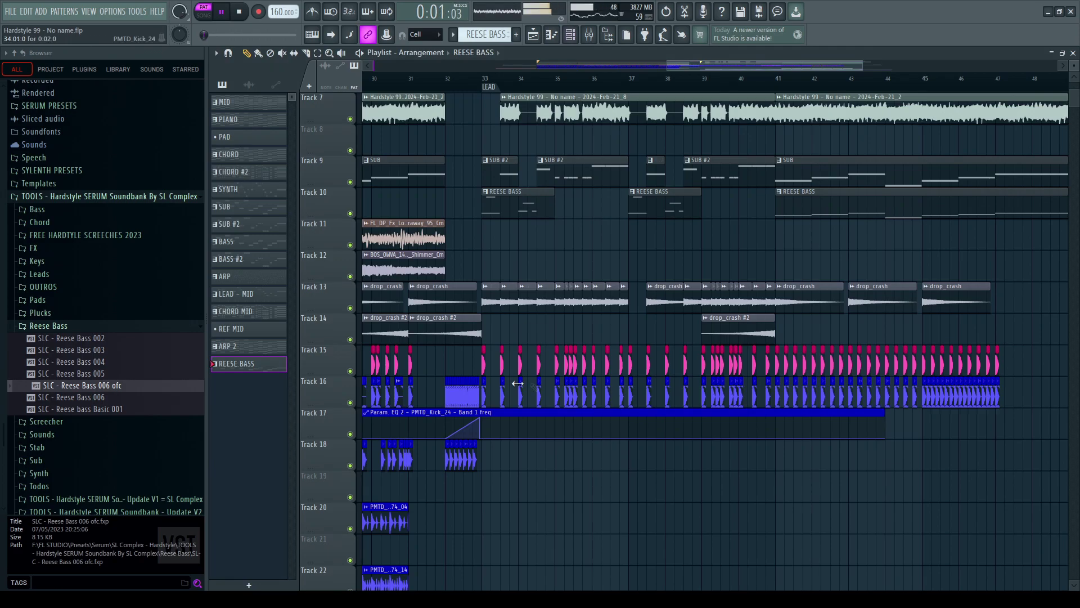
{"action": "left_click", "coordinate": [571, 42]}
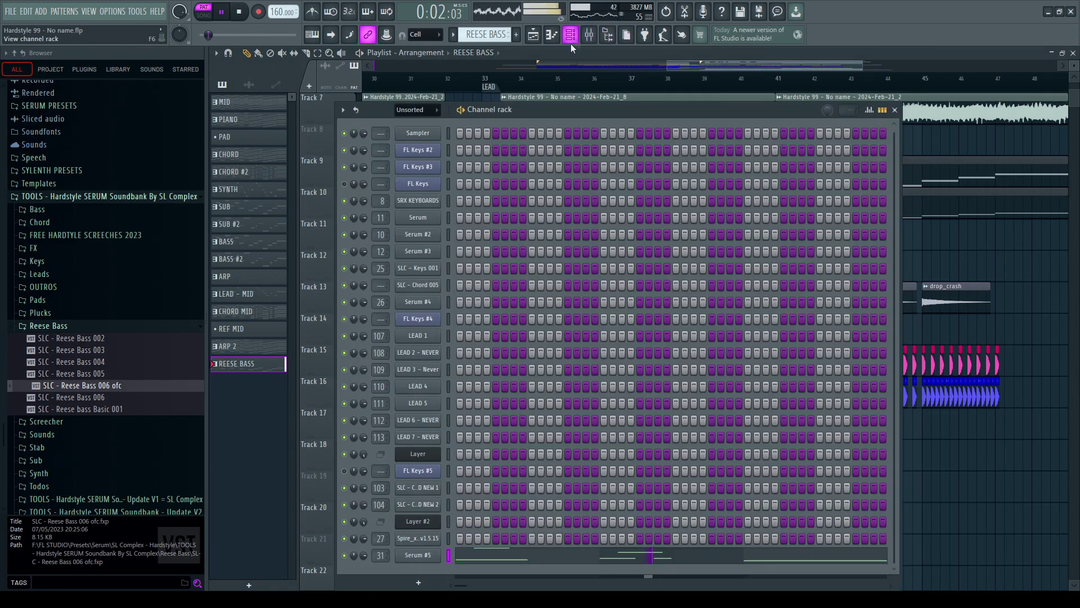
{"action": "left_click", "coordinate": [430, 559]}
{"action": "left_click_drag", "start_coordinate": [106, 399], "coordinate": [471, 326]}
{"action": "left_click_drag", "start_coordinate": [73, 362], "coordinate": [529, 287]}
{"action": "key", "text": "space"}
{"action": "left_click_drag", "start_coordinate": [107, 350], "coordinate": [562, 276]}
{"action": "left_click_drag", "start_coordinate": [107, 338], "coordinate": [511, 290]}
{"action": "key", "text": "space"}
{"action": "left_click", "coordinate": [119, 375]}
{"action": "left_click_drag", "start_coordinate": [107, 385], "coordinate": [557, 276]}
{"action": "key", "text": "space"}
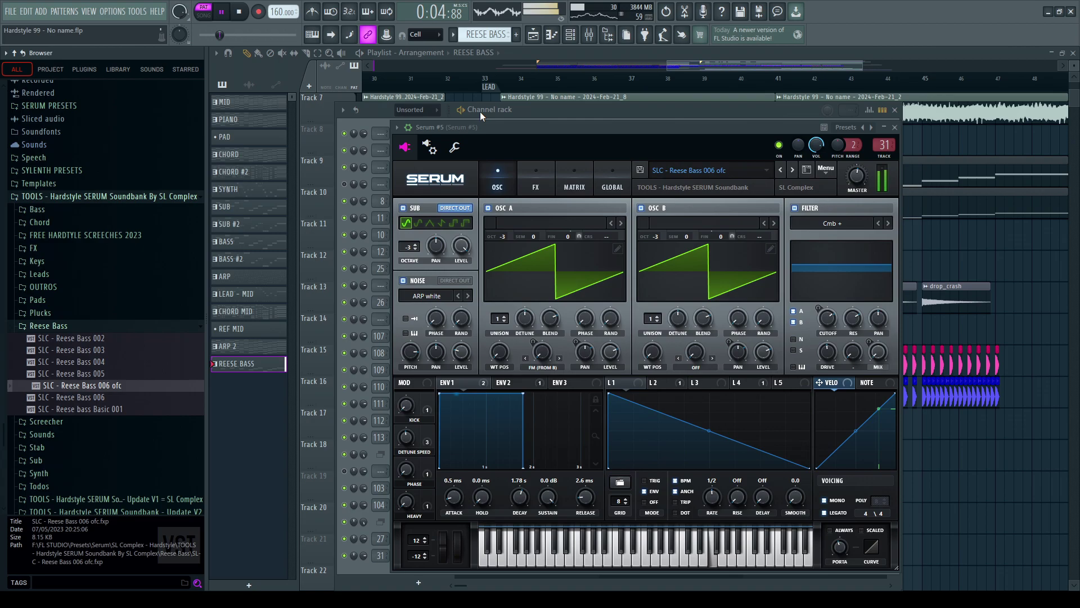
{"action": "left_click", "coordinate": [895, 127]}
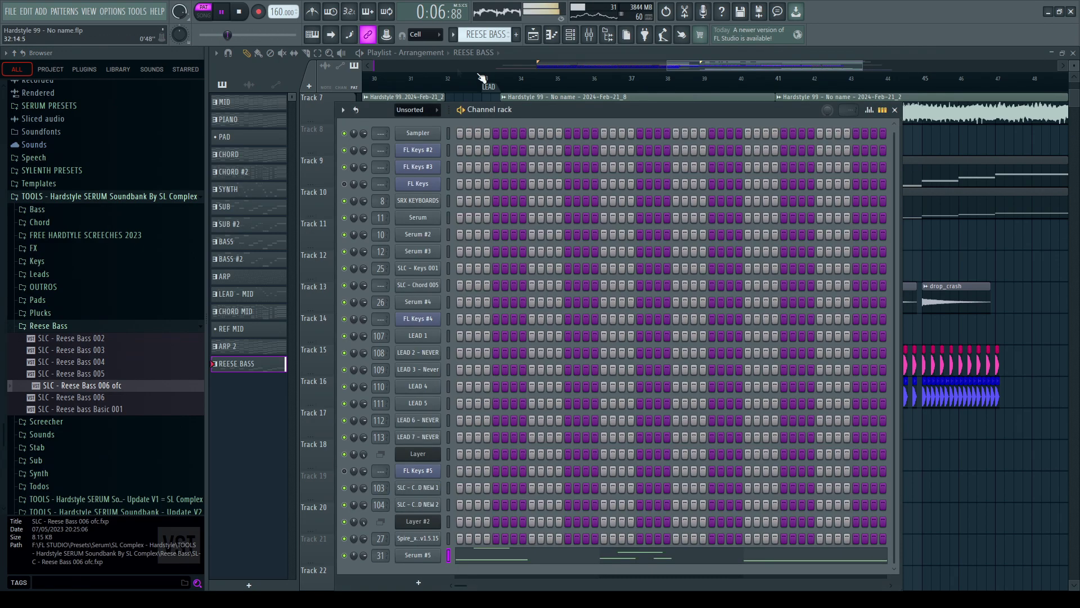
Step: Play the lead section in song mode and lower the Serum #5 mixer fader to -7.0 dB
{"action": "left_click", "coordinate": [555, 68]}
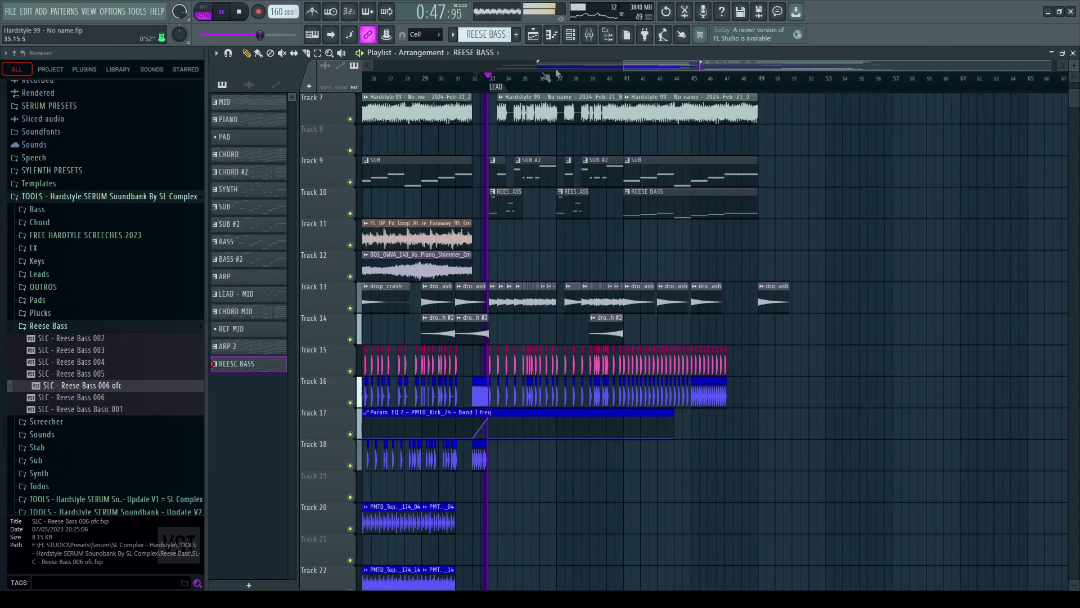
{"action": "left_click", "coordinate": [591, 39]}
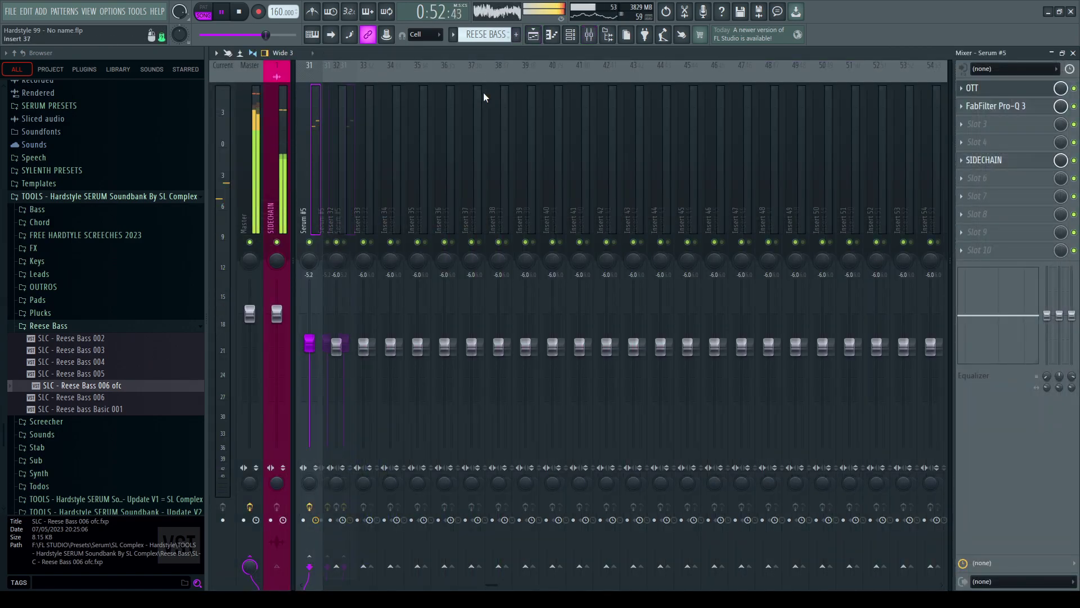
{"action": "scroll", "coordinate": [484, 96], "scroll_direction": "left", "scroll_amount": 3}
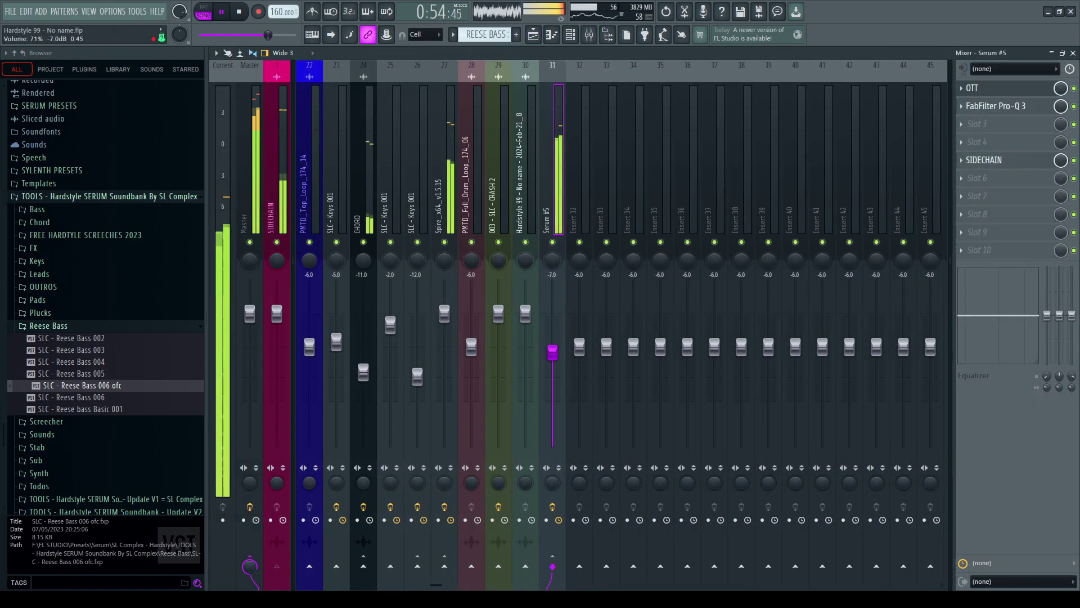
{"action": "key", "text": "F9"}
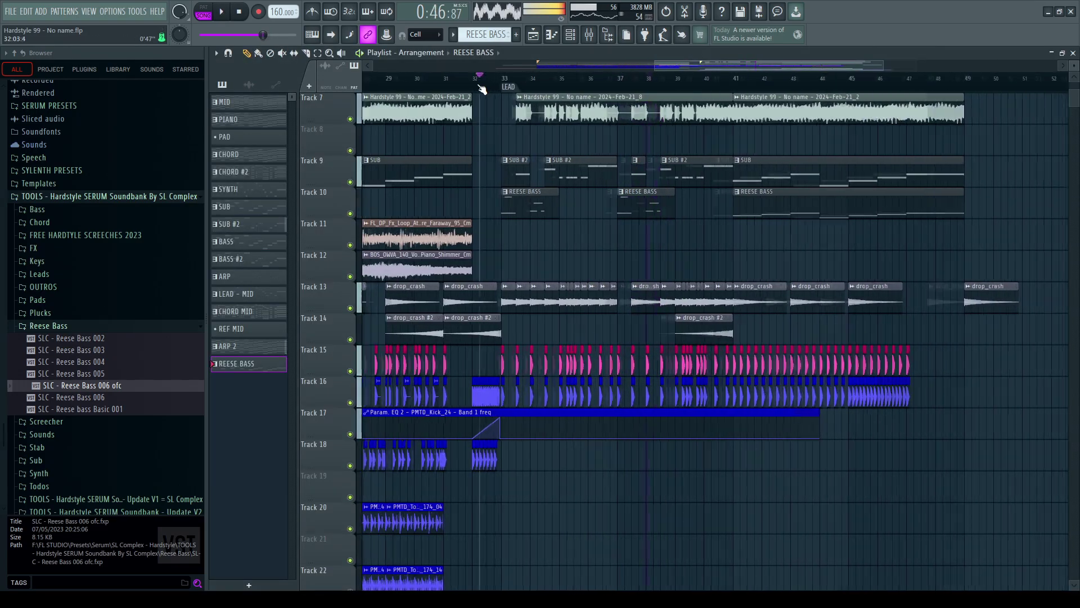
Step: Stop playback and insert an empty playlist track directly below the REESE BASS clips
{"action": "key", "text": "space"}
{"action": "scroll", "coordinate": [522, 266], "scroll_direction": "up", "scroll_amount": 2}
{"action": "scroll", "coordinate": [509, 349], "scroll_direction": "down", "scroll_amount": 5}
{"action": "scroll", "coordinate": [509, 372], "scroll_direction": "up", "scroll_amount": 6}
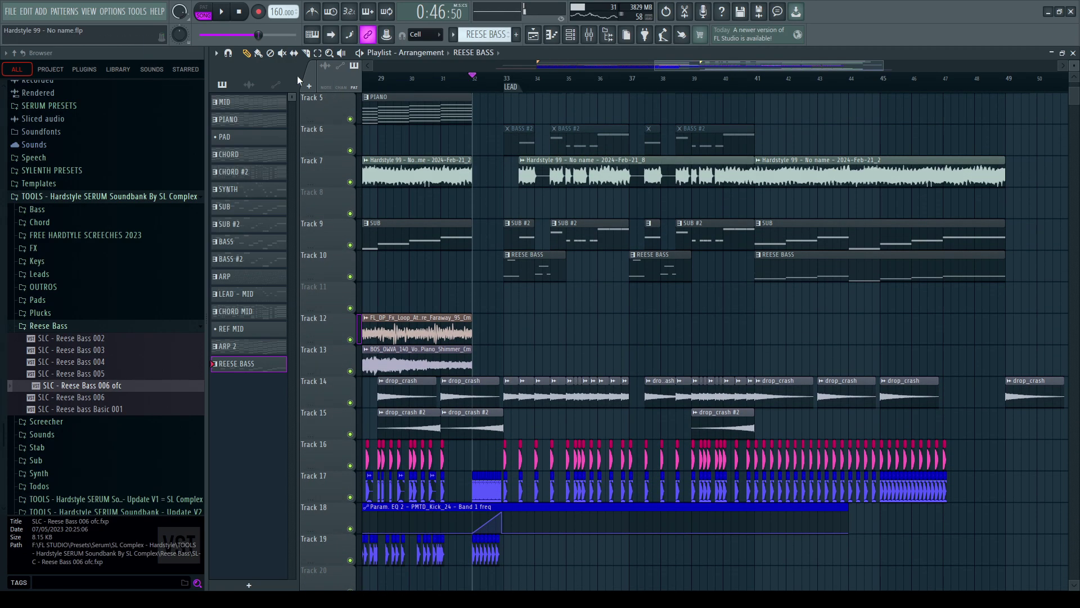
Step: Place the starred Attack Psy Trance sample on Track 11 at bar 33
{"action": "left_click", "coordinate": [281, 85]}
{"action": "left_click", "coordinate": [185, 69]}
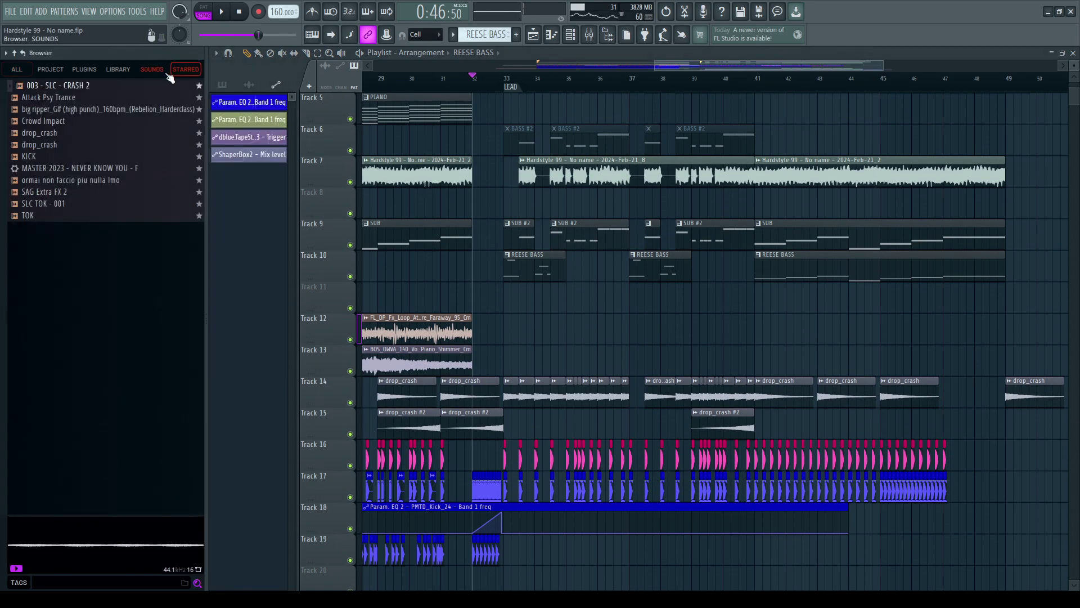
{"action": "left_click", "coordinate": [61, 102]}
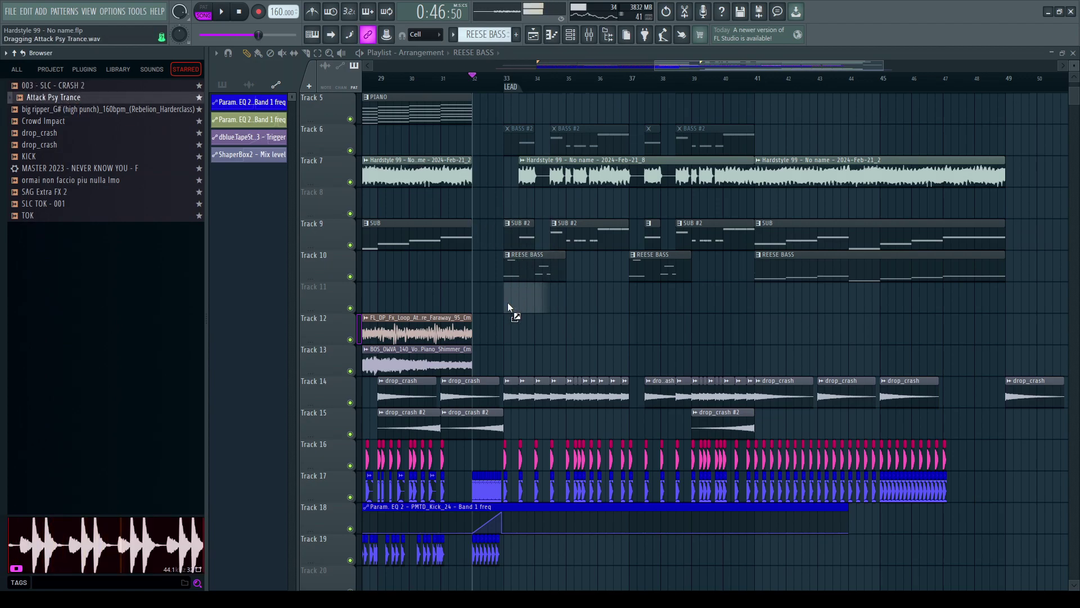
{"action": "left_click_drag", "start_coordinate": [508, 306], "coordinate": [509, 304]}
{"action": "scroll", "coordinate": [550, 85], "scroll_direction": "up", "scroll_amount": 5}
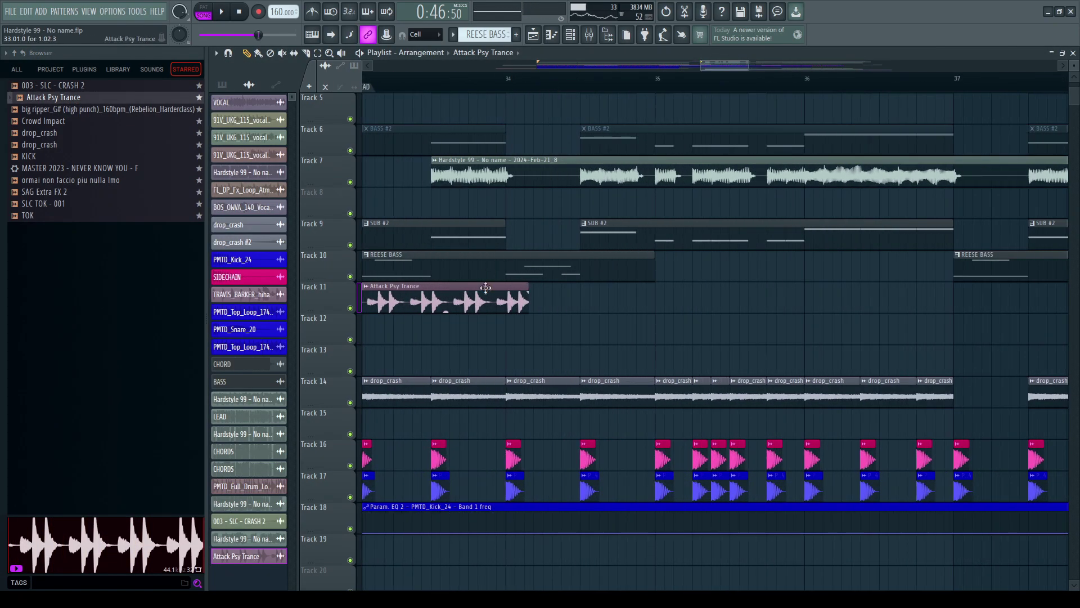
{"action": "scroll", "coordinate": [545, 97], "scroll_direction": "down", "scroll_amount": 2}
Step: Set the Attack Psy Trance sample to Stretch mode with pitch at +500 cents, and shorten its clip to half a bar
{"action": "double_click", "coordinate": [493, 307]}
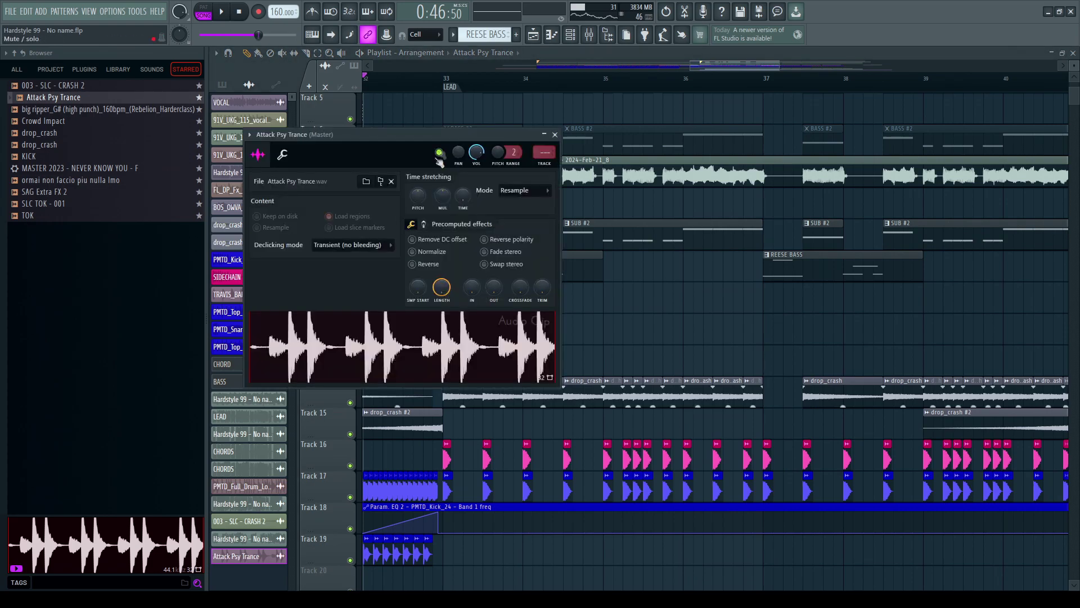
{"action": "left_click", "coordinate": [870, 253], "text": "alt"}
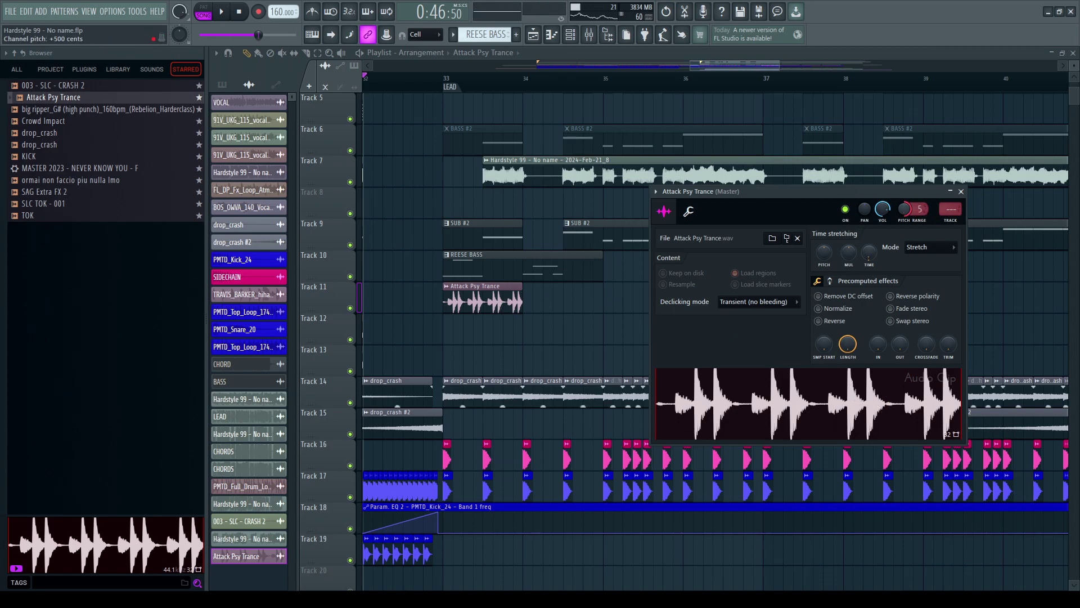
{"action": "key", "text": "Escape"}
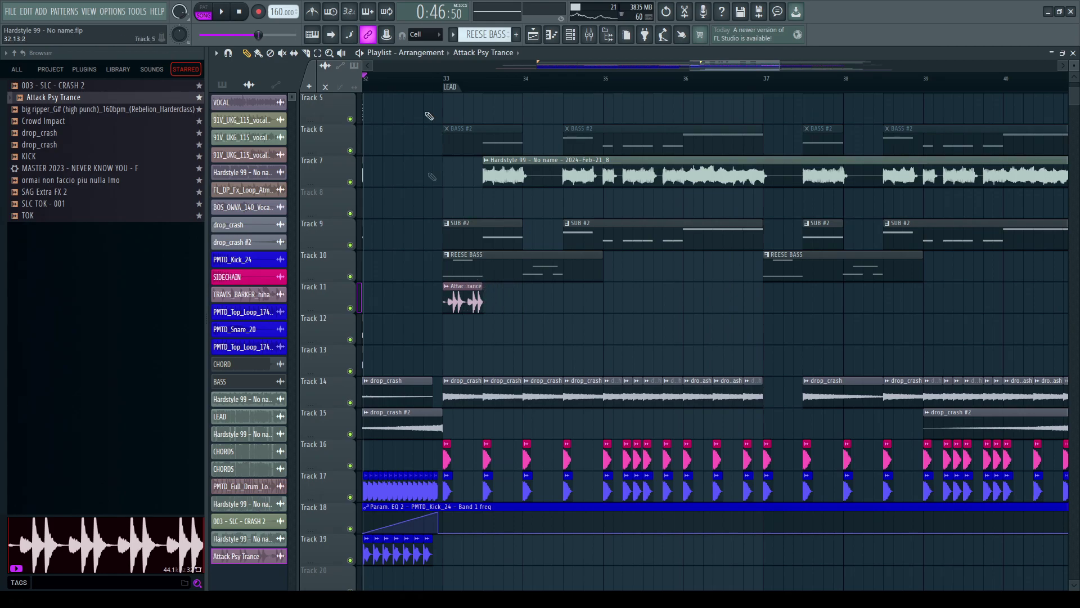
Step: Route the Attack Psy Trance channel to mixer track 32
{"action": "double_click", "coordinate": [462, 289]}
{"action": "key", "text": "ctrl+l"}
{"action": "key", "text": "F9"}
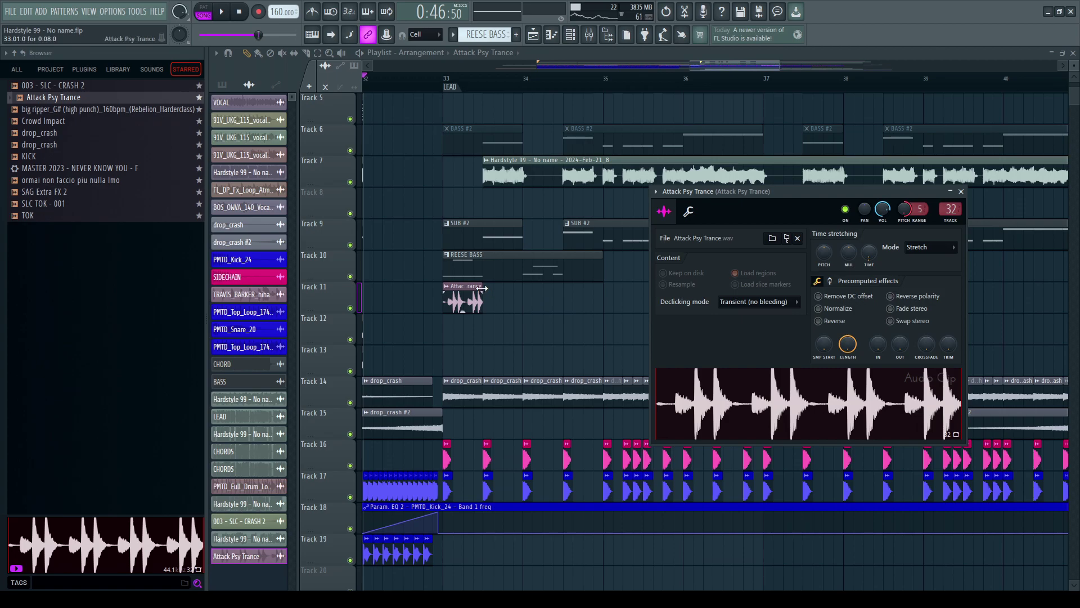
Step: Copy the half-bar Attack Psy Trance clip to bar 34 on Track 11 and play the lead section
{"action": "left_click_drag", "start_coordinate": [485, 288], "coordinate": [517, 286]}
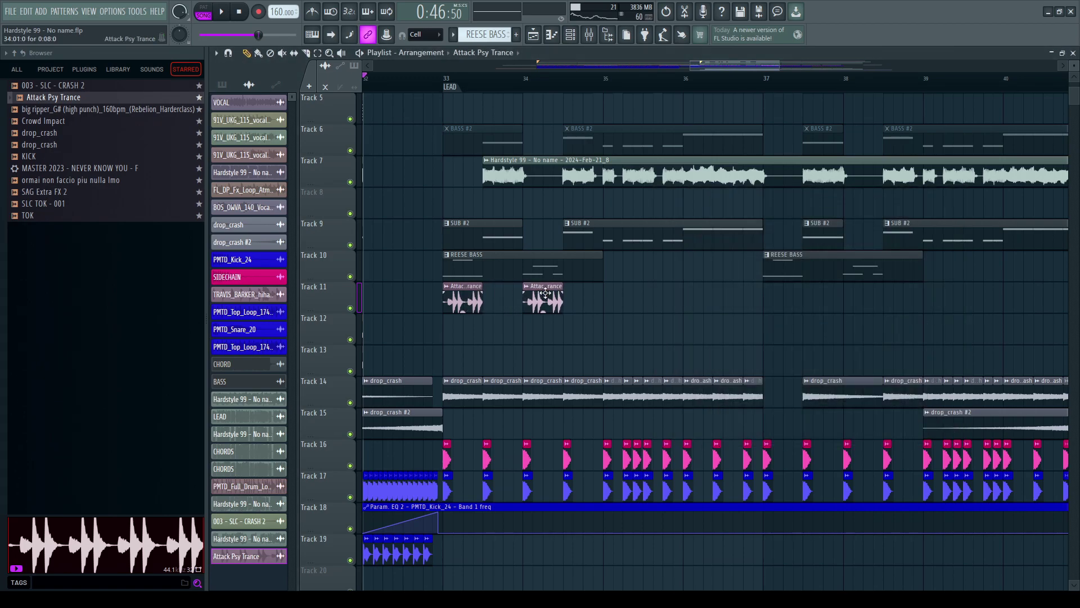
{"action": "key", "text": "space"}
{"action": "scroll", "coordinate": [551, 85], "scroll_direction": "down", "scroll_amount": 3}
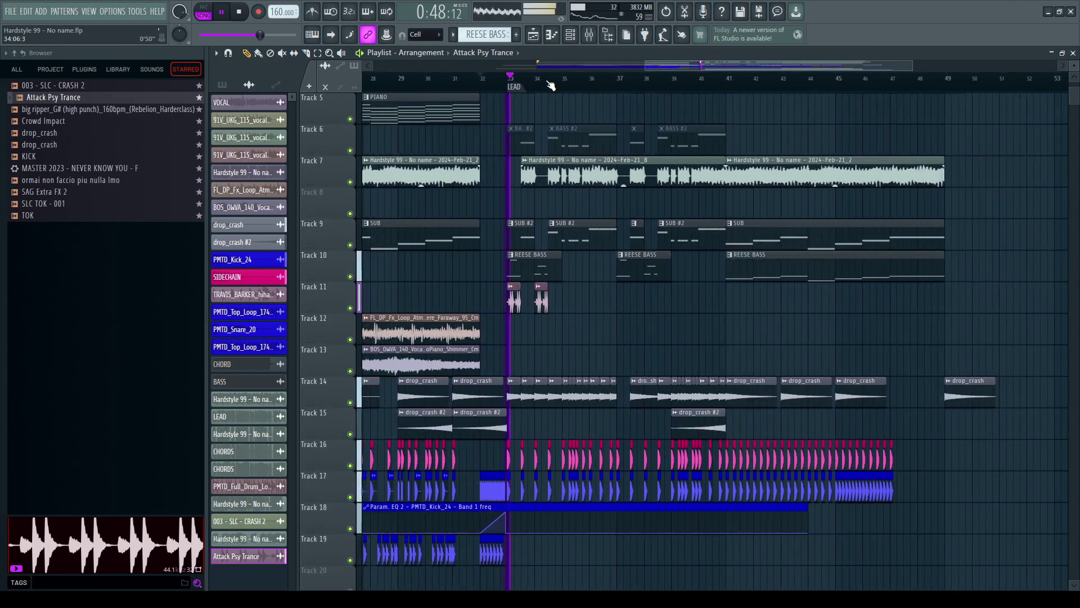
Step: Mute the two Attack Psy Trance clips on Track 11 at the start of the LEAD section
{"action": "scroll", "coordinate": [550, 85], "scroll_direction": "up", "scroll_amount": 3}
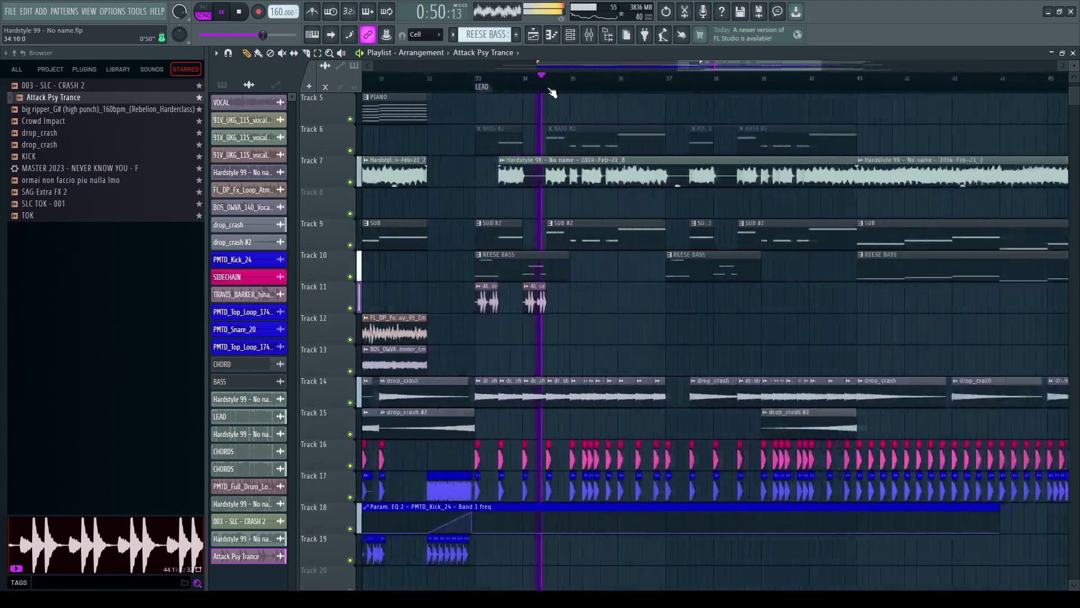
{"action": "scroll", "coordinate": [552, 90], "scroll_direction": "down", "scroll_amount": 3}
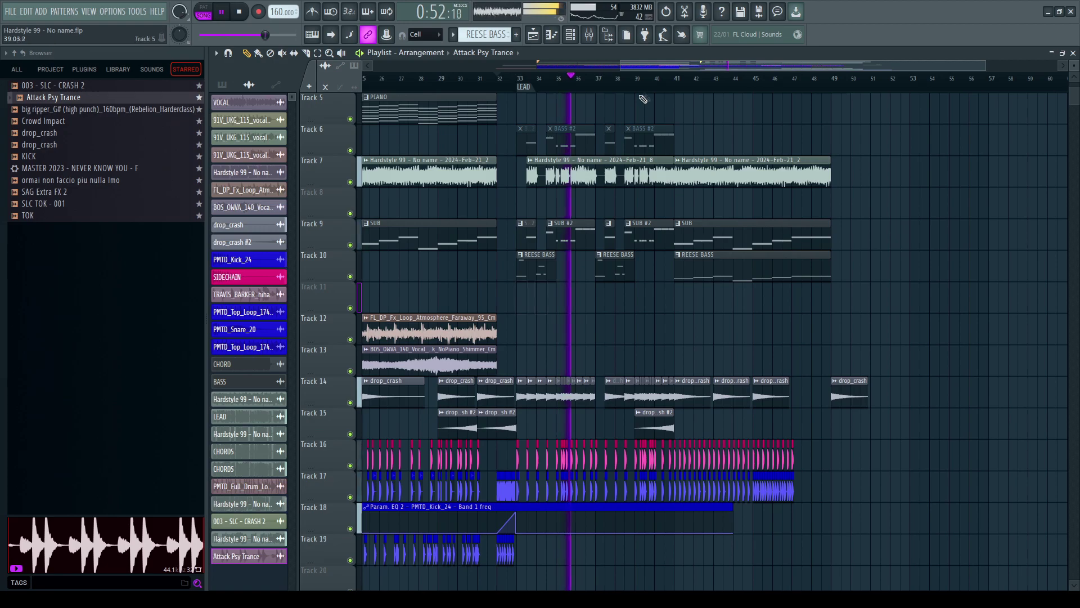
{"action": "scroll", "coordinate": [656, 85], "scroll_direction": "down", "scroll_amount": 3}
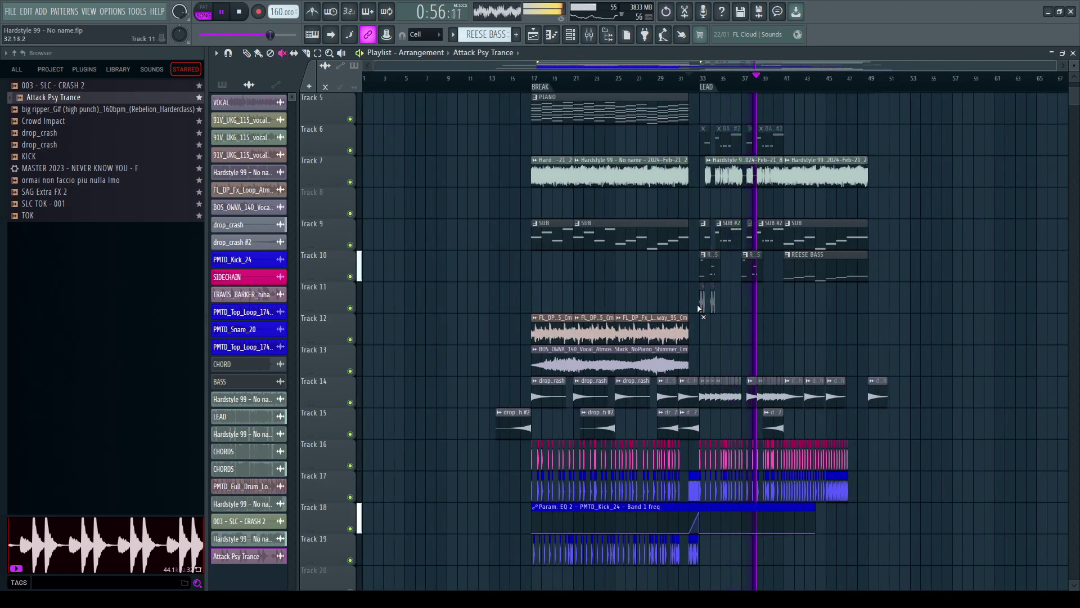
Step: Raise the Serum #5 mixer track's volume to -3.0 dB
{"action": "left_click", "coordinate": [589, 34]}
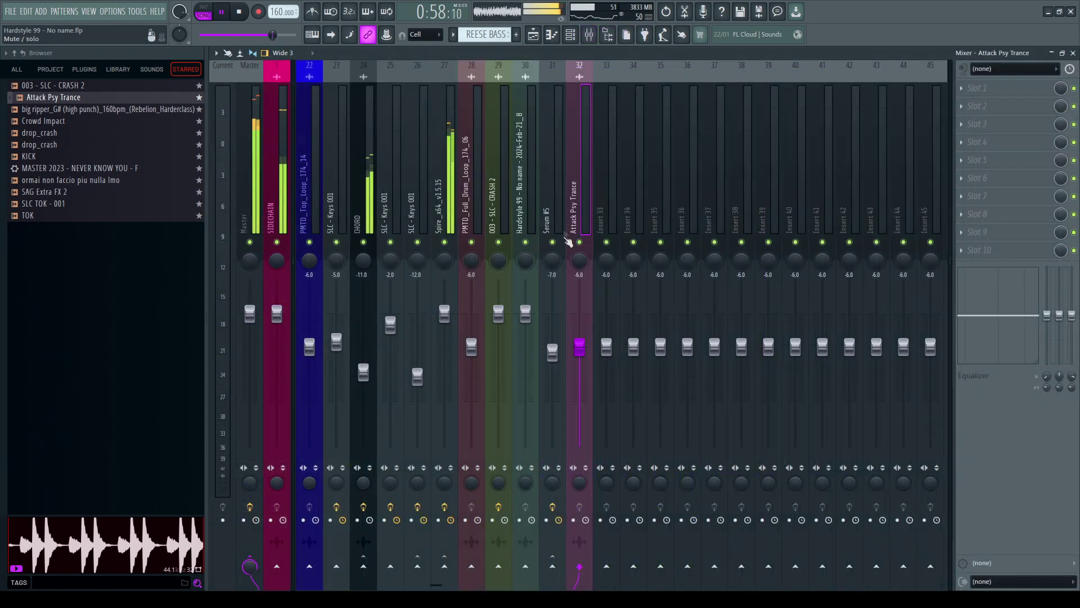
{"action": "left_click", "coordinate": [560, 178]}
{"action": "left_click_drag", "start_coordinate": [552, 350], "coordinate": [553, 336]}
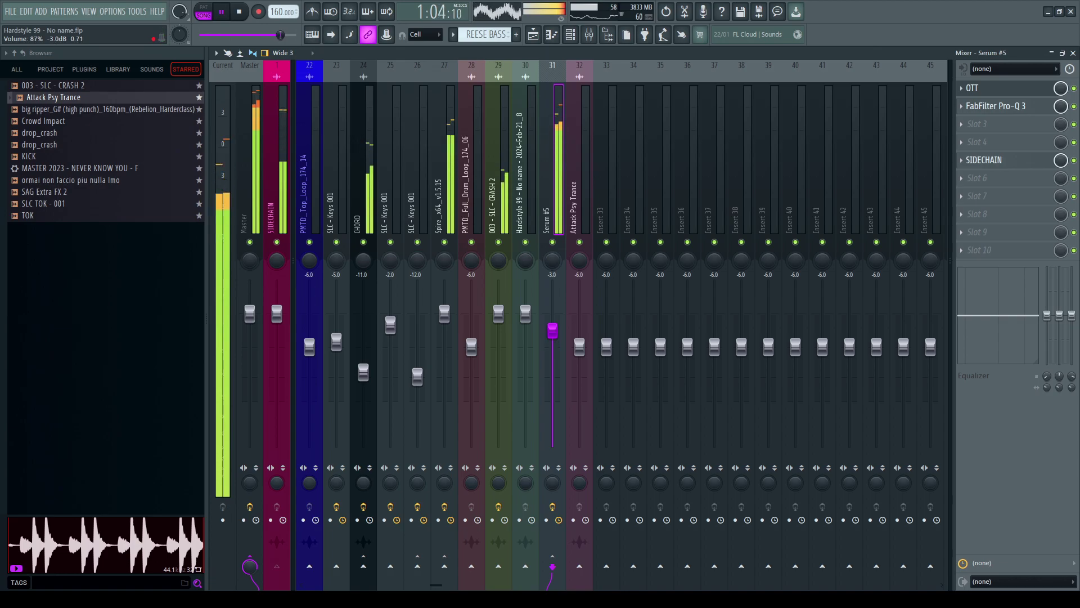
Step: Mute the long REESE BASS clip starting at bar 41 on Track 10 of the playlist
{"action": "key", "text": "F5"}
{"action": "scroll", "coordinate": [841, 253], "scroll_direction": "down", "scroll_amount": 1}
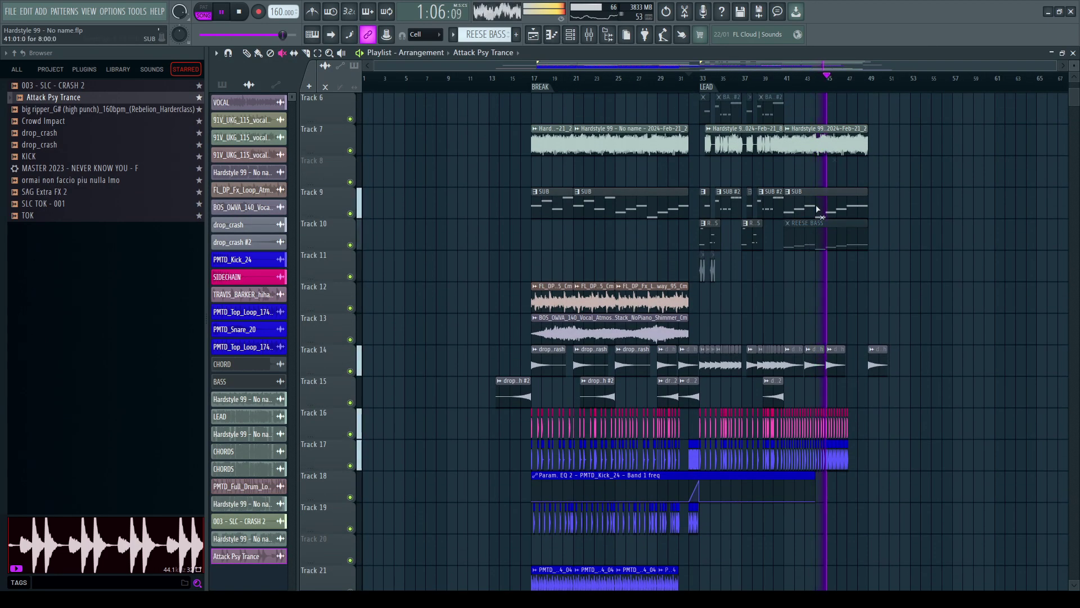
{"action": "scroll", "coordinate": [879, 104], "scroll_direction": "up", "scroll_amount": 3}
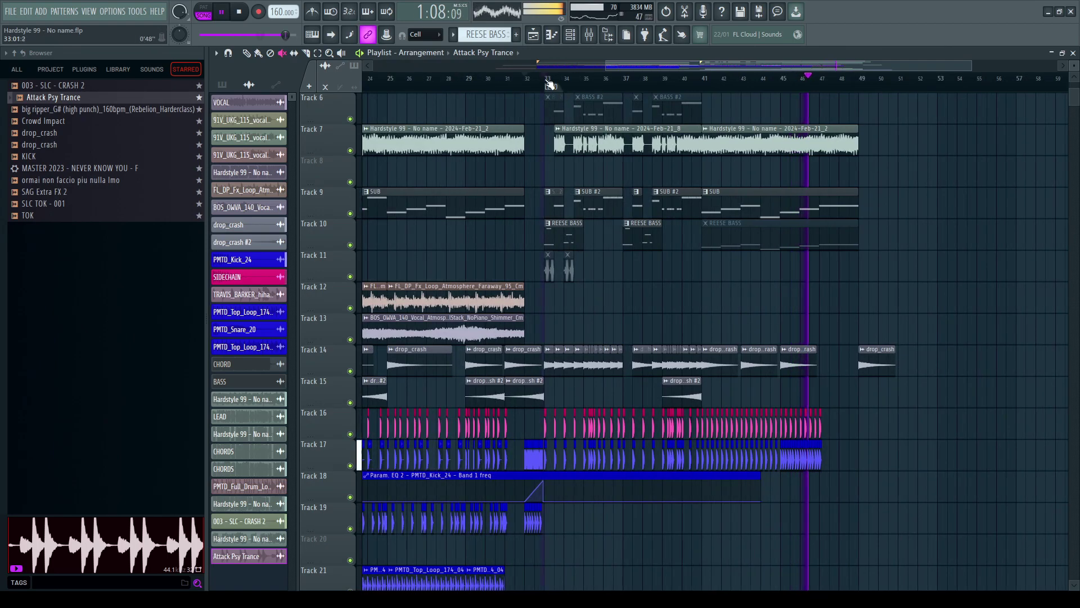
Step: Play the arrangement from the LEAD marker at bar 33 and set the Serum #5 mixer track's volume to -0.9 dB
{"action": "left_click", "coordinate": [550, 83]}
{"action": "key", "text": "F9"}
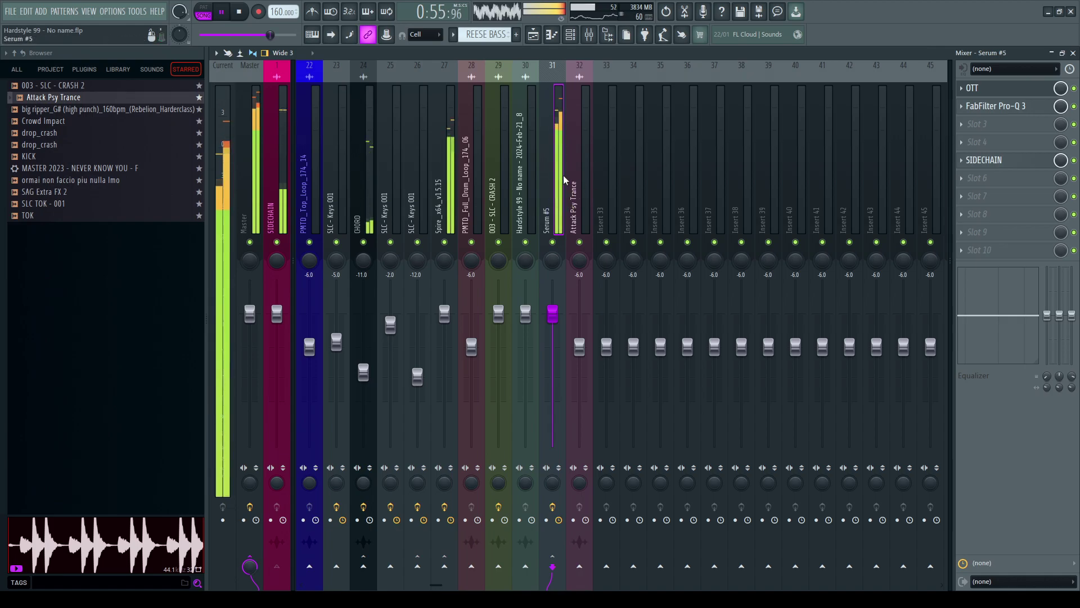
{"action": "key", "text": "F5"}
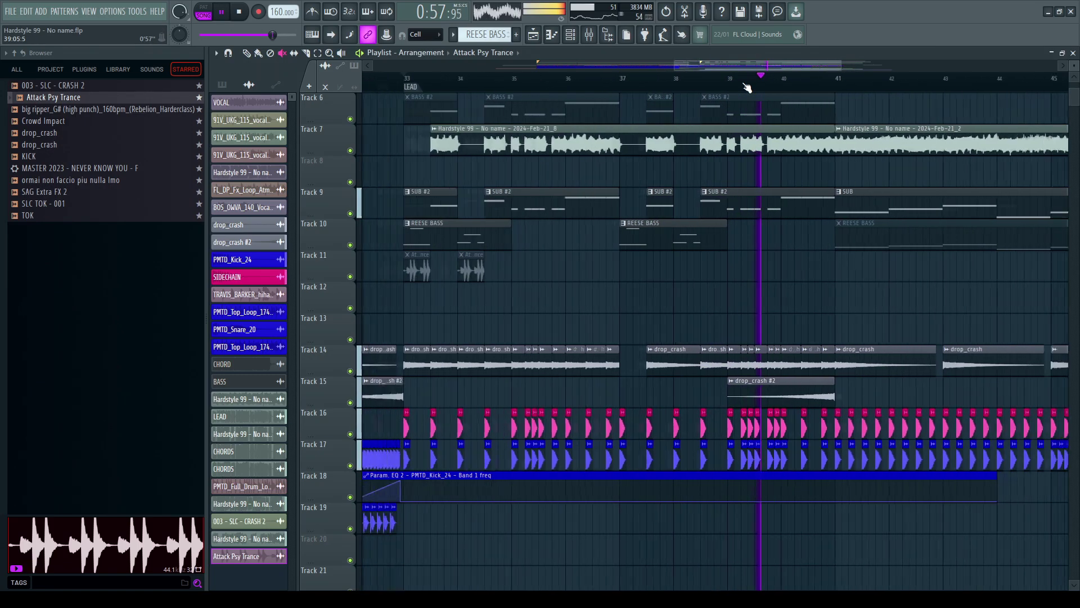
{"action": "left_click", "coordinate": [589, 34]}
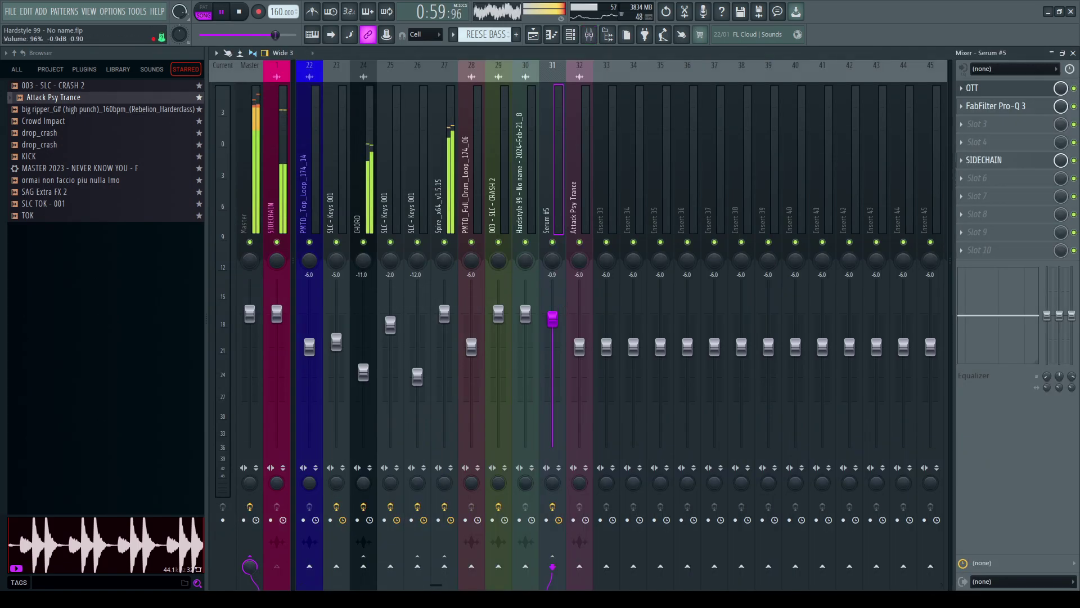
Step: Raise the BASS mixer track's volume to -1.0 dB and return to the playlist
{"action": "scroll", "coordinate": [546, 236], "scroll_direction": "up", "scroll_amount": 5}
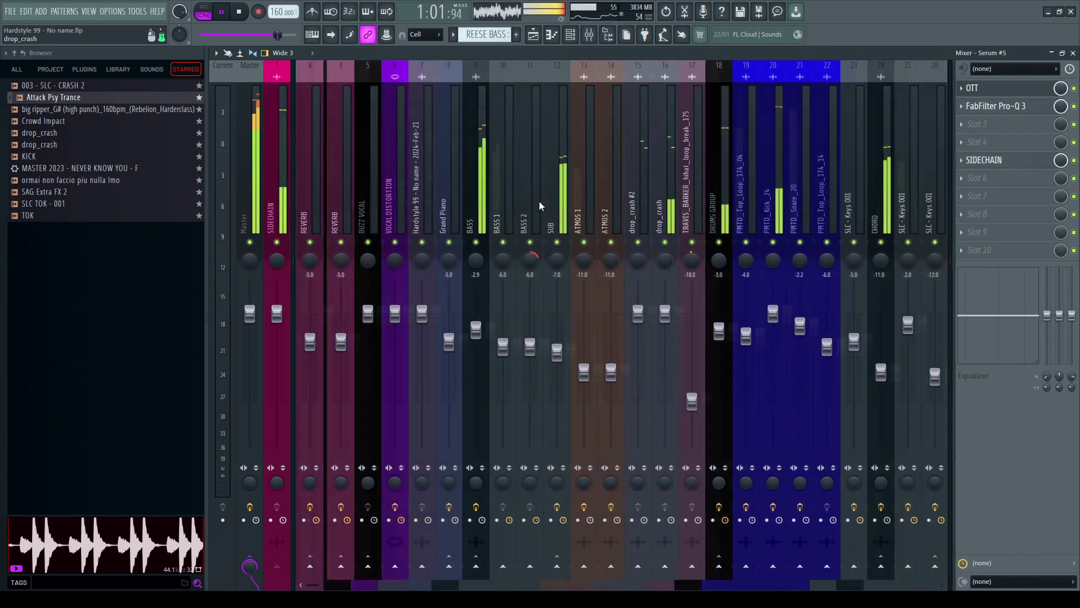
{"action": "left_click_drag", "start_coordinate": [499, 331], "coordinate": [499, 320]}
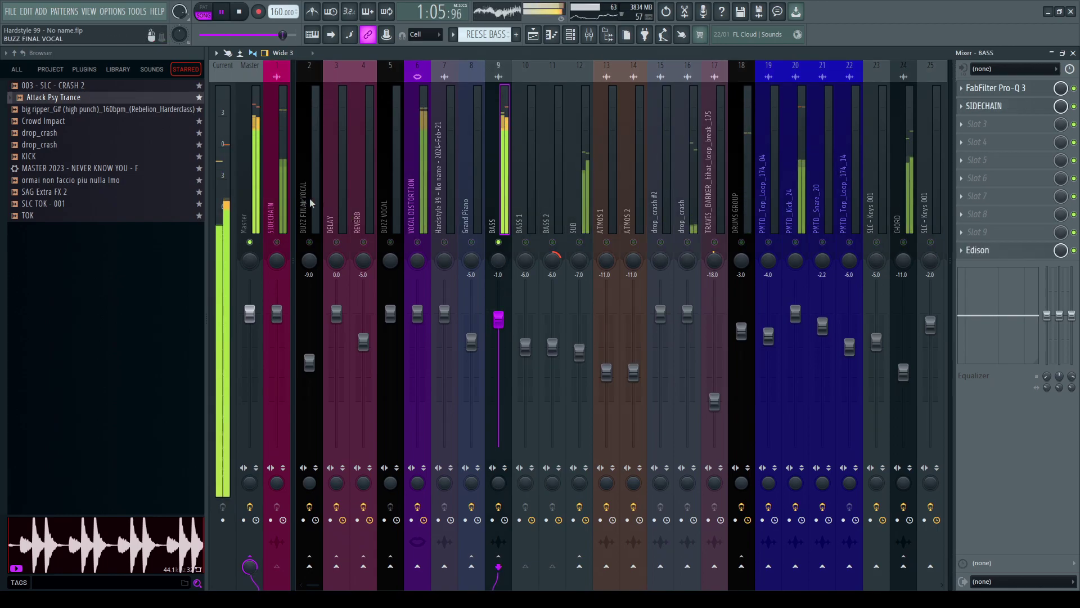
{"action": "key", "text": "F5"}
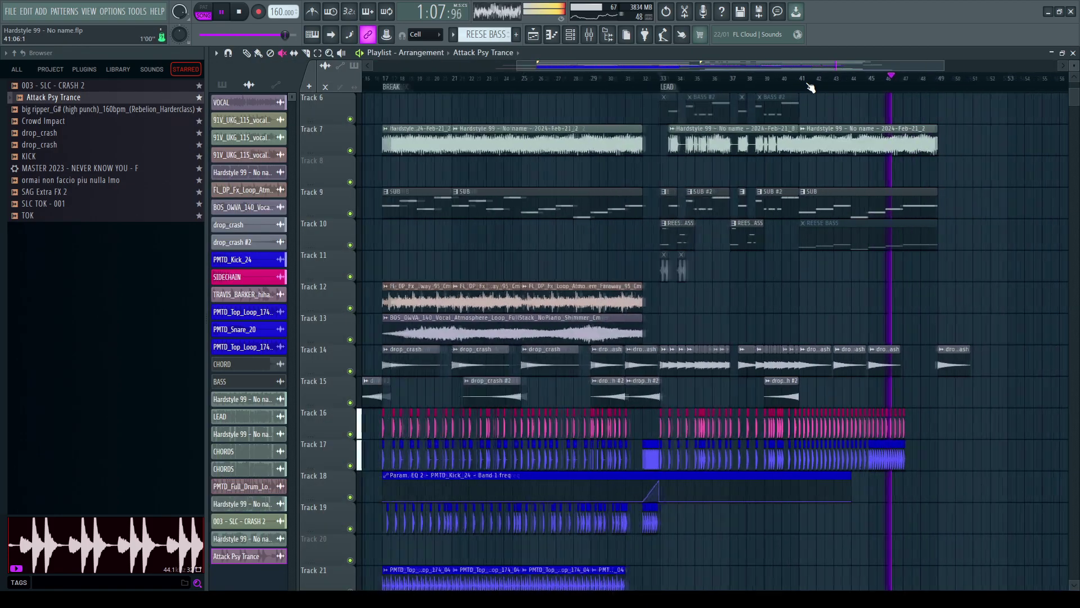
Step: Replay the LEAD section and examine how the bass, sub, crash and kick clips line up in the playlist
{"action": "scroll", "coordinate": [917, 93], "scroll_direction": "up", "scroll_amount": 3}
{"action": "scroll", "coordinate": [623, 250], "scroll_direction": "down", "scroll_amount": 4}
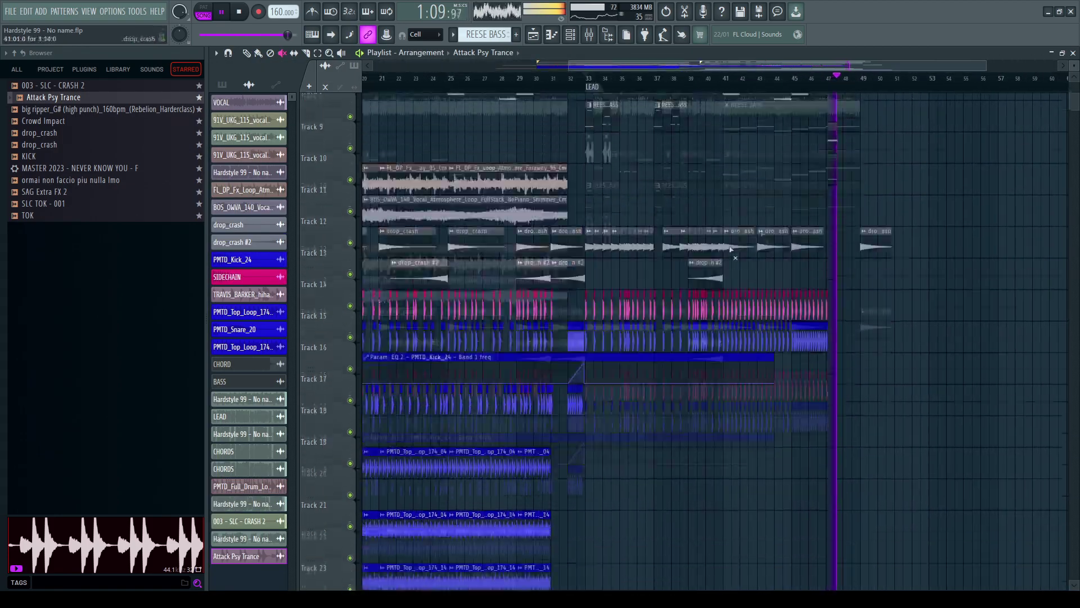
{"action": "scroll", "coordinate": [623, 251], "scroll_direction": "up", "scroll_amount": 6}
{"action": "scroll", "coordinate": [646, 85], "scroll_direction": "up", "scroll_amount": 3}
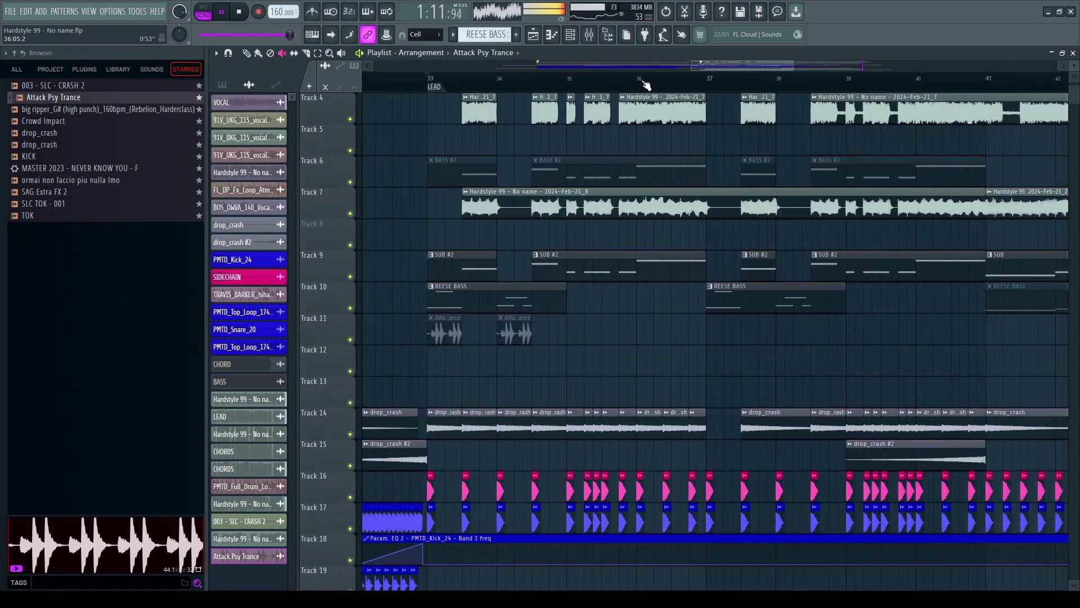
{"action": "scroll", "coordinate": [563, 88], "scroll_direction": "up", "scroll_amount": 2}
{"action": "scroll", "coordinate": [577, 86], "scroll_direction": "down", "scroll_amount": 2}
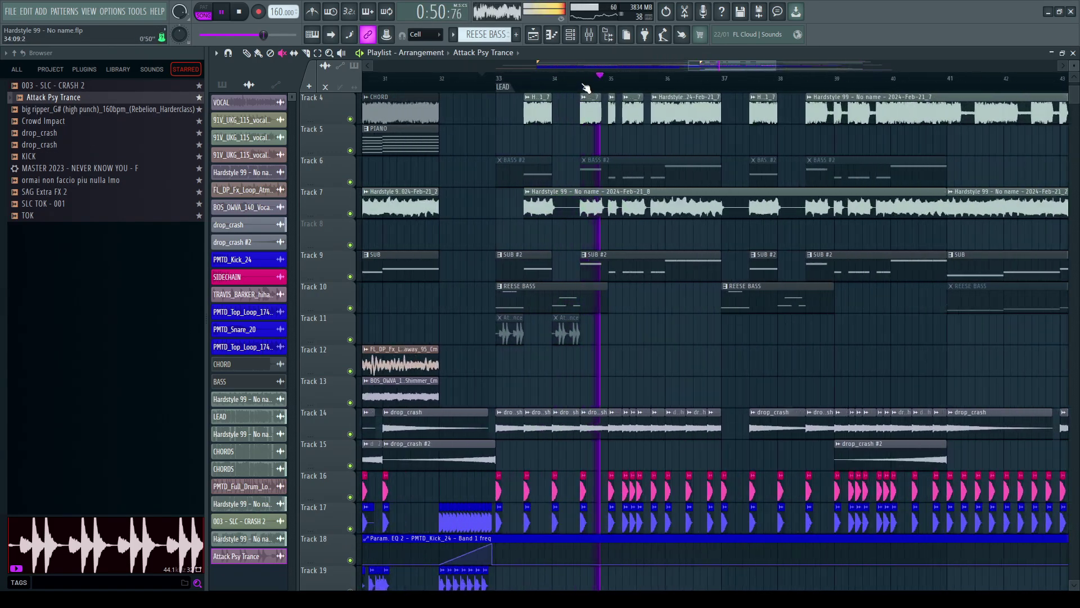
{"action": "scroll", "coordinate": [508, 306], "scroll_direction": "down", "scroll_amount": 3}
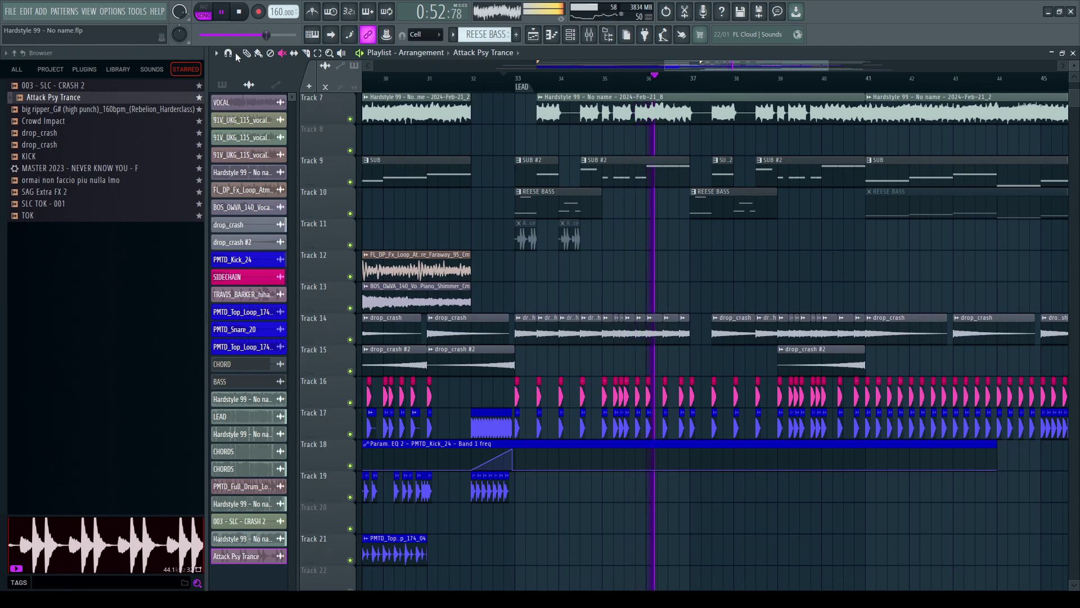
{"action": "scroll", "coordinate": [656, 88], "scroll_direction": "down", "scroll_amount": 1}
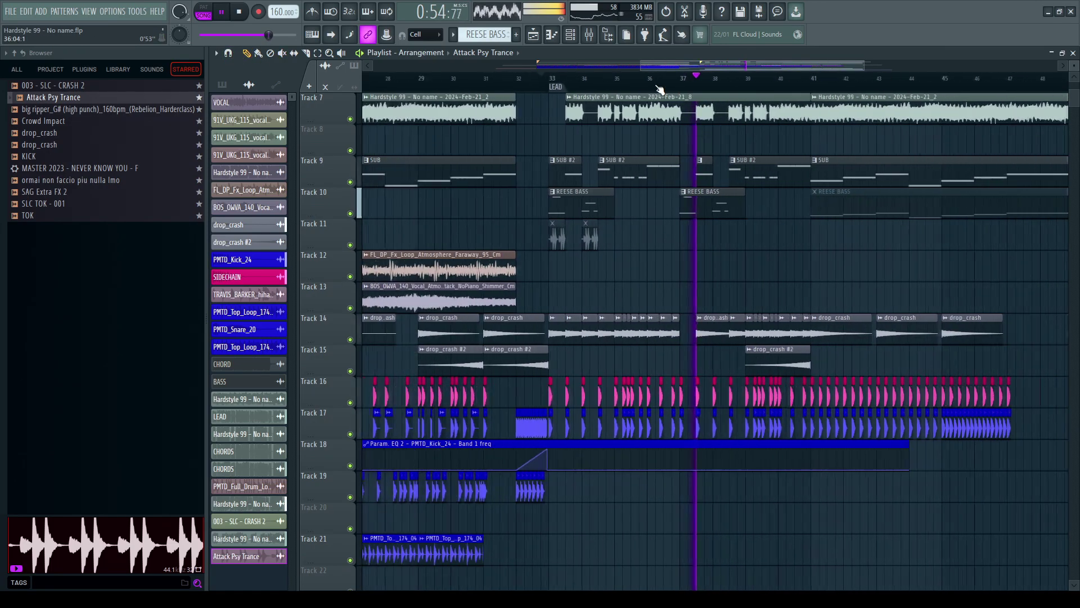
{"action": "scroll", "coordinate": [734, 93], "scroll_direction": "up", "scroll_amount": 2}
{"action": "scroll", "coordinate": [734, 93], "scroll_direction": "down", "scroll_amount": 2}
{"action": "scroll", "coordinate": [734, 92], "scroll_direction": "up", "scroll_amount": 2}
{"action": "scroll", "coordinate": [735, 93], "scroll_direction": "down", "scroll_amount": 1}
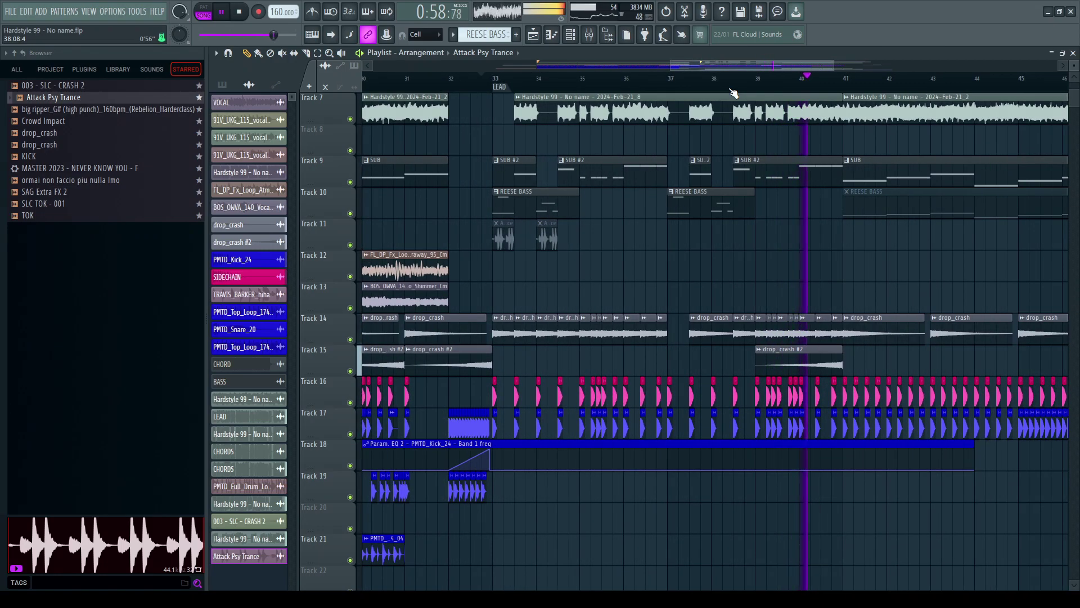
{"action": "scroll", "coordinate": [734, 93], "scroll_direction": "up", "scroll_amount": 1}
Step: Open the SUB #2 pattern in the piano roll and slightly shorten the first two F4 notes of bar 8, leaving small gaps between the repeated notes
{"action": "double_click", "coordinate": [741, 161]}
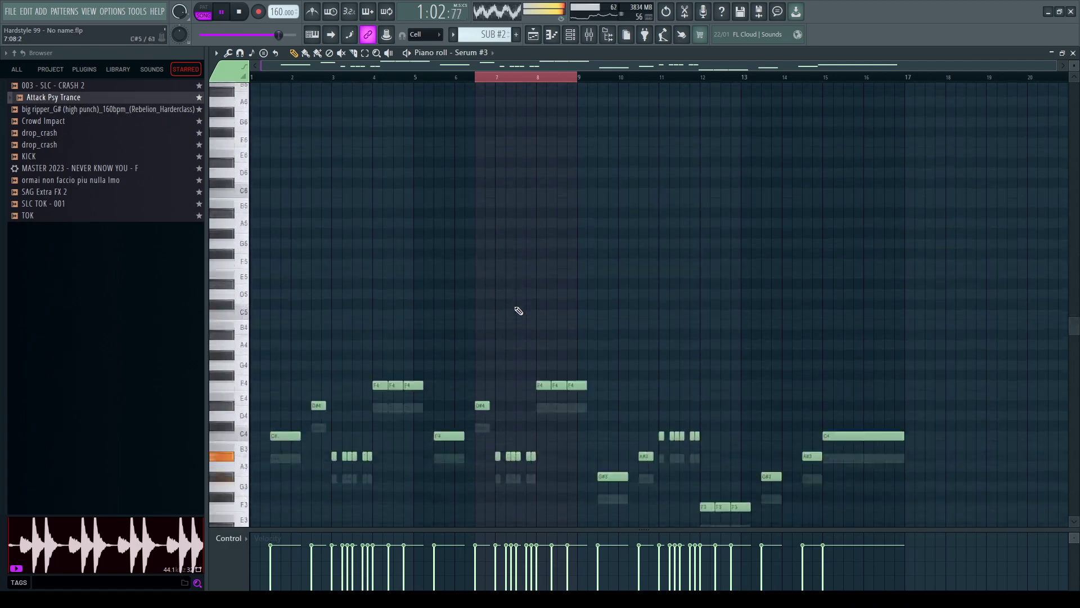
{"action": "scroll", "coordinate": [518, 310], "scroll_direction": "down", "scroll_amount": 5}
{"action": "scroll", "coordinate": [506, 84], "scroll_direction": "up", "scroll_amount": 5}
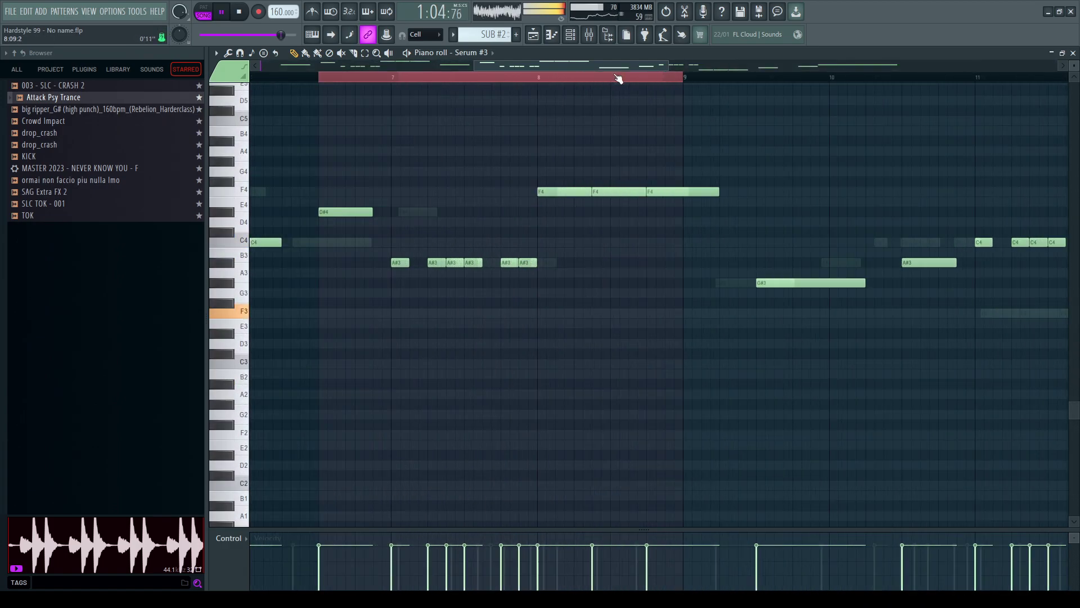
{"action": "scroll", "coordinate": [603, 85], "scroll_direction": "up", "scroll_amount": 4}
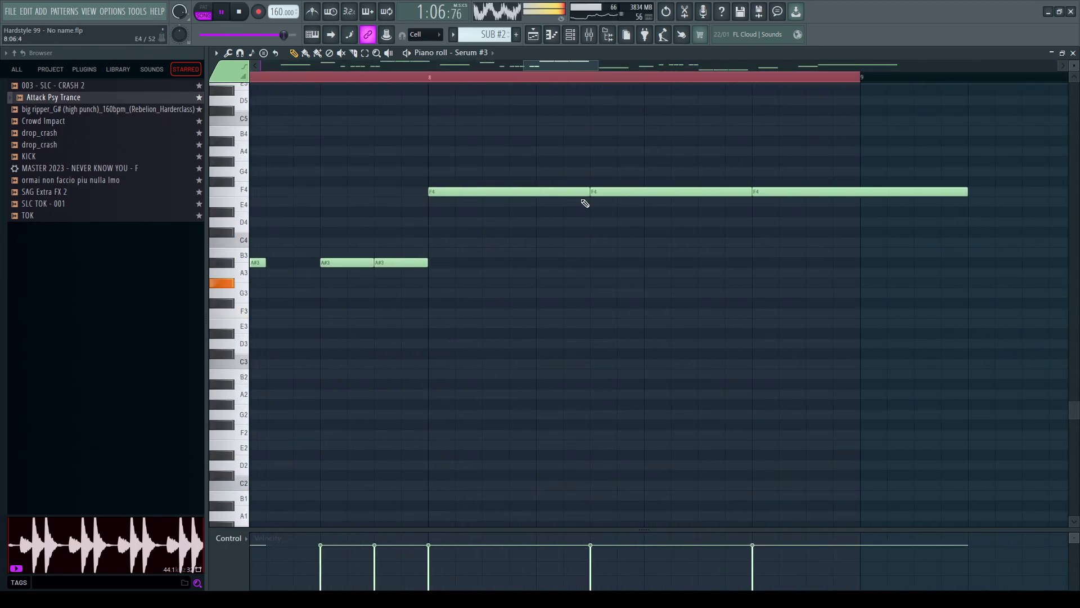
{"action": "left_click_drag", "start_coordinate": [587, 193], "coordinate": [582, 193]}
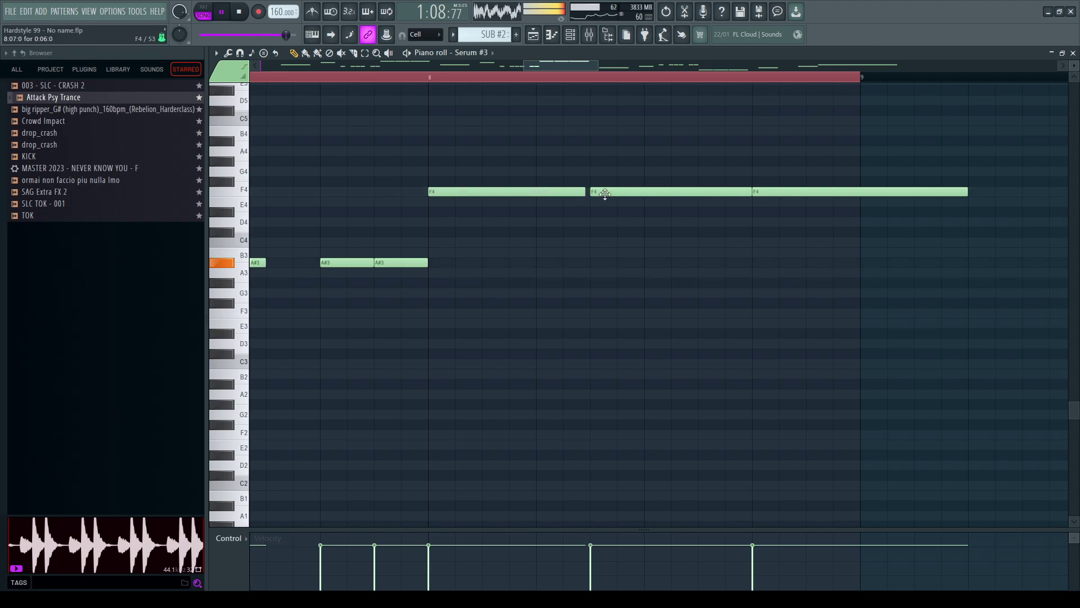
{"action": "left_click_drag", "start_coordinate": [750, 193], "coordinate": [747, 193]}
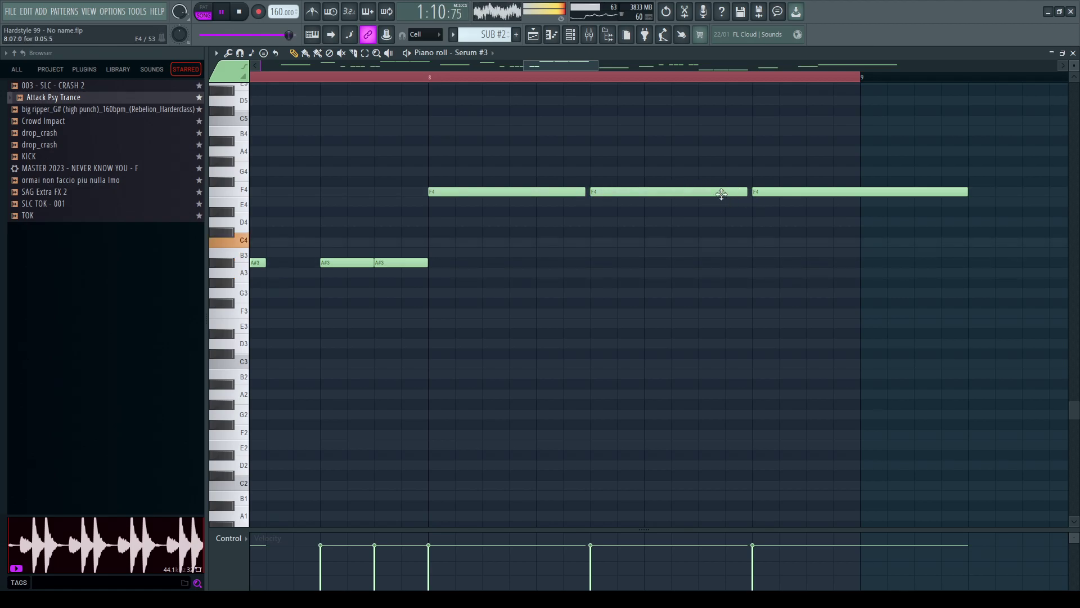
Step: Return to the playlist and play from around bar 38 to check the edited SUB #2 part
{"action": "key", "text": "F5"}
{"action": "left_click", "coordinate": [656, 80]}
{"action": "scroll", "coordinate": [660, 92], "scroll_direction": "down", "scroll_amount": 4}
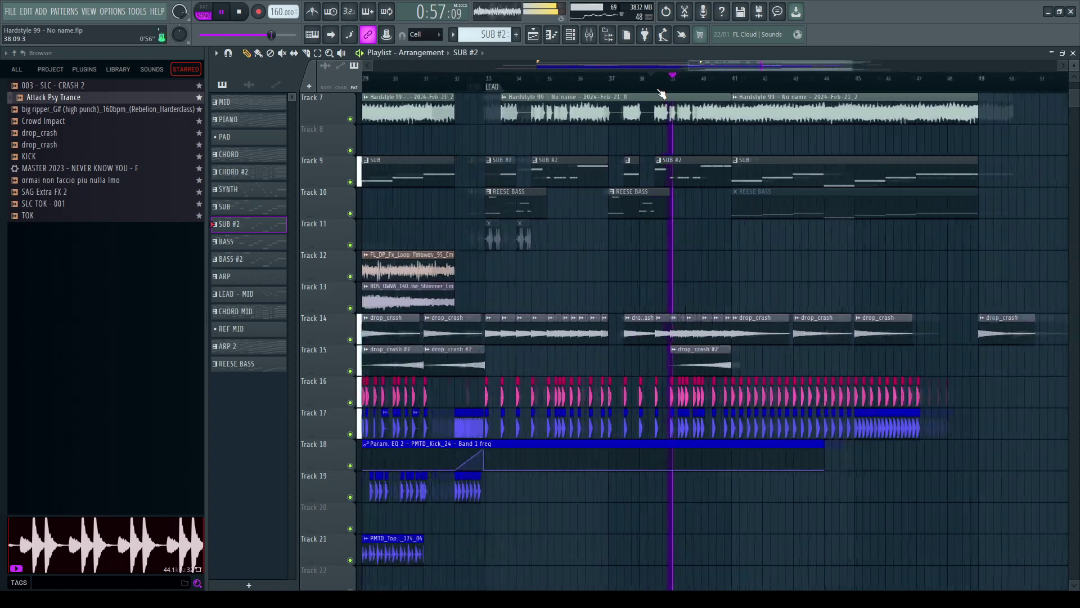
{"action": "scroll", "coordinate": [662, 92], "scroll_direction": "down", "scroll_amount": 3}
{"action": "scroll", "coordinate": [765, 93], "scroll_direction": "up", "scroll_amount": 5}
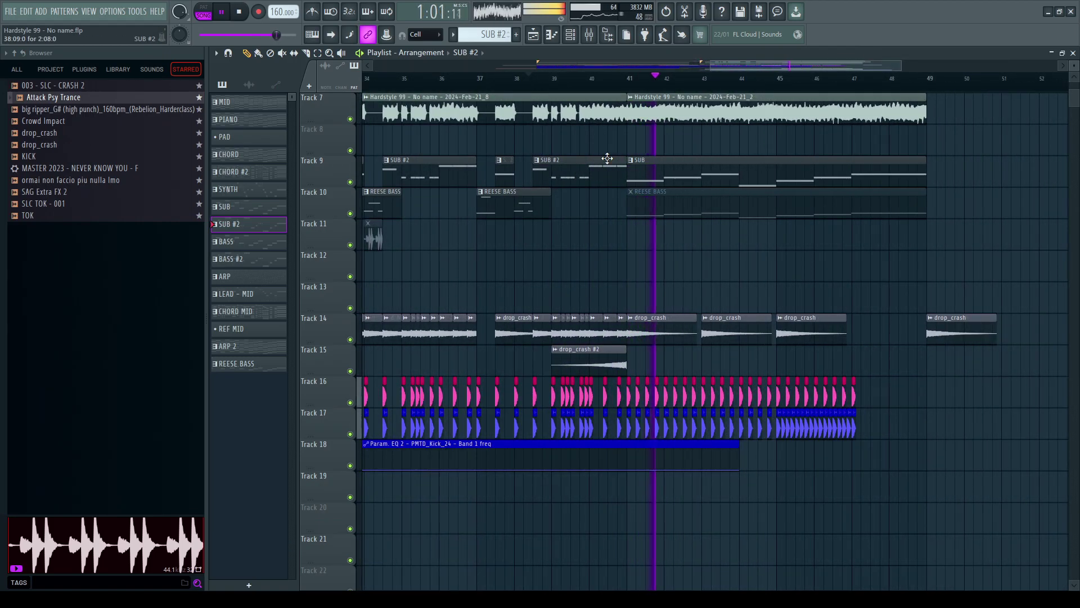
Step: Trim the last PMTD_Top_Loop_174_14 clip on Track 23 to end at bar 48
{"action": "scroll", "coordinate": [617, 138], "scroll_direction": "down", "scroll_amount": 7}
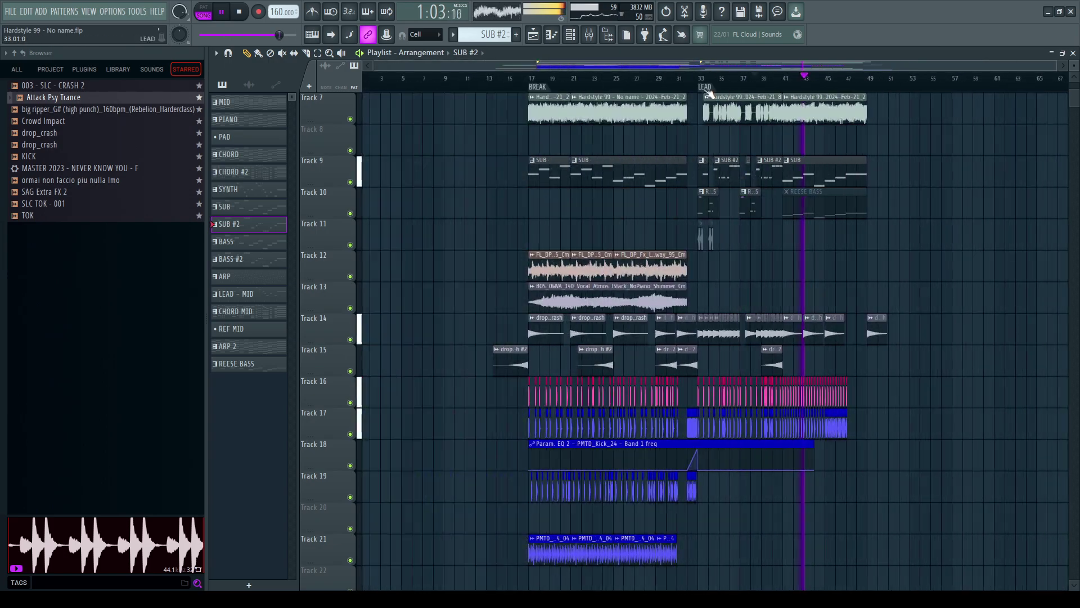
{"action": "scroll", "coordinate": [591, 224], "scroll_direction": "down", "scroll_amount": 5}
{"action": "scroll", "coordinate": [593, 231], "scroll_direction": "up", "scroll_amount": 5}
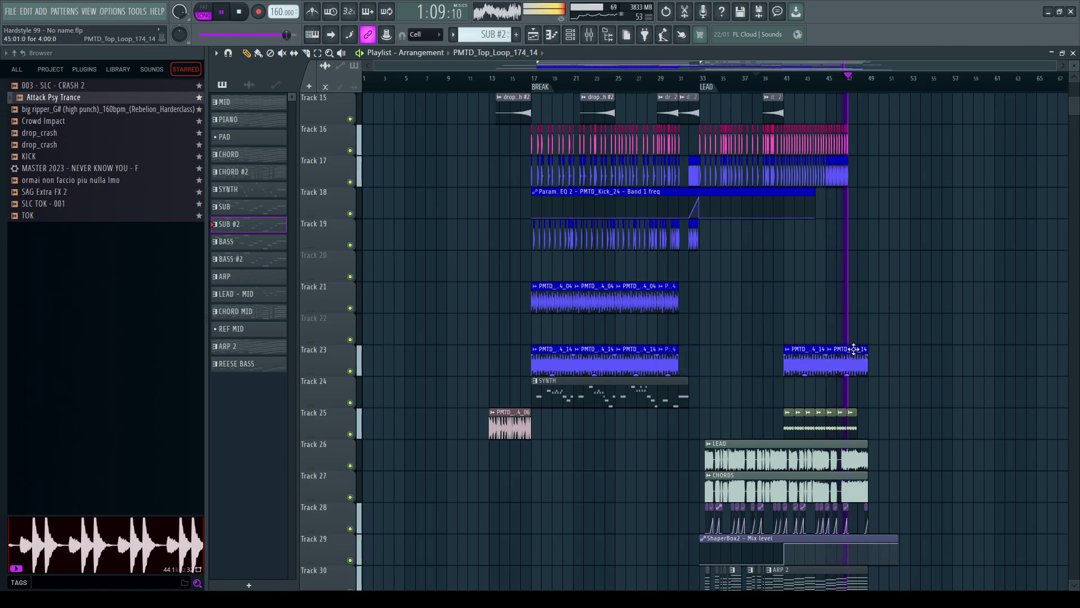
{"action": "scroll", "coordinate": [916, 92], "scroll_direction": "up", "scroll_amount": 4}
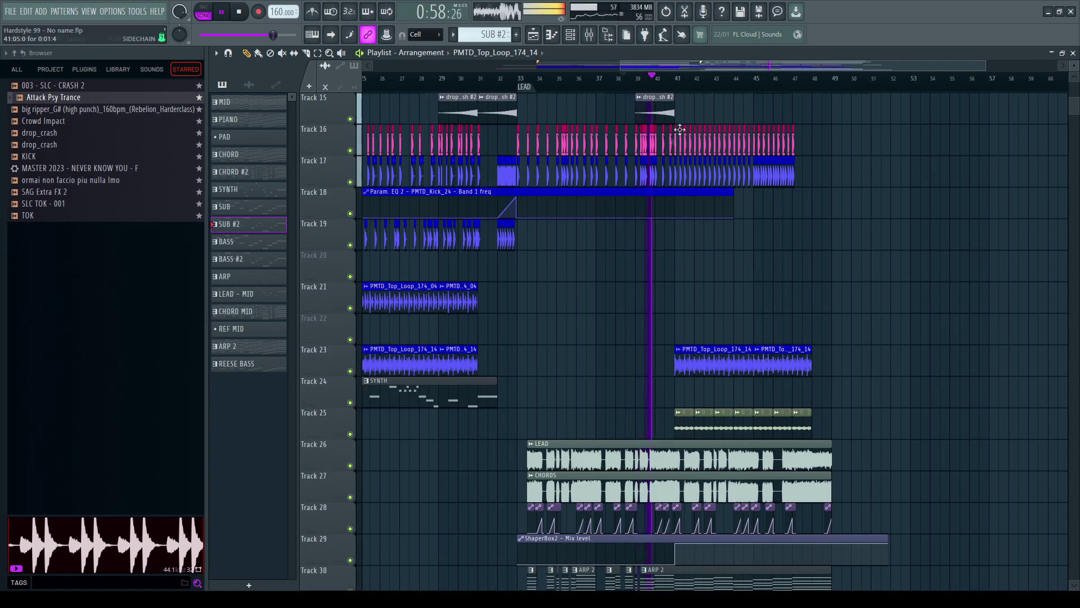
Step: Review the remaining drop tracks during playback, including the vocal on Track 1, and restart playback from the BREAK marker at bar 17
{"action": "scroll", "coordinate": [706, 87], "scroll_direction": "down", "scroll_amount": 4}
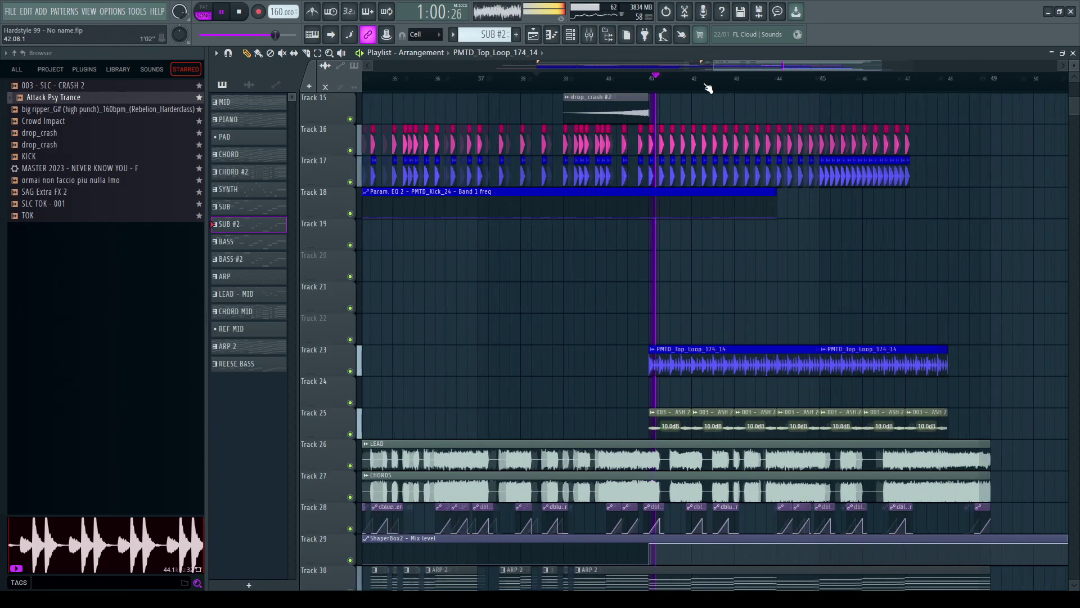
{"action": "scroll", "coordinate": [626, 219], "scroll_direction": "up", "scroll_amount": 3}
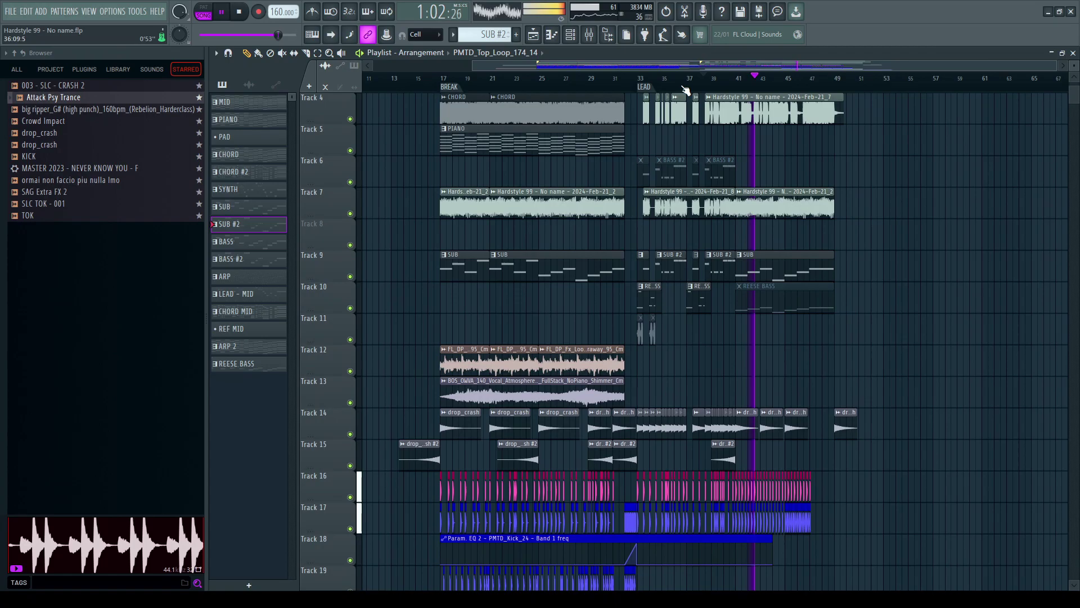
{"action": "scroll", "coordinate": [745, 90], "scroll_direction": "down", "scroll_amount": 2}
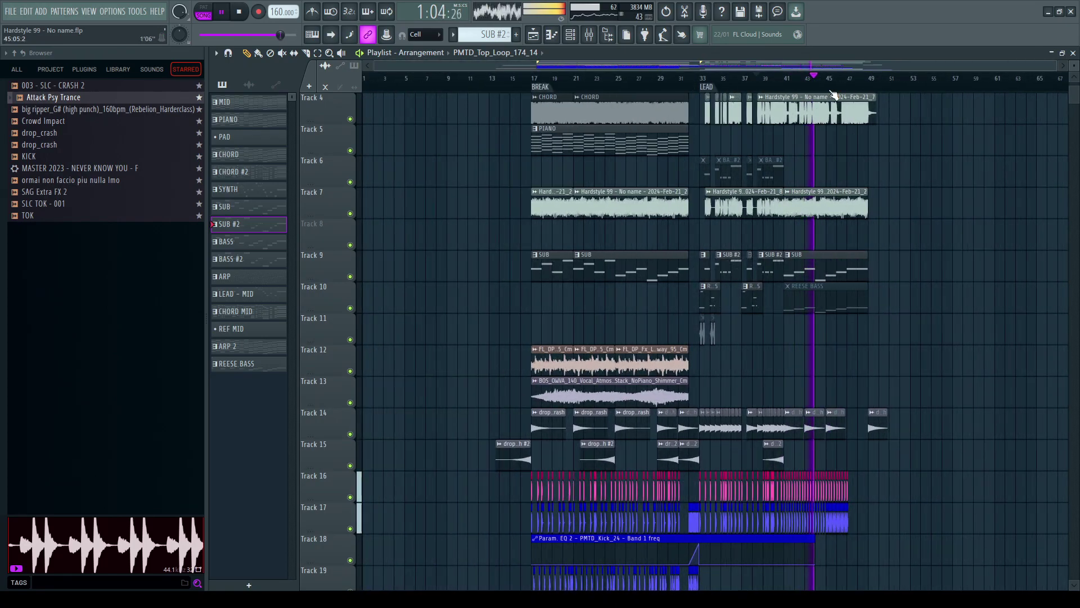
{"action": "scroll", "coordinate": [833, 94], "scroll_direction": "up", "scroll_amount": 3}
{"action": "scroll", "coordinate": [810, 135], "scroll_direction": "up", "scroll_amount": 3}
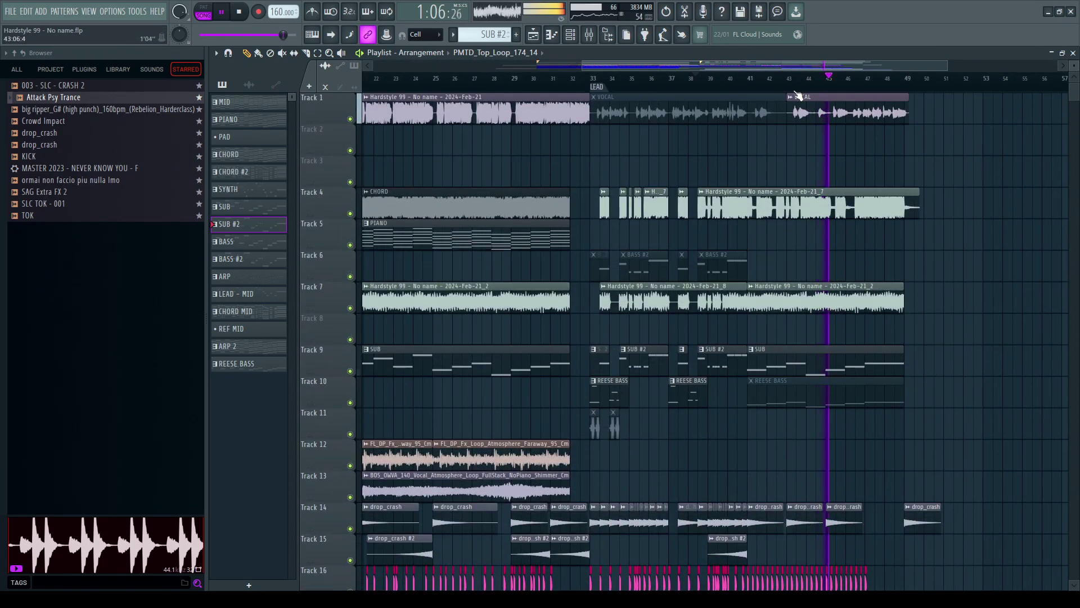
{"action": "scroll", "coordinate": [743, 93], "scroll_direction": "down", "scroll_amount": 2}
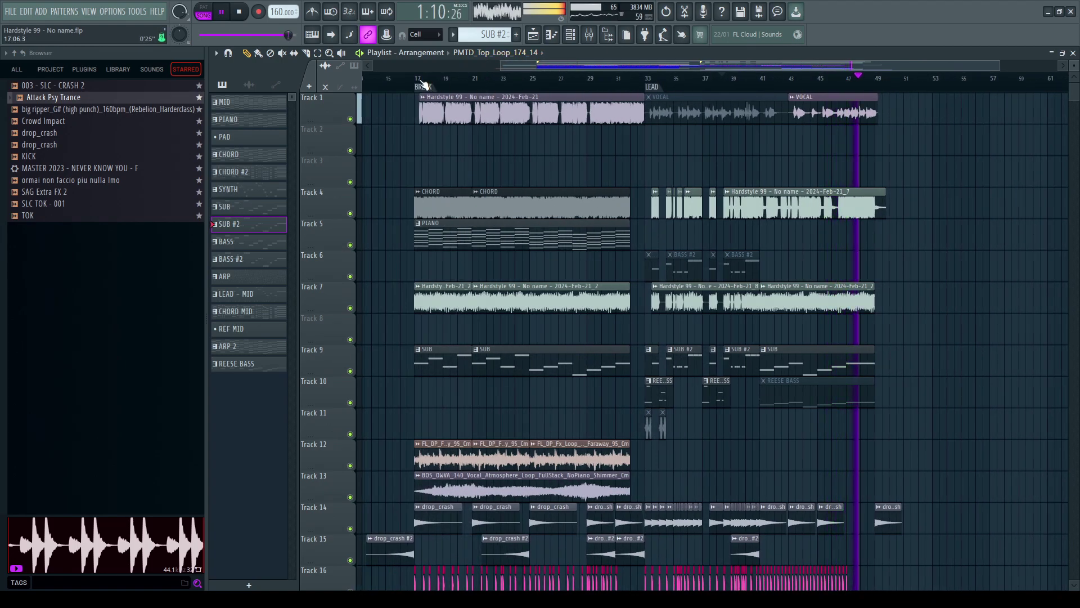
{"action": "left_click", "coordinate": [424, 80]}
{"action": "scroll", "coordinate": [957, 89], "scroll_direction": "up", "scroll_amount": 2}
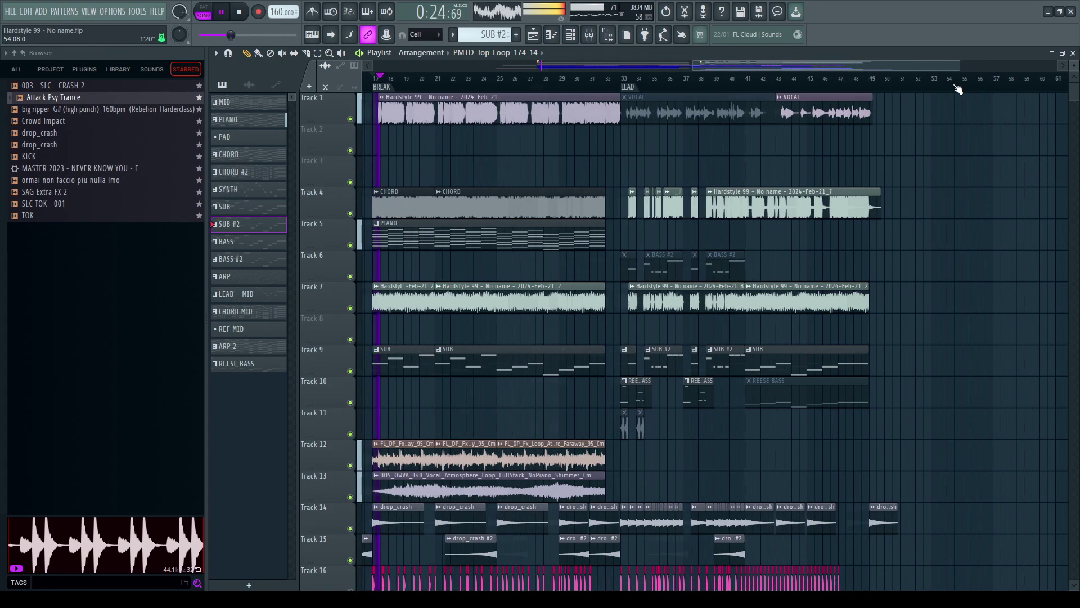
Step: Shorten the last PMTD_Top_Loop_174_14 clip on Track 23 to end at bar 47 and remove the last crash clip on Track 25
{"action": "scroll", "coordinate": [718, 270], "scroll_direction": "down", "scroll_amount": 5}
{"action": "scroll", "coordinate": [750, 352], "scroll_direction": "down", "scroll_amount": 2}
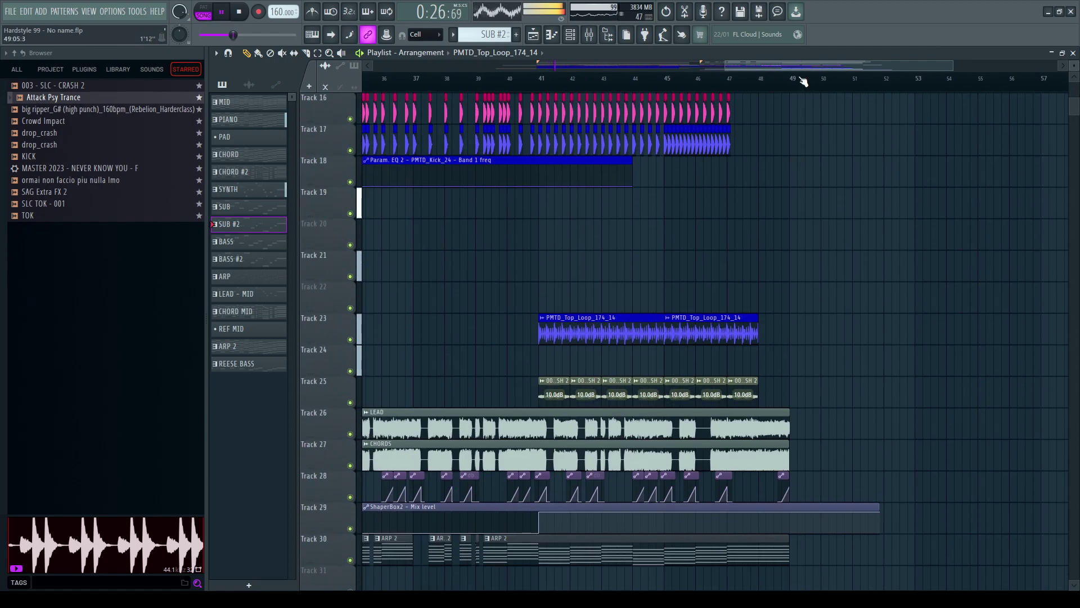
{"action": "scroll", "coordinate": [803, 83], "scroll_direction": "up", "scroll_amount": 2}
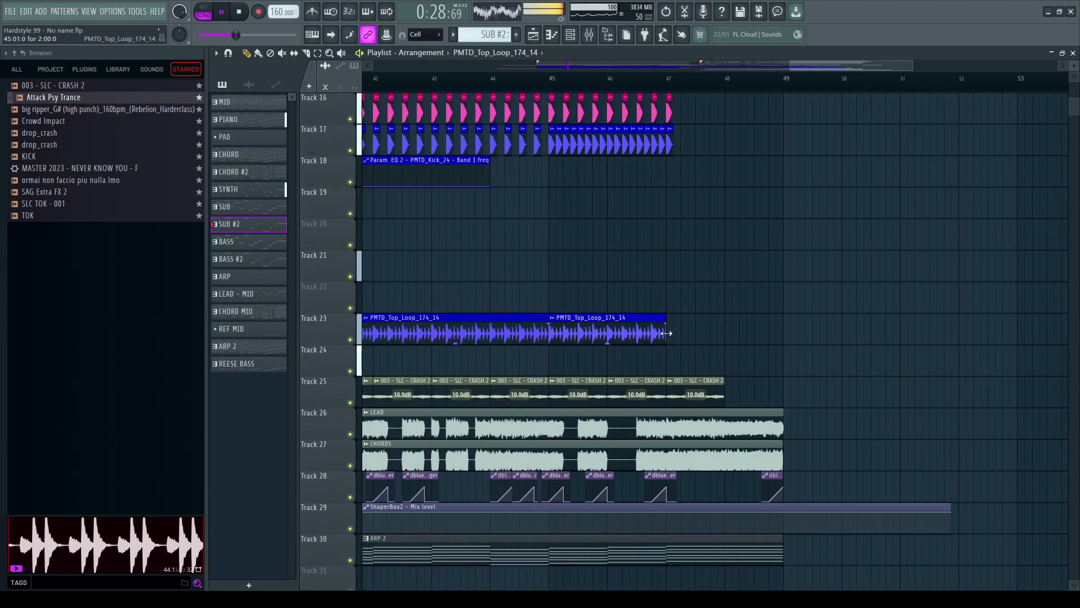
{"action": "scroll", "coordinate": [670, 360], "scroll_direction": "up", "scroll_amount": 5}
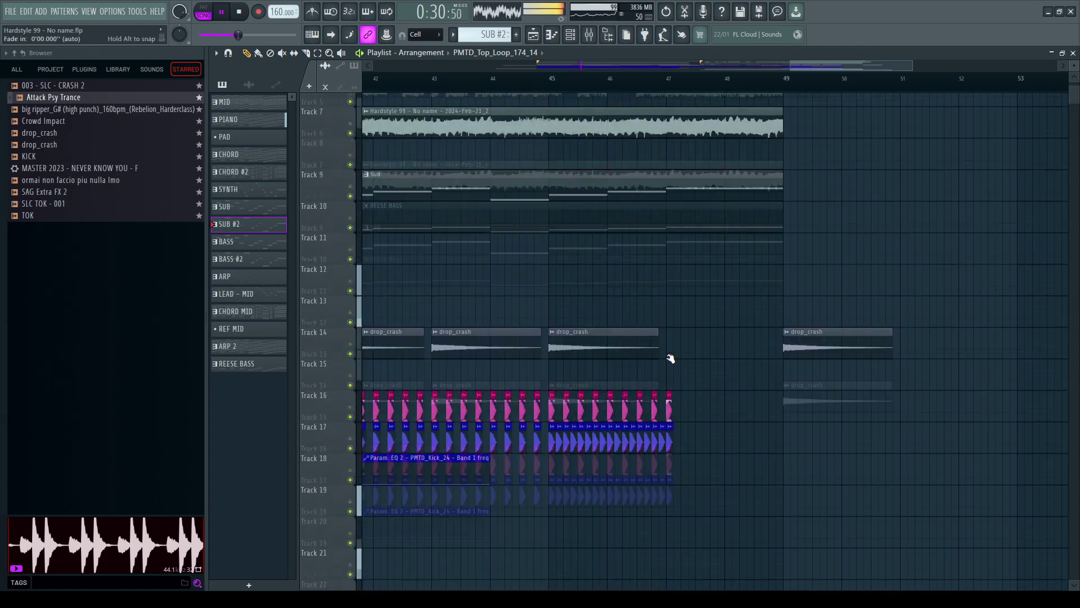
{"action": "scroll", "coordinate": [669, 360], "scroll_direction": "up", "scroll_amount": 2}
{"action": "scroll", "coordinate": [680, 303], "scroll_direction": "up", "scroll_amount": 1}
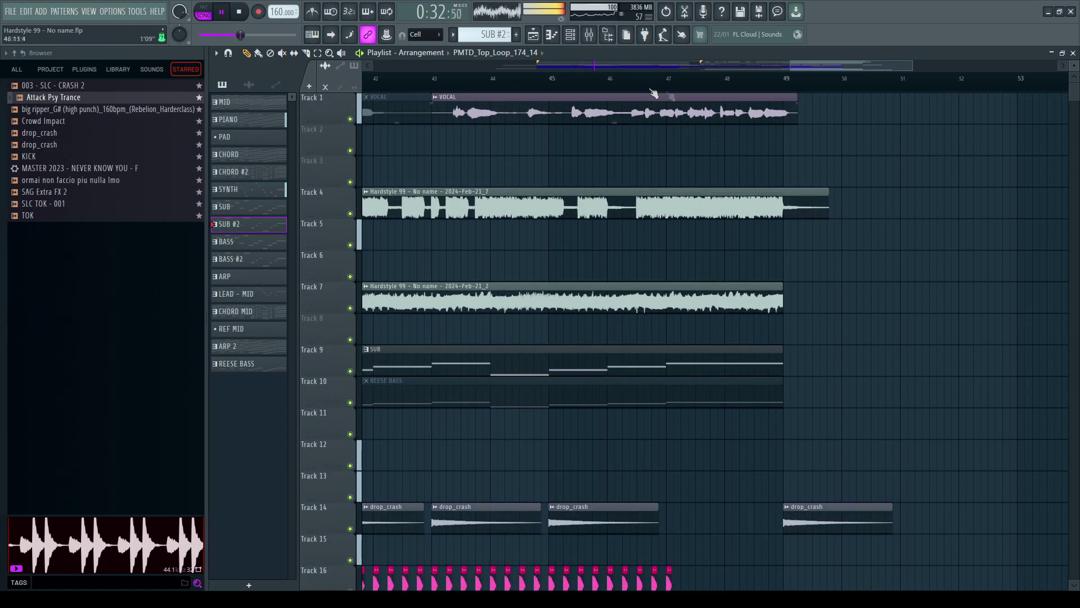
Step: Close the open OTT and Edison windows and return to the playlist
{"action": "scroll", "coordinate": [653, 93], "scroll_direction": "down", "scroll_amount": 5}
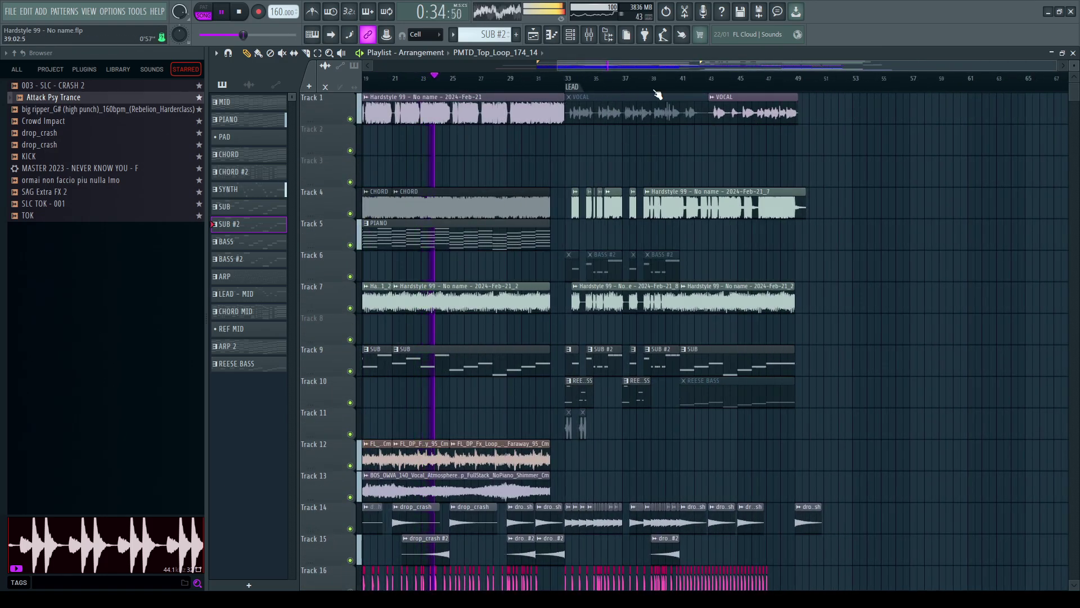
{"action": "scroll", "coordinate": [658, 94], "scroll_direction": "down", "scroll_amount": 2}
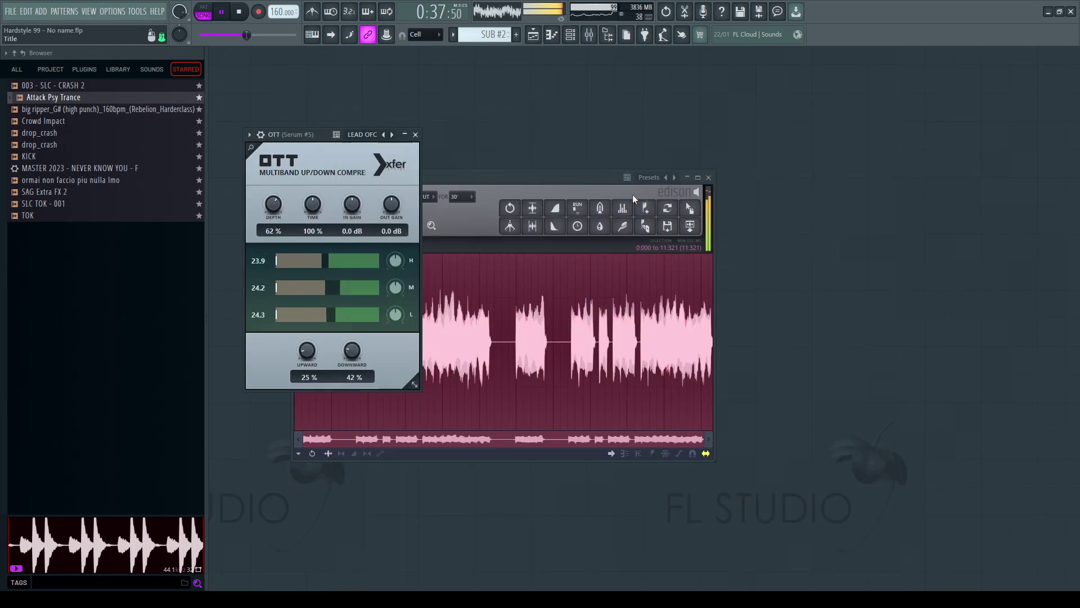
{"action": "key", "text": "Escape"}
{"action": "key", "text": "Escape"}
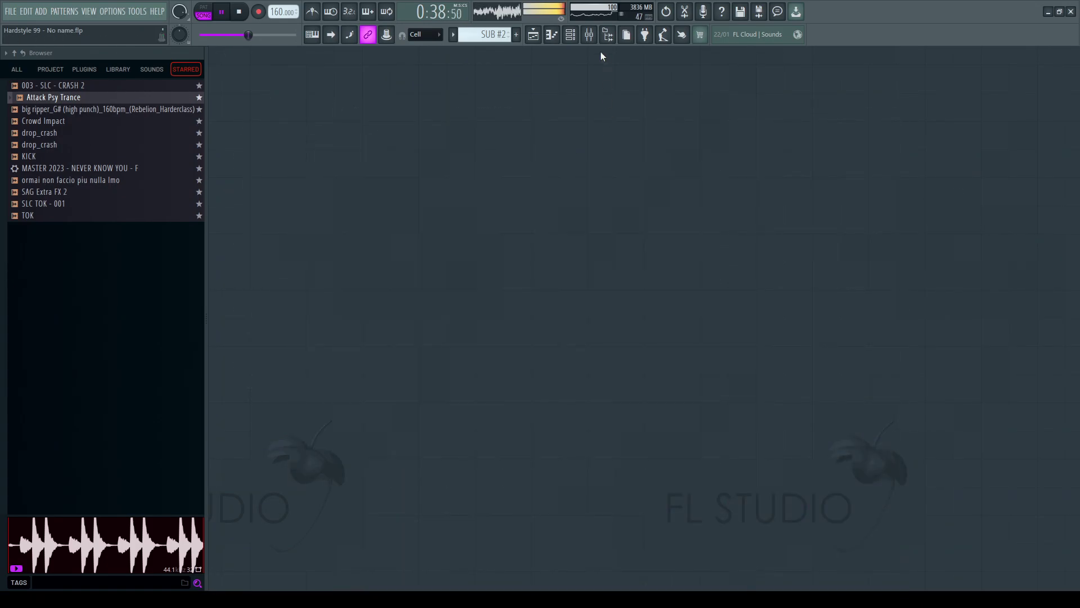
{"action": "left_click", "coordinate": [539, 41]}
{"action": "scroll", "coordinate": [593, 120], "scroll_direction": "up", "scroll_amount": 10}
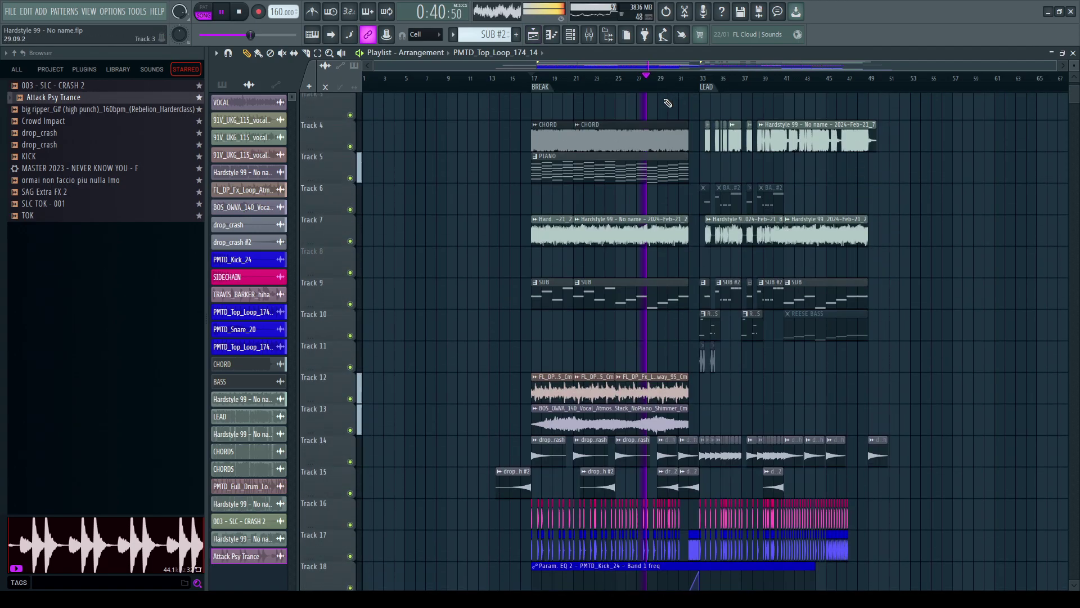
Step: Play the drop from the LEAD marker at bar 33 to check how it sounds
{"action": "key", "text": "space"}
{"action": "scroll", "coordinate": [593, 121], "scroll_direction": "up", "scroll_amount": 3}
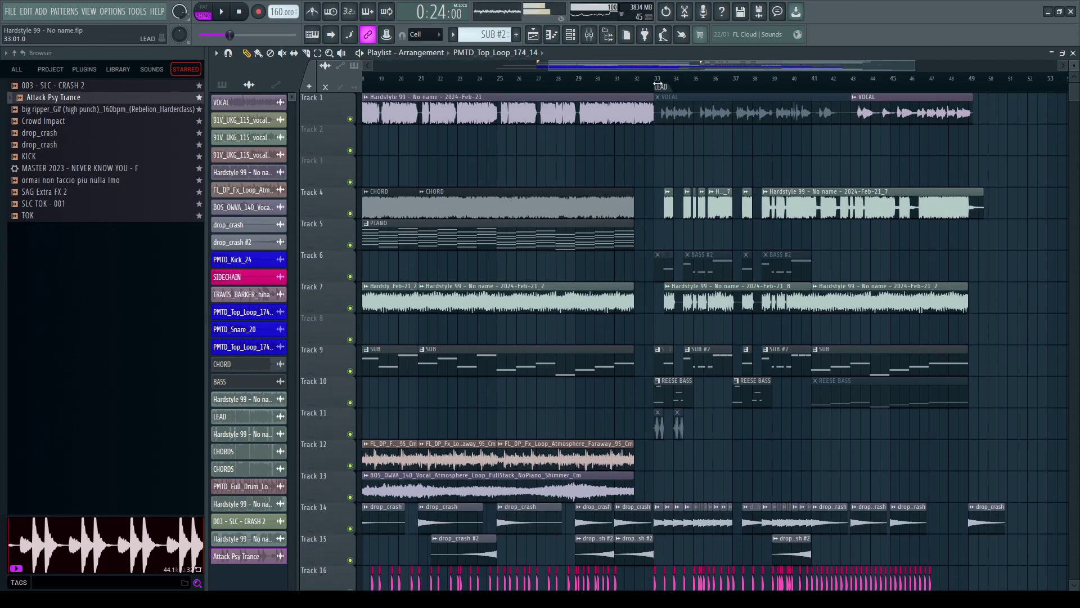
{"action": "key", "text": "space"}
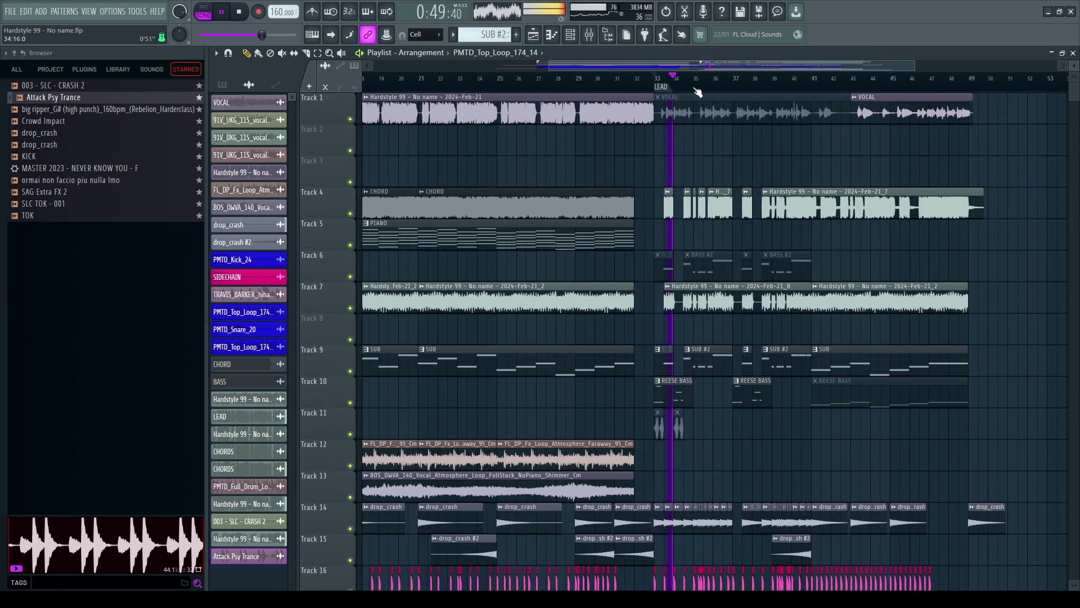
{"action": "scroll", "coordinate": [658, 64], "scroll_direction": "up", "scroll_amount": 3}
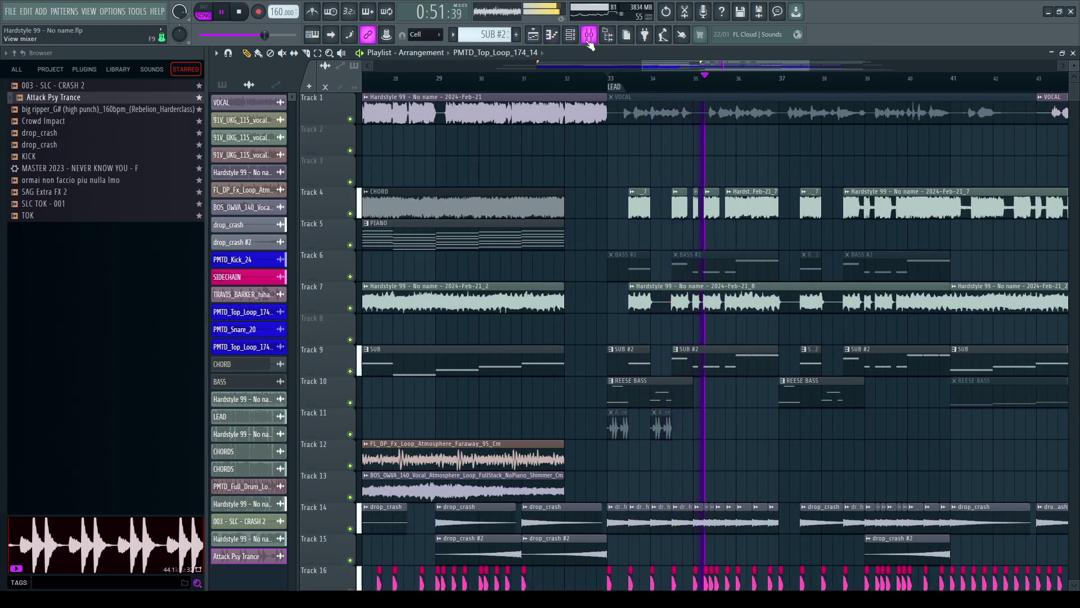
{"action": "scroll", "coordinate": [683, 84], "scroll_direction": "down", "scroll_amount": 3}
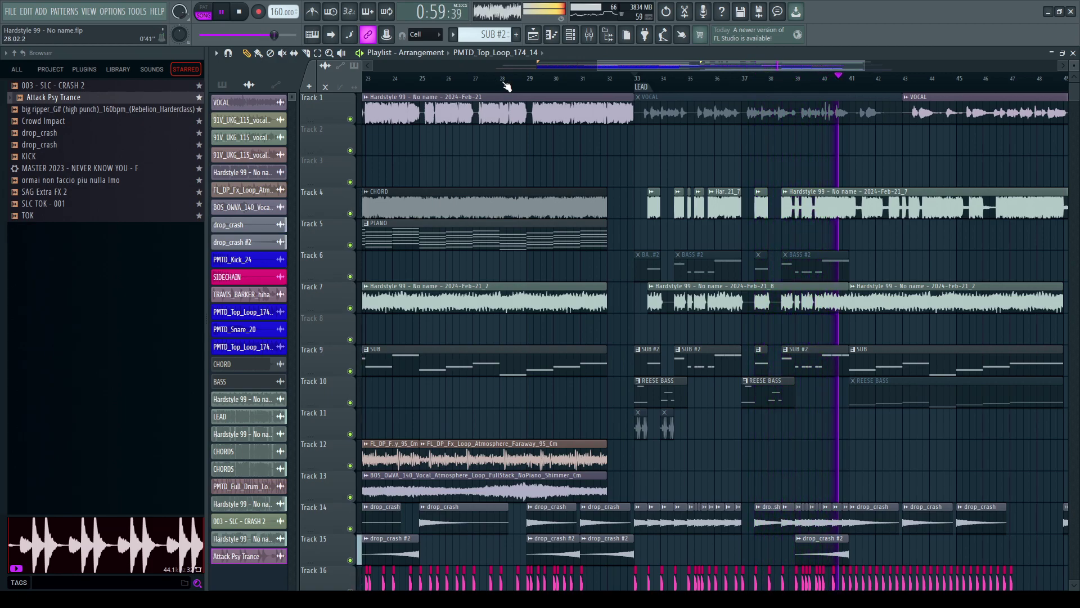
{"action": "scroll", "coordinate": [506, 85], "scroll_direction": "down", "scroll_amount": 3}
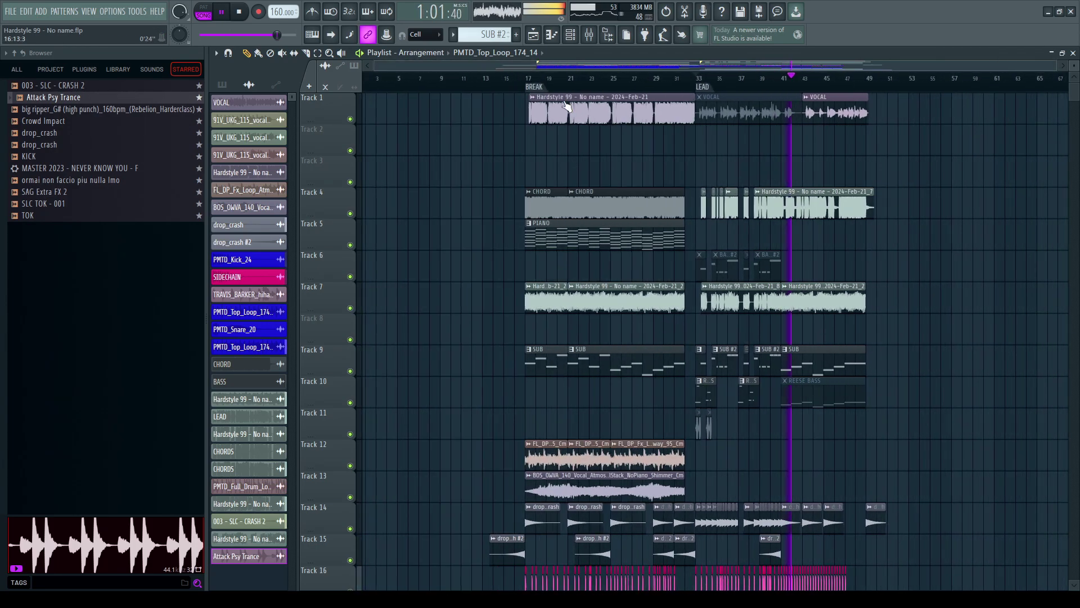
Step: Check the BASS and SUB mixer channels while the drop plays and return to the playlist
{"action": "key", "text": "F9"}
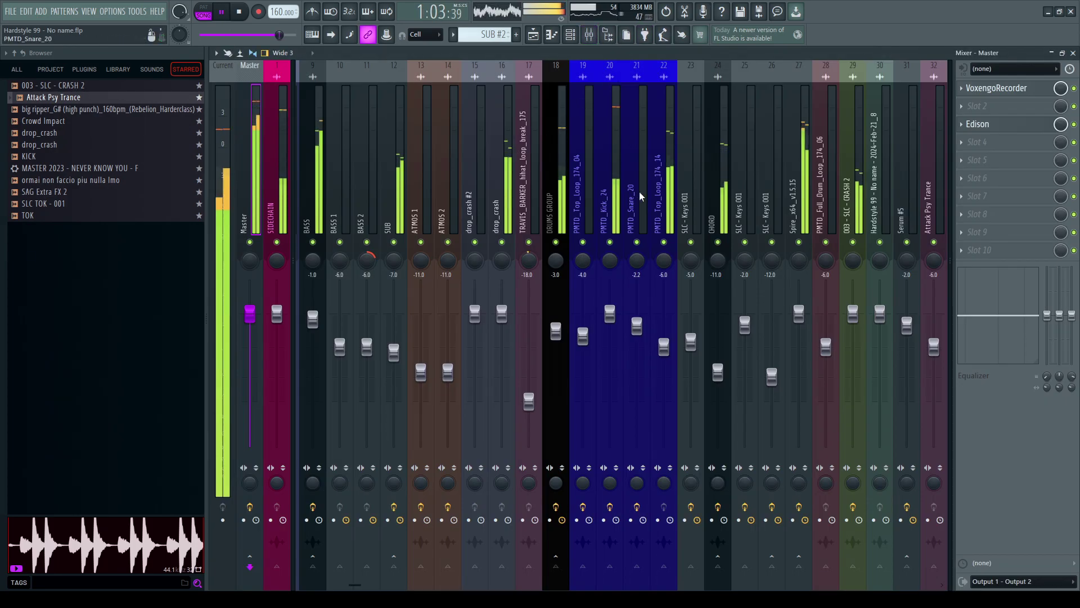
{"action": "left_click", "coordinate": [476, 197]}
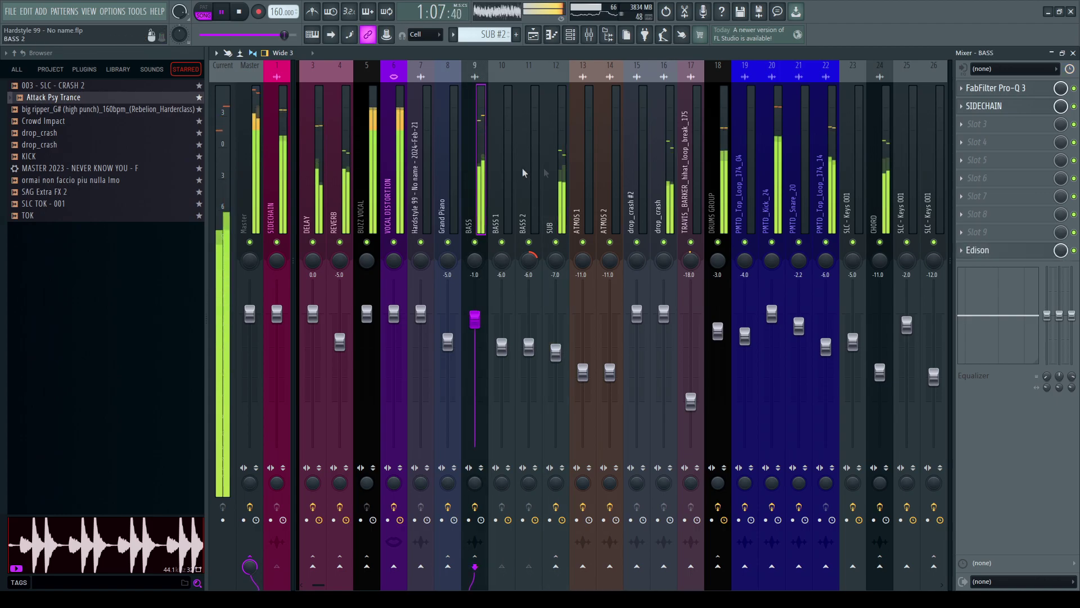
{"action": "left_click", "coordinate": [558, 164]}
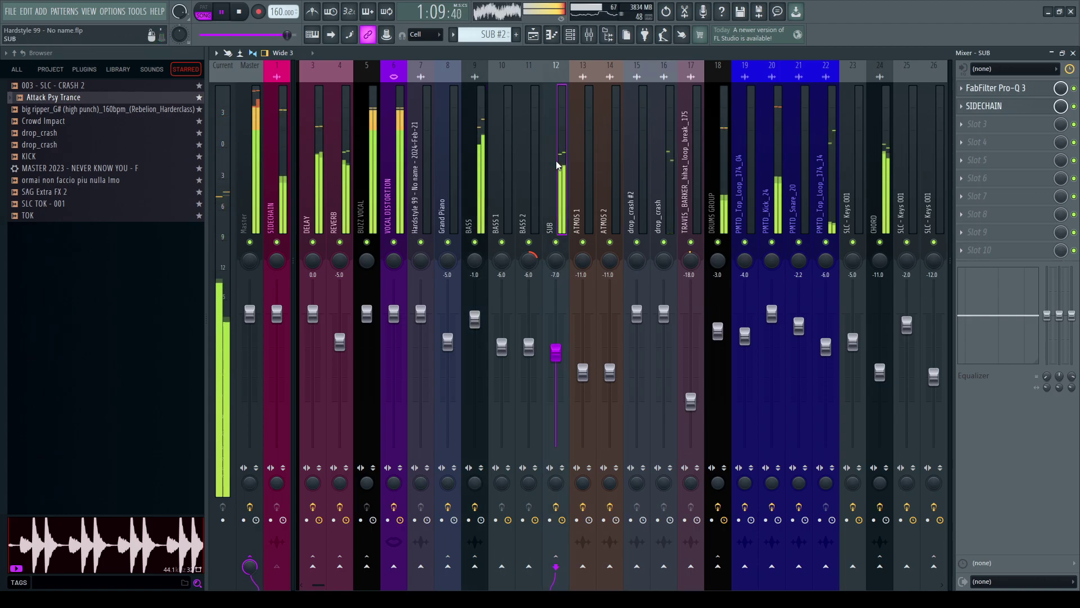
{"action": "key", "text": "F5"}
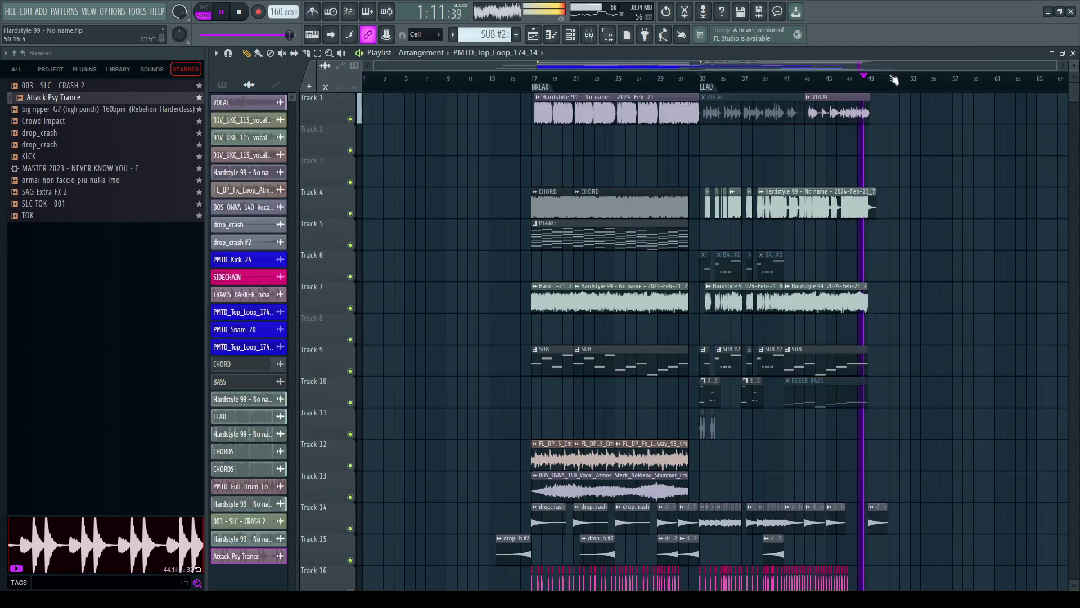
Step: Stop playback and examine the LEAD and CHORDS tracks around the LEAD marker at bar 33
{"action": "scroll", "coordinate": [912, 84], "scroll_direction": "up", "scroll_amount": 3}
{"action": "scroll", "coordinate": [523, 233], "scroll_direction": "down", "scroll_amount": 10}
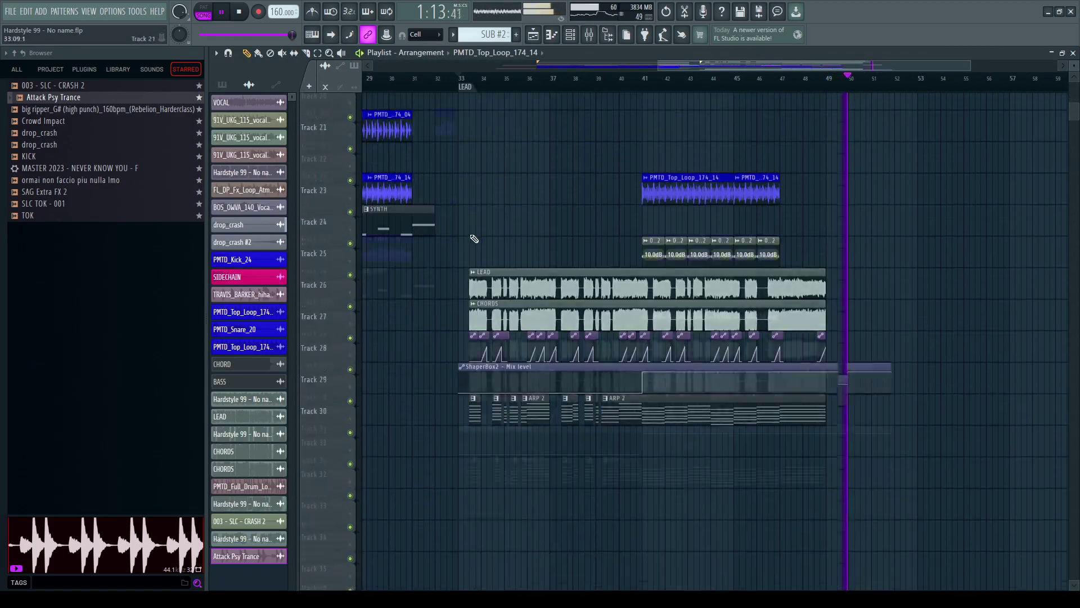
{"action": "scroll", "coordinate": [439, 93], "scroll_direction": "up", "scroll_amount": 3}
{"action": "key", "text": "space"}
{"action": "scroll", "coordinate": [462, 82], "scroll_direction": "up", "scroll_amount": 4}
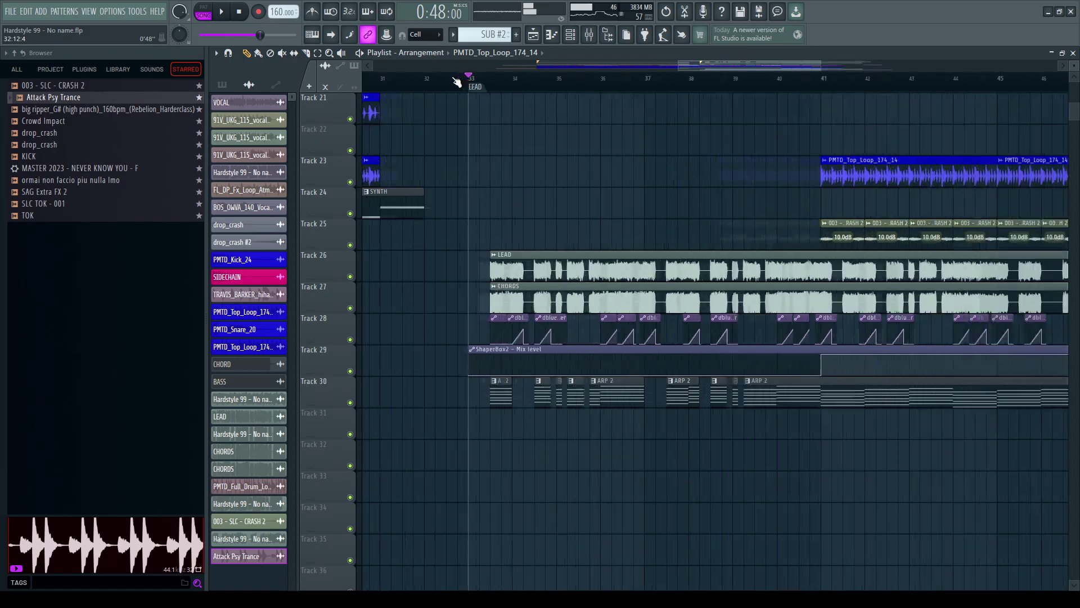
Step: Select the REVERB insert 119 in the mixer and open its Edison
{"action": "left_click", "coordinate": [601, 31]}
{"action": "scroll", "coordinate": [572, 168], "scroll_direction": "down", "scroll_amount": 15}
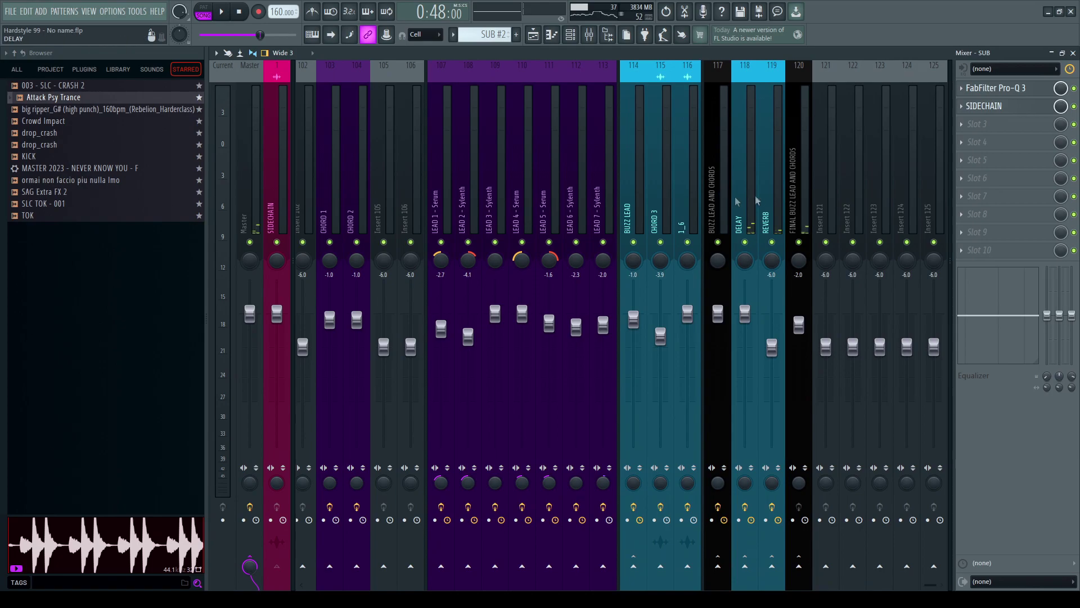
{"action": "left_click", "coordinate": [771, 202]}
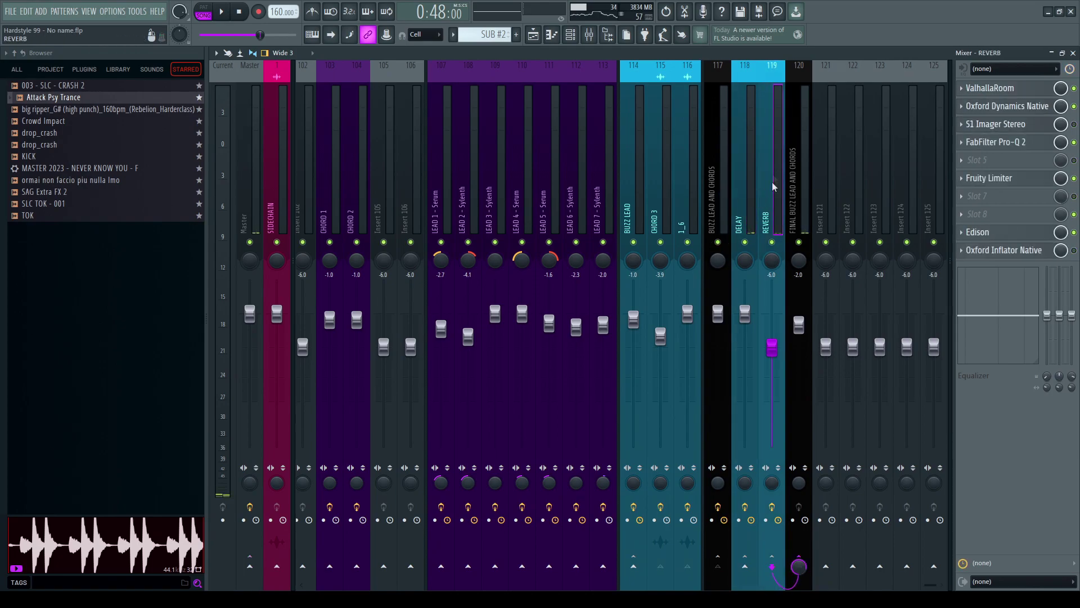
{"action": "left_click", "coordinate": [980, 233]}
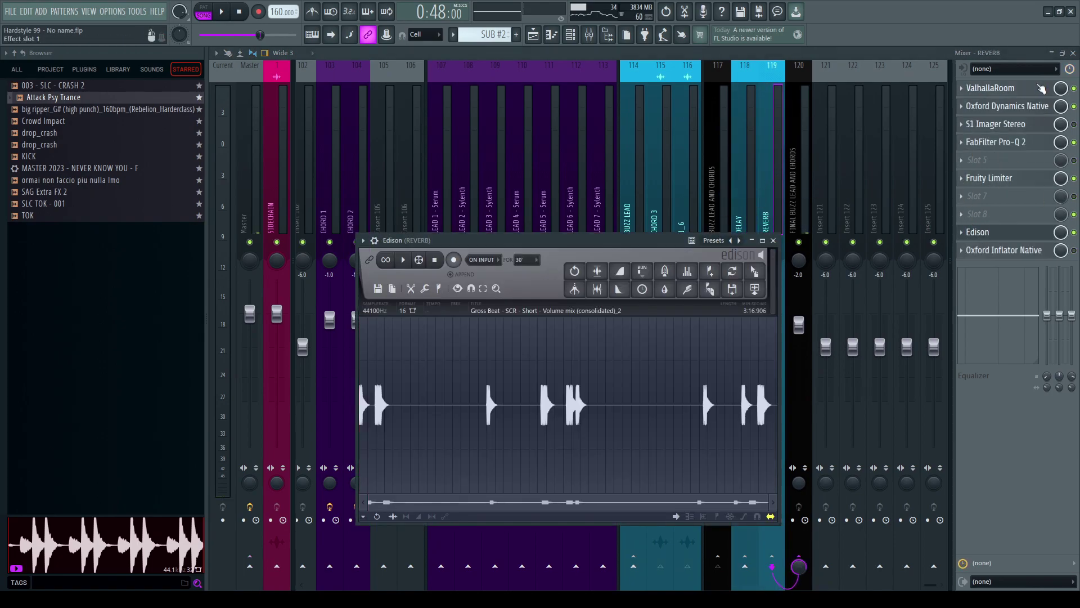
Step: Return to the playlist and place the playhead at the start of the LEAD clip on Track 26
{"action": "left_click", "coordinate": [1072, 53]}
{"action": "left_click", "coordinate": [484, 85]}
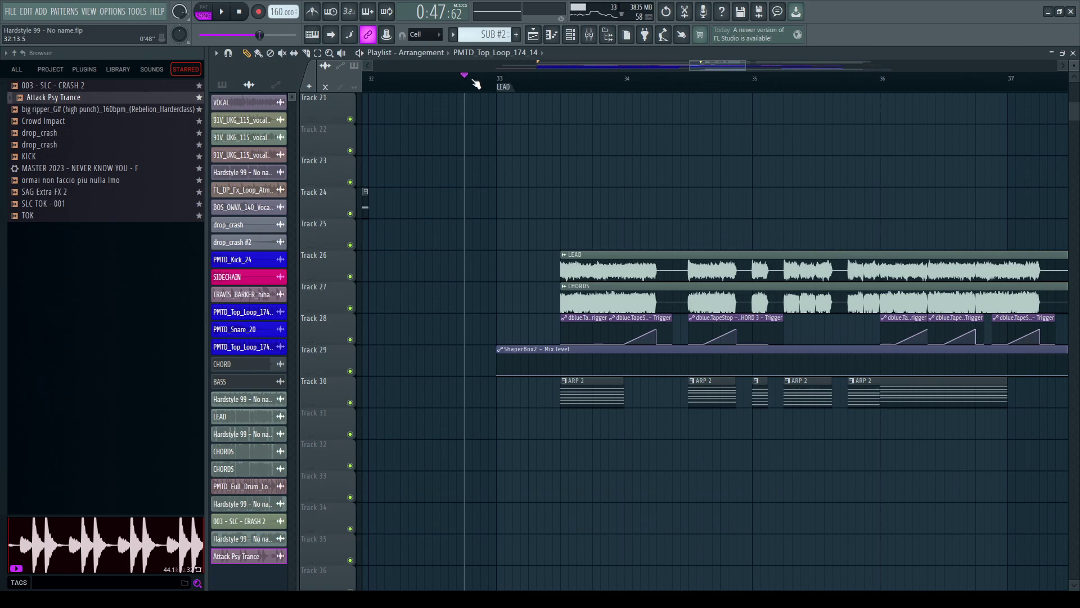
{"action": "scroll", "coordinate": [569, 96], "scroll_direction": "down", "scroll_amount": 4}
{"action": "left_click", "coordinate": [560, 82]}
{"action": "scroll", "coordinate": [568, 82], "scroll_direction": "up", "scroll_amount": 2}
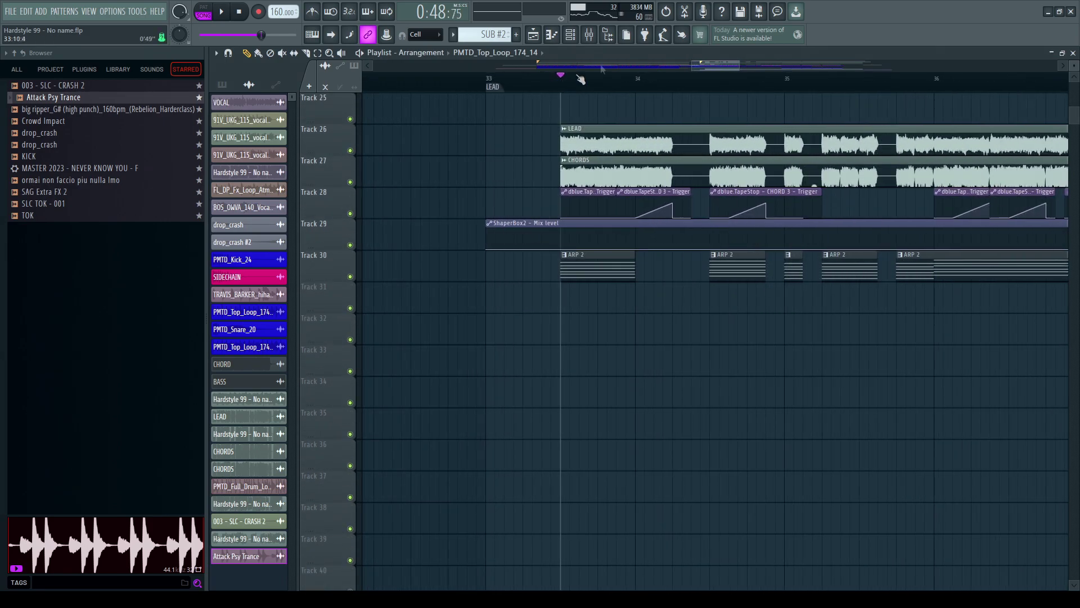
Step: Record the reverb tail of the opening lead chord with Edison on the REVERB insert, playing the chord briefly and stopping after the decay
{"action": "left_click", "coordinate": [603, 38]}
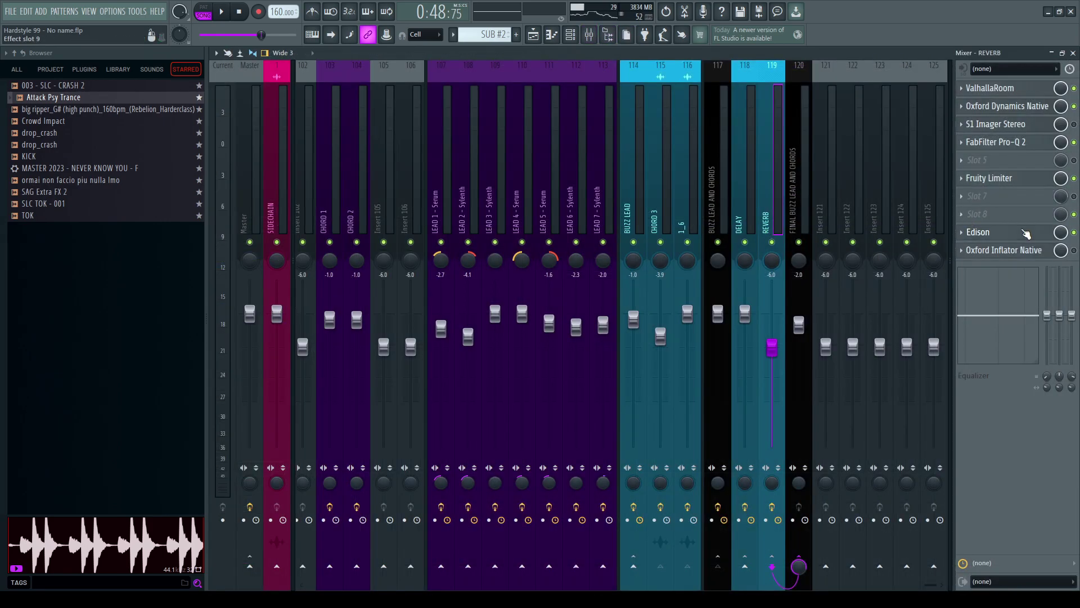
{"action": "left_click", "coordinate": [1027, 234]}
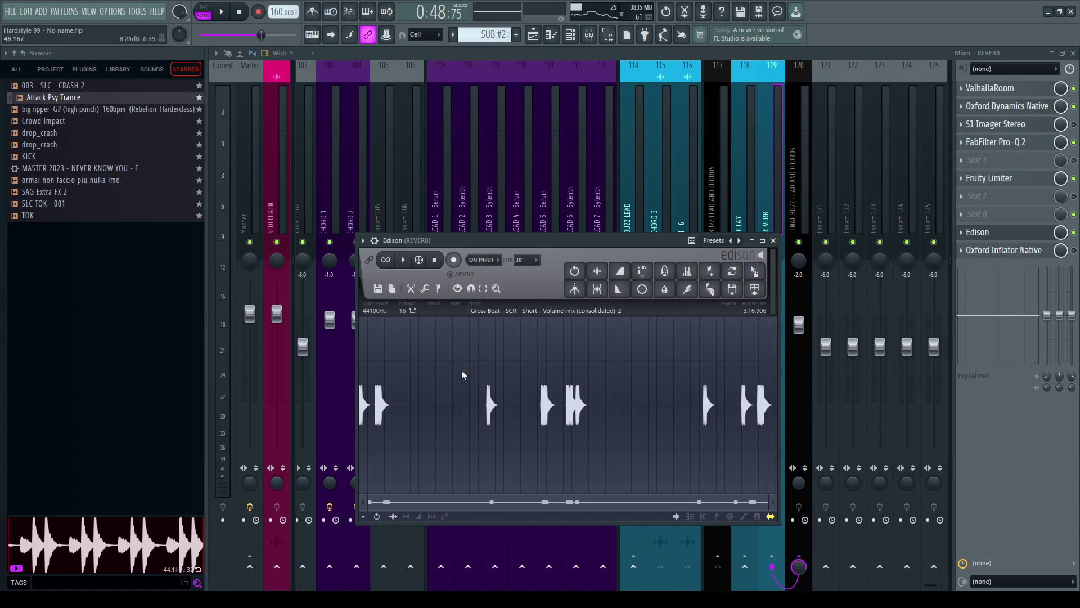
{"action": "left_click", "coordinate": [453, 259]}
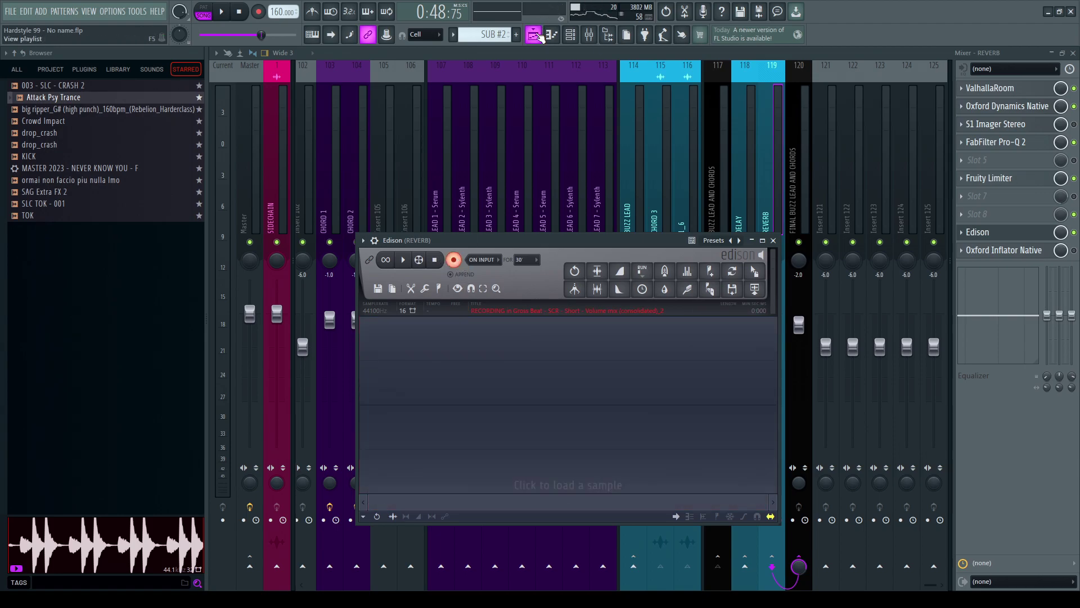
{"action": "left_click", "coordinate": [537, 36]}
{"action": "key", "text": "F9"}
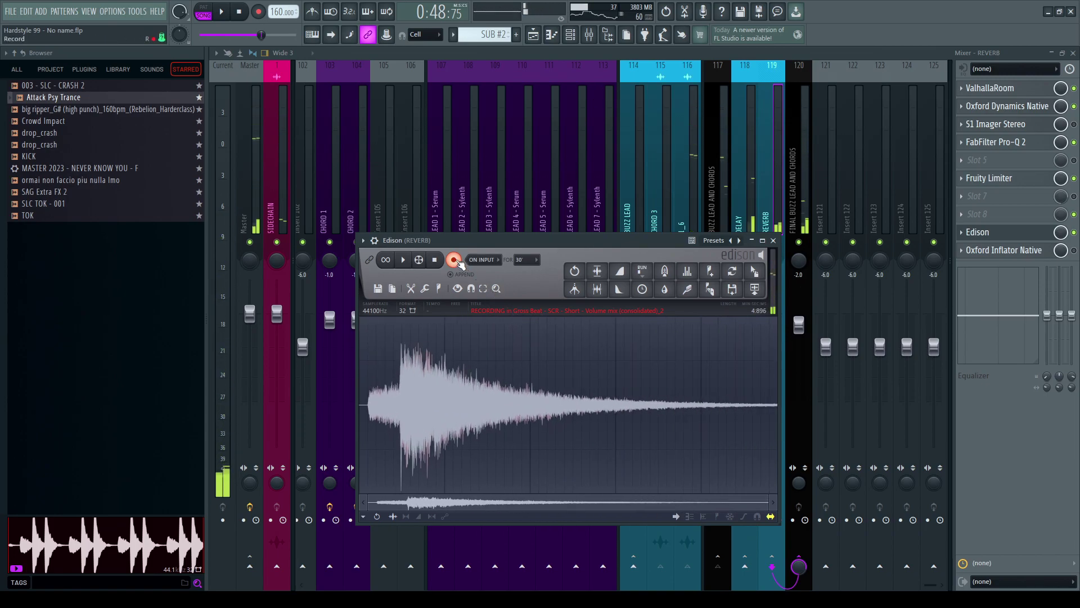
{"action": "left_click", "coordinate": [455, 260]}
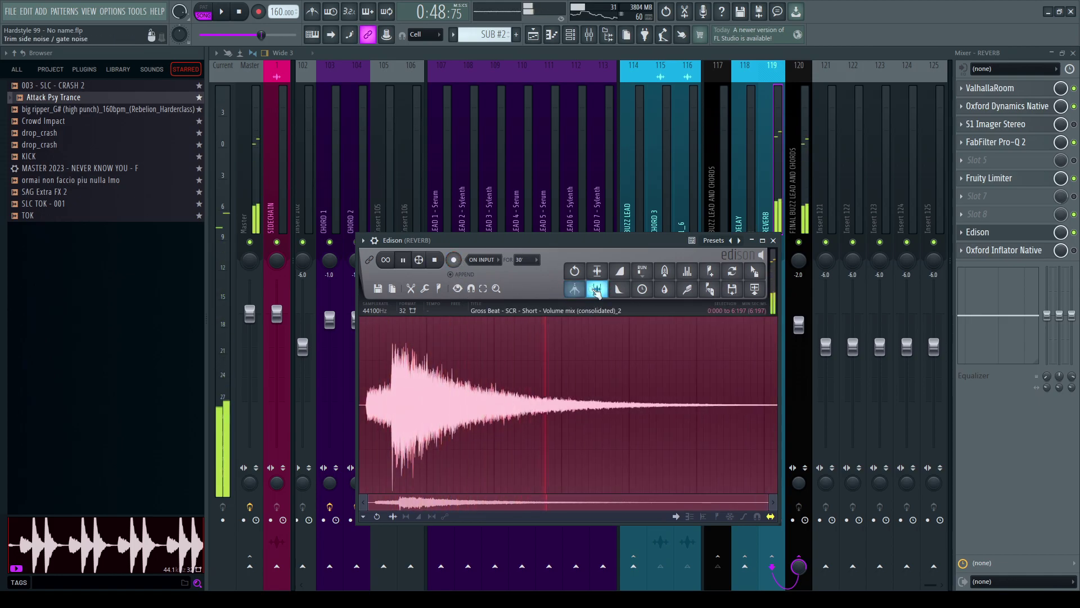
Step: Trim the side noise from the recorded reverb and place it as an audio clip on a newly inserted Track 30 near bar 33
{"action": "left_click", "coordinate": [597, 290]}
{"action": "left_click_drag", "start_coordinate": [575, 289], "coordinate": [532, 340]}
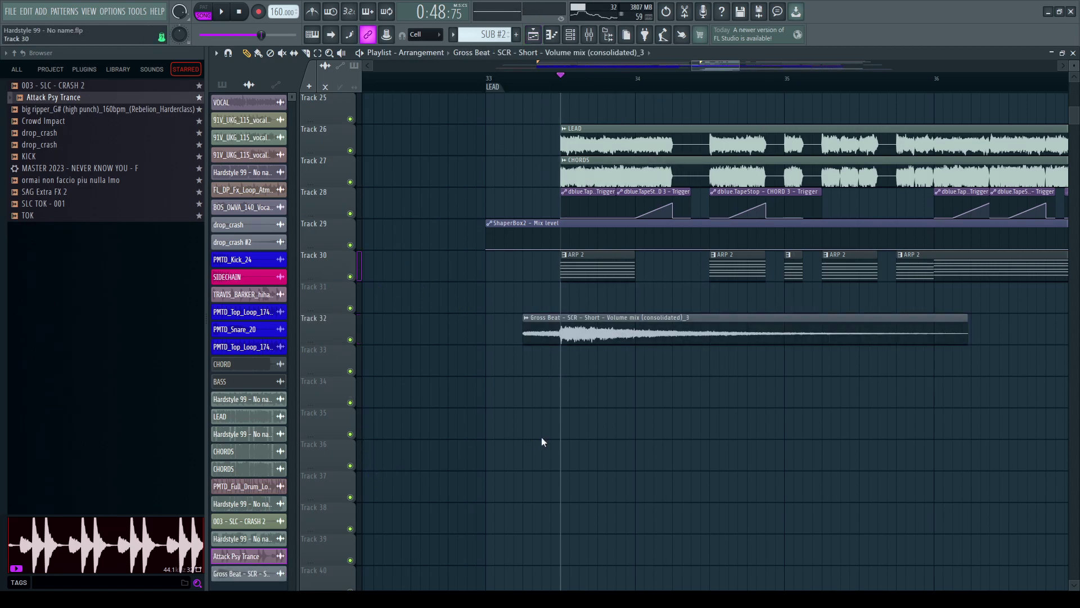
{"action": "key", "text": "ctrl+Insert"}
{"action": "left_click_drag", "start_coordinate": [603, 353], "coordinate": [538, 259]}
Step: Reverse the recorded reverb clip and align it on Track 30, trimming its tail to end just before the first LEAD clip
{"action": "double_click", "coordinate": [539, 259]}
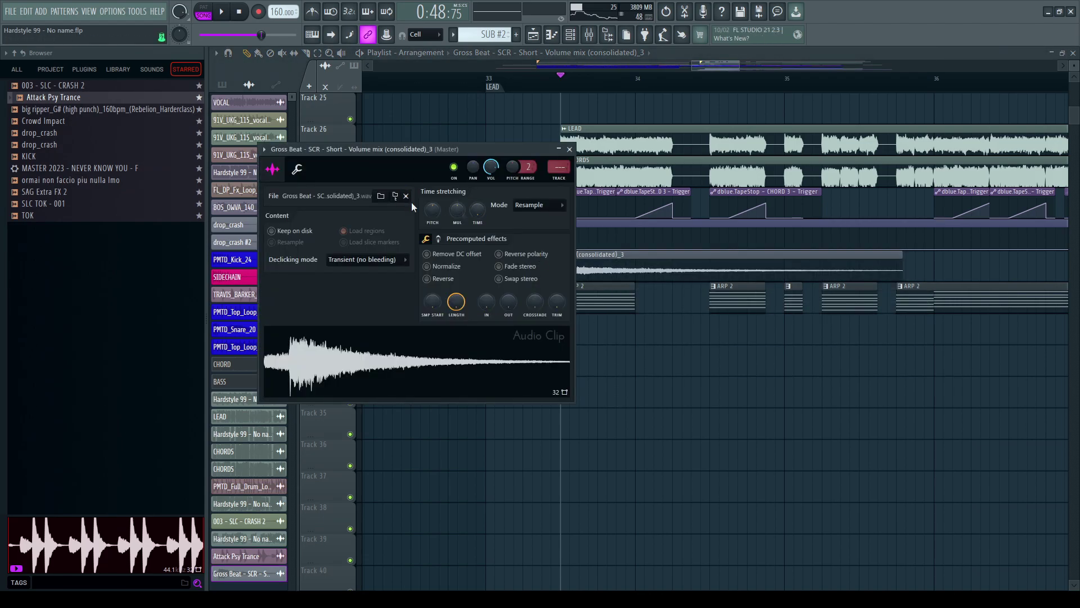
{"action": "left_click", "coordinate": [426, 279]}
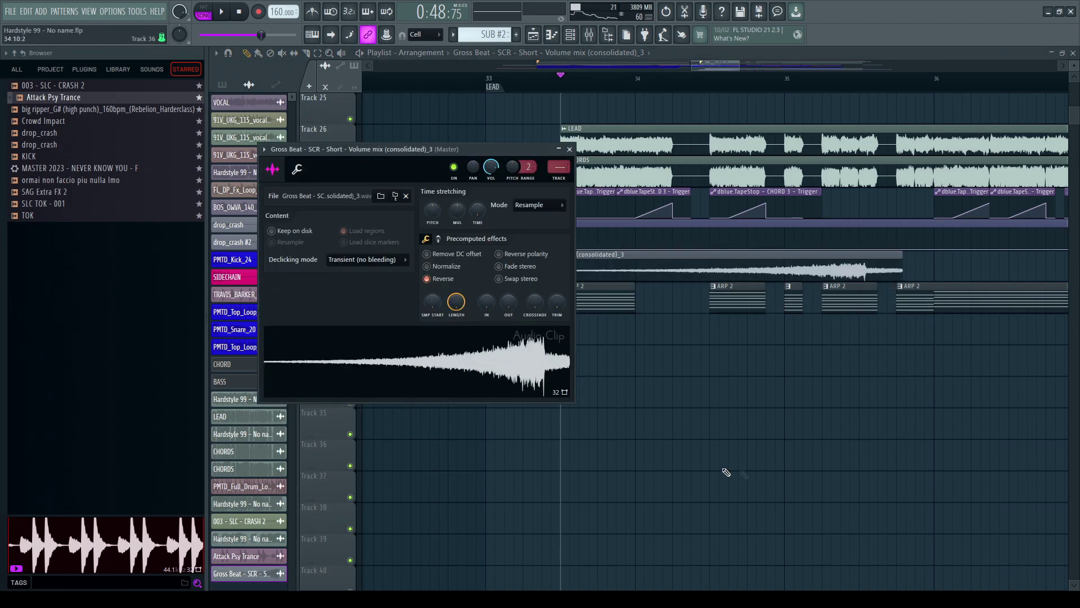
{"action": "left_click", "coordinate": [569, 149]}
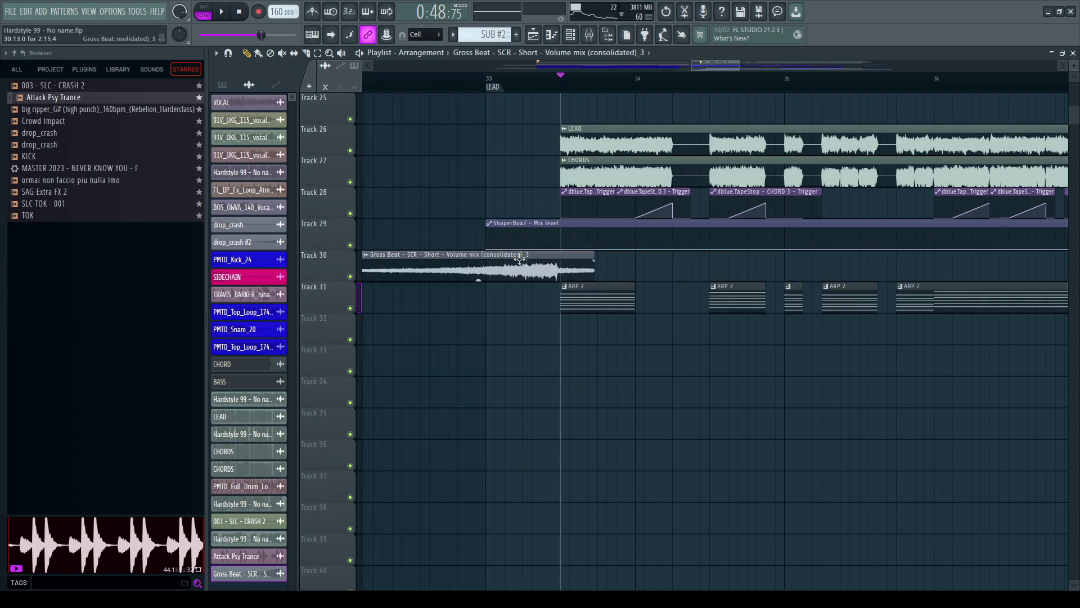
{"action": "mouse_move", "coordinate": [570, 266]}
{"action": "left_mouse_down"}
{"action": "mouse_move", "coordinate": [613, 268]}
{"action": "mouse_move", "coordinate": [556, 260]}
{"action": "left_mouse_up"}
Step: Play from just before the LEAD marker to check the reversed reverb leading into the drop
{"action": "key", "text": "space"}
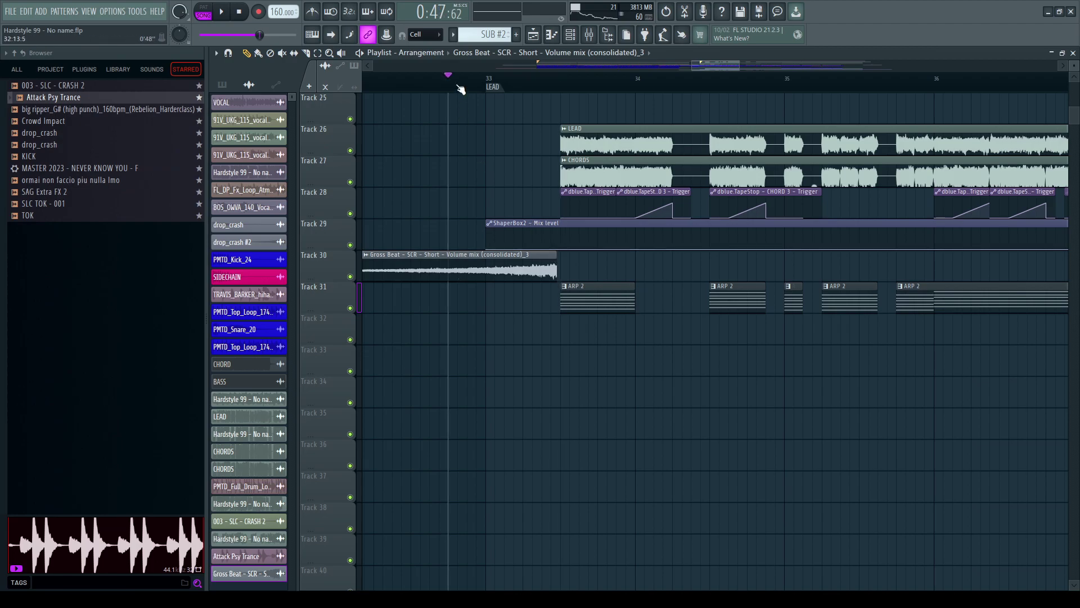
{"action": "scroll", "coordinate": [557, 261], "scroll_direction": "up", "scroll_amount": 3}
{"action": "scroll", "coordinate": [544, 125], "scroll_direction": "up", "scroll_amount": 2}
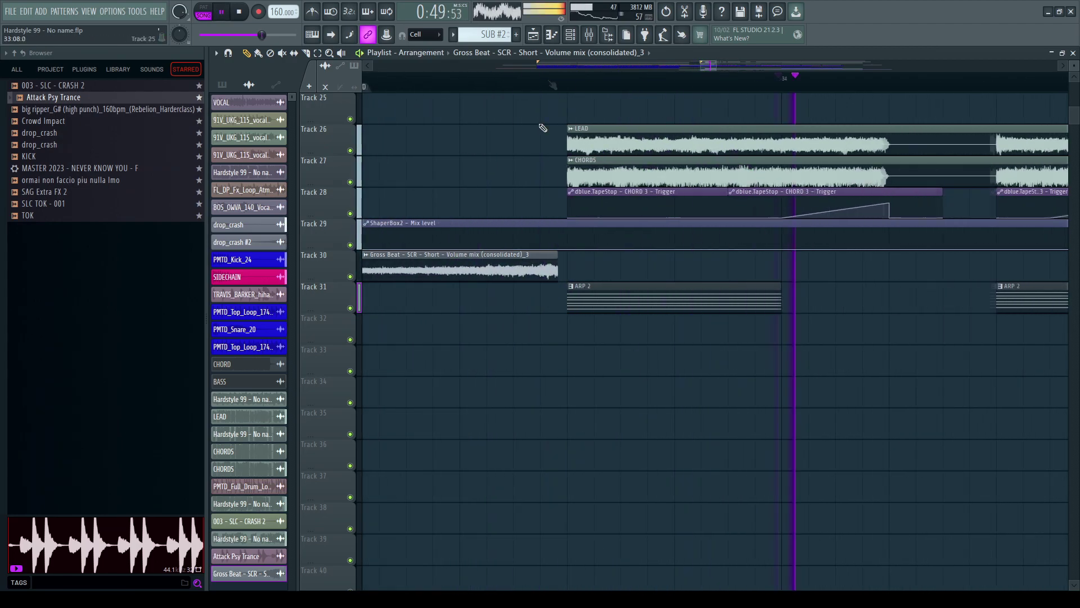
Step: Replay the section around the LEAD marker several times to check the reversed reverb swell against the first LEAD clip
{"action": "key", "text": "space"}
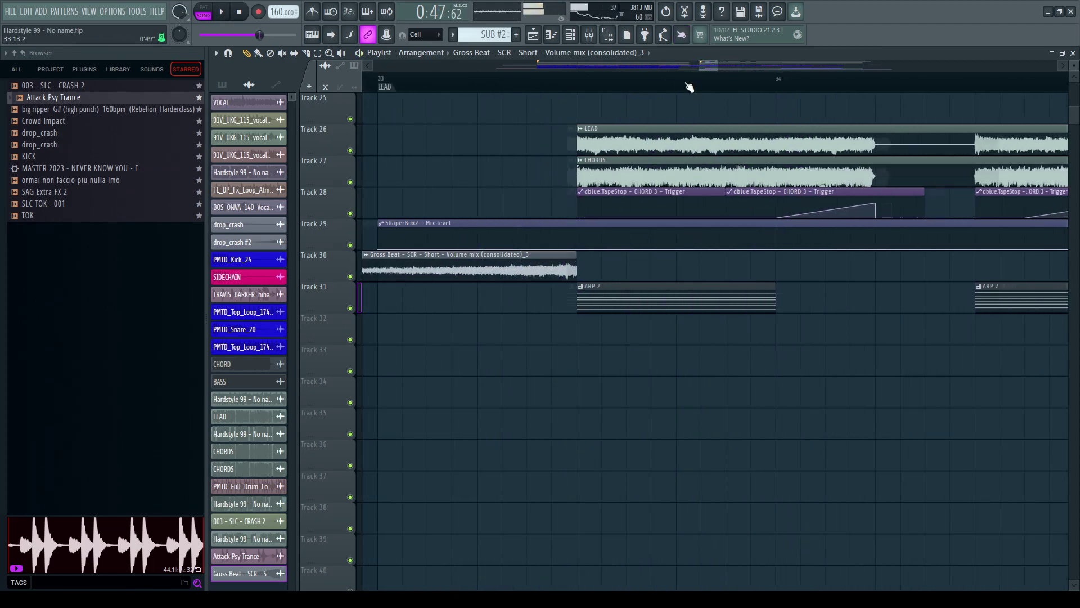
{"action": "key", "text": "space"}
{"action": "scroll", "coordinate": [684, 90], "scroll_direction": "down", "scroll_amount": 2}
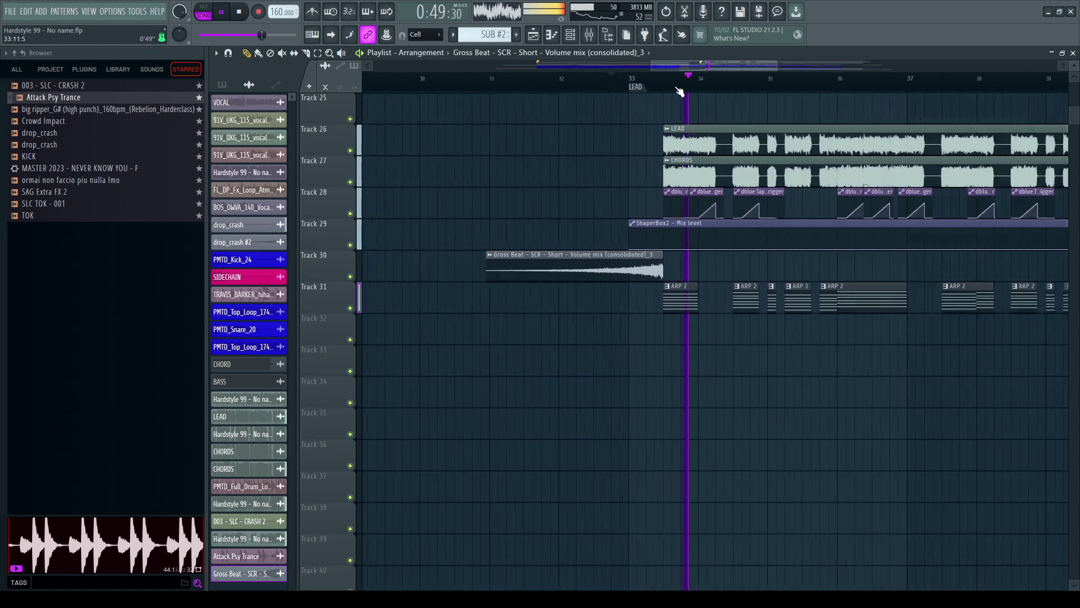
{"action": "key", "text": "space"}
{"action": "scroll", "coordinate": [678, 95], "scroll_direction": "up", "scroll_amount": 2}
Step: Slice the reversed reverb clip on Track 30 at bar 32 and delete the quiet part before the cut
{"action": "key", "text": "c"}
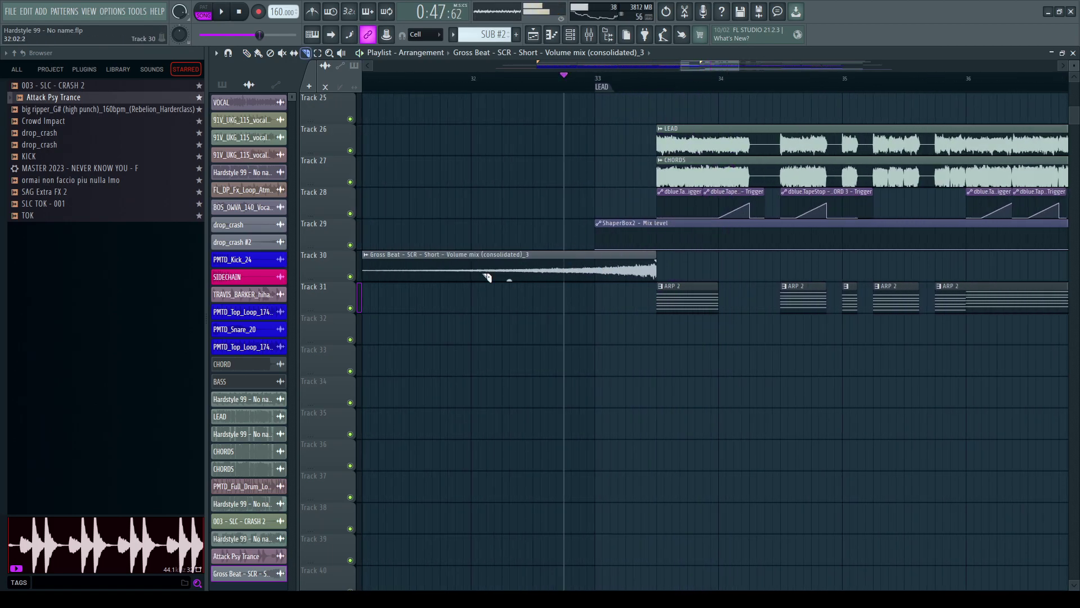
{"action": "left_click", "coordinate": [476, 270]}
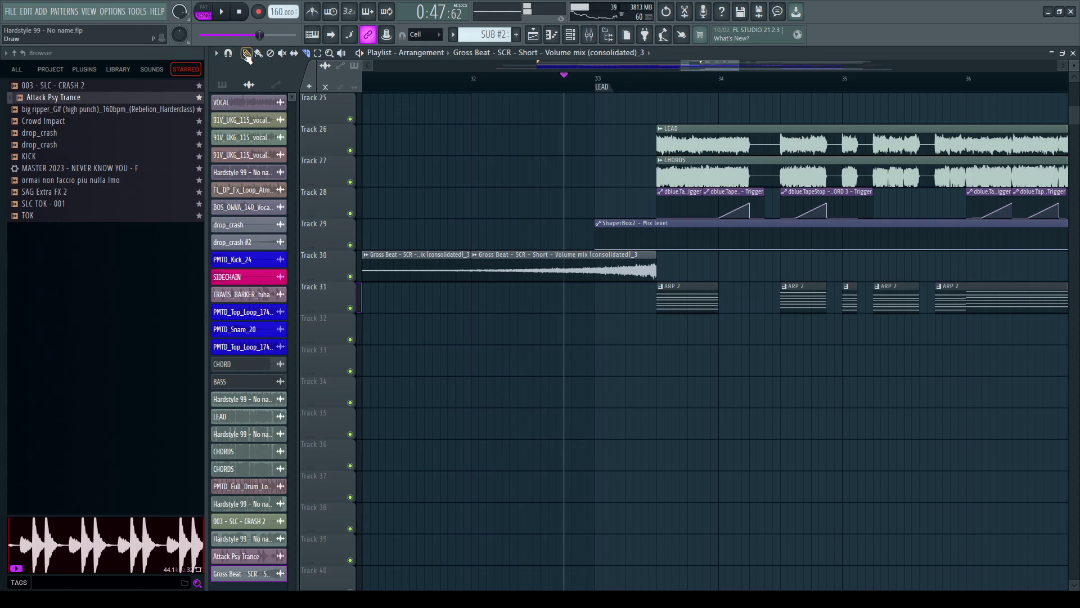
{"action": "right_click", "coordinate": [484, 261]}
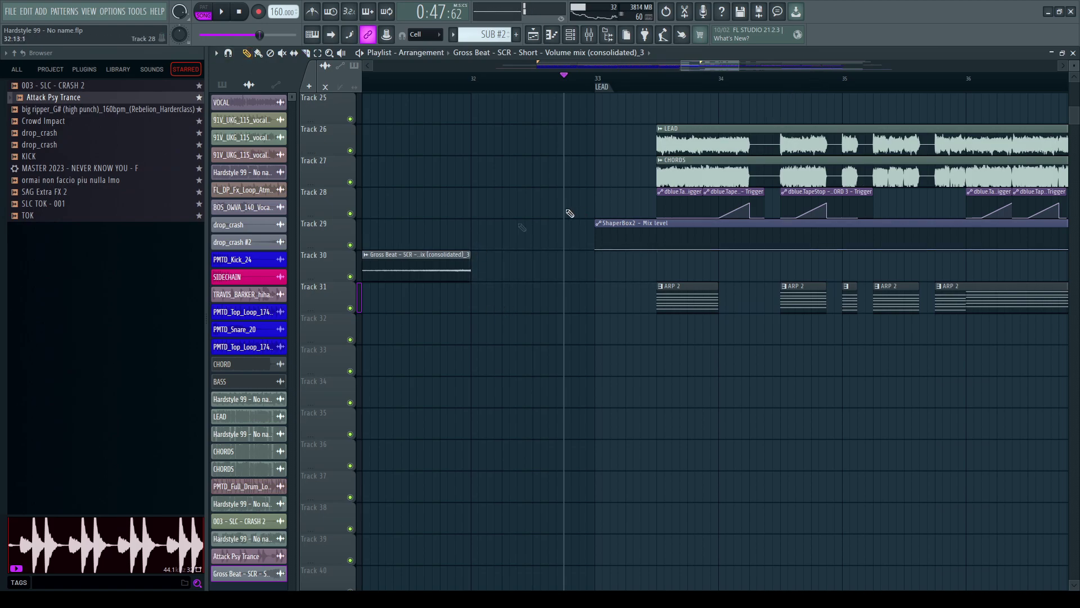
{"action": "key", "text": "ctrl+z"}
{"action": "right_click", "coordinate": [444, 261]}
{"action": "scroll", "coordinate": [692, 86], "scroll_direction": "down", "scroll_amount": 1}
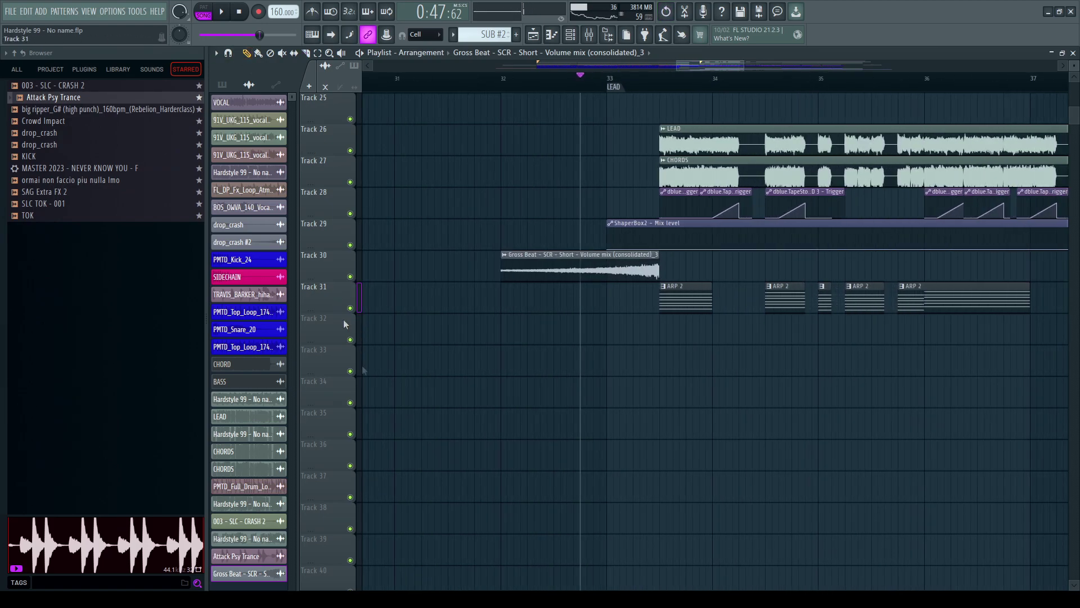
Step: Shift the ARP 2 clips down to Track 33 and set a time selection from bar 32 to the first LEAD clip
{"action": "key", "text": "alt+Down"}
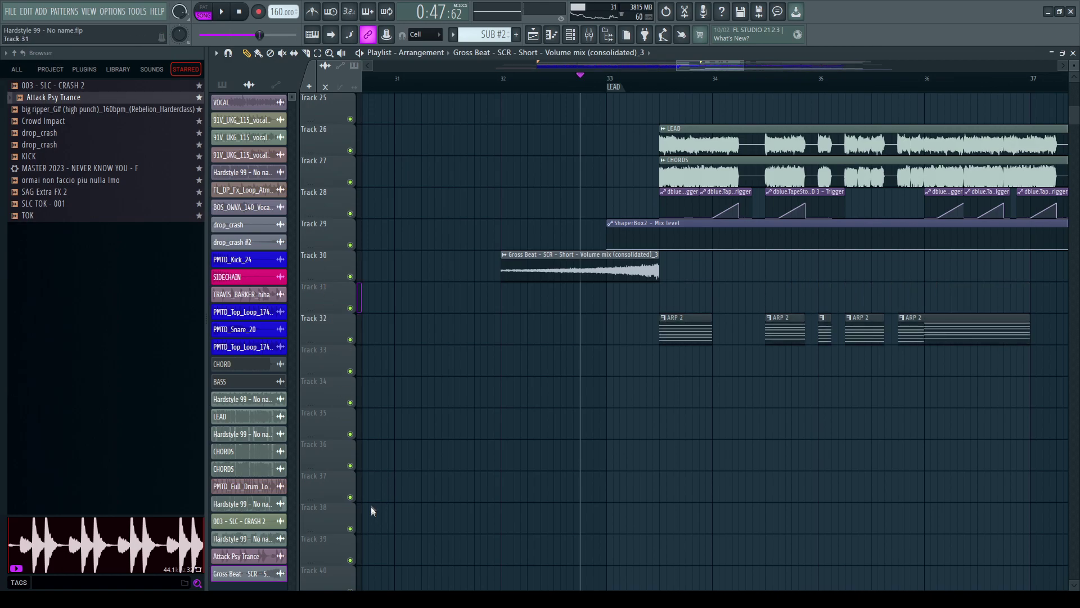
{"action": "key", "text": "alt+Down"}
{"action": "left_click_drag", "start_coordinate": [663, 83], "coordinate": [521, 84]}
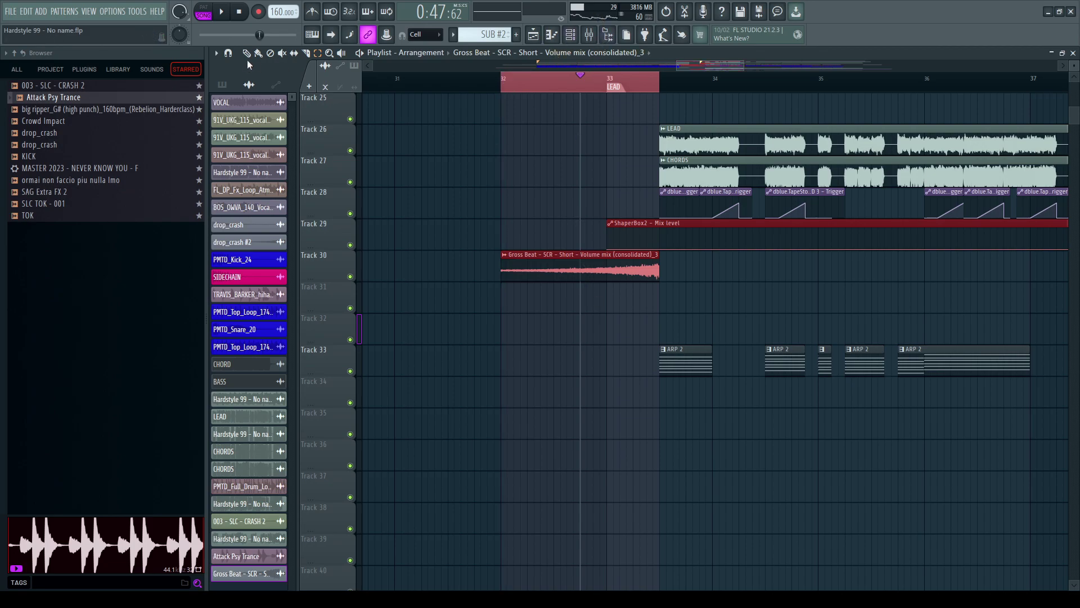
{"action": "scroll", "coordinate": [634, 75], "scroll_direction": "down", "scroll_amount": 2}
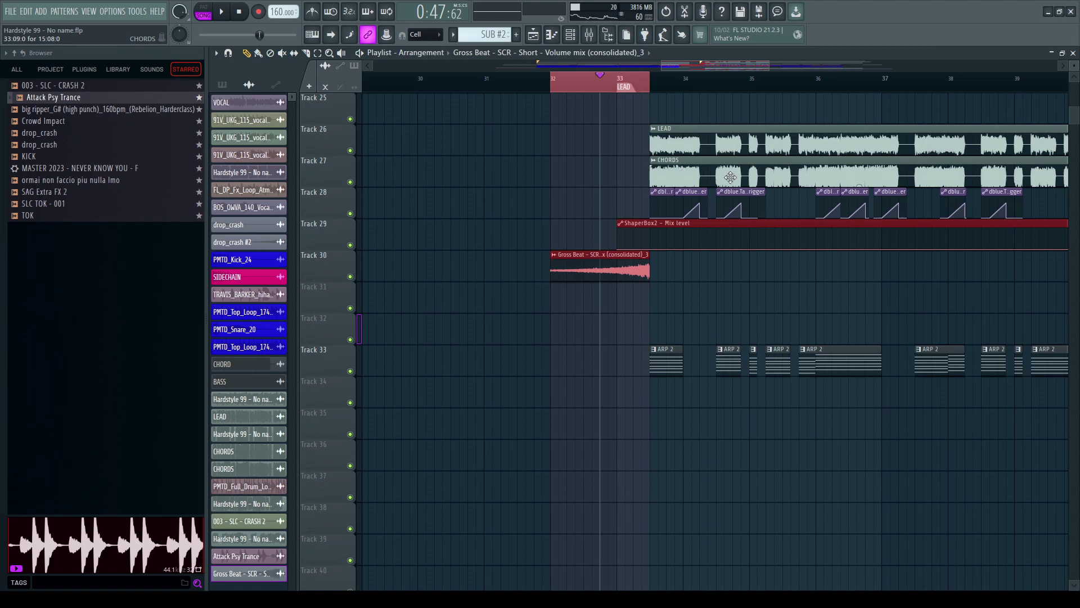
{"action": "scroll", "coordinate": [931, 85], "scroll_direction": "up", "scroll_amount": 1}
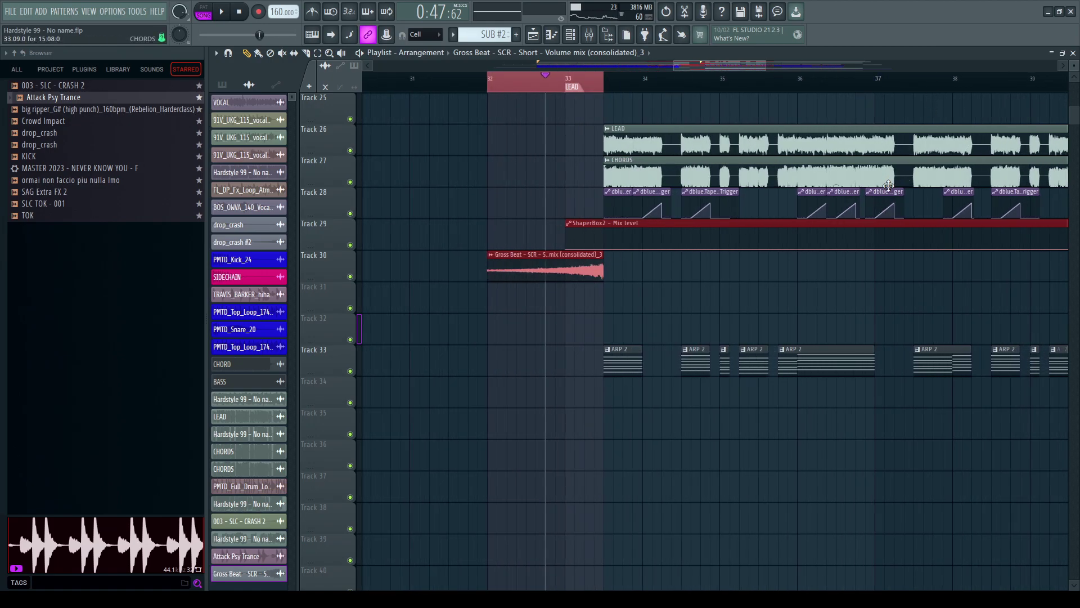
Step: Route the reversed reverb clip to mixer insert 33 and raise that insert's fader level with the Master fader
{"action": "double_click", "coordinate": [562, 266]}
{"action": "left_click", "coordinate": [559, 162]}
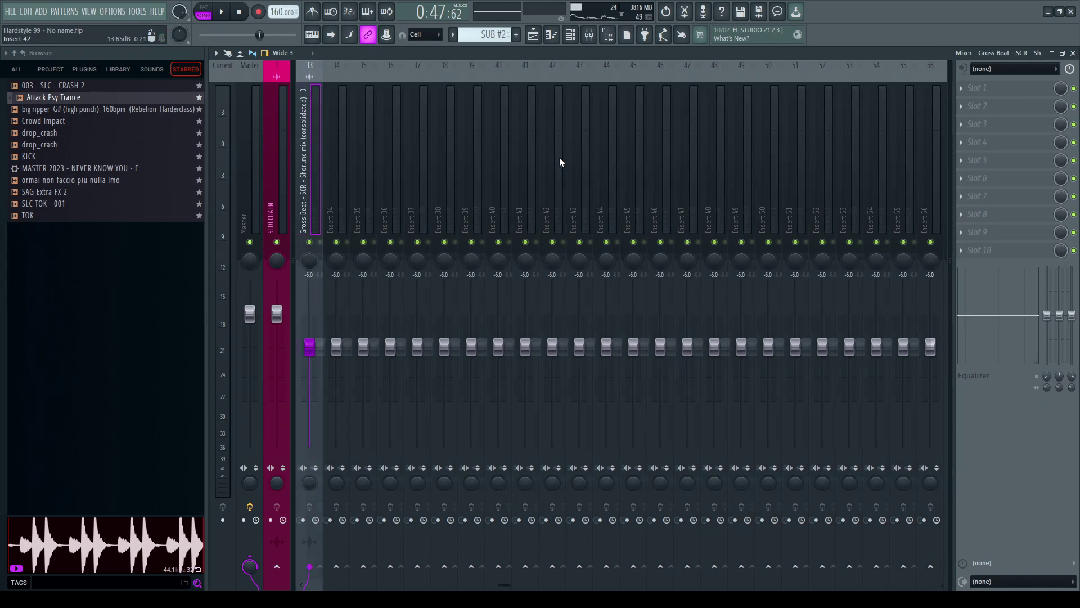
{"action": "left_click_drag", "start_coordinate": [720, 351], "coordinate": [720, 317]}
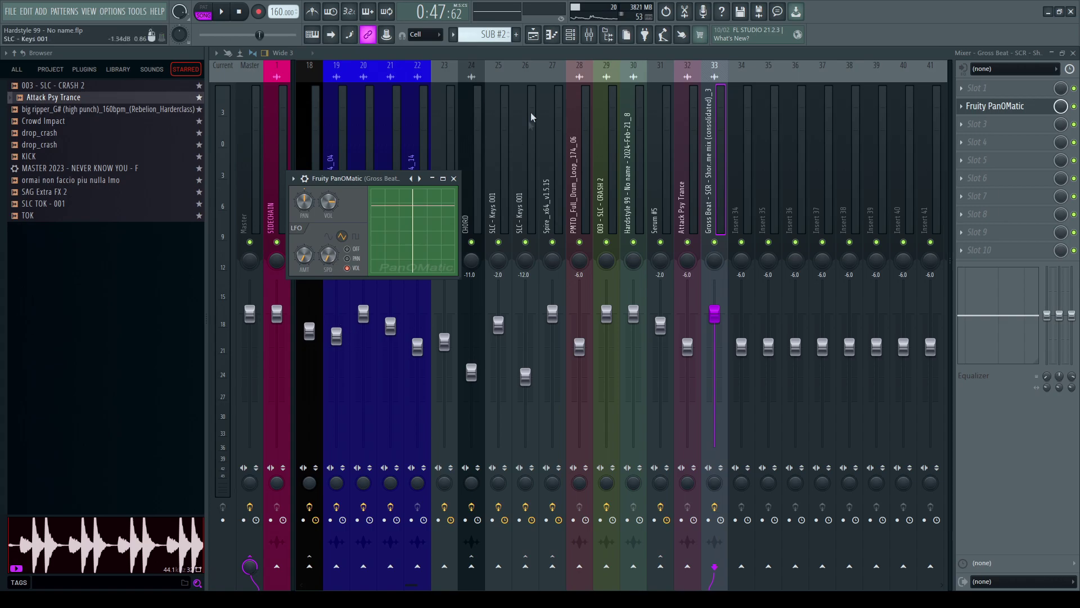
Step: Place the PanOMatic LFO speed and LFO amount automation clips on Tracks 31 and 32, beneath the reversed reverb clip
{"action": "left_click", "coordinate": [533, 35]}
{"action": "left_click_drag", "start_coordinate": [533, 133], "coordinate": [533, 320]}
{"action": "left_click_drag", "start_coordinate": [533, 110], "coordinate": [535, 331]}
{"action": "left_click_drag", "start_coordinate": [601, 354], "coordinate": [594, 302]}
Step: Solo Tracks 30, 31 and 32 and play from bar 32 to check the automated reversed reverb
{"action": "left_click", "coordinate": [350, 285], "text": "ctrl"}
{"action": "left_click", "coordinate": [351, 317]}
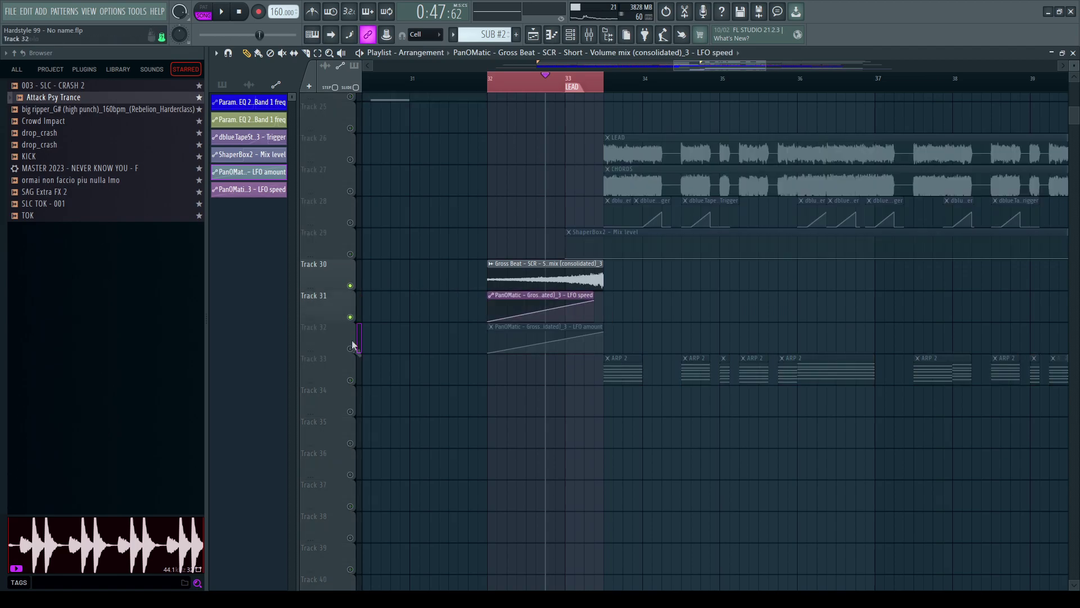
{"action": "left_click", "coordinate": [350, 349]}
{"action": "left_click", "coordinate": [494, 90]}
{"action": "key", "text": "space"}
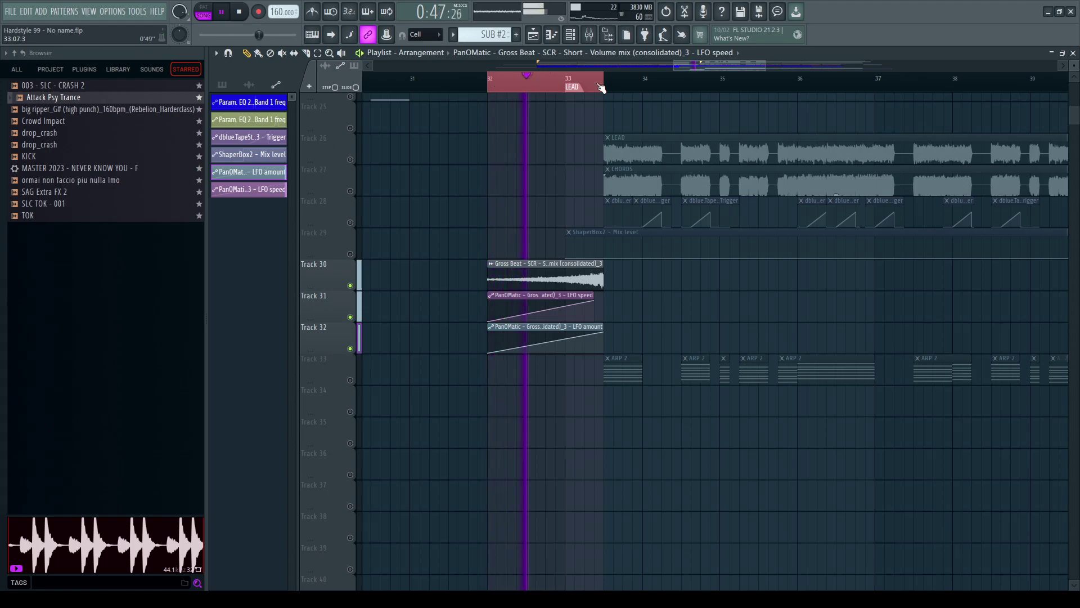
{"action": "scroll", "coordinate": [600, 307], "scroll_direction": "up", "scroll_amount": 2}
{"action": "key", "text": "space"}
Step: Extend the LFO speed automation to the end of the reverb clip and bend both LFO curves upward into fast-rising arcs
{"action": "left_click_drag", "start_coordinate": [595, 302], "coordinate": [610, 298]}
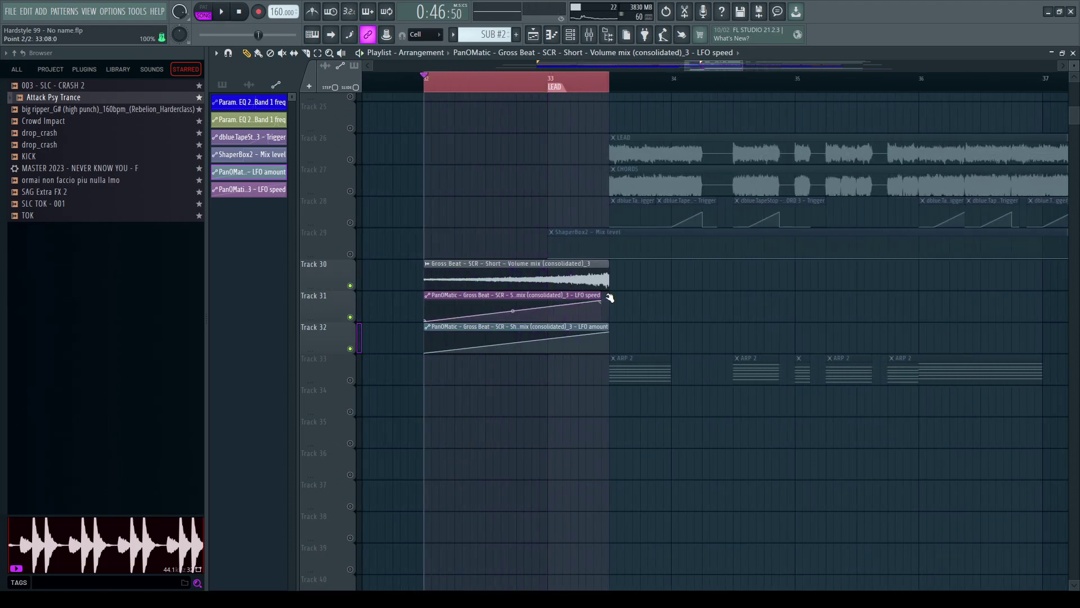
{"action": "left_click_drag", "start_coordinate": [518, 309], "coordinate": [516, 303]}
{"action": "key", "text": "space"}
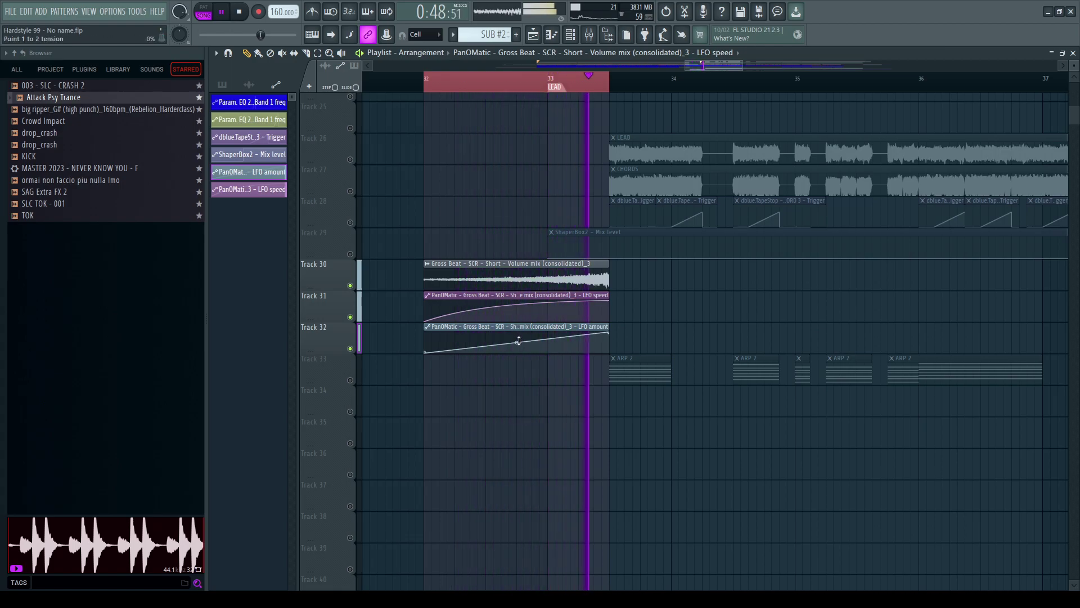
{"action": "left_click_drag", "start_coordinate": [517, 342], "coordinate": [516, 333]}
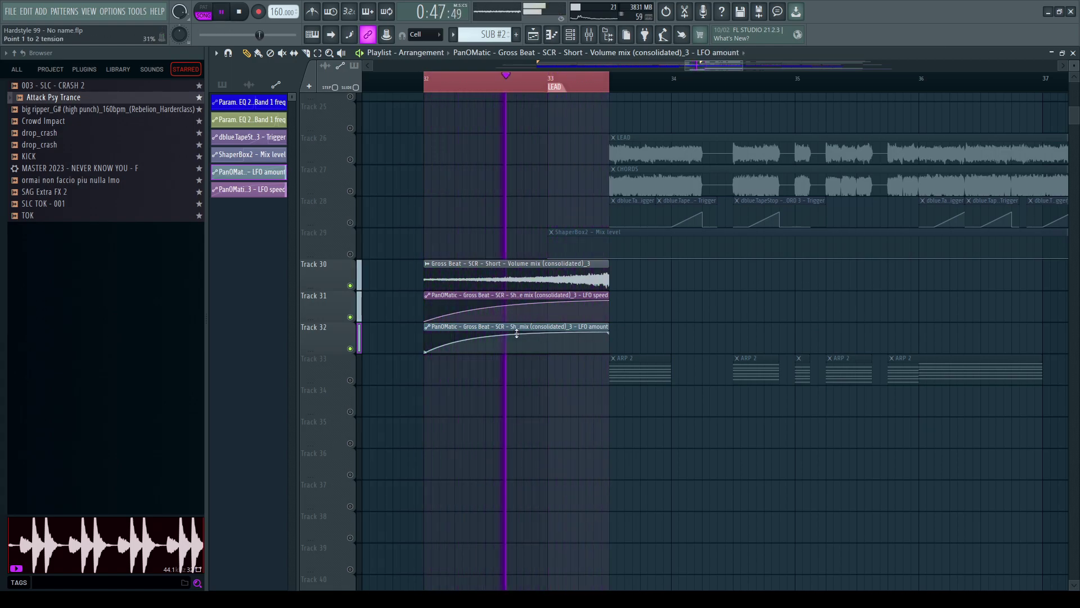
Step: Set the LFO target of Fruity PanOMatic on insert 33 to PAN and return to the playlist
{"action": "left_click", "coordinate": [588, 38]}
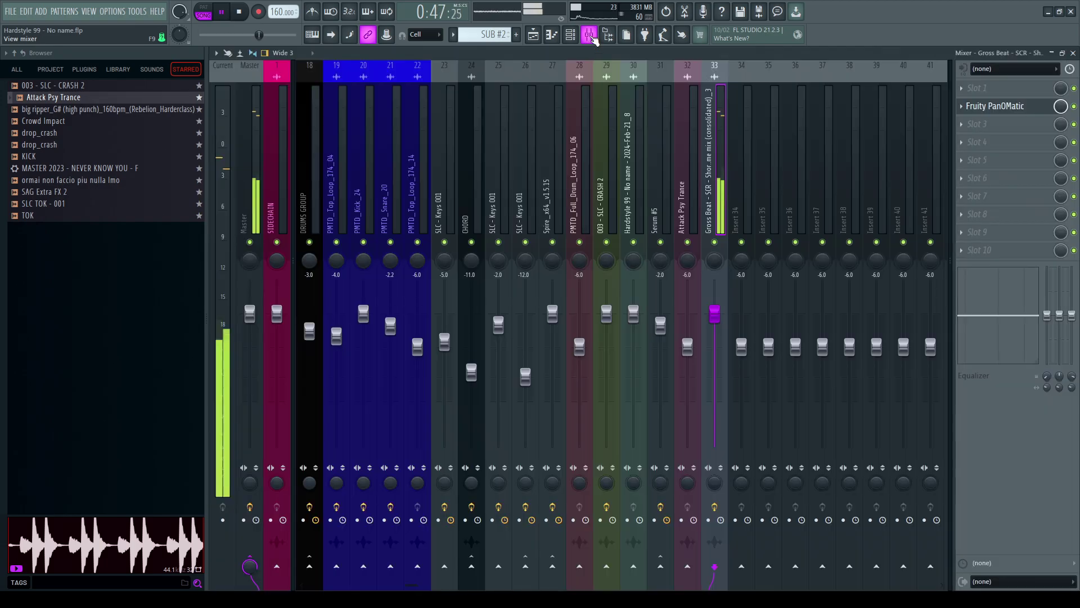
{"action": "left_click", "coordinate": [1026, 112]}
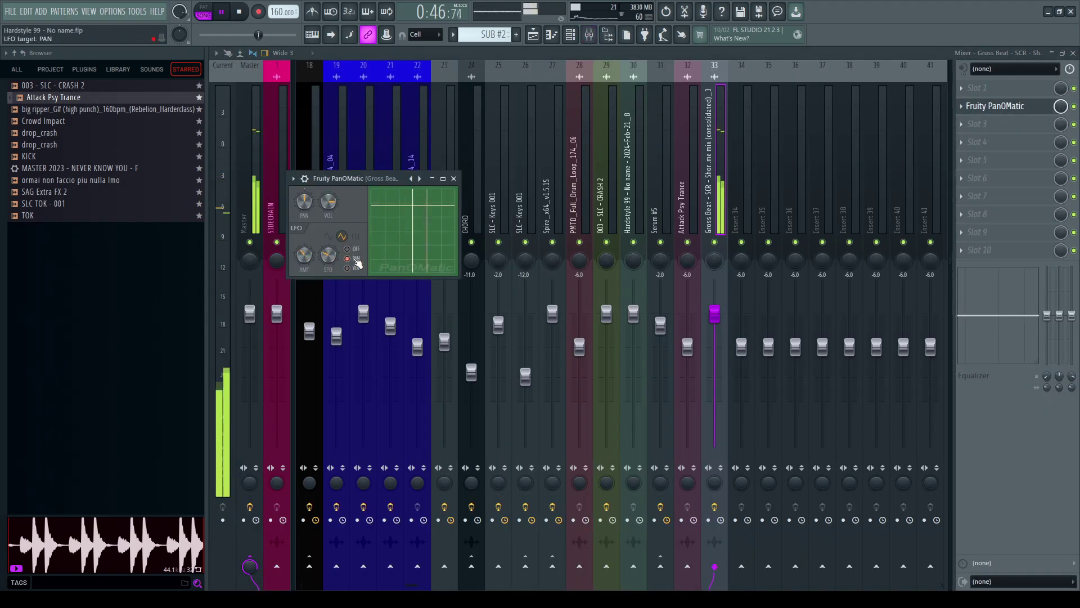
{"action": "left_click", "coordinate": [454, 178]}
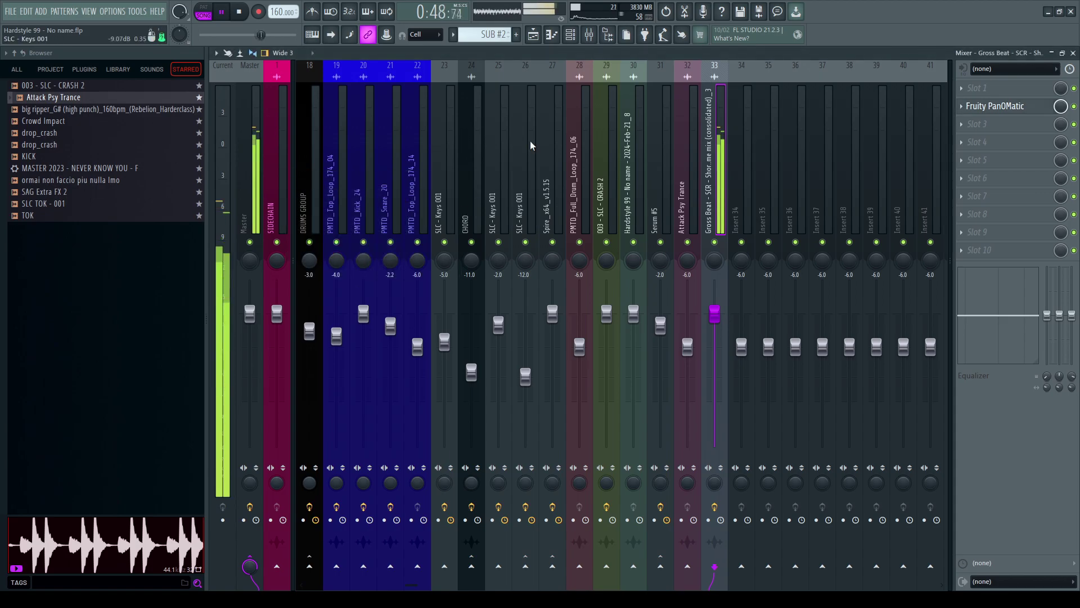
{"action": "left_click", "coordinate": [556, 36]}
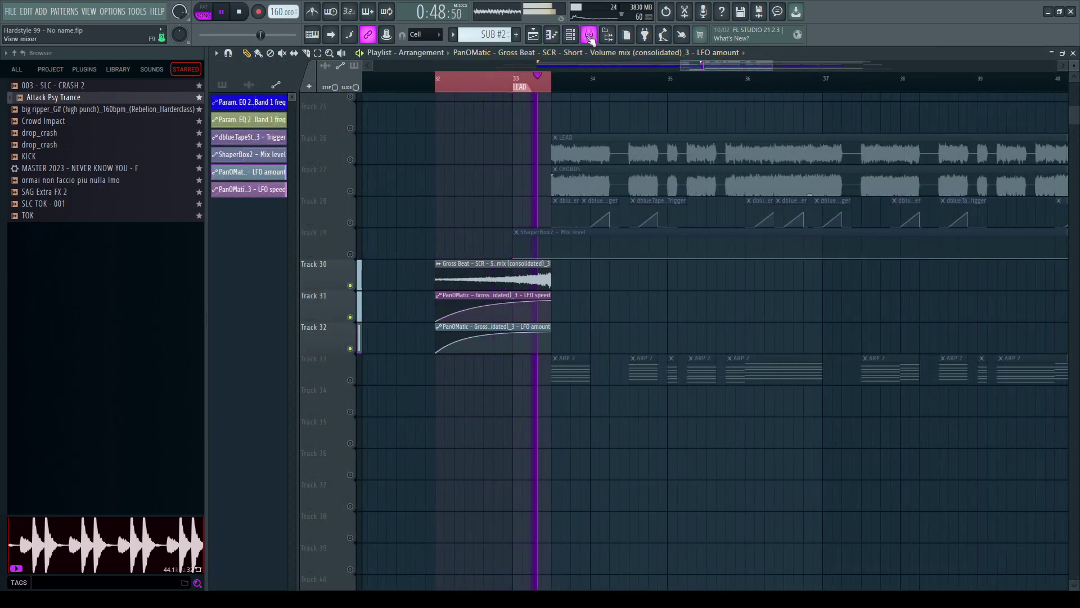
Step: Add a very short fade-out at the end of the reversed reverb clip on Track 30
{"action": "scroll", "coordinate": [571, 93], "scroll_direction": "up", "scroll_amount": 5}
{"action": "left_click", "coordinate": [514, 279]}
{"action": "left_click_drag", "start_coordinate": [515, 263], "coordinate": [508, 266]}
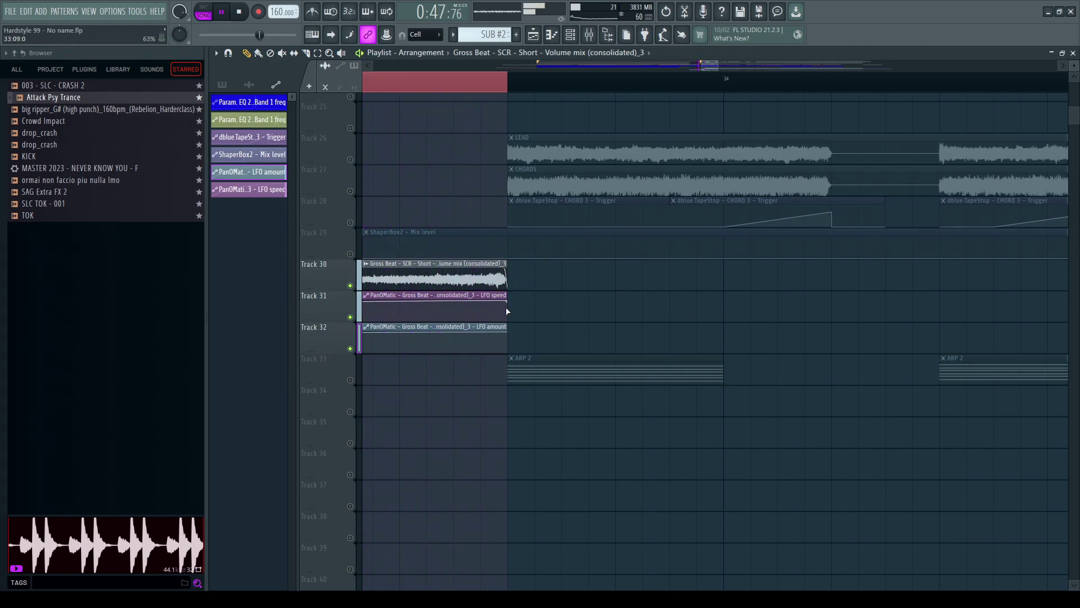
Step: Play the full arrangement from around bar 30 through the LEAD marker to check the swell with all tracks active
{"action": "scroll", "coordinate": [605, 85], "scroll_direction": "down", "scroll_amount": 2}
{"action": "left_click", "coordinate": [444, 89]}
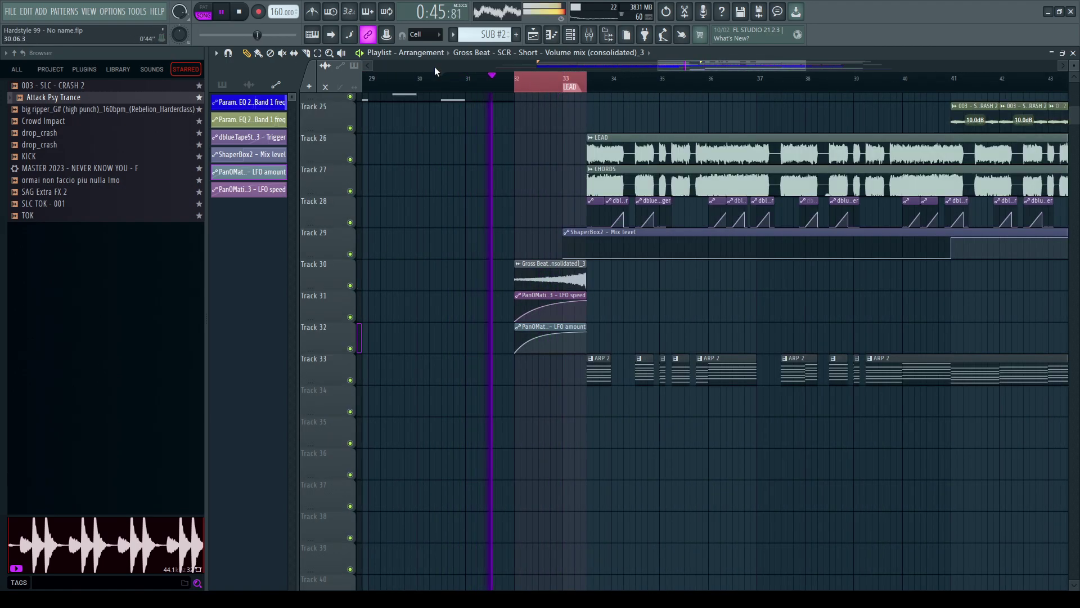
{"action": "left_click", "coordinate": [441, 79]}
{"action": "scroll", "coordinate": [501, 79], "scroll_direction": "up", "scroll_amount": 2}
{"action": "scroll", "coordinate": [532, 187], "scroll_direction": "up", "scroll_amount": 2}
{"action": "scroll", "coordinate": [532, 187], "scroll_direction": "up", "scroll_amount": 4}
{"action": "scroll", "coordinate": [599, 84], "scroll_direction": "down", "scroll_amount": 2}
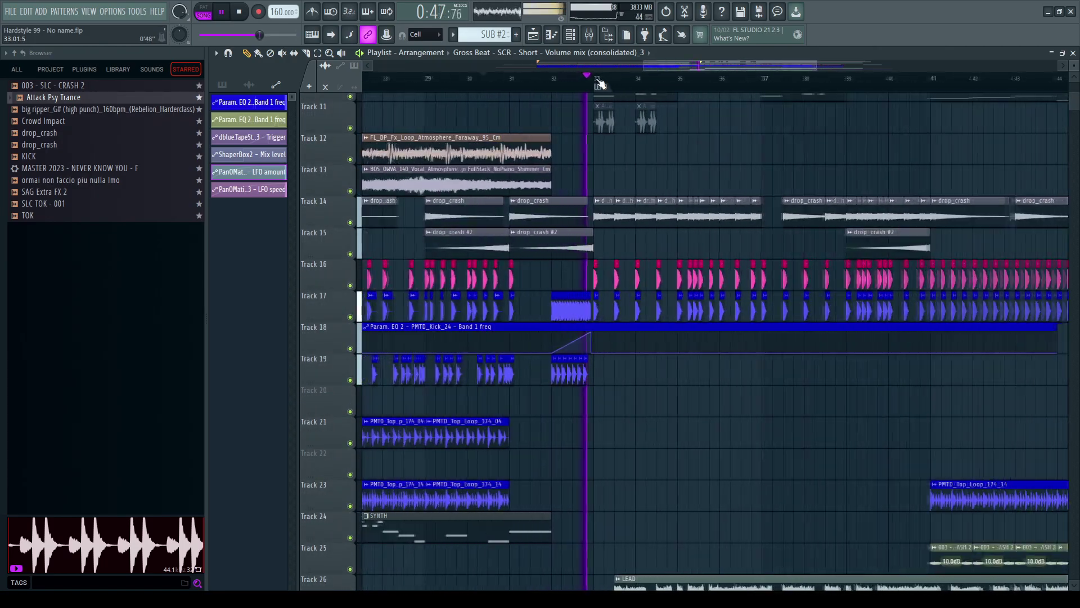
{"action": "scroll", "coordinate": [602, 82], "scroll_direction": "up", "scroll_amount": 4}
{"action": "scroll", "coordinate": [609, 116], "scroll_direction": "down", "scroll_amount": 8}
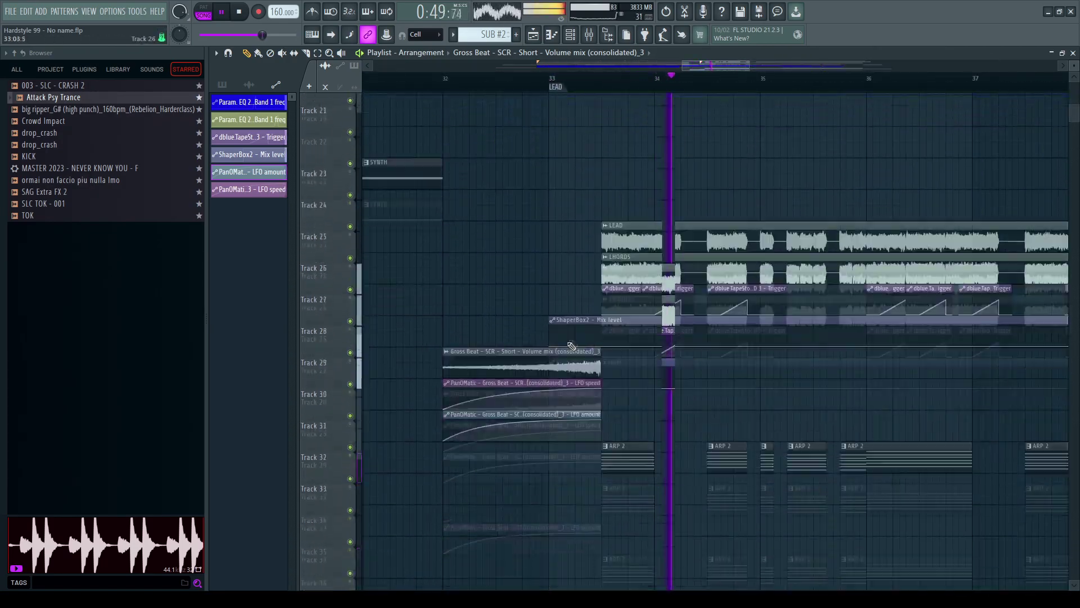
{"action": "key", "text": "space"}
Step: Route the reversed reverb clip to mixer insert 30 and enable Normalize in its channel settings
{"action": "double_click", "coordinate": [554, 140]}
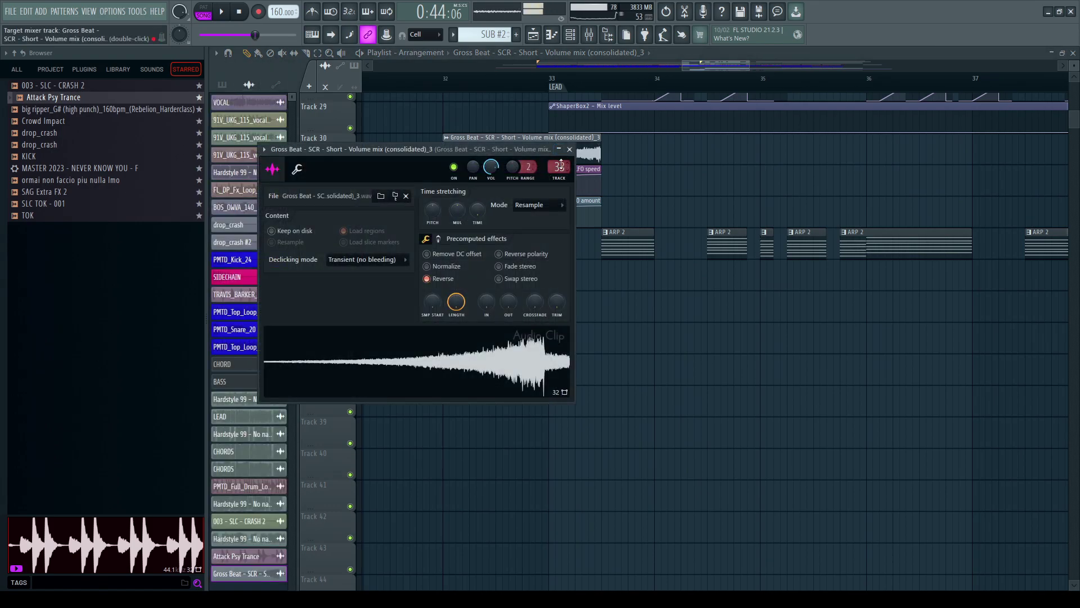
{"action": "key", "text": "F9"}
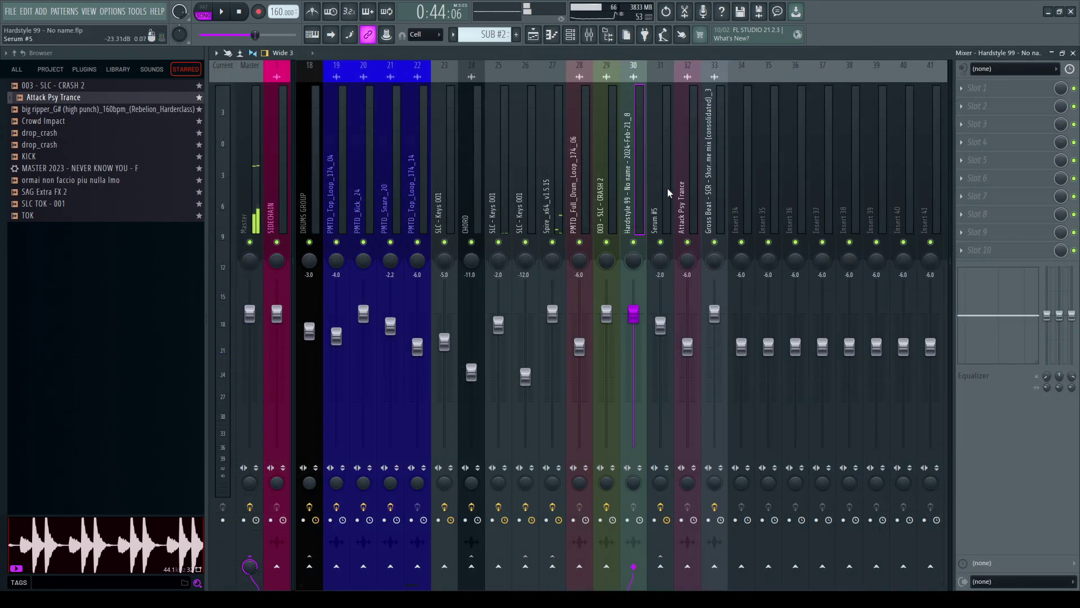
{"action": "key", "text": "F9"}
{"action": "key", "text": "Escape"}
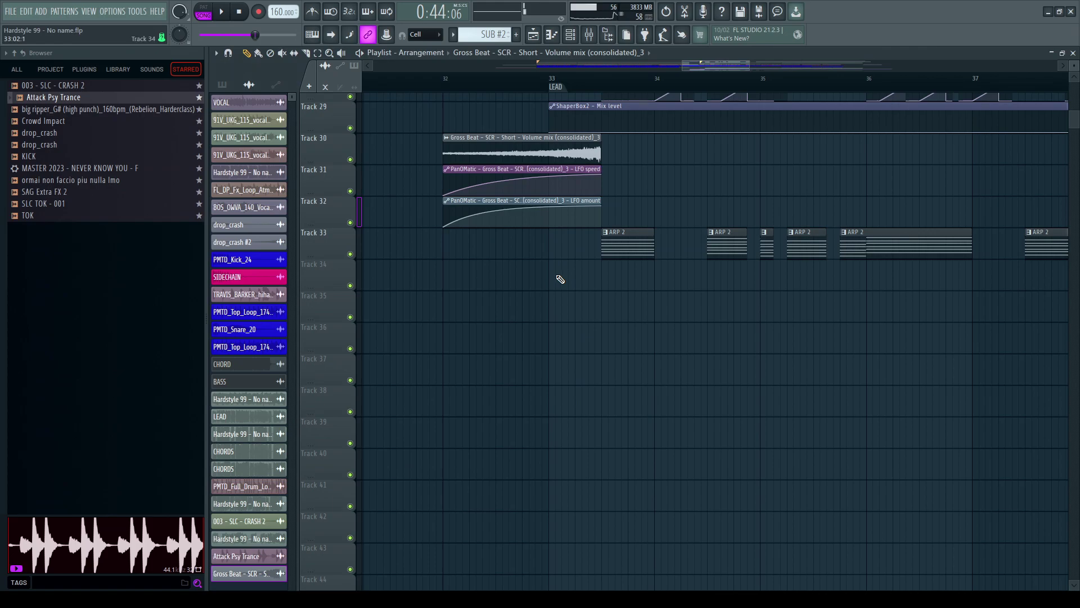
{"action": "double_click", "coordinate": [548, 151]}
{"action": "left_click", "coordinate": [456, 269]}
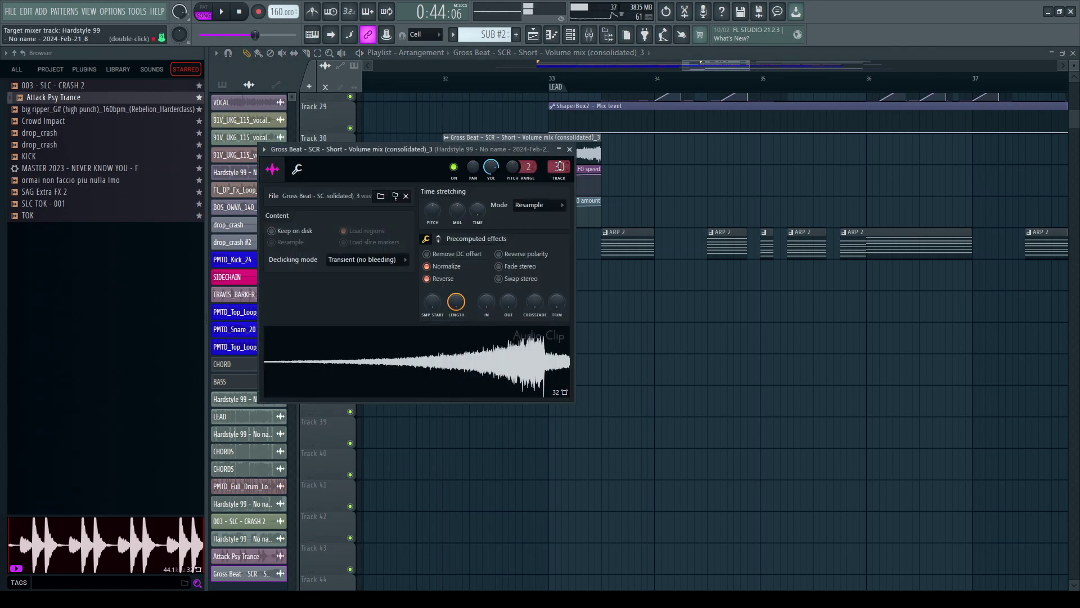
{"action": "key", "text": "Escape"}
Step: Play the swell and solo the Serum #5 insert together with insert 30 in the mixer
{"action": "key", "text": "space"}
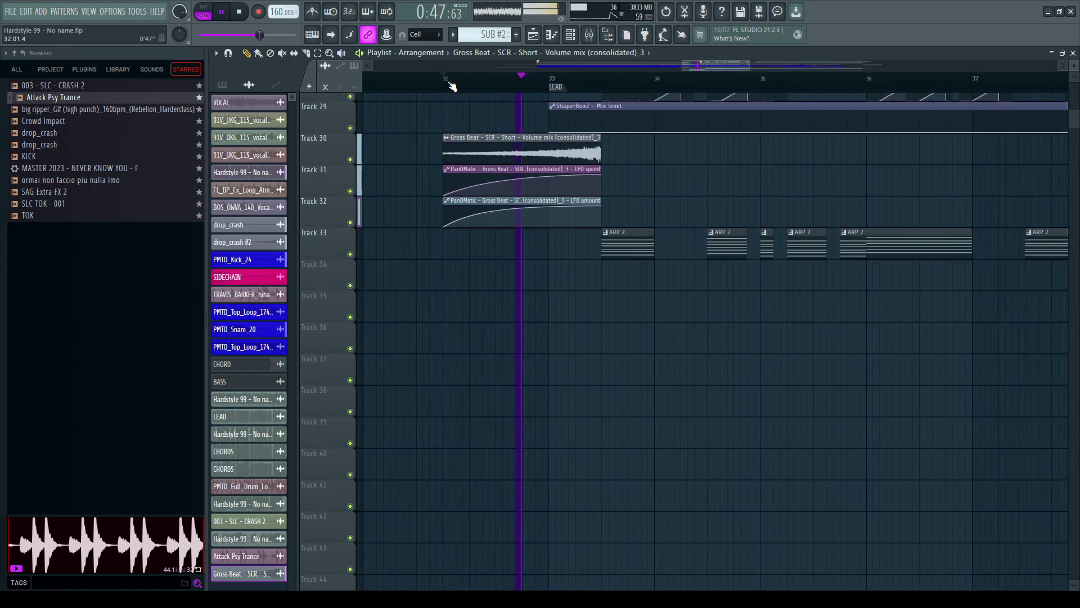
{"action": "left_click", "coordinate": [589, 34]}
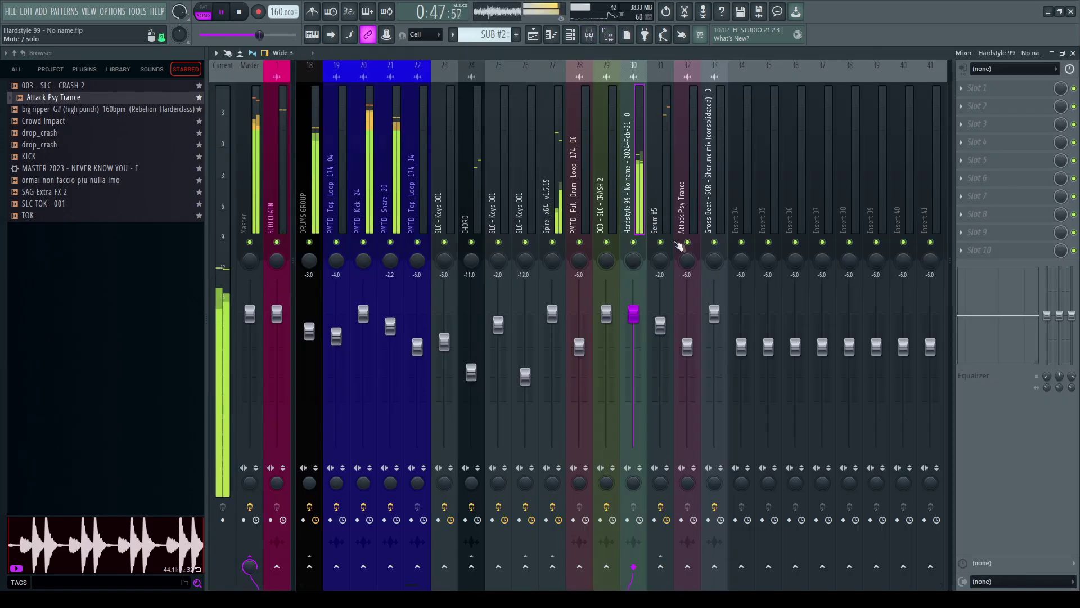
{"action": "right_click", "coordinate": [662, 242]}
{"action": "left_click", "coordinate": [663, 188]}
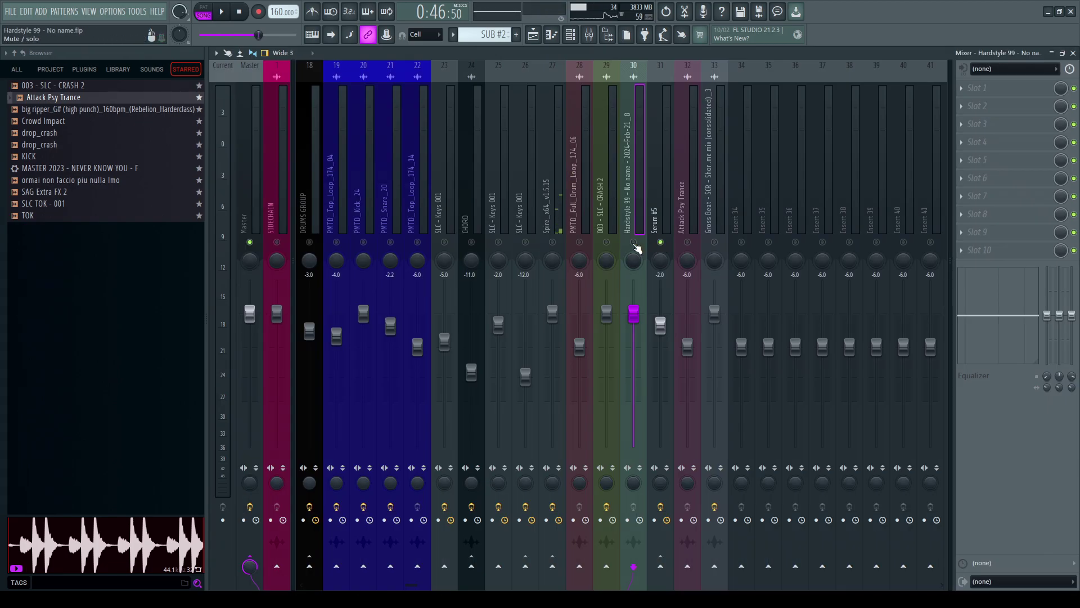
{"action": "left_click", "coordinate": [634, 242]}
Step: Copy Fruity PanOMatic with its settings from insert 33 onto insert 30 and play the swell through it
{"action": "left_click", "coordinate": [734, 199]}
{"action": "left_click", "coordinate": [716, 205]}
{"action": "left_click", "coordinate": [642, 209]}
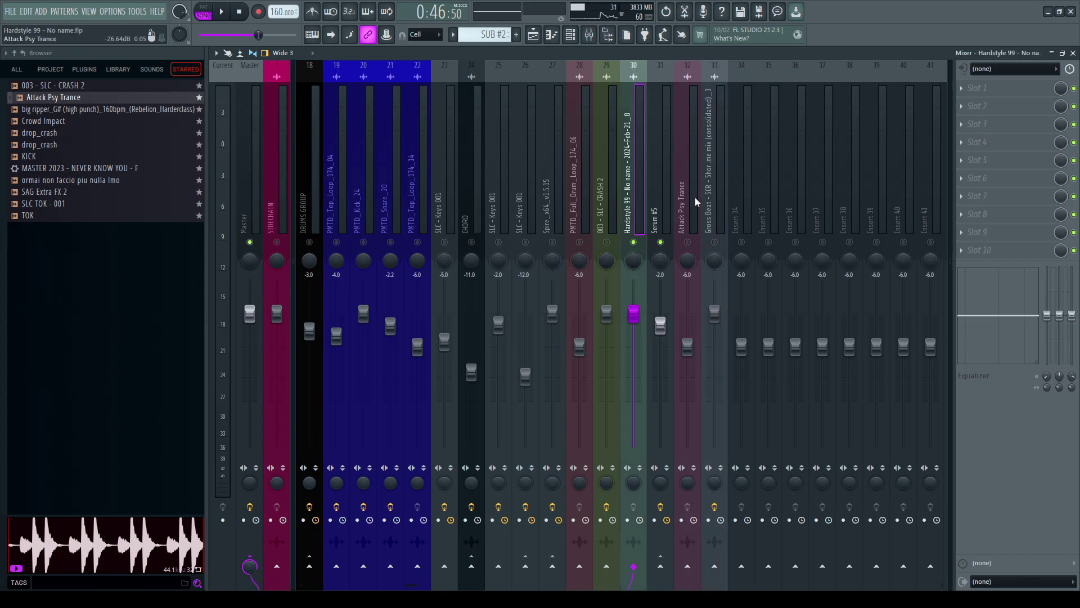
{"action": "left_click", "coordinate": [718, 192]}
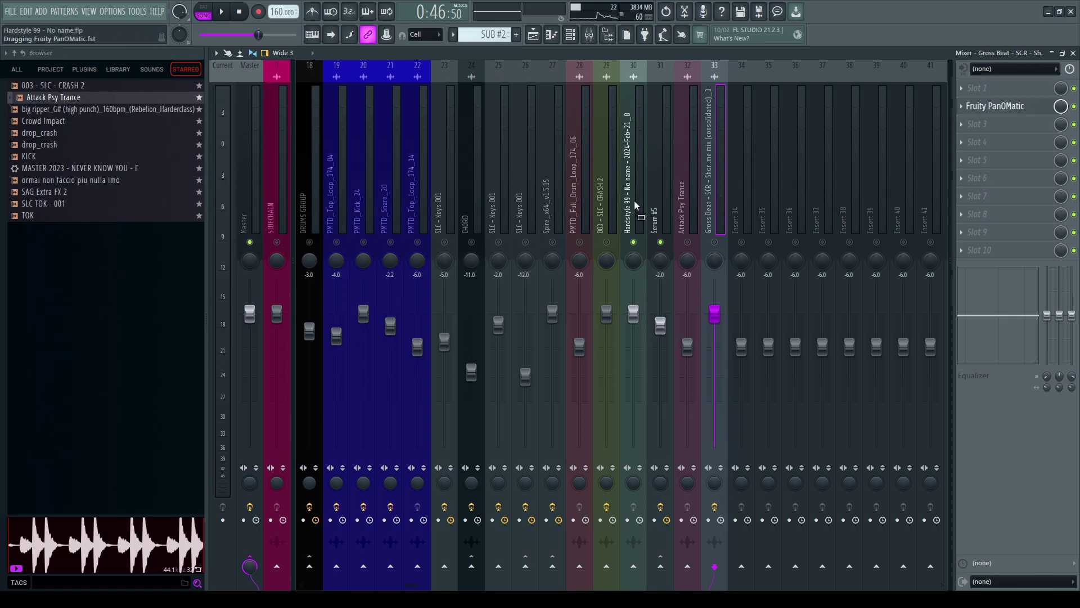
{"action": "left_click_drag", "start_coordinate": [636, 205], "coordinate": [639, 200]}
{"action": "key", "text": "space"}
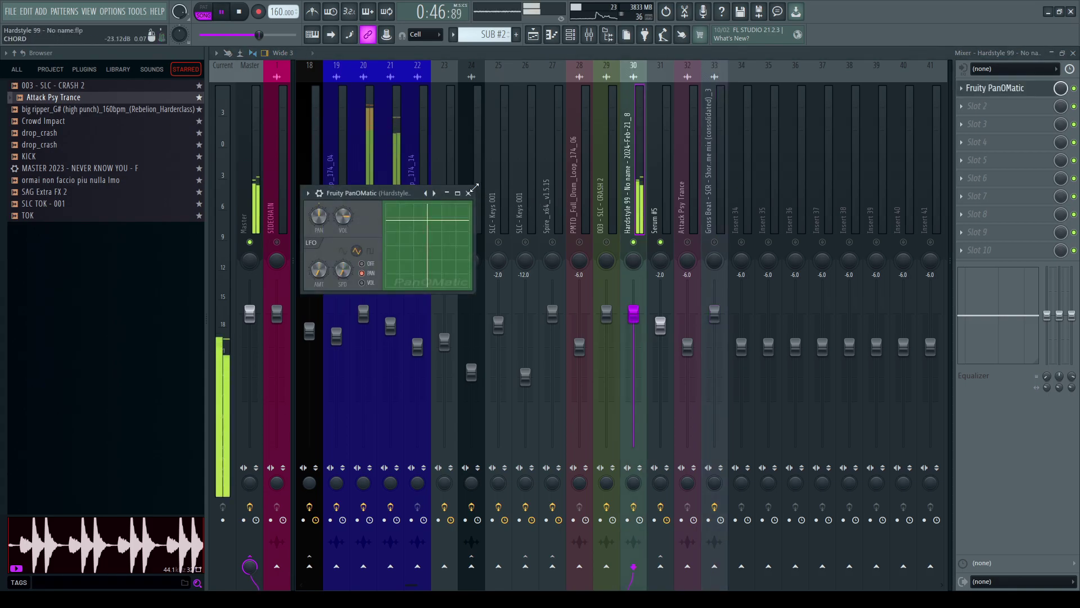
Step: Stop playback and inspect the Fruity PanOMatic settings on mixer insert 30
{"action": "key", "text": "space"}
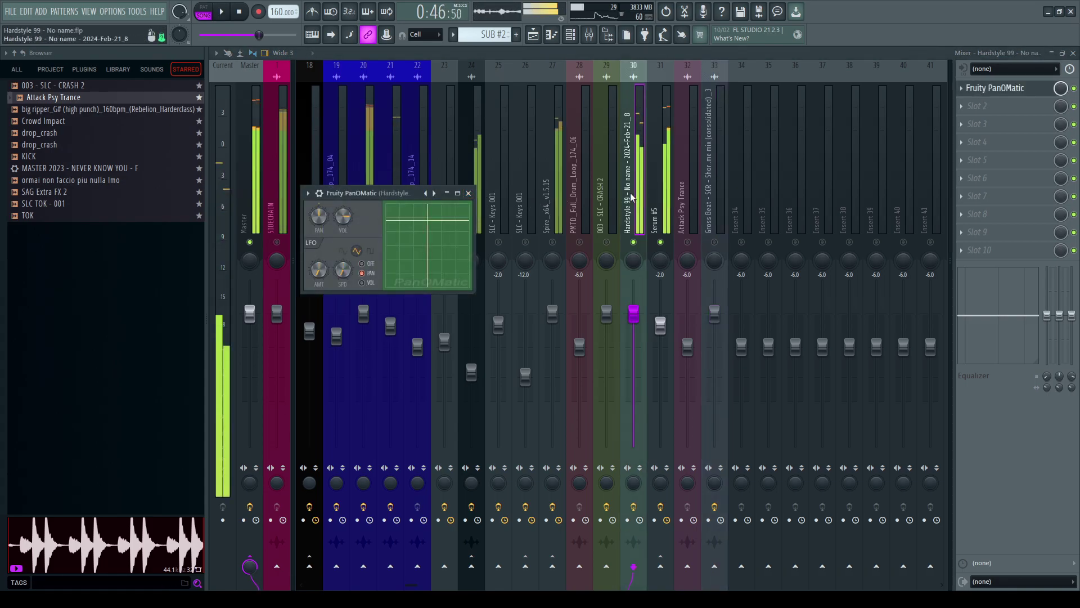
{"action": "left_click", "coordinate": [470, 193]}
{"action": "left_click", "coordinate": [1007, 89]}
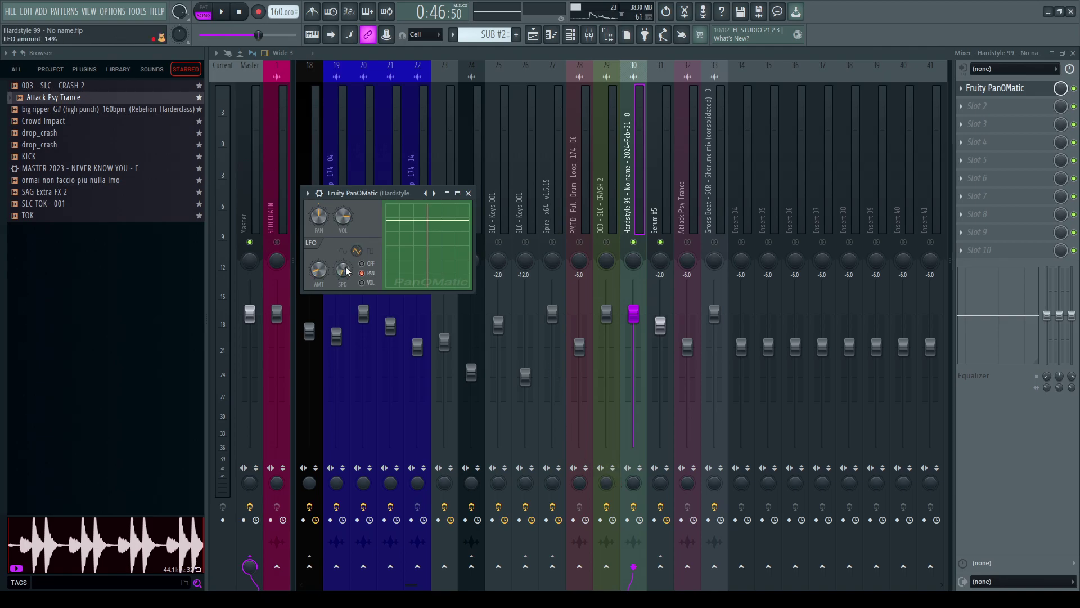
{"action": "left_click", "coordinate": [469, 193]}
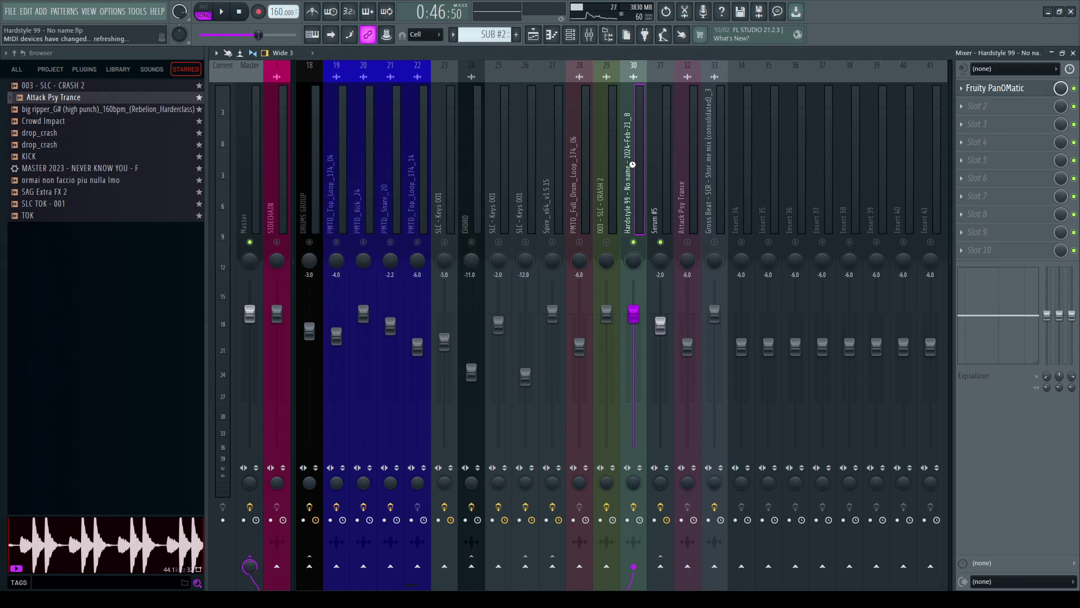
{"action": "left_click", "coordinate": [995, 88]}
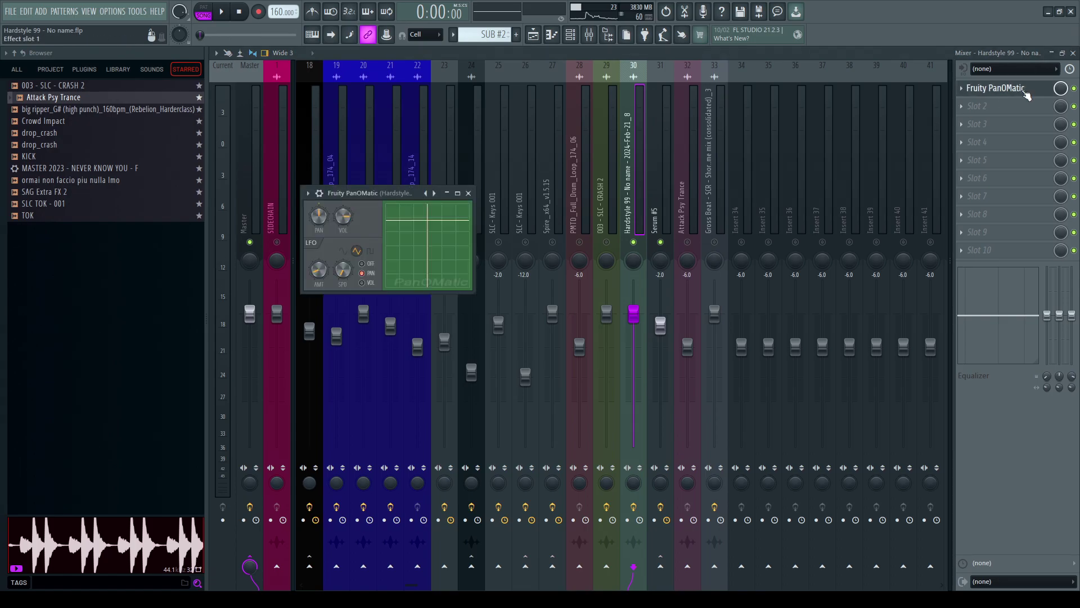
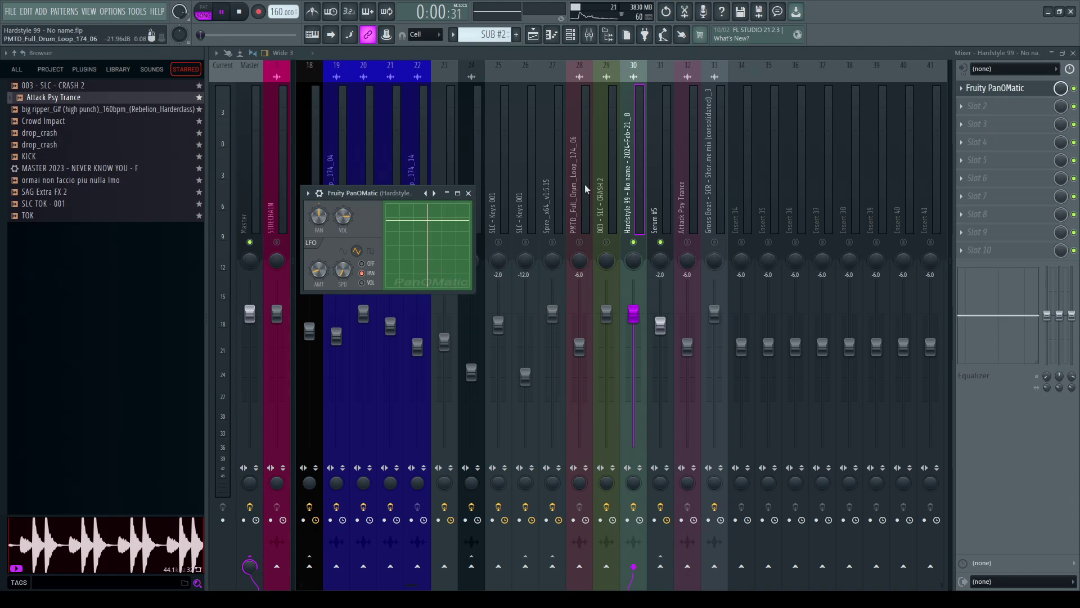
{"action": "key", "text": "Escape"}
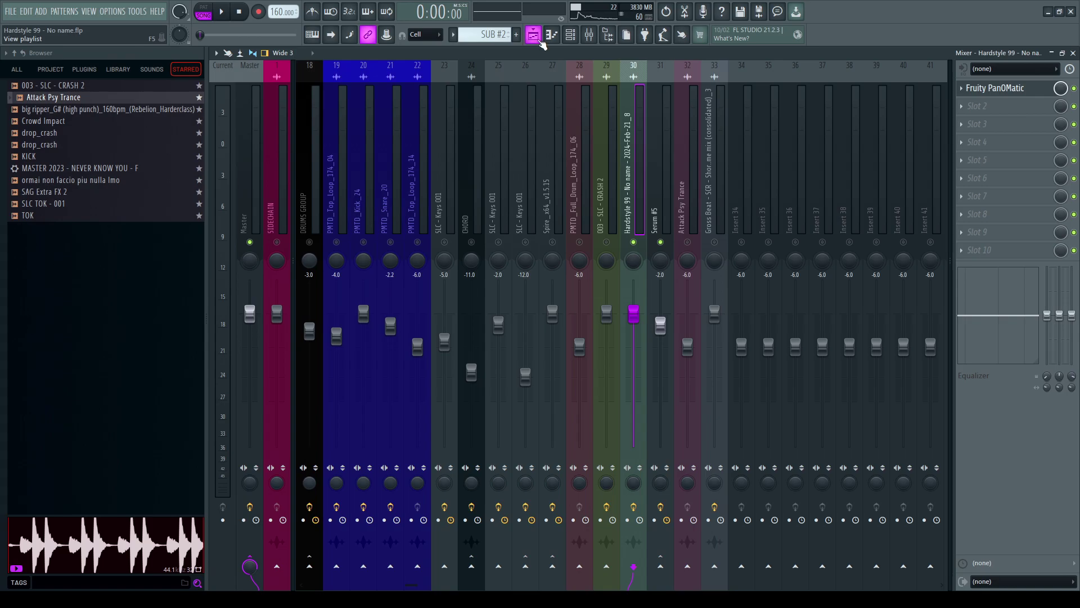
Step: Play the arrangement from bar 32 and unmute all mixer inserts, then select insert 30
{"action": "left_click", "coordinate": [533, 34]}
{"action": "left_click", "coordinate": [444, 74]}
{"action": "key", "text": "space"}
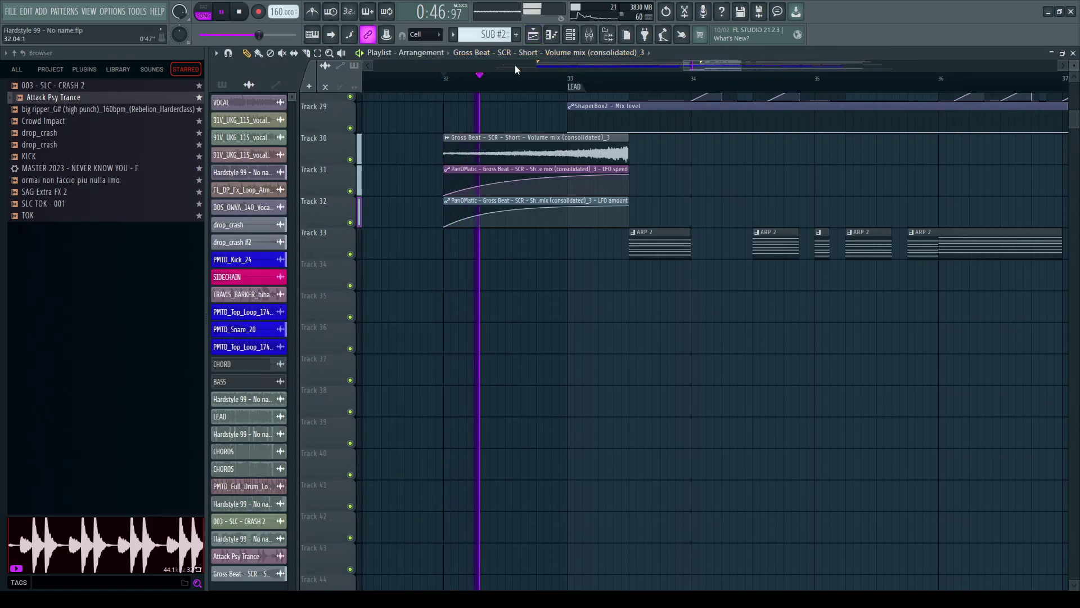
{"action": "left_click", "coordinate": [589, 35]}
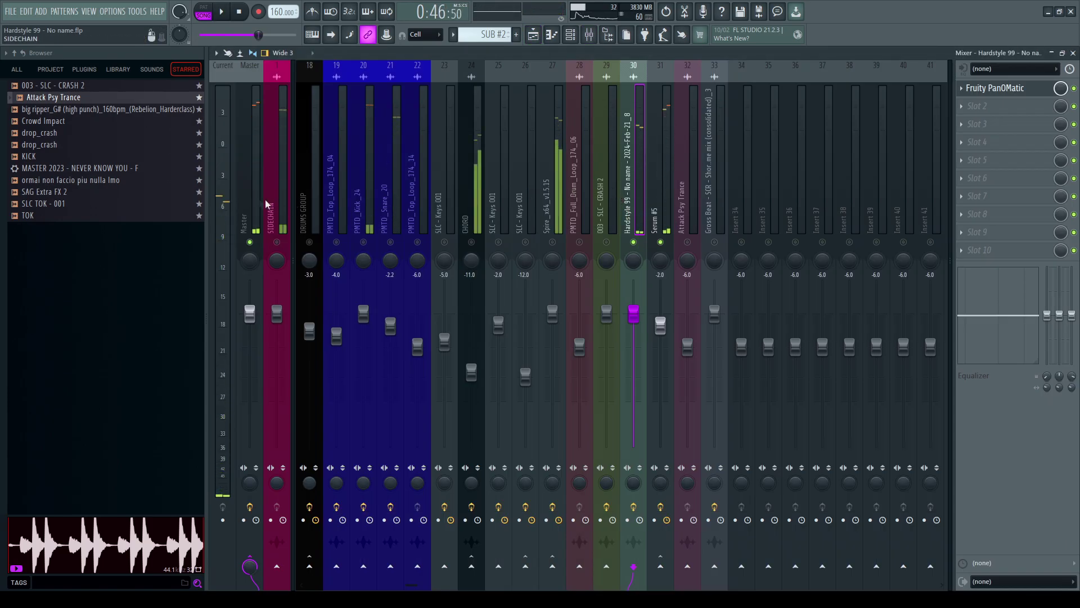
{"action": "left_click", "coordinate": [250, 169]}
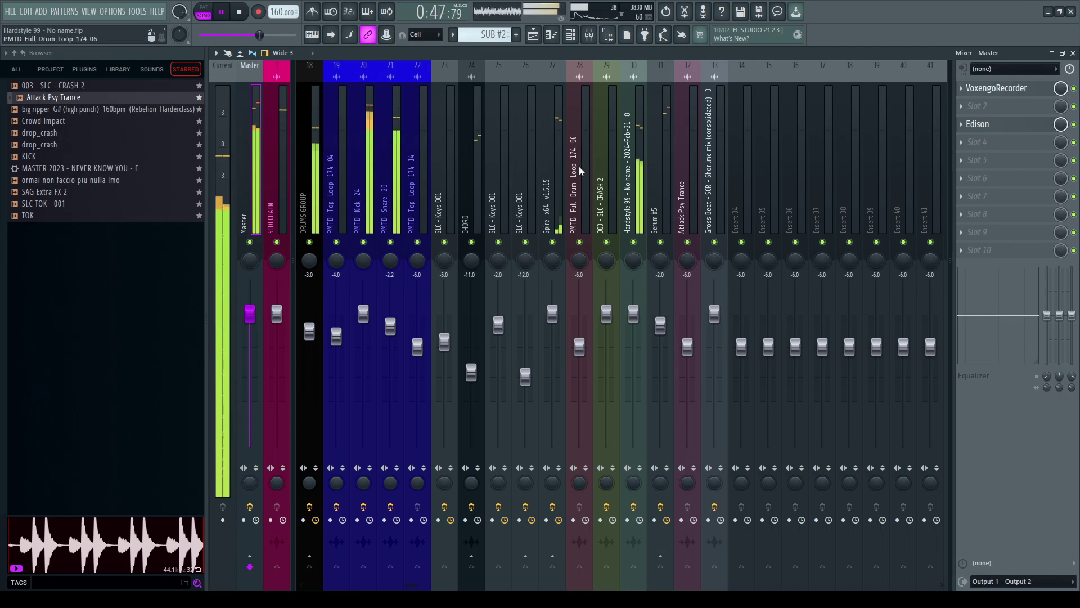
{"action": "left_click", "coordinate": [638, 188]}
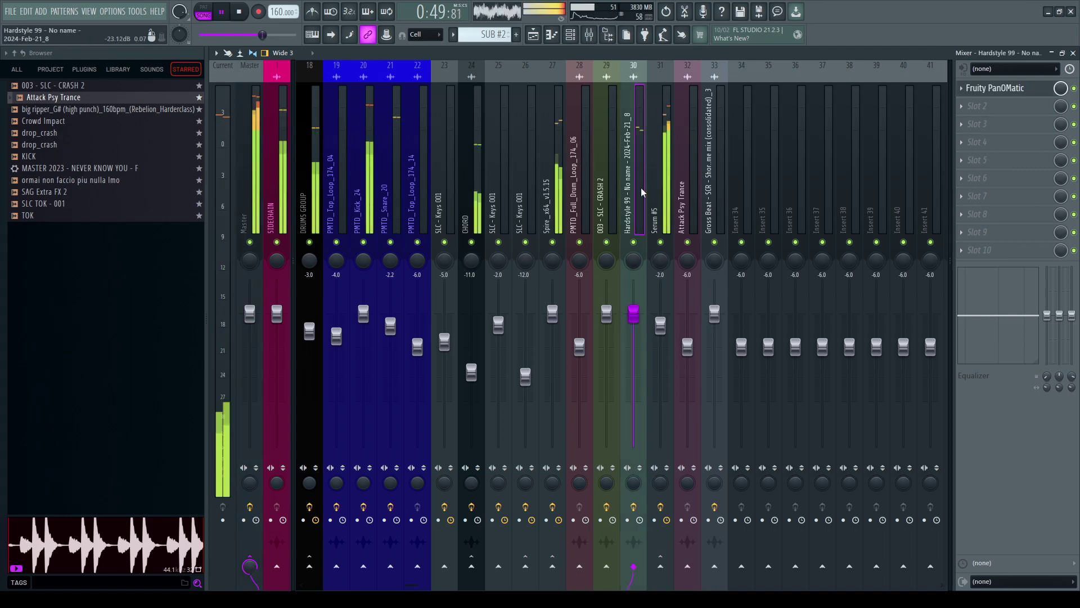
Step: Duplicate the swell clip and its LFO speed and LFO amount automation clips on tracks 30–32 to bar 36
{"action": "key", "text": "F5"}
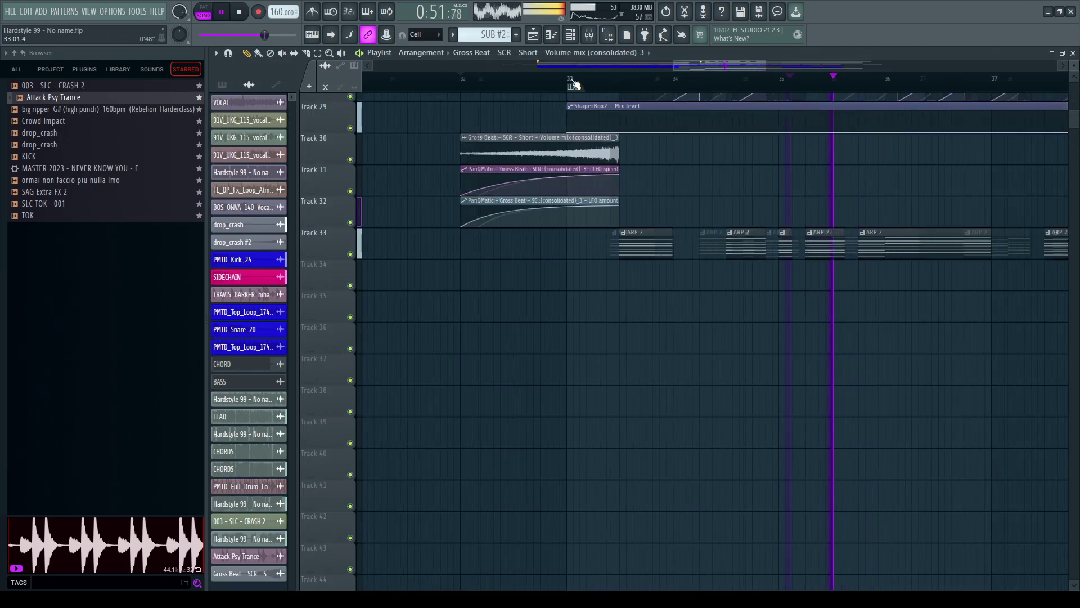
{"action": "scroll", "coordinate": [639, 142], "scroll_direction": "down", "scroll_amount": 3}
{"action": "scroll", "coordinate": [638, 143], "scroll_direction": "up", "scroll_amount": 2}
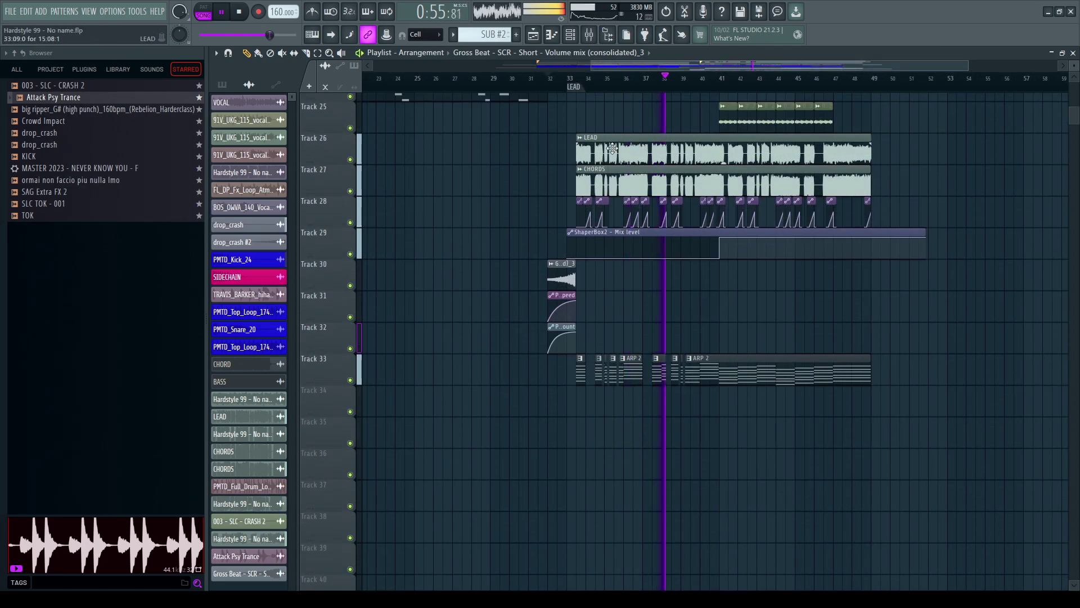
{"action": "scroll", "coordinate": [633, 90], "scroll_direction": "up", "scroll_amount": 3}
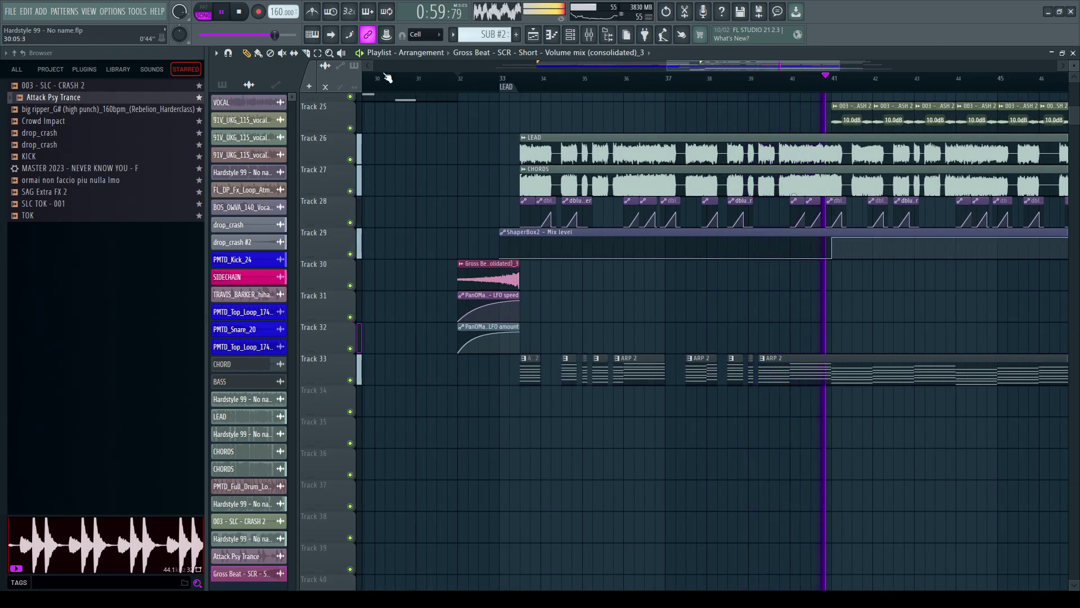
{"action": "left_click_drag", "start_coordinate": [433, 261], "coordinate": [523, 338]}
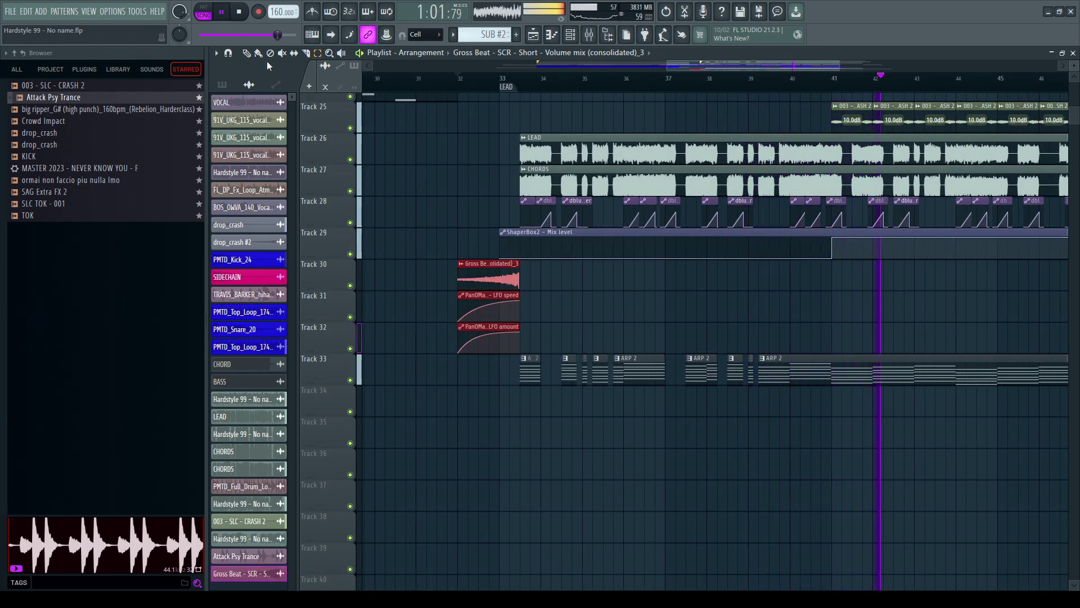
{"action": "scroll", "coordinate": [674, 88], "scroll_direction": "up", "scroll_amount": 1}
{"action": "left_click_drag", "start_coordinate": [482, 263], "coordinate": [673, 260]}
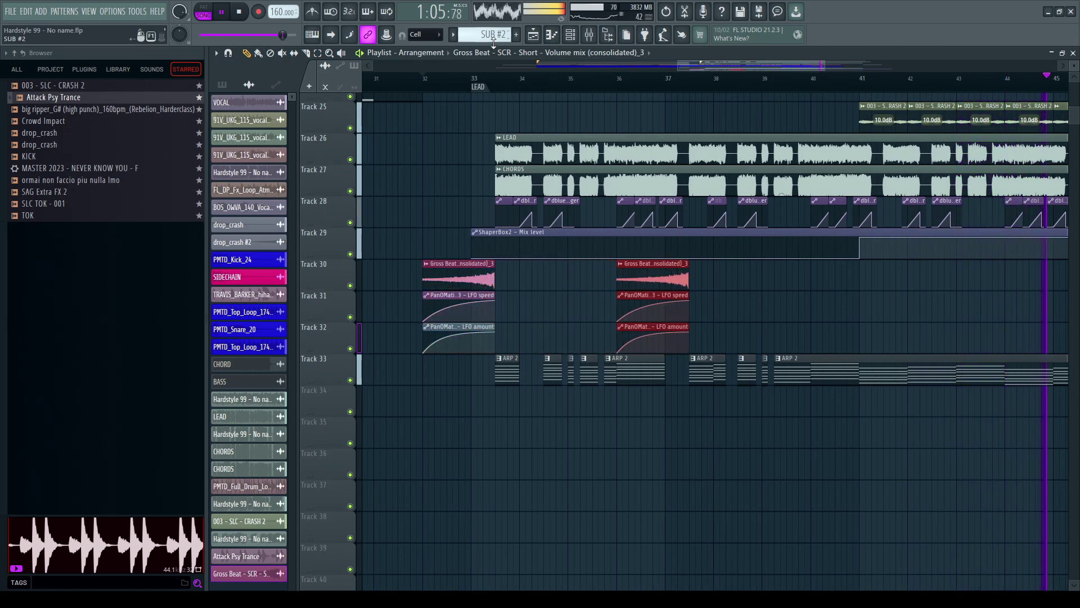
Step: Open the swell's Fruity PanOMatic on insert 30 and play from just before the LEAD marker to check the panning
{"action": "scroll", "coordinate": [469, 90], "scroll_direction": "up", "scroll_amount": 2}
{"action": "left_click", "coordinate": [470, 91]}
{"action": "scroll", "coordinate": [470, 91], "scroll_direction": "down", "scroll_amount": 3}
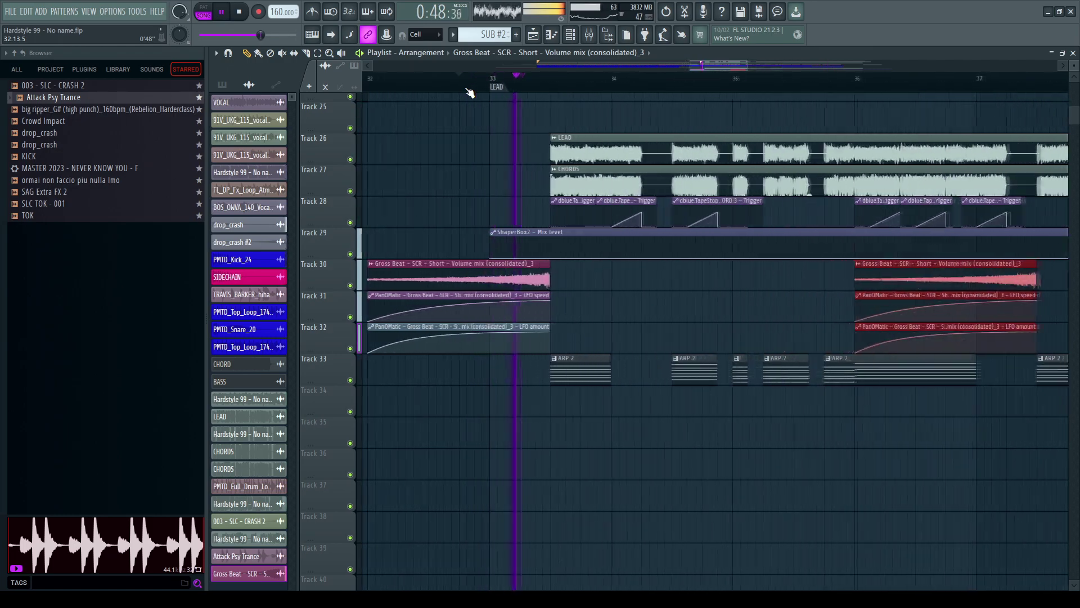
{"action": "key", "text": "space"}
{"action": "double_click", "coordinate": [467, 270]}
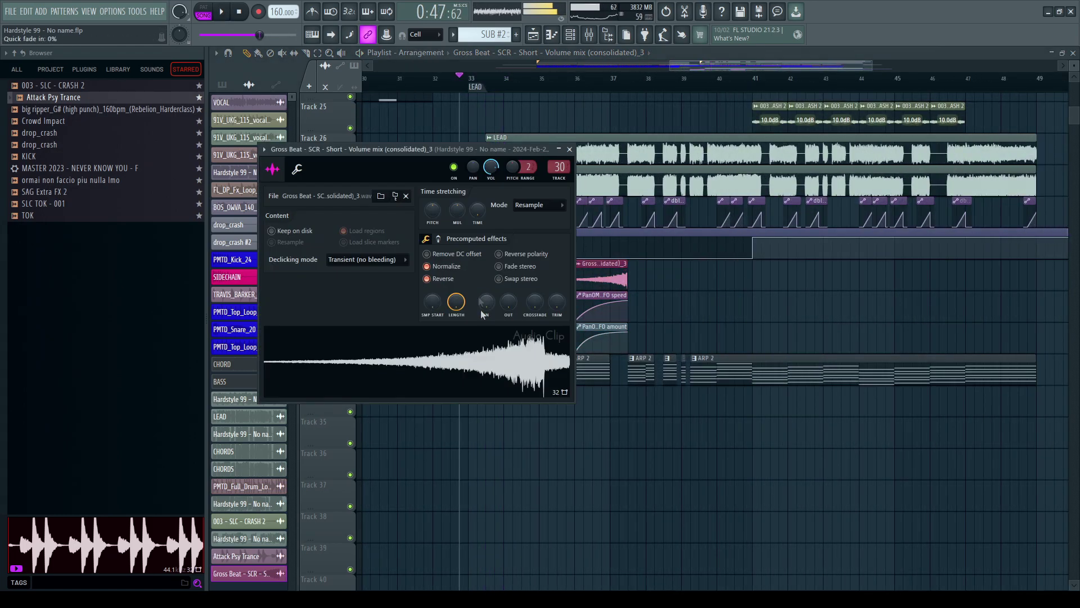
{"action": "double_click", "coordinate": [558, 169]}
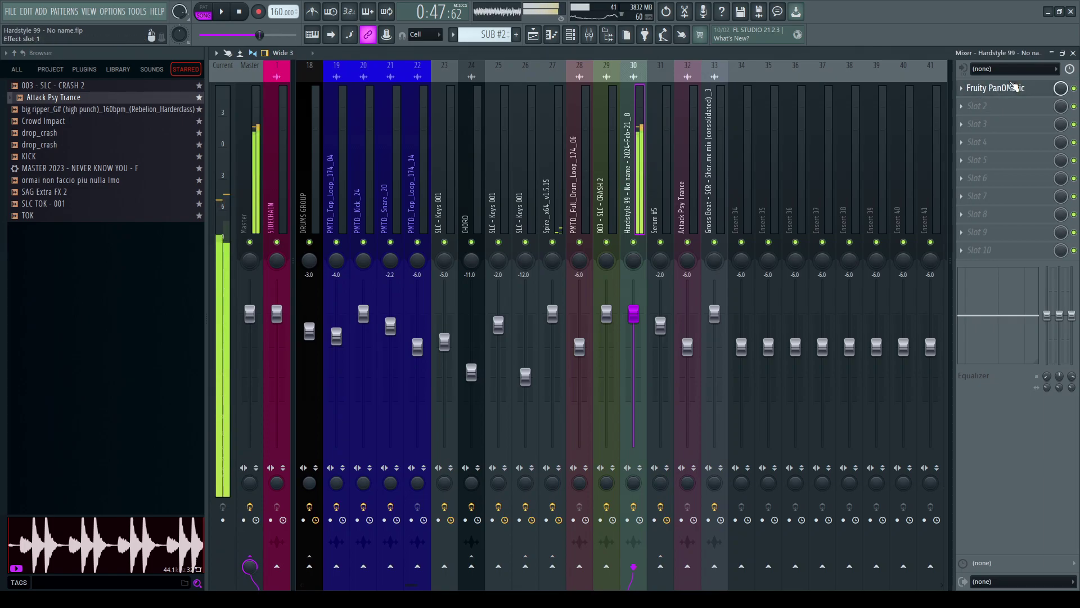
{"action": "left_click", "coordinate": [1015, 85]}
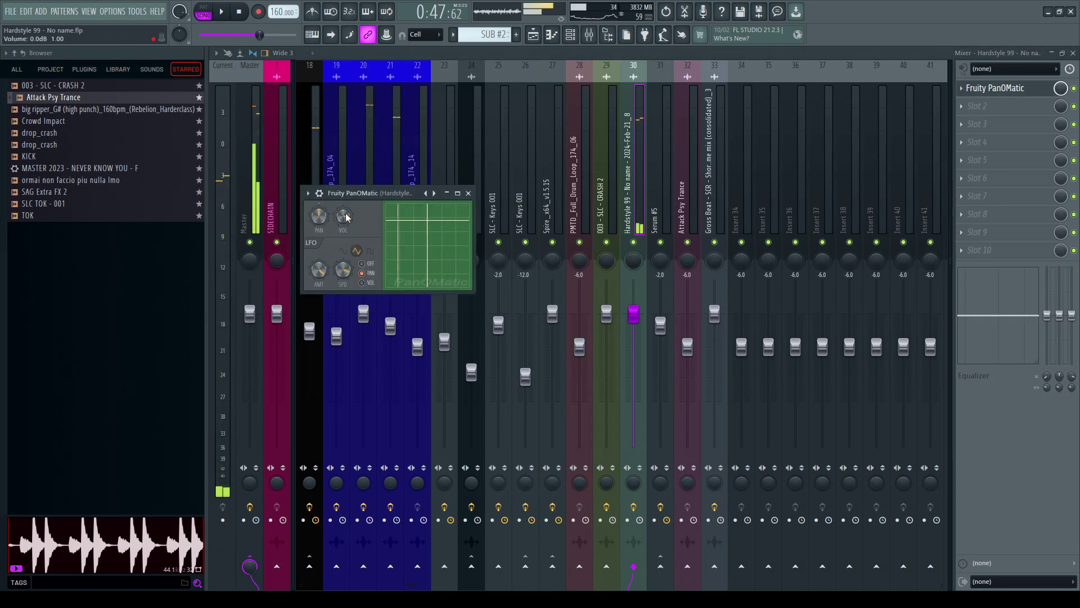
{"action": "key", "text": "space"}
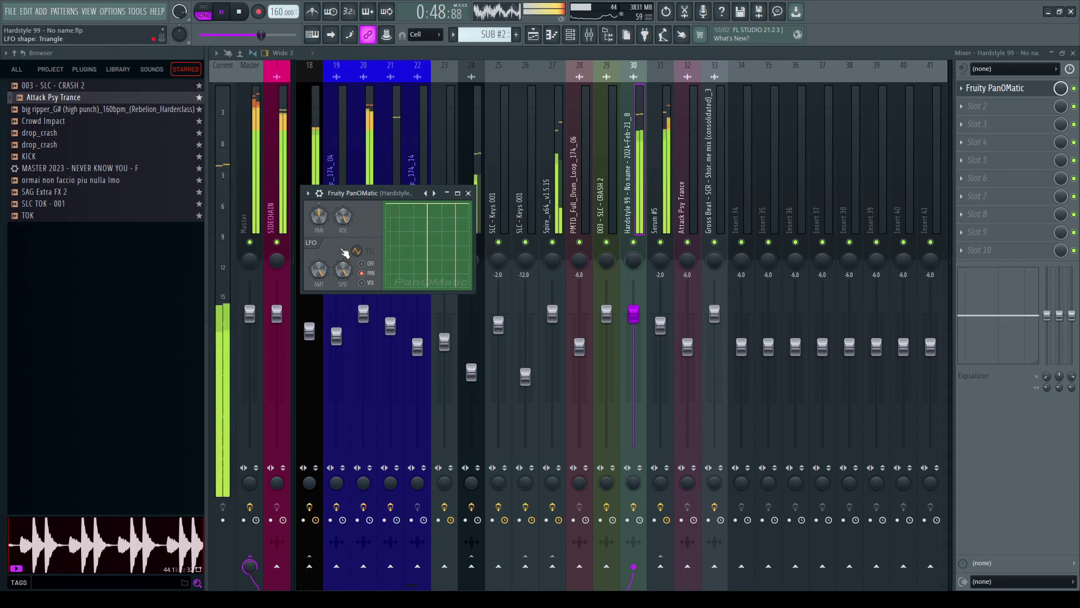
{"action": "left_click", "coordinate": [469, 193]}
Step: Straighten the PanOMatic LFO speed automation curve on track 31 into a linear ramp
{"action": "key", "text": "F5"}
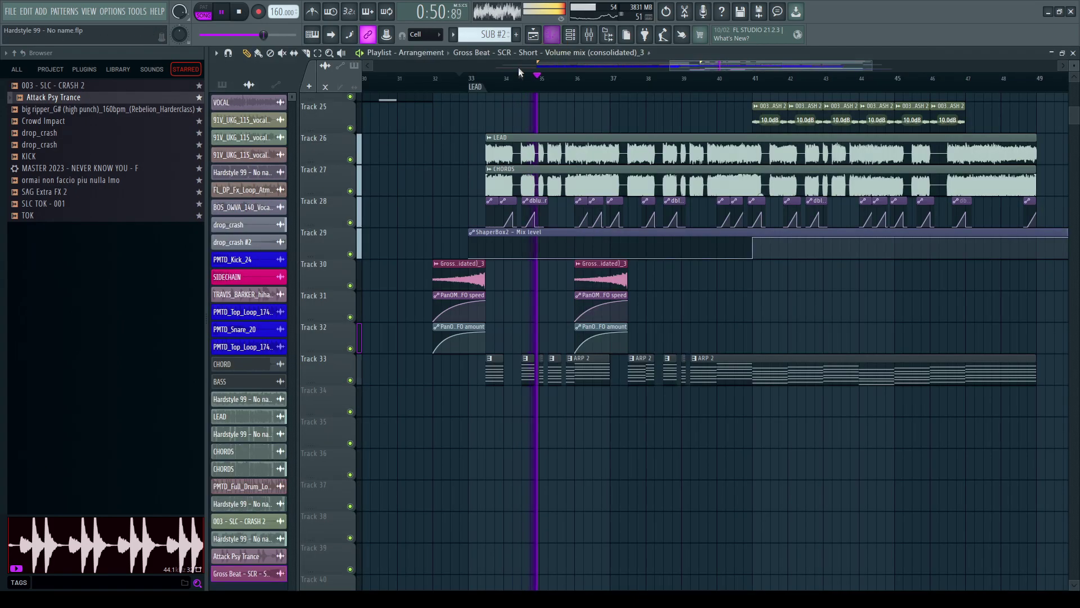
{"action": "left_click_drag", "start_coordinate": [481, 83], "coordinate": [488, 316]}
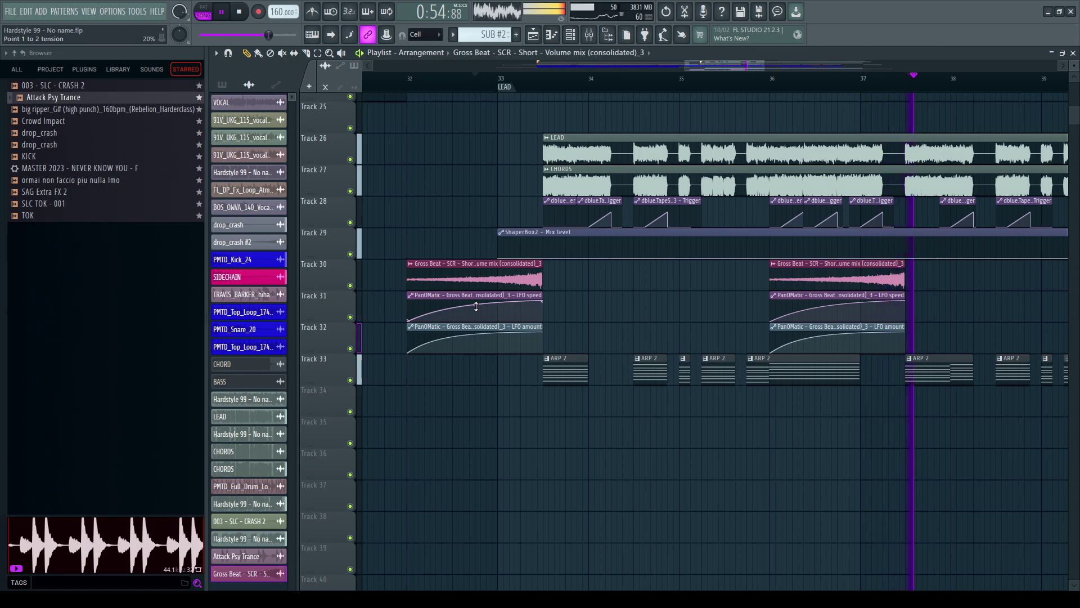
{"action": "key", "text": "space"}
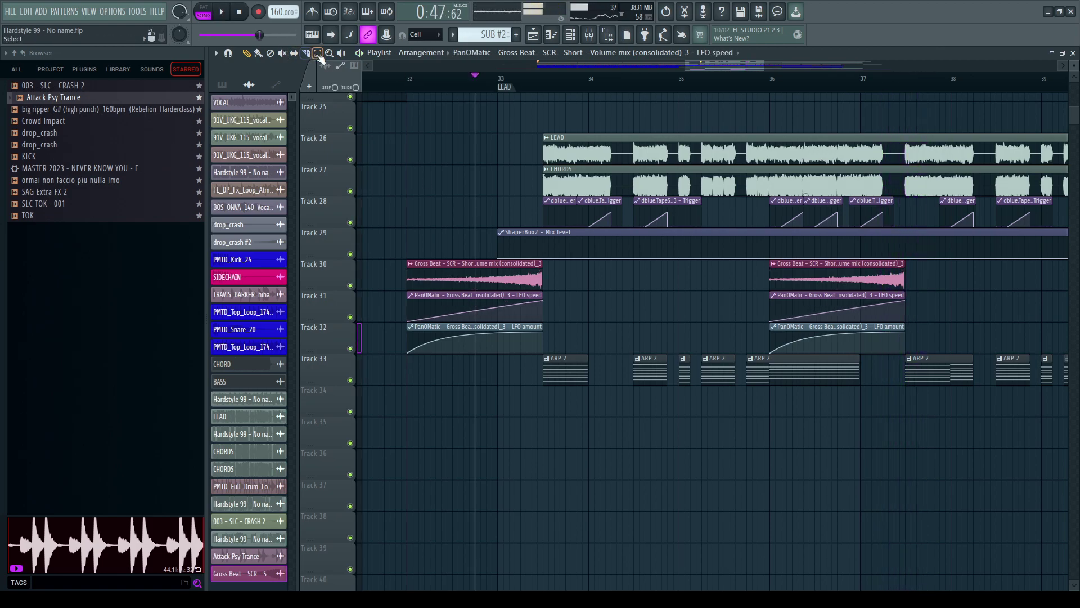
Step: Loop the swell's time range from bar 32 to just past the LEAD marker with only tracks 30–32 enabled
{"action": "left_click_drag", "start_coordinate": [408, 83], "coordinate": [545, 87]}
{"action": "key", "text": "space"}
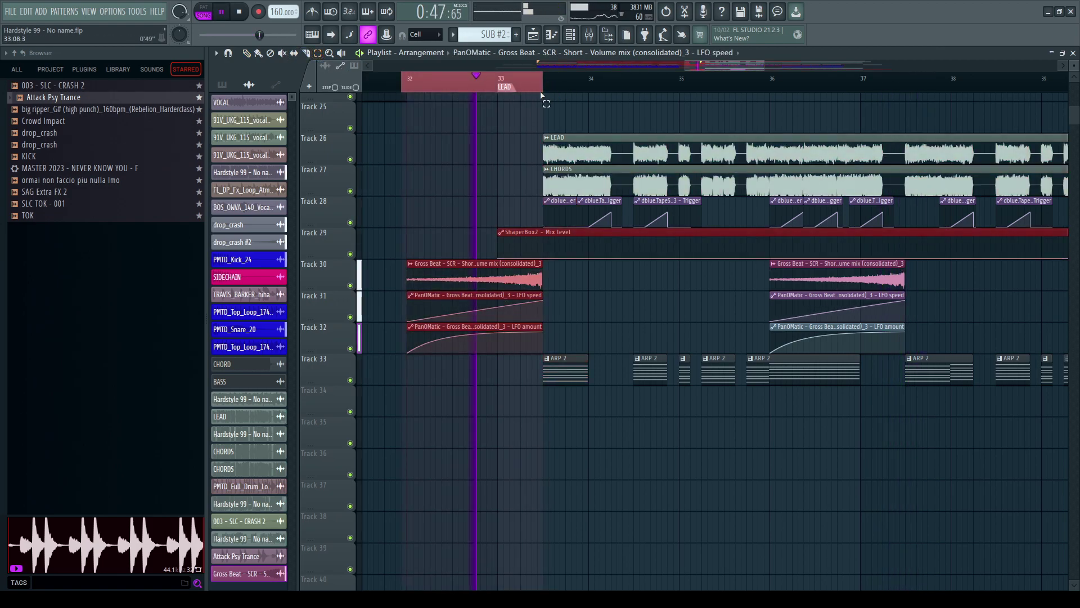
{"action": "left_click", "coordinate": [351, 286], "text": "ctrl"}
{"action": "left_click_drag", "start_coordinate": [351, 317], "coordinate": [351, 348]}
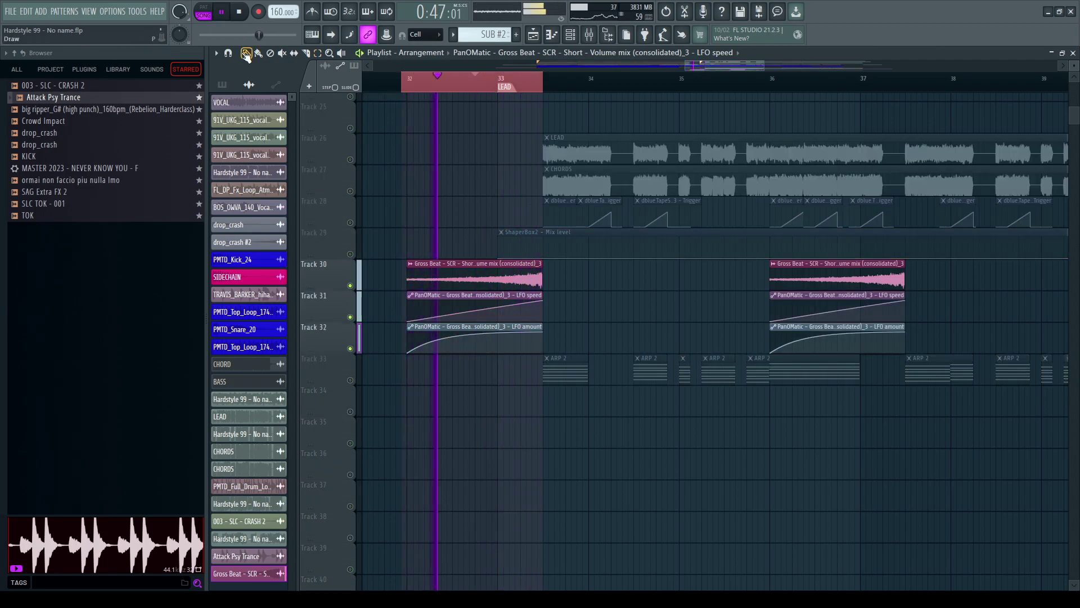
Step: Reshape the tension of the PanOMatic LFO speed and LFO amount curves into fast-rising convex ramps while the swell loops
{"action": "left_click_drag", "start_coordinate": [475, 341], "coordinate": [477, 304]}
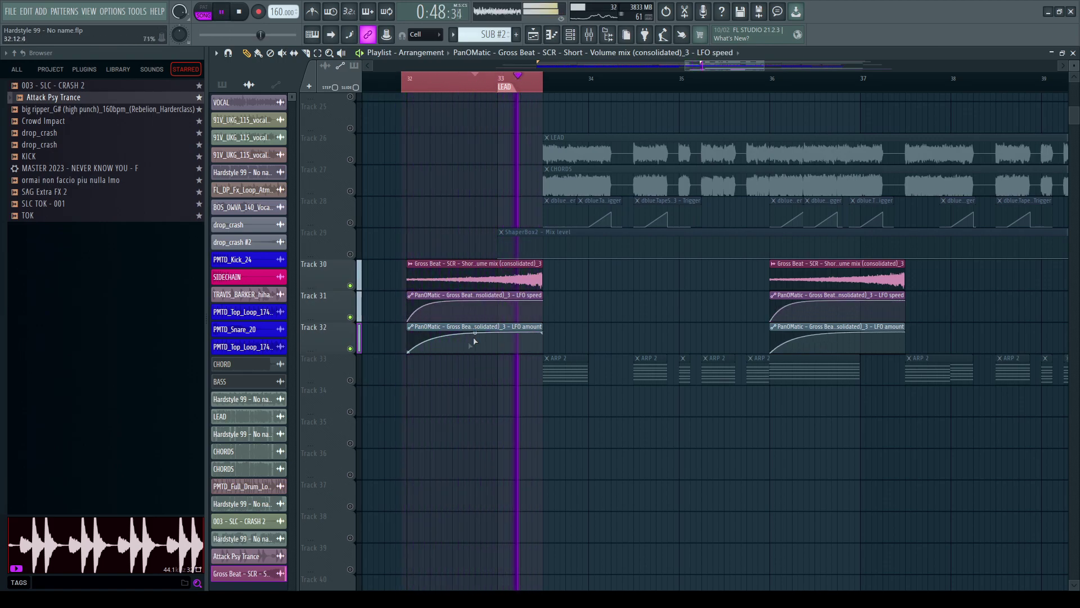
{"action": "left_click_drag", "start_coordinate": [476, 337], "coordinate": [475, 314]}
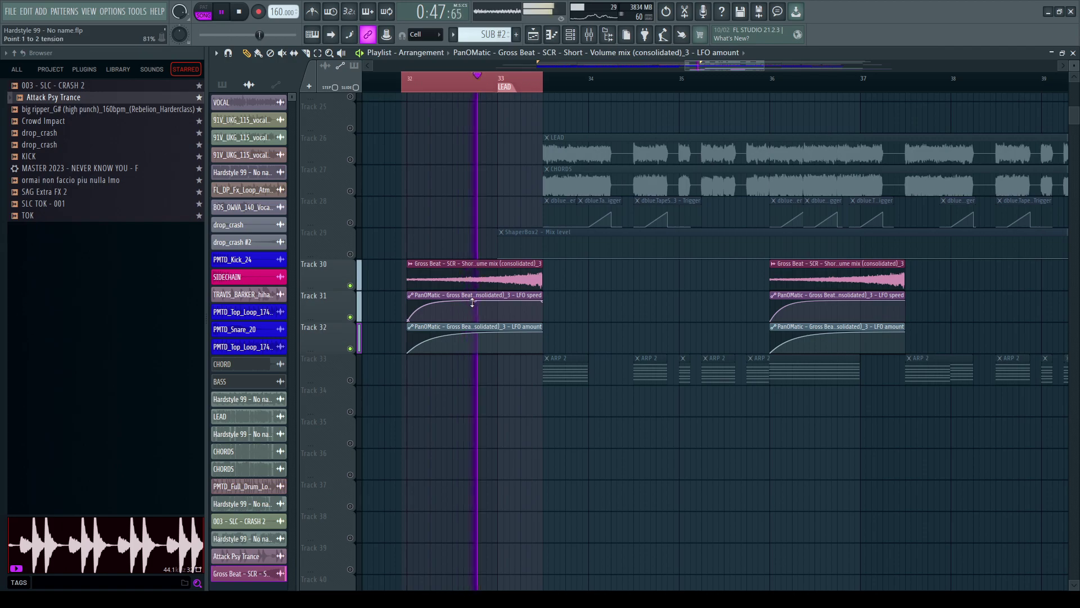
{"action": "left_click_drag", "start_coordinate": [476, 301], "coordinate": [476, 304]}
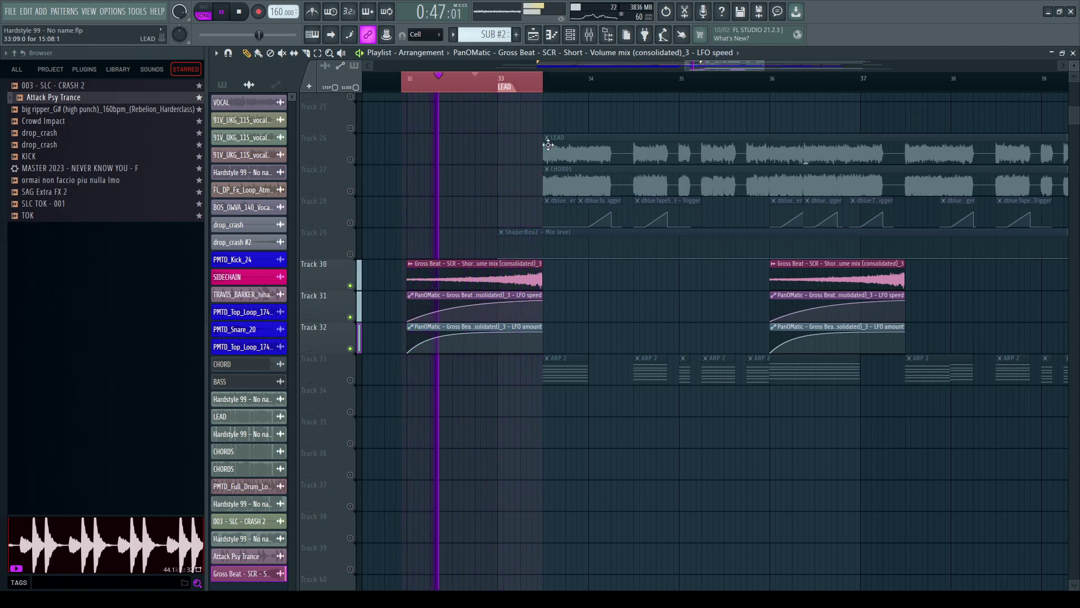
Step: Free track 33 by moving ARP 2 down to track 34, and create an automation clip for PanOMatic's volume on insert 30
{"action": "scroll", "coordinate": [339, 314], "scroll_direction": "down", "scroll_amount": 2}
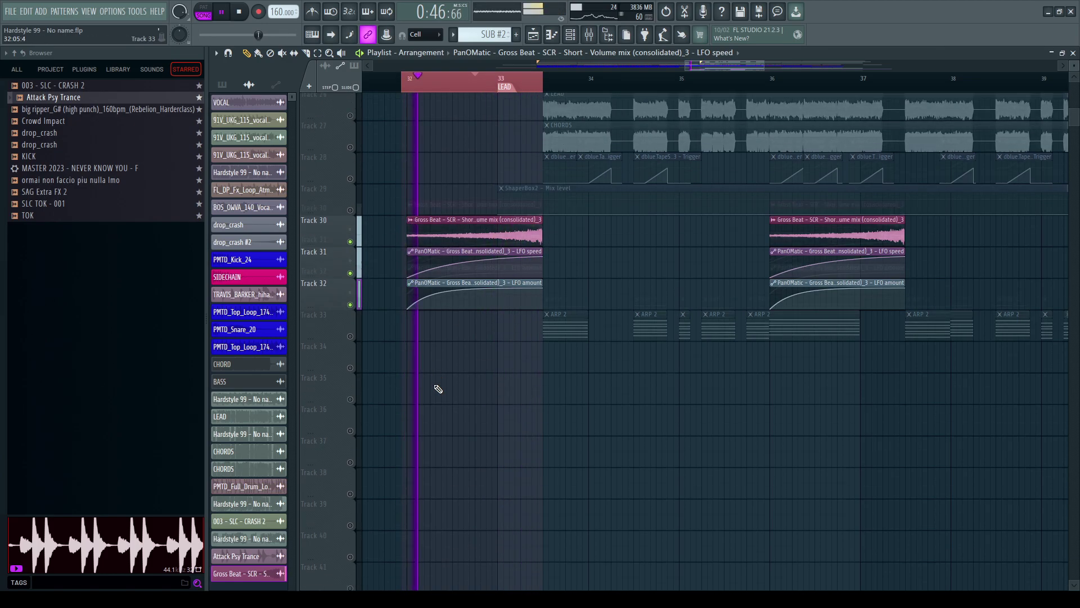
{"action": "left_click_drag", "start_coordinate": [338, 313], "coordinate": [337, 345]}
{"action": "key", "text": "space"}
{"action": "left_click", "coordinate": [589, 35]}
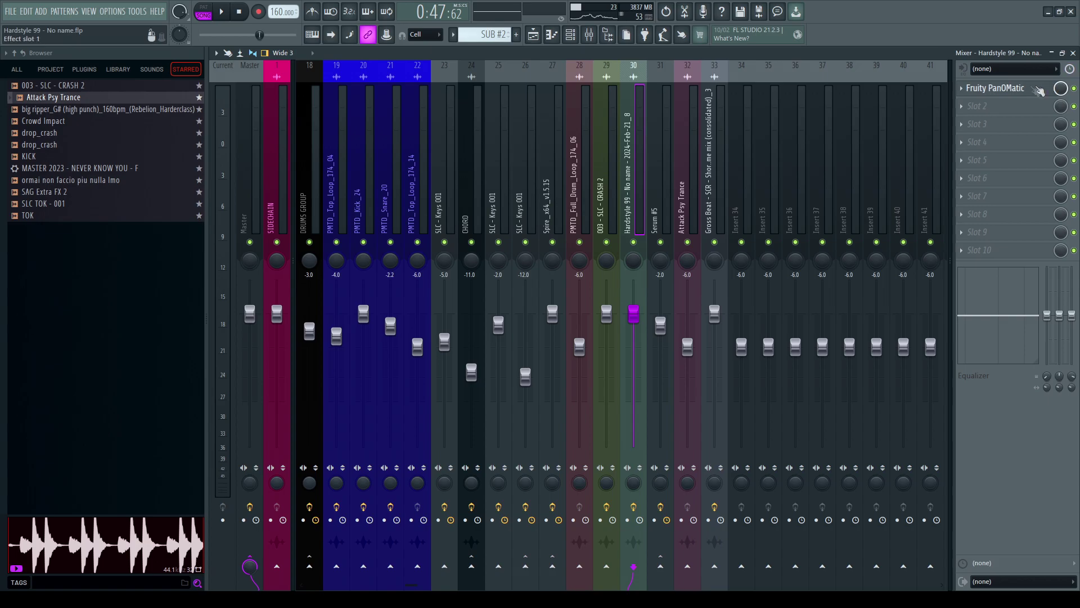
{"action": "left_click", "coordinate": [1017, 90]}
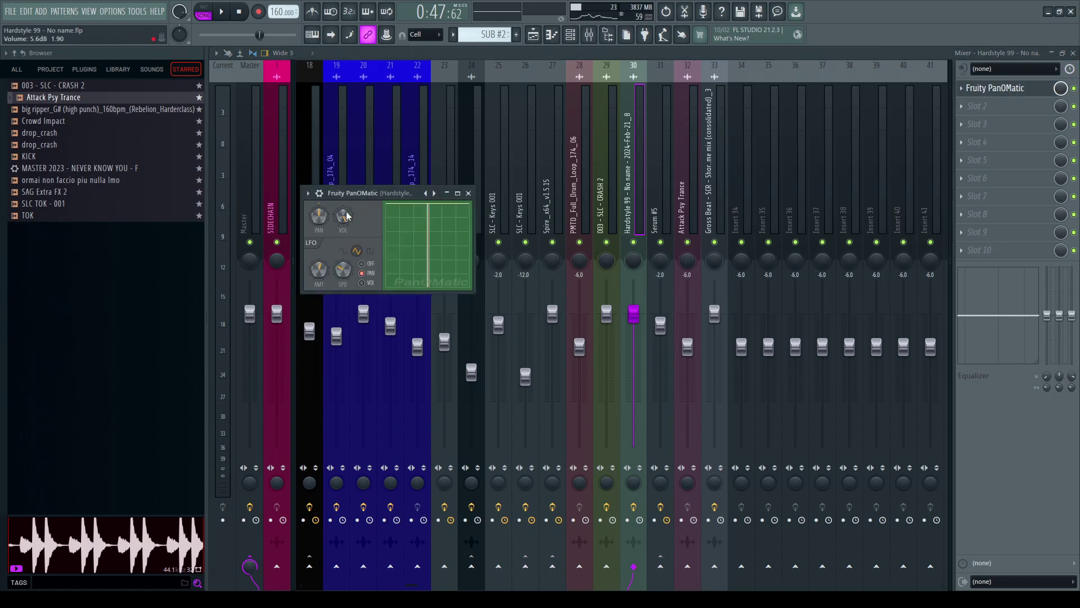
{"action": "left_click", "coordinate": [534, 35]}
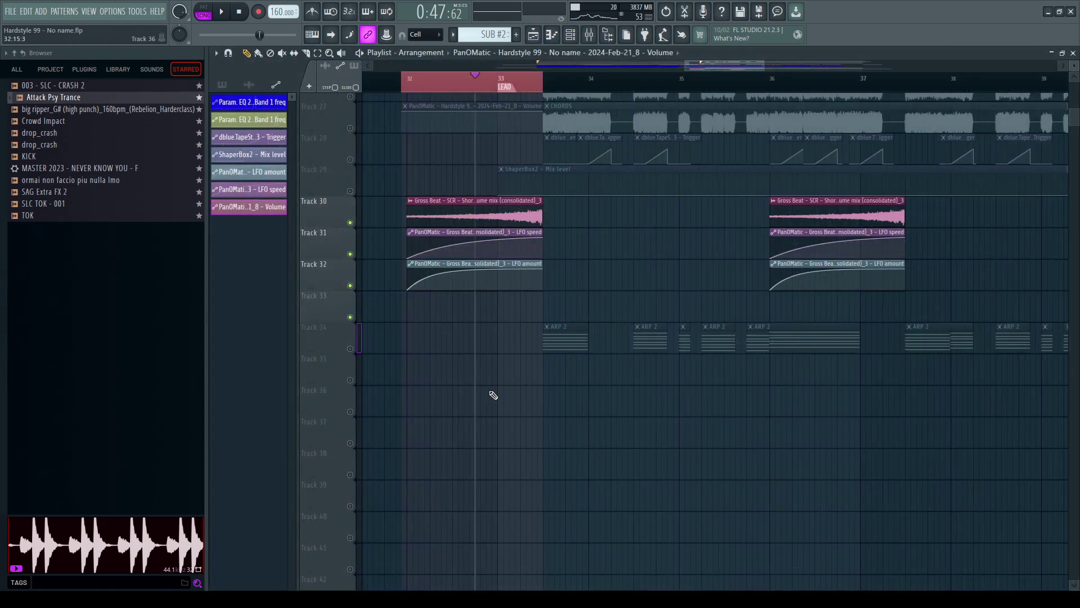
Step: Place the PanOMatic Volume automation on track 33 at bar 32 as a rising ramp and copy it to bar 36
{"action": "left_click_drag", "start_coordinate": [415, 175], "coordinate": [437, 285]}
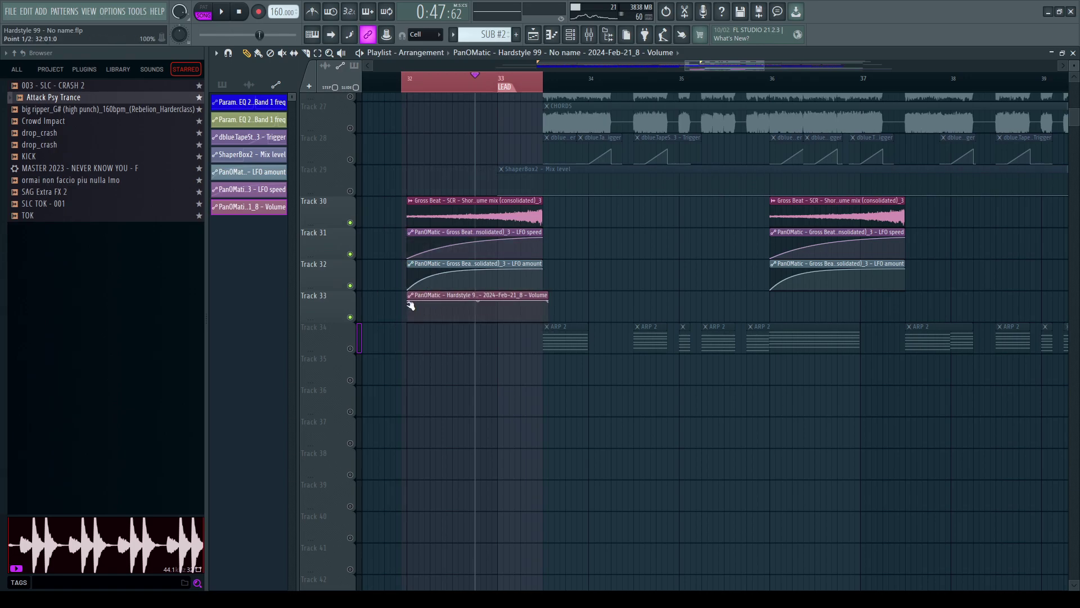
{"action": "left_click_drag", "start_coordinate": [488, 296], "coordinate": [861, 336]}
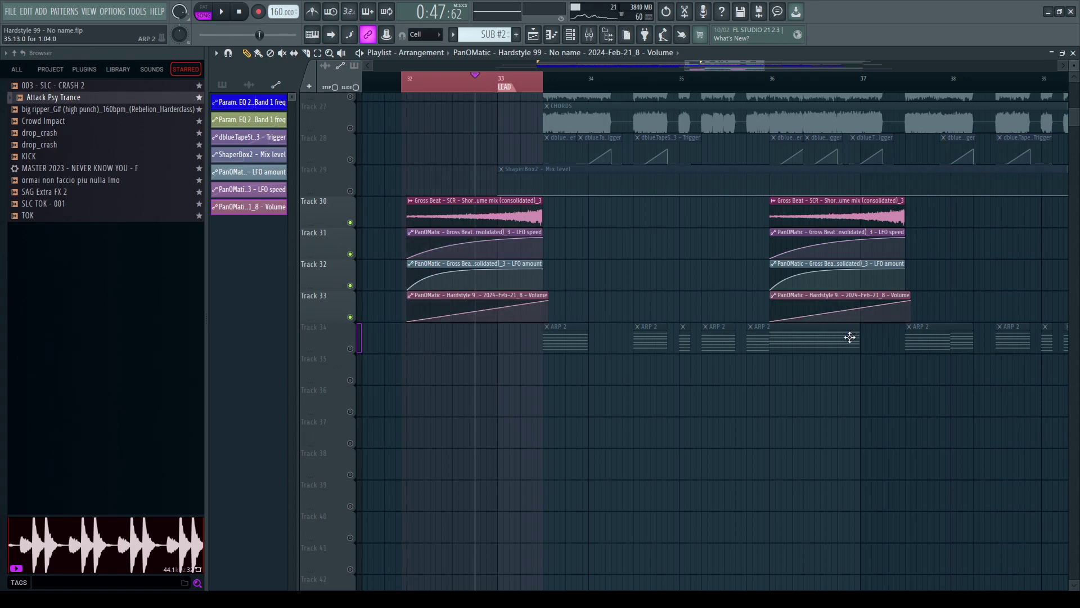
{"action": "key", "text": "space"}
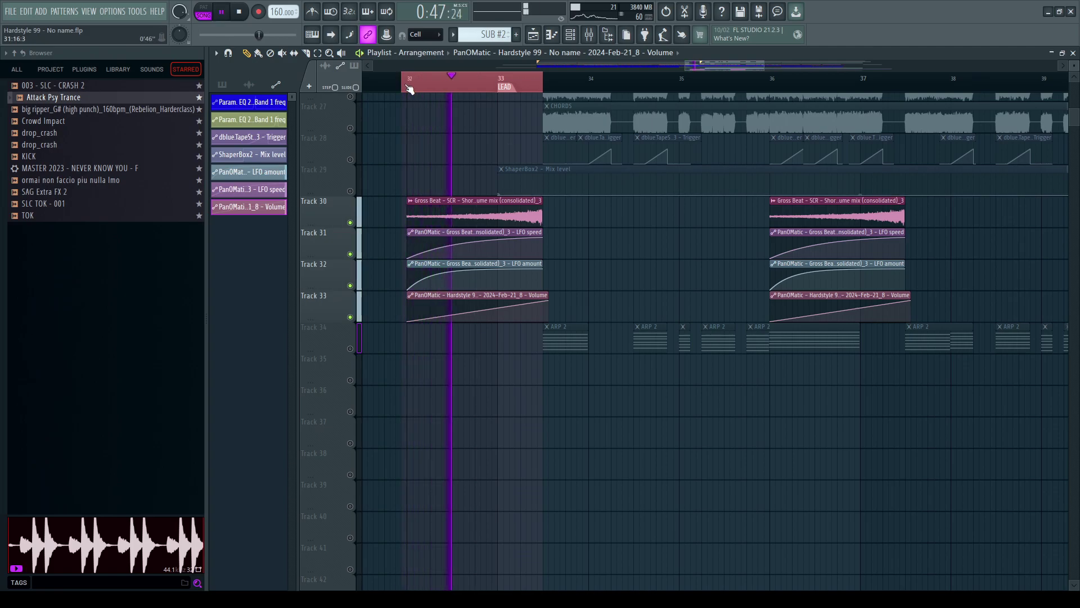
Step: Shift the PanOMatic Volume clip on track 33 slightly before bar 32 so it ends with the swell, and replay the loop
{"action": "scroll", "coordinate": [408, 85], "scroll_direction": "up", "scroll_amount": 5}
{"action": "left_click", "coordinate": [429, 90]}
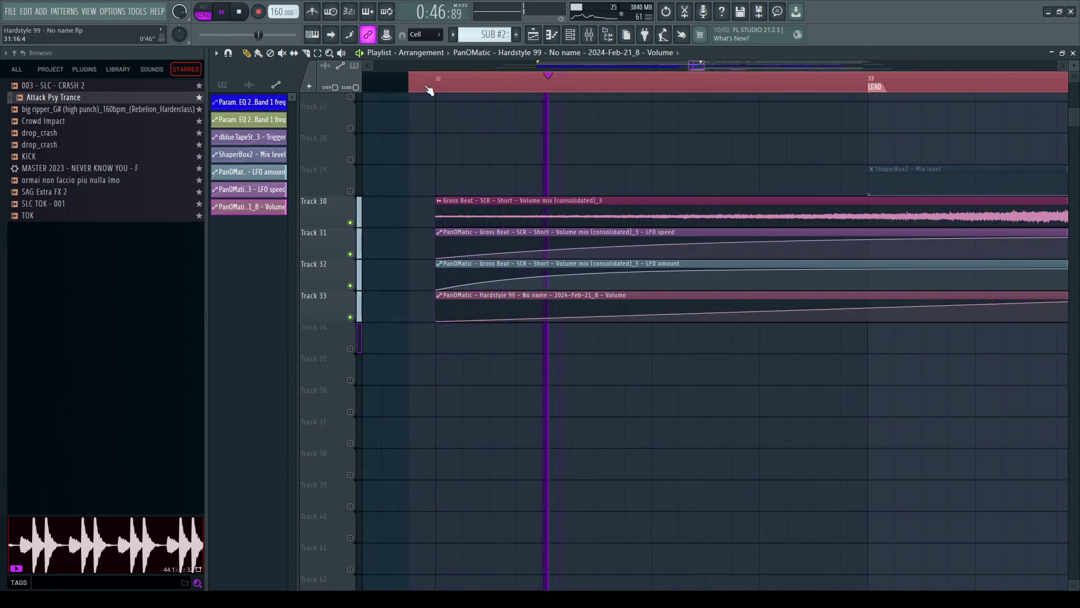
{"action": "key", "text": "space"}
{"action": "left_click_drag", "start_coordinate": [457, 298], "coordinate": [427, 299]}
{"action": "key", "text": "space"}
{"action": "scroll", "coordinate": [627, 90], "scroll_direction": "down", "scroll_amount": 4}
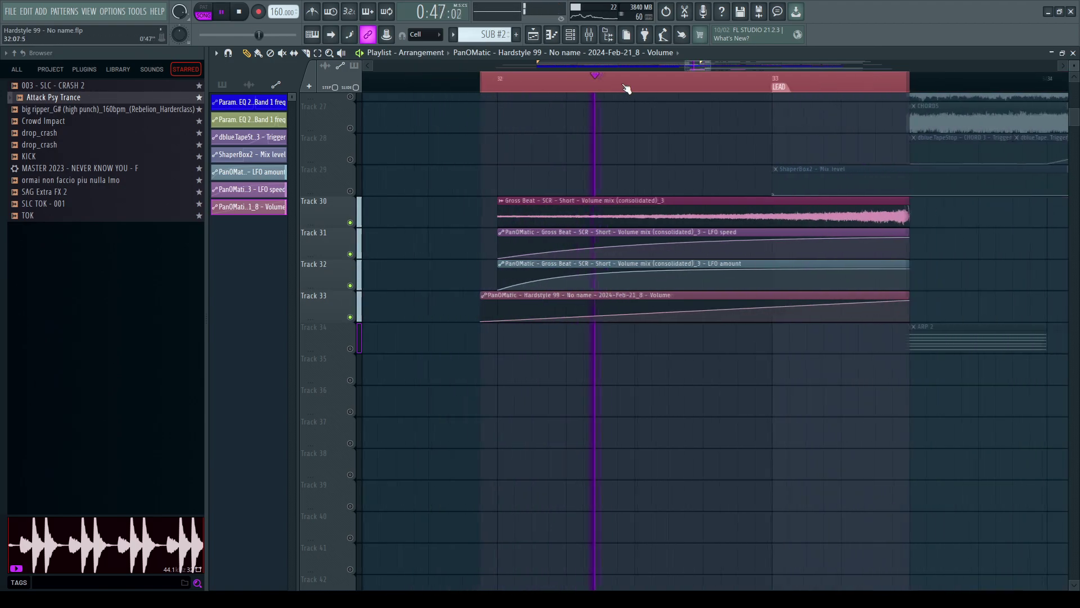
{"action": "scroll", "coordinate": [763, 327], "scroll_direction": "up", "scroll_amount": 7}
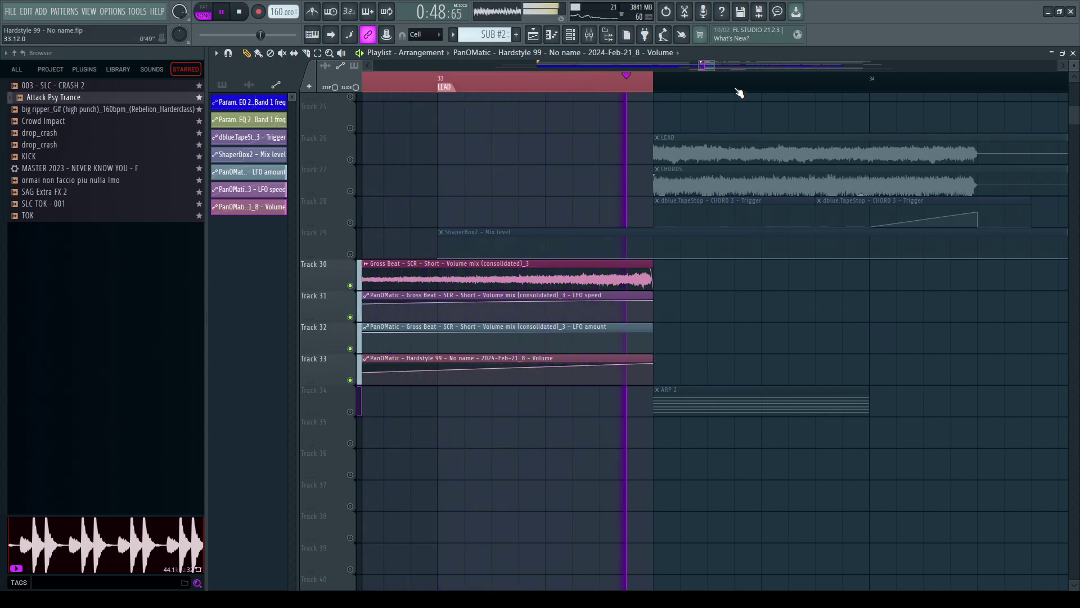
{"action": "scroll", "coordinate": [742, 91], "scroll_direction": "down", "scroll_amount": 5}
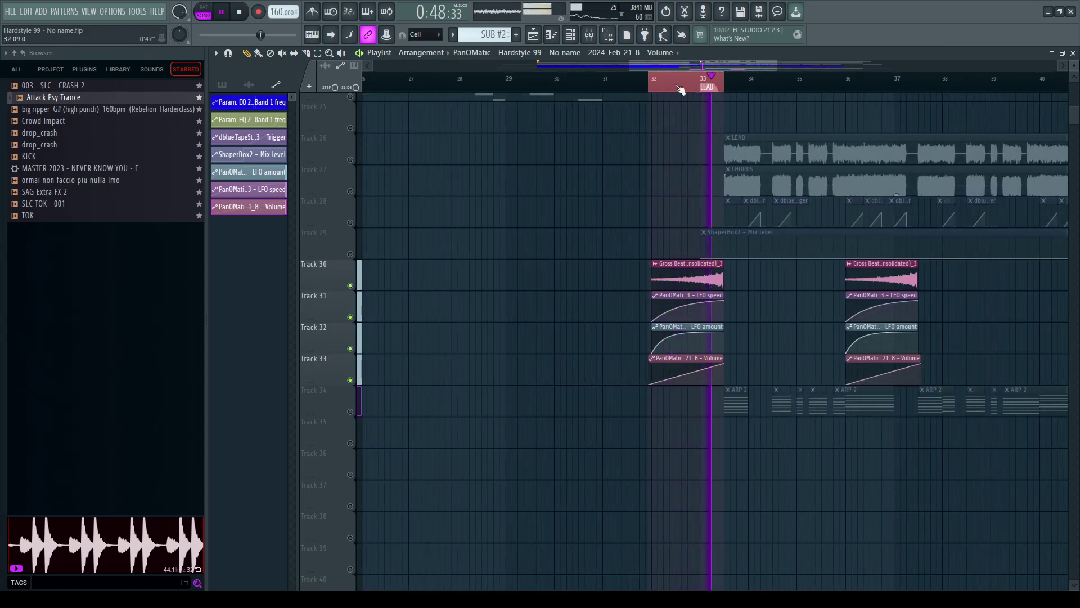
Step: Set the stereo separation of mixer insert 30 to 50% separated and replay the looped swell
{"action": "left_click", "coordinate": [588, 36]}
{"action": "left_click", "coordinate": [259, 201]}
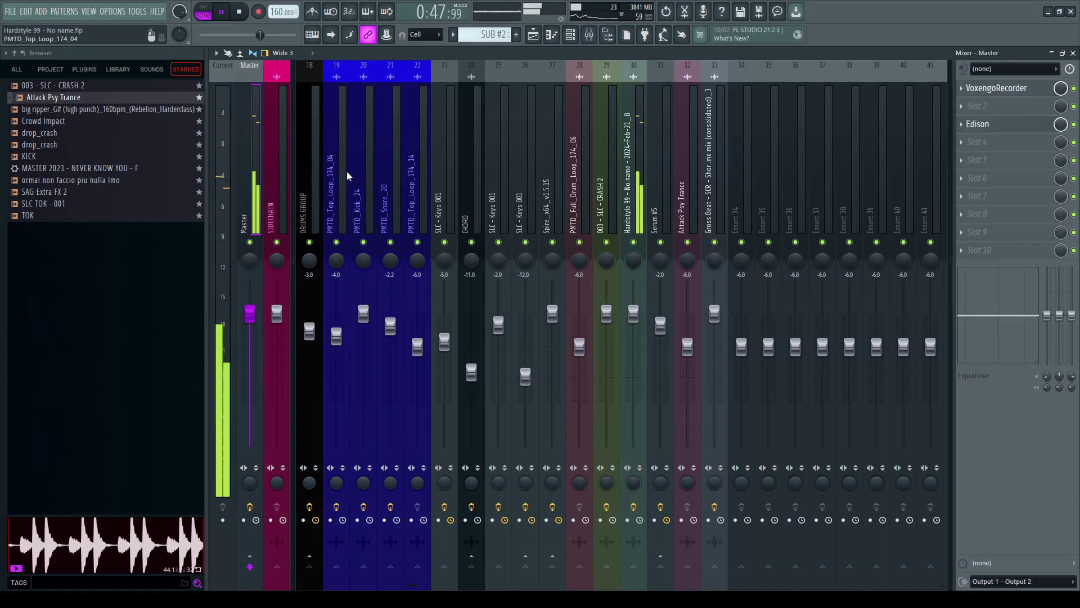
{"action": "left_click", "coordinate": [634, 173]}
{"action": "key", "text": "space"}
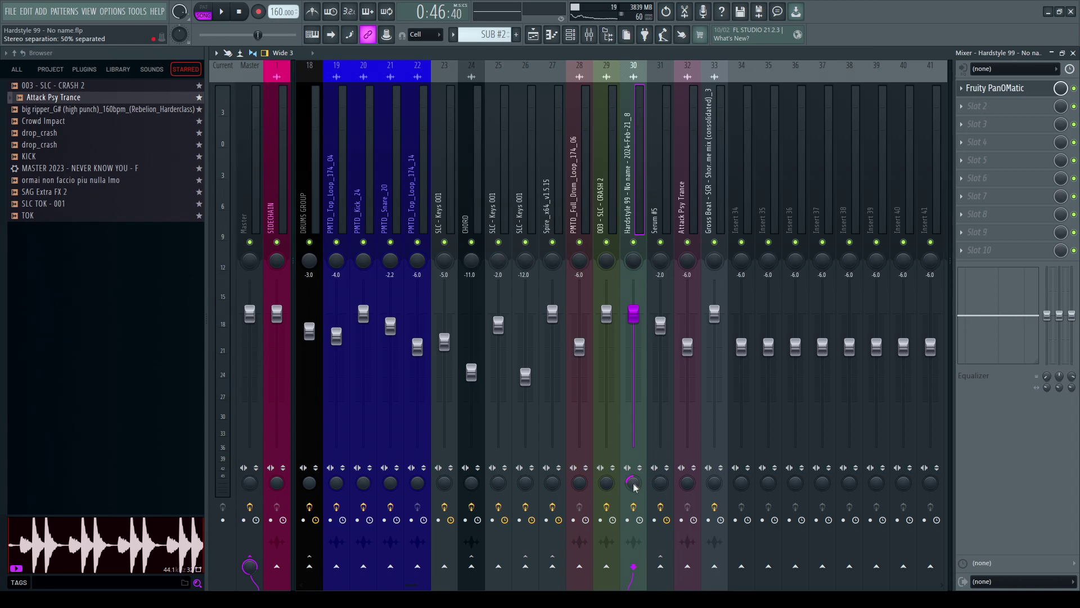
{"action": "key", "text": "F5"}
{"action": "key", "text": "space"}
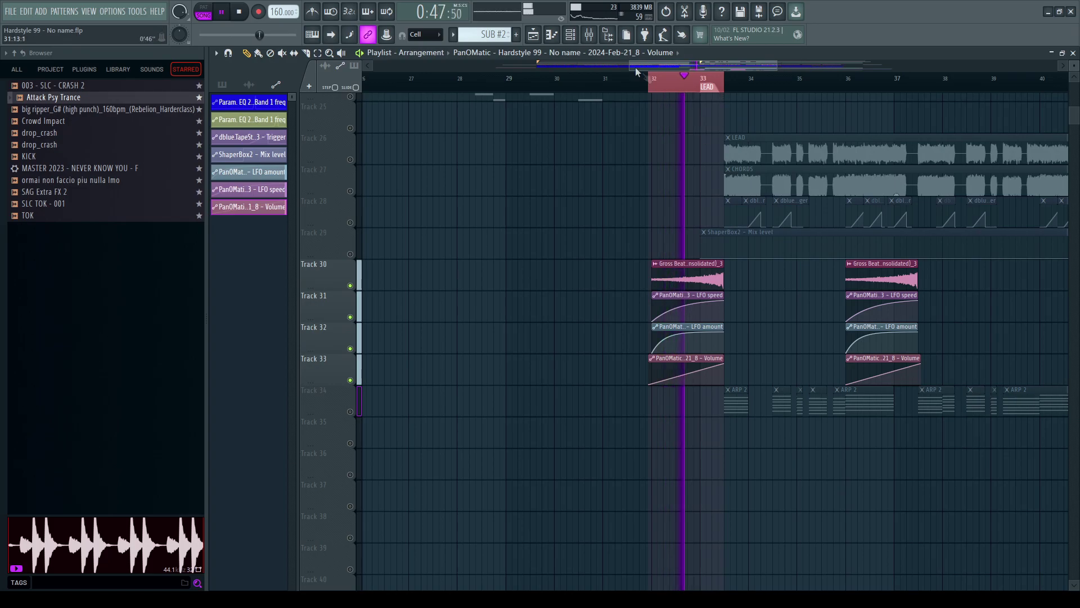
Step: Clear the loop's time selection, re-enable all tracks for playback of the full mix, and hide the browser
{"action": "left_click", "coordinate": [589, 34]}
{"action": "left_click", "coordinate": [589, 34]}
{"action": "left_click", "coordinate": [590, 79]}
{"action": "left_click", "coordinate": [350, 285], "text": "ctrl"}
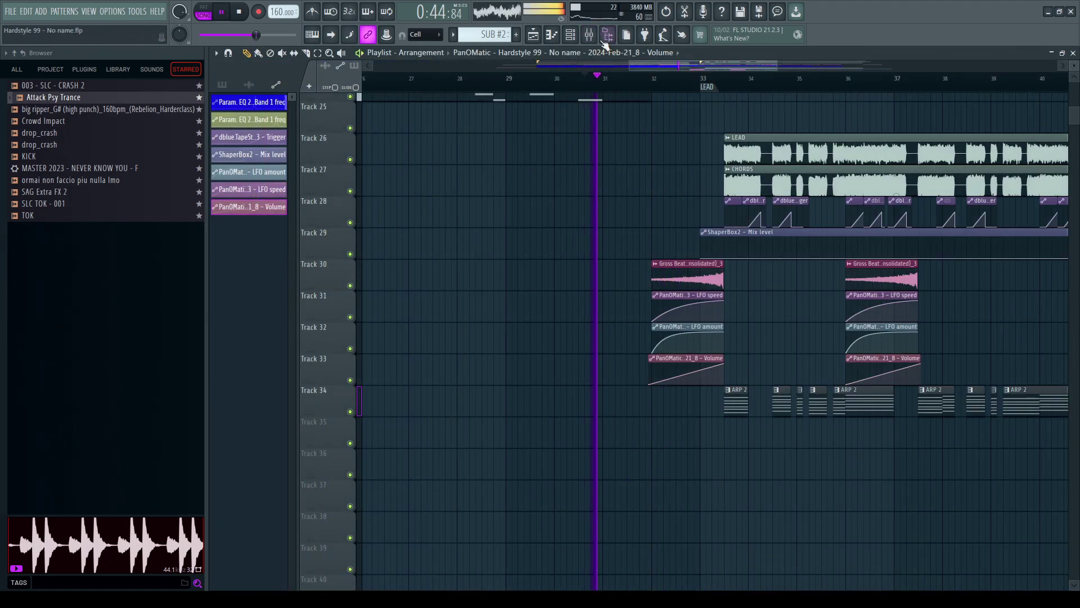
{"action": "left_click", "coordinate": [611, 35]}
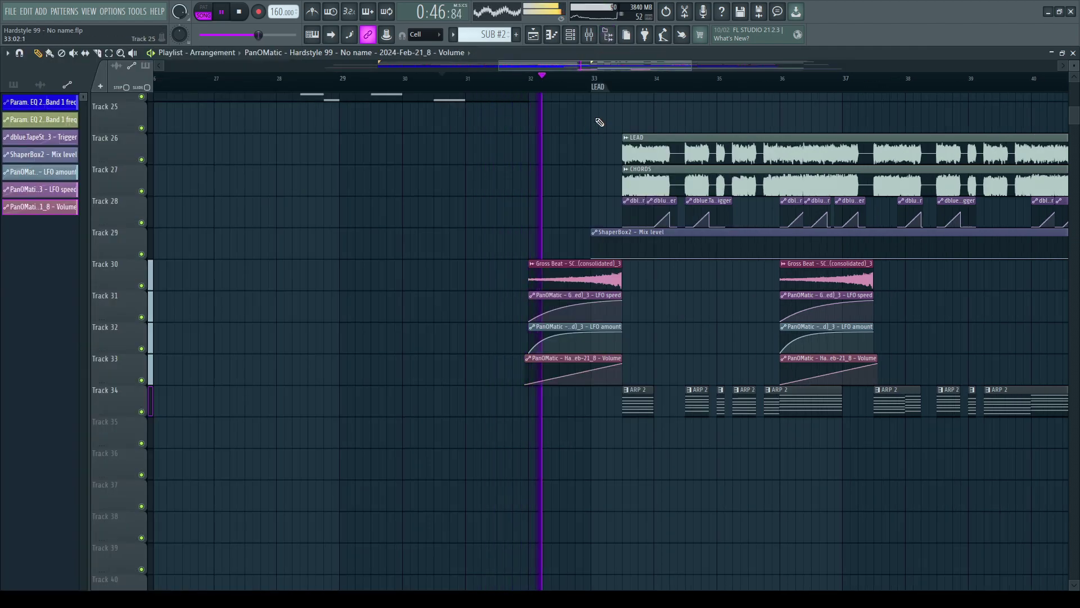
Step: Lower the fader of mixer insert 30 to -2.0 dB while the drop plays, and return to the playlist
{"action": "left_click", "coordinate": [589, 34]}
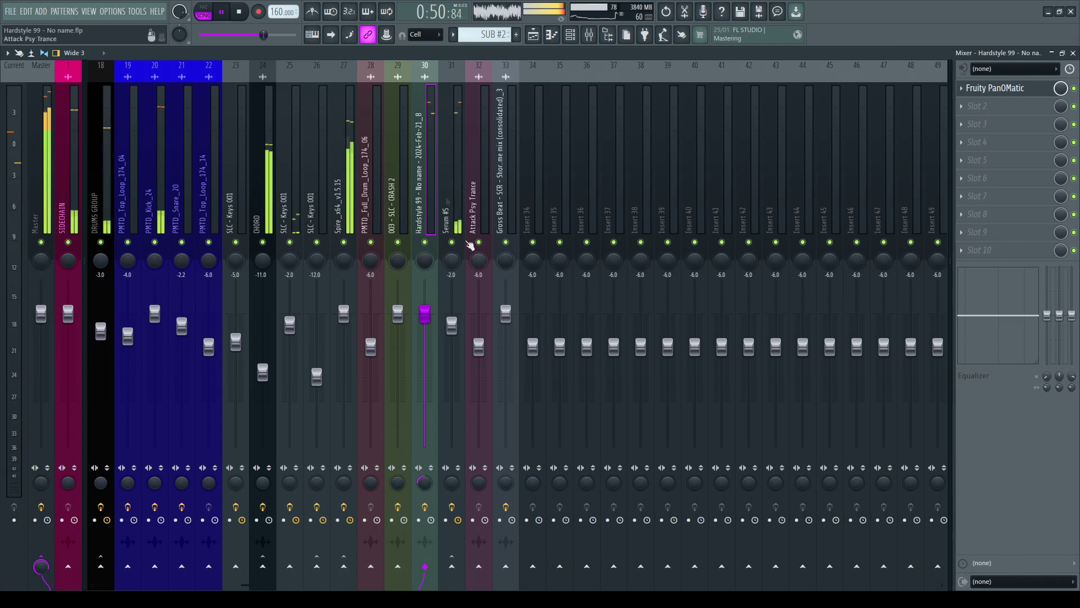
{"action": "left_click", "coordinate": [513, 177]}
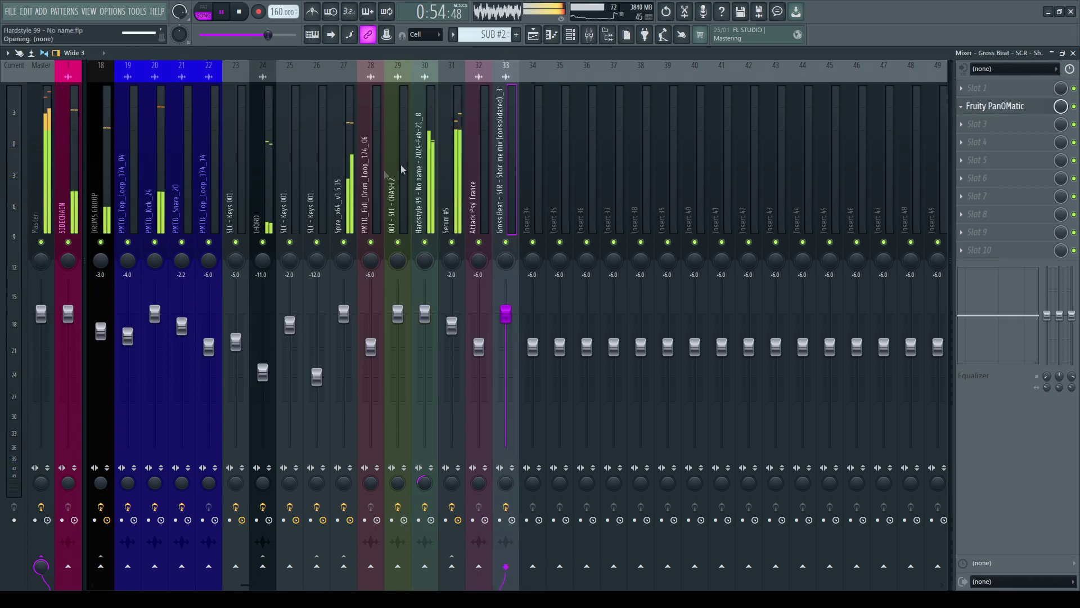
{"action": "left_click_drag", "start_coordinate": [425, 314], "coordinate": [424, 323]}
{"action": "key", "text": "F5"}
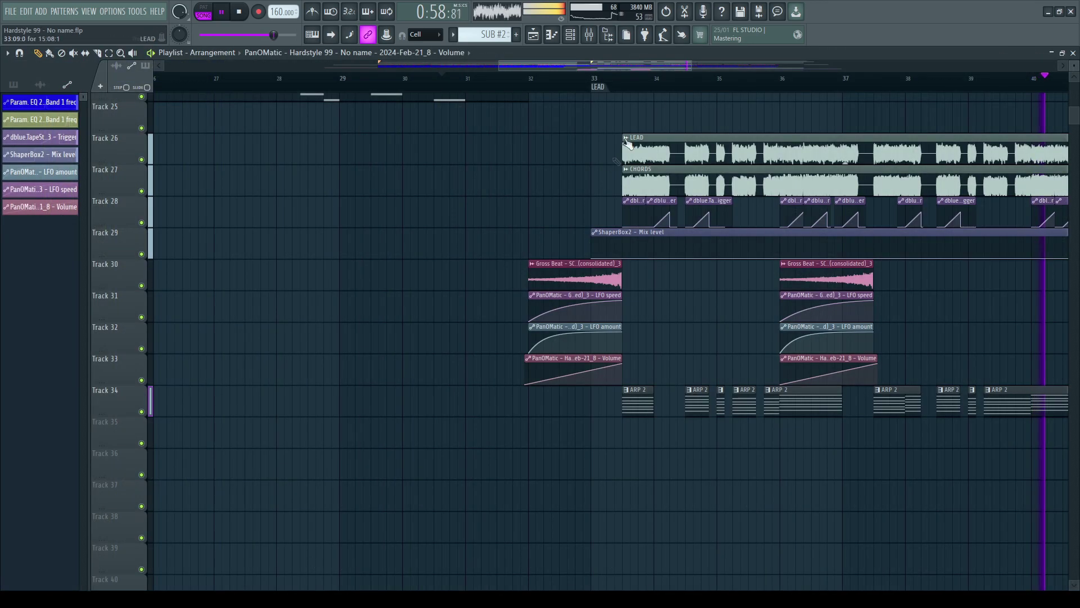
Step: Play the drop from the LEAD marker at bar 33 and stop playback at the second lead phrase in bar 34
{"action": "scroll", "coordinate": [743, 84], "scroll_direction": "down", "scroll_amount": 4}
{"action": "scroll", "coordinate": [935, 85], "scroll_direction": "up", "scroll_amount": 3}
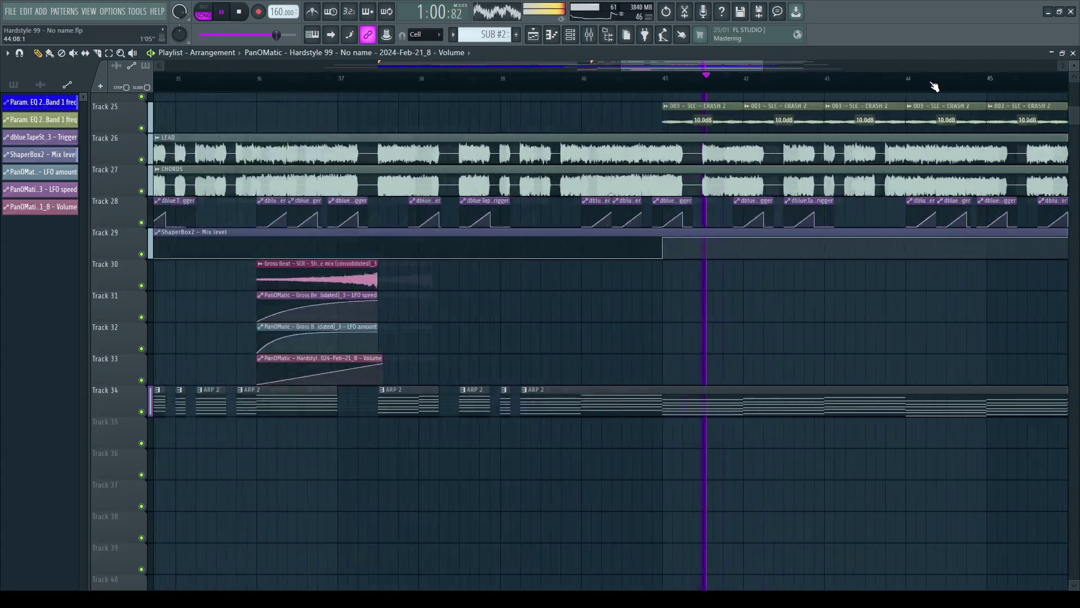
{"action": "scroll", "coordinate": [460, 83], "scroll_direction": "up", "scroll_amount": 2}
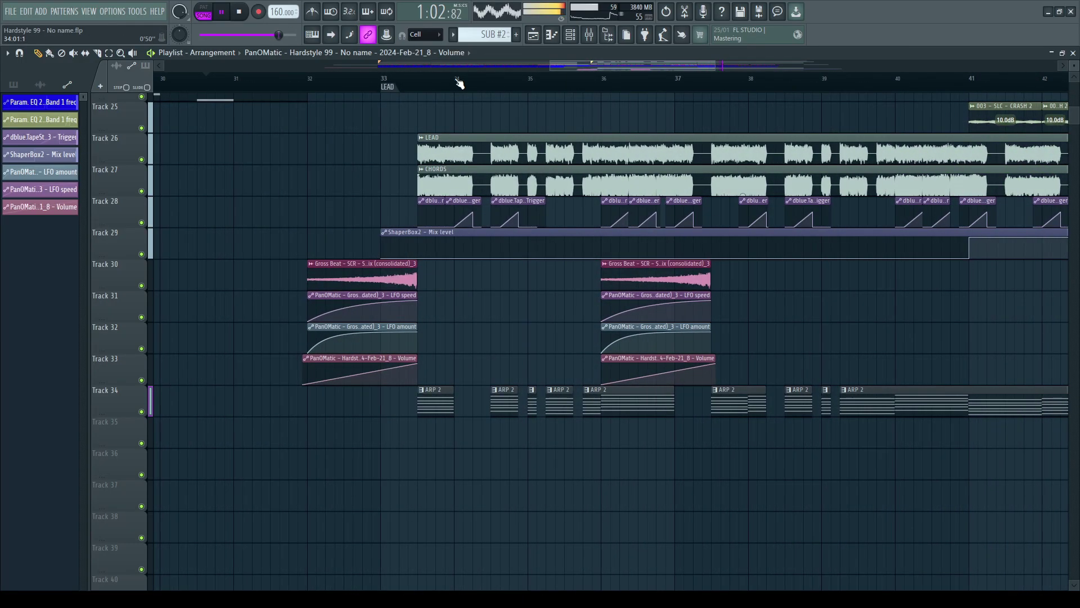
{"action": "left_click", "coordinate": [386, 83]}
{"action": "scroll", "coordinate": [386, 84], "scroll_direction": "down", "scroll_amount": 2}
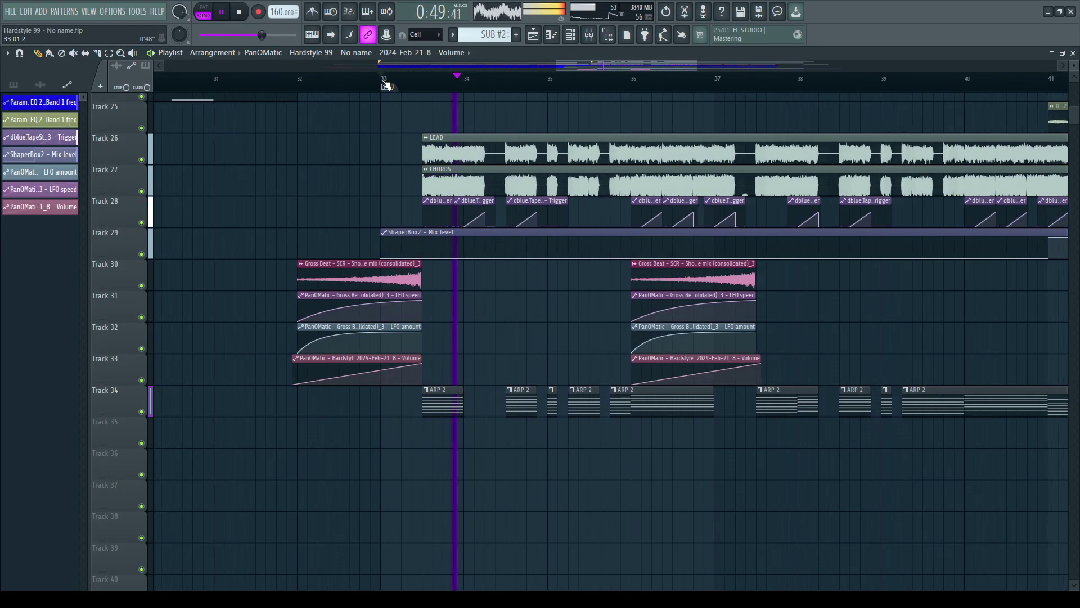
{"action": "scroll", "coordinate": [387, 83], "scroll_direction": "up", "scroll_amount": 2}
{"action": "key", "text": "space"}
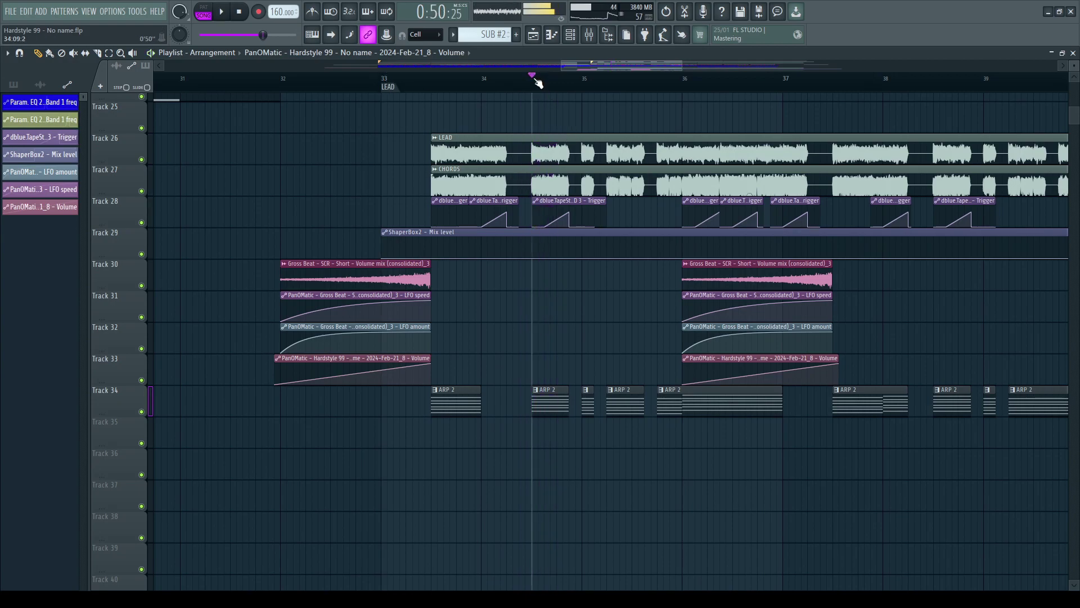
Step: Record a new reverb tail of the bar 34 lead hit with Edison on the REVERB insert
{"action": "left_click", "coordinate": [591, 37]}
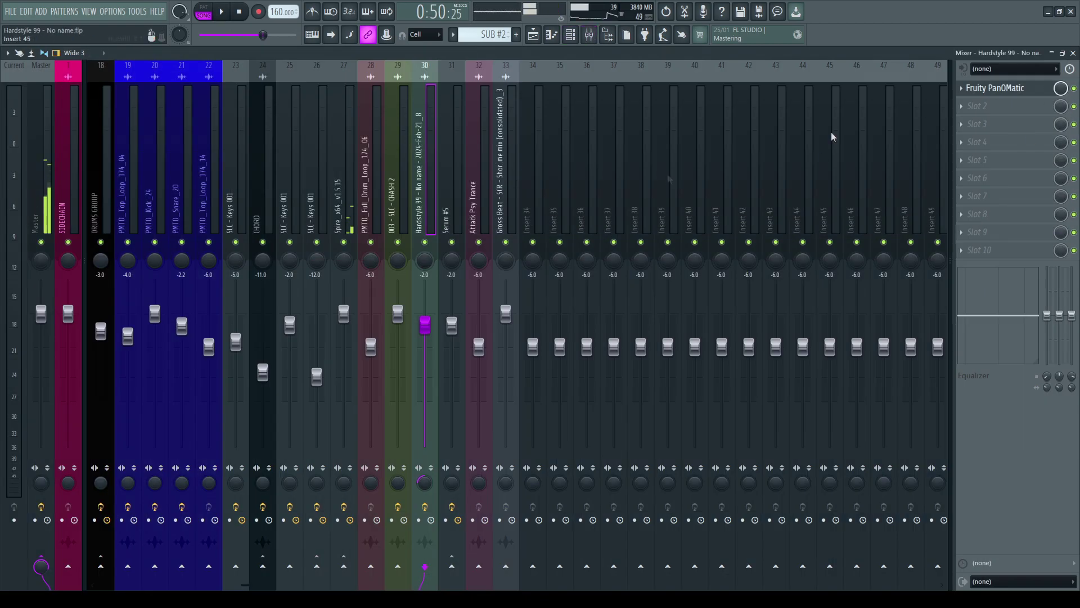
{"action": "scroll", "coordinate": [834, 137], "scroll_direction": "down", "scroll_amount": 15}
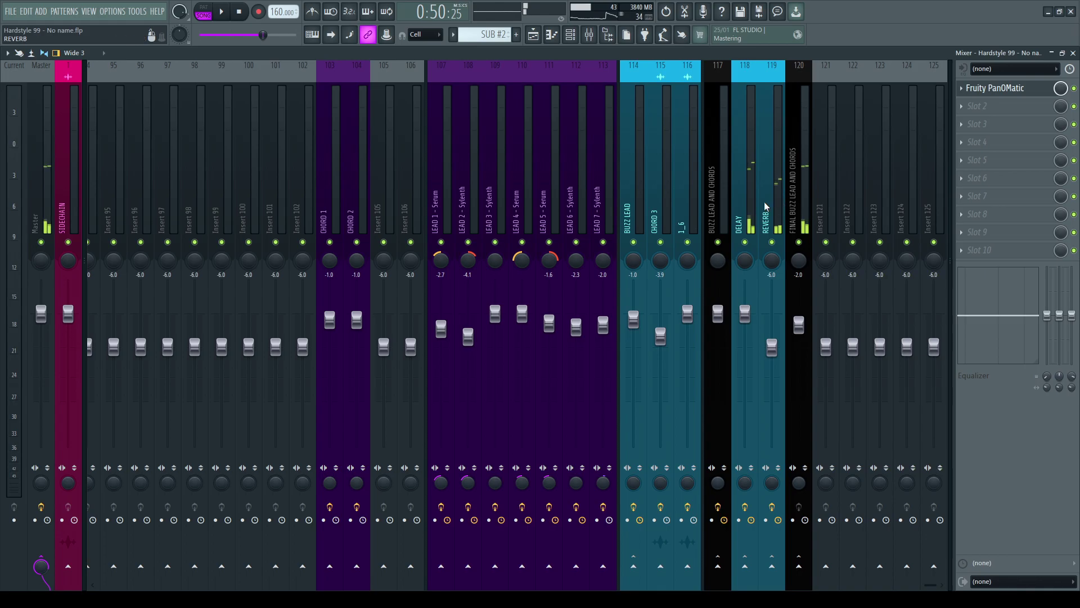
{"action": "left_click", "coordinate": [765, 206]}
{"action": "left_click", "coordinate": [1004, 235]}
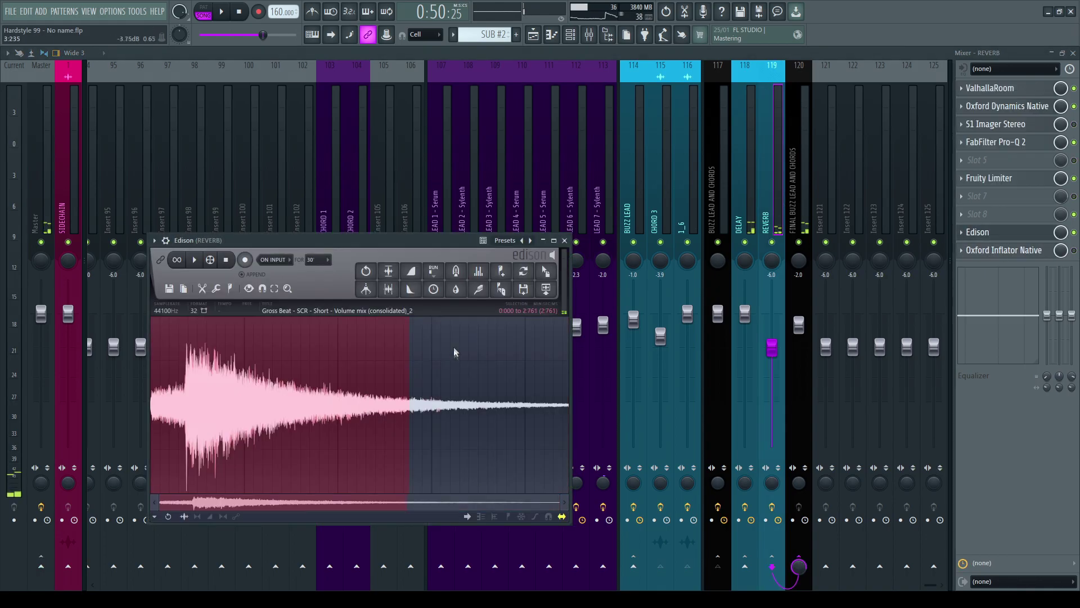
{"action": "left_click", "coordinate": [247, 260]}
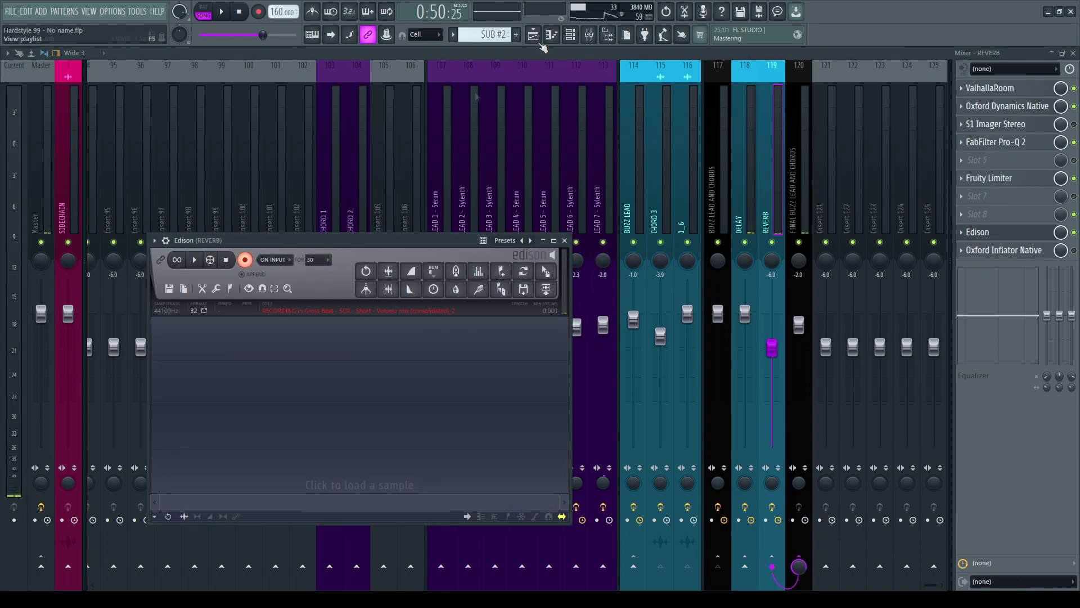
{"action": "left_click", "coordinate": [533, 36]}
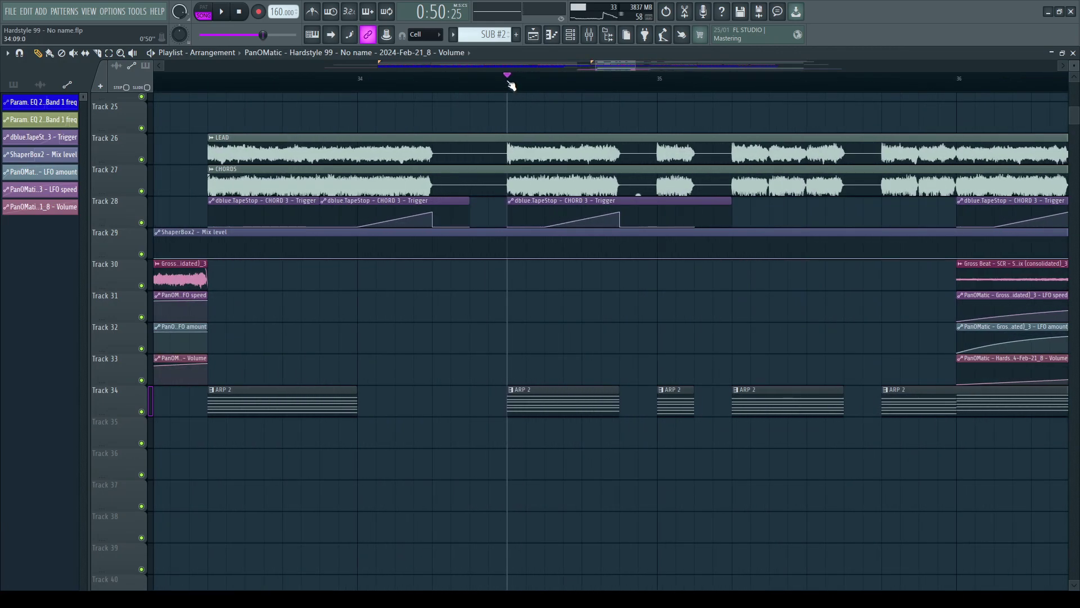
{"action": "key", "text": "F5"}
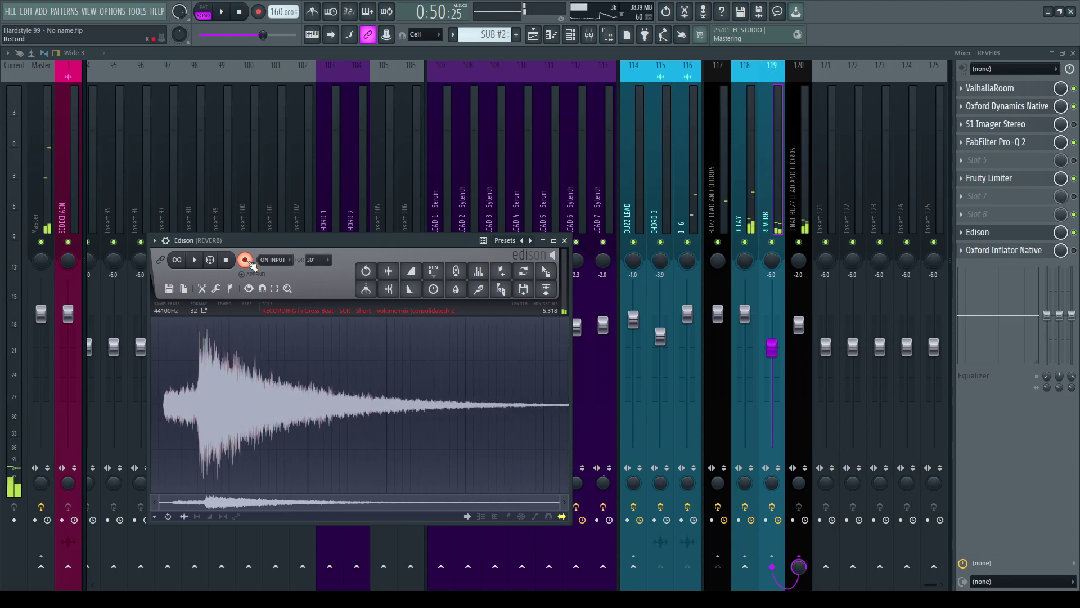
{"action": "left_click", "coordinate": [246, 260]}
Step: Place the recorded reverb tail on playlist track 30 as an audio clip, then normalize and reverse it
{"action": "left_click_drag", "start_coordinate": [364, 290], "coordinate": [417, 281]}
{"action": "double_click", "coordinate": [439, 274]}
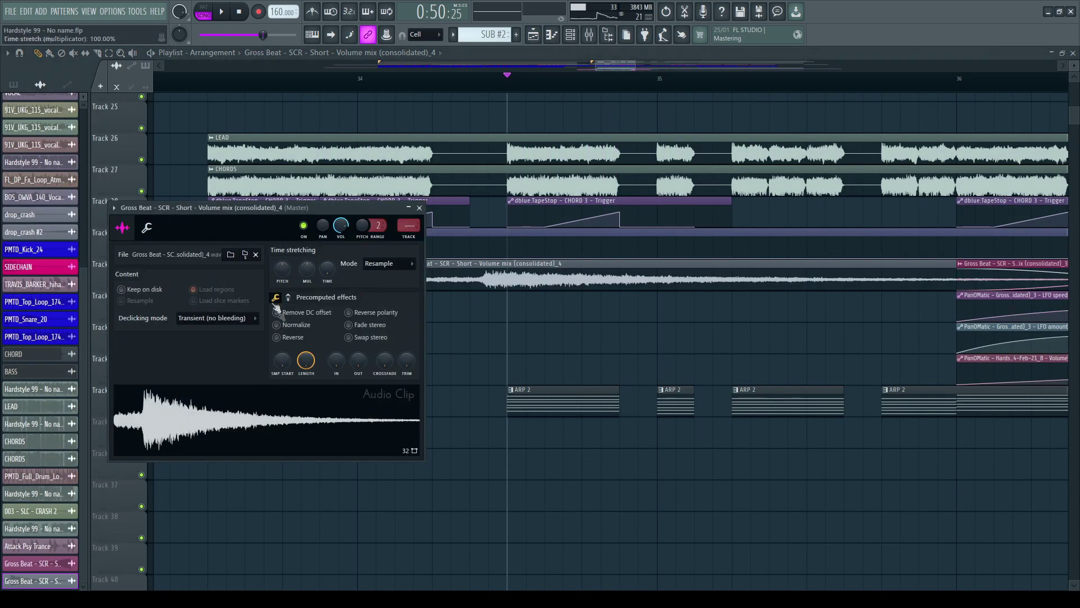
{"action": "left_click", "coordinate": [293, 326]}
{"action": "left_click", "coordinate": [276, 337]}
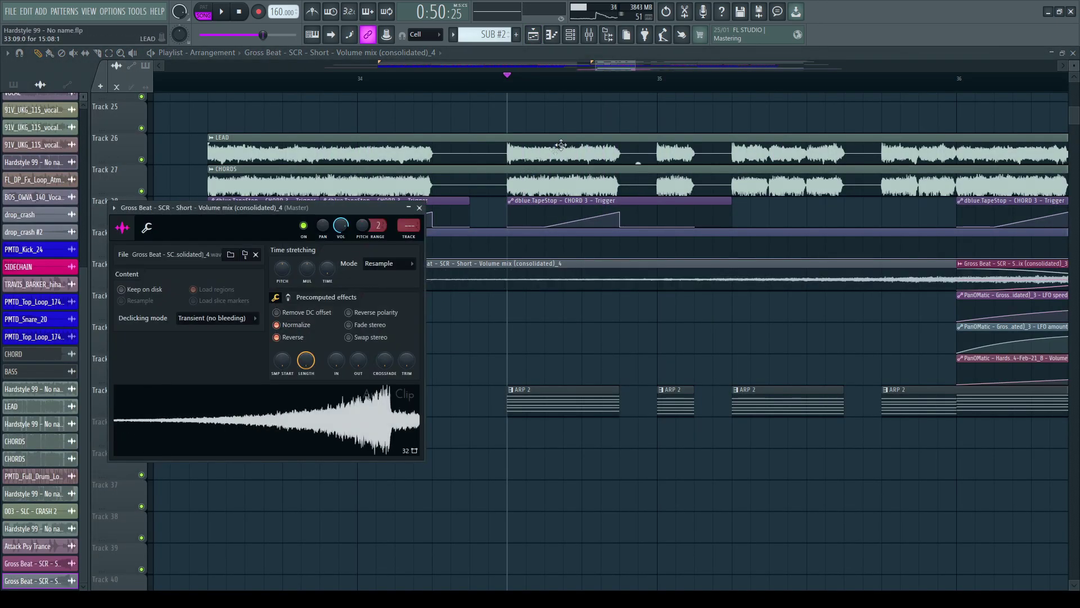
Step: Cut the reversed reverb clip into a short swell on track 30, running from 33:15 to the second lead phrase at 34:09
{"action": "scroll", "coordinate": [607, 91], "scroll_direction": "down", "scroll_amount": 2}
{"action": "scroll", "coordinate": [606, 91], "scroll_direction": "down", "scroll_amount": 2}
{"action": "left_click", "coordinate": [536, 277]}
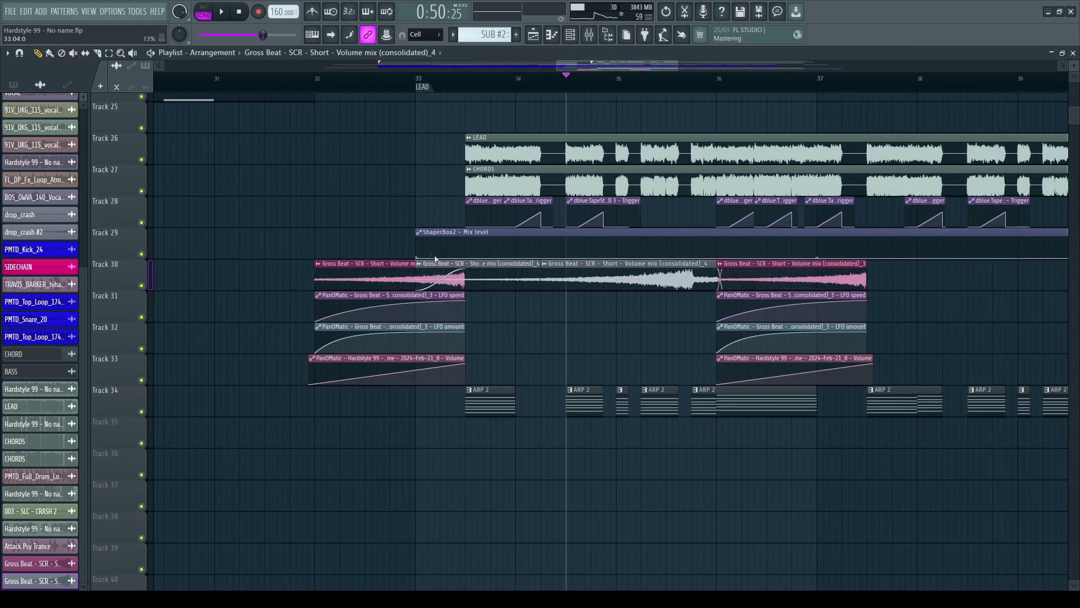
{"action": "right_click", "coordinate": [436, 262]}
{"action": "left_click_drag", "start_coordinate": [603, 275], "coordinate": [531, 274]}
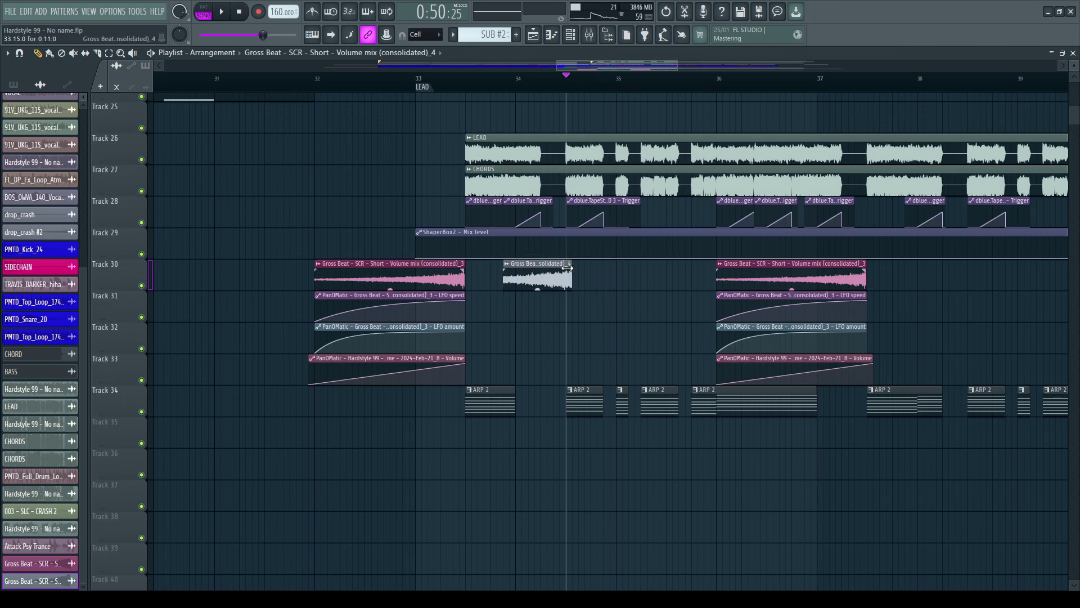
{"action": "scroll", "coordinate": [576, 79], "scroll_direction": "up", "scroll_amount": 5}
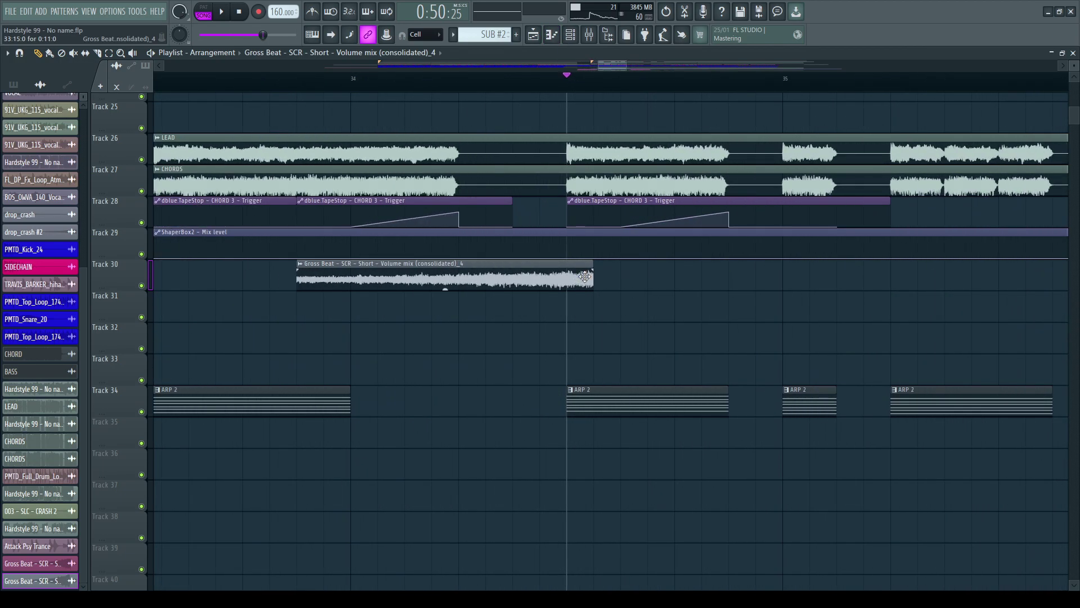
{"action": "left_click_drag", "start_coordinate": [593, 267], "coordinate": [470, 272]}
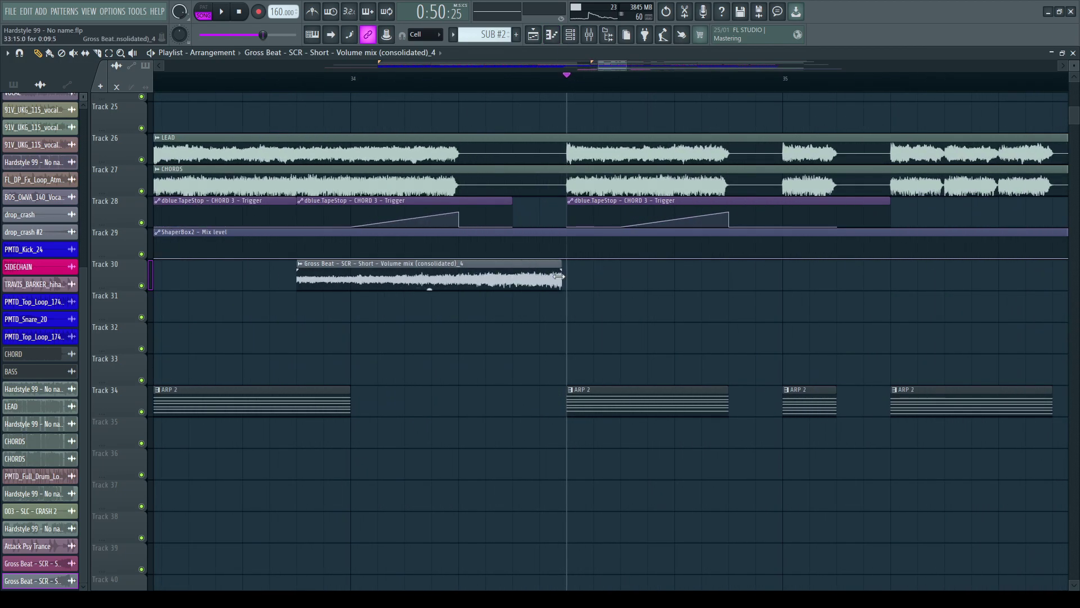
{"action": "scroll", "coordinate": [620, 79], "scroll_direction": "down", "scroll_amount": 5}
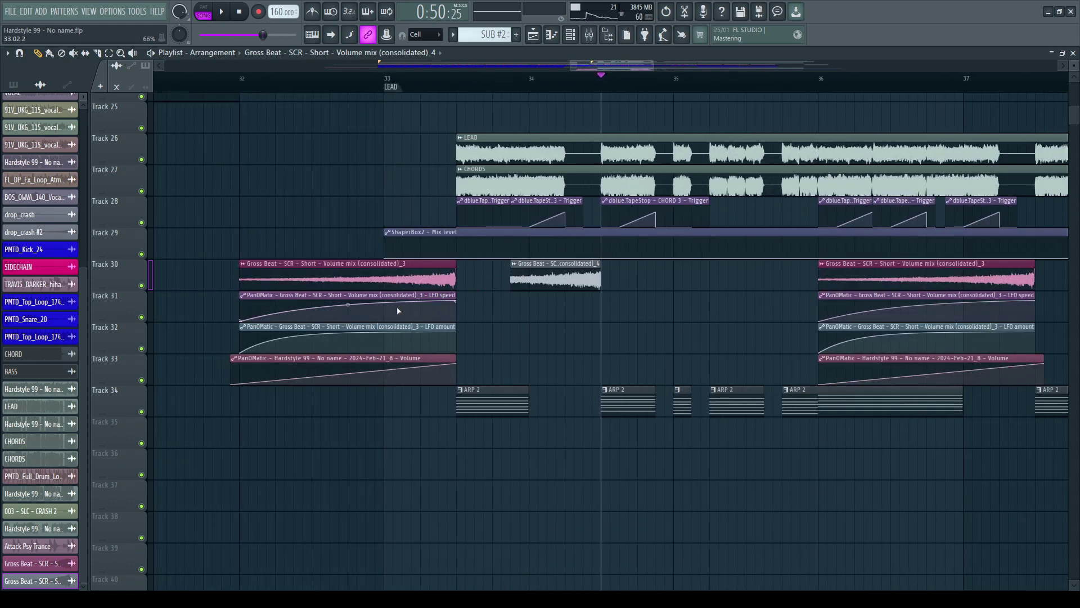
Step: Copy the PanOMatic LFO speed, LFO amount and Volume automation clips to 33:15 beneath the short swell
{"action": "left_click_drag", "start_coordinate": [358, 358], "coordinate": [592, 349], "text": "shift"}
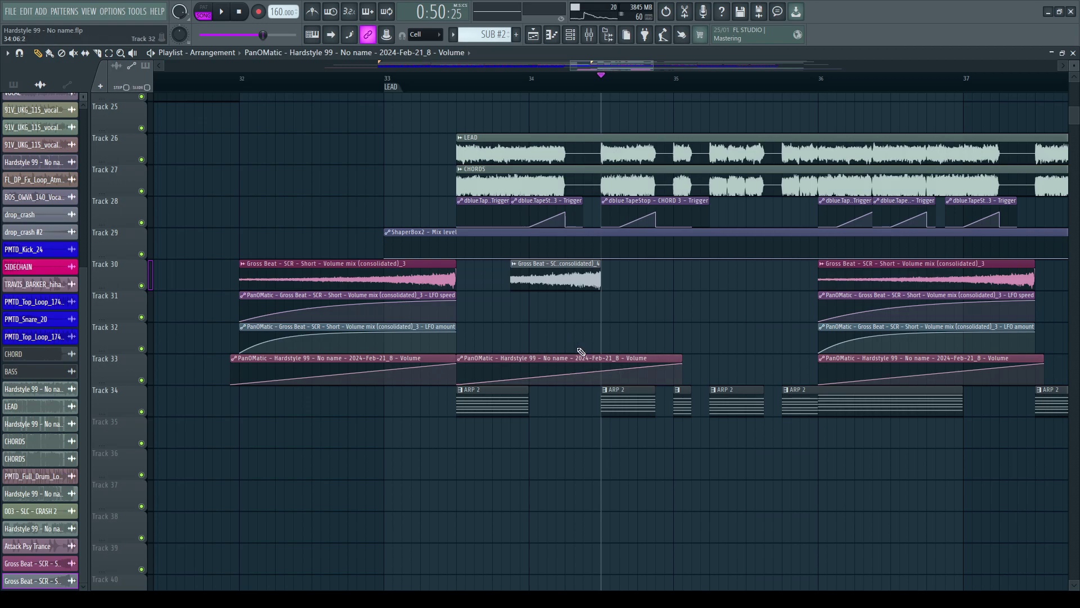
{"action": "left_click_drag", "start_coordinate": [367, 323], "coordinate": [567, 337], "text": "shift"}
{"action": "left_click_drag", "start_coordinate": [320, 296], "coordinate": [590, 309], "text": "shift"}
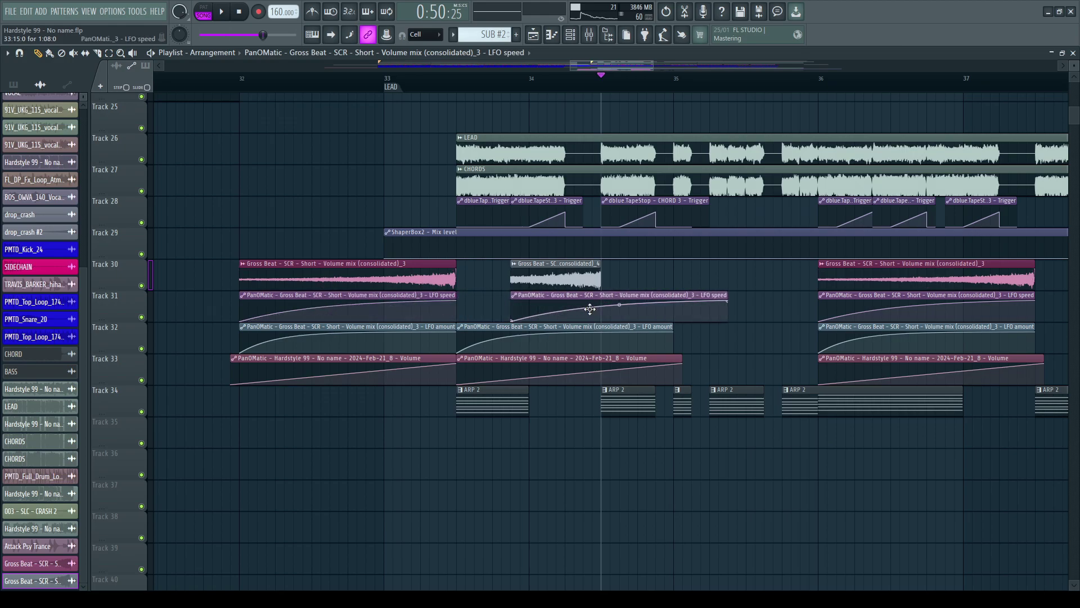
{"action": "left_click_drag", "start_coordinate": [521, 330], "coordinate": [583, 324]}
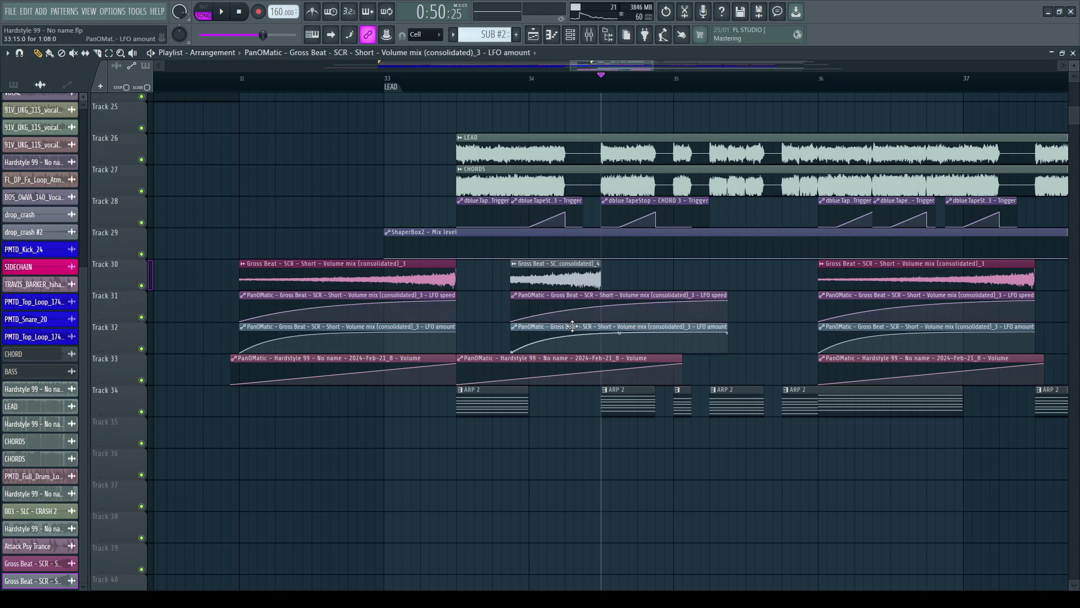
{"action": "left_click_drag", "start_coordinate": [521, 358], "coordinate": [575, 357]}
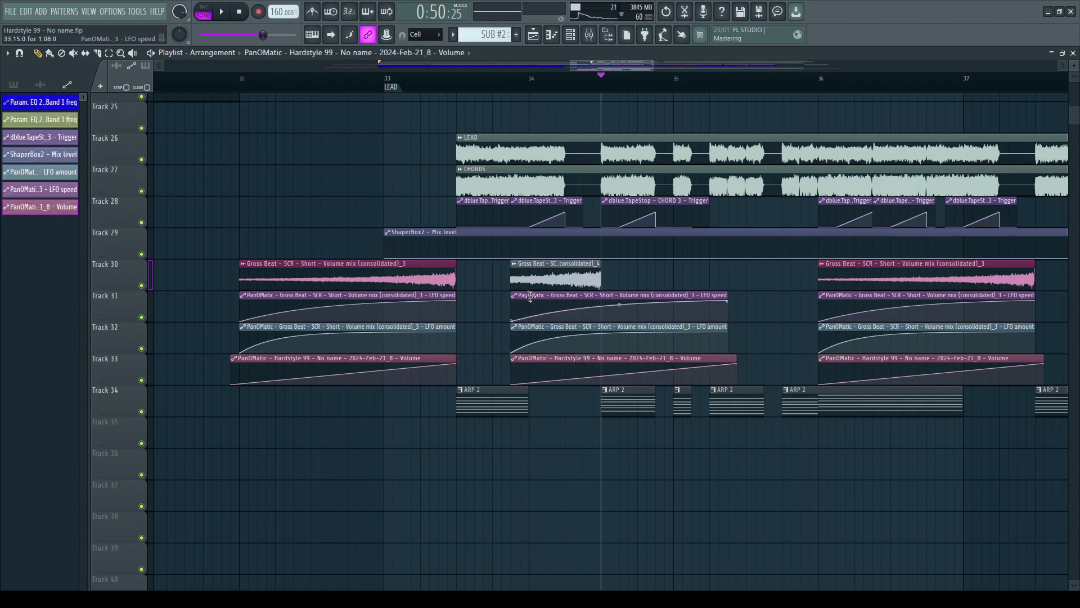
Step: Make the copied LFO speed, LFO amount and Volume clips at 33:15 unique and compress their curves to peak at 34:09
{"action": "left_click", "coordinate": [527, 323]}
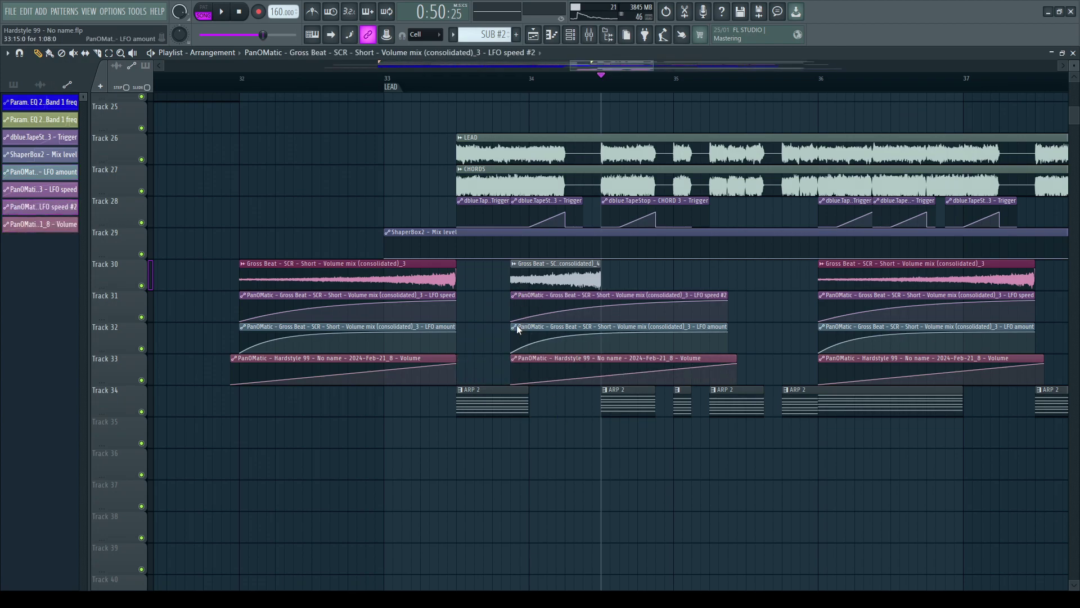
{"action": "left_click", "coordinate": [520, 329]}
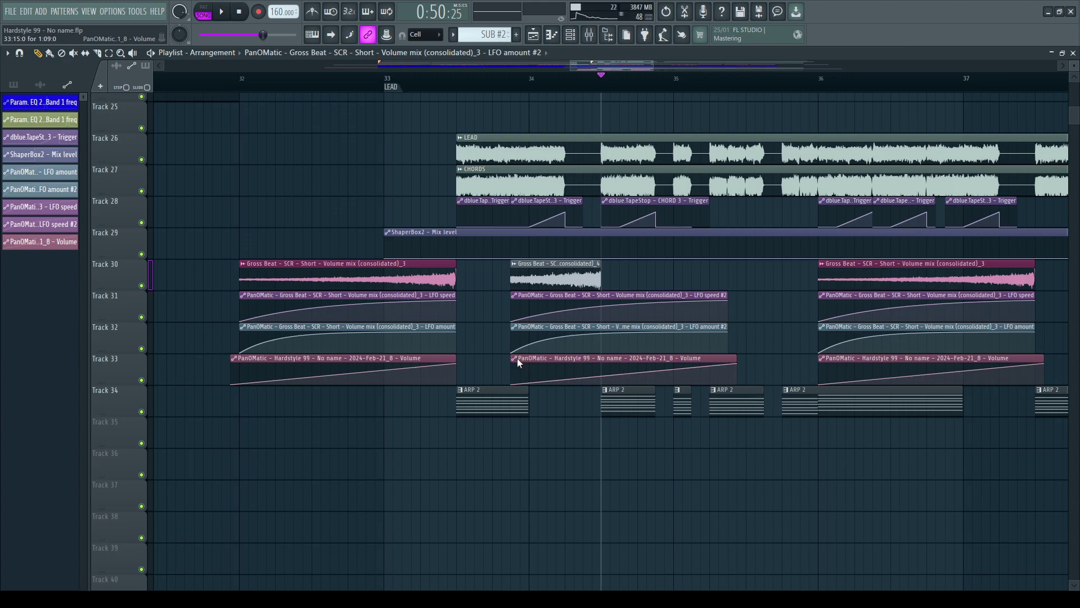
{"action": "left_click_drag", "start_coordinate": [606, 304], "coordinate": [604, 299]}
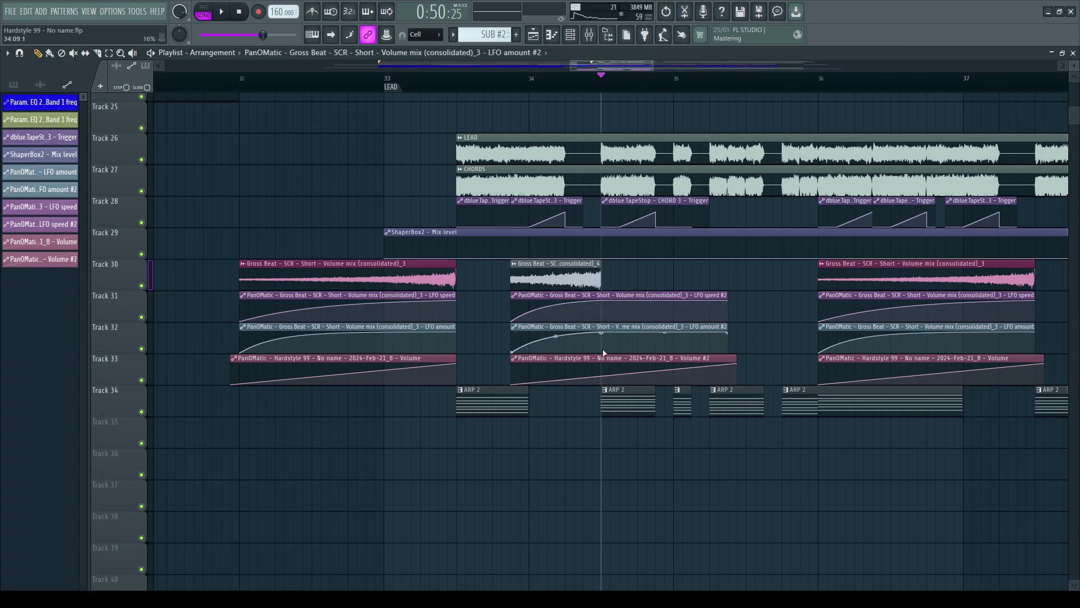
{"action": "left_click_drag", "start_coordinate": [603, 374], "coordinate": [604, 366]}
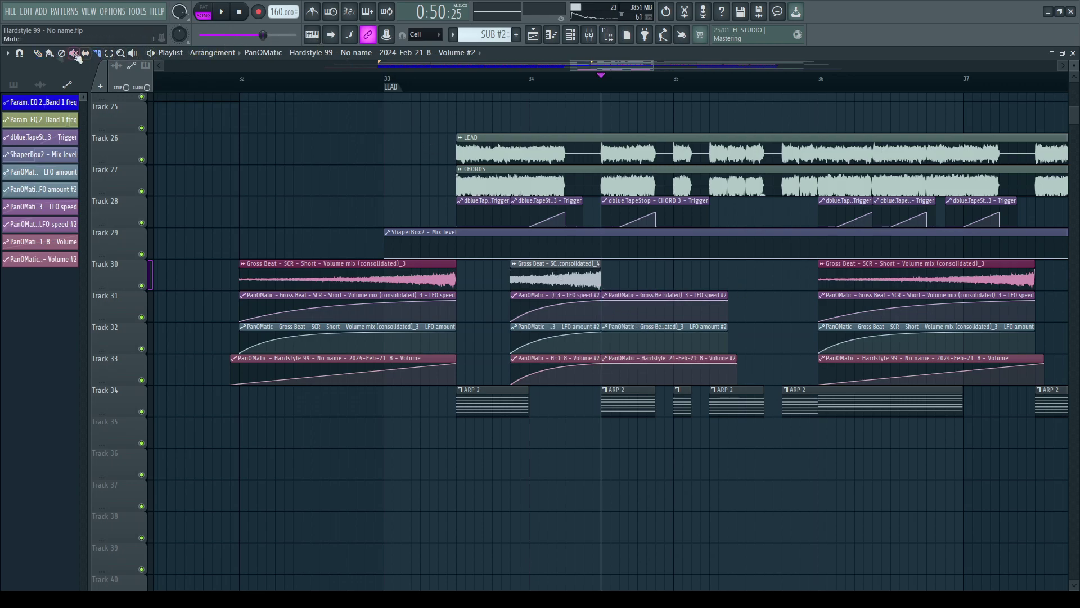
Step: Delete the sliced-off remainders of the three #2 automation clips after 34:09 on tracks 31–33
{"action": "right_click", "coordinate": [645, 304]}
{"action": "right_click", "coordinate": [645, 338]}
{"action": "right_click", "coordinate": [647, 368]}
Step: Route the short reversed swell's audio clip to mixer insert 30, which holds Fruity PanOMatic
{"action": "left_click", "coordinate": [536, 85]}
{"action": "double_click", "coordinate": [555, 279]}
{"action": "key", "text": "space"}
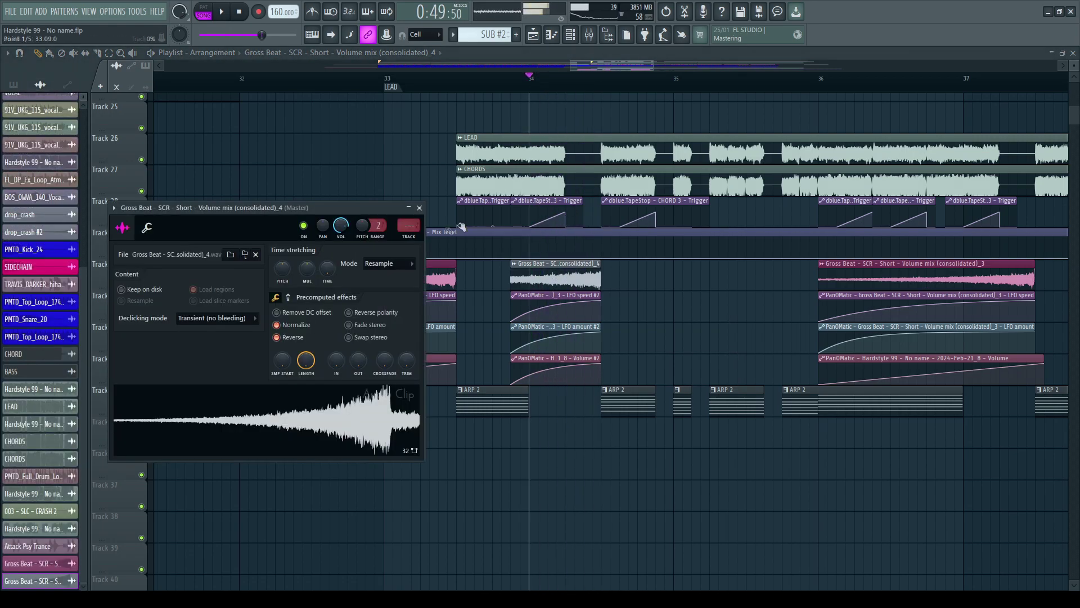
{"action": "key", "text": "F9"}
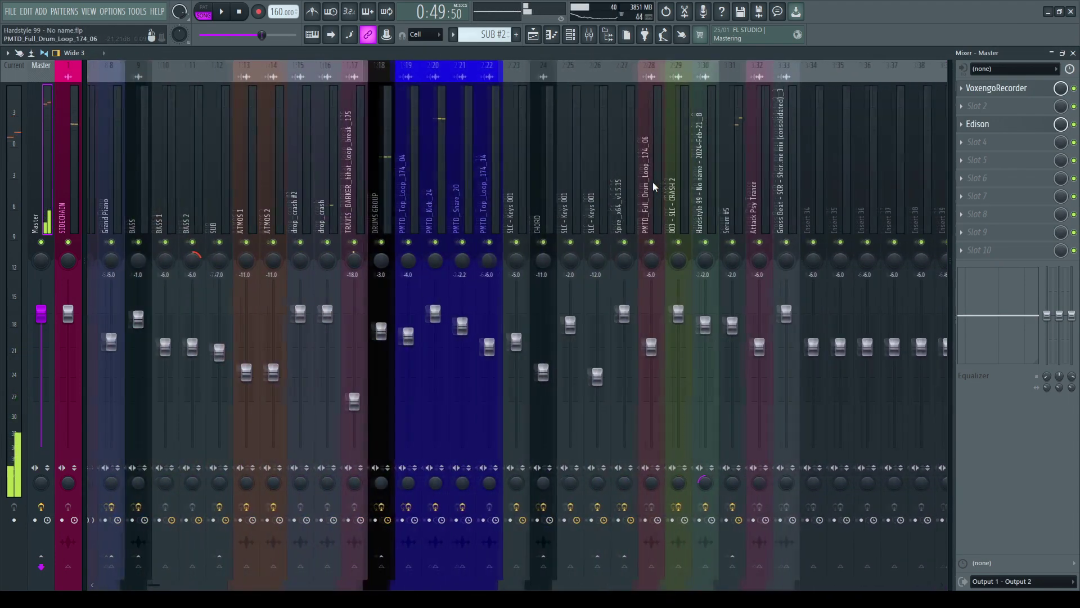
{"action": "left_click", "coordinate": [653, 181]}
{"action": "left_click", "coordinate": [708, 197]}
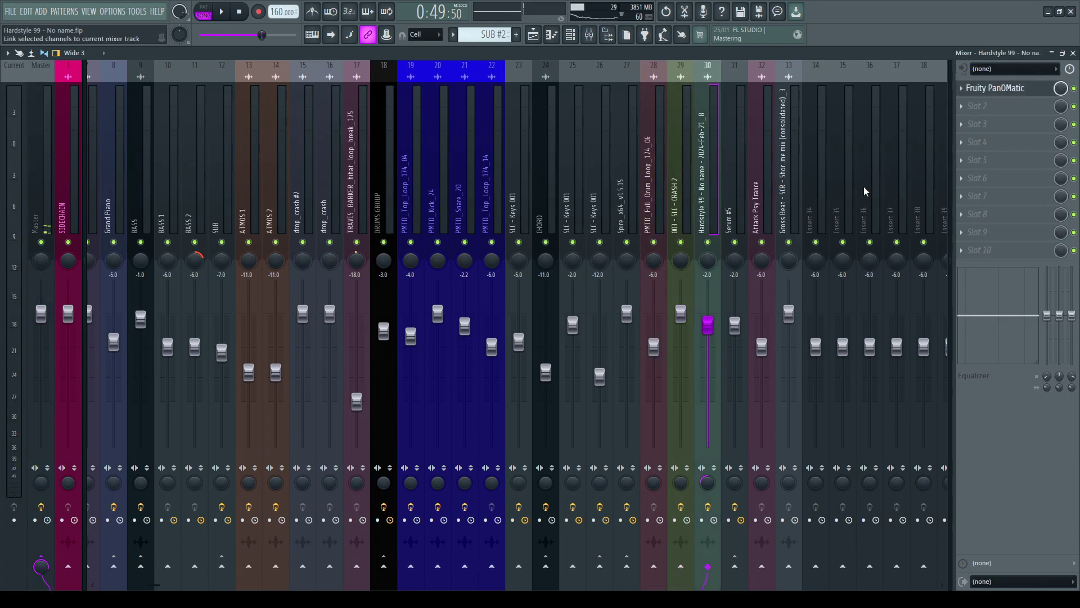
{"action": "key", "text": "F9"}
Step: Straighten the Volume #2 curve beneath the short swell and shift its clip to 33:14.4, keeping its end at 34:09
{"action": "key", "text": "space"}
{"action": "scroll", "coordinate": [622, 78], "scroll_direction": "down", "scroll_amount": 3}
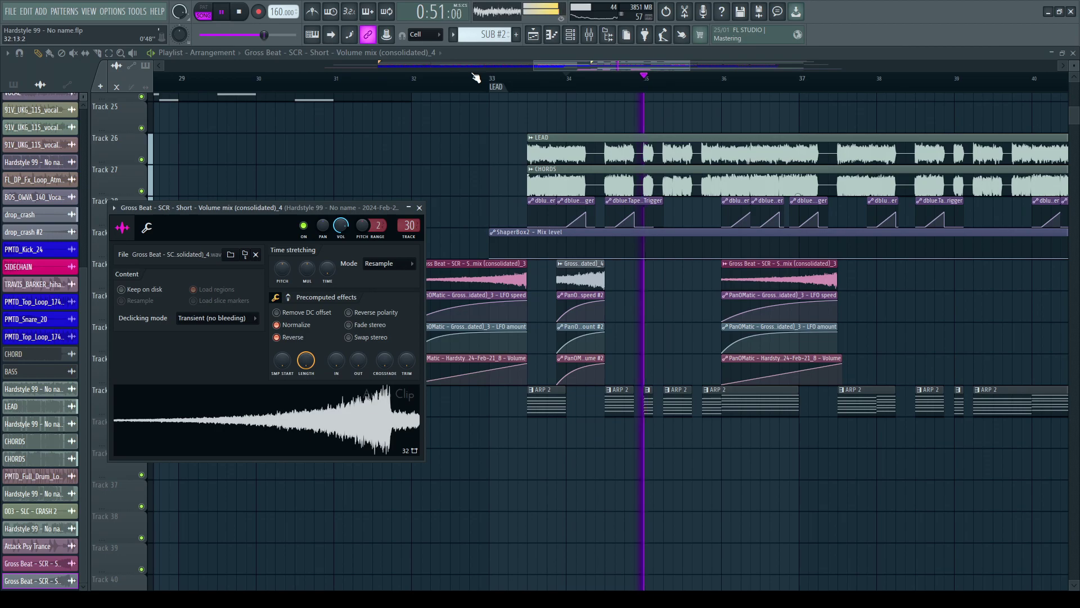
{"action": "left_click", "coordinate": [410, 80]}
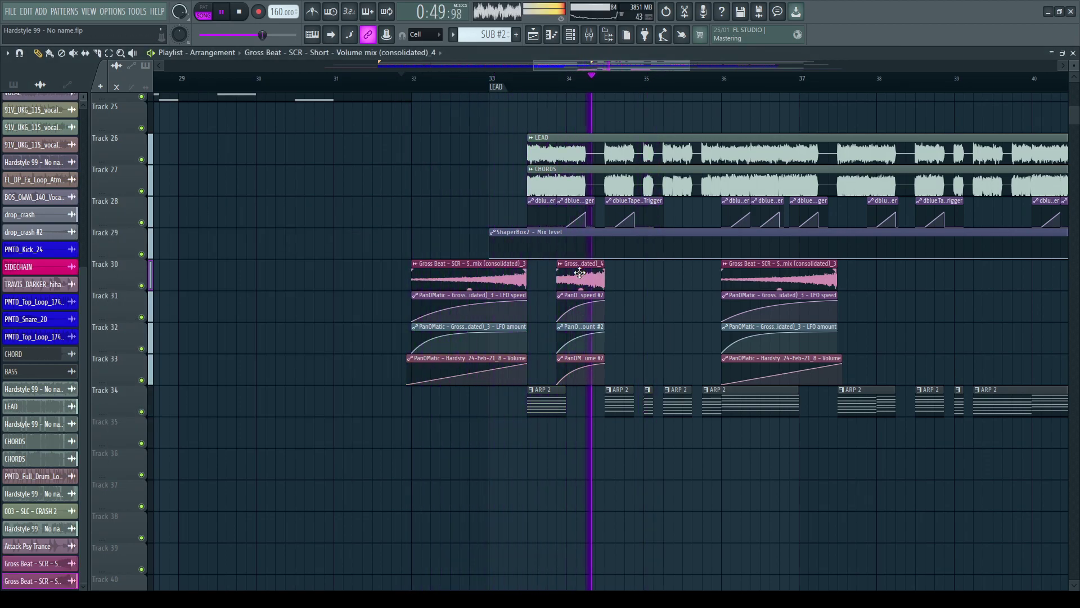
{"action": "scroll", "coordinate": [591, 315], "scroll_direction": "up", "scroll_amount": 3}
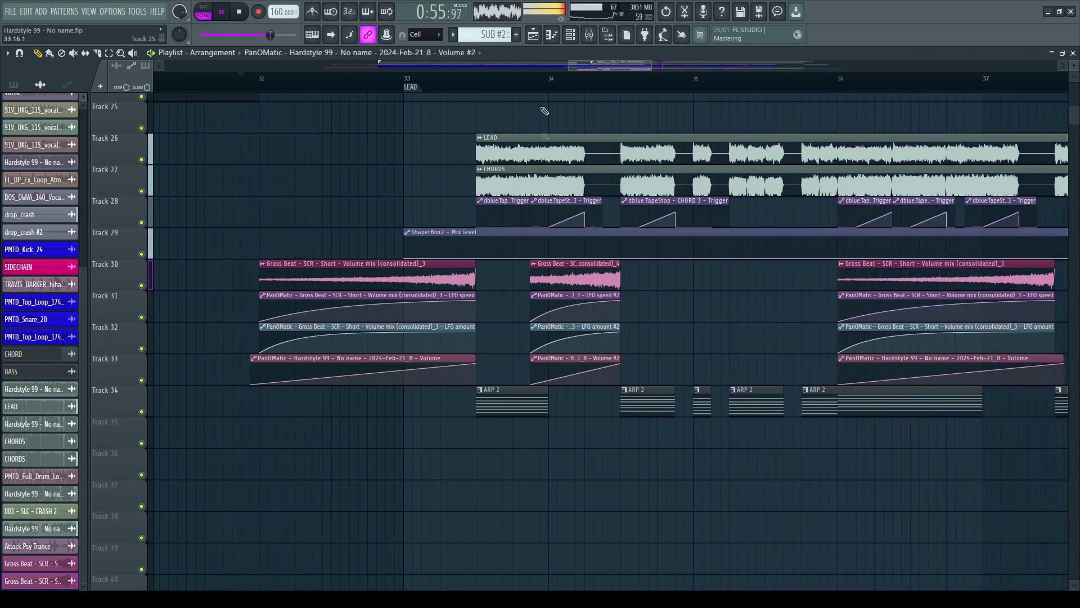
{"action": "left_click", "coordinate": [527, 86]}
{"action": "scroll", "coordinate": [526, 86], "scroll_direction": "up", "scroll_amount": 5}
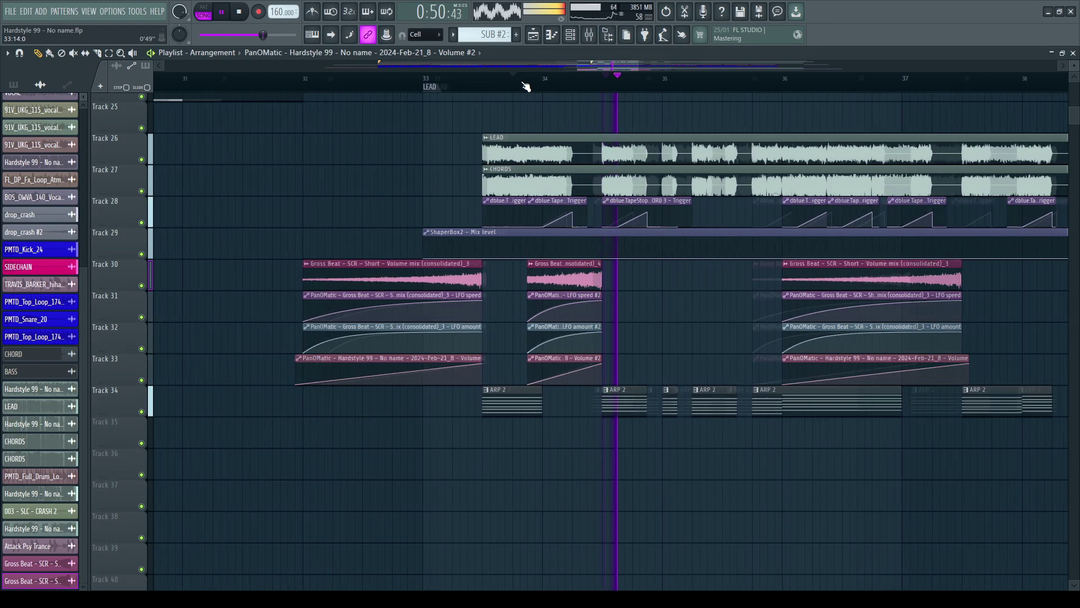
{"action": "left_click", "coordinate": [379, 366]}
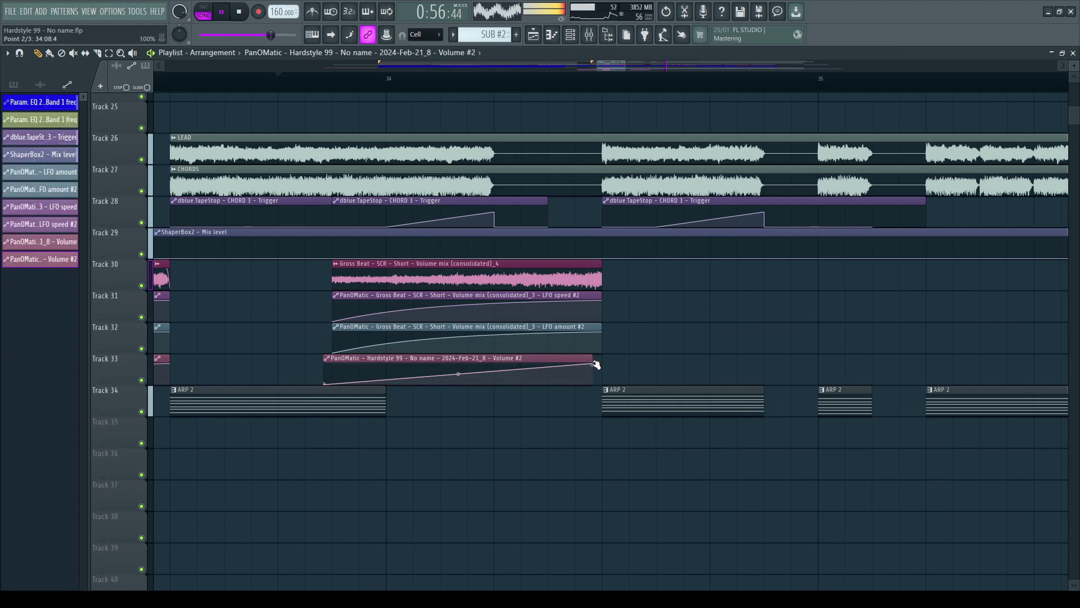
{"action": "left_click_drag", "start_coordinate": [593, 355], "coordinate": [773, 340]}
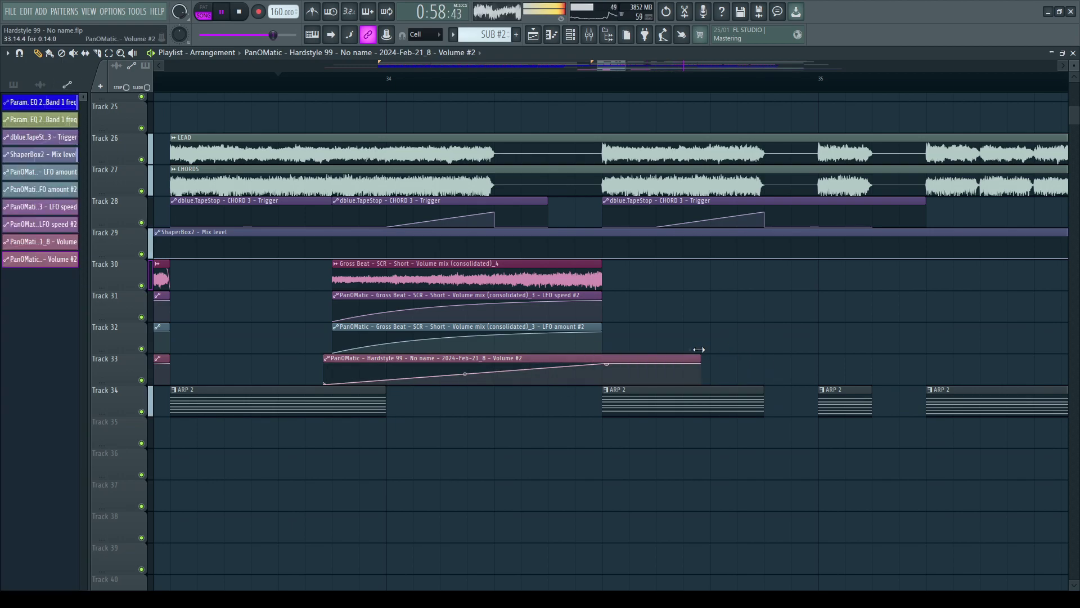
{"action": "left_click_drag", "start_coordinate": [599, 353], "coordinate": [611, 357]}
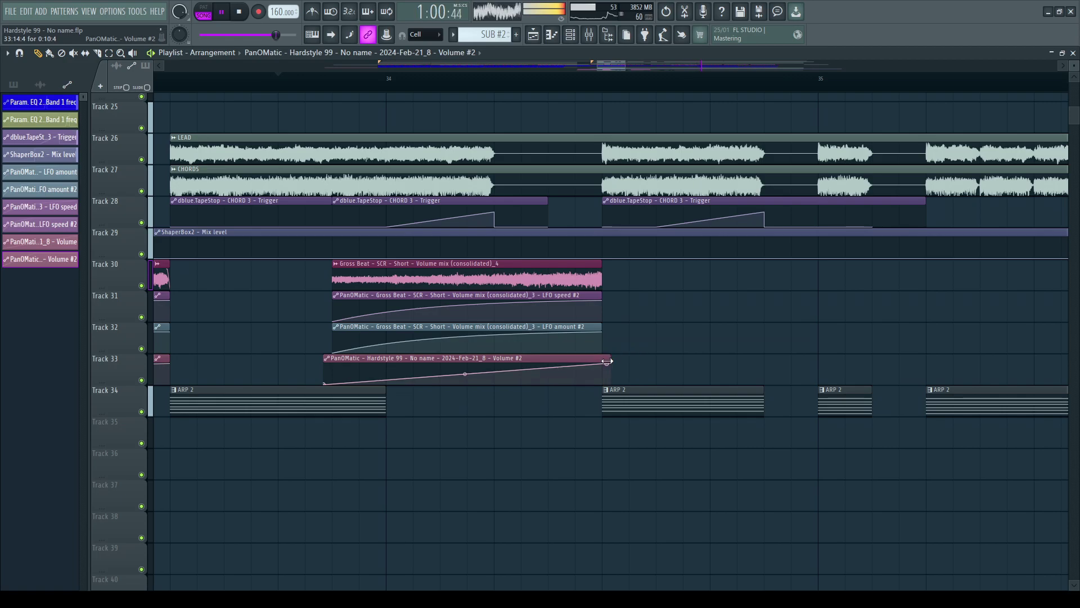
{"action": "key", "text": "space"}
{"action": "key", "text": "space"}
{"action": "scroll", "coordinate": [593, 79], "scroll_direction": "down", "scroll_amount": 4}
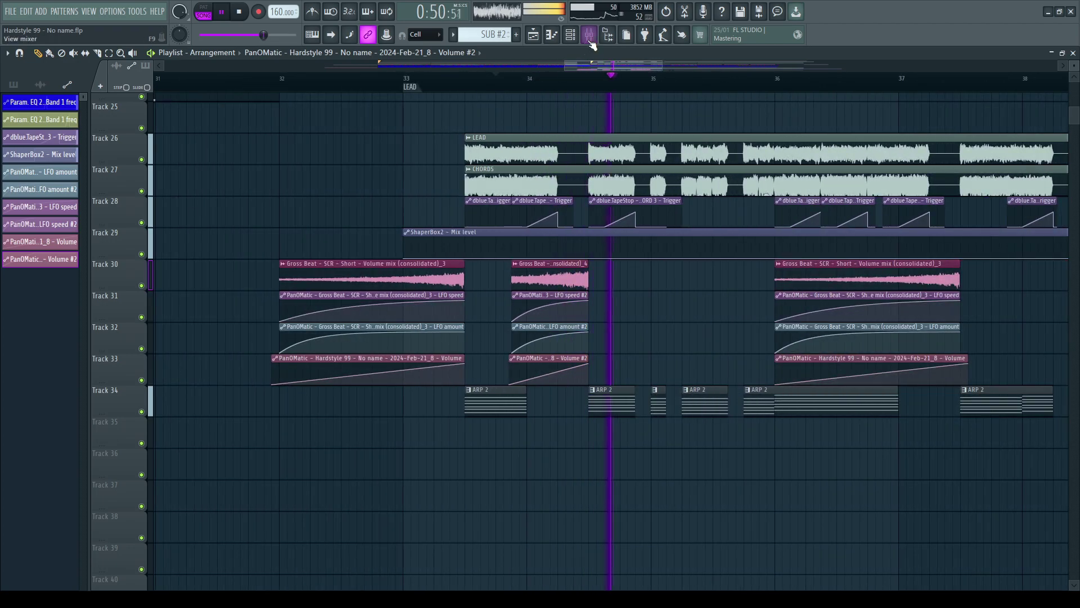
Step: Solo the PanOMatic insert 30 in the mixer to hear the swells alone, and return to the stopped playlist
{"action": "left_click", "coordinate": [591, 39]}
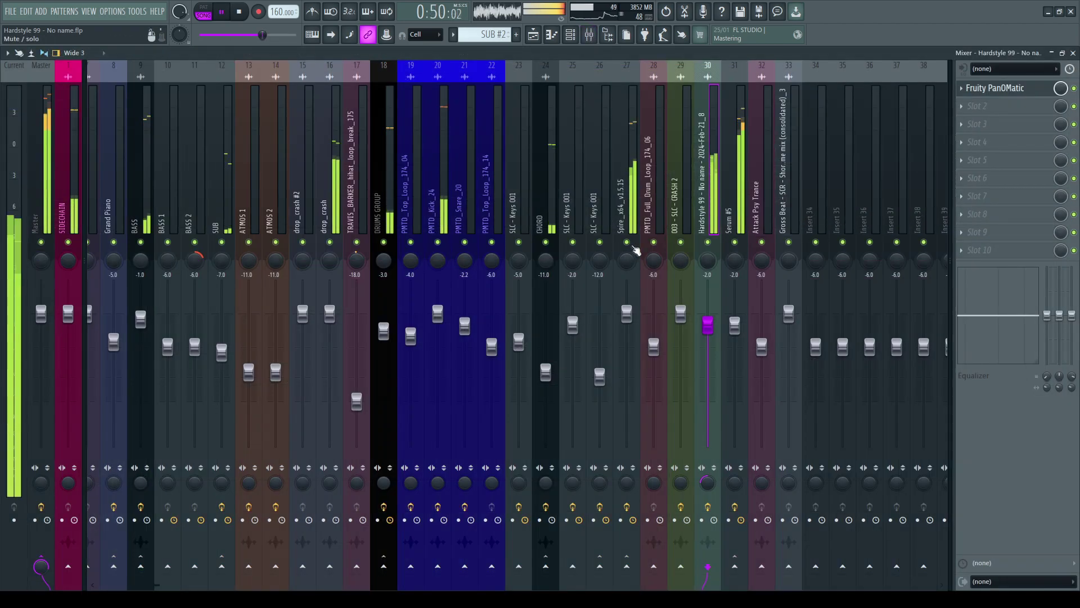
{"action": "right_click", "coordinate": [707, 242]}
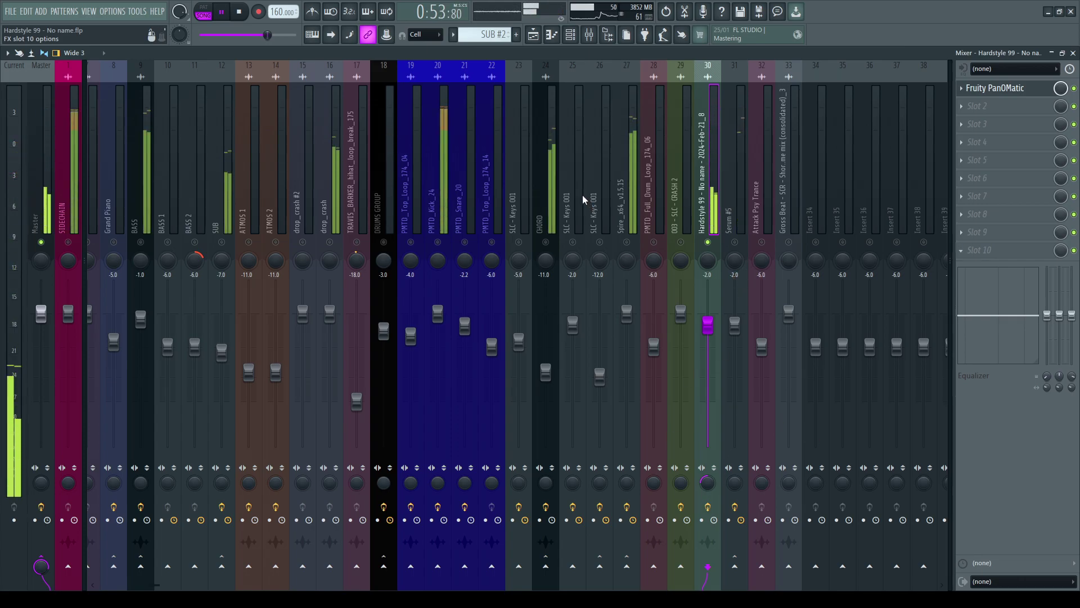
{"action": "key", "text": "F5"}
{"action": "key", "text": "space"}
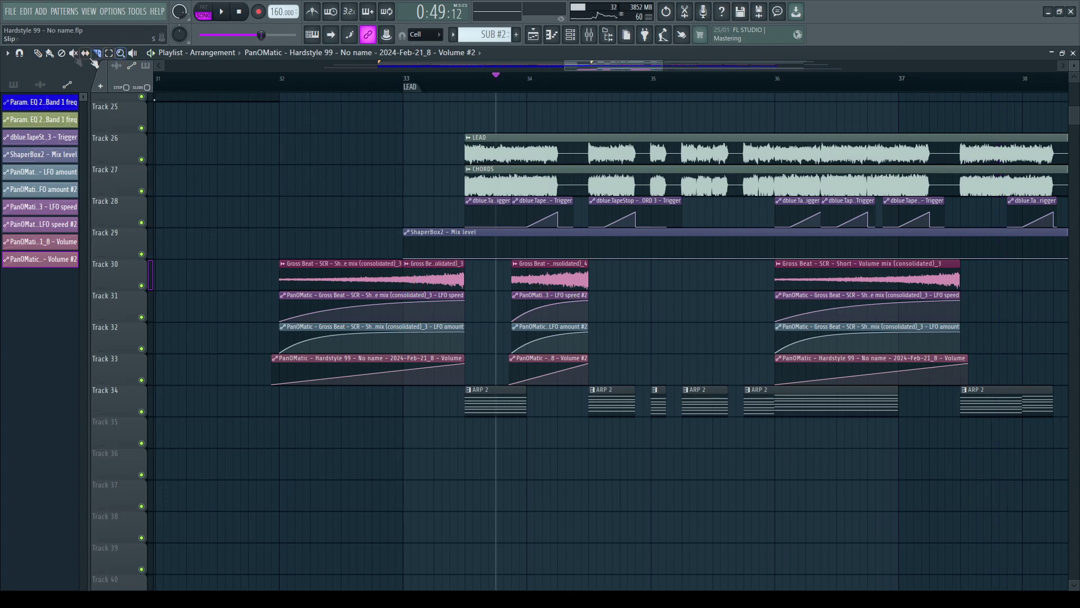
Step: Delete the part of the first swell on track 30 before bar 33 and audition what remains
{"action": "right_click", "coordinate": [312, 266]}
{"action": "left_click", "coordinate": [348, 78]}
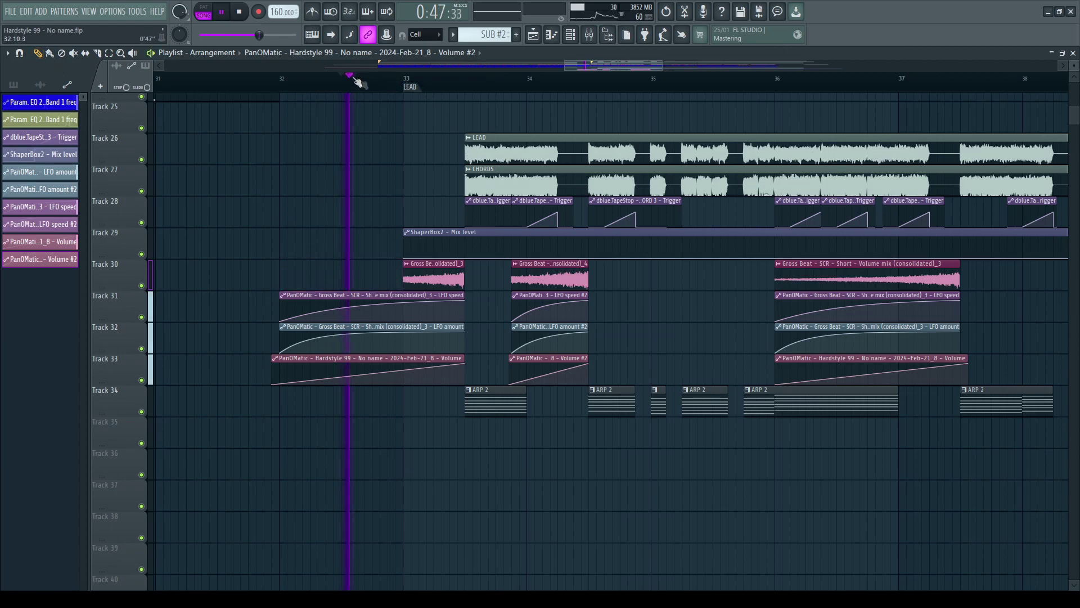
{"action": "key", "text": "space"}
Step: Move the rise of the LFO speed, LFO amount and Volume curves to bar 33 and play the result
{"action": "left_click", "coordinate": [403, 319]}
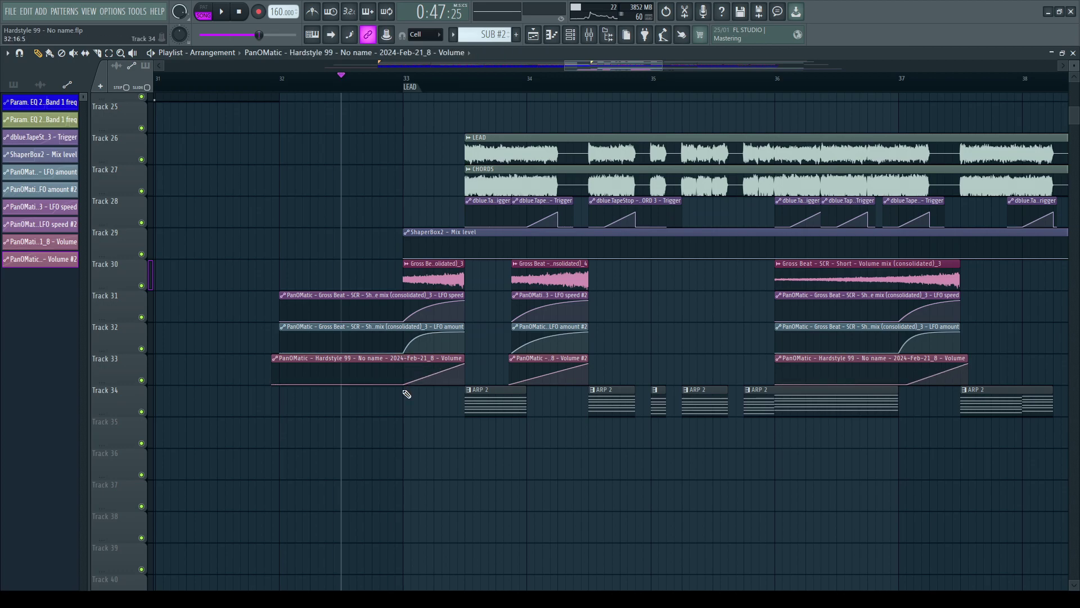
{"action": "key", "text": "space"}
{"action": "scroll", "coordinate": [462, 97], "scroll_direction": "up", "scroll_amount": 1}
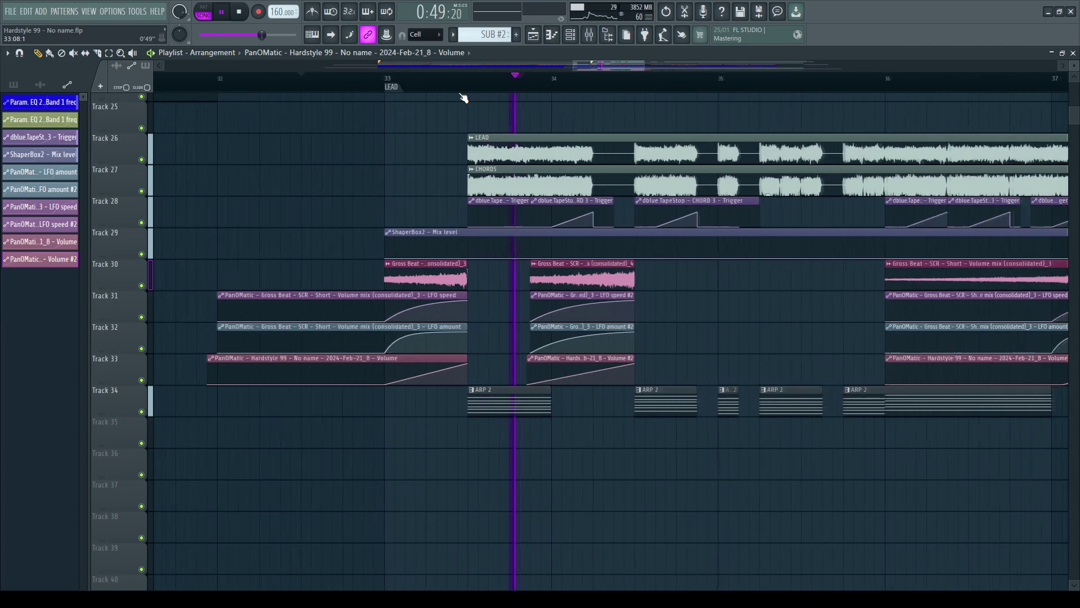
{"action": "scroll", "coordinate": [464, 97], "scroll_direction": "up", "scroll_amount": 1}
{"action": "key", "text": "space"}
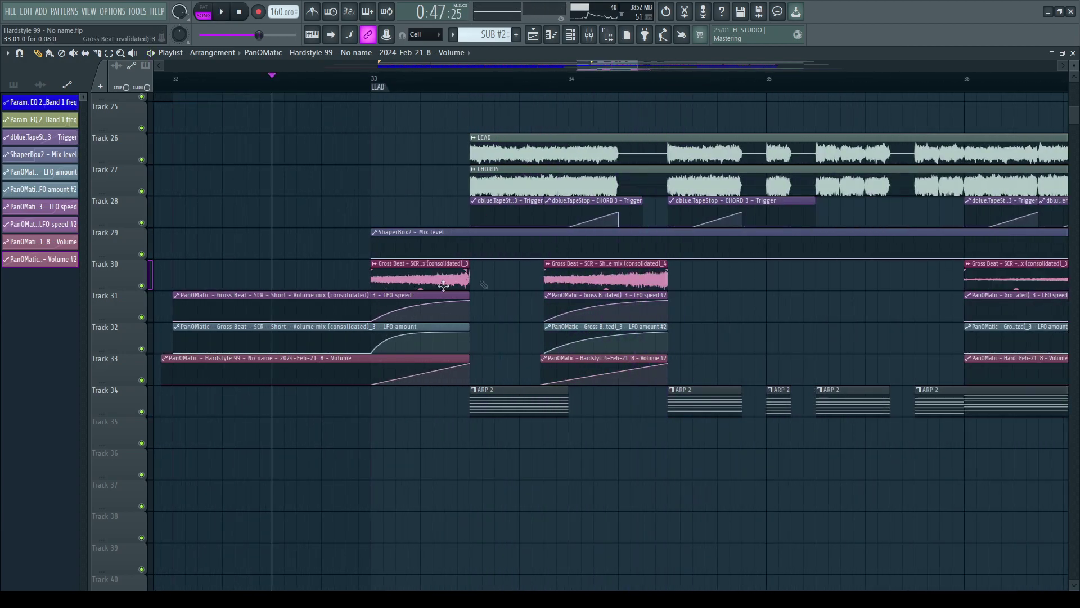
Step: Shorten the second swell to start at bar 34 and align its three #2 automation clips with it, ending at 34:09
{"action": "left_click_drag", "start_coordinate": [550, 284], "coordinate": [622, 296]}
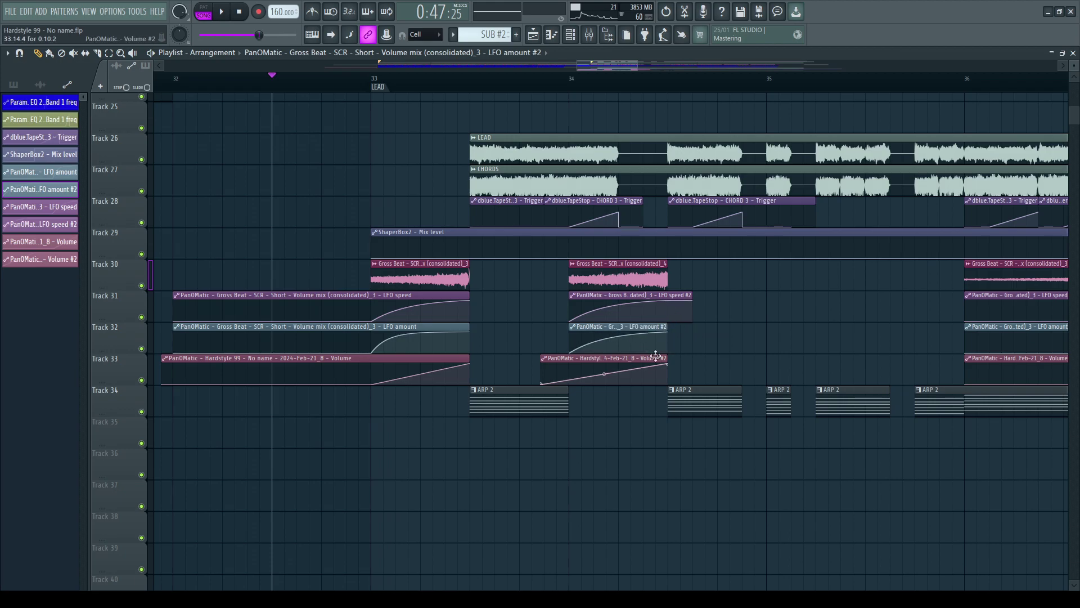
{"action": "left_click_drag", "start_coordinate": [644, 358], "coordinate": [669, 359]}
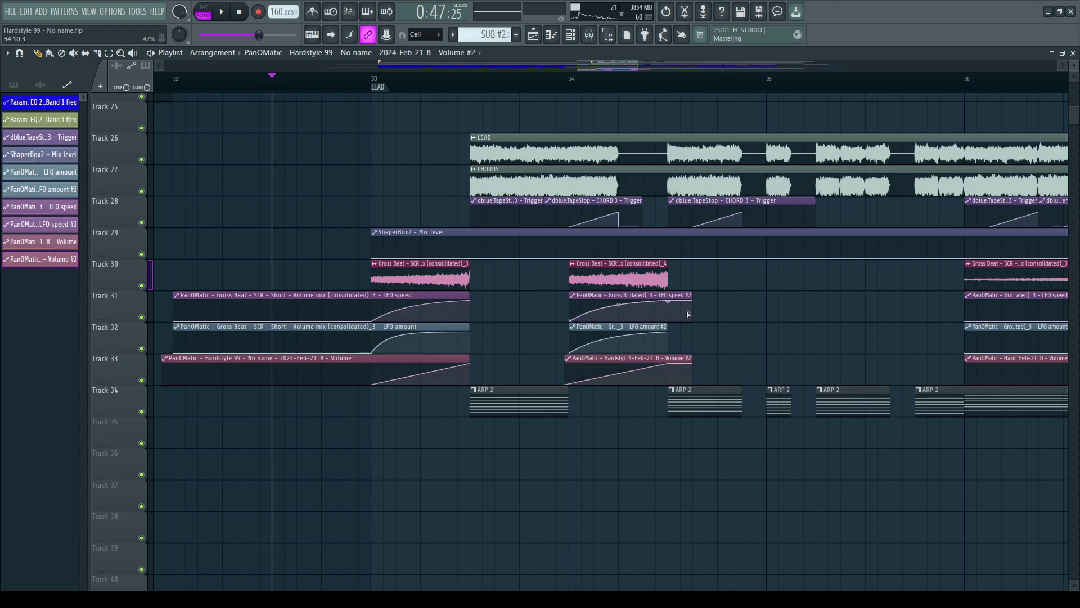
{"action": "key", "text": "space"}
{"action": "left_click_drag", "start_coordinate": [693, 295], "coordinate": [668, 295]}
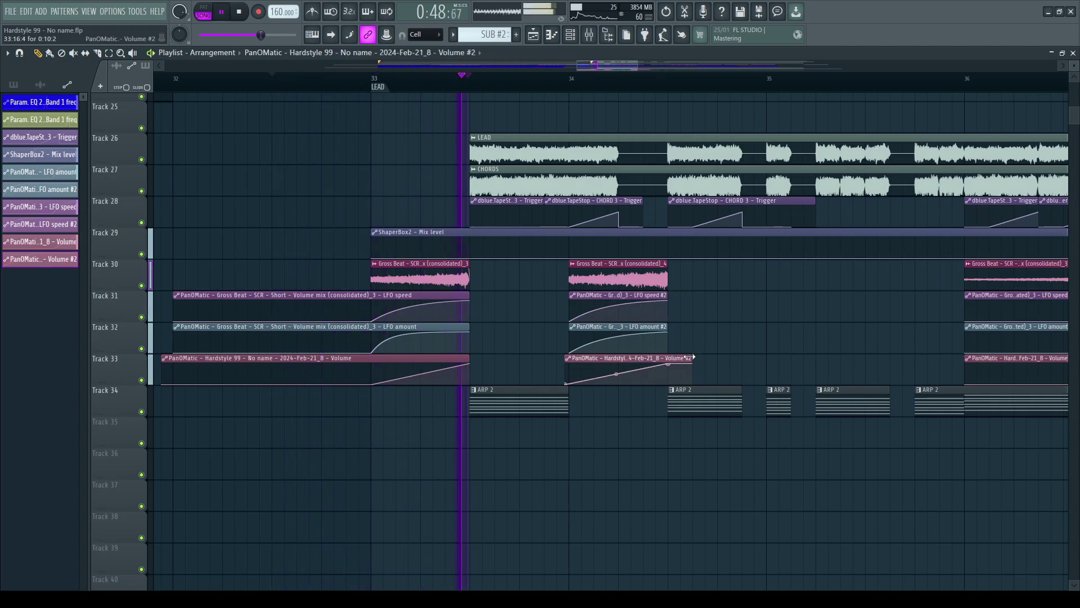
{"action": "left_click_drag", "start_coordinate": [692, 358], "coordinate": [669, 355]}
Step: Finish the solo check of the shortened swells and unsolo the PanOMatic insert in the mixer
{"action": "scroll", "coordinate": [714, 79], "scroll_direction": "down", "scroll_amount": 3}
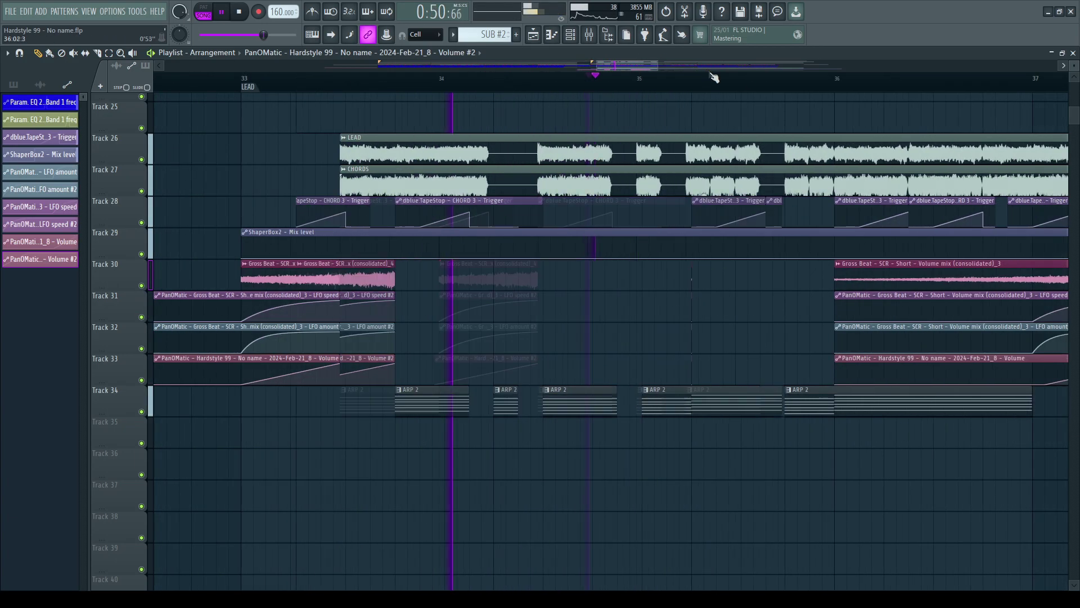
{"action": "key", "text": "space"}
{"action": "scroll", "coordinate": [714, 83], "scroll_direction": "down", "scroll_amount": 2}
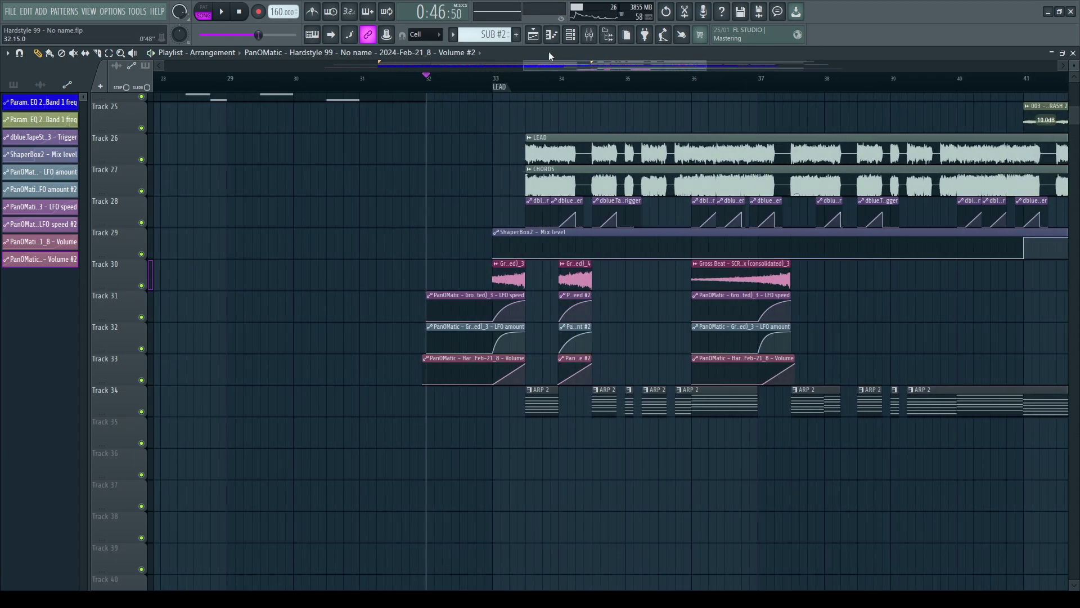
{"action": "left_click", "coordinate": [591, 37]}
{"action": "key", "text": "F9"}
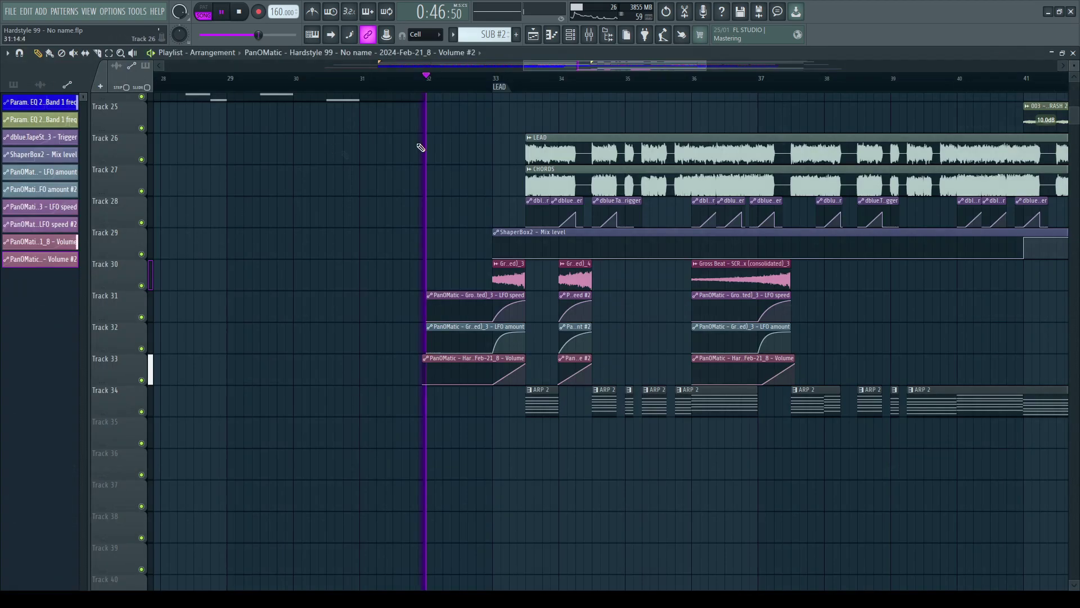
Step: Play the full mix from bar 32 through bar 36 to check how the shortened swells sit in the drop
{"action": "key", "text": "space"}
{"action": "scroll", "coordinate": [535, 79], "scroll_direction": "up", "scroll_amount": 5}
{"action": "scroll", "coordinate": [534, 79], "scroll_direction": "down", "scroll_amount": 3}
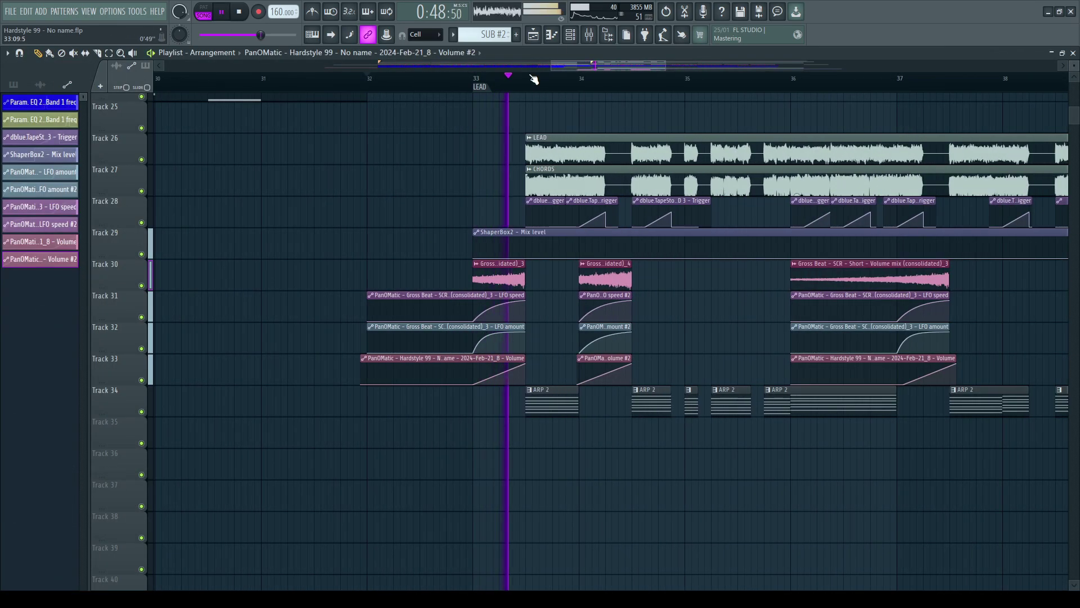
{"action": "scroll", "coordinate": [535, 79], "scroll_direction": "up", "scroll_amount": 3}
{"action": "scroll", "coordinate": [590, 77], "scroll_direction": "down", "scroll_amount": 4}
{"action": "scroll", "coordinate": [595, 80], "scroll_direction": "up", "scroll_amount": 3}
{"action": "scroll", "coordinate": [596, 77], "scroll_direction": "down", "scroll_amount": 3}
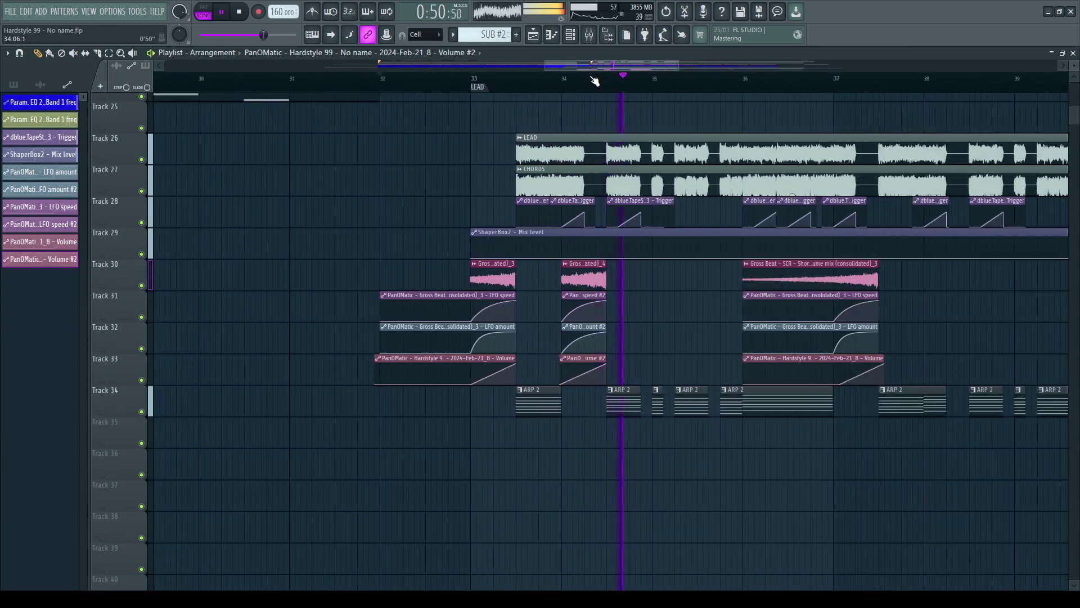
{"action": "scroll", "coordinate": [595, 82], "scroll_direction": "up", "scroll_amount": 1}
{"action": "scroll", "coordinate": [641, 83], "scroll_direction": "down", "scroll_amount": 3}
{"action": "scroll", "coordinate": [726, 85], "scroll_direction": "up", "scroll_amount": 2}
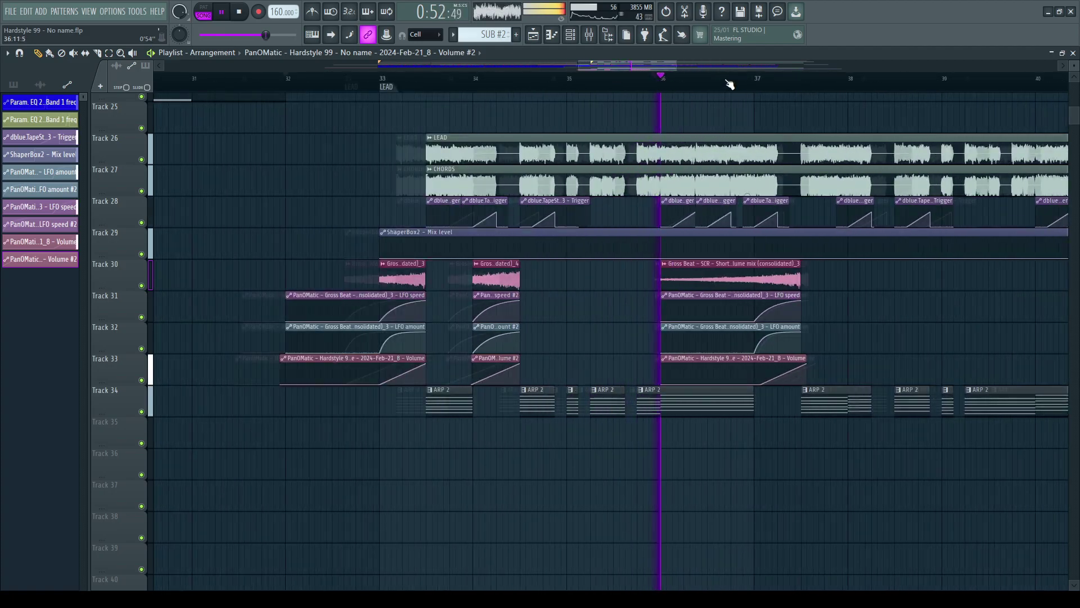
{"action": "scroll", "coordinate": [765, 88], "scroll_direction": "down", "scroll_amount": 3}
{"action": "scroll", "coordinate": [778, 88], "scroll_direction": "up", "scroll_amount": 3}
{"action": "key", "text": "space"}
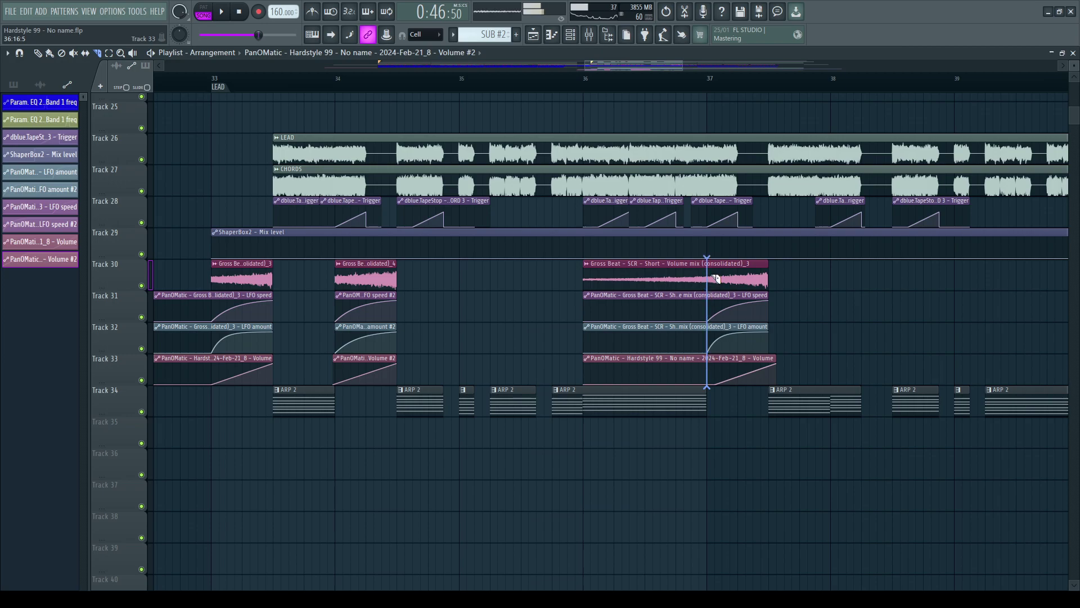
Step: Delete the parts of the third swell and its three automation clips before bar 37, and replay the drop from bar 32
{"action": "right_click", "coordinate": [600, 266]}
{"action": "right_click", "coordinate": [614, 298]}
{"action": "right_click", "coordinate": [625, 329]}
{"action": "right_click", "coordinate": [636, 357]}
{"action": "scroll", "coordinate": [785, 82], "scroll_direction": "down", "scroll_amount": 4}
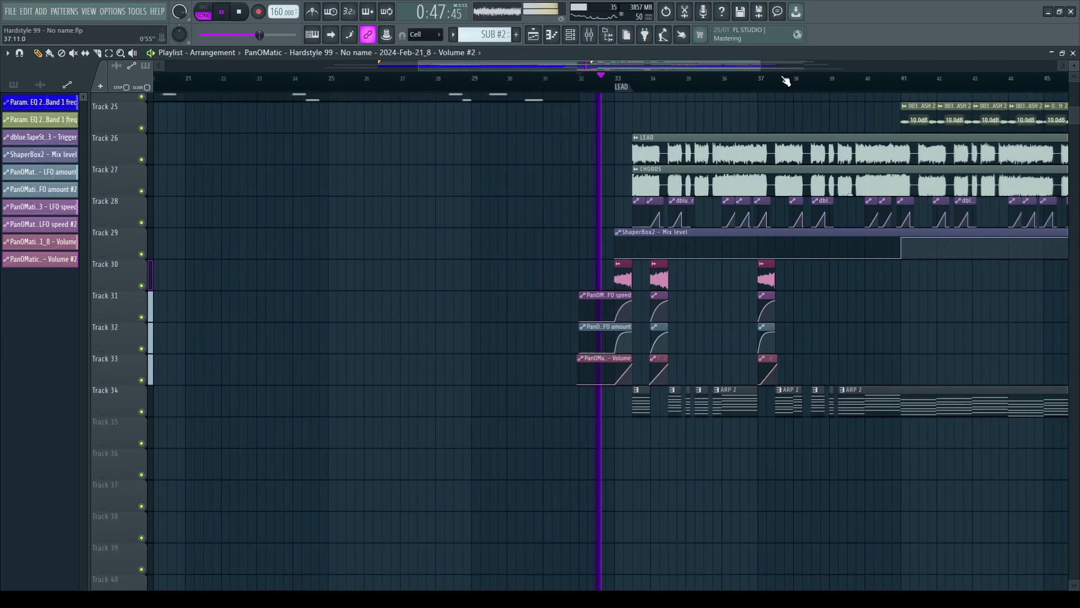
{"action": "scroll", "coordinate": [783, 79], "scroll_direction": "up", "scroll_amount": 3}
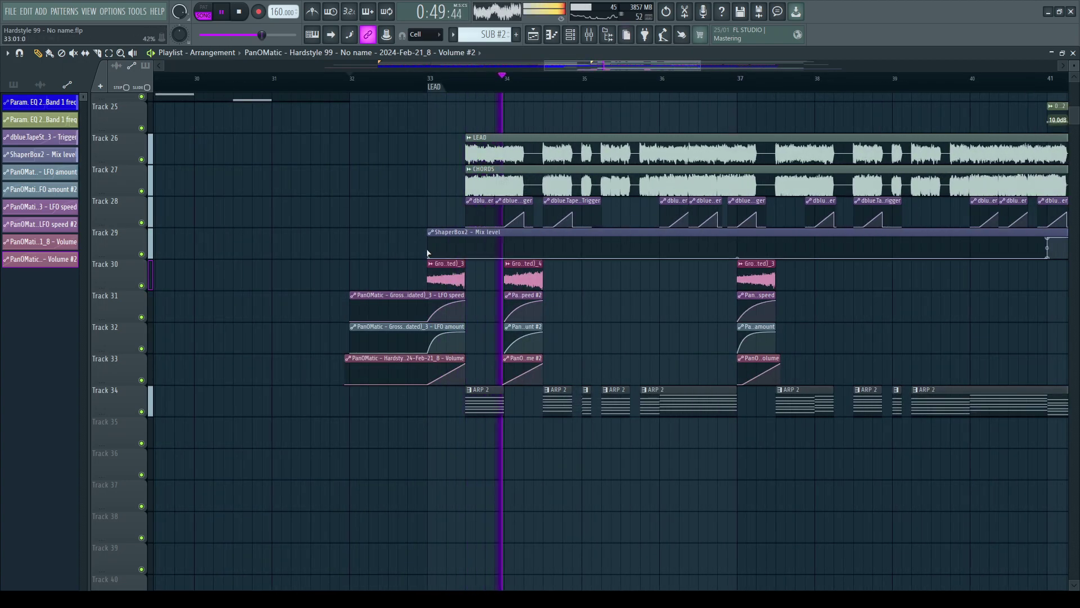
{"action": "scroll", "coordinate": [477, 92], "scroll_direction": "up", "scroll_amount": 3}
{"action": "scroll", "coordinate": [478, 92], "scroll_direction": "down", "scroll_amount": 2}
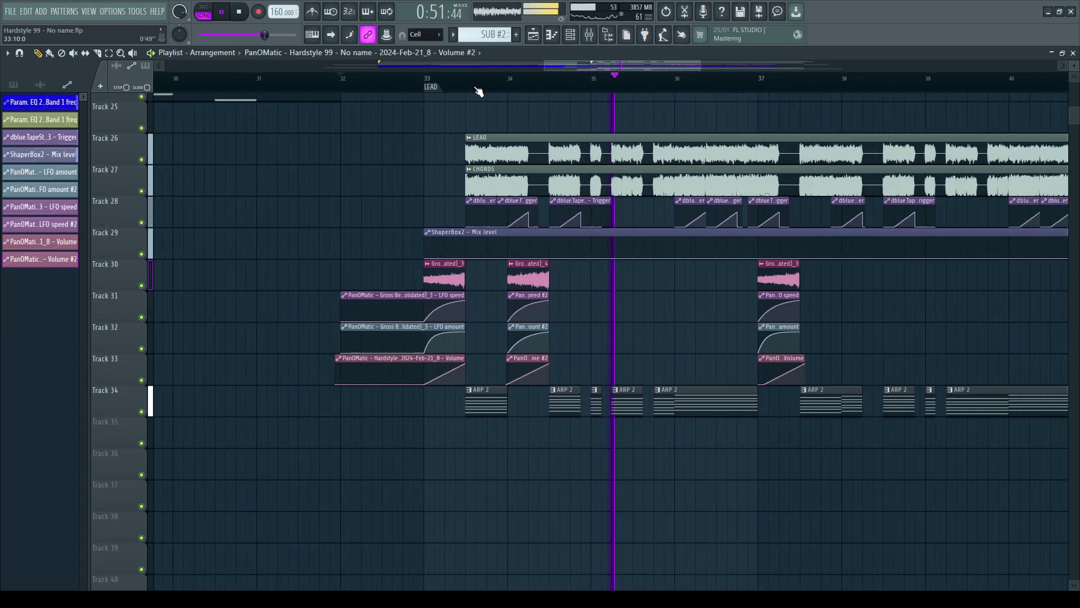
Step: Copy the second swell at bar 34 with its LFO speed #2 and LFO amount #2 automation clips to bar 38
{"action": "scroll", "coordinate": [478, 92], "scroll_direction": "down", "scroll_amount": 2}
{"action": "scroll", "coordinate": [633, 90], "scroll_direction": "up", "scroll_amount": 4}
{"action": "scroll", "coordinate": [608, 101], "scroll_direction": "down", "scroll_amount": 3}
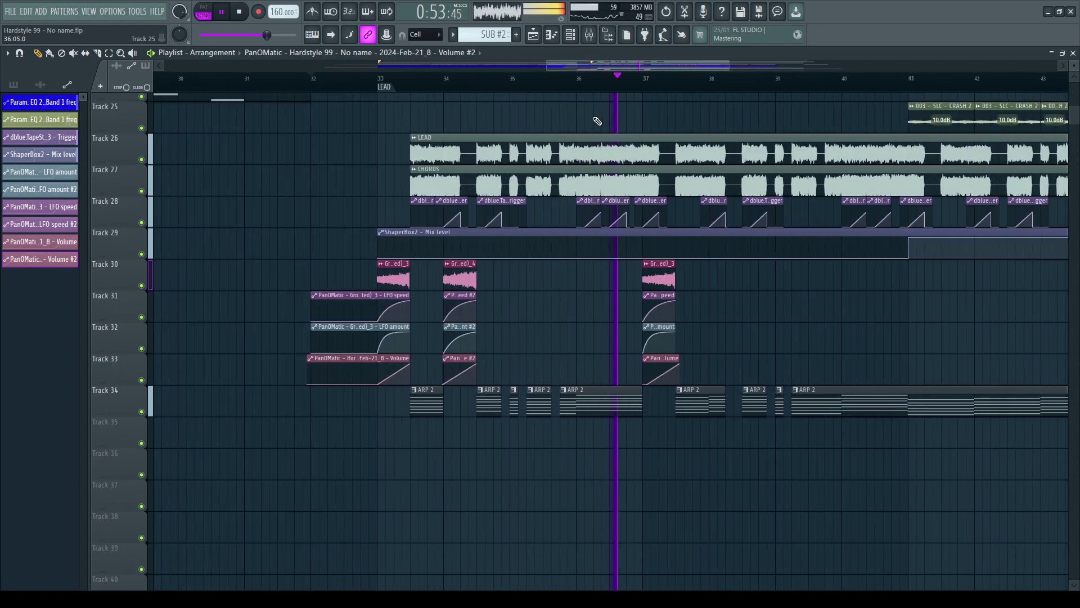
{"action": "left_click_drag", "start_coordinate": [443, 260], "coordinate": [477, 372]}
{"action": "key", "text": "space"}
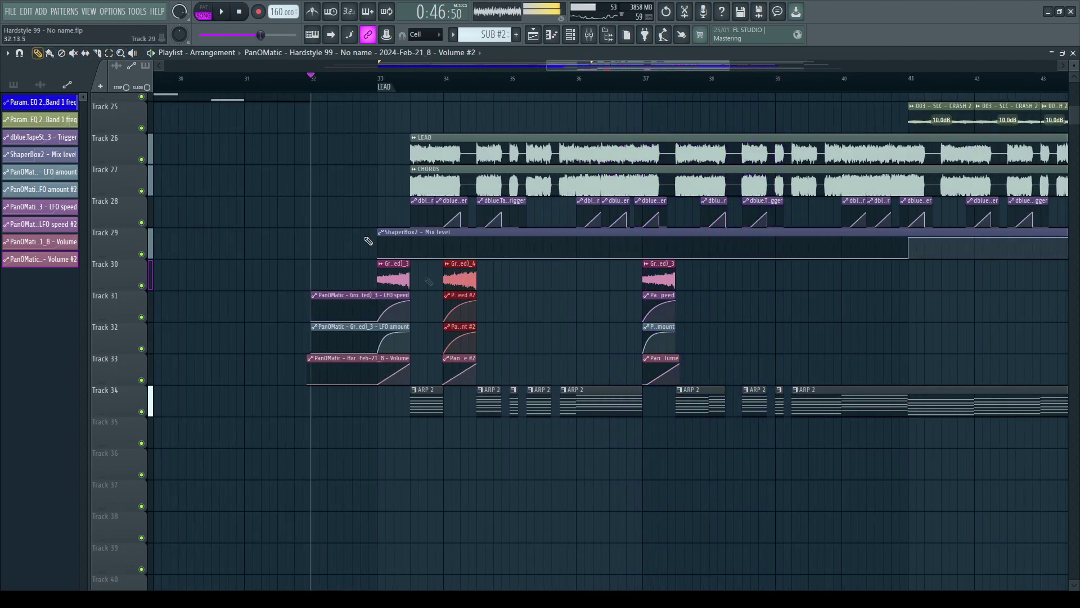
{"action": "left_click_drag", "start_coordinate": [467, 282], "coordinate": [743, 294]}
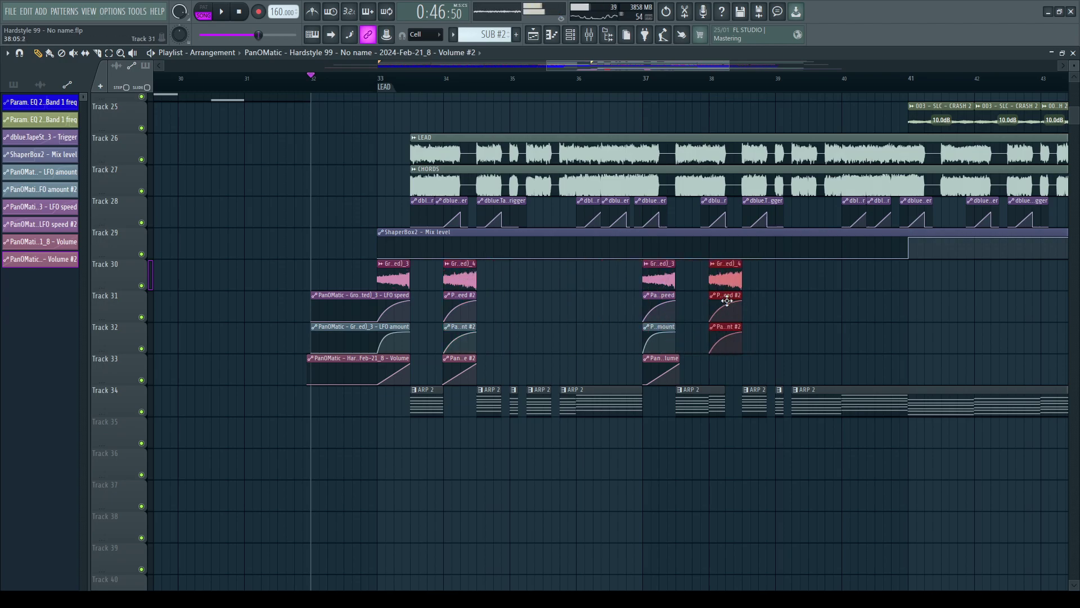
Step: Align the third swell's Volume automation to end at 37:09, and copy it under the bar 38 swell, trimmed to start at bar 38
{"action": "scroll", "coordinate": [735, 90], "scroll_direction": "up", "scroll_amount": 2}
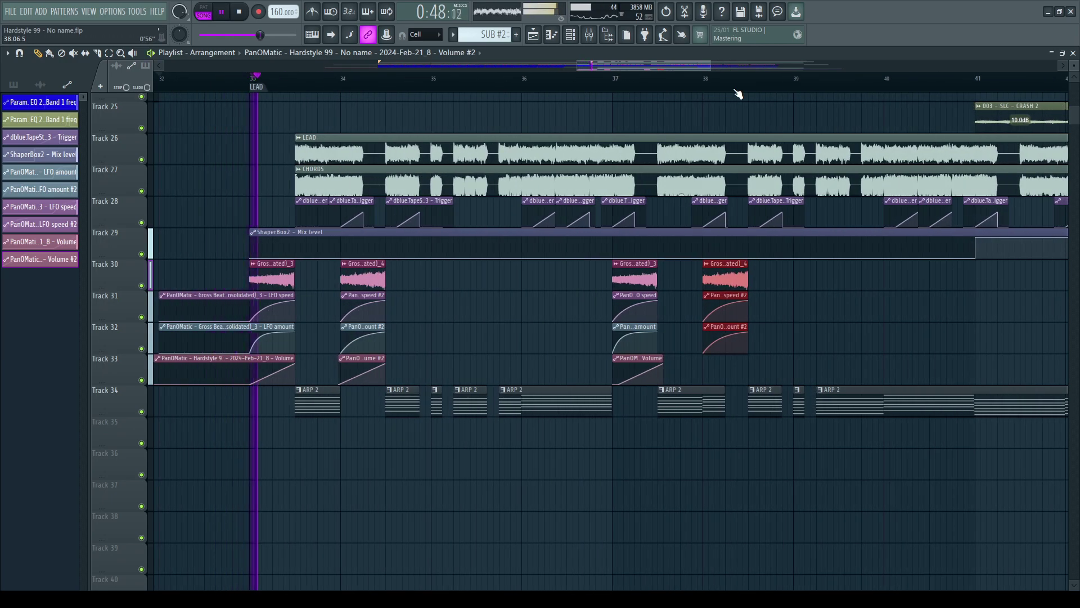
{"action": "scroll", "coordinate": [736, 90], "scroll_direction": "up", "scroll_amount": 4}
{"action": "left_click_drag", "start_coordinate": [593, 264], "coordinate": [621, 266]}
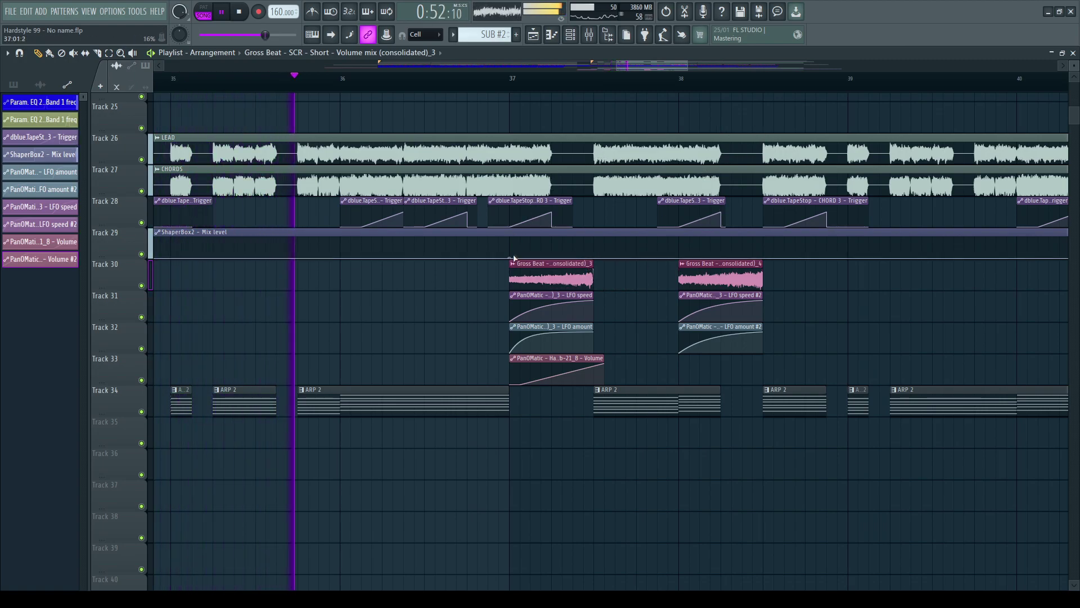
{"action": "left_click_drag", "start_coordinate": [540, 361], "coordinate": [694, 363]}
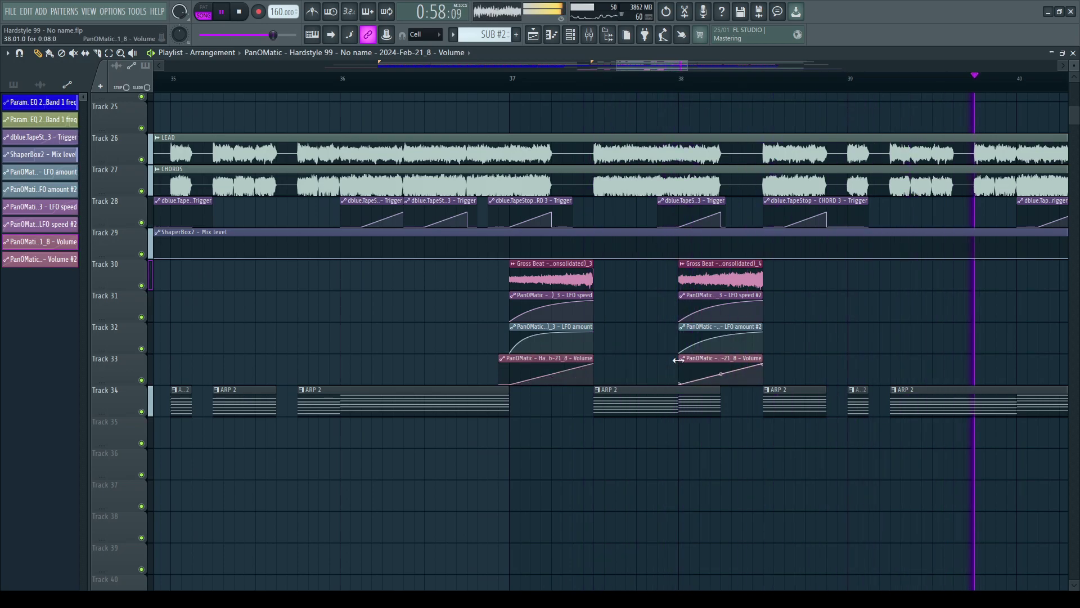
Step: Copy the first swell at bar 33 together with its three PanOMatic automation clips to bar 41
{"action": "scroll", "coordinate": [808, 96], "scroll_direction": "down", "scroll_amount": 4}
{"action": "scroll", "coordinate": [812, 96], "scroll_direction": "up", "scroll_amount": 4}
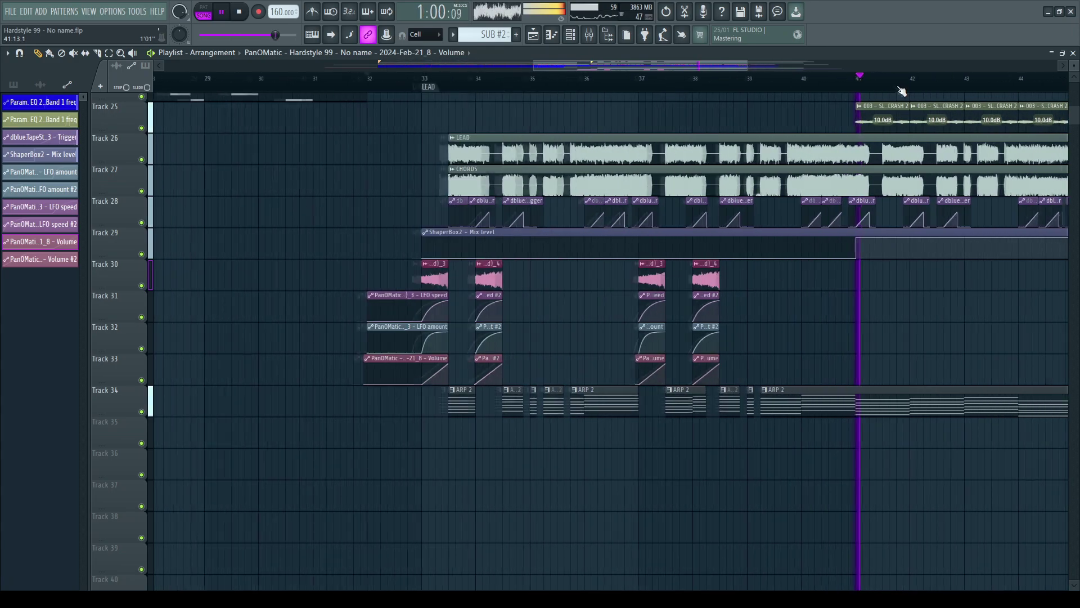
{"action": "left_click", "coordinate": [110, 52]}
{"action": "scroll", "coordinate": [441, 90], "scroll_direction": "down", "scroll_amount": 3}
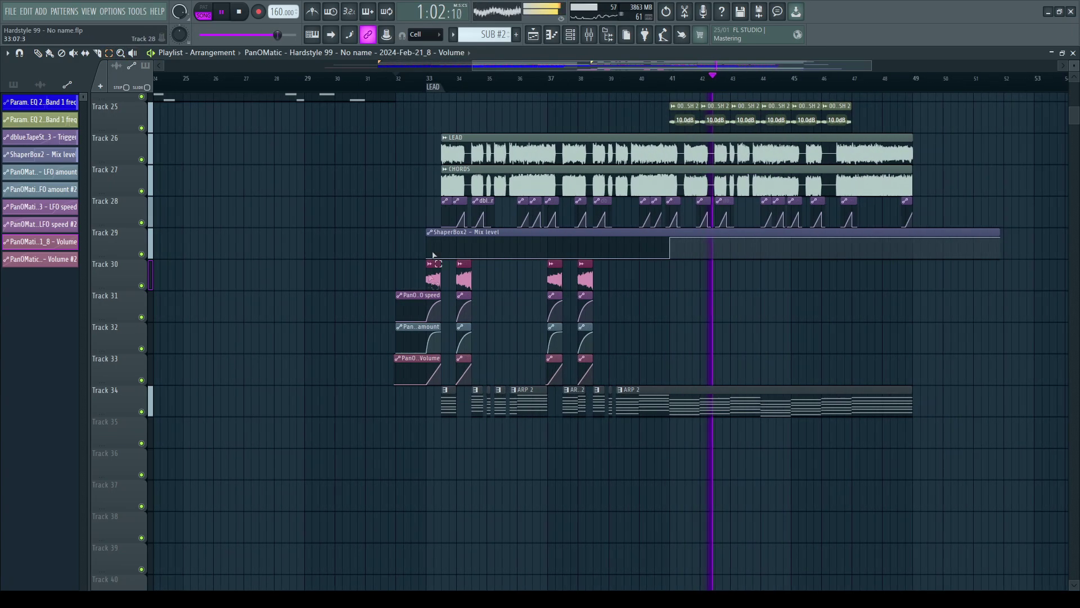
{"action": "left_click_drag", "start_coordinate": [434, 262], "coordinate": [440, 378]}
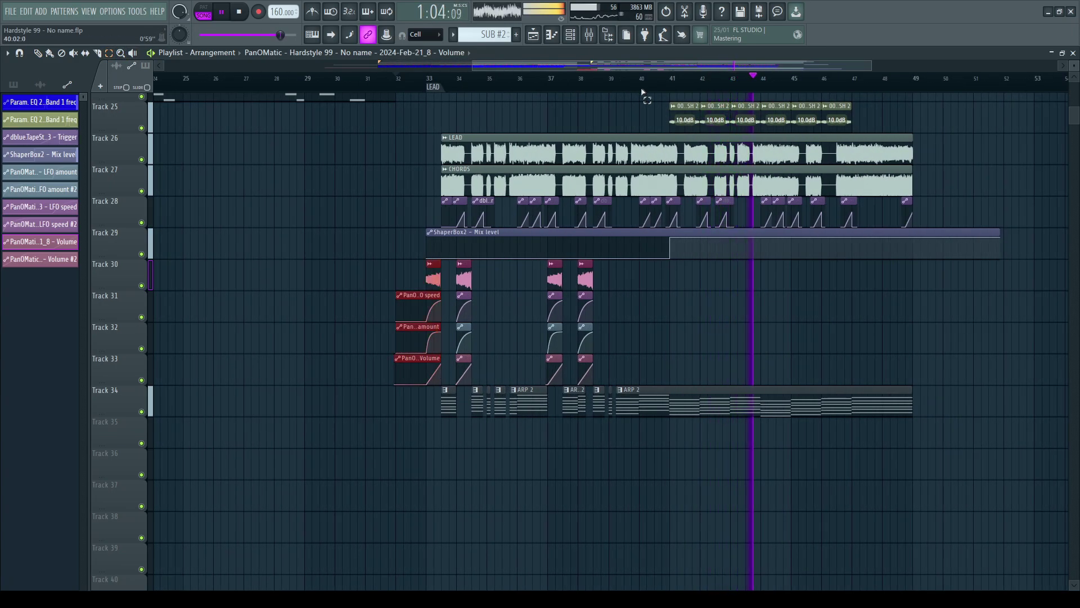
{"action": "scroll", "coordinate": [642, 92], "scroll_direction": "up", "scroll_amount": 2}
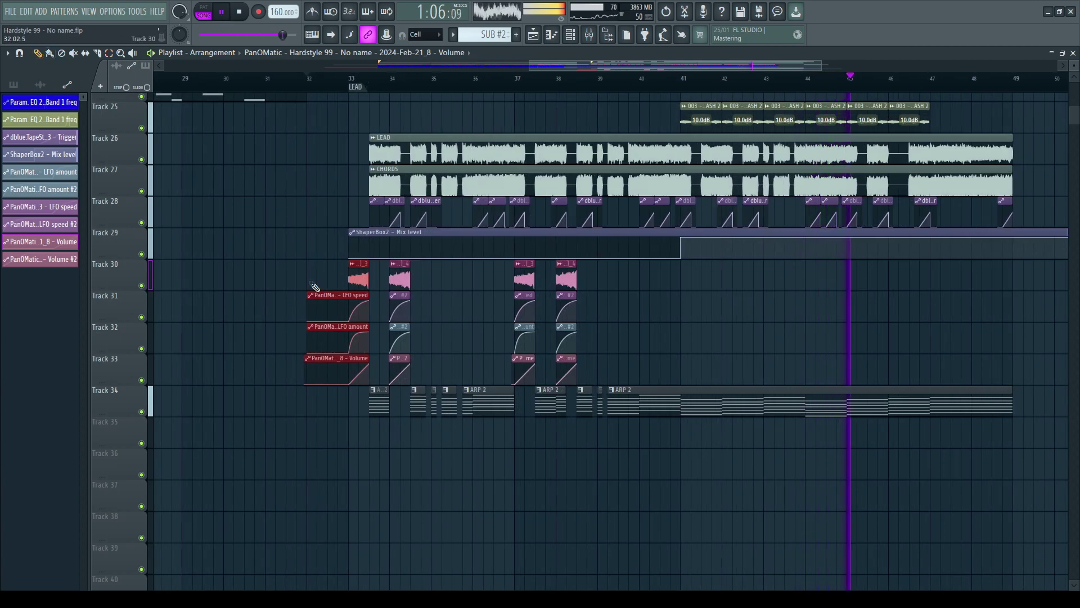
{"action": "left_click_drag", "start_coordinate": [315, 287], "coordinate": [648, 289]}
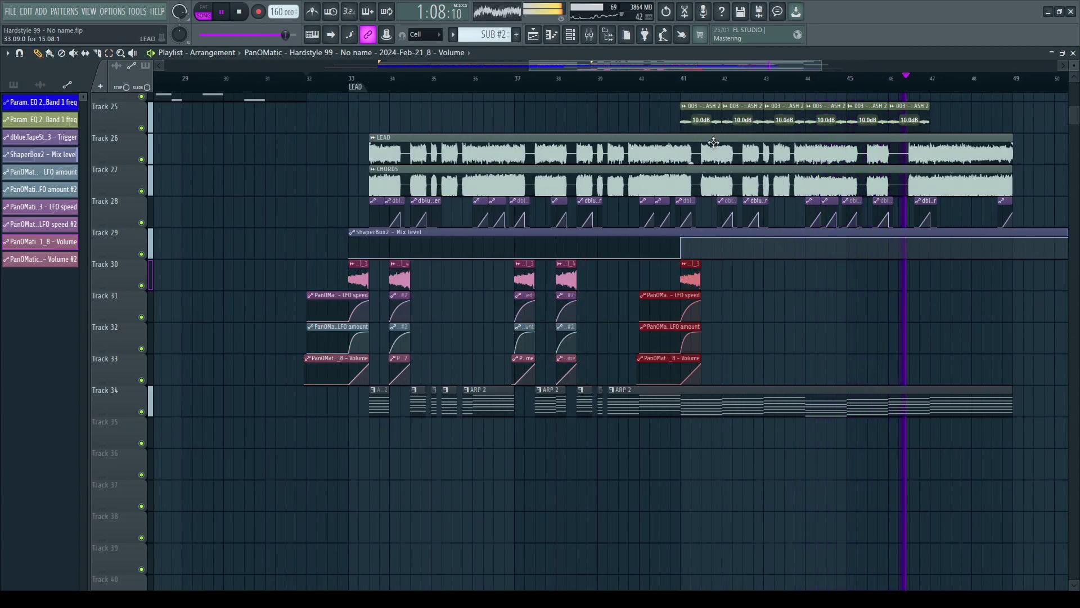
Step: Play the transition at bar 41 and replay the drop from its start, checking the swells and the mixer
{"action": "scroll", "coordinate": [724, 84], "scroll_direction": "up", "scroll_amount": 5}
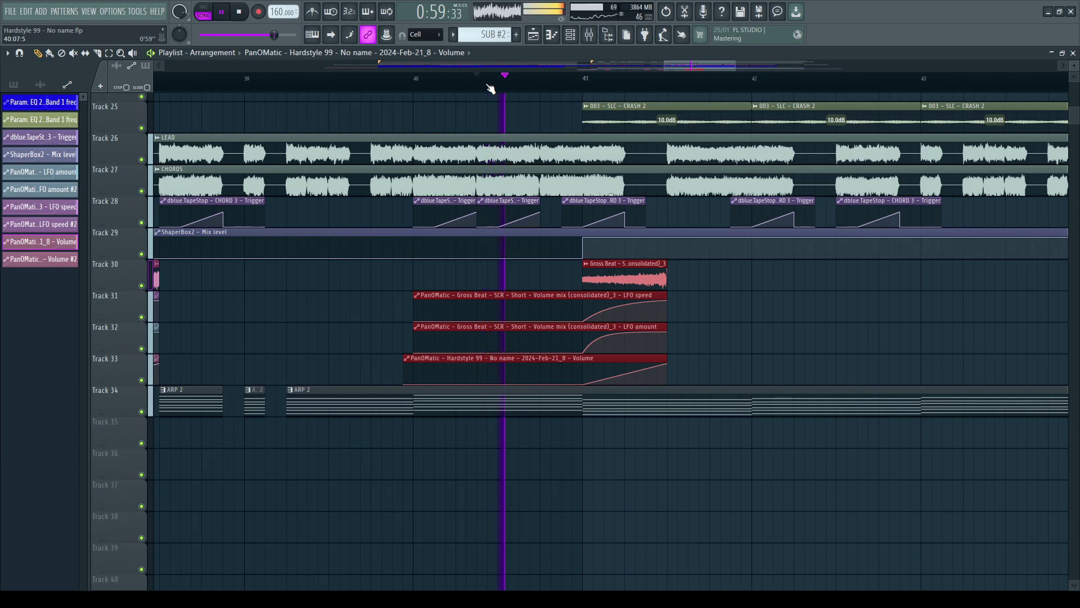
{"action": "scroll", "coordinate": [490, 89], "scroll_direction": "down", "scroll_amount": 5}
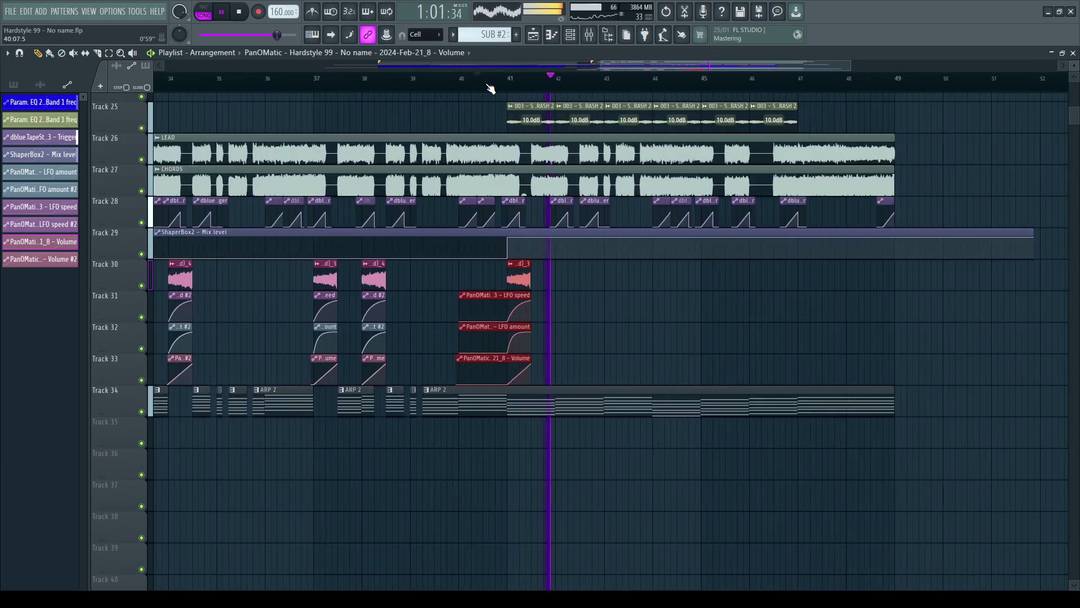
{"action": "scroll", "coordinate": [489, 89], "scroll_direction": "down", "scroll_amount": 6}
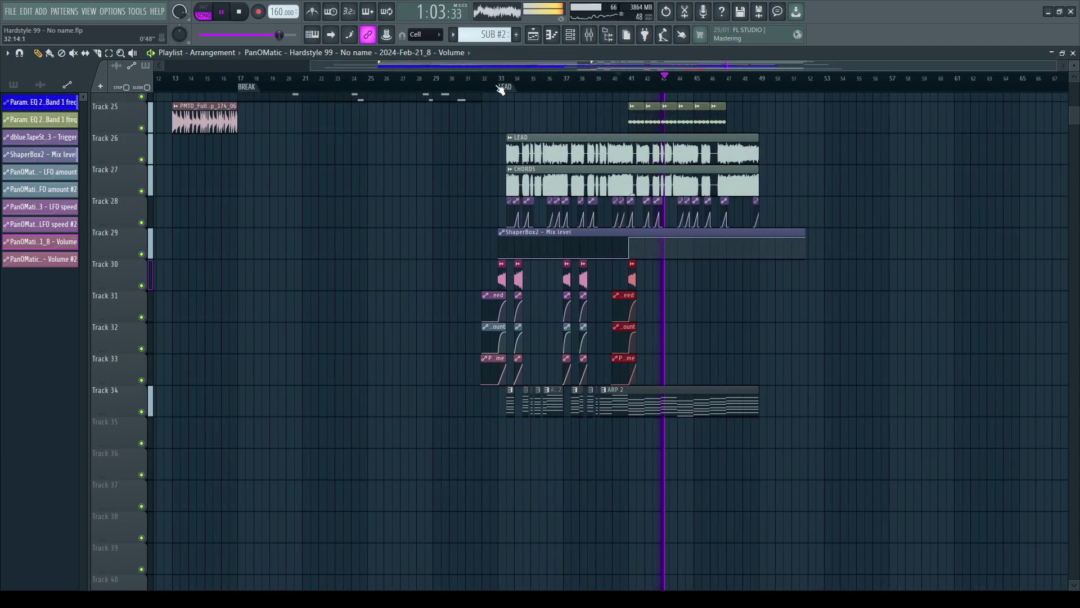
{"action": "left_click", "coordinate": [502, 89]}
{"action": "scroll", "coordinate": [502, 89], "scroll_direction": "up", "scroll_amount": 3}
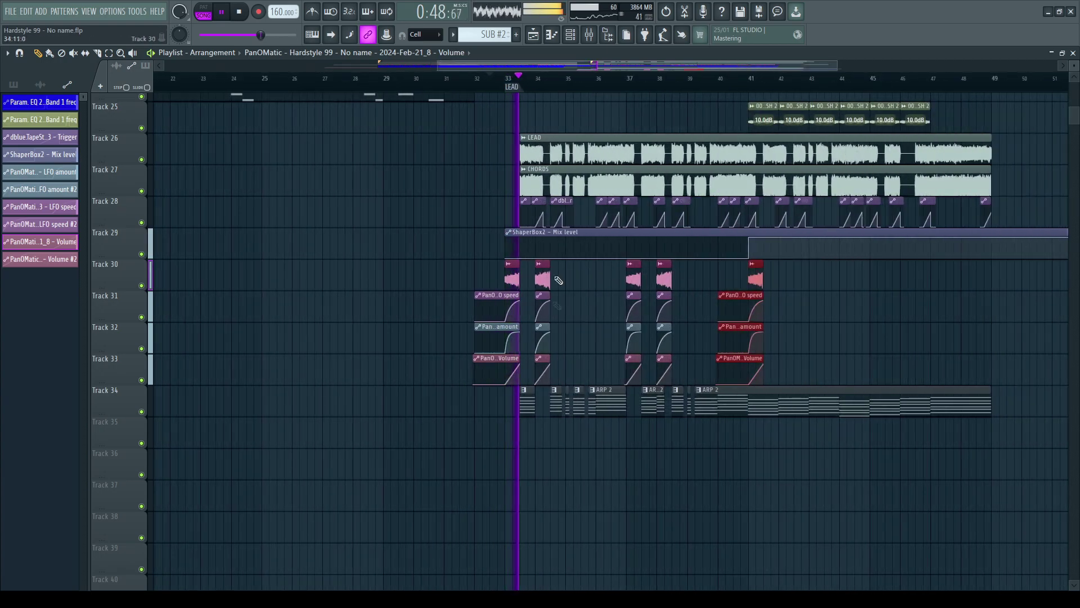
{"action": "left_click", "coordinate": [588, 35]}
{"action": "left_click", "coordinate": [627, 314]}
{"action": "key", "text": "F9"}
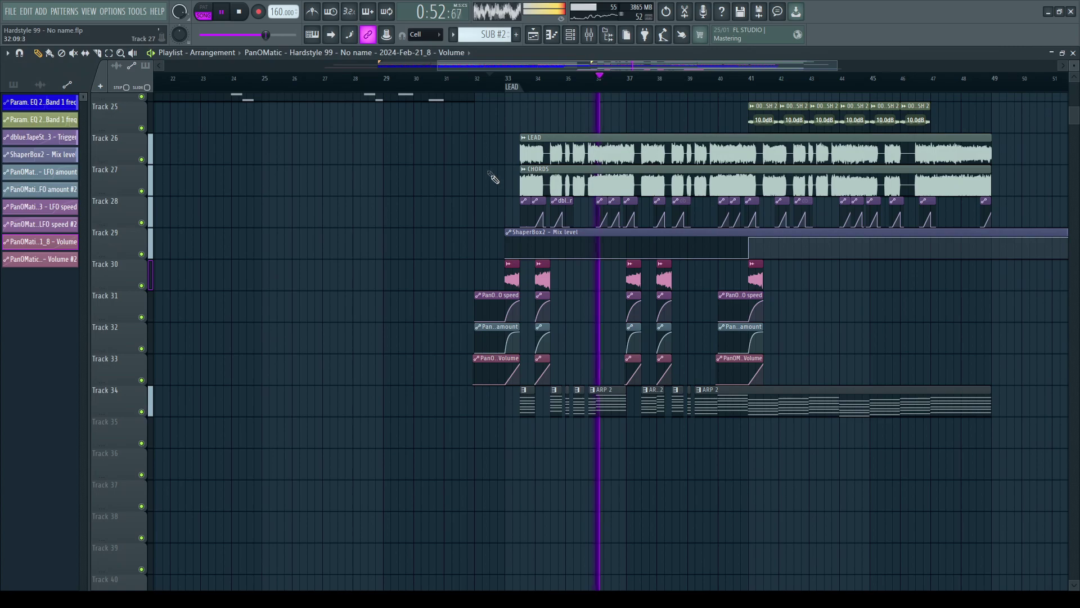
Step: Shift the first swell's audio earlier and trim the clip to run from bar 33 to 33:09, replaying the drop
{"action": "scroll", "coordinate": [529, 90], "scroll_direction": "up", "scroll_amount": 6}
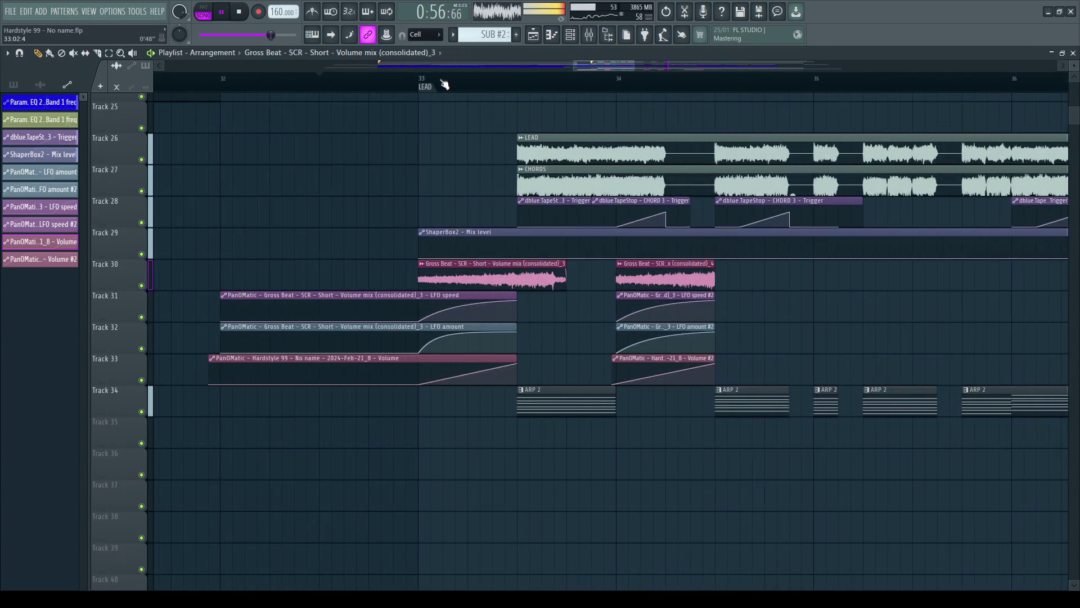
{"action": "scroll", "coordinate": [444, 84], "scroll_direction": "up", "scroll_amount": 2}
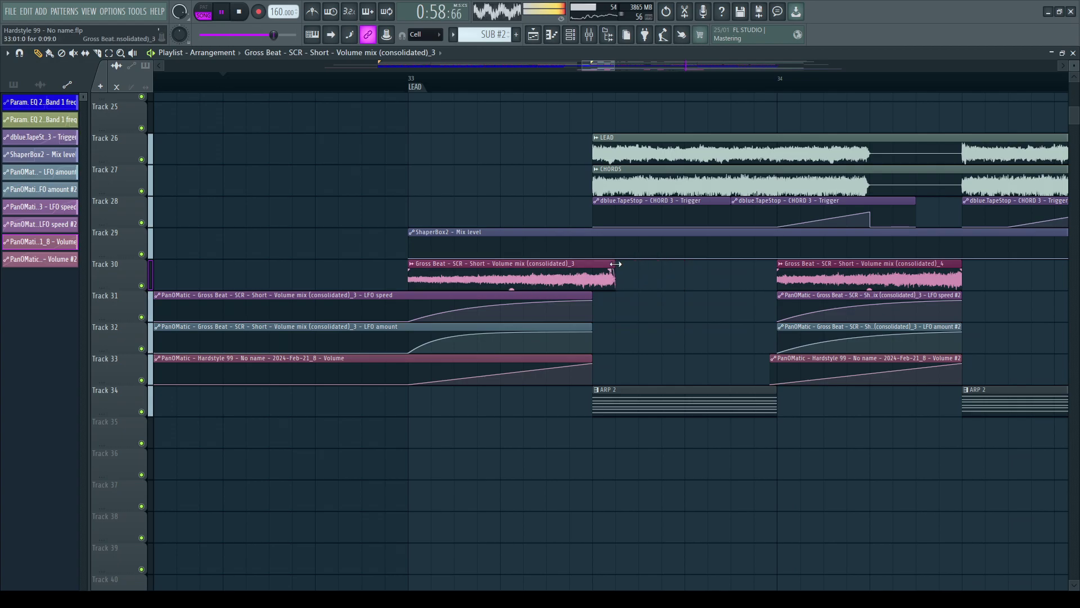
{"action": "left_click", "coordinate": [558, 284]}
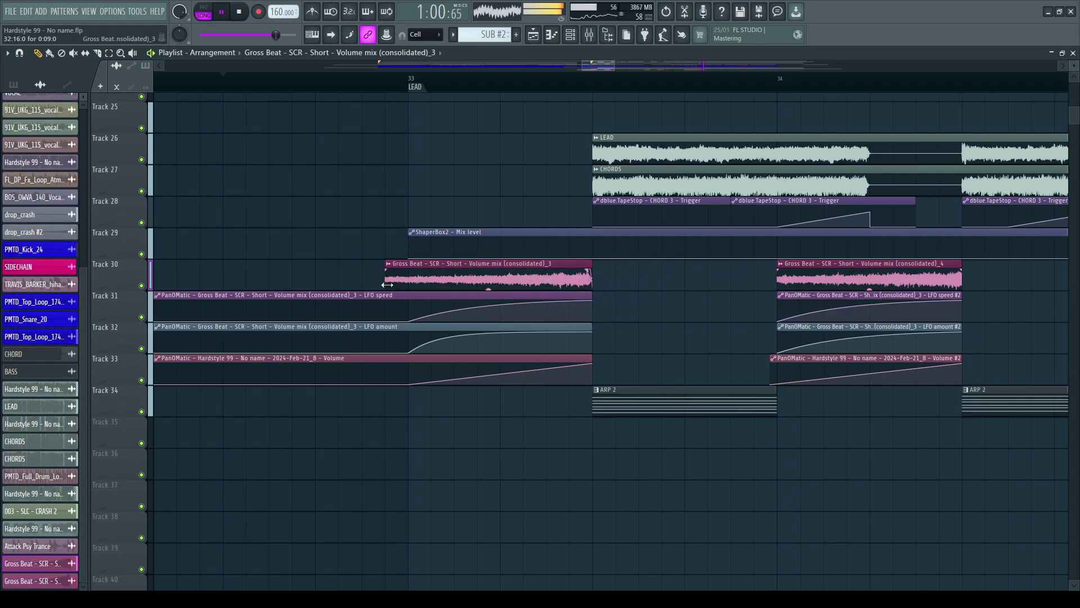
{"action": "left_click", "coordinate": [248, 80]}
{"action": "scroll", "coordinate": [251, 79], "scroll_direction": "down", "scroll_amount": 4}
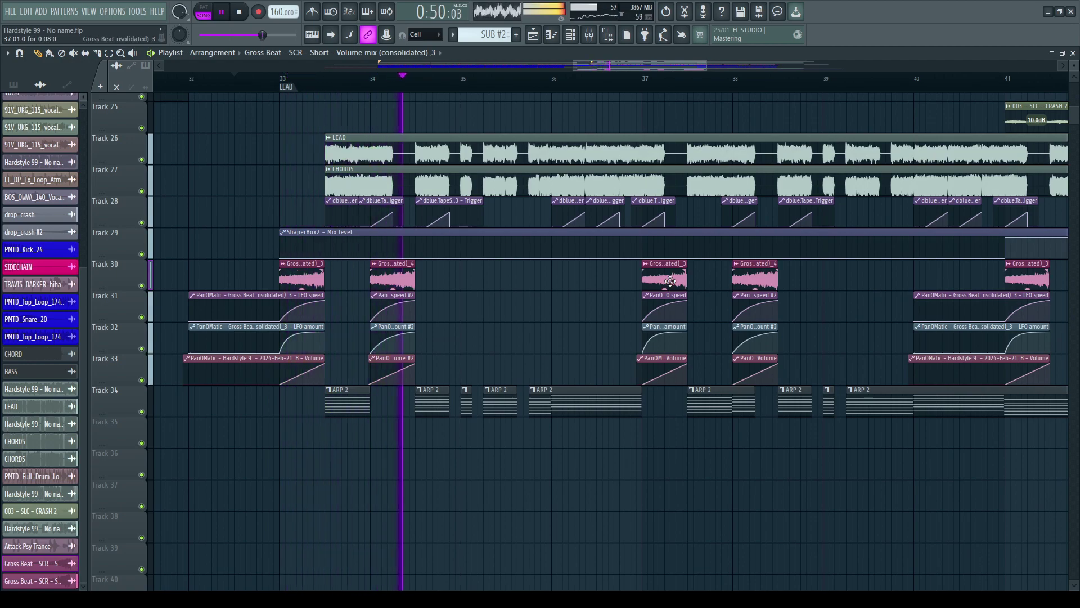
Step: Replace the bar 37 swell with the re-cut clip and check the first swell's audio clip settings
{"action": "right_click", "coordinate": [650, 282]}
{"action": "left_click", "coordinate": [650, 284]}
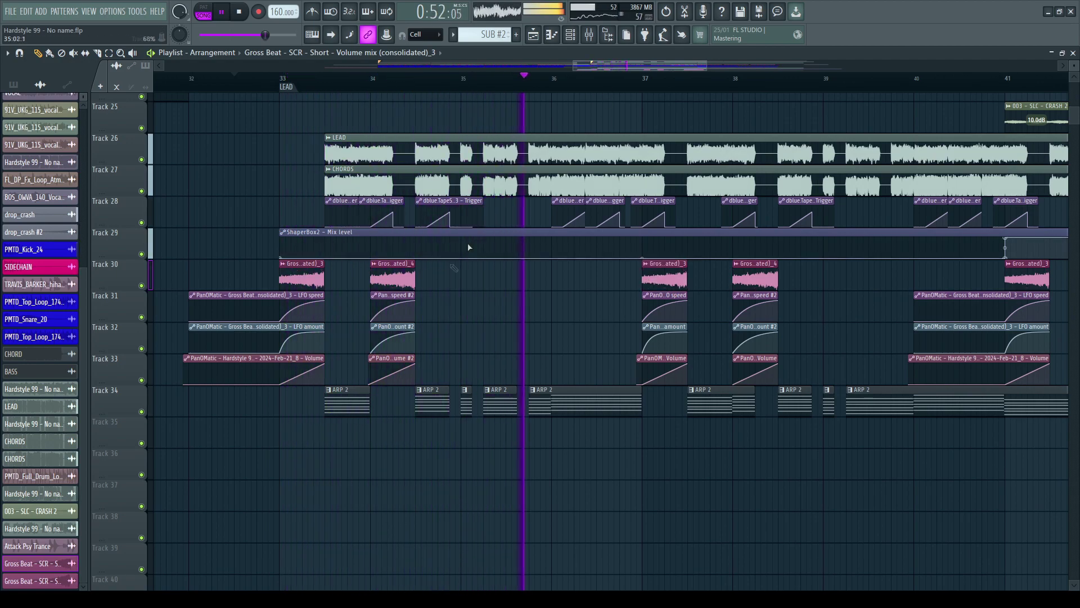
{"action": "double_click", "coordinate": [411, 271]}
{"action": "left_click", "coordinate": [424, 268]}
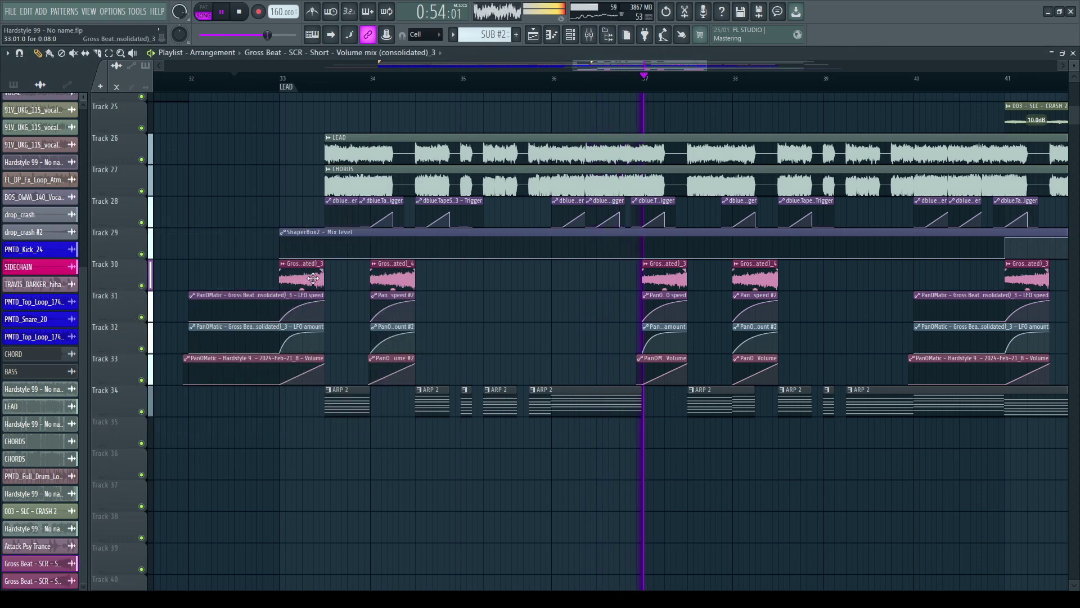
{"action": "double_click", "coordinate": [329, 281]}
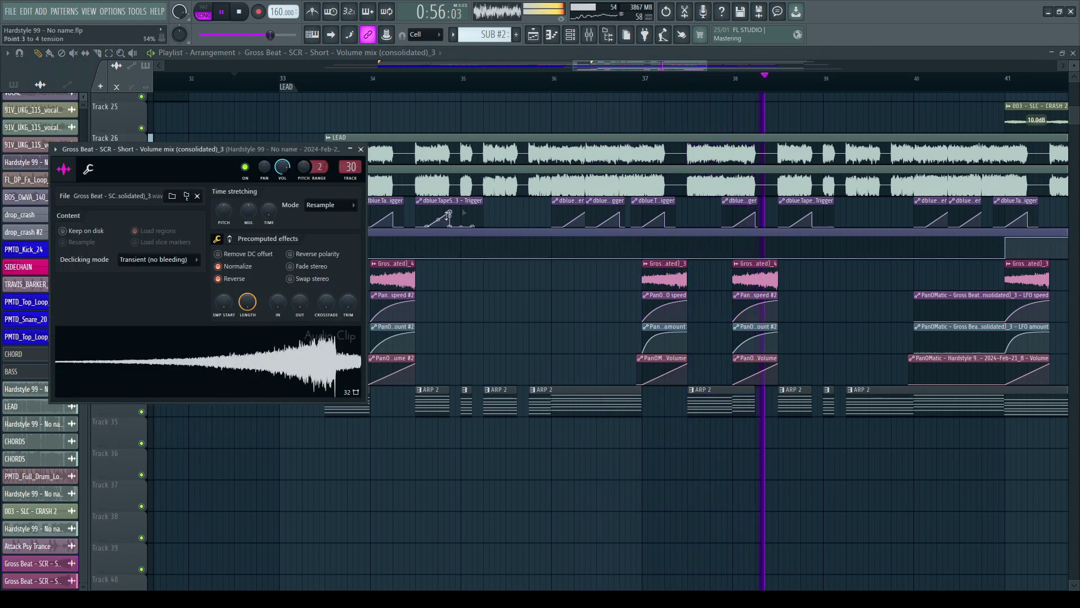
Step: Play the drop through to bar 49 and review the whole arrangement across all tracks
{"action": "scroll", "coordinate": [940, 83], "scroll_direction": "down", "scroll_amount": 5}
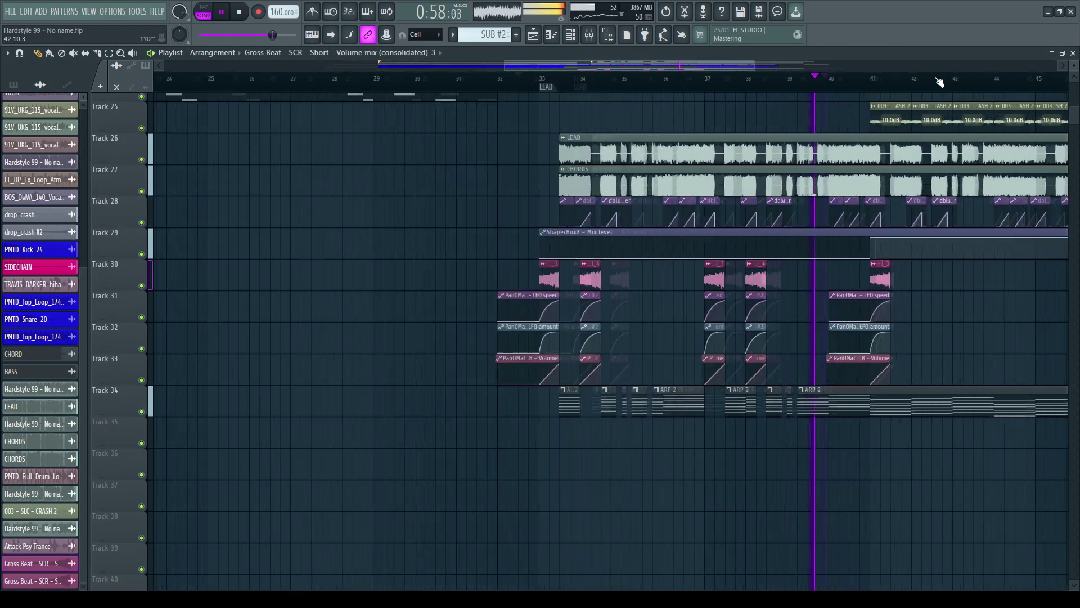
{"action": "scroll", "coordinate": [940, 83], "scroll_direction": "up", "scroll_amount": 4}
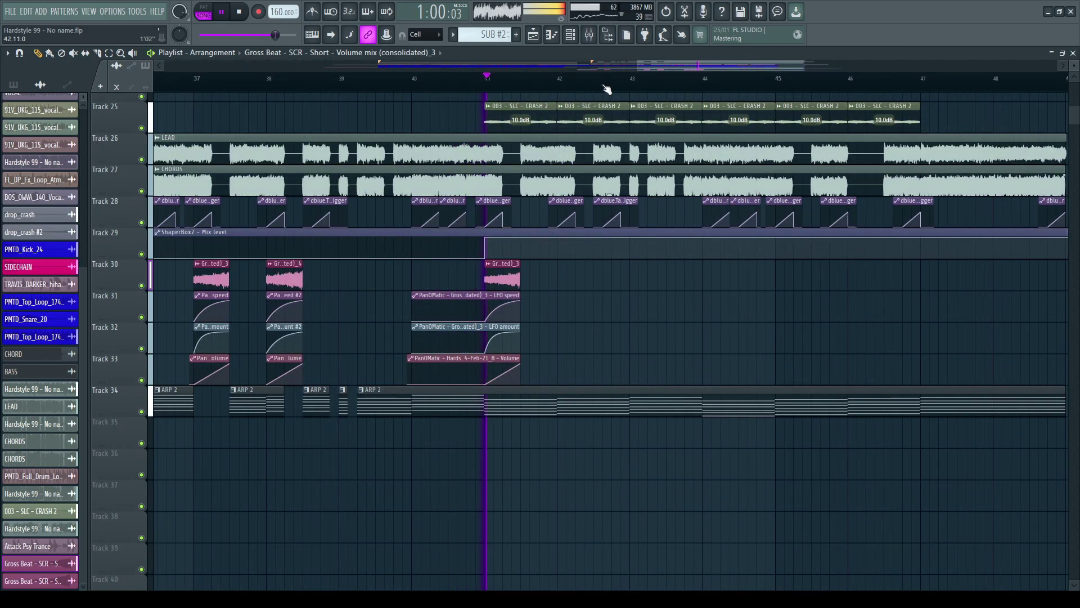
{"action": "scroll", "coordinate": [607, 89], "scroll_direction": "up", "scroll_amount": 5}
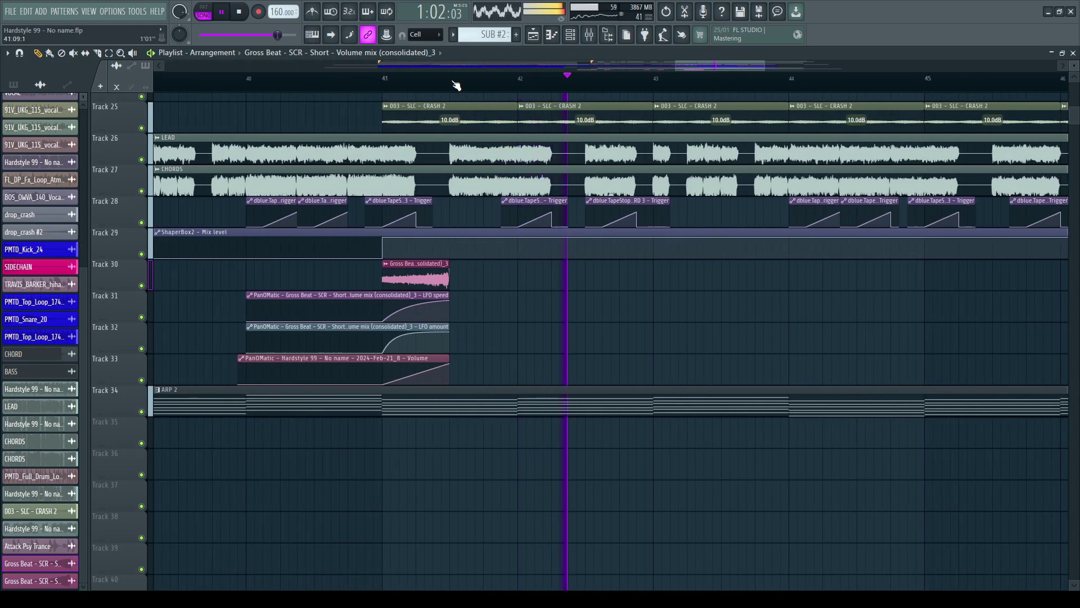
{"action": "scroll", "coordinate": [442, 85], "scroll_direction": "down", "scroll_amount": 4}
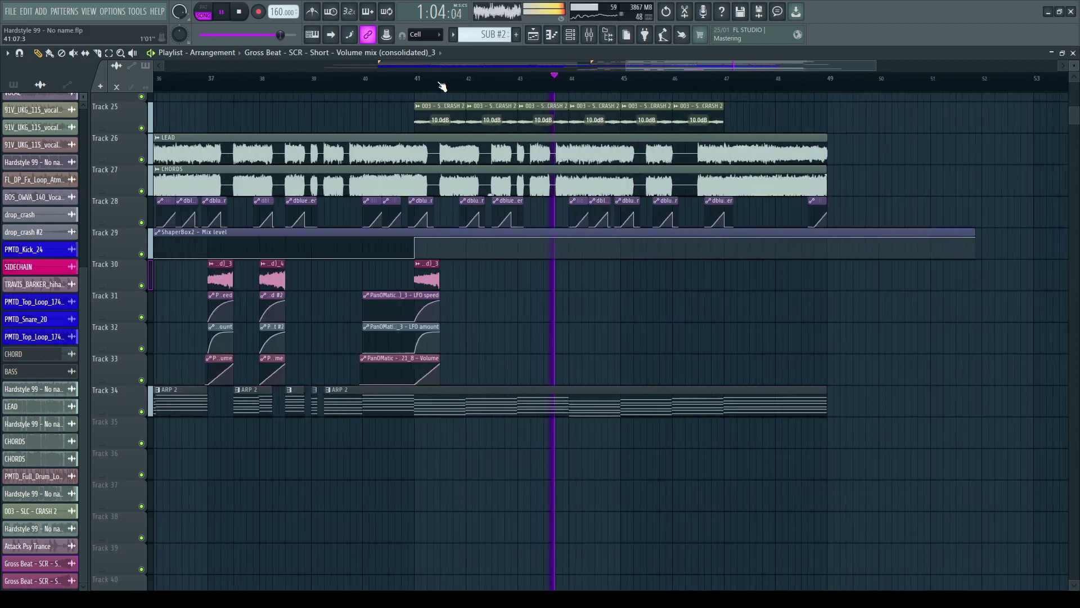
{"action": "scroll", "coordinate": [442, 85], "scroll_direction": "down", "scroll_amount": 4}
{"action": "scroll", "coordinate": [656, 88], "scroll_direction": "up", "scroll_amount": 3}
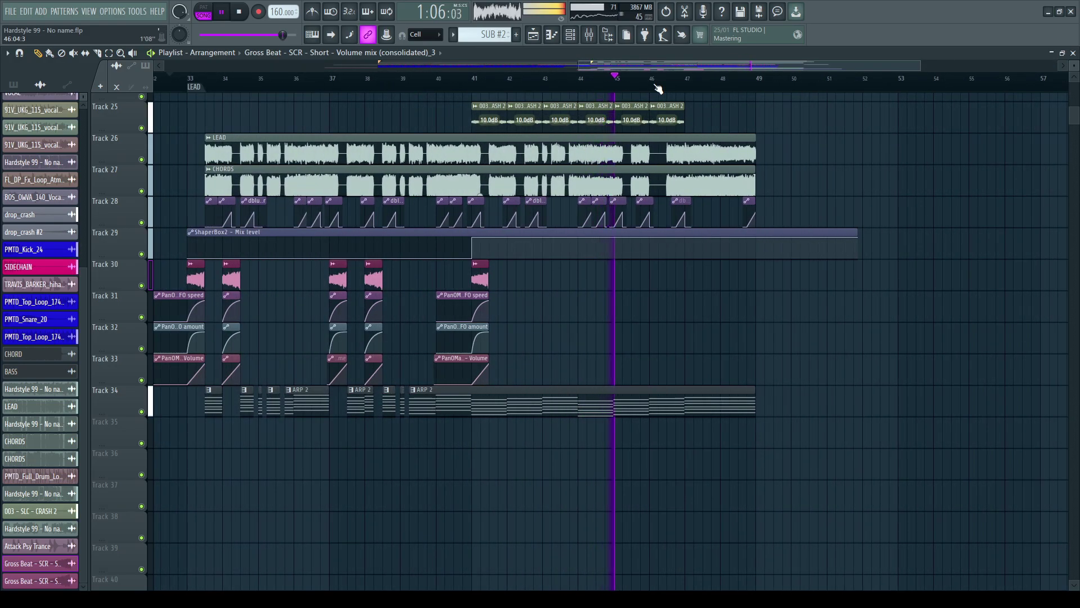
{"action": "scroll", "coordinate": [657, 85], "scroll_direction": "down", "scroll_amount": 4}
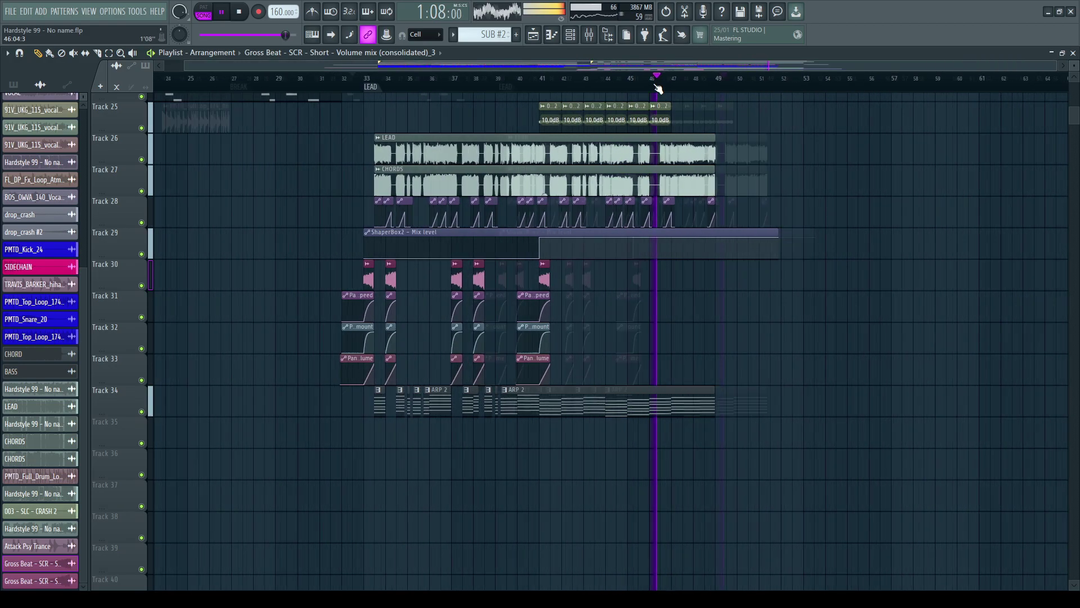
{"action": "scroll", "coordinate": [518, 205], "scroll_direction": "up", "scroll_amount": 4}
{"action": "scroll", "coordinate": [489, 160], "scroll_direction": "up", "scroll_amount": 2}
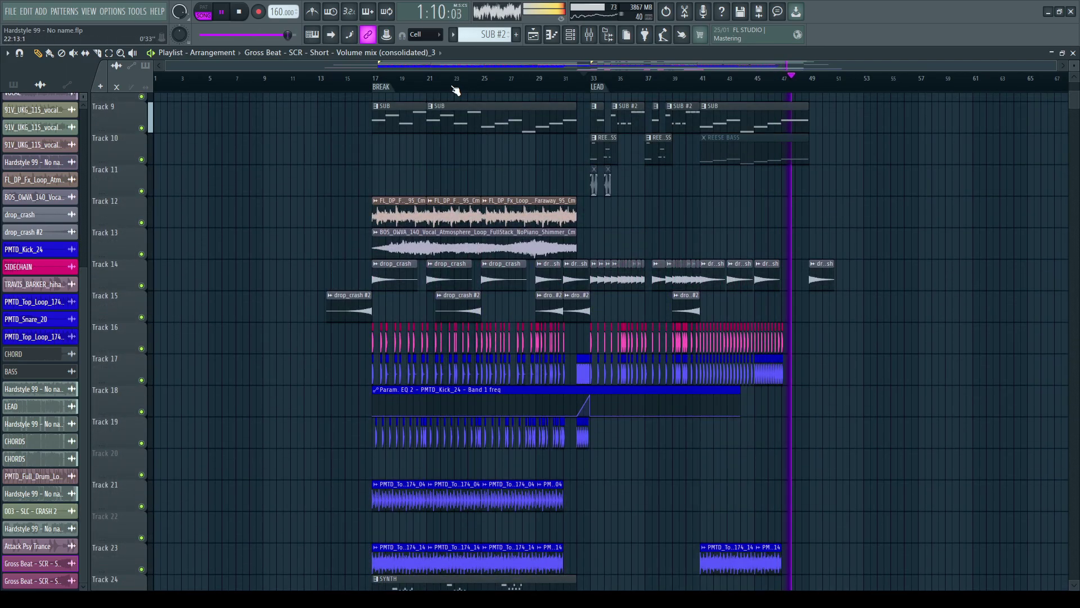
{"action": "scroll", "coordinate": [451, 121], "scroll_direction": "up", "scroll_amount": 3}
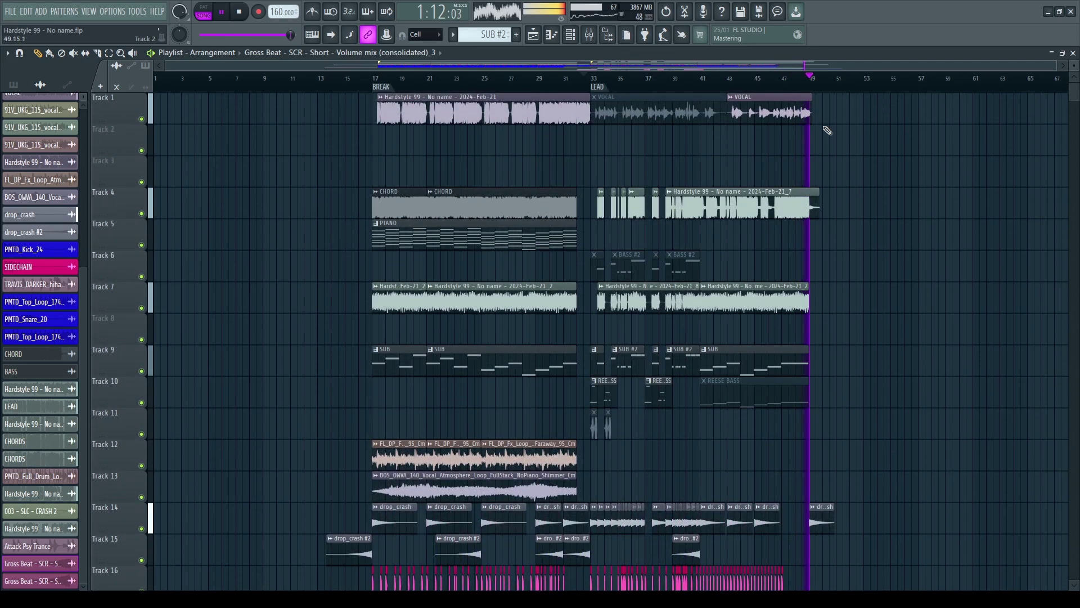
{"action": "scroll", "coordinate": [676, 287], "scroll_direction": "down", "scroll_amount": 8}
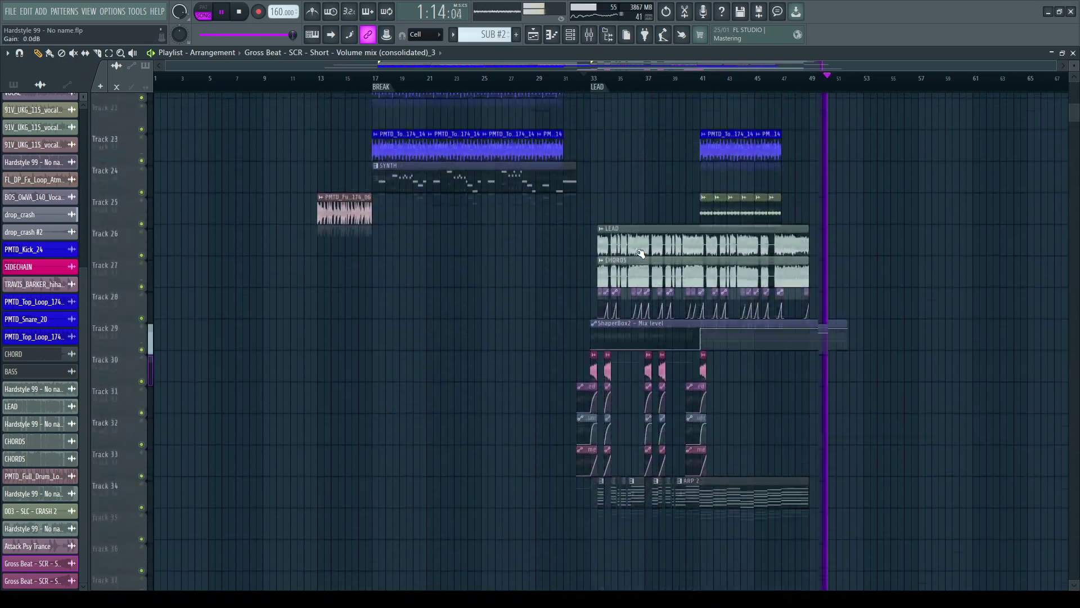
{"action": "scroll", "coordinate": [641, 250], "scroll_direction": "down", "scroll_amount": 3}
Step: Solo the ARP 2 track while playing from bar 41, and load ShaperBox 2 on its Spire_x64 mixer insert
{"action": "left_click", "coordinate": [695, 83]}
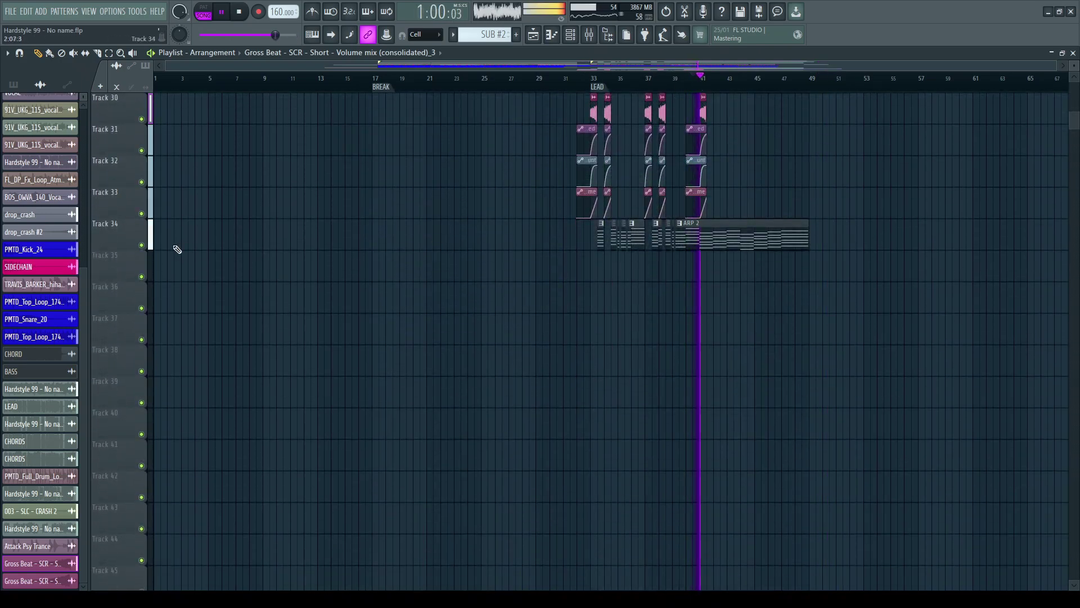
{"action": "right_click", "coordinate": [142, 246]}
{"action": "left_click", "coordinate": [598, 36]}
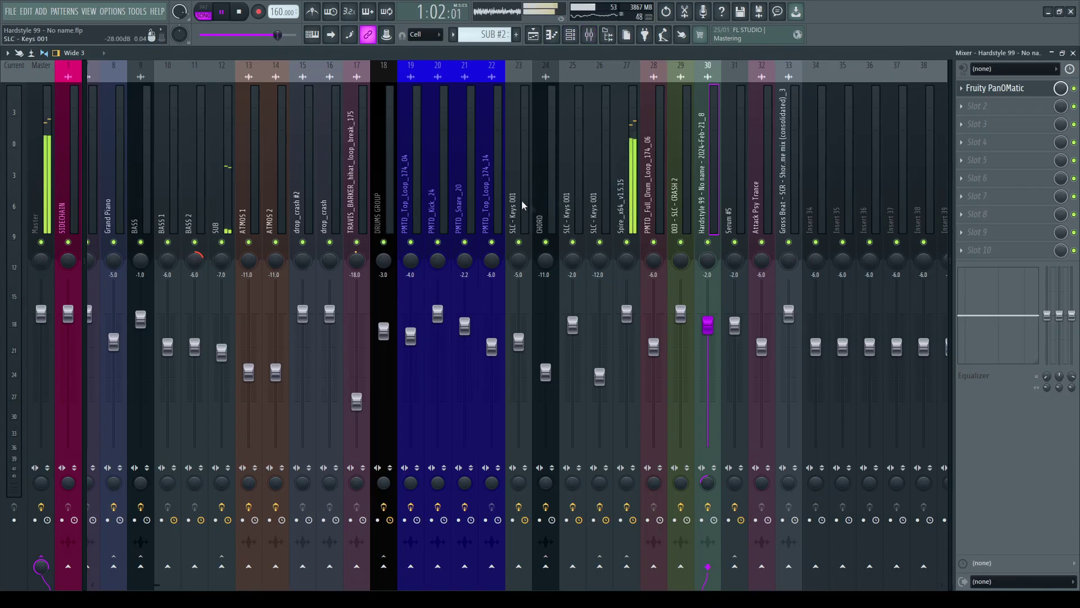
{"action": "left_click", "coordinate": [629, 175]}
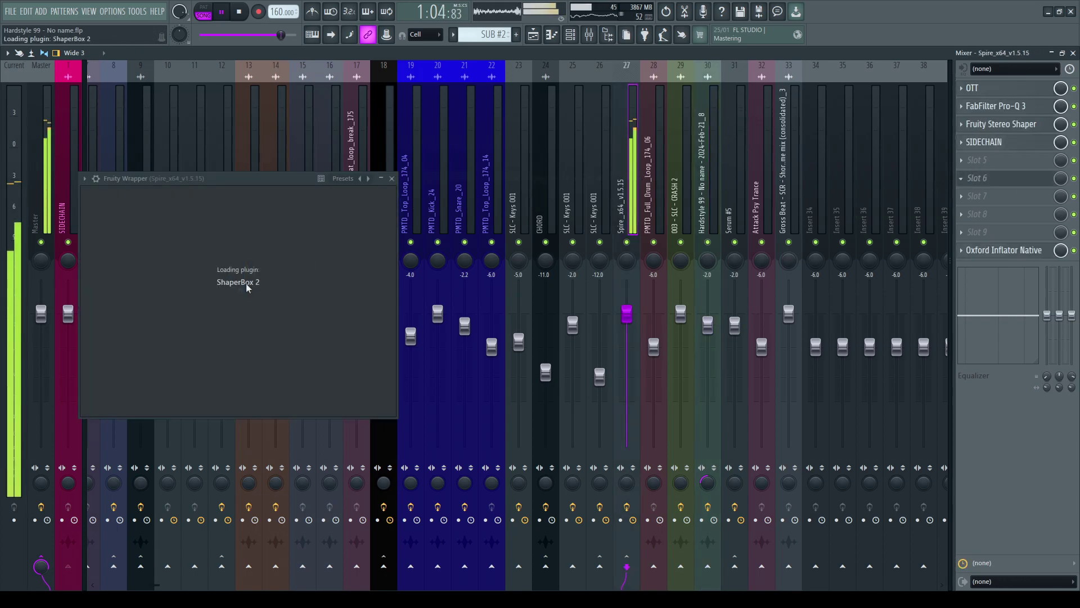
Step: Add a Volume shaper in ShaperBox 2, apply a Sidechain preset wave, and extend its last full-level point to the cycle's end
{"action": "left_click", "coordinate": [157, 329]}
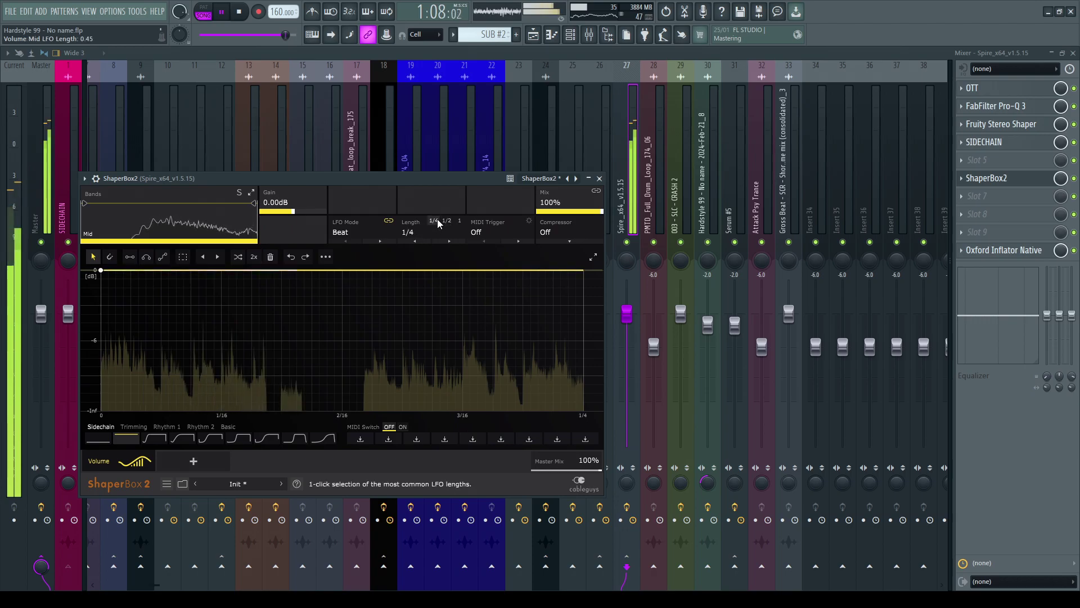
{"action": "left_click", "coordinate": [201, 426]}
{"action": "left_click", "coordinate": [210, 438]}
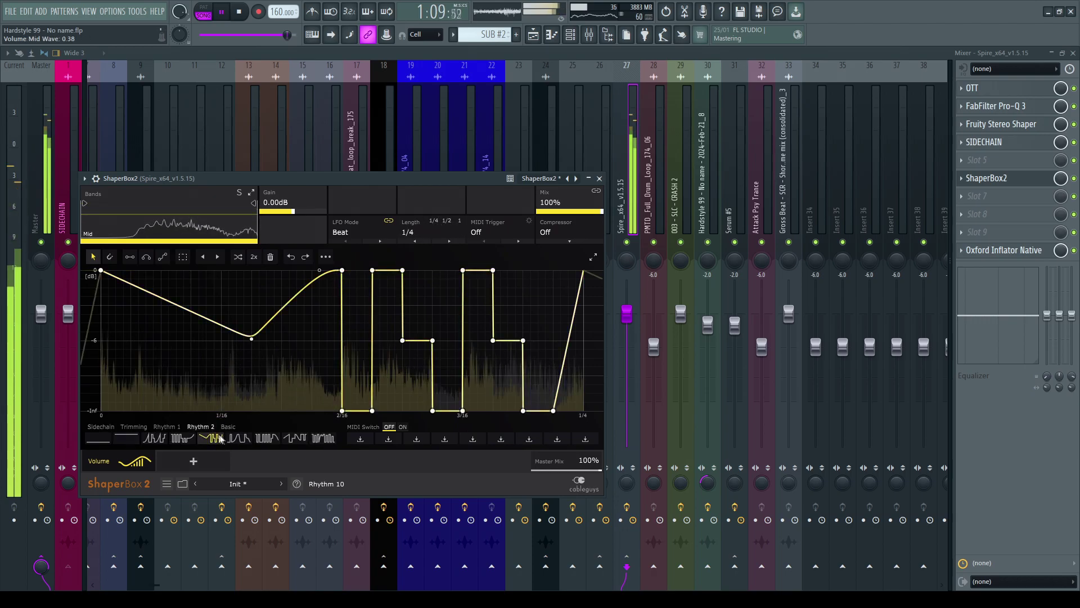
{"action": "left_click", "coordinate": [106, 427]}
{"action": "left_click", "coordinate": [214, 440]}
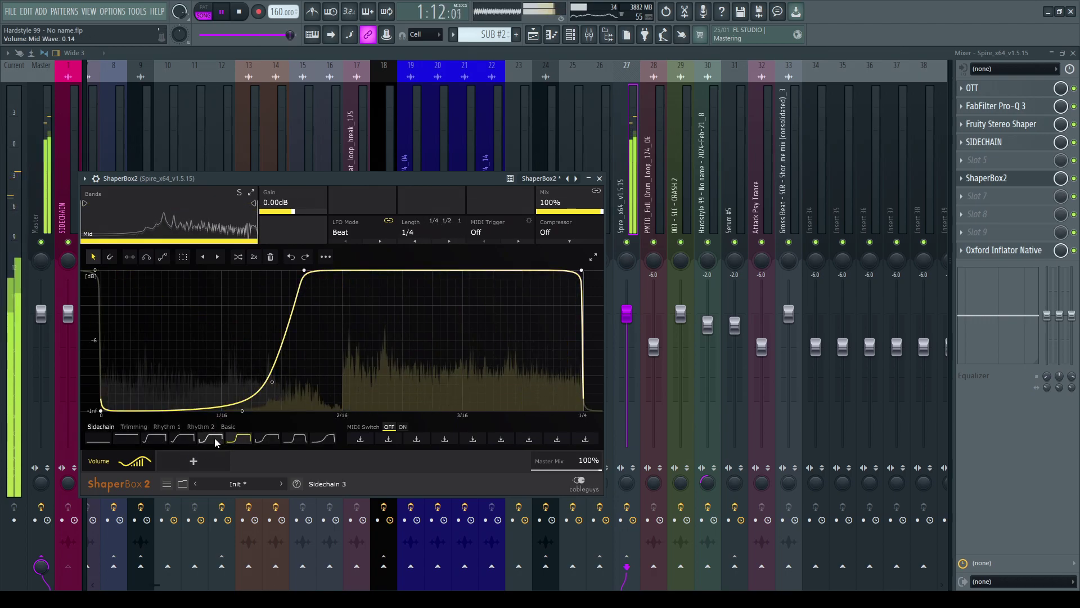
{"action": "left_click", "coordinate": [214, 440]}
{"action": "left_click", "coordinate": [238, 440]}
{"action": "left_click", "coordinate": [211, 440]}
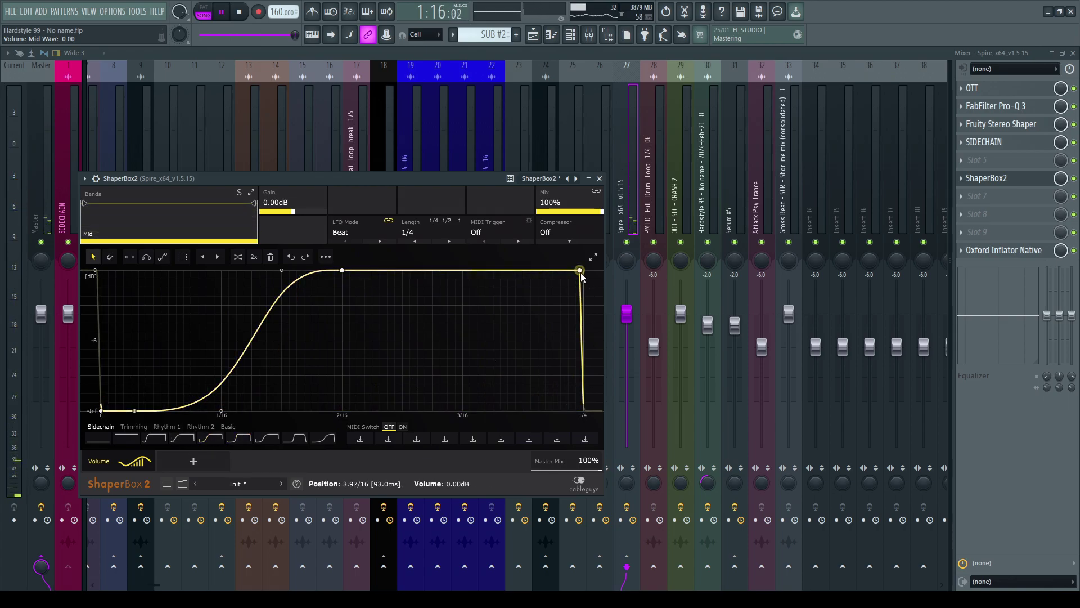
{"action": "key", "text": "space"}
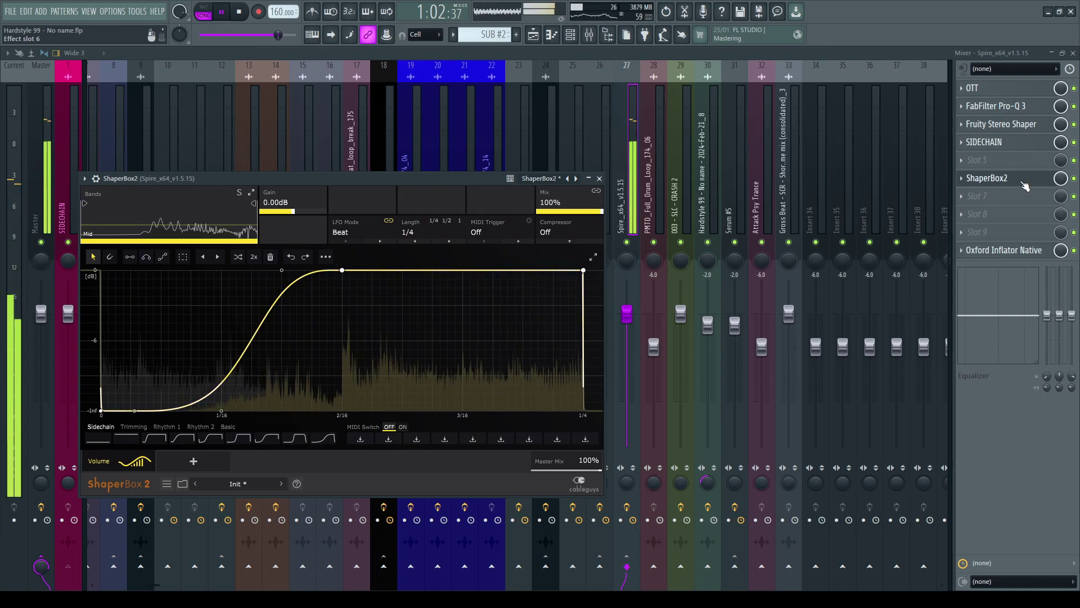
Step: Create an automation clip for the ShaperBox2 mix level, move it to bar 33 on track 35, and unmute that track
{"action": "left_click", "coordinate": [1038, 179]}
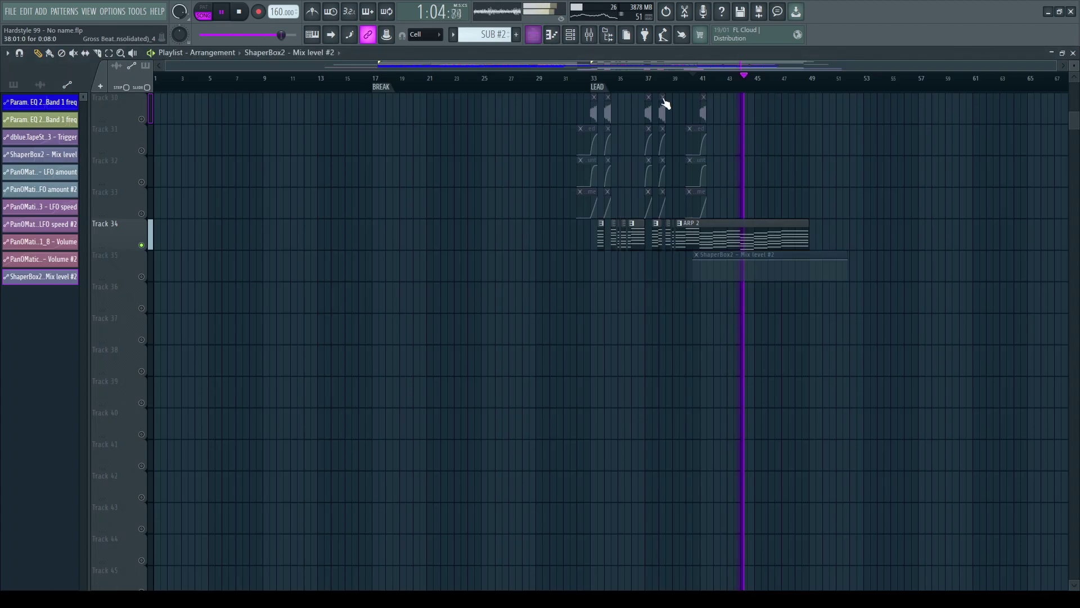
{"action": "key", "text": "F5"}
{"action": "left_click_drag", "start_coordinate": [731, 258], "coordinate": [629, 263]}
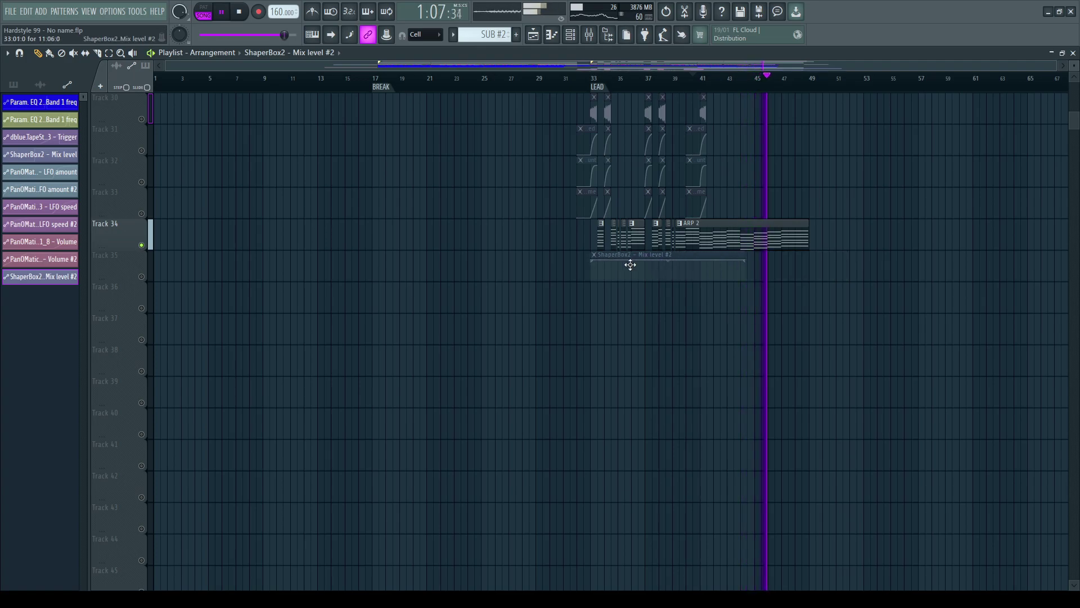
{"action": "left_click", "coordinate": [141, 276]}
{"action": "scroll", "coordinate": [734, 97], "scroll_direction": "up", "scroll_amount": 2}
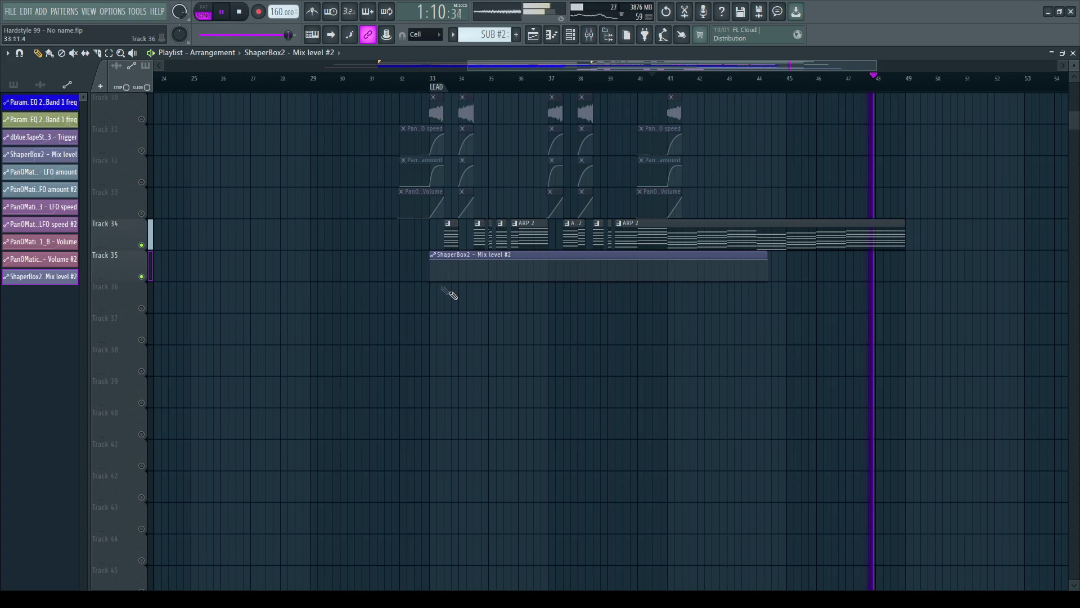
Step: Shape the ShaperBox2 mix level clip as a step from minimum to full at bar 41 and extend it to bar 49
{"action": "left_click_drag", "start_coordinate": [431, 266], "coordinate": [430, 340]}
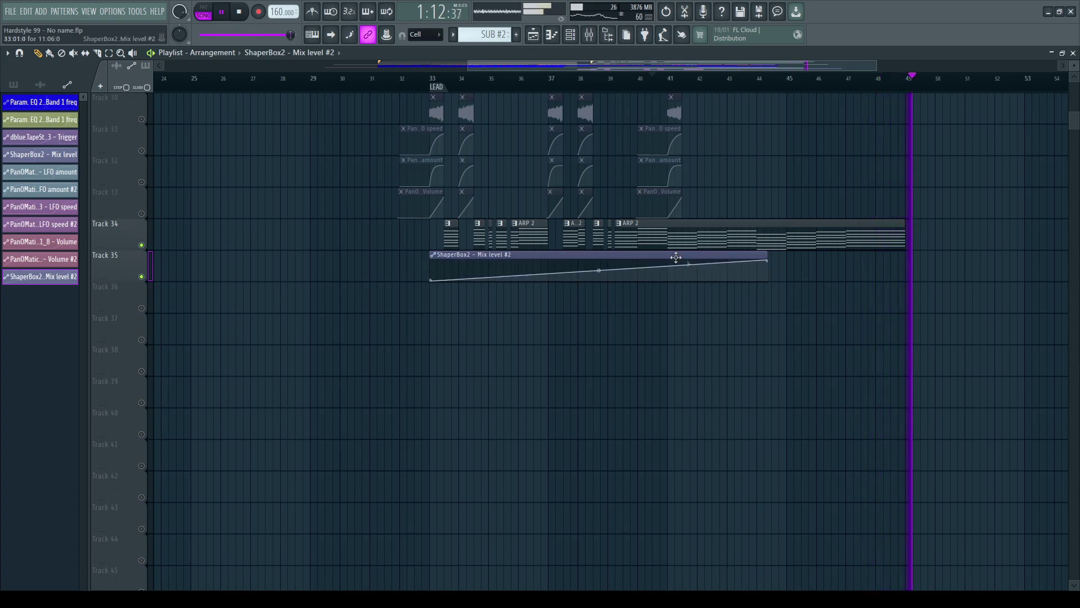
{"action": "right_click", "coordinate": [670, 282]}
{"action": "right_click", "coordinate": [673, 284]}
{"action": "left_click_drag", "start_coordinate": [673, 284], "coordinate": [668, 261]}
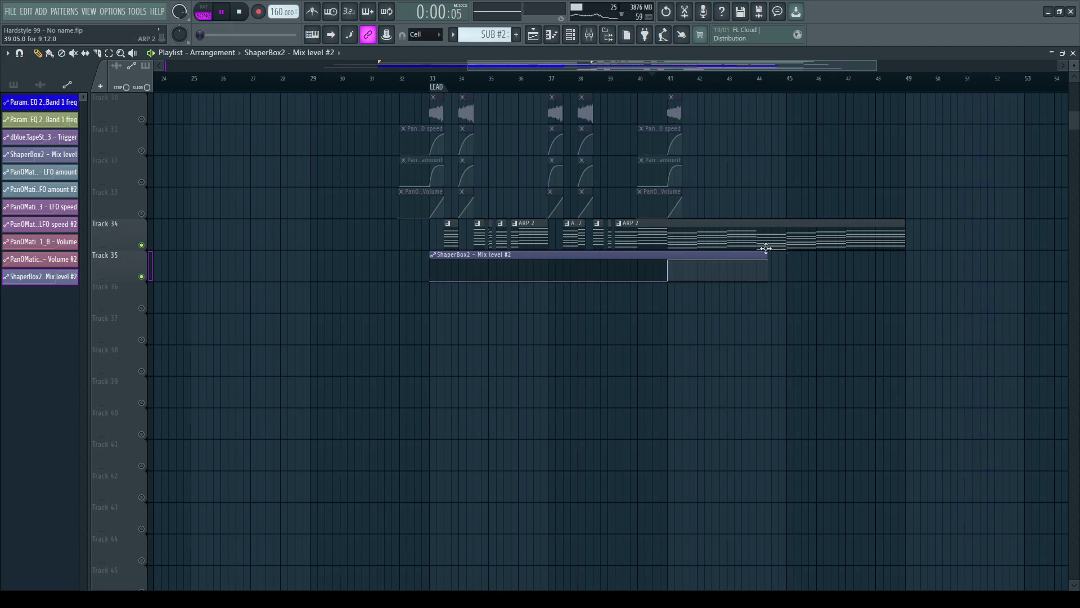
{"action": "left_click_drag", "start_coordinate": [771, 260], "coordinate": [932, 249]}
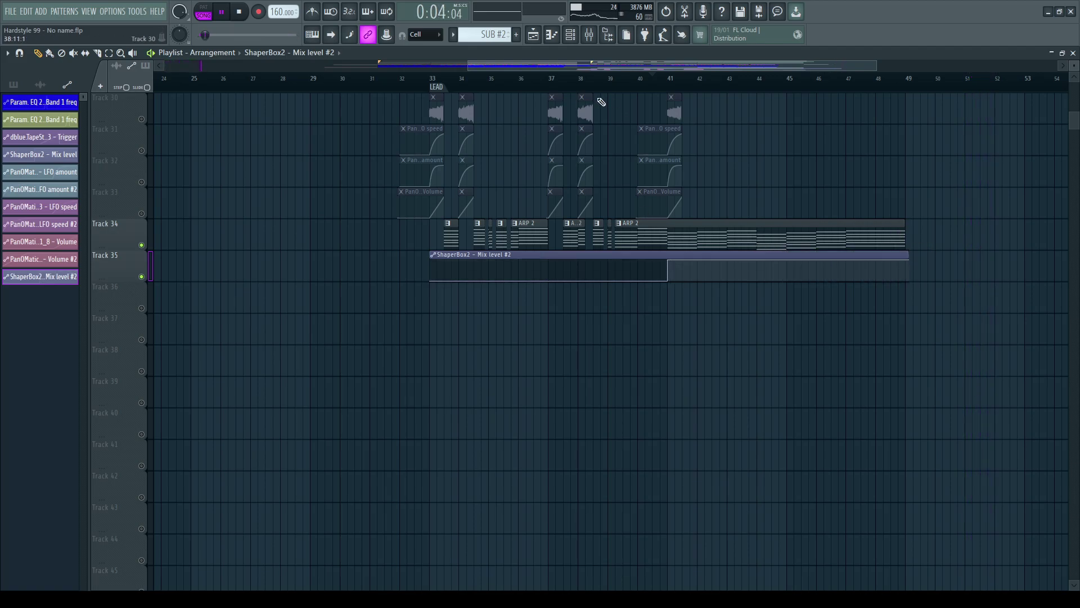
Step: Play the soloed arp towards bar 41 and replay that passage with all tracks restored
{"action": "key", "text": "F9"}
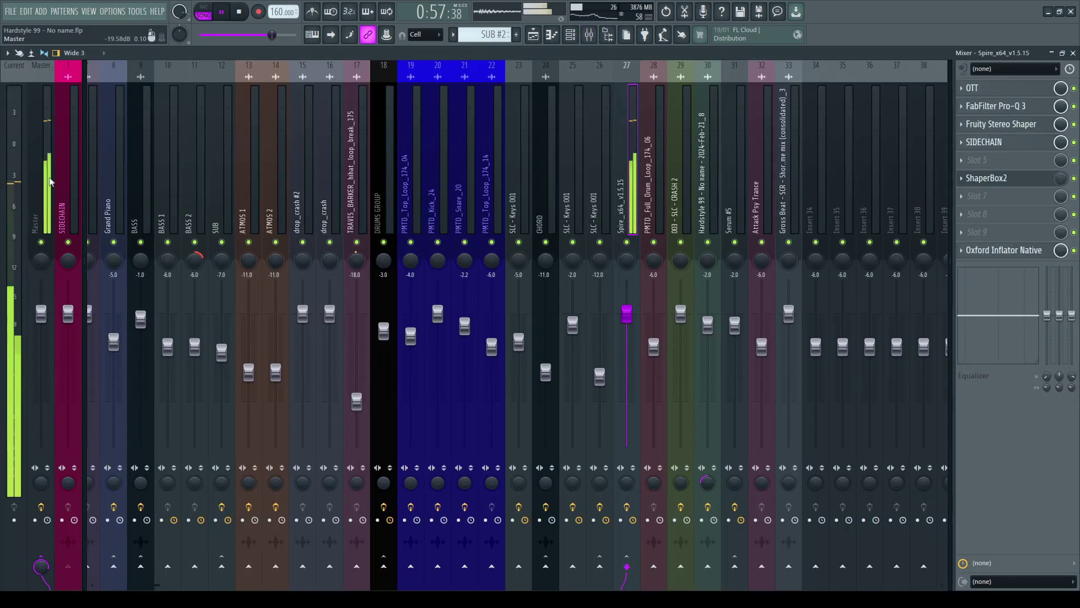
{"action": "key", "text": "F9"}
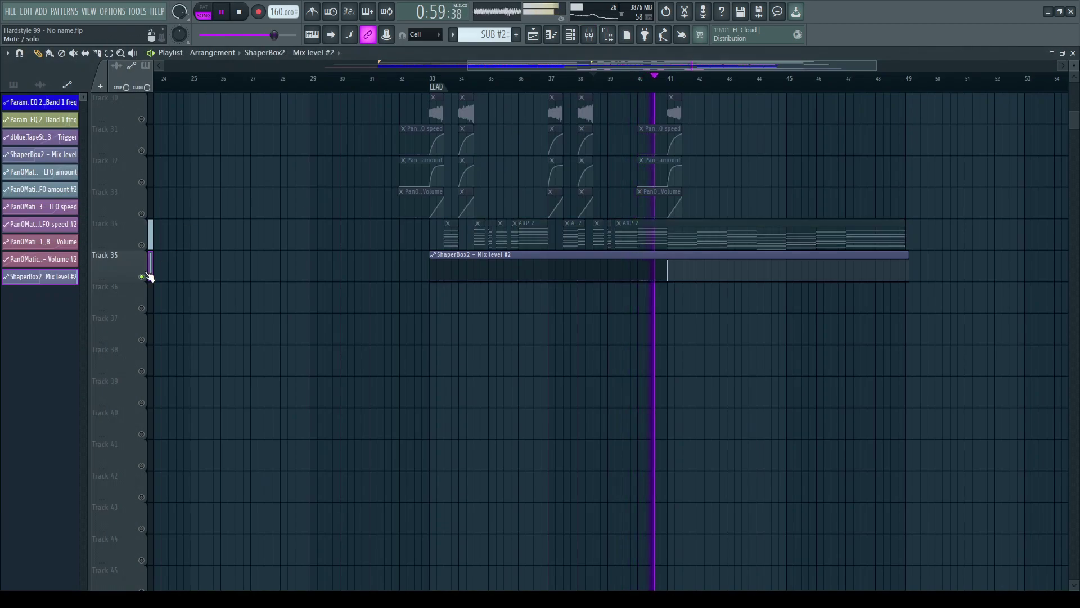
{"action": "key", "text": "F9"}
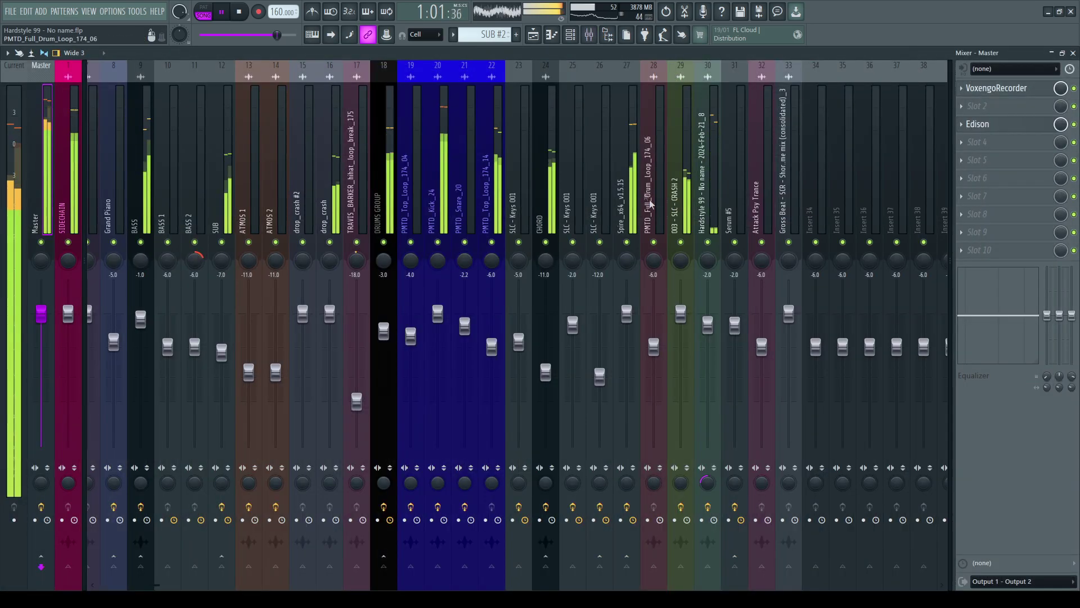
Step: On the Spire_x64 insert, move SIDECHAIN to slot 5 and Fruity Stereo Shaper to slot 4, and load The Glue in slot 3
{"action": "left_click", "coordinate": [627, 203]}
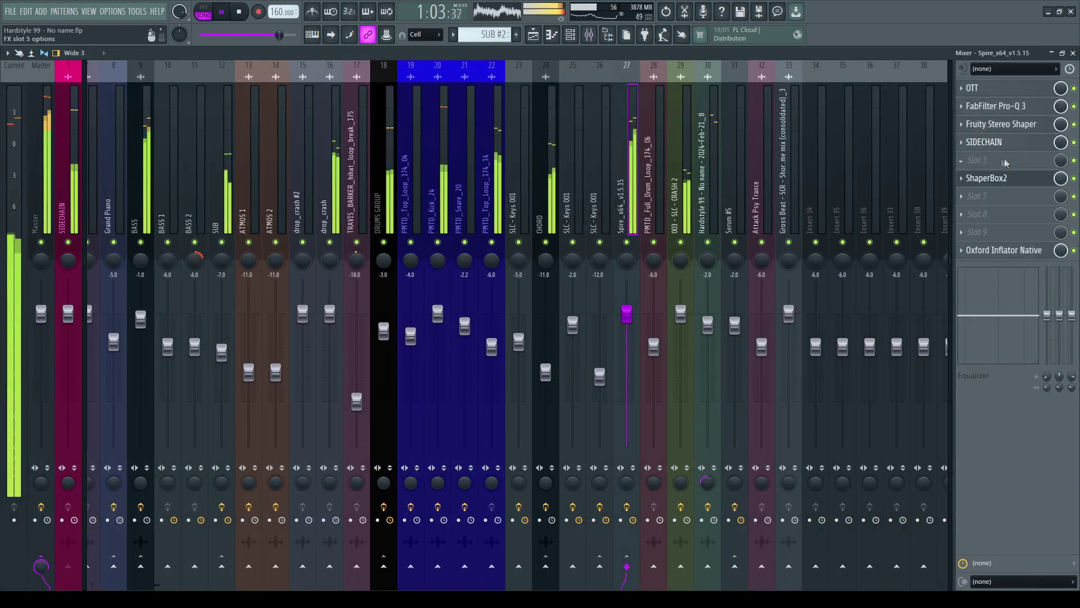
{"action": "left_click_drag", "start_coordinate": [1007, 162], "coordinate": [1019, 146]}
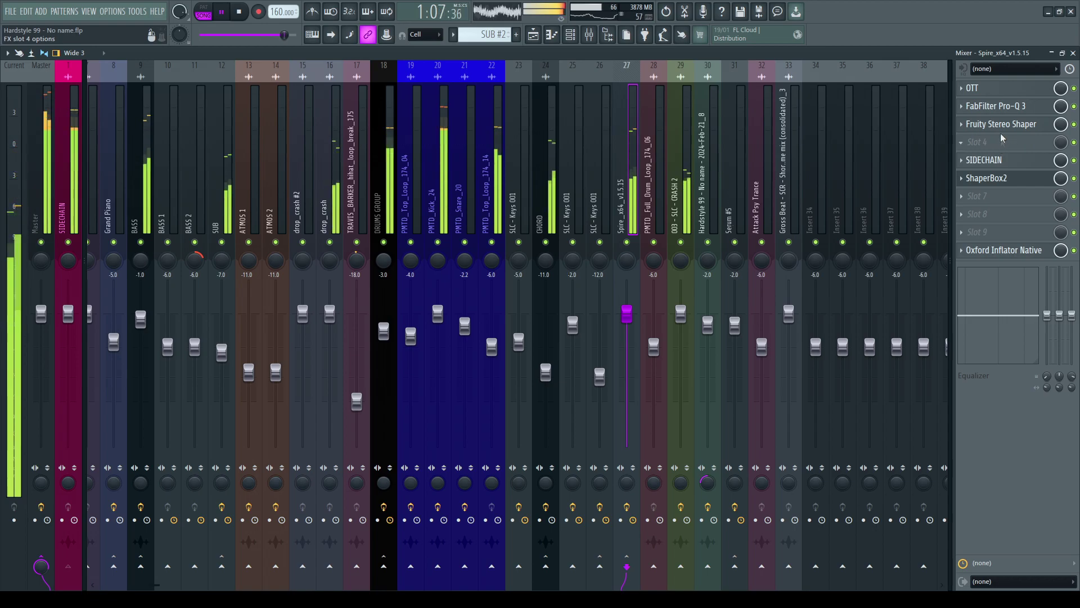
{"action": "left_click_drag", "start_coordinate": [1001, 124], "coordinate": [1002, 142]}
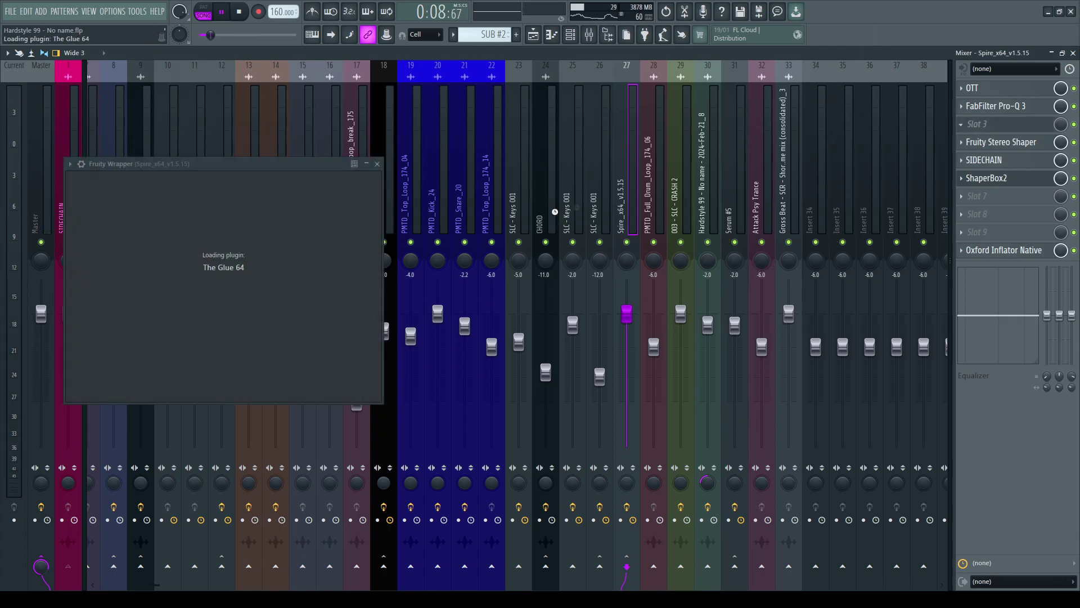
{"action": "left_click_drag", "start_coordinate": [165, 171], "coordinate": [299, 164]}
Step: Play the ARP 2 pattern on its own and open The Glue on the Spire_x64 insert
{"action": "left_click", "coordinate": [533, 35]}
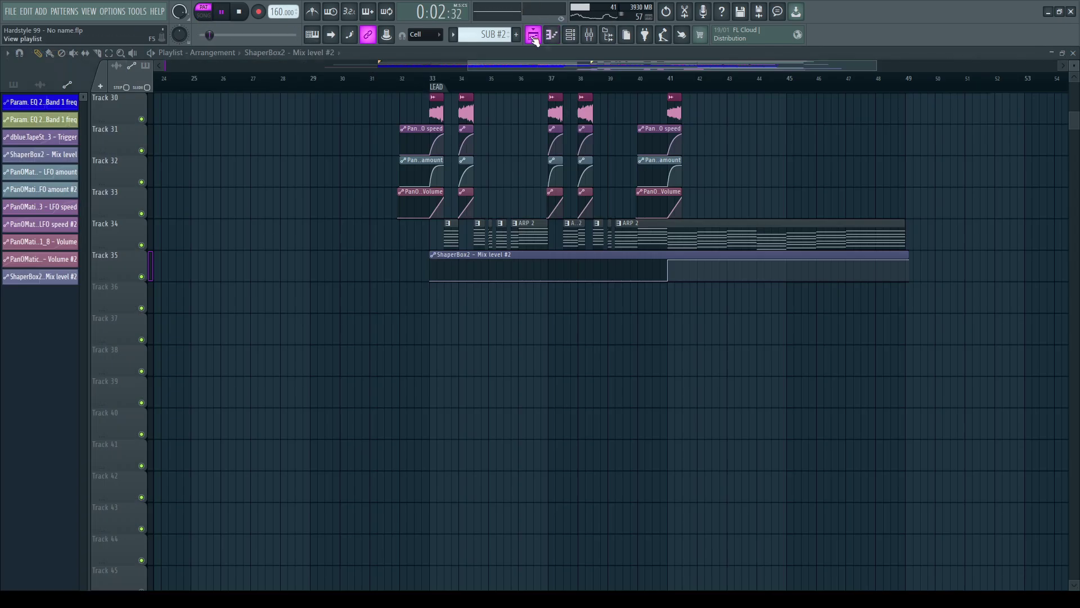
{"action": "left_click", "coordinate": [575, 35]}
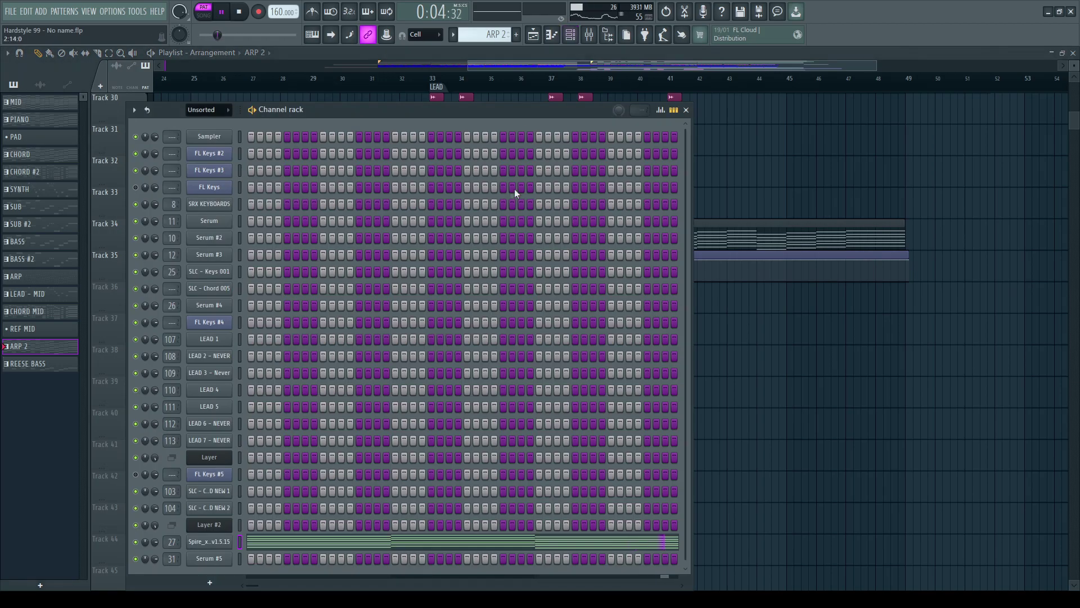
{"action": "double_click", "coordinate": [175, 541]}
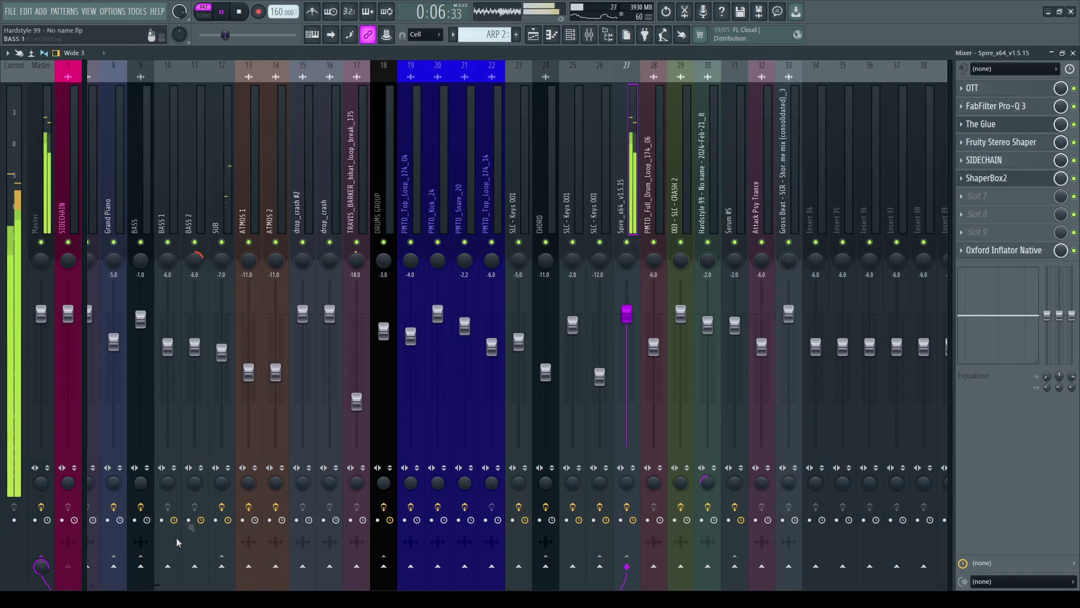
{"action": "left_click", "coordinate": [984, 124]}
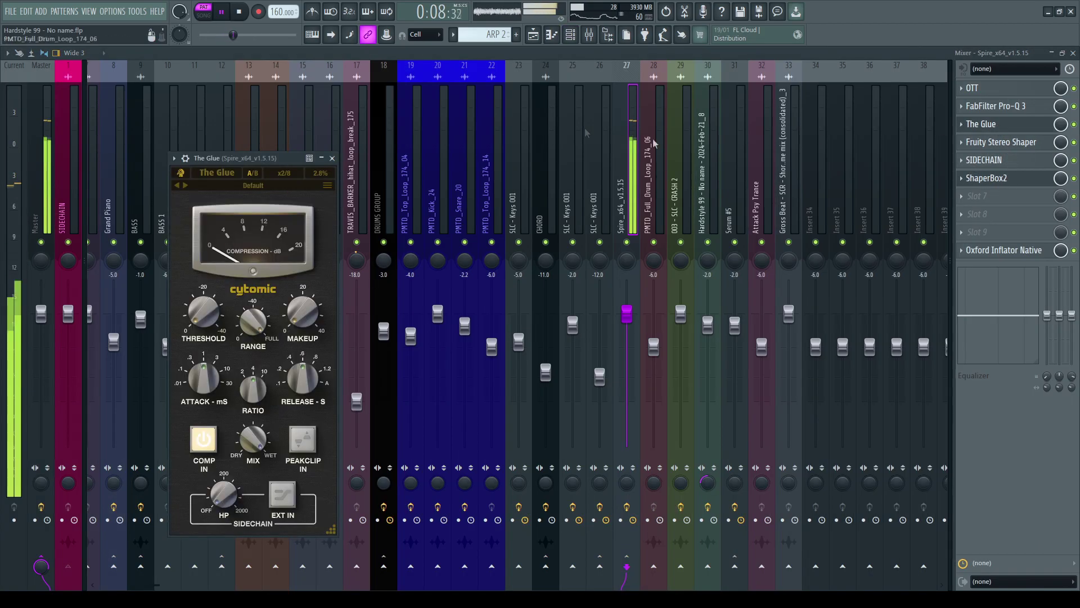
Step: Adjust The Glue's compression threshold and range while the ARP 2 pattern loops, and close the plugin
{"action": "left_click_drag", "start_coordinate": [264, 158], "coordinate": [449, 133]}
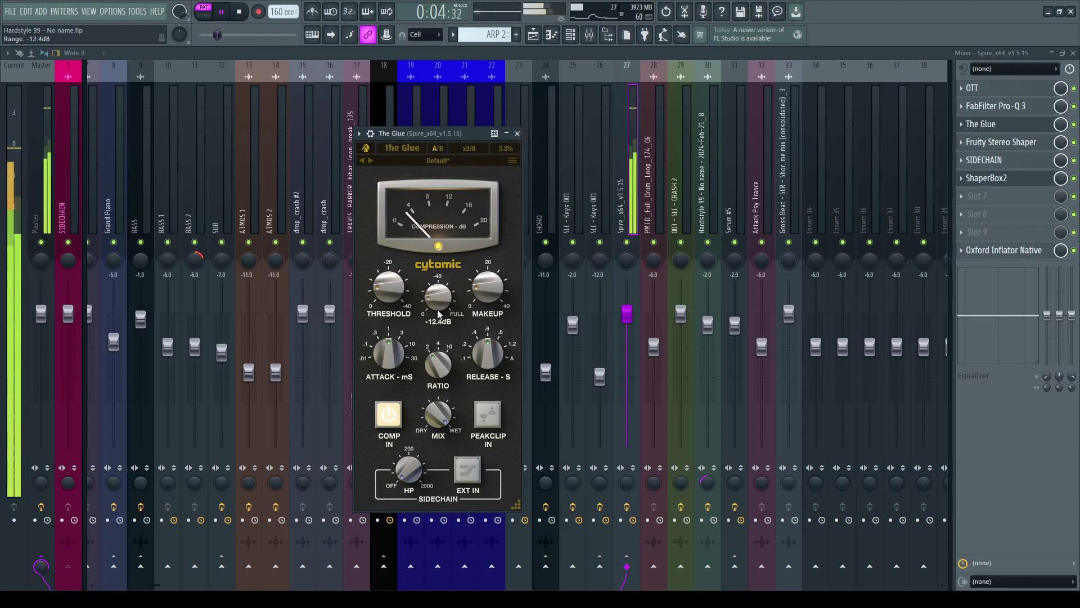
{"action": "left_click_drag", "start_coordinate": [440, 315], "coordinate": [437, 303]}
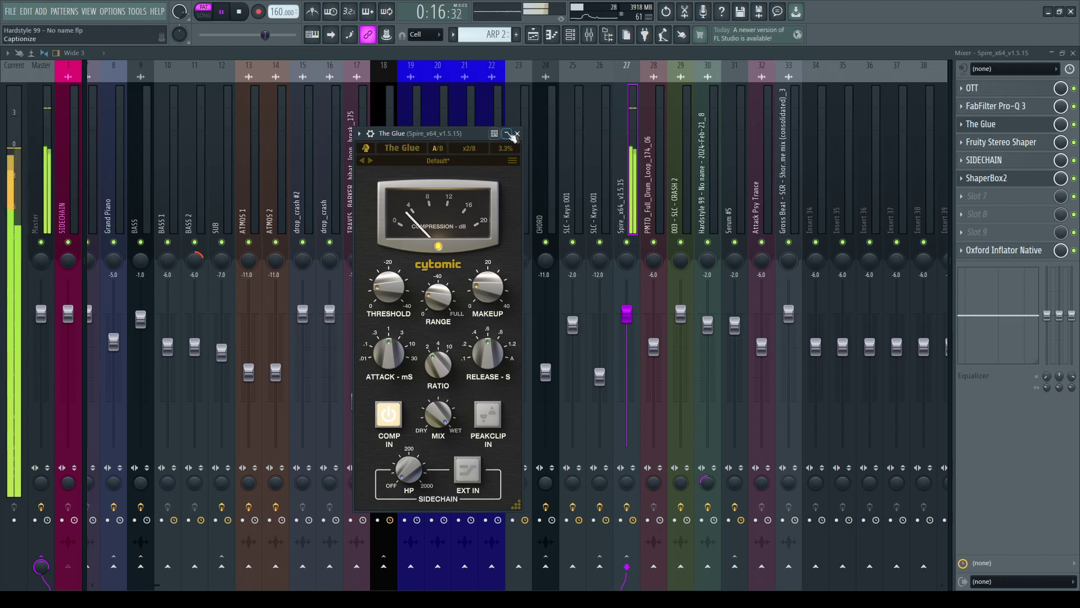
{"action": "left_click", "coordinate": [518, 134]}
Step: Return to song playback in the playlist and play the drop from just before bar 33
{"action": "key", "text": "F9"}
{"action": "key", "text": "F6"}
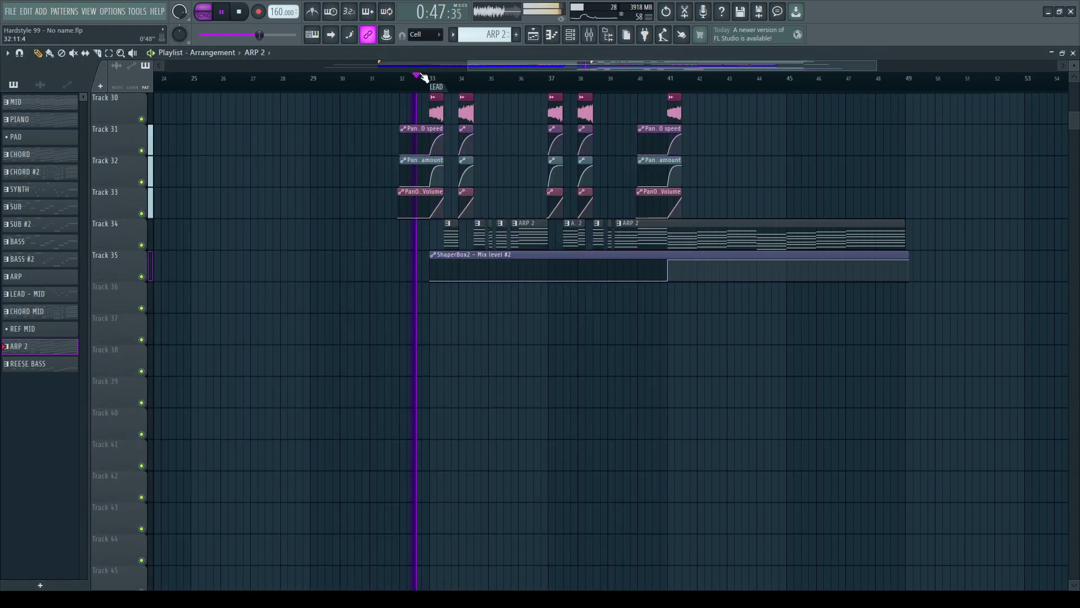
{"action": "left_click_drag", "start_coordinate": [424, 77], "coordinate": [688, 90]}
{"action": "scroll", "coordinate": [684, 91], "scroll_direction": "up", "scroll_amount": 3}
{"action": "scroll", "coordinate": [683, 91], "scroll_direction": "down", "scroll_amount": 5}
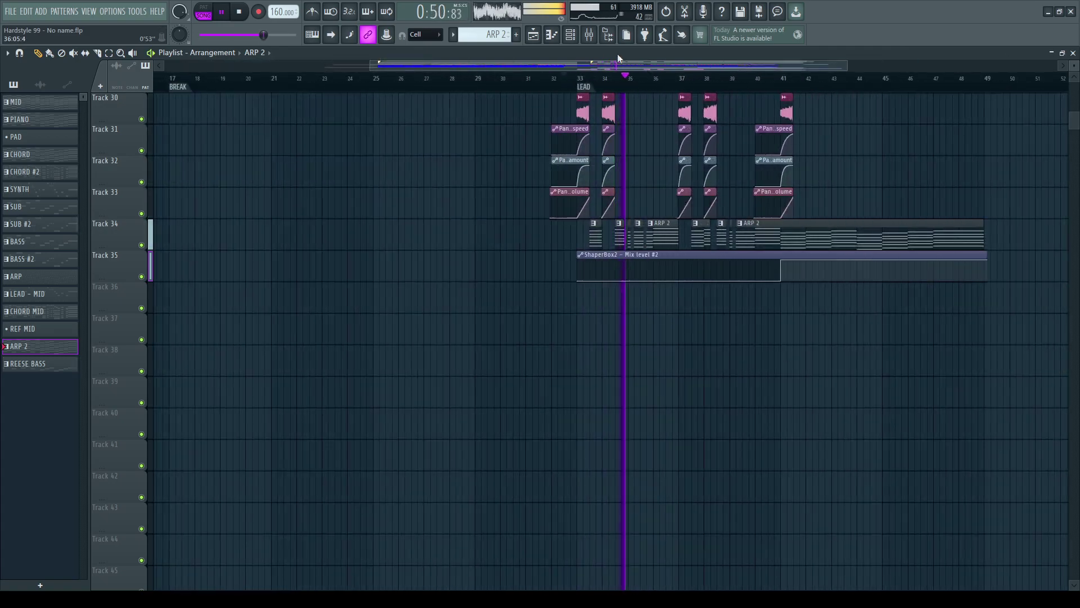
Step: Lower the Spire_x64 mixer insert's volume to -6.0 dB and bypass its ShaperBox2 effect
{"action": "left_click", "coordinate": [590, 37]}
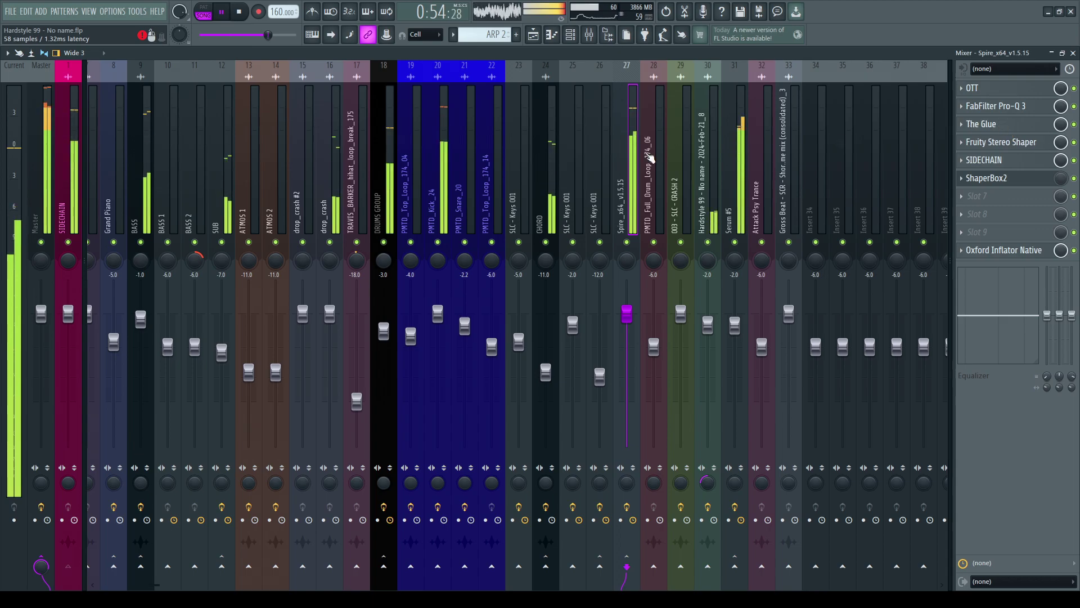
{"action": "left_click_drag", "start_coordinate": [627, 314], "coordinate": [627, 338]}
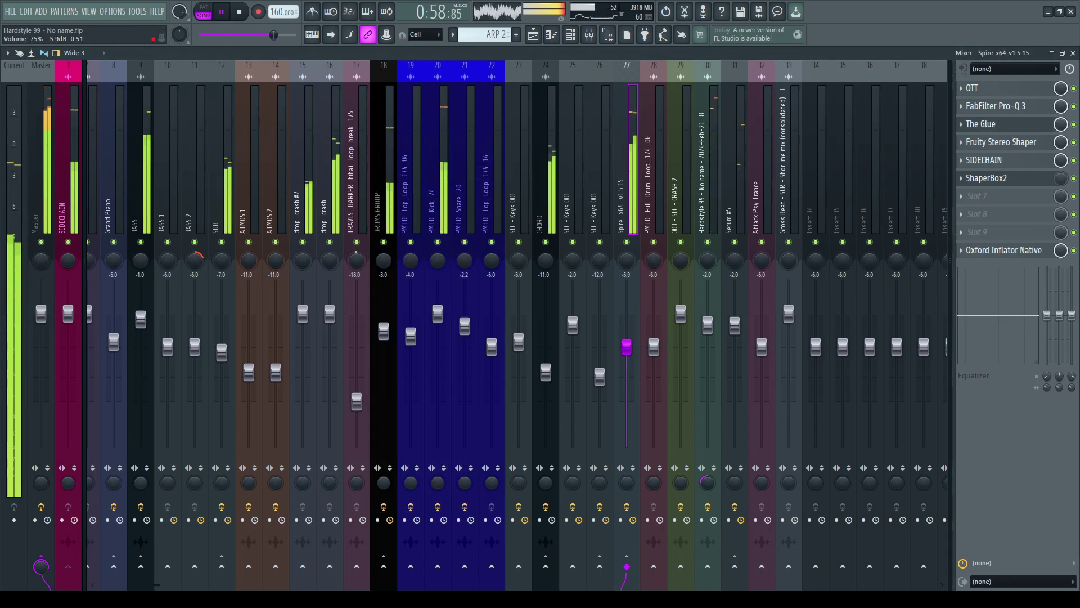
{"action": "left_click_drag", "start_coordinate": [627, 348], "coordinate": [627, 347]}
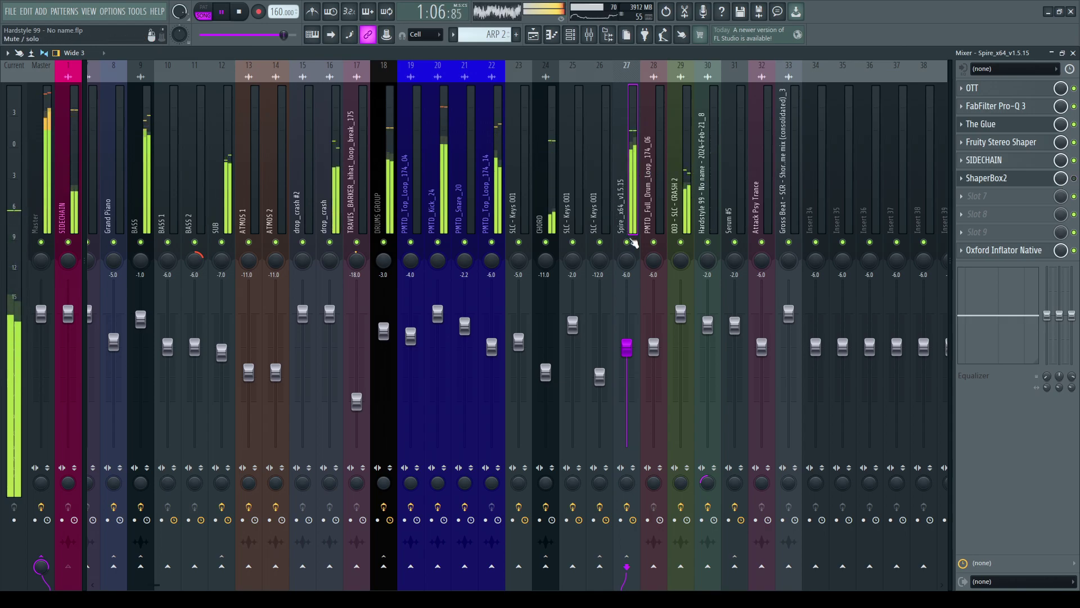
Step: Solo the Spire_x64 insert to check the arp in the drop, and restore all inserts
{"action": "right_click", "coordinate": [628, 242]}
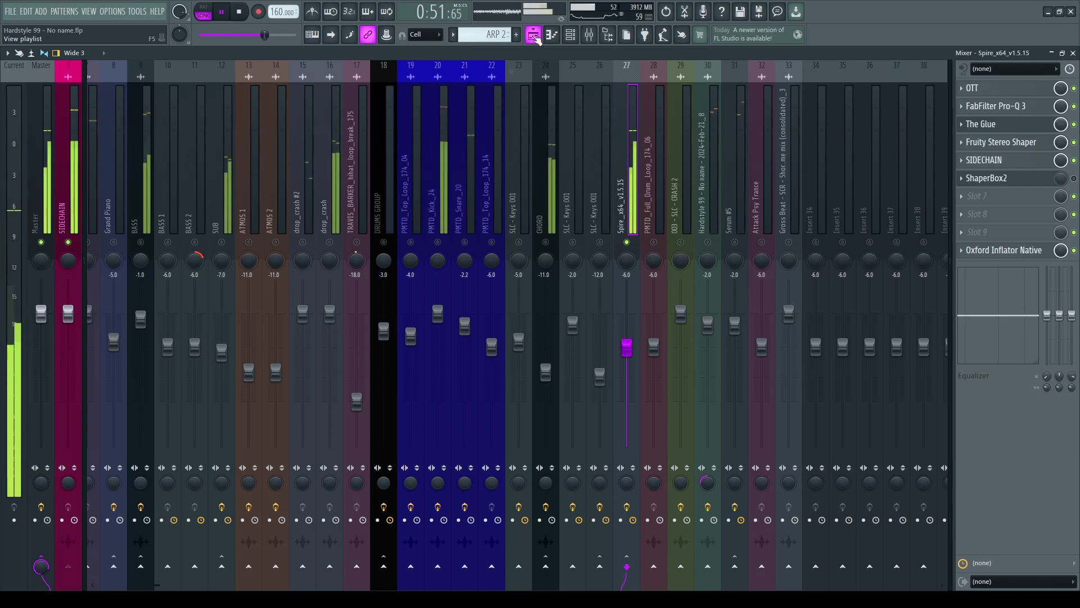
{"action": "left_click", "coordinate": [56, 192]}
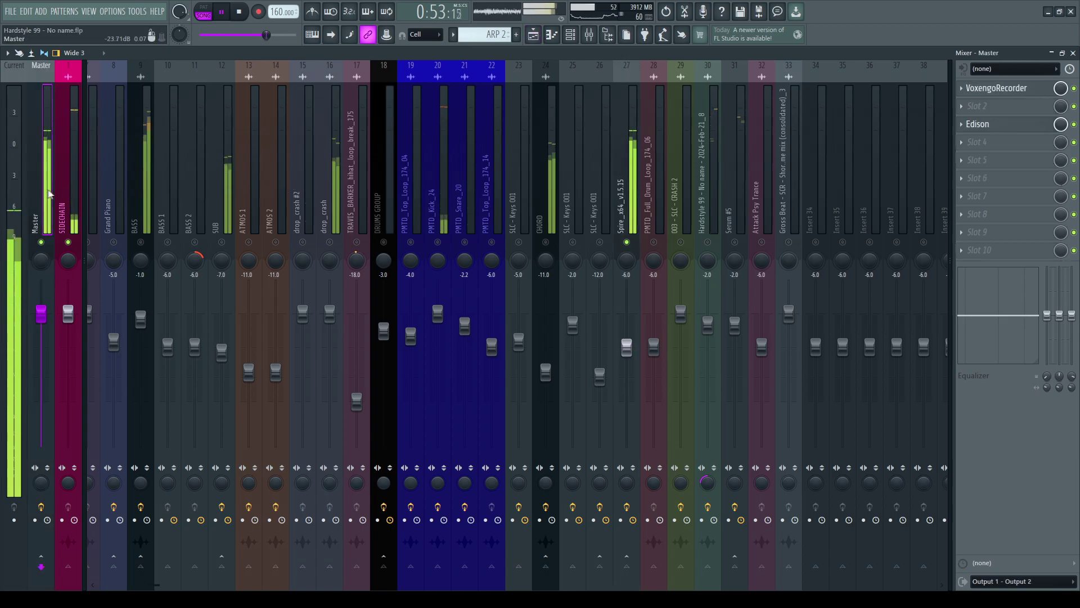
{"action": "left_click", "coordinate": [626, 169]}
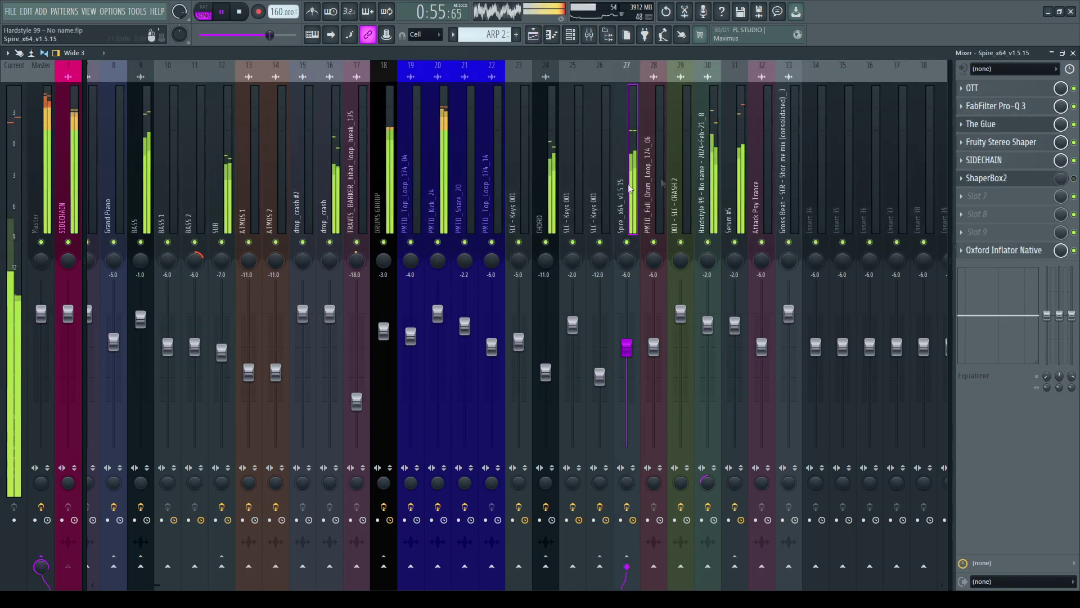
Step: Remove the ShaperBox2 mix level #2 clip from track 35, review tracks 26 to 34 during playback, and open the CHORD mixer insert
{"action": "key", "text": "F5"}
{"action": "key", "text": "Escape"}
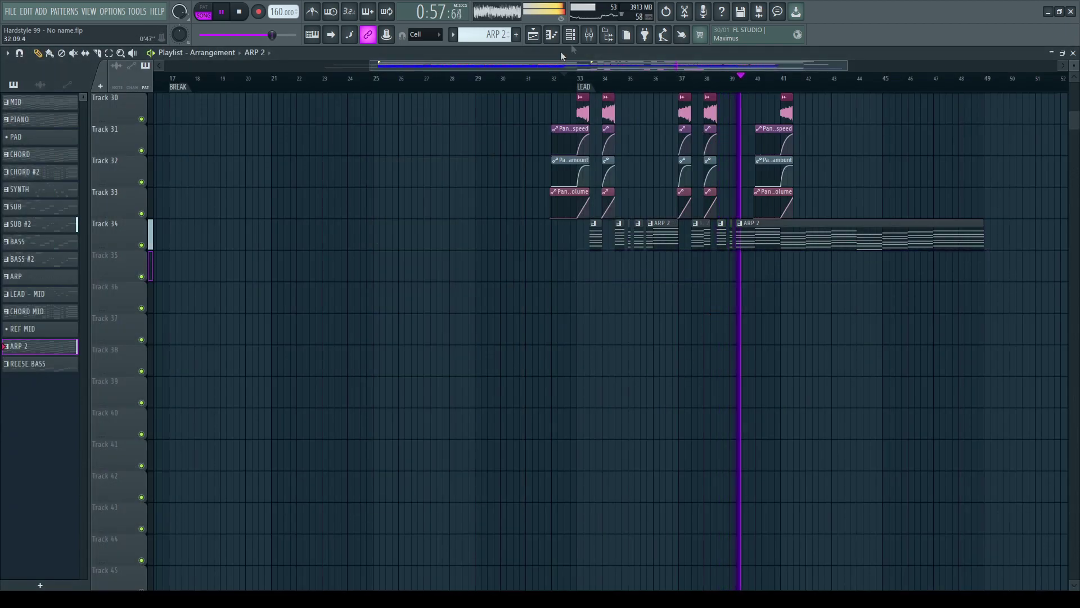
{"action": "key", "text": "F6"}
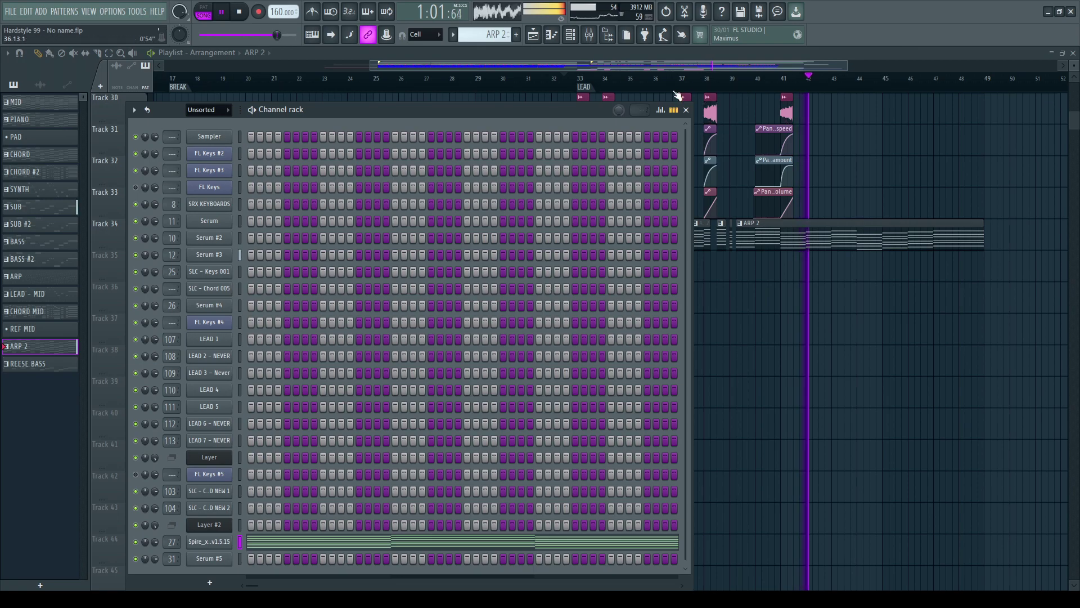
{"action": "left_click", "coordinate": [686, 109]}
{"action": "scroll", "coordinate": [222, 254], "scroll_direction": "up", "scroll_amount": 3}
{"action": "scroll", "coordinate": [222, 253], "scroll_direction": "up", "scroll_amount": 2}
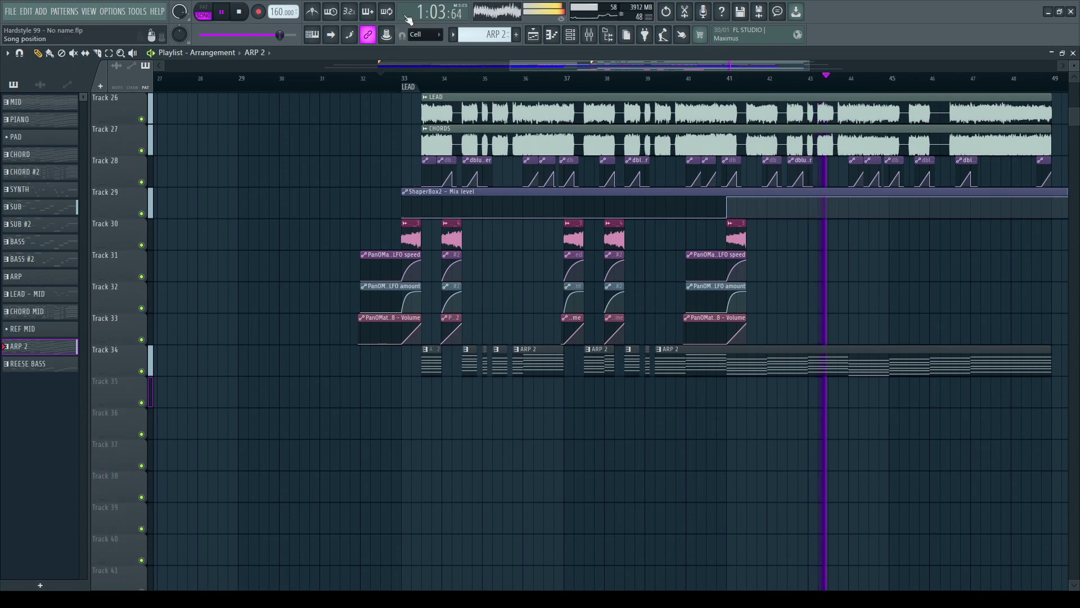
{"action": "left_click", "coordinate": [590, 36]}
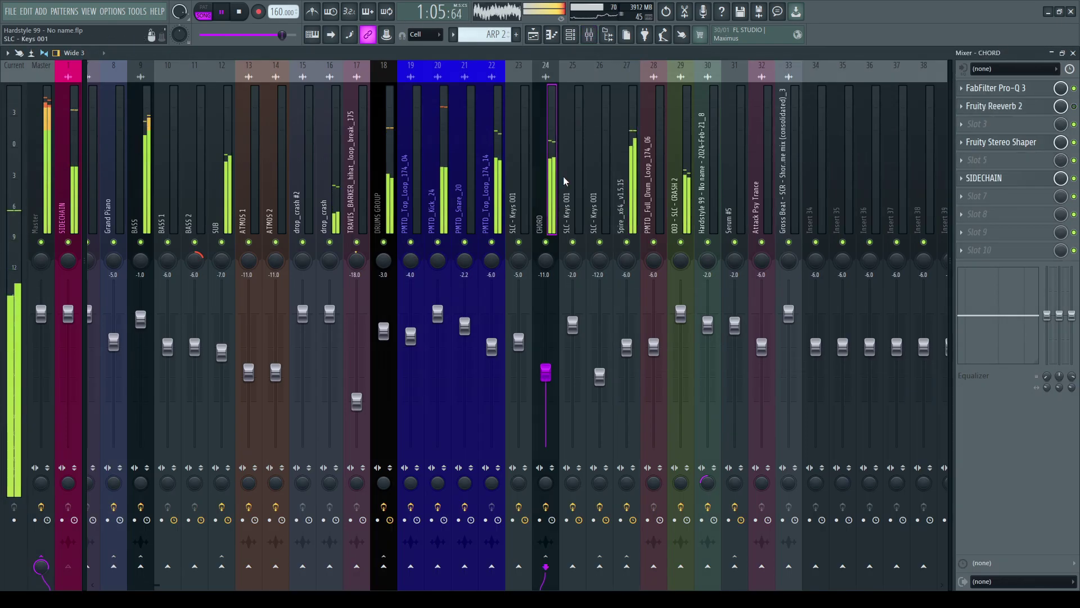
Step: Play the break from about bar 27 in the playlist, stop playback, and review its drum loop and SYNTH tracks
{"action": "left_click", "coordinate": [682, 211]}
{"action": "key", "text": "F9"}
{"action": "scroll", "coordinate": [917, 91], "scroll_direction": "up", "scroll_amount": 8}
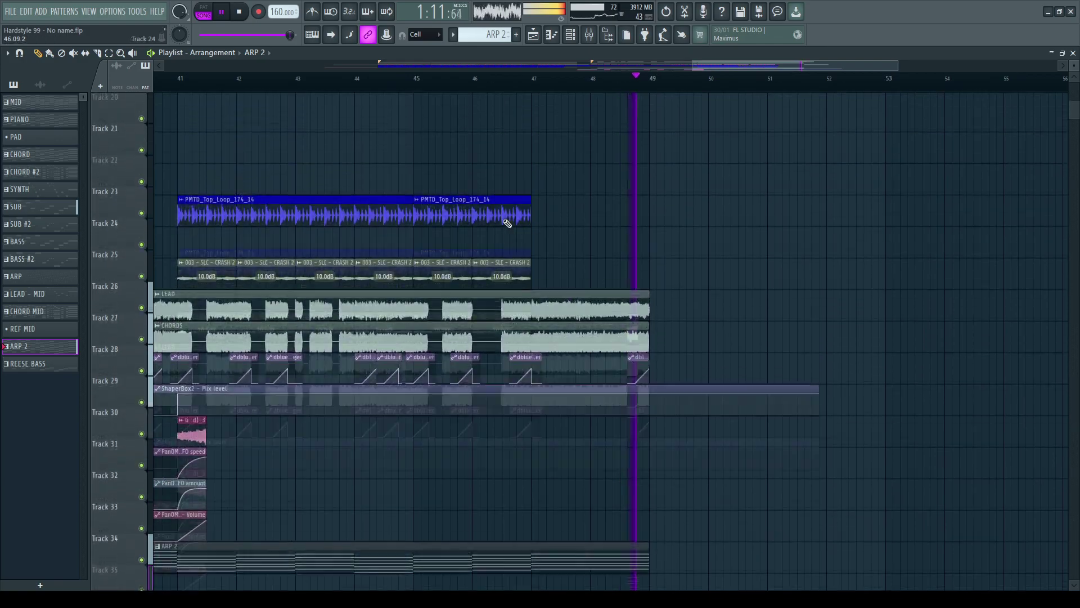
{"action": "scroll", "coordinate": [646, 80], "scroll_direction": "up", "scroll_amount": 3}
{"action": "scroll", "coordinate": [651, 88], "scroll_direction": "down", "scroll_amount": 3}
{"action": "left_click", "coordinate": [513, 79]}
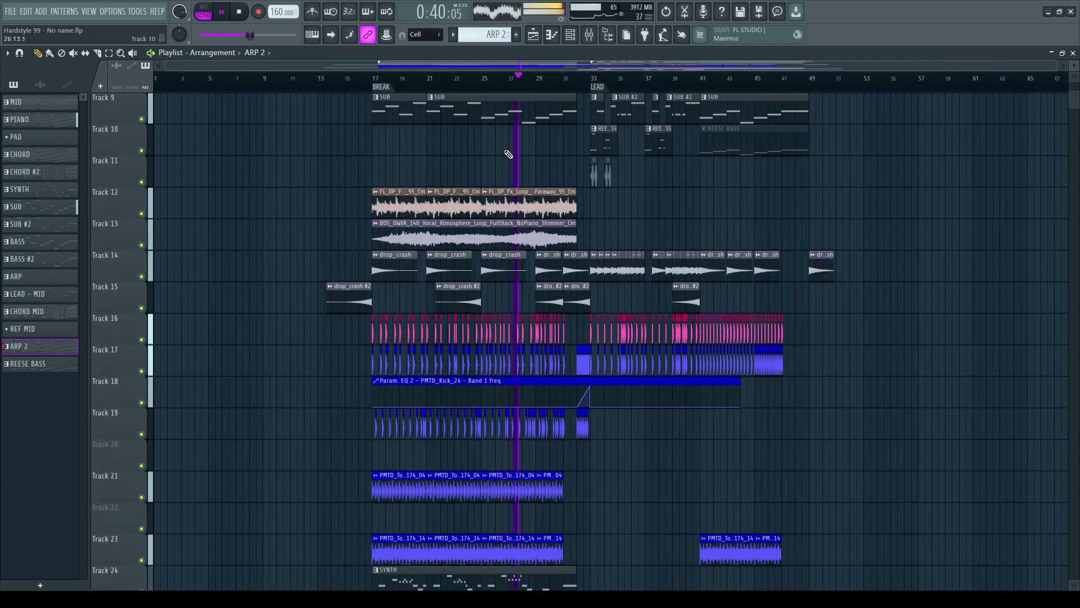
{"action": "scroll", "coordinate": [541, 235], "scroll_direction": "down", "scroll_amount": 3}
{"action": "key", "text": "space"}
{"action": "scroll", "coordinate": [447, 376], "scroll_direction": "up", "scroll_amount": 5}
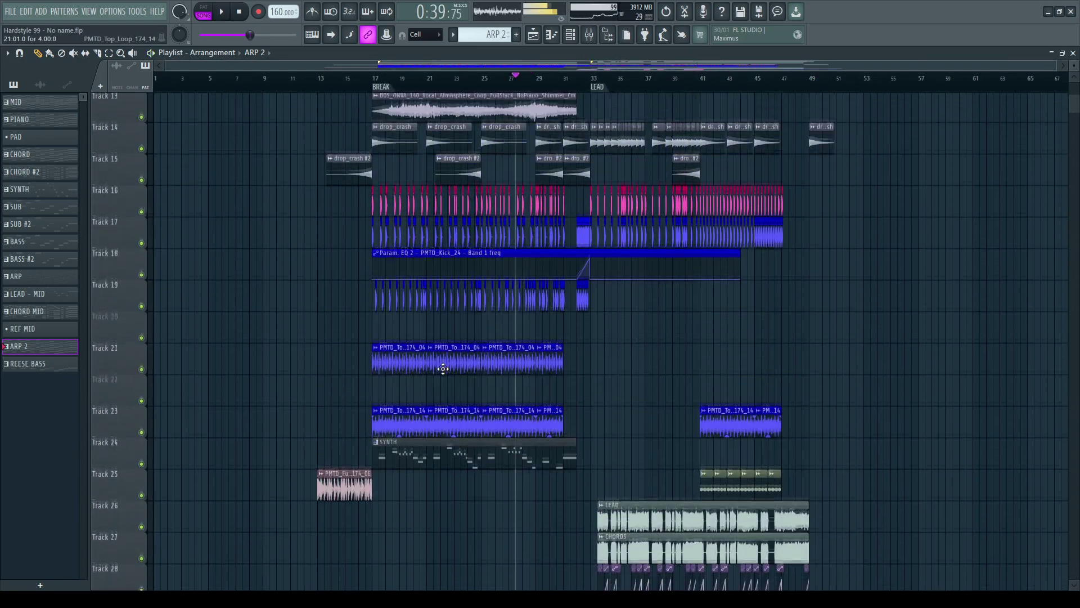
{"action": "scroll", "coordinate": [448, 376], "scroll_direction": "down", "scroll_amount": 6}
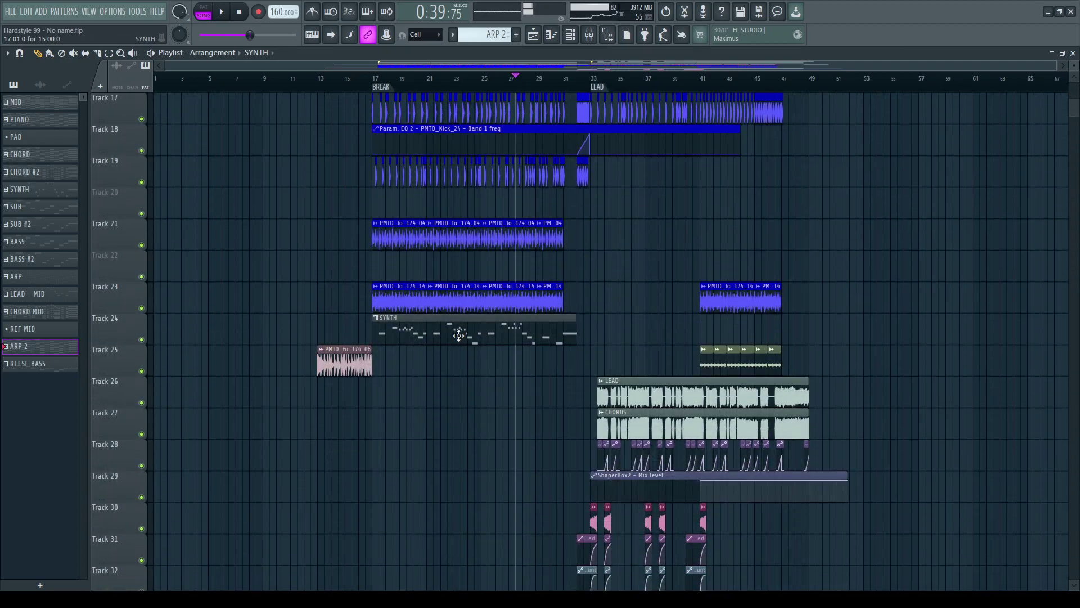
Step: Open the SLC - Keys 001 channel's mixer insert and adjust a band in its FabFilter Pro-Q 3
{"action": "left_click", "coordinate": [572, 35]}
{"action": "double_click", "coordinate": [175, 272]}
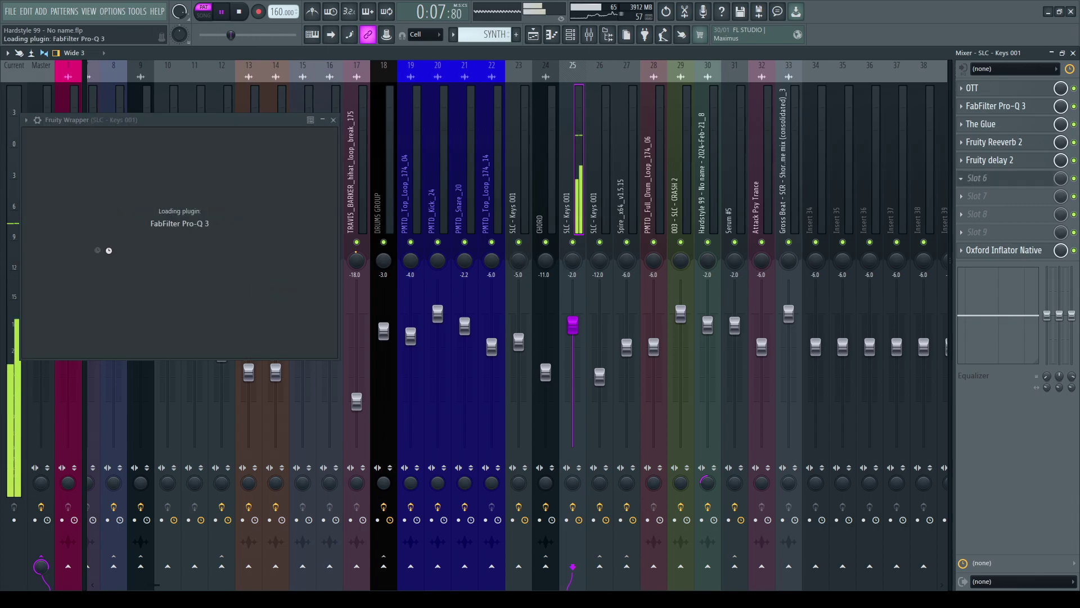
{"action": "left_click_drag", "start_coordinate": [39, 242], "coordinate": [247, 246]}
{"action": "scroll", "coordinate": [226, 244], "scroll_direction": "up", "scroll_amount": 6}
{"action": "left_click", "coordinate": [524, 120]}
{"action": "key", "text": "F9"}
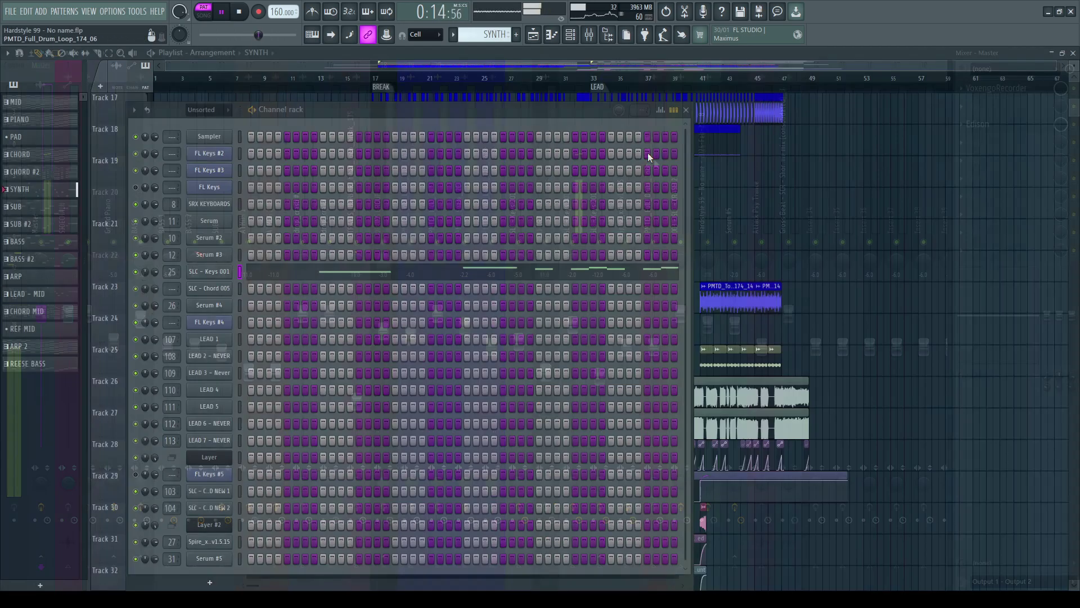
Step: Play the break in song mode from about bar 27 and solo the DRUMS GROUP insert with its drum tracks
{"action": "left_click", "coordinate": [577, 96]}
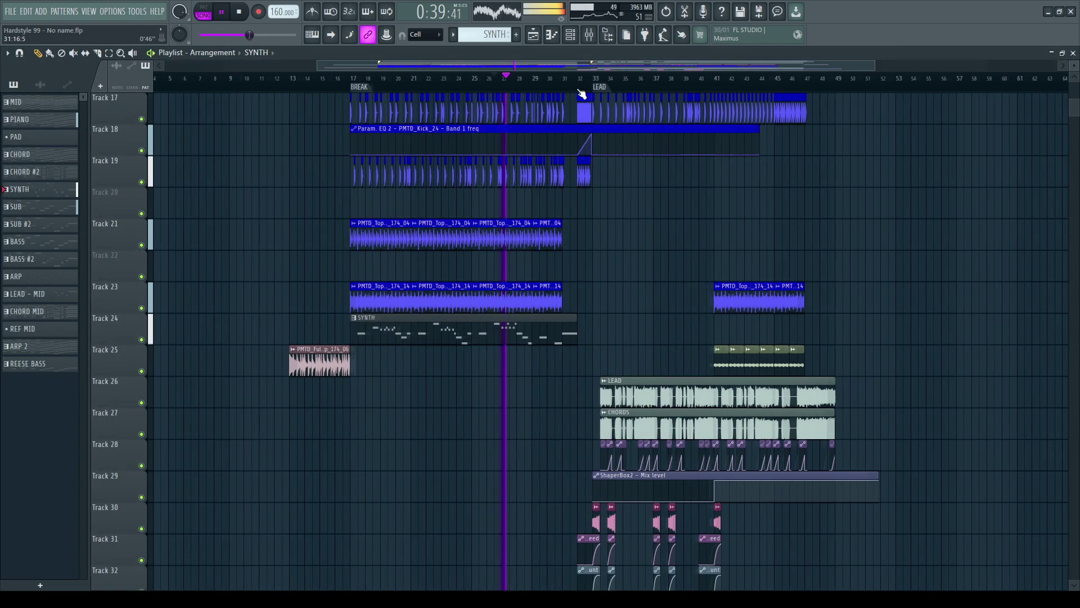
{"action": "scroll", "coordinate": [576, 96], "scroll_direction": "up", "scroll_amount": 3}
{"action": "key", "text": "F9"}
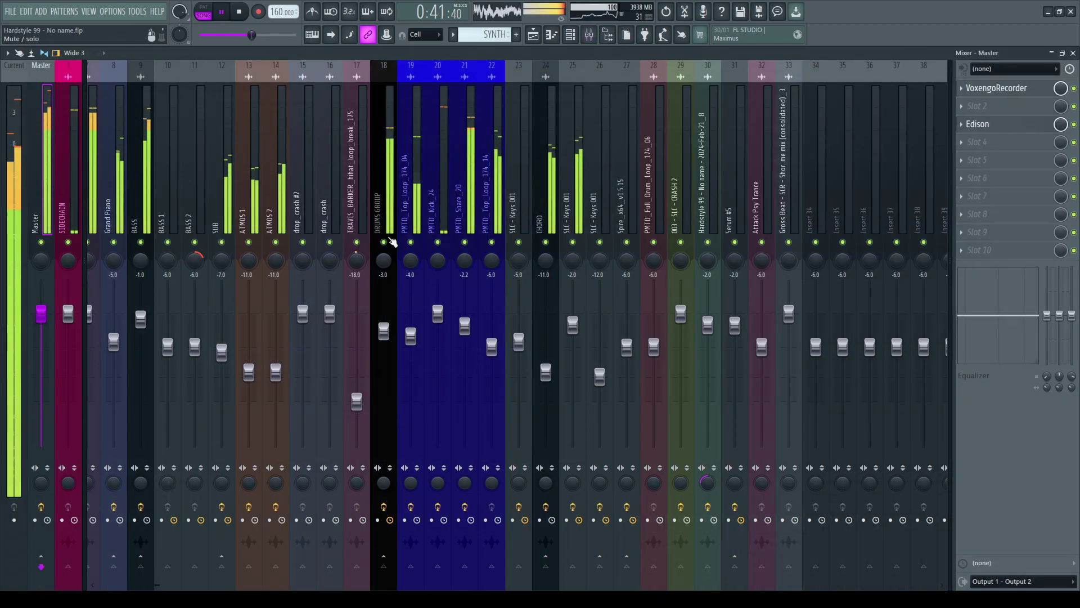
{"action": "right_click", "coordinate": [384, 242]}
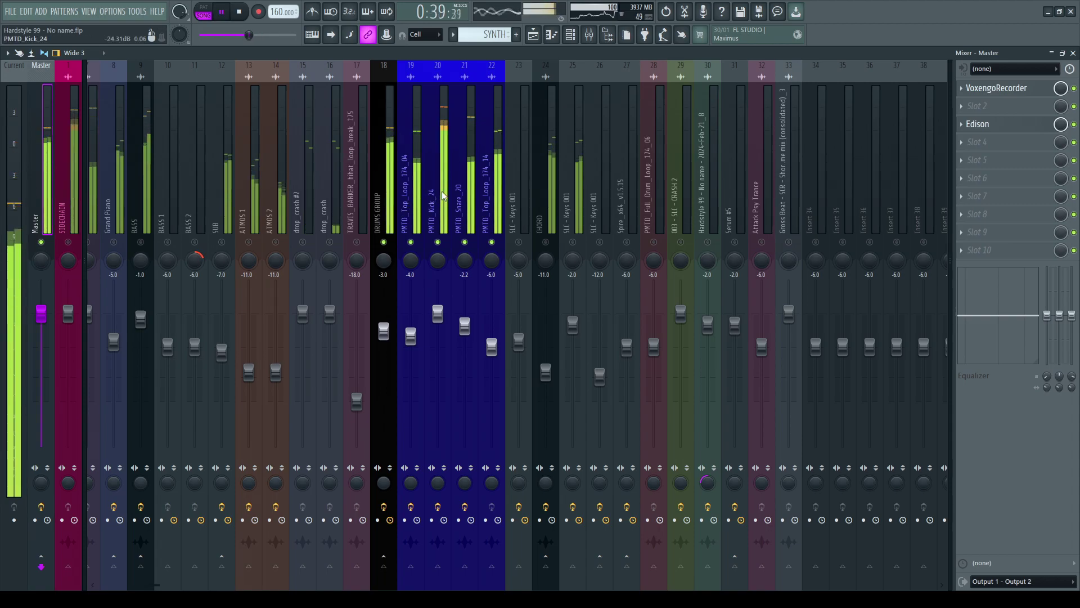
Step: Check the PMTD_Kick_24 and DRUMS GROUP inserts, and set the PMTD_Top_Loop_174_14 insert's volume to -4.0 dB
{"action": "left_click", "coordinate": [439, 194]}
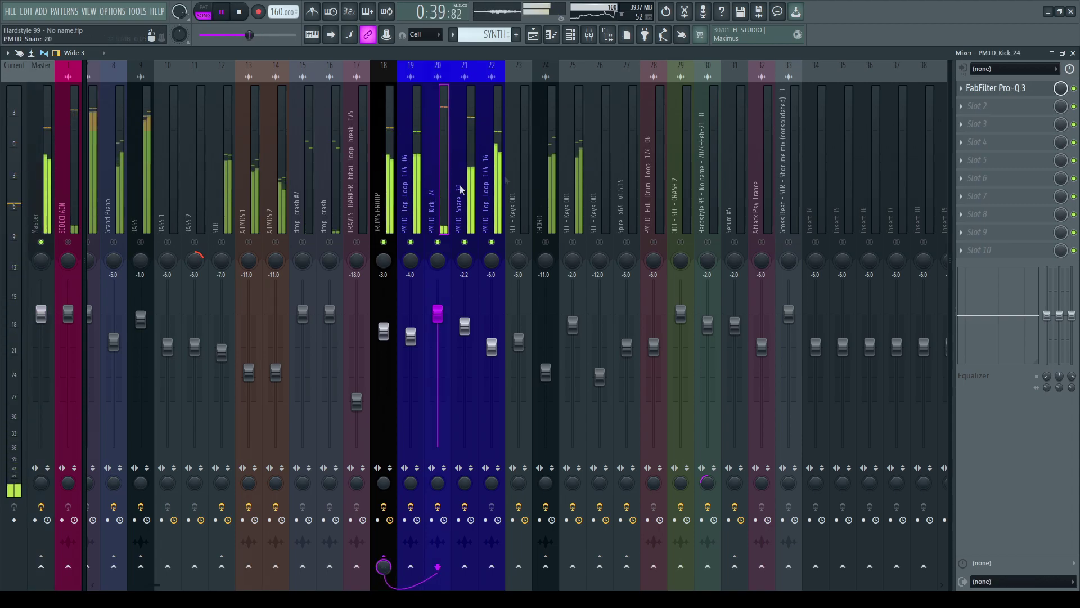
{"action": "key", "text": "Left"}
{"action": "key", "text": "Left"}
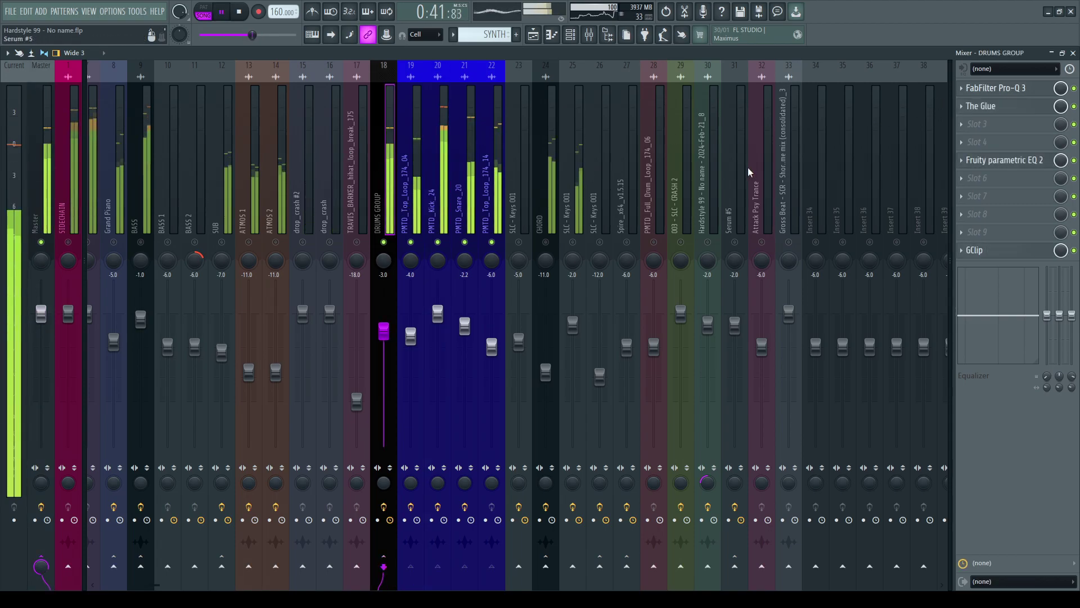
{"action": "left_click_drag", "start_coordinate": [492, 346], "coordinate": [491, 335]}
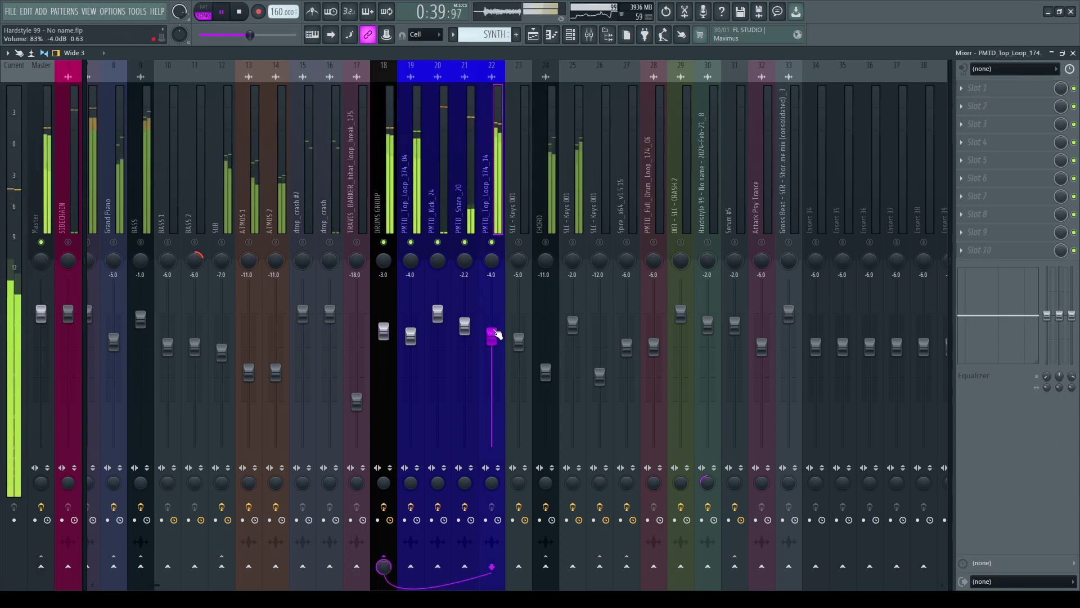
{"action": "left_click", "coordinate": [40, 213]}
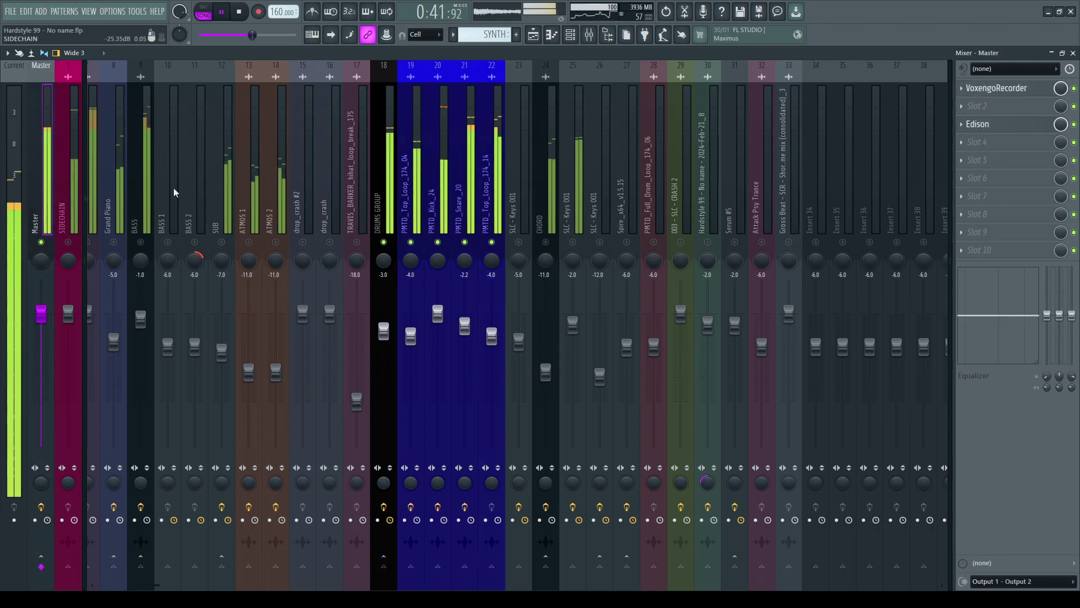
Step: Close the open ShaperBox2 and Edison windows and return to the playlist
{"action": "key", "text": "F5"}
{"action": "key", "text": "F5"}
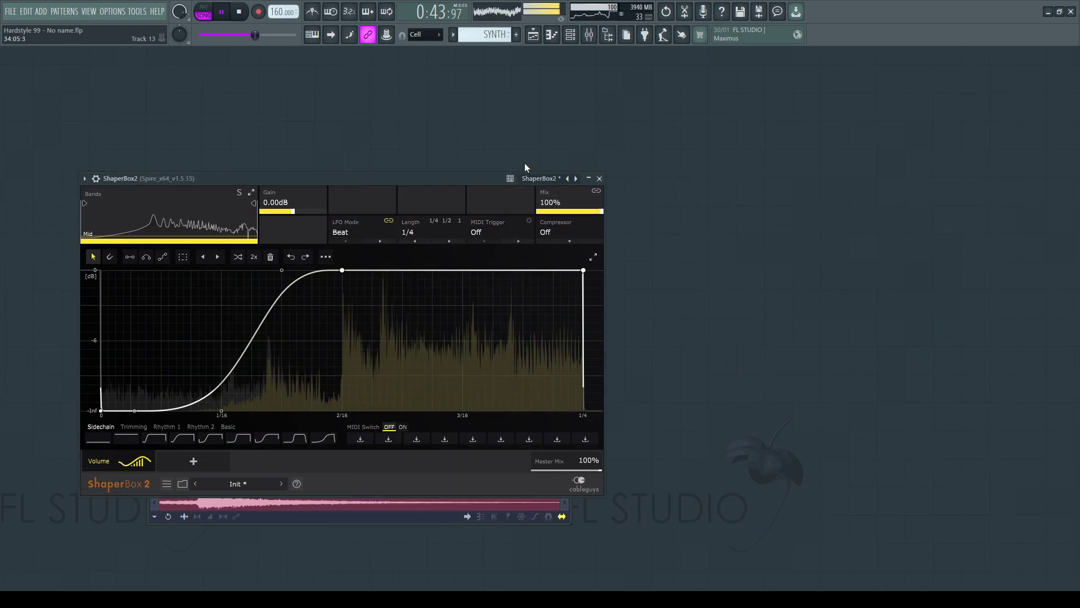
{"action": "key", "text": "Escape"}
{"action": "key", "text": "Escape"}
{"action": "key", "text": "Escape"}
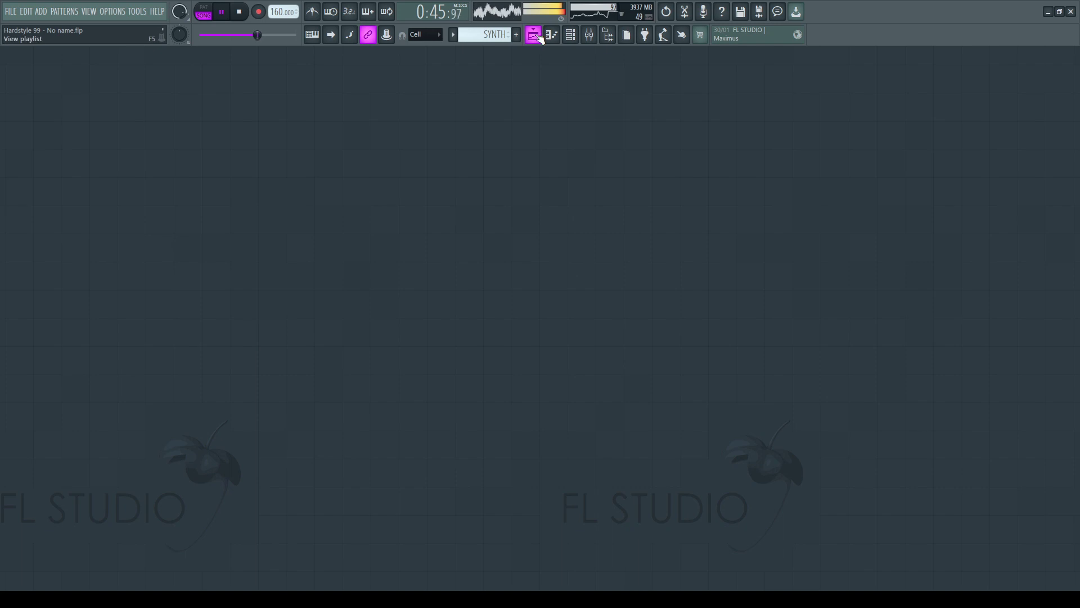
{"action": "left_click", "coordinate": [535, 35]}
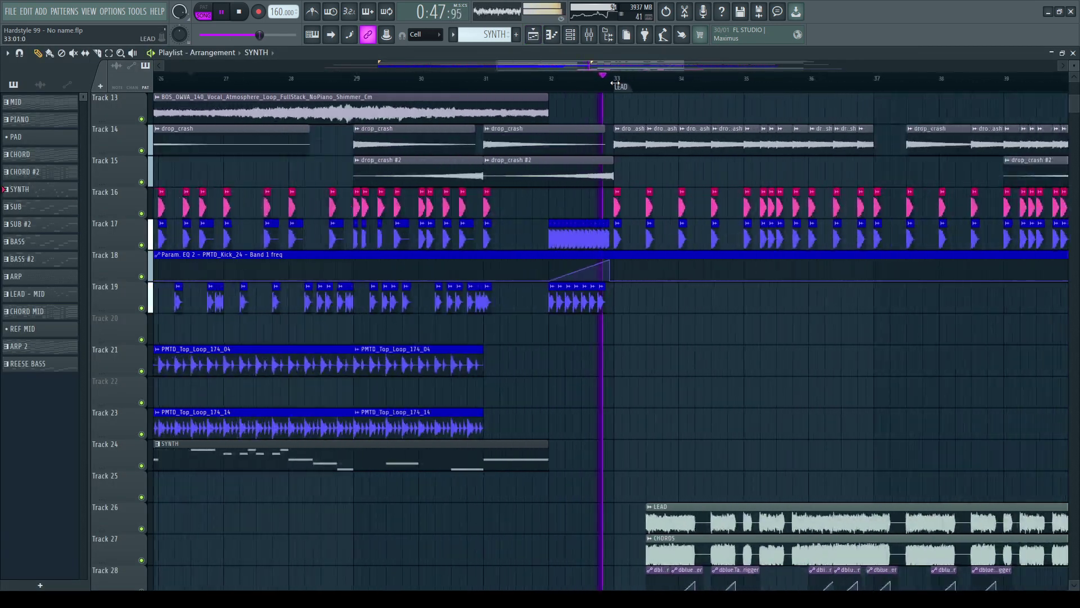
Step: Review the drop's lead, chord, swell automation and ARP 2 clips on tracks 26 to 34 during playback, and stop after bar 42
{"action": "scroll", "coordinate": [676, 90], "scroll_direction": "down", "scroll_amount": 2}
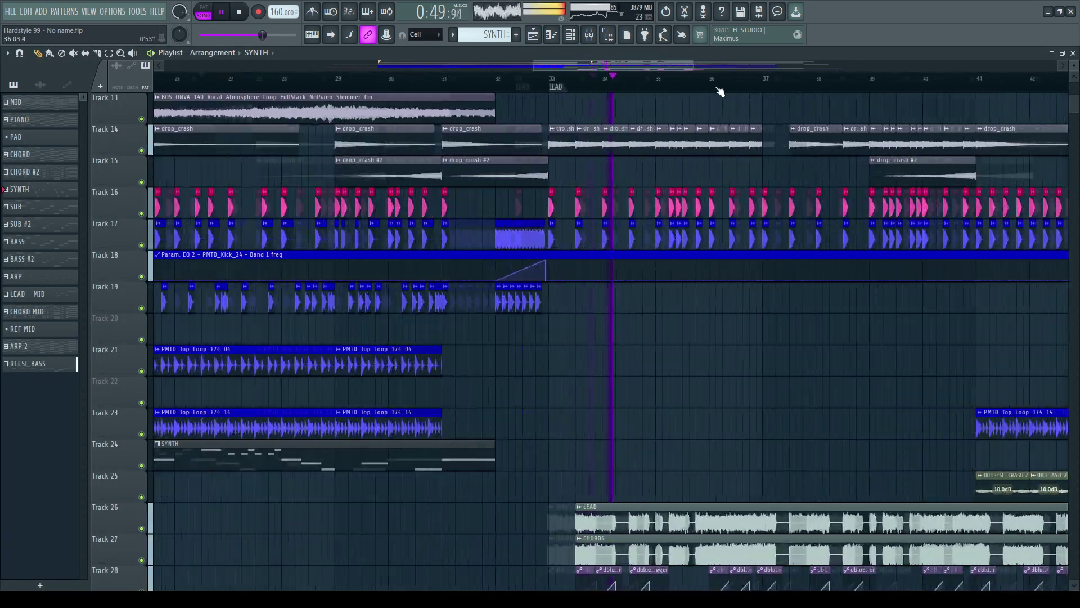
{"action": "scroll", "coordinate": [720, 90], "scroll_direction": "up", "scroll_amount": 2}
{"action": "scroll", "coordinate": [533, 271], "scroll_direction": "down", "scroll_amount": 4}
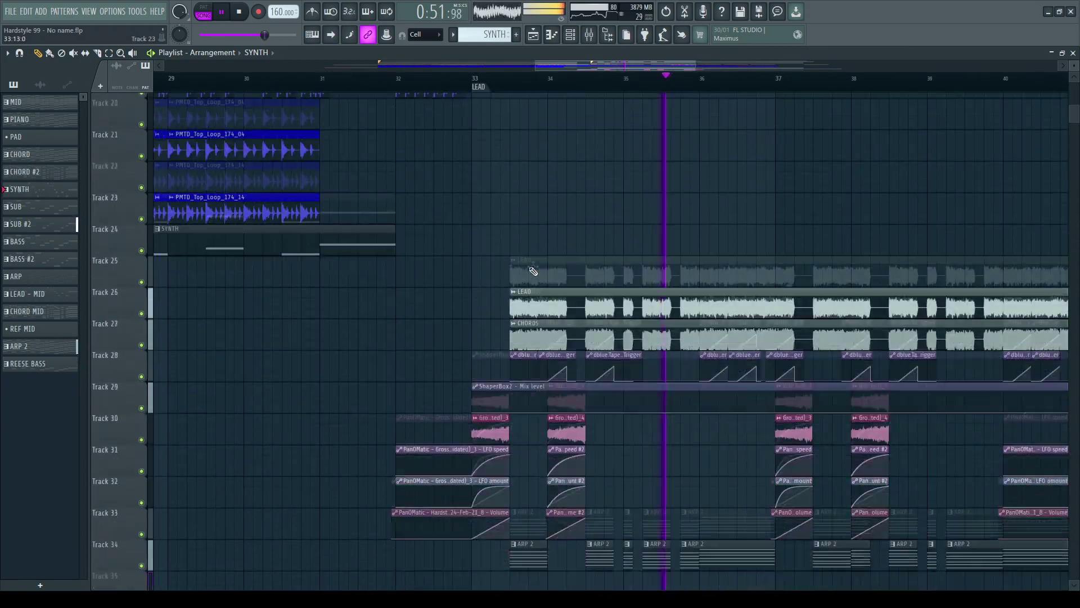
{"action": "scroll", "coordinate": [532, 271], "scroll_direction": "down", "scroll_amount": 4}
{"action": "scroll", "coordinate": [591, 90], "scroll_direction": "up", "scroll_amount": 5}
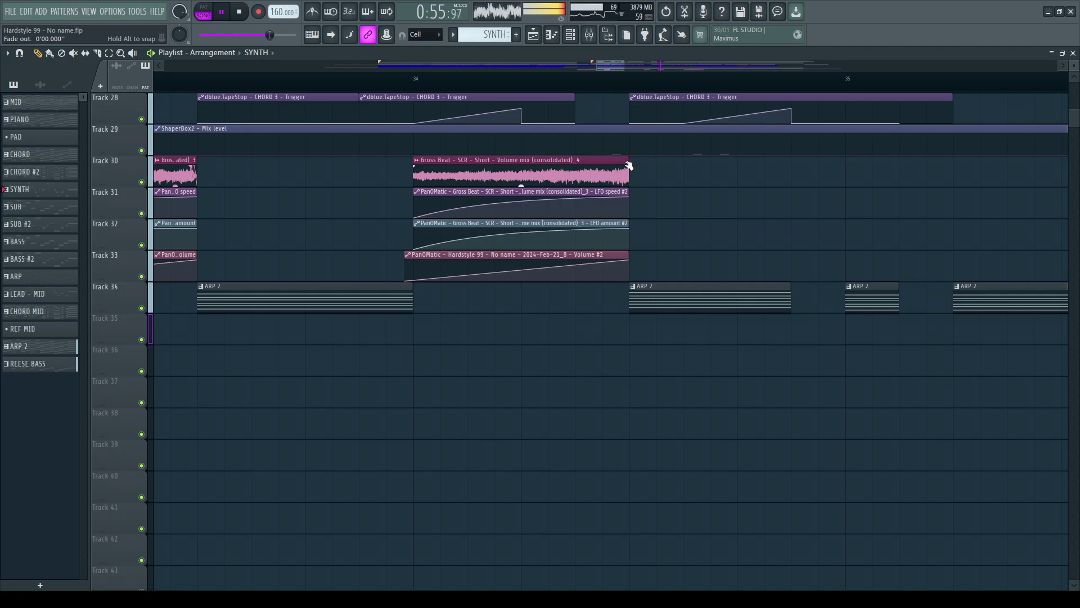
{"action": "scroll", "coordinate": [666, 87], "scroll_direction": "down", "scroll_amount": 5}
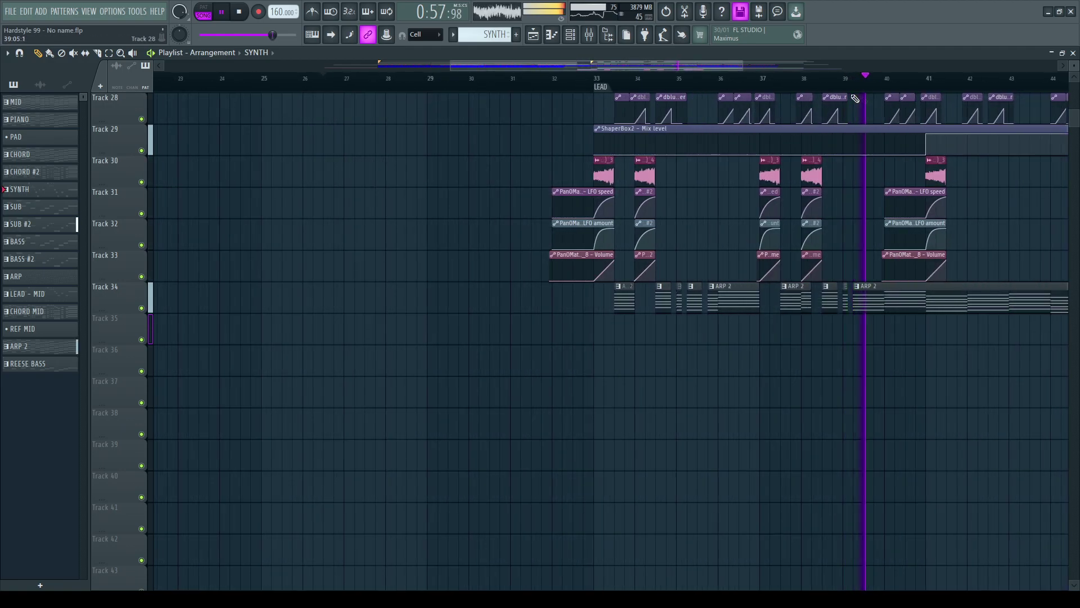
{"action": "scroll", "coordinate": [845, 92], "scroll_direction": "up", "scroll_amount": 5}
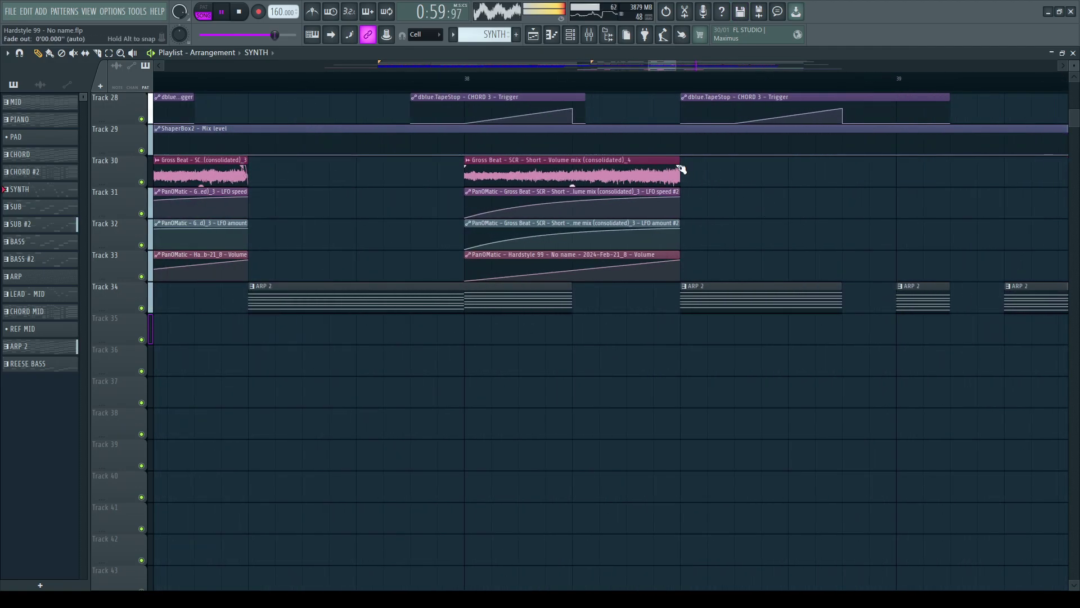
{"action": "scroll", "coordinate": [698, 93], "scroll_direction": "down", "scroll_amount": 8}
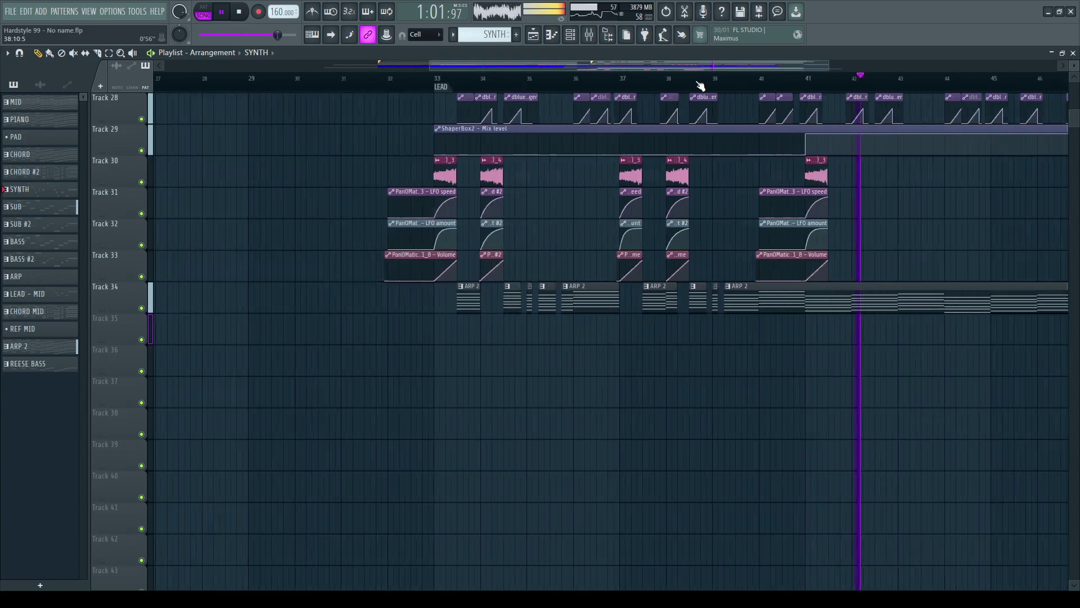
{"action": "scroll", "coordinate": [664, 186], "scroll_direction": "up", "scroll_amount": 5}
{"action": "scroll", "coordinate": [584, 229], "scroll_direction": "up", "scroll_amount": 6}
{"action": "key", "text": "space"}
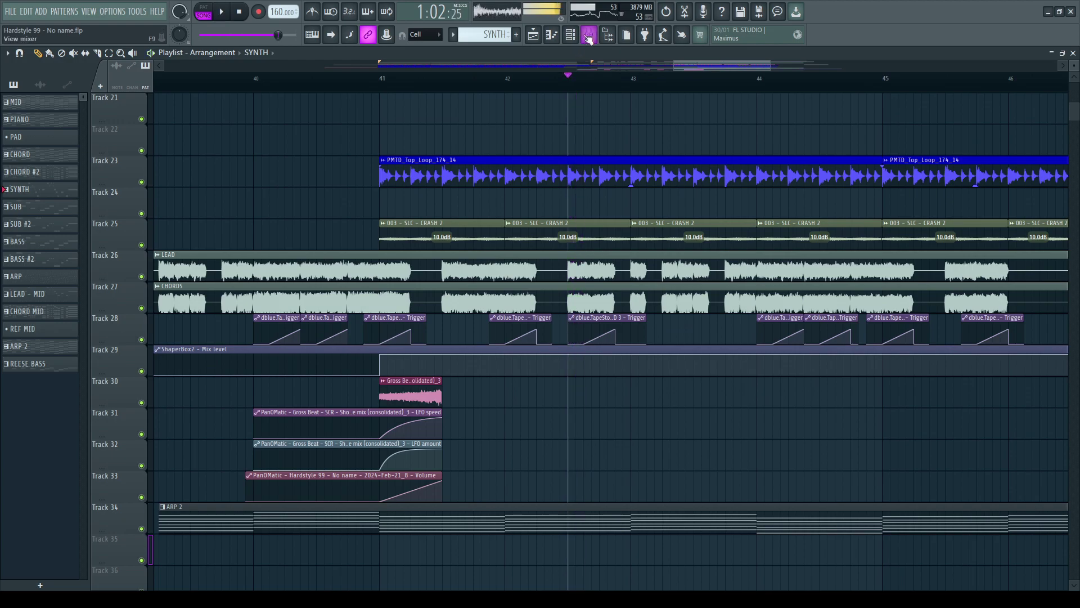
Step: Open Edison on the REVERB mixer insert, passing the DELAY insert
{"action": "left_click", "coordinate": [589, 35]}
{"action": "scroll", "coordinate": [622, 169], "scroll_direction": "down", "scroll_amount": 15}
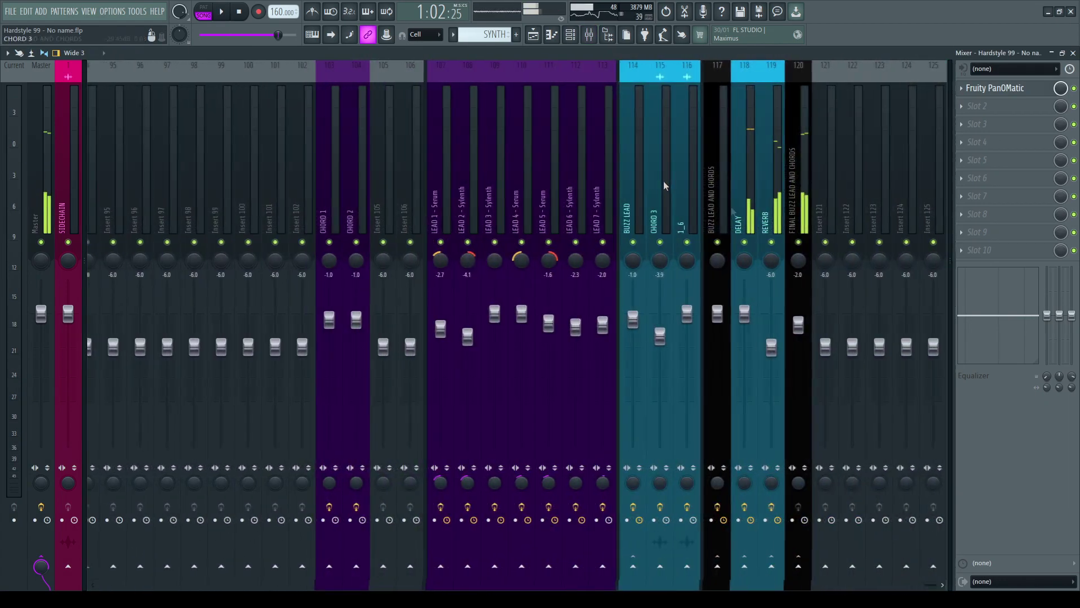
{"action": "left_click", "coordinate": [753, 220]}
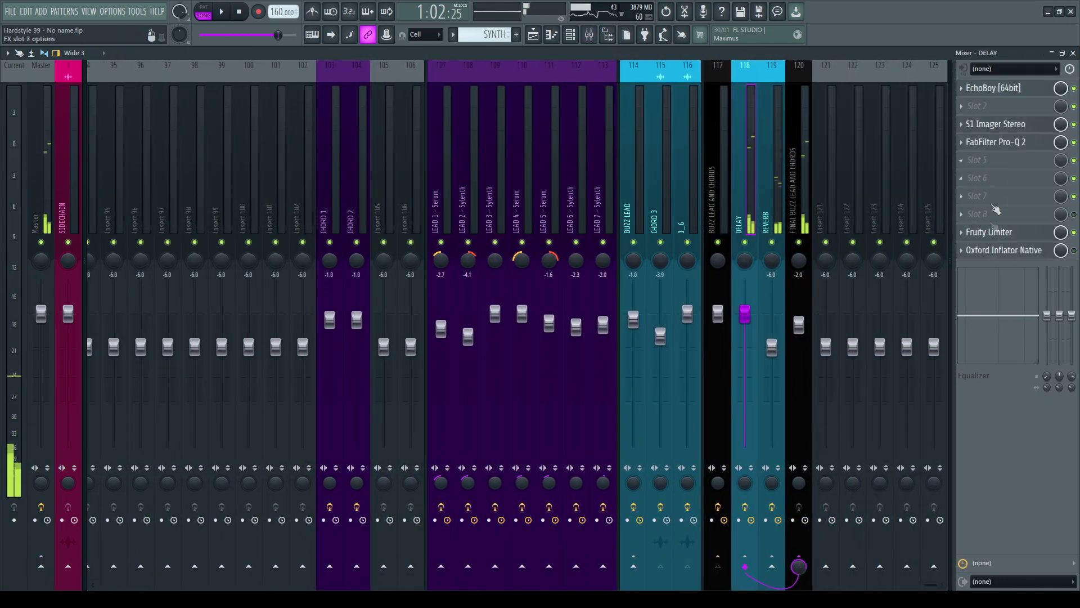
{"action": "key", "text": "Right"}
{"action": "left_click", "coordinate": [1014, 236]}
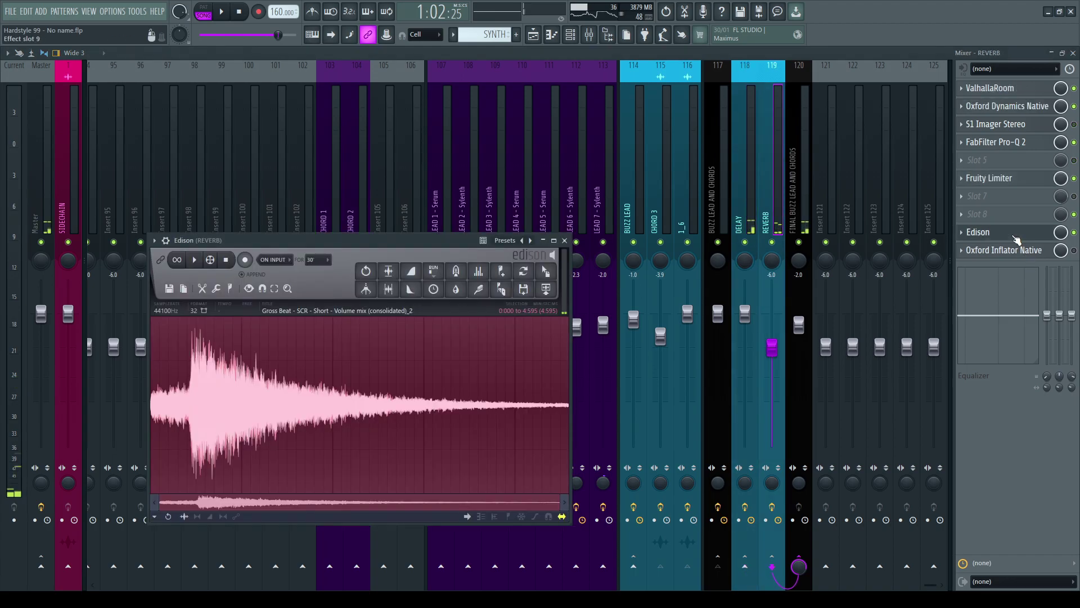
Step: Record a new reverb tail in Edison and place it on playlist track 30 starting at 42:09:0
{"action": "left_click", "coordinate": [245, 260]}
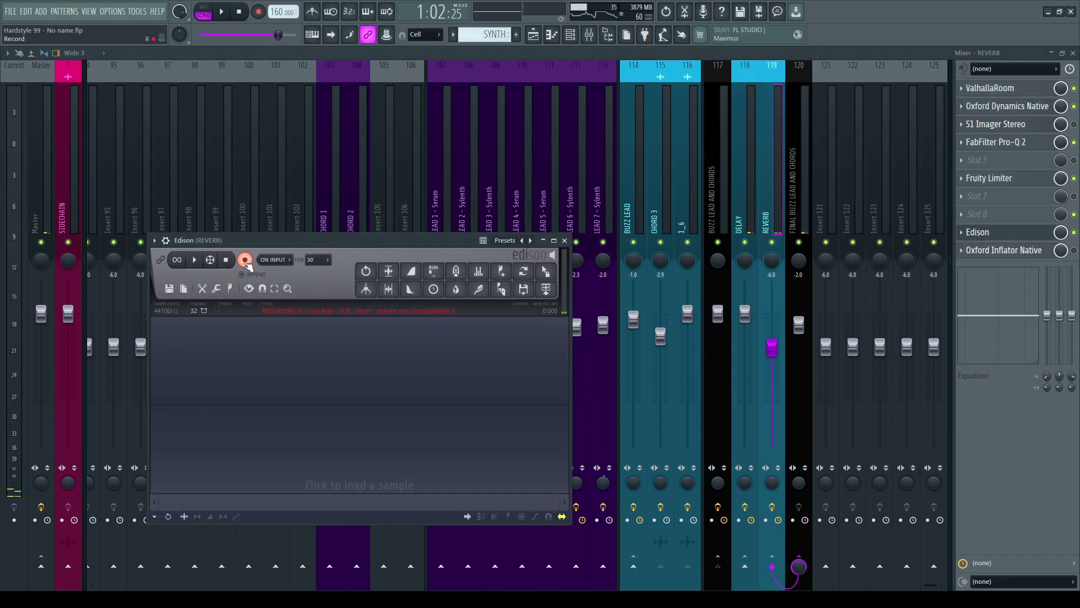
{"action": "left_click", "coordinate": [228, 11]}
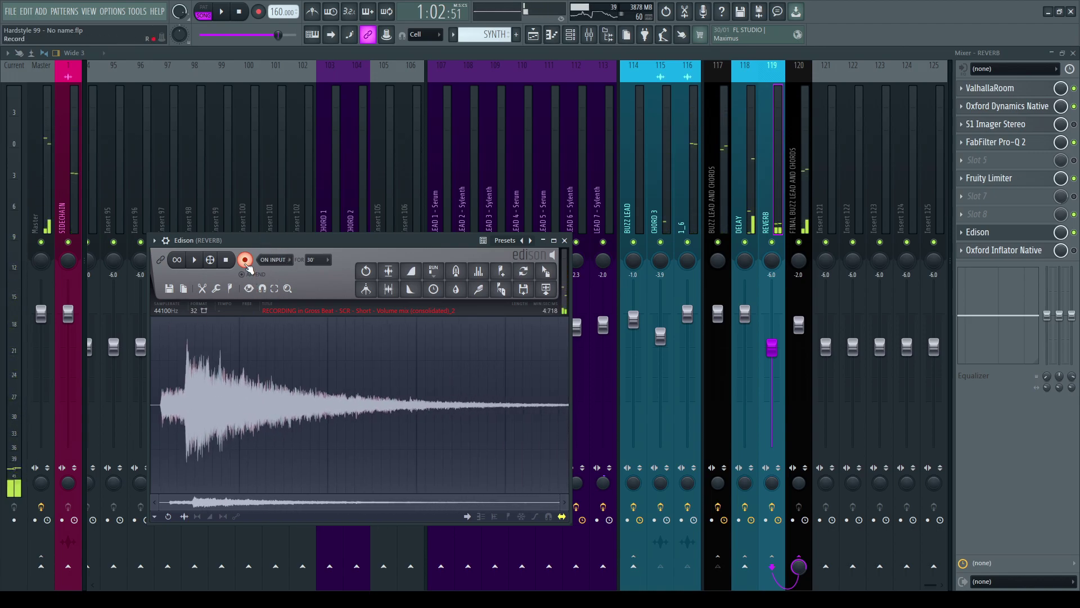
{"action": "left_click", "coordinate": [246, 262]}
{"action": "left_click_drag", "start_coordinate": [389, 293], "coordinate": [606, 395]}
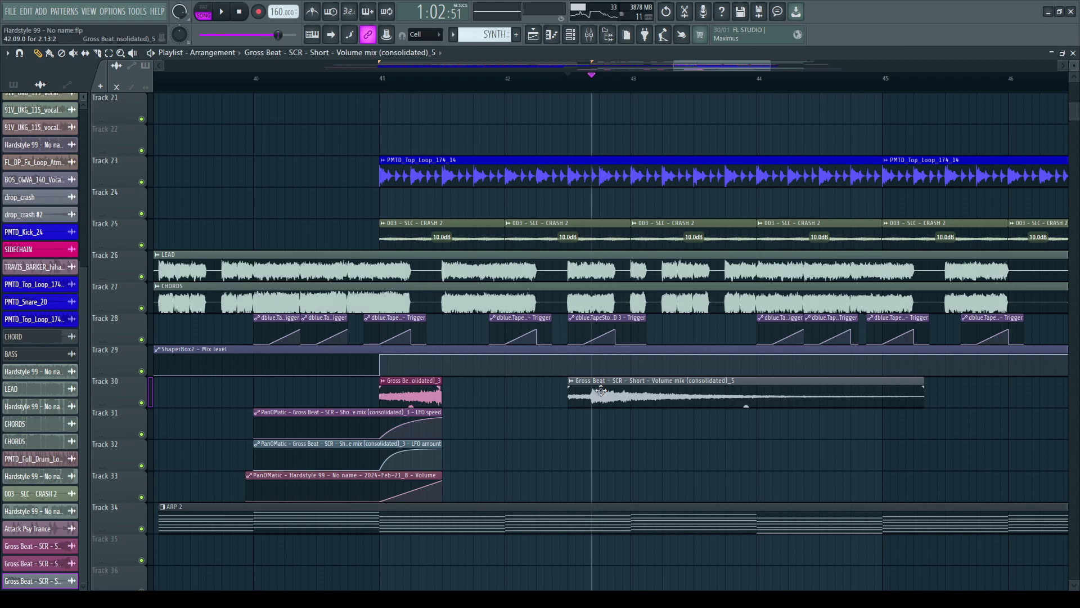
Step: Normalize and reverse the new reverb tail clip, and cut away its quiet opening section on track 30
{"action": "left_click", "coordinate": [251, 281]}
{"action": "left_click", "coordinate": [250, 293]}
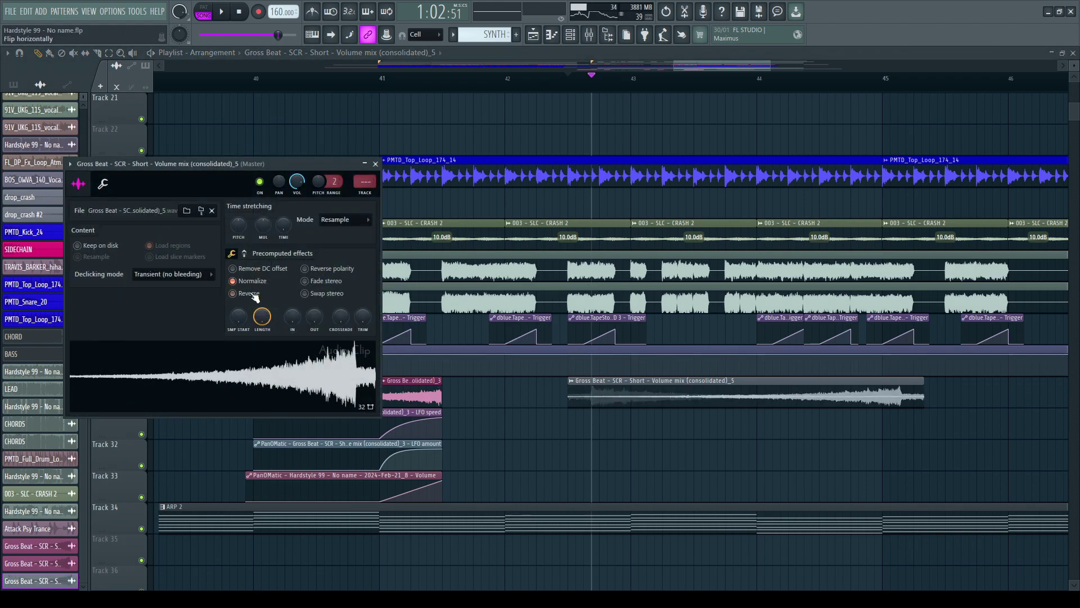
{"action": "key", "text": "Escape"}
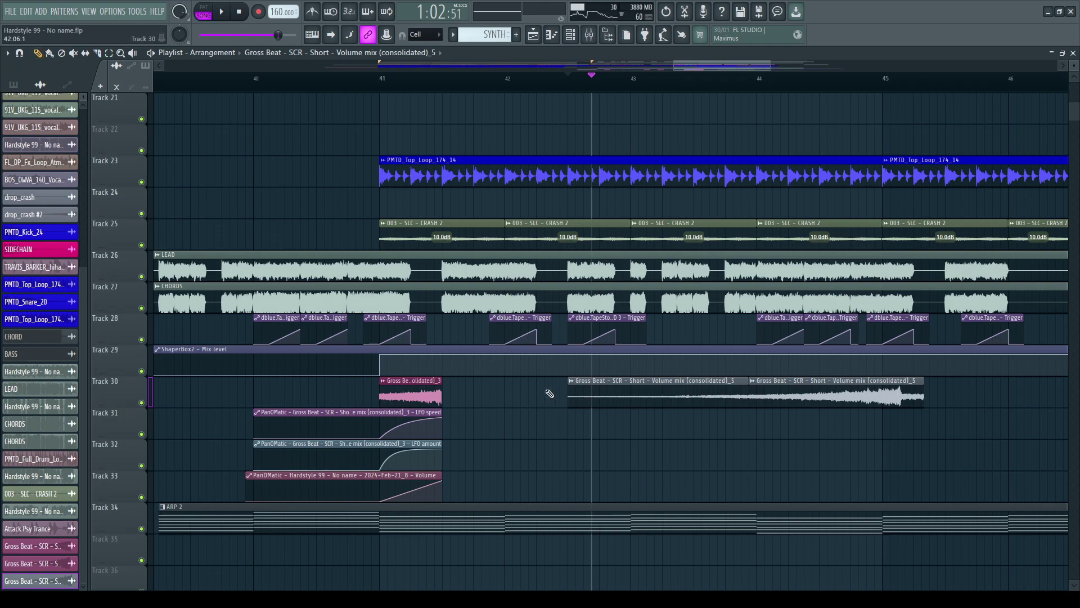
{"action": "right_click", "coordinate": [580, 394]}
Step: Compare the clip settings with the bar 41 swell, check mixer insert 30, and move the new reversed clip to start at 41:10:0
{"action": "double_click", "coordinate": [414, 391]}
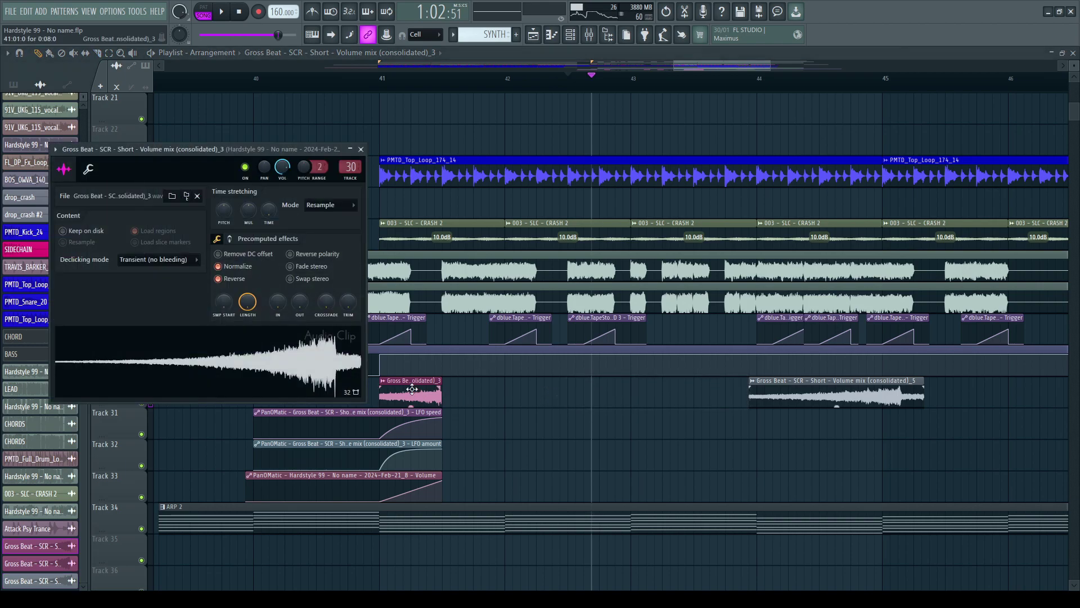
{"action": "double_click", "coordinate": [778, 396]}
{"action": "key", "text": "F9"}
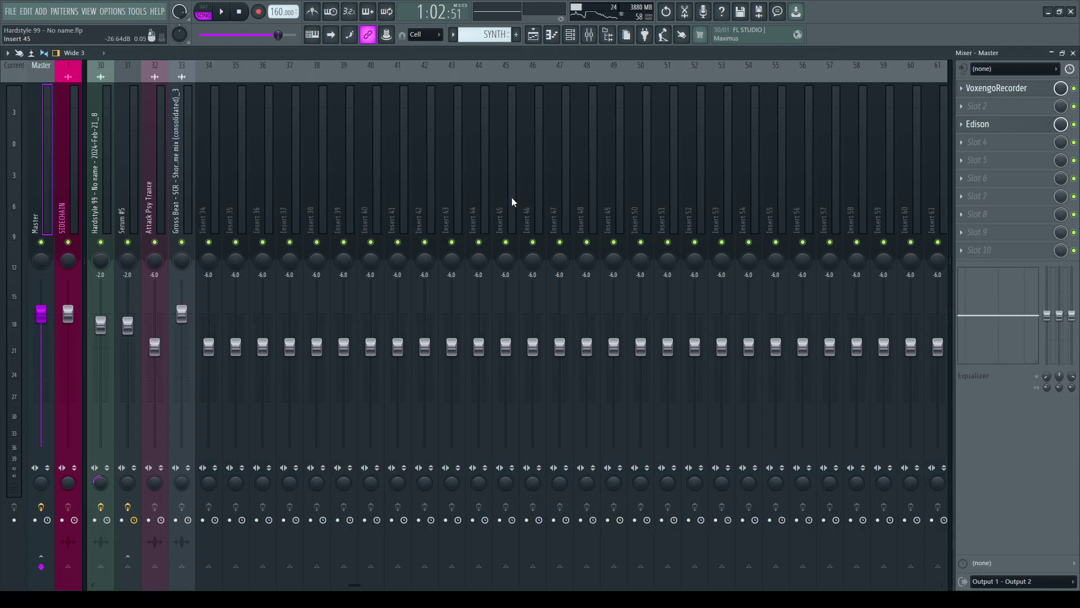
{"action": "left_click", "coordinate": [430, 164]}
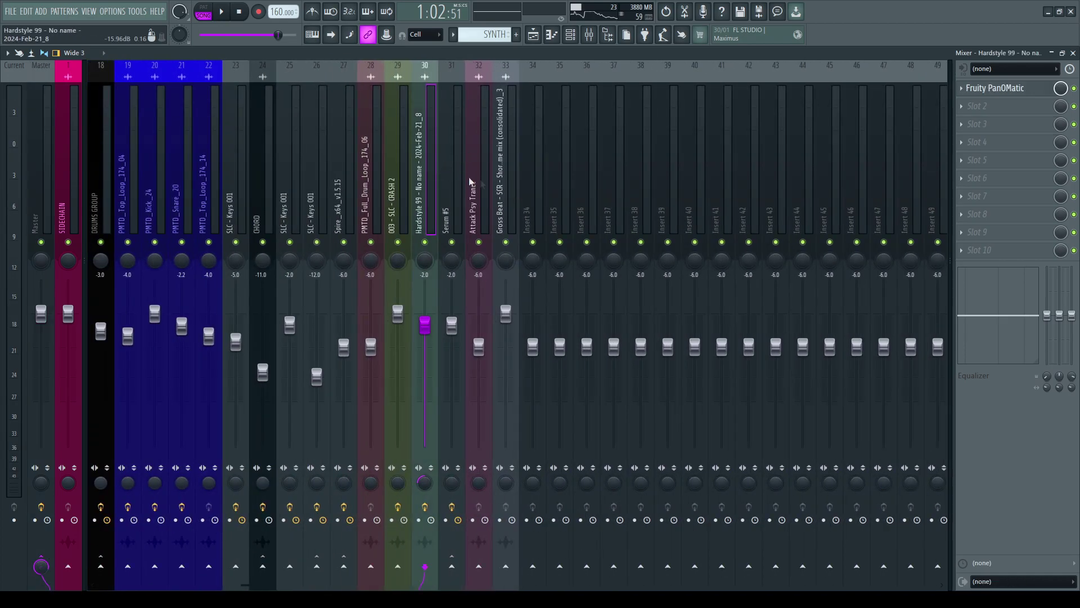
{"action": "key", "text": "F9"}
{"action": "left_click_drag", "start_coordinate": [861, 397], "coordinate": [562, 392]}
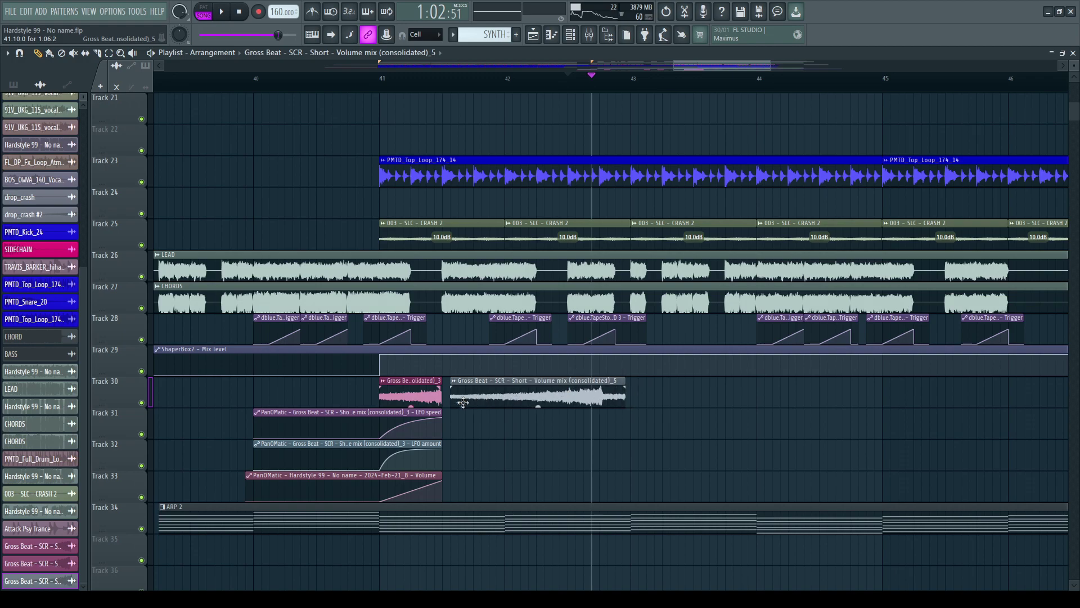
Step: Place the new reversed swell on track 30 across the first half of bar 42, trimming its end and adding a short fade-out
{"action": "left_click_drag", "start_coordinate": [455, 396], "coordinate": [526, 395]}
{"action": "scroll", "coordinate": [557, 91], "scroll_direction": "up", "scroll_amount": 4}
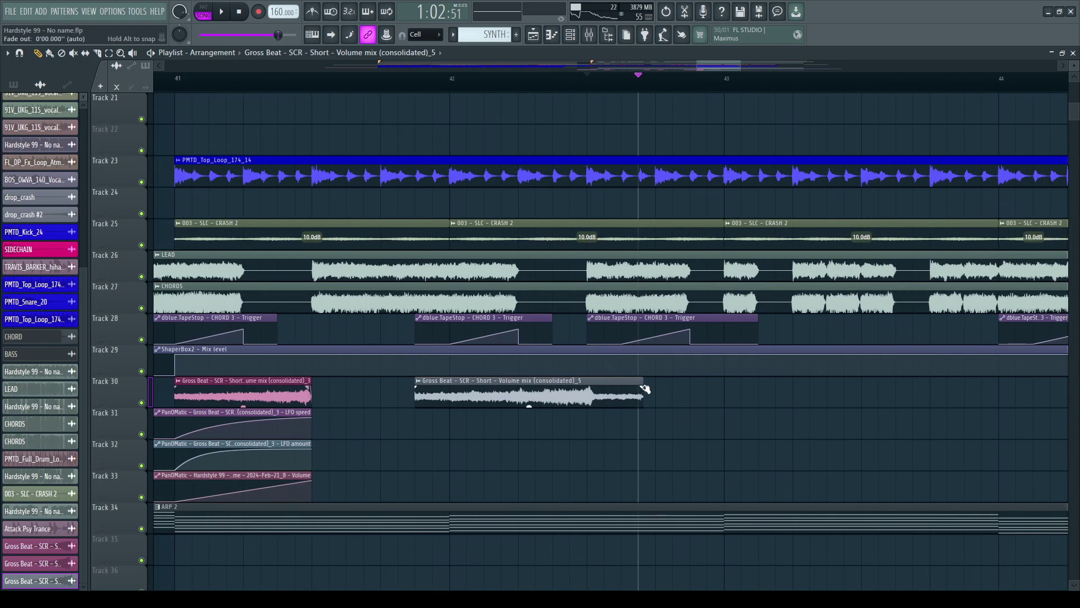
{"action": "left_click_drag", "start_coordinate": [640, 384], "coordinate": [621, 386]}
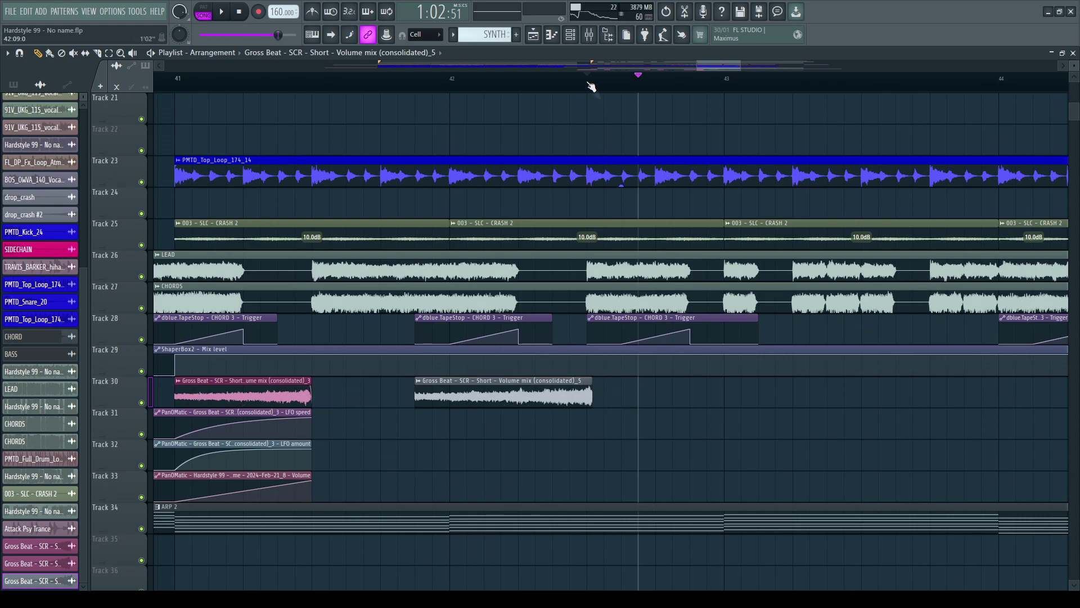
{"action": "scroll", "coordinate": [590, 86], "scroll_direction": "up", "scroll_amount": 2}
{"action": "left_click_drag", "start_coordinate": [598, 387], "coordinate": [583, 379]}
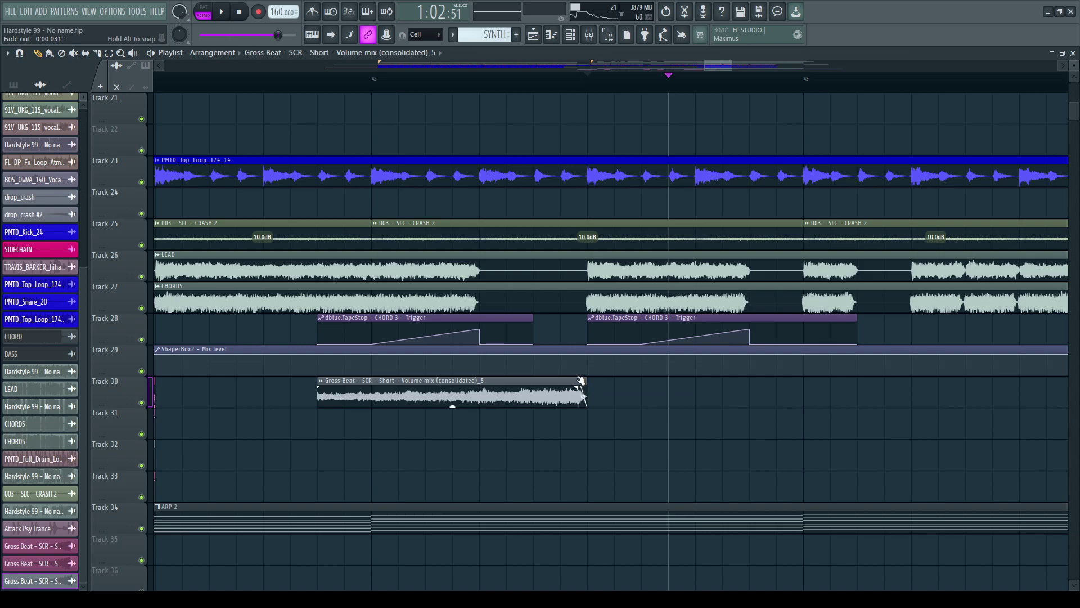
{"action": "scroll", "coordinate": [699, 93], "scroll_direction": "down", "scroll_amount": 3}
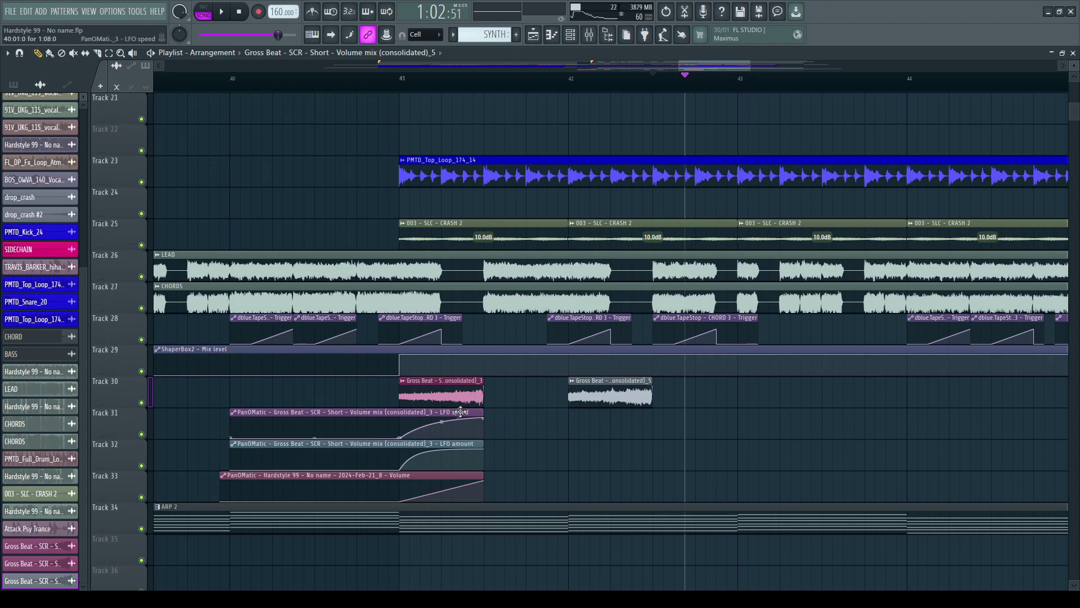
Step: Slice the three PanOMatic automation clips on tracks 31–33 at bar 41 and copy their rising sections under the bar 42 swell
{"action": "left_click_drag", "start_coordinate": [410, 494], "coordinate": [408, 497]}
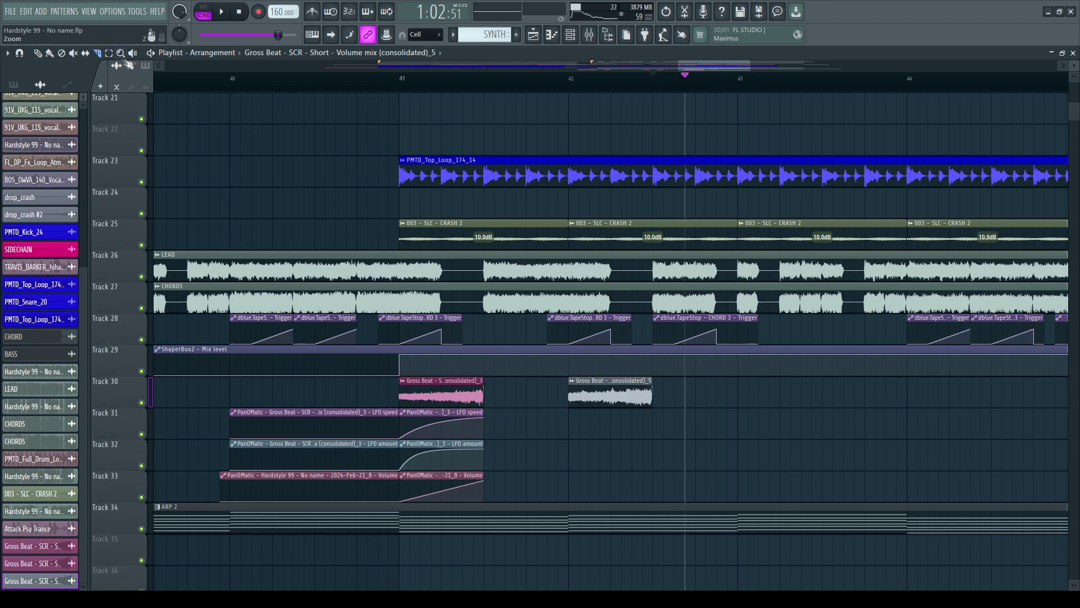
{"action": "left_click_drag", "start_coordinate": [432, 441], "coordinate": [442, 491]}
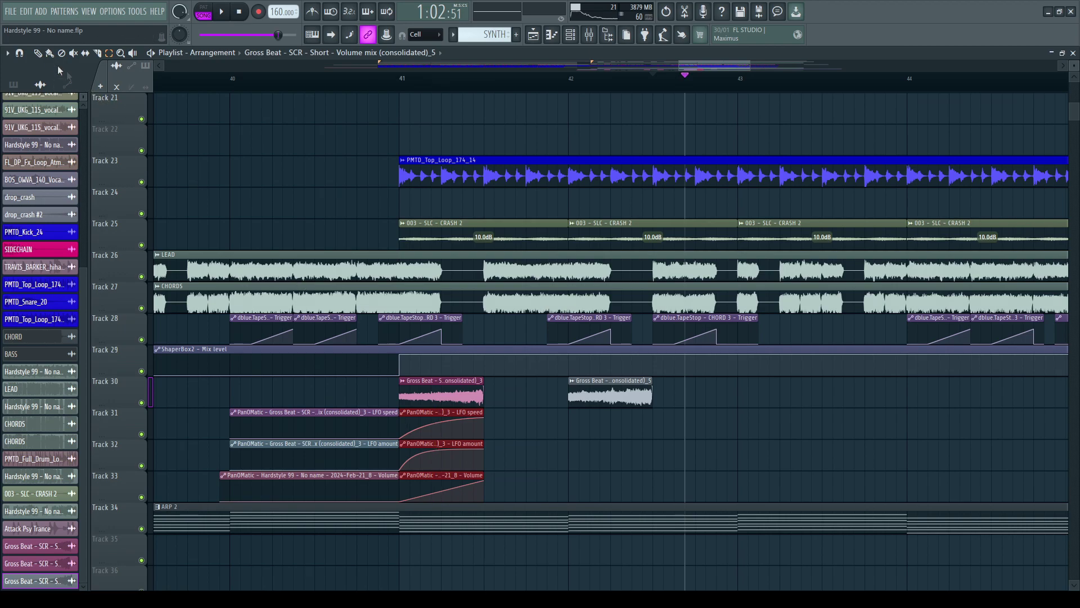
{"action": "left_click_drag", "start_coordinate": [453, 443], "coordinate": [617, 443]}
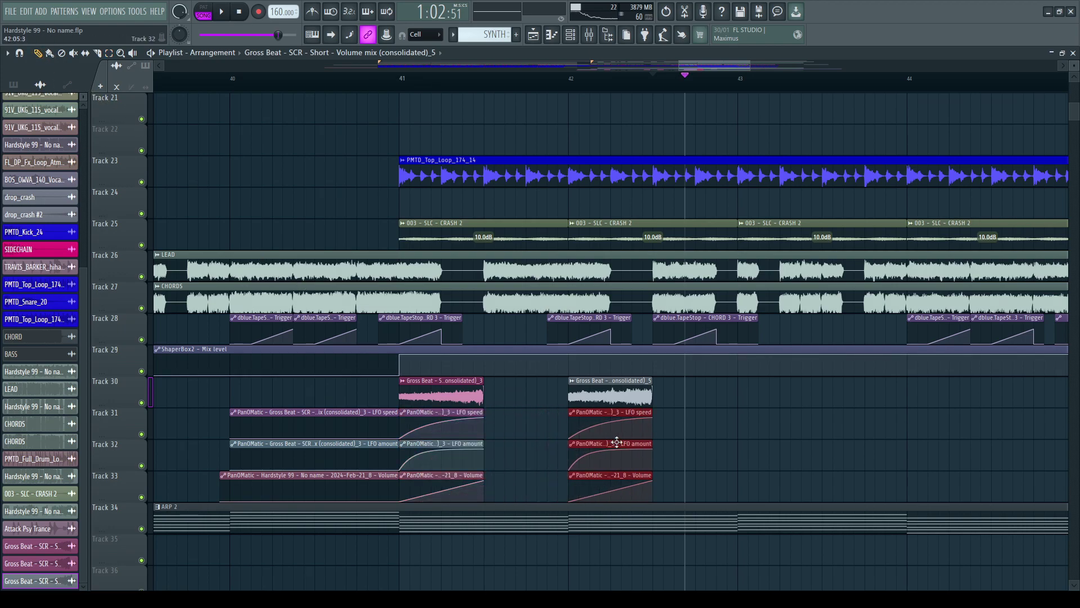
Step: Play the drop from bar 40 through bar 45 to check the bar 42 swell in context
{"action": "scroll", "coordinate": [747, 93], "scroll_direction": "down", "scroll_amount": 4}
{"action": "left_click", "coordinate": [617, 86]}
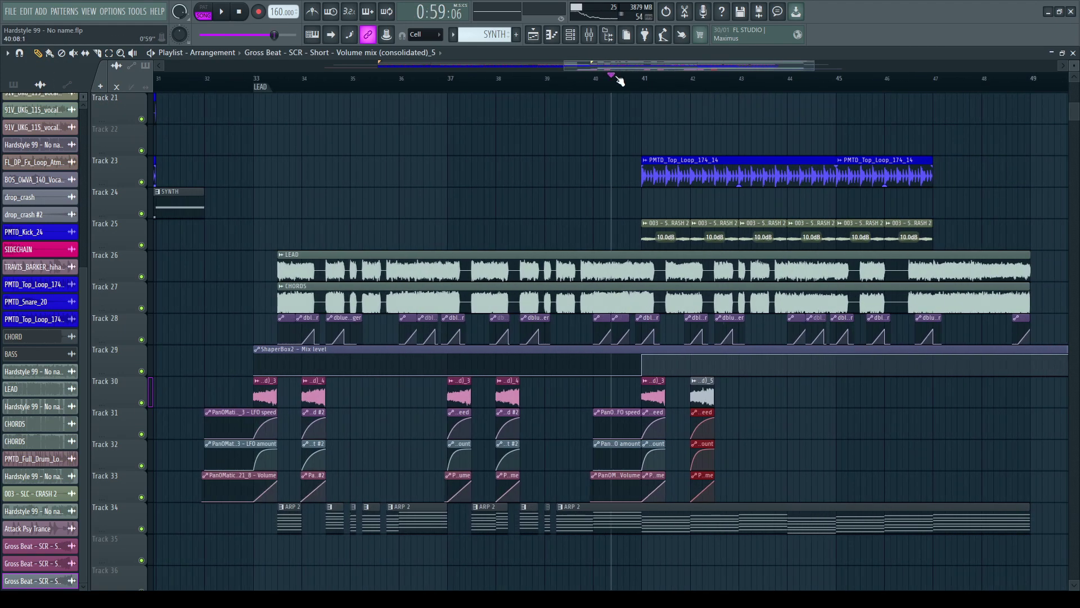
{"action": "scroll", "coordinate": [678, 85], "scroll_direction": "up", "scroll_amount": 3}
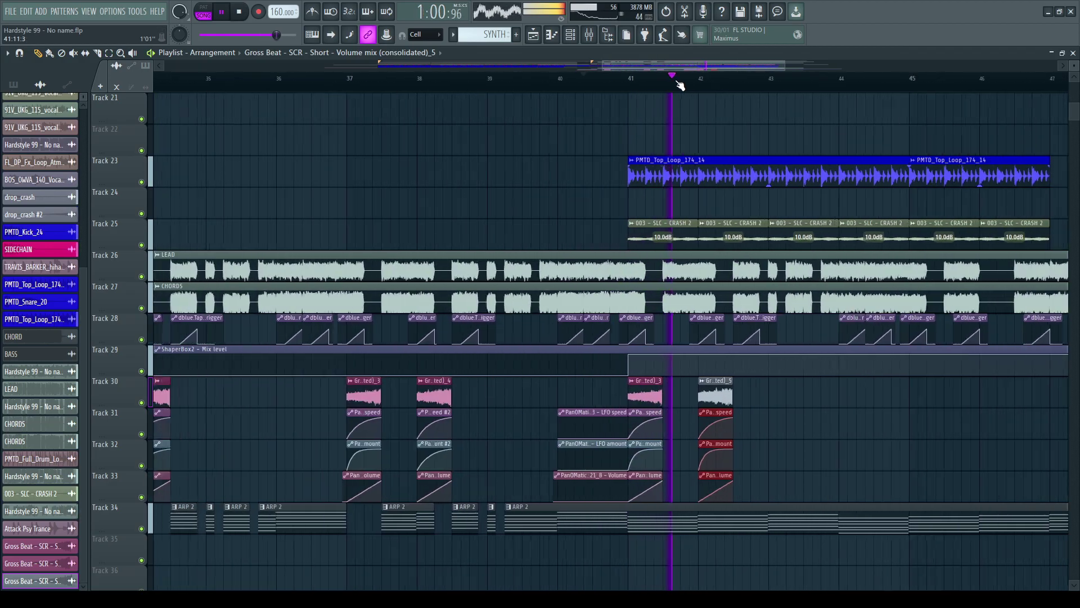
{"action": "scroll", "coordinate": [740, 82], "scroll_direction": "up", "scroll_amount": 4}
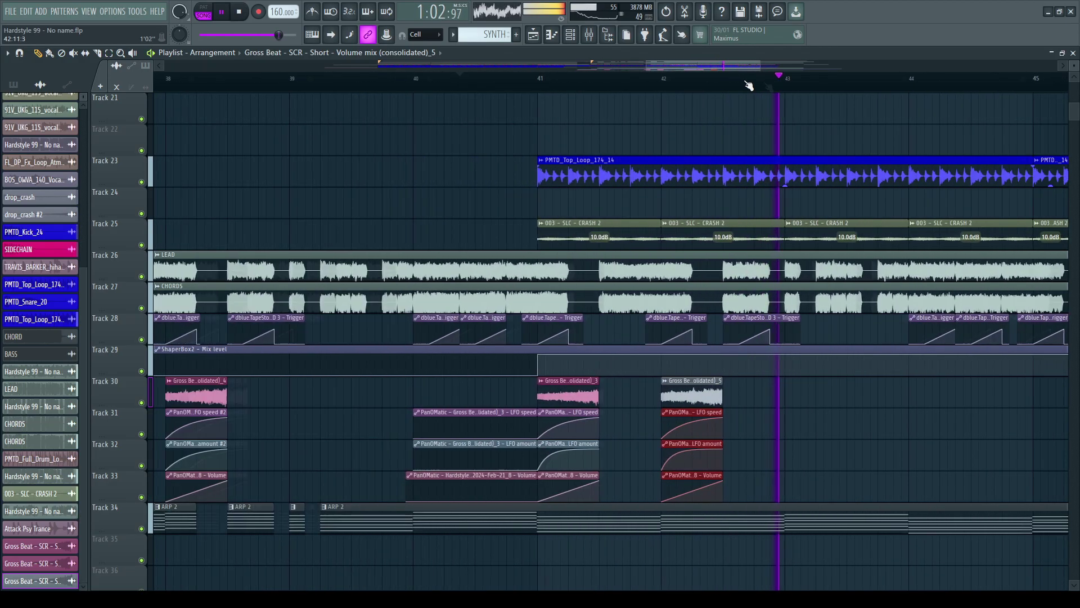
{"action": "scroll", "coordinate": [814, 87], "scroll_direction": "down", "scroll_amount": 6}
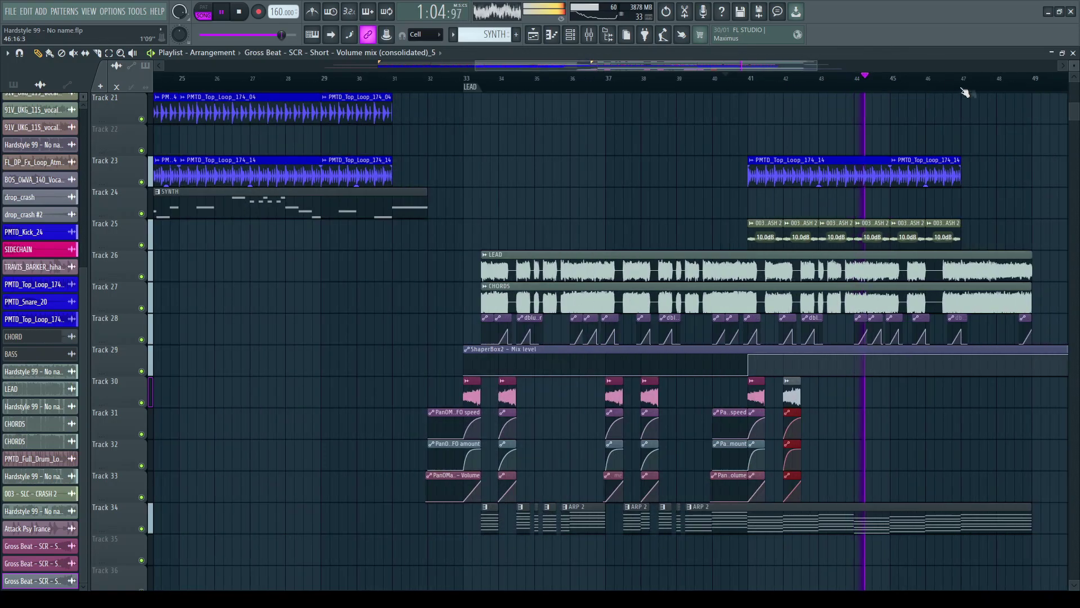
{"action": "scroll", "coordinate": [988, 86], "scroll_direction": "up", "scroll_amount": 5}
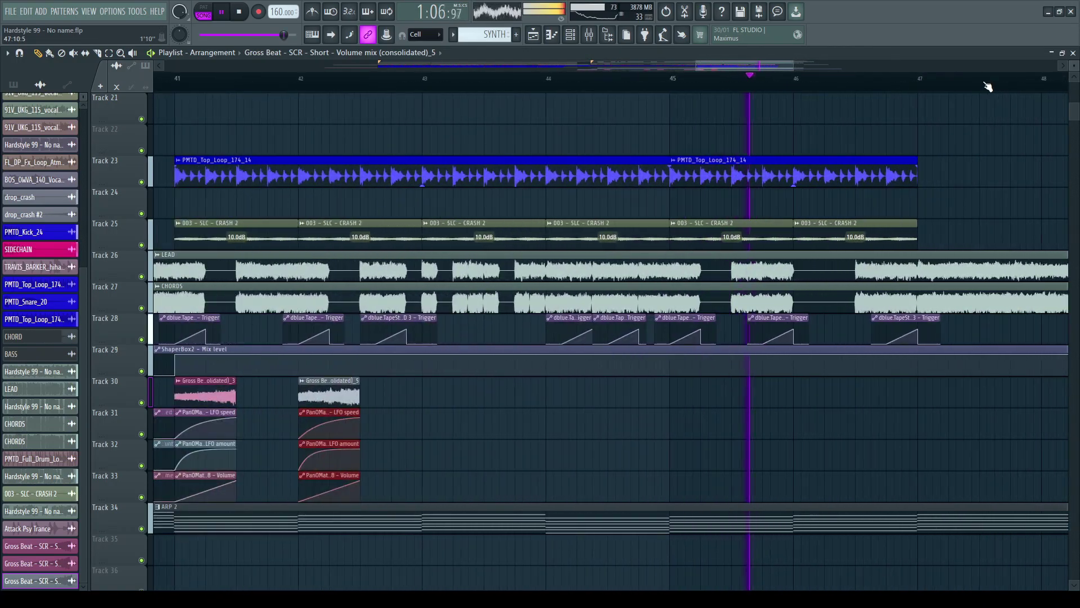
{"action": "key", "text": "space"}
Step: Record a reverb tail from mid-bar 45 in Edison on the REVERB insert and place it on playlist track 31 at 45:02:0
{"action": "left_click", "coordinate": [741, 84]}
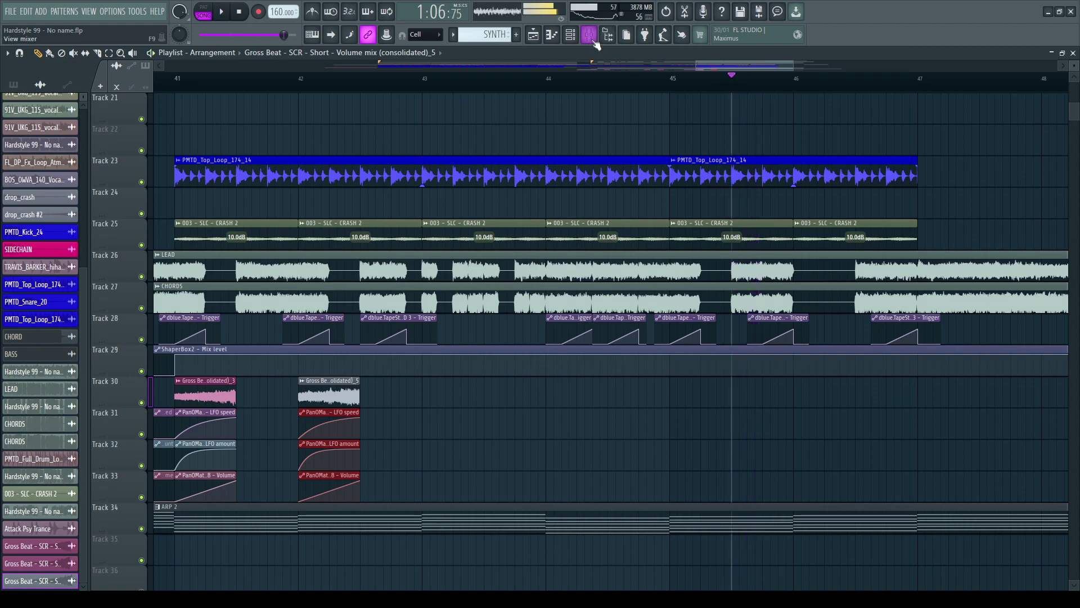
{"action": "key", "text": "F9"}
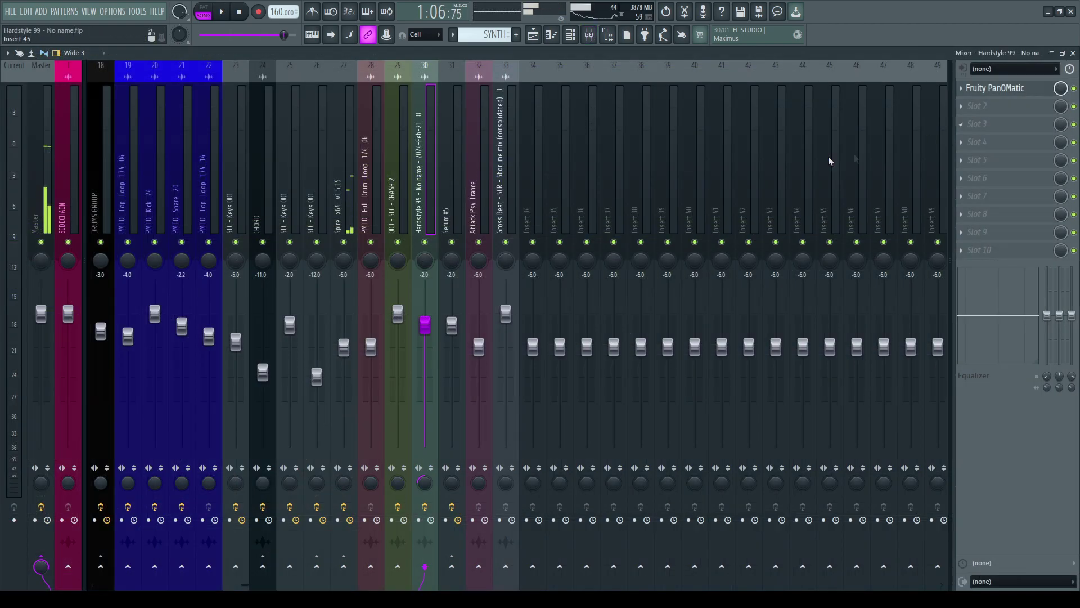
{"action": "scroll", "coordinate": [819, 161], "scroll_direction": "down", "scroll_amount": 10}
{"action": "left_click", "coordinate": [781, 198]}
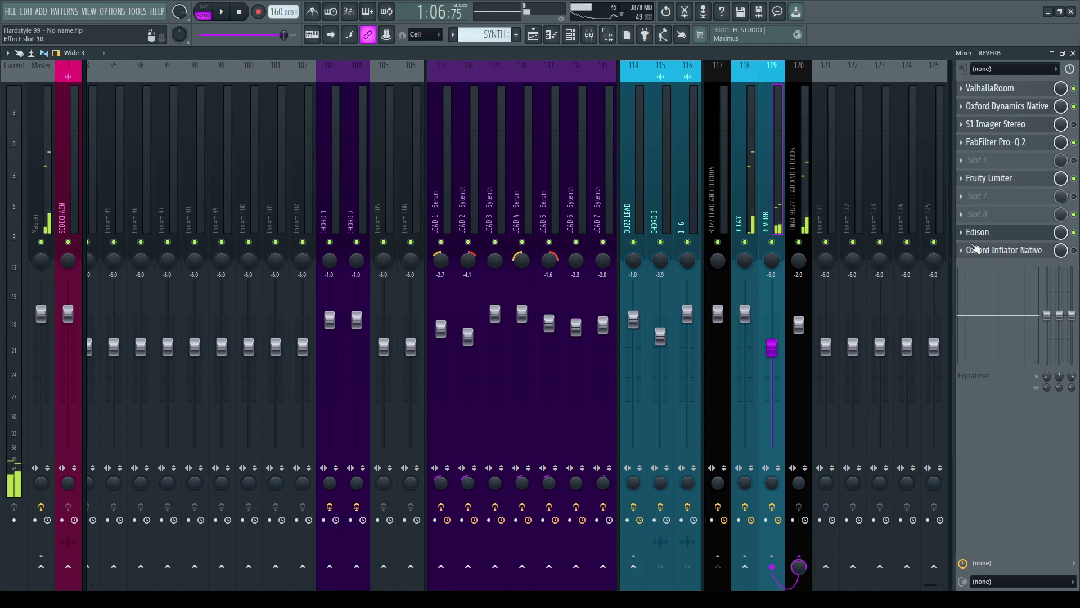
{"action": "left_click", "coordinate": [985, 232]}
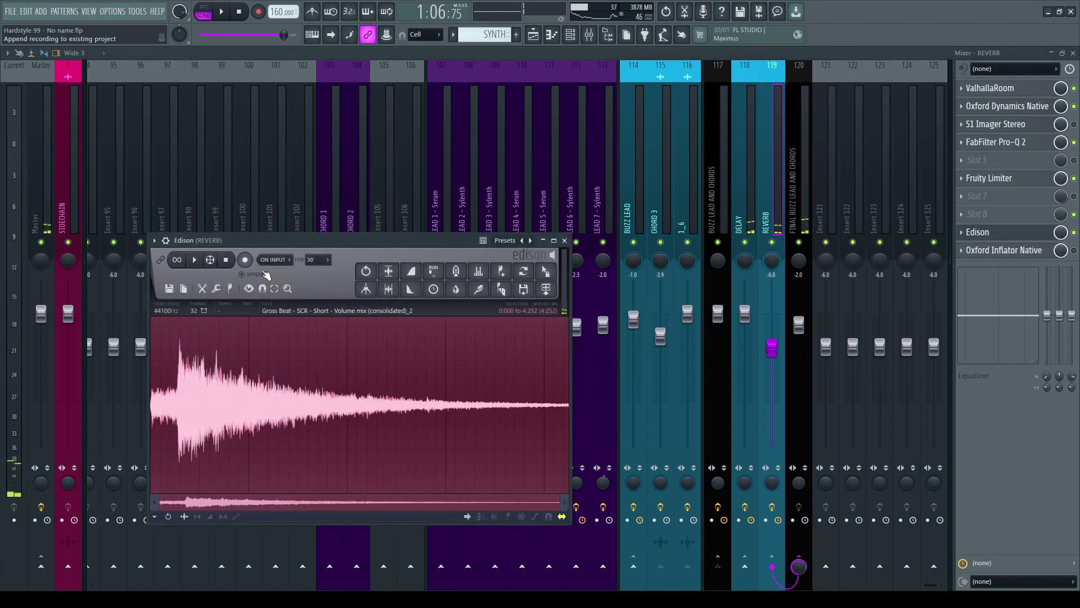
{"action": "left_click", "coordinate": [247, 260]}
{"action": "left_click", "coordinate": [224, 10]}
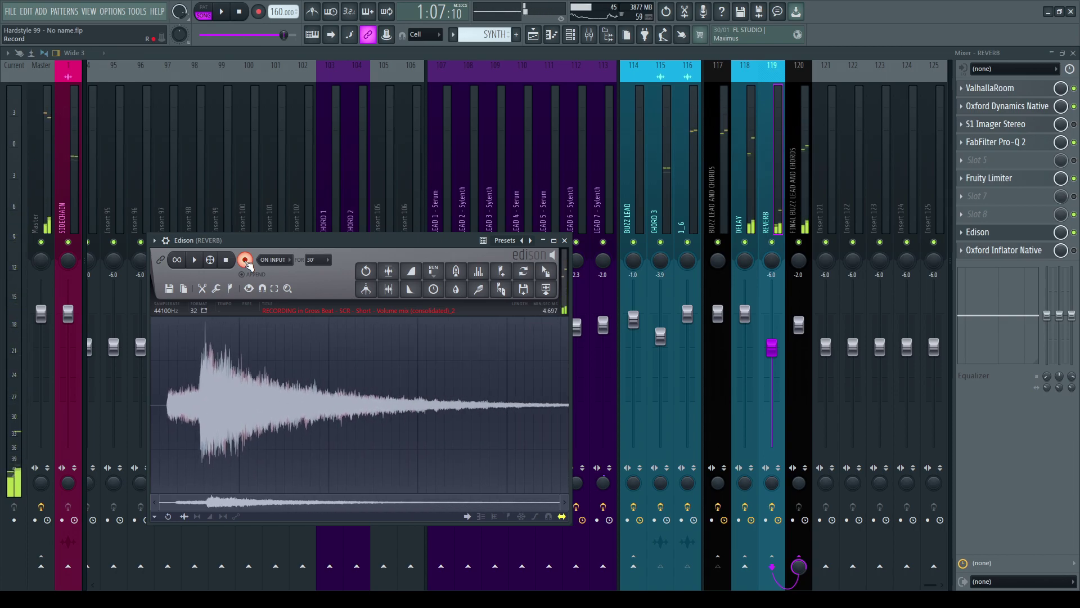
{"action": "left_click", "coordinate": [246, 260]}
{"action": "left_click_drag", "start_coordinate": [545, 290], "coordinate": [715, 417]}
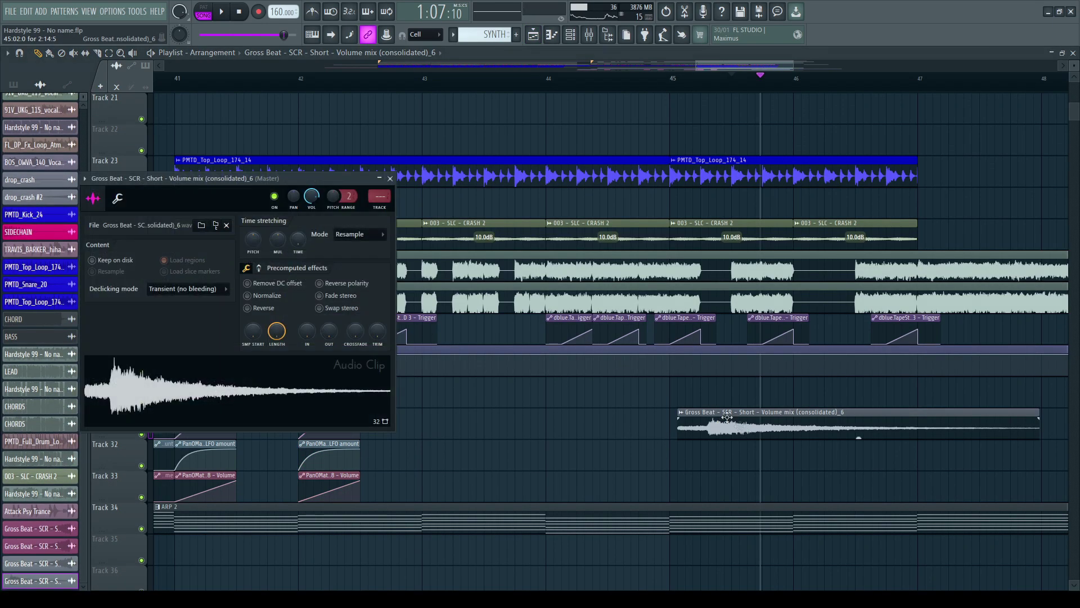
Step: Normalize and reverse the recorded reverb clip, and cut it down to the loud section covering the first half of bar 45
{"action": "left_click", "coordinate": [277, 305]}
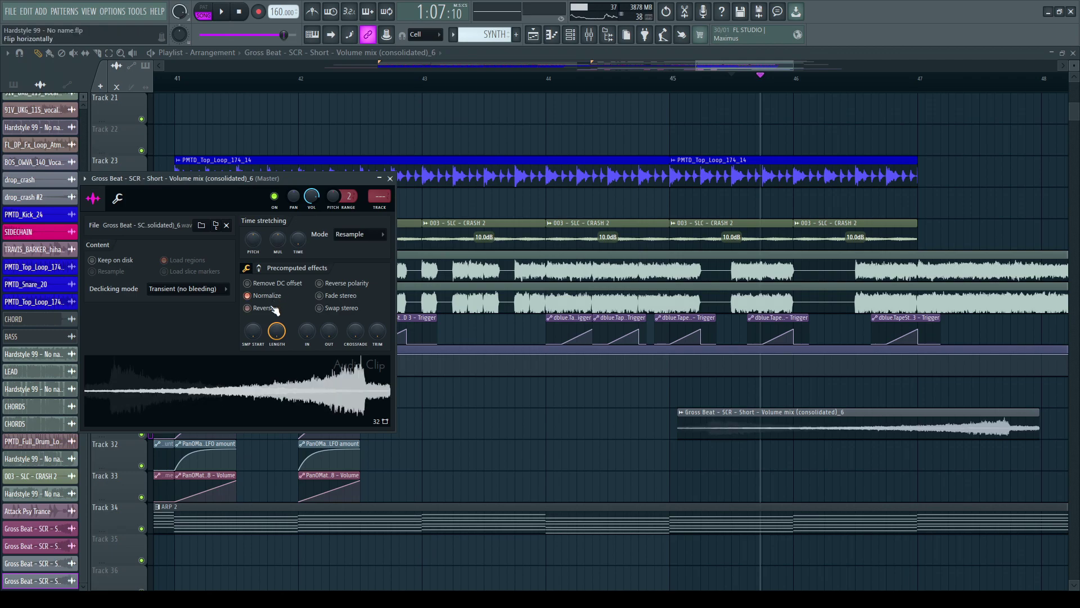
{"action": "left_click_drag", "start_coordinate": [844, 427], "coordinate": [622, 398]}
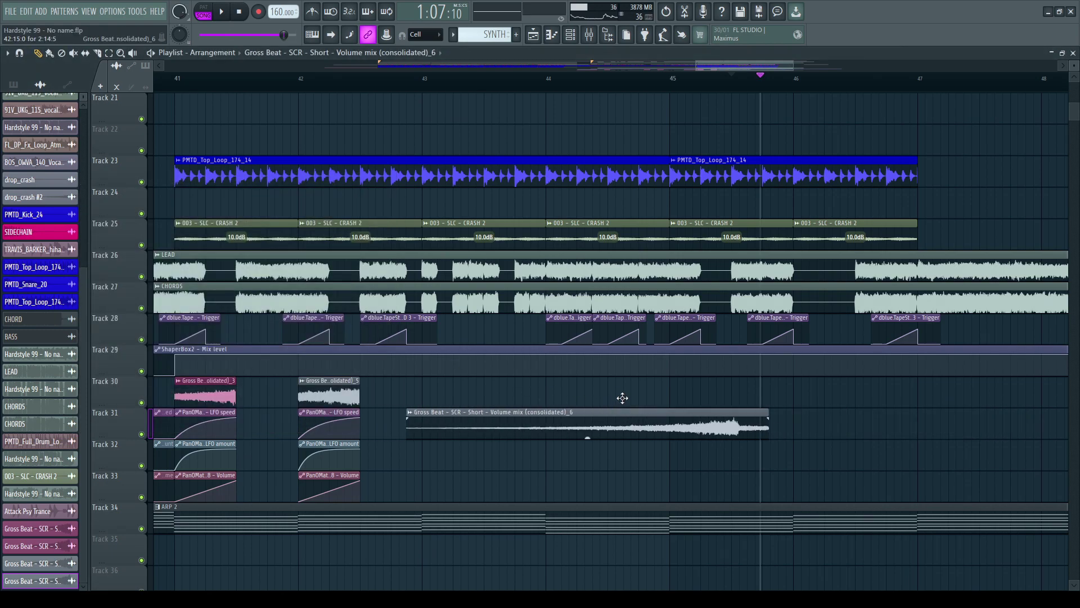
{"action": "scroll", "coordinate": [738, 85], "scroll_direction": "up", "scroll_amount": 3}
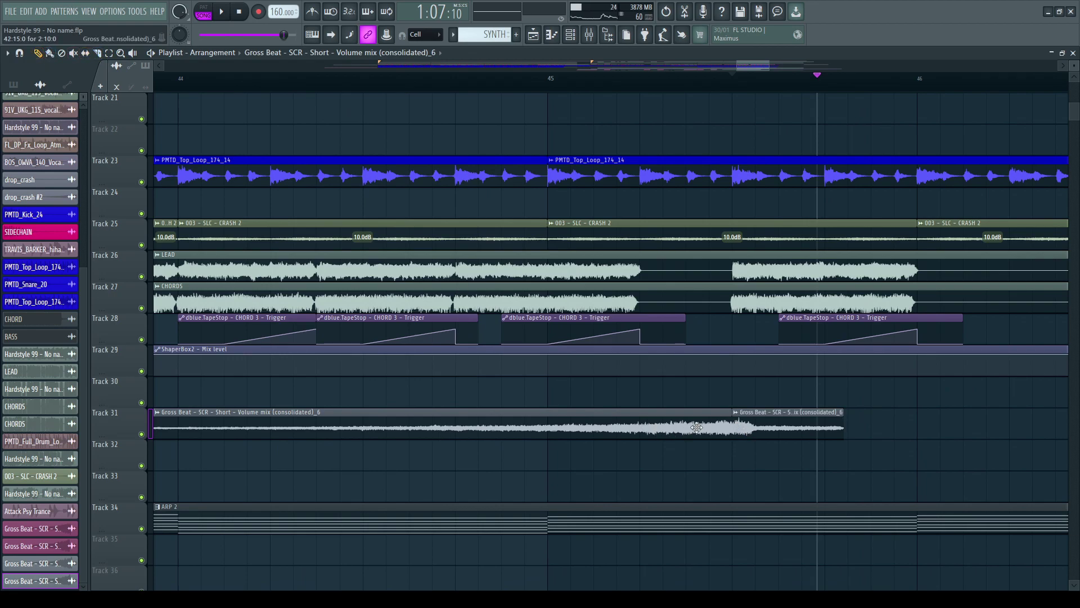
{"action": "right_click", "coordinate": [760, 428]}
{"action": "key", "text": "c"}
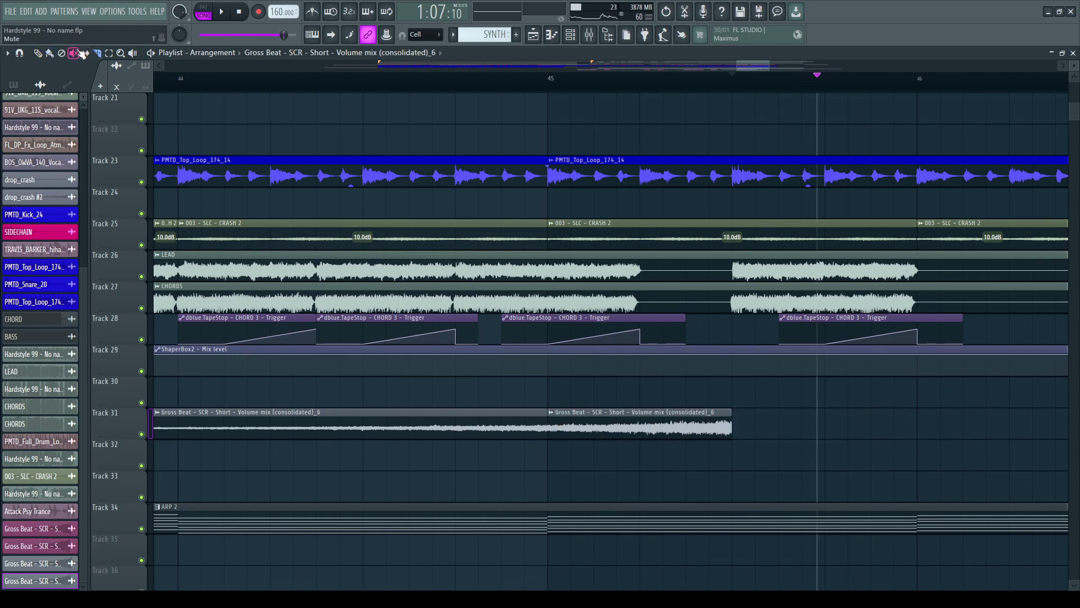
{"action": "right_click", "coordinate": [393, 415]}
{"action": "scroll", "coordinate": [820, 85], "scroll_direction": "down", "scroll_amount": 5}
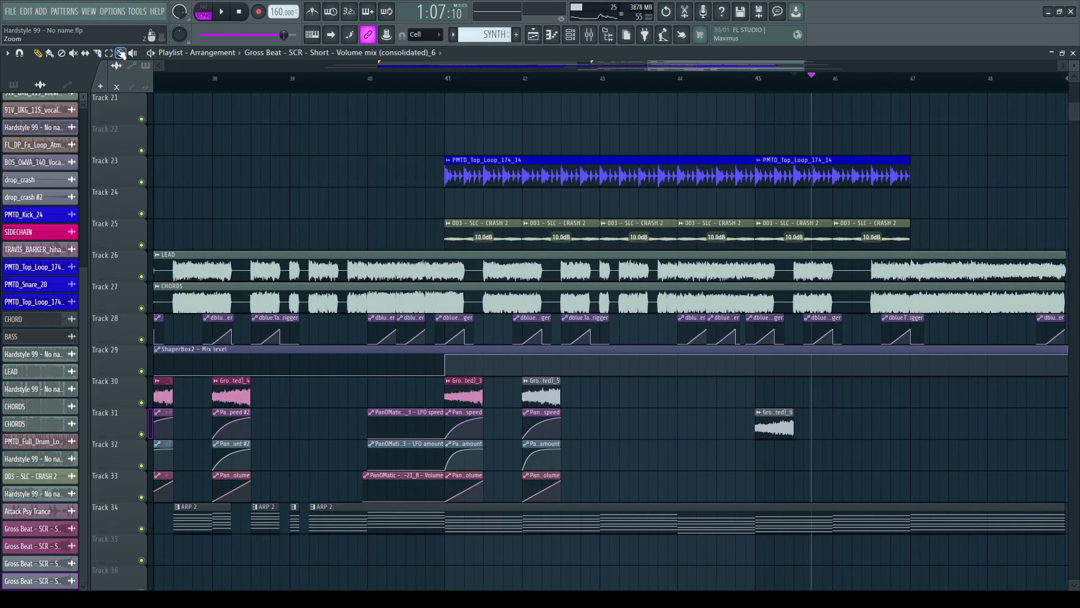
Step: Move the bar 45 swell up to track 30 and copy the three PanOMatic automation clips from bar 42 beneath it
{"action": "left_click_drag", "start_coordinate": [776, 418], "coordinate": [777, 386]}
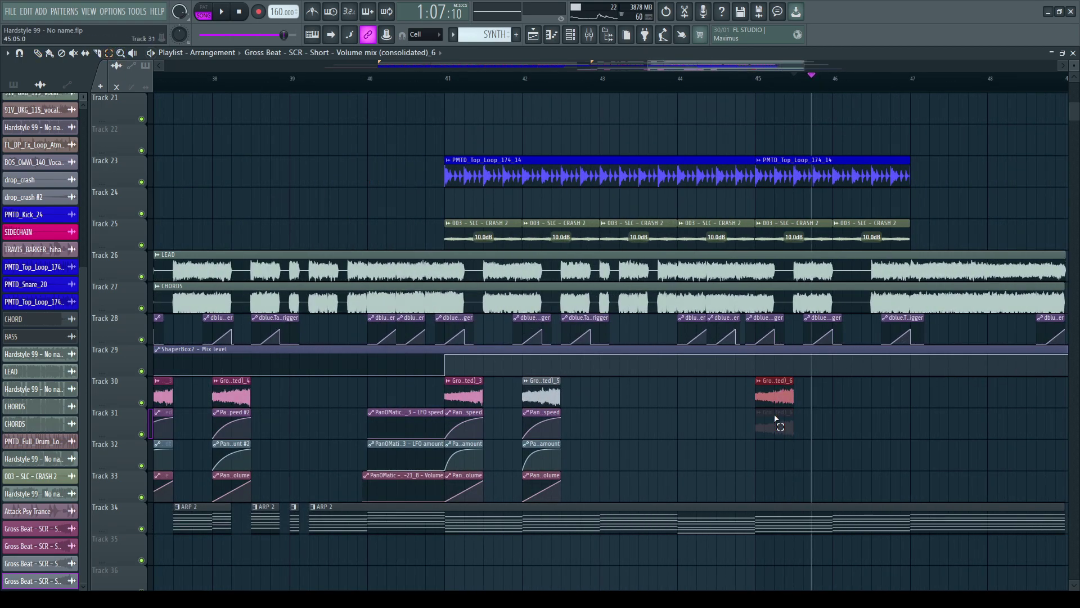
{"action": "left_click_drag", "start_coordinate": [518, 417], "coordinate": [561, 482]}
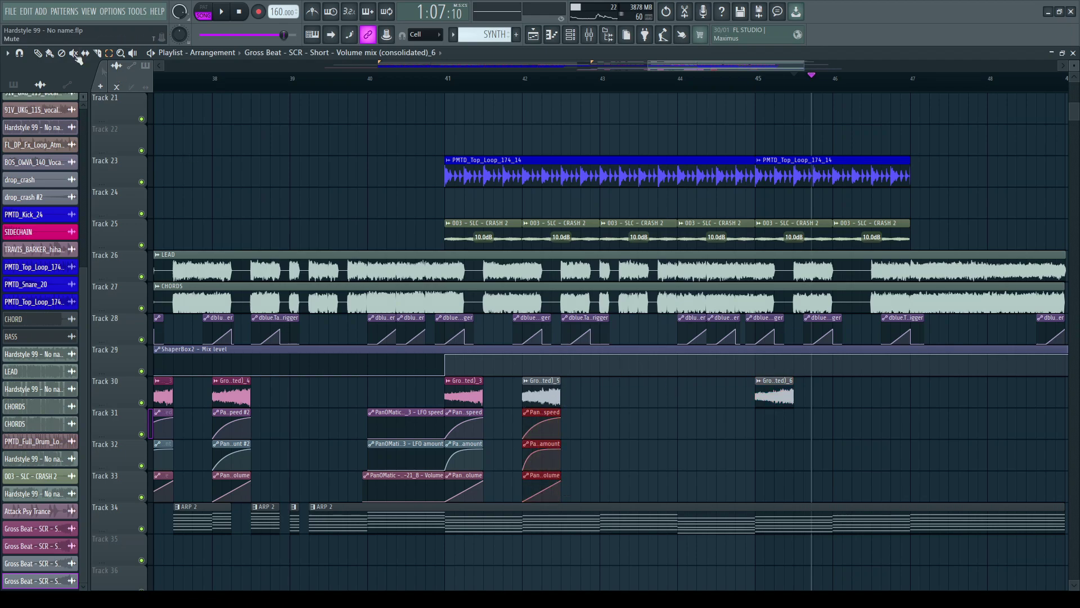
{"action": "left_click_drag", "start_coordinate": [535, 427], "coordinate": [774, 439]}
Step: Play the section around bar 45 to hear the new swell with its copied automation
{"action": "key", "text": "space"}
{"action": "scroll", "coordinate": [1008, 87], "scroll_direction": "up", "scroll_amount": 4}
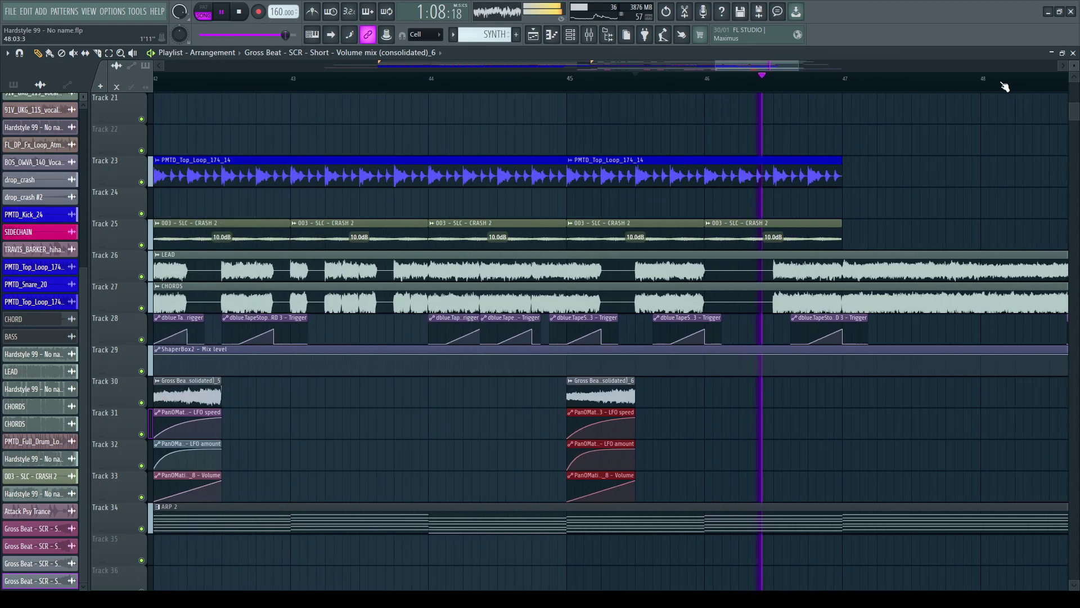
{"action": "left_click", "coordinate": [528, 82]}
{"action": "scroll", "coordinate": [549, 83], "scroll_direction": "down", "scroll_amount": 5}
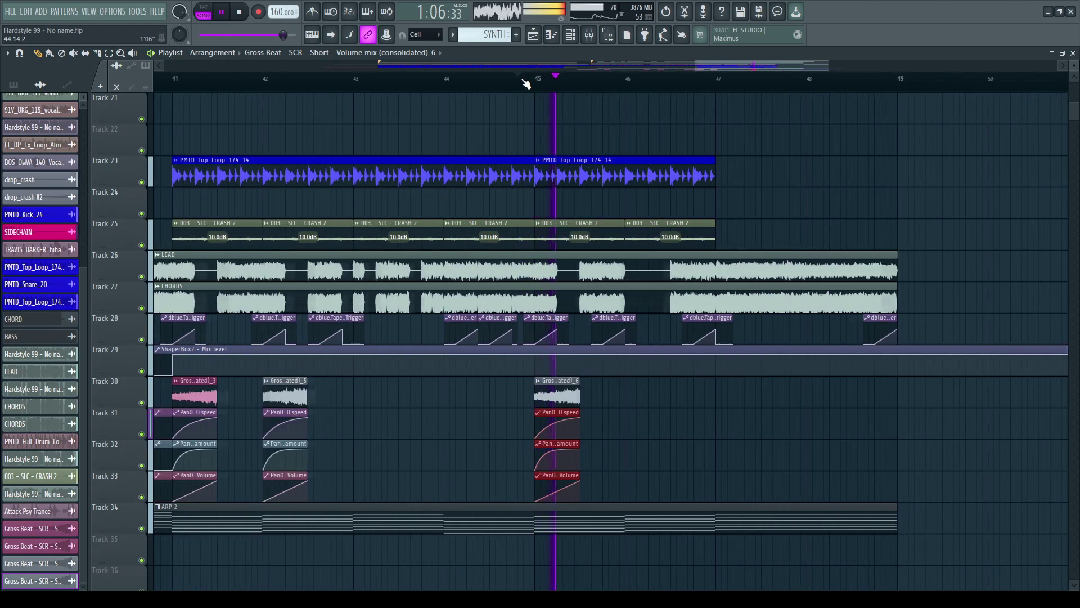
{"action": "key", "text": "space"}
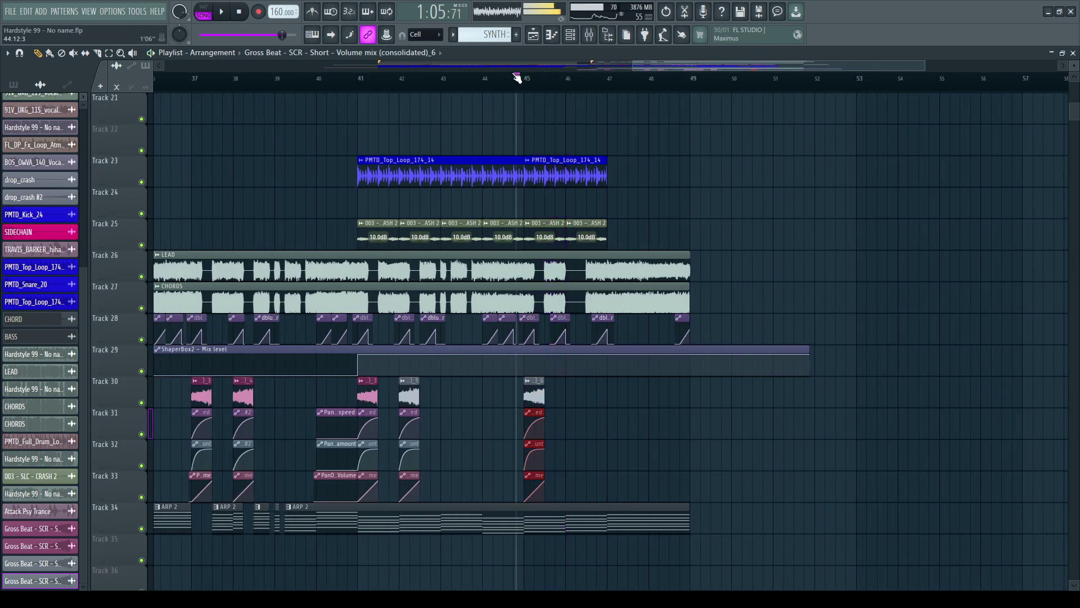
Step: Route the bar 45 reversed swell's audio clip to mixer insert 30, which holds Fruity PanOMatic
{"action": "scroll", "coordinate": [513, 77], "scroll_direction": "up", "scroll_amount": 3}
{"action": "double_click", "coordinate": [560, 393]}
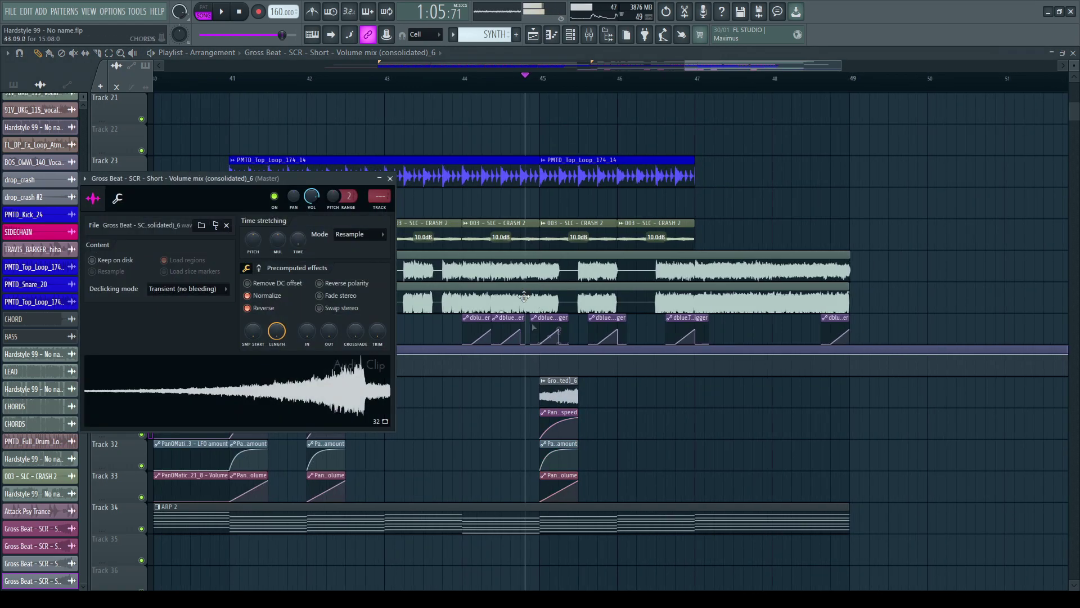
{"action": "left_click", "coordinate": [382, 197]}
{"action": "scroll", "coordinate": [559, 168], "scroll_direction": "up", "scroll_amount": 10}
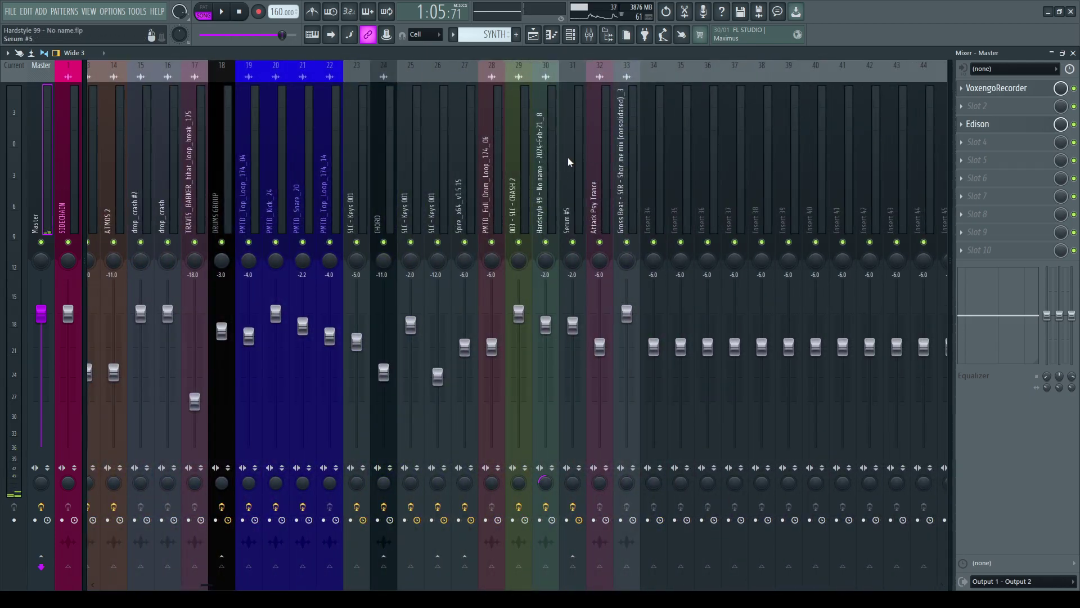
{"action": "left_click", "coordinate": [550, 160]}
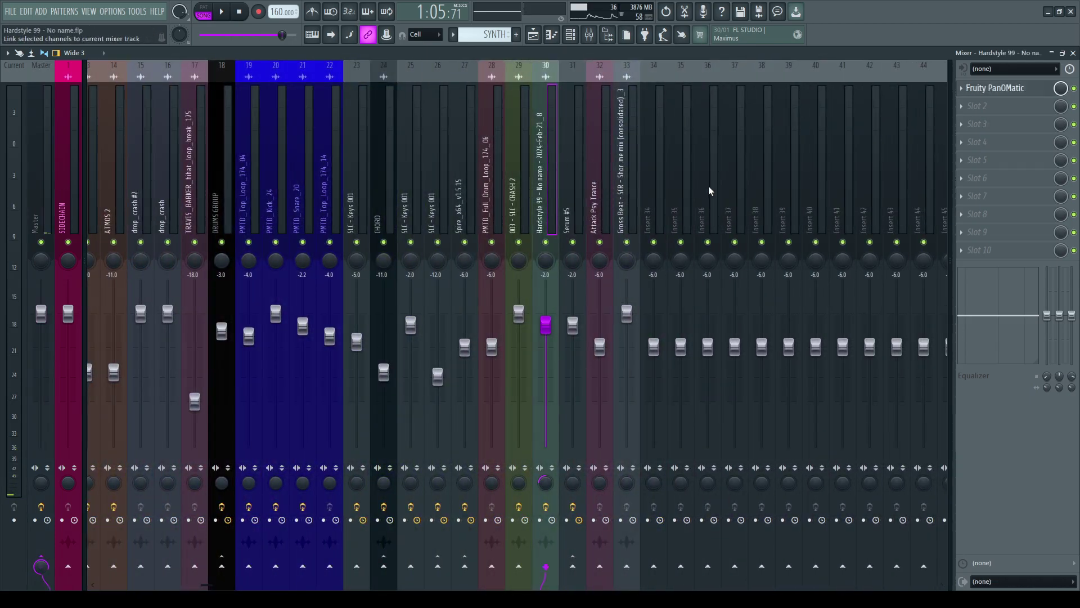
{"action": "key", "text": "F9"}
Step: Replay bars 45 and 46 to check the routed swell against the lead and chords
{"action": "key", "text": "space"}
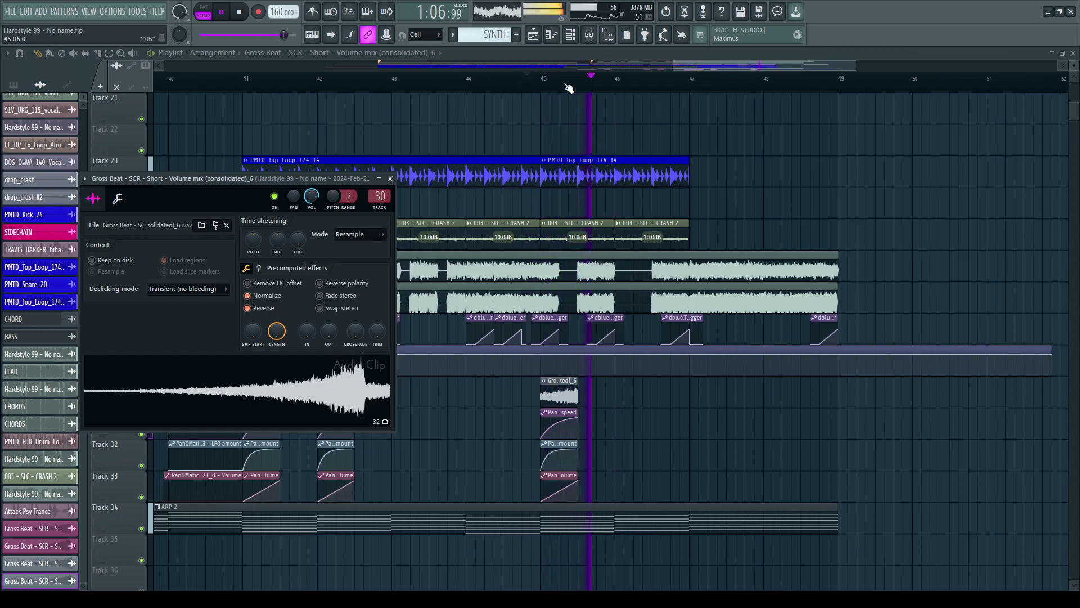
{"action": "scroll", "coordinate": [568, 88], "scroll_direction": "up", "scroll_amount": 3}
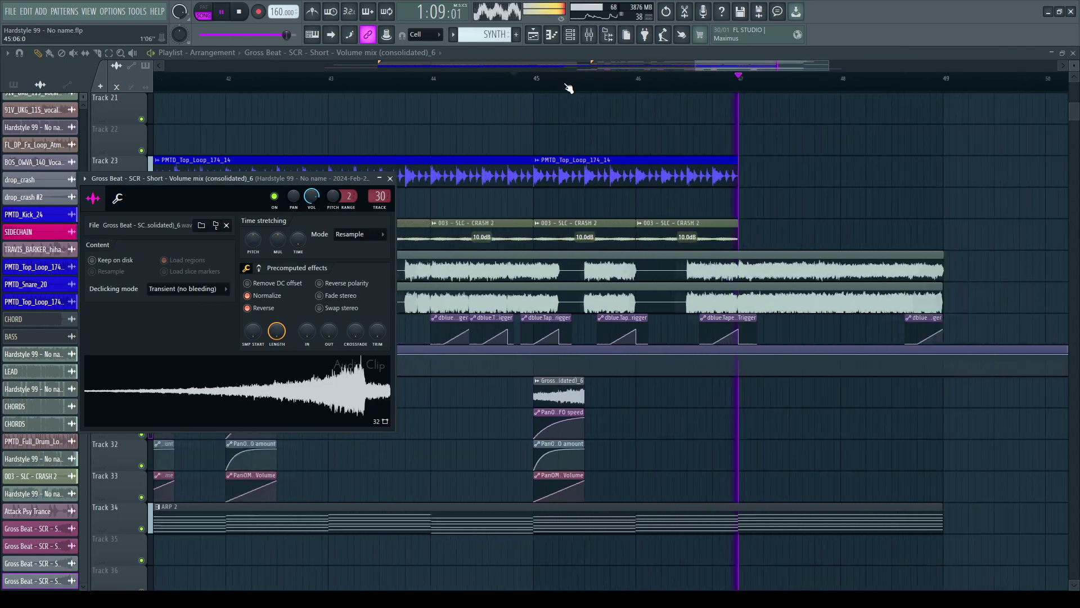
{"action": "left_click", "coordinate": [574, 93]}
{"action": "scroll", "coordinate": [632, 92], "scroll_direction": "down", "scroll_amount": 3}
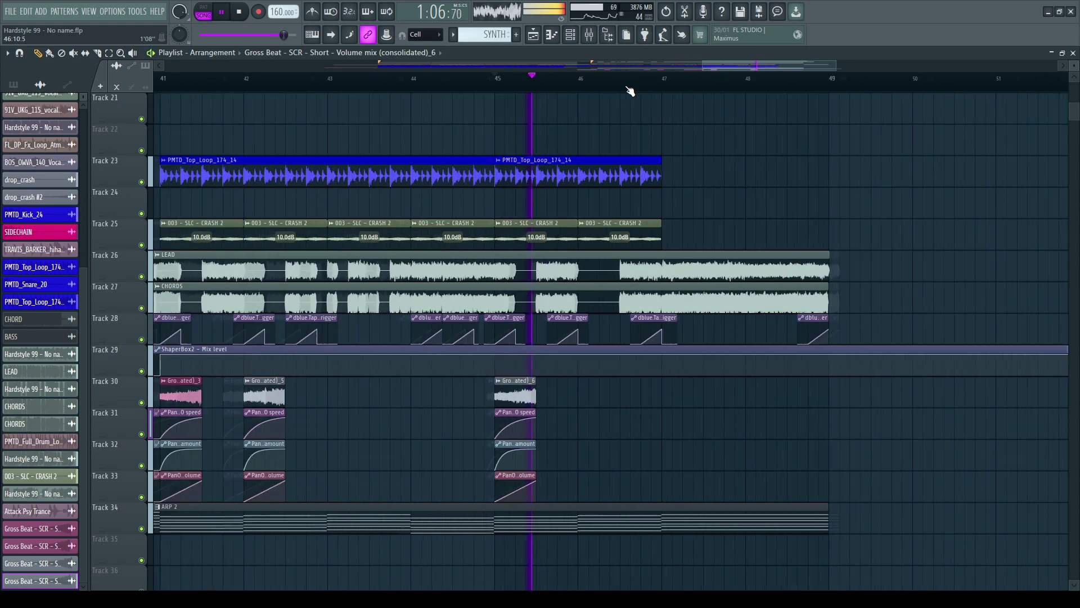
{"action": "scroll", "coordinate": [629, 90], "scroll_direction": "up", "scroll_amount": 4}
Step: Stop playback at the mid-bar 46 lead re-entry and open an empty Edison on the REVERB mixer insert for recording
{"action": "left_click_drag", "start_coordinate": [630, 90], "coordinate": [617, 74]}
{"action": "key", "text": "space"}
{"action": "left_click", "coordinate": [589, 34]}
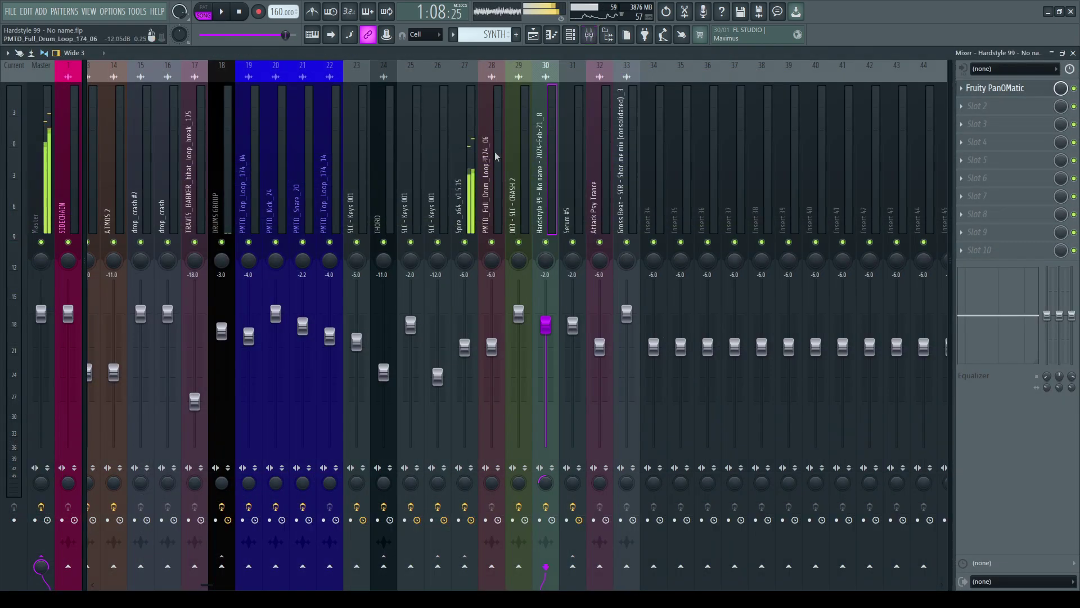
{"action": "scroll", "coordinate": [595, 241], "scroll_direction": "down", "scroll_amount": 15}
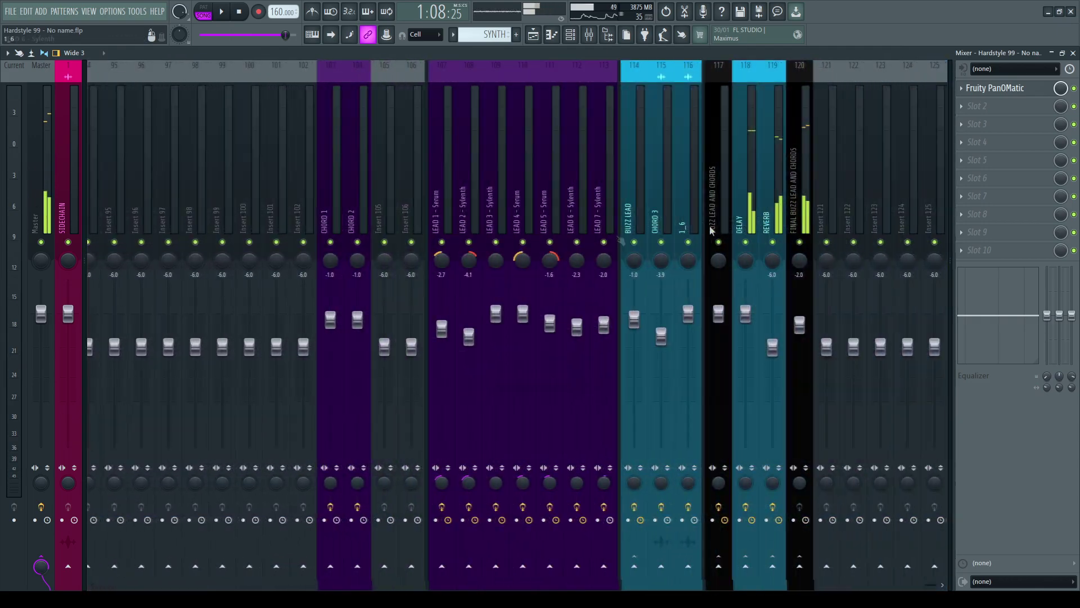
{"action": "left_click", "coordinate": [772, 217]}
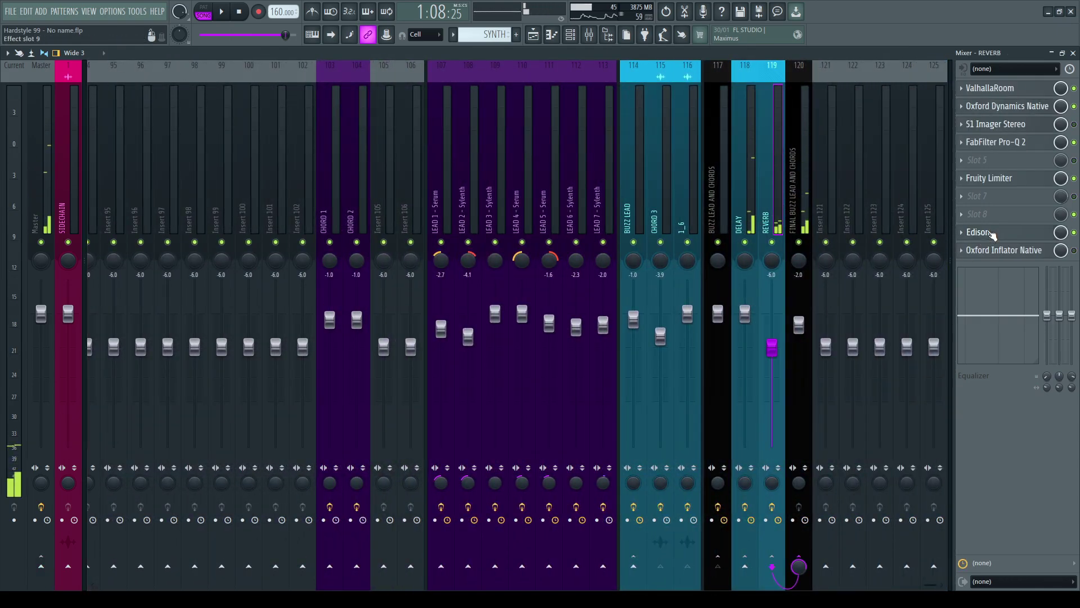
{"action": "left_click", "coordinate": [987, 232]}
{"action": "key", "text": "Delete"}
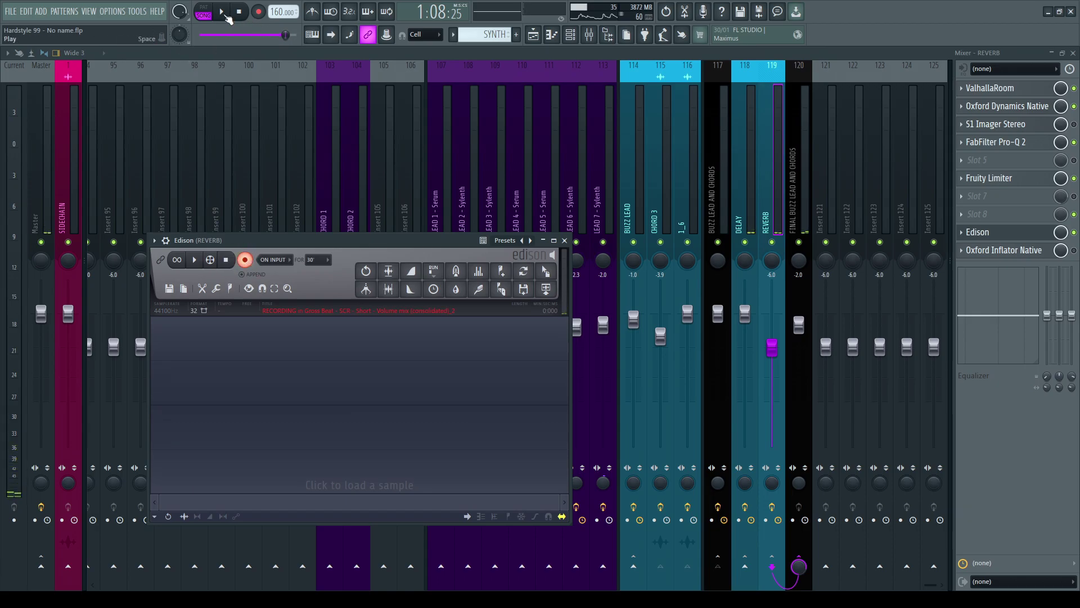
{"action": "left_click", "coordinate": [223, 11]}
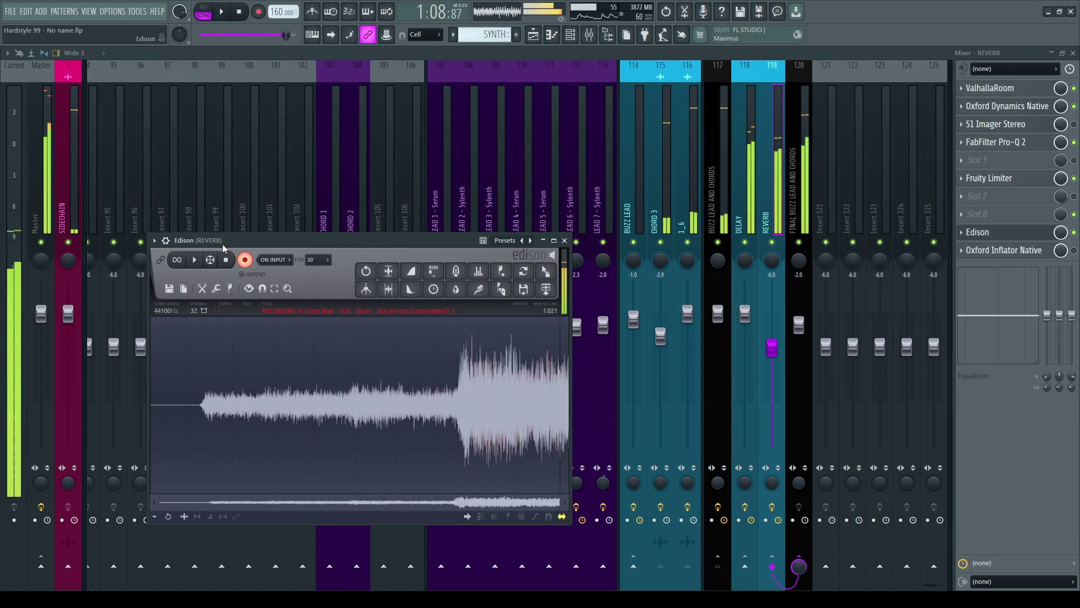
{"action": "left_click", "coordinate": [245, 261]}
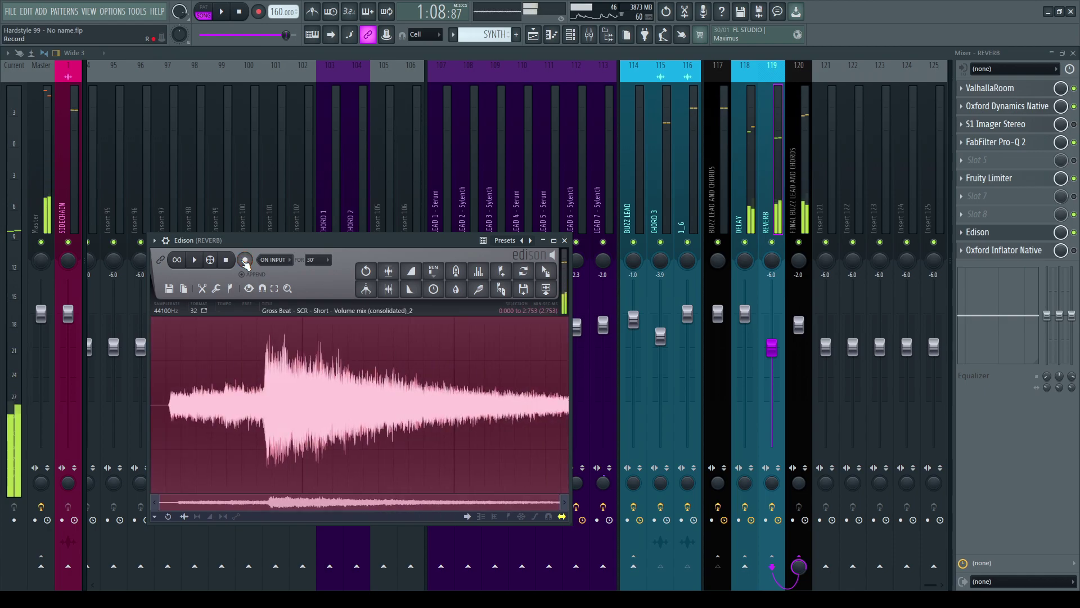
{"action": "key", "text": "Delete"}
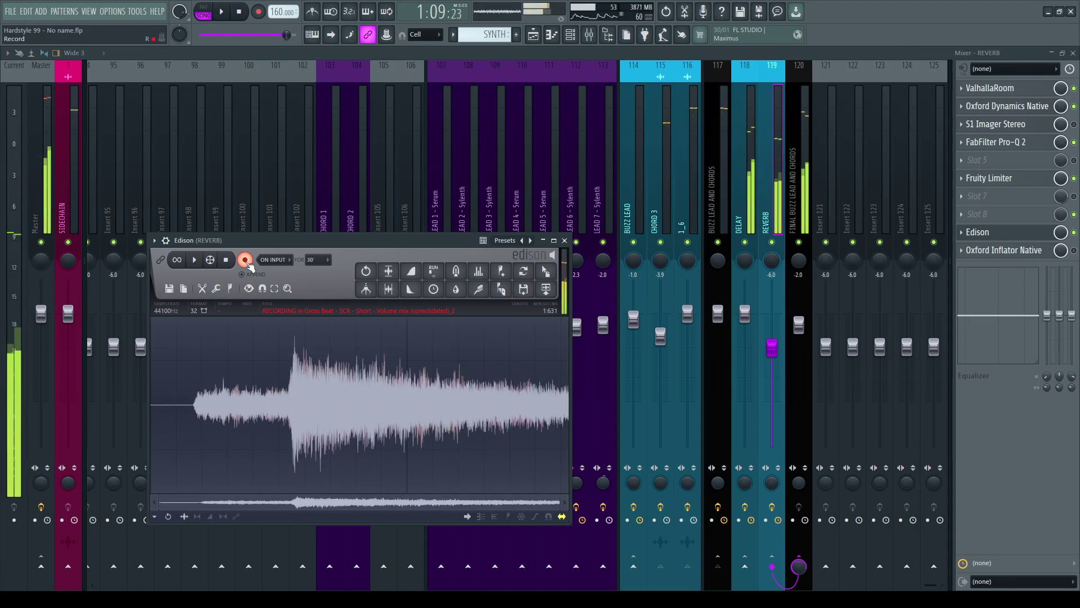
{"action": "left_click", "coordinate": [246, 262]}
{"action": "key", "text": "Delete"}
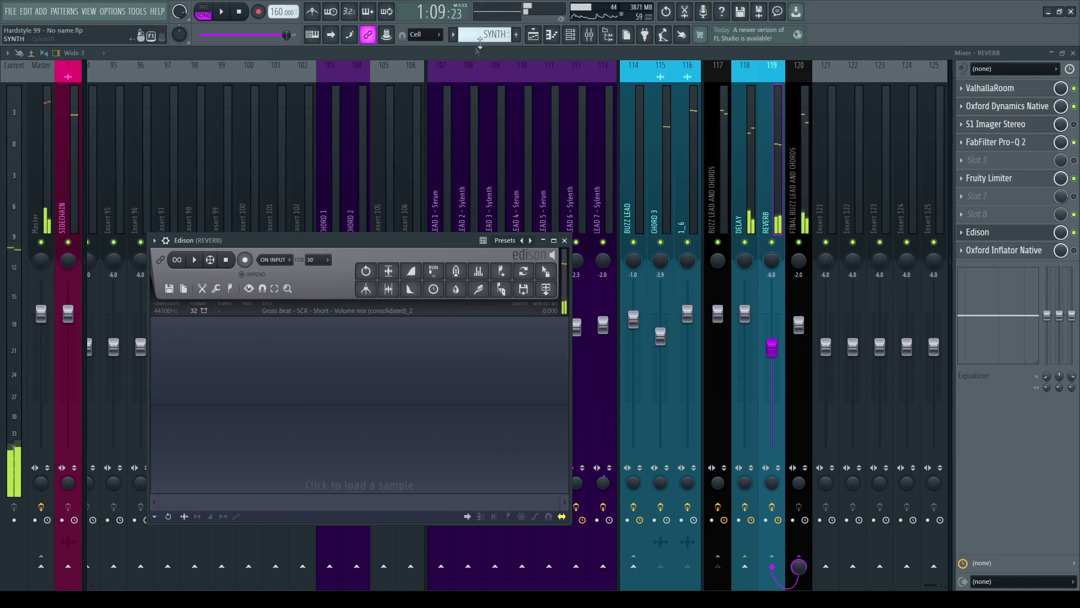
Step: Record the reverb tail of the lead and chords in Edison, starting playback from 46:09 and letting it decay
{"action": "left_click", "coordinate": [533, 34]}
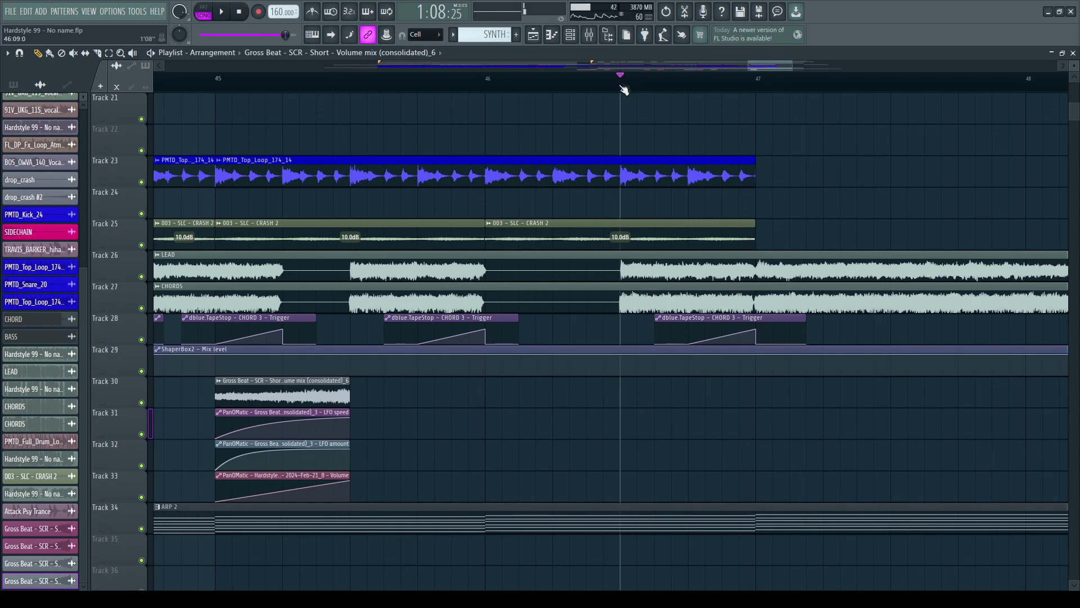
{"action": "key", "text": "F9"}
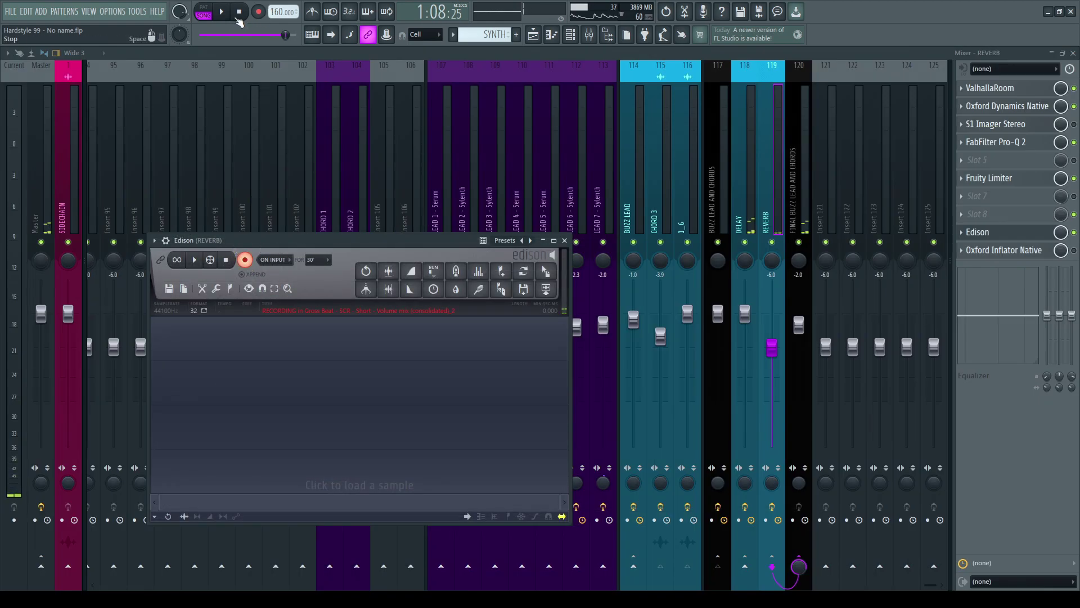
{"action": "left_click", "coordinate": [226, 14]}
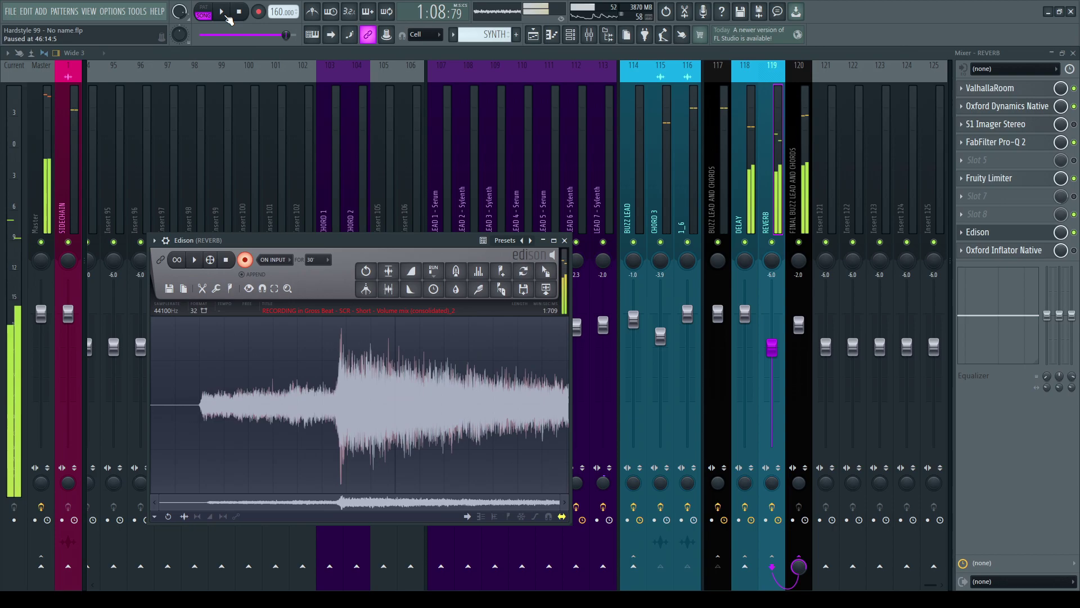
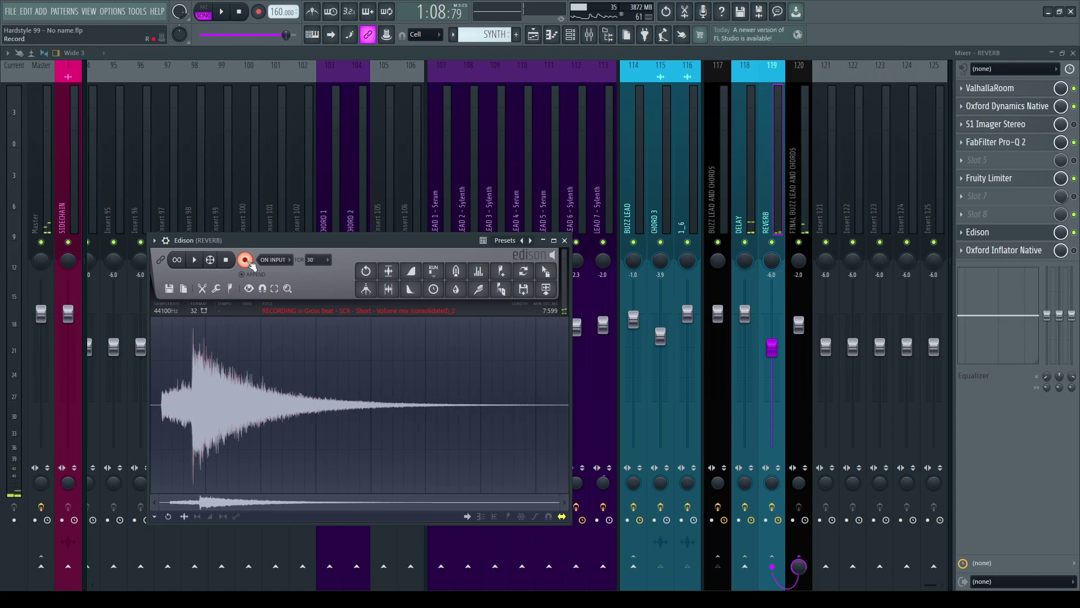
{"action": "left_click", "coordinate": [245, 260]}
Step: Place the recorded reverb tail on track 30 of the playlist, then normalize and reverse its audio clip
{"action": "left_click_drag", "start_coordinate": [546, 271], "coordinate": [546, 390]}
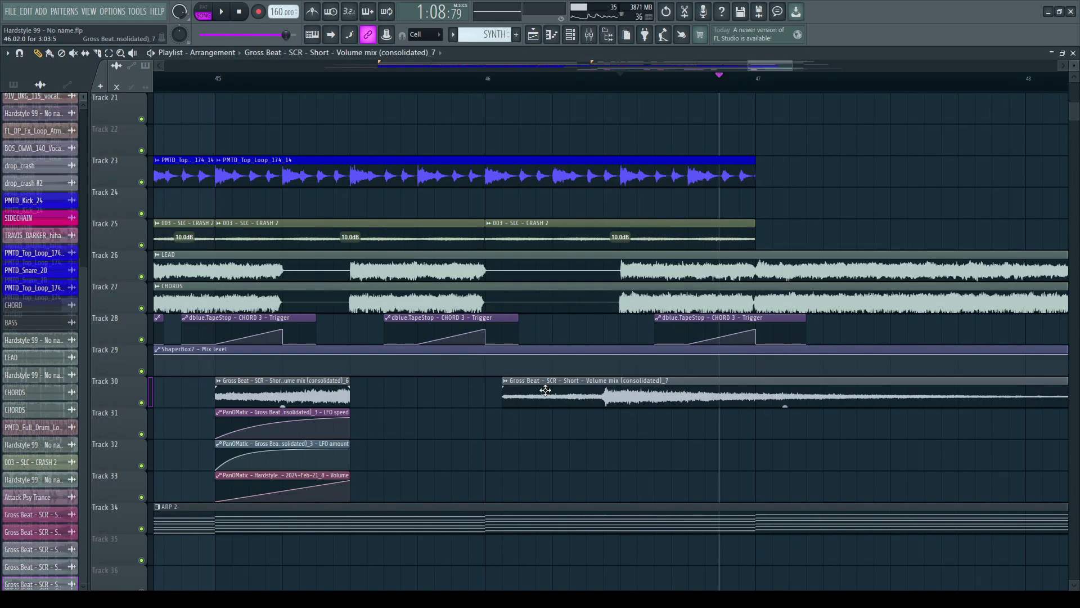
{"action": "double_click", "coordinate": [546, 390]}
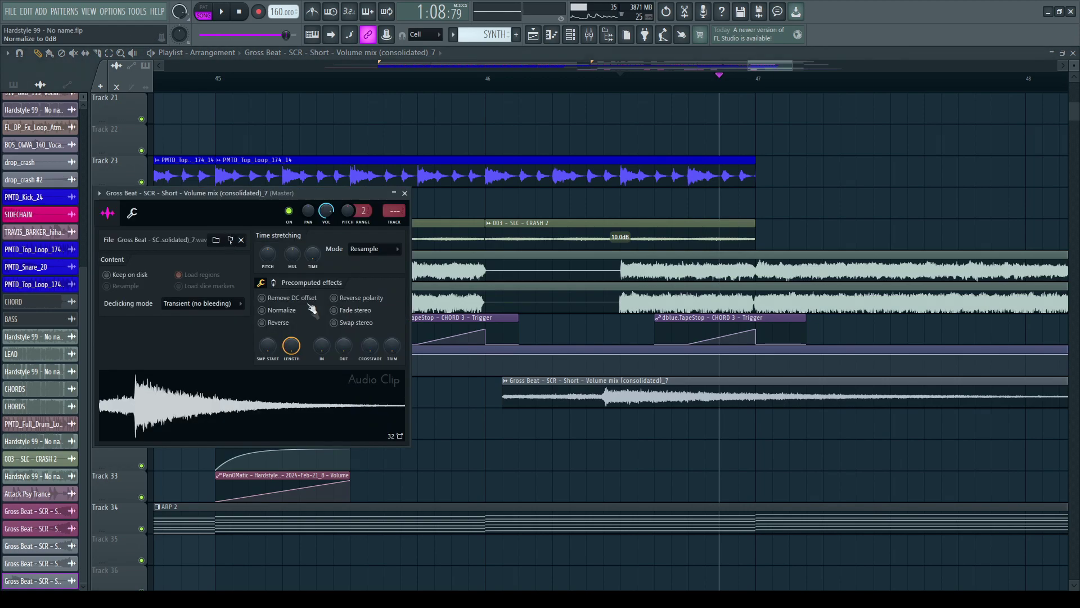
{"action": "left_click", "coordinate": [281, 310]}
{"action": "left_click", "coordinate": [280, 323]}
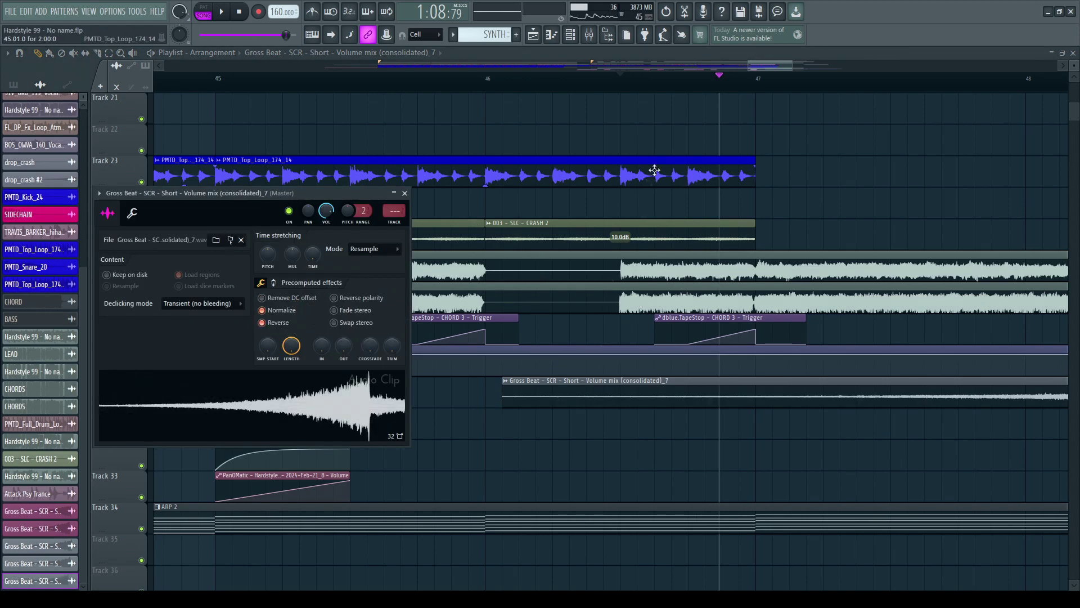
Step: Slice the reversed swell on track 30, keep only its loud build before the peak, and move it near bar 46
{"action": "scroll", "coordinate": [702, 97], "scroll_direction": "down", "scroll_amount": 4}
{"action": "scroll", "coordinate": [716, 86], "scroll_direction": "down", "scroll_amount": 6}
{"action": "left_click", "coordinate": [902, 265]}
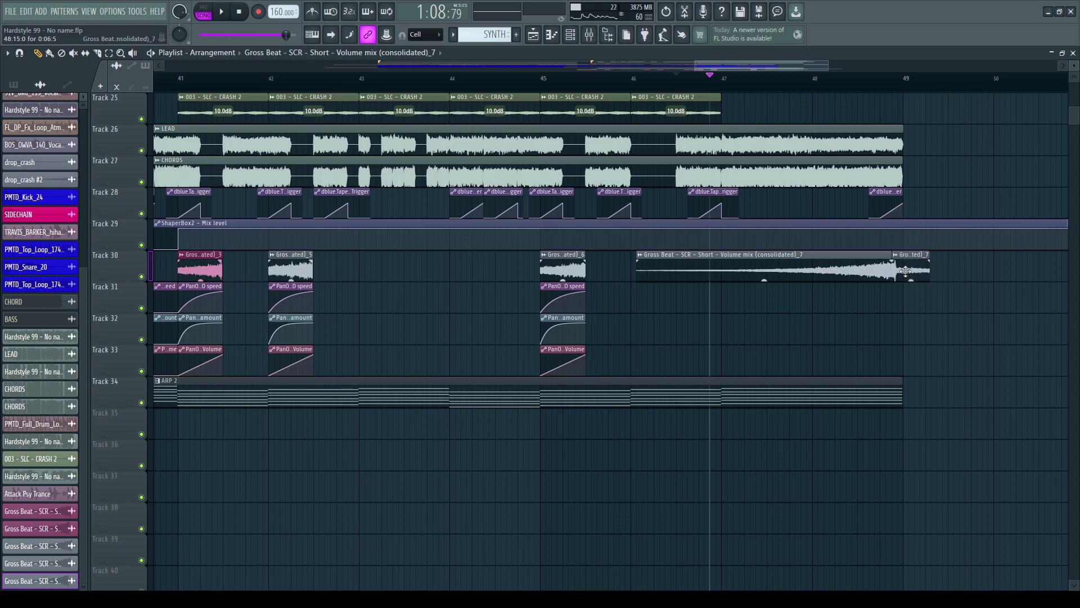
{"action": "left_click_drag", "start_coordinate": [906, 272], "coordinate": [831, 265]}
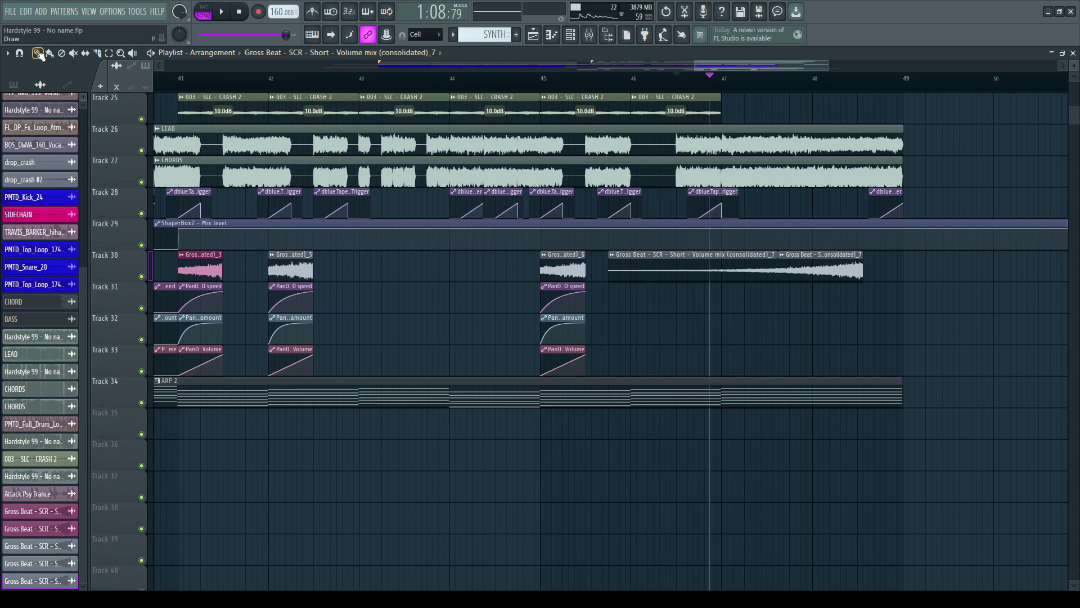
{"action": "right_click", "coordinate": [654, 254]}
{"action": "left_click_drag", "start_coordinate": [834, 272], "coordinate": [675, 255]}
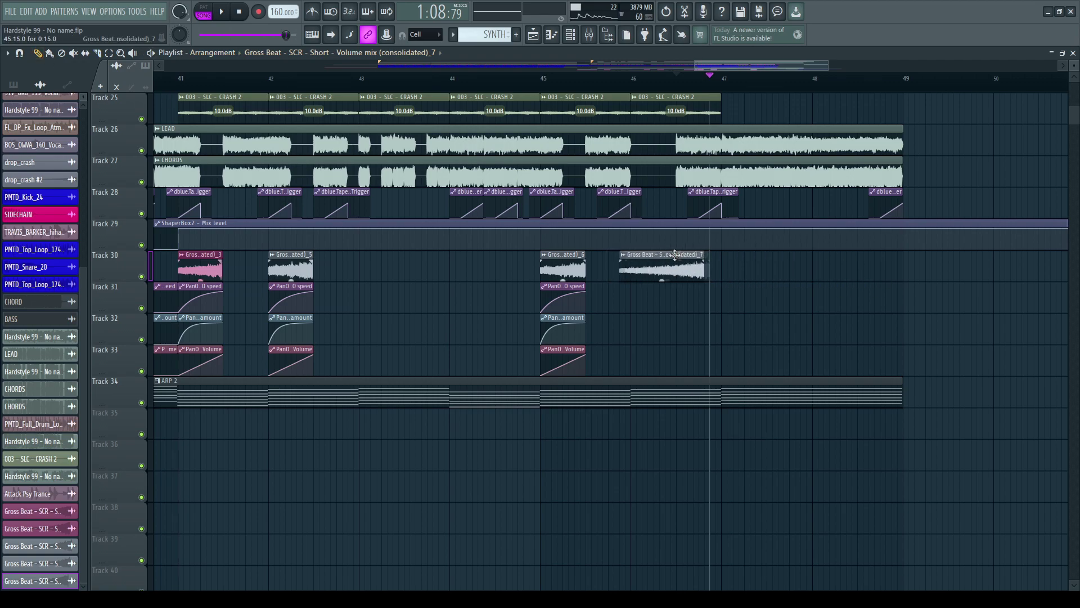
Step: Align the swell's end with the lead's mid-bar 46 re-entry and cut away the part before bar 46
{"action": "scroll", "coordinate": [695, 97], "scroll_direction": "up", "scroll_amount": 3}
{"action": "left_click_drag", "start_coordinate": [667, 256], "coordinate": [627, 256]}
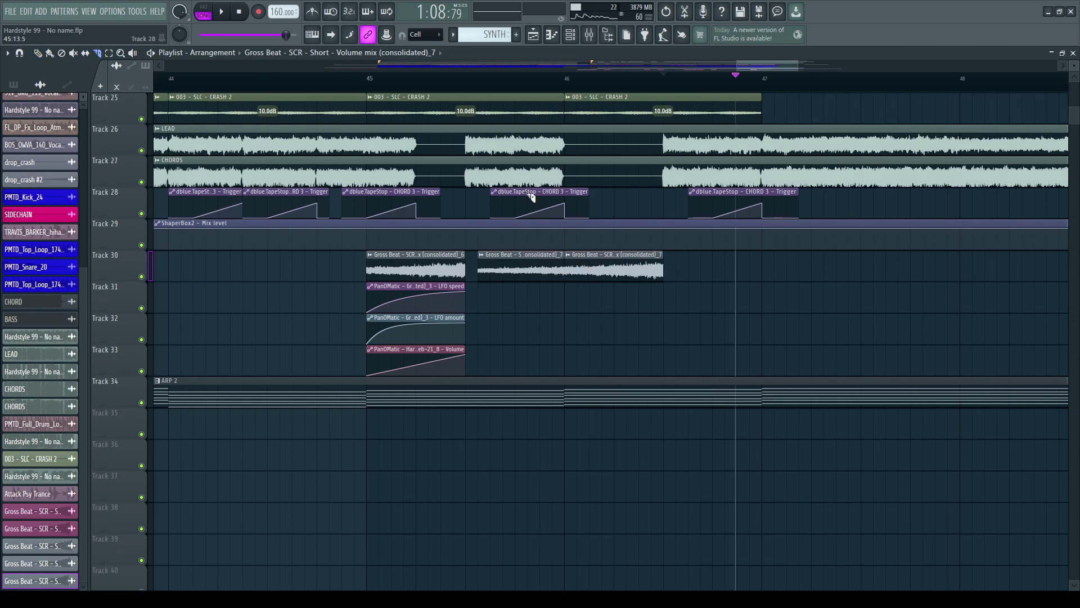
{"action": "right_click", "coordinate": [477, 273]}
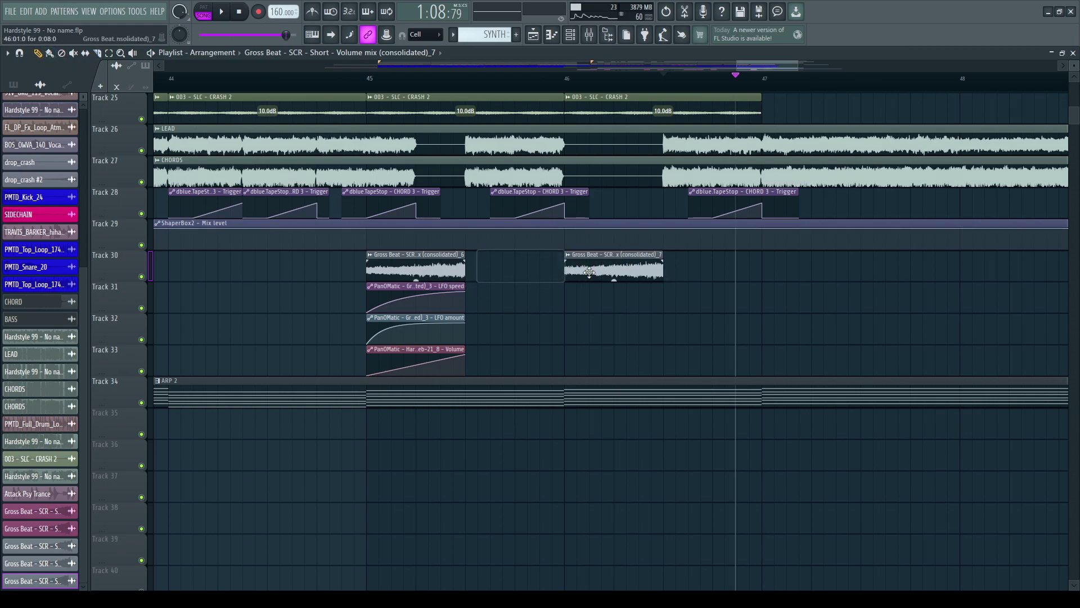
Step: Route the bar 46 reversed swell's audio clip to mixer insert 30, which holds Fruity PanOMatic
{"action": "double_click", "coordinate": [398, 211]}
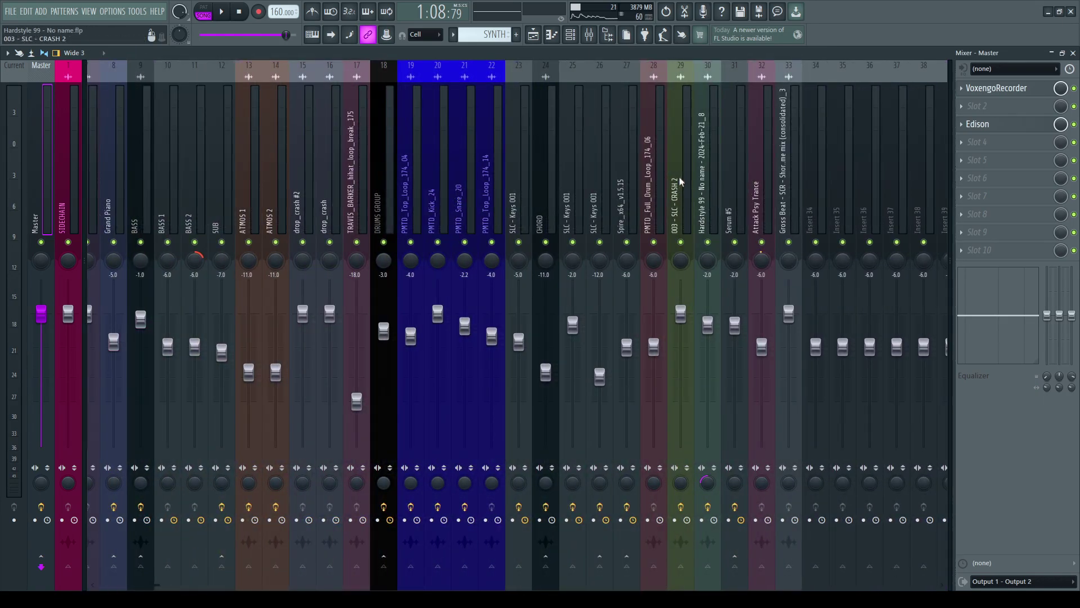
{"action": "left_click", "coordinate": [708, 181]}
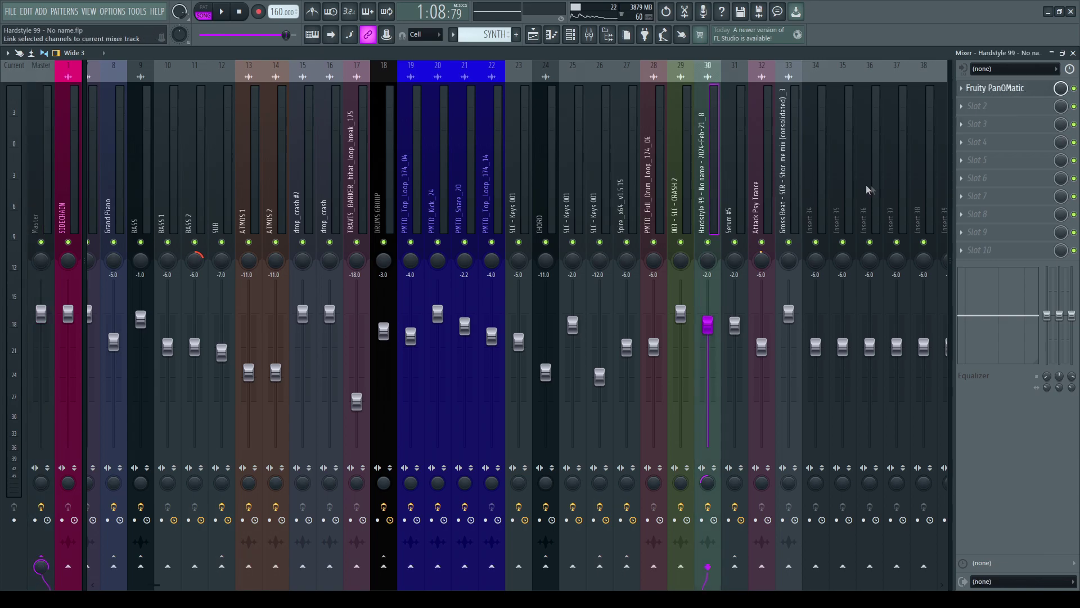
{"action": "key", "text": "F5"}
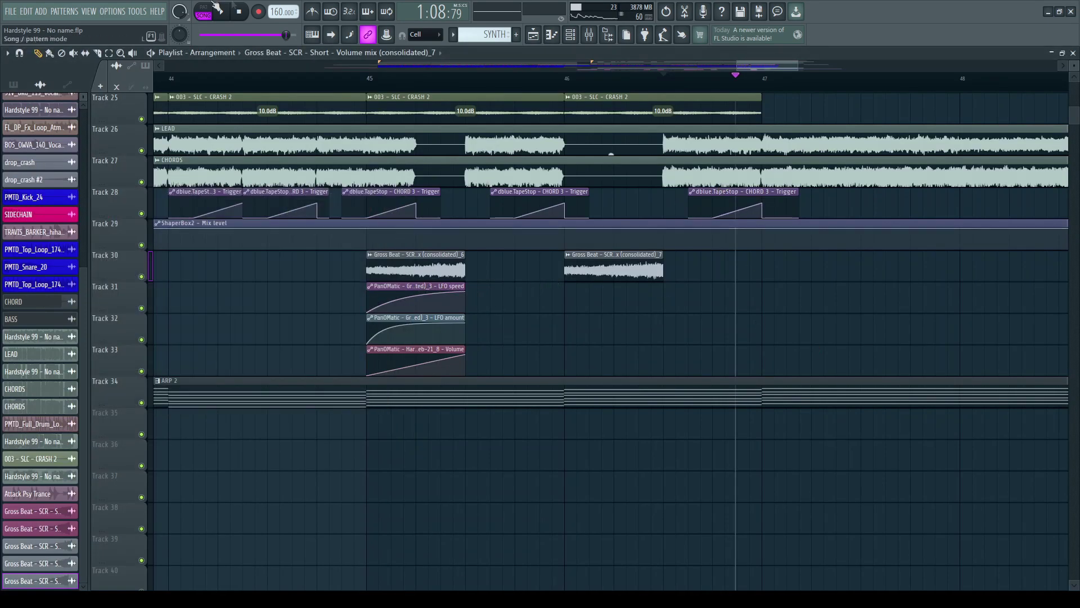
Step: Copy the three PanOMatic automation clips from bar 45 beneath the bar 46 swell and play the result
{"action": "left_click_drag", "start_coordinate": [329, 283], "coordinate": [476, 374]}
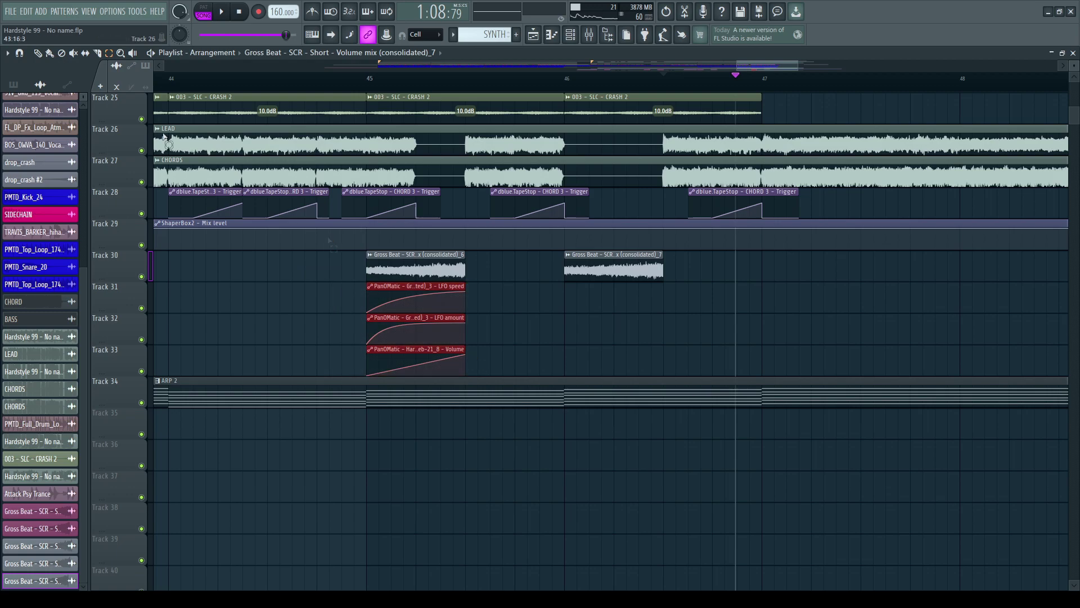
{"action": "left_click_drag", "start_coordinate": [369, 298], "coordinate": [585, 292]}
{"action": "key", "text": "space"}
{"action": "scroll", "coordinate": [567, 81], "scroll_direction": "down", "scroll_amount": 5}
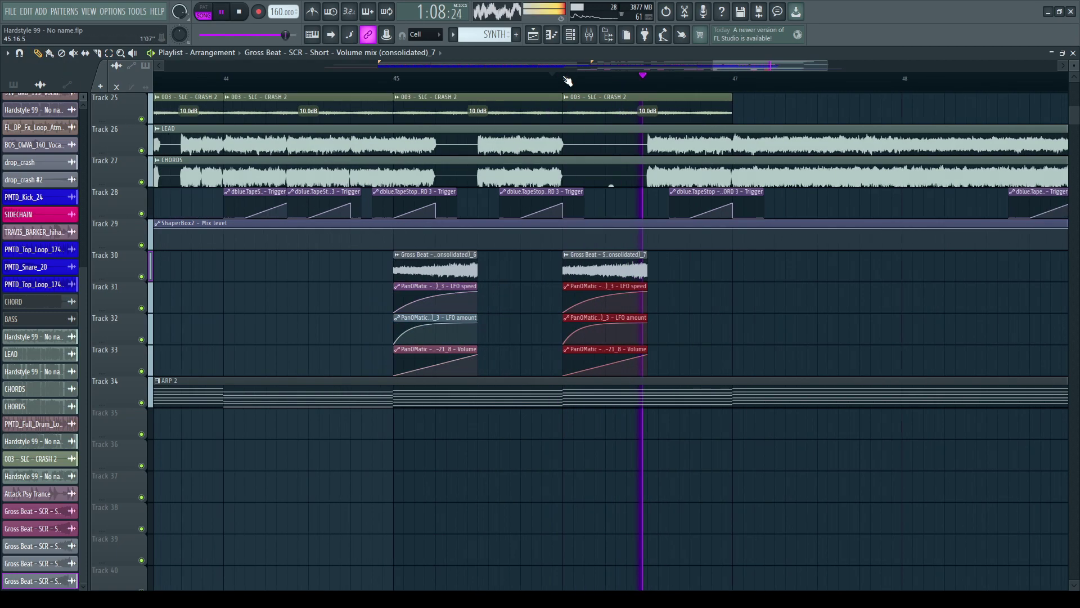
Step: Recolor the grey swell clips at bars 42, 45 and 46 on track 30 pink to match the other swells
{"action": "scroll", "coordinate": [567, 81], "scroll_direction": "down", "scroll_amount": 2}
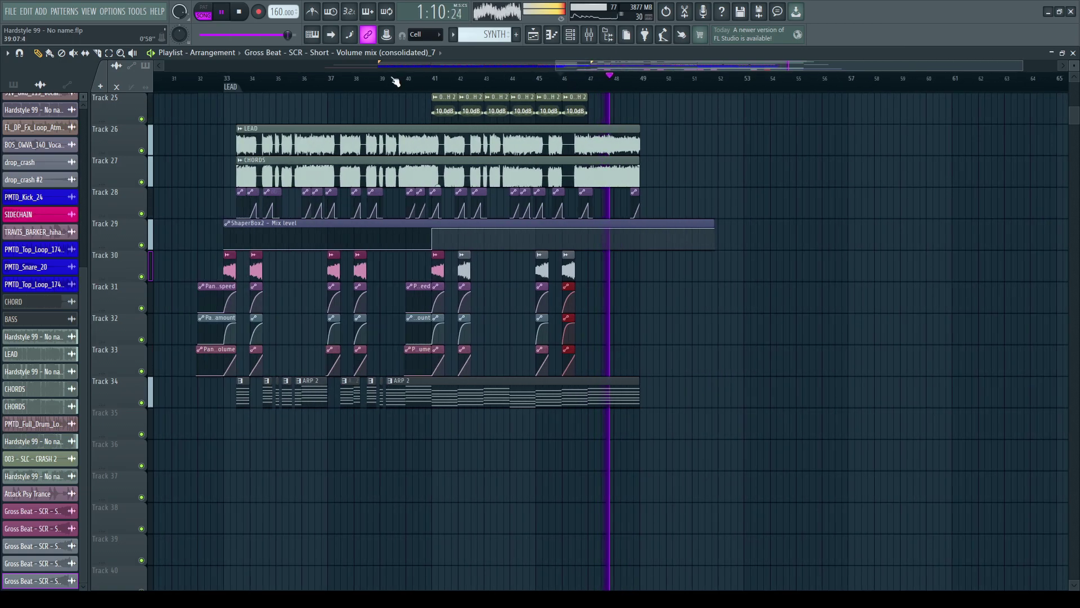
{"action": "left_click", "coordinate": [462, 271]}
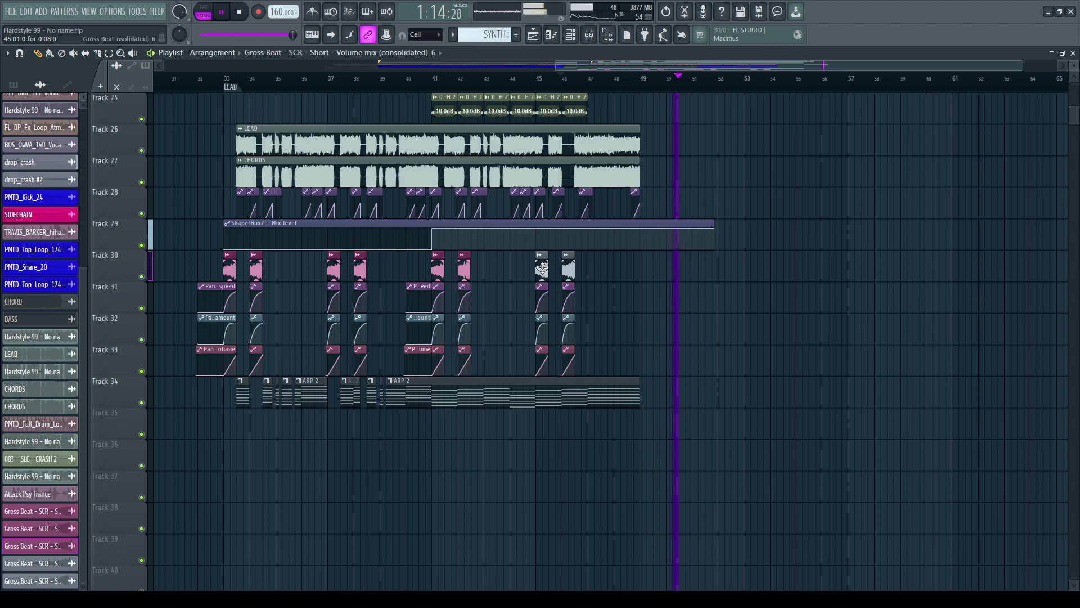
{"action": "left_click", "coordinate": [572, 272]}
{"action": "left_click", "coordinate": [572, 272]}
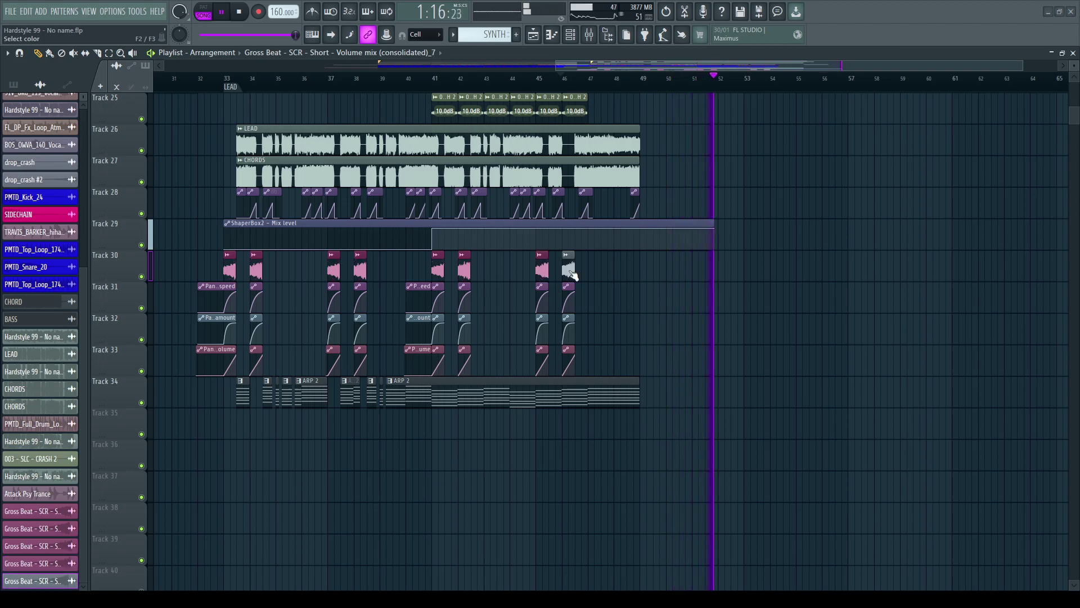
Step: Play the drop from just before bar 33 to check the reversed swells against the lead and chords
{"action": "left_click", "coordinate": [213, 84]}
{"action": "scroll", "coordinate": [220, 85], "scroll_direction": "up", "scroll_amount": 4}
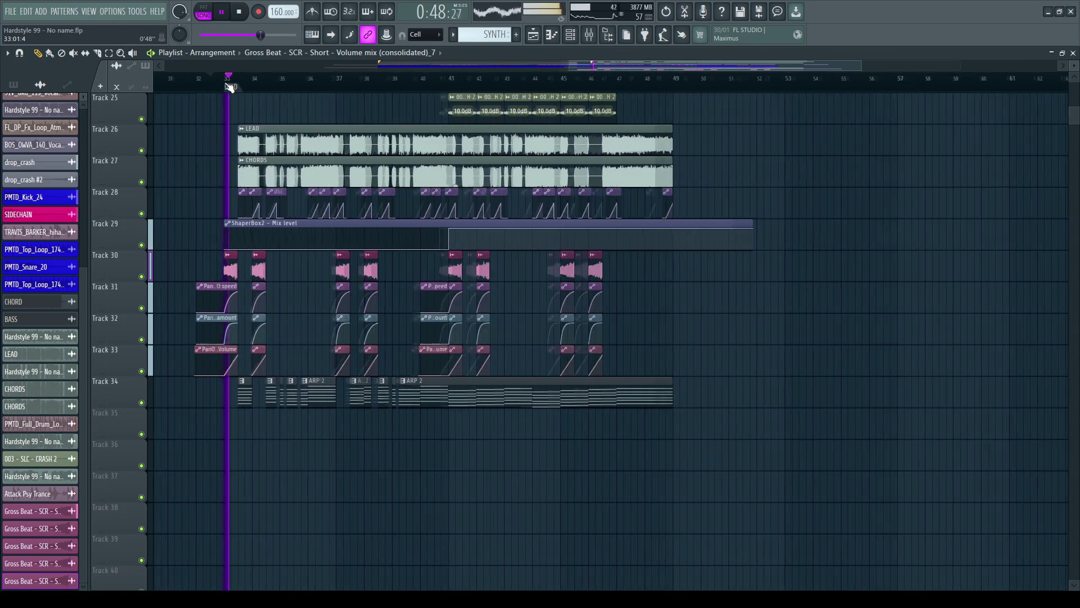
{"action": "scroll", "coordinate": [422, 85], "scroll_direction": "up", "scroll_amount": 4}
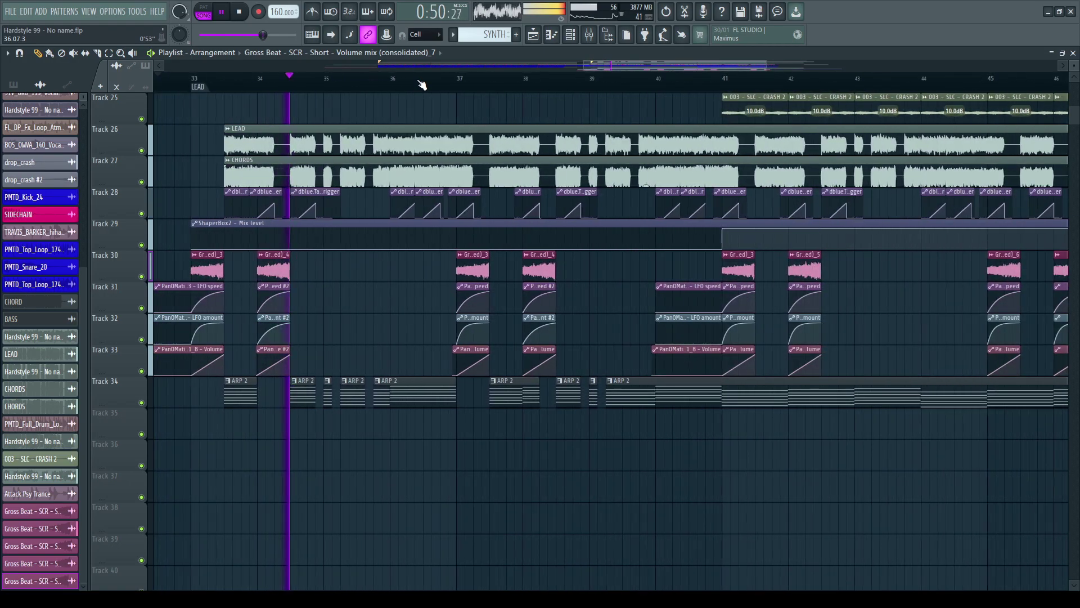
{"action": "scroll", "coordinate": [422, 84], "scroll_direction": "down", "scroll_amount": 3}
{"action": "scroll", "coordinate": [412, 85], "scroll_direction": "down", "scroll_amount": 2}
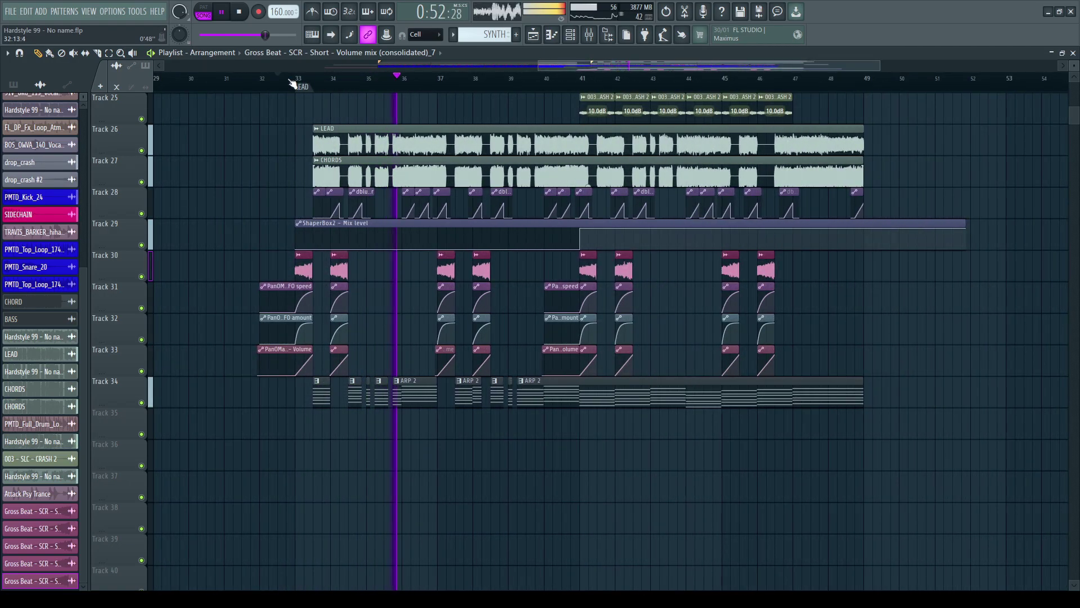
Step: Extend the start of the bar 34 swell on track 30 back to 33:15
{"action": "scroll", "coordinate": [302, 85], "scroll_direction": "up", "scroll_amount": 5}
{"action": "left_click_drag", "start_coordinate": [380, 257], "coordinate": [354, 272]}
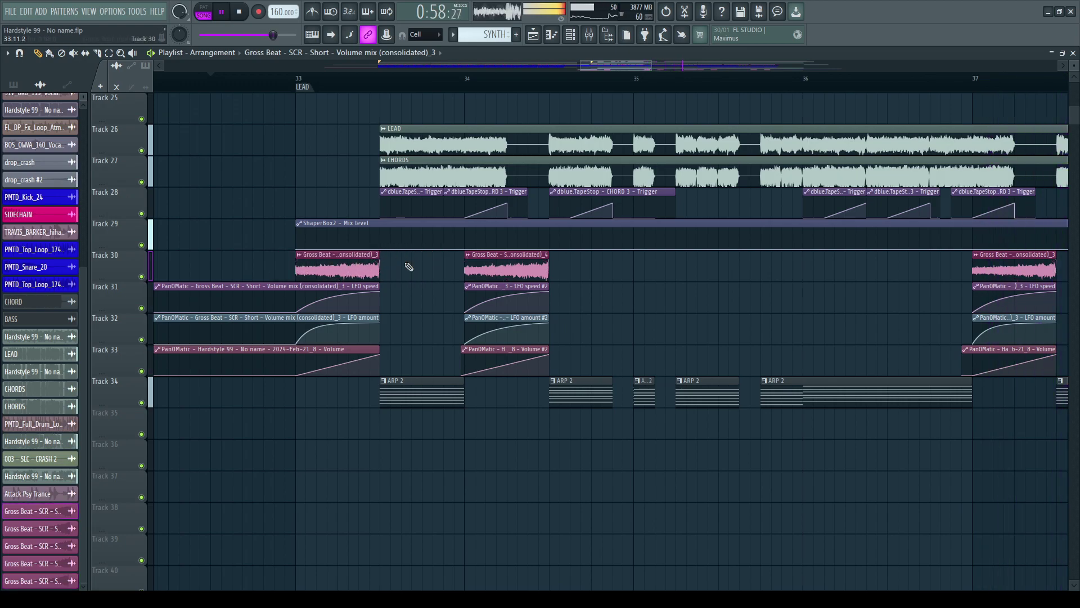
{"action": "left_click_drag", "start_coordinate": [549, 257], "coordinate": [528, 275]}
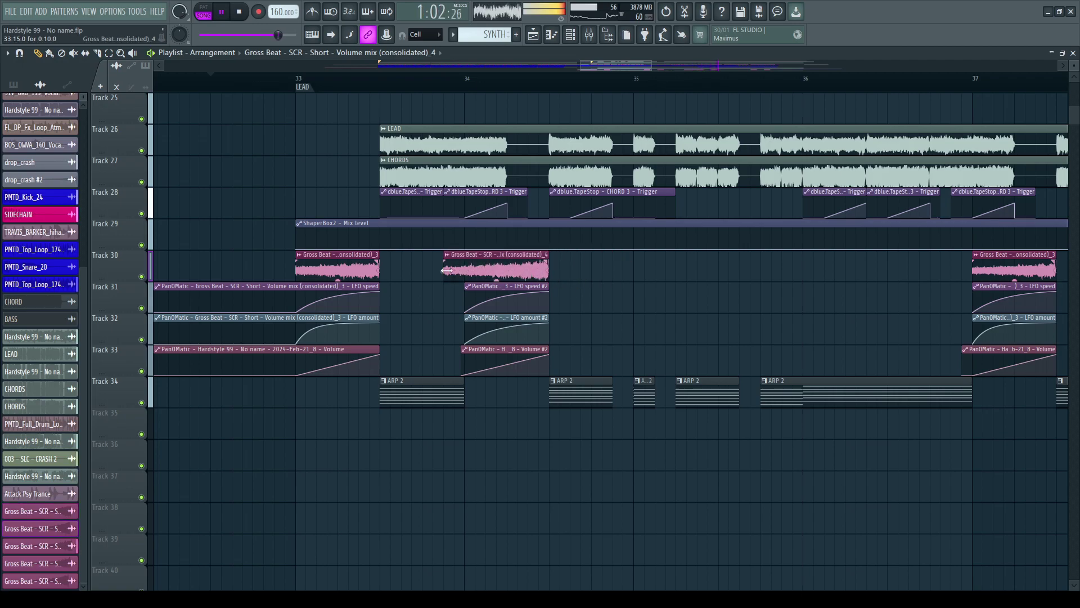
Step: Lengthen the end of the Track 30 Gross Beat clip at bar 37, shift it earlier, and trim its start back to bar 37
{"action": "scroll", "coordinate": [769, 84], "scroll_direction": "down", "scroll_amount": 4}
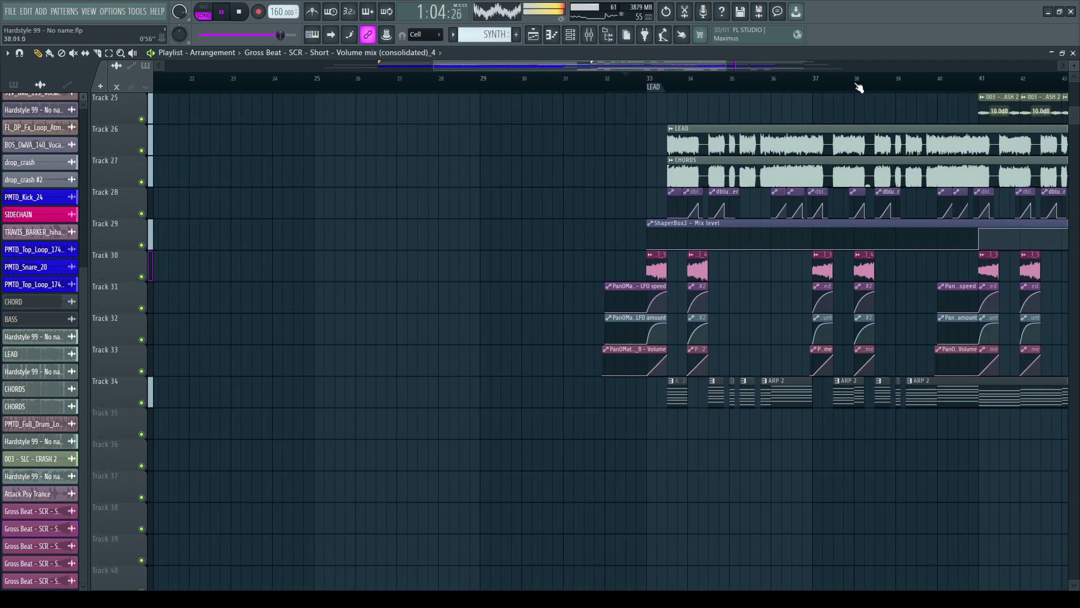
{"action": "scroll", "coordinate": [905, 83], "scroll_direction": "down", "scroll_amount": 2}
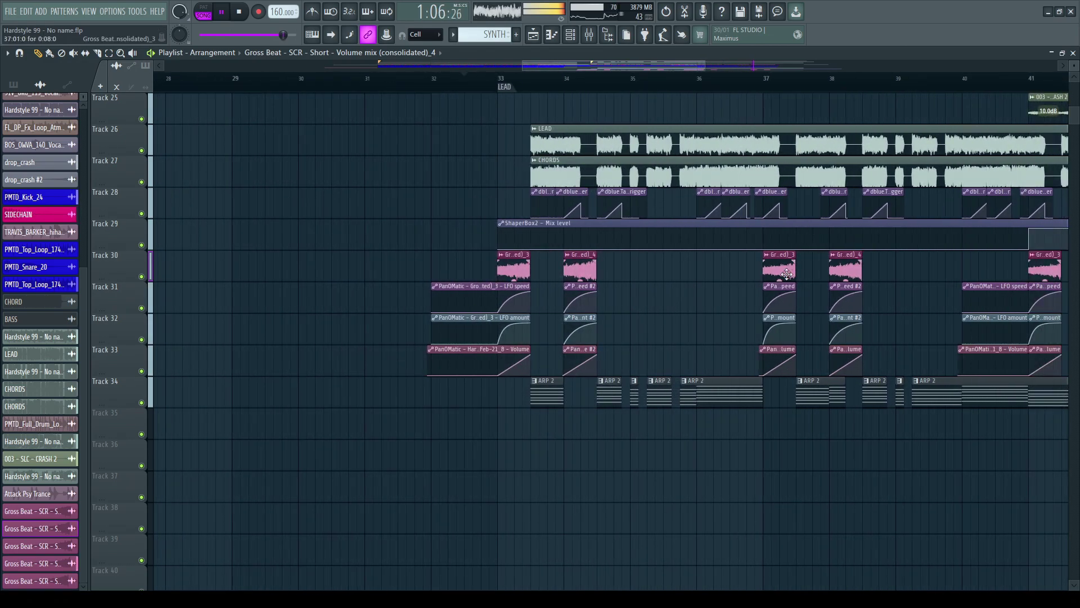
{"action": "scroll", "coordinate": [844, 89], "scroll_direction": "up", "scroll_amount": 7}
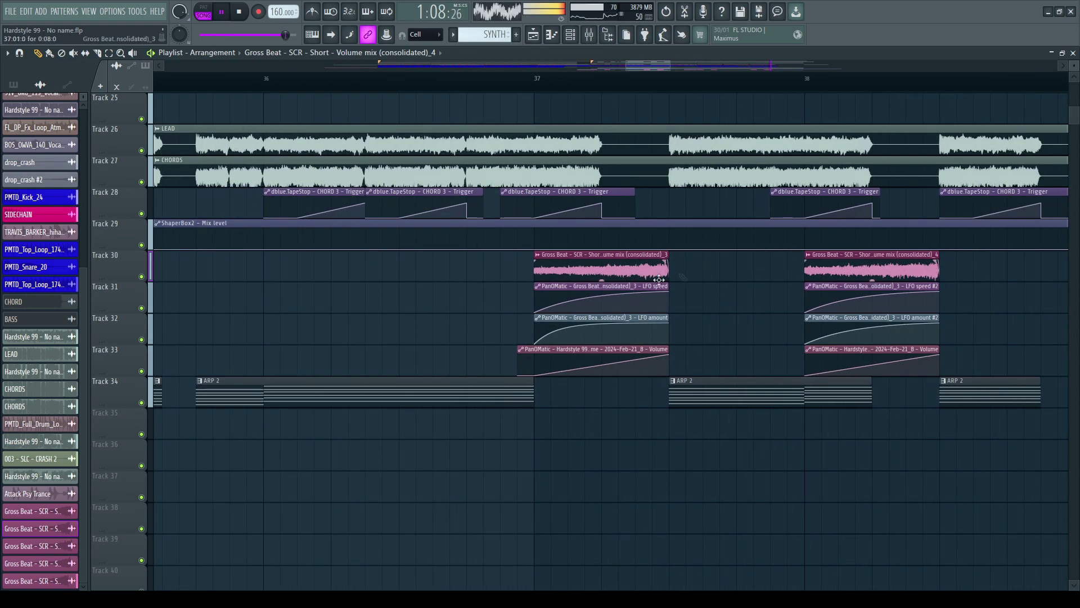
{"action": "left_click_drag", "start_coordinate": [664, 255], "coordinate": [736, 251]}
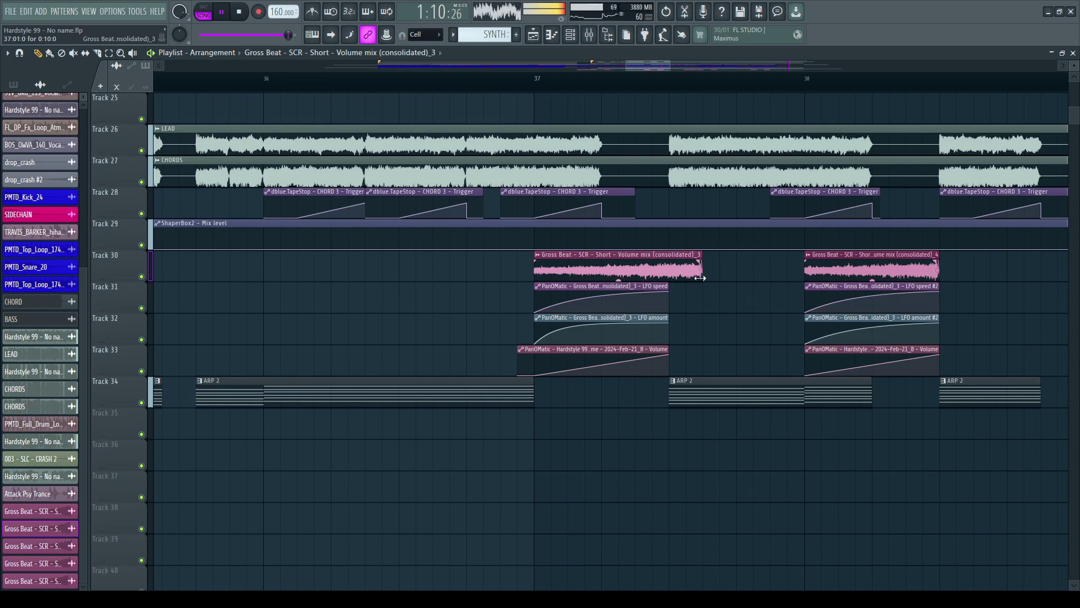
{"action": "left_click_drag", "start_coordinate": [549, 270], "coordinate": [515, 270]}
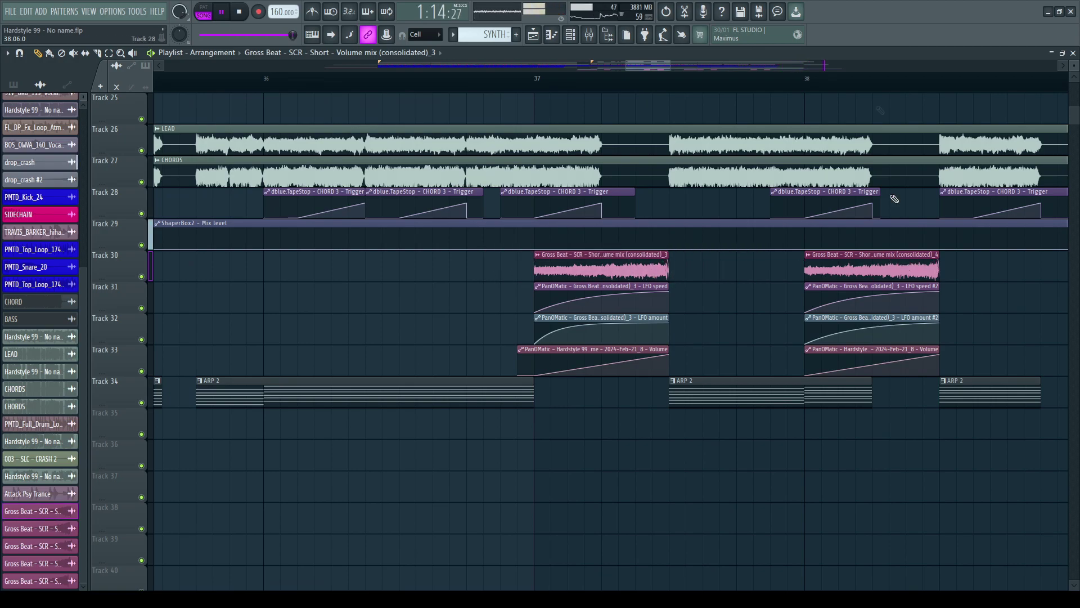
Step: Shift the audio of the Track 30 Gross Beat clip at bar 38 earlier, keeping the clip's start on bar 38 and its half-bar length
{"action": "scroll", "coordinate": [893, 89], "scroll_direction": "down", "scroll_amount": 4}
{"action": "scroll", "coordinate": [945, 89], "scroll_direction": "up", "scroll_amount": 5}
{"action": "left_click_drag", "start_coordinate": [740, 258], "coordinate": [767, 285]}
{"action": "mouse_move", "coordinate": [584, 268]}
{"action": "left_mouse_down"}
{"action": "mouse_move", "coordinate": [526, 275]}
{"action": "mouse_move", "coordinate": [583, 275]}
{"action": "left_mouse_up"}
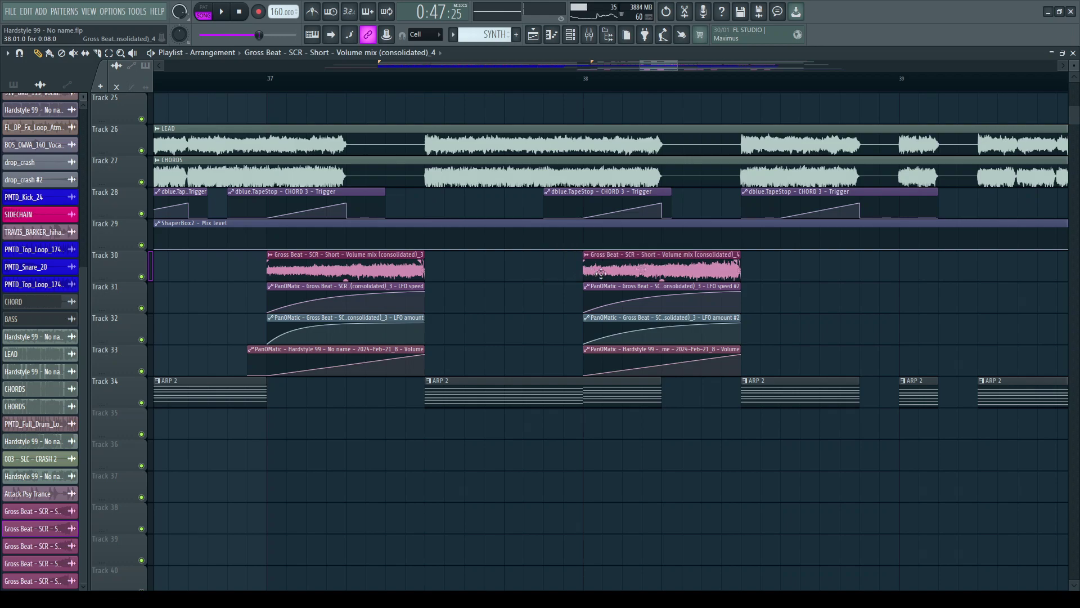
Step: Lengthen the Track 30 Gross Beat clip at bar 41, shift it earlier, and trim its start back to bar 41
{"action": "scroll", "coordinate": [833, 84], "scroll_direction": "down", "scroll_amount": 2}
{"action": "scroll", "coordinate": [953, 92], "scroll_direction": "down", "scroll_amount": 2}
{"action": "scroll", "coordinate": [952, 92], "scroll_direction": "up", "scroll_amount": 5}
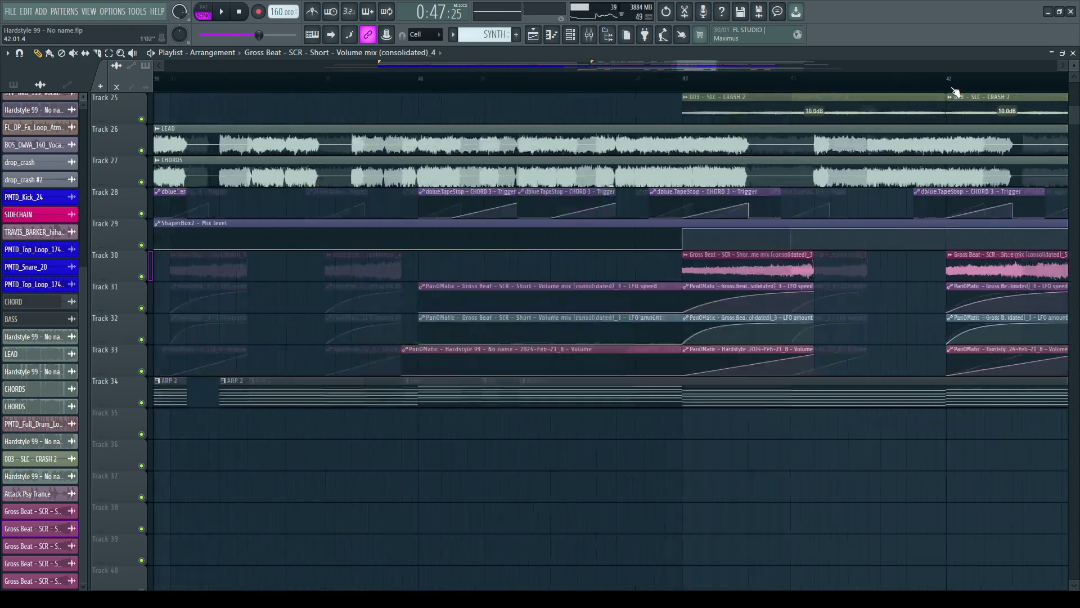
{"action": "mouse_move", "coordinate": [729, 258]}
{"action": "left_mouse_down"}
{"action": "mouse_move", "coordinate": [893, 259]}
{"action": "mouse_move", "coordinate": [731, 260]}
{"action": "left_mouse_up"}
{"action": "left_click_drag", "start_coordinate": [604, 269], "coordinate": [527, 269]}
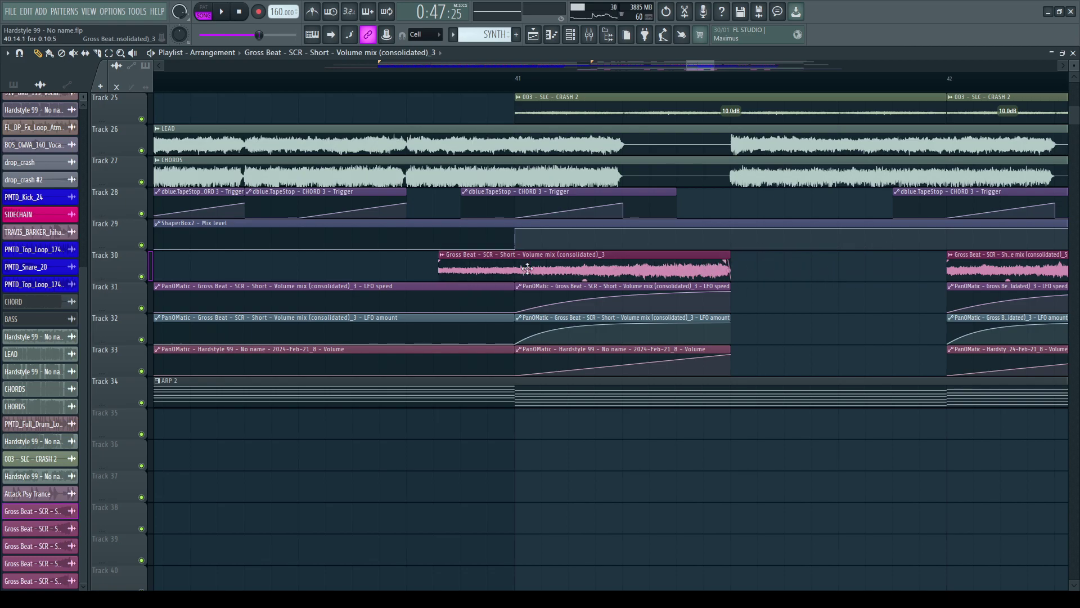
{"action": "left_click_drag", "start_coordinate": [440, 277], "coordinate": [526, 278]}
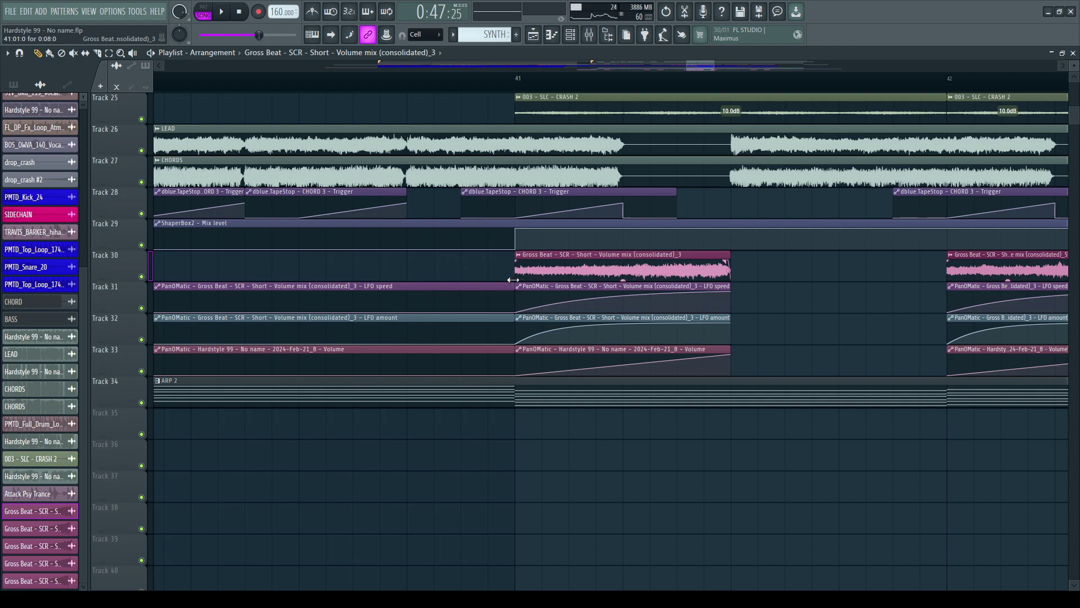
Step: Offset the audio of the Track 30 clip at bar 42 the same way, within its original half-bar boundaries
{"action": "scroll", "coordinate": [635, 82], "scroll_direction": "down", "scroll_amount": 5}
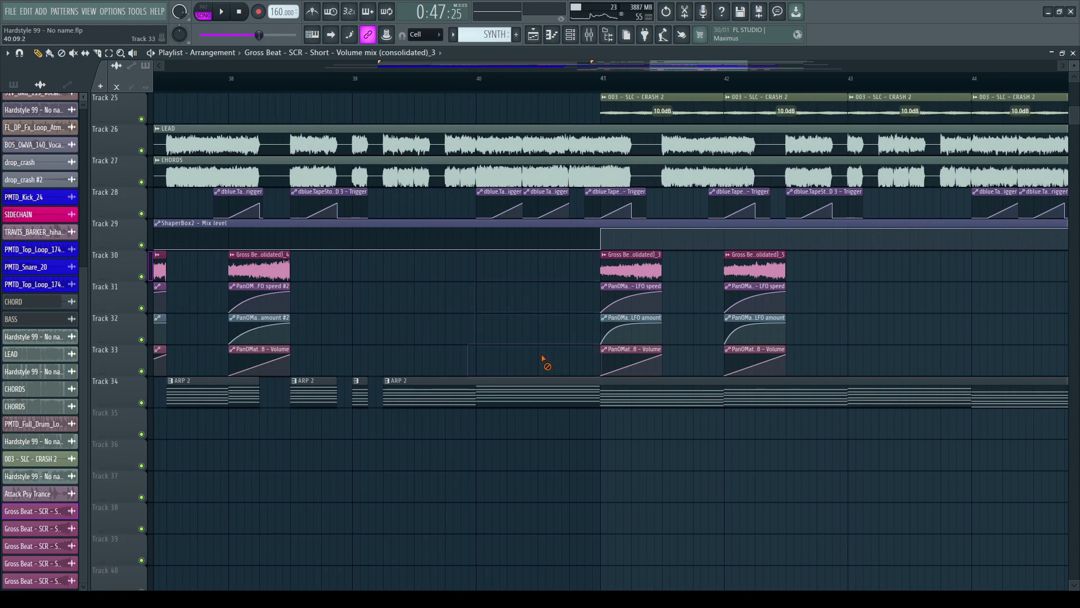
{"action": "scroll", "coordinate": [849, 90], "scroll_direction": "up", "scroll_amount": 5}
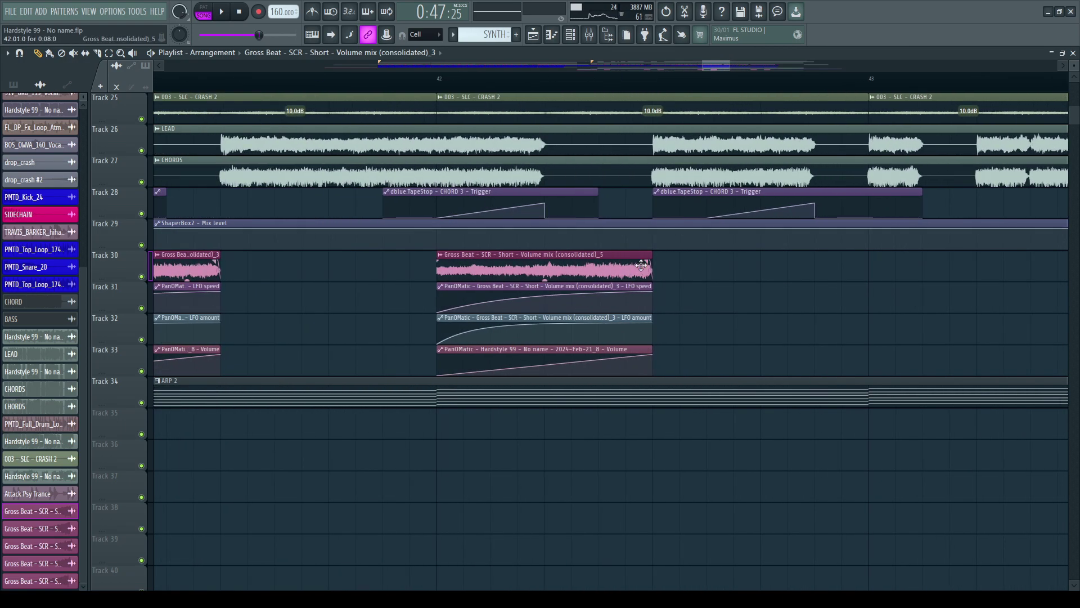
{"action": "left_click_drag", "start_coordinate": [651, 260], "coordinate": [658, 300]}
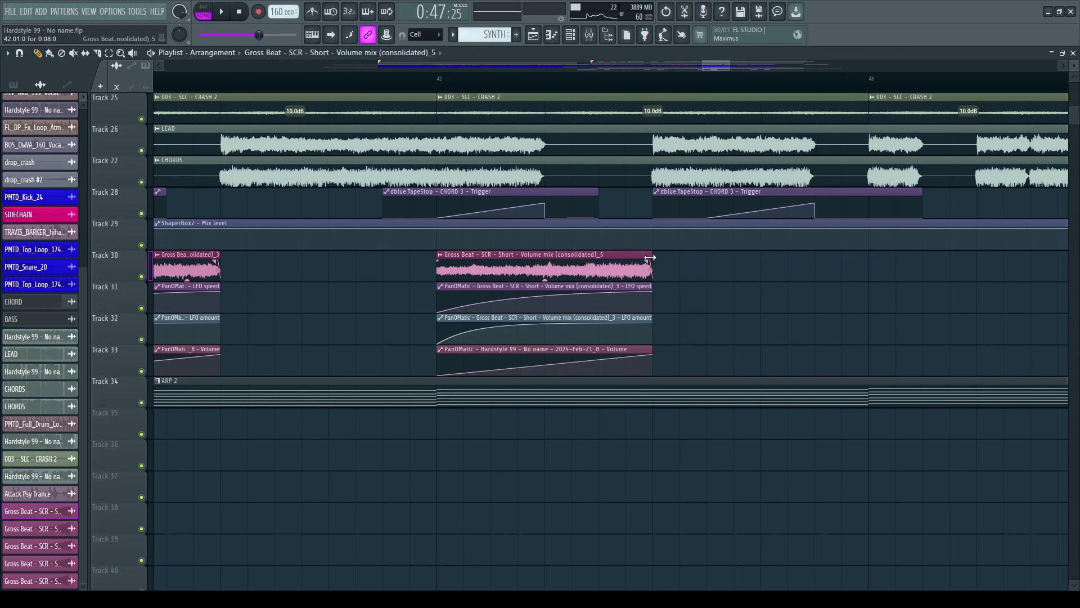
Step: Offset the audio of the Track 30 clips at bars 45 and 46 earlier, keeping each clip's start and half-bar length
{"action": "scroll", "coordinate": [762, 95], "scroll_direction": "down", "scroll_amount": 5}
{"action": "scroll", "coordinate": [989, 87], "scroll_direction": "up", "scroll_amount": 4}
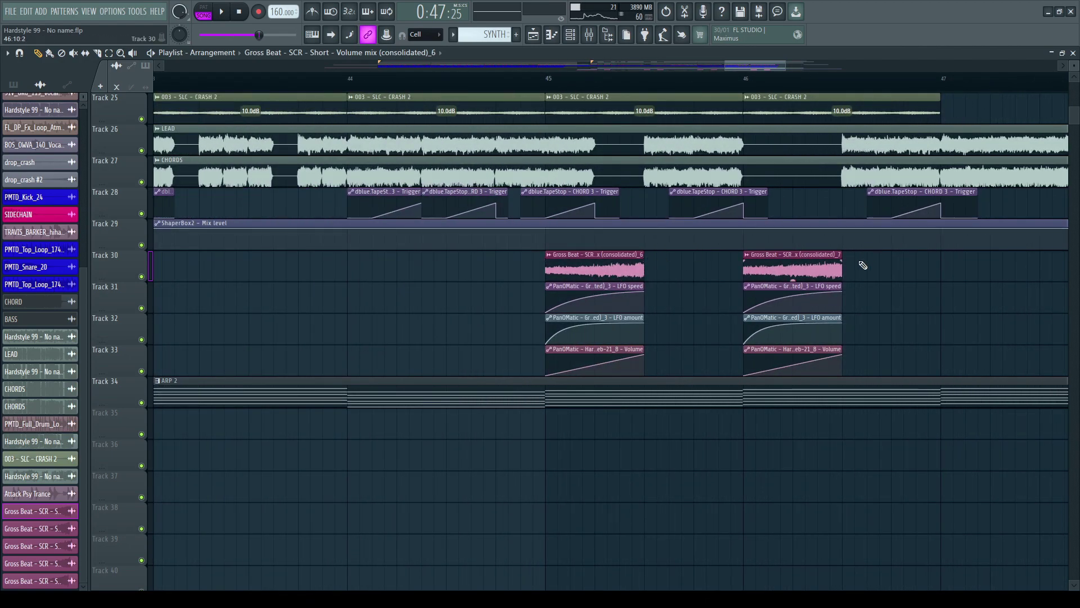
{"action": "left_click_drag", "start_coordinate": [842, 256], "coordinate": [913, 243]}
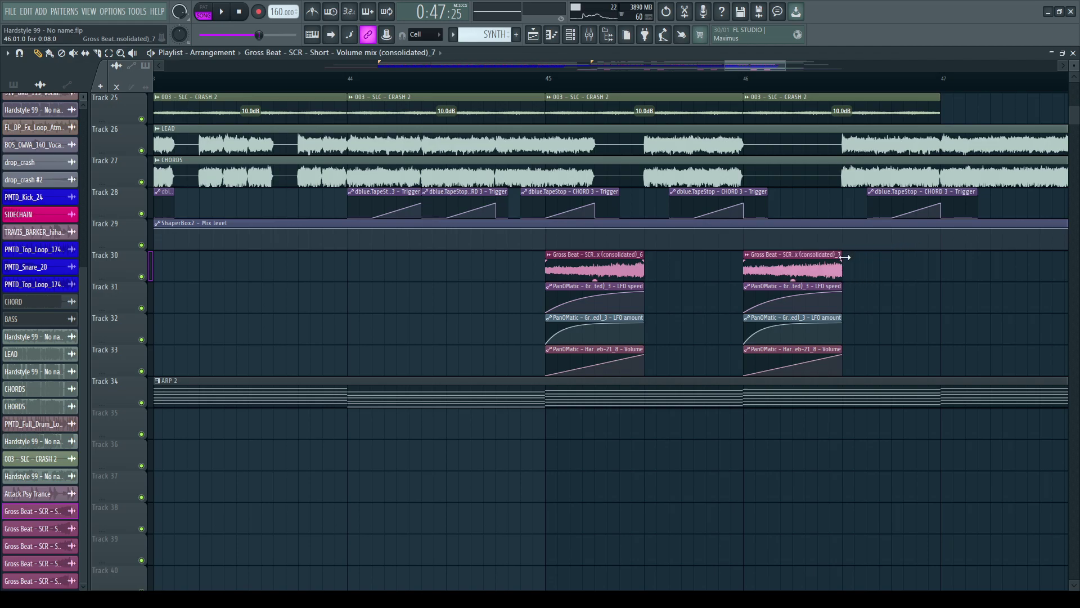
Step: Play the lead section and review the arrangement of its clips from bar 33 onward
{"action": "key", "text": "space"}
{"action": "scroll", "coordinate": [735, 89], "scroll_direction": "down", "scroll_amount": 6}
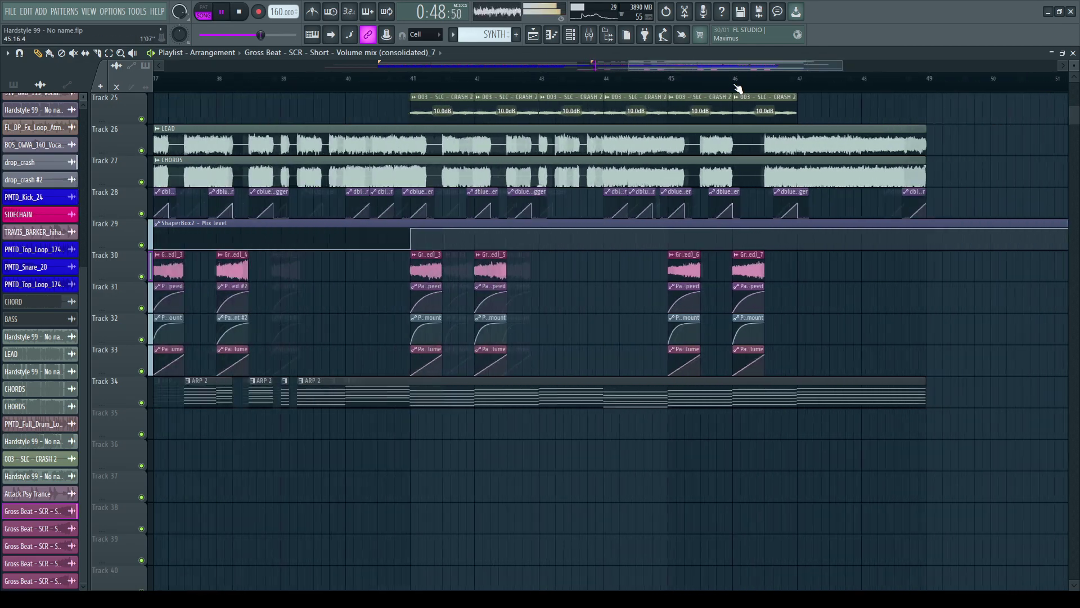
{"action": "scroll", "coordinate": [356, 77], "scroll_direction": "up", "scroll_amount": 3}
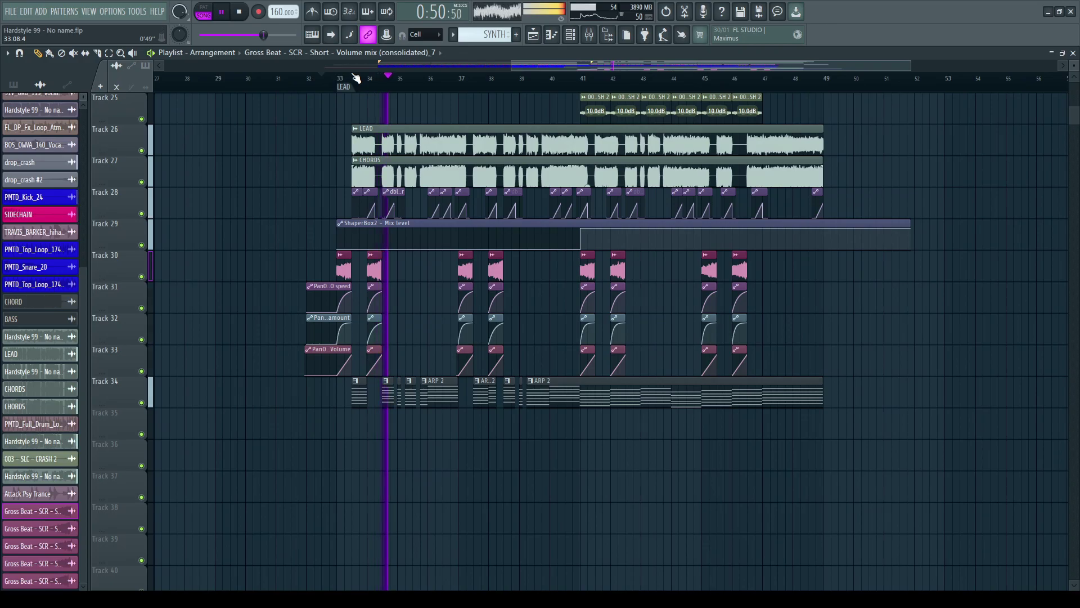
{"action": "scroll", "coordinate": [382, 78], "scroll_direction": "down", "scroll_amount": 4}
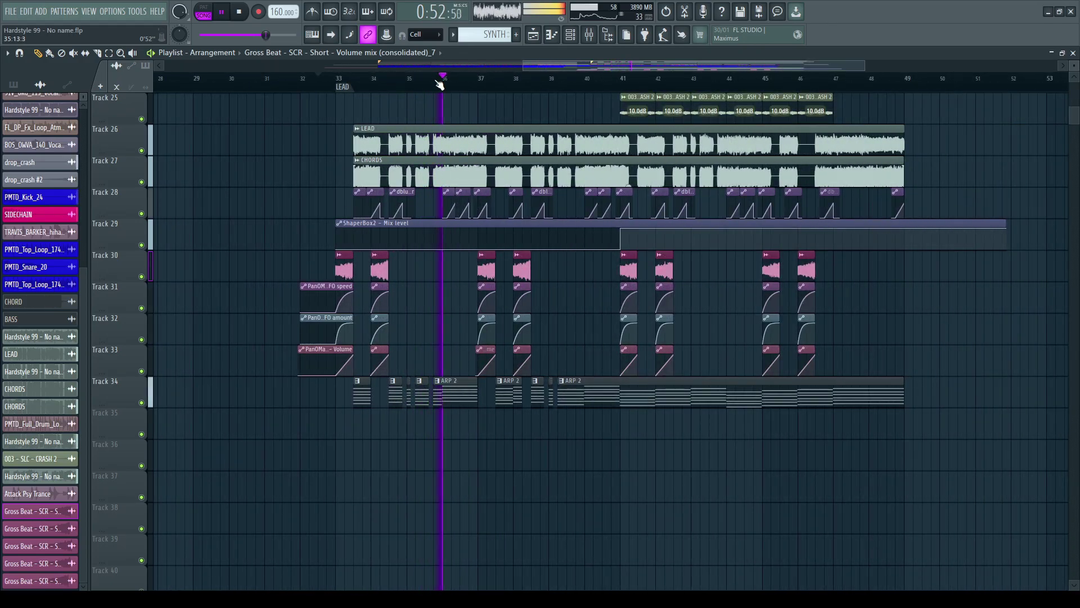
{"action": "scroll", "coordinate": [441, 85], "scroll_direction": "up", "scroll_amount": 3}
{"action": "scroll", "coordinate": [442, 86], "scroll_direction": "down", "scroll_amount": 2}
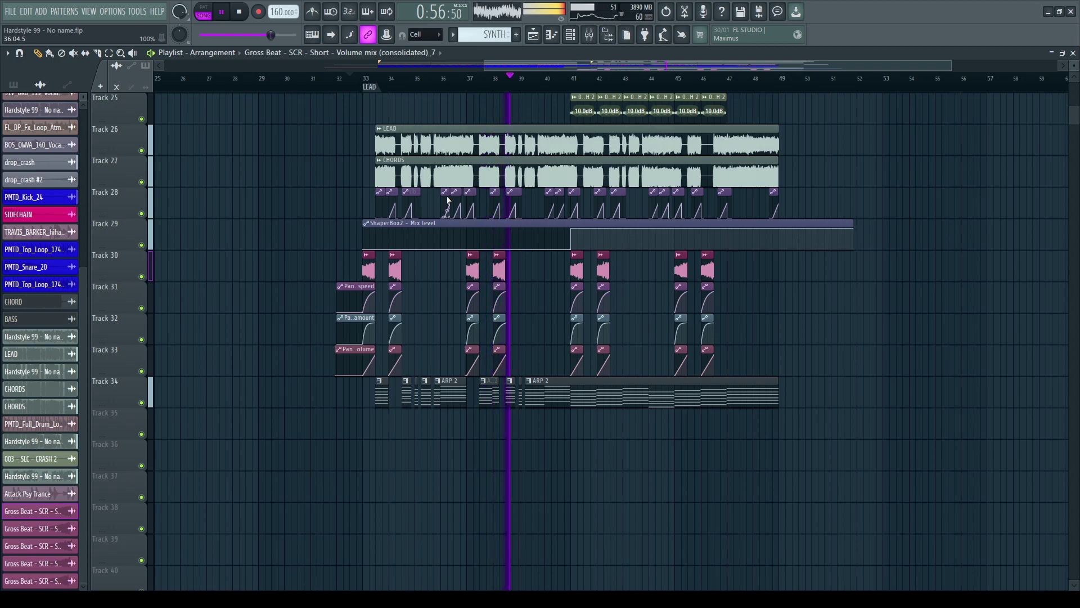
Step: Show the browser with all folders and look through the samples in the DRUM AND D BASS folder
{"action": "left_click", "coordinate": [608, 35]}
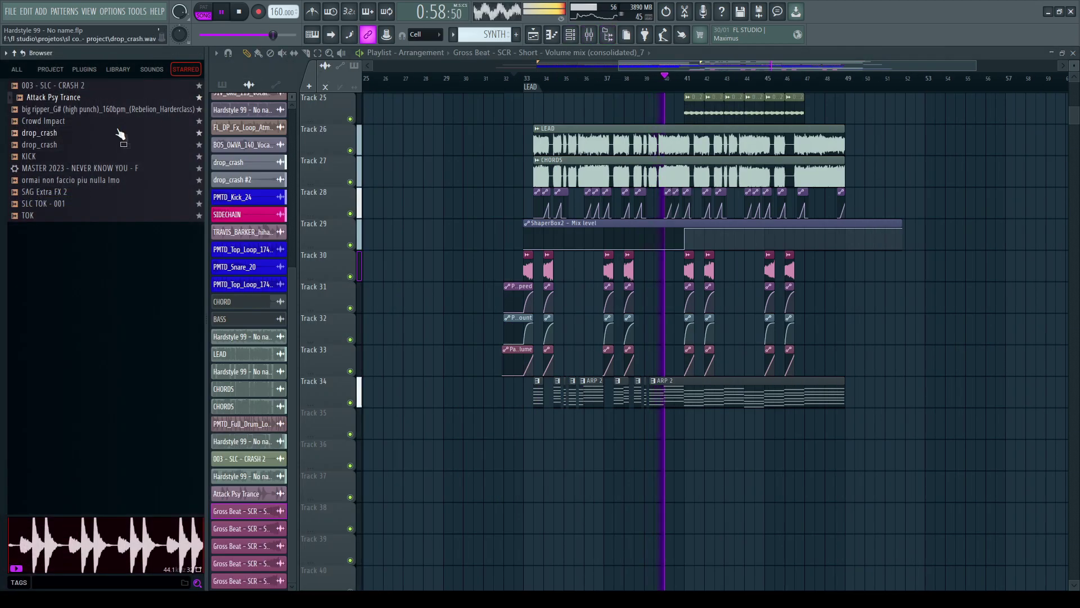
{"action": "left_click", "coordinate": [25, 71]}
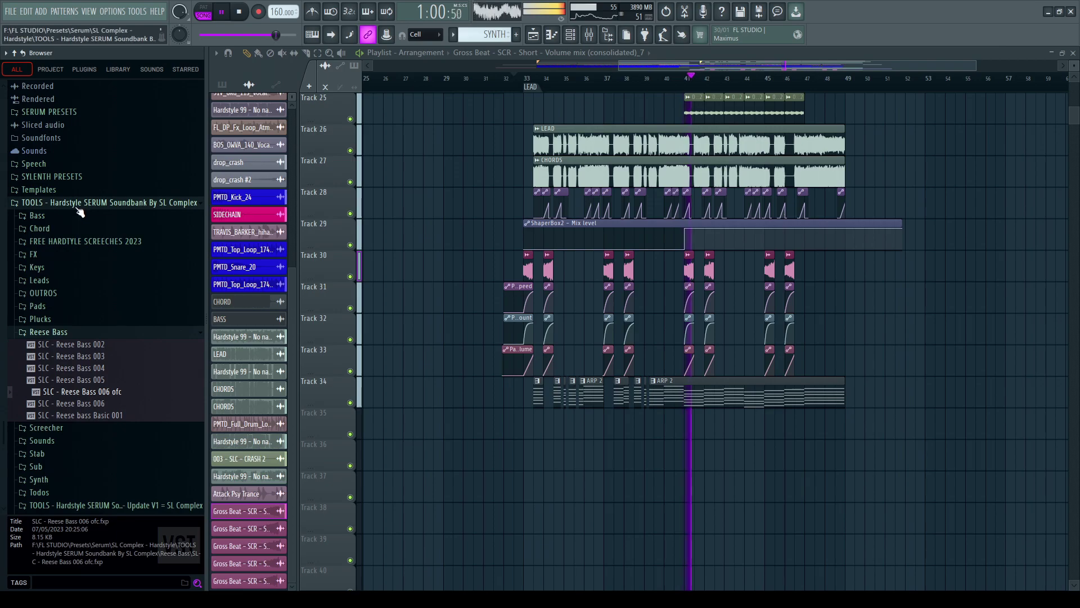
{"action": "scroll", "coordinate": [66, 236], "scroll_direction": "down", "scroll_amount": 5}
{"action": "left_click", "coordinate": [58, 267]}
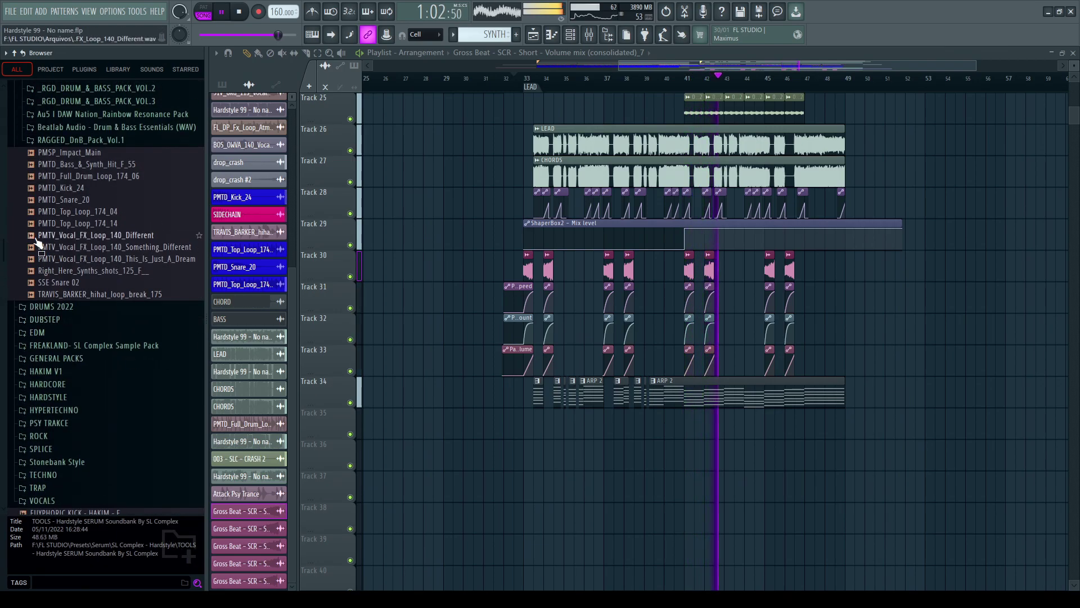
{"action": "scroll", "coordinate": [58, 270], "scroll_direction": "up", "scroll_amount": 5}
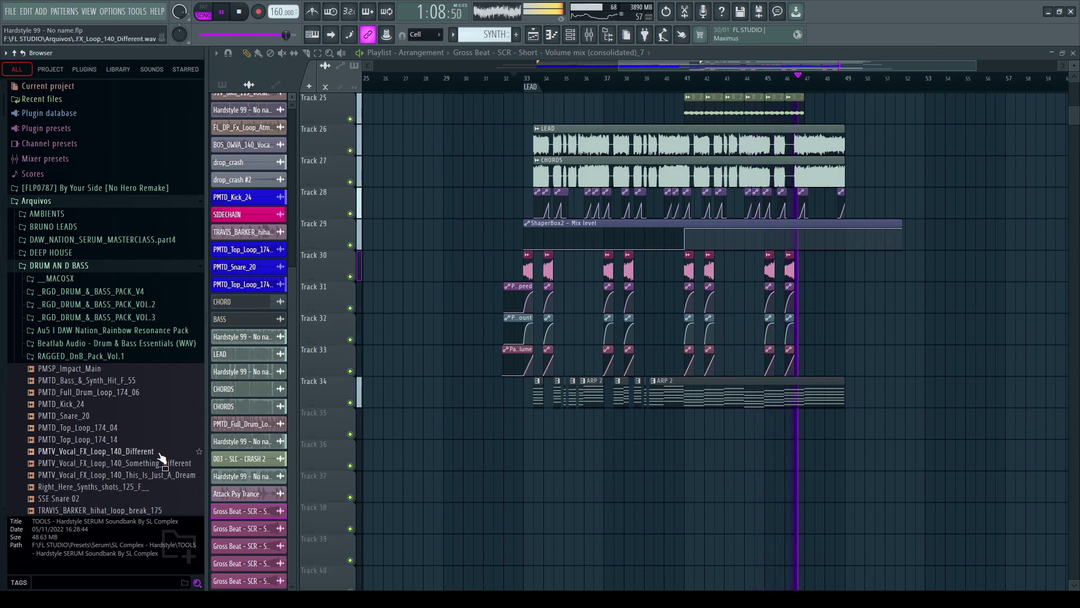
{"action": "scroll", "coordinate": [861, 79], "scroll_direction": "up", "scroll_amount": 5}
Step: Check the sample settings of the Track 30 clip at bar 46 and play the lead's ending from just before that bar
{"action": "left_click", "coordinate": [508, 79]}
{"action": "key", "text": "space"}
{"action": "double_click", "coordinate": [546, 271]}
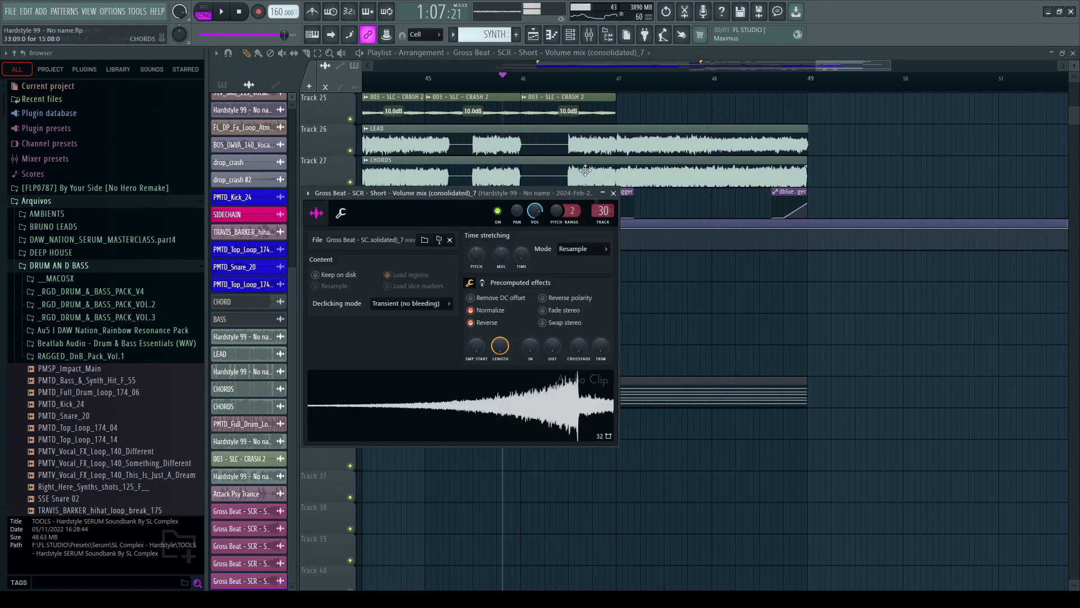
{"action": "key", "text": "Escape"}
{"action": "key", "text": "space"}
{"action": "scroll", "coordinate": [528, 88], "scroll_direction": "down", "scroll_amount": 2}
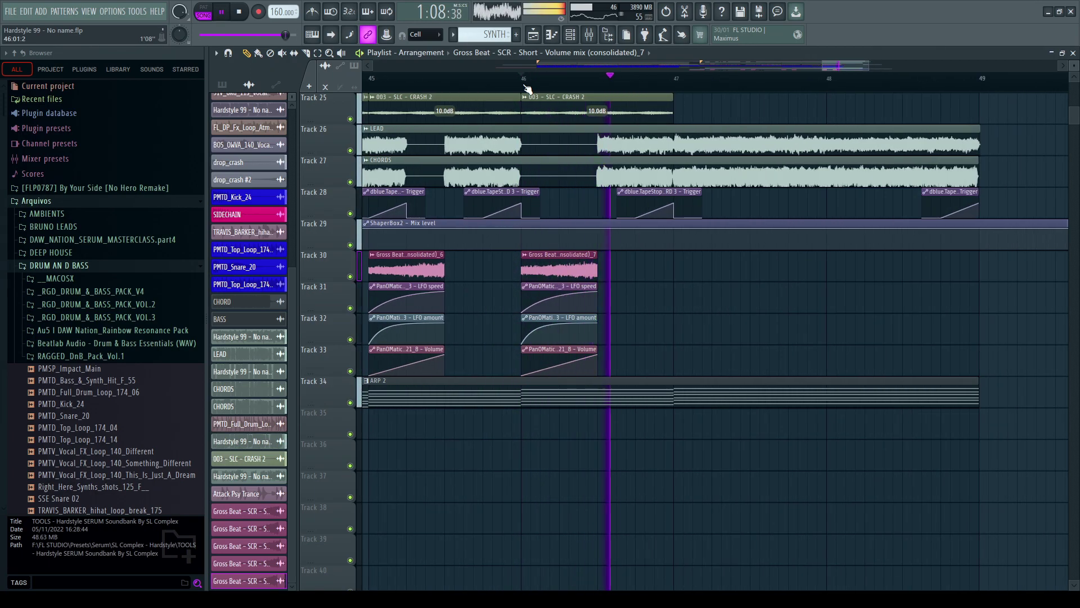
{"action": "scroll", "coordinate": [527, 89], "scroll_direction": "up", "scroll_amount": 3}
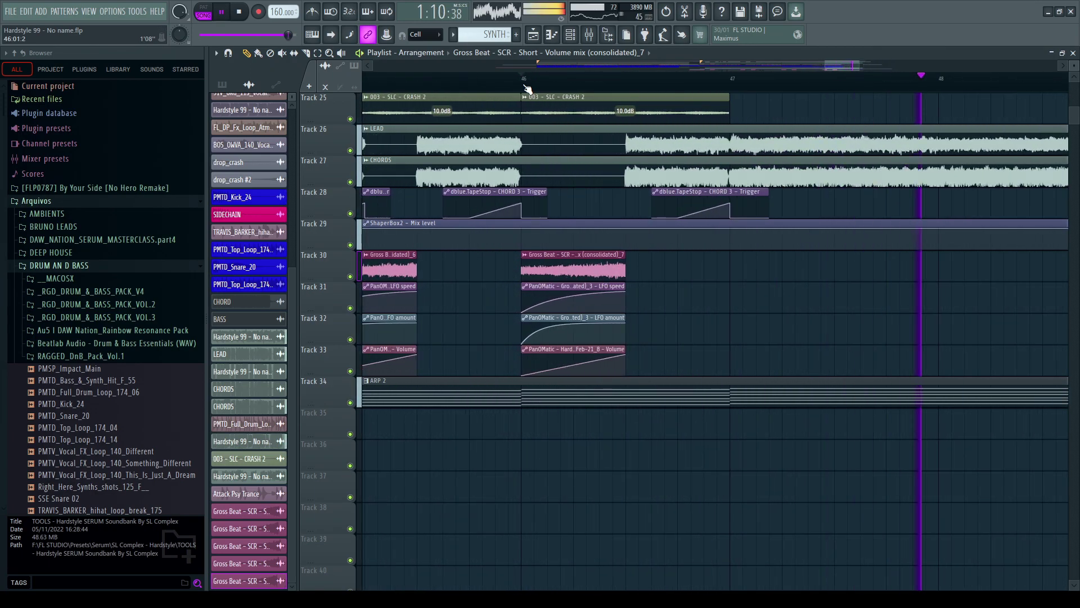
{"action": "scroll", "coordinate": [527, 89], "scroll_direction": "down", "scroll_amount": 6}
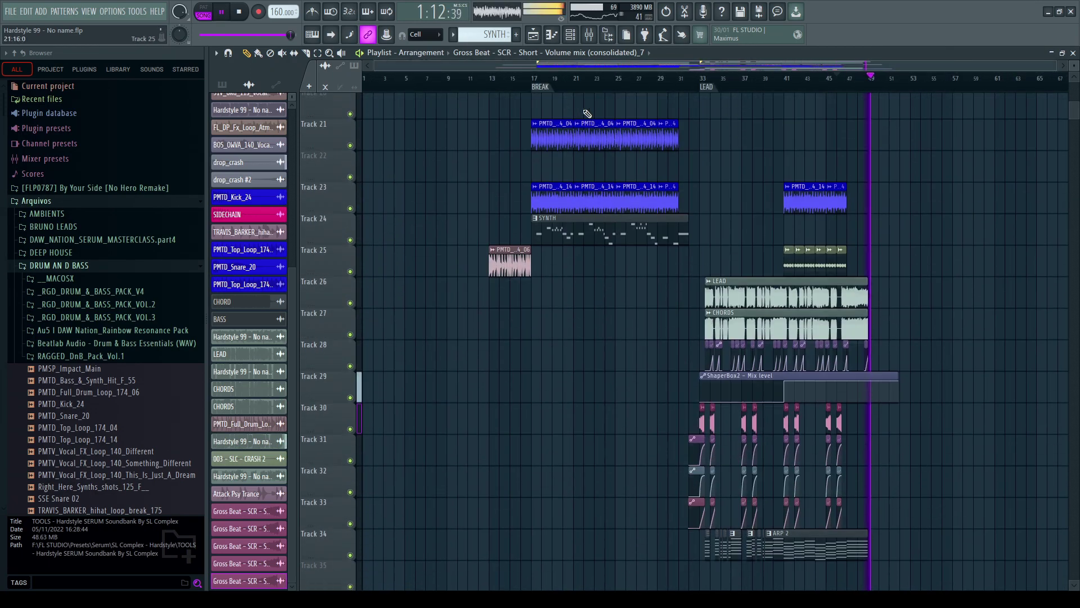
Step: Play the arrangement from the BREAK marker at bar 17 and review the clips on all tracks
{"action": "left_click", "coordinate": [535, 79]}
{"action": "scroll", "coordinate": [670, 107], "scroll_direction": "up", "scroll_amount": 4}
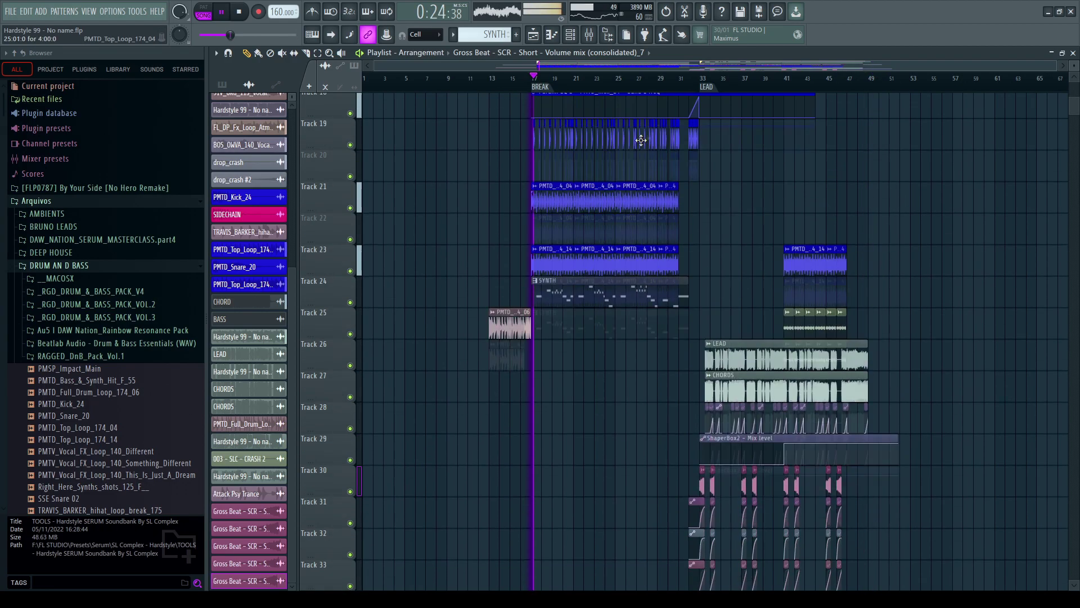
{"action": "scroll", "coordinate": [754, 135], "scroll_direction": "up", "scroll_amount": 2}
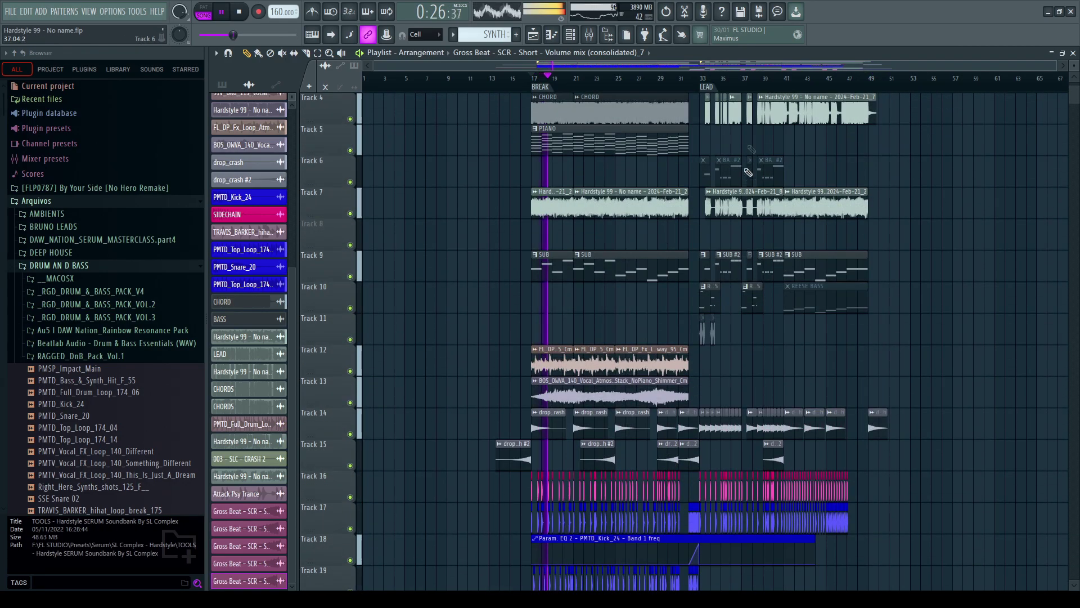
{"action": "scroll", "coordinate": [811, 89], "scroll_direction": "up", "scroll_amount": 2}
{"action": "scroll", "coordinate": [562, 242], "scroll_direction": "up", "scroll_amount": 2}
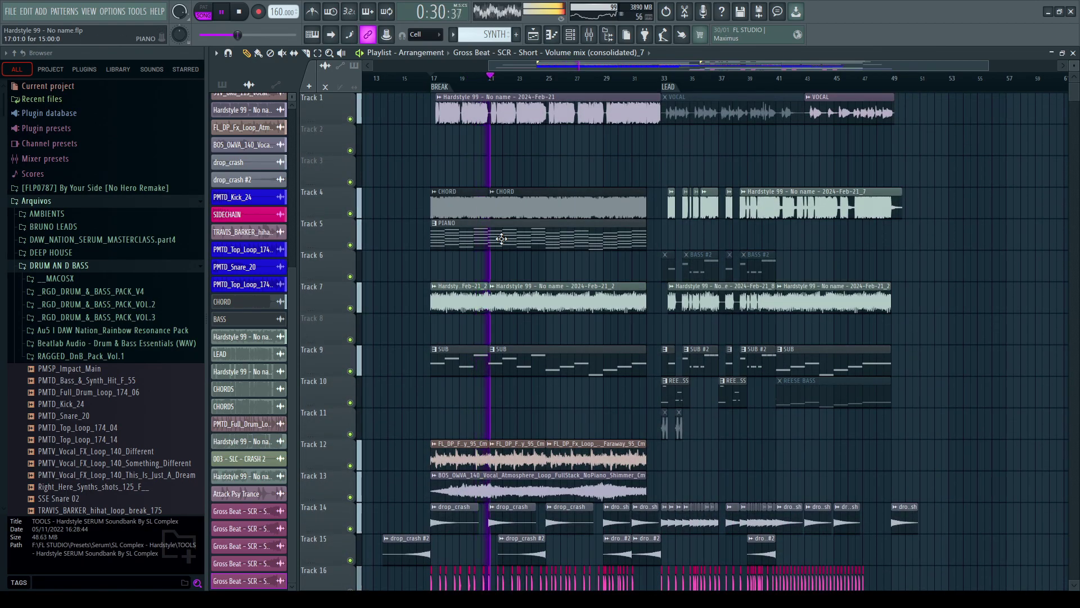
{"action": "scroll", "coordinate": [482, 229], "scroll_direction": "down", "scroll_amount": 8}
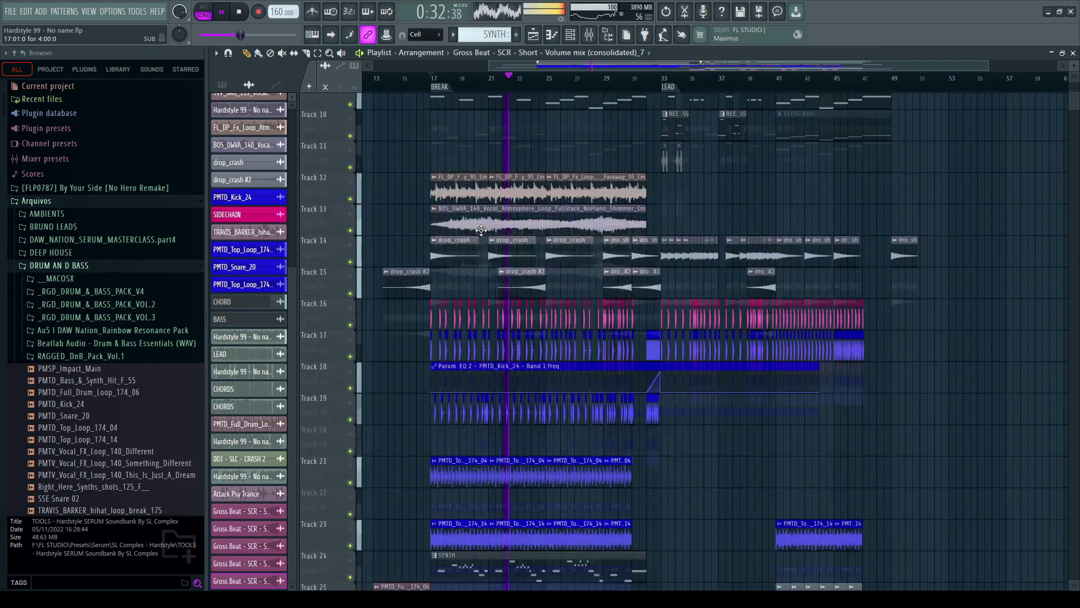
{"action": "scroll", "coordinate": [606, 291], "scroll_direction": "down", "scroll_amount": 4}
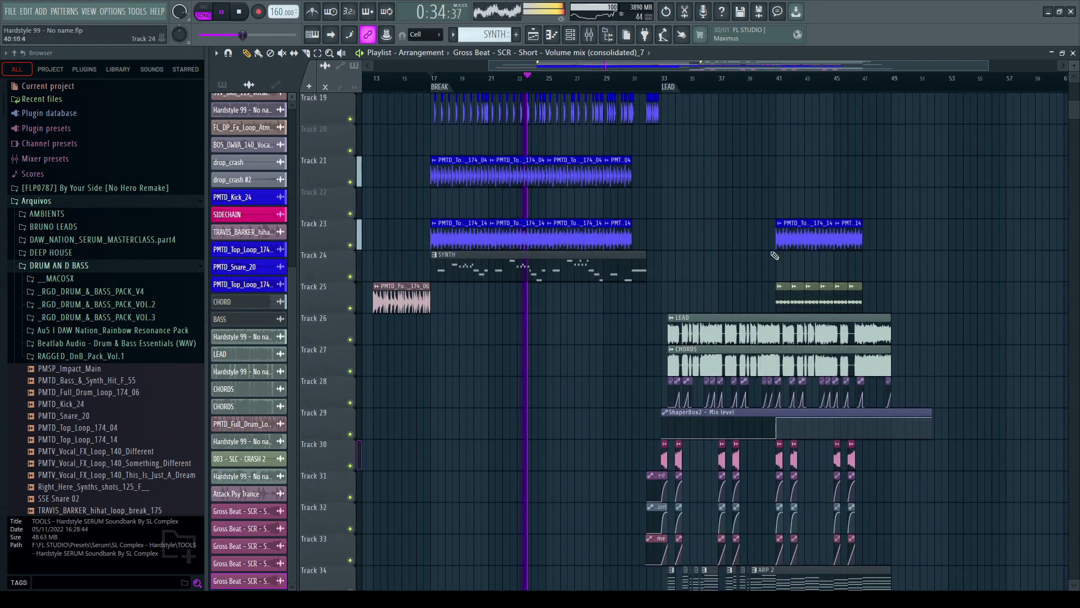
{"action": "scroll", "coordinate": [991, 85], "scroll_direction": "up", "scroll_amount": 2}
{"action": "scroll", "coordinate": [574, 150], "scroll_direction": "down", "scroll_amount": 3}
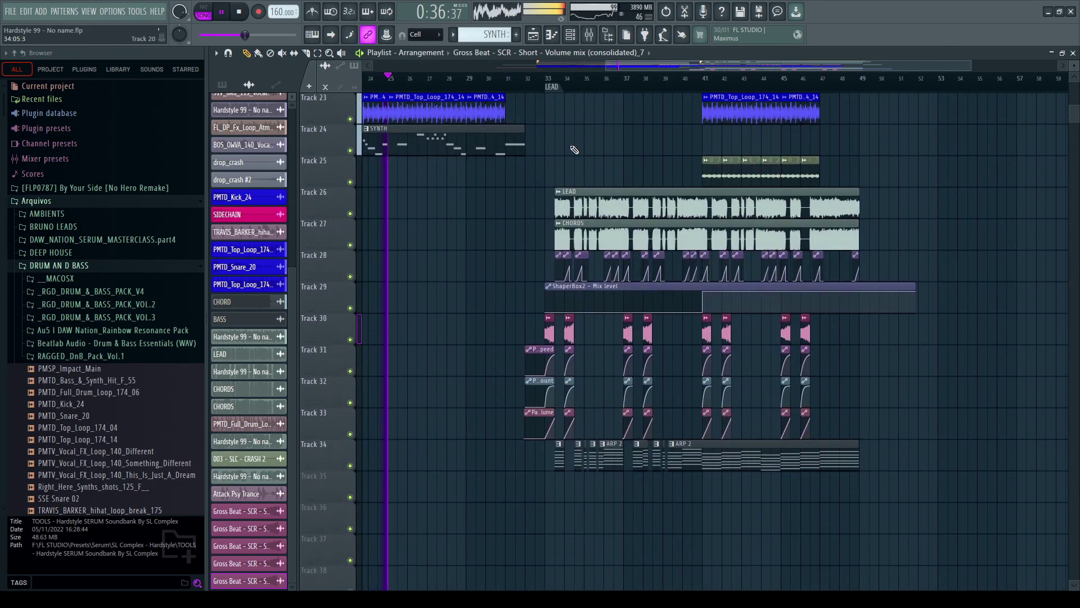
Step: Stop playback and audition the lead section from shortly before bar 41
{"action": "key", "text": "space"}
{"action": "left_click", "coordinate": [535, 82]}
{"action": "scroll", "coordinate": [537, 84], "scroll_direction": "up", "scroll_amount": 2}
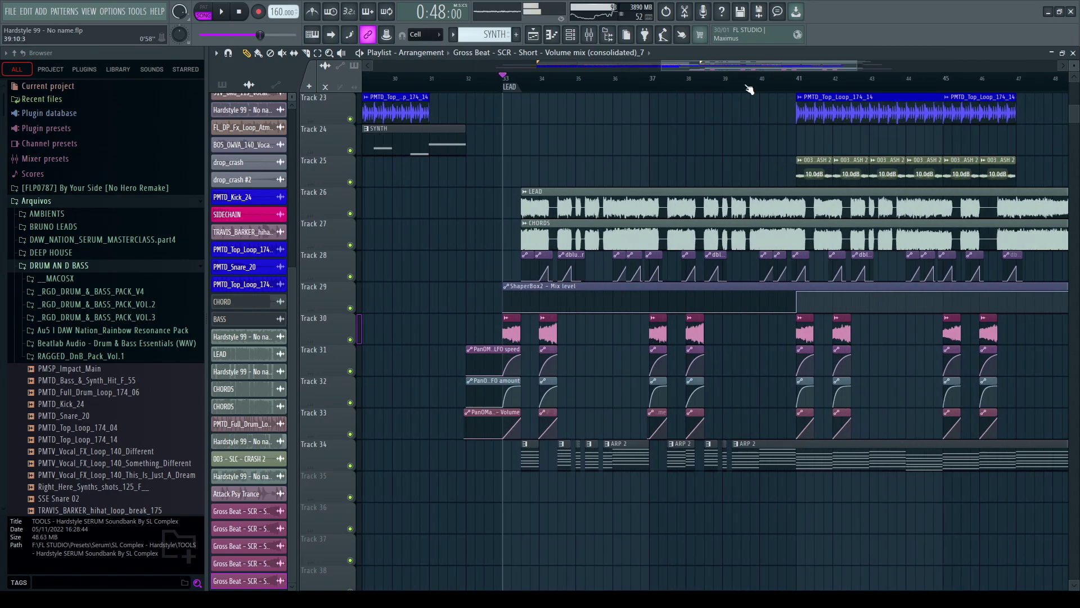
{"action": "scroll", "coordinate": [838, 83], "scroll_direction": "up", "scroll_amount": 3}
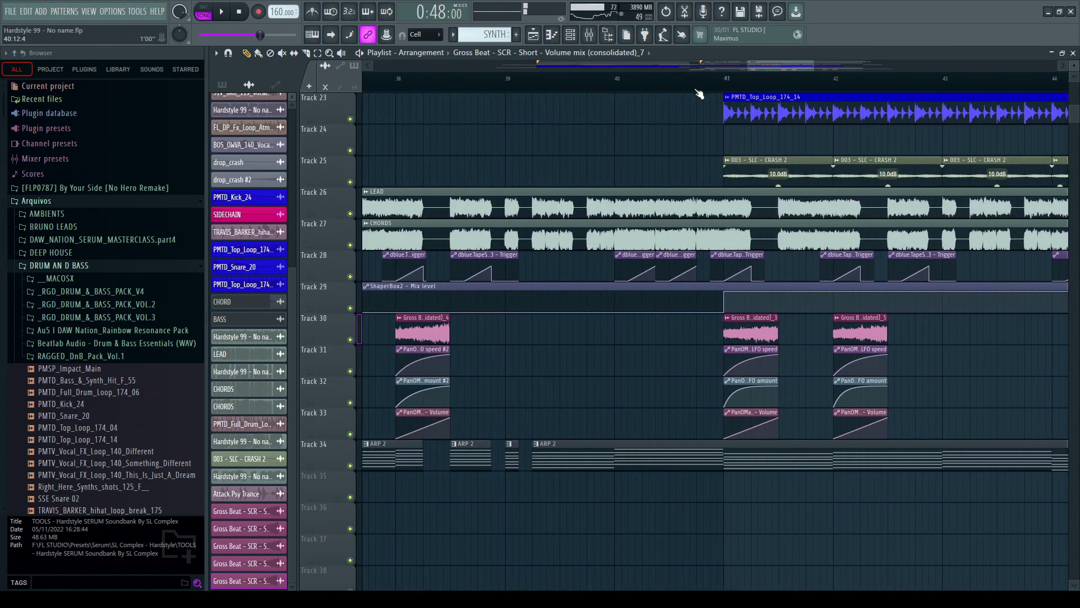
{"action": "scroll", "coordinate": [699, 94], "scroll_direction": "up", "scroll_amount": 2}
{"action": "left_click", "coordinate": [698, 89]}
{"action": "key", "text": "space"}
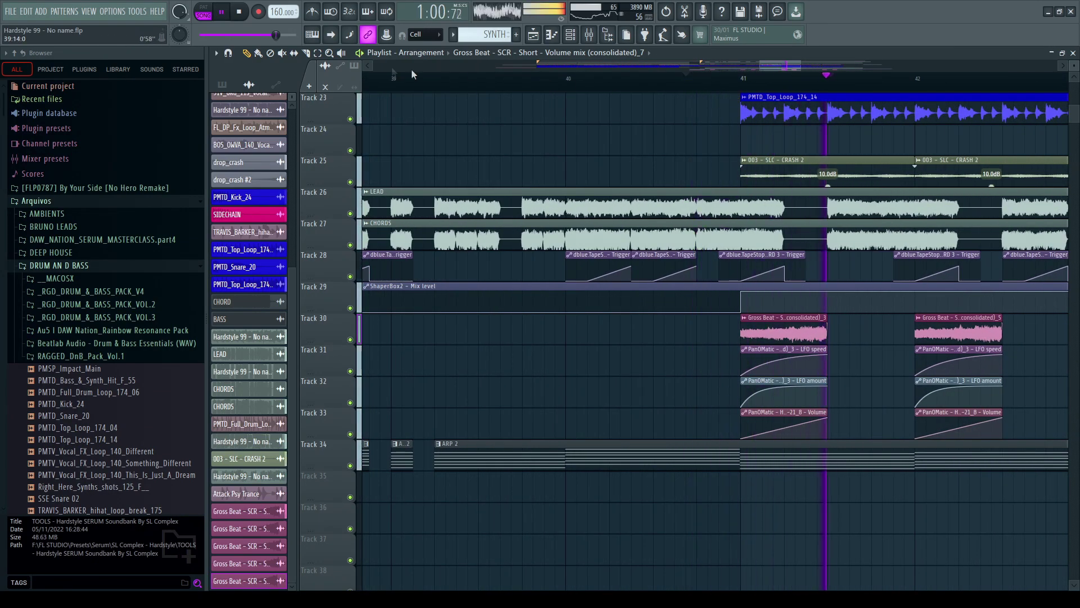
Step: Loop the range from 40:13 to 41:01 and load Glitch2 on the FINAL BUZZ LEAD AND CHORDS mixer insert
{"action": "key", "text": "space"}
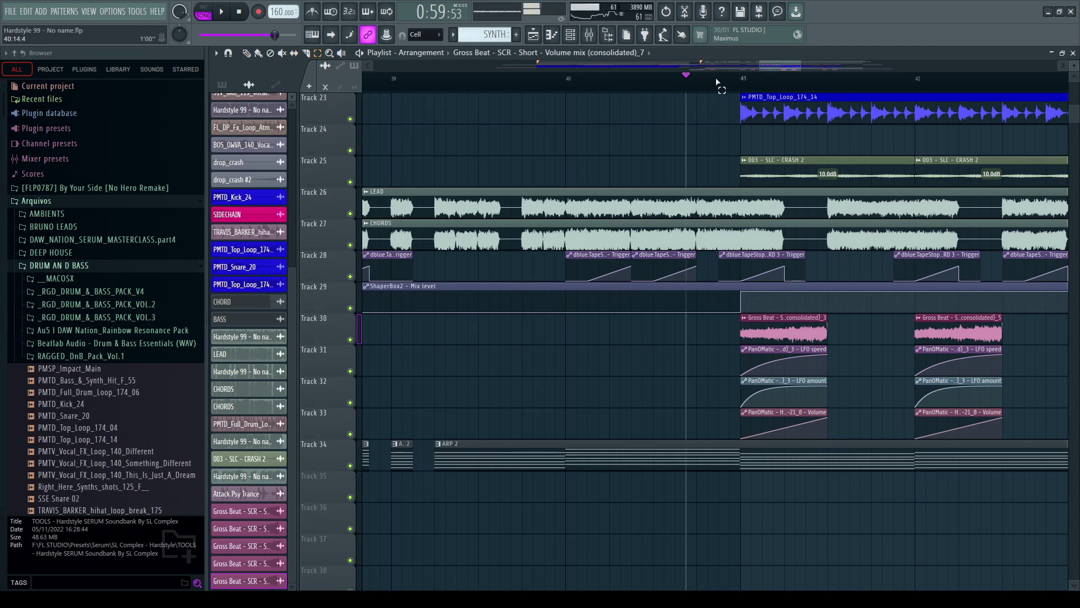
{"action": "left_click_drag", "start_coordinate": [698, 83], "coordinate": [750, 77]}
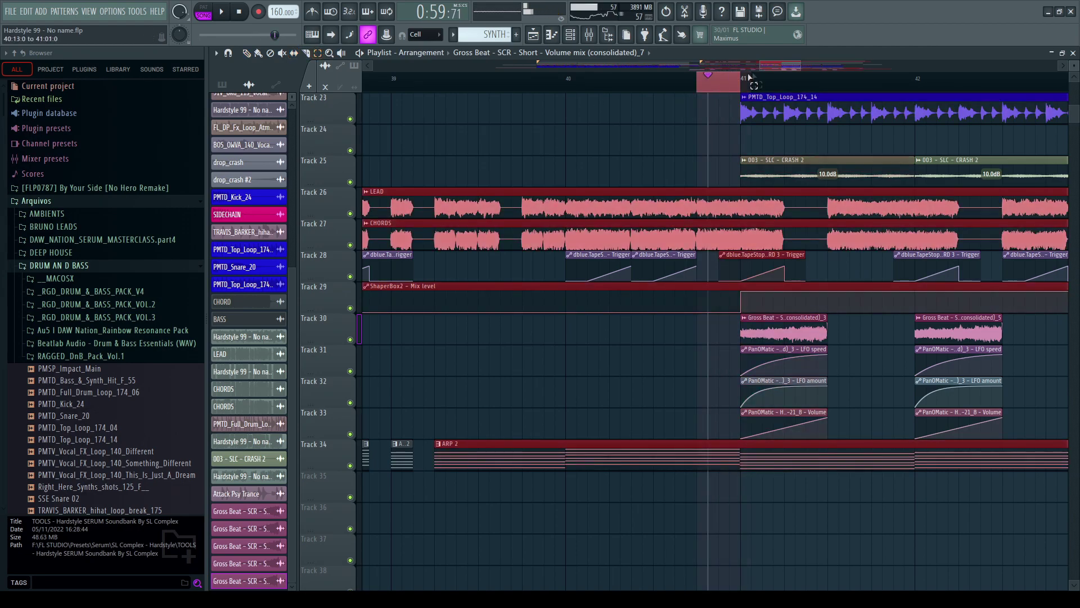
{"action": "left_click", "coordinate": [589, 34]}
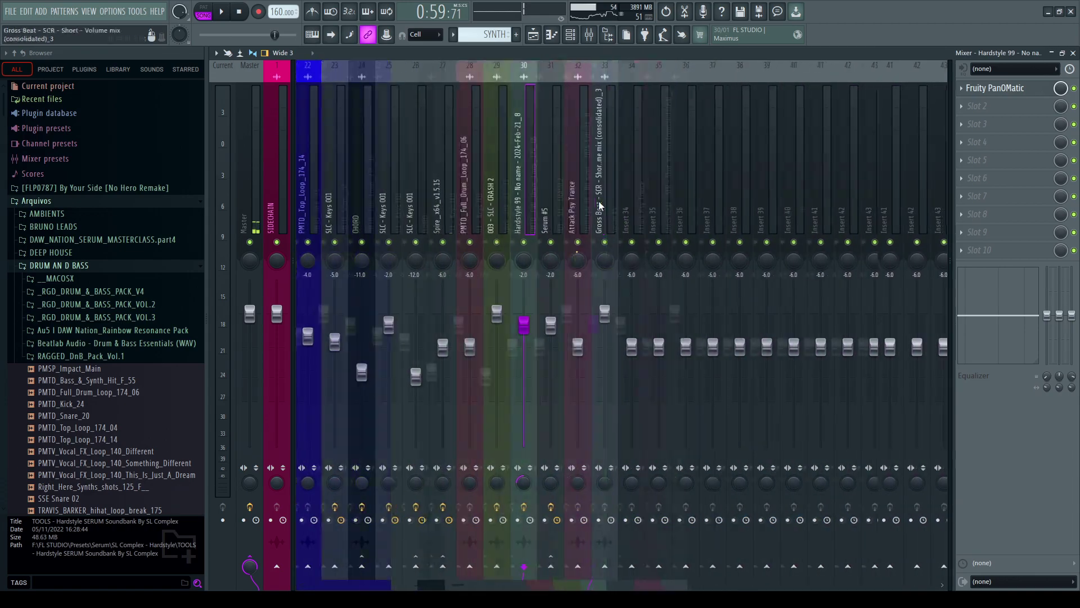
{"action": "key", "text": "space"}
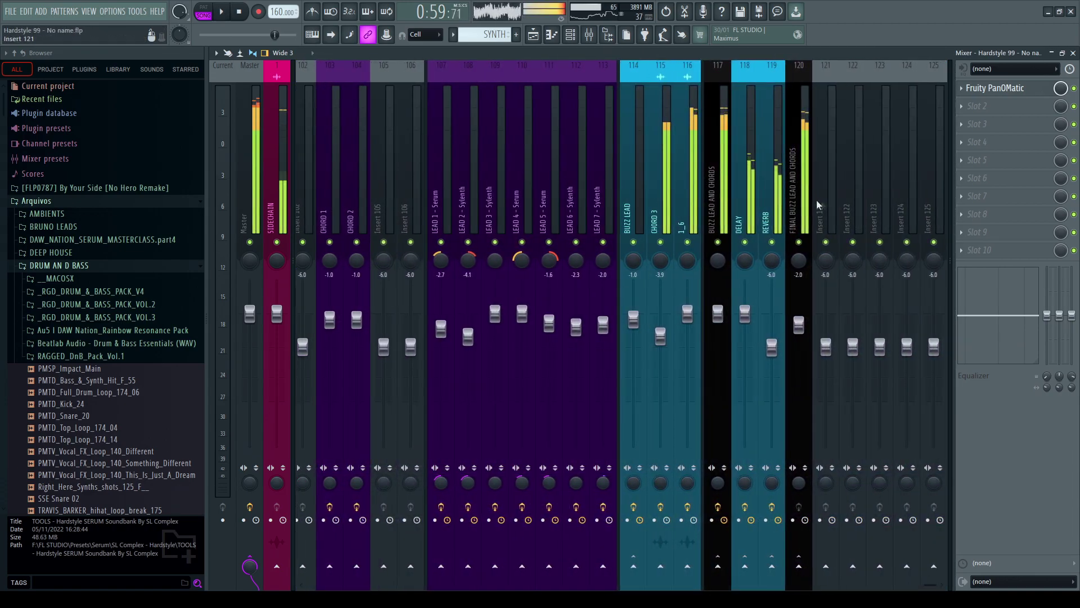
{"action": "key", "text": "space"}
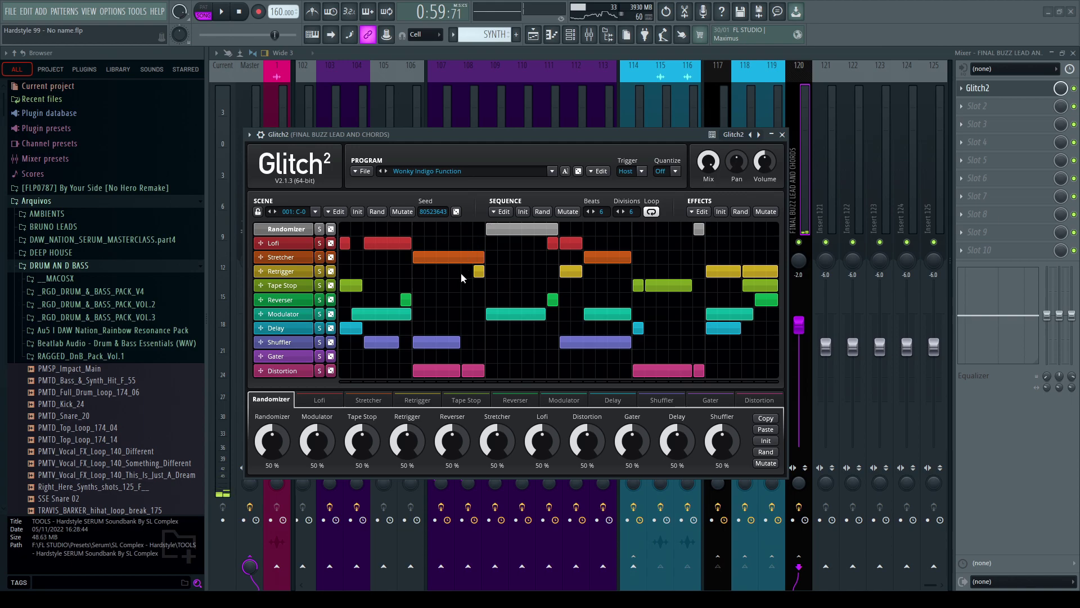
Step: Audition Glitch2 with the Hissy Distant Breakdown program and create an automation clip for its mix level
{"action": "key", "text": "space"}
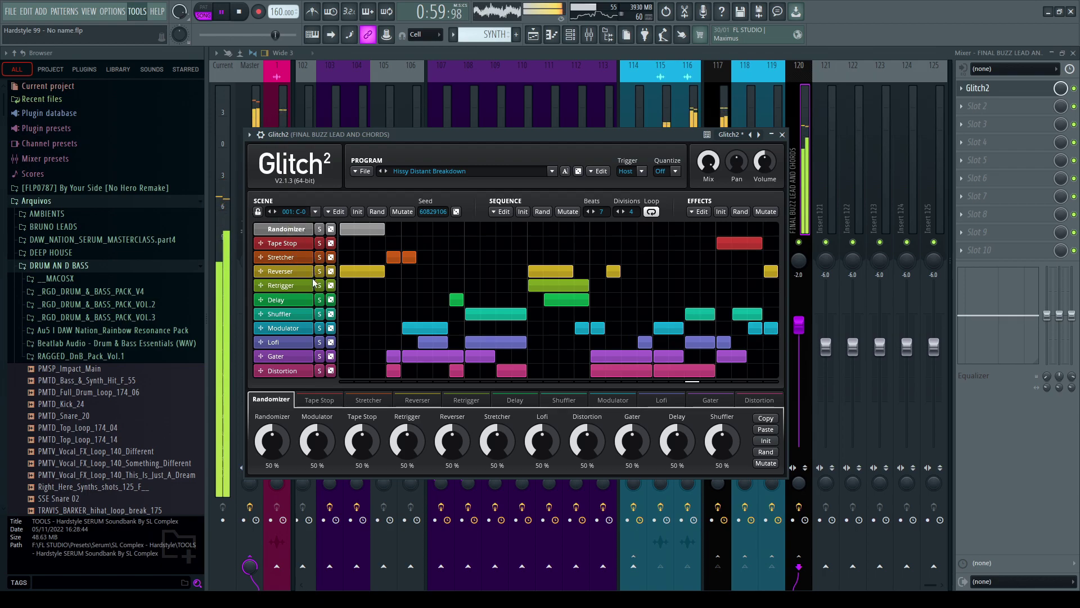
{"action": "left_click", "coordinate": [533, 34]}
{"action": "key", "text": "space"}
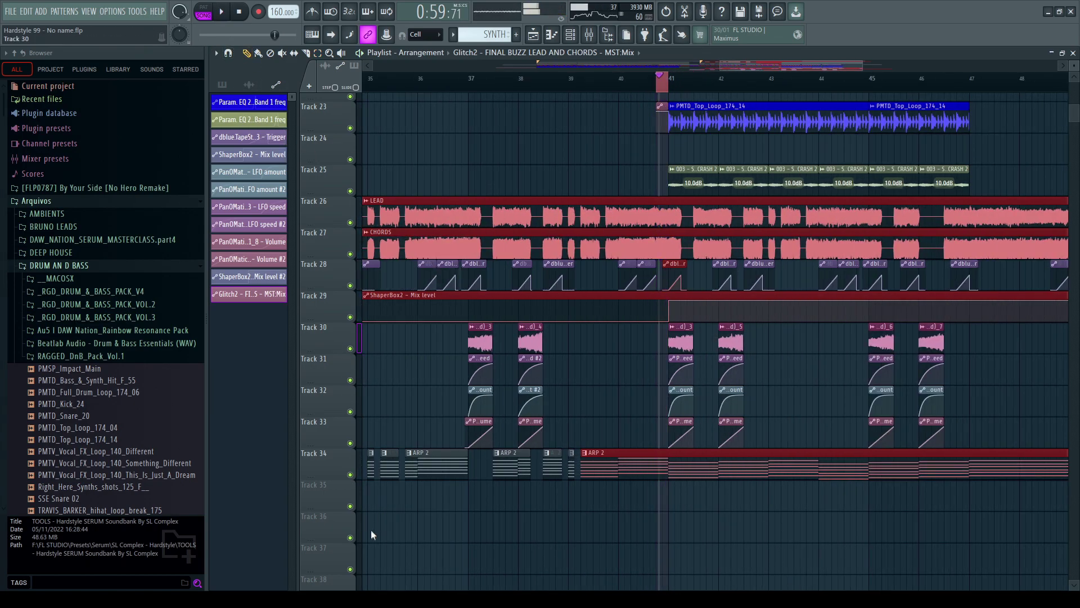
Step: Place the Glitch2 mix automation clip on its own Track 30, starting at bar 33 and ending at bar 49
{"action": "key", "text": "ctrl+z"}
{"action": "scroll", "coordinate": [679, 92], "scroll_direction": "up", "scroll_amount": 2}
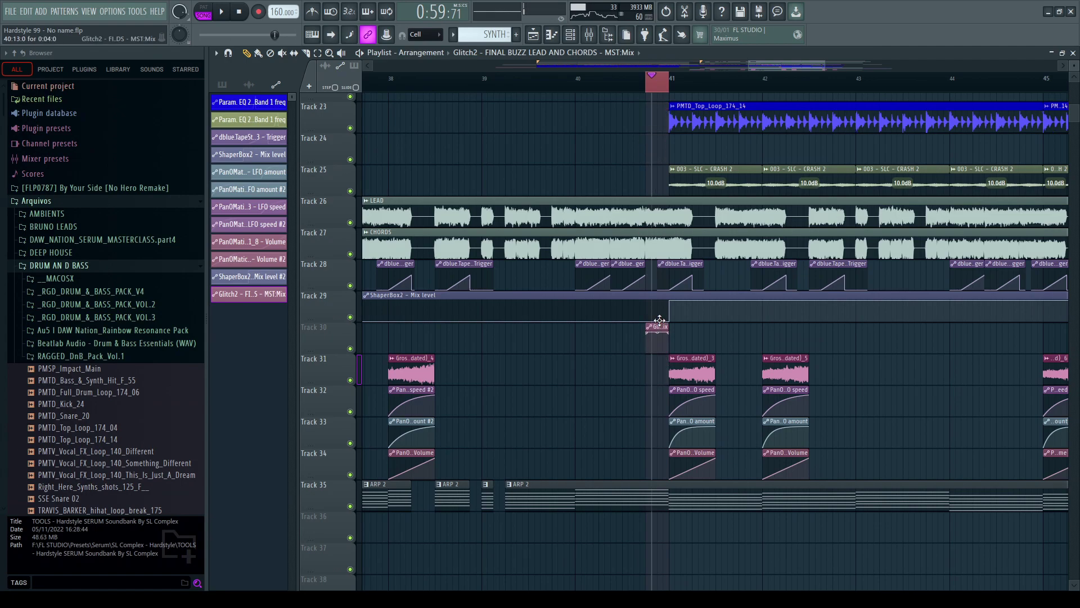
{"action": "scroll", "coordinate": [726, 296], "scroll_direction": "down", "scroll_amount": 4}
{"action": "left_click", "coordinate": [705, 334]}
{"action": "scroll", "coordinate": [751, 325], "scroll_direction": "right", "scroll_amount": 1}
{"action": "left_click_drag", "start_coordinate": [730, 328], "coordinate": [504, 330]}
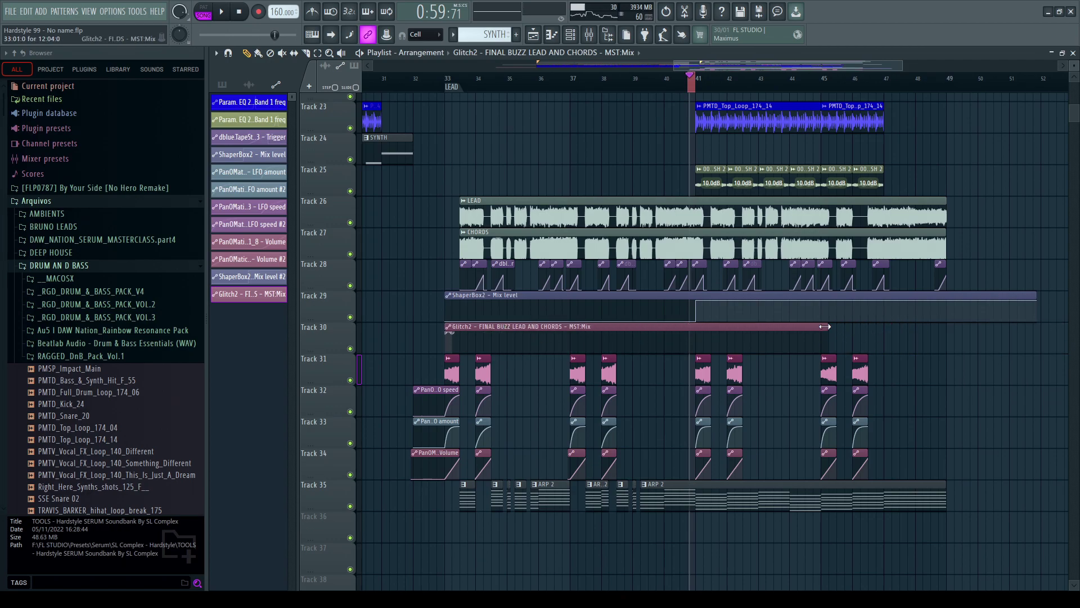
{"action": "left_click_drag", "start_coordinate": [829, 326], "coordinate": [908, 362]}
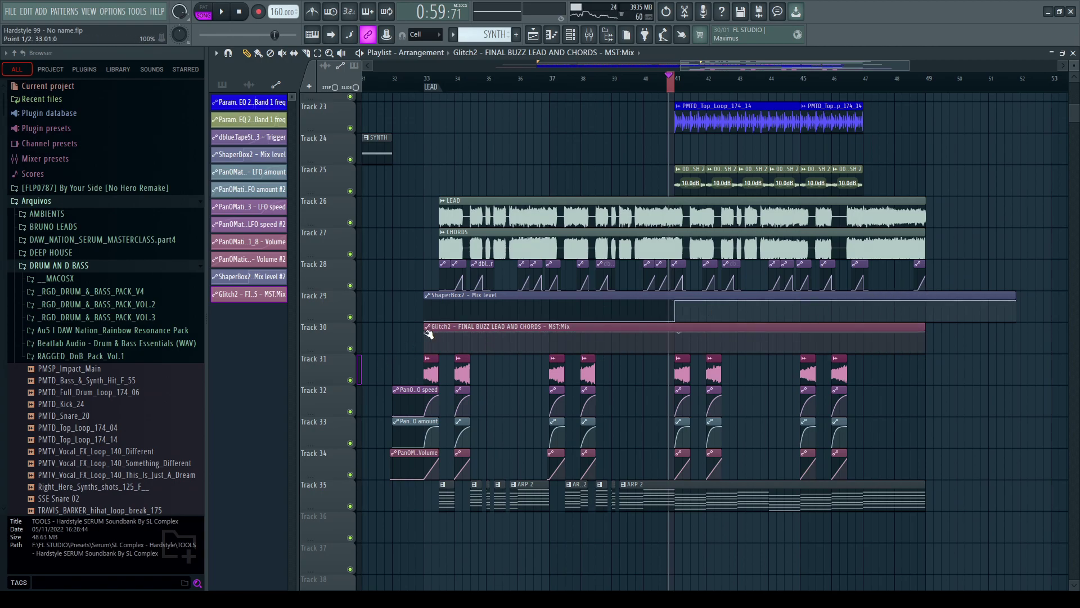
Step: Shape the Glitch2 mix automation to start at zero, jump up at 40:13 and drop back to zero at 41:05
{"action": "left_click_drag", "start_coordinate": [427, 334], "coordinate": [427, 352]}
{"action": "scroll", "coordinate": [710, 89], "scroll_direction": "up", "scroll_amount": 4}
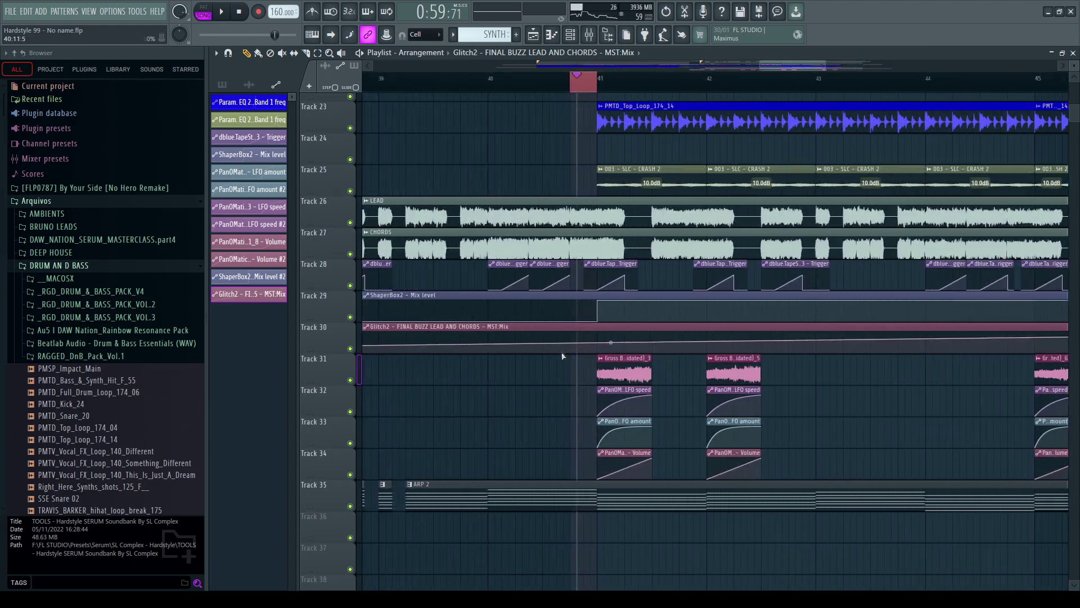
{"action": "left_click", "coordinate": [572, 345]}
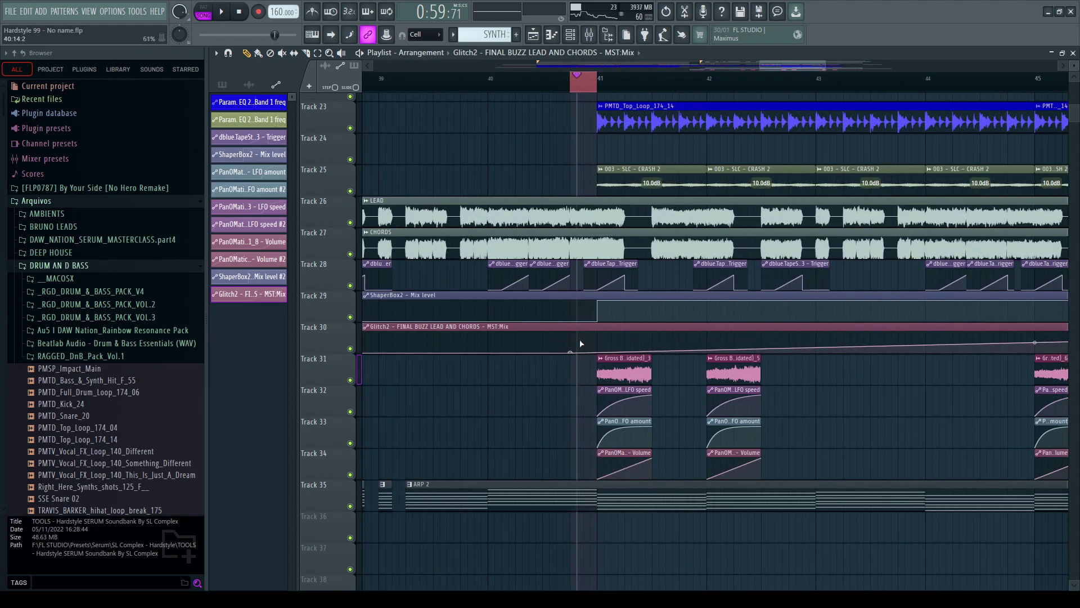
{"action": "left_click", "coordinate": [583, 334]}
{"action": "left_click", "coordinate": [597, 337]}
{"action": "left_click_drag", "start_coordinate": [599, 338], "coordinate": [633, 354]}
{"action": "scroll", "coordinate": [872, 90], "scroll_direction": "down", "scroll_amount": 1}
{"action": "scroll", "coordinate": [870, 90], "scroll_direction": "up", "scroll_amount": 1}
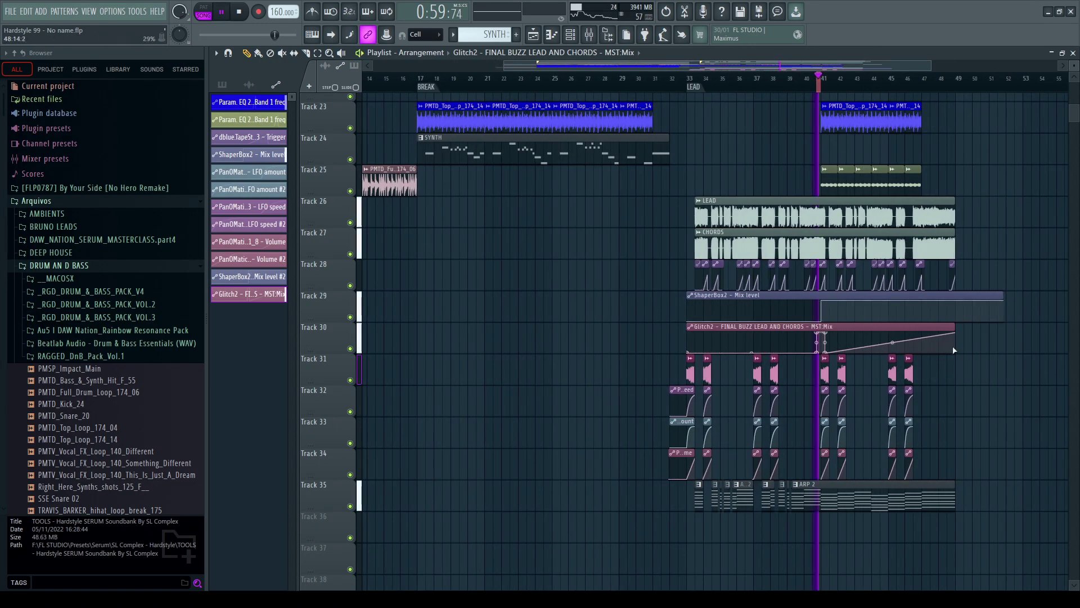
Step: Extend the Glitch2 mix automation clip well past bar 49 and lower its point near bar 49 to the minimum
{"action": "key", "text": "space"}
{"action": "key", "text": "space"}
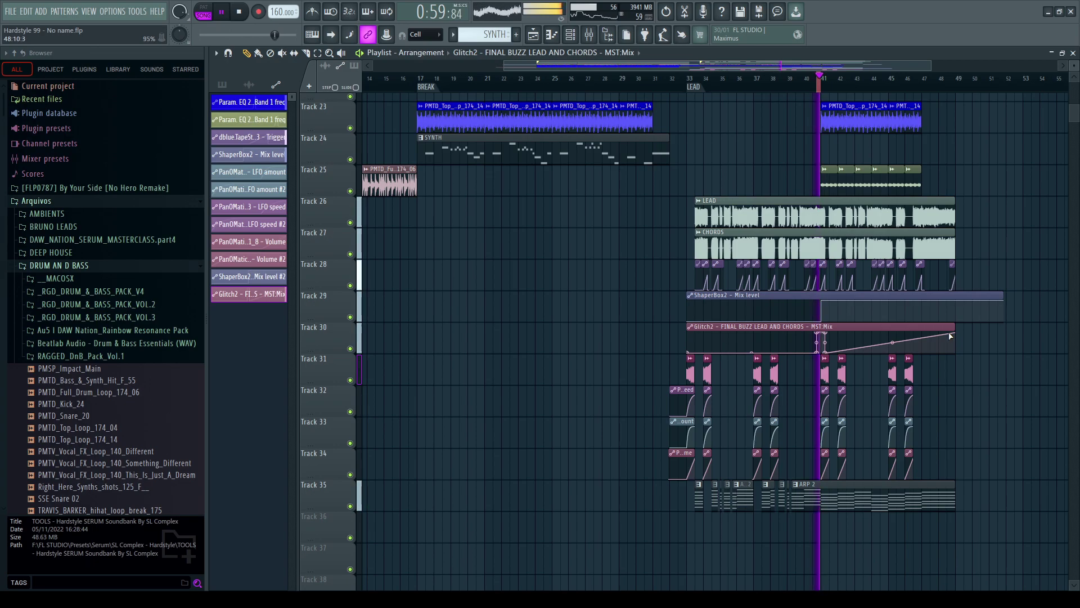
{"action": "scroll", "coordinate": [943, 347], "scroll_direction": "up", "scroll_amount": 2}
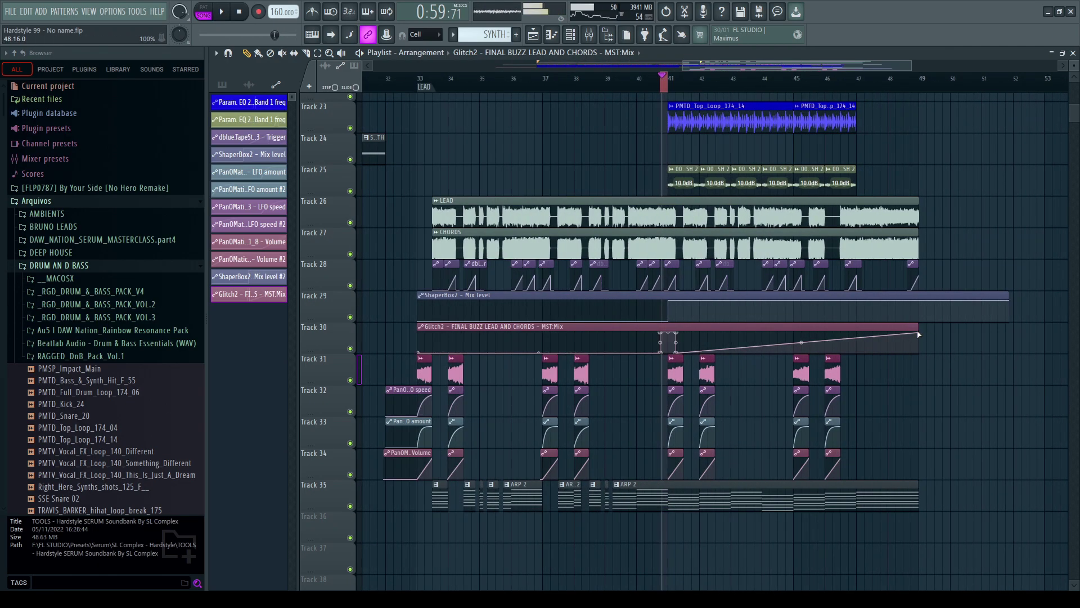
{"action": "left_click_drag", "start_coordinate": [917, 328], "coordinate": [1066, 328]}
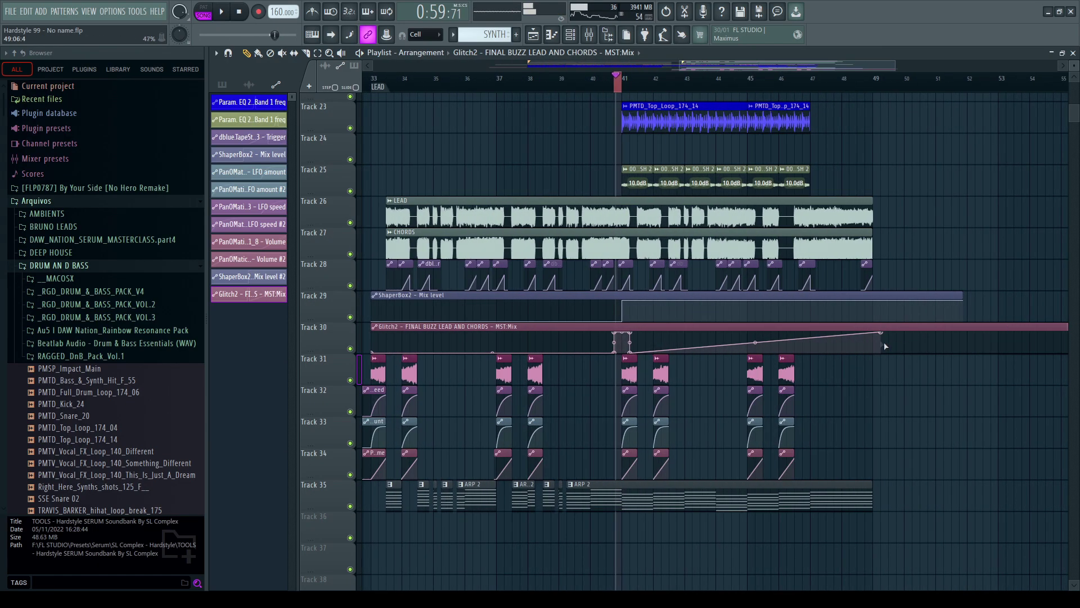
{"action": "left_click_drag", "start_coordinate": [882, 336], "coordinate": [875, 370]}
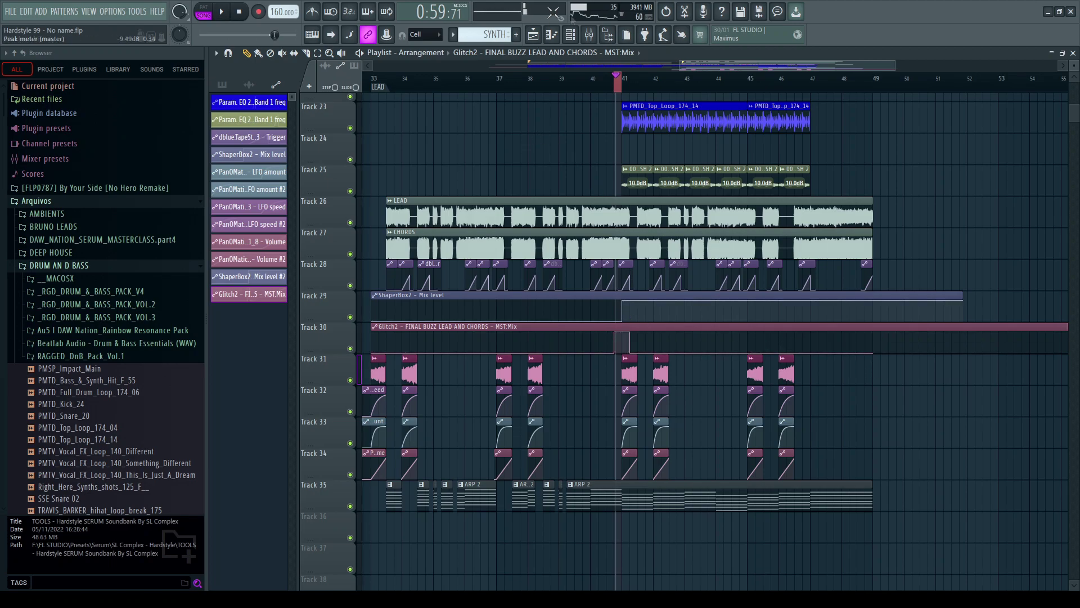
Step: Widen the loop selection to 40:13 through 41:05, solo mixer insert 116 and open Glitch2 during playback
{"action": "scroll", "coordinate": [628, 72], "scroll_direction": "up", "scroll_amount": 4}
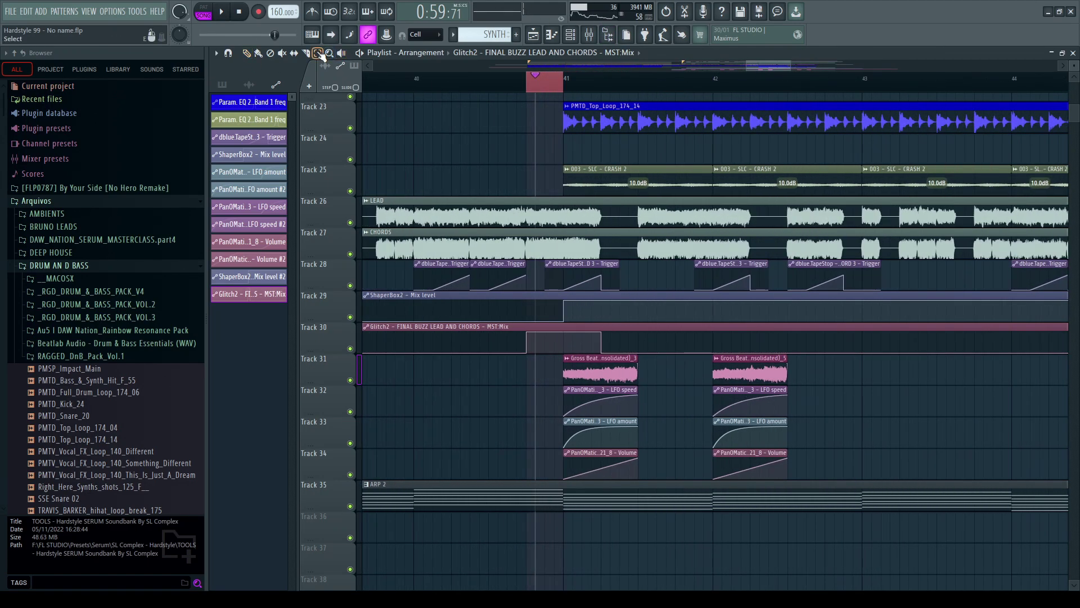
{"action": "left_click_drag", "start_coordinate": [535, 84], "coordinate": [630, 97]}
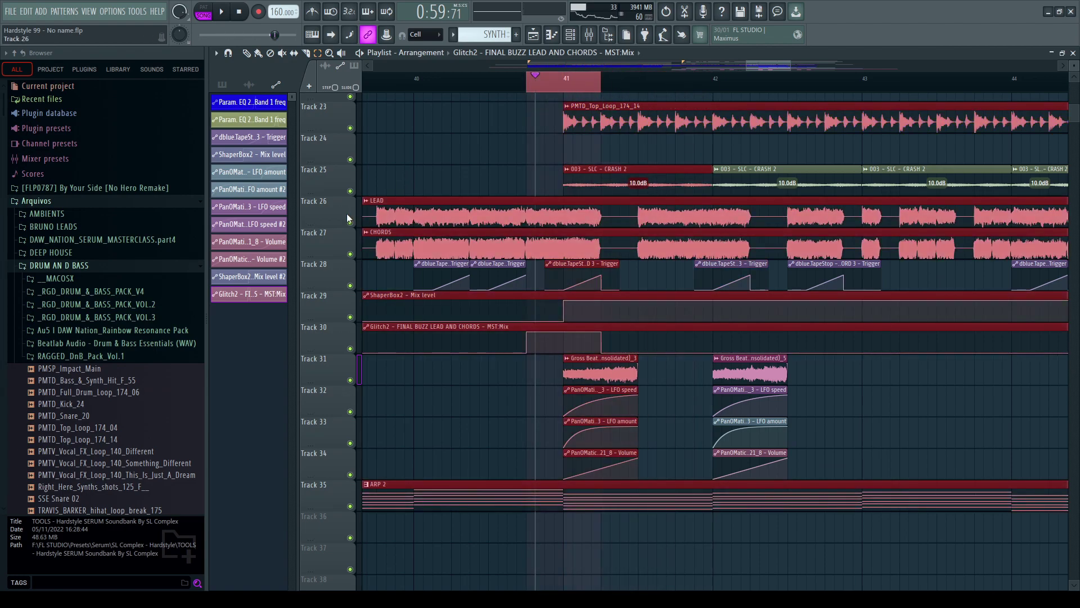
{"action": "left_click", "coordinate": [589, 35]}
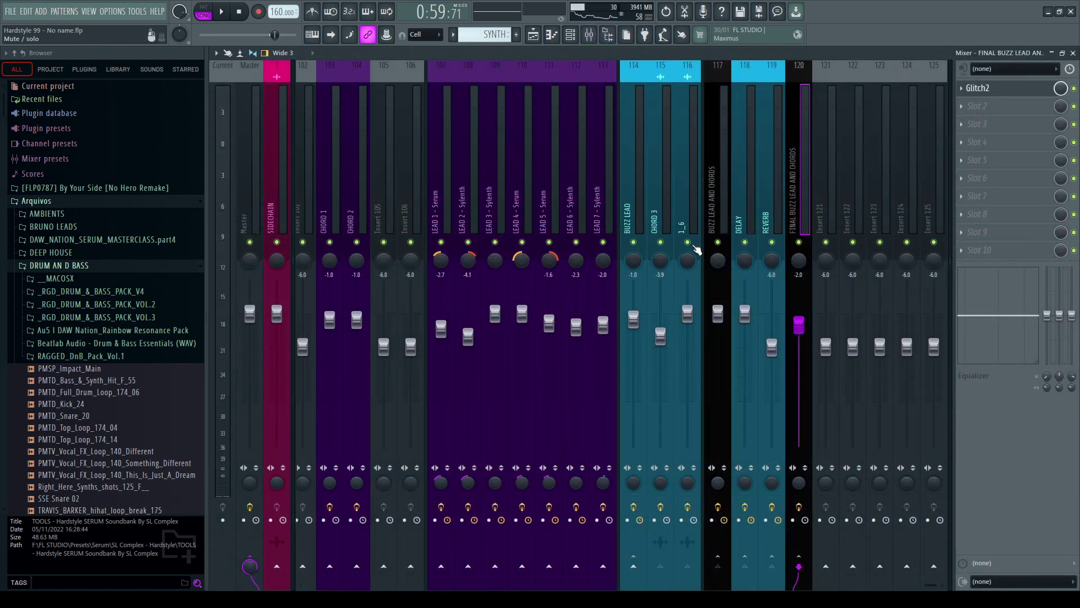
{"action": "right_click", "coordinate": [688, 242]}
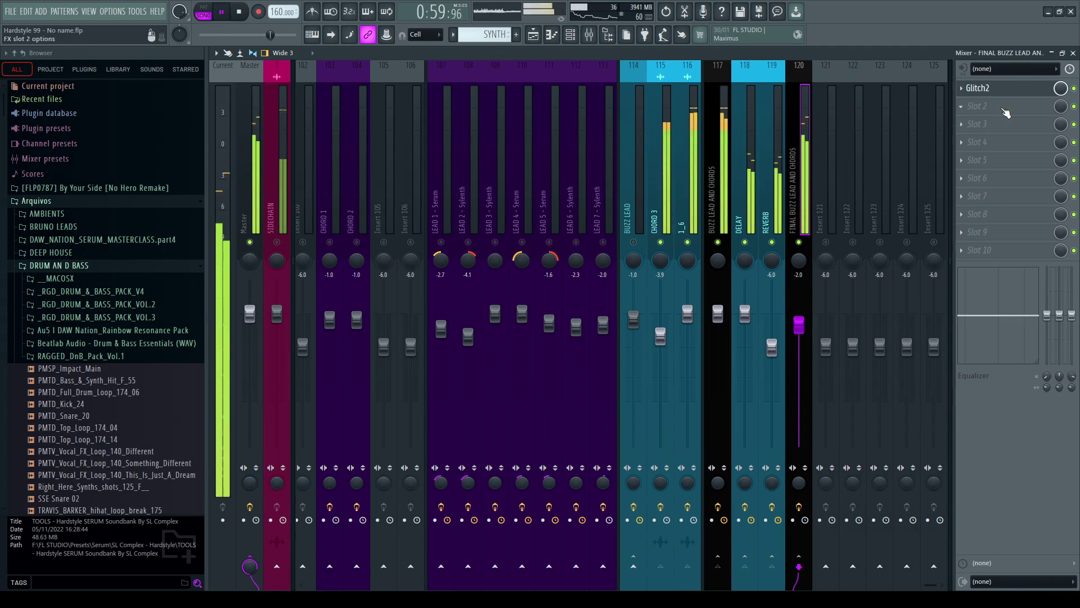
{"action": "left_click", "coordinate": [982, 88]}
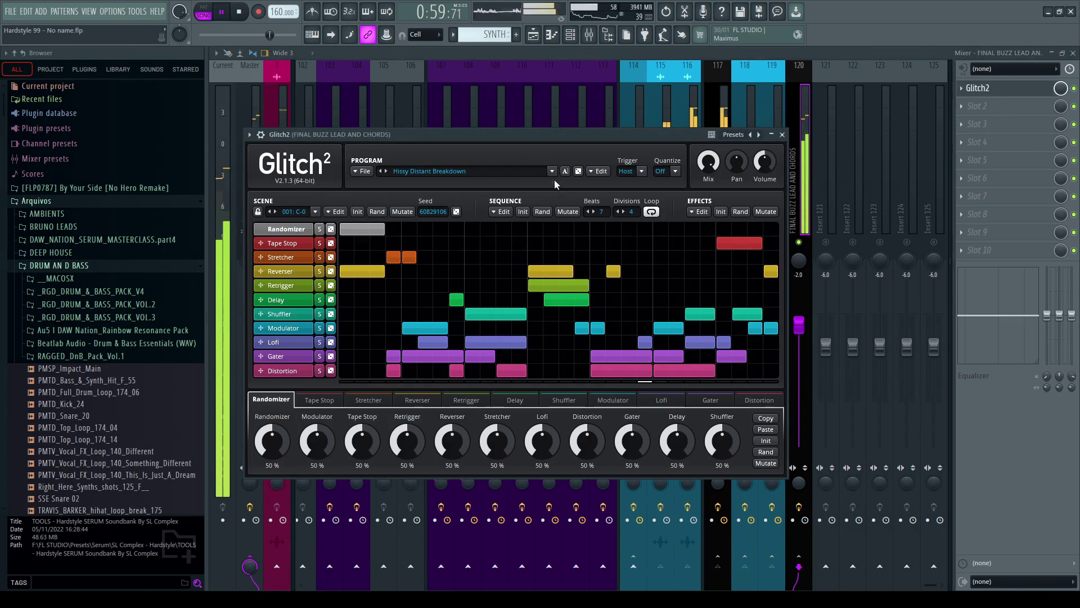
Step: Audition successive Glitch2 programs over the looped range and settle on Tastily Hysterical Gurgle
{"action": "left_click", "coordinate": [386, 171]}
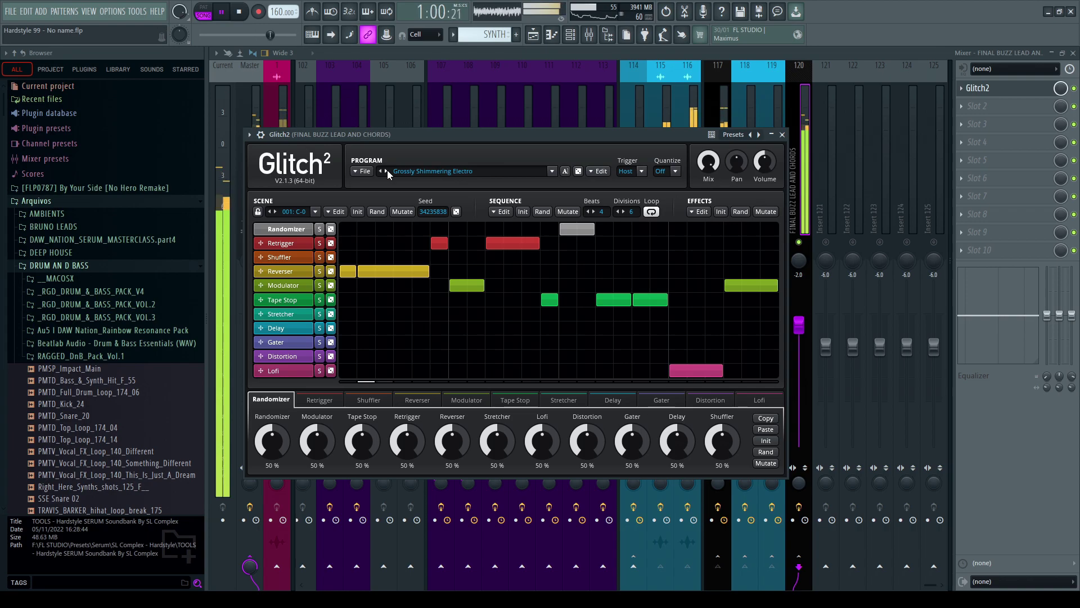
{"action": "left_click", "coordinate": [388, 171]}
{"action": "left_click", "coordinate": [387, 171]}
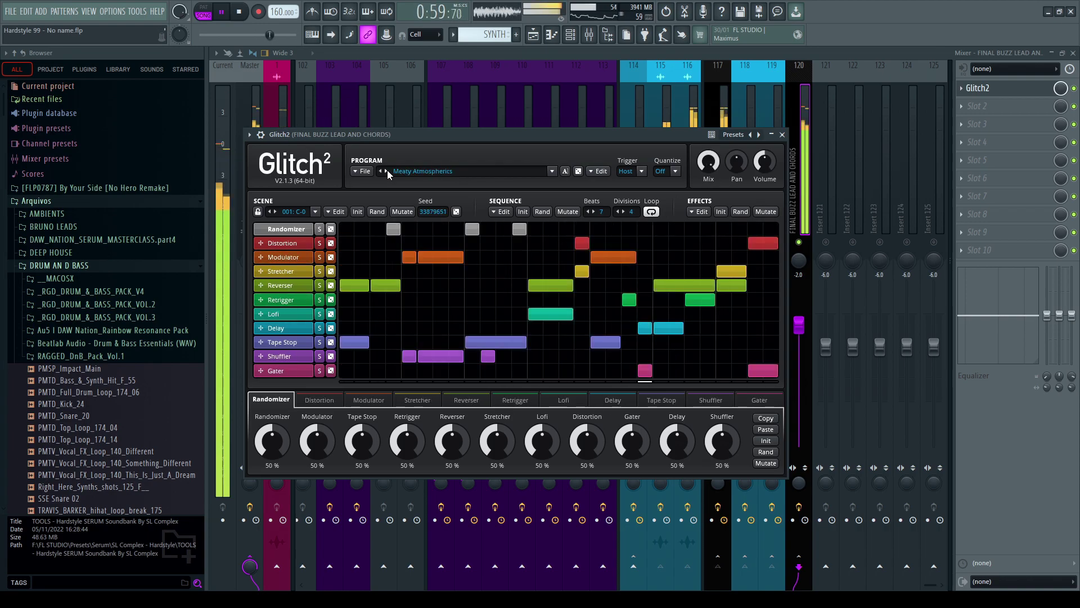
{"action": "left_click", "coordinate": [388, 171]}
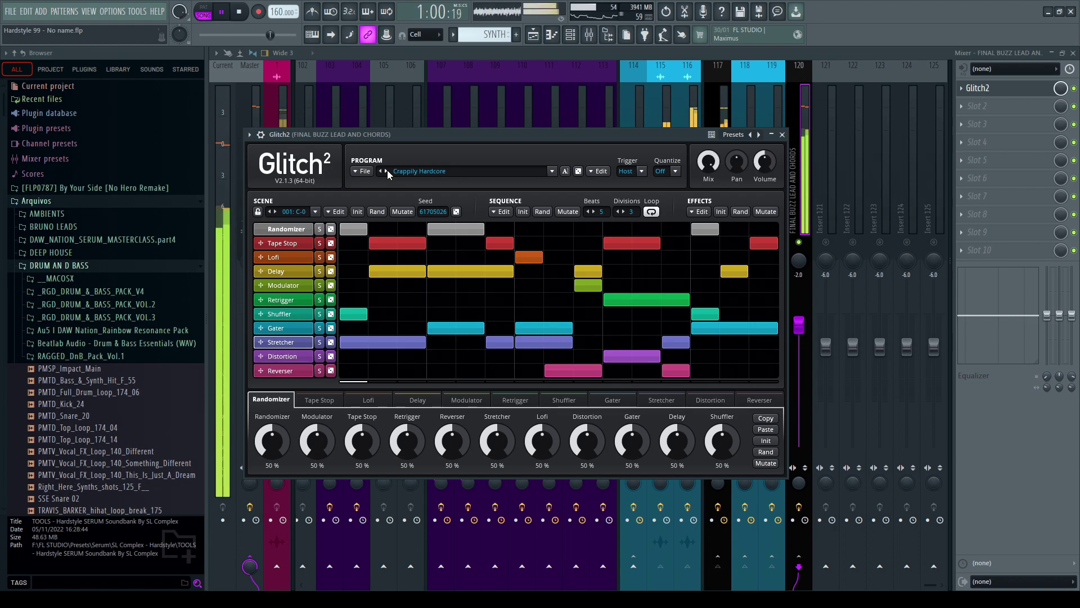
{"action": "left_click", "coordinate": [387, 172]}
{"action": "left_click", "coordinate": [387, 171]}
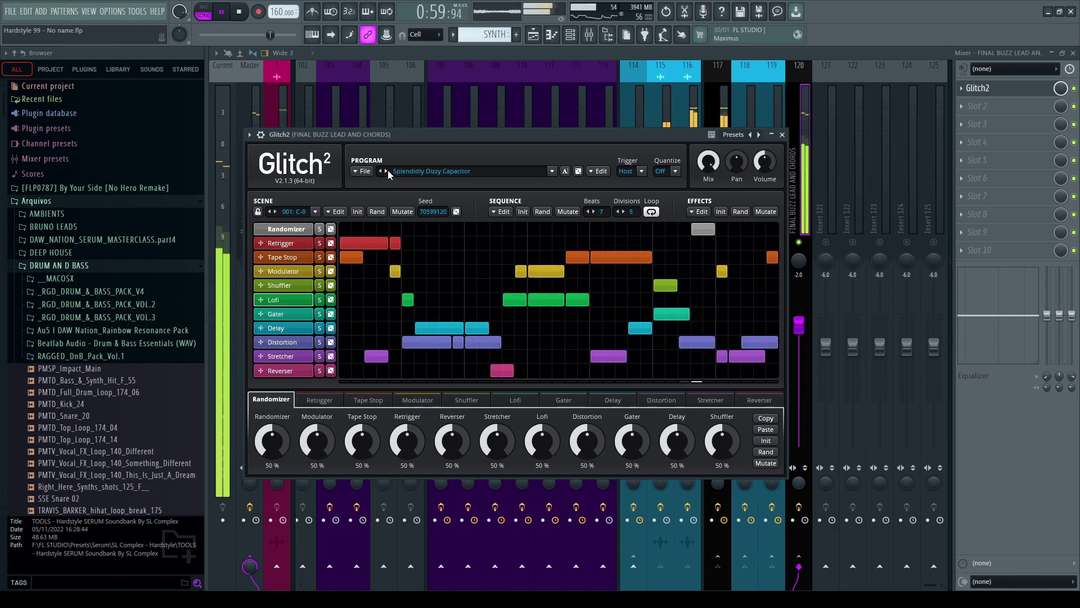
{"action": "left_click", "coordinate": [387, 172]}
{"action": "left_click", "coordinate": [387, 171]}
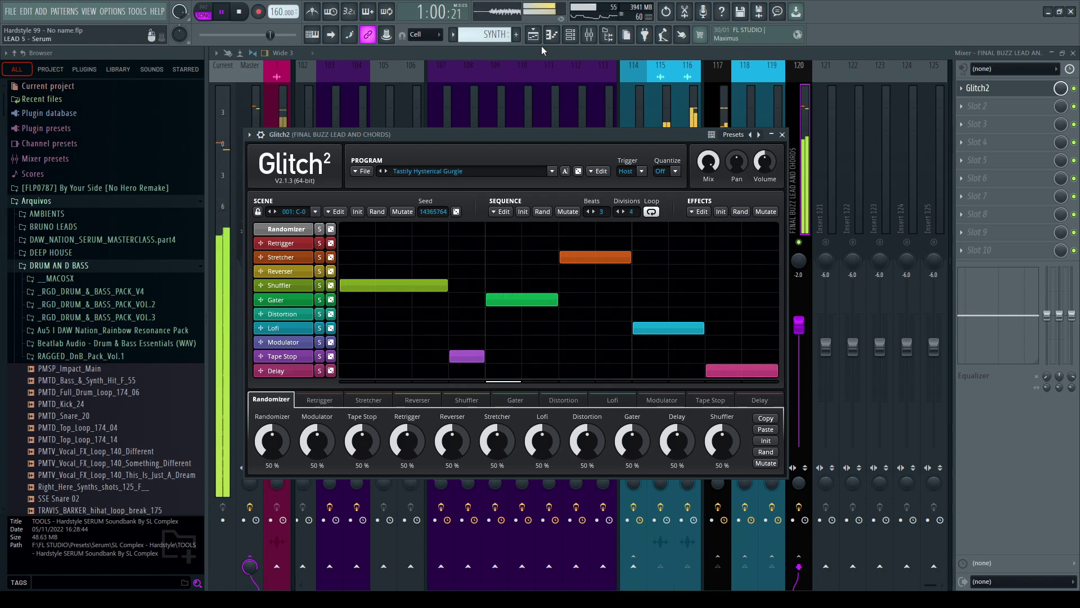
Step: Return to the playlist, clear the time selection and play the lead section from around bar 37
{"action": "left_click", "coordinate": [549, 65]}
{"action": "key", "text": "F9"}
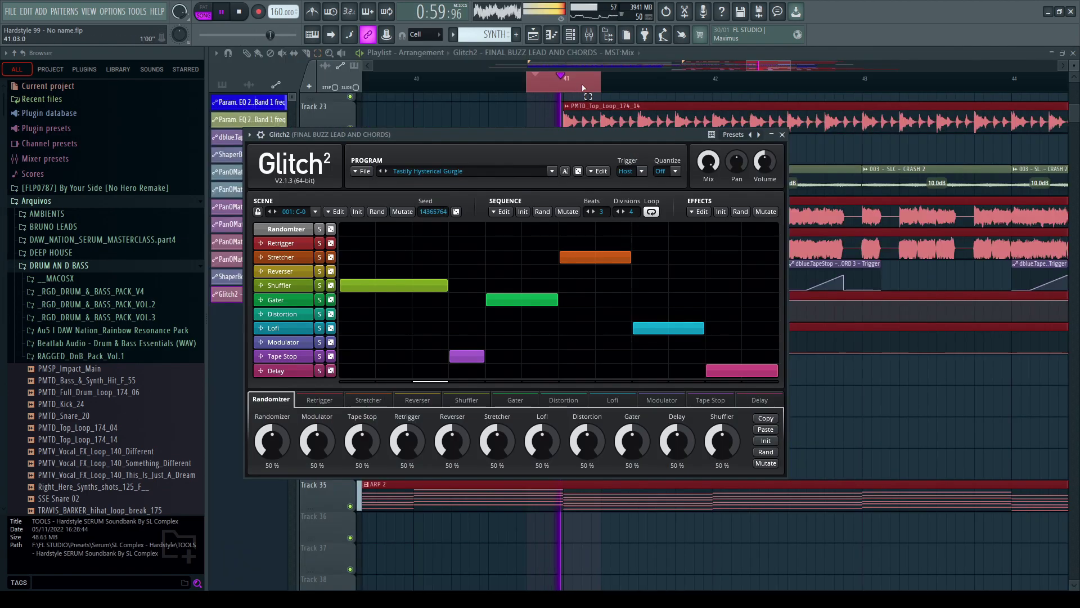
{"action": "left_click", "coordinate": [248, 60]}
{"action": "scroll", "coordinate": [435, 83], "scroll_direction": "down", "scroll_amount": 4}
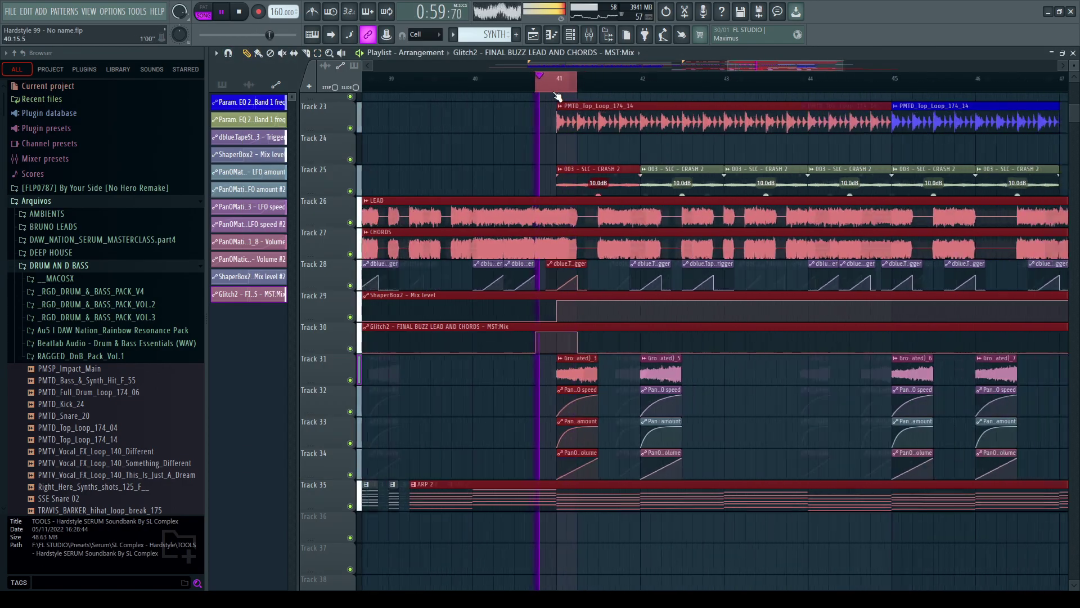
{"action": "left_click", "coordinate": [434, 82]}
{"action": "scroll", "coordinate": [438, 84], "scroll_direction": "up", "scroll_amount": 5}
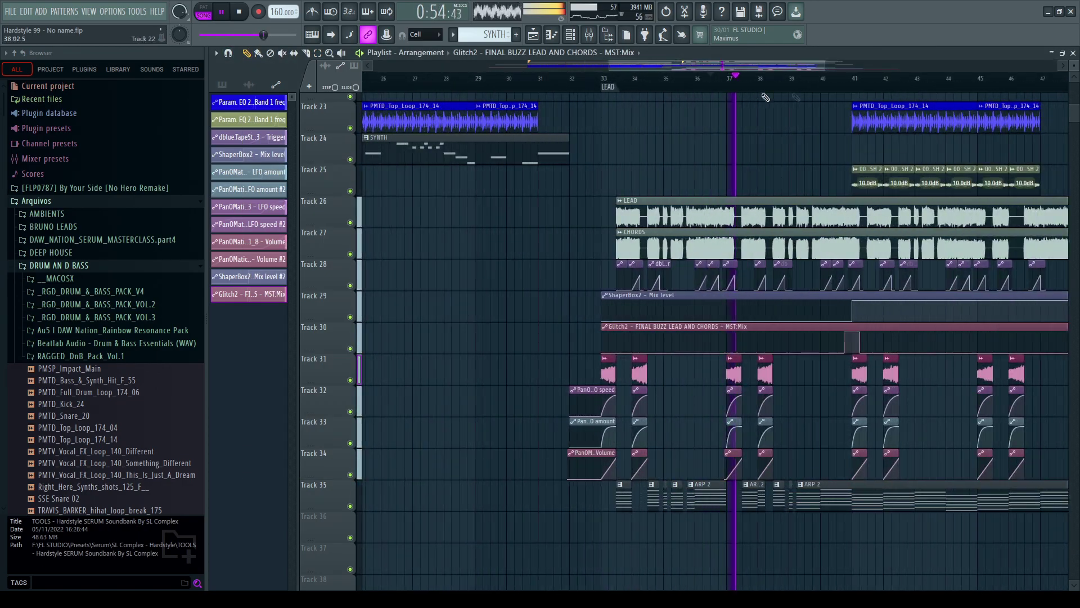
{"action": "scroll", "coordinate": [844, 118], "scroll_direction": "right", "scroll_amount": 4}
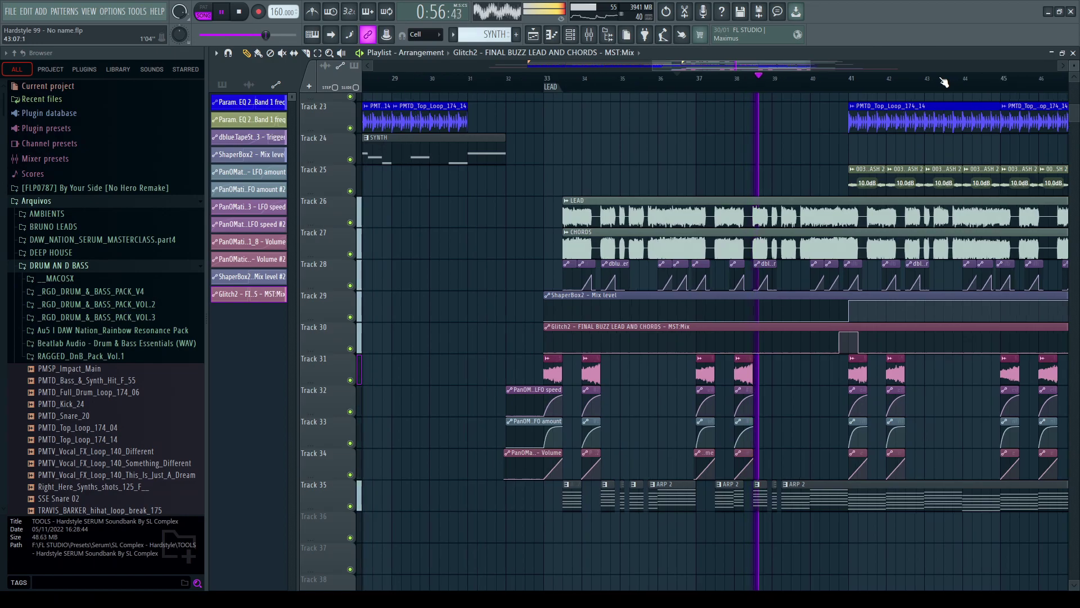
Step: Slice the ARP 2 clip on Track 35 at mid-bar 40 and at bar 41, and delete the piece between
{"action": "scroll", "coordinate": [533, 326], "scroll_direction": "down", "scroll_amount": 4}
{"action": "key", "text": "c"}
{"action": "left_click", "coordinate": [598, 368]}
{"action": "left_click", "coordinate": [523, 369]}
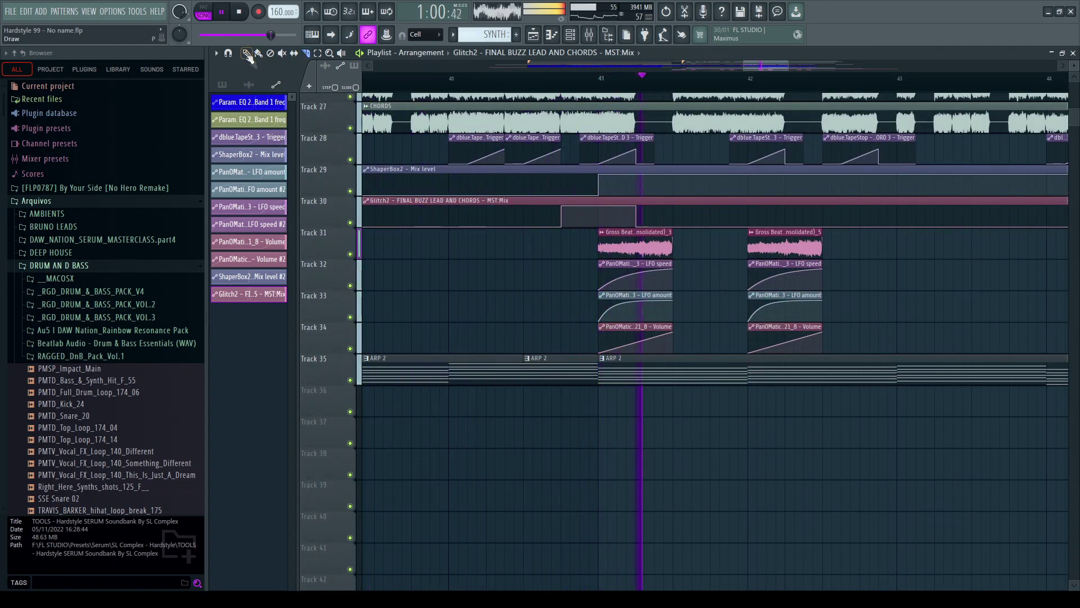
{"action": "right_click", "coordinate": [560, 369]}
Step: Delete the drop_crash clips between bars 40 and 41 on Track 14 and the last two hits before bar 41 on Tracks 16 and 17
{"action": "scroll", "coordinate": [545, 334], "scroll_direction": "up", "scroll_amount": 17}
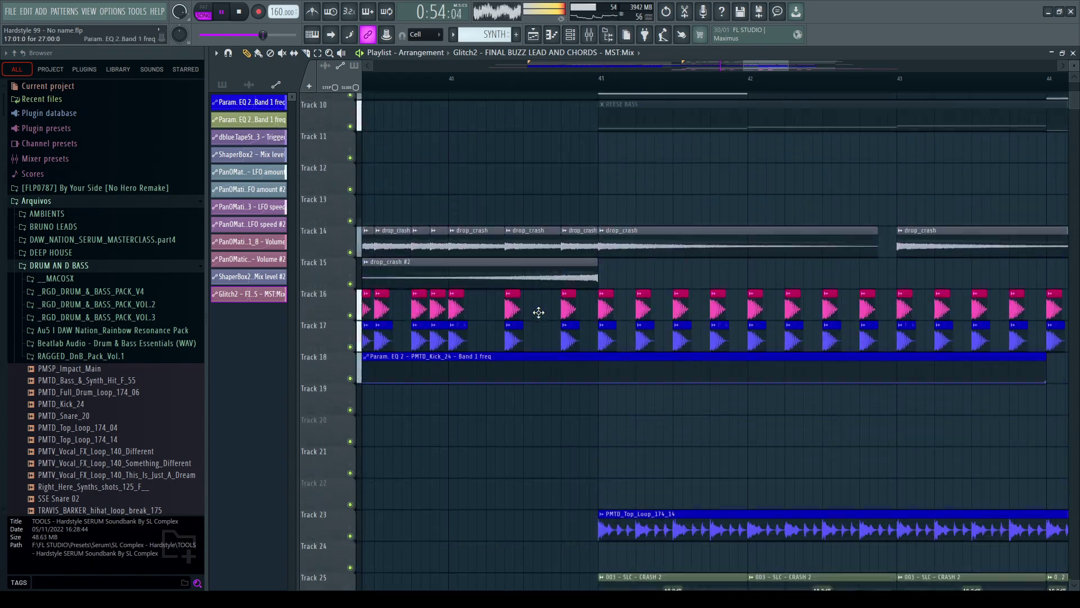
{"action": "right_click", "coordinate": [570, 332]}
{"action": "right_click", "coordinate": [564, 243]}
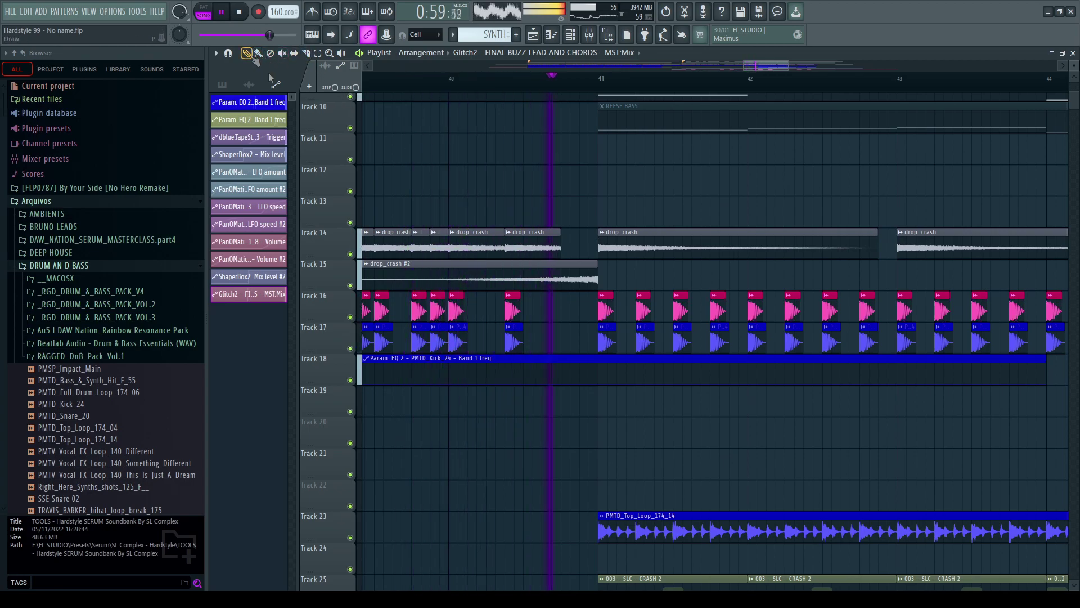
{"action": "right_click", "coordinate": [478, 243]}
{"action": "right_click", "coordinate": [514, 243]}
{"action": "right_click", "coordinate": [514, 308]}
{"action": "right_click", "coordinate": [514, 332]}
{"action": "scroll", "coordinate": [444, 213], "scroll_direction": "up", "scroll_amount": 5}
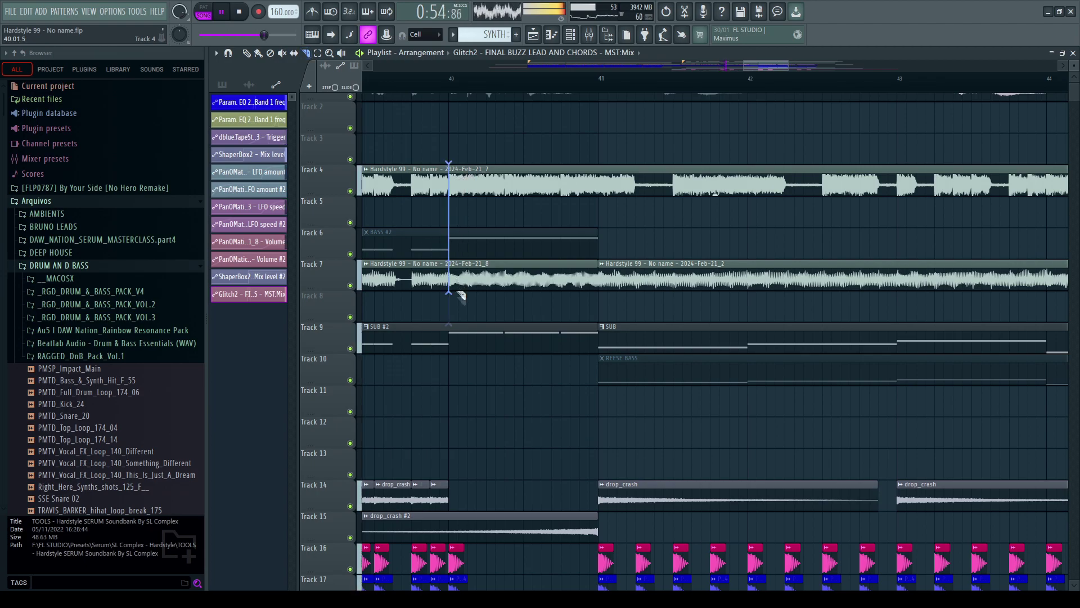
Step: Slice the lead, BASS #2 and SUB #2 clips on Tracks 4, 6, 7 and 9 at bars 40 and 41, and delete the pieces between
{"action": "left_click_drag", "start_coordinate": [462, 340], "coordinate": [460, 144]}
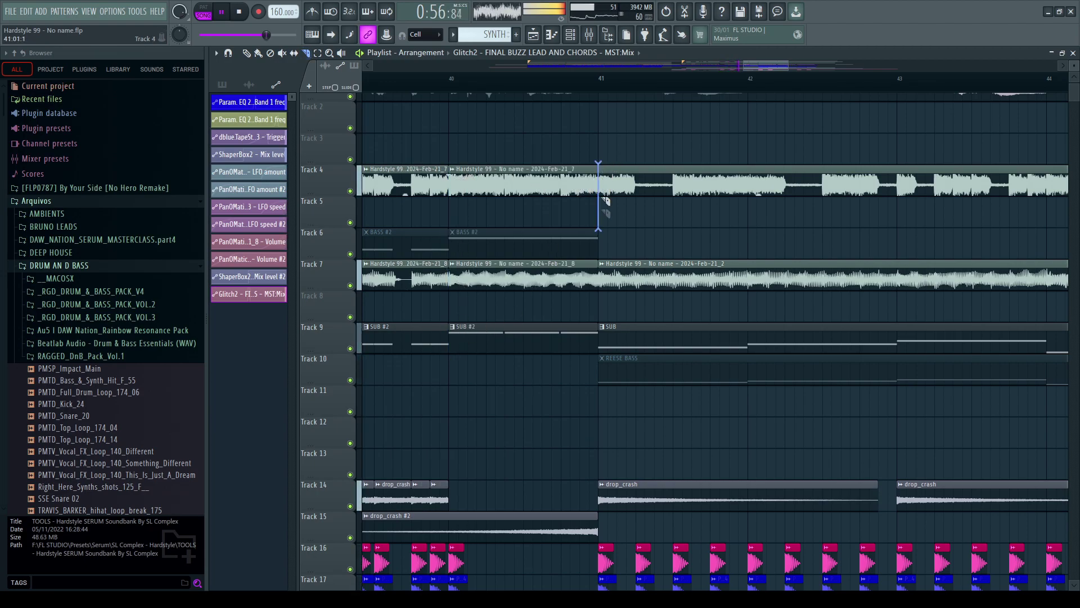
{"action": "left_click_drag", "start_coordinate": [601, 347], "coordinate": [601, 347]}
{"action": "right_click", "coordinate": [507, 180]}
{"action": "right_click", "coordinate": [510, 274]}
{"action": "right_click", "coordinate": [579, 338]}
{"action": "right_click", "coordinate": [586, 242]}
{"action": "scroll", "coordinate": [504, 224], "scroll_direction": "up", "scroll_amount": 1}
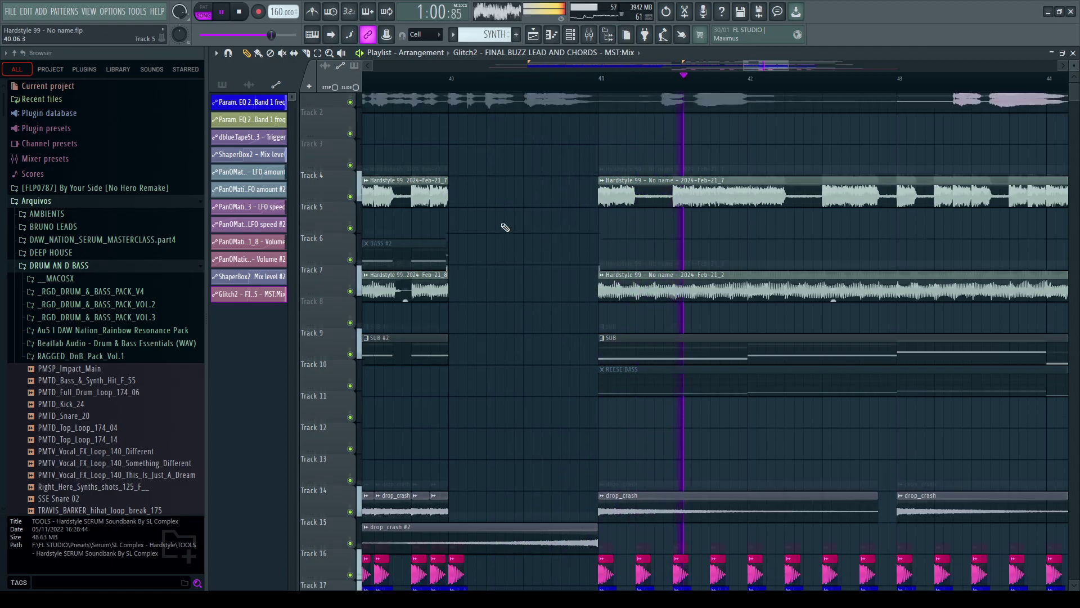
Step: Reshape the Glitch2 mix automation on Track 30 so it holds at 100% from bar 40 to bar 41 and drops straight down
{"action": "scroll", "coordinate": [458, 210], "scroll_direction": "down", "scroll_amount": 12}
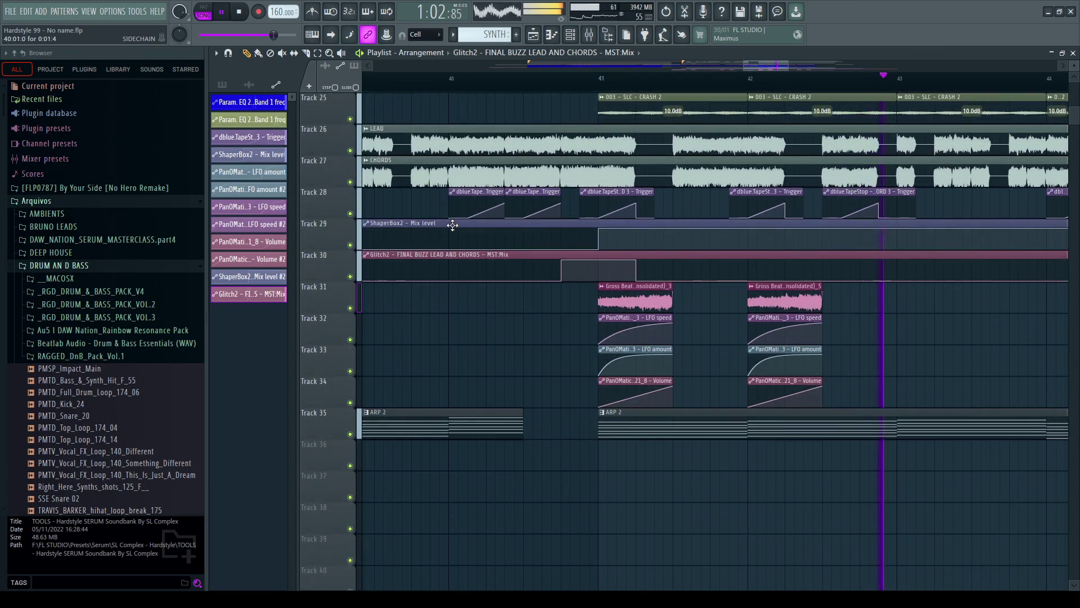
{"action": "scroll", "coordinate": [453, 225], "scroll_direction": "up", "scroll_amount": 1}
{"action": "left_click_drag", "start_coordinate": [561, 282], "coordinate": [506, 292]}
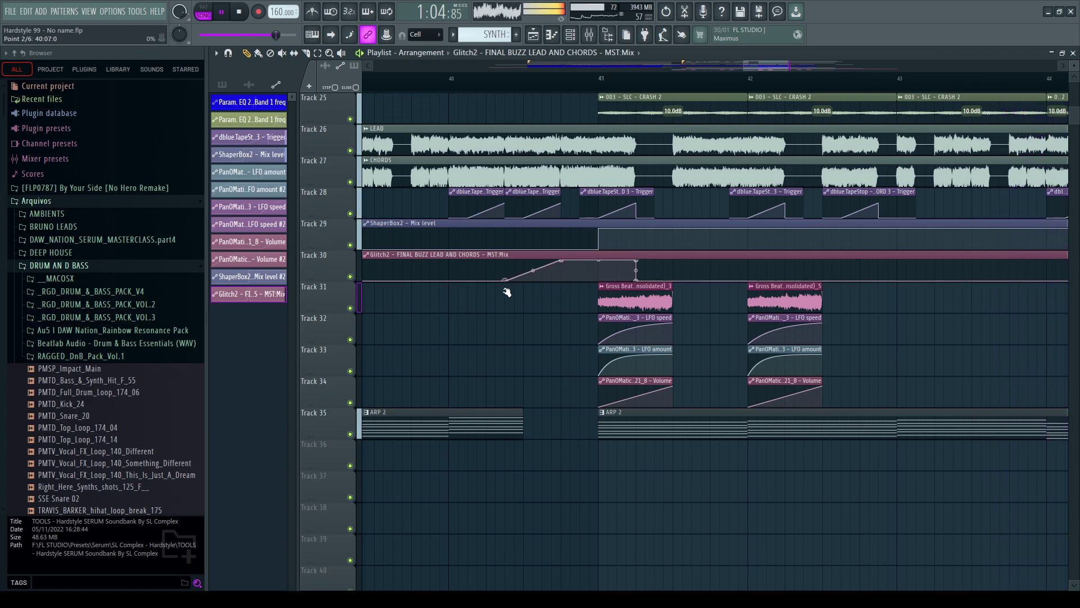
{"action": "left_click_drag", "start_coordinate": [561, 260], "coordinate": [453, 237]}
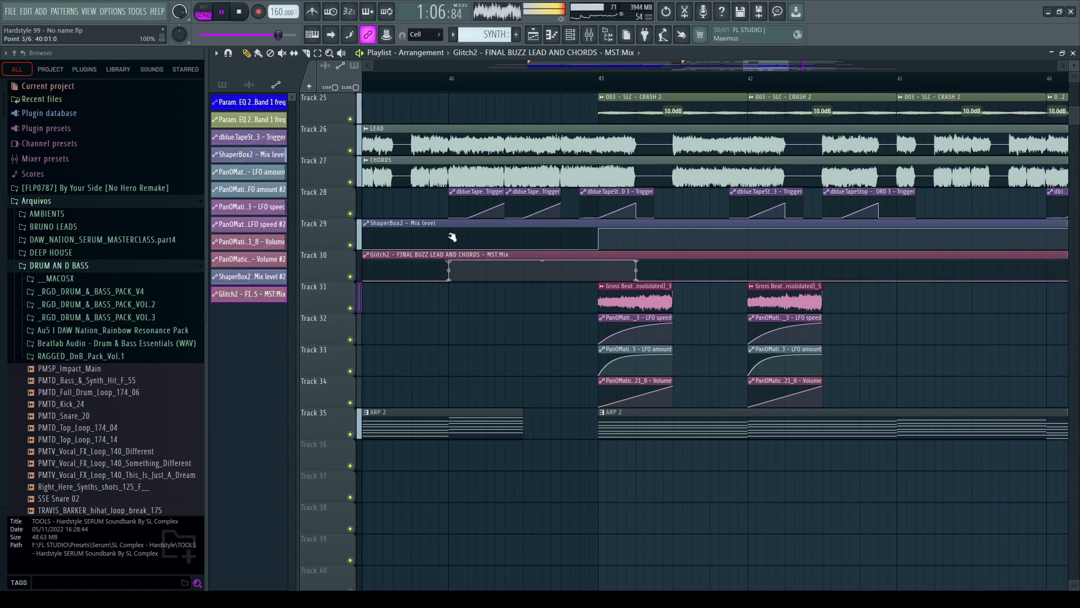
{"action": "left_click_drag", "start_coordinate": [637, 260], "coordinate": [600, 252]}
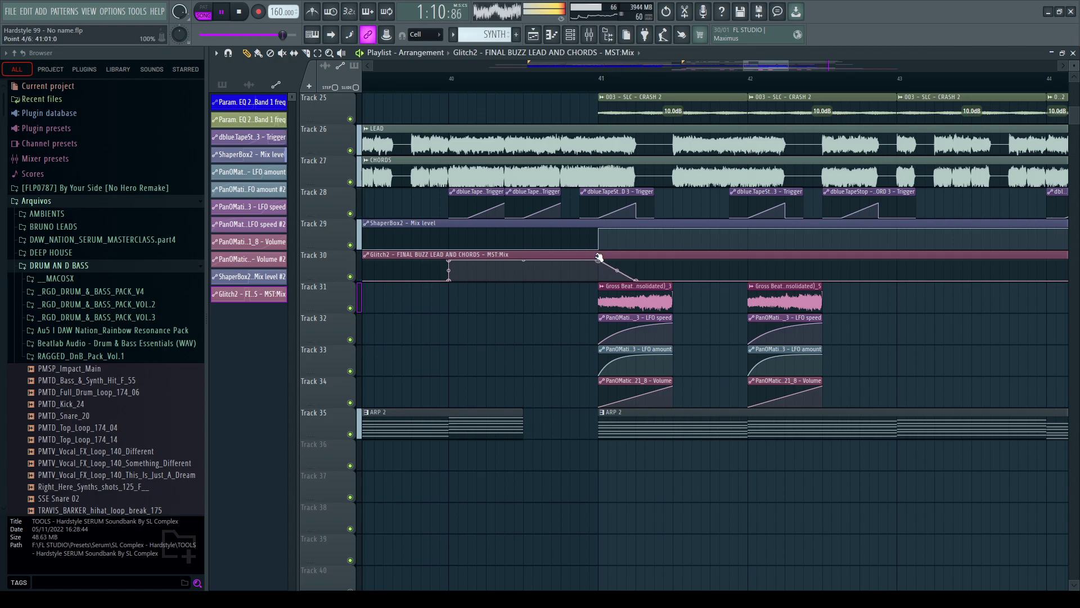
{"action": "right_click", "coordinate": [602, 275]}
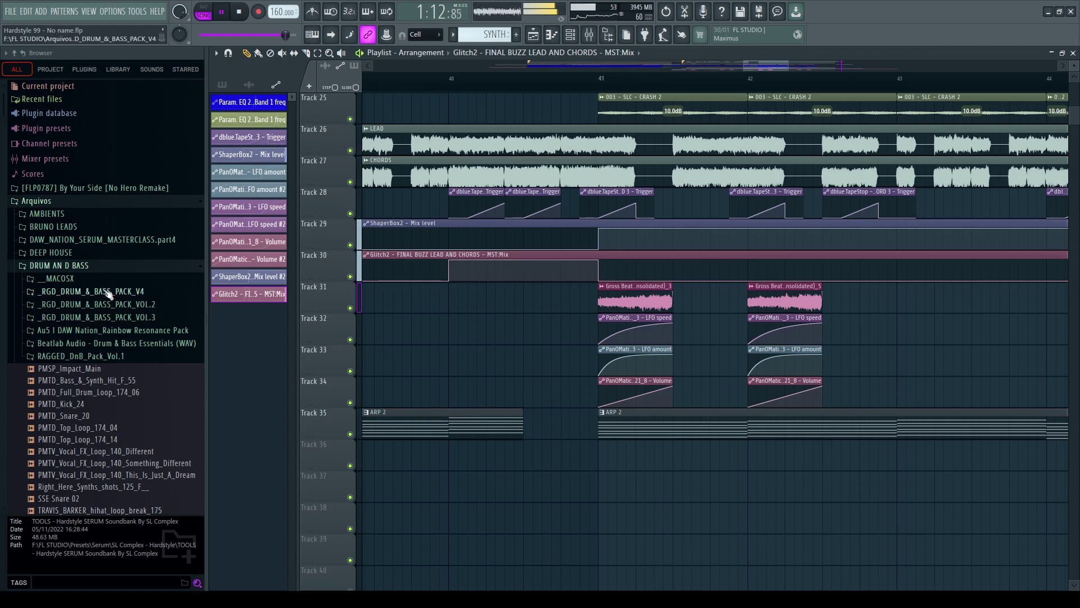
Step: Collapse the Arquivos folder and open FREAKLAND- SL Complex Sample Pack > SL Complex - Kicks 2023 > KICKS FX in the browser
{"action": "left_click", "coordinate": [72, 252]}
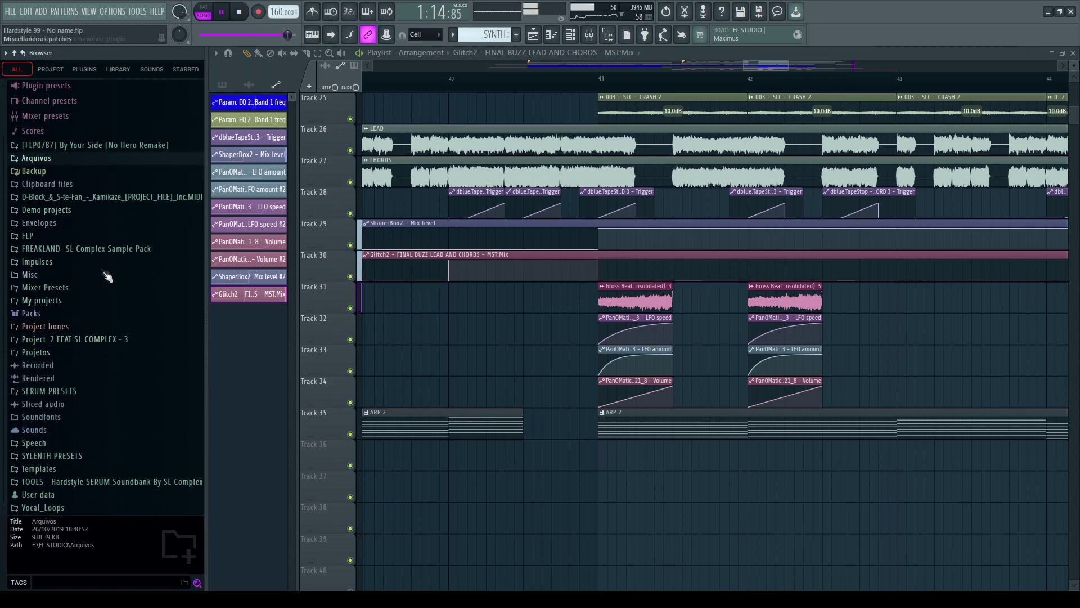
{"action": "left_click", "coordinate": [84, 248]}
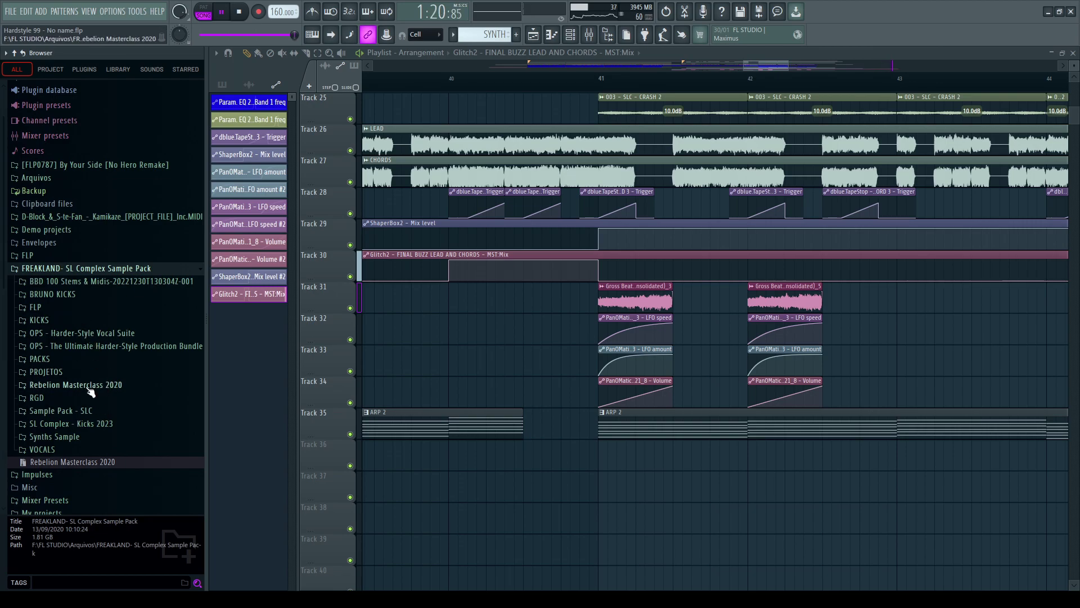
{"action": "left_click", "coordinate": [105, 425]}
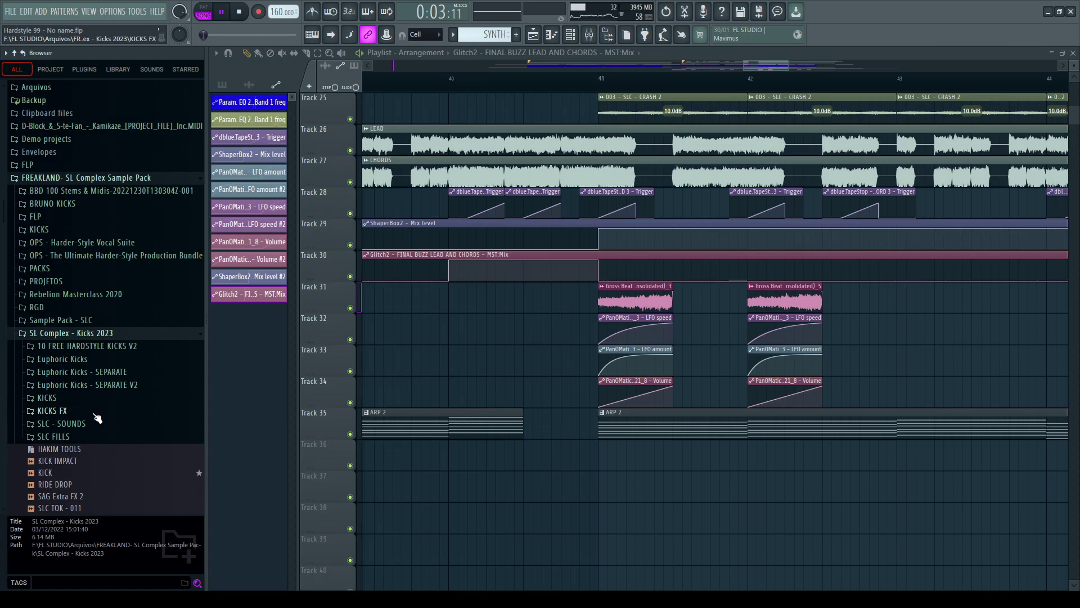
{"action": "left_click", "coordinate": [95, 414]}
Step: Examine the SUB #2 pattern's notes around bar 40 to find the key for the fill sample
{"action": "scroll", "coordinate": [554, 369], "scroll_direction": "up", "scroll_amount": 2}
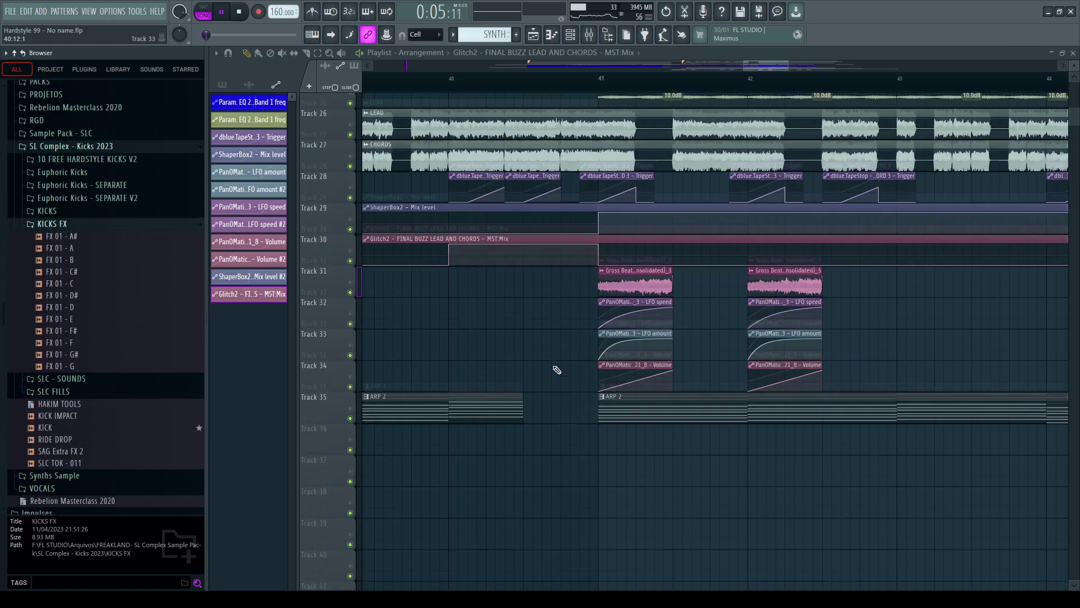
{"action": "scroll", "coordinate": [513, 223], "scroll_direction": "down", "scroll_amount": 3}
{"action": "scroll", "coordinate": [495, 208], "scroll_direction": "up", "scroll_amount": 8}
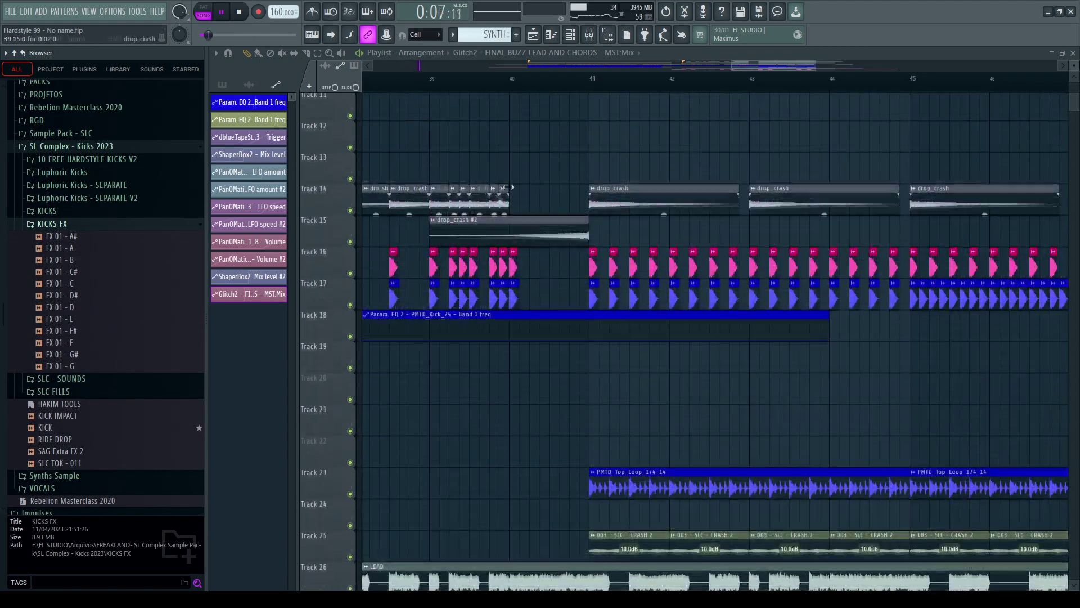
{"action": "scroll", "coordinate": [474, 213], "scroll_direction": "up", "scroll_amount": 1}
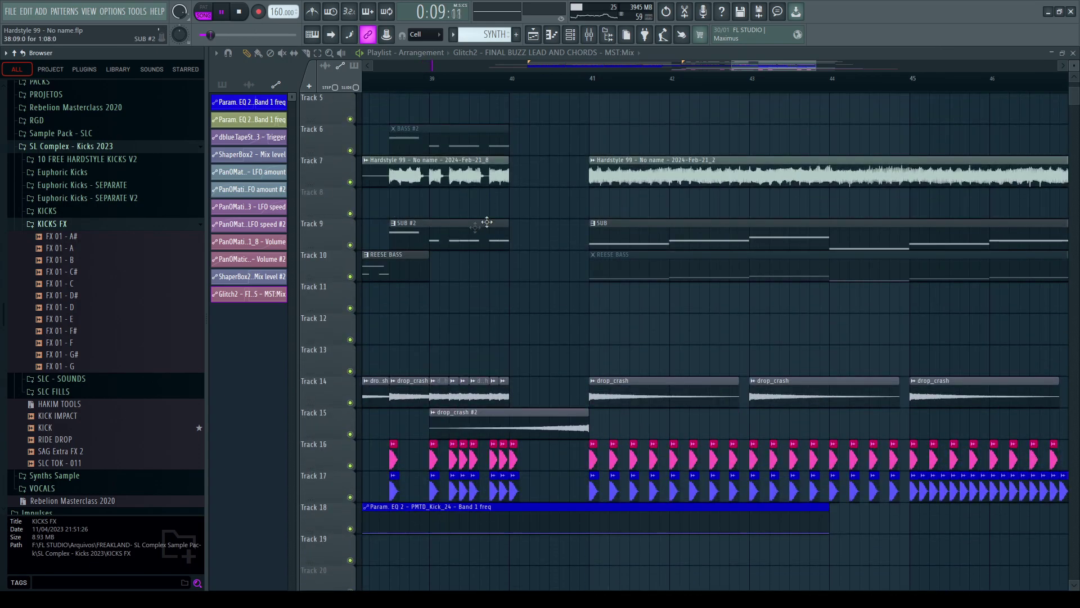
{"action": "left_click_drag", "start_coordinate": [505, 219], "coordinate": [544, 217]}
{"action": "double_click", "coordinate": [528, 232]}
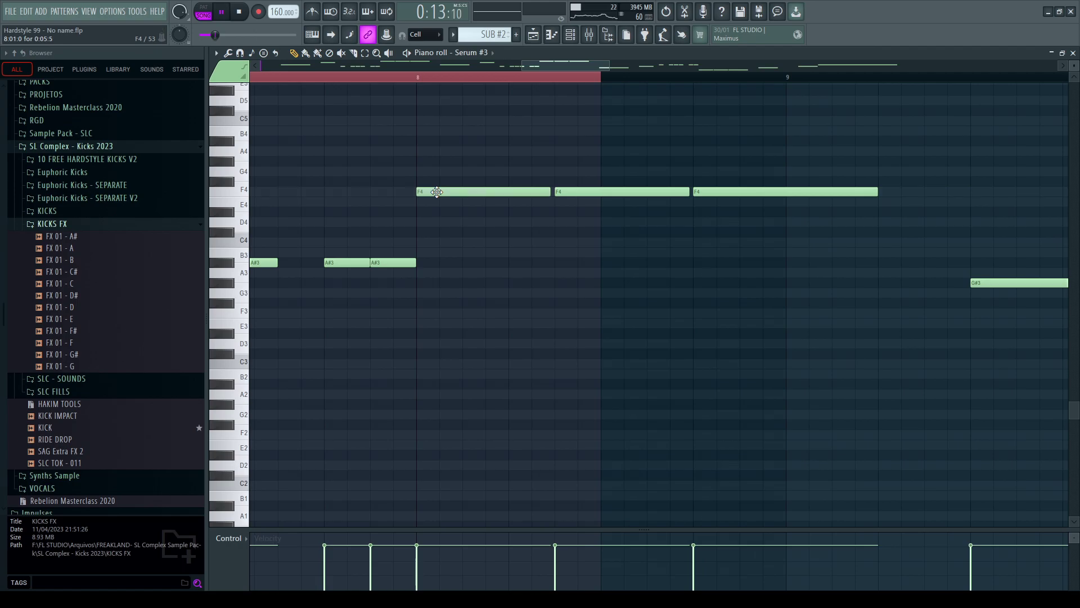
{"action": "key", "text": "Escape"}
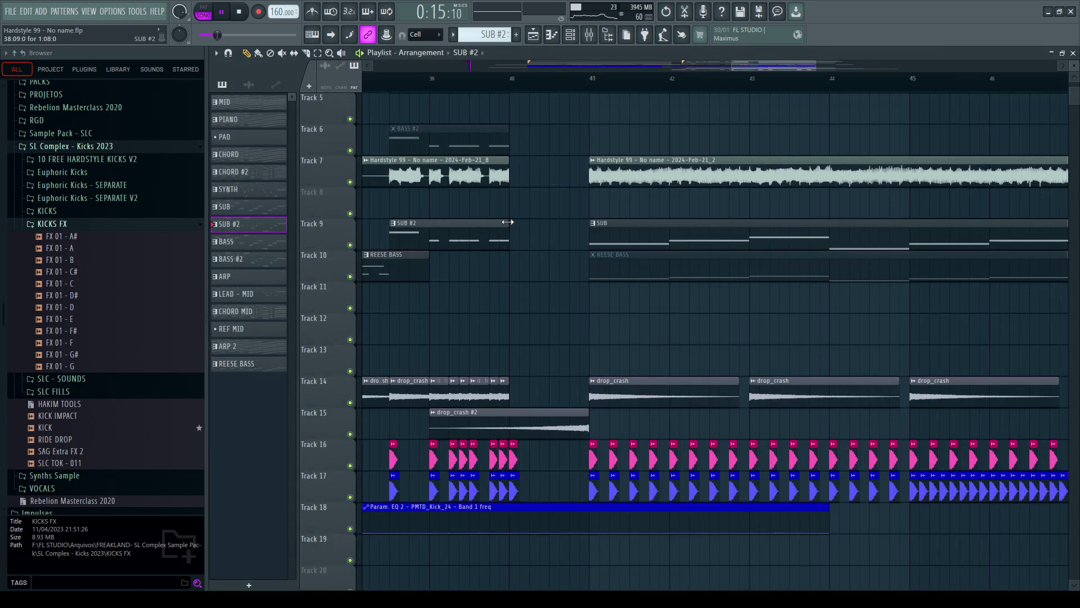
{"action": "scroll", "coordinate": [531, 278], "scroll_direction": "up", "scroll_amount": 2}
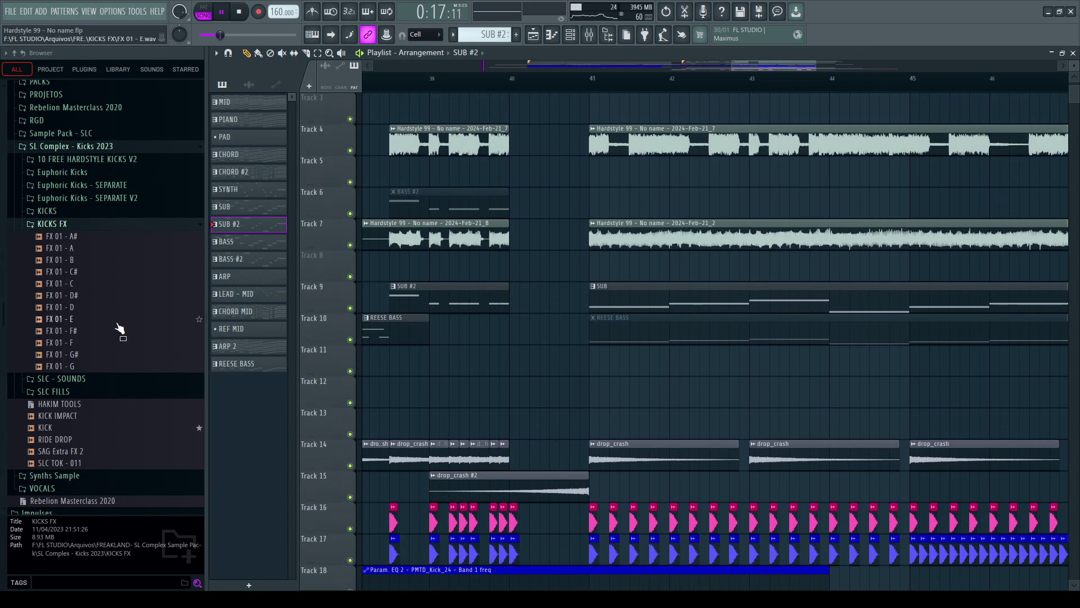
Step: Audition the FX 01 - F sample, place it on Track 5 at bar 40, slice it at bar 41 and delete the tail
{"action": "left_click_drag", "start_coordinate": [88, 341], "coordinate": [90, 345]}
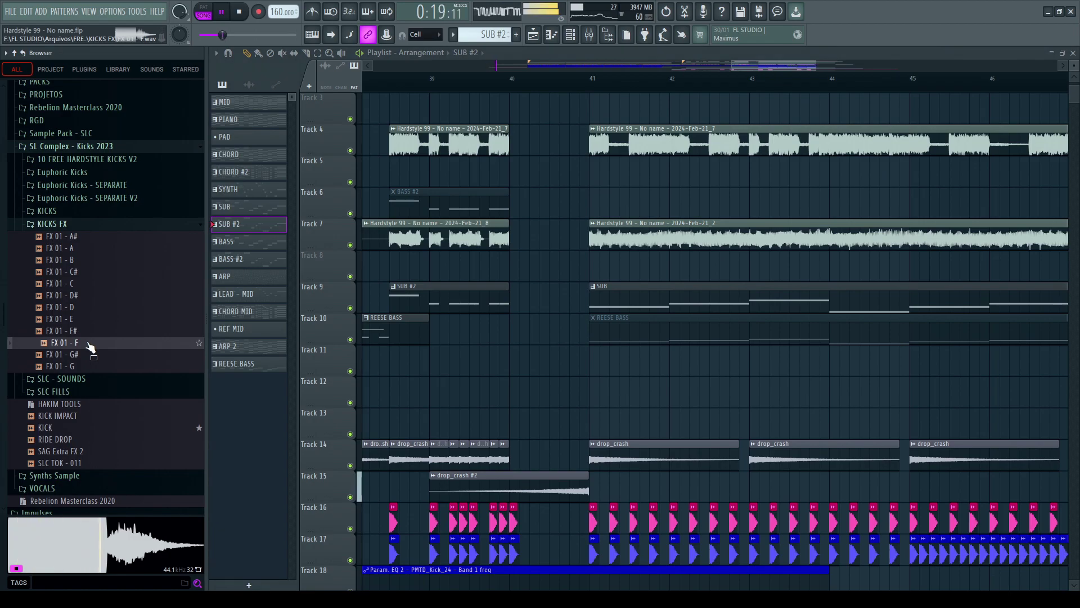
{"action": "left_click_drag", "start_coordinate": [90, 345], "coordinate": [591, 182]}
{"action": "key", "text": "space"}
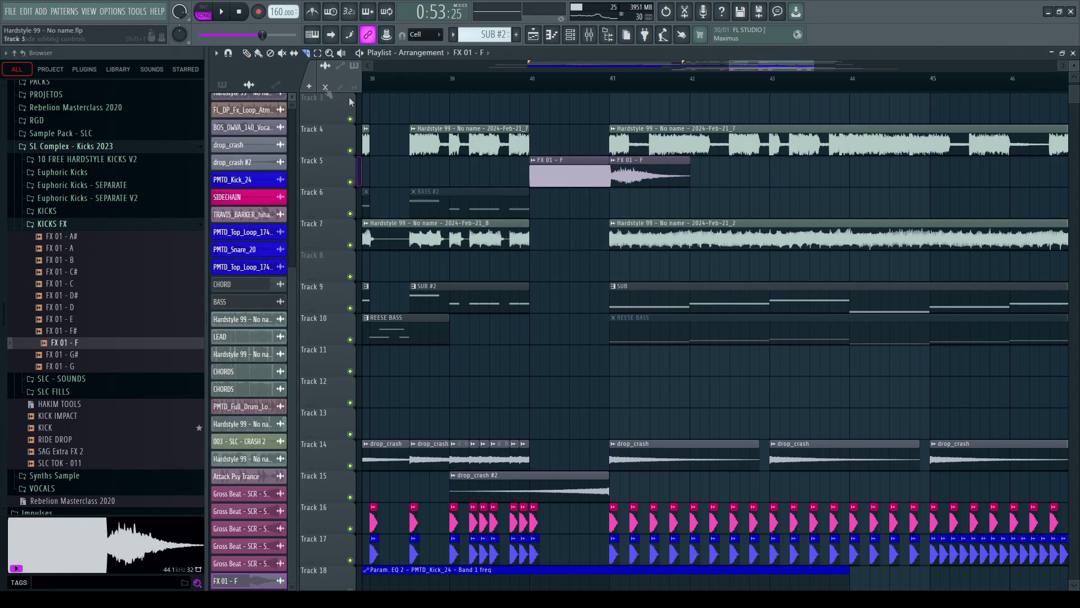
{"action": "left_click_drag", "start_coordinate": [631, 176], "coordinate": [550, 176]}
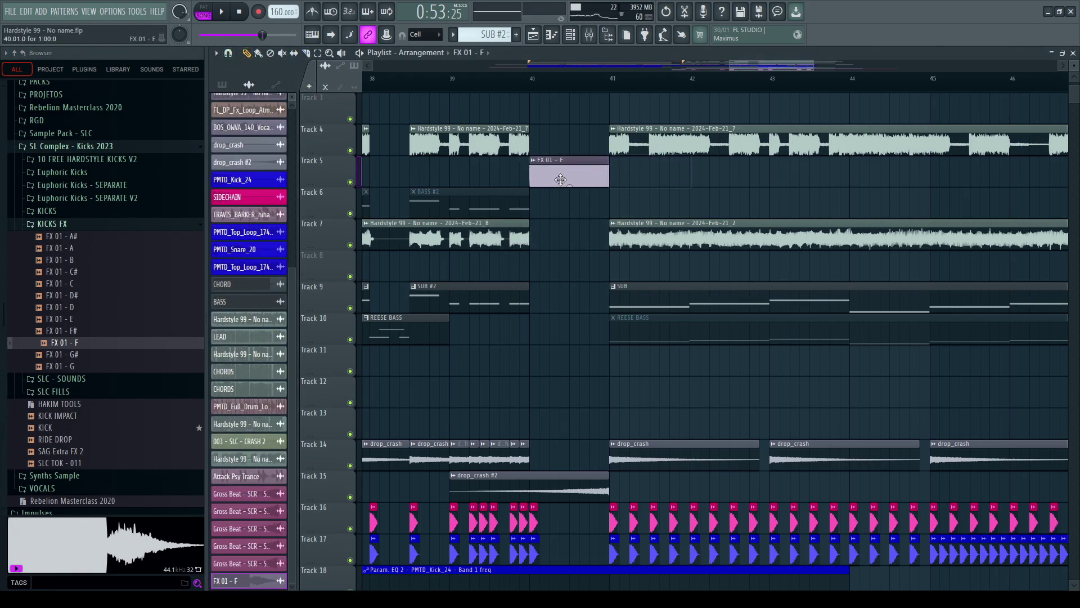
Step: Route the FX 01 - F sample to mixer insert 34 and lower its volume to -12.8 dB during playback
{"action": "double_click", "coordinate": [549, 176]}
{"action": "key", "text": "ctrl+l"}
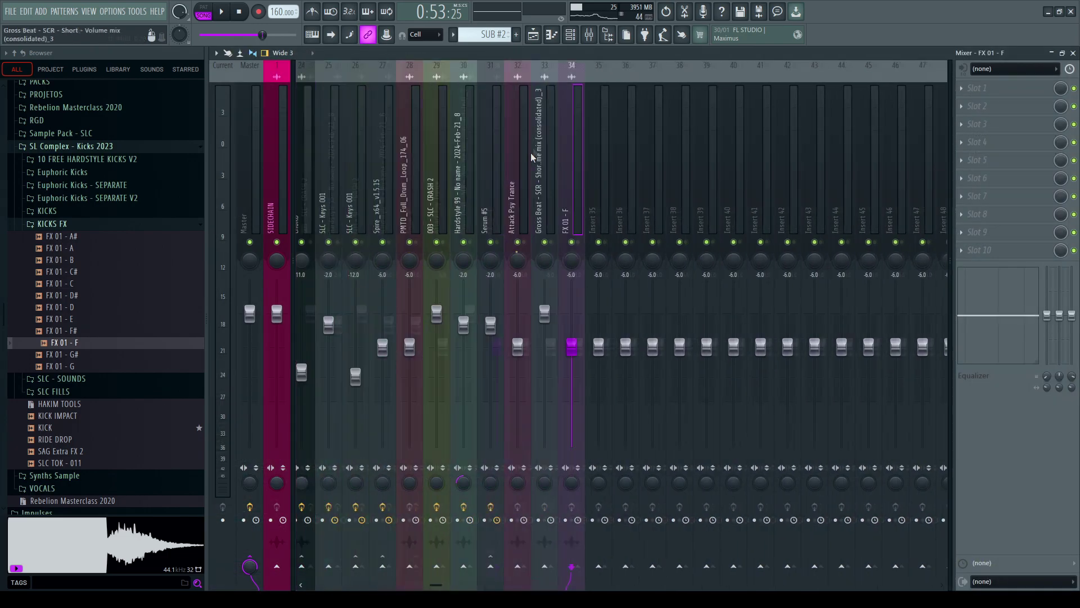
{"action": "key", "text": "space"}
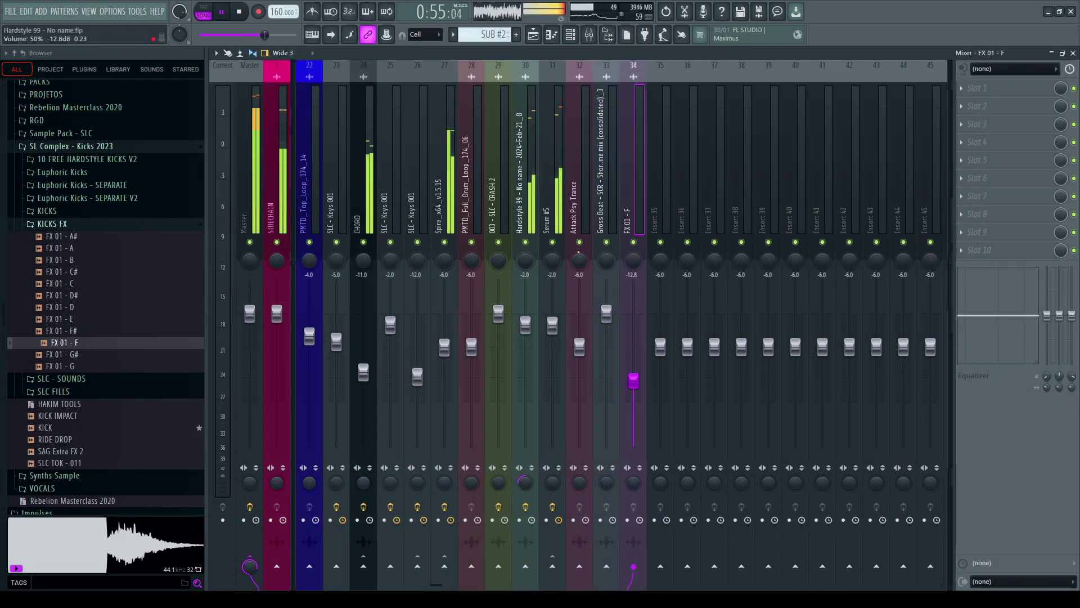
{"action": "key", "text": "F9"}
{"action": "left_click", "coordinate": [525, 105]}
Step: Listen through the fill and move the end of the Glitch2 mix automation on Track 30 back to step 13 of bar 40
{"action": "scroll", "coordinate": [464, 84], "scroll_direction": "up", "scroll_amount": 4}
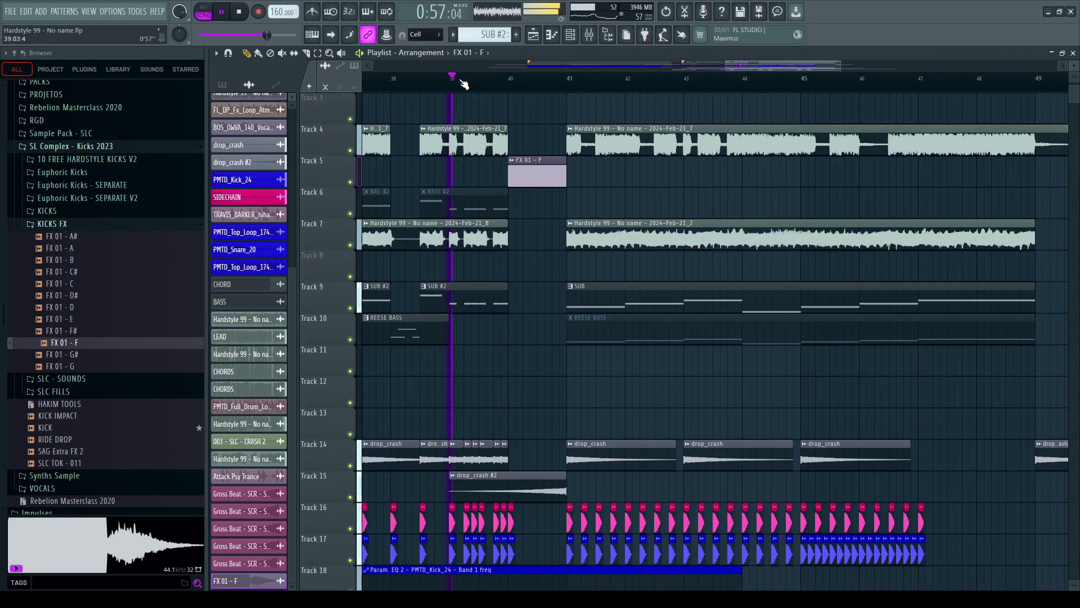
{"action": "scroll", "coordinate": [591, 85], "scroll_direction": "up", "scroll_amount": 3}
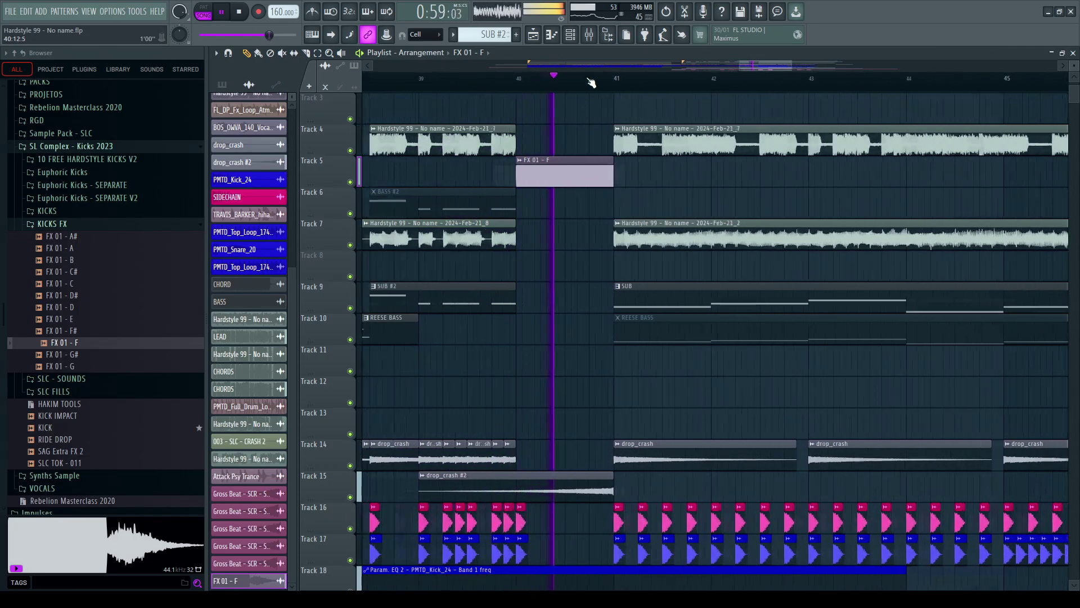
{"action": "scroll", "coordinate": [591, 82], "scroll_direction": "down", "scroll_amount": 6}
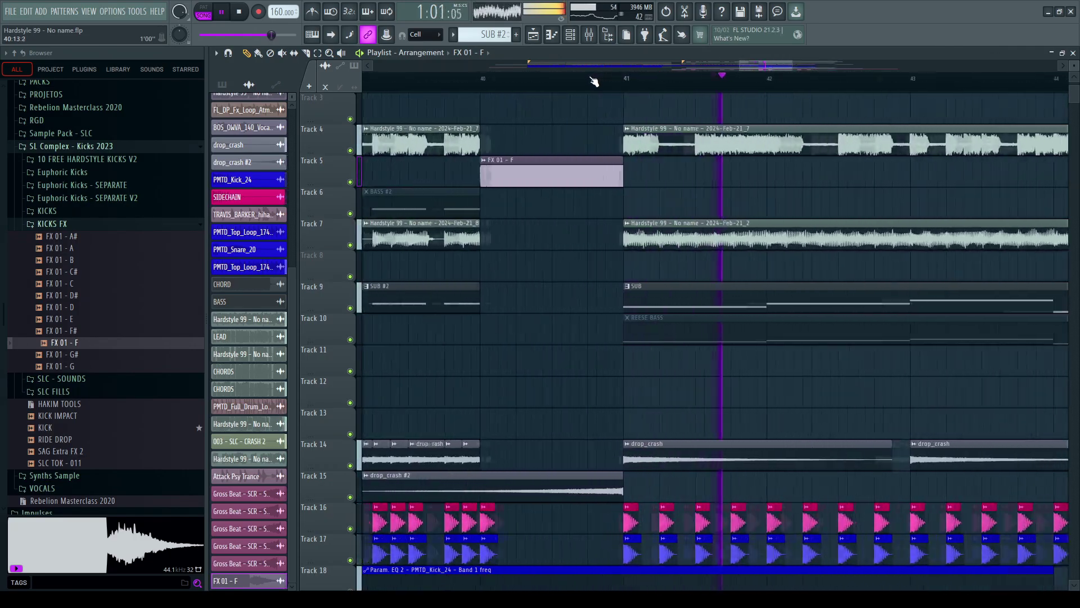
{"action": "scroll", "coordinate": [593, 226], "scroll_direction": "down", "scroll_amount": 6}
{"action": "scroll", "coordinate": [593, 226], "scroll_direction": "down", "scroll_amount": 3}
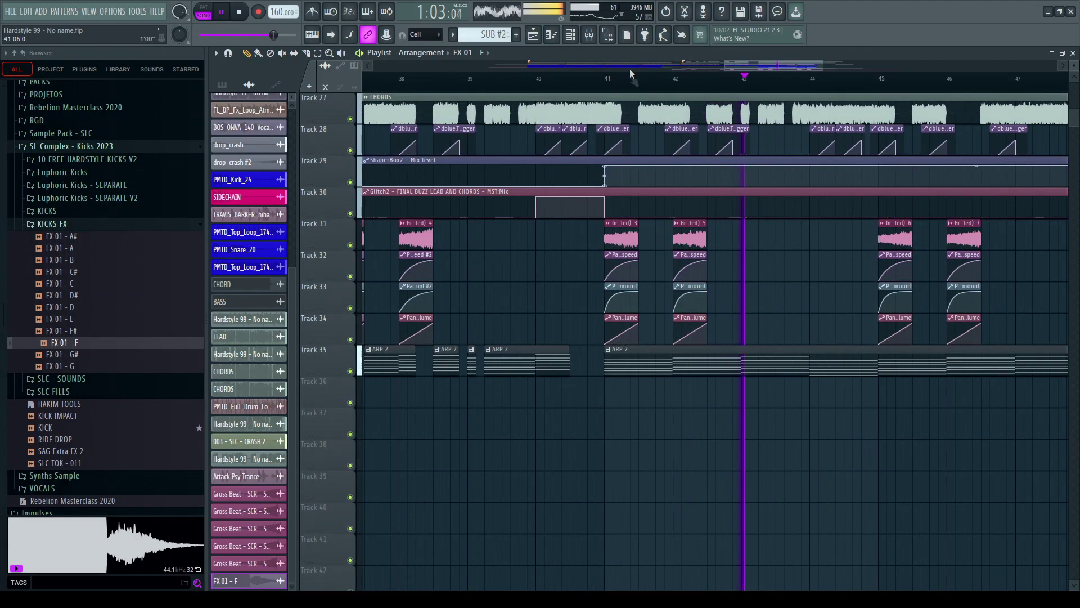
{"action": "scroll", "coordinate": [568, 214], "scroll_direction": "up", "scroll_amount": 4}
{"action": "scroll", "coordinate": [567, 219], "scroll_direction": "up", "scroll_amount": 1}
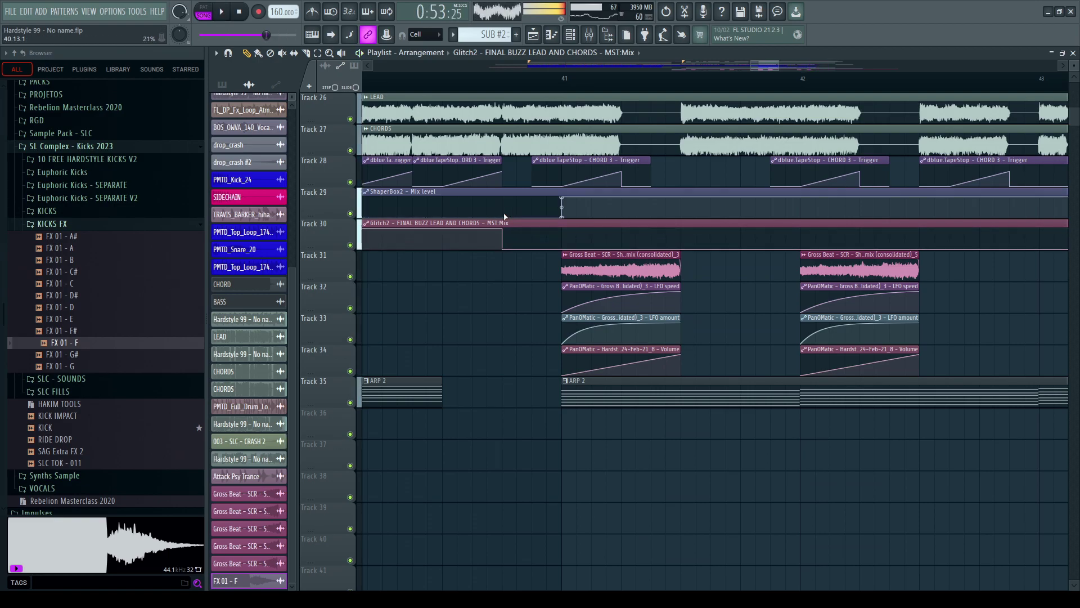
Step: Replay the transition into bar 41 several times to judge the shortened Glitch2 automation
{"action": "scroll", "coordinate": [619, 81], "scroll_direction": "down", "scroll_amount": 4}
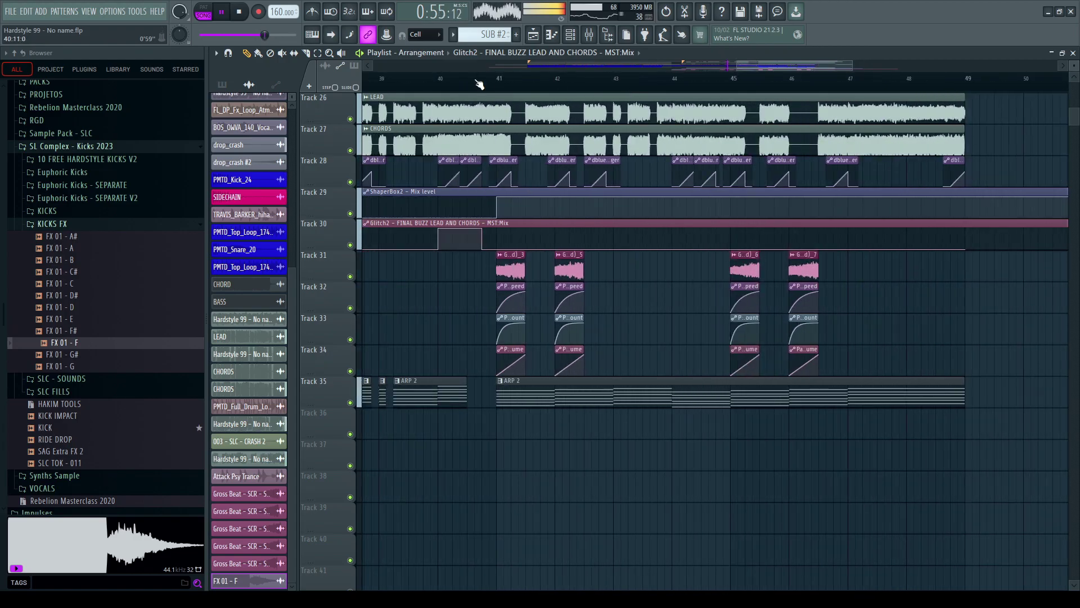
{"action": "left_click", "coordinate": [473, 82]}
{"action": "left_click", "coordinate": [374, 81]}
{"action": "scroll", "coordinate": [382, 84], "scroll_direction": "down", "scroll_amount": 3}
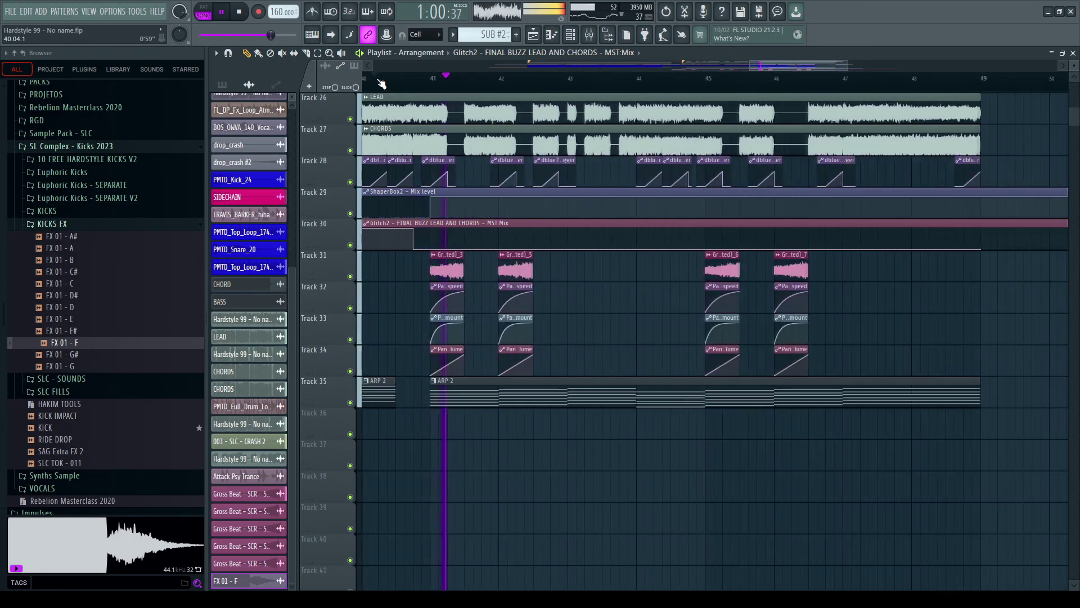
{"action": "left_click", "coordinate": [386, 82]}
{"action": "scroll", "coordinate": [521, 83], "scroll_direction": "down", "scroll_amount": 3}
{"action": "scroll", "coordinate": [499, 84], "scroll_direction": "up", "scroll_amount": 2}
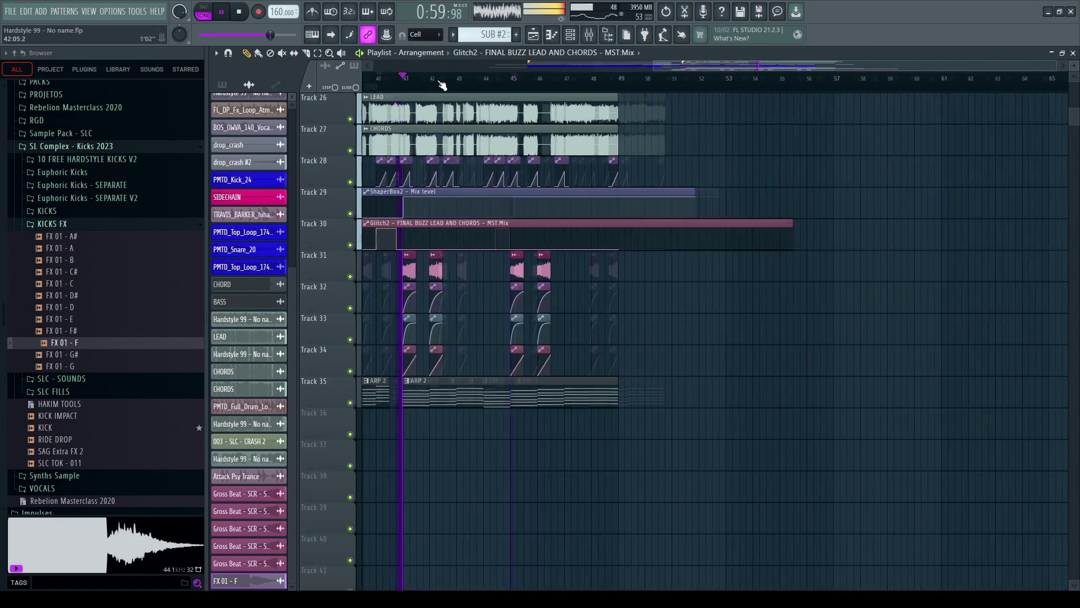
{"action": "left_click", "coordinate": [593, 81]}
Step: Extend the FX 01 - F clip on Track 5 past bar 41 so its tail ends at bar 42
{"action": "scroll", "coordinate": [623, 93], "scroll_direction": "up", "scroll_amount": 3}
{"action": "scroll", "coordinate": [639, 125], "scroll_direction": "up", "scroll_amount": 7}
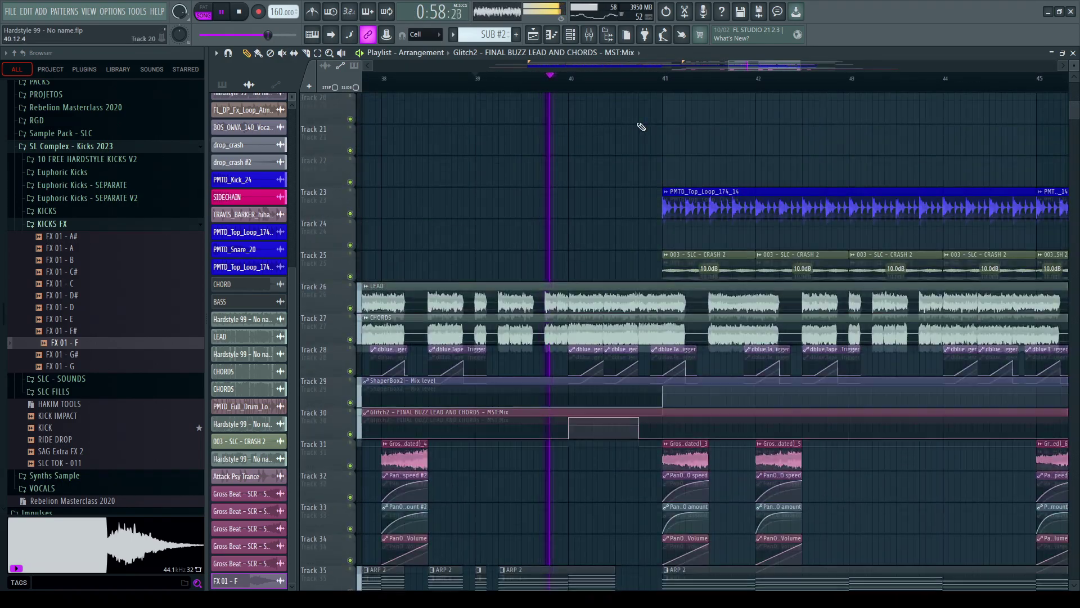
{"action": "scroll", "coordinate": [631, 163], "scroll_direction": "up", "scroll_amount": 1}
{"action": "scroll", "coordinate": [633, 175], "scroll_direction": "up", "scroll_amount": 1}
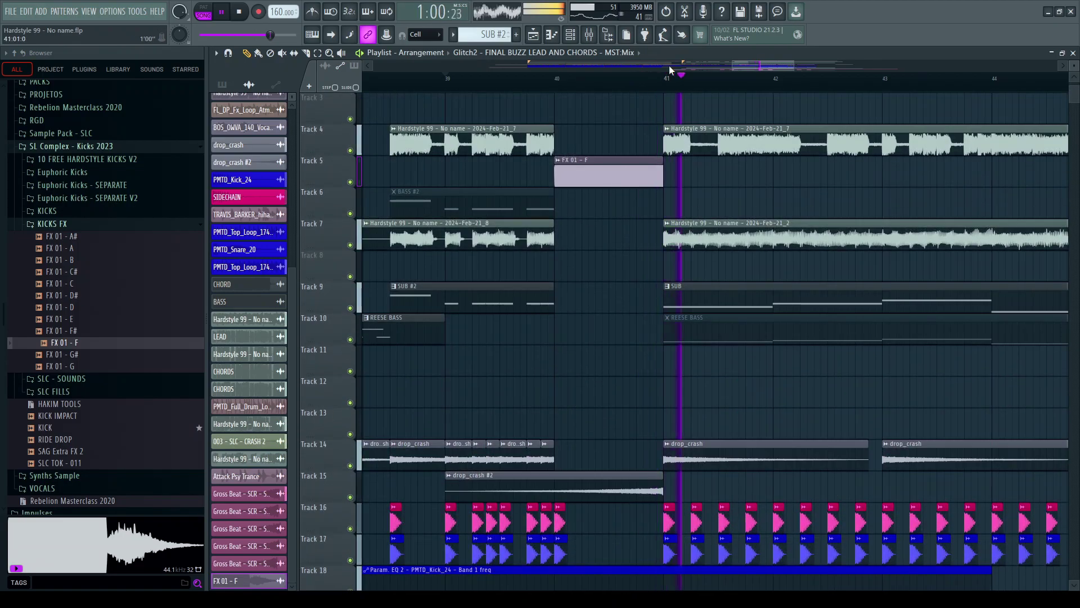
{"action": "scroll", "coordinate": [687, 84], "scroll_direction": "down", "scroll_amount": 2}
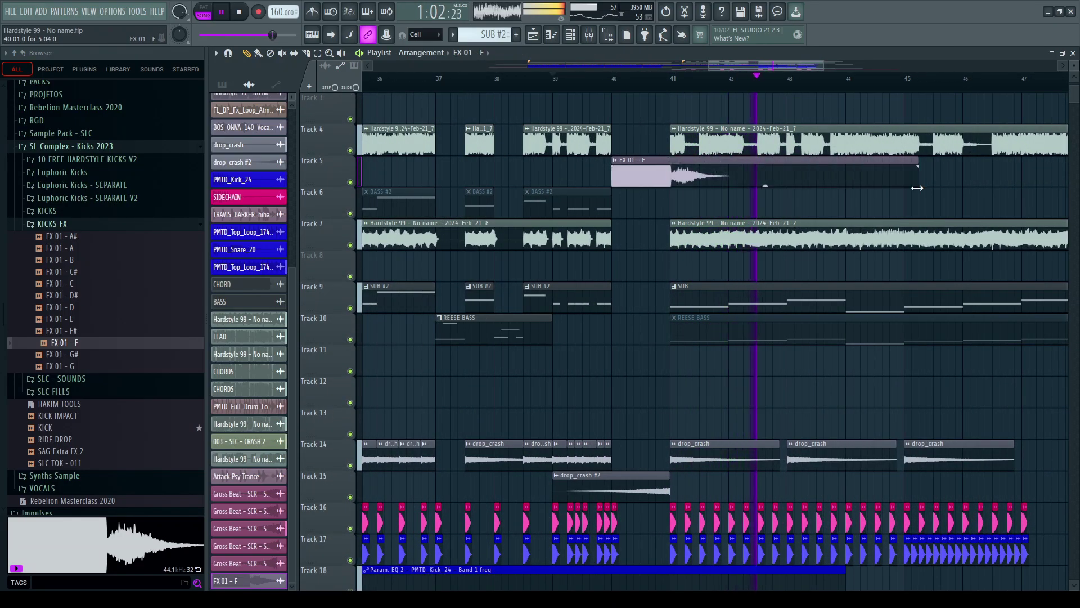
{"action": "scroll", "coordinate": [838, 80], "scroll_direction": "down", "scroll_amount": 3}
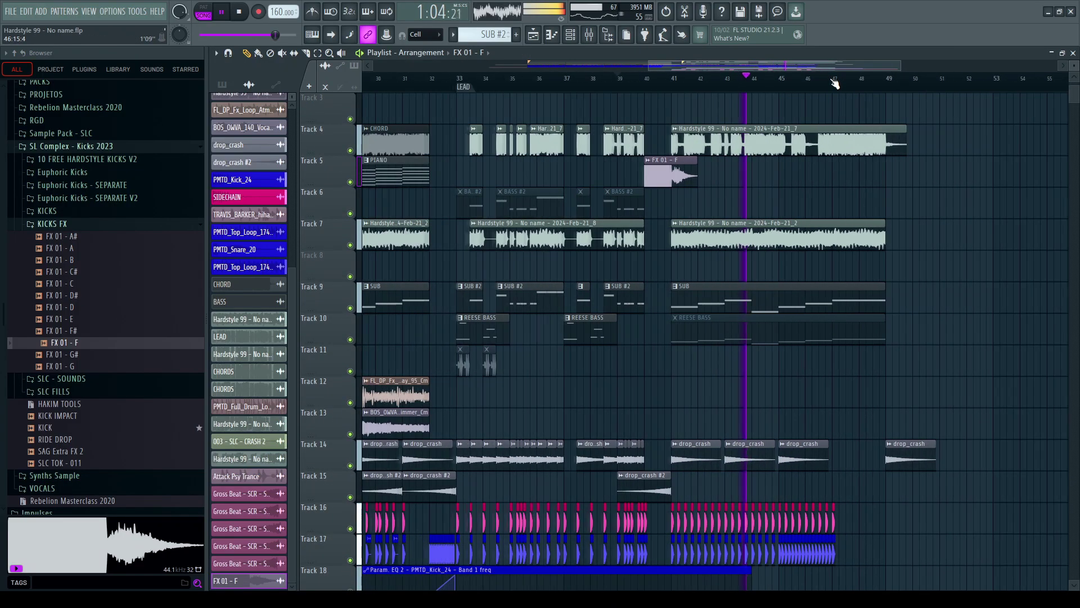
Step: Listen to the section up to bar 49 and inspect where the drum and top-loop clips stop across the tracks
{"action": "scroll", "coordinate": [852, 83], "scroll_direction": "up", "scroll_amount": 4}
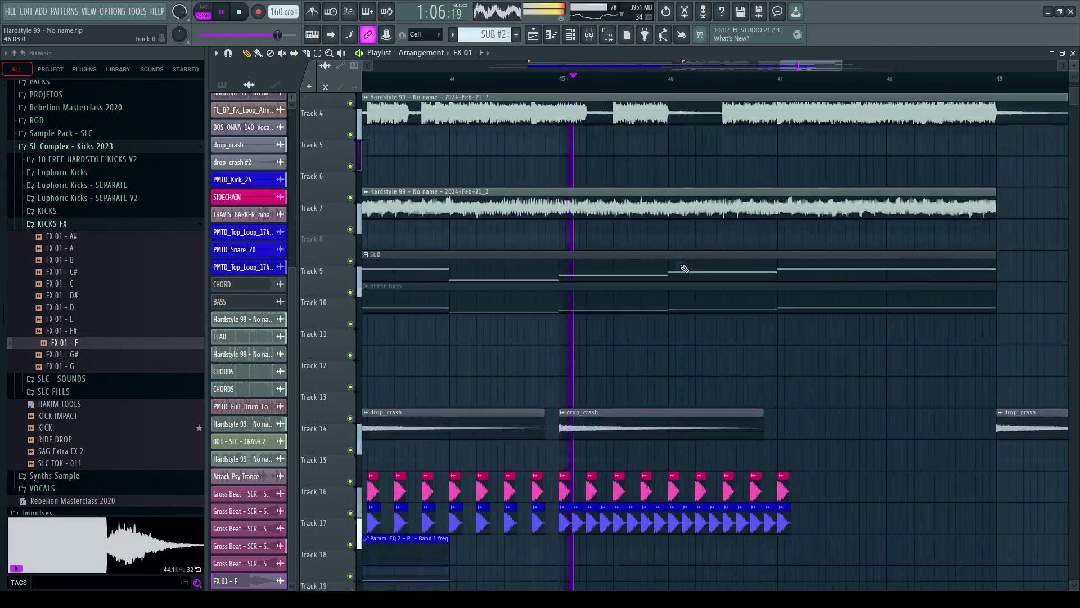
{"action": "scroll", "coordinate": [632, 144], "scroll_direction": "down", "scroll_amount": 3}
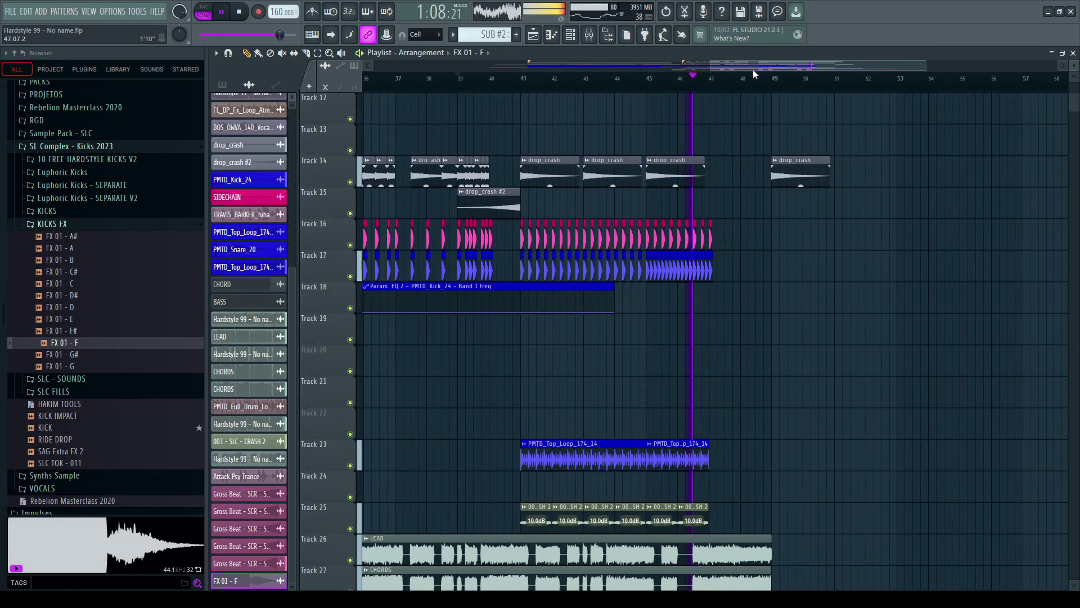
{"action": "scroll", "coordinate": [764, 84], "scroll_direction": "down", "scroll_amount": 3}
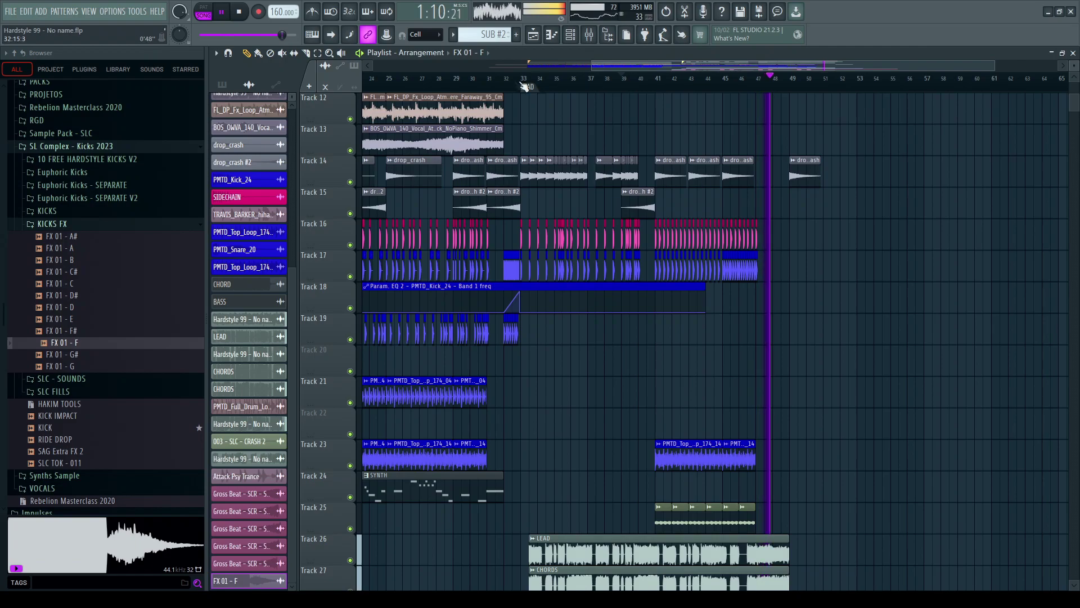
{"action": "scroll", "coordinate": [523, 133], "scroll_direction": "up", "scroll_amount": 4}
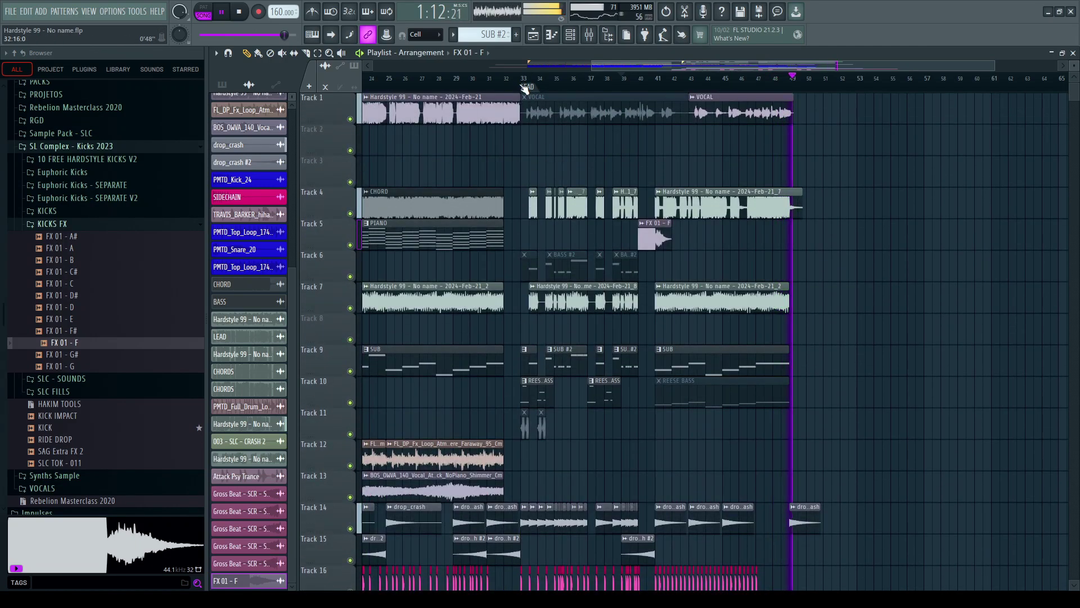
Step: Replay the lead section from bar 33 into the FX 01 - F fill at bar 40 and check the arrangement
{"action": "scroll", "coordinate": [598, 93], "scroll_direction": "up", "scroll_amount": 3}
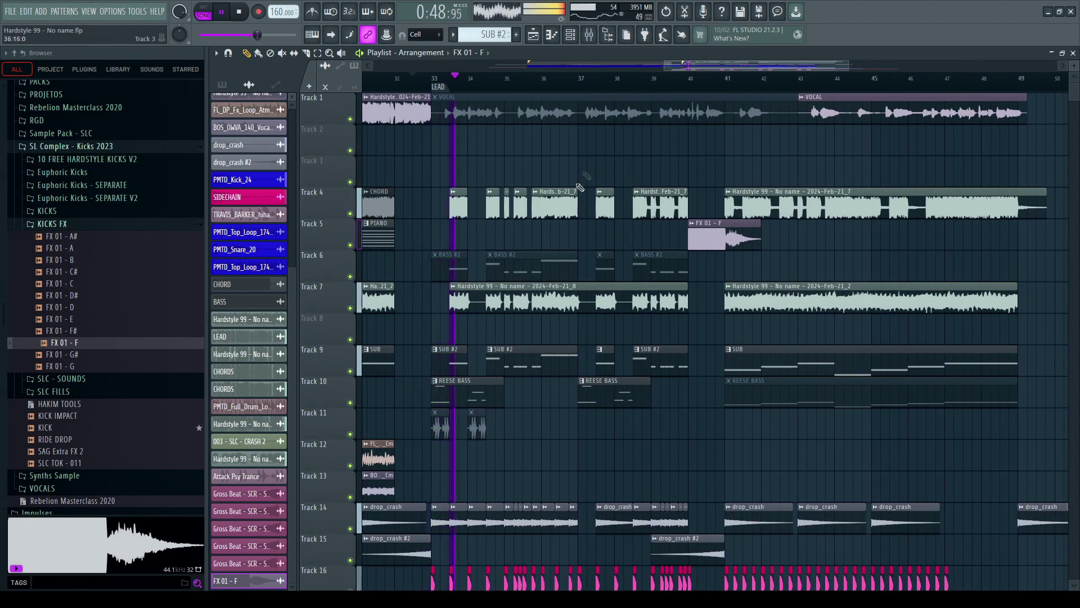
{"action": "scroll", "coordinate": [536, 92], "scroll_direction": "down", "scroll_amount": 1}
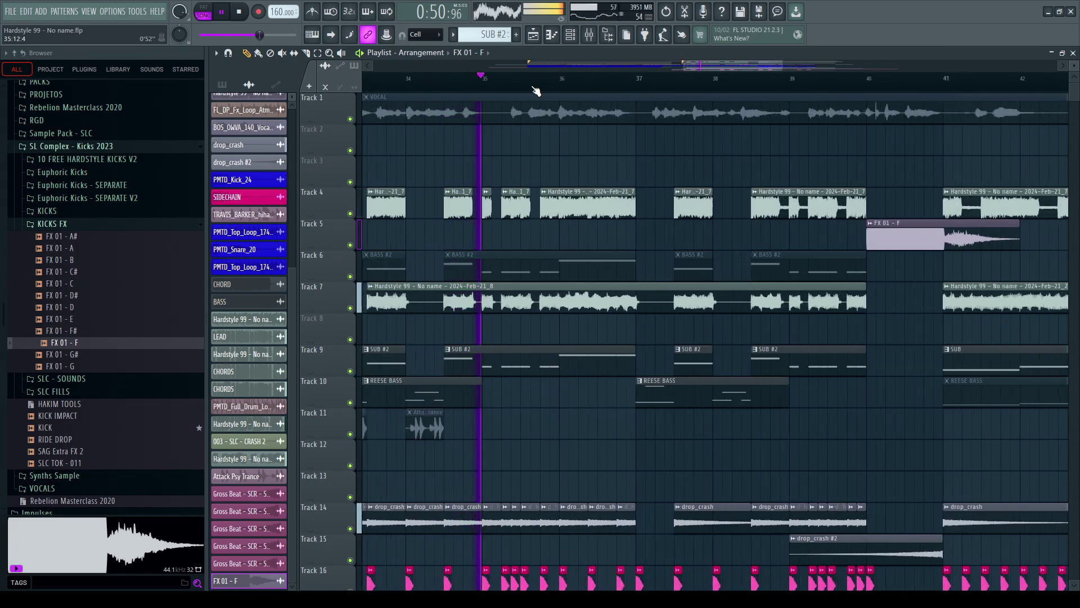
{"action": "scroll", "coordinate": [591, 94], "scroll_direction": "up", "scroll_amount": 2}
{"action": "scroll", "coordinate": [670, 96], "scroll_direction": "down", "scroll_amount": 1}
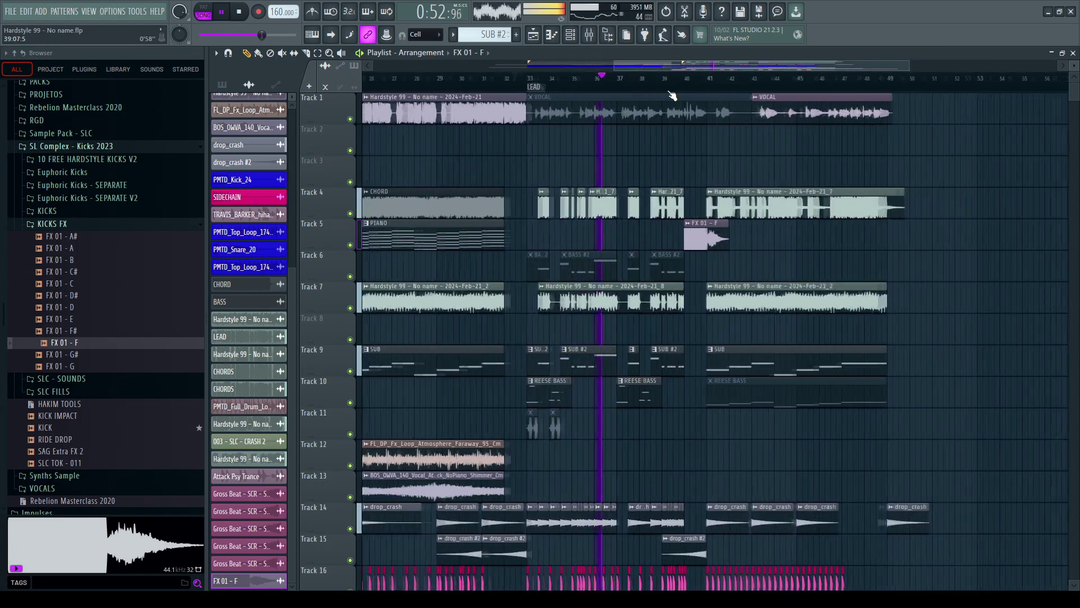
{"action": "scroll", "coordinate": [673, 95], "scroll_direction": "up", "scroll_amount": 2}
{"action": "scroll", "coordinate": [672, 96], "scroll_direction": "down", "scroll_amount": 2}
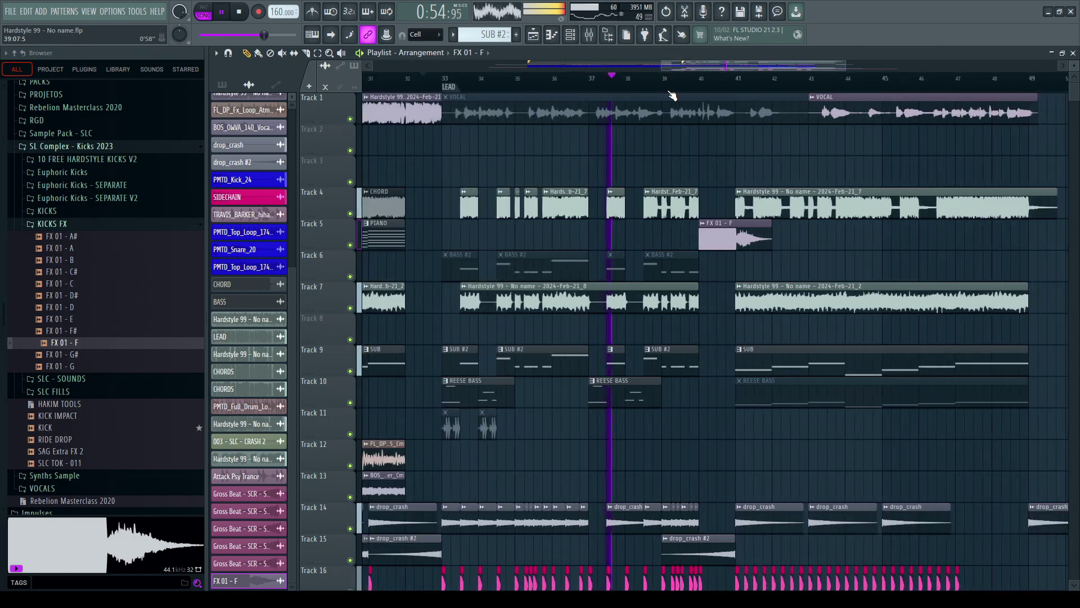
{"action": "scroll", "coordinate": [672, 95], "scroll_direction": "down", "scroll_amount": 2}
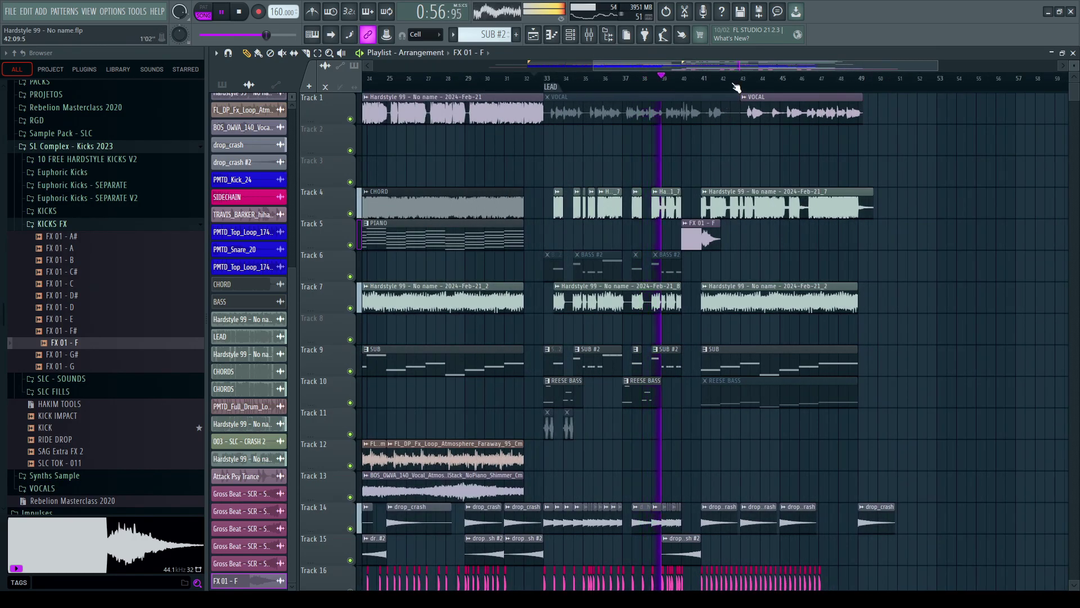
{"action": "scroll", "coordinate": [737, 87], "scroll_direction": "up", "scroll_amount": 1}
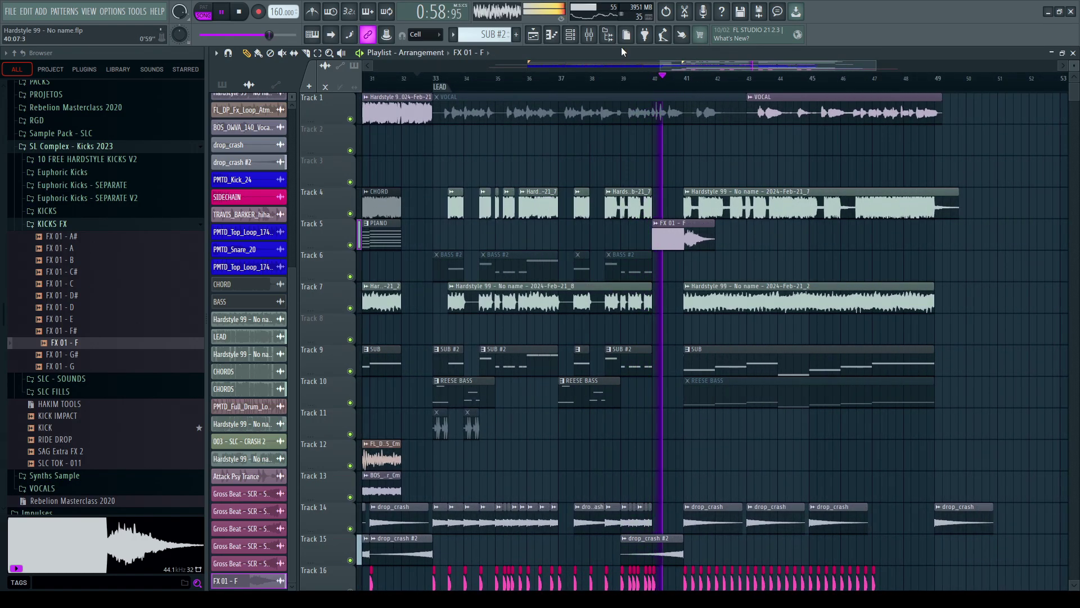
Step: Lower the FX 01 - F mixer insert volume to -15.8 dB and return to the playlist
{"action": "left_click", "coordinate": [589, 34]}
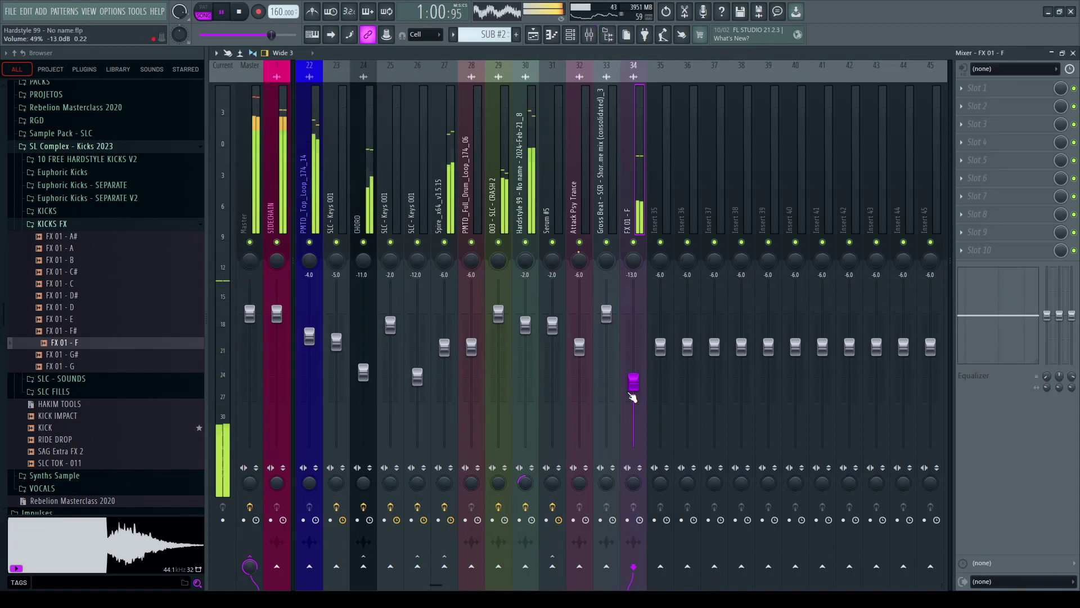
{"action": "left_click_drag", "start_coordinate": [633, 397], "coordinate": [633, 393]}
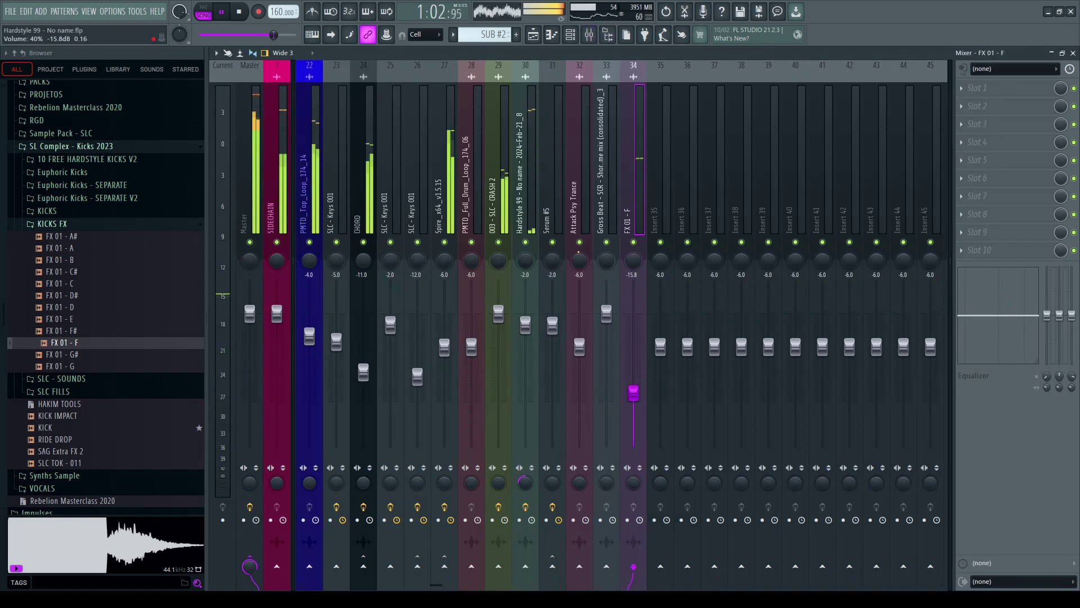
{"action": "key", "text": "F5"}
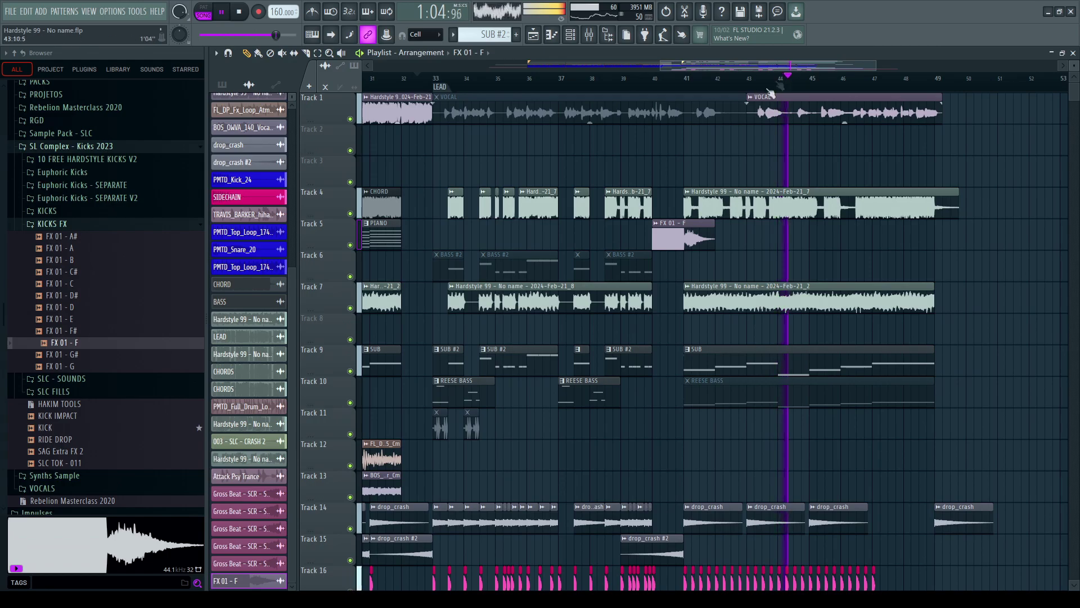
Step: Listen on toward bar 49 while examining the drum, lead and automation tracks, and stop playback
{"action": "scroll", "coordinate": [781, 275], "scroll_direction": "down", "scroll_amount": 8}
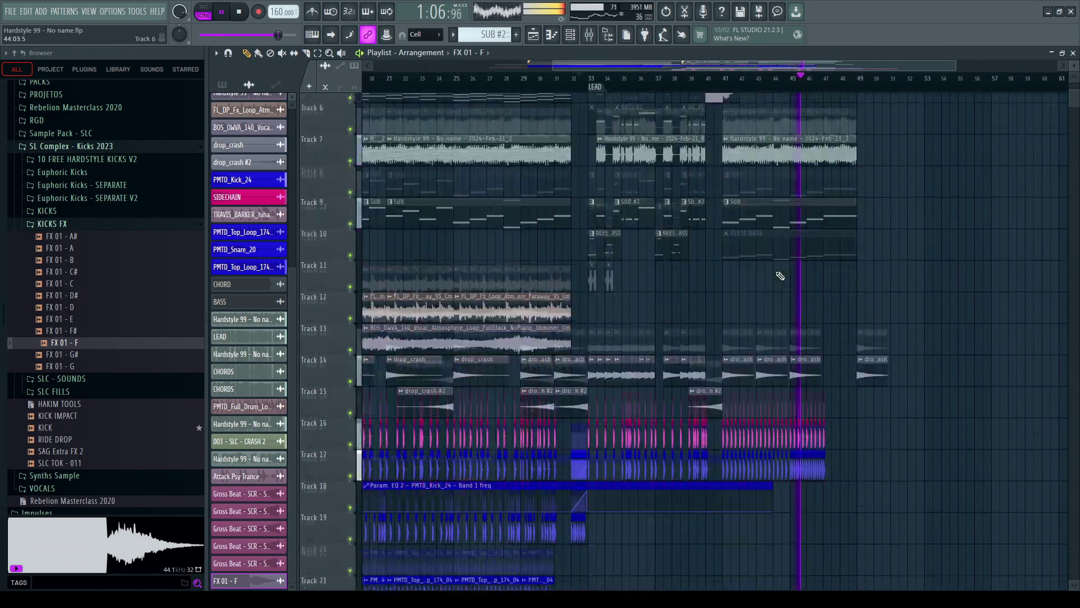
{"action": "scroll", "coordinate": [677, 265], "scroll_direction": "up", "scroll_amount": 2}
{"action": "scroll", "coordinate": [673, 295], "scroll_direction": "down", "scroll_amount": 3}
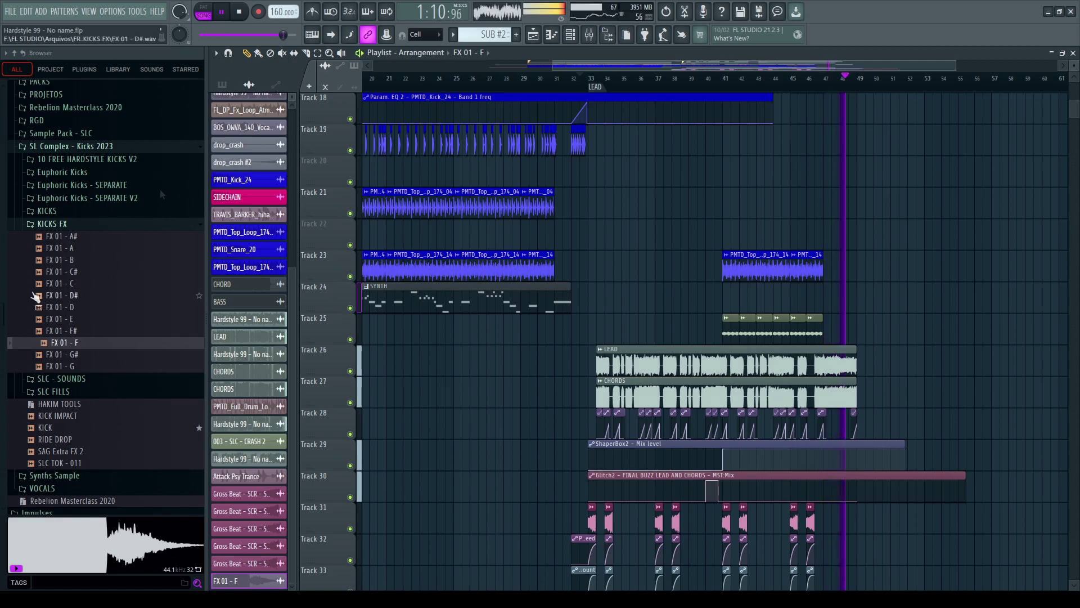
{"action": "key", "text": "space"}
Step: Collapse the KICKS FX and FREAKLAND sample pack folders and open the Arquivos folder's DRUM AND BASS samples
{"action": "left_click", "coordinate": [79, 226]}
{"action": "scroll", "coordinate": [56, 271], "scroll_direction": "up", "scroll_amount": 7}
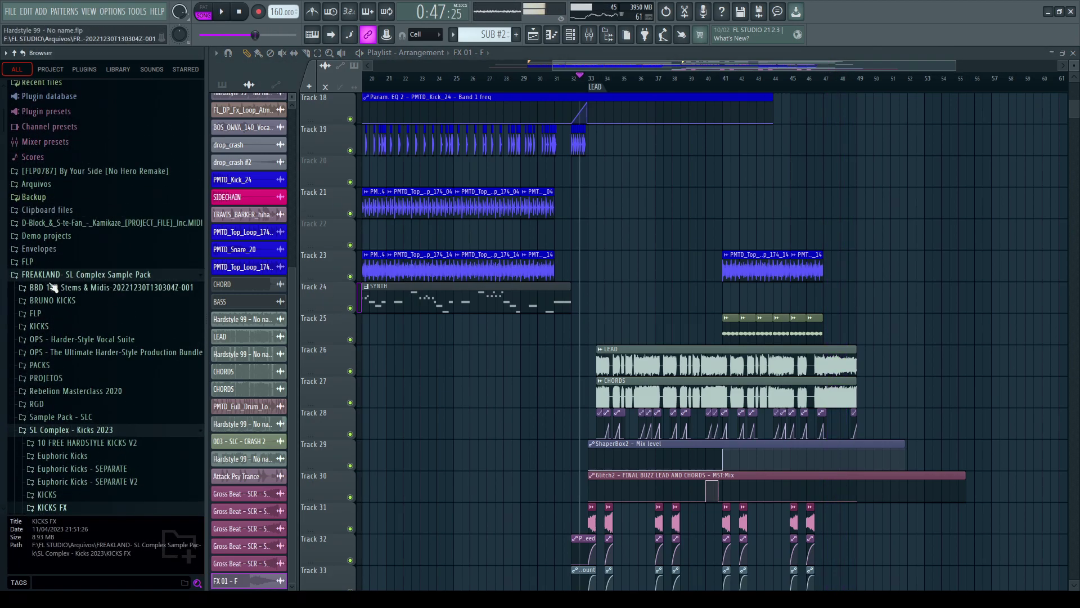
{"action": "left_click", "coordinate": [70, 275]}
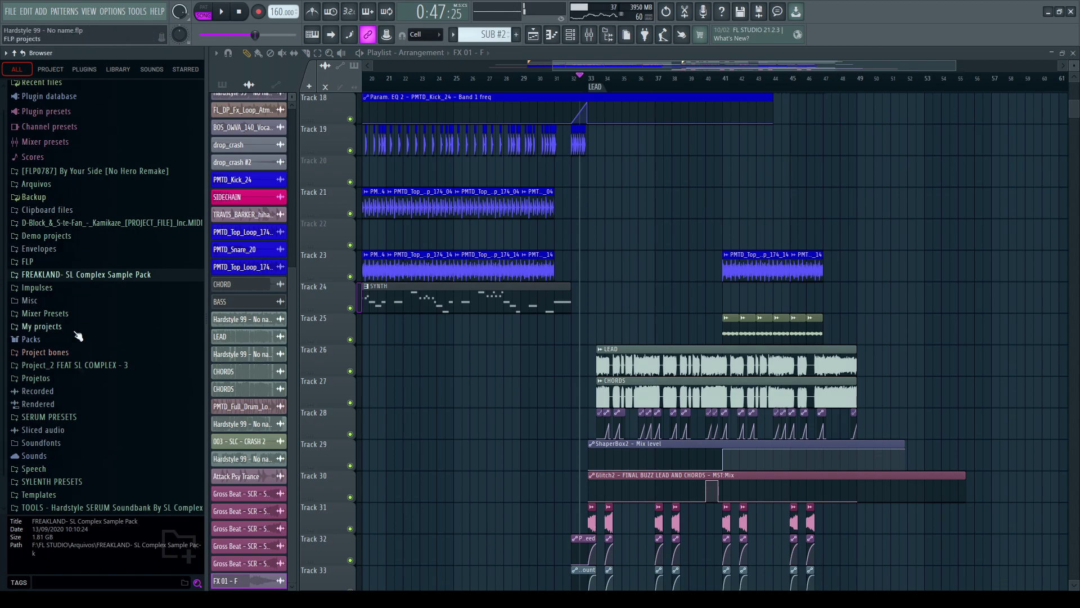
{"action": "left_click", "coordinate": [41, 184]}
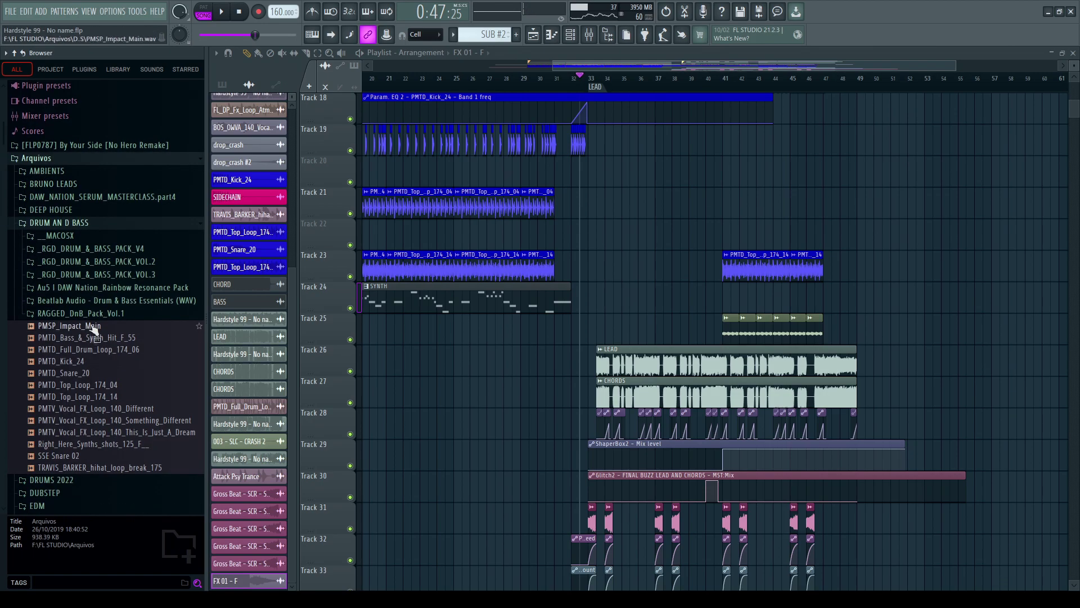
Step: Audition the loose DRUM AND BASS samples, including PMTD_Snare_20, TRAVIS_BARKER_hihat_loop_break_175 and SSE Snare 02
{"action": "left_click_drag", "start_coordinate": [101, 373], "coordinate": [100, 384]}
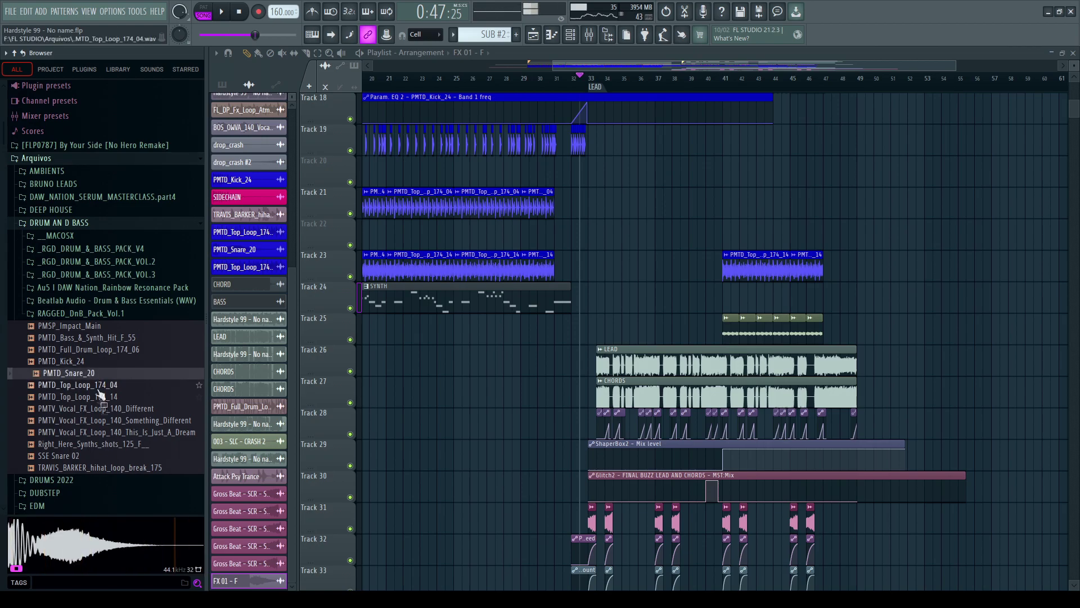
{"action": "left_click", "coordinate": [101, 468]}
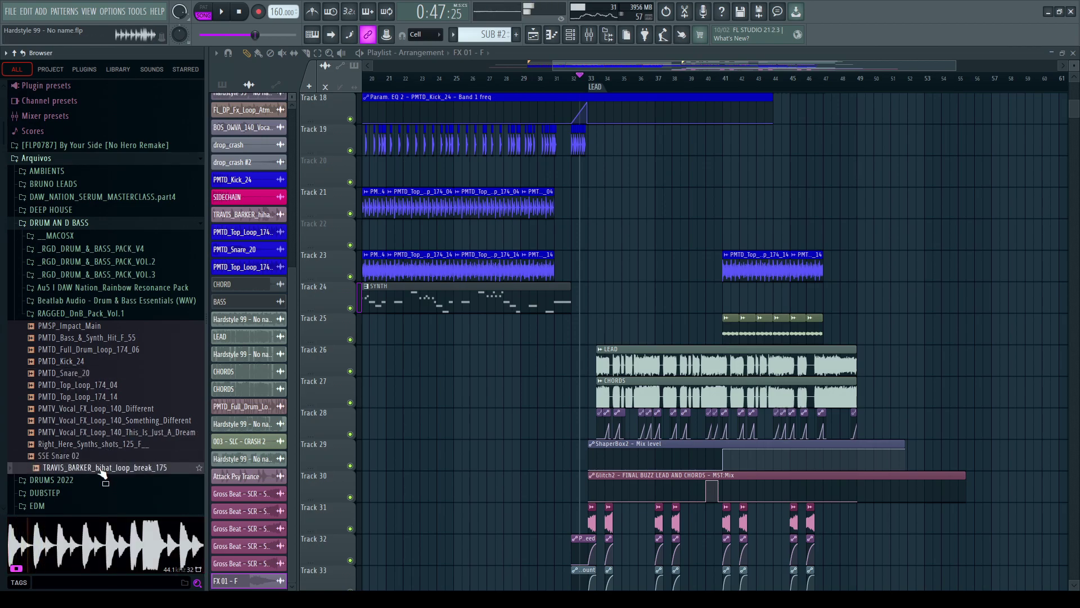
{"action": "left_click_drag", "start_coordinate": [100, 471], "coordinate": [97, 462]}
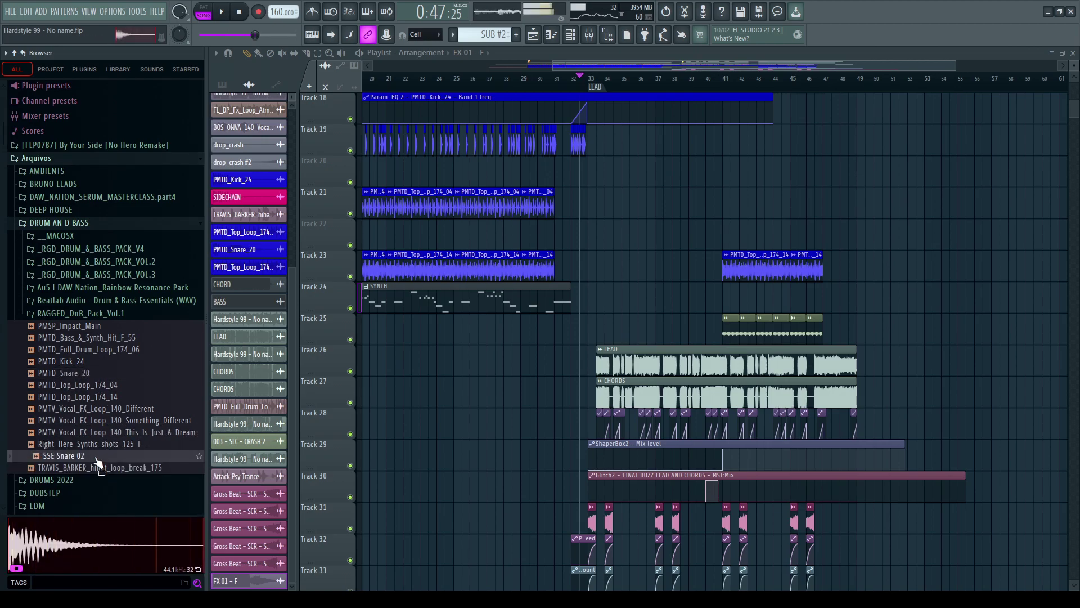
{"action": "left_click_drag", "start_coordinate": [110, 421], "coordinate": [101, 387]}
Step: Look through the RAGGED_DnB_Pack_Vol.1 and Beatlab Audio - Drum & Bass Essentials packs and audition several BLA DBE snares
{"action": "left_click", "coordinate": [101, 314]}
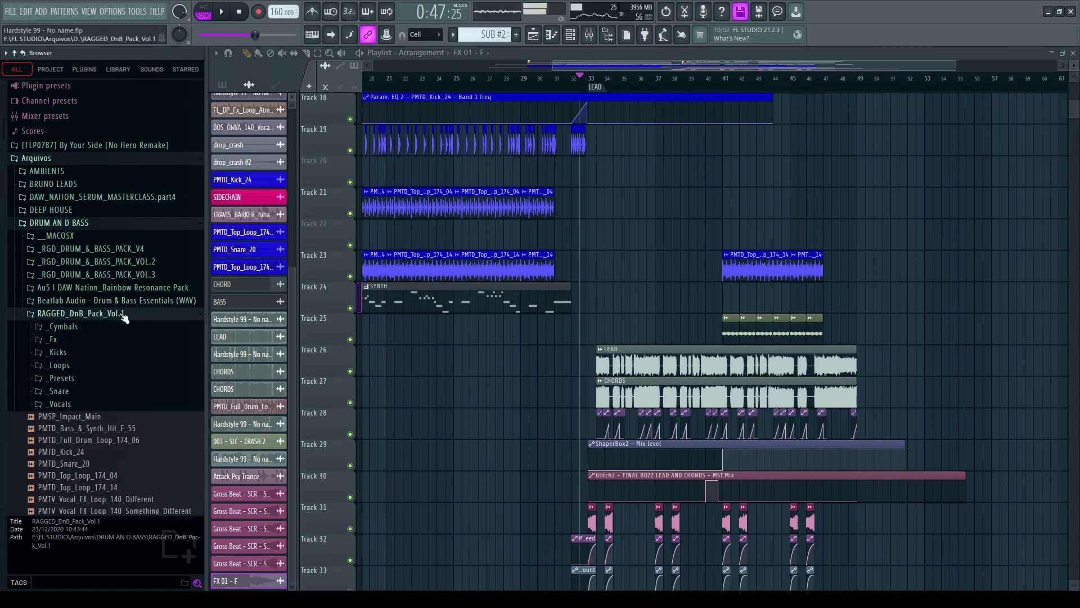
{"action": "left_click", "coordinate": [127, 300]}
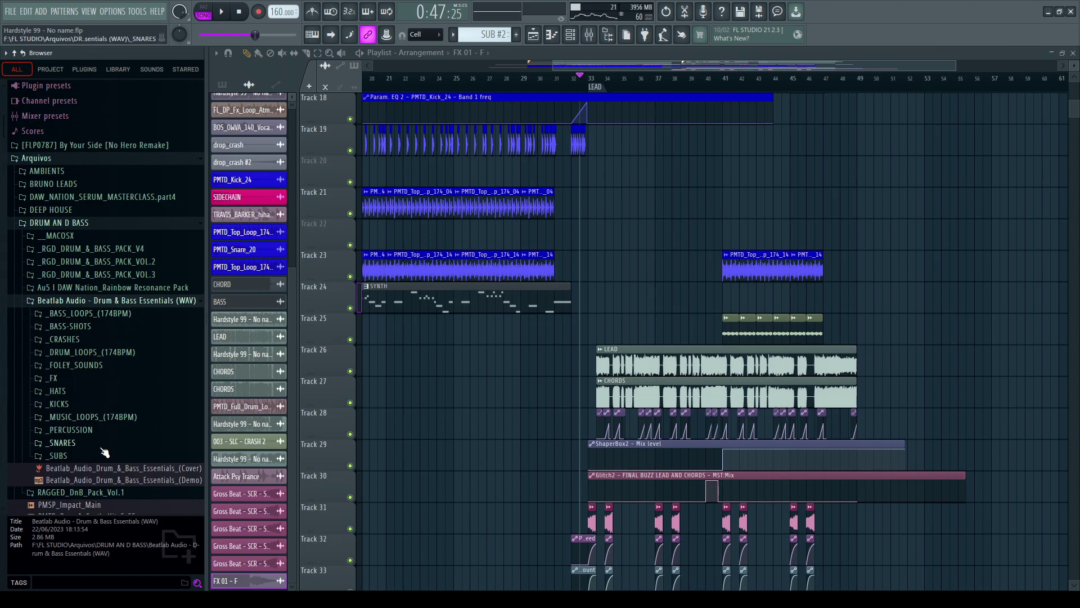
{"action": "left_click", "coordinate": [62, 443]}
{"action": "left_click", "coordinate": [105, 293]}
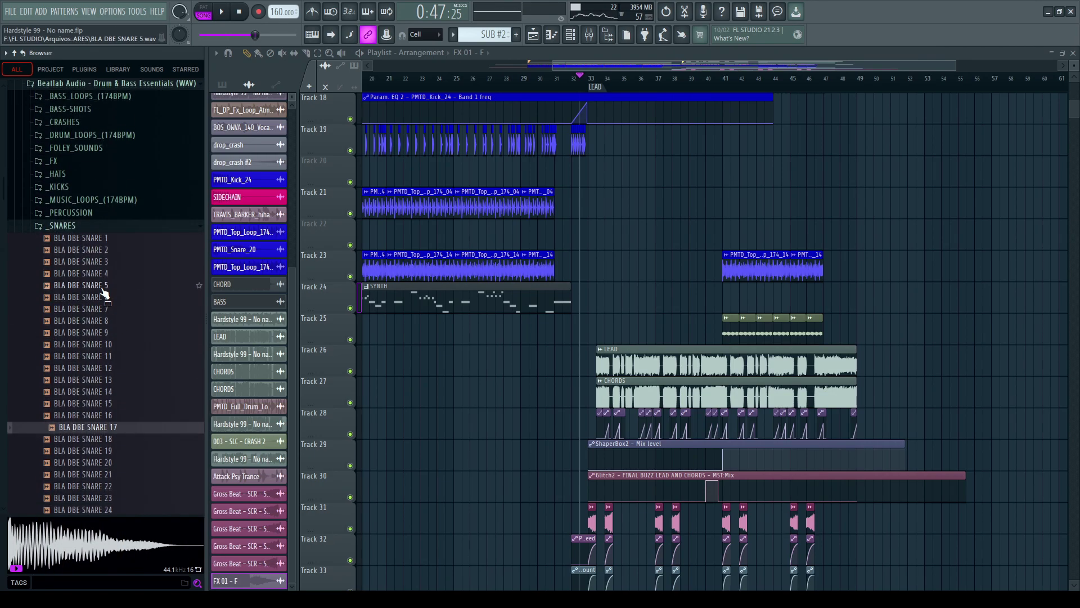
{"action": "left_click", "coordinate": [102, 284]}
{"action": "left_click", "coordinate": [89, 298]}
{"action": "scroll", "coordinate": [87, 300], "scroll_direction": "up", "scroll_amount": 5}
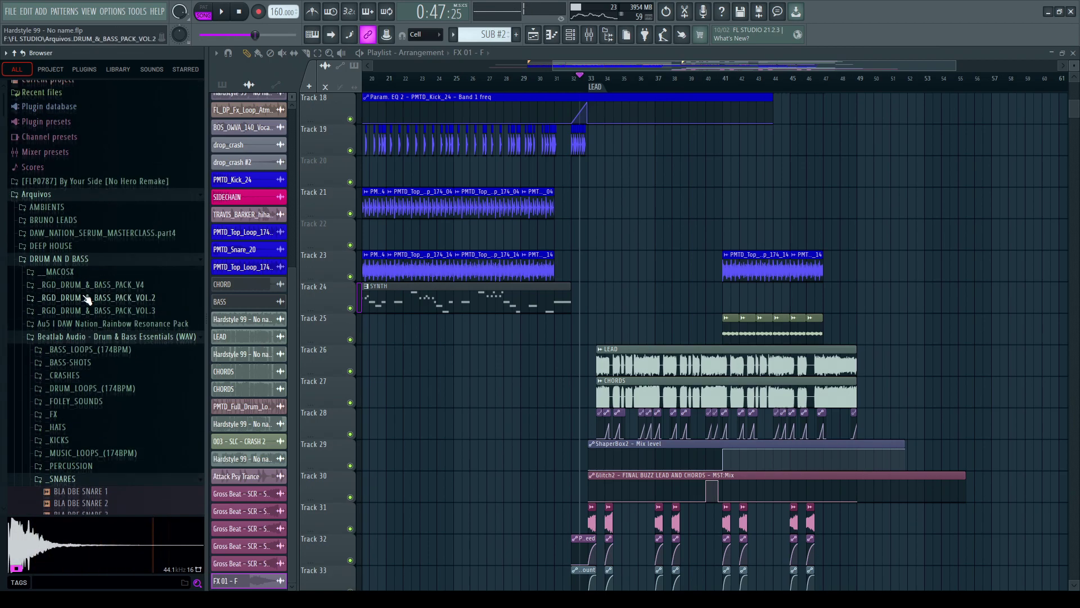
Step: Collapse the Beatlab Audio, DRUM AND BASS and Arquivos folders and check the FREAKLAND sample pack again
{"action": "left_click", "coordinate": [56, 336]}
{"action": "left_click", "coordinate": [56, 258]}
{"action": "left_click", "coordinate": [53, 202]}
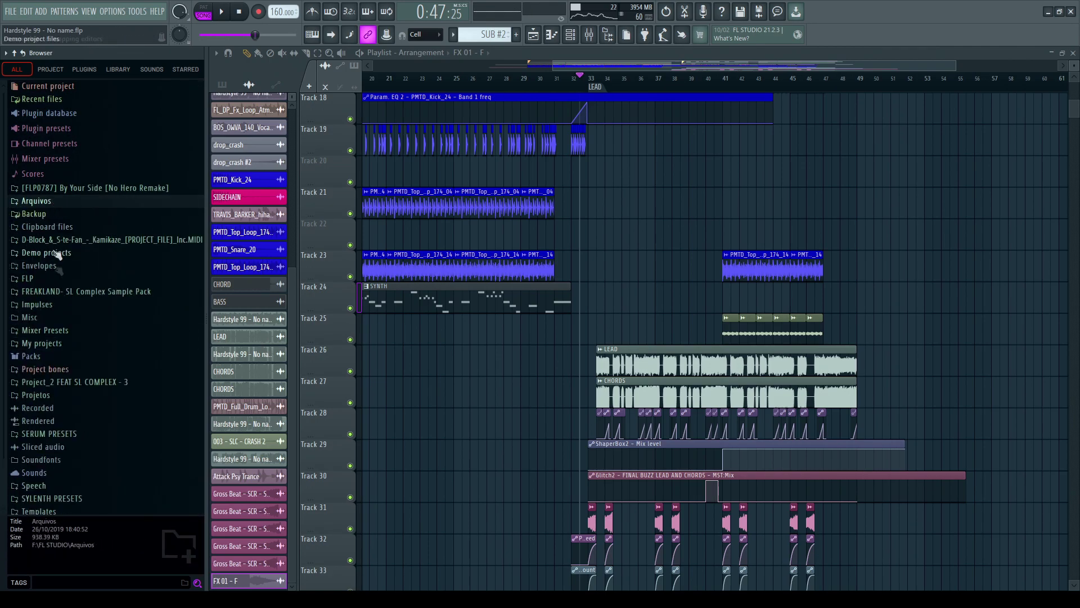
{"action": "left_click", "coordinate": [84, 292]}
{"action": "left_click", "coordinate": [82, 252]}
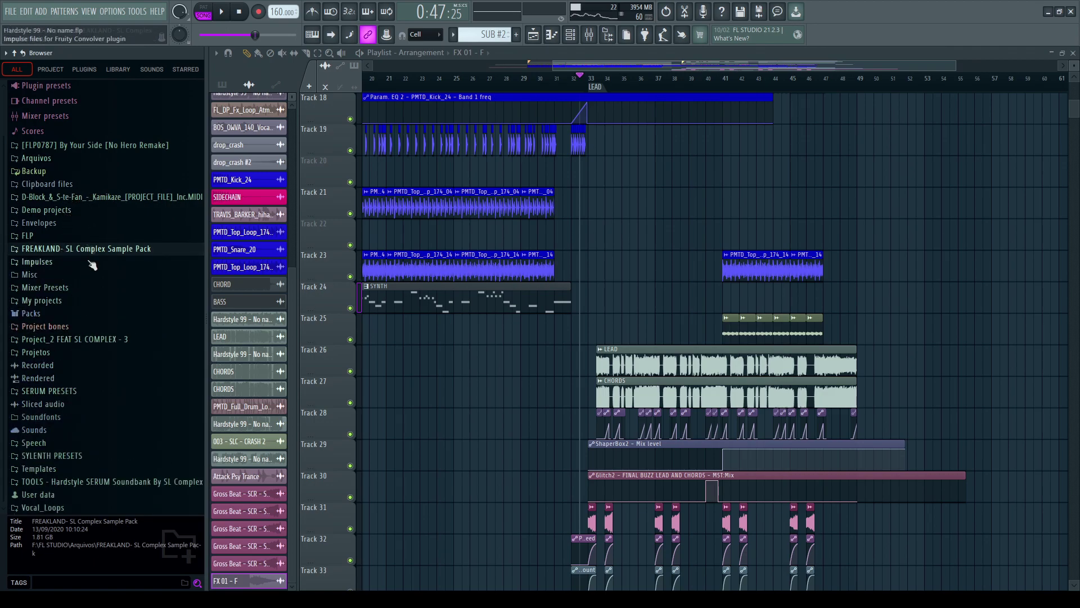
Step: Open the KSHMR VOLUME 3 folder under Arquivos, GENERAL PACKS, KSHMR, Sounds of KSHMR Vol 3
{"action": "left_click", "coordinate": [38, 158]}
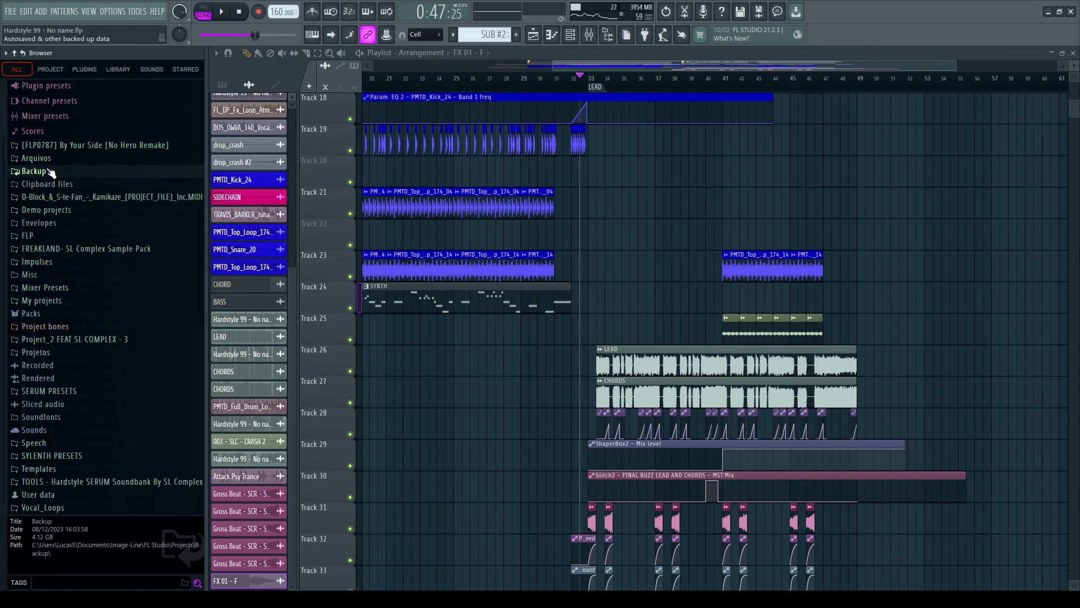
{"action": "left_click", "coordinate": [56, 287]}
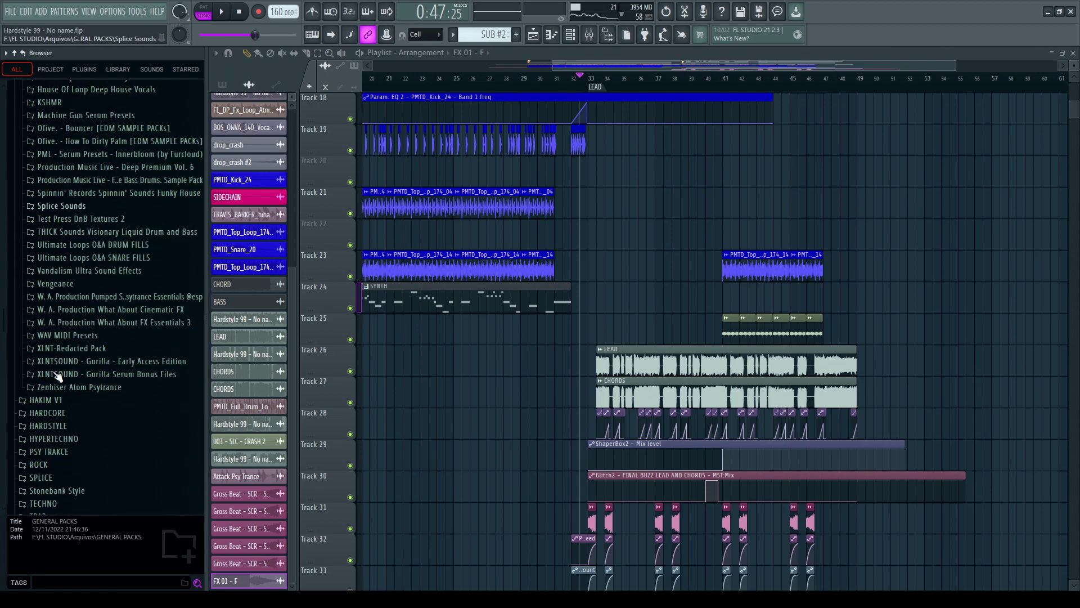
{"action": "left_click", "coordinate": [86, 297]}
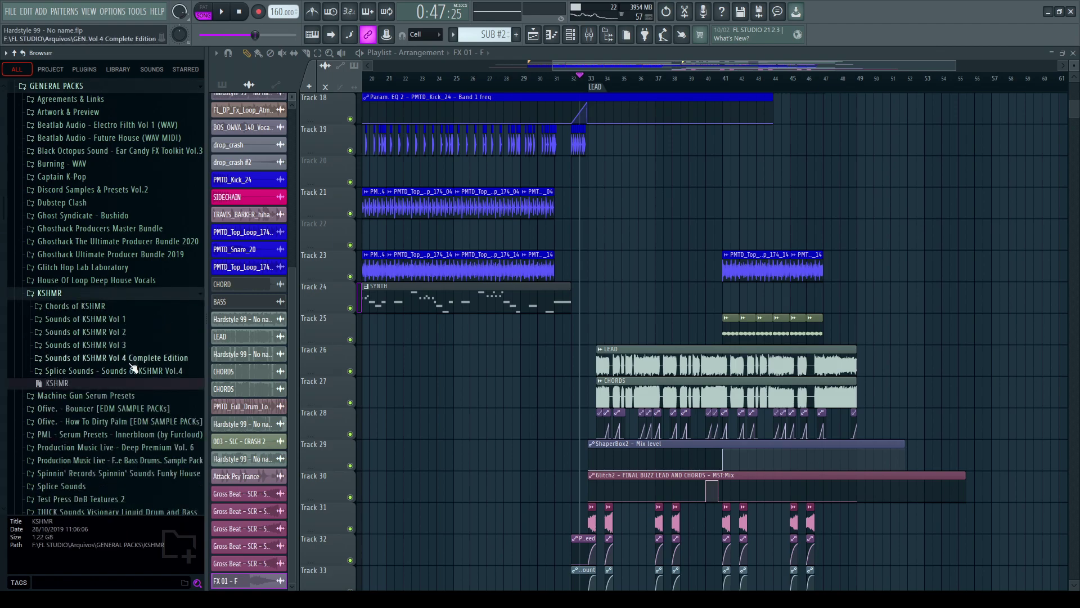
{"action": "left_click", "coordinate": [126, 346]}
{"action": "left_click", "coordinate": [90, 287]}
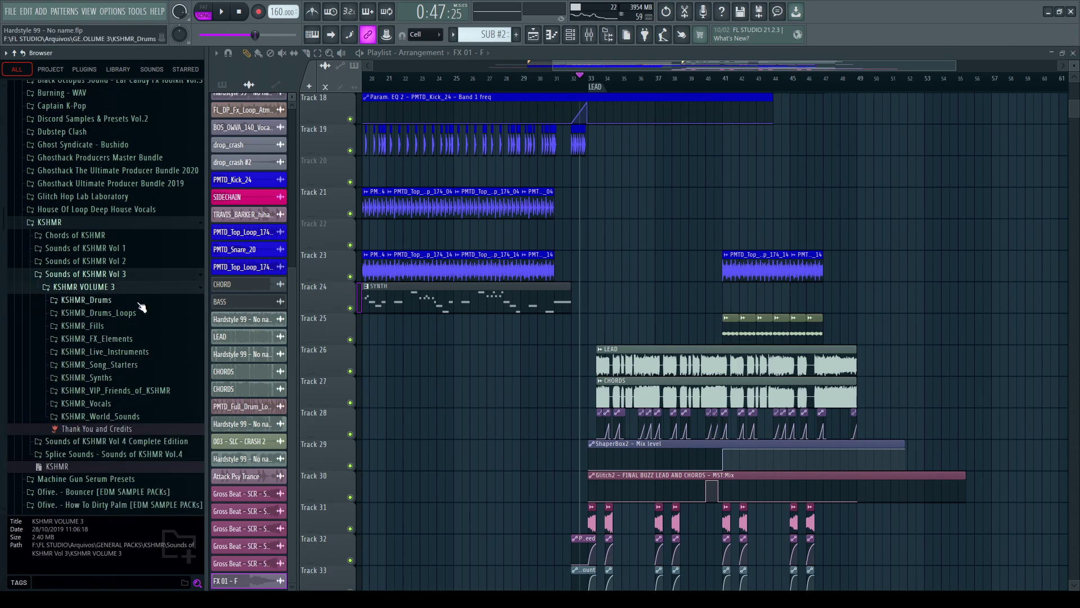
Step: Find the KSHMR_Stadium_Claps samples within KSHMR_Drums and KSHMR_Claps and audition KSHMR_Stadium_Clap_04
{"action": "left_click", "coordinate": [127, 303]}
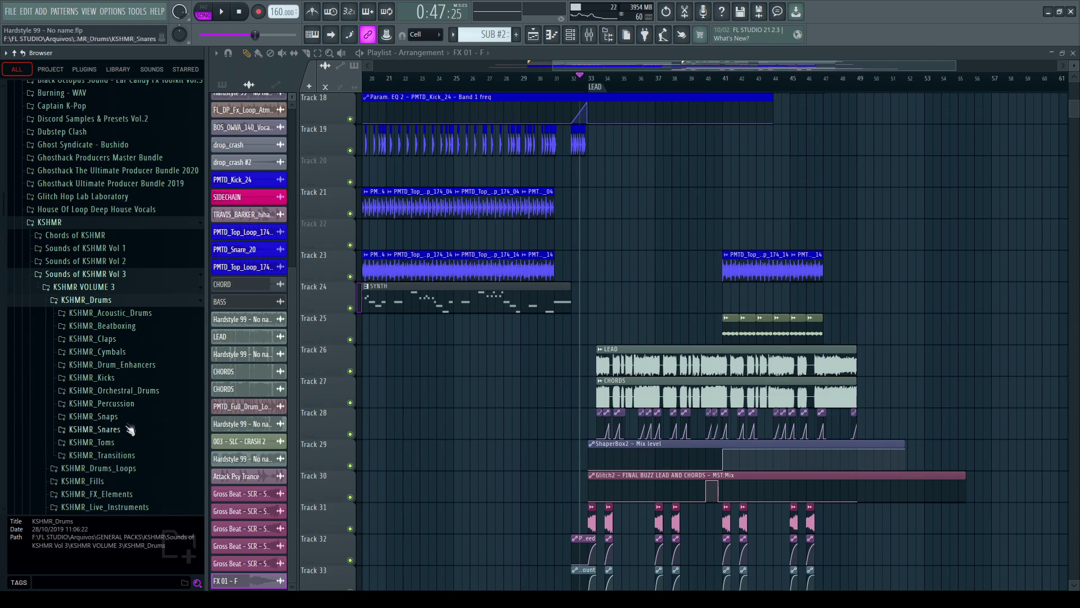
{"action": "left_click", "coordinate": [133, 344]}
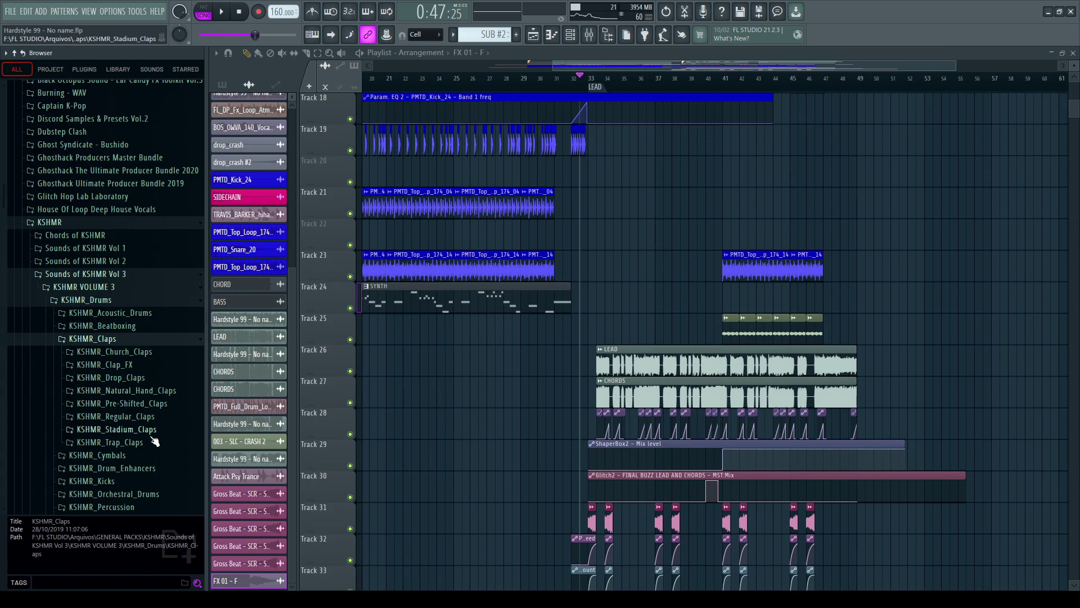
{"action": "left_click", "coordinate": [147, 429]}
{"action": "left_click", "coordinate": [147, 442]}
{"action": "scroll", "coordinate": [147, 427], "scroll_direction": "down", "scroll_amount": 3}
{"action": "left_click", "coordinate": [147, 378]}
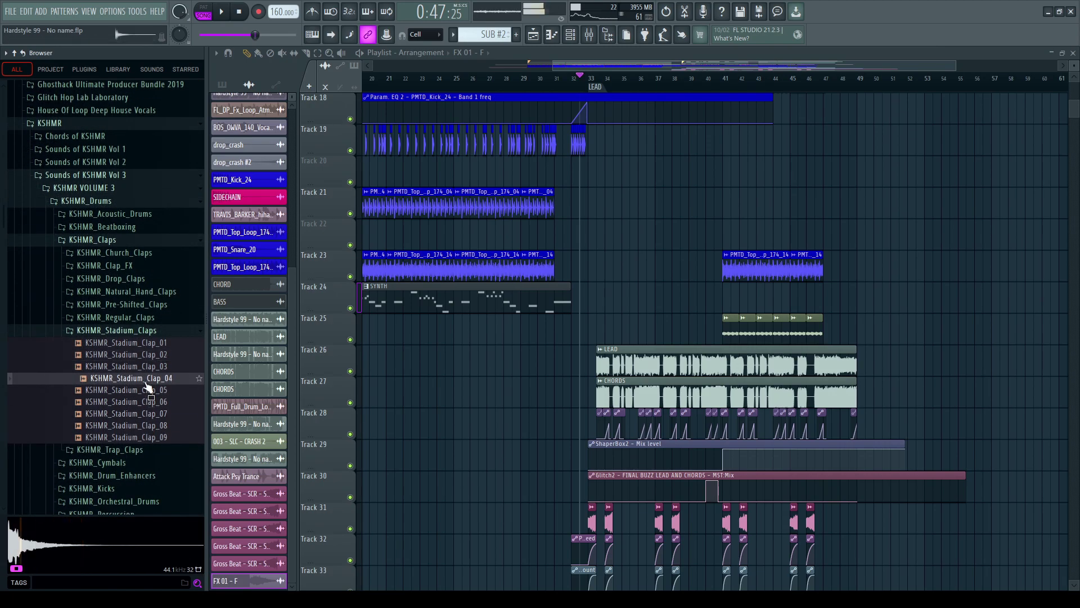
{"action": "scroll", "coordinate": [853, 83], "scroll_direction": "up", "scroll_amount": 2}
{"action": "scroll", "coordinate": [483, 294], "scroll_direction": "up", "scroll_amount": 3}
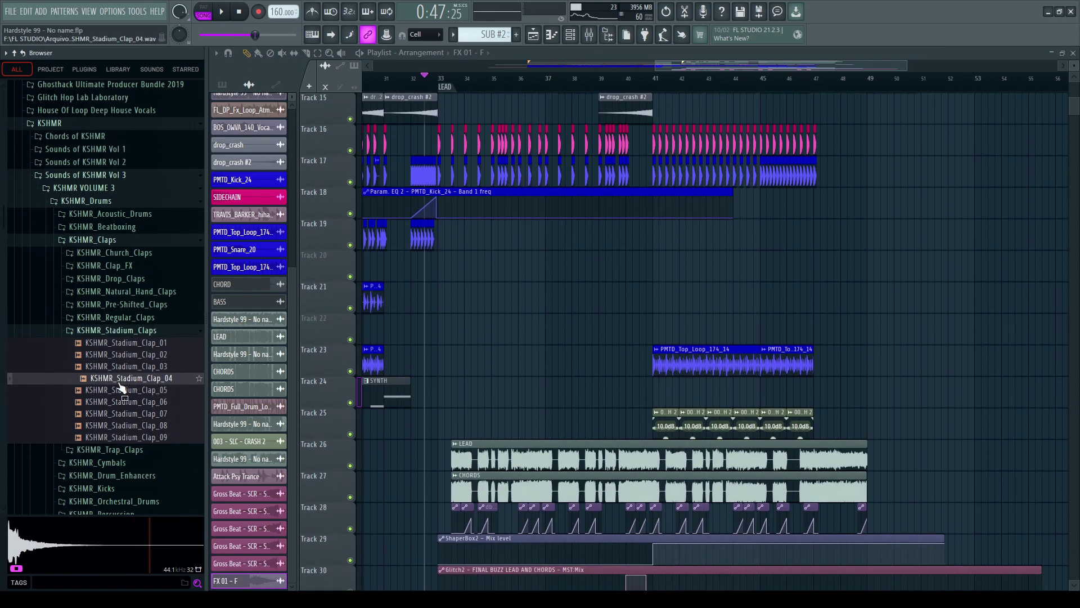
Step: Audition KSHMR_Stadium_Clap_06, 07, 08 and 03 in the KSHMR_Stadium_Claps folder
{"action": "left_click", "coordinate": [130, 403]}
{"action": "left_click", "coordinate": [131, 415]}
{"action": "left_click", "coordinate": [131, 426]}
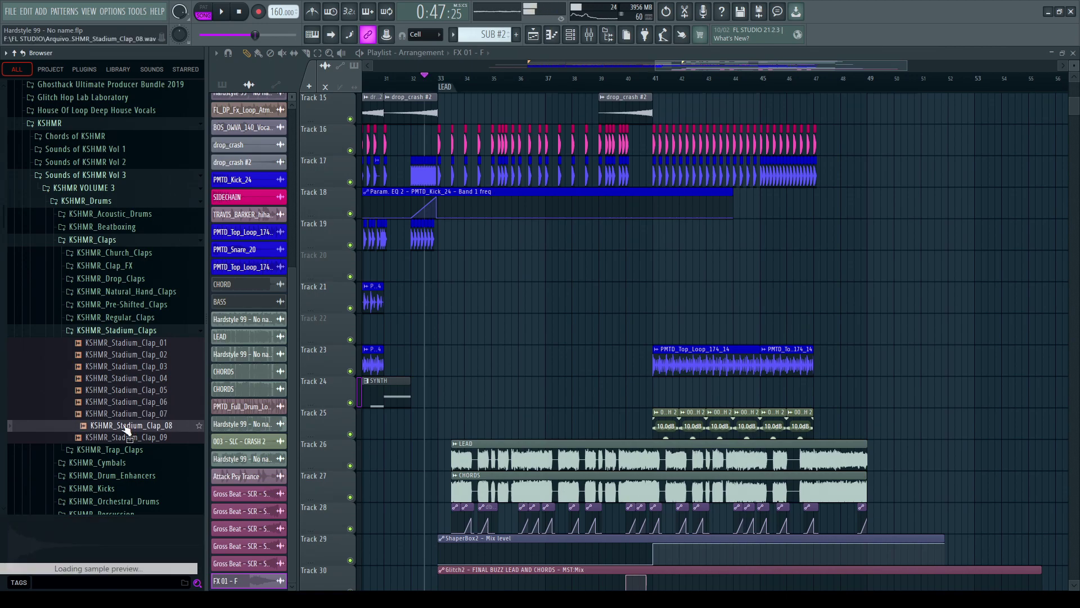
{"action": "left_click", "coordinate": [135, 367]}
Step: Place KSHMR_Stadium_Clap_03 on Track 20 at bar 41, trim it to one beat and repeat it on every beat up to bar 47
{"action": "left_click_drag", "start_coordinate": [135, 375], "coordinate": [654, 265]}
{"action": "scroll", "coordinate": [699, 151], "scroll_direction": "up", "scroll_amount": 3}
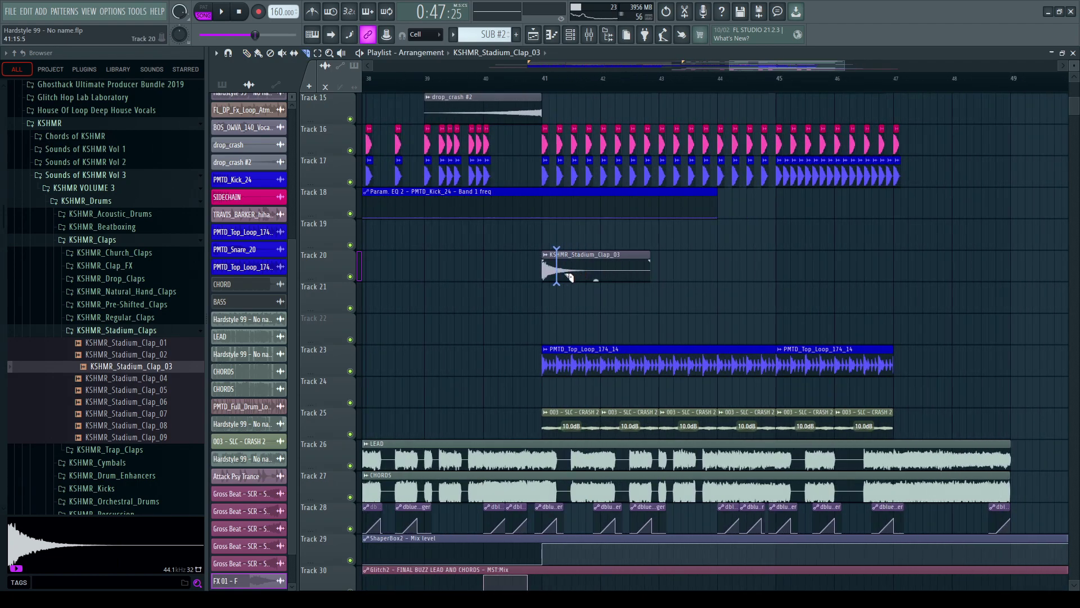
{"action": "left_click_drag", "start_coordinate": [649, 267], "coordinate": [548, 265]}
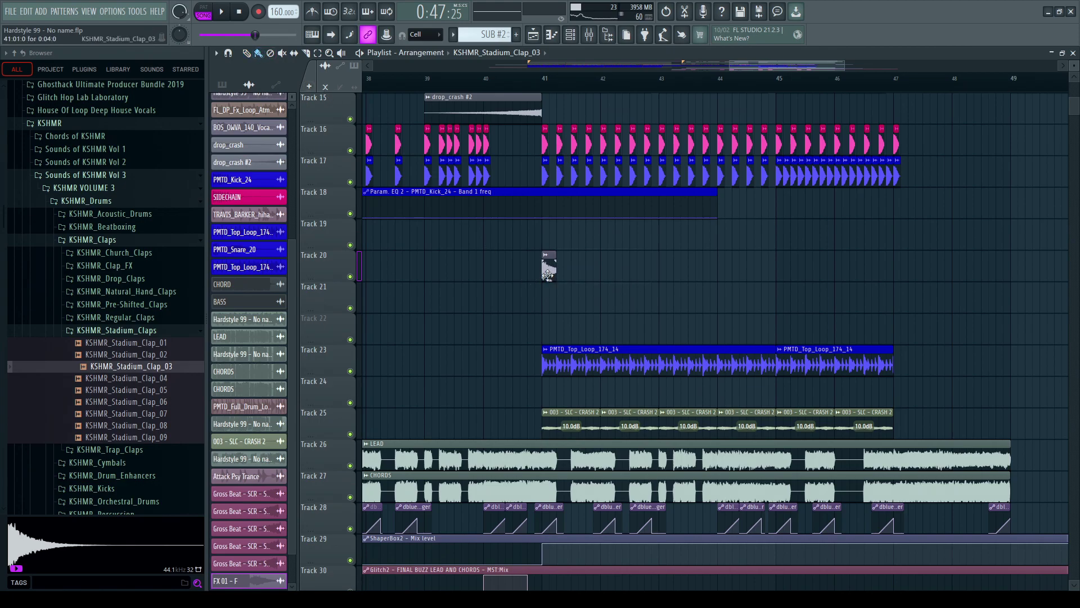
{"action": "left_click_drag", "start_coordinate": [552, 270], "coordinate": [808, 278]}
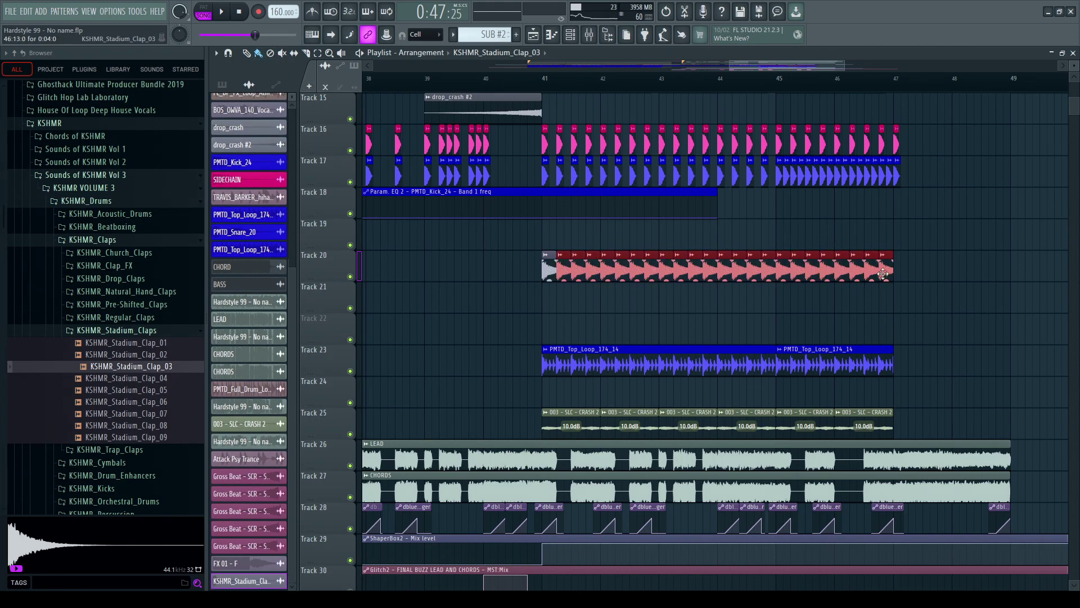
Step: Assign KSHMR_Stadium_Clap_03 to its own mixer track and move it into the DRUMS GROUP section, right after PMTD_Top_Loop_174_14
{"action": "double_click", "coordinate": [886, 272]}
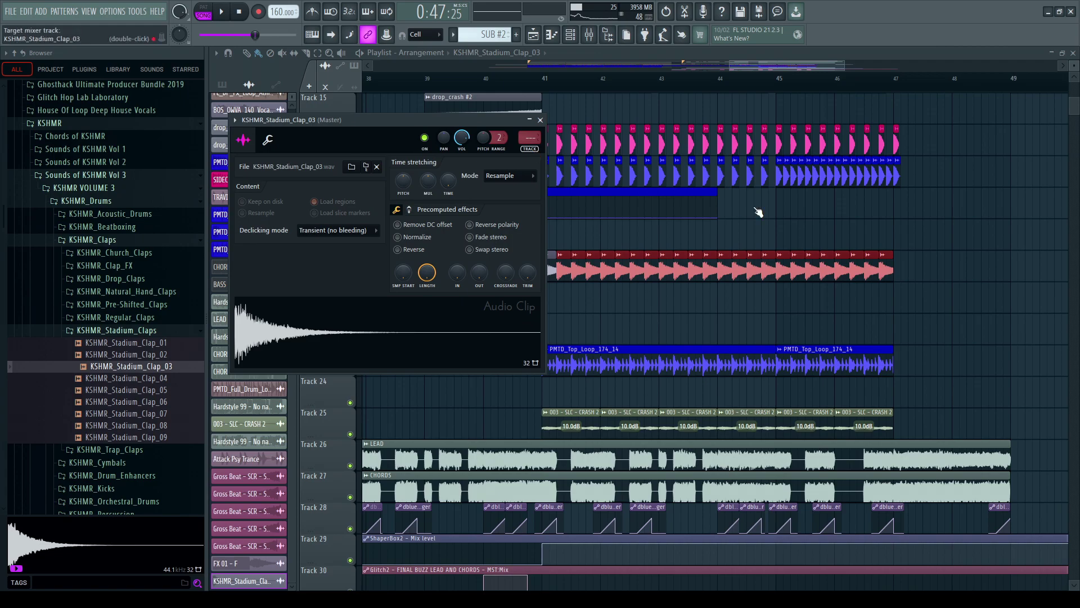
{"action": "key", "text": "F9"}
{"action": "scroll", "coordinate": [792, 187], "scroll_direction": "left", "scroll_amount": 3}
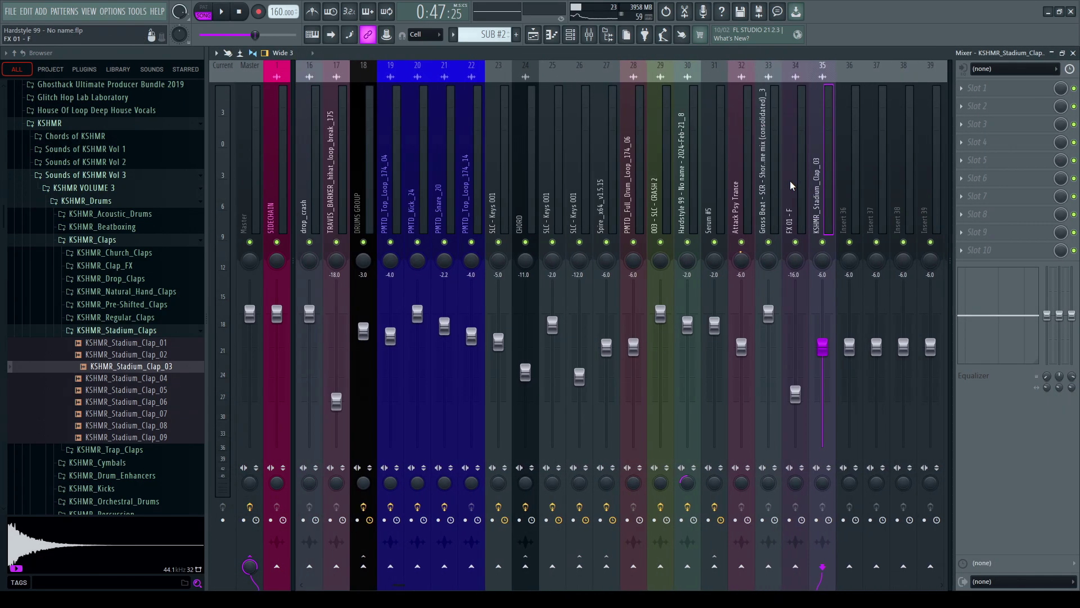
{"action": "key", "text": "alt+Left"}
{"action": "key", "text": "alt+Left"}
{"action": "key", "text": "alt+Left"}
{"action": "key", "text": "alt+Left"}
{"action": "key", "text": "alt+Left"}
{"action": "key", "text": "alt+Left"}
{"action": "key", "text": "alt+Left"}
{"action": "key", "text": "alt+Left"}
{"action": "key", "text": "alt+Left"}
{"action": "key", "text": "alt+Left"}
{"action": "key", "text": "alt+Left"}
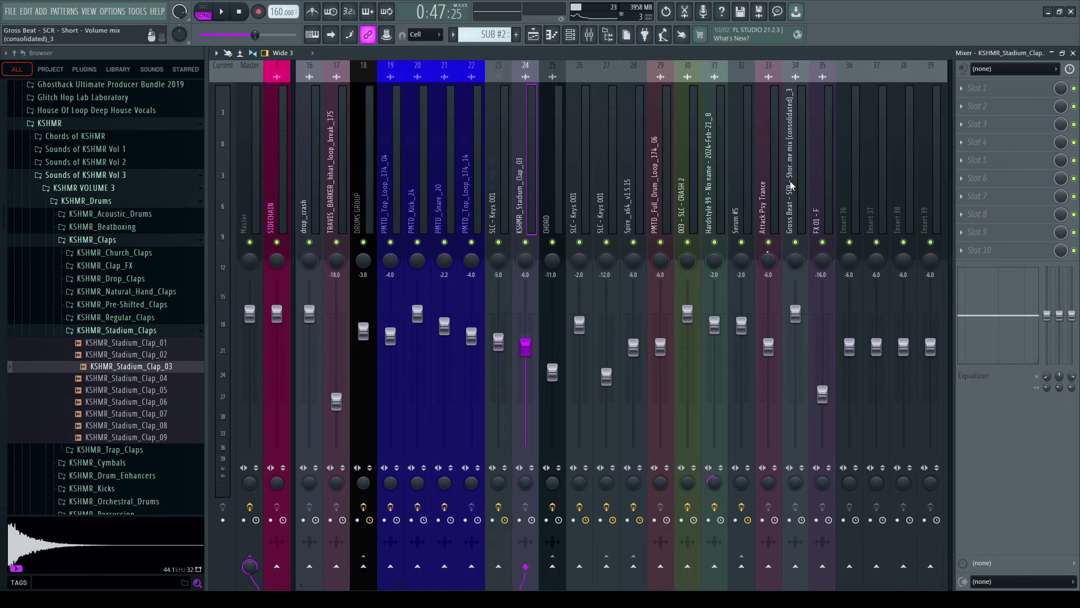
{"action": "key", "text": "alt+Left"}
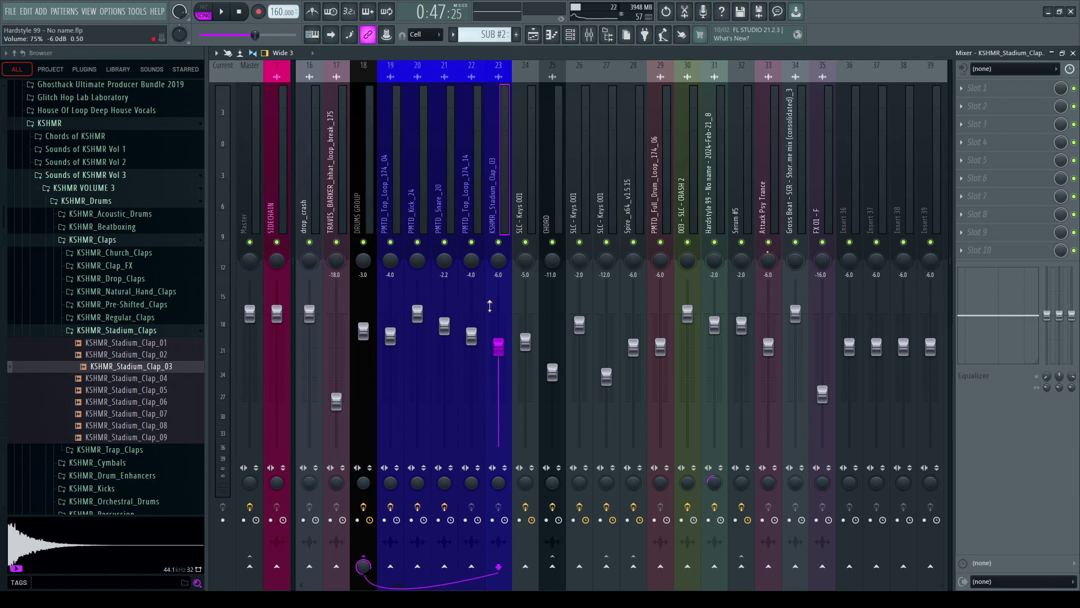
Step: Play the lead section from about bar 40 and add a fade-out to all the clap clips on Track 20
{"action": "key", "text": "F9"}
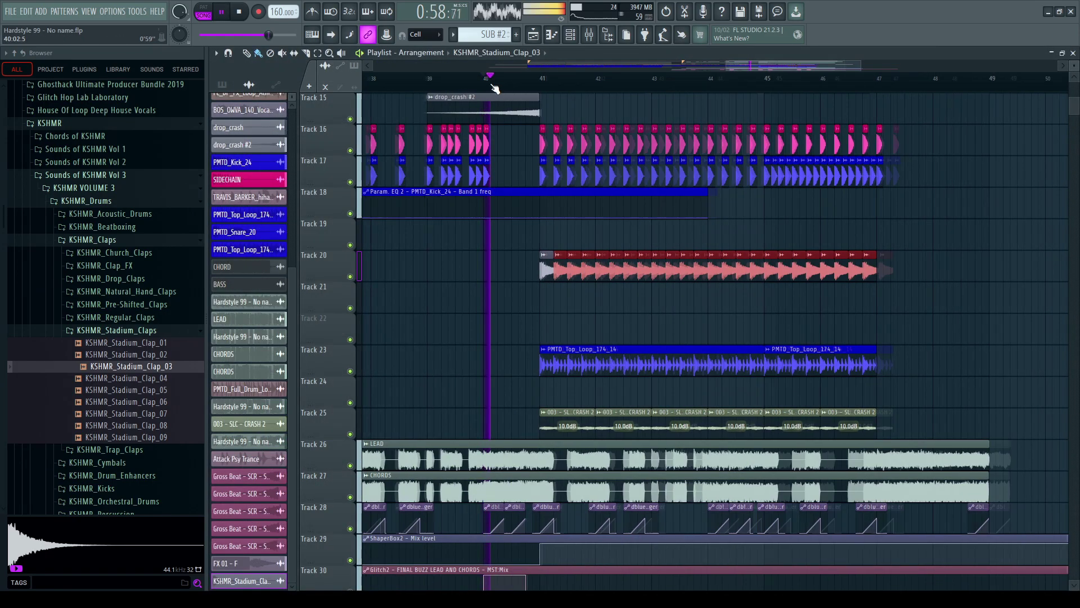
{"action": "scroll", "coordinate": [610, 84], "scroll_direction": "up", "scroll_amount": 3}
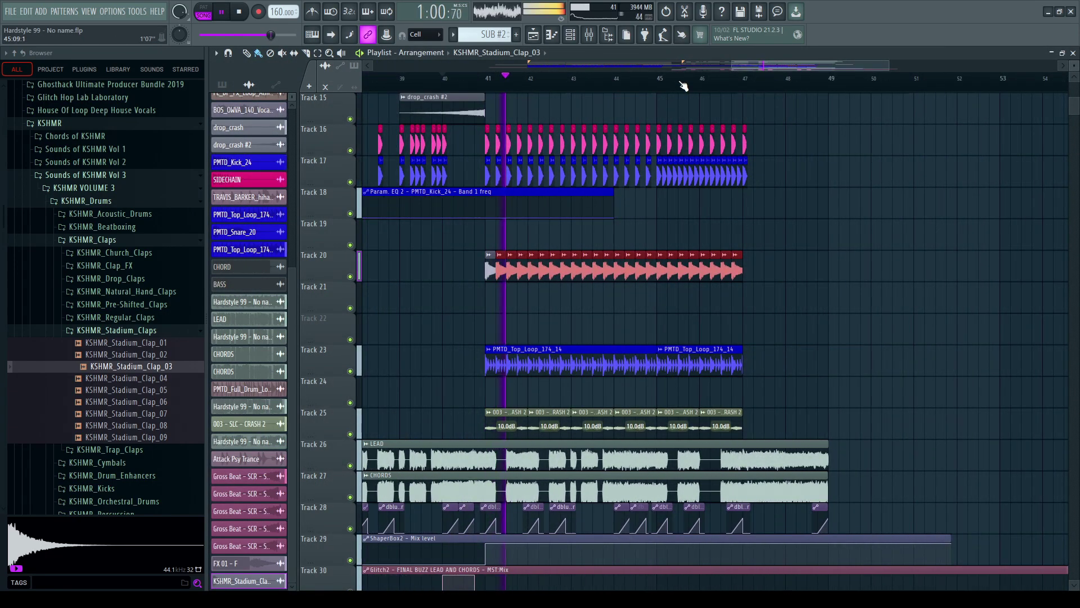
{"action": "scroll", "coordinate": [684, 85], "scroll_direction": "down", "scroll_amount": 1}
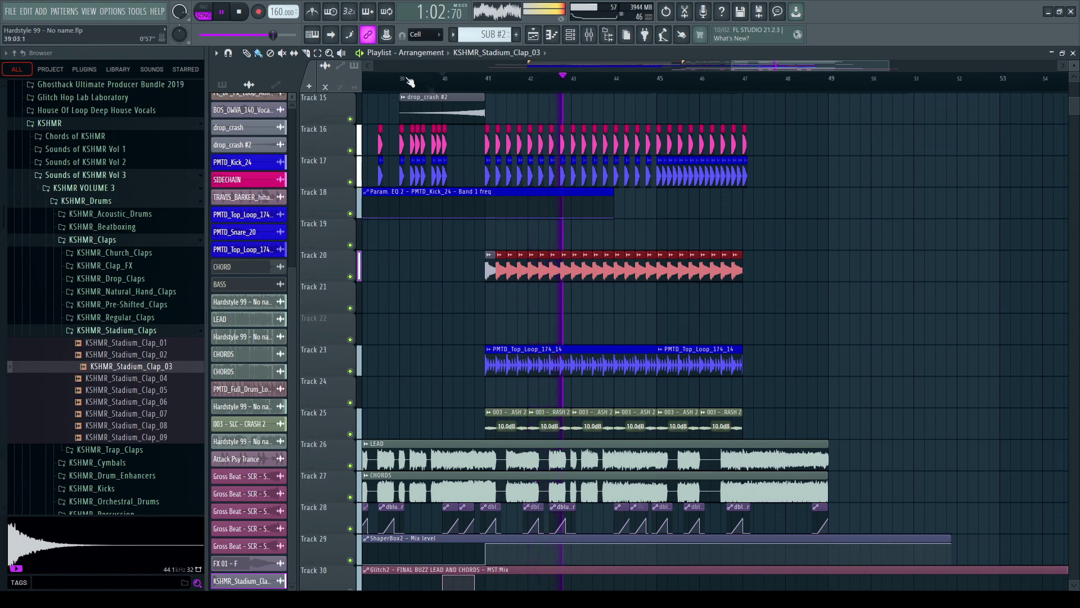
{"action": "key", "text": "p"}
{"action": "scroll", "coordinate": [507, 81], "scroll_direction": "up", "scroll_amount": 10}
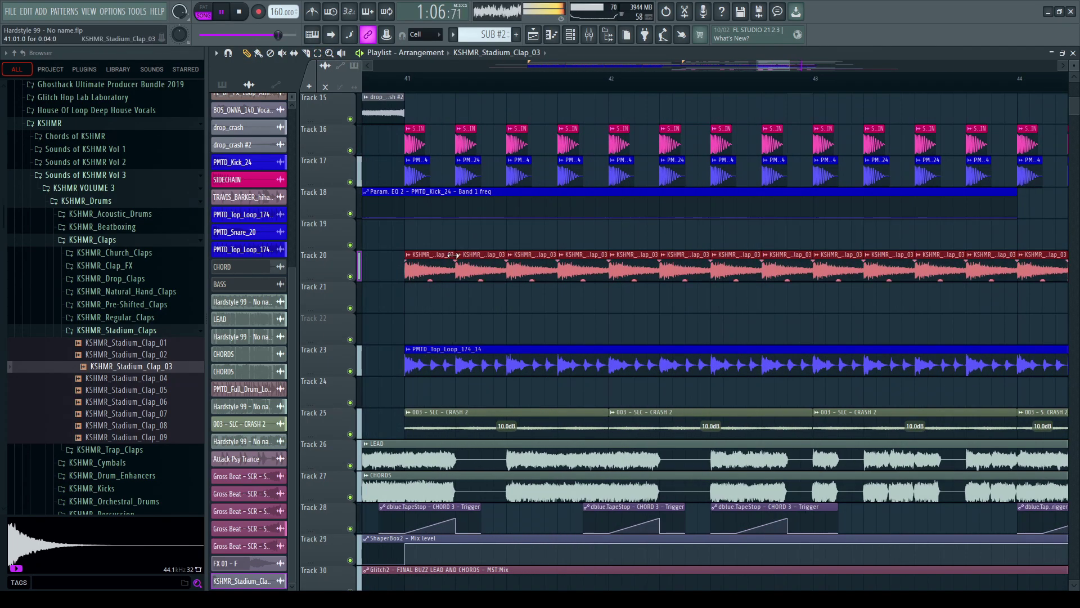
{"action": "left_click_drag", "start_coordinate": [455, 263], "coordinate": [432, 257]}
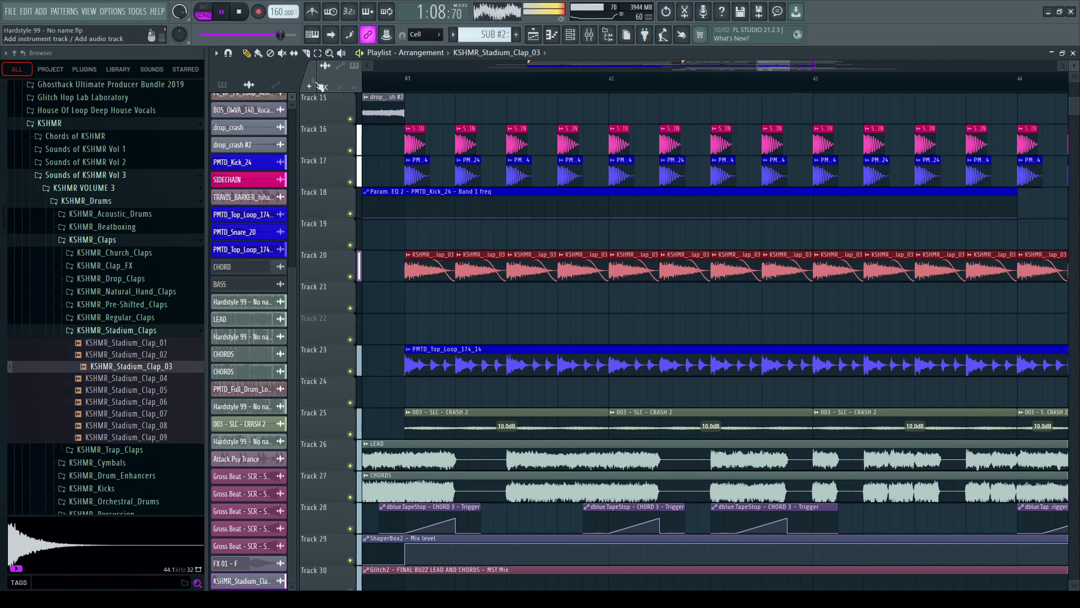
Step: Play the claps with Track 20 soloed and raise their mixer track's volume to -1.3 dB
{"action": "key", "text": "space"}
{"action": "right_click", "coordinate": [350, 276]}
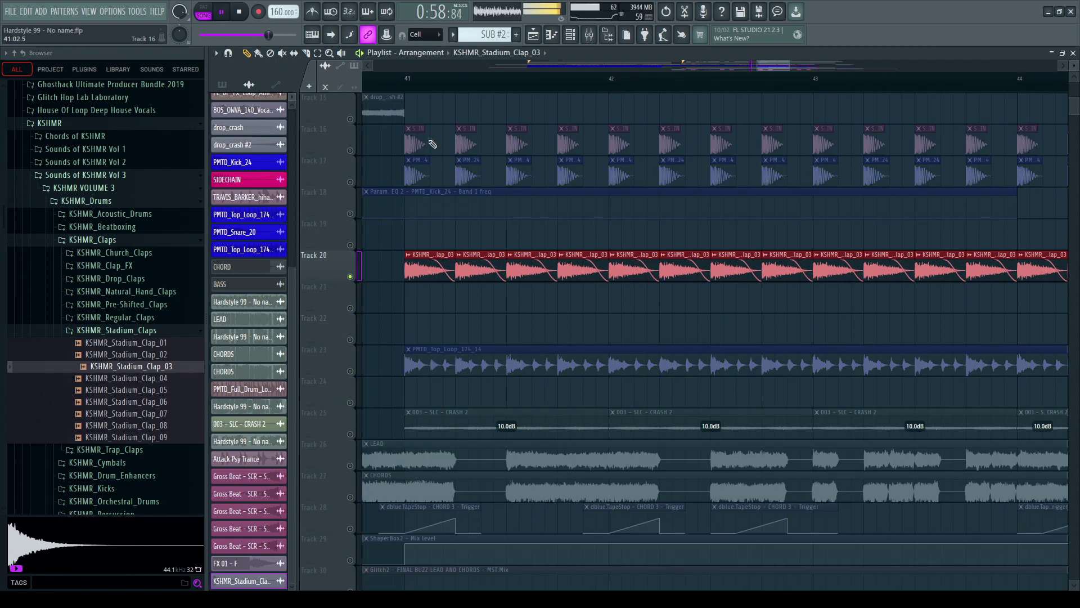
{"action": "left_click", "coordinate": [589, 34]}
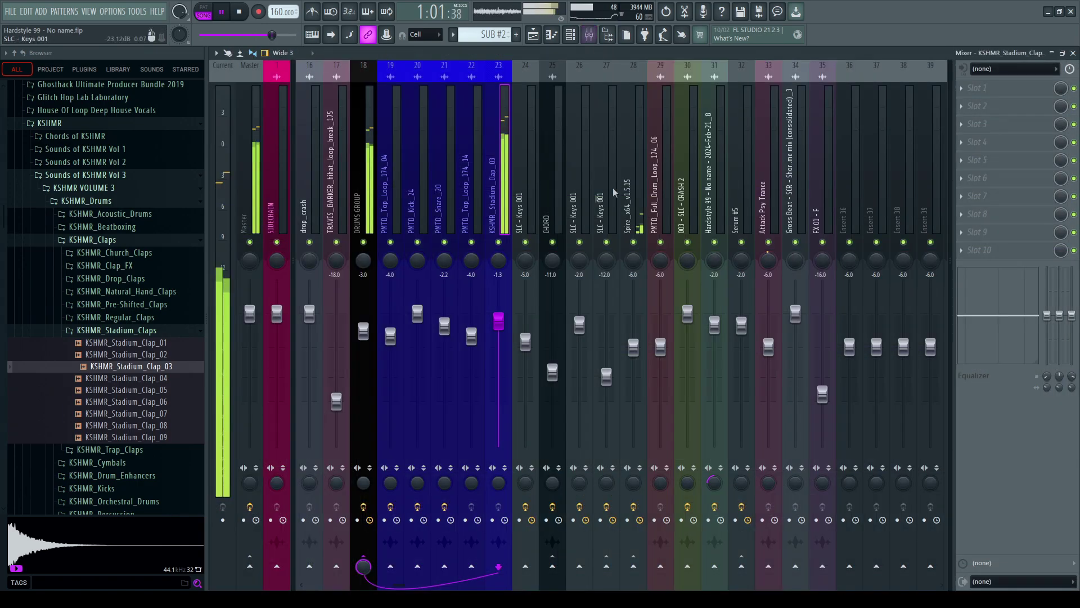
Step: Replace the sample of the Track 20 clap clips with KSHMR_Stadium_Clap_02
{"action": "key", "text": "space"}
{"action": "key", "text": "Down"}
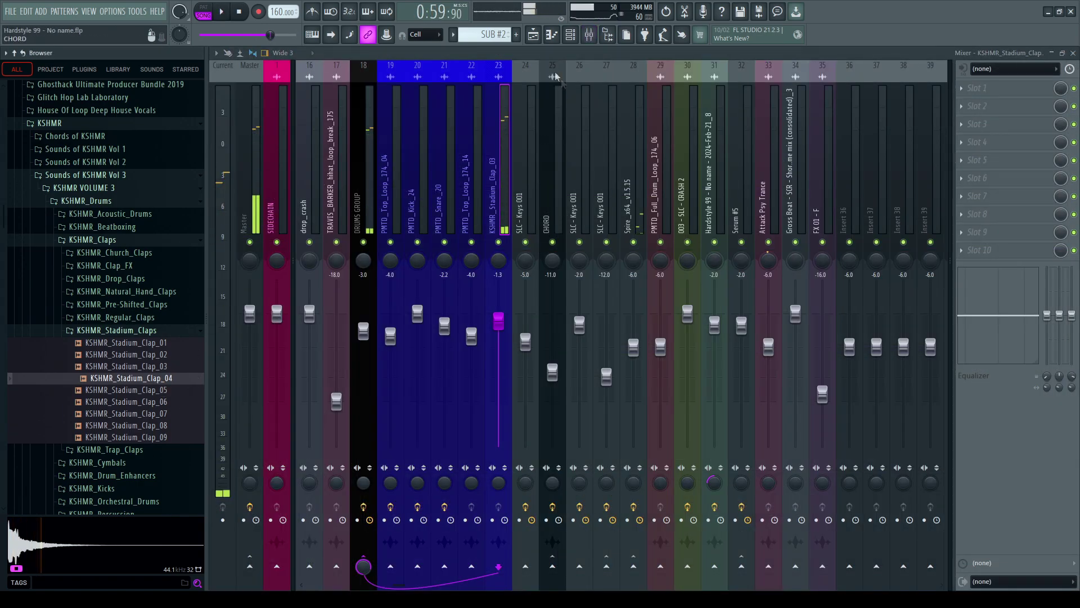
{"action": "left_click", "coordinate": [540, 35]}
{"action": "double_click", "coordinate": [525, 273]}
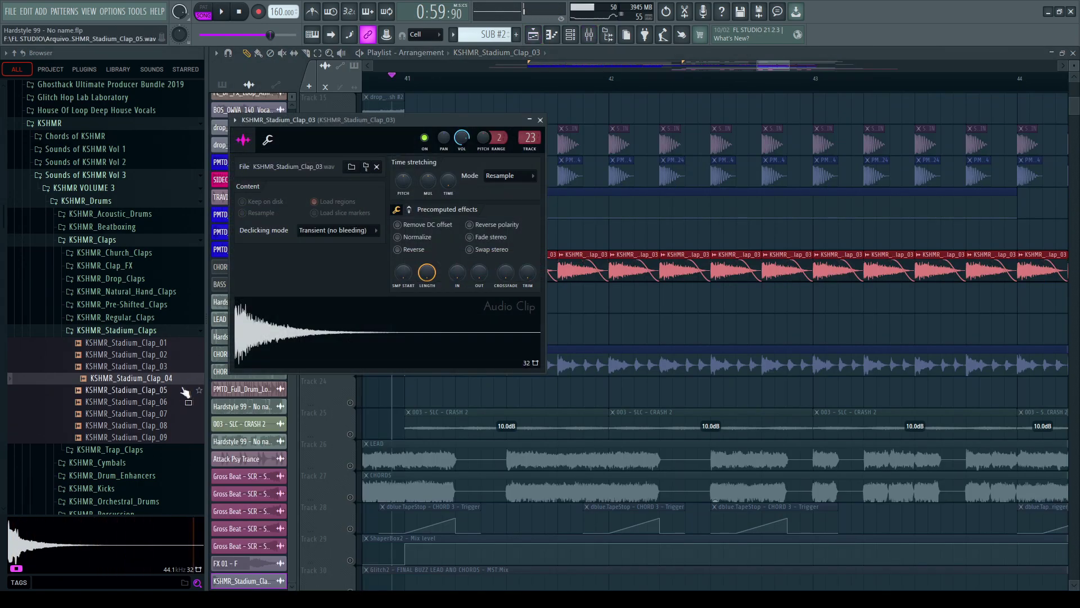
{"action": "left_click", "coordinate": [156, 356]}
{"action": "left_click_drag", "start_coordinate": [156, 356], "coordinate": [304, 335]}
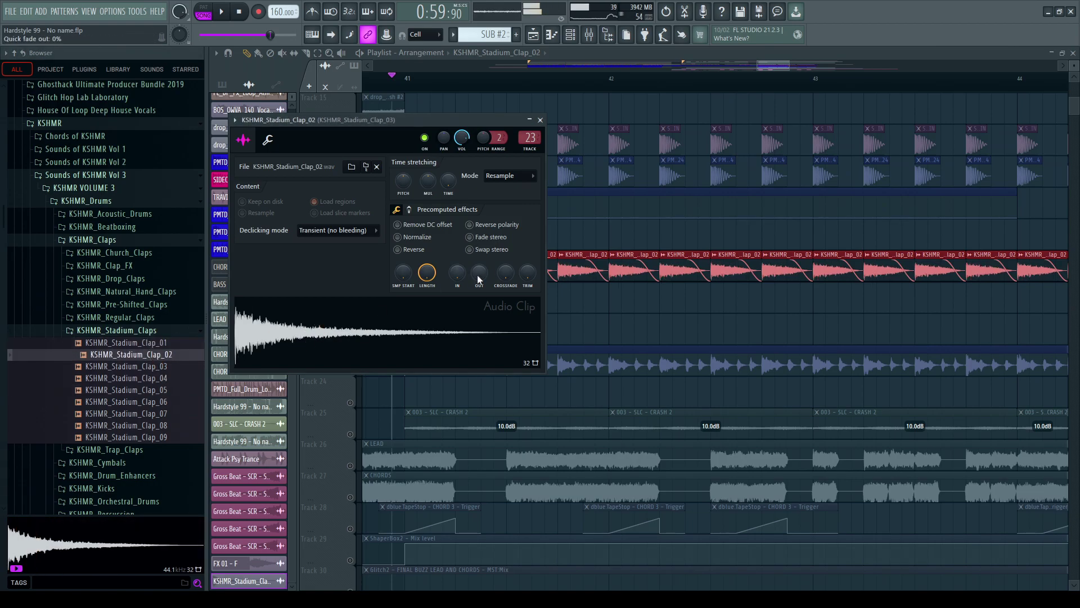
{"action": "key", "text": "Escape"}
Step: Listen to the replaced claps in solo and turn the solo of Track 20 off
{"action": "key", "text": "space"}
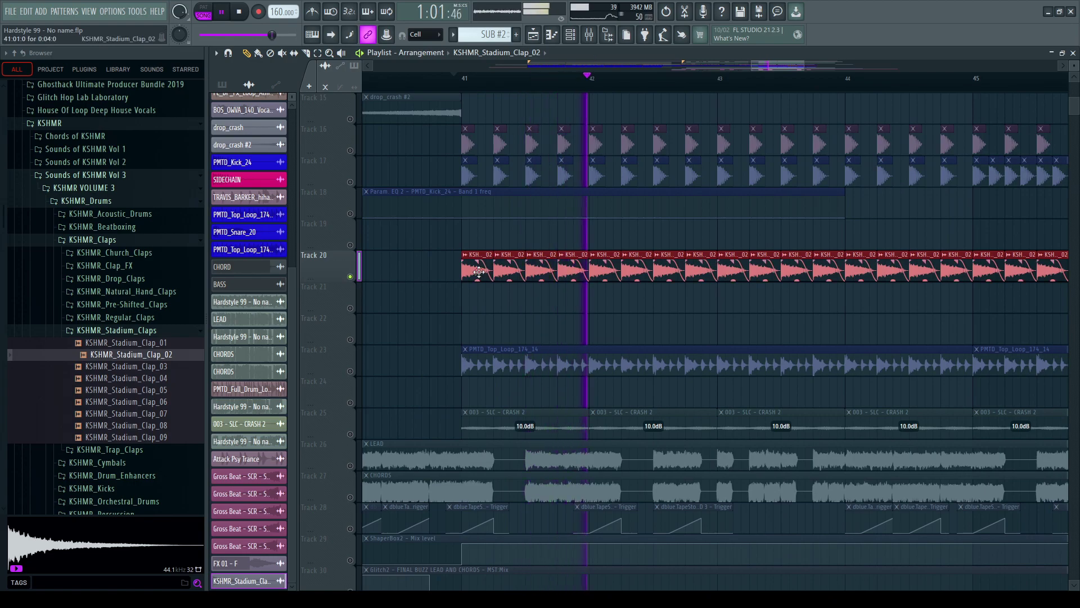
{"action": "left_click", "coordinate": [589, 34]}
{"action": "left_click", "coordinate": [589, 35]}
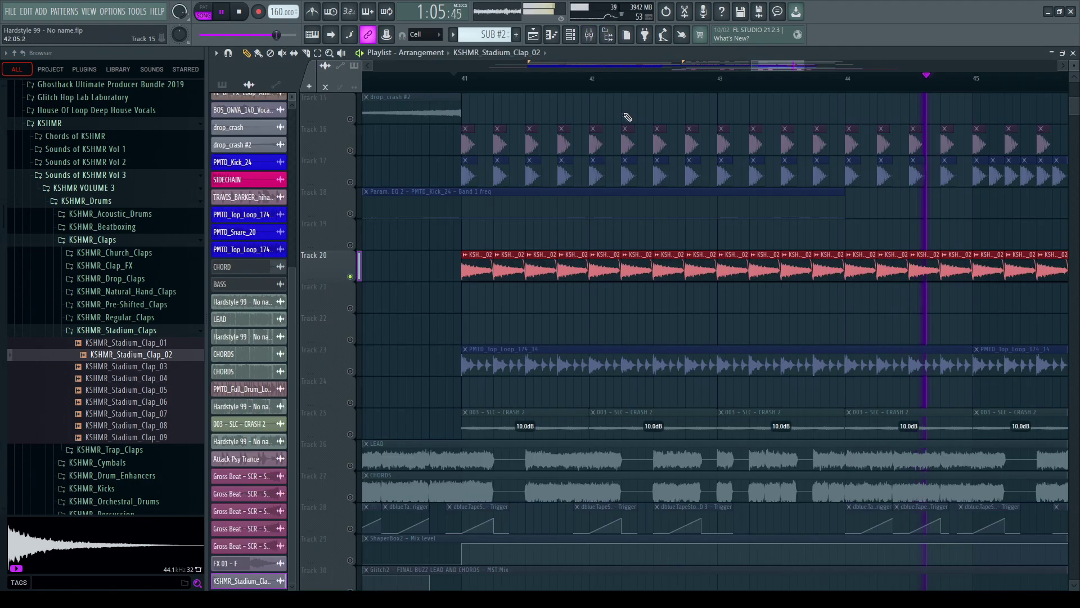
{"action": "key", "text": "ctrl+a"}
{"action": "scroll", "coordinate": [646, 96], "scroll_direction": "down", "scroll_amount": 1}
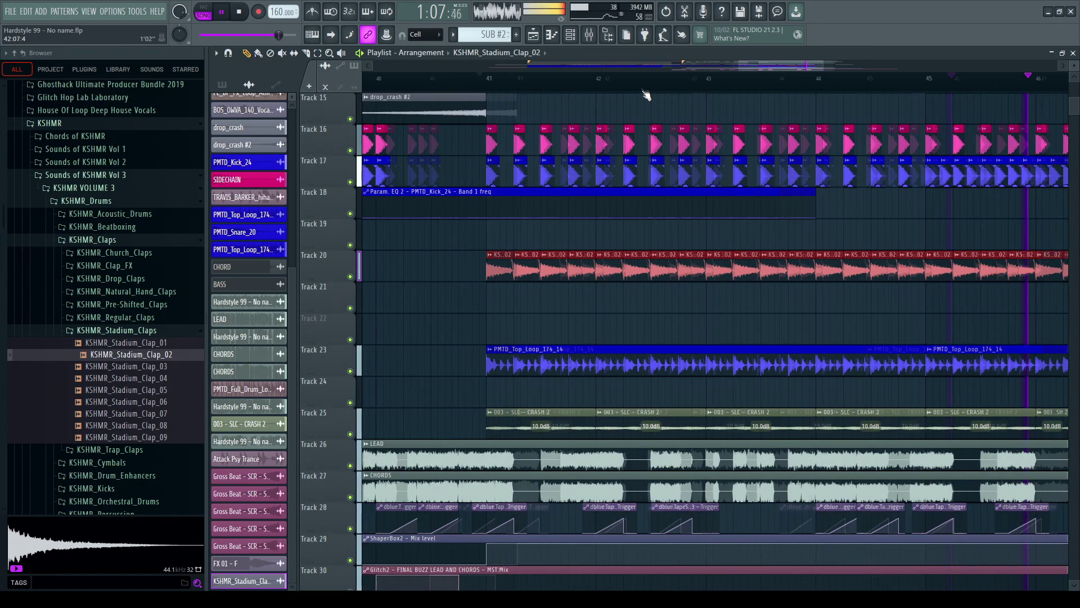
Step: Raise the clap mixer track's volume to unity, level with the PMTD_Kick_24 fader, and replay the section
{"action": "key", "text": "F9"}
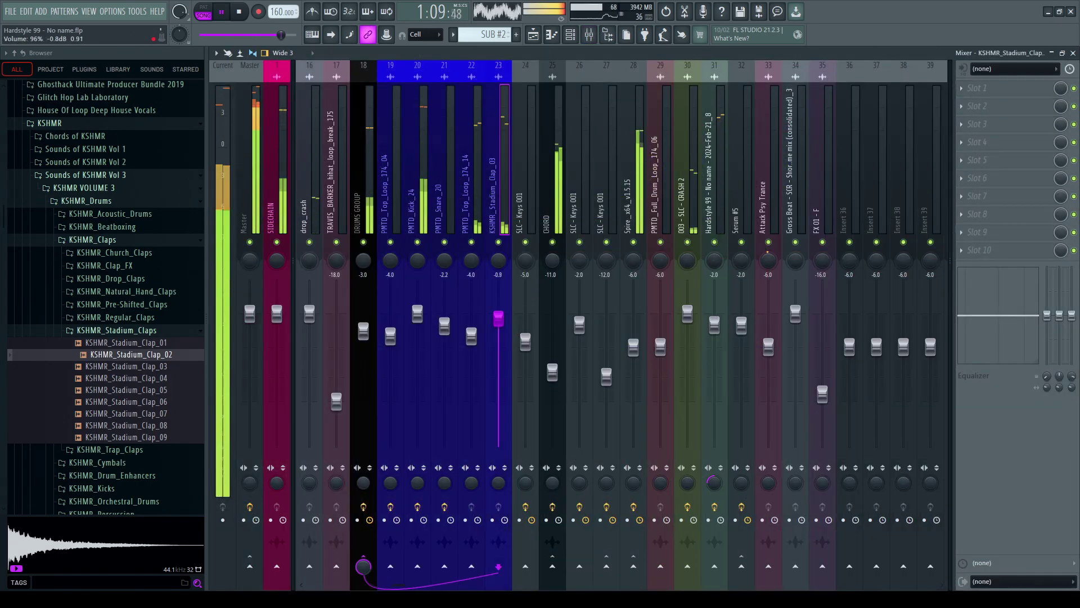
{"action": "left_click_drag", "start_coordinate": [498, 318], "coordinate": [498, 316]}
{"action": "key", "text": "space"}
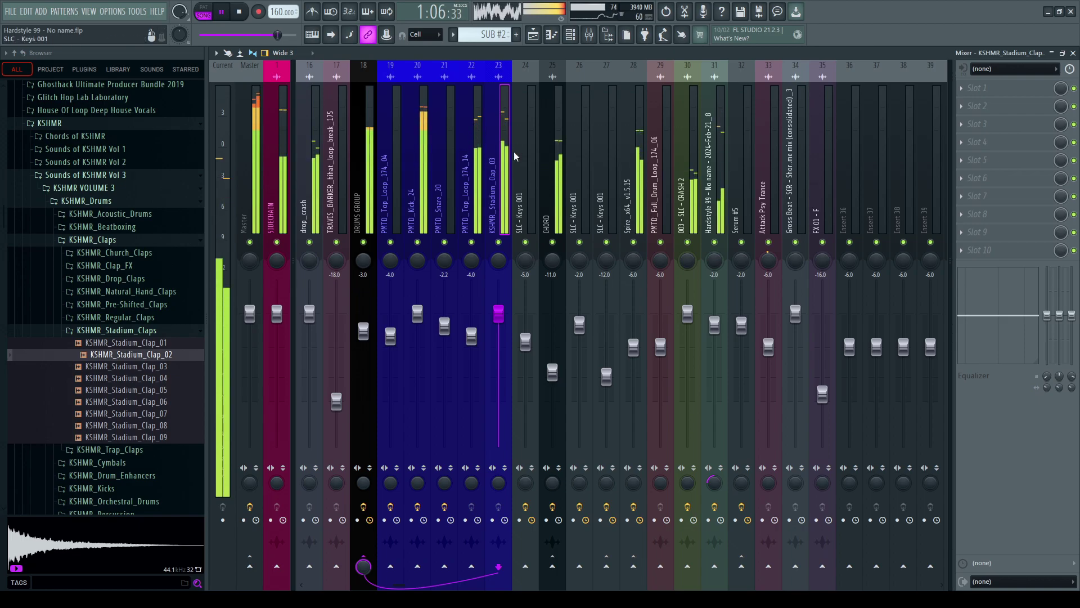
Step: Compare the PMTD_Top_Loop_174_14 and clap mixer tracks during playback and solo the clap track
{"action": "left_click", "coordinate": [475, 193]}
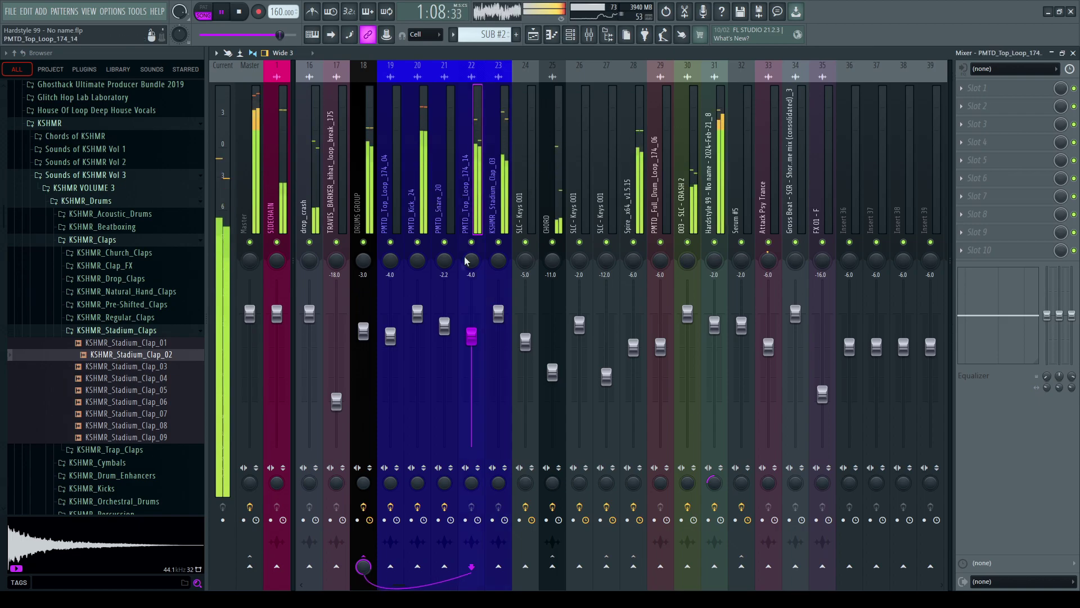
{"action": "left_click", "coordinate": [498, 202]}
{"action": "right_click", "coordinate": [498, 242]}
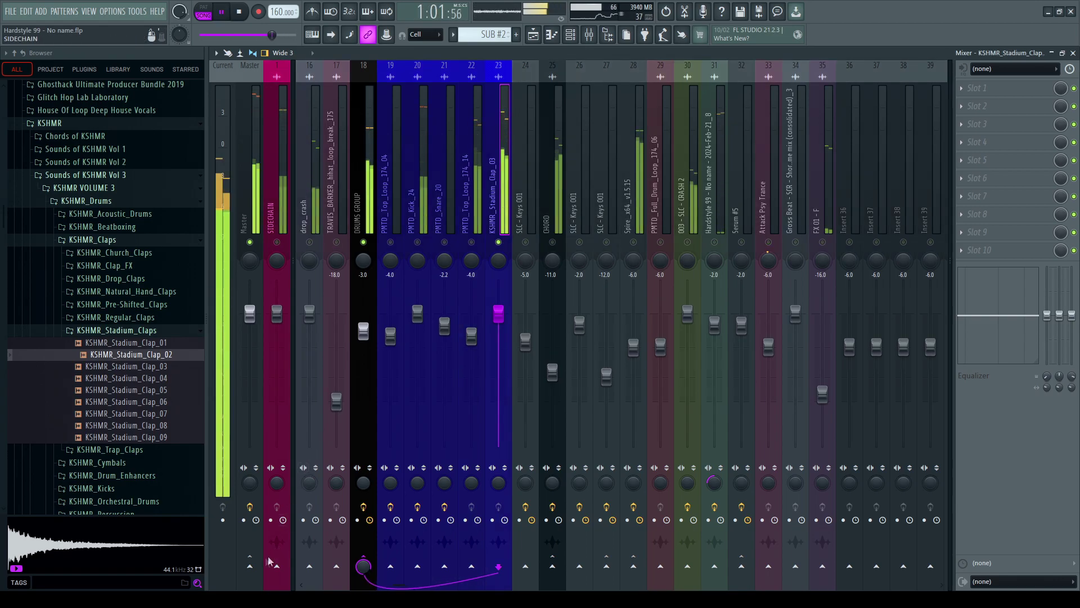
Step: Try routing the clap mixer track straight to the Master instead of the DRUMS GROUP
{"action": "left_click", "coordinate": [263, 196]}
{"action": "left_click", "coordinate": [499, 168]}
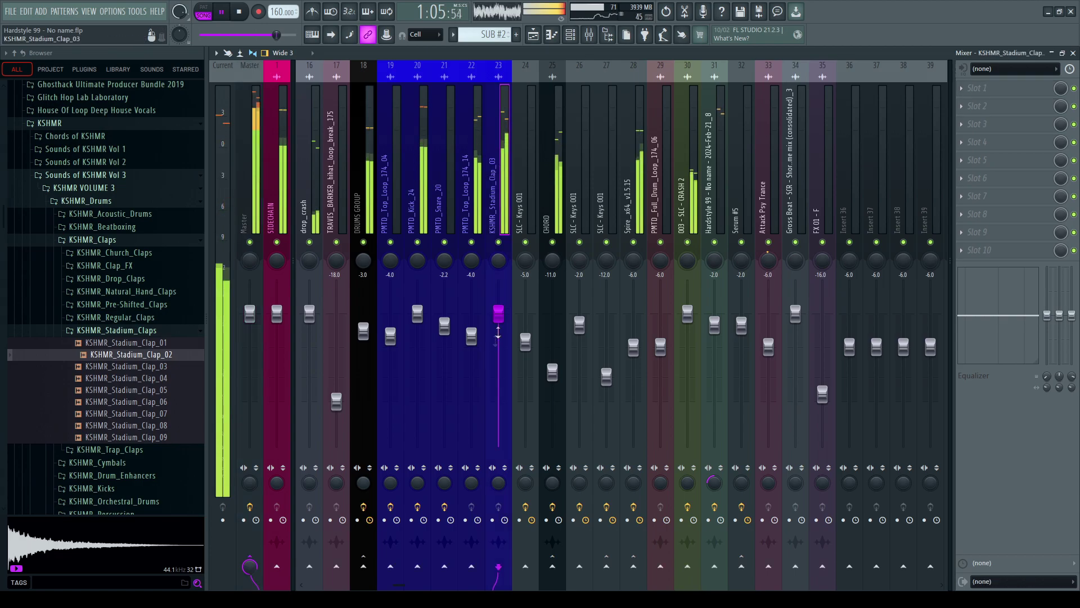
{"action": "left_click", "coordinate": [377, 199]}
{"action": "left_click", "coordinate": [503, 184]}
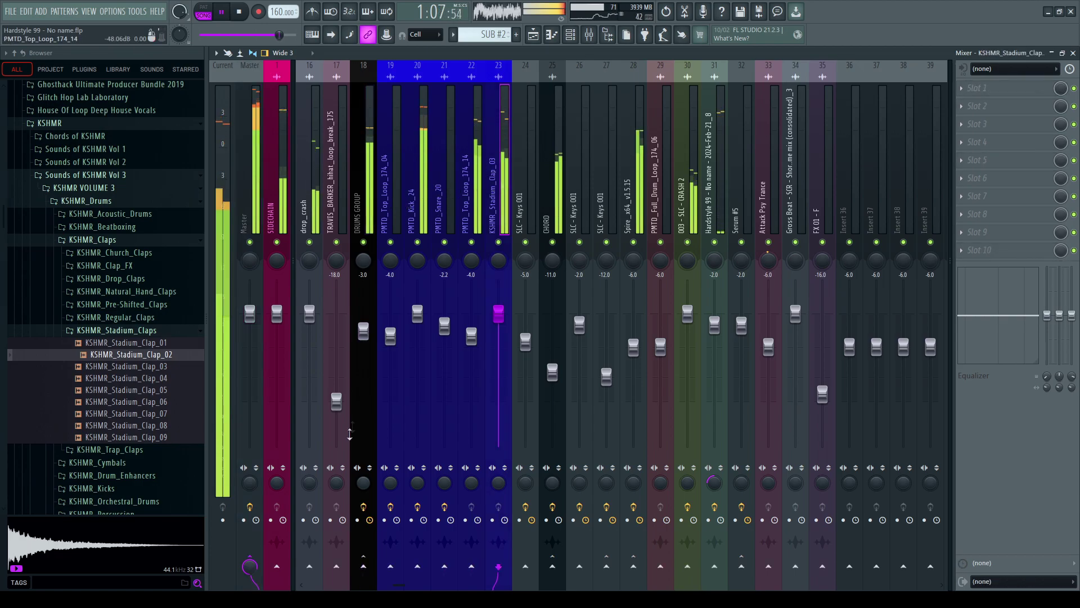
{"action": "left_click", "coordinate": [363, 565]}
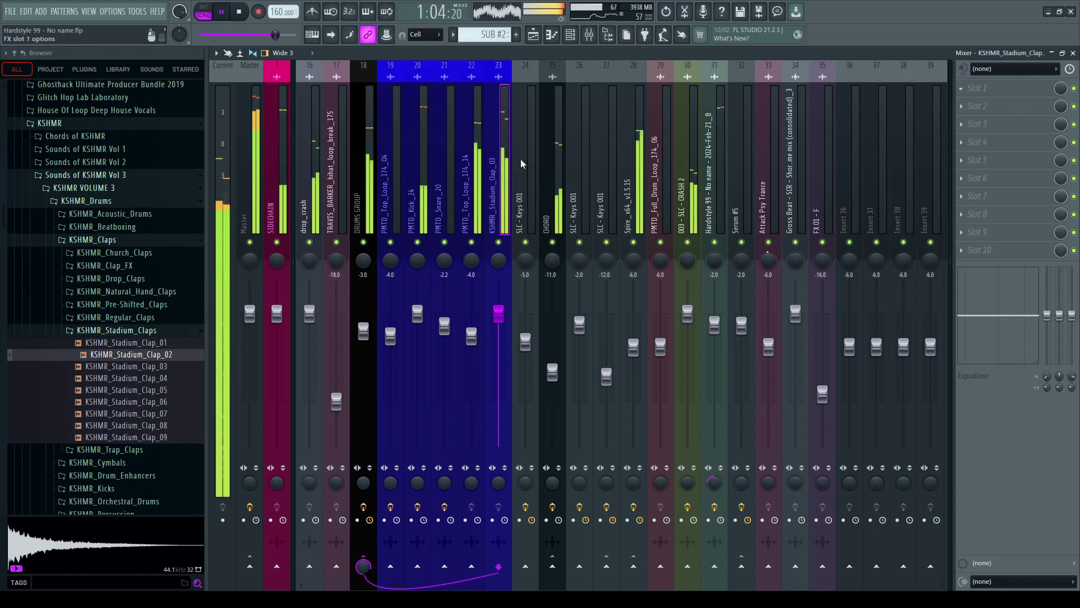
Step: Check The Glue compressor on the DRUMS GROUP track and listen to the drum group in solo
{"action": "left_click", "coordinate": [371, 179]}
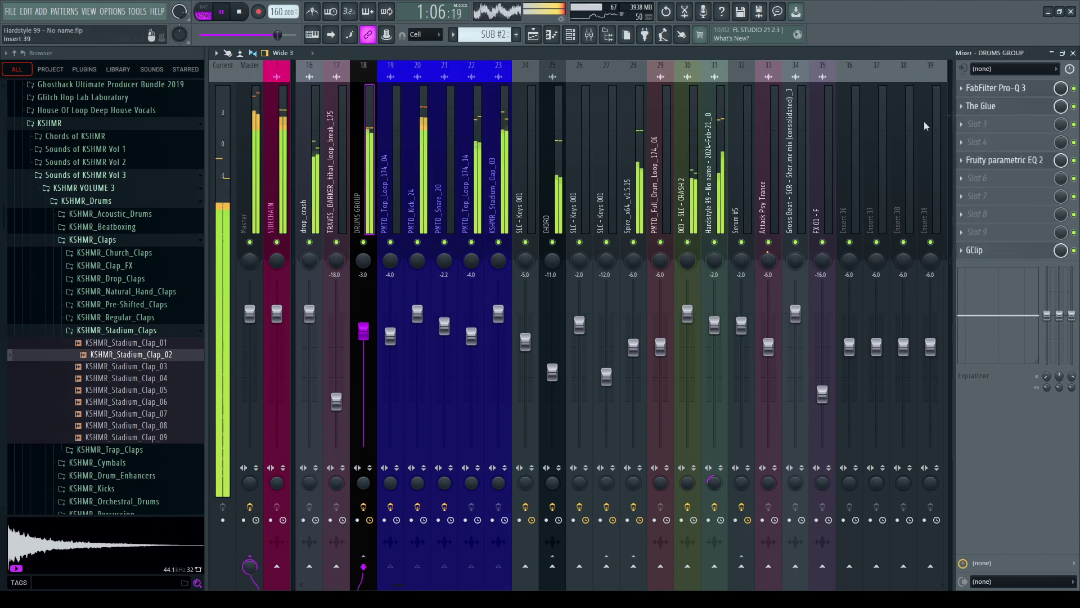
{"action": "left_click", "coordinate": [984, 107]}
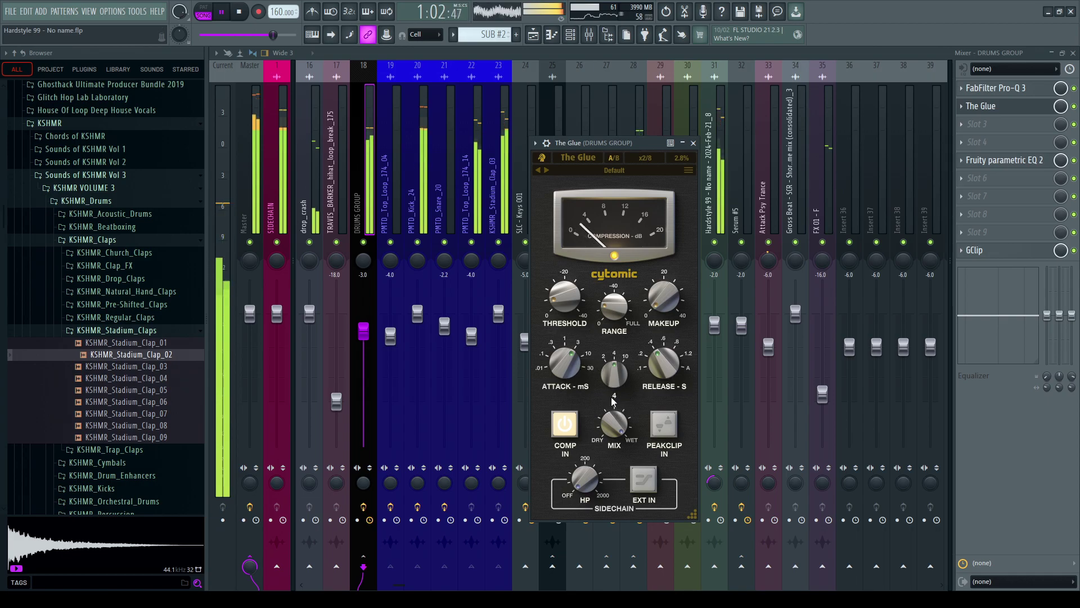
{"action": "right_click", "coordinate": [364, 242]}
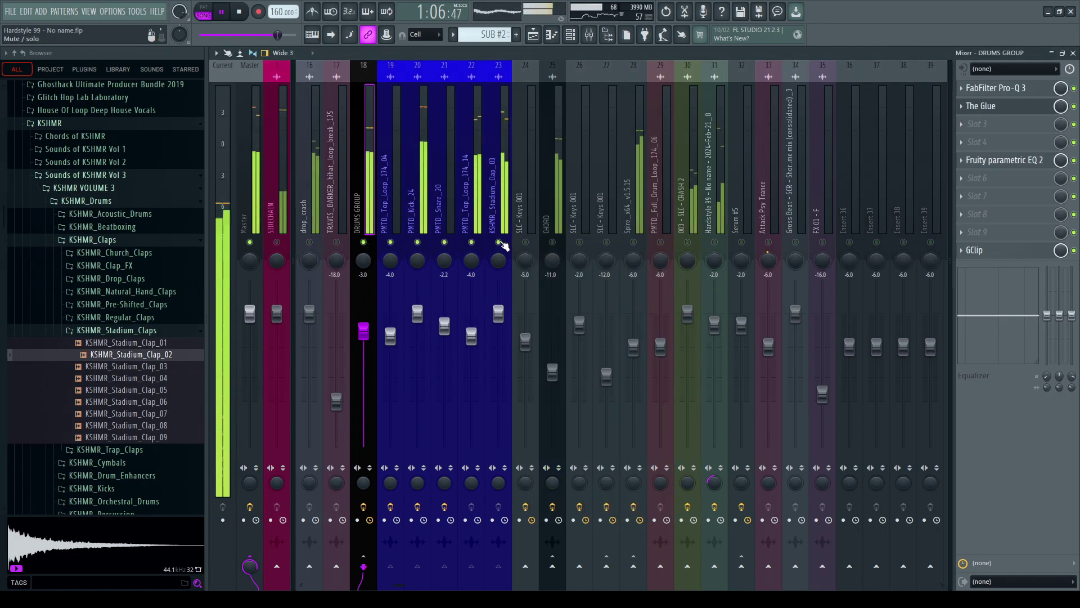
{"action": "right_click", "coordinate": [498, 242]}
Step: Add FabFilter Pro-Q 3 to the clap mixer track with a 30 dB/oct low cut at about 358 Hz
{"action": "left_click", "coordinate": [506, 171]}
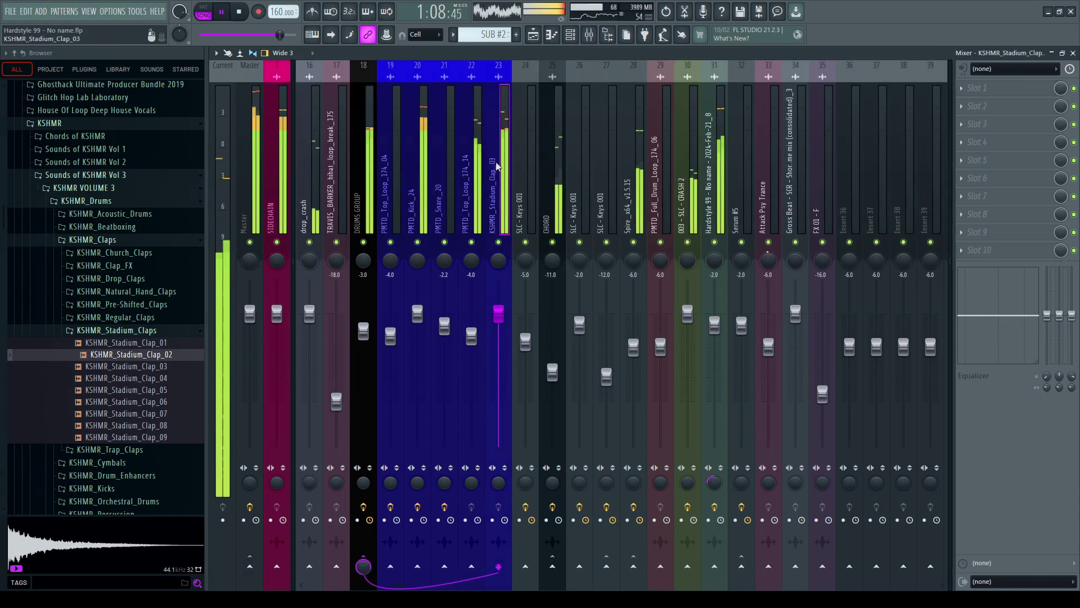
{"action": "key", "text": "space"}
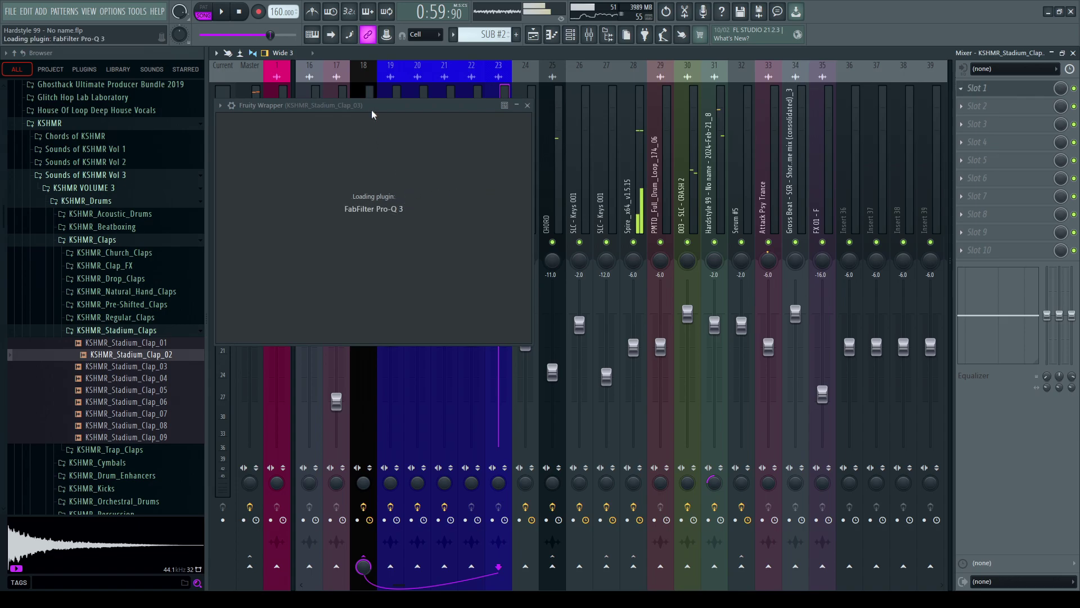
{"action": "key", "text": "space"}
{"action": "left_click_drag", "start_coordinate": [239, 227], "coordinate": [436, 231]}
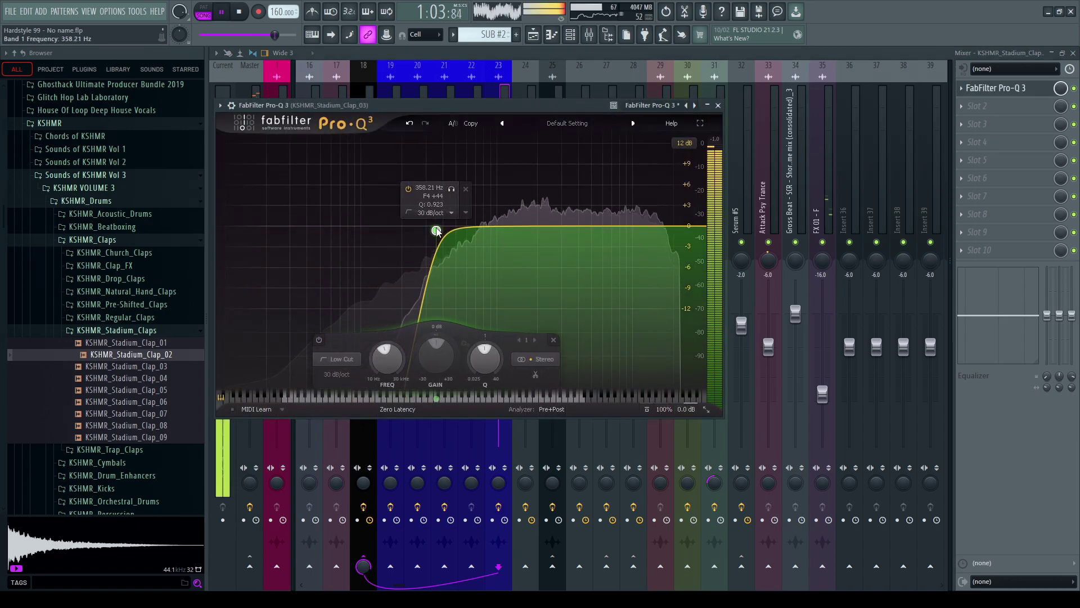
{"action": "key", "text": "Escape"}
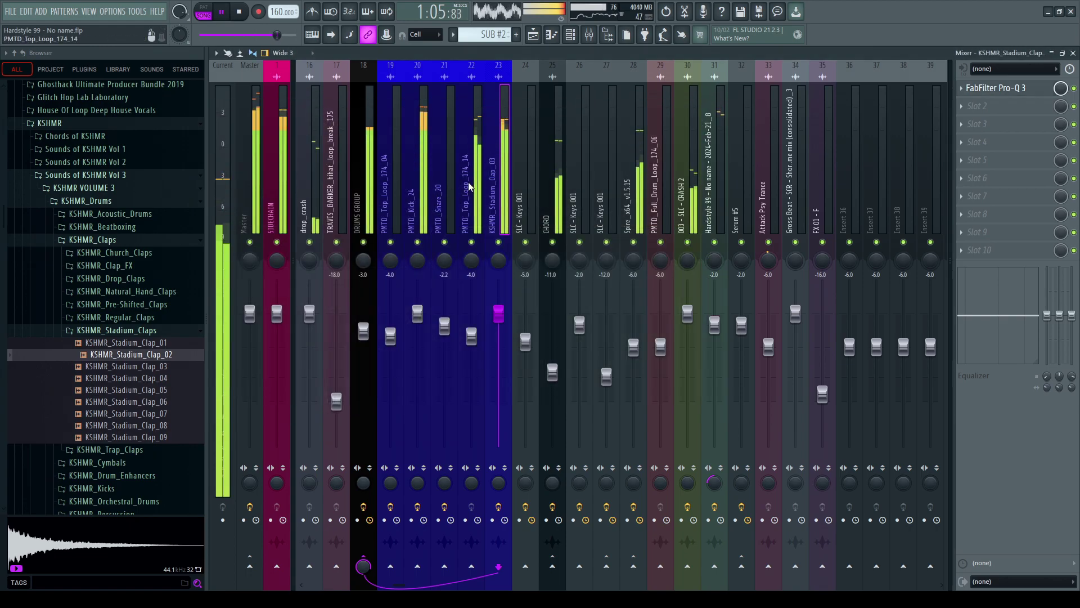
Step: Add Fruity parametric EQ 2 to the PMTD_Top_Loop_174_14 mixer track and cut bands 4 to 6, with band 4 at -5.4 dB
{"action": "left_click", "coordinate": [479, 241]}
{"action": "key", "text": "space"}
{"action": "key", "text": "space"}
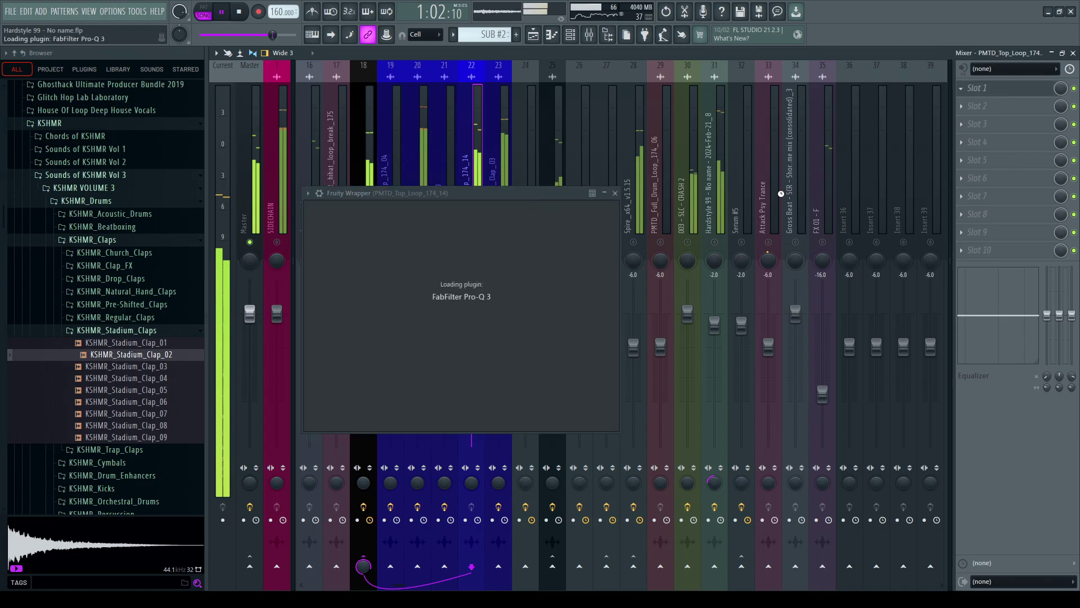
{"action": "key", "text": "Escape"}
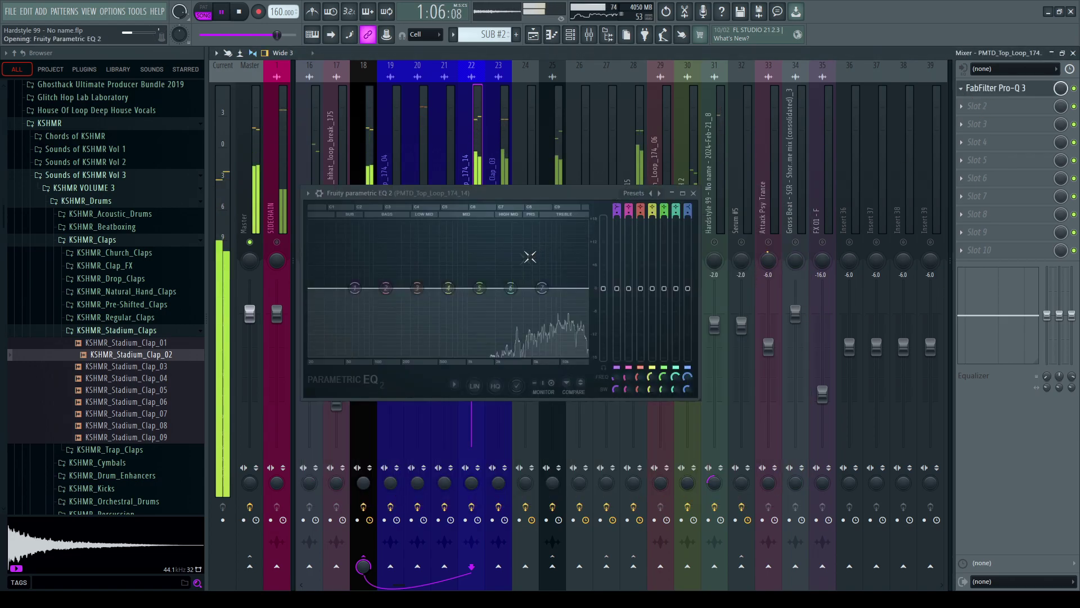
{"action": "left_click_drag", "start_coordinate": [664, 288], "coordinate": [668, 294]}
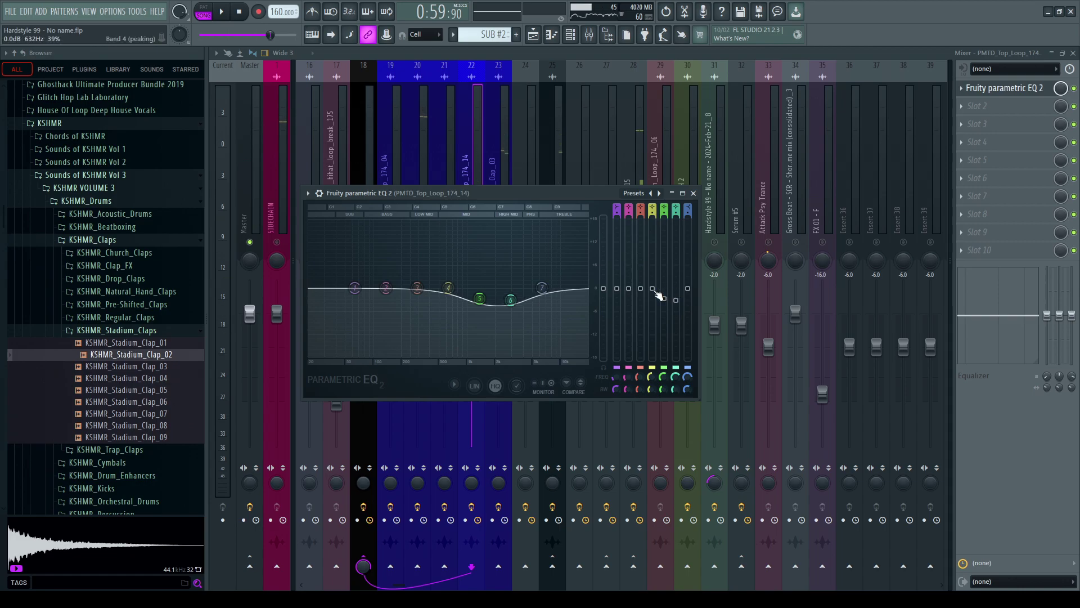
{"action": "key", "text": "space"}
{"action": "mouse_move", "coordinate": [654, 295]}
{"action": "left_mouse_down"}
{"action": "mouse_move", "coordinate": [676, 315]}
{"action": "mouse_move", "coordinate": [653, 313]}
{"action": "left_mouse_up"}
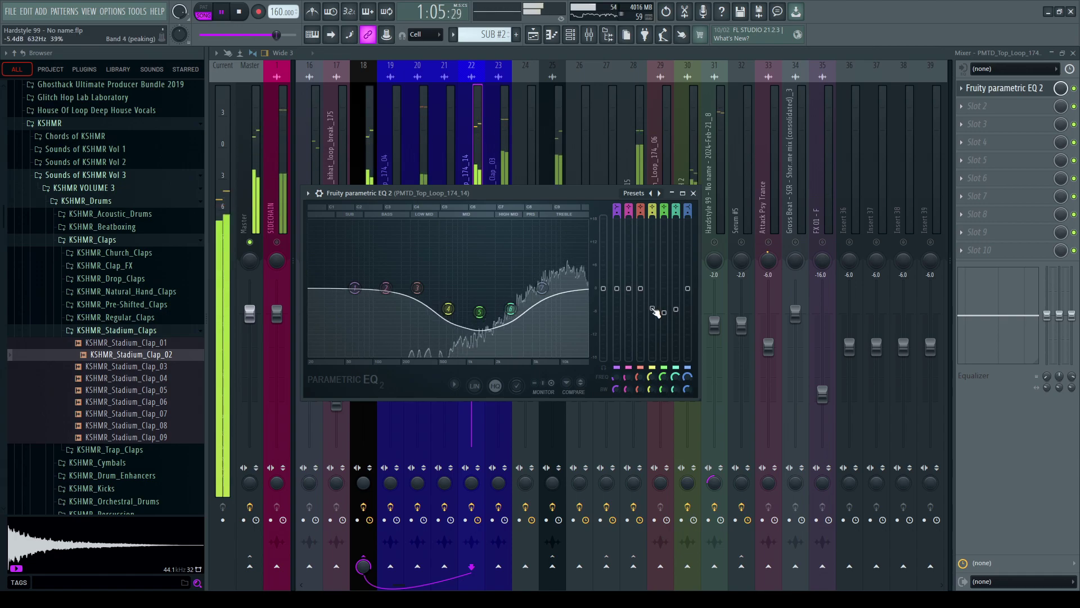
Step: Check the sidechain, clap and PMTD_Top_Loop_174_14 mixer tracks against the rest of the drums during playback
{"action": "left_click", "coordinate": [276, 206]}
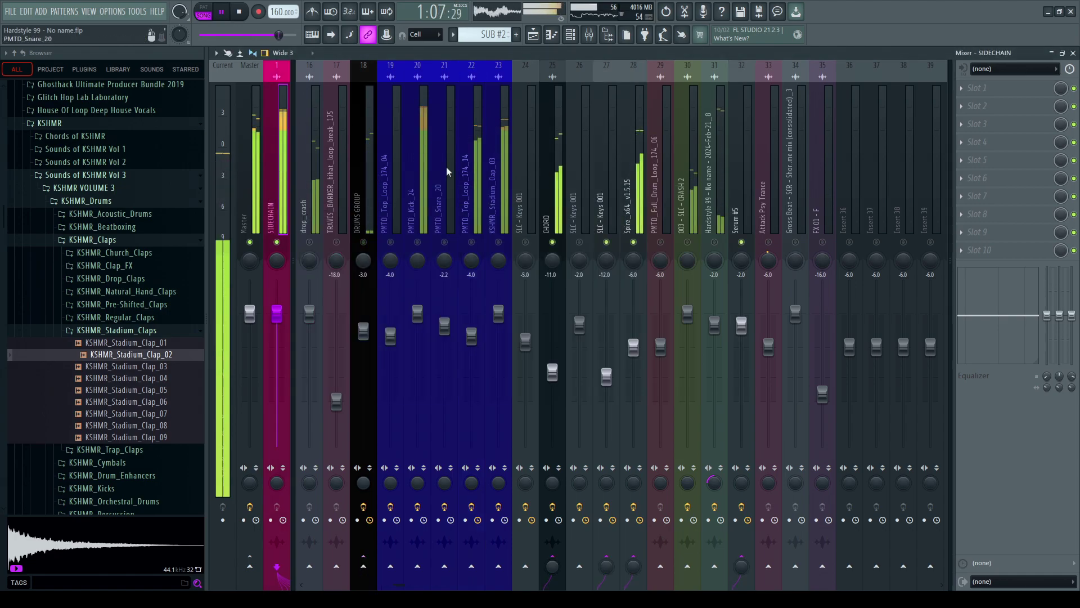
{"action": "left_click", "coordinate": [507, 173]}
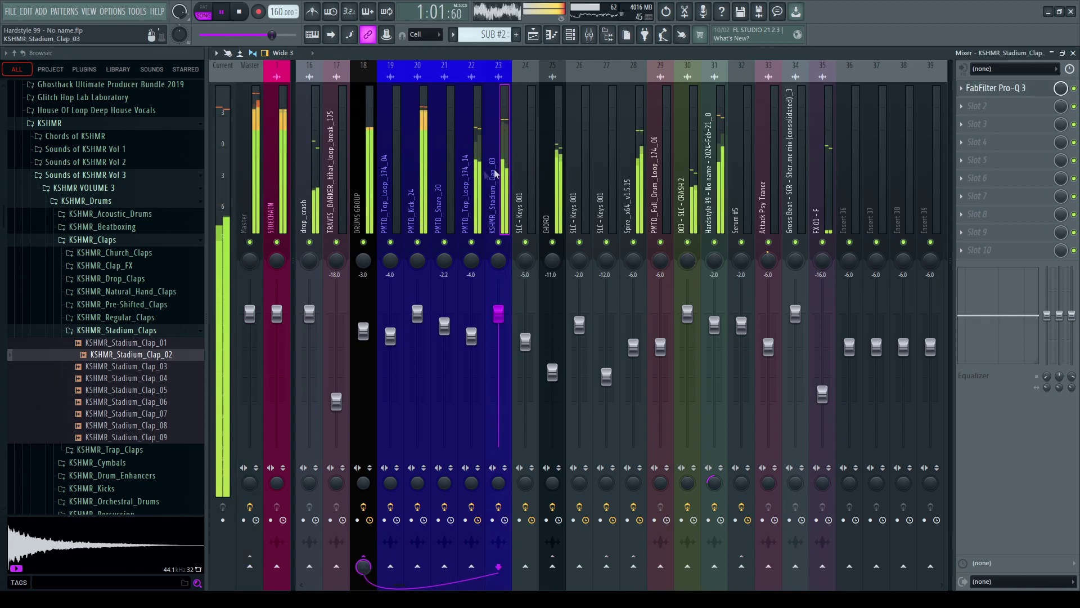
{"action": "left_click", "coordinate": [471, 179]}
{"action": "scroll", "coordinate": [474, 174], "scroll_direction": "left", "scroll_amount": 2}
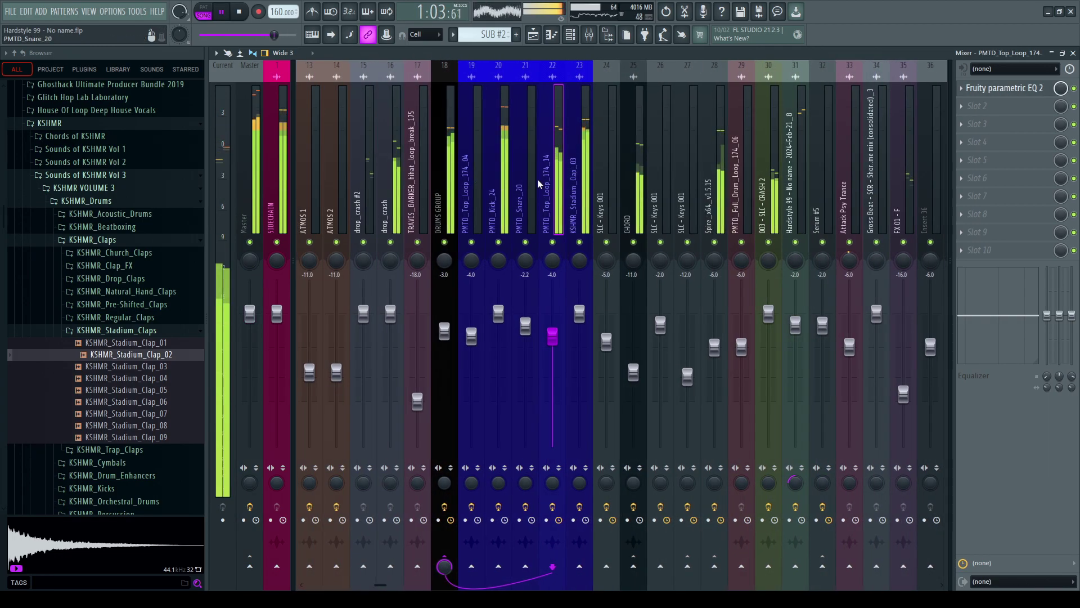
{"action": "scroll", "coordinate": [538, 184], "scroll_direction": "right", "scroll_amount": 1}
Step: Listen to the Spire_x64_v1.5.15 mixer track in solo and inspect its FabFilter Pro-Q 3 low cut
{"action": "left_click", "coordinate": [640, 225]}
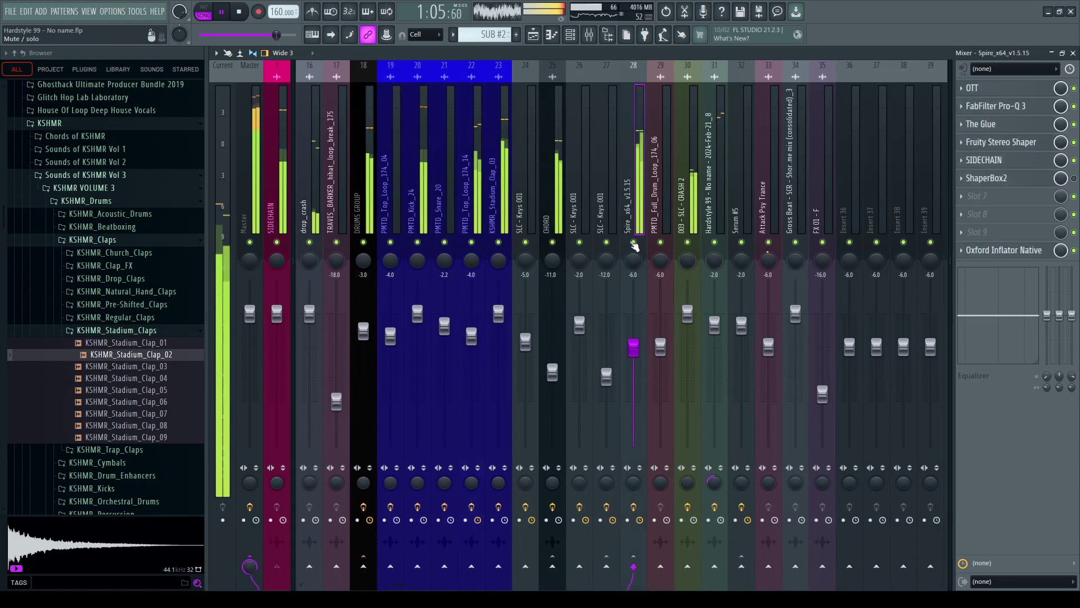
{"action": "key", "text": "space"}
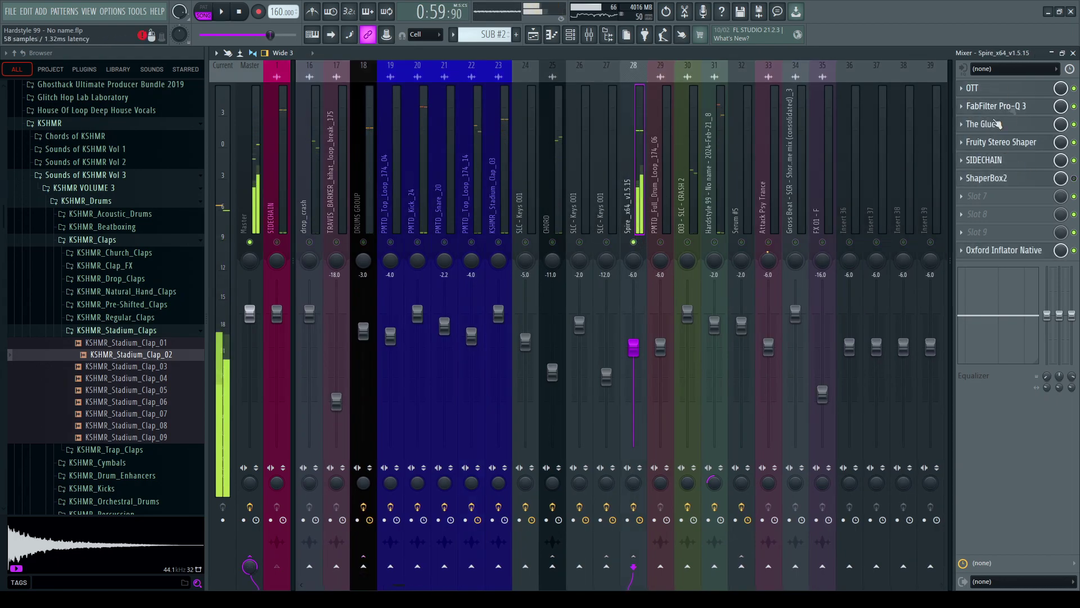
{"action": "left_click", "coordinate": [997, 110]}
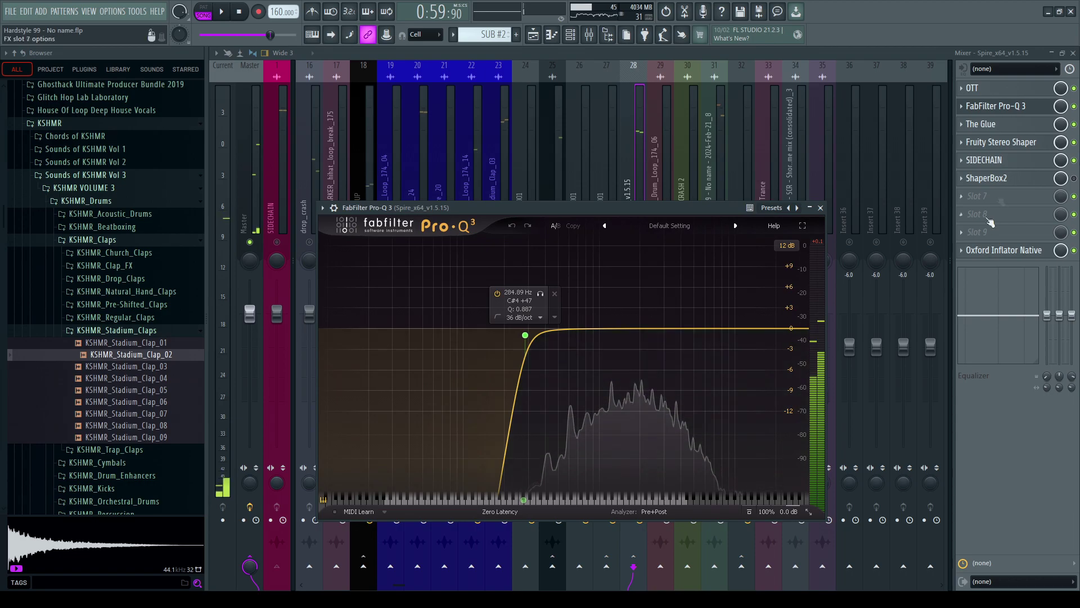
{"action": "left_click", "coordinate": [820, 208]}
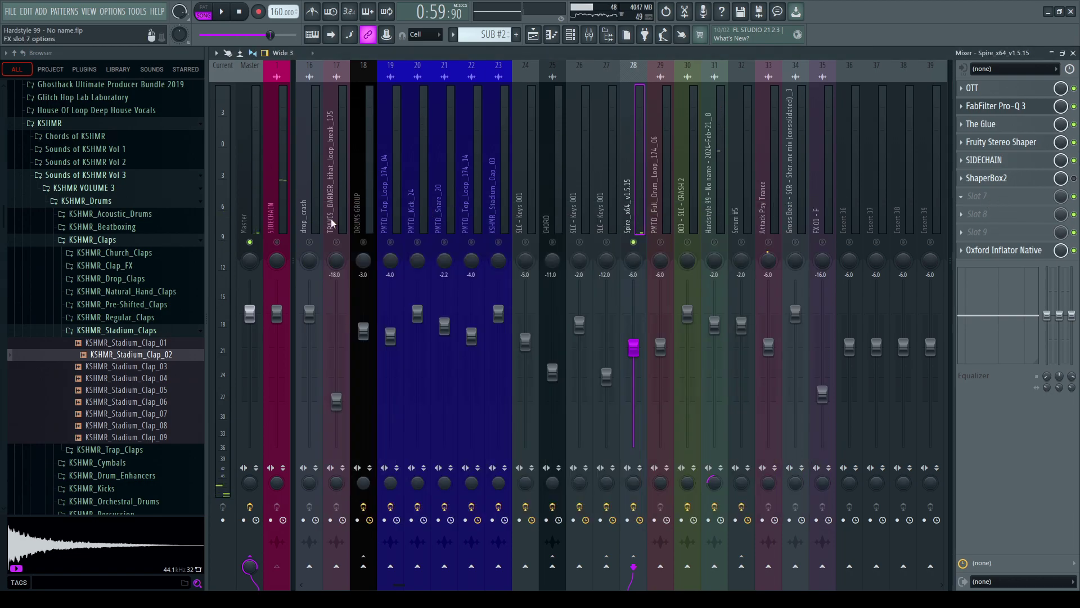
Step: Check the Master track during playback and raise the KSHMR_Stadium_Clap_03 mixer fader to 3.0 dB
{"action": "left_click", "coordinate": [258, 197]}
{"action": "key", "text": "space"}
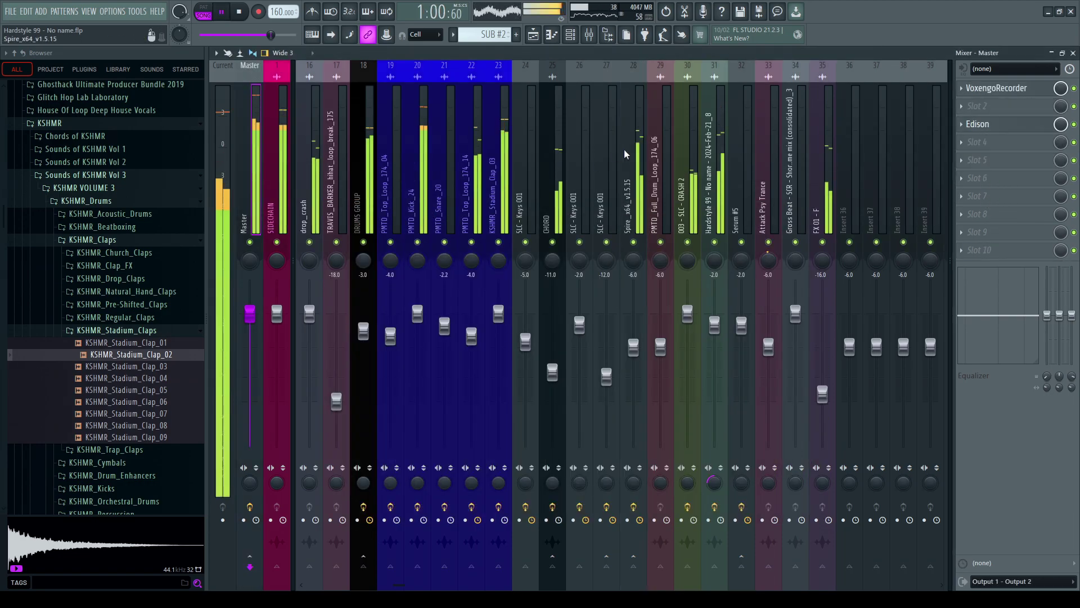
{"action": "scroll", "coordinate": [625, 154], "scroll_direction": "right", "scroll_amount": 1}
{"action": "scroll", "coordinate": [624, 150], "scroll_direction": "left", "scroll_amount": 3}
{"action": "scroll", "coordinate": [623, 150], "scroll_direction": "right", "scroll_amount": 2}
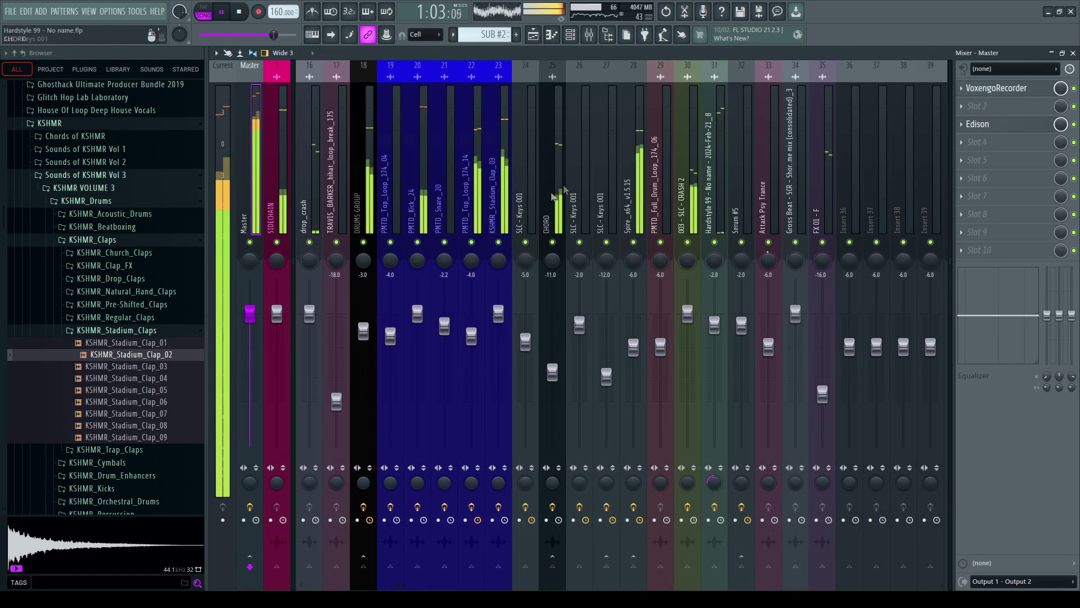
{"action": "left_click_drag", "start_coordinate": [499, 313], "coordinate": [498, 302]}
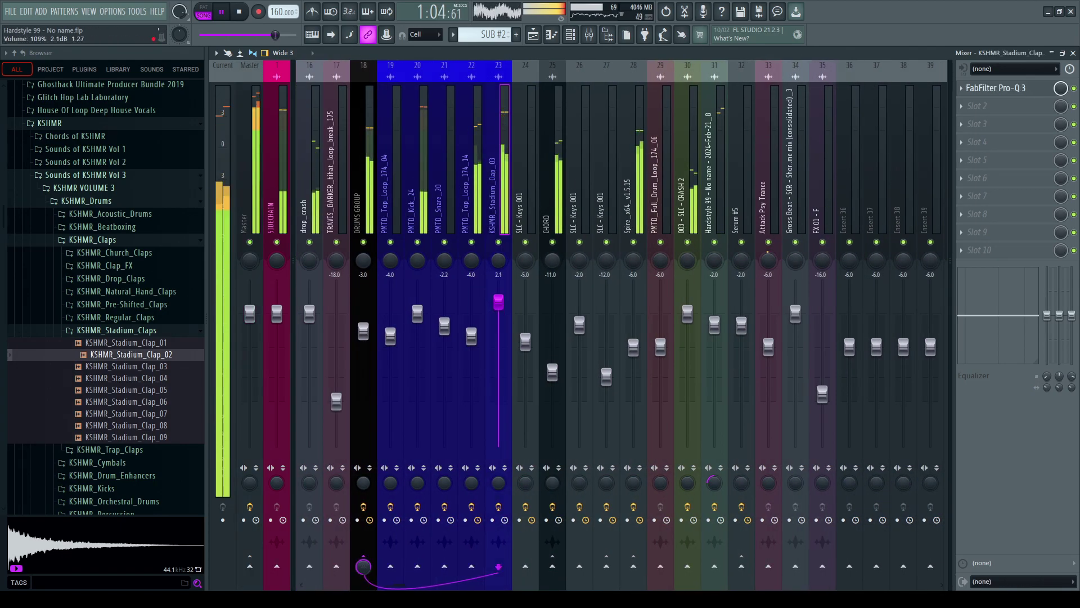
{"action": "left_click_drag", "start_coordinate": [498, 302], "coordinate": [499, 288]}
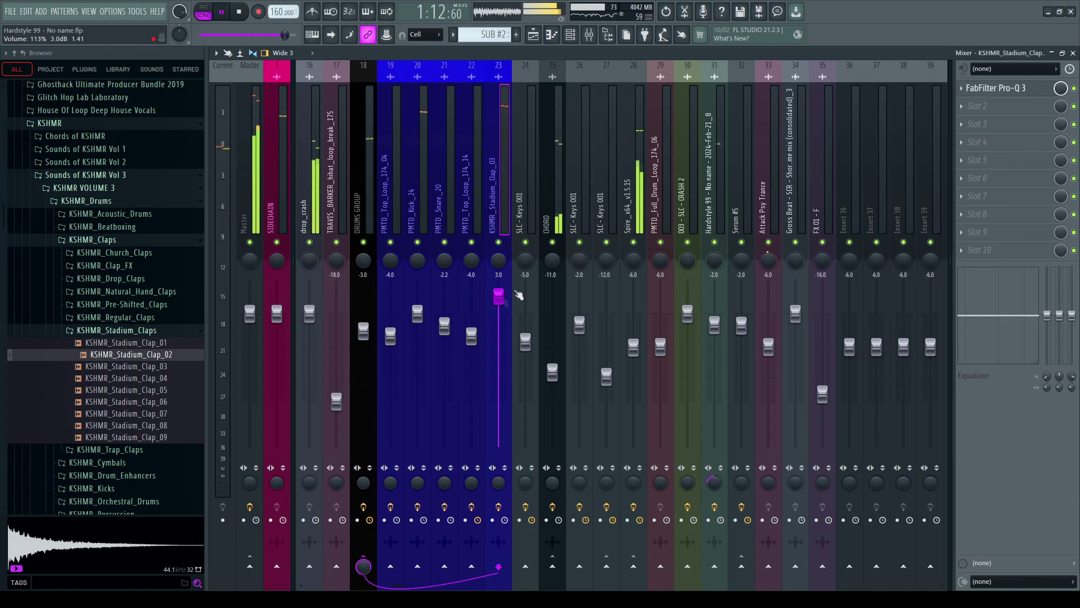
Step: Lengthen the last KSHMR_Stadium_Clap_02 clip on Track 20 at bar 47 so its tail runs almost to bar 48
{"action": "key", "text": "F9"}
{"action": "scroll", "coordinate": [953, 276], "scroll_direction": "up", "scroll_amount": 4}
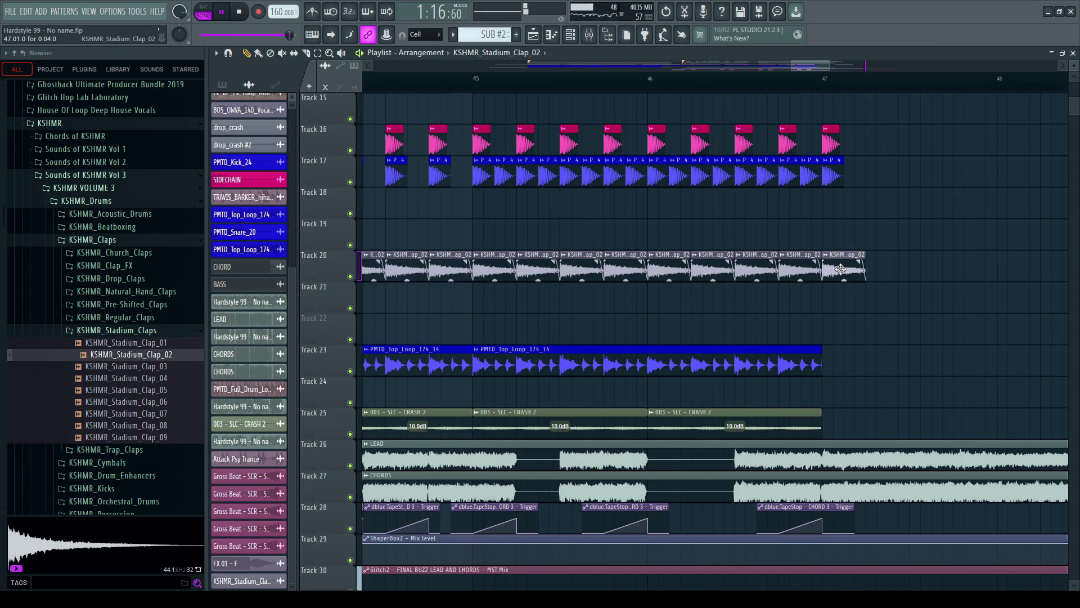
{"action": "left_click_drag", "start_coordinate": [871, 257], "coordinate": [980, 261]}
{"action": "key", "text": "space"}
{"action": "scroll", "coordinate": [961, 263], "scroll_direction": "down", "scroll_amount": 10}
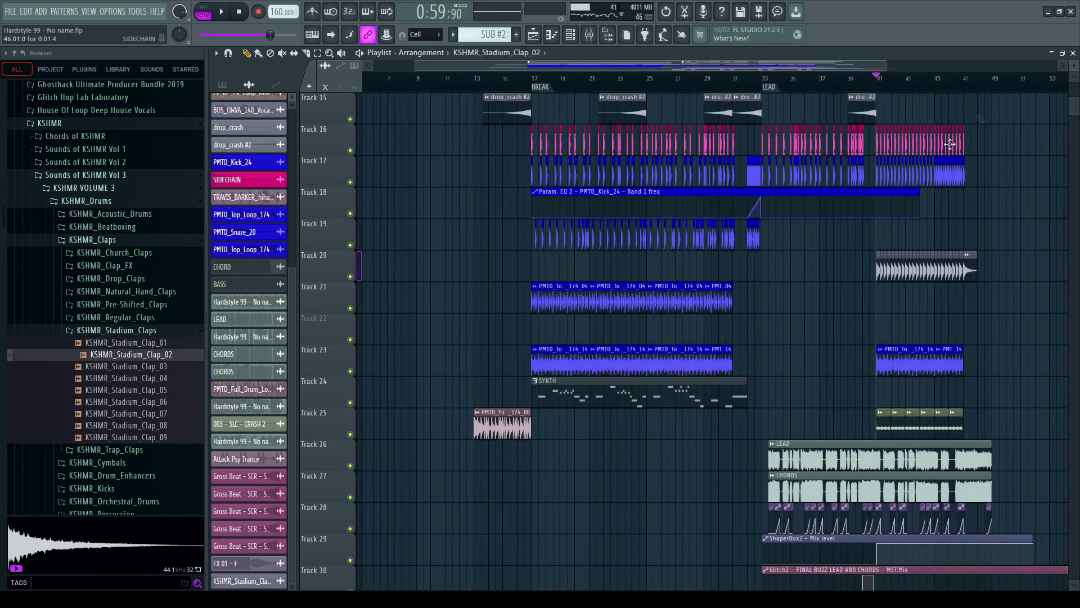
Step: Recolour the KSHMR_Stadium_Clap_02 clips on Track 20 in the same blue as the PMTD_Top_Loop_174_14 clips
{"action": "scroll", "coordinate": [950, 145], "scroll_direction": "up", "scroll_amount": 4}
{"action": "left_click", "coordinate": [796, 370]}
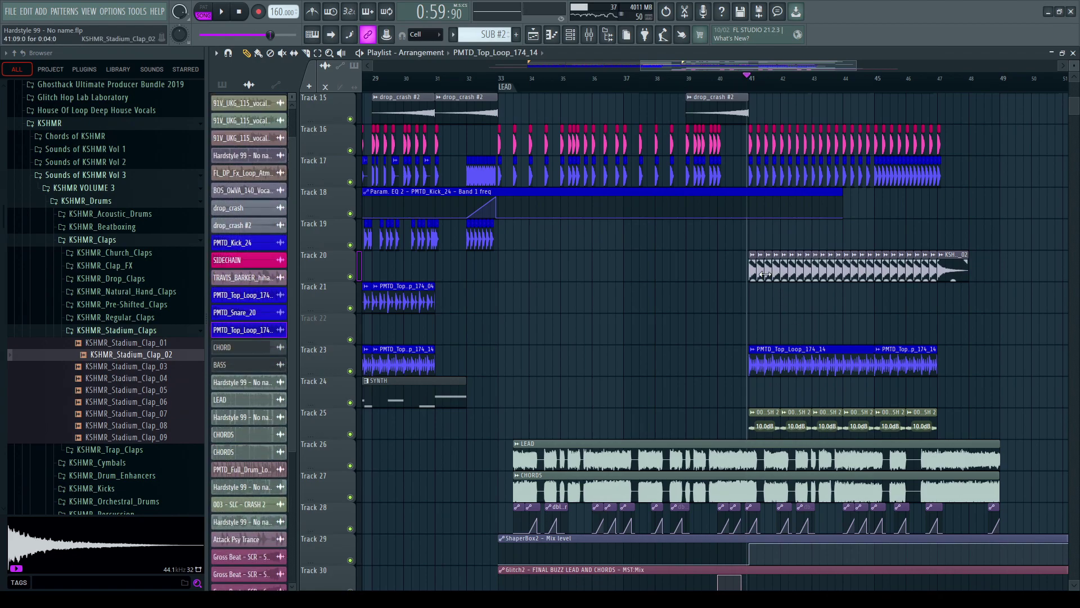
{"action": "scroll", "coordinate": [803, 88], "scroll_direction": "up", "scroll_amount": 3}
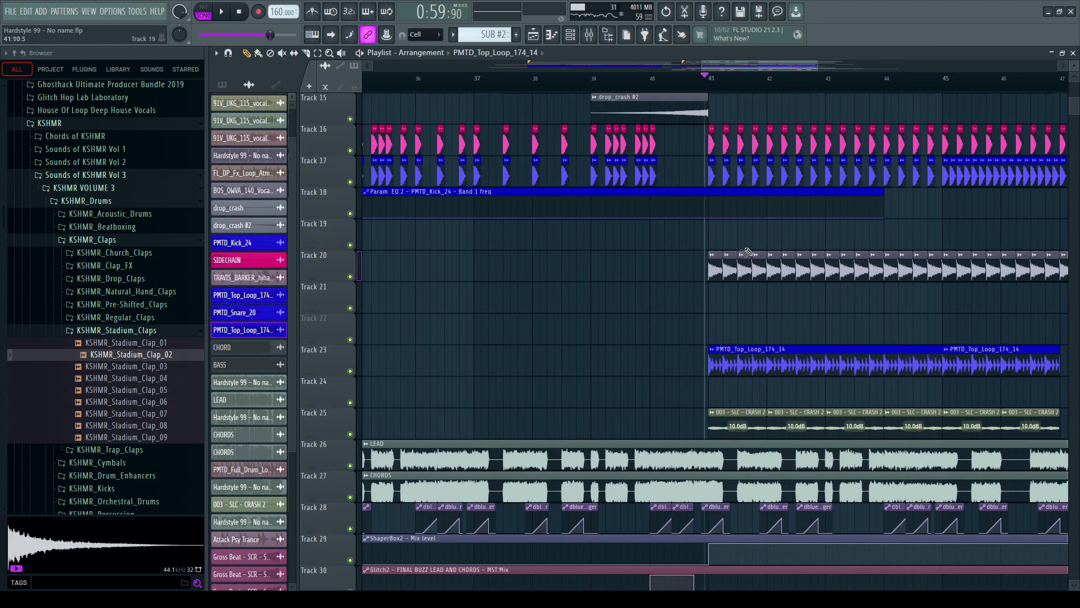
{"action": "left_click", "coordinate": [718, 277]}
{"action": "left_click", "coordinate": [717, 276]}
Step: Play the section from bar 41 with the clap layer and review the arrangement down to Track 35
{"action": "key", "text": "space"}
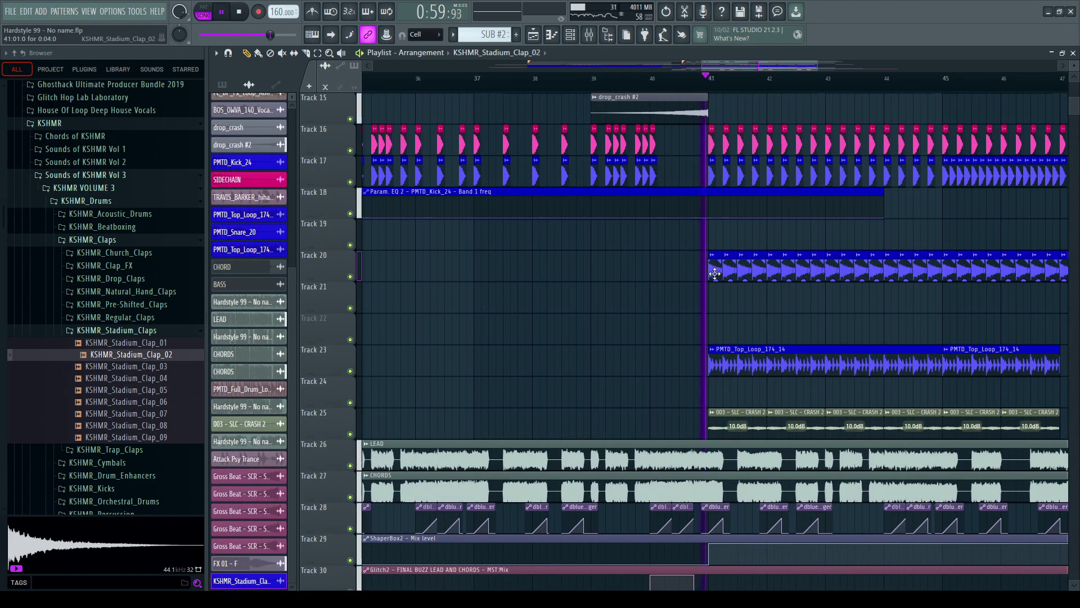
{"action": "scroll", "coordinate": [780, 106], "scroll_direction": "down", "scroll_amount": 5}
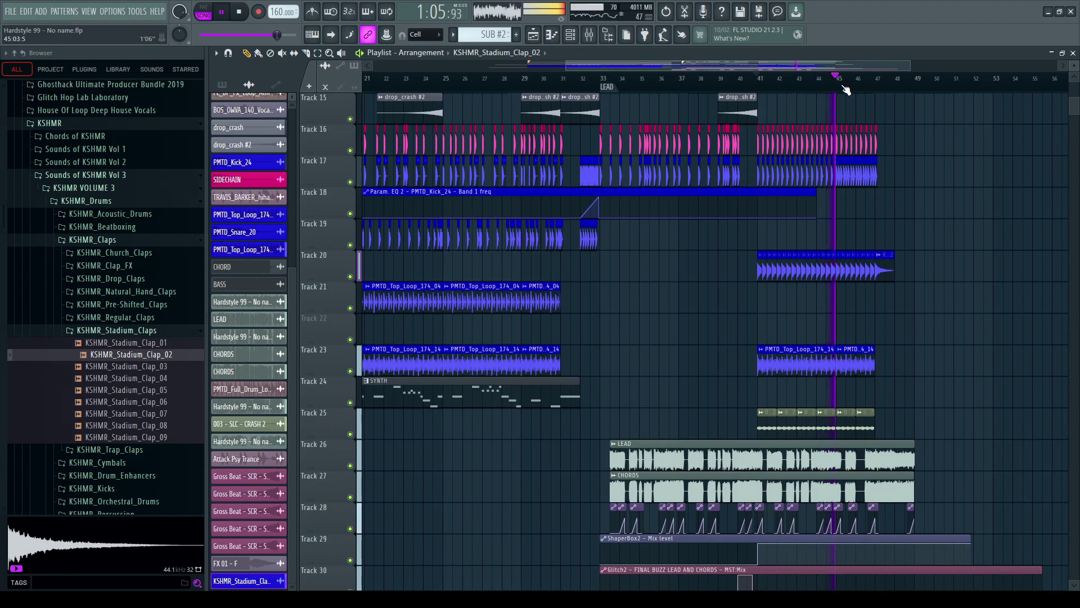
{"action": "scroll", "coordinate": [845, 90], "scroll_direction": "down", "scroll_amount": 3}
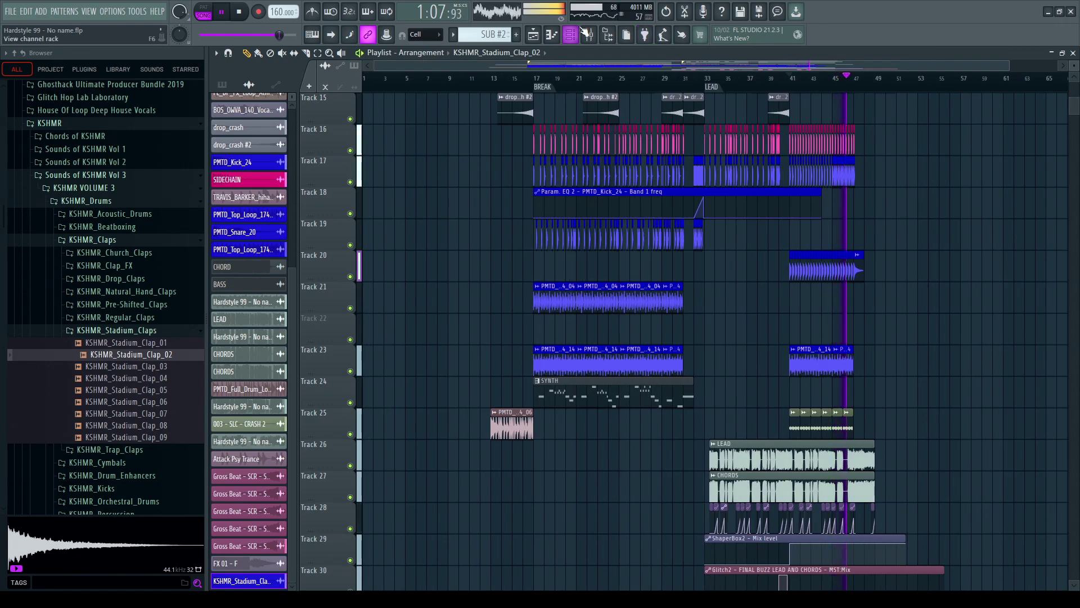
{"action": "left_click", "coordinate": [585, 33]}
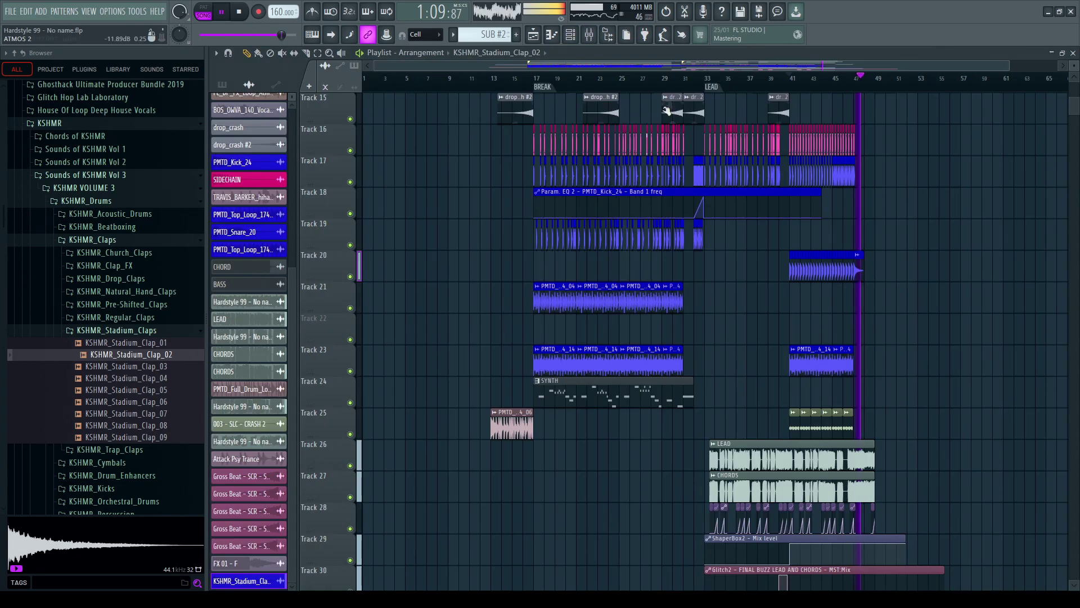
{"action": "scroll", "coordinate": [866, 84], "scroll_direction": "down", "scroll_amount": 1}
{"action": "scroll", "coordinate": [701, 243], "scroll_direction": "down", "scroll_amount": 1}
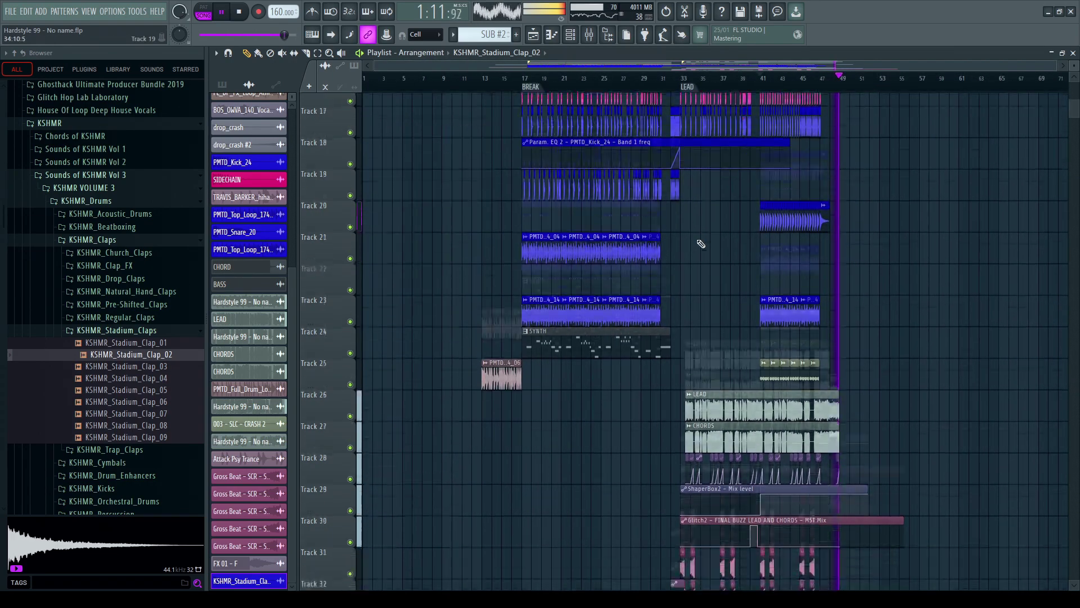
{"action": "scroll", "coordinate": [574, 294], "scroll_direction": "down", "scroll_amount": 5}
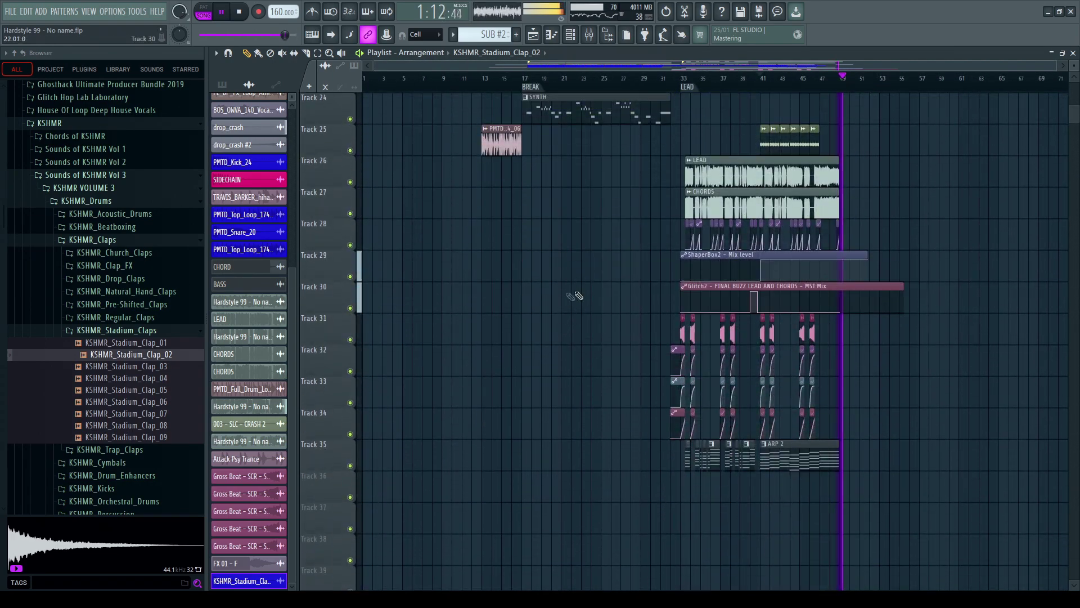
{"action": "key", "text": "space"}
Step: Collapse the KSHMR, GENERAL PACKS and Arquivos folders in the browser and expand the FREAKLAND- SL Complex Sample Pack folder
{"action": "left_click", "coordinate": [107, 240]}
{"action": "left_click", "coordinate": [85, 175]}
{"action": "scroll", "coordinate": [85, 176], "scroll_direction": "up", "scroll_amount": 1}
{"action": "left_click", "coordinate": [85, 176]}
{"action": "scroll", "coordinate": [90, 186], "scroll_direction": "up", "scroll_amount": 5}
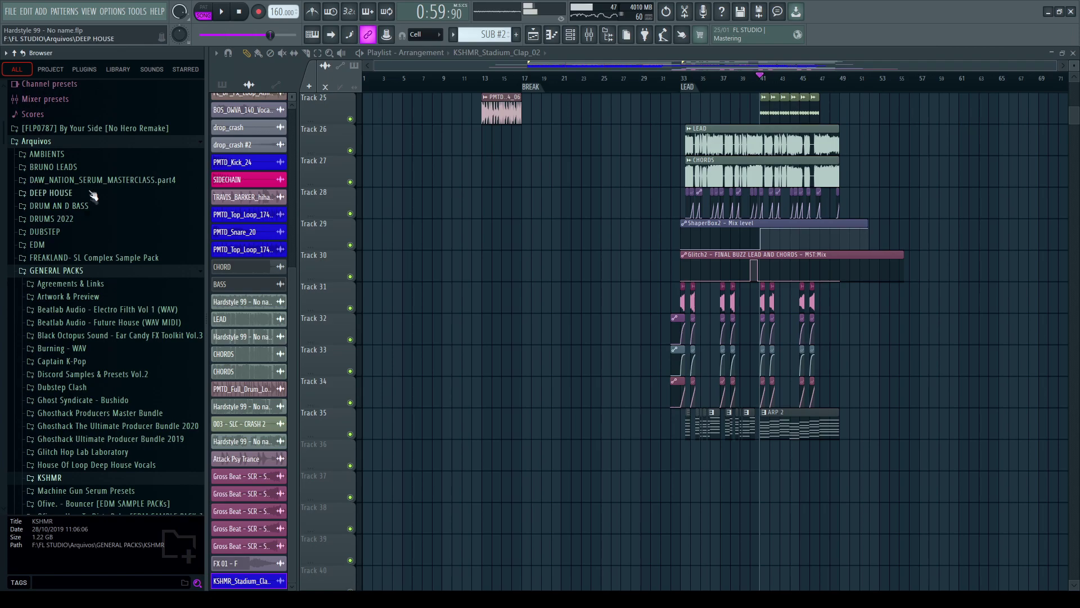
{"action": "left_click", "coordinate": [70, 271]}
{"action": "left_click", "coordinate": [77, 154]}
{"action": "left_click", "coordinate": [77, 142]}
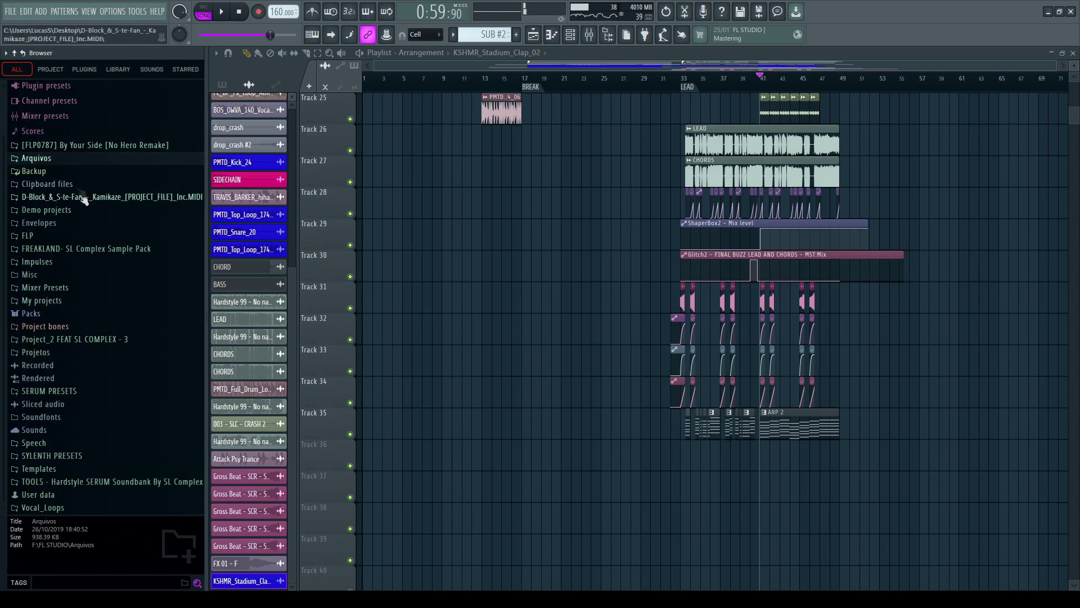
{"action": "left_click", "coordinate": [96, 251]}
Step: Place two FL_DP_Fx_Loop_Atmosphere_Faraway_95_Cm clips back to back on Track 12, covering bars 41 to 49
{"action": "scroll", "coordinate": [614, 293], "scroll_direction": "up", "scroll_amount": 5}
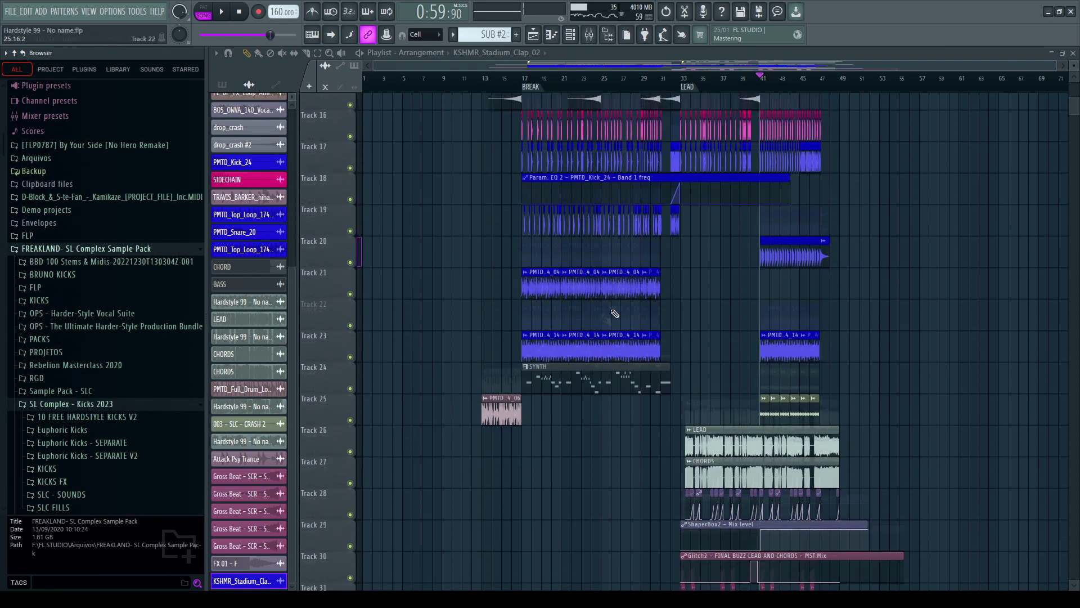
{"action": "scroll", "coordinate": [628, 318], "scroll_direction": "up", "scroll_amount": 3}
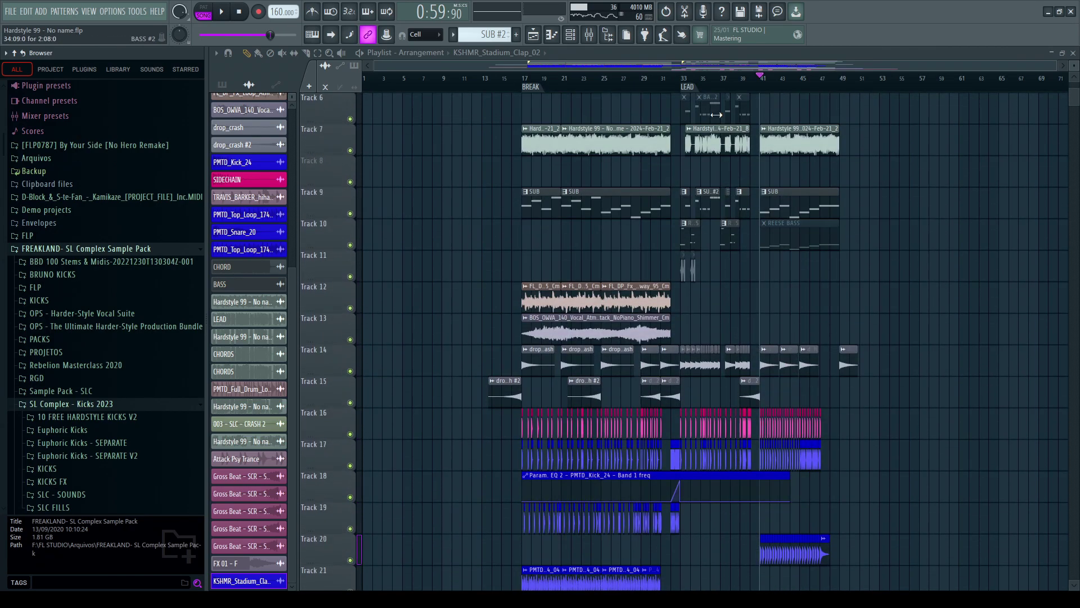
{"action": "left_click", "coordinate": [536, 283]}
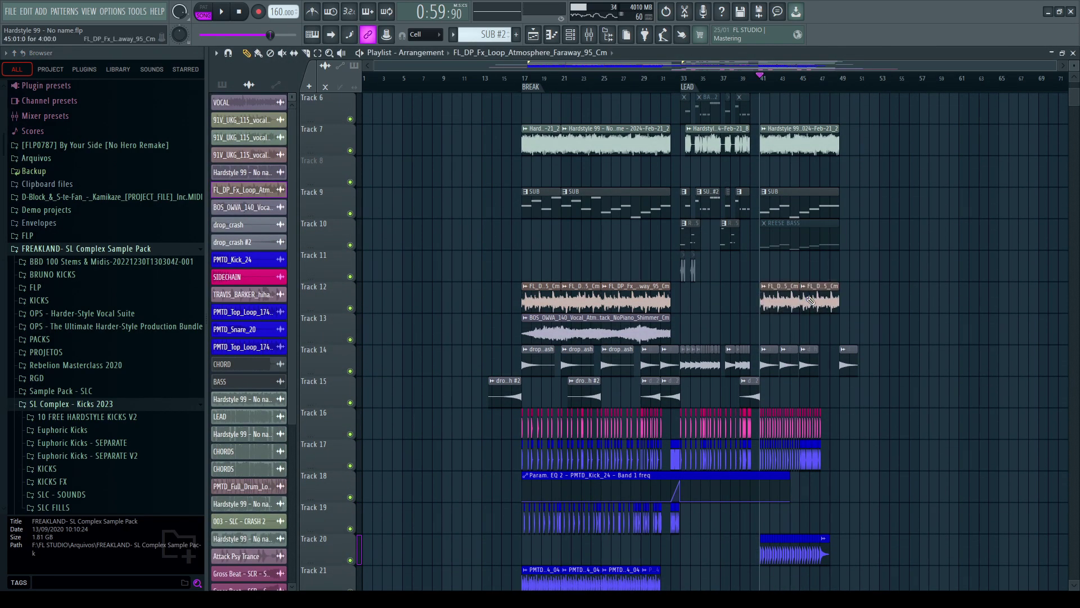
Step: Listen to the Track 12 atmosphere loop from bar 41 in solo and in the full mix, and review the arrangement
{"action": "key", "text": "space"}
{"action": "scroll", "coordinate": [864, 90], "scroll_direction": "up", "scroll_amount": 3}
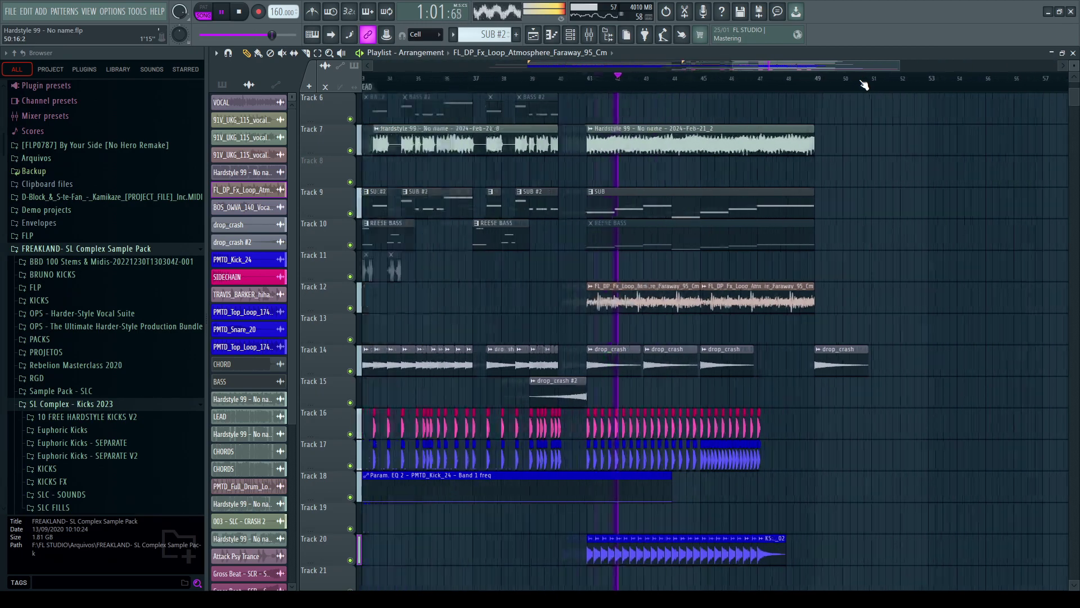
{"action": "left_click", "coordinate": [350, 308], "text": "ctrl"}
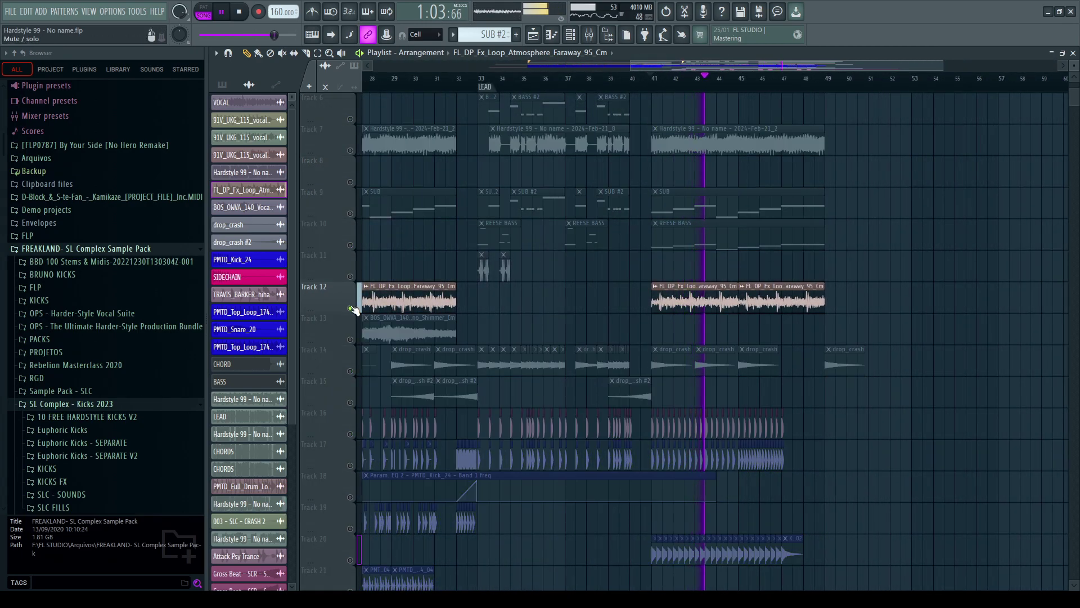
{"action": "left_click", "coordinate": [351, 308], "text": "ctrl"}
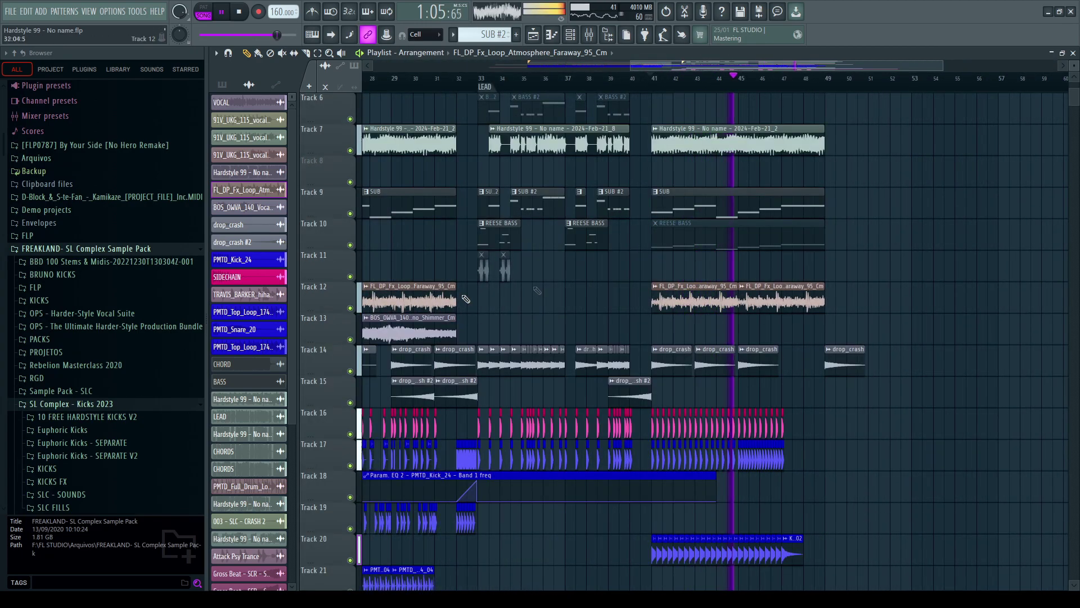
{"action": "scroll", "coordinate": [748, 194], "scroll_direction": "down", "scroll_amount": 3}
{"action": "scroll", "coordinate": [575, 314], "scroll_direction": "down", "scroll_amount": 5}
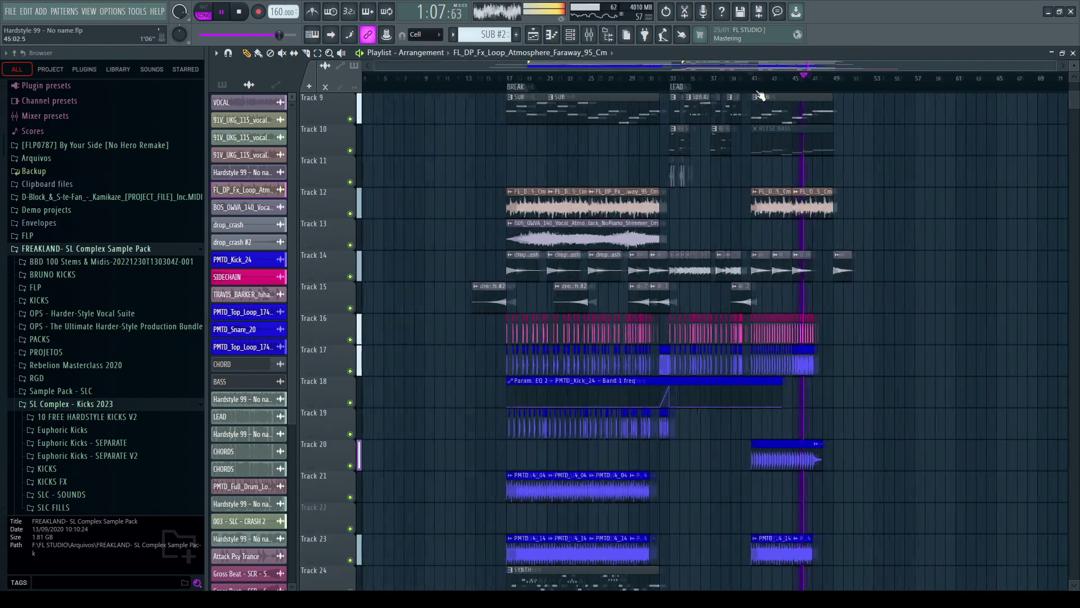
{"action": "scroll", "coordinate": [575, 315], "scroll_direction": "down", "scroll_amount": 12}
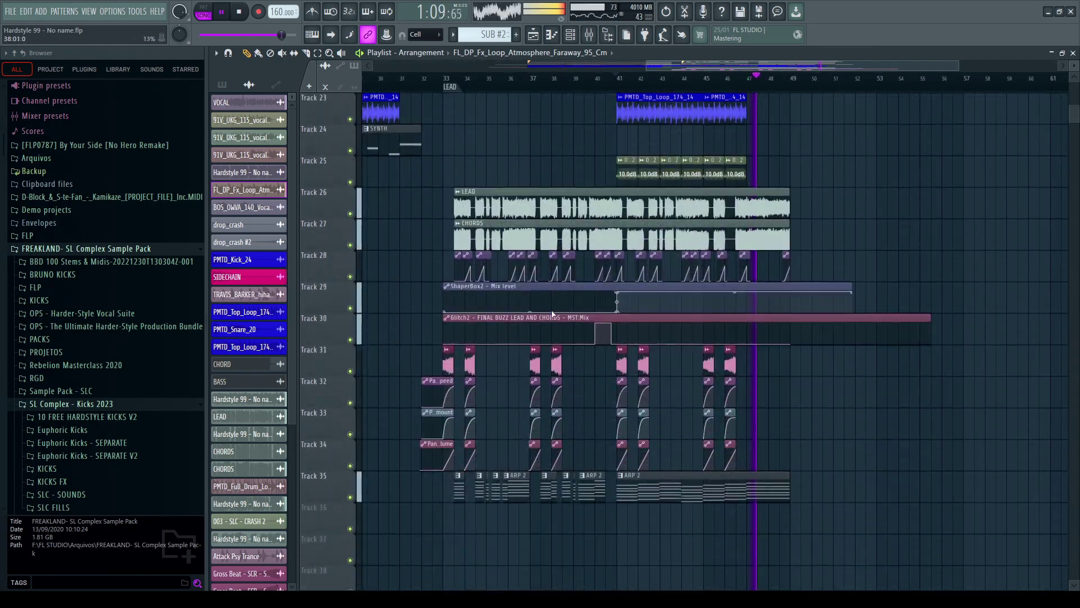
Step: Stop playback and open the SLC FILLS folder inside SL Complex - Kicks 2023 in the browser
{"action": "key", "text": "space"}
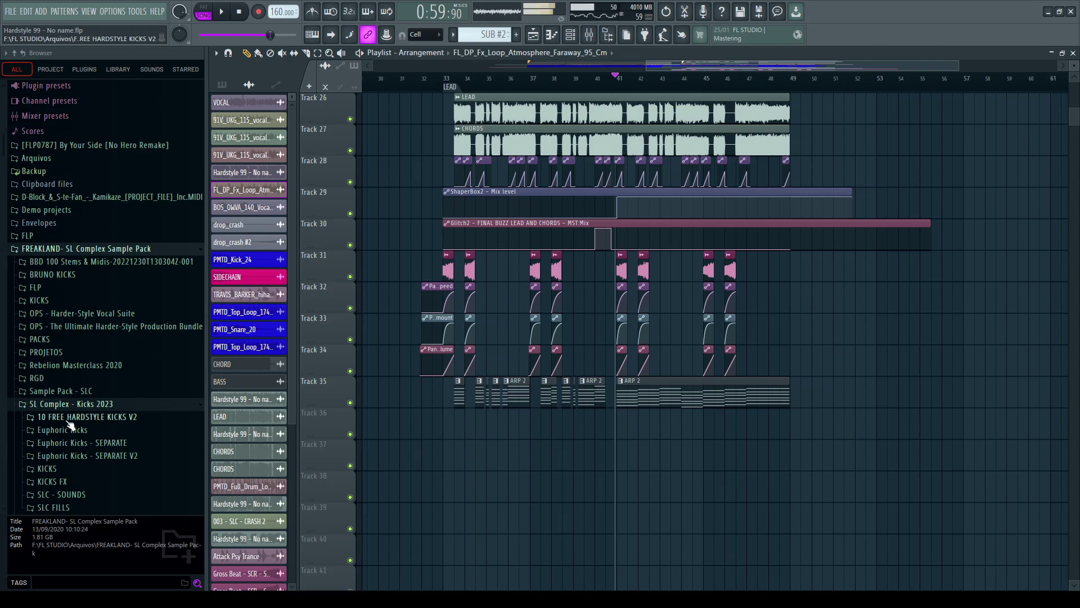
{"action": "left_click", "coordinate": [83, 407]}
{"action": "left_click", "coordinate": [92, 403]}
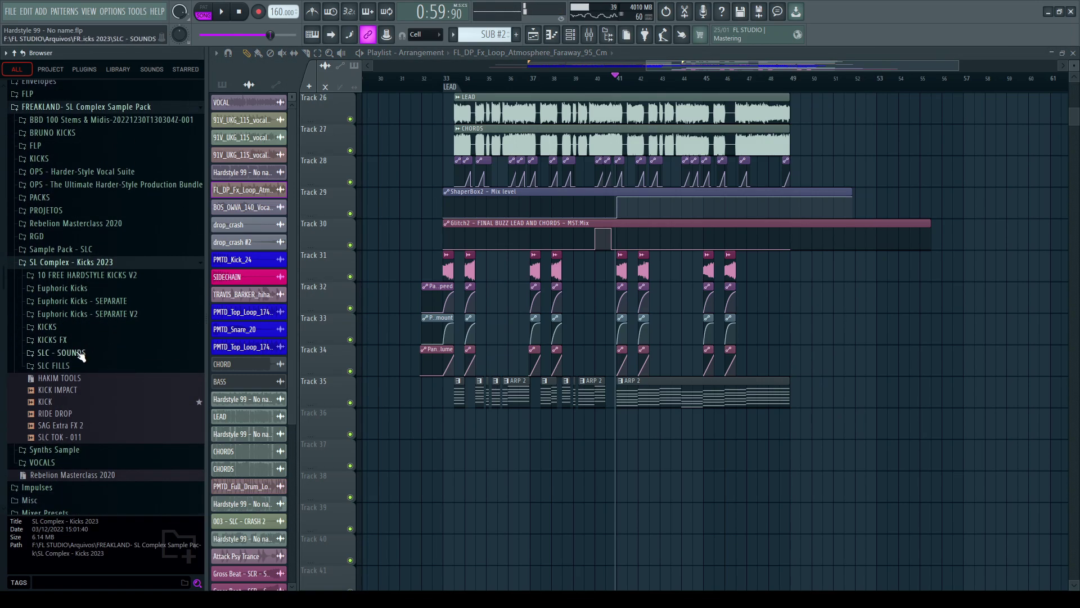
{"action": "left_click", "coordinate": [82, 367]}
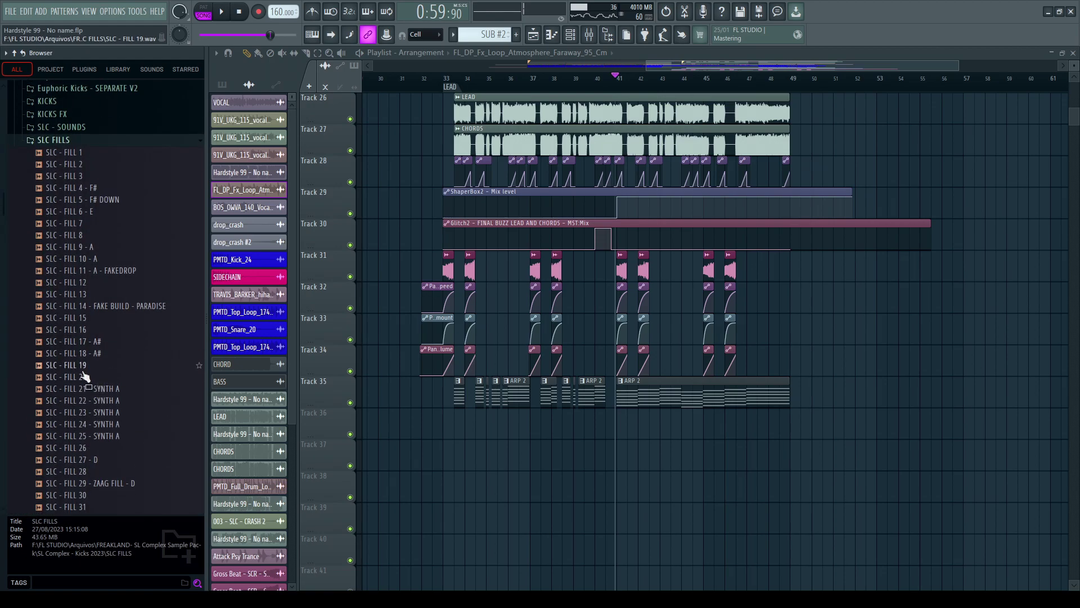
Step: Audition the SLC fills and place SLC - FILL 38 on Track 36 so that it ends at bar 41
{"action": "left_click", "coordinate": [111, 401]}
{"action": "scroll", "coordinate": [107, 338], "scroll_direction": "down", "scroll_amount": 10}
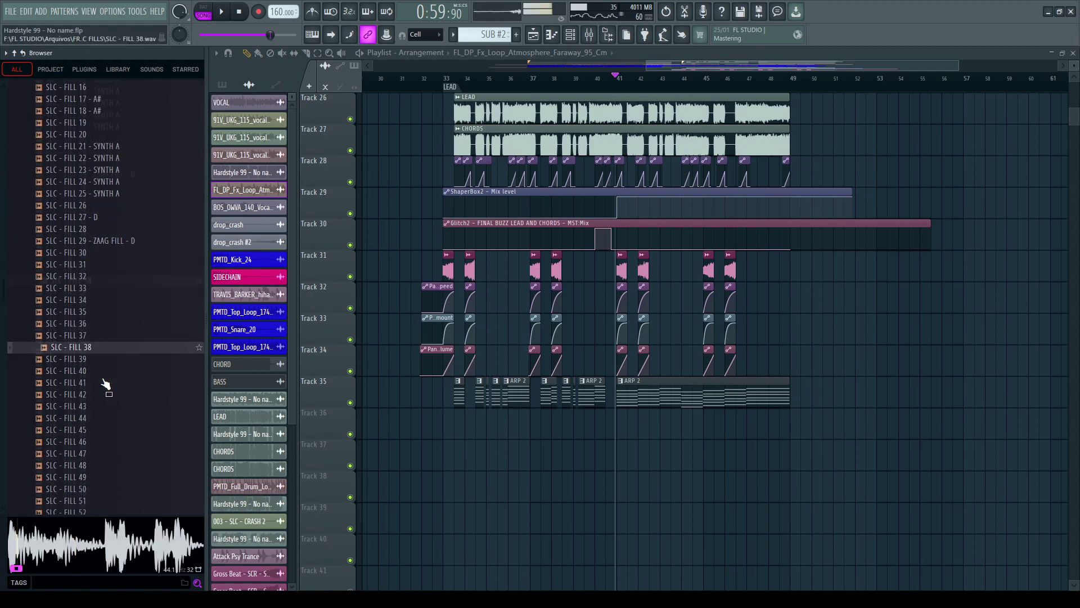
{"action": "scroll", "coordinate": [93, 309], "scroll_direction": "up", "scroll_amount": 8}
{"action": "left_click", "coordinate": [82, 367]}
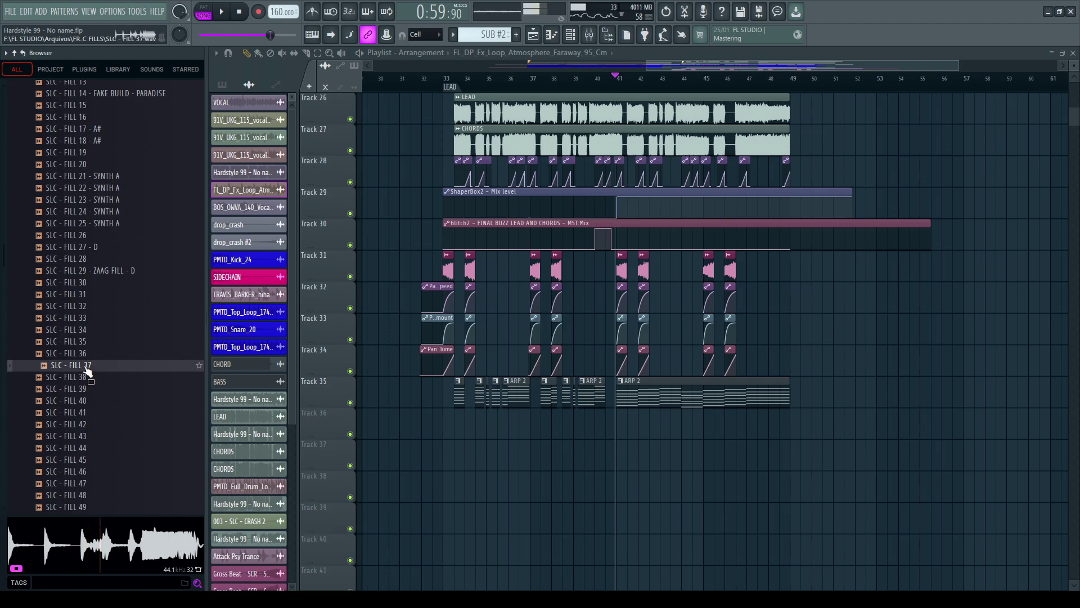
{"action": "left_click", "coordinate": [82, 377]}
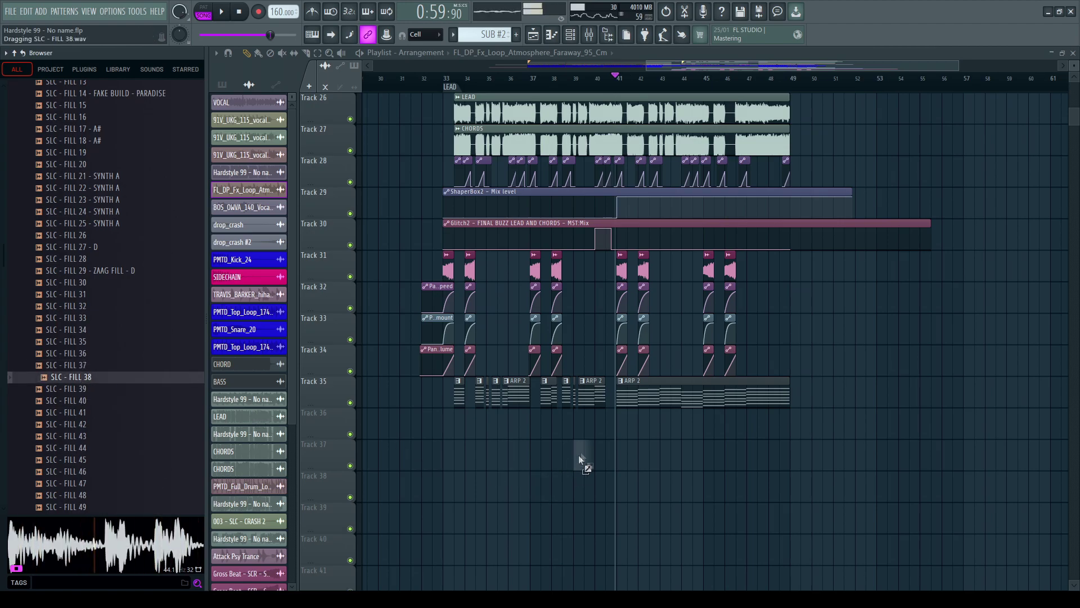
{"action": "scroll", "coordinate": [619, 79], "scroll_direction": "up", "scroll_amount": 5}
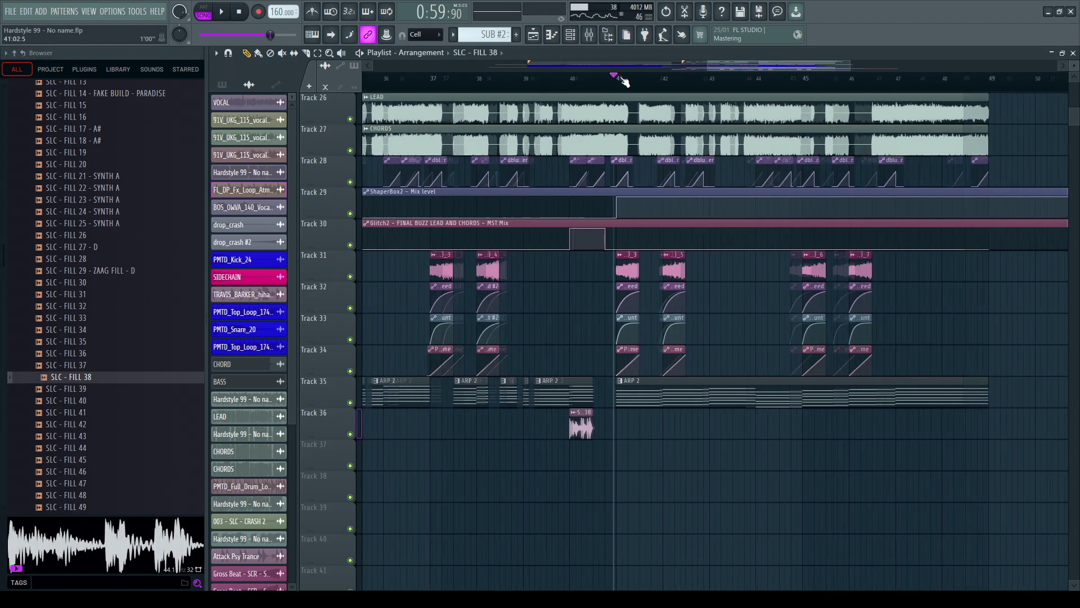
{"action": "left_click_drag", "start_coordinate": [546, 415], "coordinate": [611, 412]}
Step: Open the SLC - FILL 38 clip's settings and play the passage from bar 40 to hear the fill in context
{"action": "double_click", "coordinate": [592, 415]}
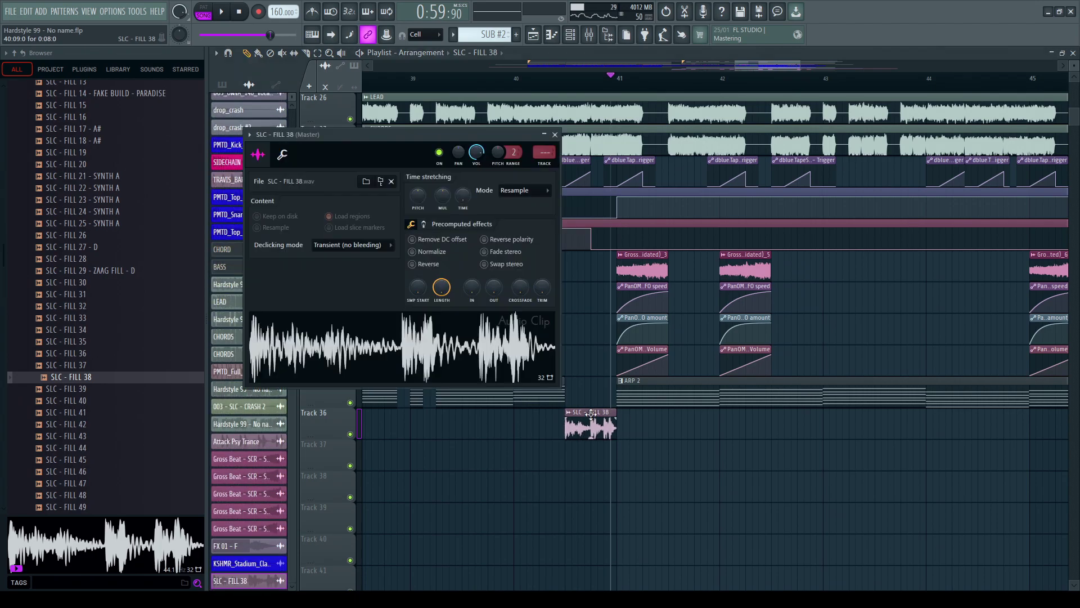
{"action": "left_click", "coordinate": [518, 83]}
{"action": "key", "text": "space"}
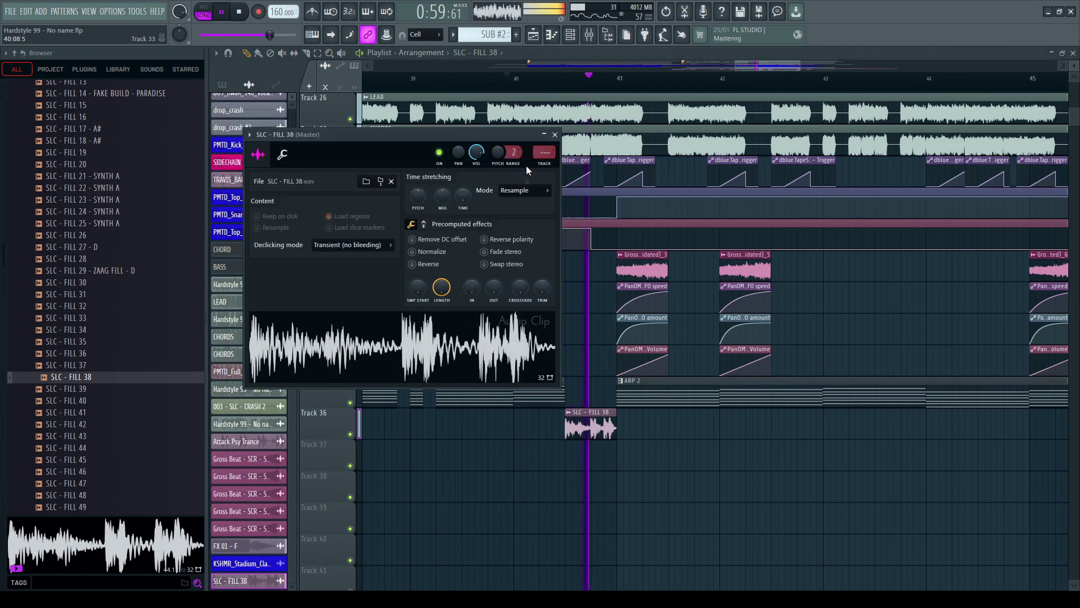
{"action": "key", "text": "space"}
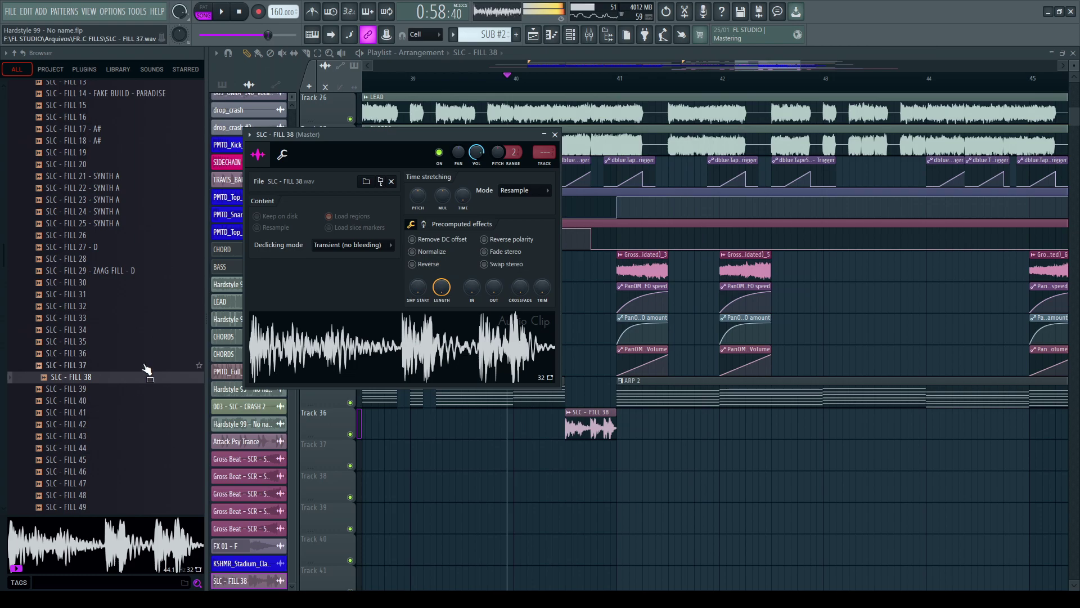
Step: Audition the following fills, replace the clip's sample with SLC - FILL 41 and move the clip to start at bar 40
{"action": "left_click", "coordinate": [116, 390]}
{"action": "left_click", "coordinate": [101, 401]}
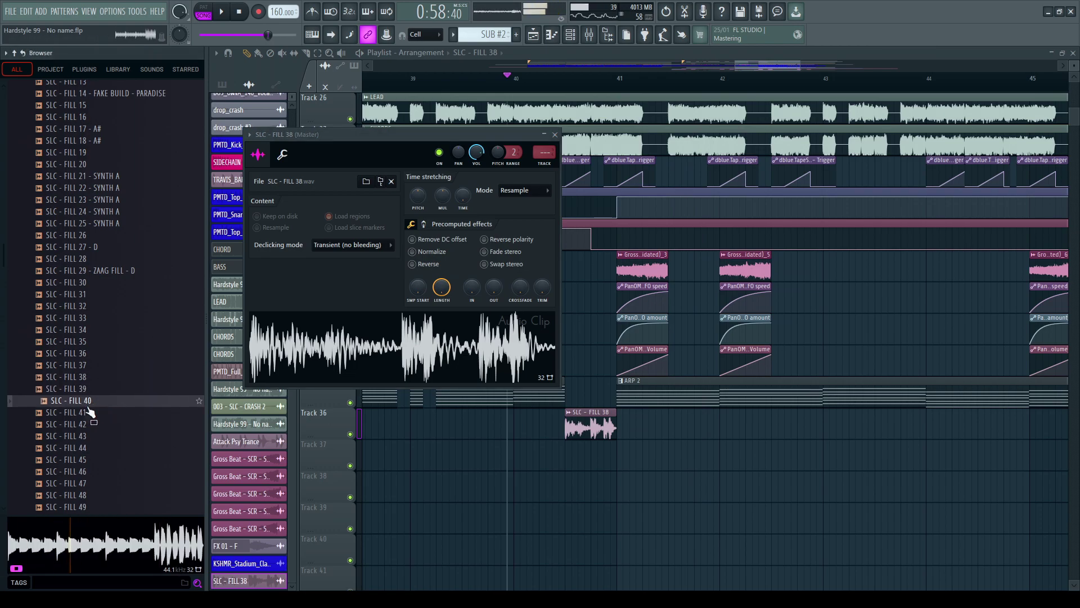
{"action": "left_click", "coordinate": [85, 413]}
{"action": "left_click_drag", "start_coordinate": [83, 419], "coordinate": [417, 361]}
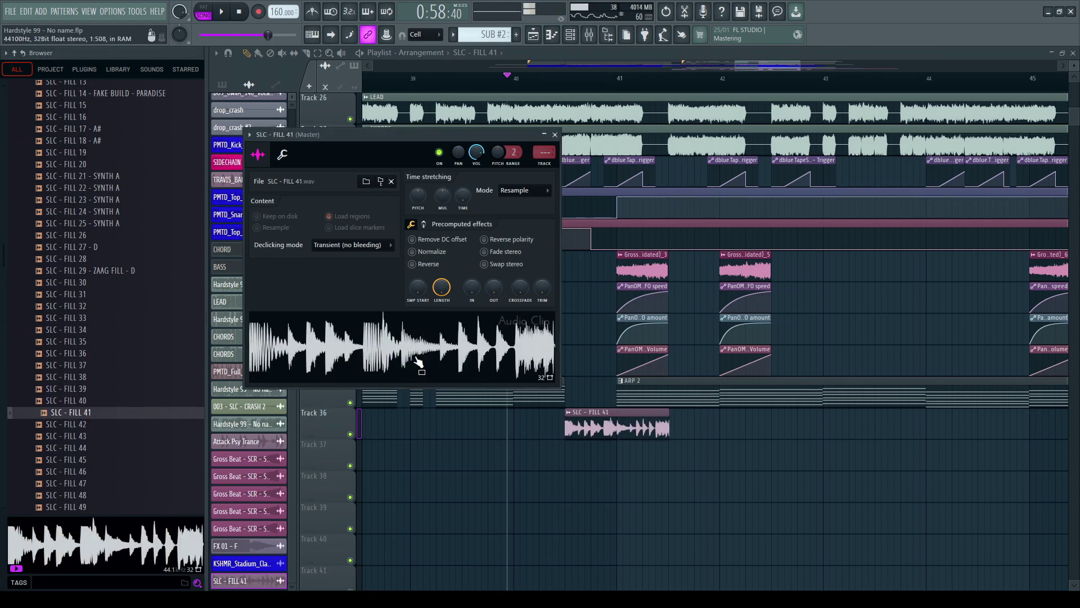
{"action": "left_click_drag", "start_coordinate": [619, 436], "coordinate": [569, 429]}
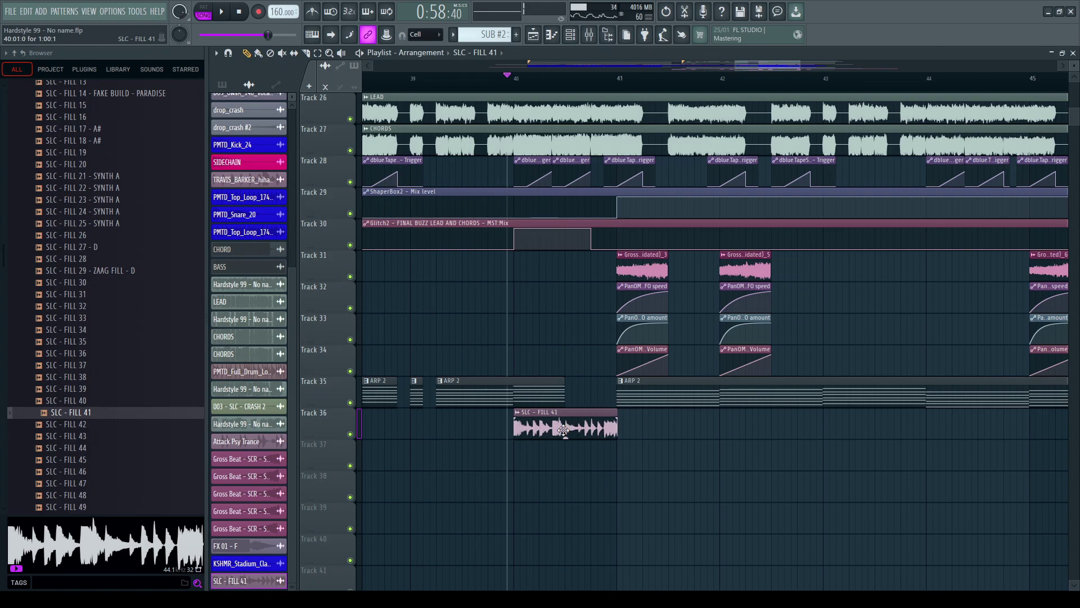
Step: Route SLC - FILL 41 to free mixer track 36, raise its level to 0 dB and play it in the mix
{"action": "double_click", "coordinate": [564, 430]}
{"action": "key", "text": "ctrl+l"}
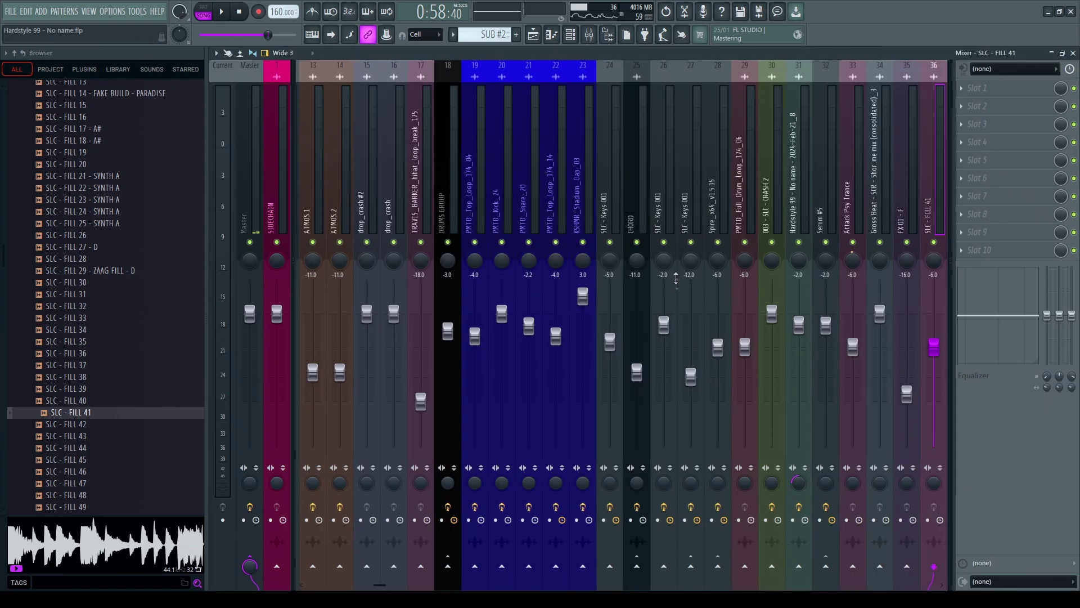
{"action": "scroll", "coordinate": [771, 113], "scroll_direction": "right", "scroll_amount": 3}
{"action": "key", "text": "space"}
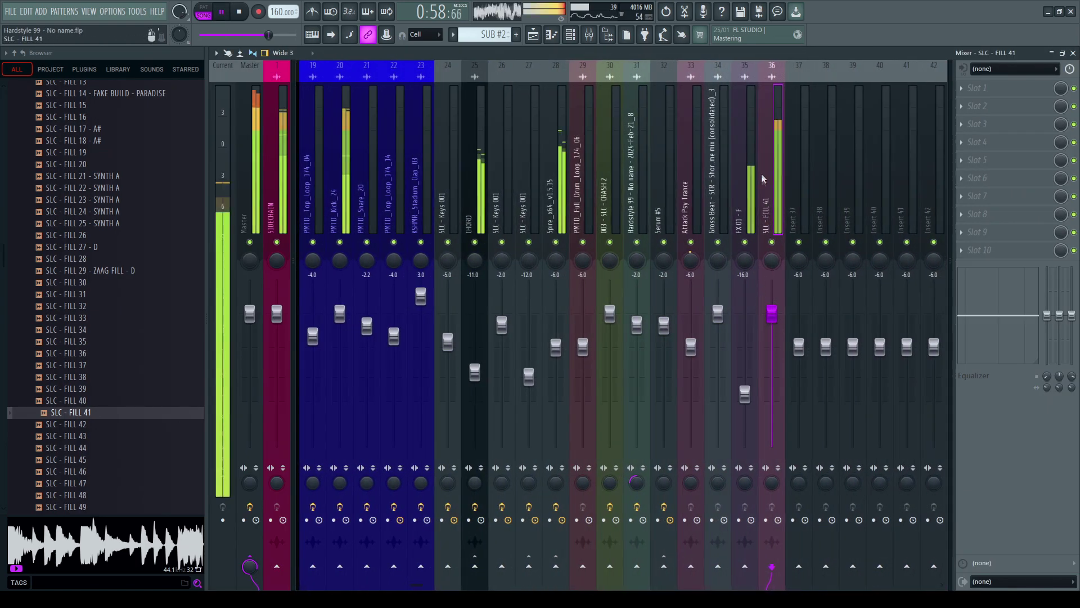
{"action": "key", "text": "Escape"}
{"action": "key", "text": "Escape"}
Step: Try a copy of the SLC - FILL 41 clip on Track 36 at bar 48
{"action": "scroll", "coordinate": [623, 86], "scroll_direction": "down", "scroll_amount": 2}
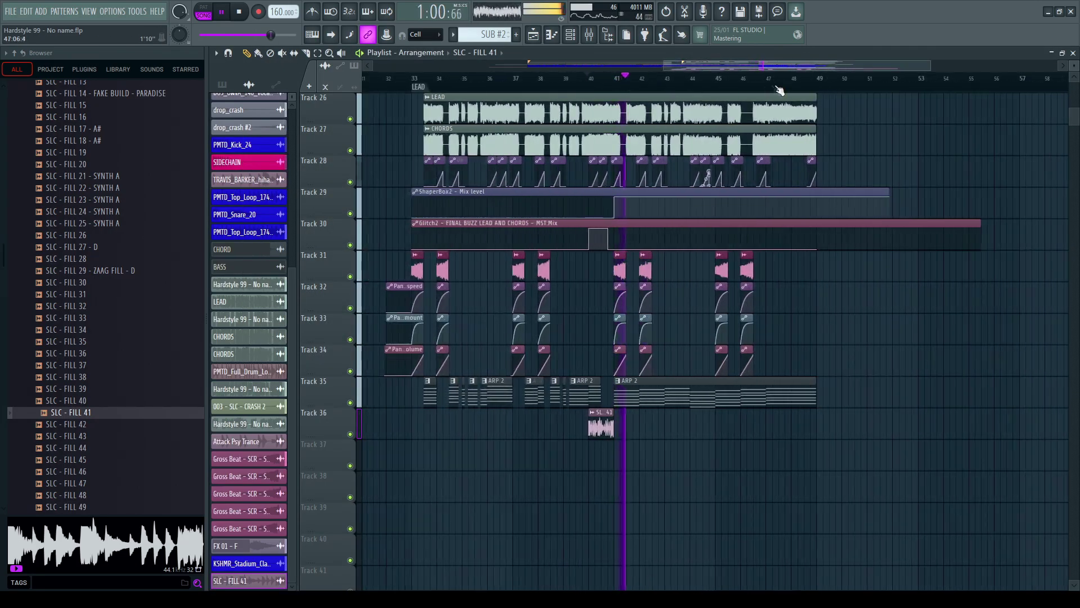
{"action": "scroll", "coordinate": [574, 253], "scroll_direction": "up", "scroll_amount": 4}
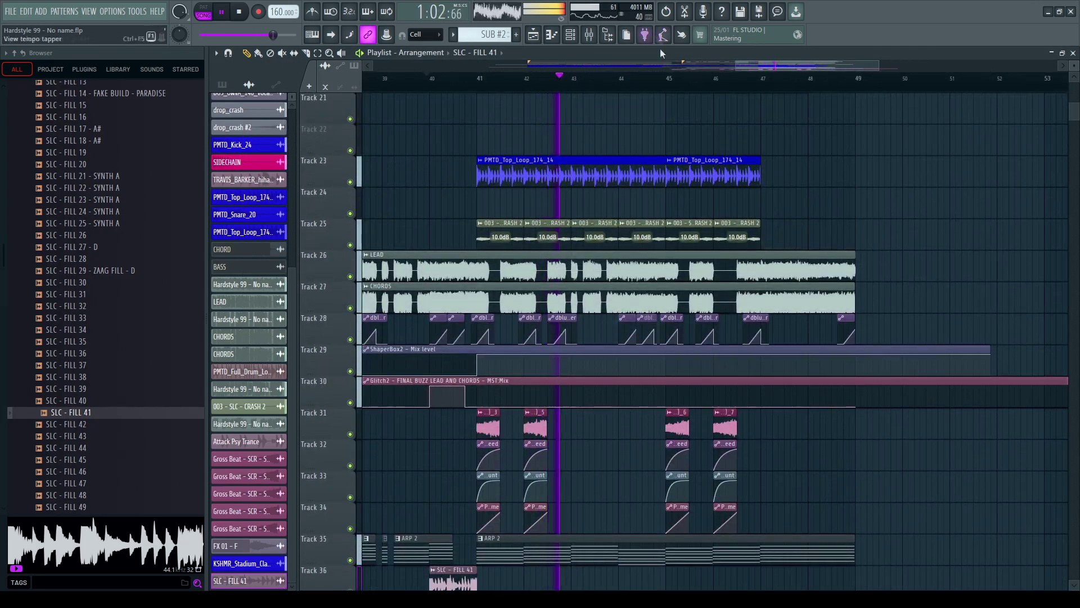
{"action": "scroll", "coordinate": [675, 79], "scroll_direction": "down", "scroll_amount": 3}
{"action": "scroll", "coordinate": [585, 363], "scroll_direction": "down", "scroll_amount": 5}
{"action": "left_click", "coordinate": [770, 362]}
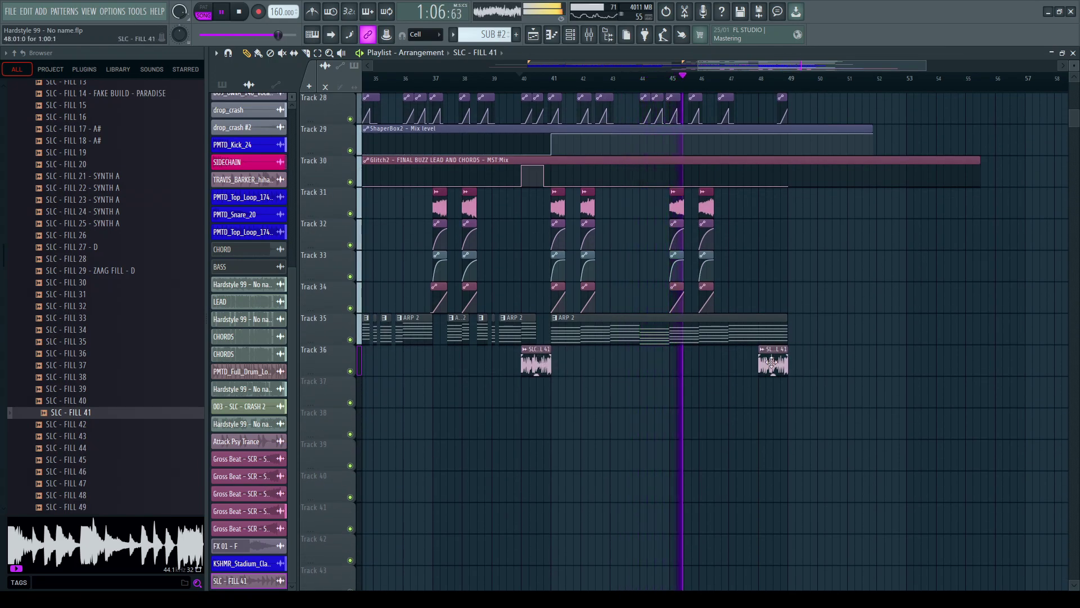
{"action": "right_click", "coordinate": [771, 363]}
{"action": "key", "text": "space"}
Step: Audition the fills from SLC - FILL 42 onward and place SLC - FILL 61 on Track 37 at bar 48
{"action": "left_click", "coordinate": [110, 423]}
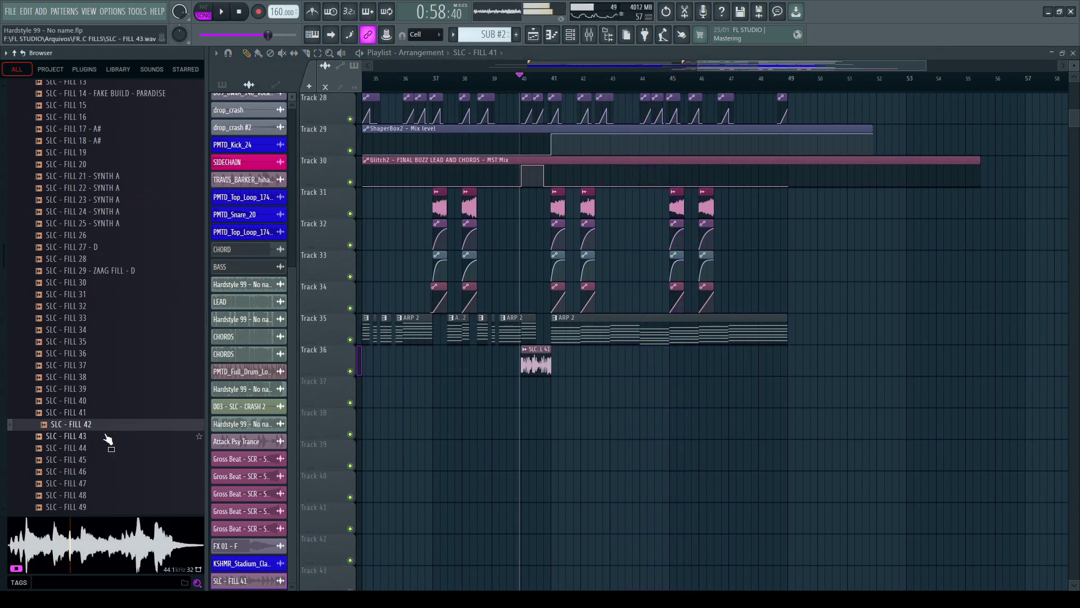
{"action": "left_click", "coordinate": [105, 436]}
{"action": "left_click", "coordinate": [98, 447]}
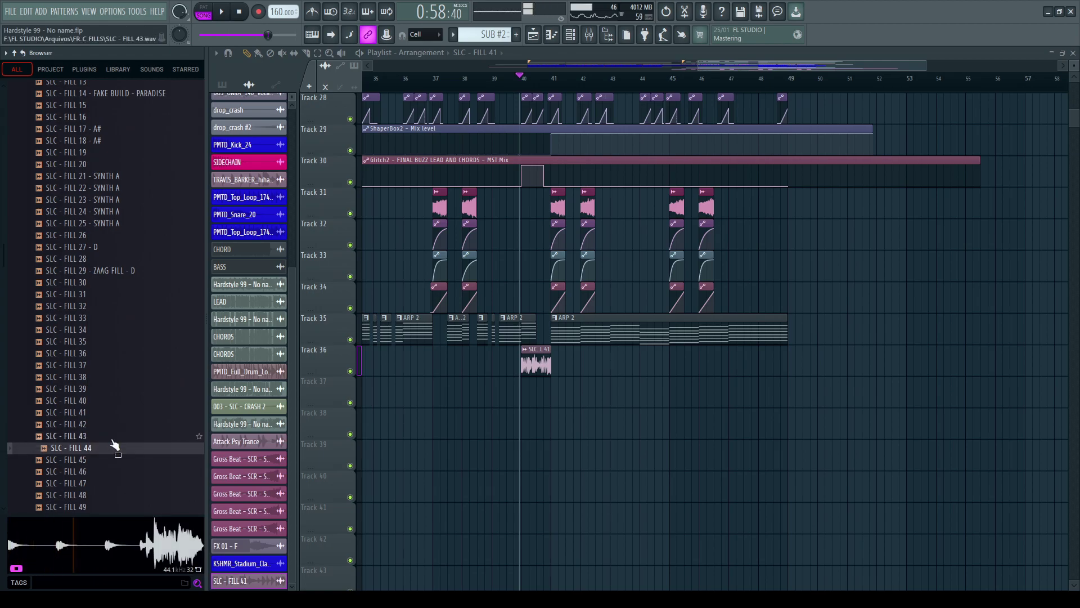
{"action": "scroll", "coordinate": [107, 439], "scroll_direction": "down", "scroll_amount": 3}
{"action": "left_click", "coordinate": [88, 353]}
{"action": "left_click", "coordinate": [85, 376]}
{"action": "scroll", "coordinate": [103, 421], "scroll_direction": "down", "scroll_amount": 3}
{"action": "left_click", "coordinate": [88, 366]}
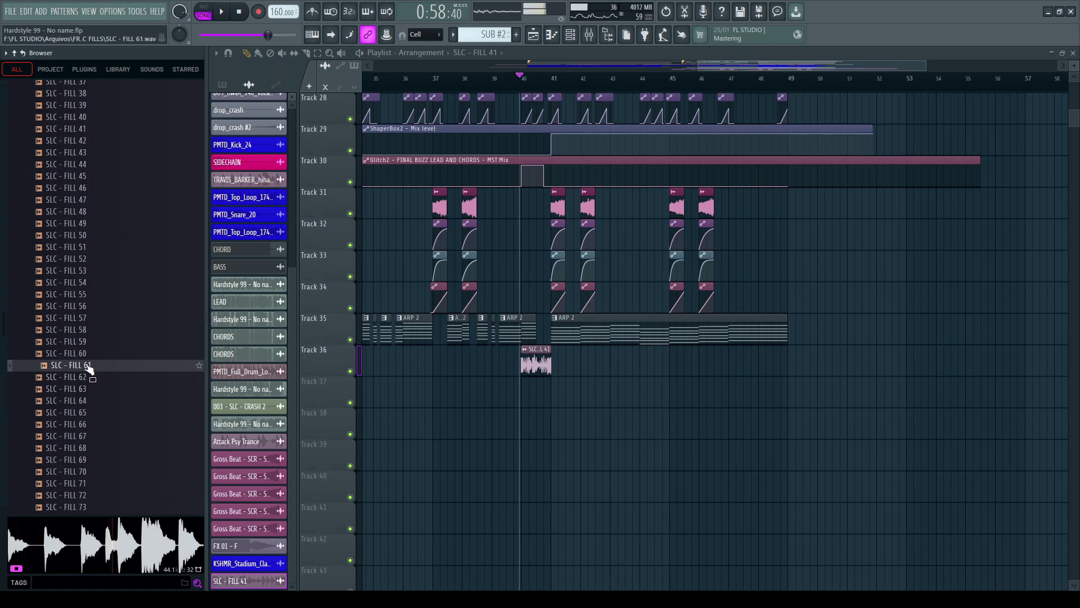
{"action": "left_click_drag", "start_coordinate": [769, 370], "coordinate": [767, 367]}
{"action": "scroll", "coordinate": [836, 384], "scroll_direction": "down", "scroll_amount": 5}
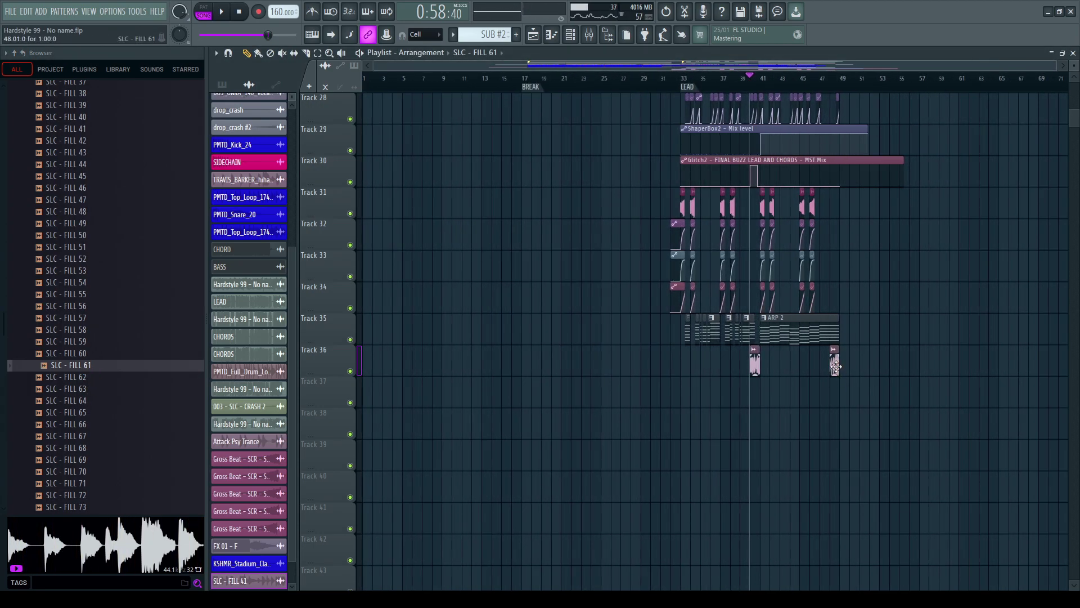
Step: Play the break and place a copy of the SLC - FILL 61 clip on Track 37 at bar 32, leading into the LEAD marker
{"action": "key", "text": "space"}
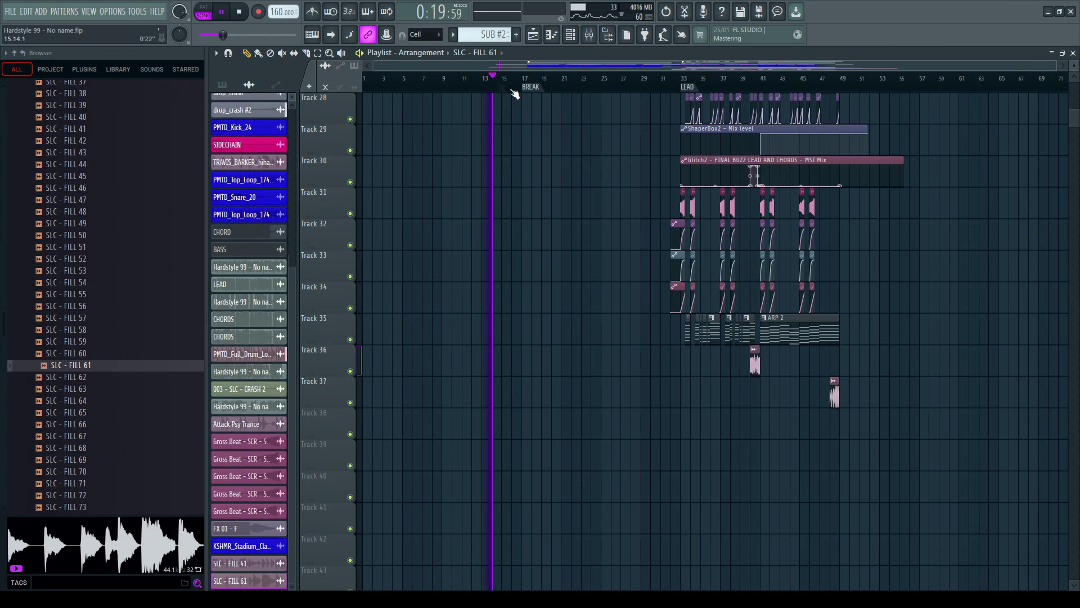
{"action": "scroll", "coordinate": [526, 84], "scroll_direction": "up", "scroll_amount": 4}
{"action": "scroll", "coordinate": [1051, 230], "scroll_direction": "up", "scroll_amount": 4}
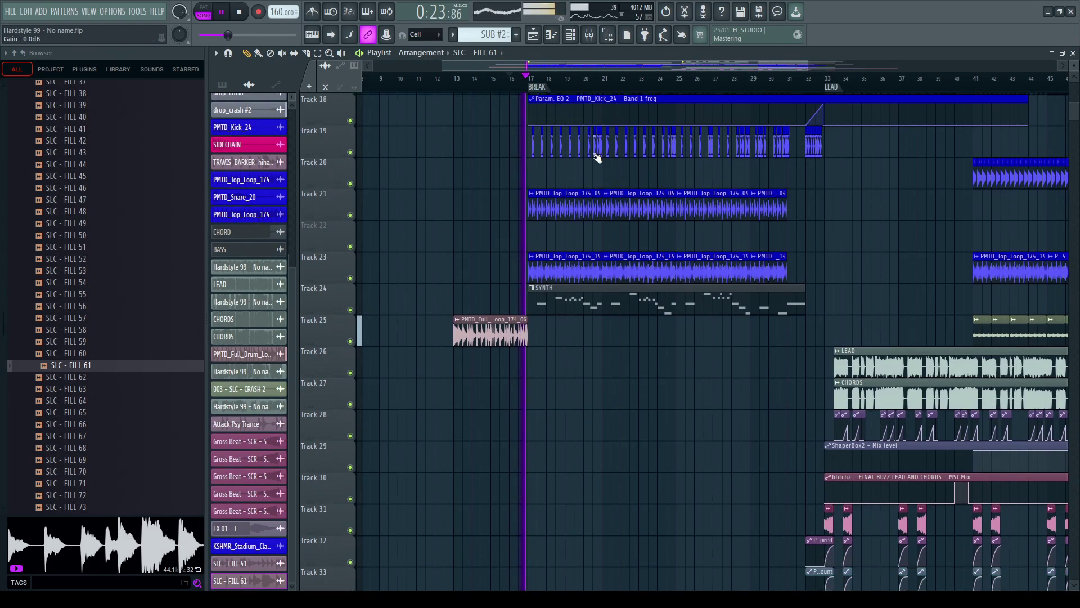
{"action": "scroll", "coordinate": [1051, 229], "scroll_direction": "down", "scroll_amount": 5}
{"action": "scroll", "coordinate": [1051, 230], "scroll_direction": "up", "scroll_amount": 3}
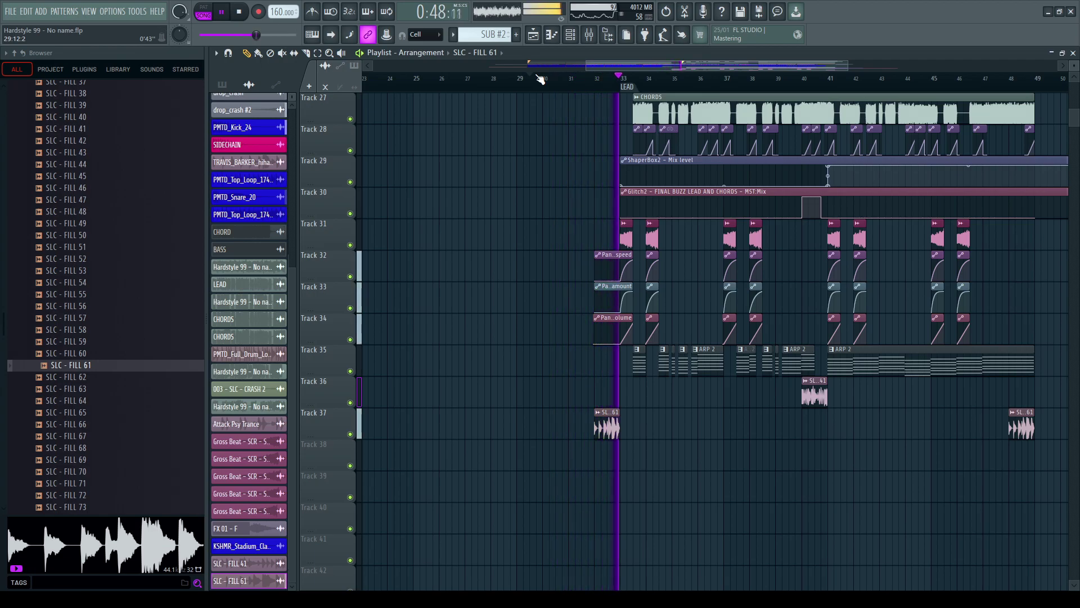
Step: While the lead section plays, set the mixer level of drop_crash to 2.0 dB and KSHMR_Stadium_Clap_03 to 1.2 dB
{"action": "scroll", "coordinate": [550, 85], "scroll_direction": "up", "scroll_amount": 1}
{"action": "scroll", "coordinate": [673, 150], "scroll_direction": "up", "scroll_amount": 5}
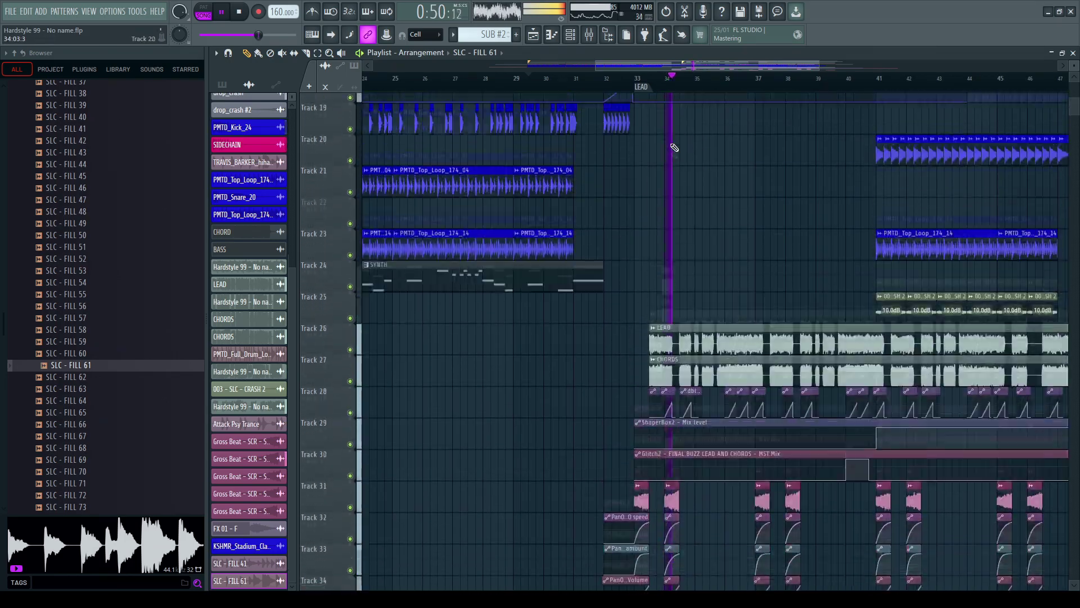
{"action": "scroll", "coordinate": [656, 145], "scroll_direction": "up", "scroll_amount": 7}
{"action": "scroll", "coordinate": [668, 95], "scroll_direction": "up", "scroll_amount": 2}
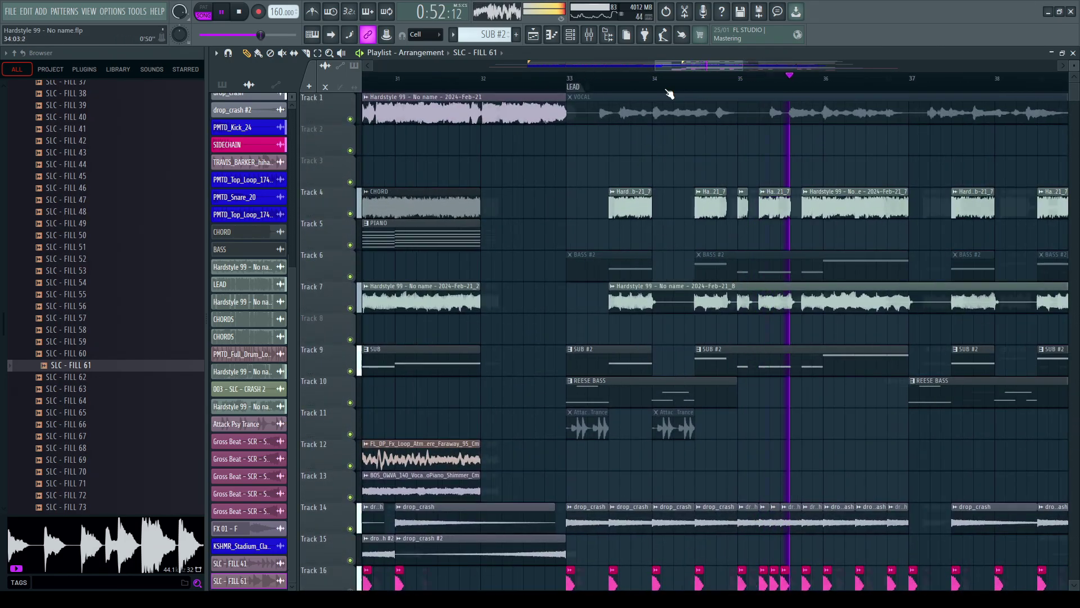
{"action": "key", "text": "F9"}
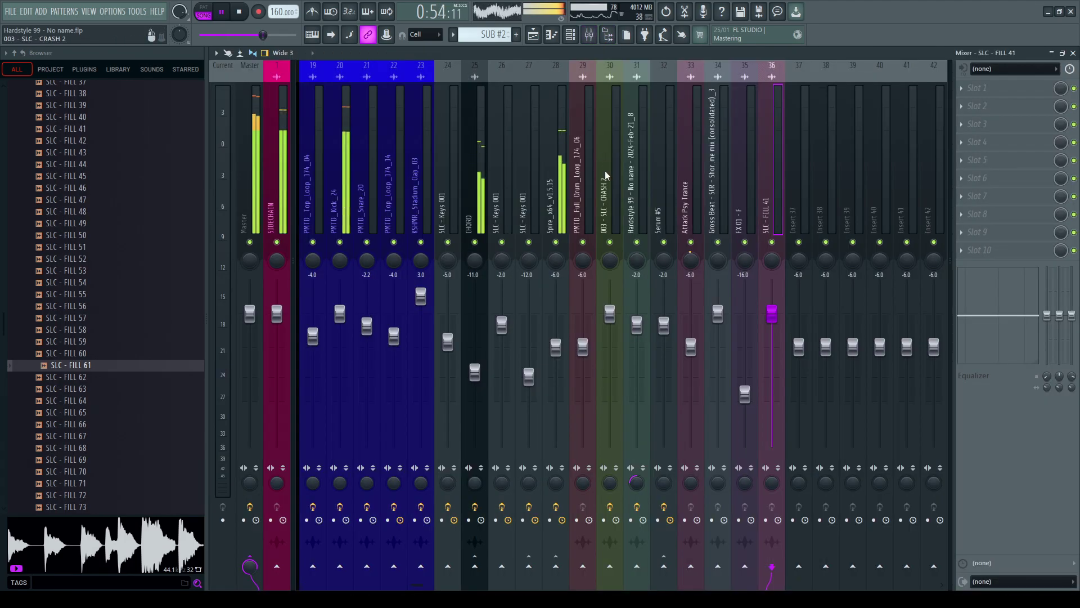
{"action": "scroll", "coordinate": [606, 176], "scroll_direction": "up", "scroll_amount": 10}
{"action": "left_click", "coordinate": [556, 308]}
{"action": "mouse_move", "coordinate": [556, 308]}
{"action": "left_mouse_down"}
{"action": "mouse_move", "coordinate": [556, 279]}
{"action": "mouse_move", "coordinate": [556, 298]}
{"action": "left_mouse_up"}
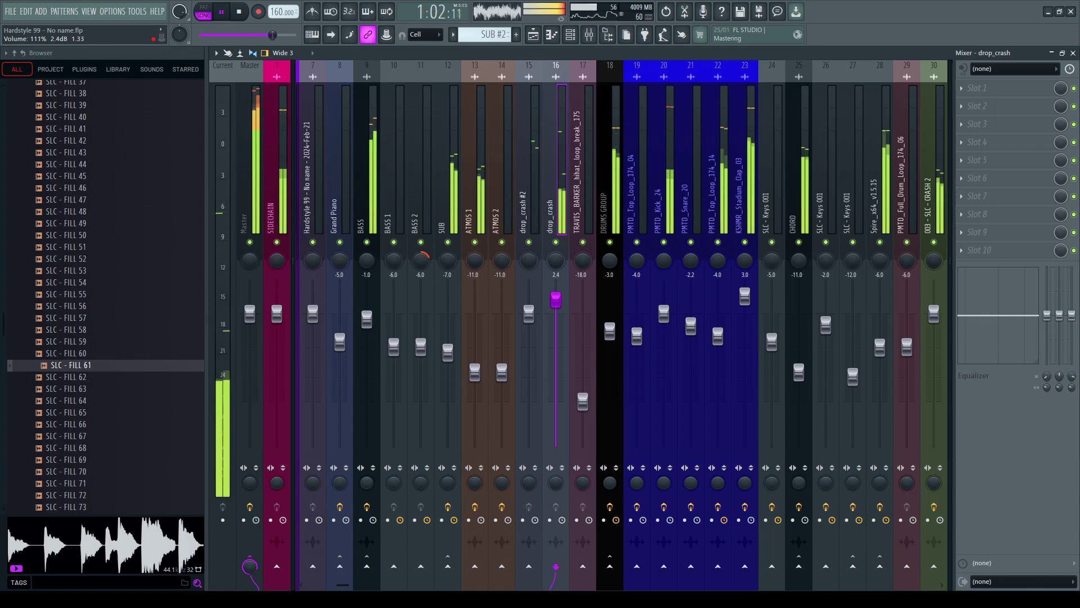
{"action": "left_click_drag", "start_coordinate": [556, 300], "coordinate": [556, 301]}
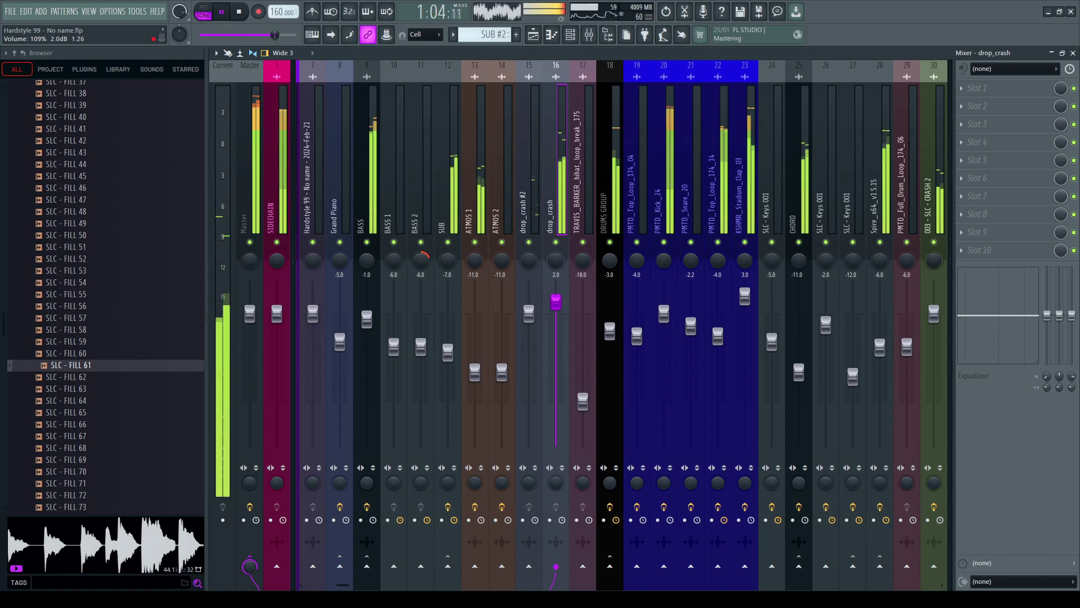
{"action": "left_click_drag", "start_coordinate": [744, 295], "coordinate": [745, 307]}
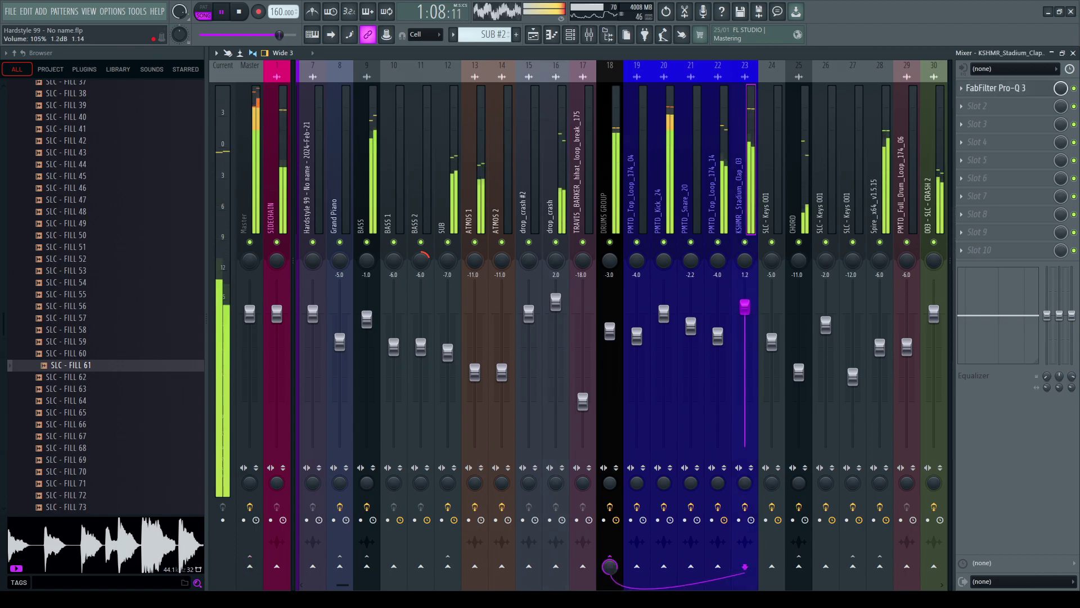
Step: Replace the sample in the SLC - FILL 61 channel with SLC - FILL 63 for the fills on Track 37
{"action": "key", "text": "F5"}
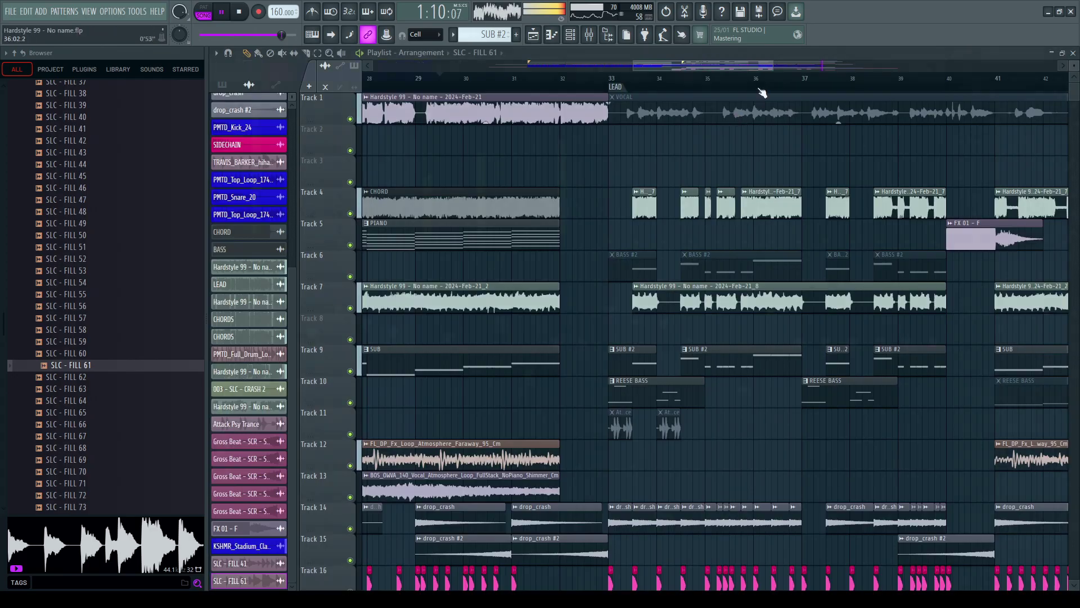
{"action": "scroll", "coordinate": [865, 88], "scroll_direction": "down", "scroll_amount": 5}
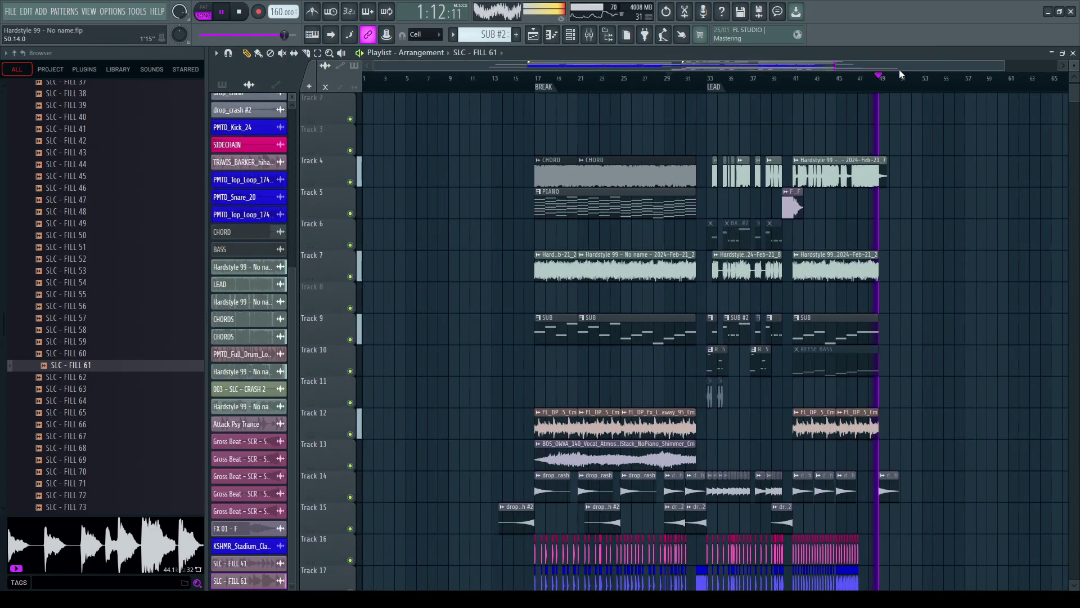
{"action": "scroll", "coordinate": [899, 69], "scroll_direction": "up", "scroll_amount": 5}
{"action": "scroll", "coordinate": [905, 313], "scroll_direction": "down", "scroll_amount": 10}
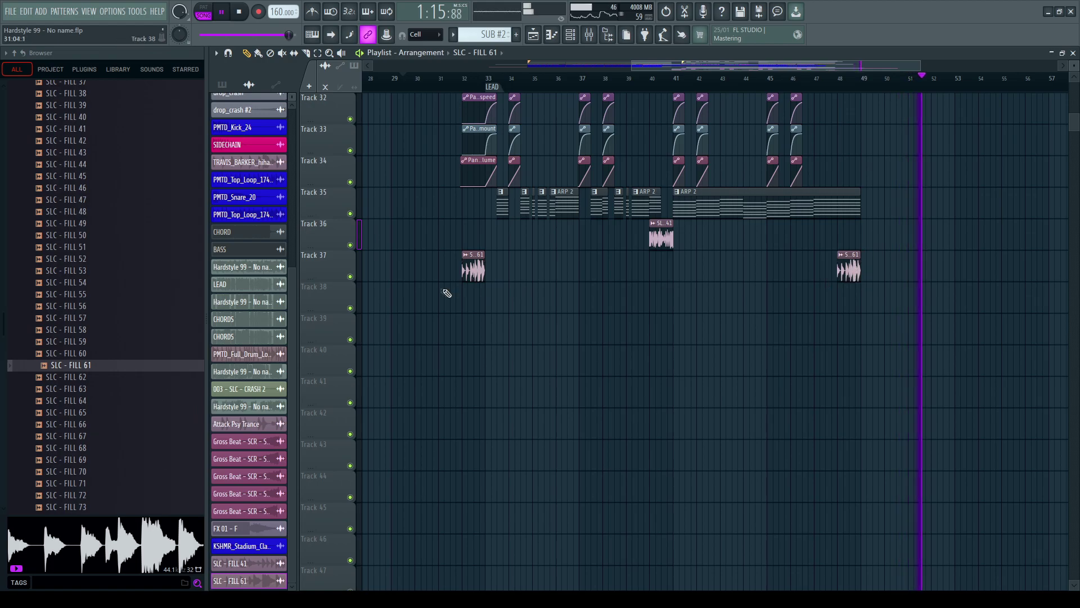
{"action": "left_click", "coordinate": [90, 388]}
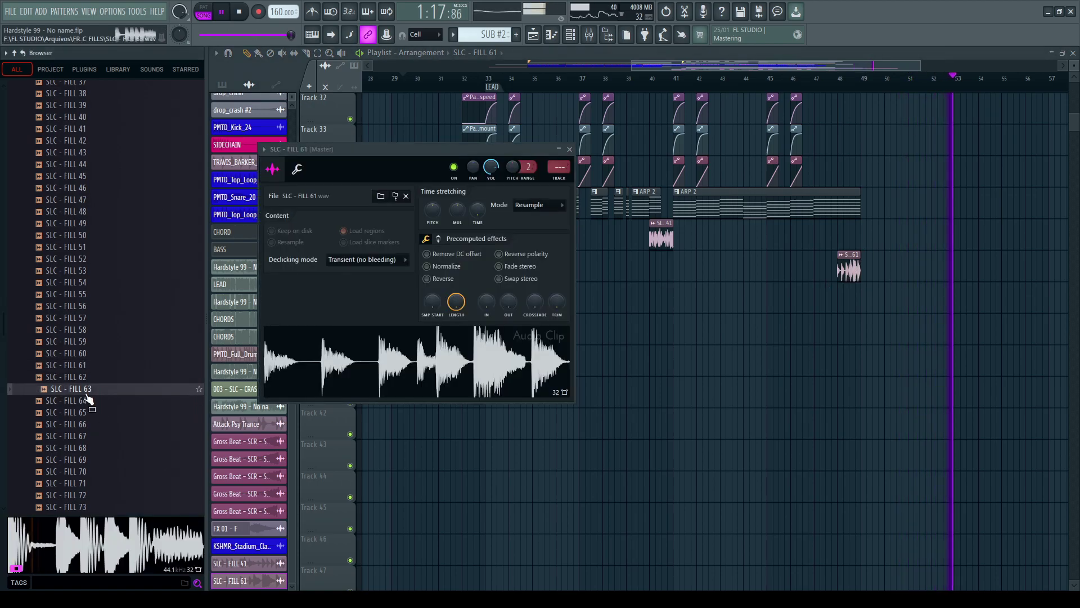
{"action": "left_click_drag", "start_coordinate": [90, 388], "coordinate": [393, 360]}
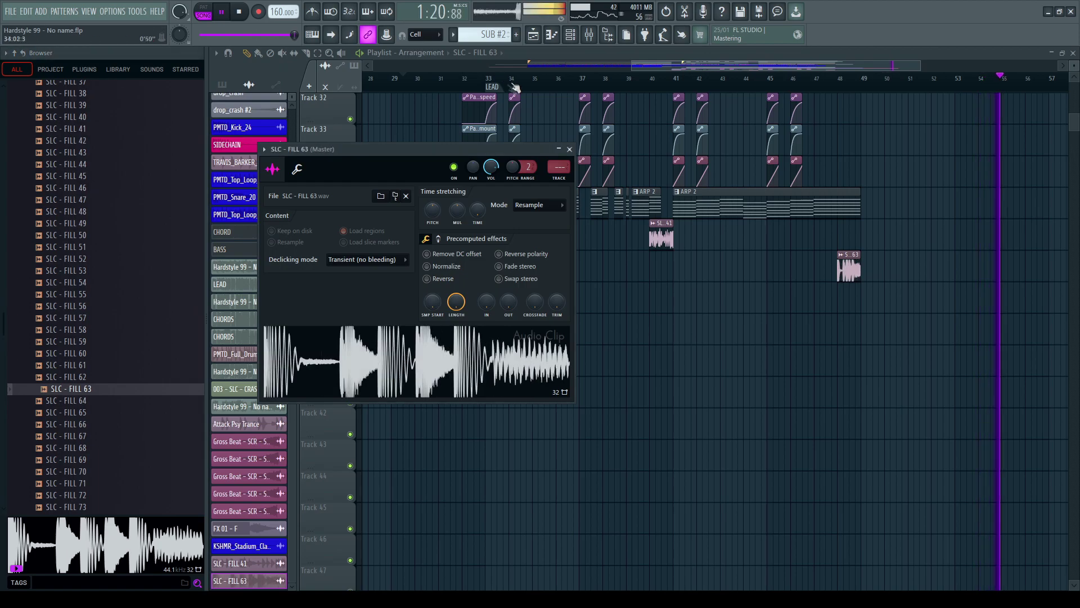
Step: Route SLC - FILL 63 to mixer track 37 and lower its level to about -4.6 dB
{"action": "left_click", "coordinate": [559, 167]}
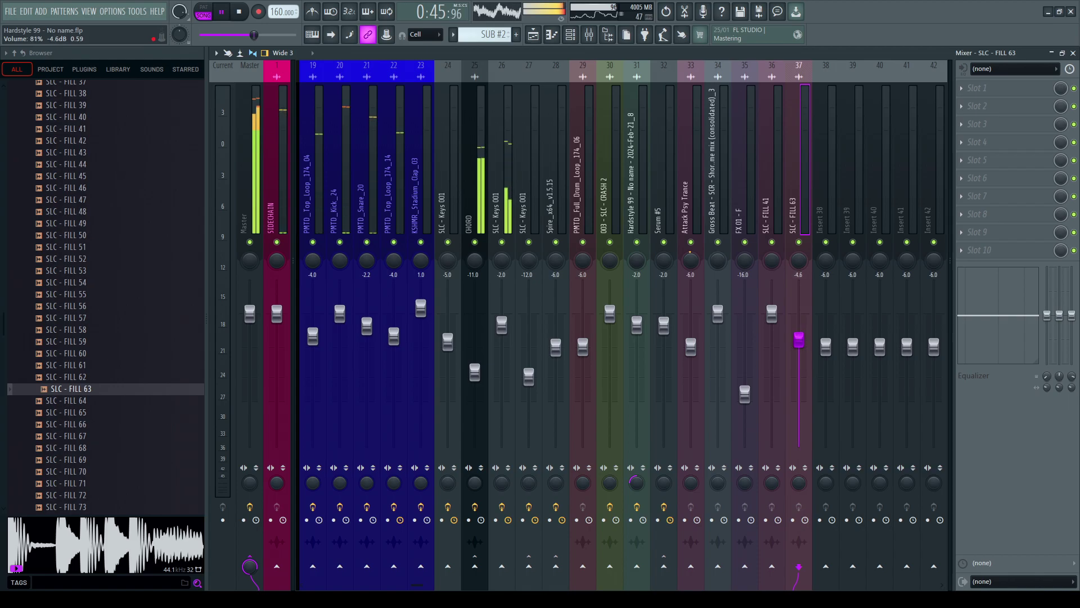
{"action": "left_click_drag", "start_coordinate": [799, 337], "coordinate": [799, 336]}
{"action": "key", "text": "F9"}
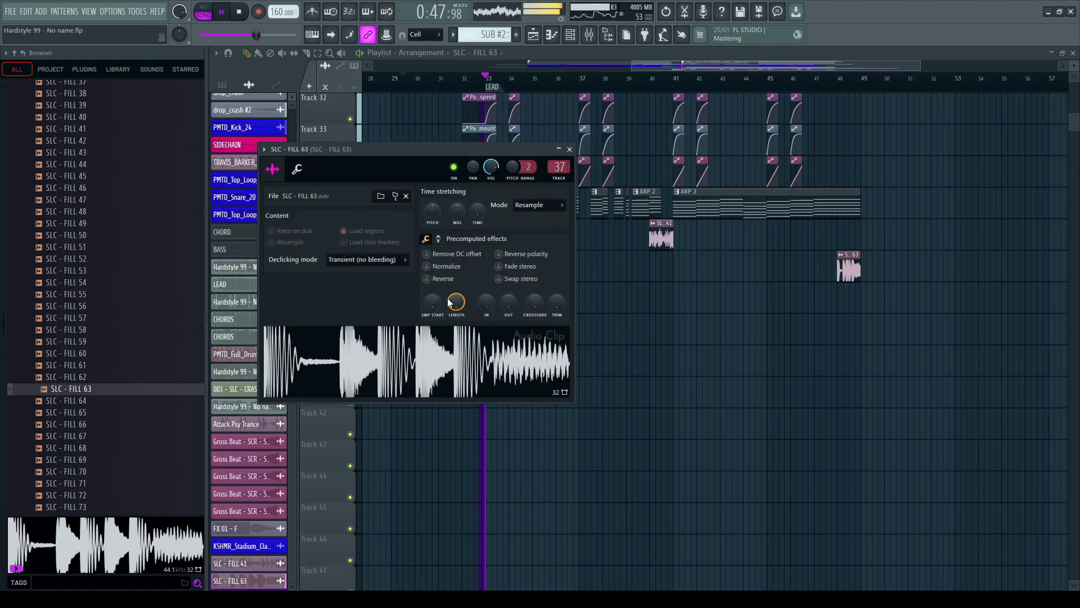
Step: Place a copy of the FX 01 - F clip on Track 5 at bar 32, leading into the LEAD marker
{"action": "scroll", "coordinate": [459, 206], "scroll_direction": "up", "scroll_amount": 5}
{"action": "scroll", "coordinate": [458, 205], "scroll_direction": "up", "scroll_amount": 3}
{"action": "scroll", "coordinate": [460, 212], "scroll_direction": "down", "scroll_amount": 4}
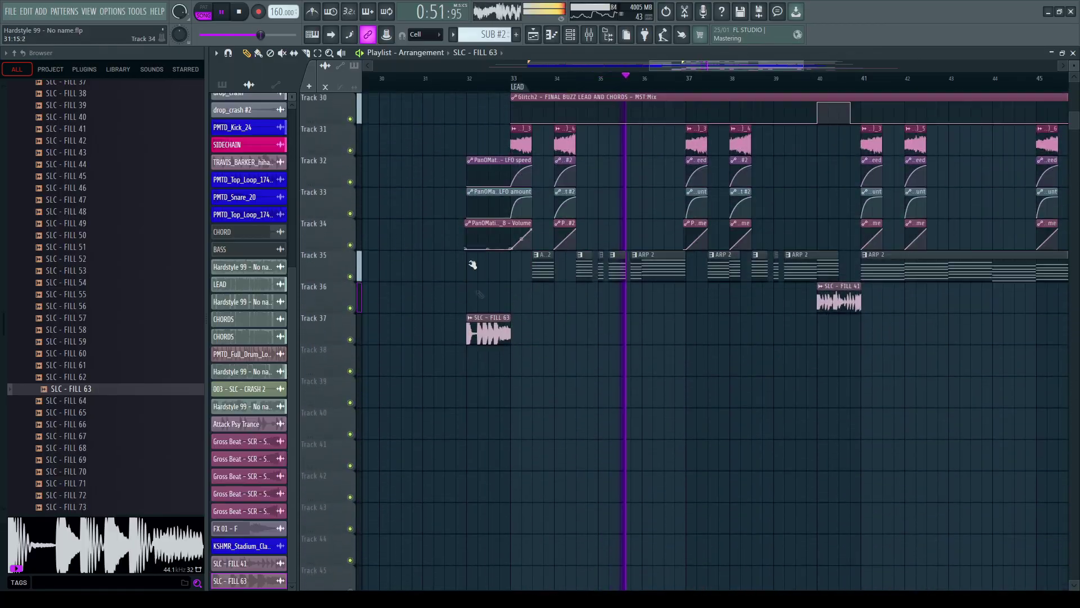
{"action": "scroll", "coordinate": [474, 274], "scroll_direction": "up", "scroll_amount": 7}
{"action": "scroll", "coordinate": [474, 275], "scroll_direction": "up", "scroll_amount": 5}
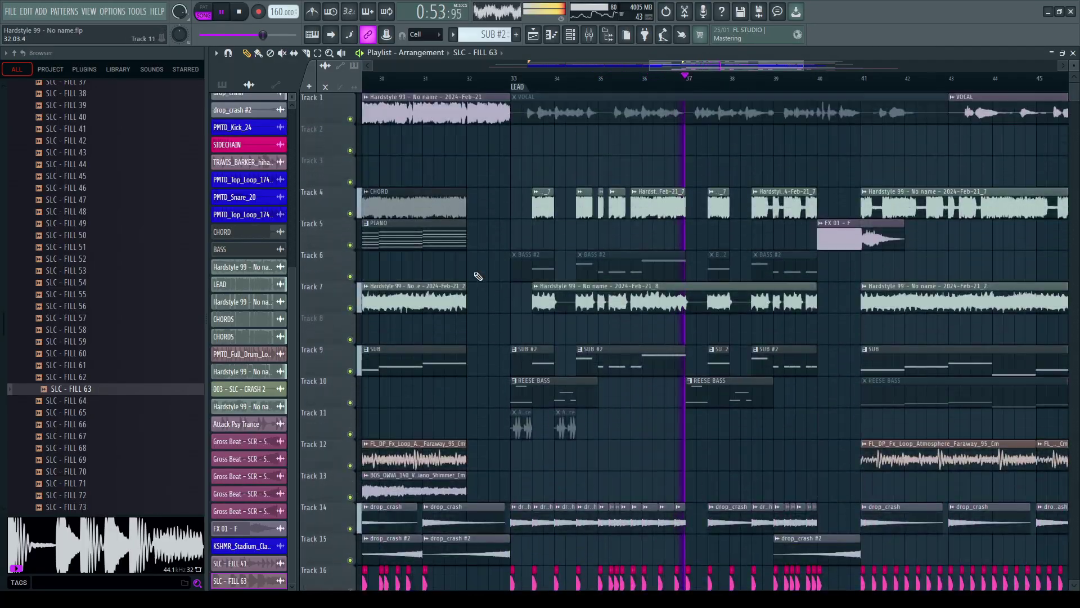
{"action": "left_click_drag", "start_coordinate": [605, 239], "coordinate": [493, 239]}
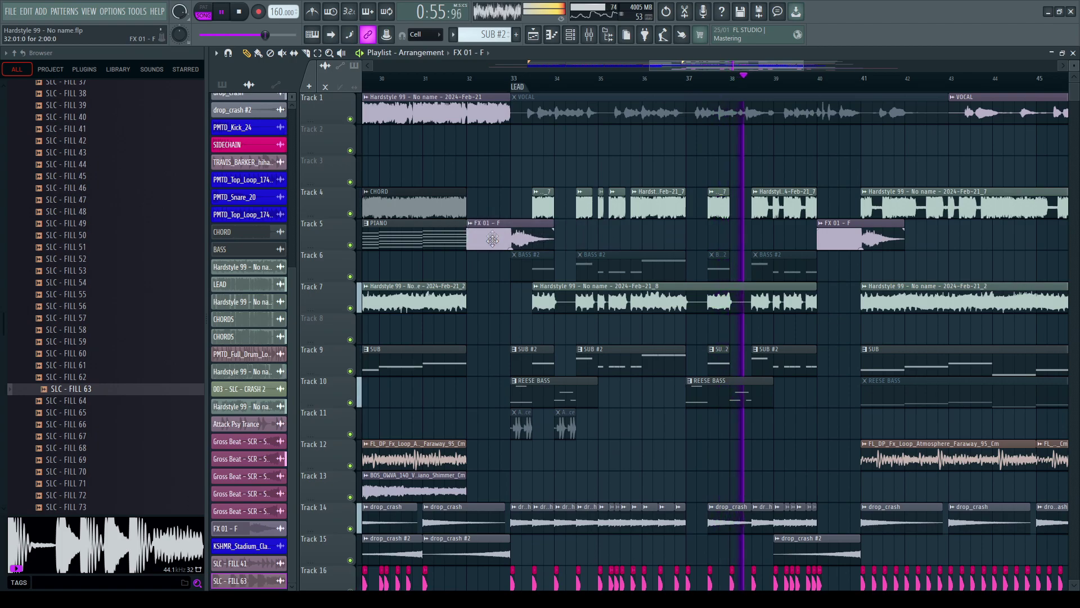
Step: Select both FX 01 - F clips at bars 32 and 40 and move them from Track 5 to Track 8
{"action": "scroll", "coordinate": [616, 88], "scroll_direction": "down", "scroll_amount": 3}
{"action": "scroll", "coordinate": [616, 87], "scroll_direction": "down", "scroll_amount": 2}
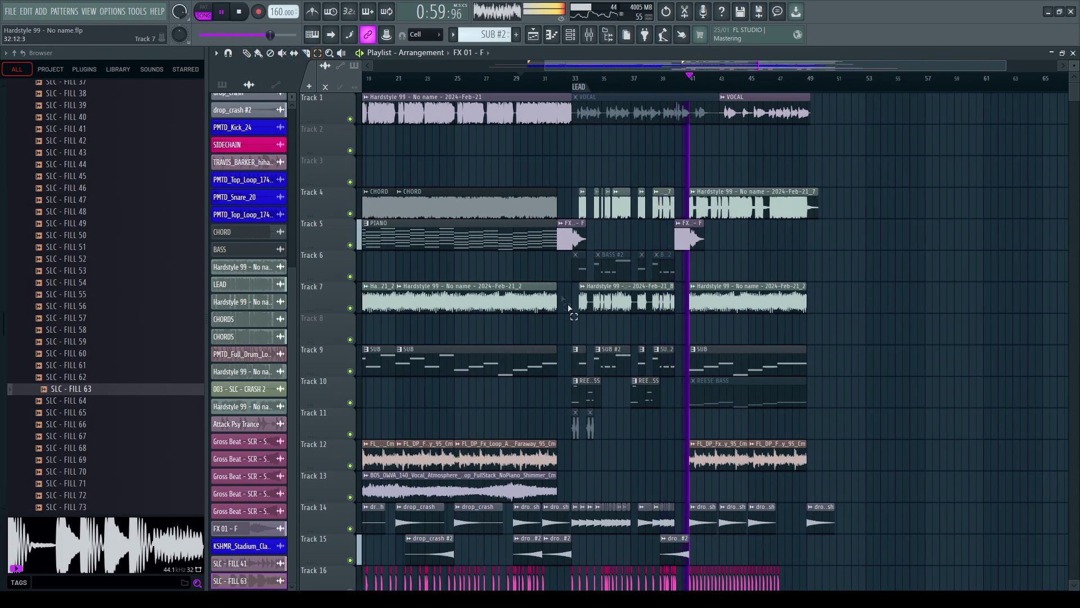
{"action": "left_click_drag", "start_coordinate": [579, 245], "coordinate": [691, 253]}
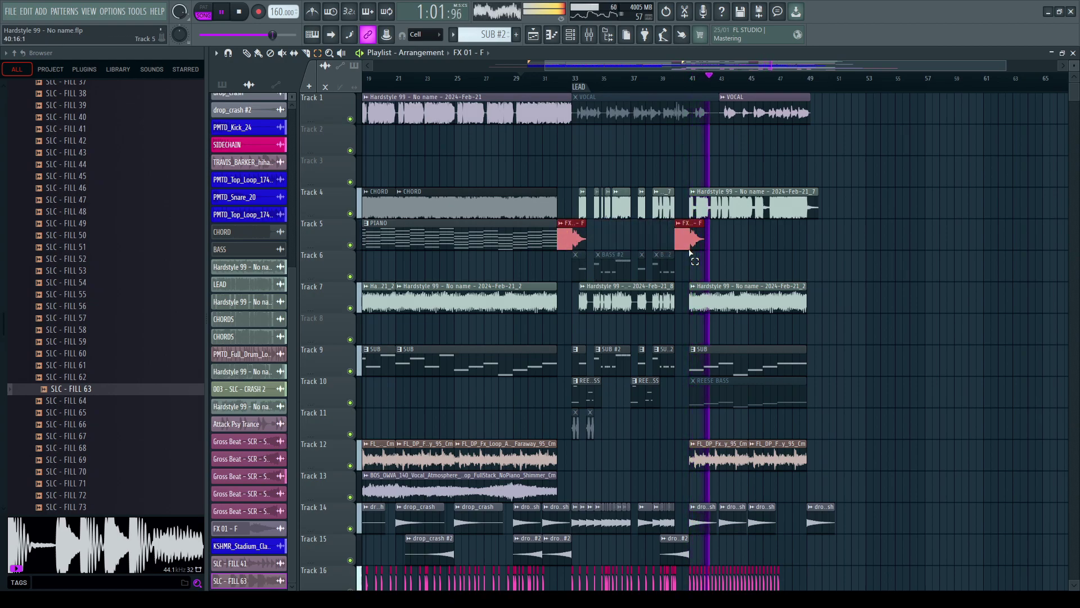
{"action": "key", "text": "space"}
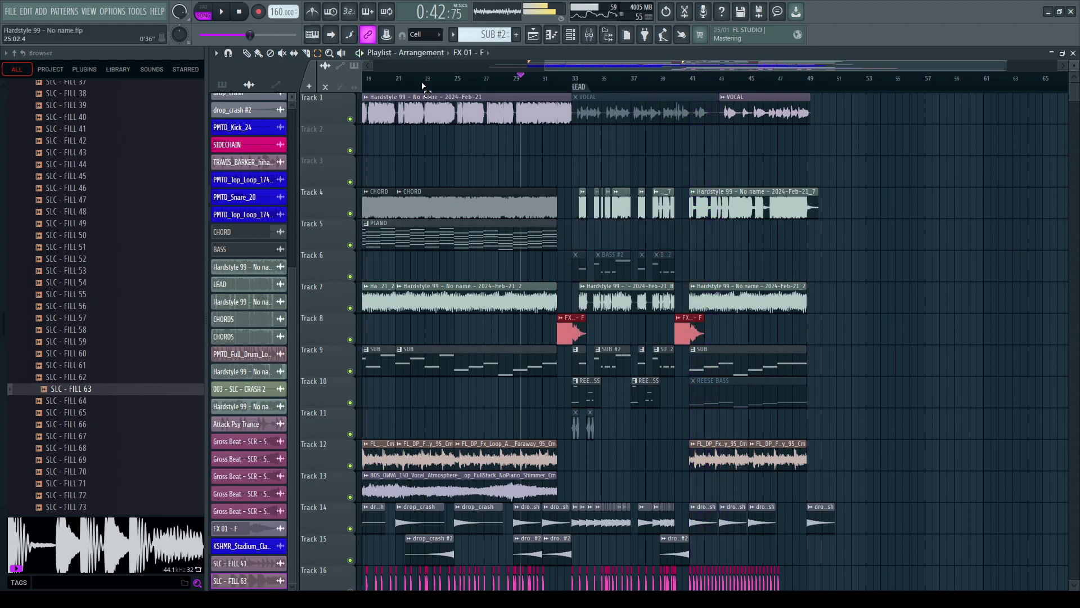
Step: While the transition plays, split the first FX 01 - F clip on Track 8 at bar 33 and delete its tail
{"action": "key", "text": "space"}
{"action": "scroll", "coordinate": [606, 93], "scroll_direction": "down", "scroll_amount": 4}
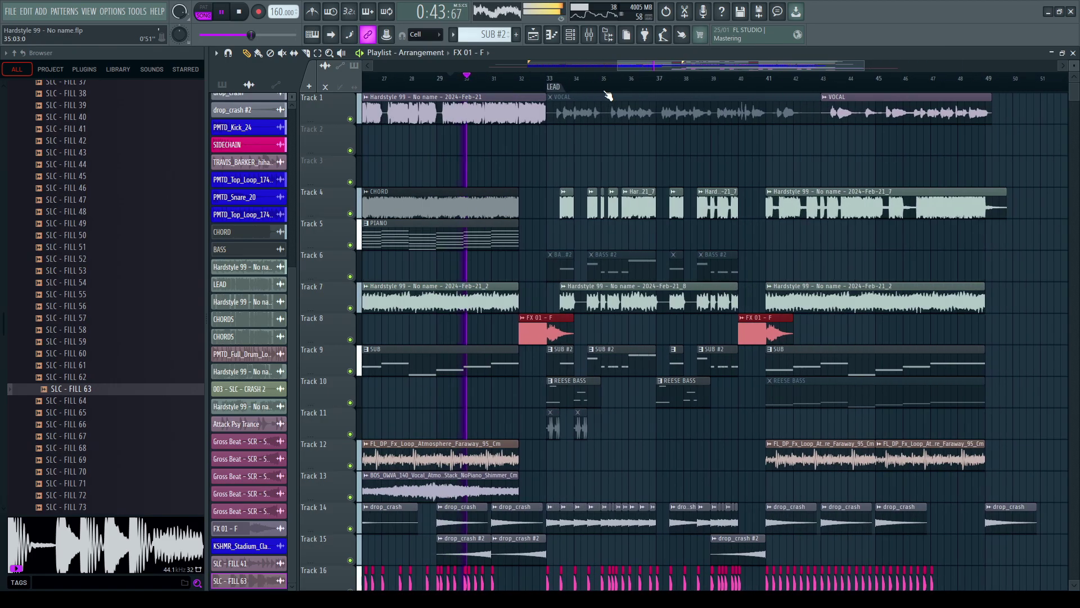
{"action": "scroll", "coordinate": [743, 93], "scroll_direction": "up", "scroll_amount": 4}
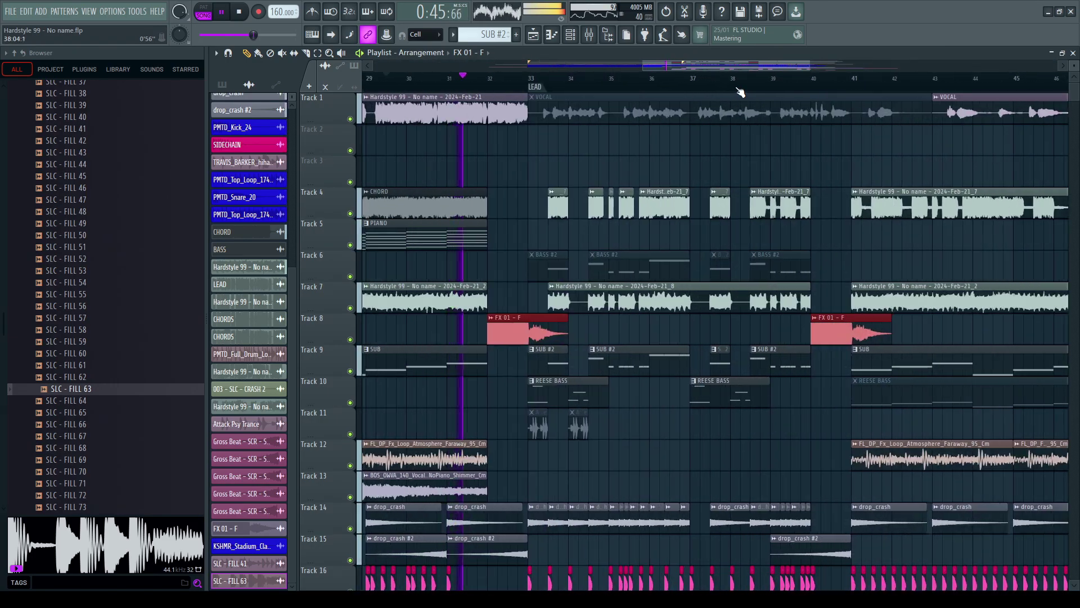
{"action": "scroll", "coordinate": [740, 91], "scroll_direction": "down", "scroll_amount": 3}
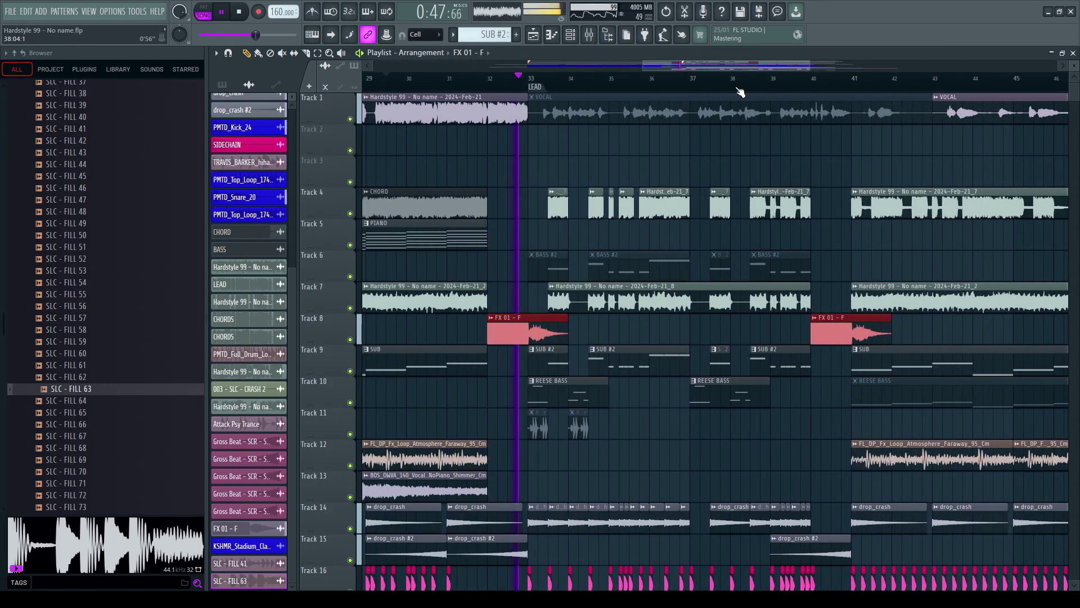
{"action": "scroll", "coordinate": [740, 92], "scroll_direction": "up", "scroll_amount": 2}
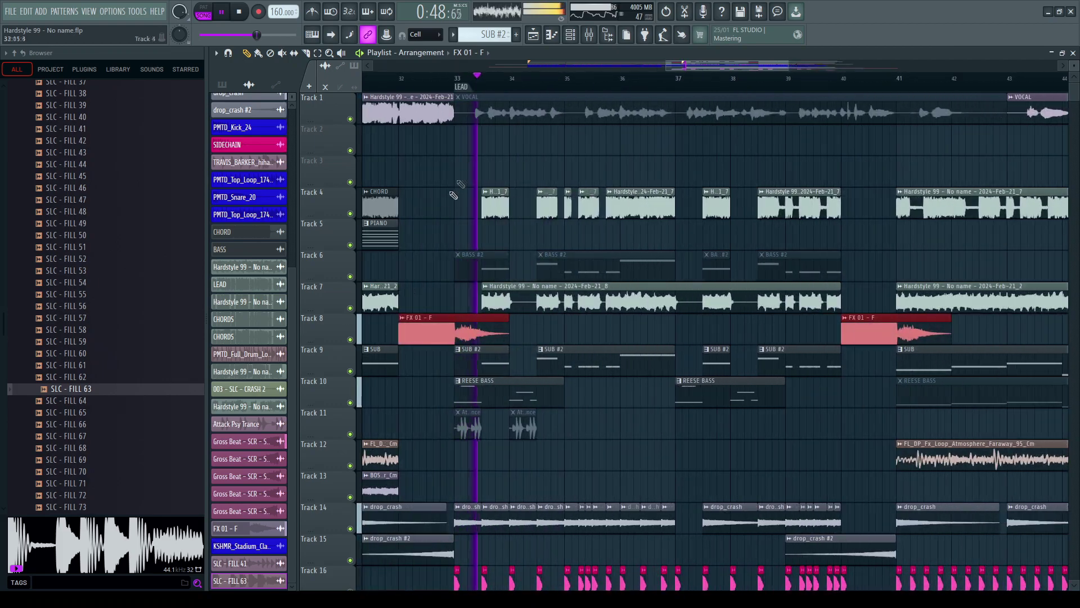
{"action": "left_click", "coordinate": [463, 337]}
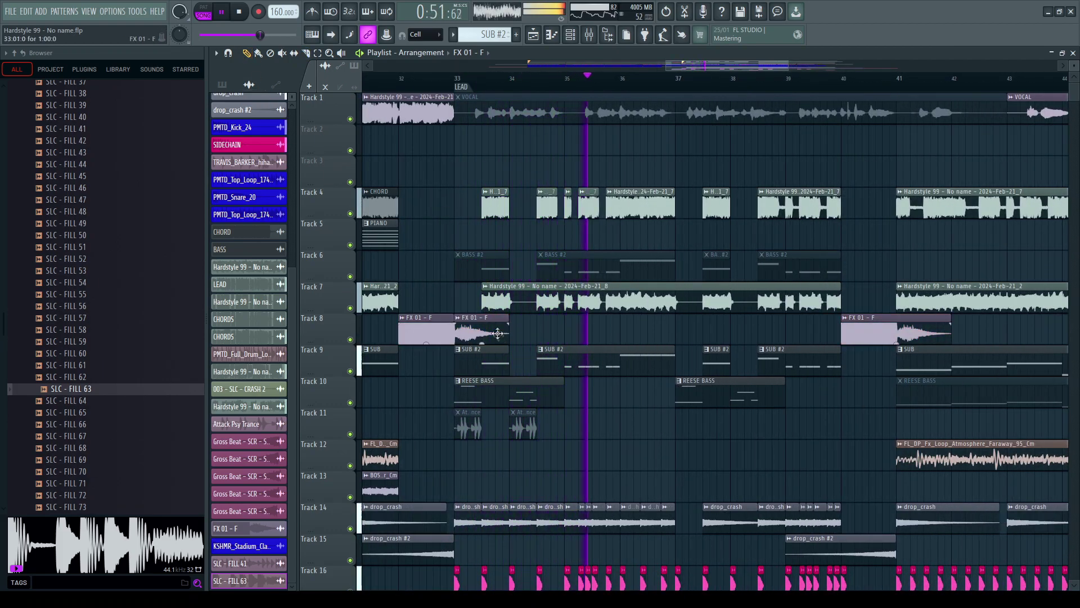
{"action": "scroll", "coordinate": [639, 81], "scroll_direction": "down", "scroll_amount": 2}
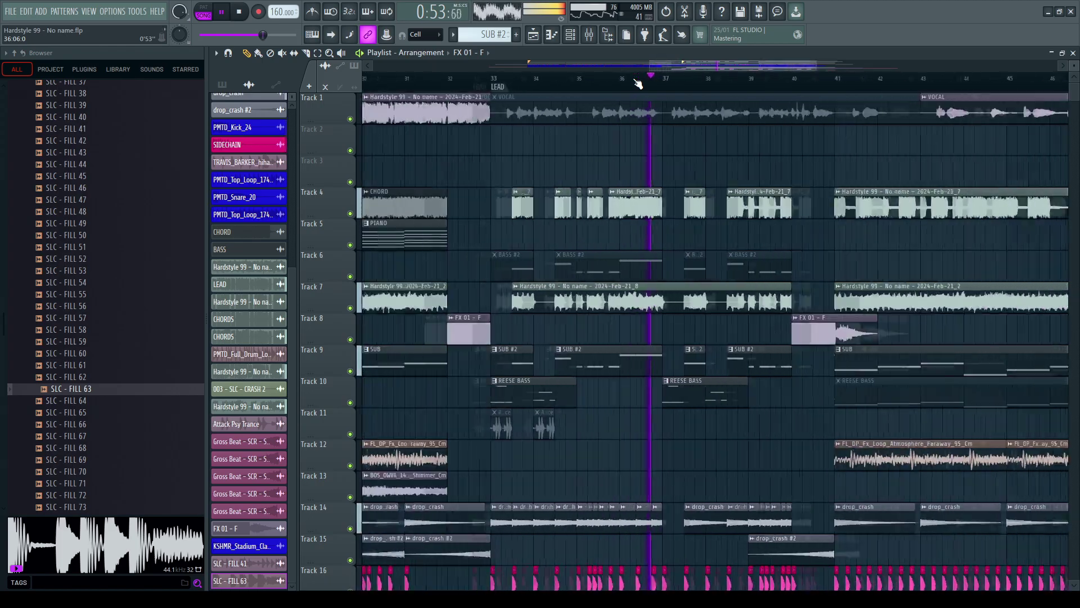
Step: Play the lead section through to bar 49 and examine its drums, automation, effects and fills across the tracks
{"action": "scroll", "coordinate": [692, 81], "scroll_direction": "up", "scroll_amount": 1}
{"action": "scroll", "coordinate": [712, 361], "scroll_direction": "down", "scroll_amount": 4}
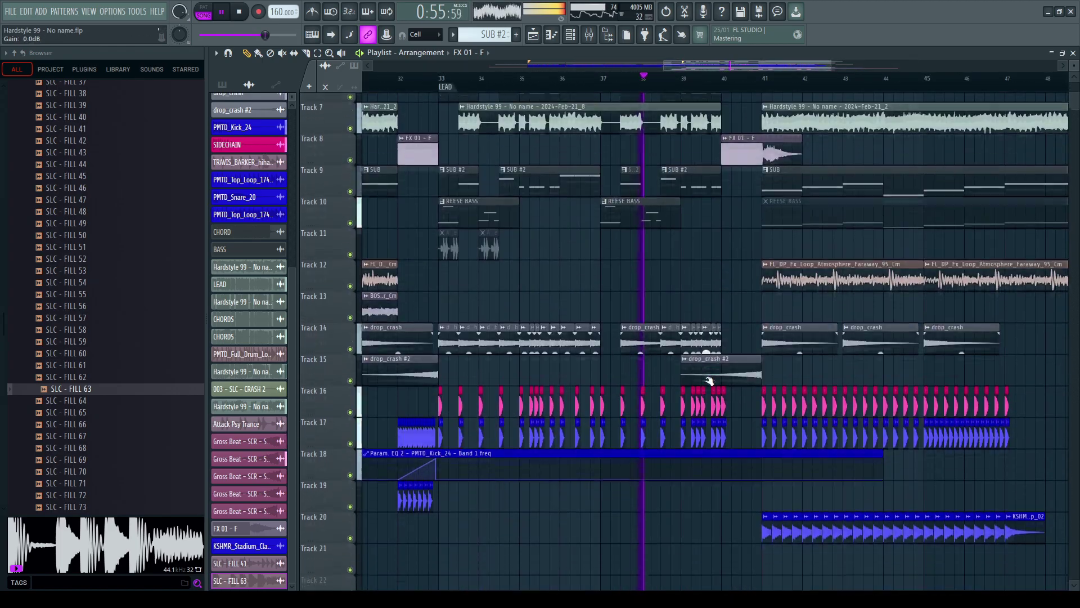
{"action": "scroll", "coordinate": [804, 90], "scroll_direction": "up", "scroll_amount": 1}
{"action": "scroll", "coordinate": [414, 325], "scroll_direction": "down", "scroll_amount": 3}
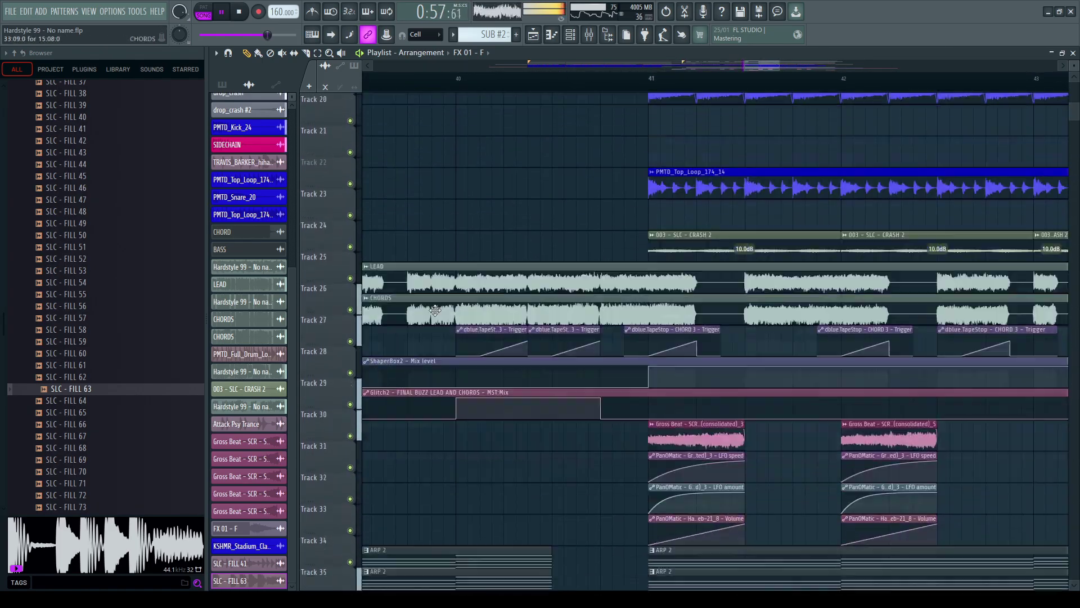
{"action": "scroll", "coordinate": [599, 79], "scroll_direction": "up", "scroll_amount": 1}
{"action": "scroll", "coordinate": [599, 78], "scroll_direction": "up", "scroll_amount": 4}
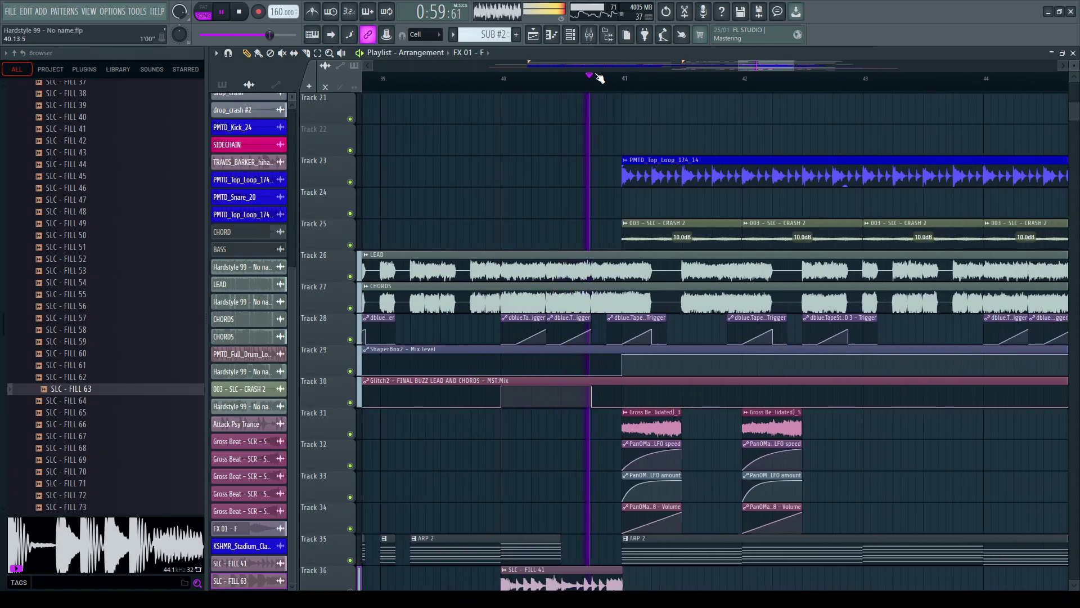
{"action": "scroll", "coordinate": [600, 77], "scroll_direction": "down", "scroll_amount": 5}
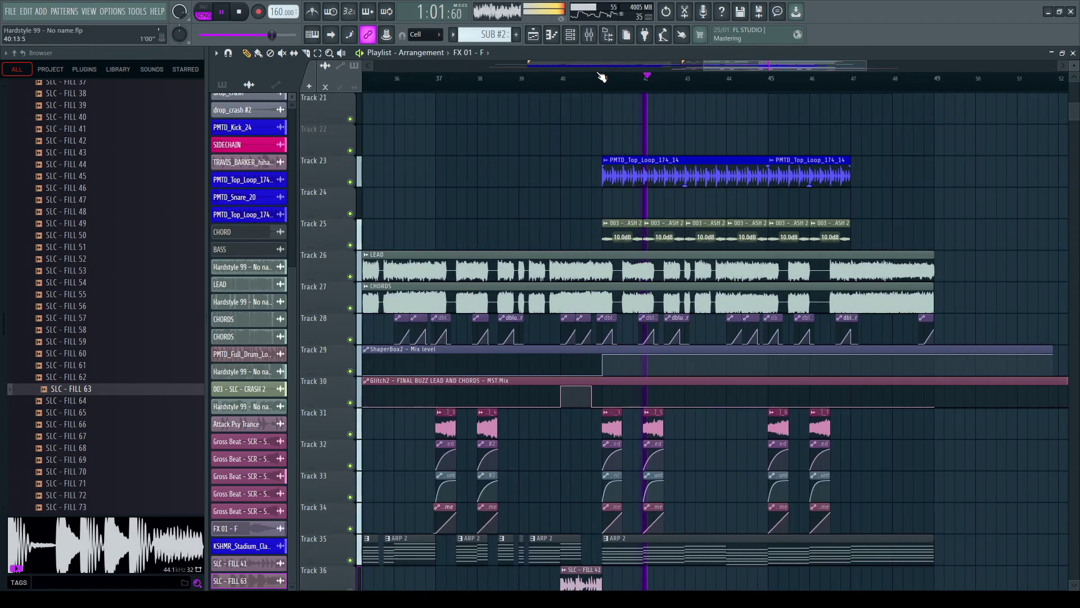
{"action": "scroll", "coordinate": [676, 87], "scroll_direction": "up", "scroll_amount": 1}
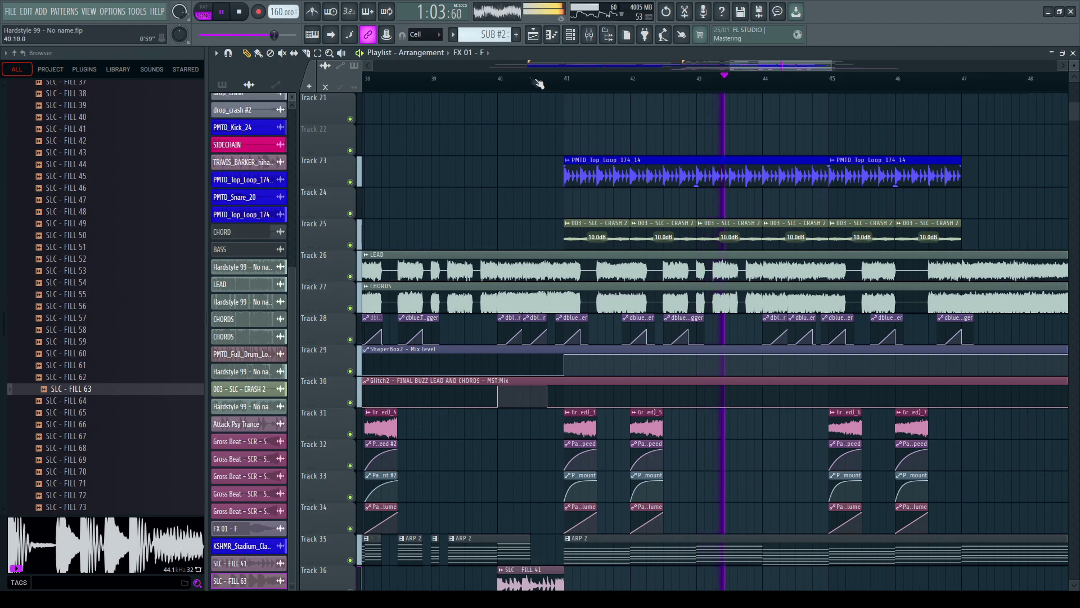
{"action": "scroll", "coordinate": [514, 81], "scroll_direction": "down", "scroll_amount": 2}
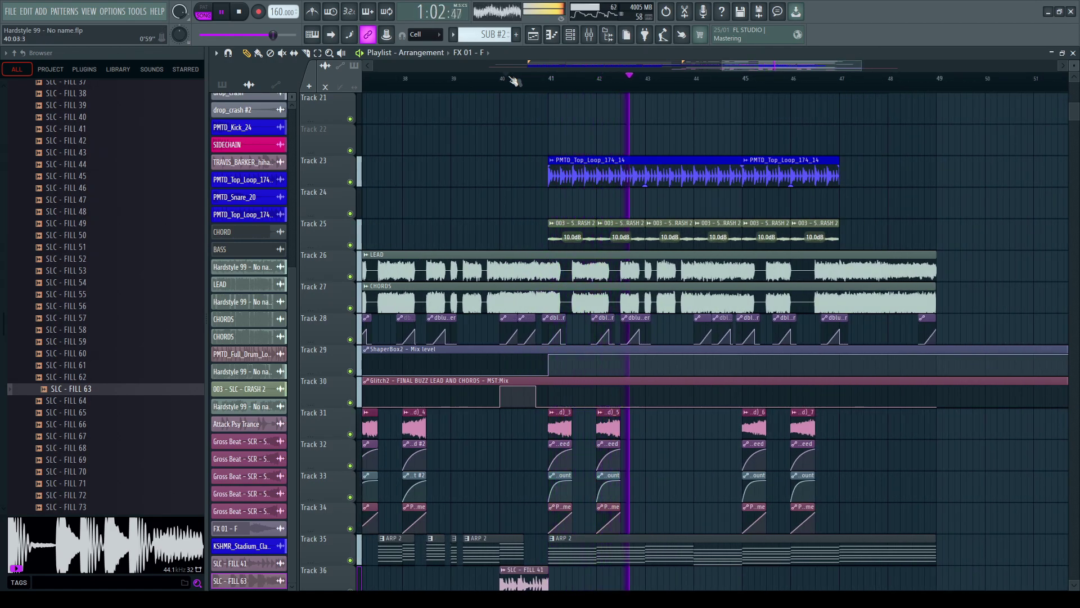
{"action": "scroll", "coordinate": [700, 91], "scroll_direction": "down", "scroll_amount": 1}
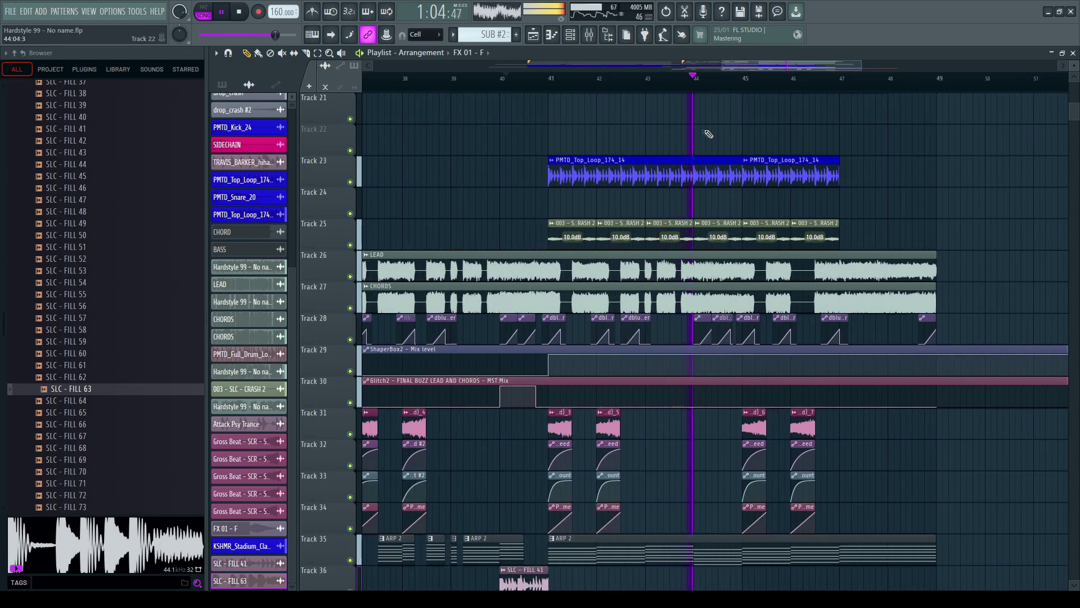
{"action": "scroll", "coordinate": [743, 89], "scroll_direction": "down", "scroll_amount": 3}
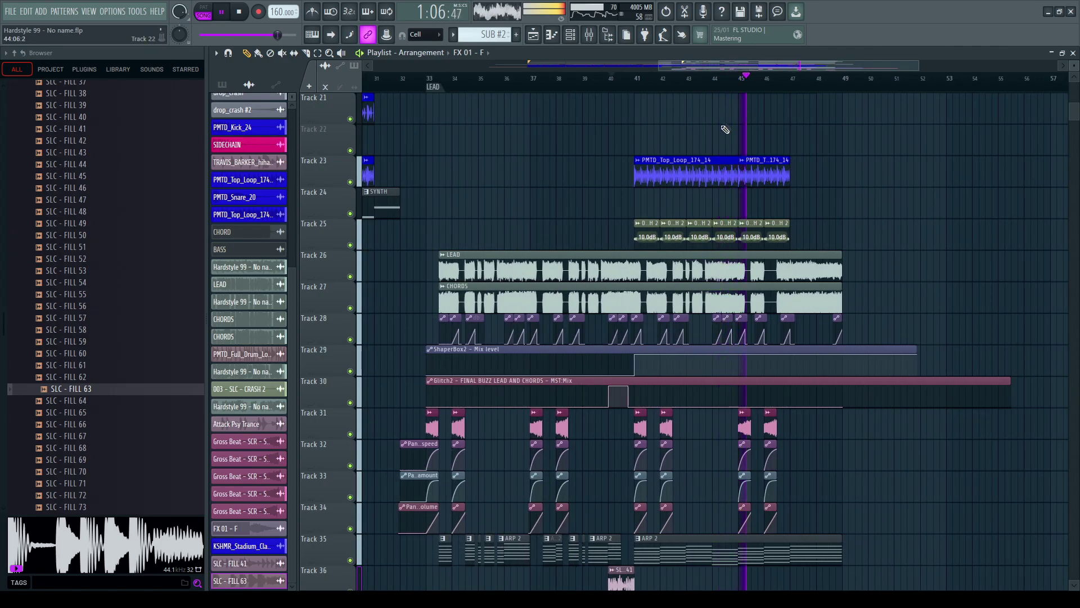
{"action": "scroll", "coordinate": [792, 91], "scroll_direction": "down", "scroll_amount": 1}
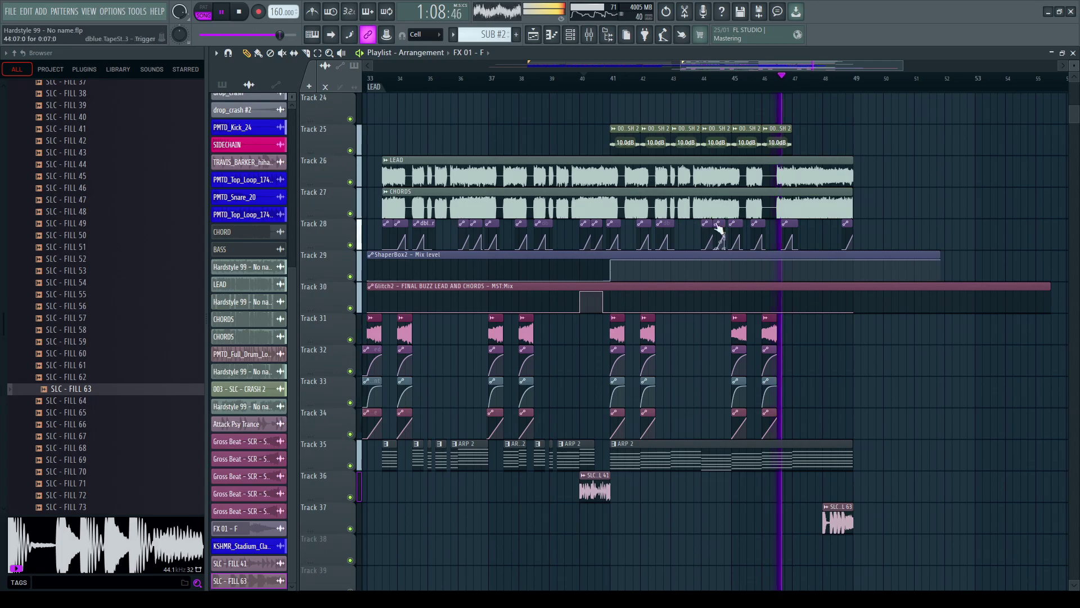
{"action": "scroll", "coordinate": [837, 85], "scroll_direction": "down", "scroll_amount": 4}
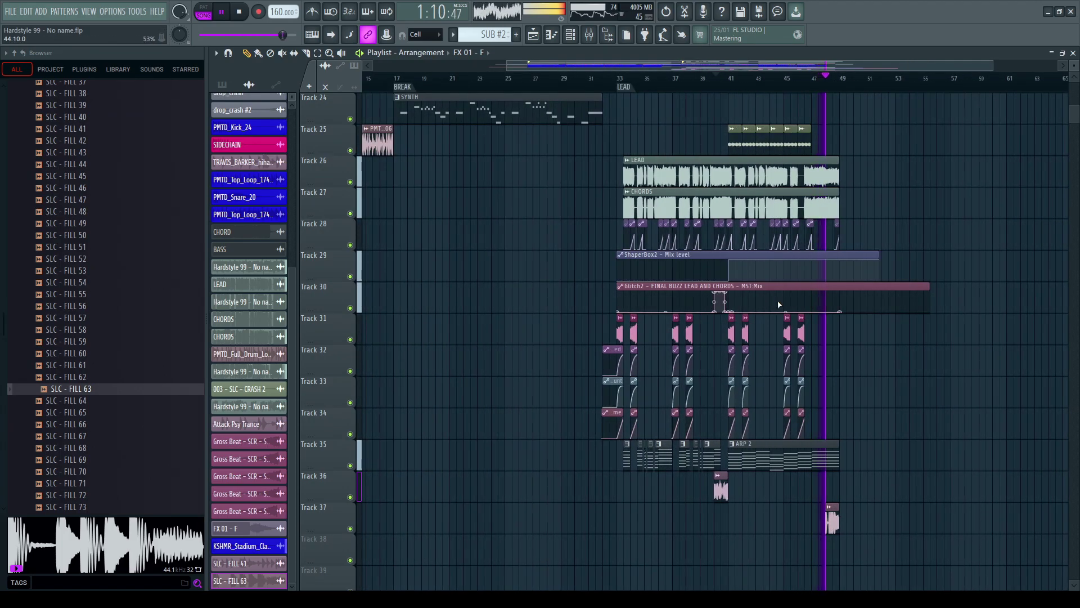
{"action": "scroll", "coordinate": [786, 85], "scroll_direction": "down", "scroll_amount": 2}
{"action": "scroll", "coordinate": [716, 131], "scroll_direction": "up", "scroll_amount": 5}
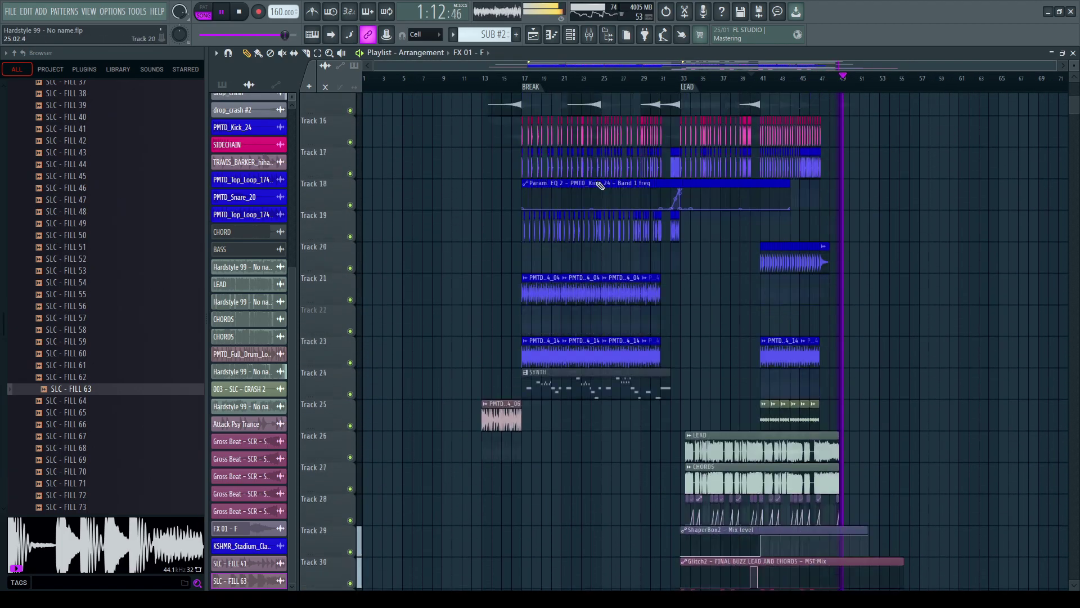
Step: Hide the browser, stop playback and delete the two muted clips on Track 11 at bars 33 and 34
{"action": "left_click", "coordinate": [608, 36]}
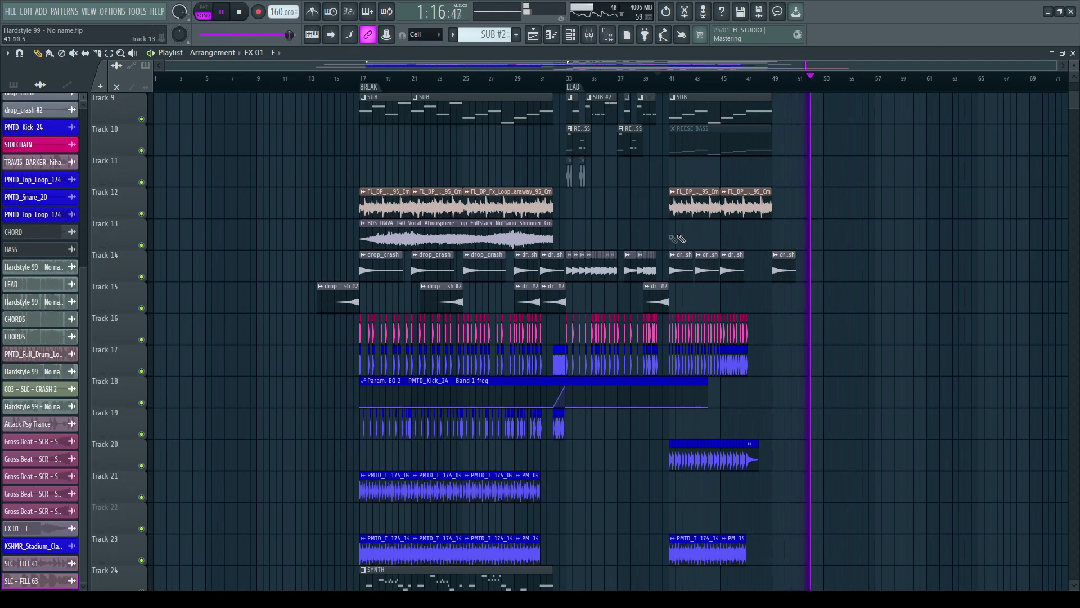
{"action": "key", "text": "space"}
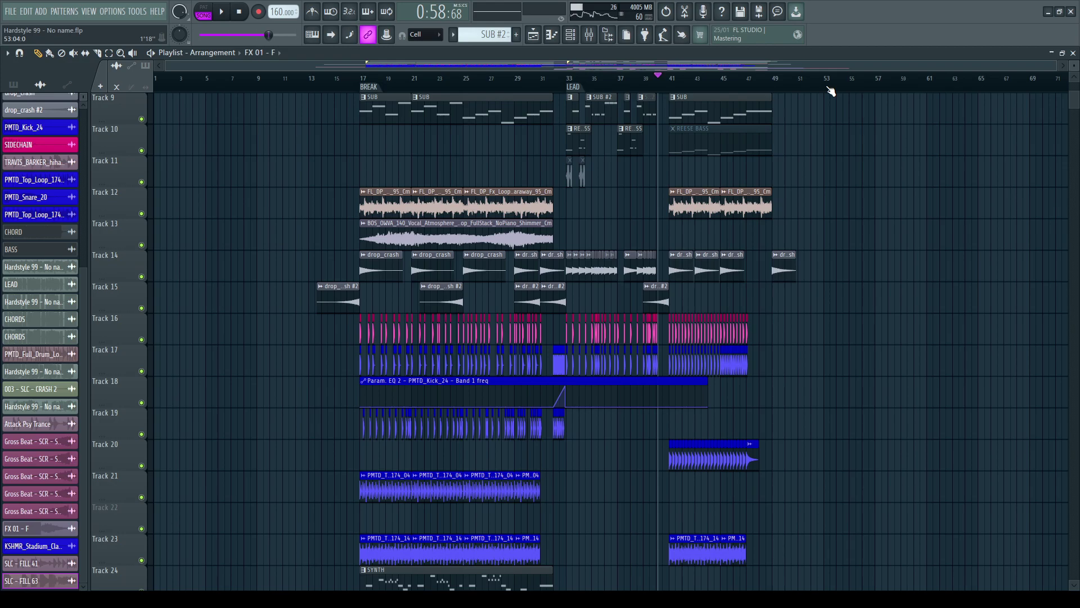
{"action": "scroll", "coordinate": [647, 169], "scroll_direction": "up", "scroll_amount": 3, "text": "ctrl"}
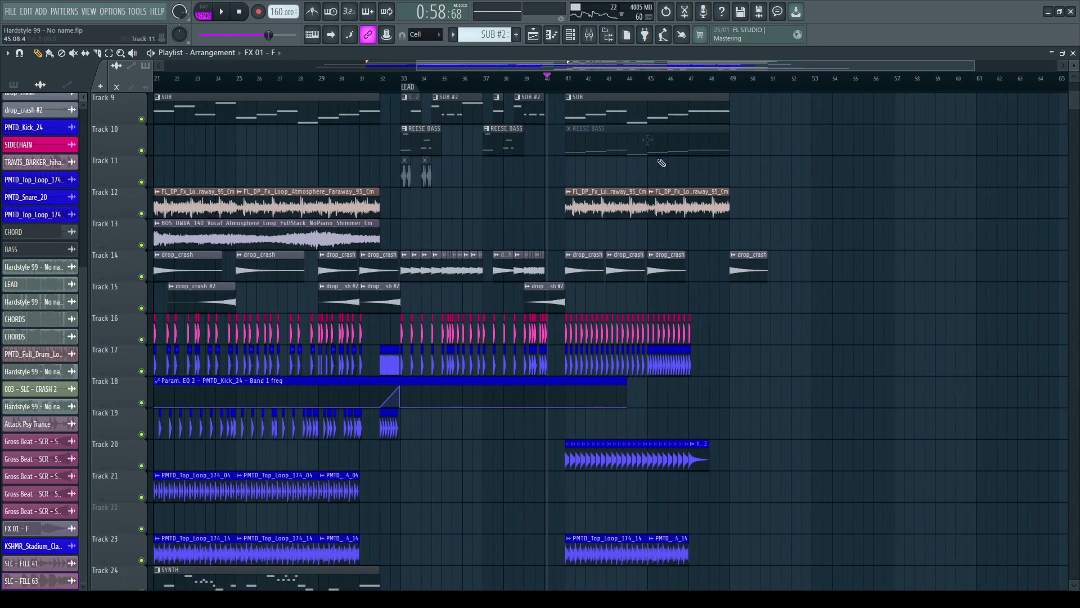
{"action": "scroll", "coordinate": [458, 212], "scroll_direction": "up", "scroll_amount": 4}
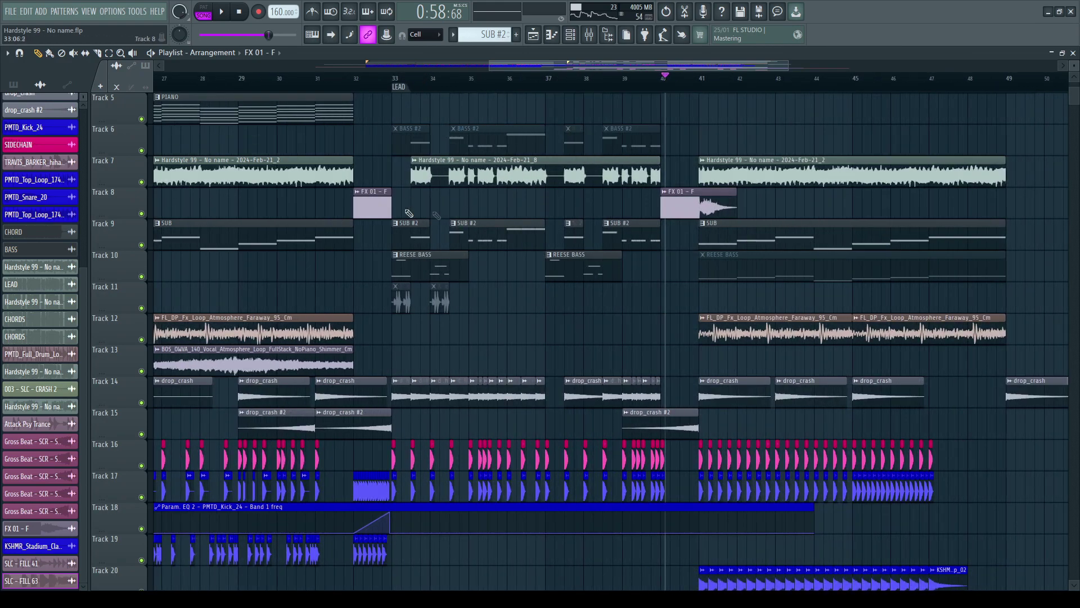
{"action": "right_click", "coordinate": [439, 301]}
{"action": "right_click", "coordinate": [401, 301]}
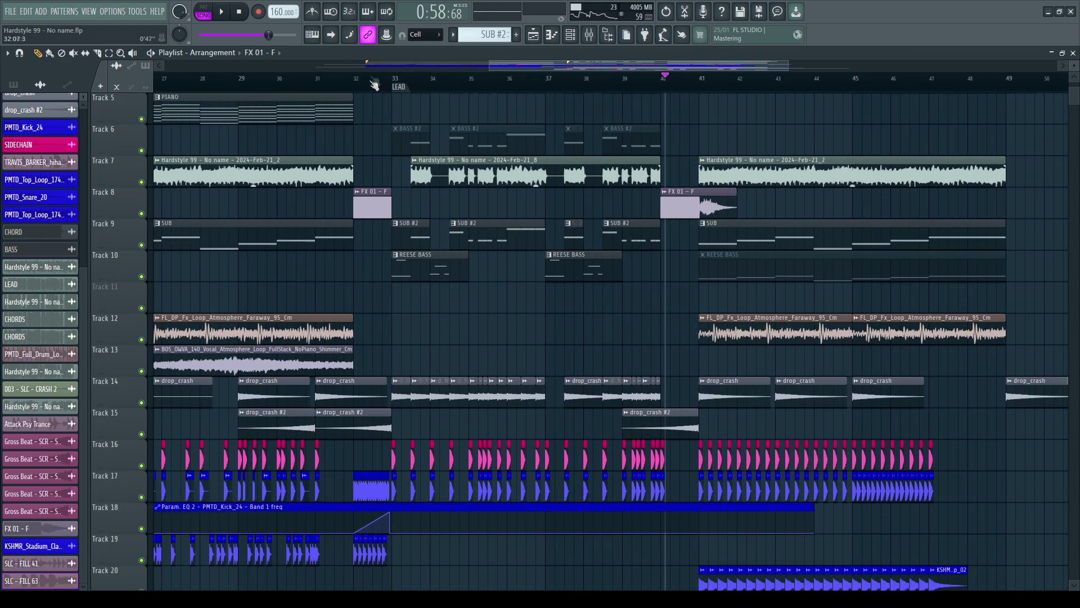
Step: Open the REESE BASS notes, create a new pattern named SYNTH #2 and add a new Serum instrument for it
{"action": "double_click", "coordinate": [410, 265]}
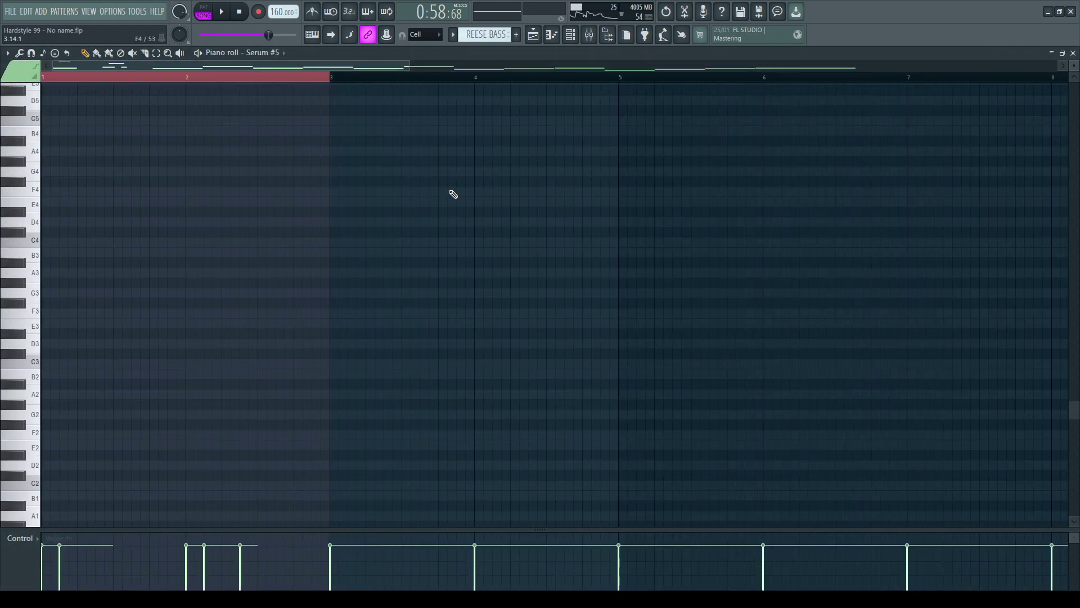
{"action": "key", "text": "F5"}
{"action": "left_click", "coordinate": [516, 34]}
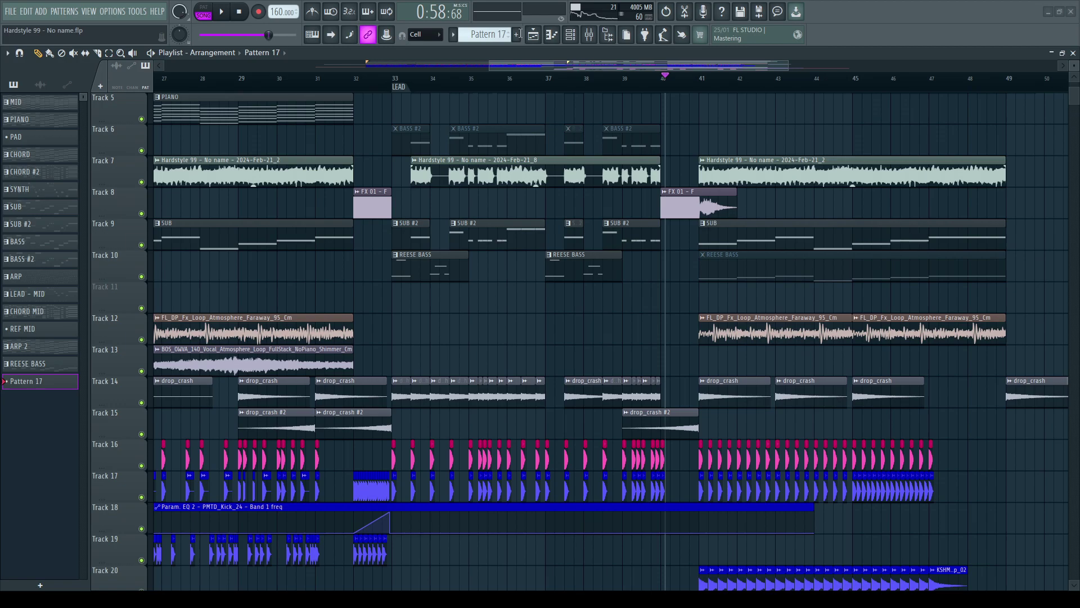
{"action": "left_click", "coordinate": [570, 35]}
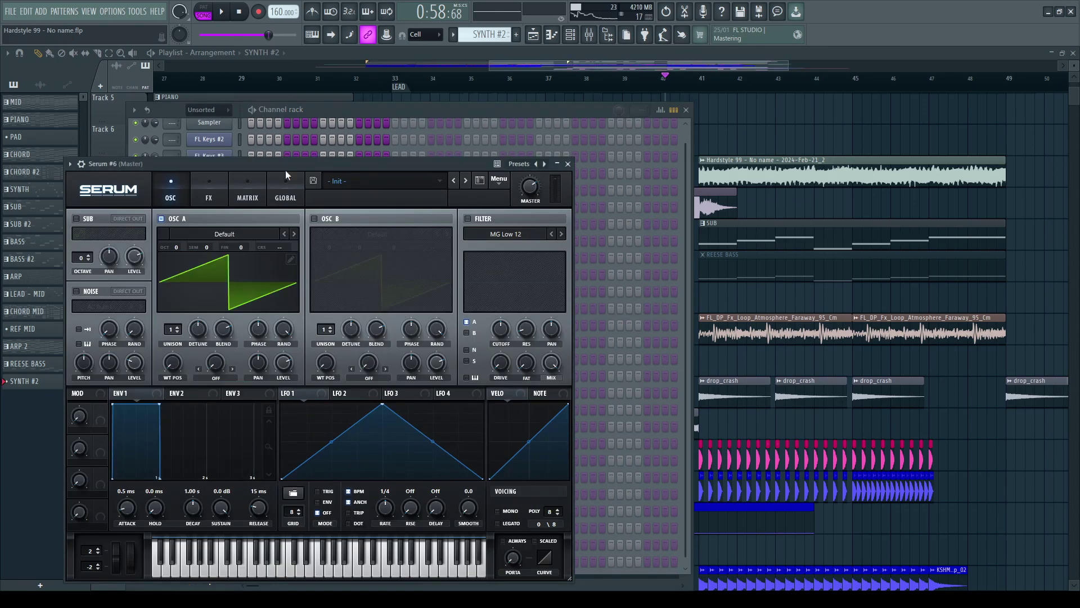
{"action": "left_click_drag", "start_coordinate": [286, 171], "coordinate": [726, 143]}
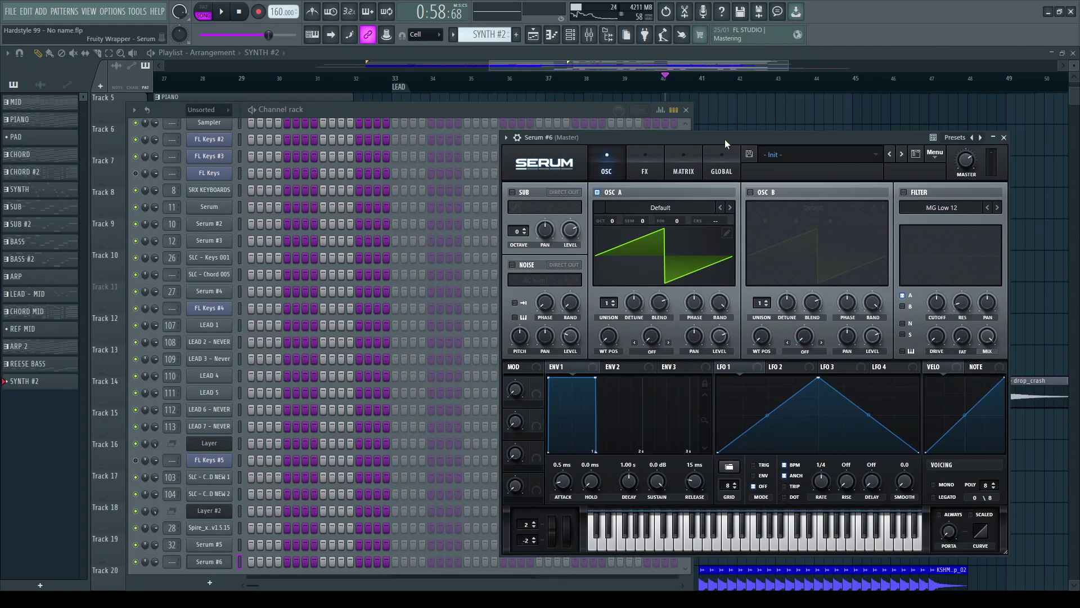
Step: Paste the REESE BASS notes into the new Serum channel's piano roll in the SYNTH #2 pattern
{"action": "scroll", "coordinate": [342, 477], "scroll_direction": "down", "scroll_amount": 1}
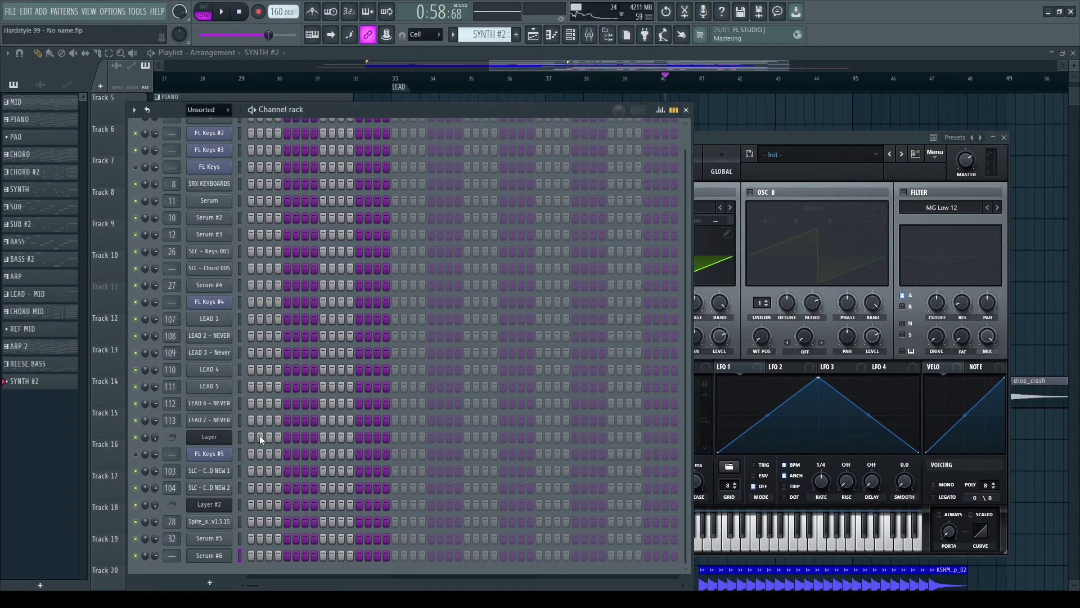
{"action": "key", "text": "F7"}
{"action": "scroll", "coordinate": [444, 171], "scroll_direction": "up", "scroll_amount": 8}
{"action": "scroll", "coordinate": [538, 79], "scroll_direction": "down", "scroll_amount": 1}
{"action": "scroll", "coordinate": [550, 87], "scroll_direction": "down", "scroll_amount": 4}
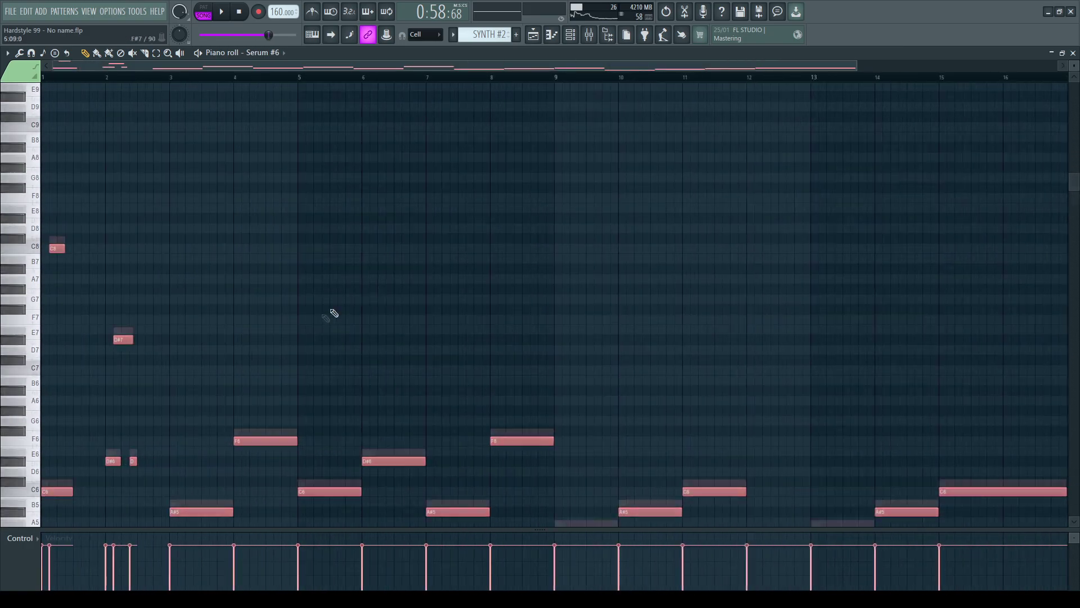
{"action": "left_click", "coordinate": [334, 313]}
Step: Delete all SYNTH #2 notes from bar 3 onward, keeping only the first two bars
{"action": "scroll", "coordinate": [334, 313], "scroll_direction": "down", "scroll_amount": 4}
{"action": "right_click", "coordinate": [201, 390]}
{"action": "right_click", "coordinate": [266, 319]}
{"action": "right_click", "coordinate": [330, 369]}
{"action": "right_click", "coordinate": [394, 340]}
{"action": "right_click", "coordinate": [522, 319]}
{"action": "right_click", "coordinate": [457, 390]}
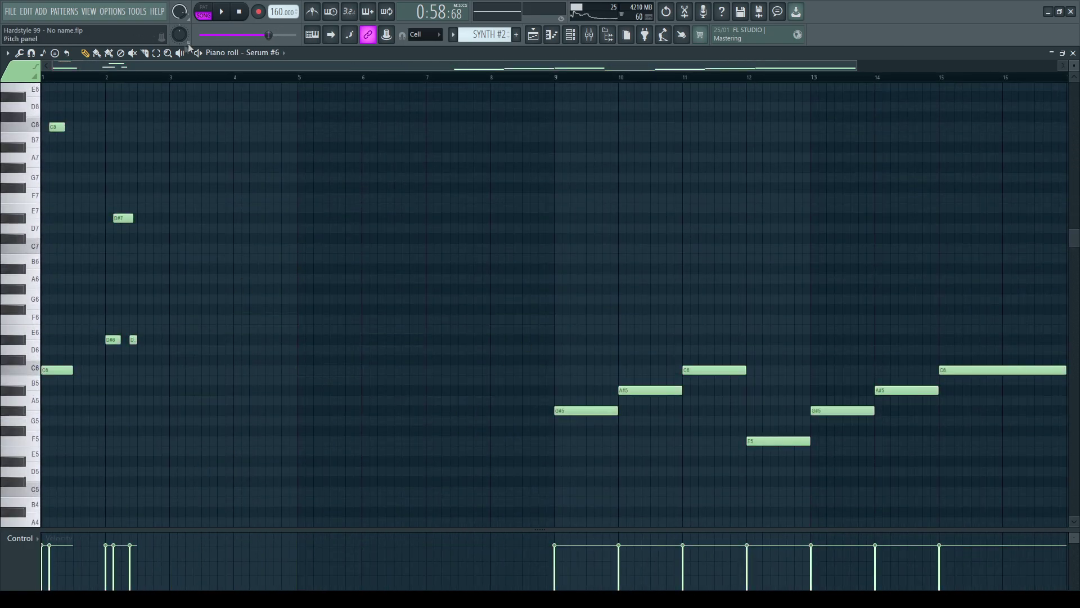
{"action": "scroll", "coordinate": [642, 88], "scroll_direction": "down", "scroll_amount": 4}
{"action": "left_click_drag", "start_coordinate": [457, 213], "coordinate": [951, 473]}
{"action": "key", "text": "Delete"}
{"action": "scroll", "coordinate": [286, 220], "scroll_direction": "up", "scroll_amount": 5}
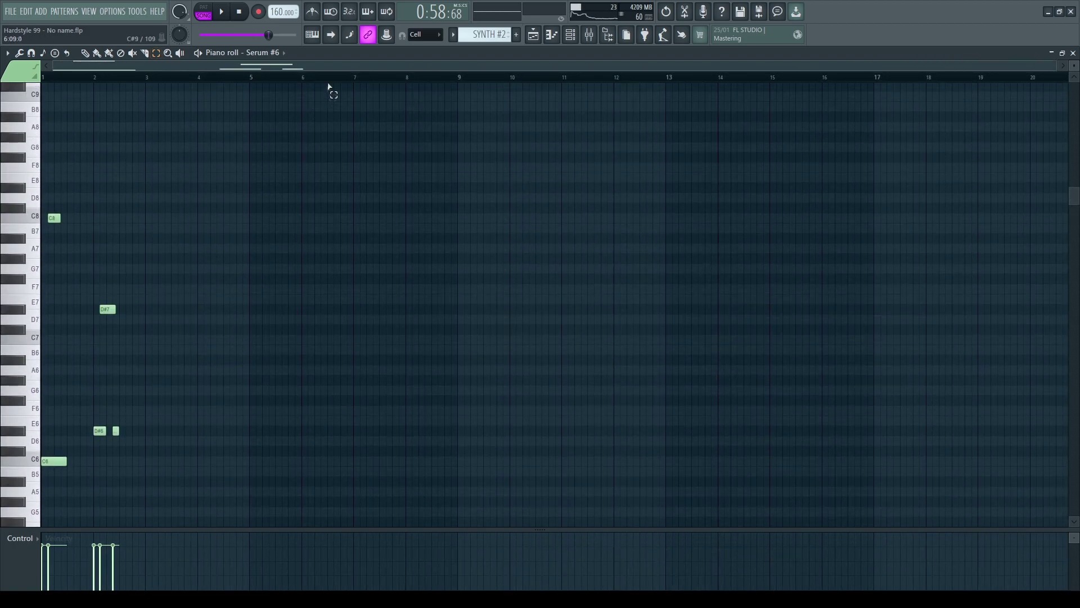
Step: Delete the C8, D#7 and short second D#6 notes and lengthen the D#6 note at bar 2 to half a bar
{"action": "scroll", "coordinate": [342, 62], "scroll_direction": "up", "scroll_amount": 5}
{"action": "left_click", "coordinate": [129, 216]}
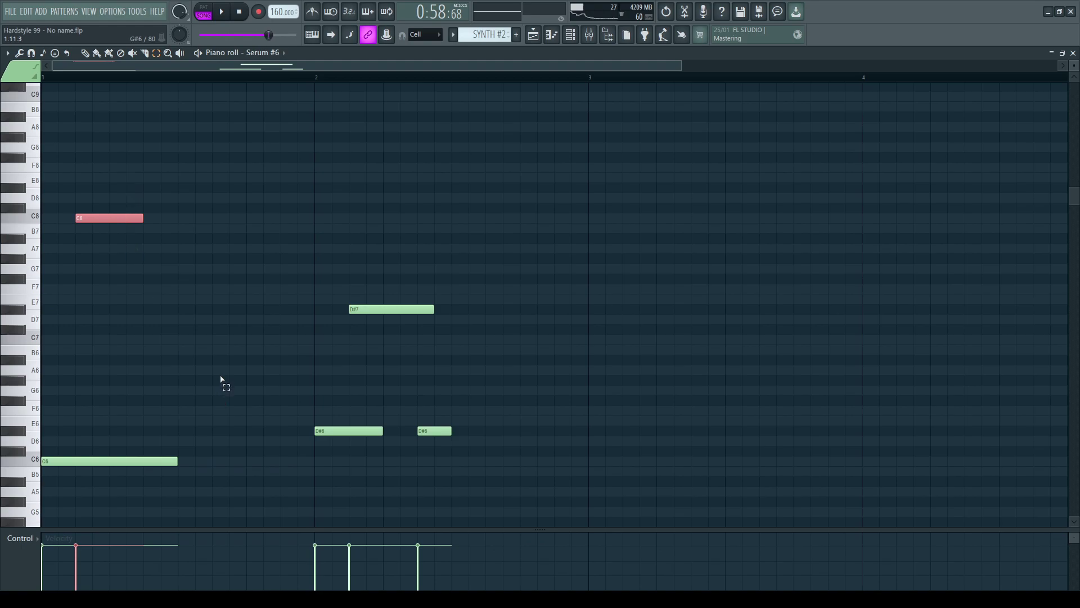
{"action": "key", "text": "Delete"}
{"action": "left_click", "coordinate": [419, 310]}
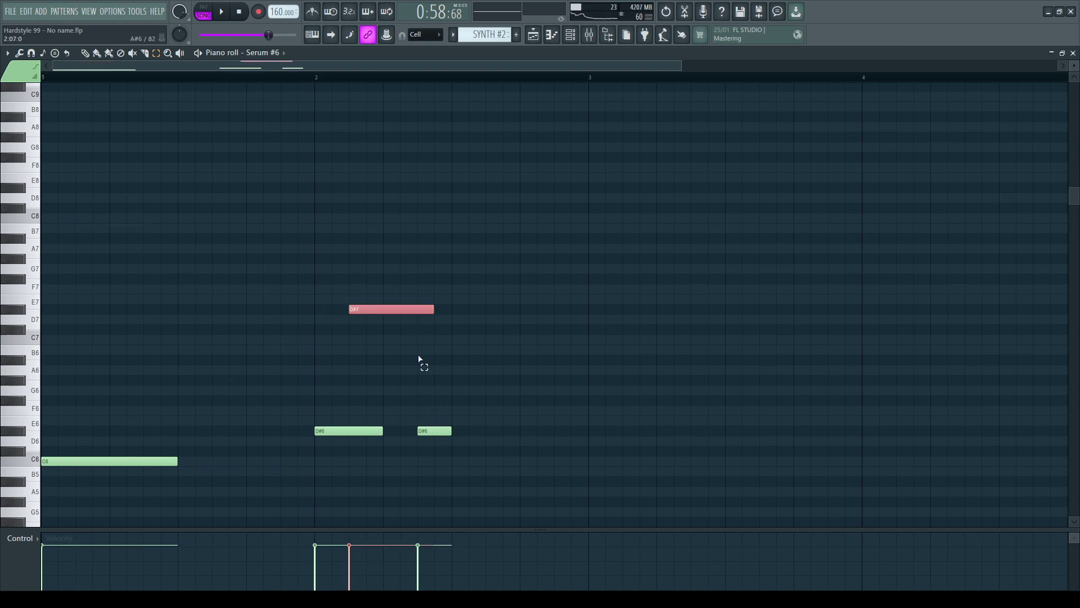
{"action": "key", "text": "Delete"}
{"action": "left_click_drag", "start_coordinate": [430, 423], "coordinate": [435, 451]}
{"action": "key", "text": "Delete"}
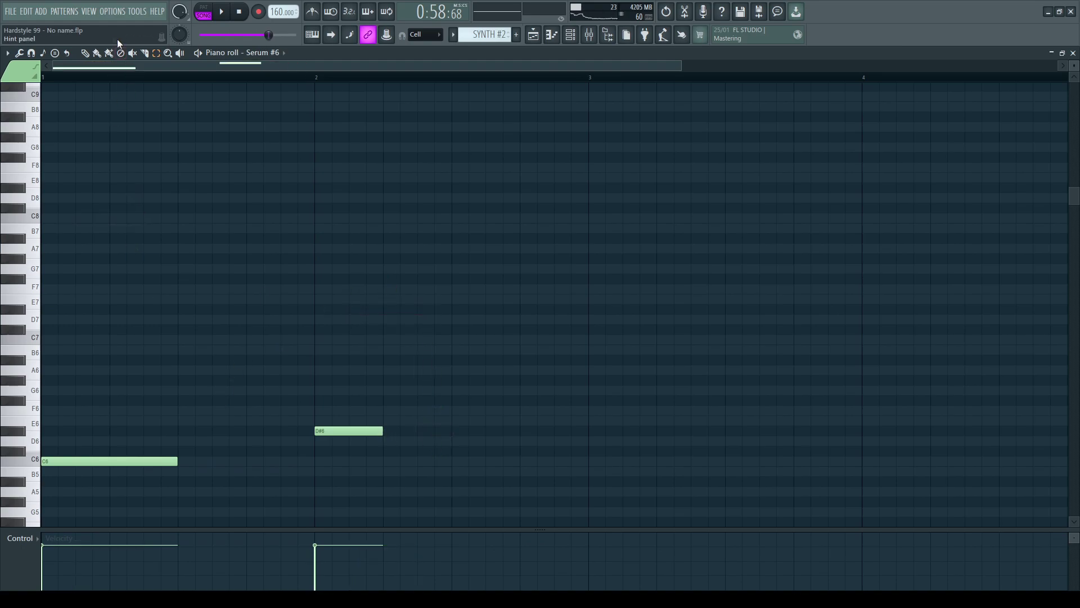
{"action": "left_click_drag", "start_coordinate": [383, 430], "coordinate": [461, 430]}
{"action": "key", "text": "F7"}
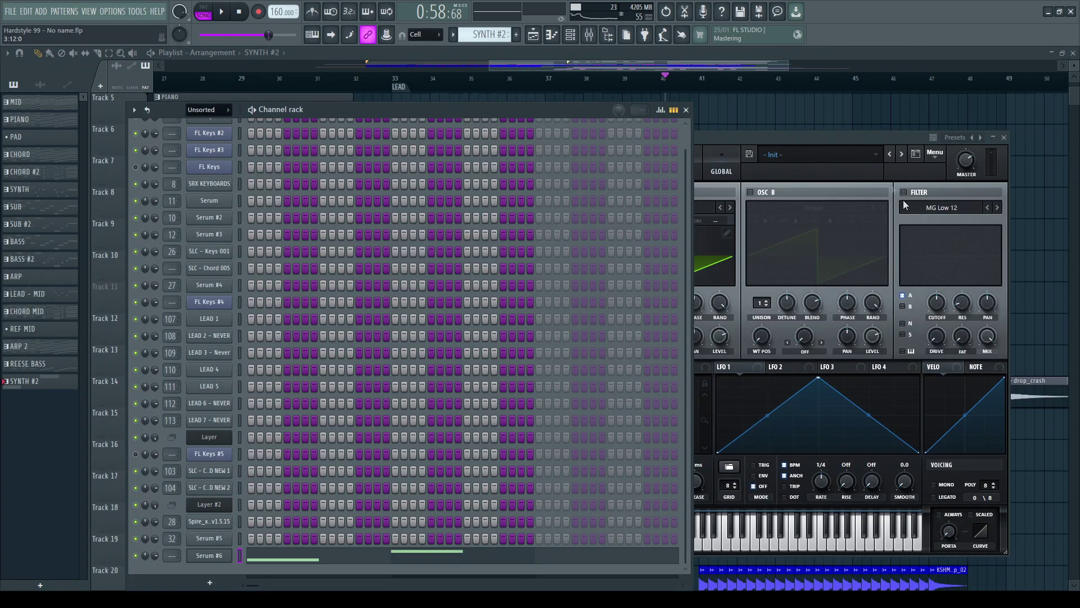
Step: Show the browser and open the Sounds folder of the TOOLS - Hardstyle SERUM Soundbank By SL Complex
{"action": "left_click", "coordinate": [608, 34]}
{"action": "scroll", "coordinate": [79, 309], "scroll_direction": "down", "scroll_amount": 2}
{"action": "scroll", "coordinate": [80, 307], "scroll_direction": "up", "scroll_amount": 4}
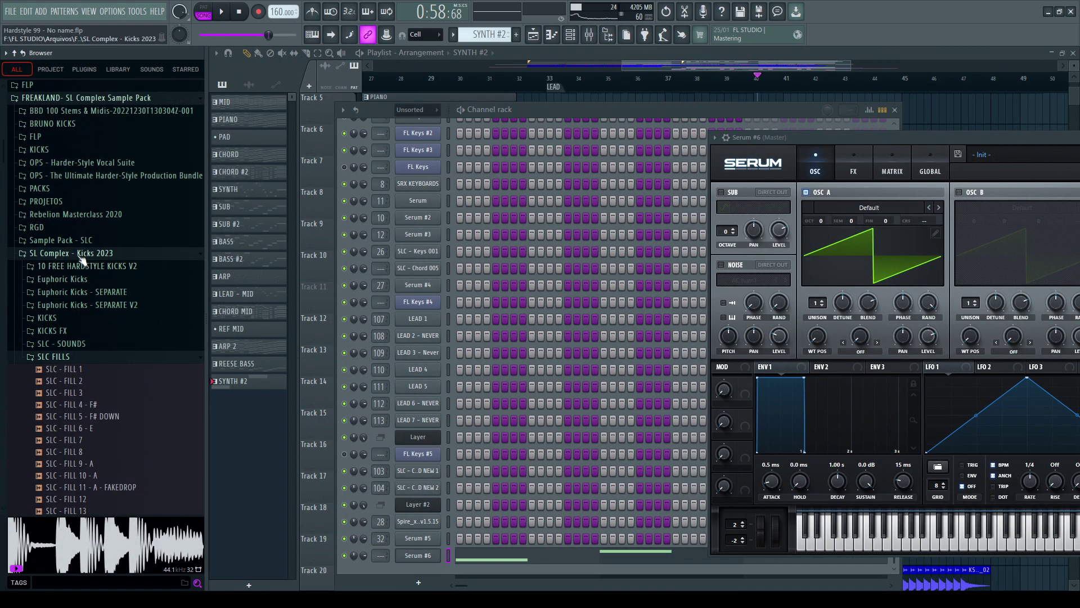
{"action": "left_click", "coordinate": [81, 267]}
{"action": "left_click", "coordinate": [110, 481]}
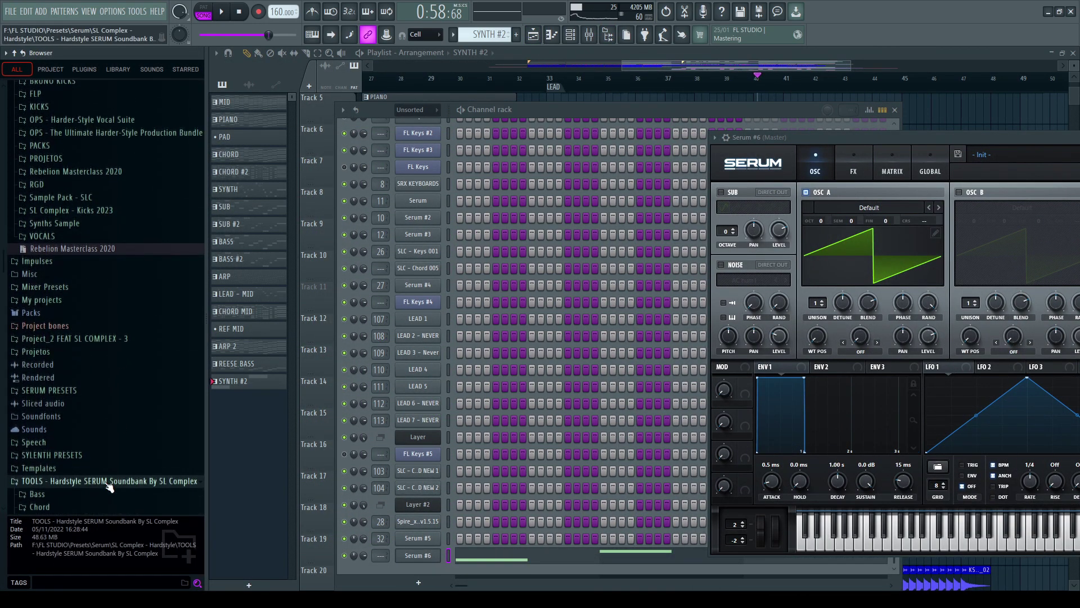
{"action": "scroll", "coordinate": [120, 444], "scroll_direction": "down", "scroll_amount": 3}
{"action": "scroll", "coordinate": [122, 442], "scroll_direction": "down", "scroll_amount": 6}
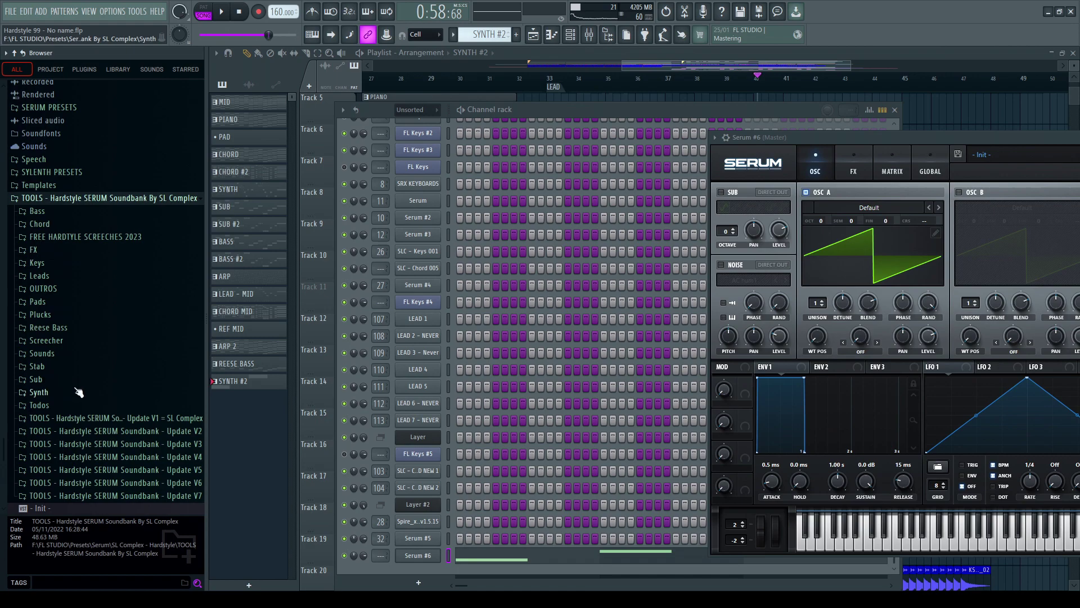
{"action": "left_click", "coordinate": [63, 355]}
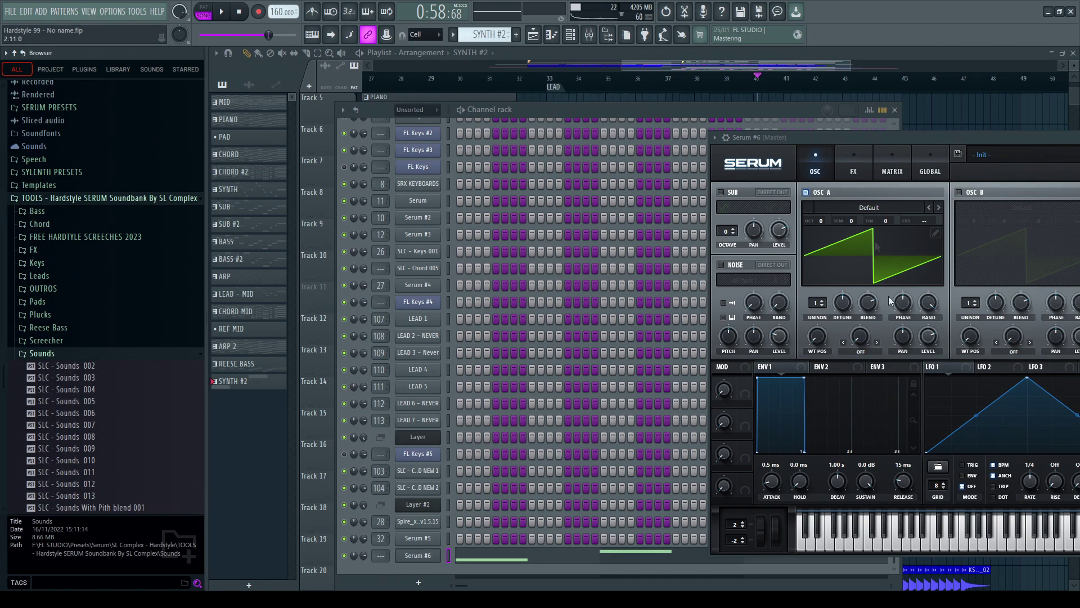
Step: Switch to pattern playback and audition the presets SLC - Sounds 002, 003 and 004 on the new Serum channel
{"action": "left_click_drag", "start_coordinate": [868, 145], "coordinate": [616, 147]}
{"action": "left_click_drag", "start_coordinate": [68, 365], "coordinate": [637, 249]}
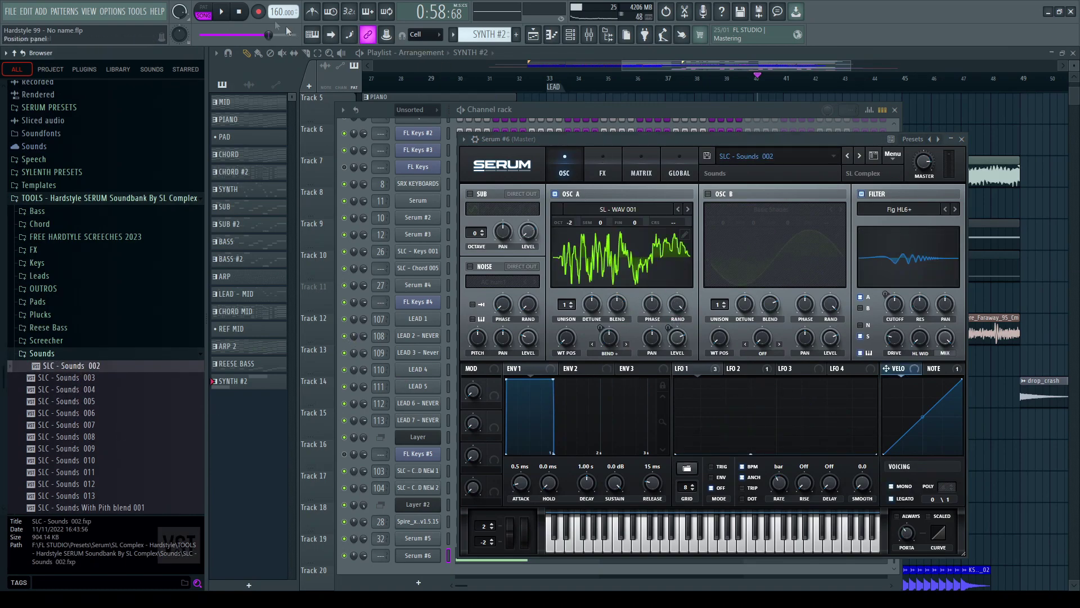
{"action": "left_click", "coordinate": [200, 10]}
{"action": "left_click_drag", "start_coordinate": [85, 378], "coordinate": [625, 256]}
{"action": "left_click_drag", "start_coordinate": [68, 389], "coordinate": [668, 278]}
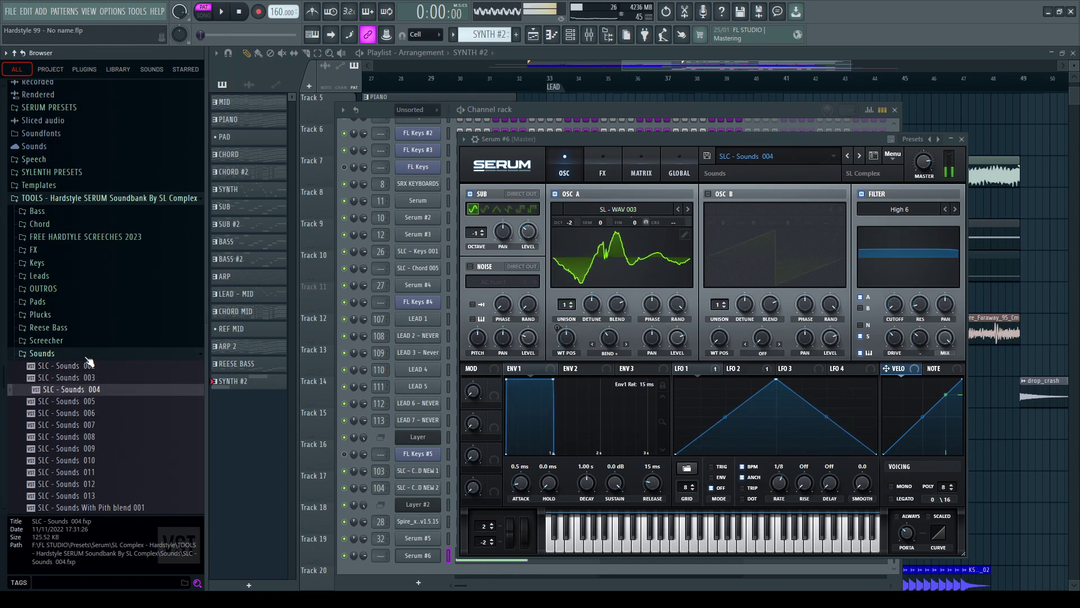
Step: Open the soundbank's Bass folder and audition SLC - Bass 021 - SEQ and SLC - Bass 022 - SEQ on the new Serum
{"action": "left_click", "coordinate": [43, 351]}
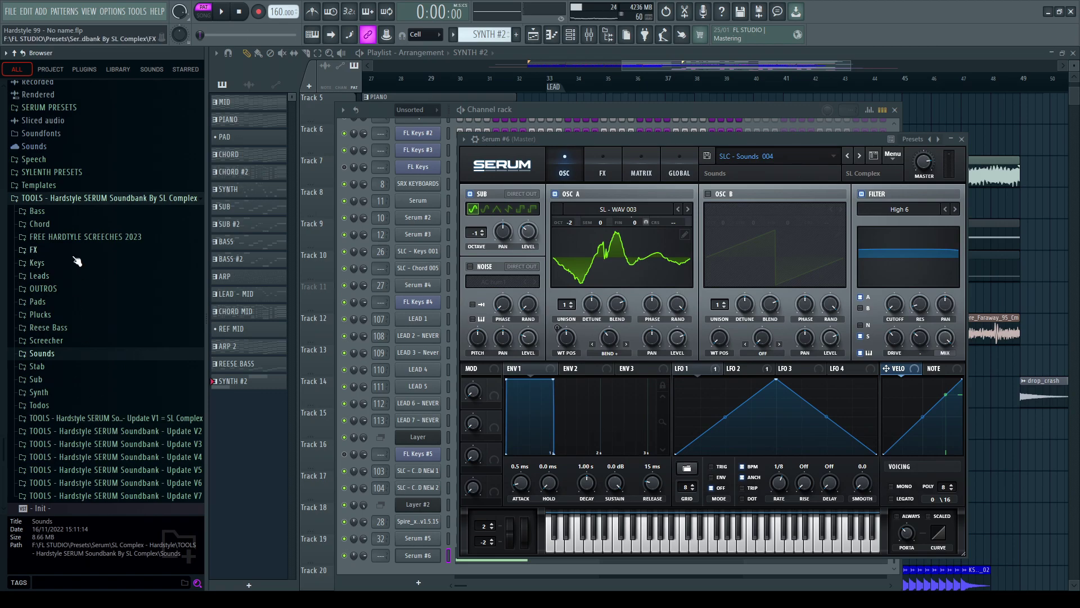
{"action": "left_click", "coordinate": [72, 211]}
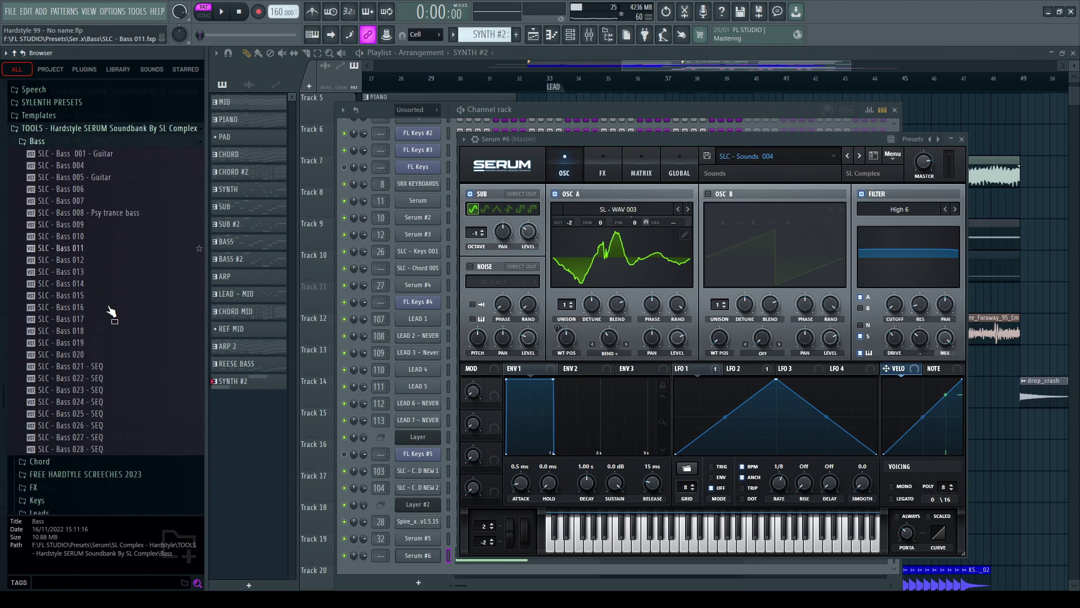
{"action": "left_click_drag", "start_coordinate": [107, 284], "coordinate": [632, 252]}
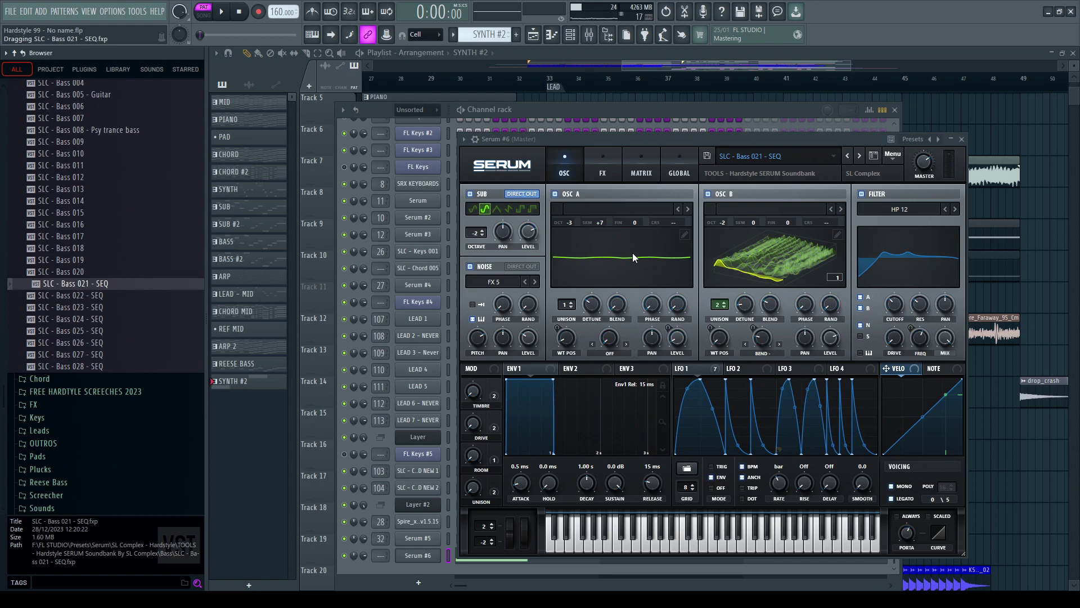
{"action": "left_click", "coordinate": [97, 296]}
{"action": "key", "text": "space"}
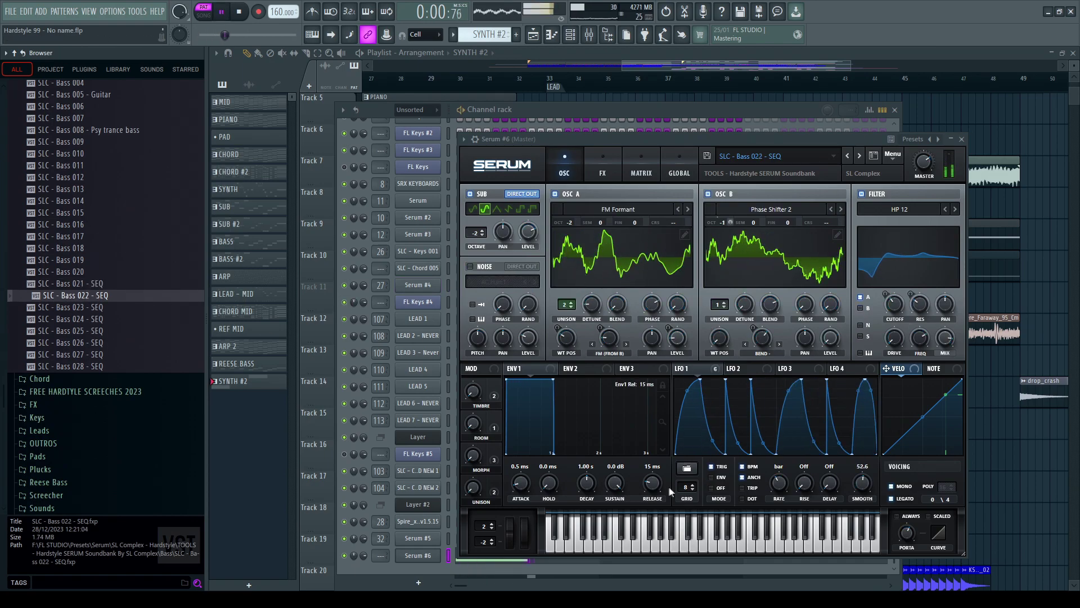
{"action": "key", "text": "space"}
Step: While the pattern plays, transpose both SYNTH #2 notes down one octave to C5 and D#5
{"action": "left_click", "coordinate": [471, 565]}
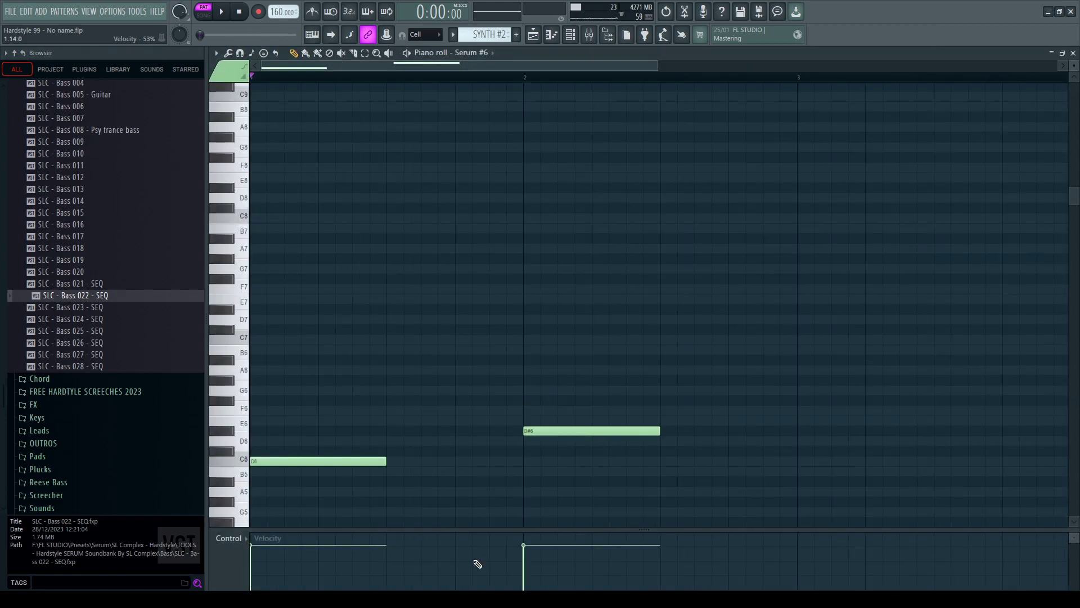
{"action": "key", "text": "space"}
{"action": "key", "text": "ctrl+Down"}
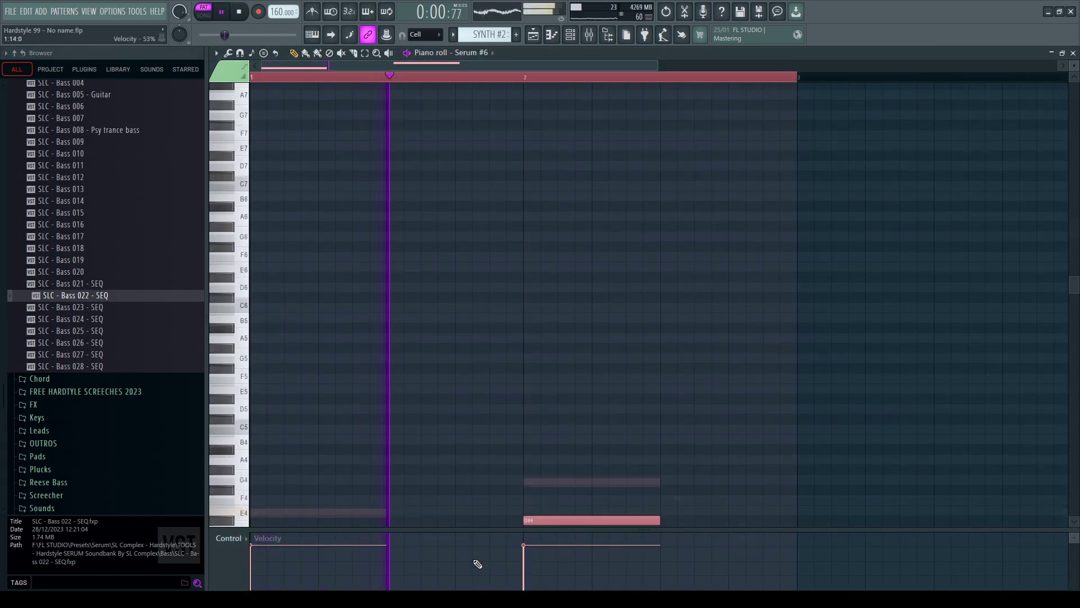
{"action": "key", "text": "ctrl+Up"}
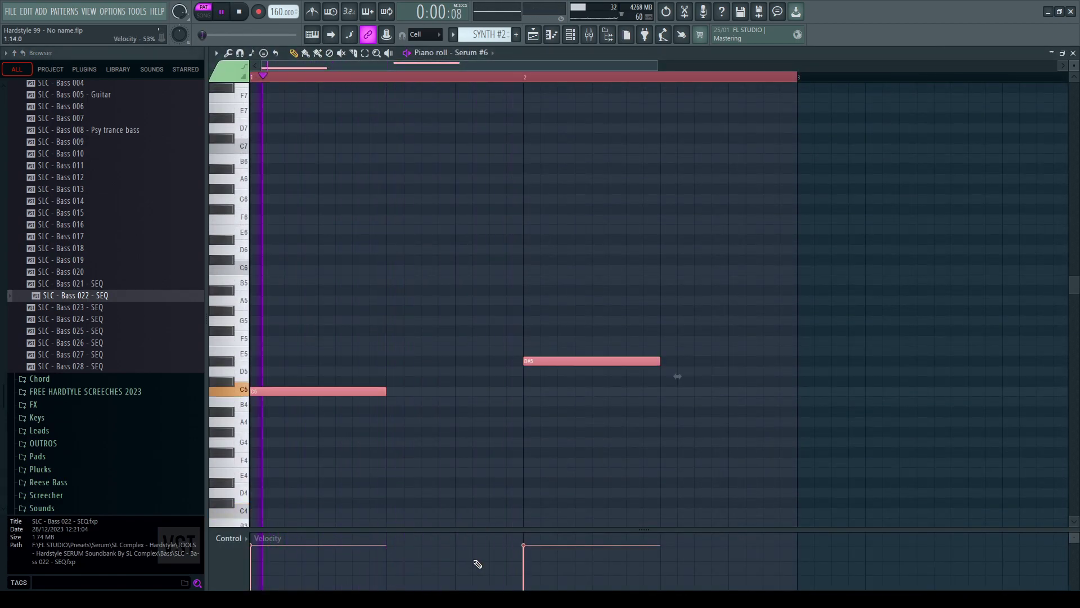
{"action": "key", "text": "Escape"}
{"action": "key", "text": "space"}
Step: Audition the presets SLC - Bass 023 - SEQ and 024 - SEQ, and load SLC - Bass 025 - SEQ into the new Serum
{"action": "left_click_drag", "start_coordinate": [101, 308], "coordinate": [604, 272]}
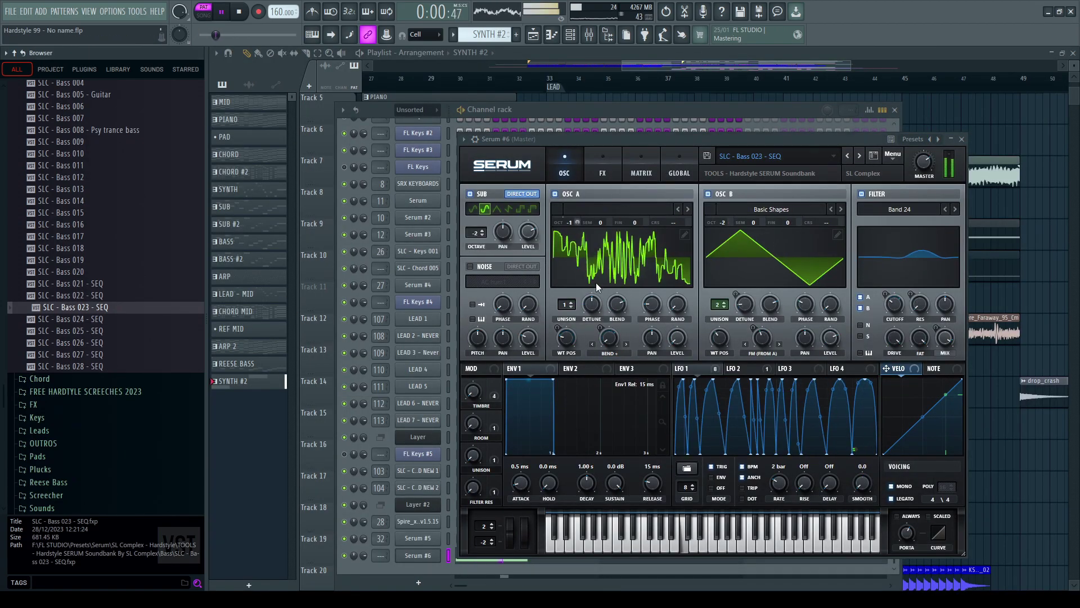
{"action": "left_click_drag", "start_coordinate": [110, 319], "coordinate": [591, 246]}
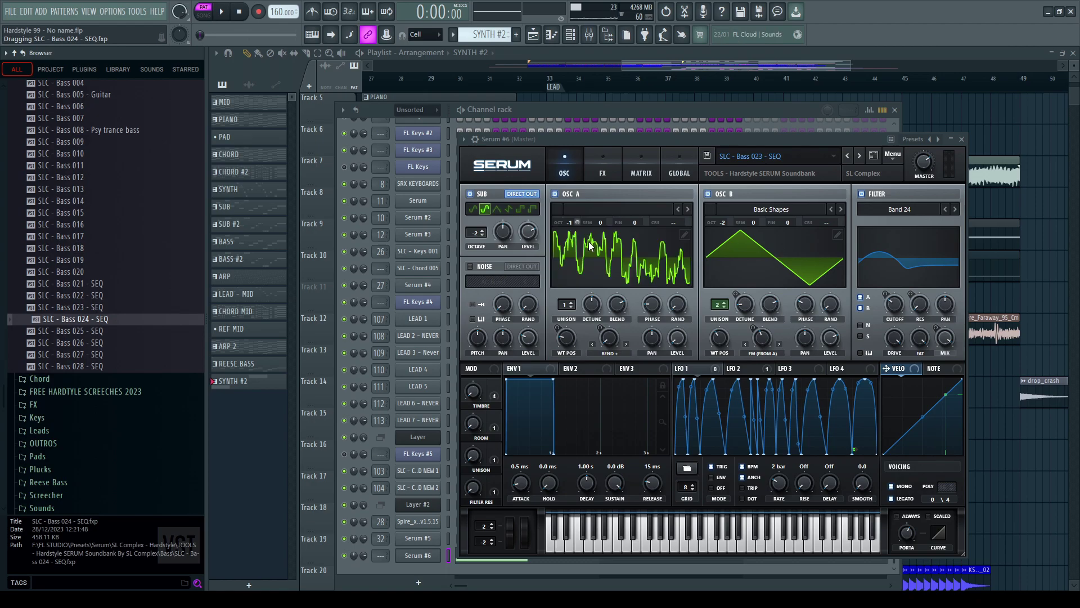
{"action": "left_click_drag", "start_coordinate": [155, 331], "coordinate": [592, 251]}
{"action": "key", "text": "space"}
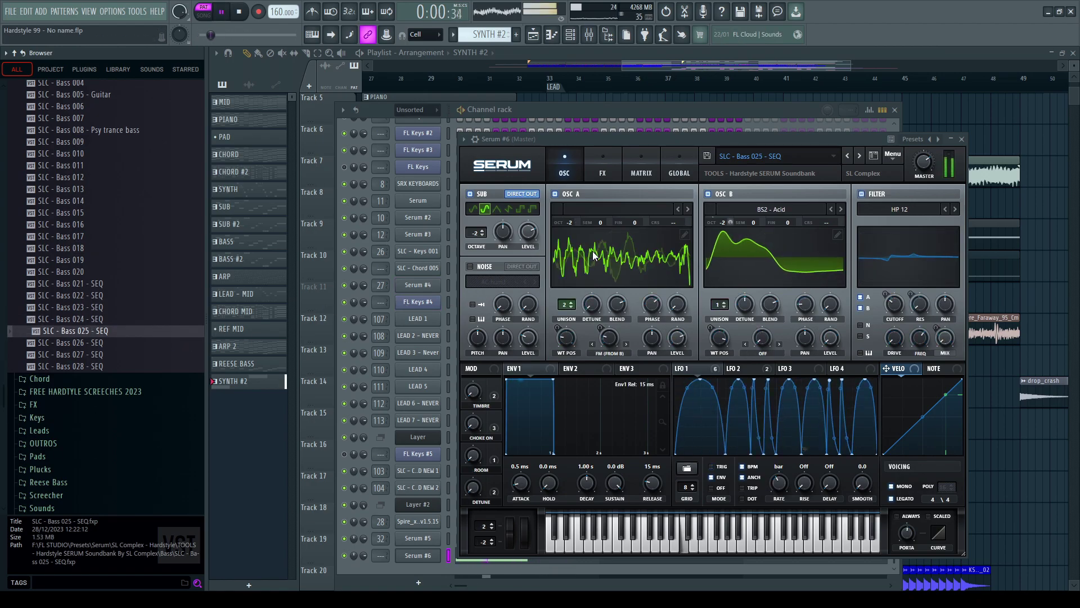
Step: Place the SYNTH #2 pattern on Track 11 at bar 33 and play the song from the lead section
{"action": "key", "text": "F5"}
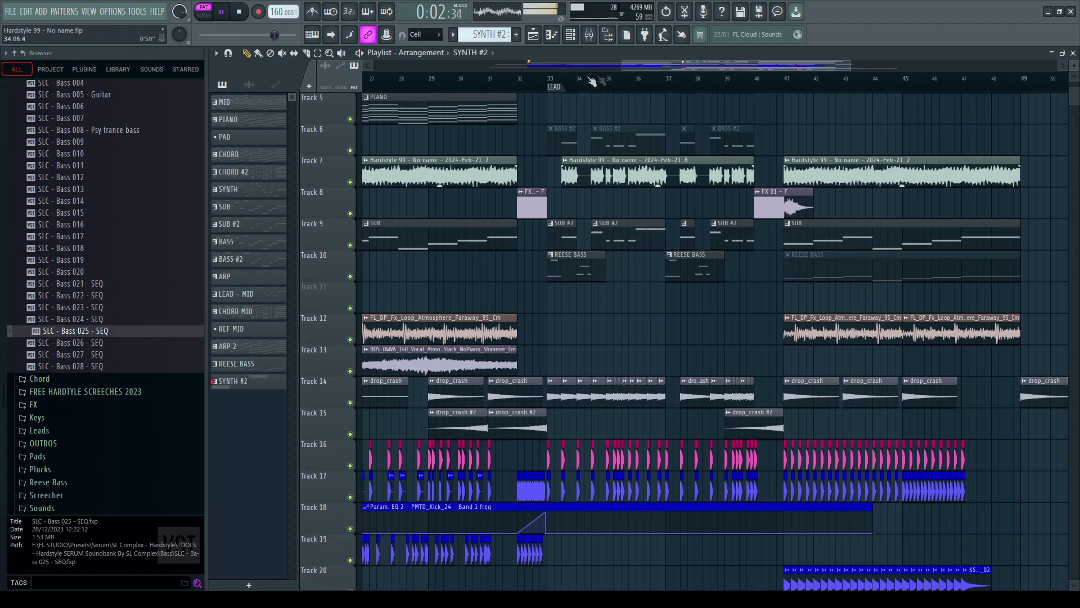
{"action": "key", "text": "space"}
{"action": "key", "text": "l"}
{"action": "left_click", "coordinate": [557, 292]}
{"action": "key", "text": "space"}
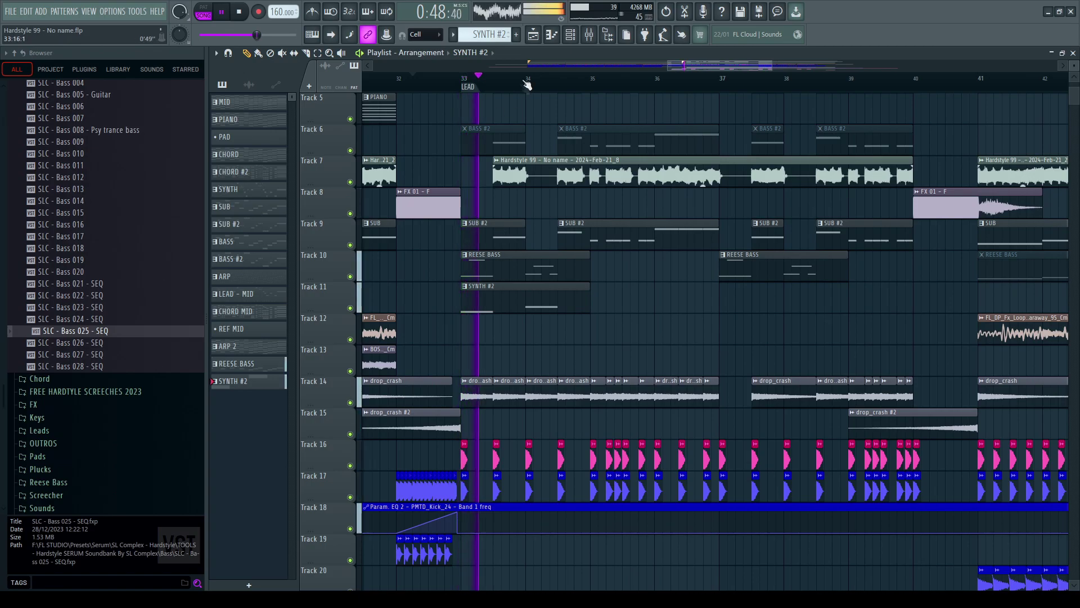
Step: Add a second SYNTH #2 clip on Track 11 and align it with the REESE BASS clip at bar 37
{"action": "scroll", "coordinate": [527, 85], "scroll_direction": "down", "scroll_amount": 3}
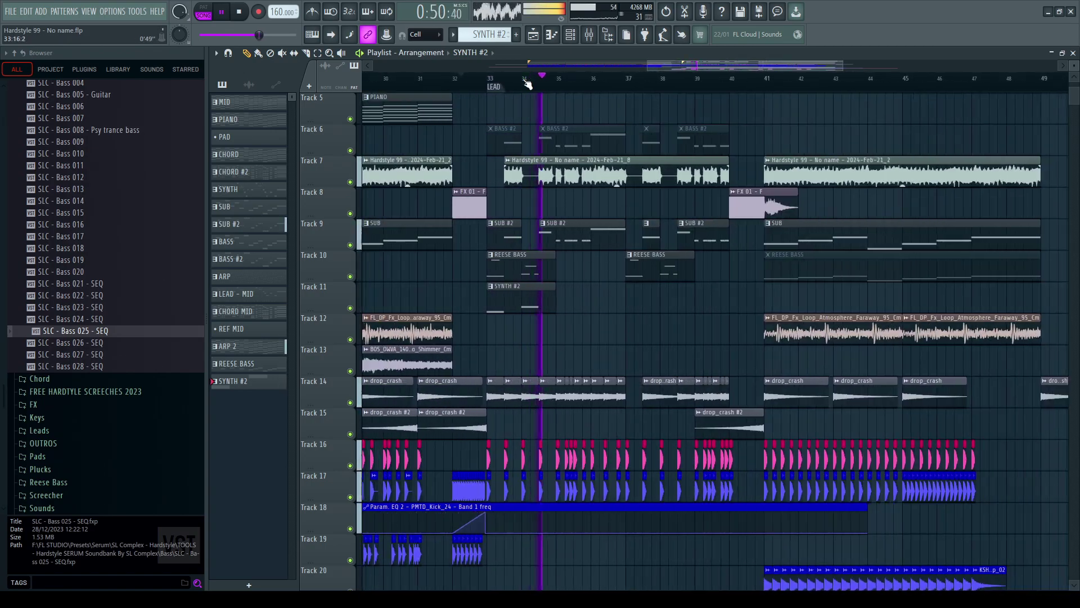
{"action": "scroll", "coordinate": [527, 85], "scroll_direction": "up", "scroll_amount": 1}
{"action": "left_click", "coordinate": [650, 295]}
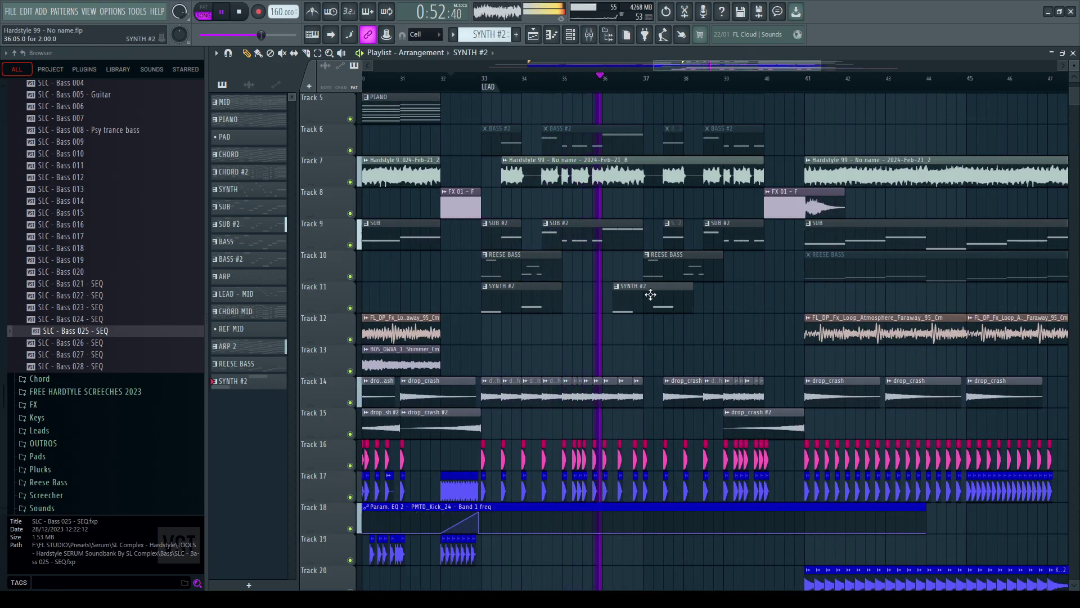
{"action": "left_click_drag", "start_coordinate": [650, 294], "coordinate": [675, 294]}
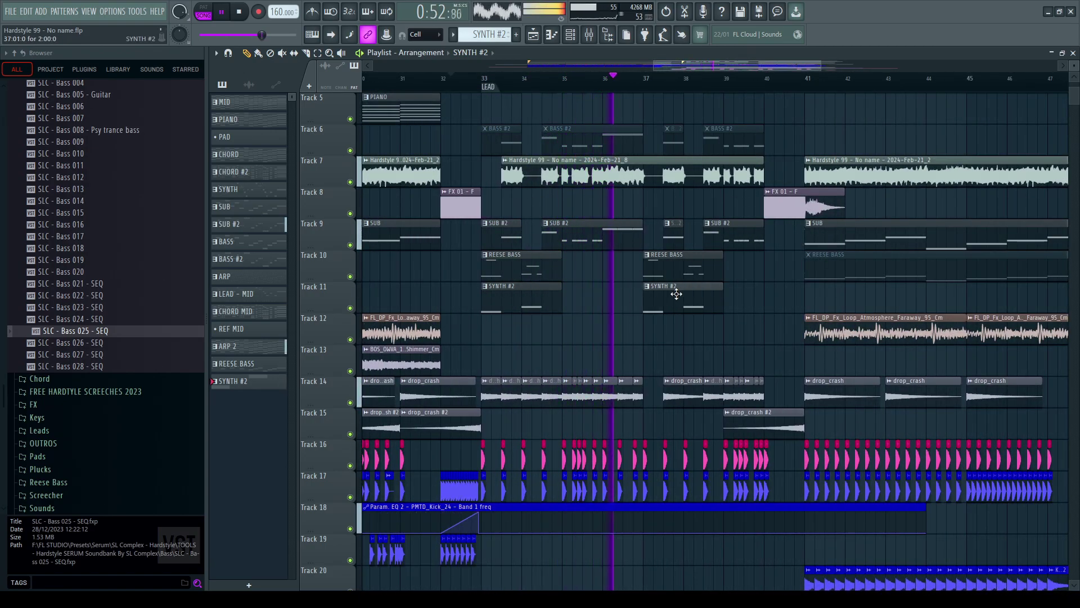
Step: Stop playback, collapse the open preset folders in the file browser and open the Serum #6 channel's instrument
{"action": "left_click", "coordinate": [213, 8]}
{"action": "left_click", "coordinate": [570, 34]}
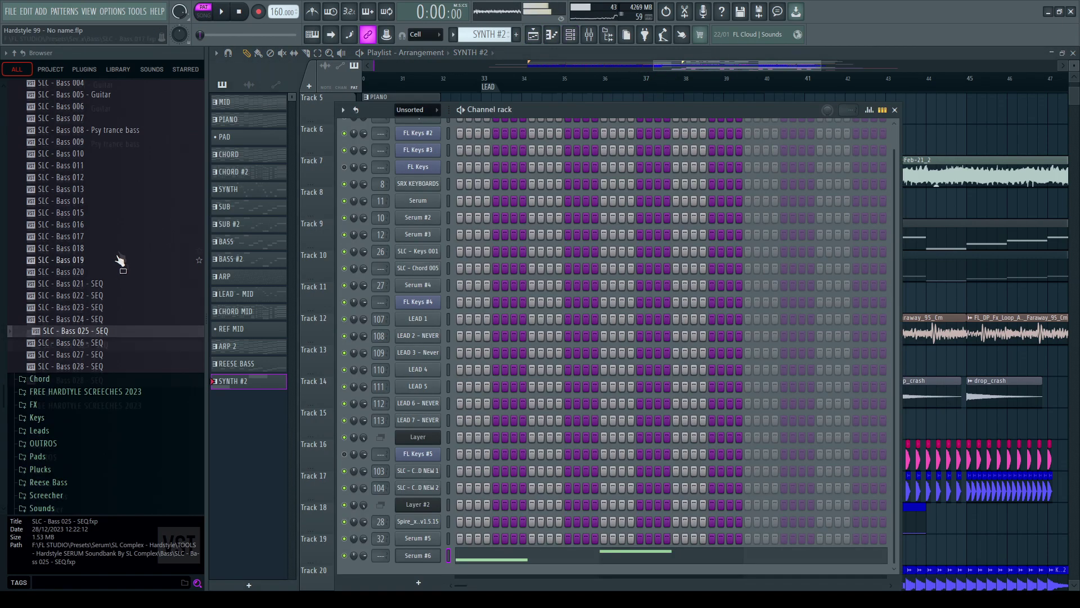
{"action": "scroll", "coordinate": [119, 262], "scroll_direction": "up", "scroll_amount": 10}
{"action": "scroll", "coordinate": [104, 402], "scroll_direction": "down", "scroll_amount": 3}
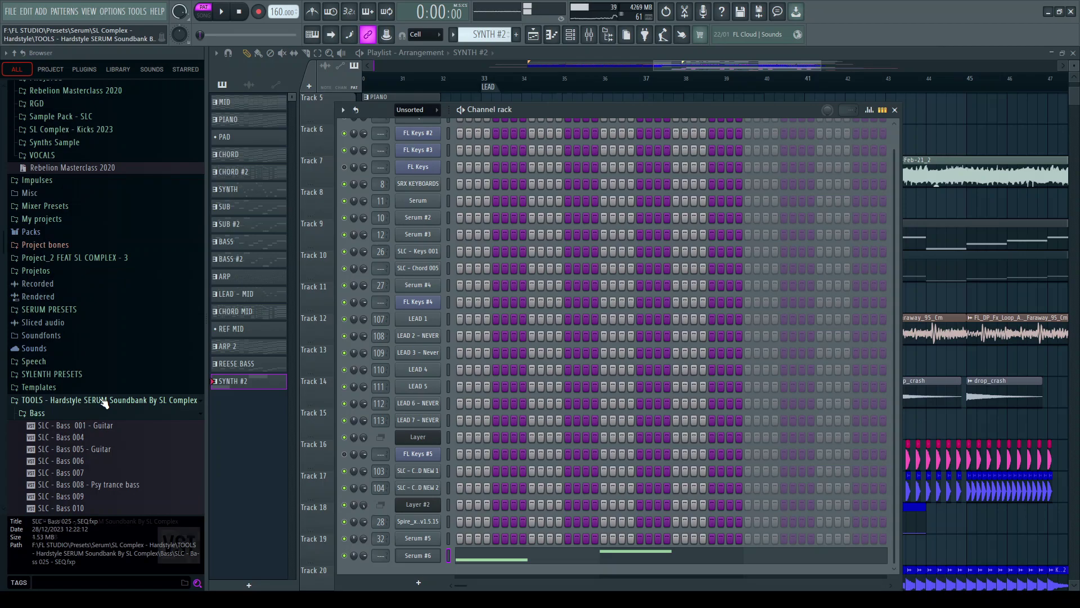
{"action": "scroll", "coordinate": [104, 402], "scroll_direction": "up", "scroll_amount": 10}
{"action": "left_click", "coordinate": [70, 291]}
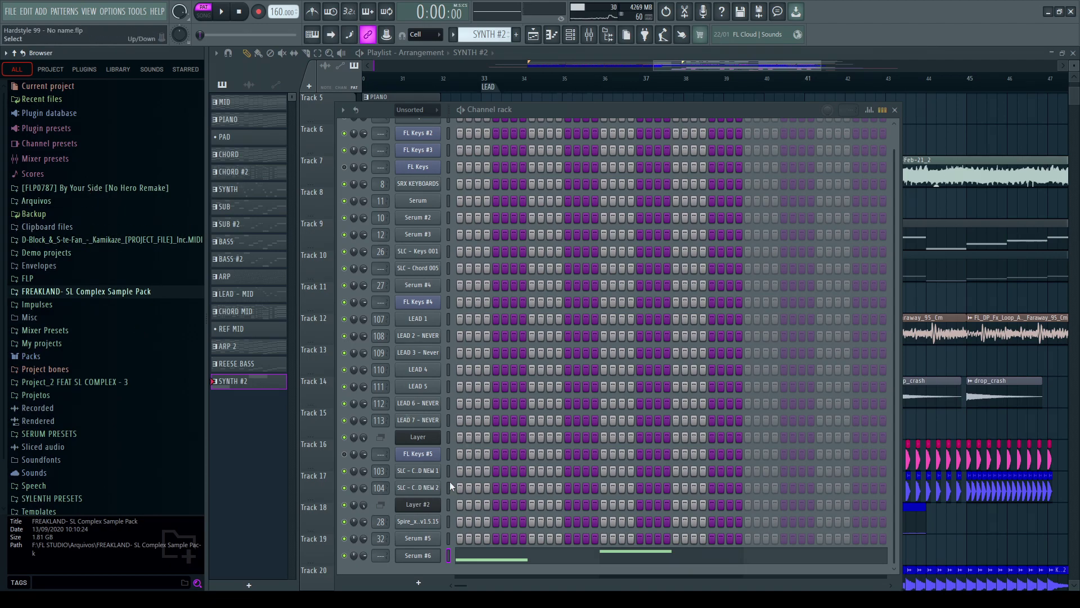
{"action": "left_click", "coordinate": [418, 554]}
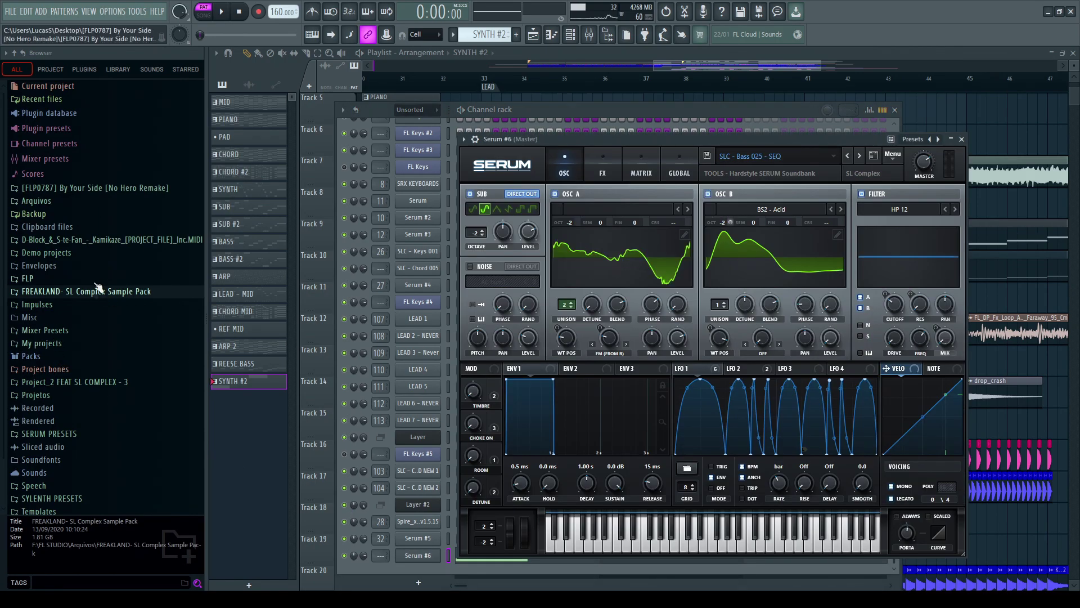
Step: Look through the FREAKLAND sample pack, DRUM AN D BASS and DRUMS 2022 folders for new bass sounds
{"action": "left_click", "coordinate": [92, 291]}
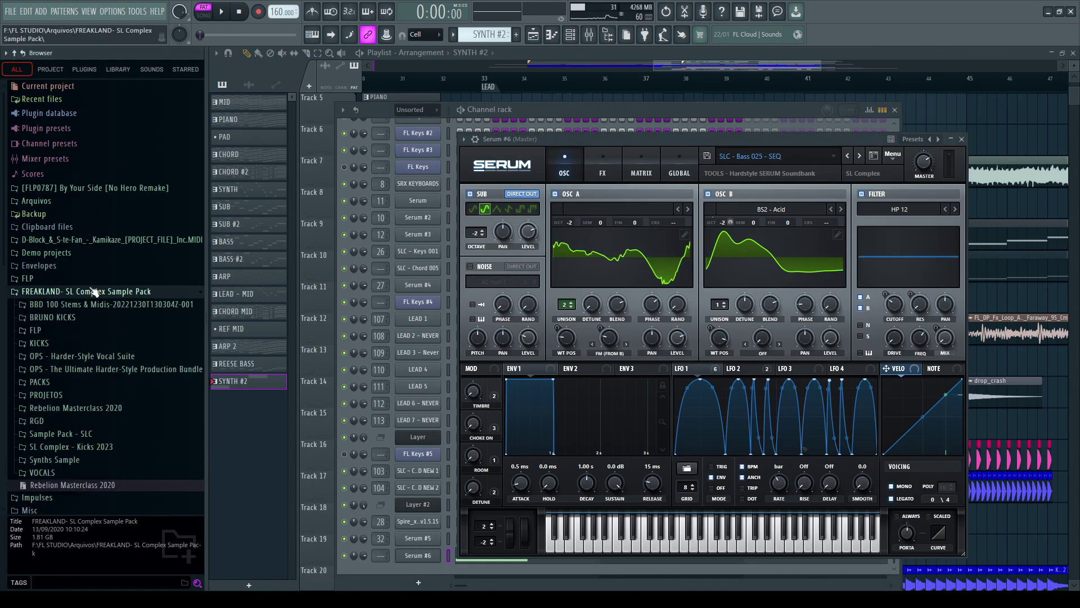
{"action": "left_click", "coordinate": [97, 292]}
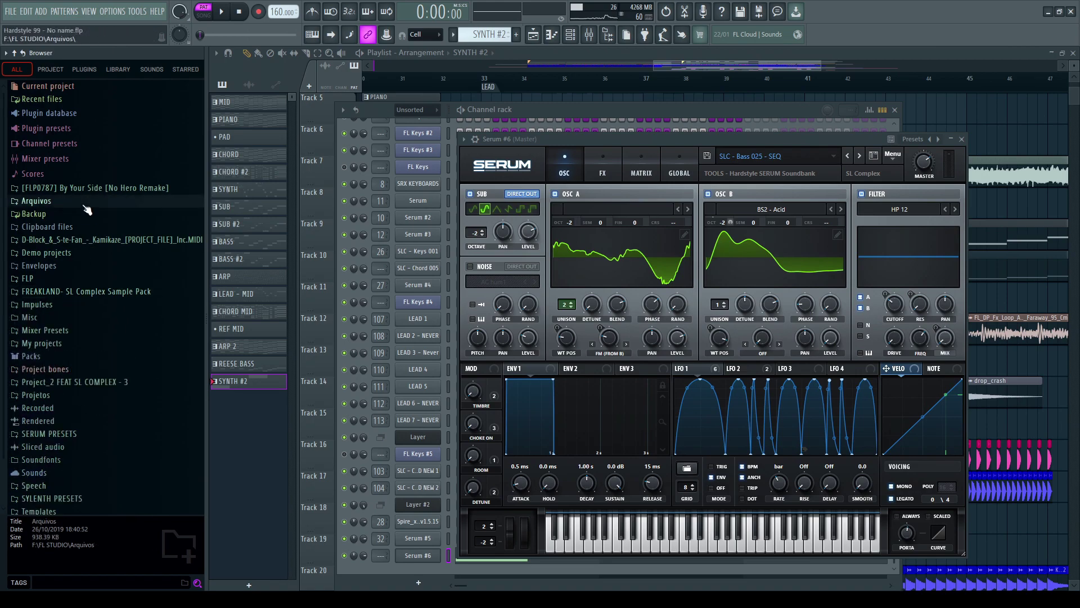
{"action": "left_click", "coordinate": [89, 202]}
{"action": "left_click", "coordinate": [112, 265]}
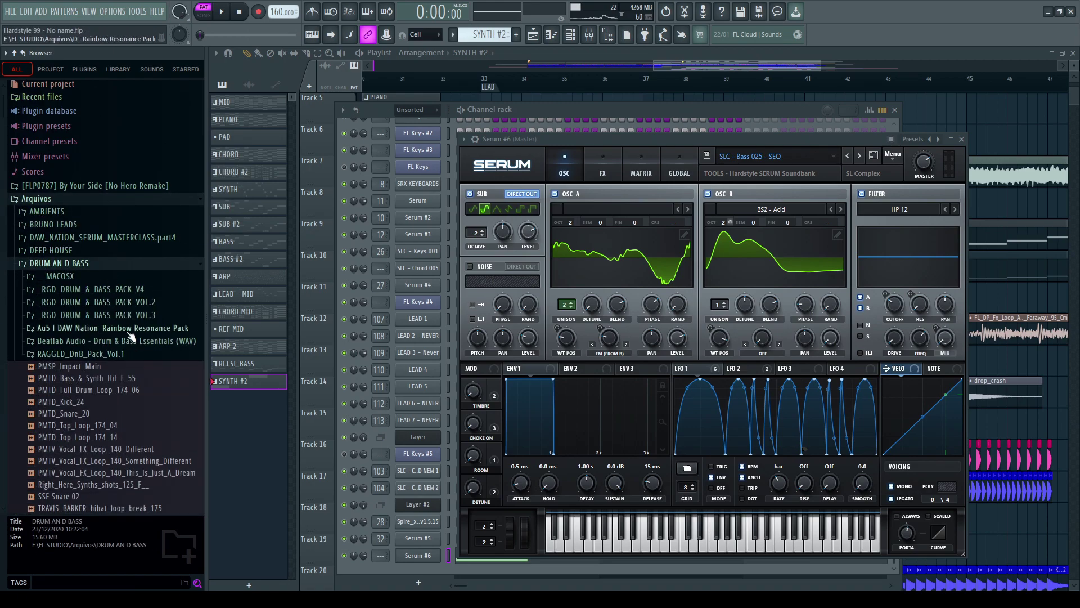
{"action": "scroll", "coordinate": [130, 349], "scroll_direction": "down", "scroll_amount": 5}
{"action": "scroll", "coordinate": [130, 345], "scroll_direction": "up", "scroll_amount": 5}
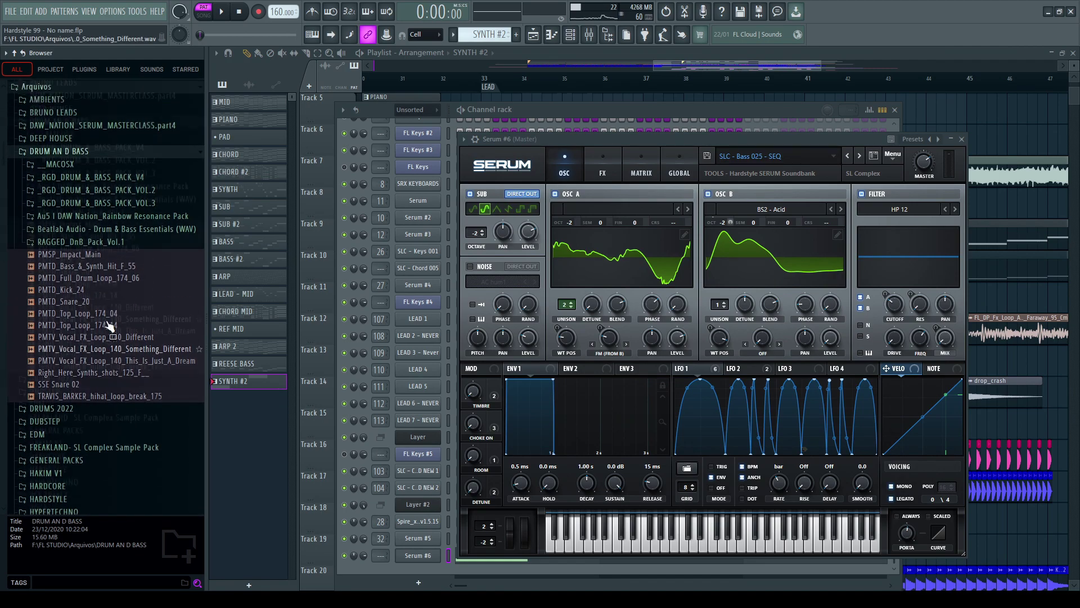
{"action": "left_click", "coordinate": [63, 194]}
{"action": "left_click", "coordinate": [66, 210]}
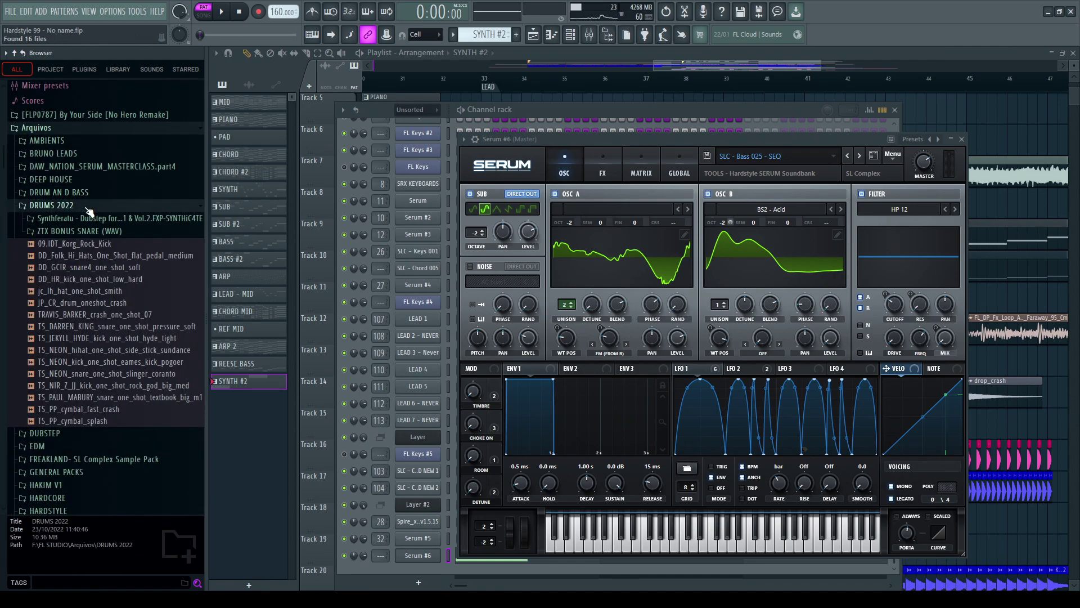
{"action": "scroll", "coordinate": [96, 341], "scroll_direction": "down", "scroll_amount": 2}
{"action": "scroll", "coordinate": [100, 339], "scroll_direction": "up", "scroll_amount": 2}
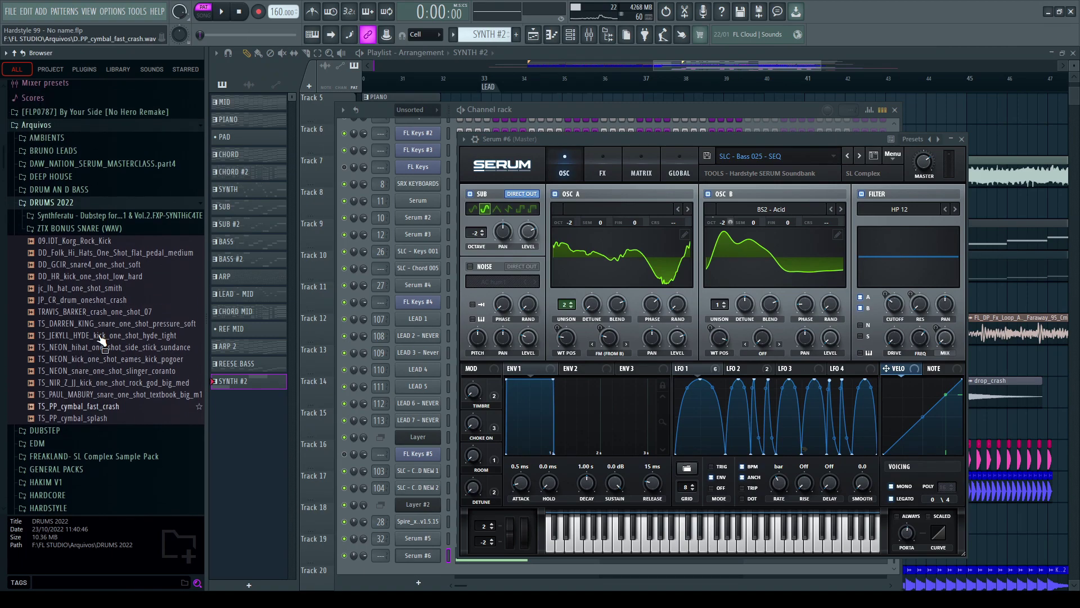
{"action": "left_click", "coordinate": [88, 207]}
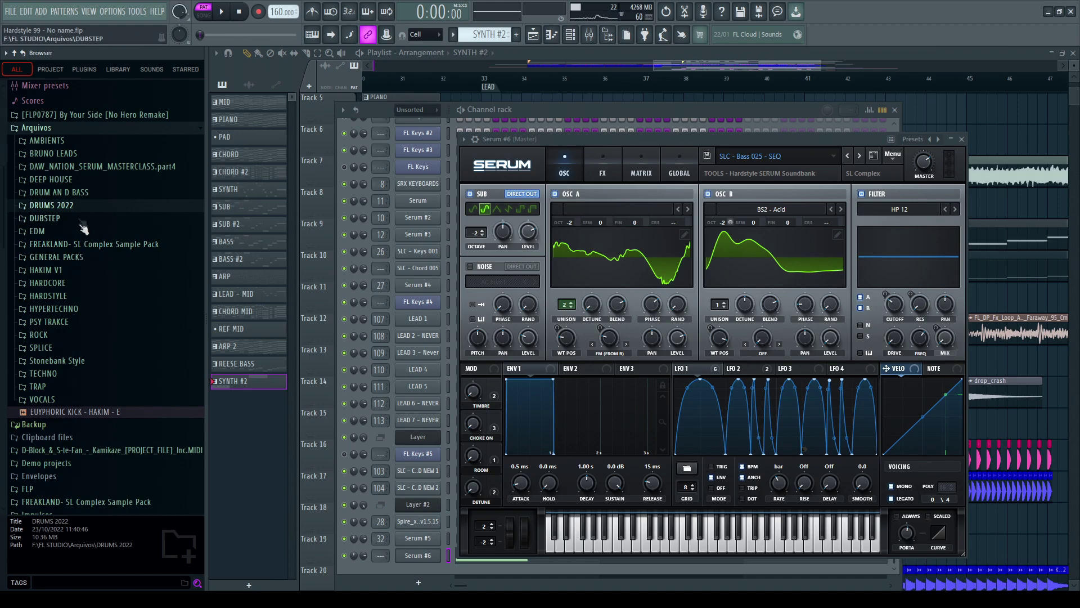
Step: Examine the DRUM AN D BASS folder's packs and samples again and collapse the Arquivos folder
{"action": "left_click", "coordinate": [80, 193]}
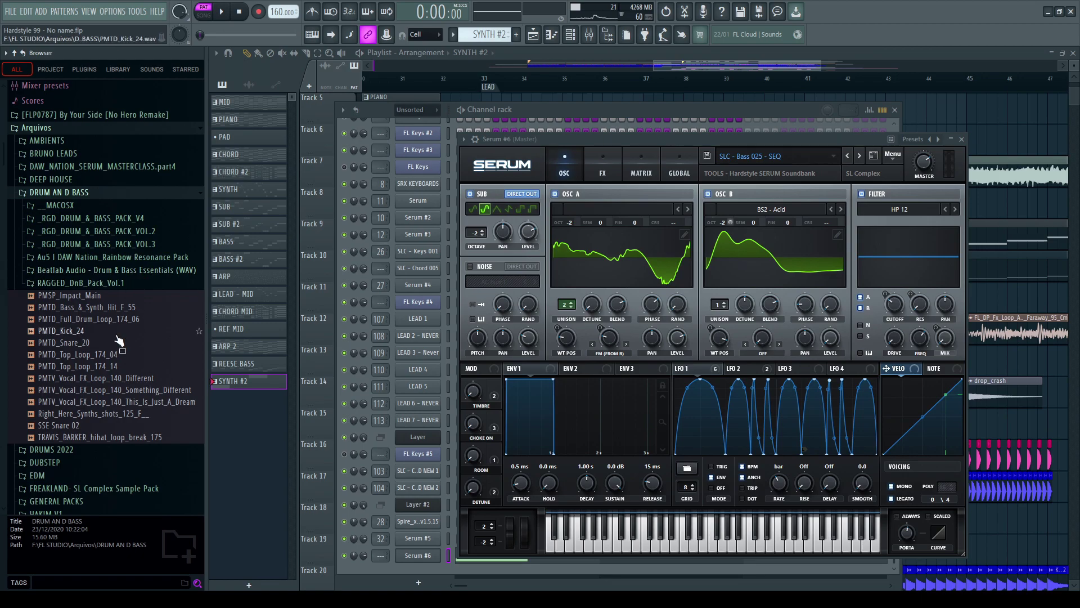
{"action": "scroll", "coordinate": [119, 340], "scroll_direction": "down", "scroll_amount": 3}
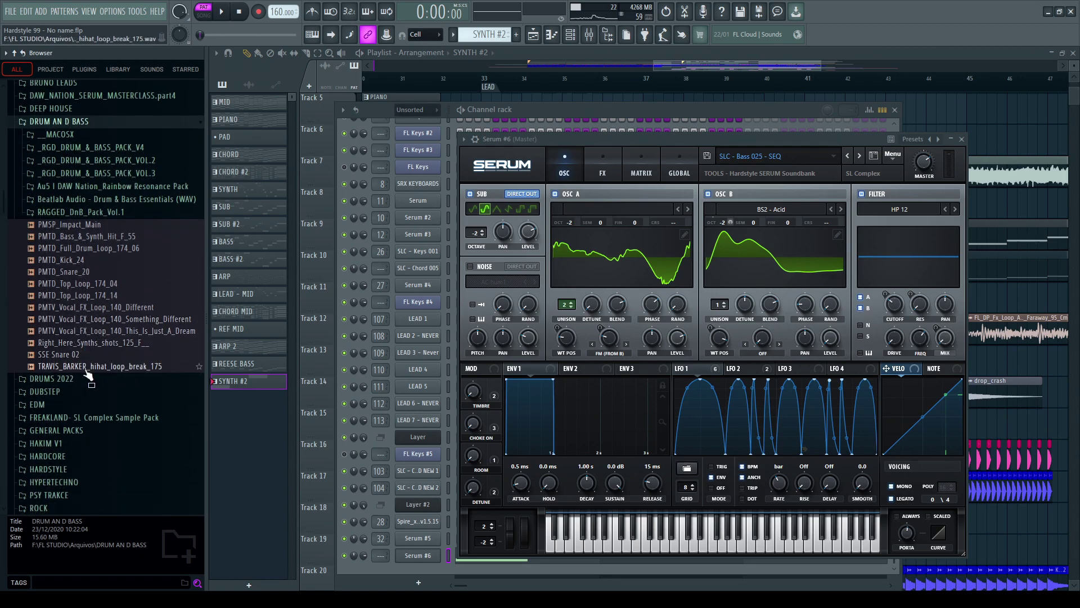
{"action": "scroll", "coordinate": [99, 376], "scroll_direction": "down", "scroll_amount": 3}
{"action": "scroll", "coordinate": [96, 374], "scroll_direction": "up", "scroll_amount": 6}
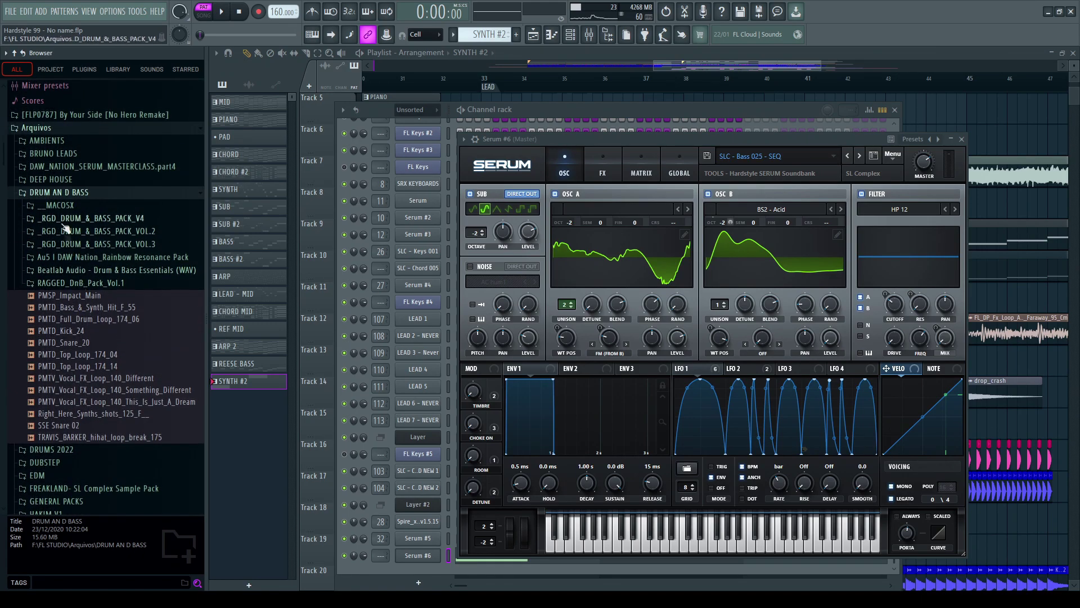
{"action": "left_click", "coordinate": [61, 192]}
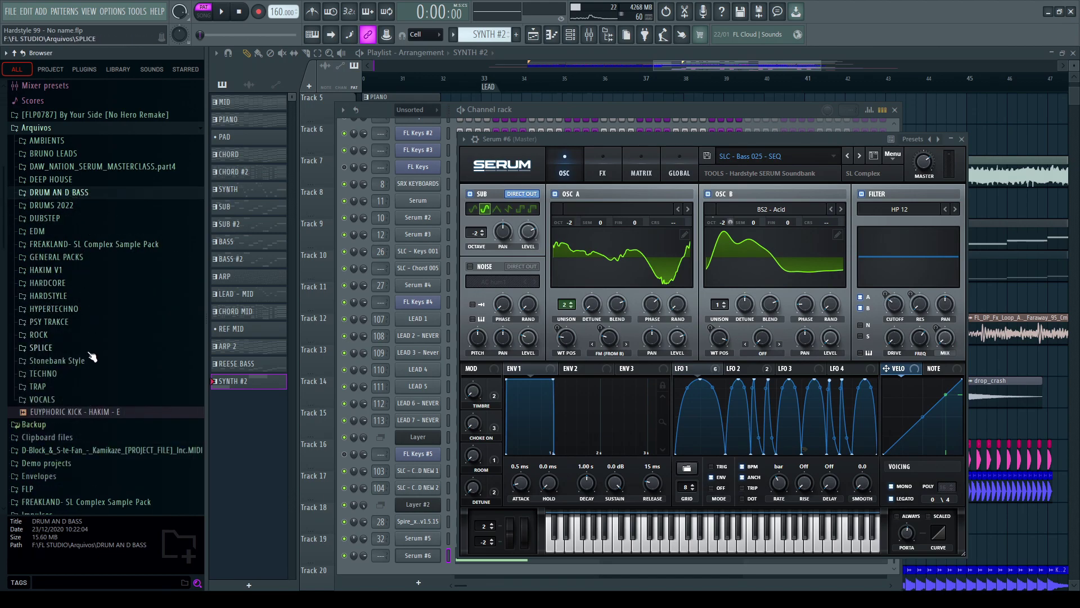
{"action": "scroll", "coordinate": [69, 253], "scroll_direction": "up", "scroll_amount": 2}
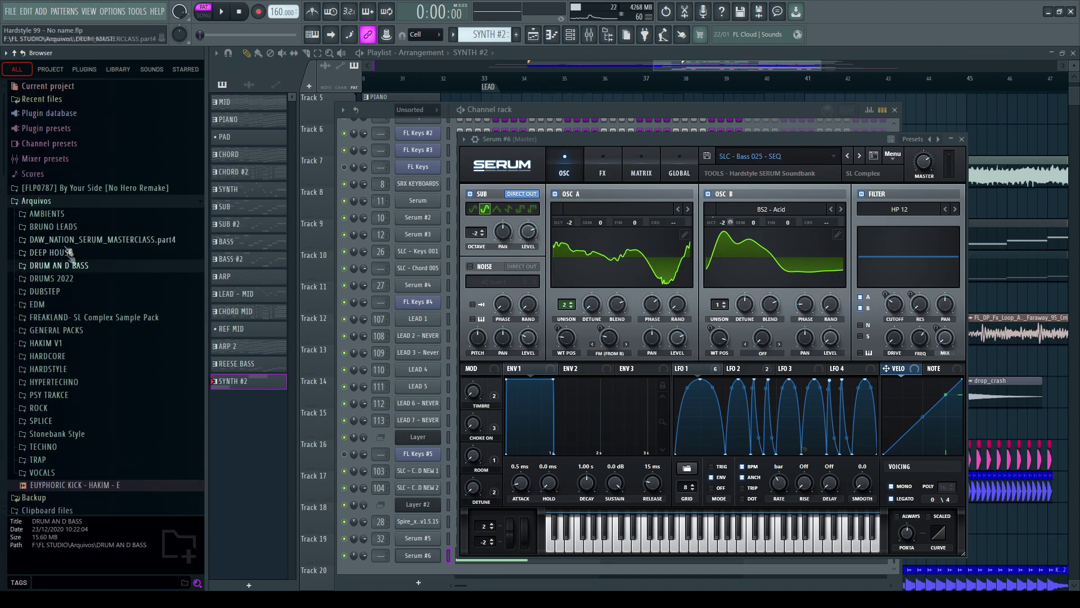
{"action": "left_click", "coordinate": [51, 203]}
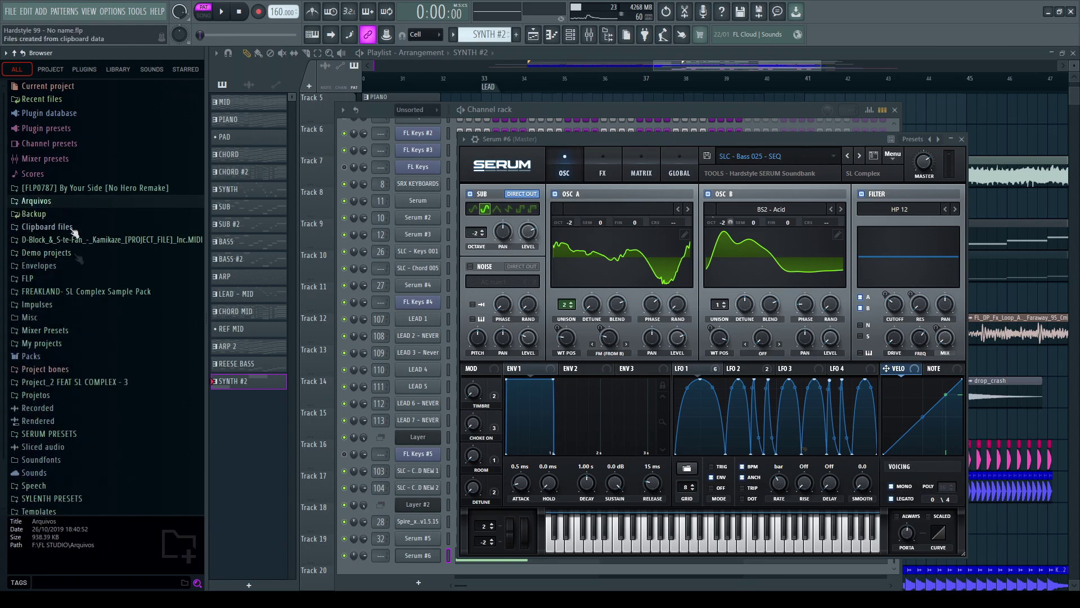
Step: Check the FREAKLAND sample pack's subfolders and the DRUMS 2022 folder in Arquivos once more
{"action": "left_click", "coordinate": [87, 291]}
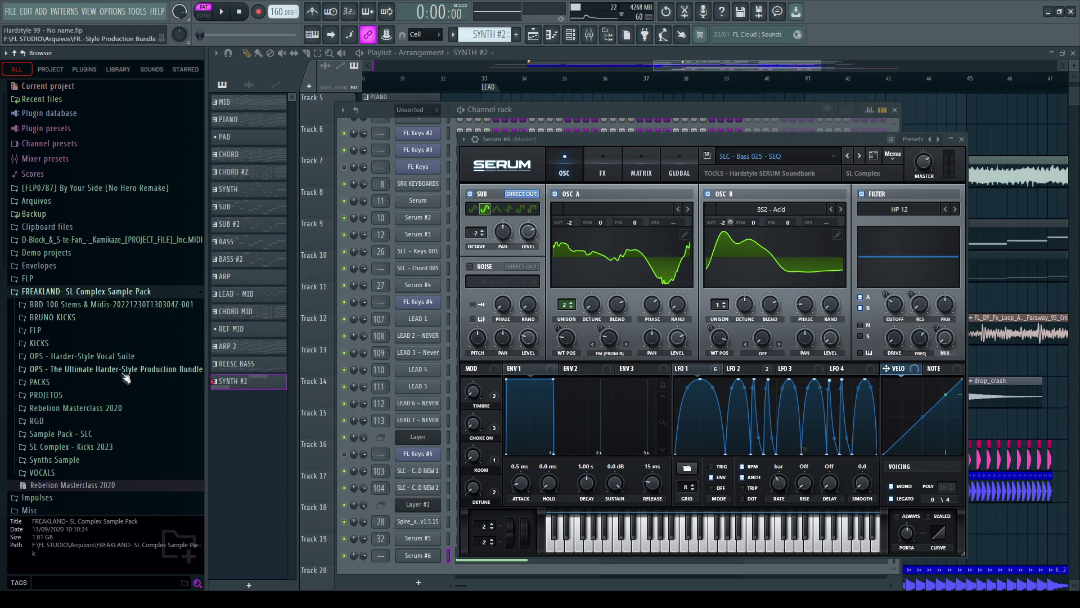
{"action": "scroll", "coordinate": [130, 461], "scroll_direction": "down", "scroll_amount": 3}
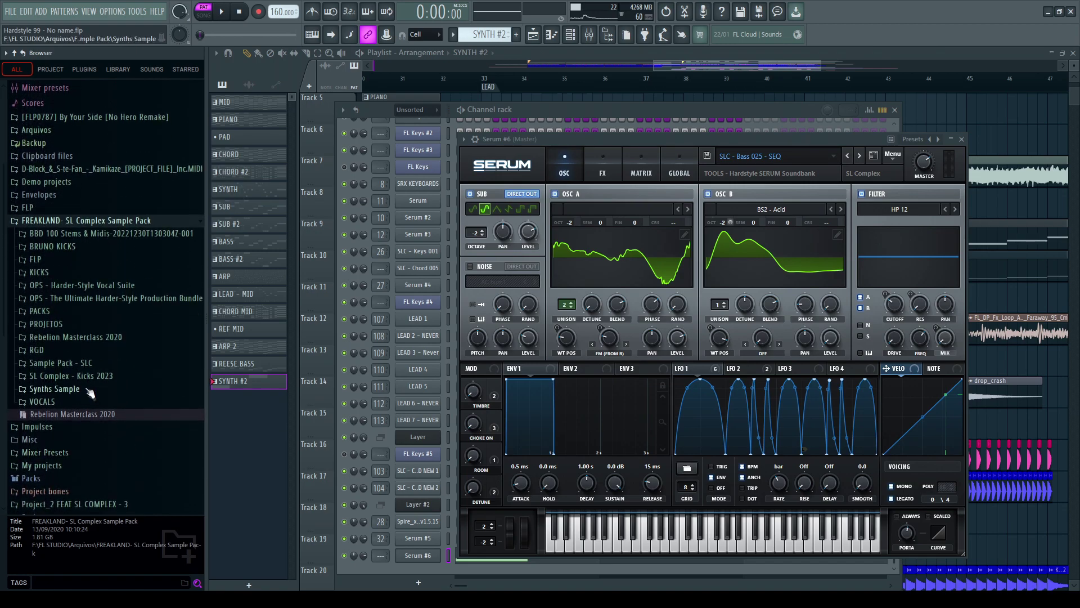
{"action": "scroll", "coordinate": [62, 293], "scroll_direction": "up", "scroll_amount": 3}
{"action": "left_click", "coordinate": [62, 291]}
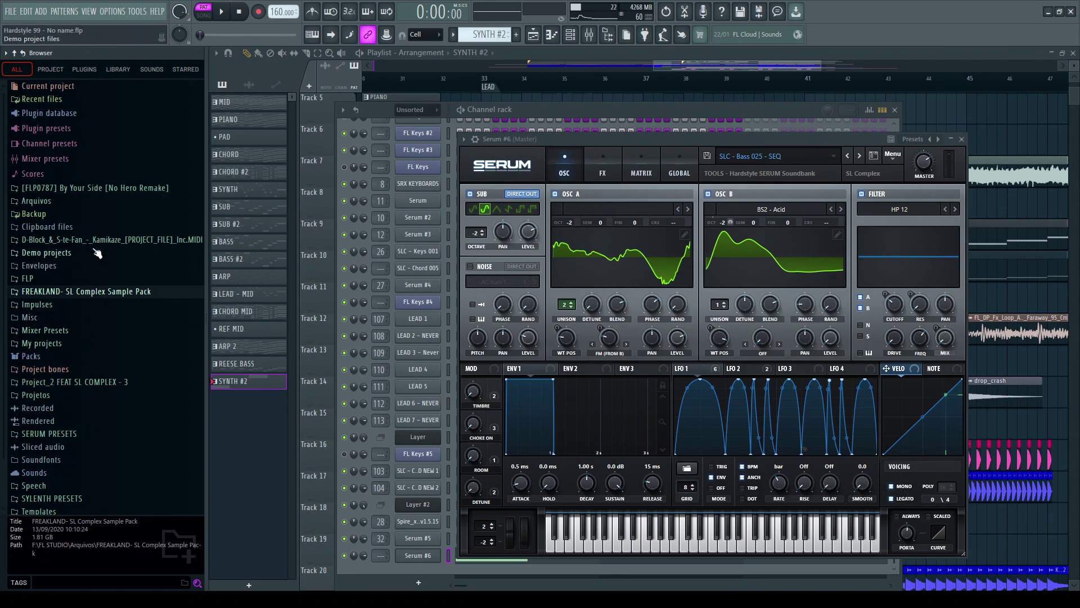
{"action": "left_click", "coordinate": [50, 206]}
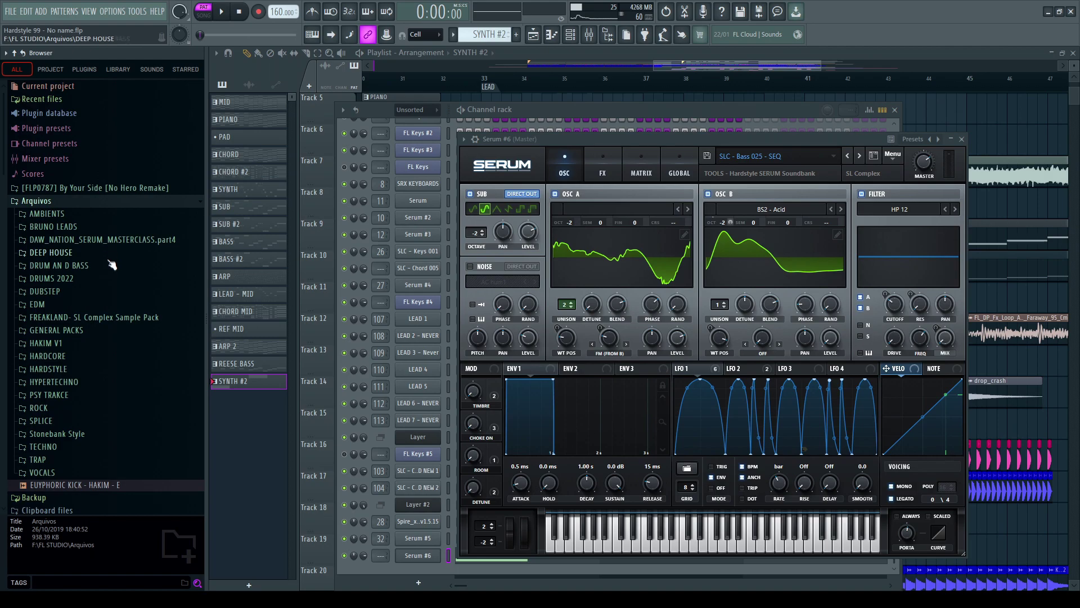
{"action": "left_click", "coordinate": [97, 282]}
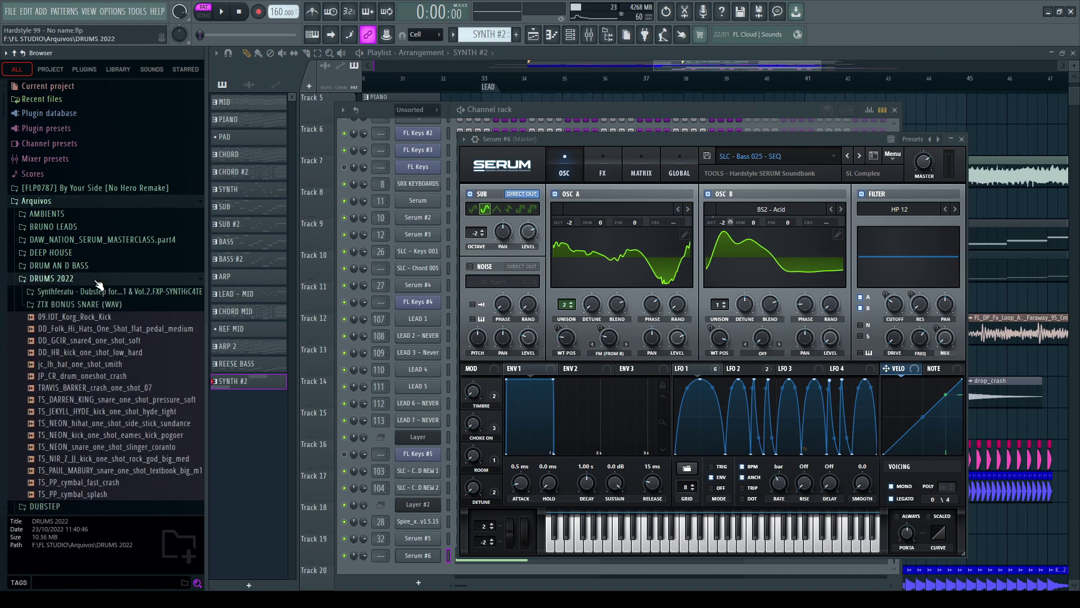
{"action": "left_click", "coordinate": [106, 280]}
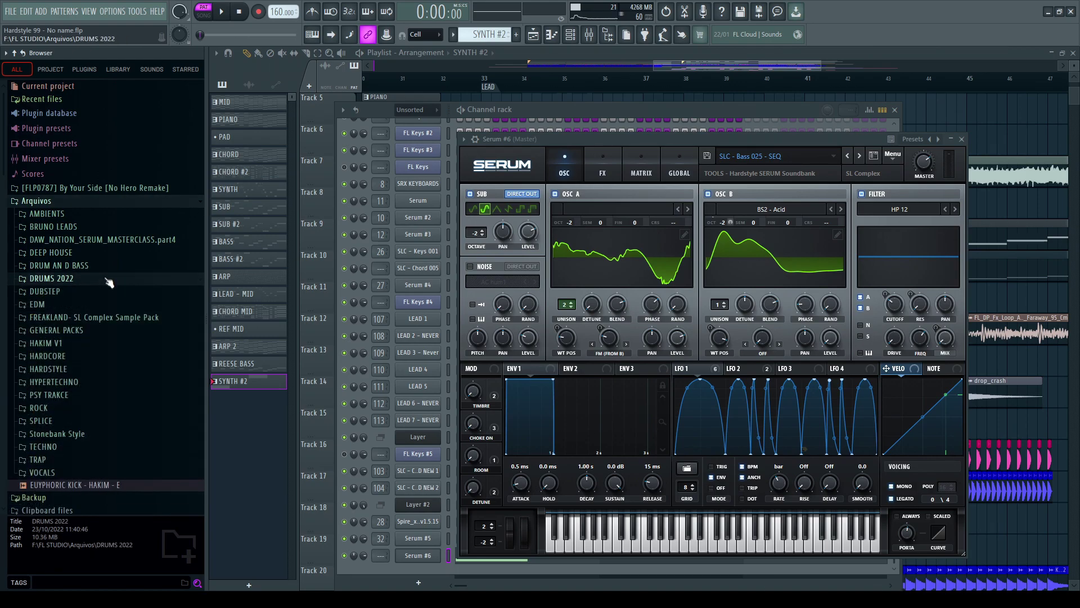
Step: Browse the DUBSTEP folder to Teddy Killerz's Presets and open the TK_April_Patreon_Presets folder
{"action": "left_click", "coordinate": [93, 291]}
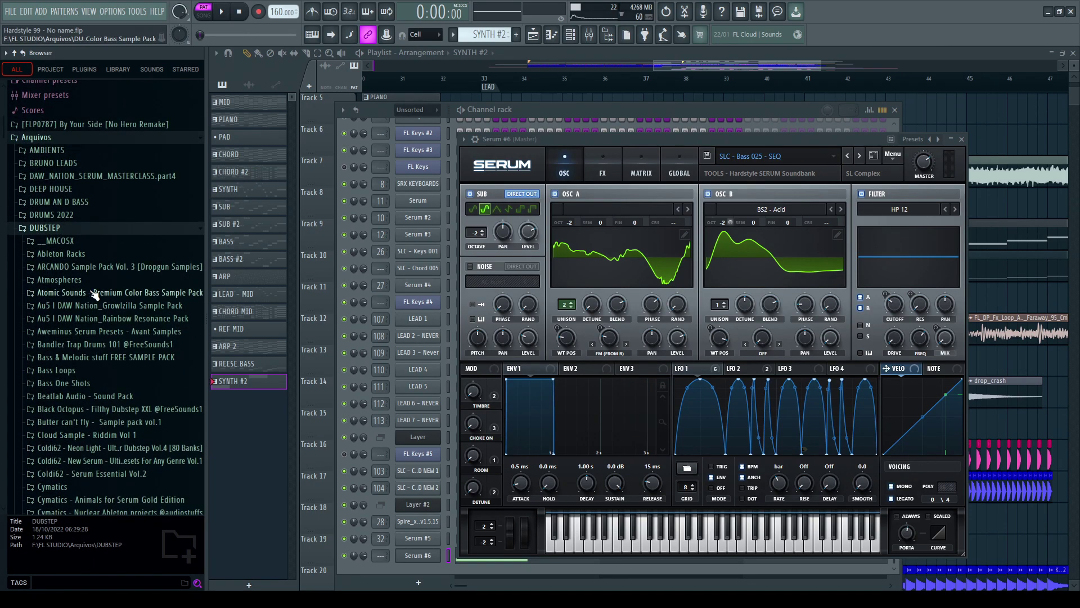
{"action": "scroll", "coordinate": [93, 293], "scroll_direction": "down", "scroll_amount": 7}
{"action": "scroll", "coordinate": [94, 294], "scroll_direction": "down", "scroll_amount": 4}
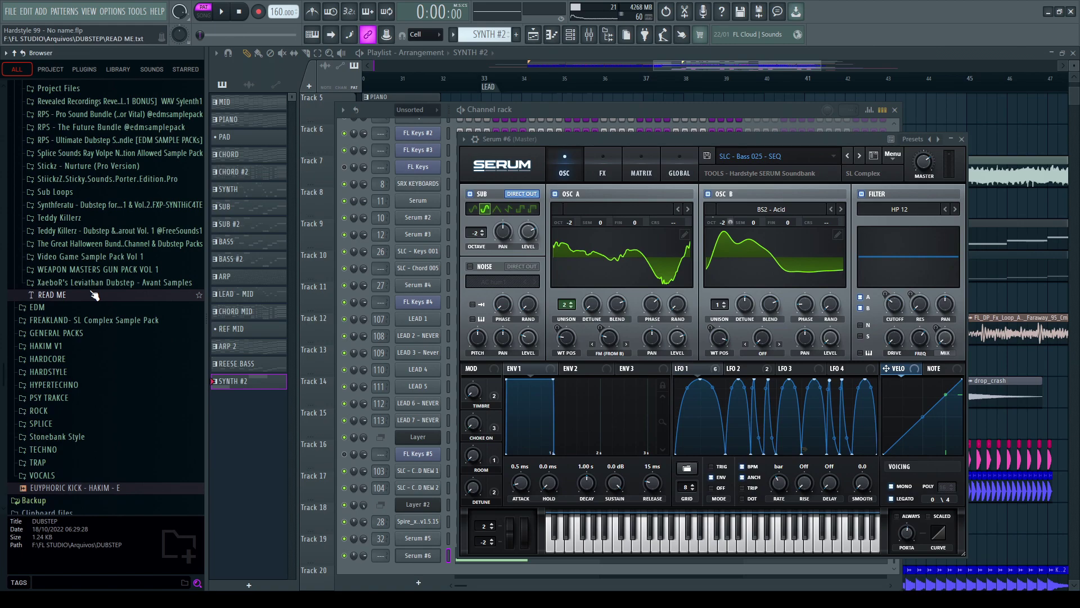
{"action": "left_click", "coordinate": [97, 372]}
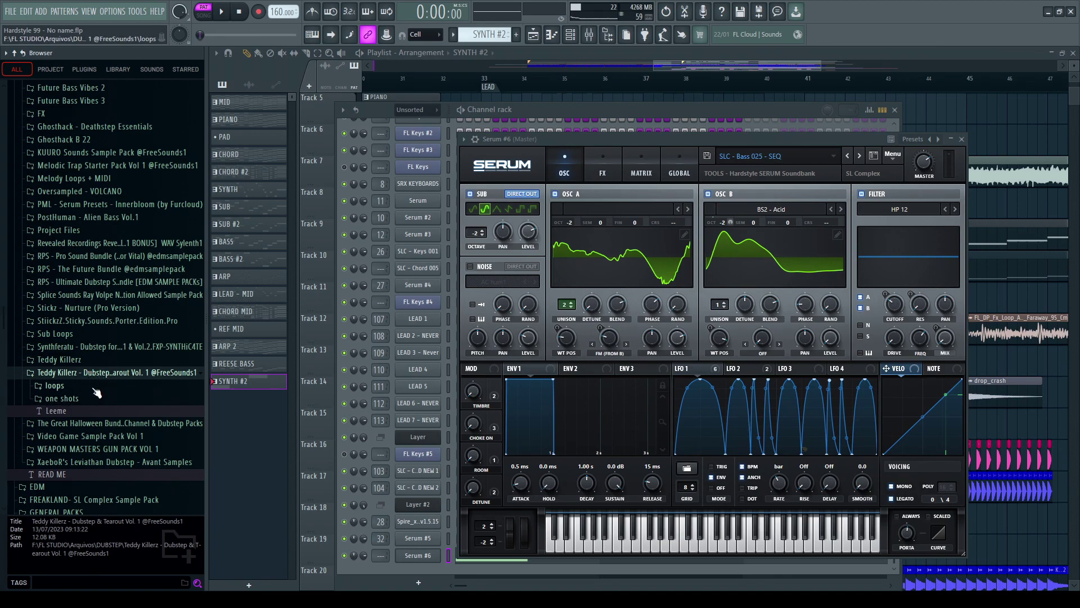
{"action": "left_click", "coordinate": [96, 361]}
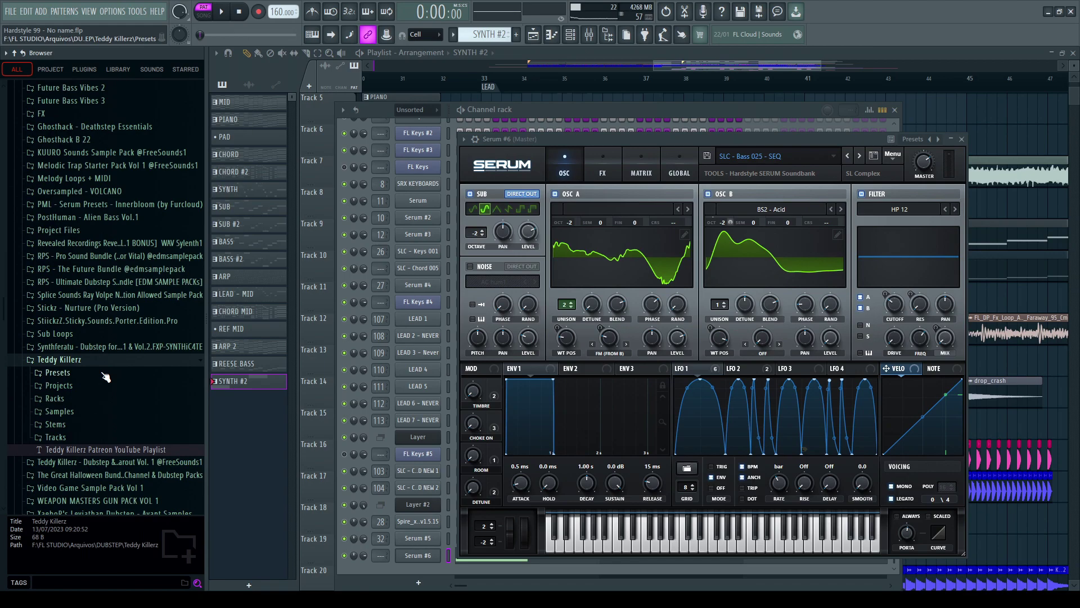
{"action": "left_click", "coordinate": [104, 374]}
{"action": "left_click", "coordinate": [137, 379]}
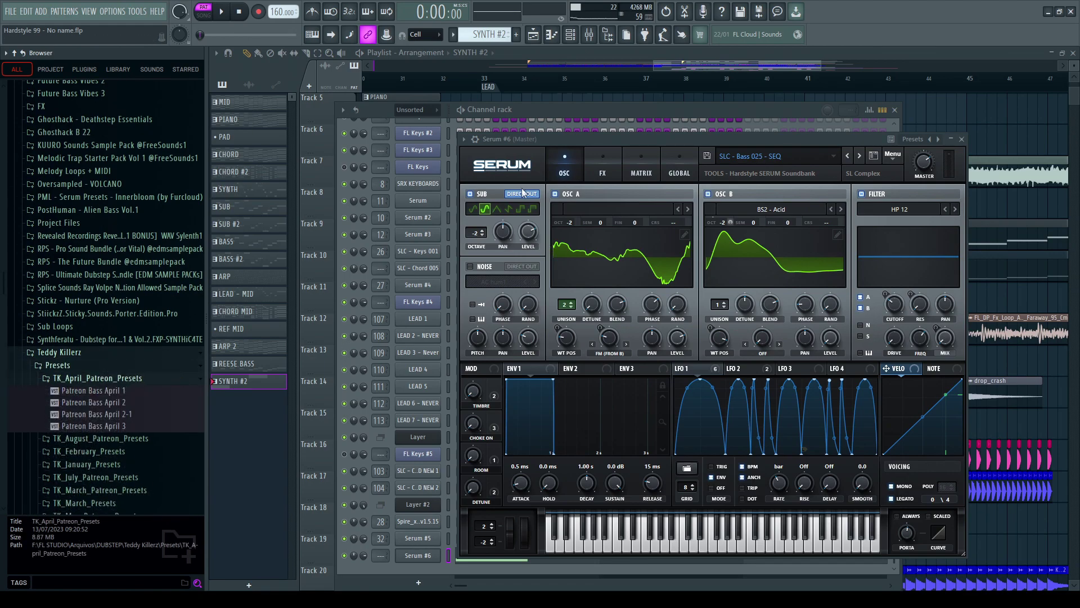
Step: Audition Patreon Bass April 1 and 2-1 in Serum #6 with the pattern playing, and load Patreon Bass April 3
{"action": "left_click_drag", "start_coordinate": [143, 391], "coordinate": [243, 380]}
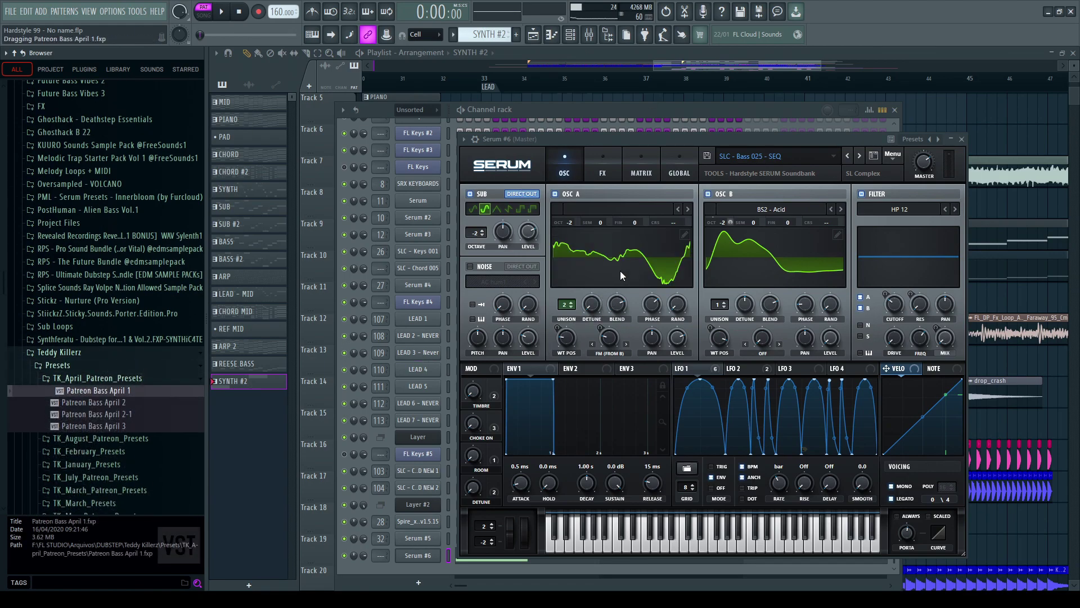
{"action": "left_click_drag", "start_coordinate": [622, 276], "coordinate": [622, 276]}
{"action": "left_click_drag", "start_coordinate": [126, 413], "coordinate": [621, 270]}
{"action": "key", "text": "space"}
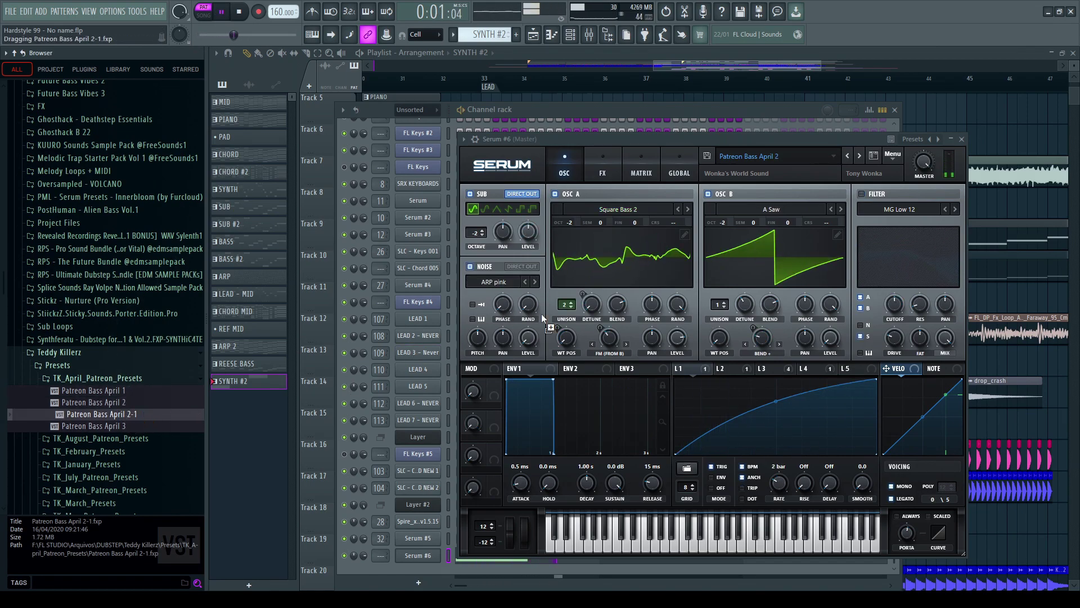
{"action": "left_click_drag", "start_coordinate": [112, 426], "coordinate": [619, 258]}
{"action": "left_click_drag", "start_coordinate": [131, 416], "coordinate": [194, 413]}
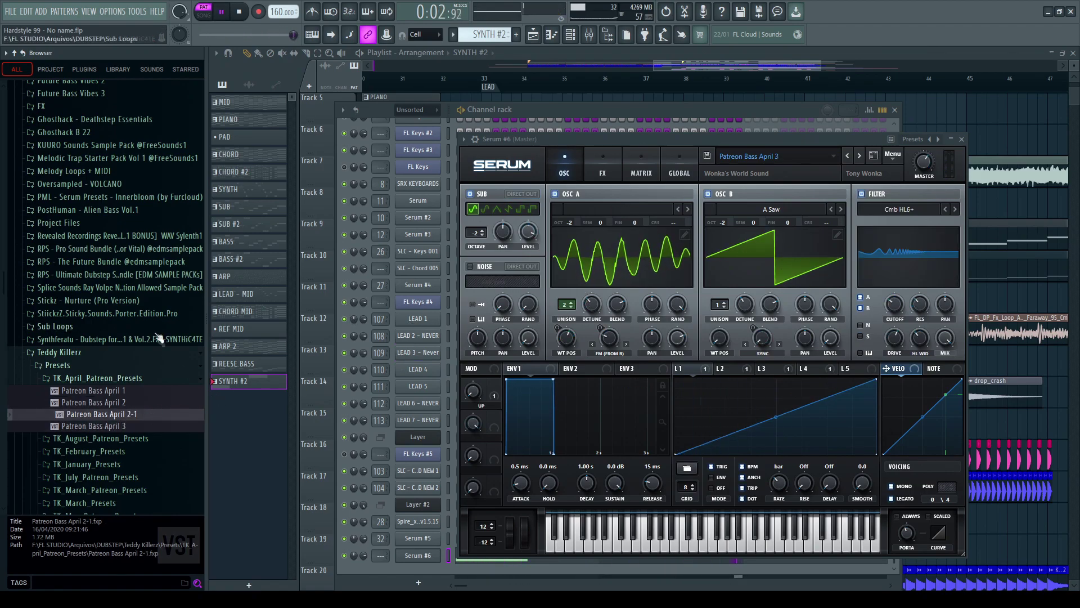
Step: Play the song from just before the lead section at bar 33 and reopen Serum #6 during playback
{"action": "left_click", "coordinate": [462, 85]}
{"action": "scroll", "coordinate": [517, 87], "scroll_direction": "up", "scroll_amount": 2}
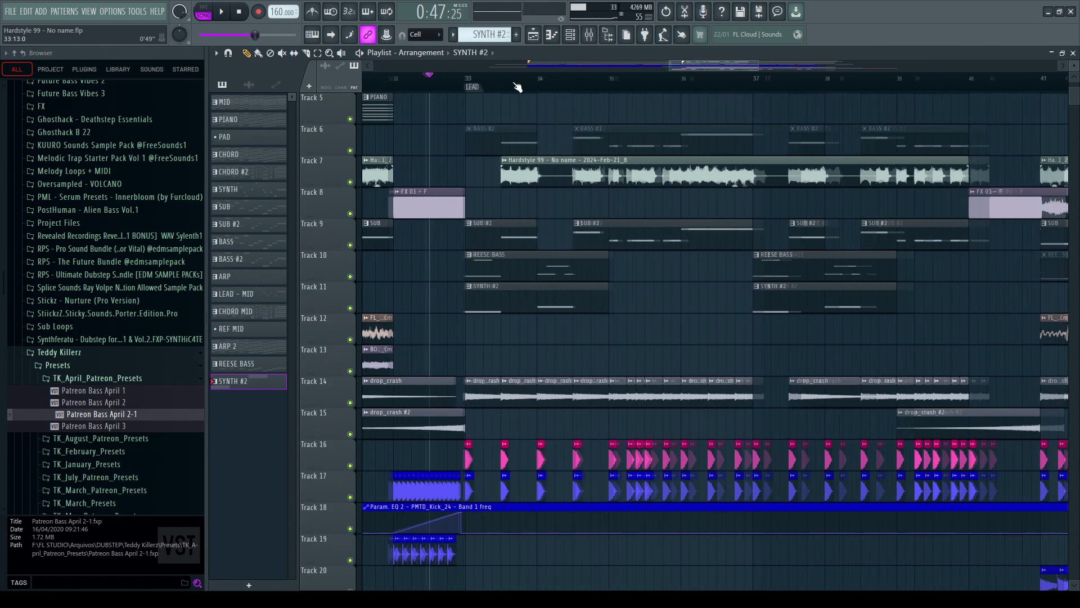
{"action": "key", "text": "space"}
{"action": "scroll", "coordinate": [517, 87], "scroll_direction": "up", "scroll_amount": 2}
{"action": "scroll", "coordinate": [547, 169], "scroll_direction": "down", "scroll_amount": 1}
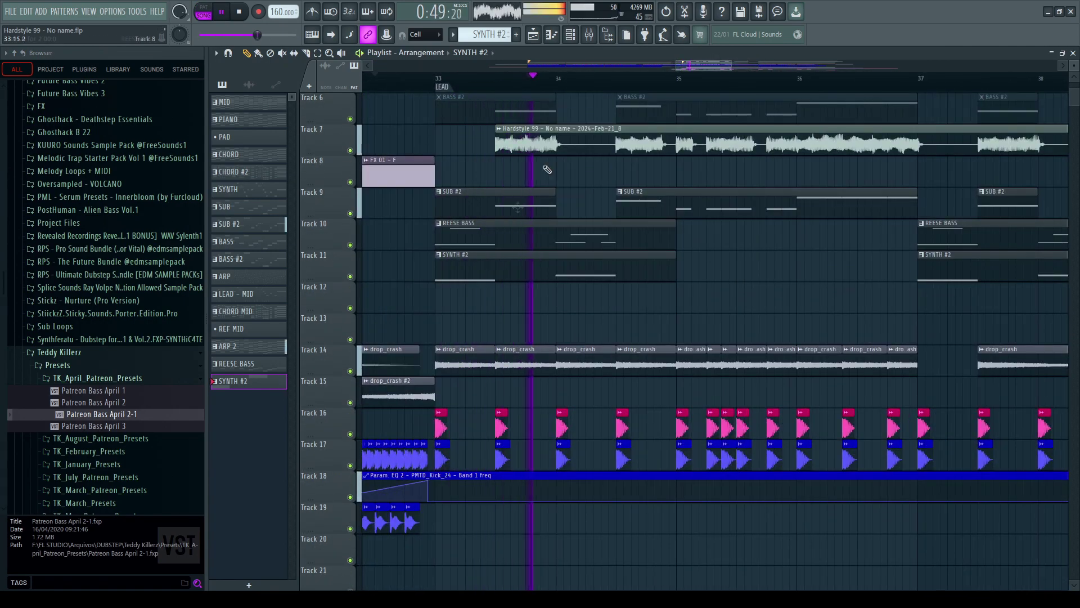
{"action": "left_click", "coordinate": [570, 34]}
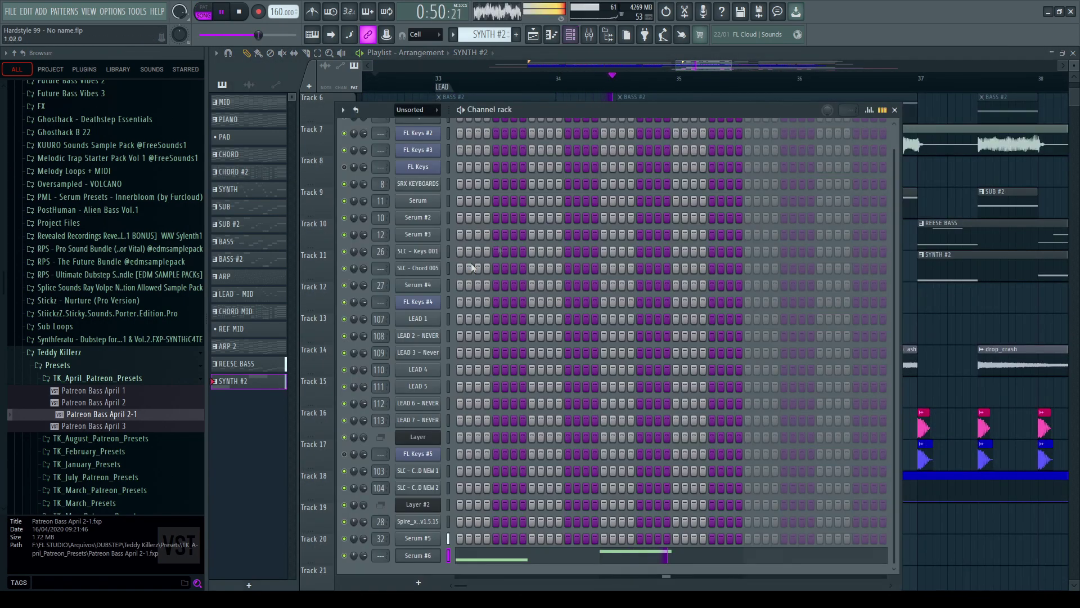
{"action": "left_click", "coordinate": [421, 556]}
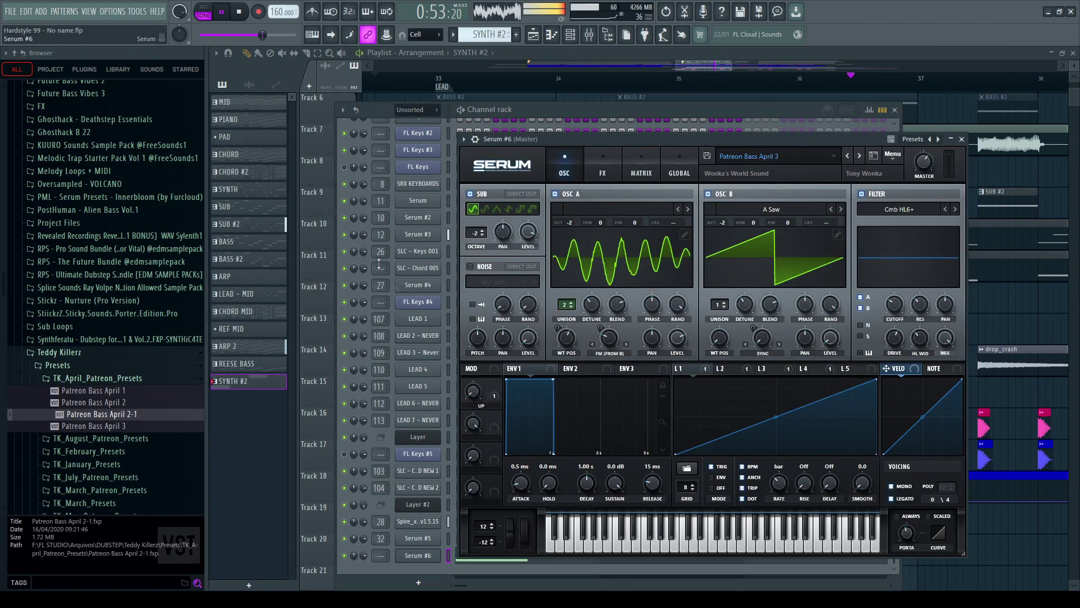
Step: Route Serum #6 to its own mixer track, 38
{"action": "left_click", "coordinate": [482, 139]}
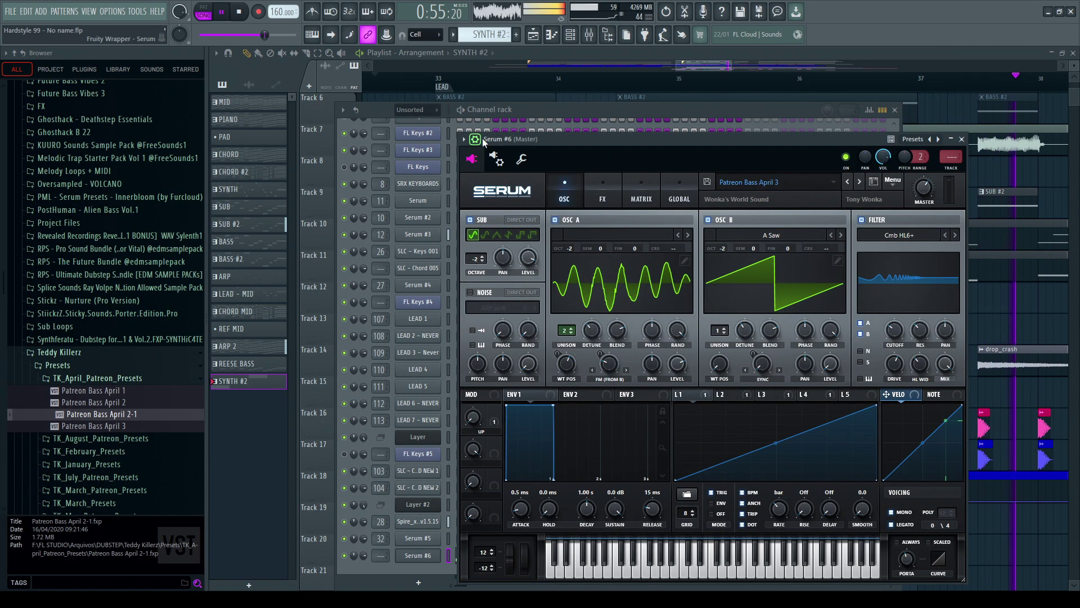
{"action": "double_click", "coordinate": [953, 159]}
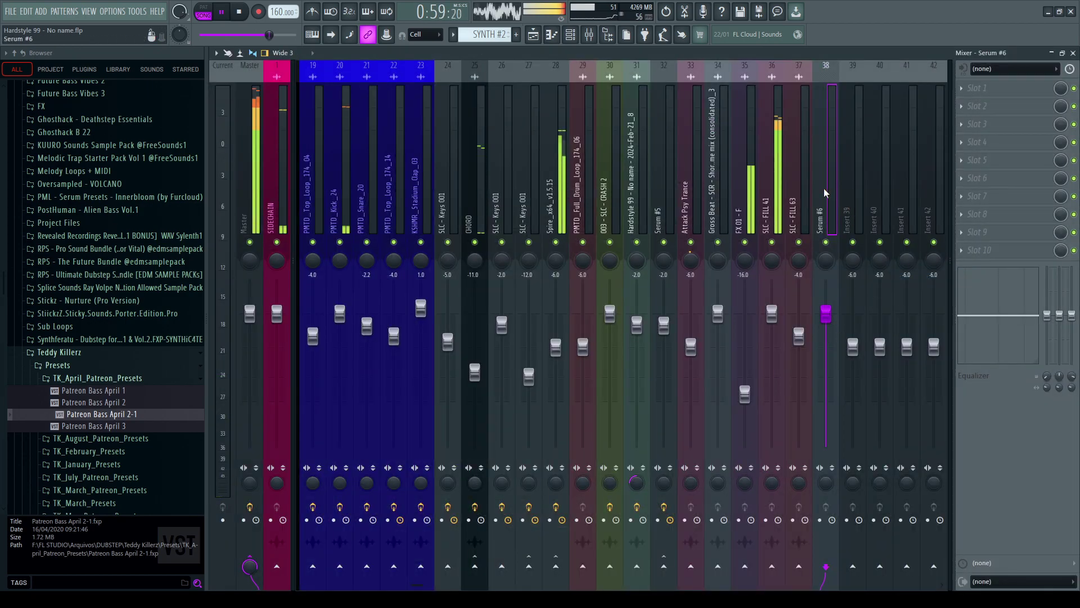
{"action": "scroll", "coordinate": [719, 176], "scroll_direction": "down", "scroll_amount": 5}
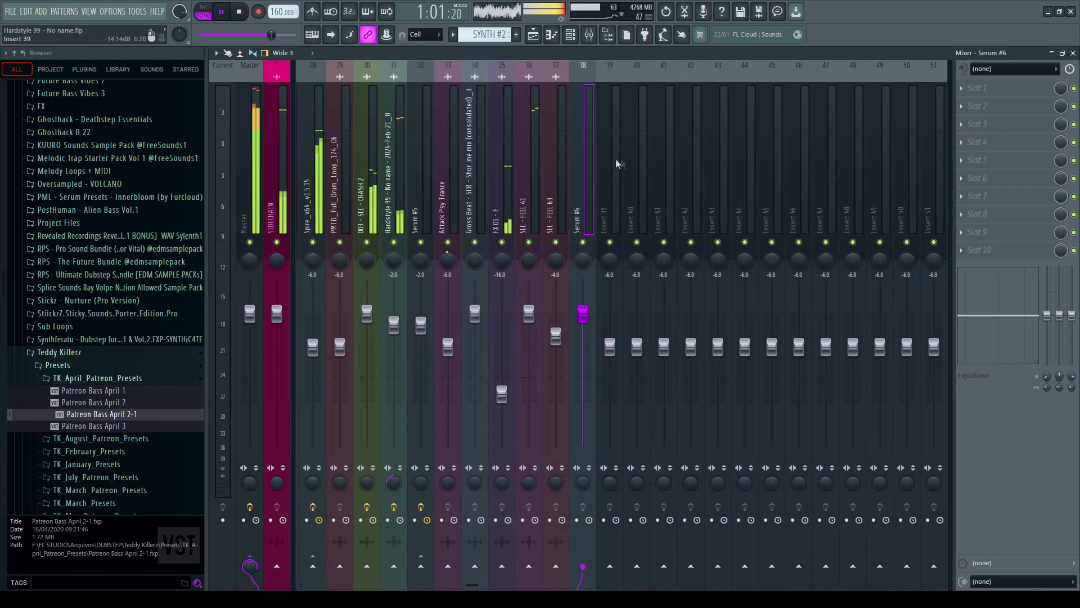
{"action": "scroll", "coordinate": [731, 181], "scroll_direction": "up", "scroll_amount": 3}
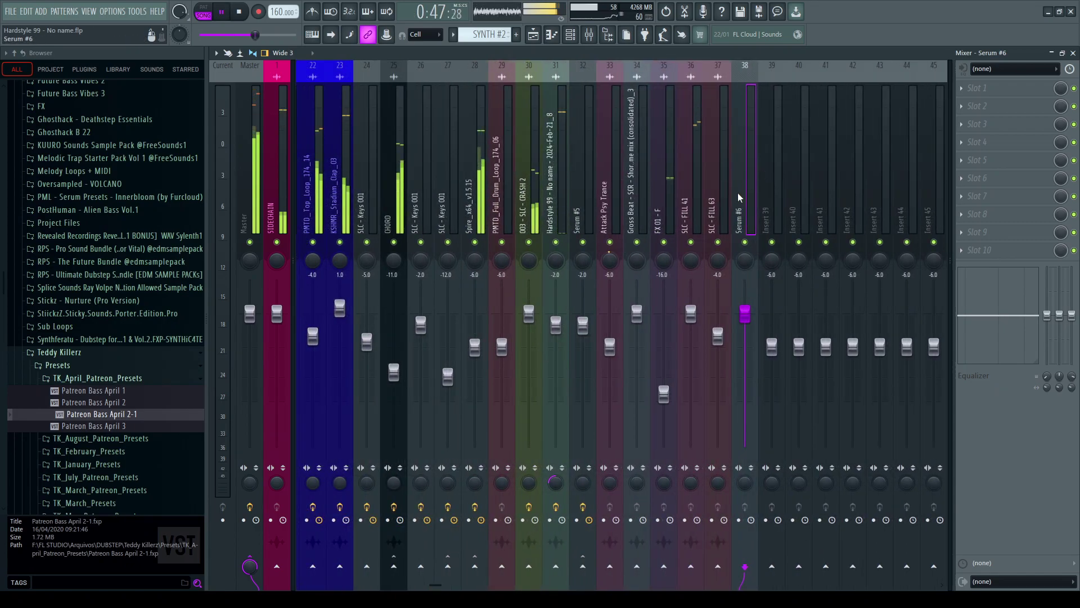
Step: Send the SIDECHAIN track to the Serum #6 mixer track and copy the FabFilter Pro-C 2 SIDECHAIN effect from Serum #5 into its first slot
{"action": "left_click", "coordinate": [282, 189]}
{"action": "key", "text": "space"}
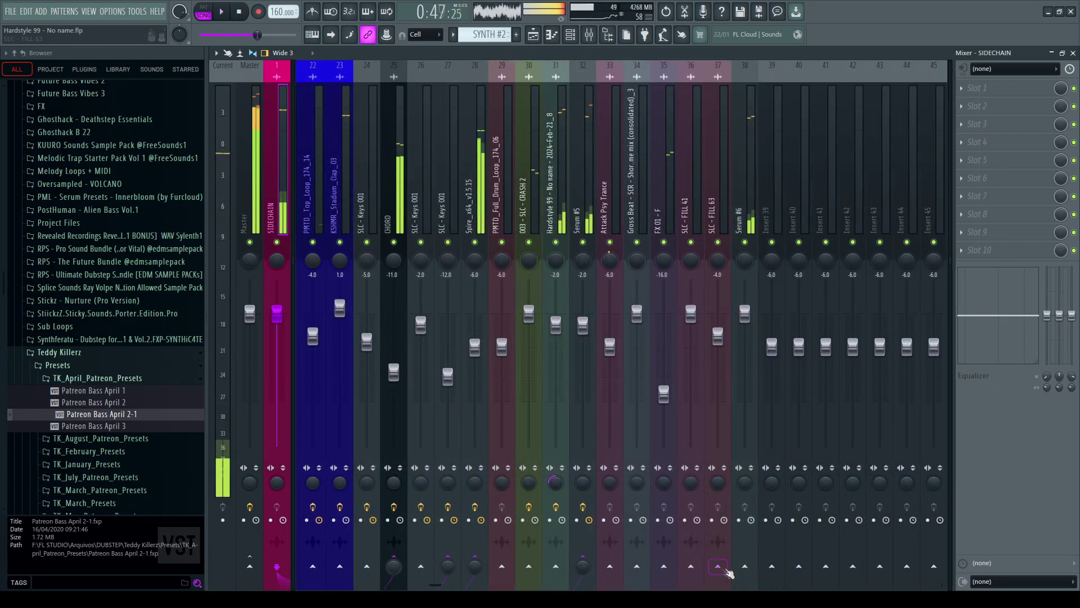
{"action": "left_click", "coordinate": [777, 557]}
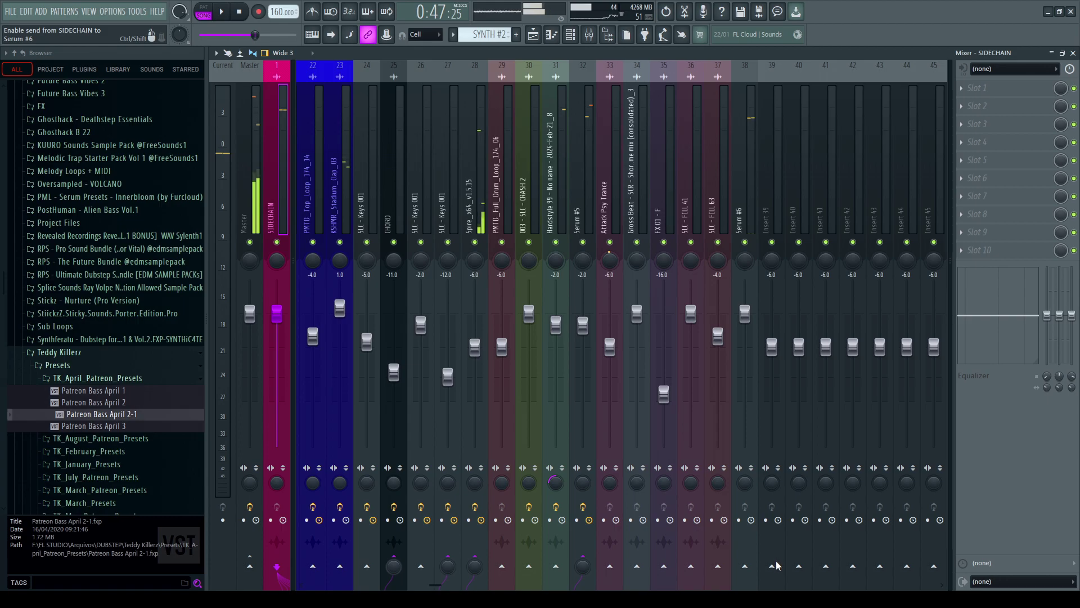
{"action": "left_click", "coordinate": [583, 197]}
{"action": "left_click_drag", "start_coordinate": [985, 225], "coordinate": [962, 229]}
{"action": "left_click_drag", "start_coordinate": [751, 195], "coordinate": [750, 192]}
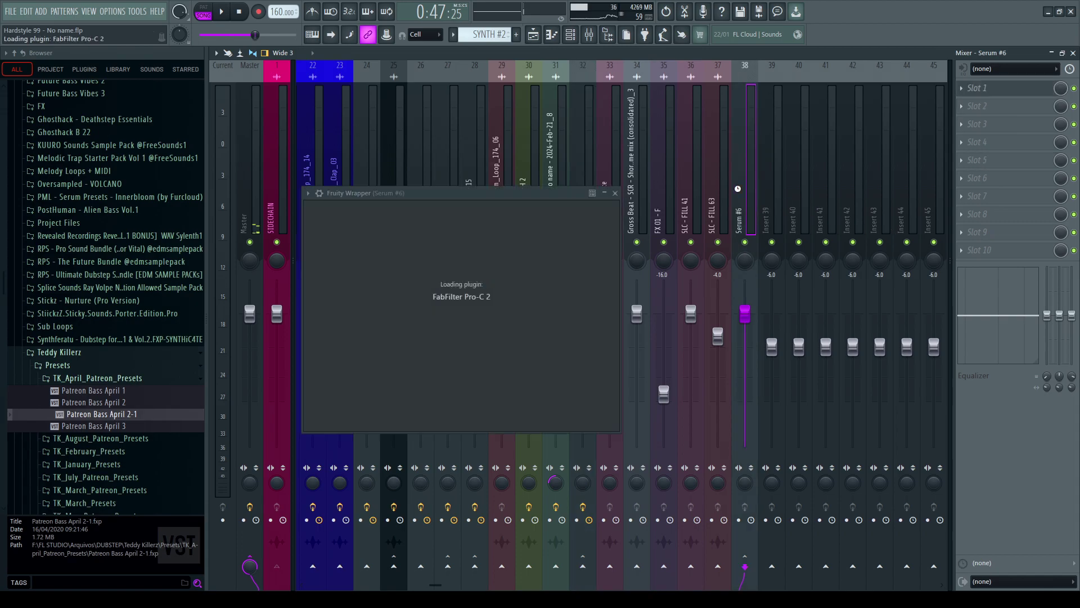
{"action": "left_click", "coordinate": [772, 193]}
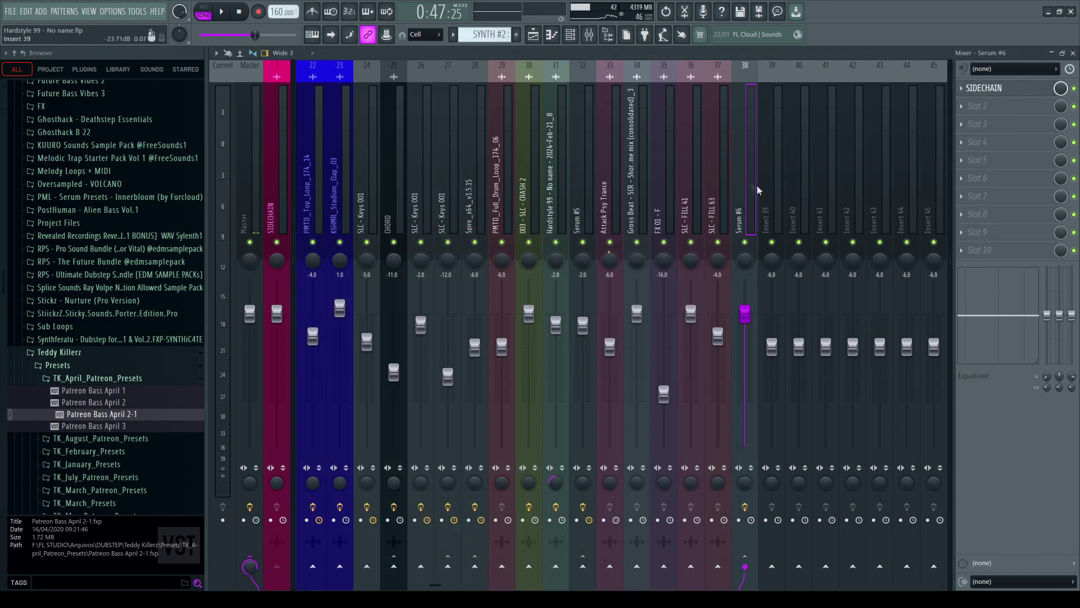
Step: Play the lead section with the sidechained Serum #6 layer and check the arrangement's tracks up to bar 49
{"action": "key", "text": "space"}
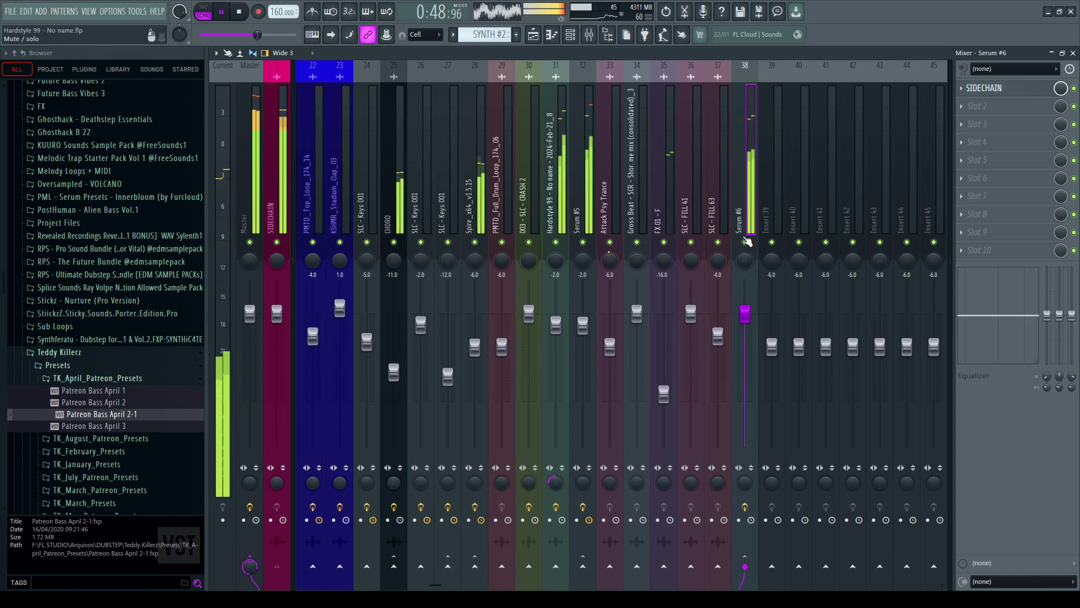
{"action": "key", "text": "F9"}
{"action": "key", "text": "Escape"}
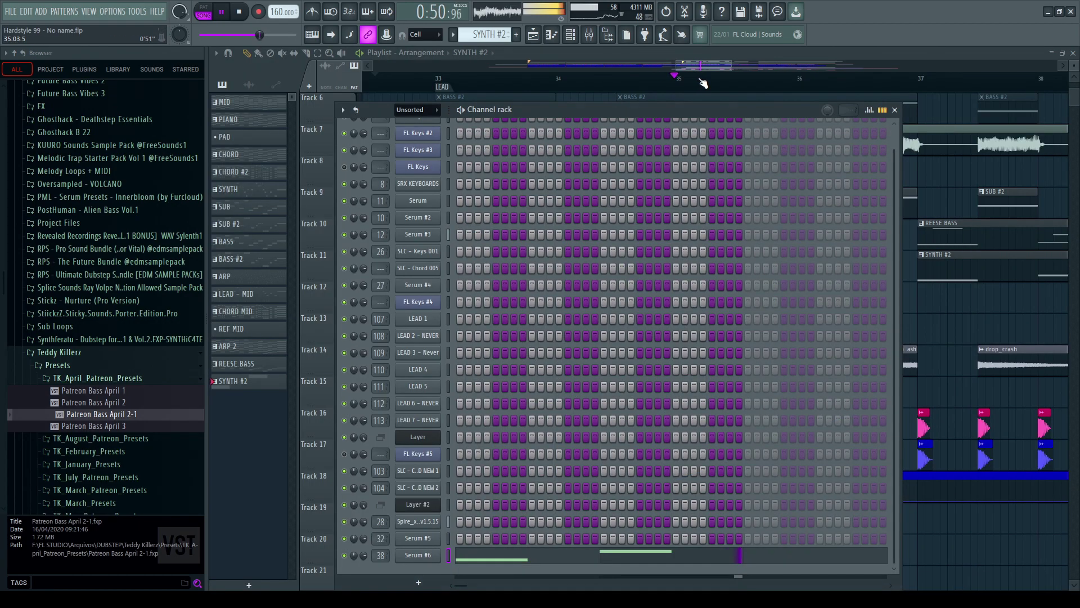
{"action": "key", "text": "Escape"}
{"action": "scroll", "coordinate": [716, 77], "scroll_direction": "down", "scroll_amount": 5}
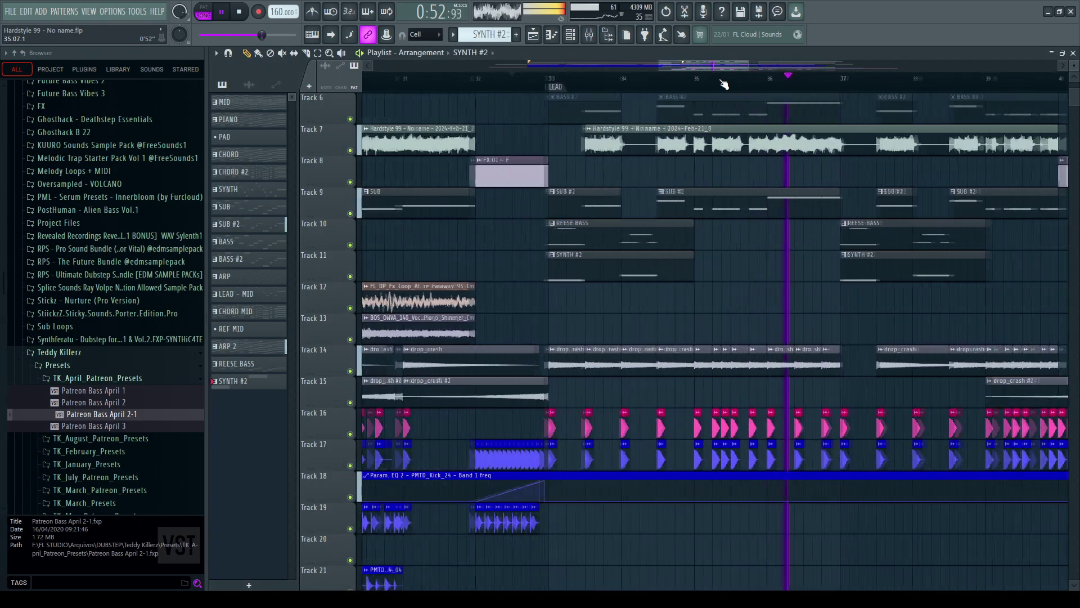
{"action": "scroll", "coordinate": [725, 84], "scroll_direction": "down", "scroll_amount": 2}
{"action": "scroll", "coordinate": [725, 84], "scroll_direction": "up", "scroll_amount": 2}
{"action": "scroll", "coordinate": [856, 80], "scroll_direction": "down", "scroll_amount": 4}
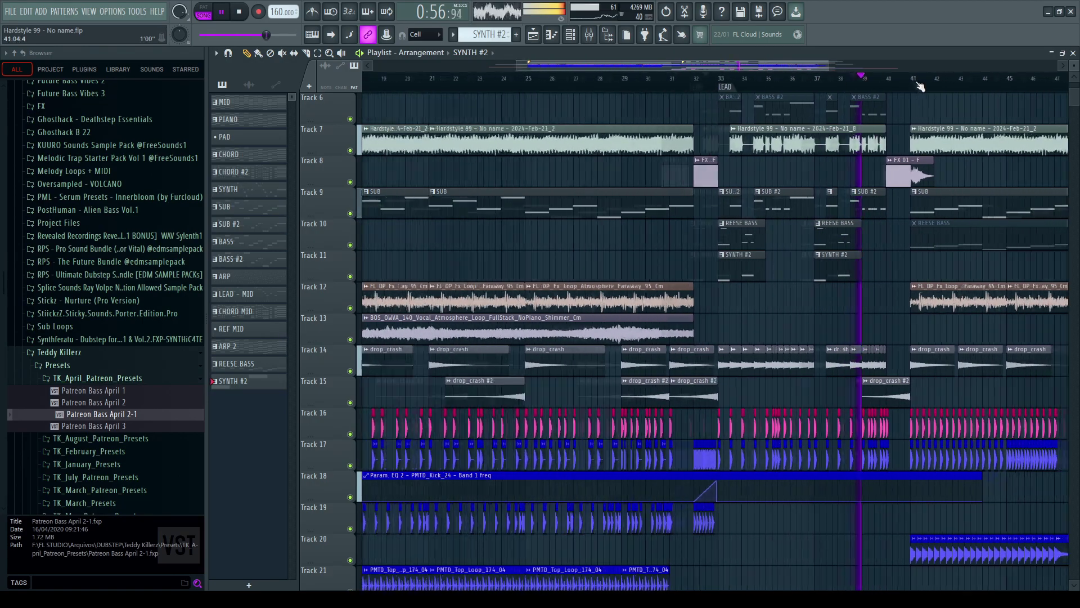
{"action": "scroll", "coordinate": [996, 85], "scroll_direction": "down", "scroll_amount": 2}
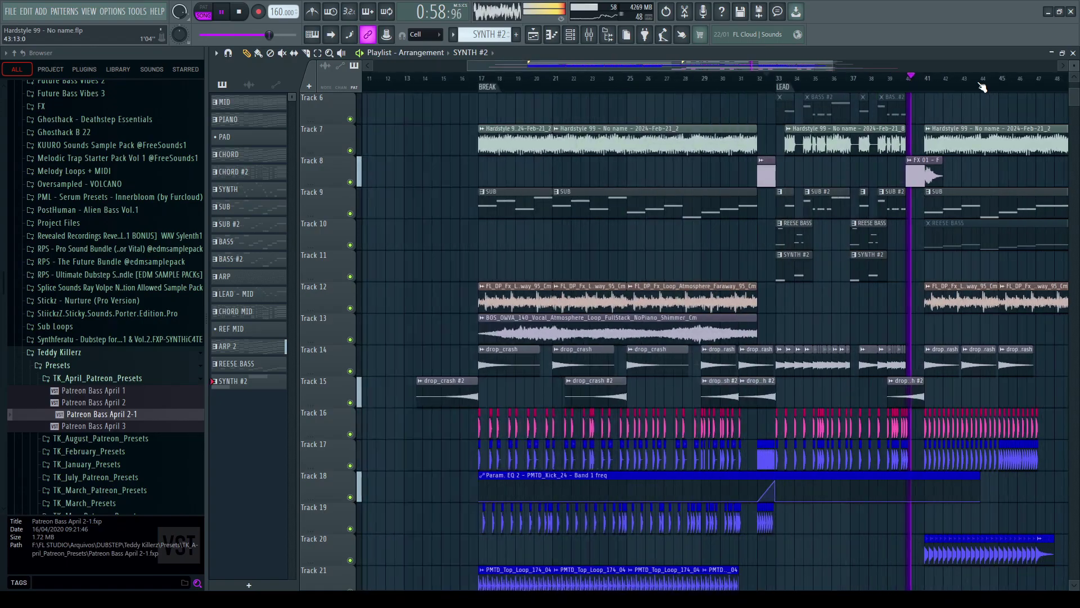
{"action": "scroll", "coordinate": [1013, 85], "scroll_direction": "up", "scroll_amount": 3}
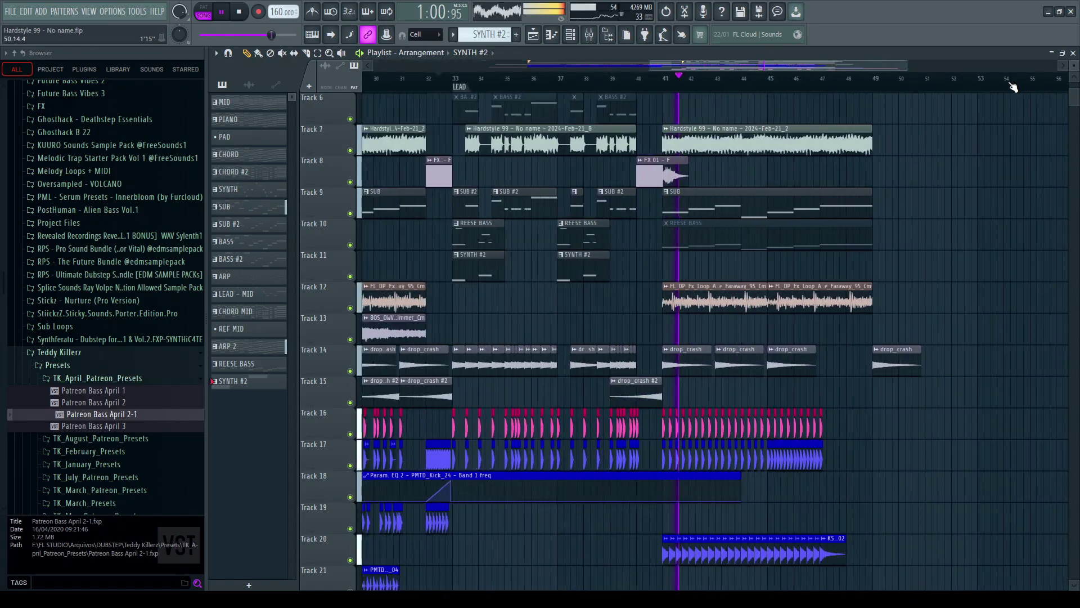
{"action": "scroll", "coordinate": [780, 103], "scroll_direction": "down", "scroll_amount": 5}
{"action": "scroll", "coordinate": [803, 84], "scroll_direction": "down", "scroll_amount": 3}
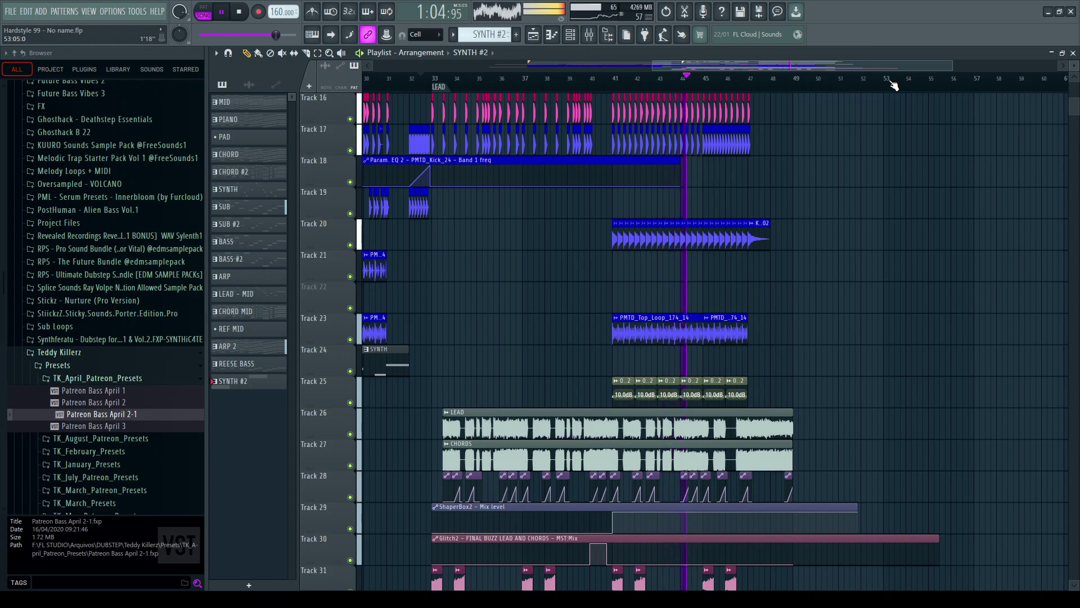
Step: Stop playback and add a time marker named BUILD at bar 49
{"action": "scroll", "coordinate": [892, 84], "scroll_direction": "up", "scroll_amount": 2}
{"action": "key", "text": "space"}
{"action": "left_click", "coordinate": [764, 79]}
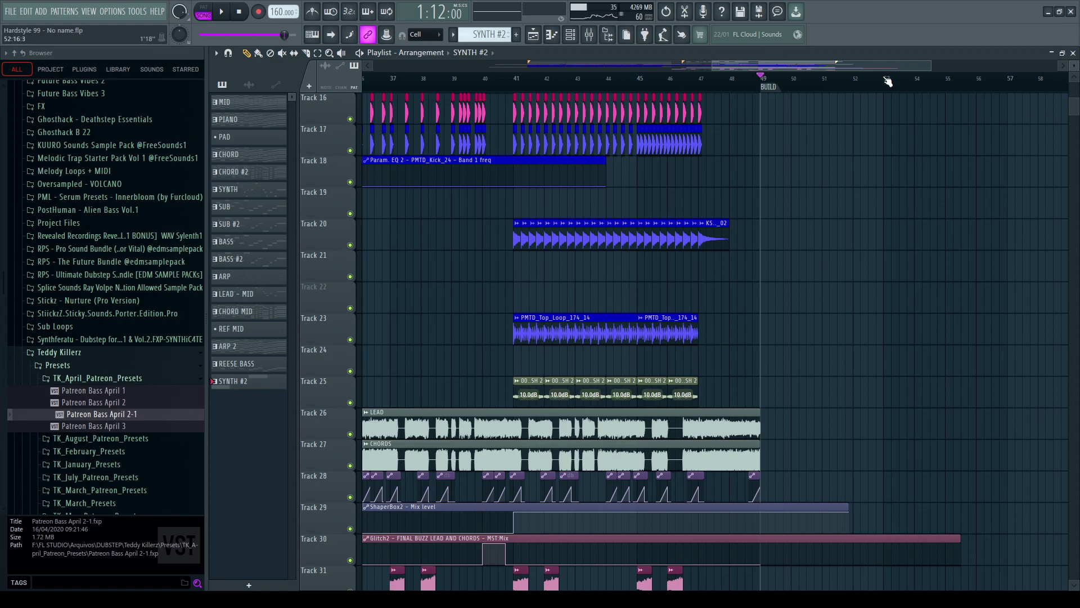
Step: Place a drop_crash #2 reverse crash on Track 15 from bar 47 up to the BUILD marker at bar 49
{"action": "scroll", "coordinate": [1011, 84], "scroll_direction": "down", "scroll_amount": 4}
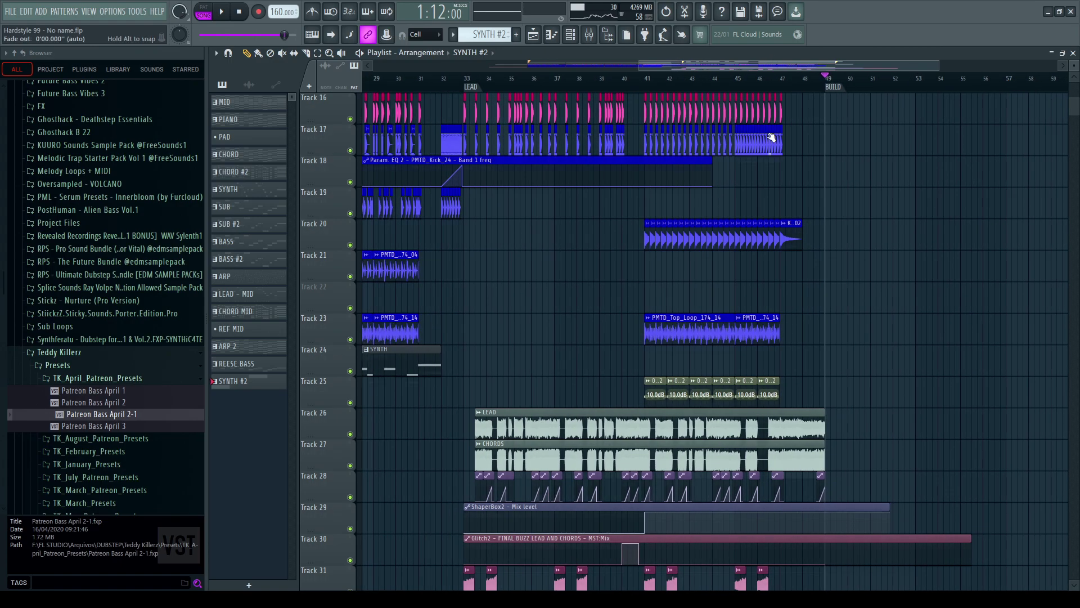
{"action": "scroll", "coordinate": [711, 269], "scroll_direction": "up", "scroll_amount": 1}
{"action": "scroll", "coordinate": [713, 293], "scroll_direction": "down", "scroll_amount": 5}
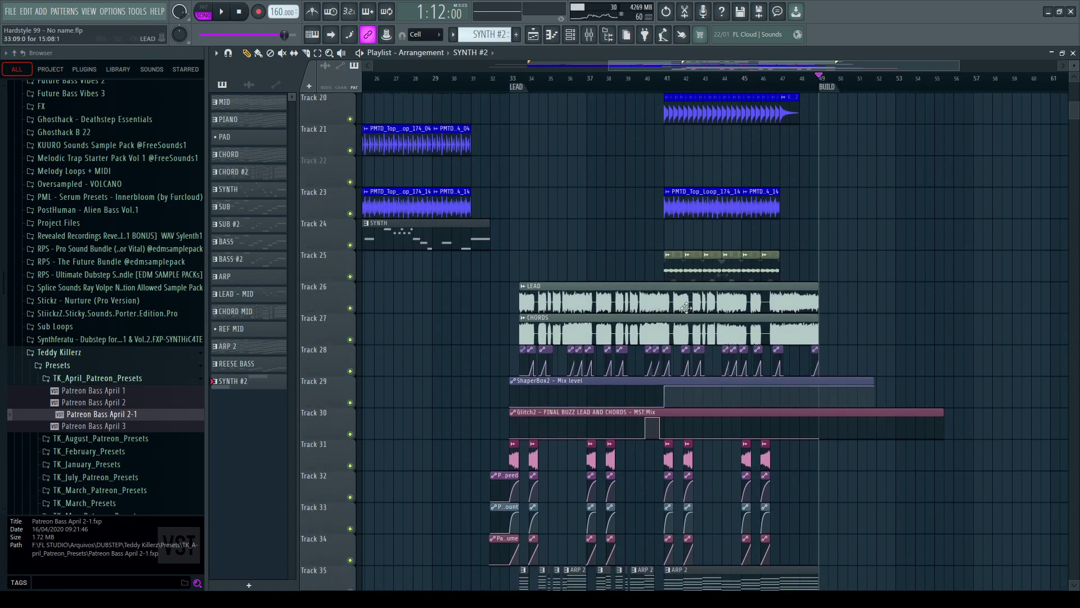
{"action": "scroll", "coordinate": [686, 307], "scroll_direction": "up", "scroll_amount": 11}
{"action": "scroll", "coordinate": [694, 242], "scroll_direction": "down", "scroll_amount": 3}
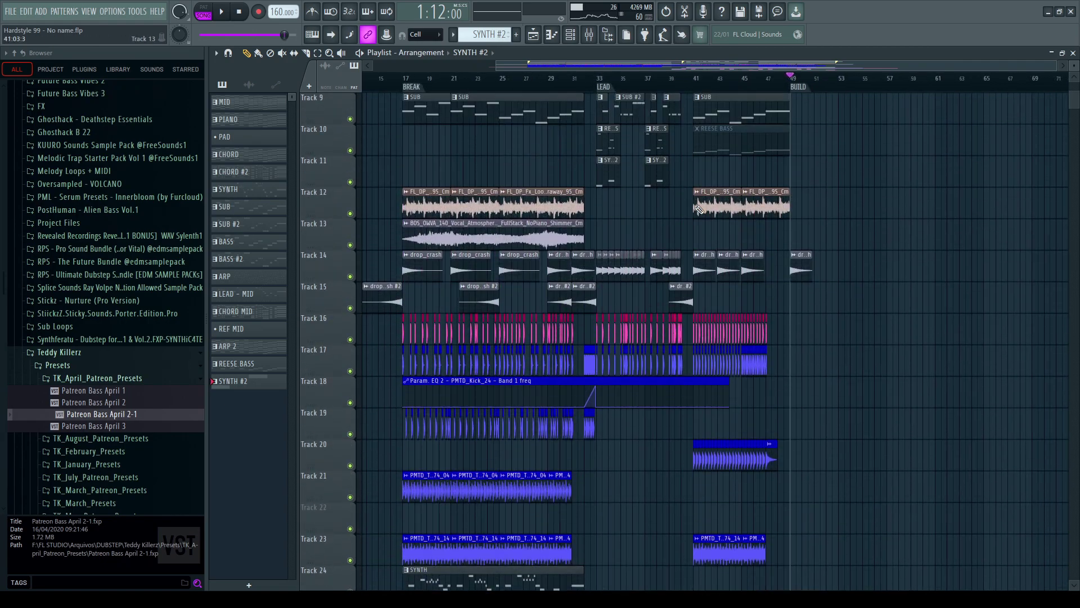
{"action": "scroll", "coordinate": [763, 102], "scroll_direction": "up", "scroll_amount": 4}
{"action": "left_click_drag", "start_coordinate": [621, 298], "coordinate": [805, 280]}
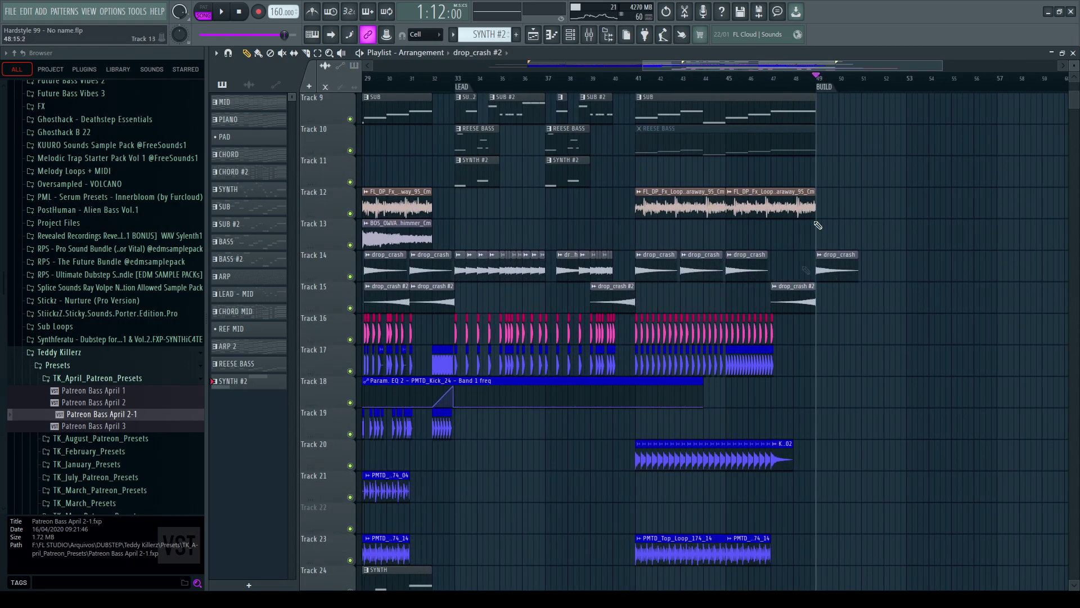
Step: Raise the Glitch2 MST:Mix automation on Track 30 to full from bar 48 to bar 49 and audition the transition
{"action": "scroll", "coordinate": [856, 79], "scroll_direction": "up", "scroll_amount": 5}
{"action": "scroll", "coordinate": [789, 345], "scroll_direction": "up", "scroll_amount": 4}
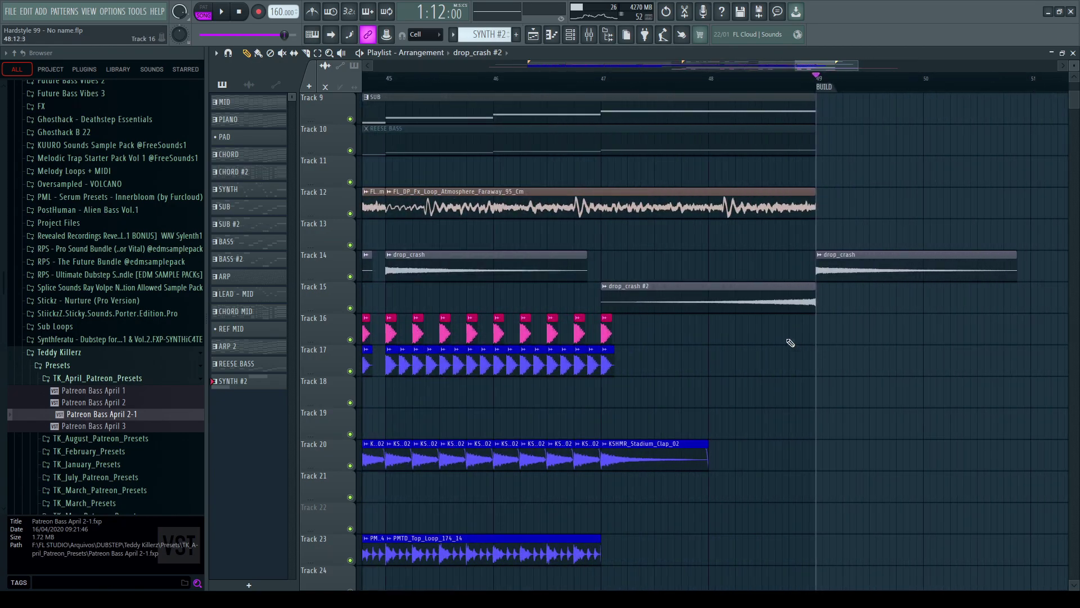
{"action": "scroll", "coordinate": [639, 366], "scroll_direction": "down", "scroll_amount": 5}
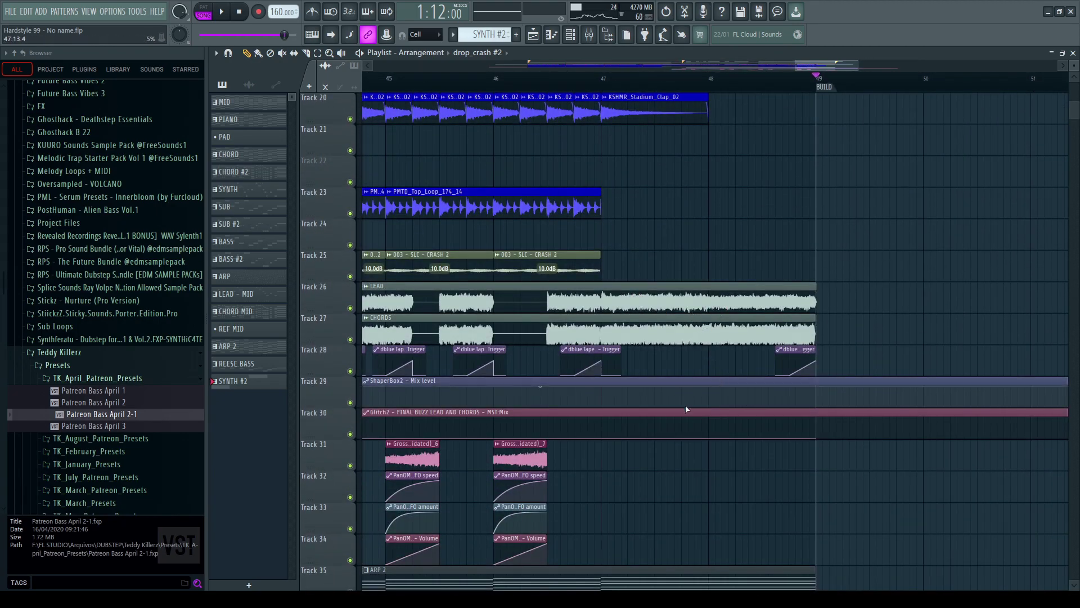
{"action": "scroll", "coordinate": [732, 424], "scroll_direction": "down", "scroll_amount": 3}
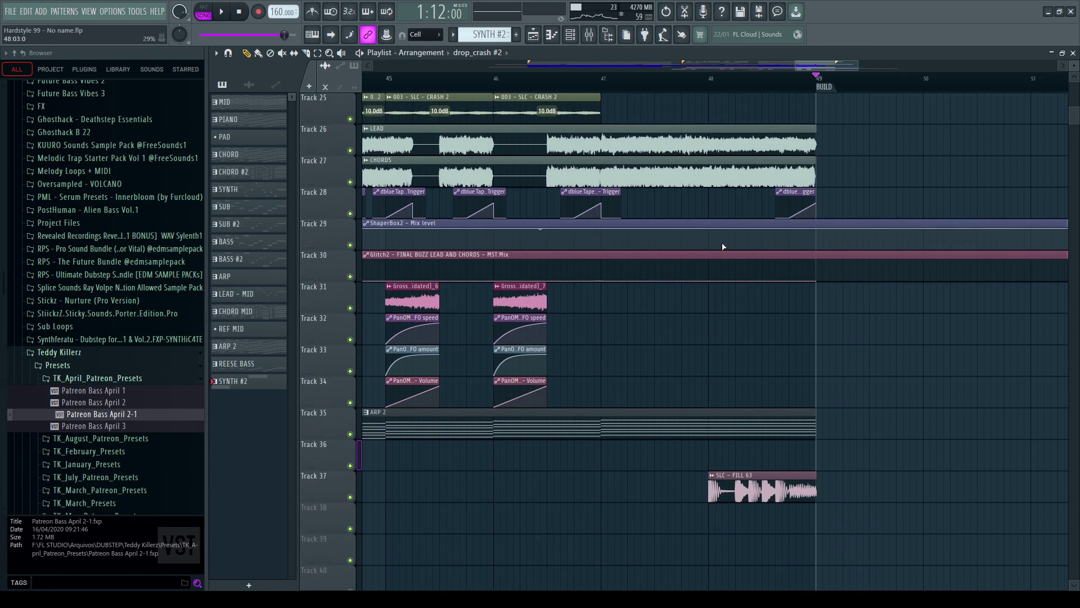
{"action": "left_click", "coordinate": [710, 279]}
{"action": "mouse_move", "coordinate": [712, 280]}
{"action": "left_mouse_down"}
{"action": "mouse_move", "coordinate": [712, 289]}
{"action": "mouse_move", "coordinate": [715, 261]}
{"action": "left_mouse_up"}
{"action": "left_click", "coordinate": [789, 266]}
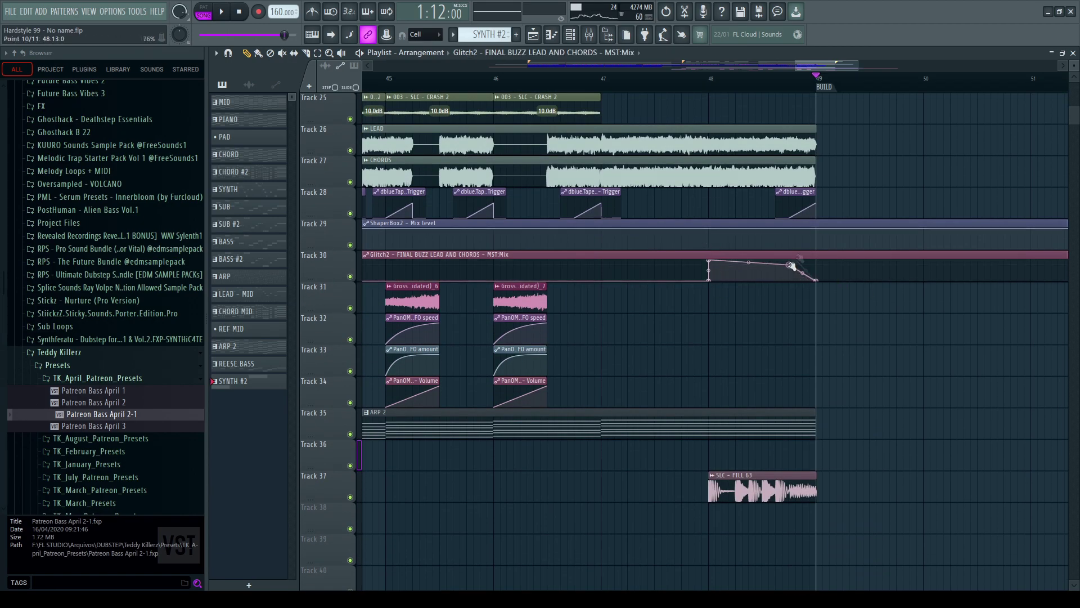
{"action": "left_click", "coordinate": [710, 83]}
{"action": "key", "text": "space"}
{"action": "scroll", "coordinate": [709, 83], "scroll_direction": "down", "scroll_amount": 2}
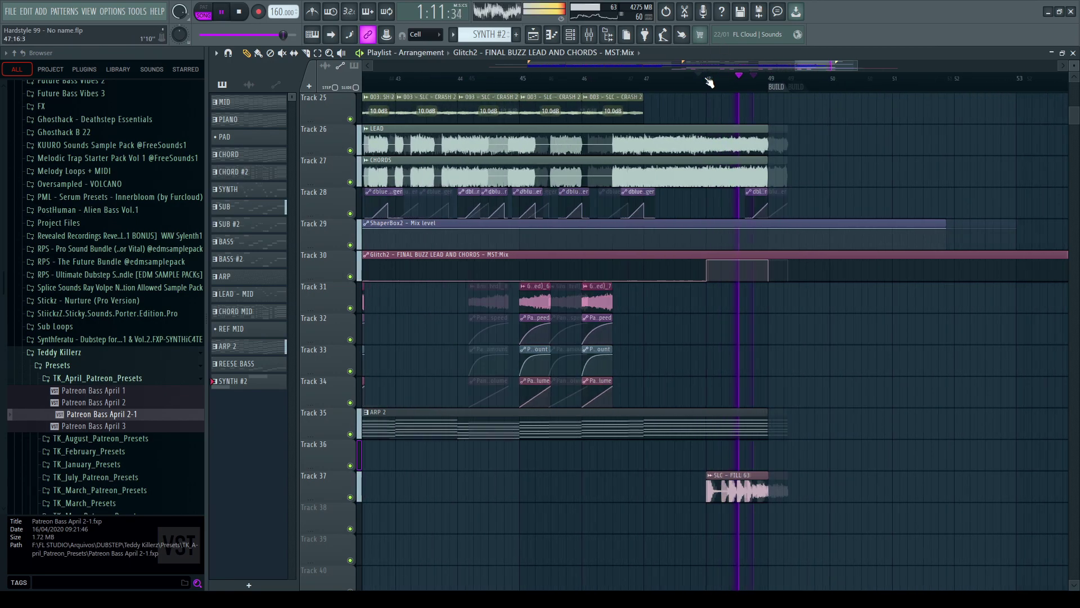
{"action": "scroll", "coordinate": [709, 82], "scroll_direction": "up", "scroll_amount": 2}
{"action": "key", "text": "space"}
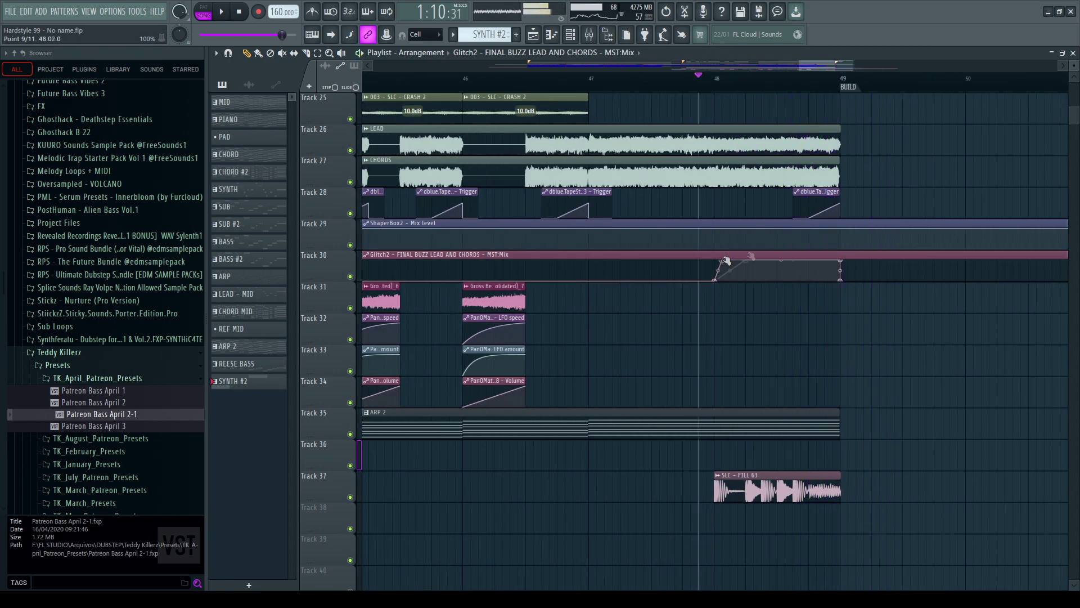
Step: Shift the start of the raised Glitch2 mix automation to halfway through bar 48 and play the transition again
{"action": "left_click_drag", "start_coordinate": [726, 261], "coordinate": [787, 248]}
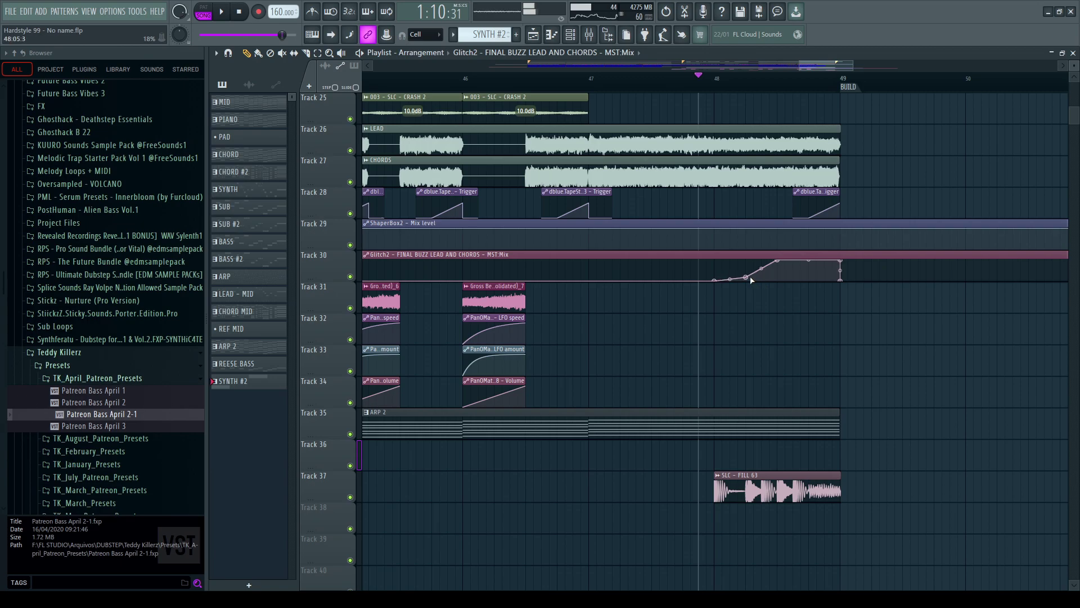
{"action": "key", "text": "space"}
{"action": "scroll", "coordinate": [855, 87], "scroll_direction": "down", "scroll_amount": 4}
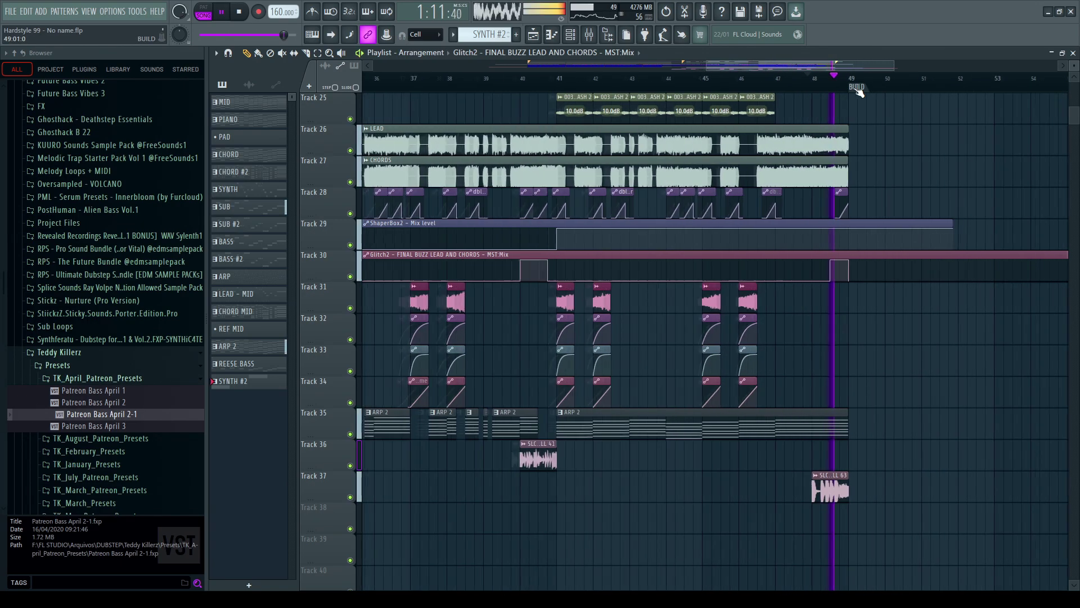
{"action": "scroll", "coordinate": [858, 91], "scroll_direction": "down", "scroll_amount": 3}
{"action": "key", "text": "space"}
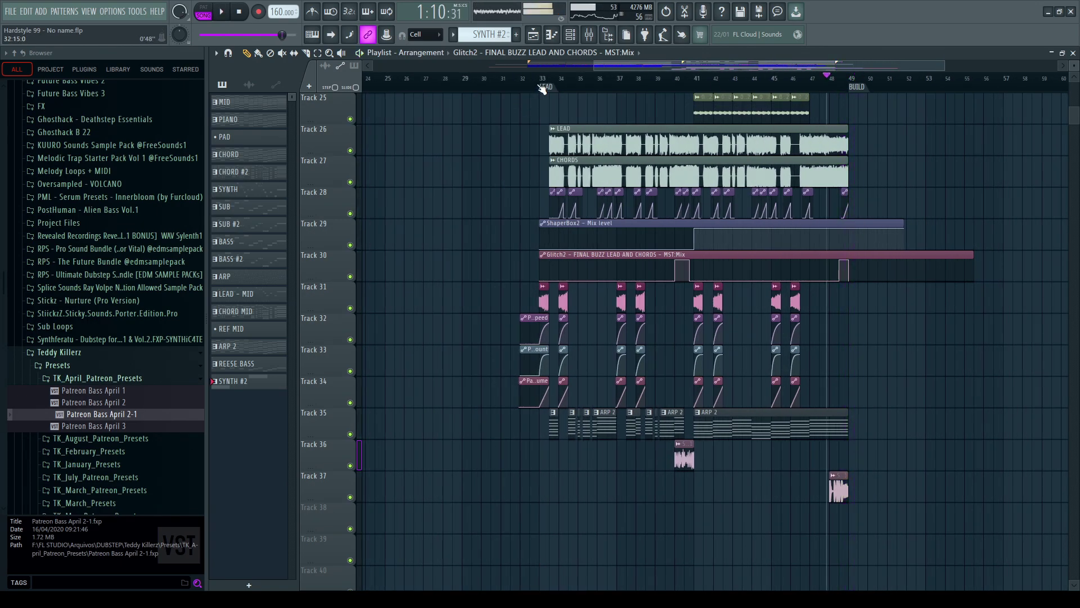
Step: Review the arrangement's tracks from the BREAK to the BUILD marker and examine the mixer's tracks and levels
{"action": "scroll", "coordinate": [542, 89], "scroll_direction": "down", "scroll_amount": 2}
{"action": "scroll", "coordinate": [553, 148], "scroll_direction": "up", "scroll_amount": 8}
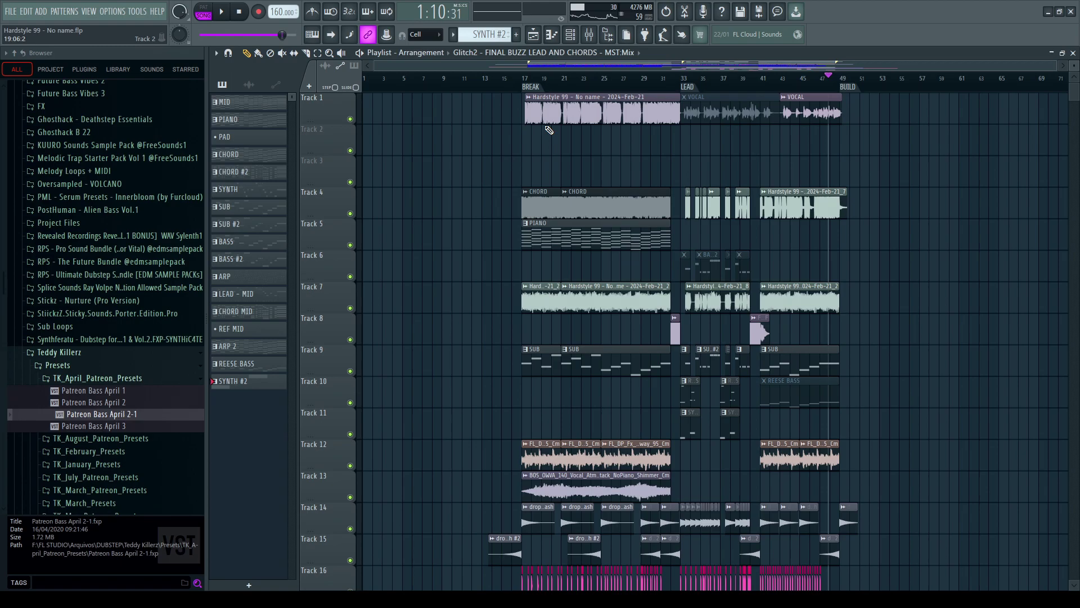
{"action": "scroll", "coordinate": [660, 91], "scroll_direction": "up", "scroll_amount": 5}
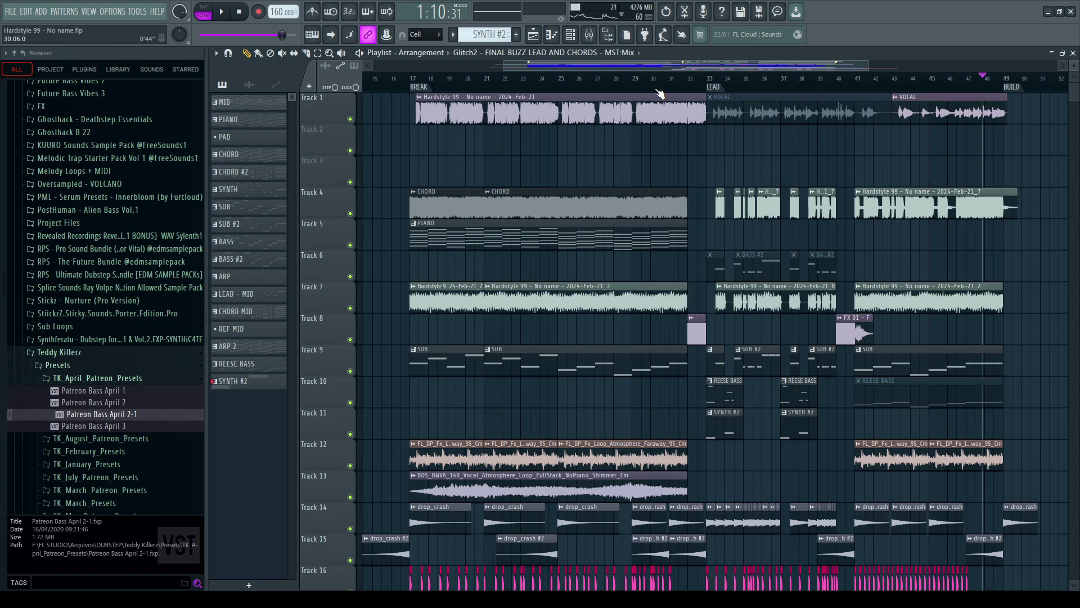
{"action": "scroll", "coordinate": [613, 424], "scroll_direction": "down", "scroll_amount": 4}
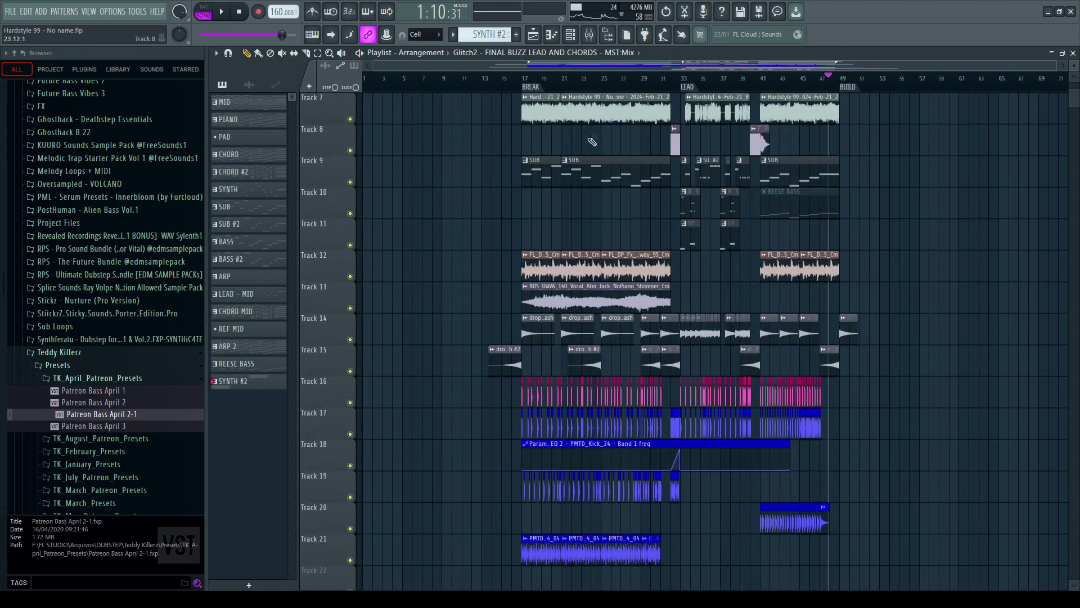
{"action": "scroll", "coordinate": [613, 423], "scroll_direction": "down", "scroll_amount": 3}
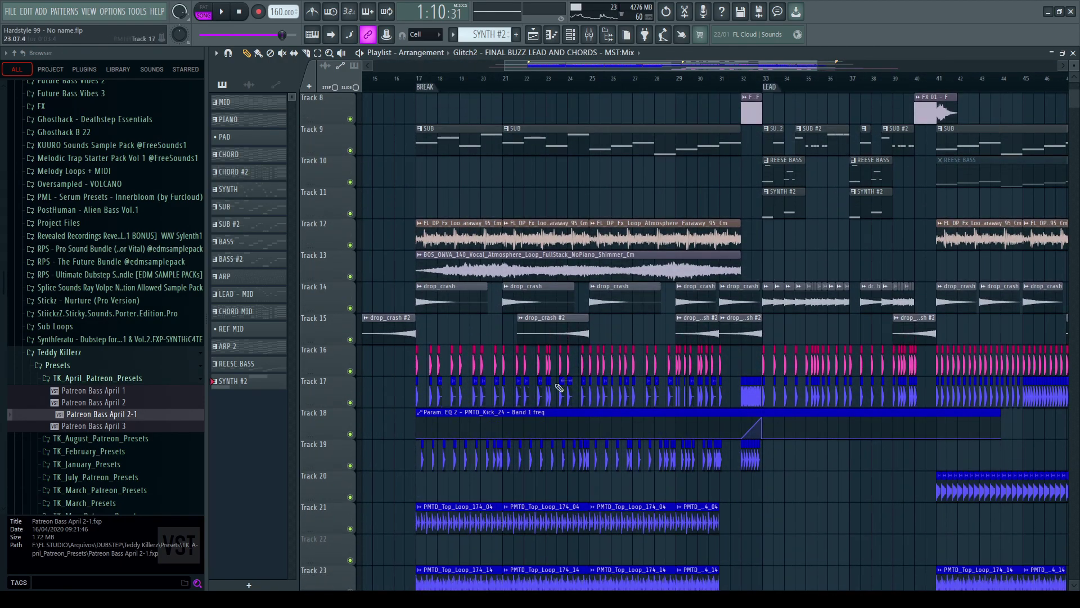
{"action": "scroll", "coordinate": [651, 301], "scroll_direction": "down", "scroll_amount": 2}
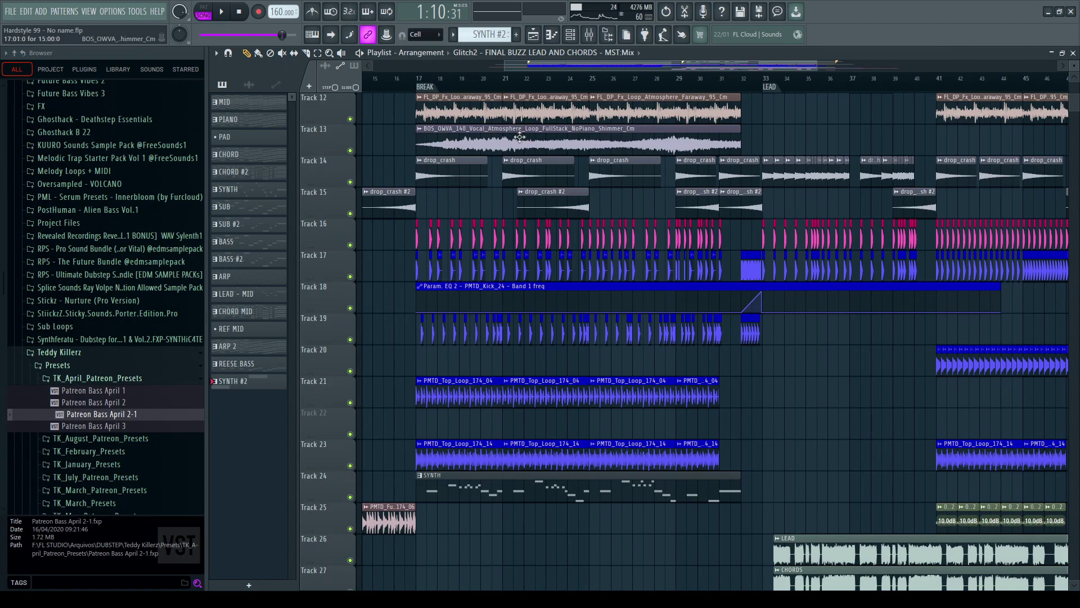
{"action": "left_click", "coordinate": [605, 37]}
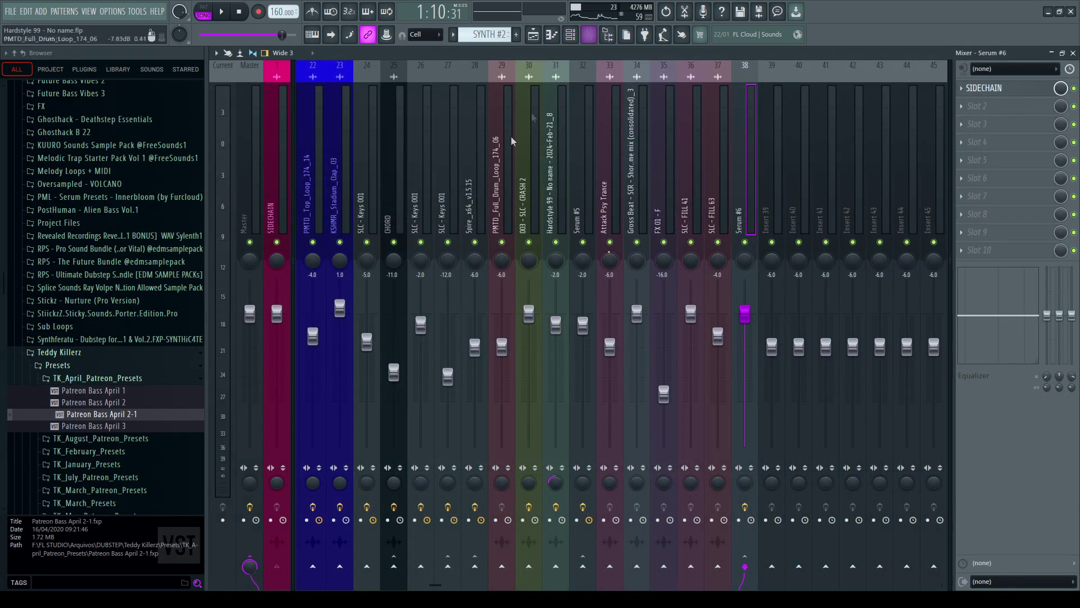
{"action": "scroll", "coordinate": [506, 150], "scroll_direction": "up", "scroll_amount": 5}
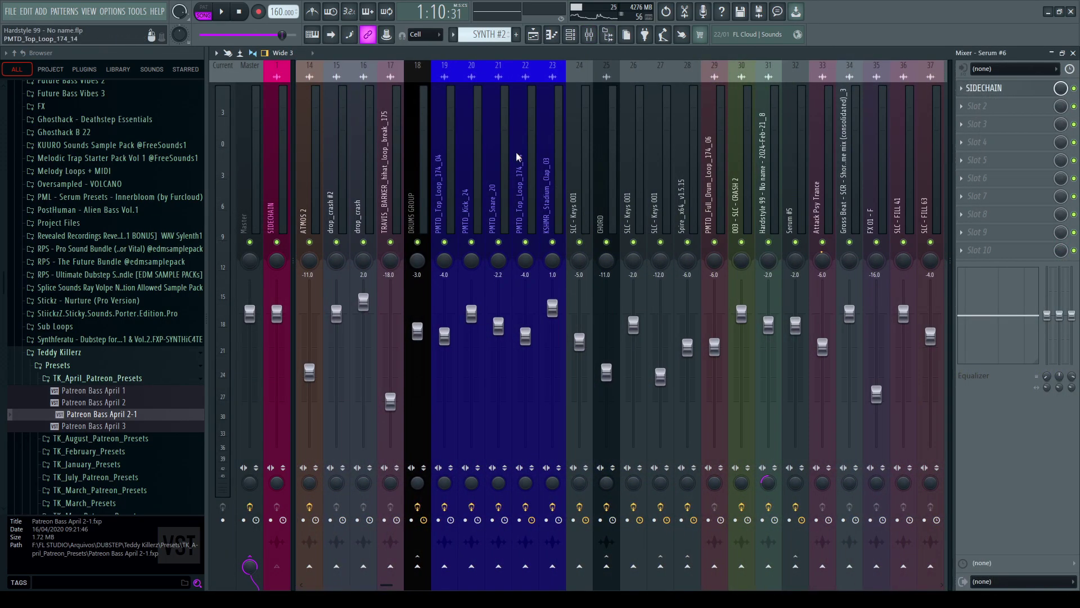
{"action": "scroll", "coordinate": [517, 156], "scroll_direction": "up", "scroll_amount": 3}
{"action": "scroll", "coordinate": [517, 158], "scroll_direction": "down", "scroll_amount": 3}
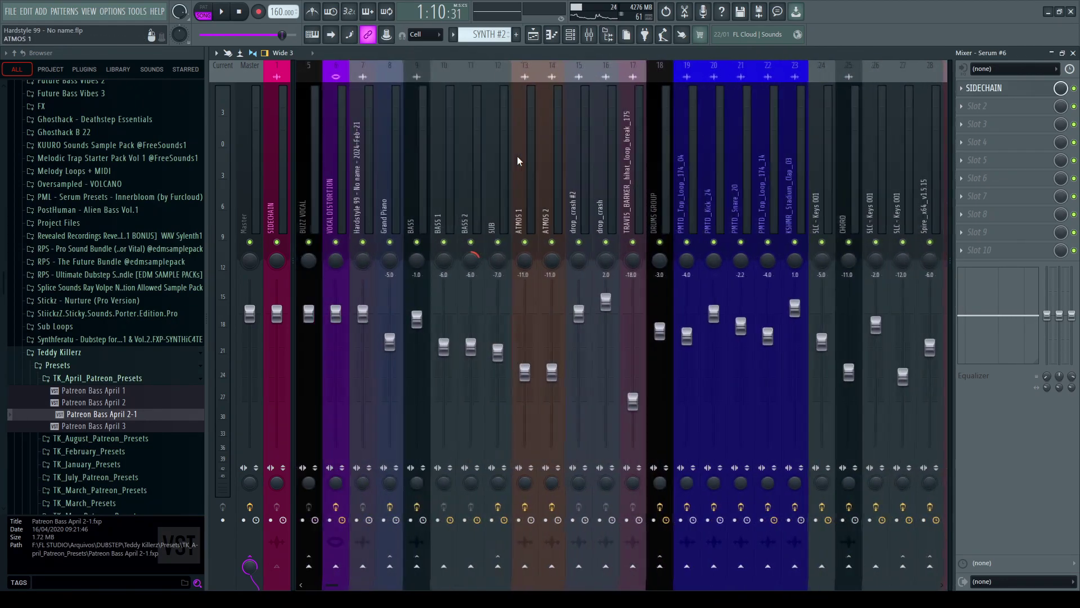
{"action": "key", "text": "F9"}
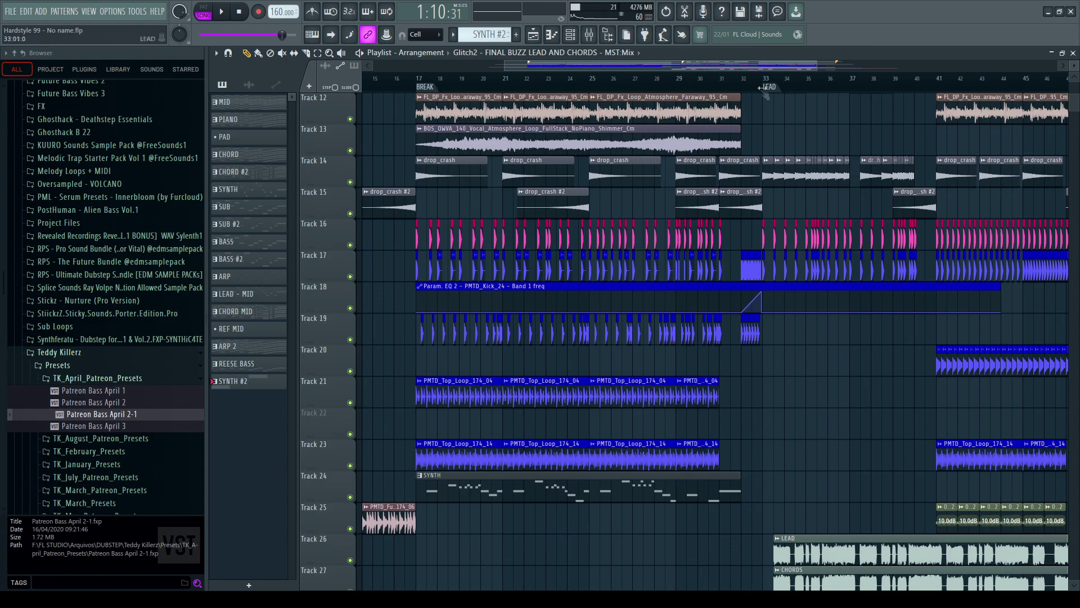
{"action": "scroll", "coordinate": [805, 216], "scroll_direction": "down", "scroll_amount": 4}
{"action": "scroll", "coordinate": [806, 217], "scroll_direction": "up", "scroll_amount": 4}
{"action": "scroll", "coordinate": [806, 216], "scroll_direction": "up", "scroll_amount": 5}
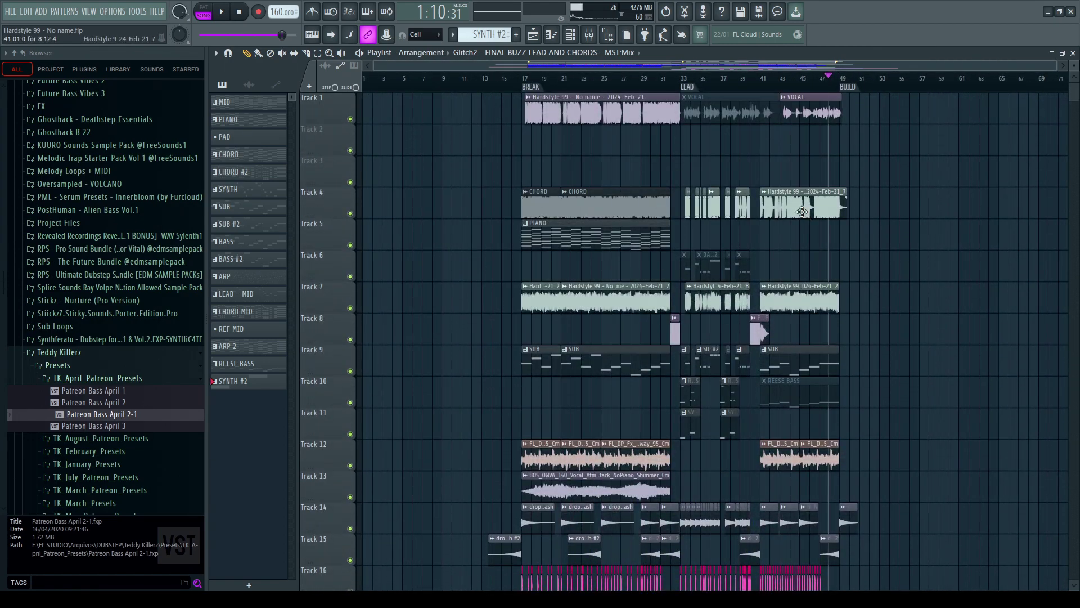